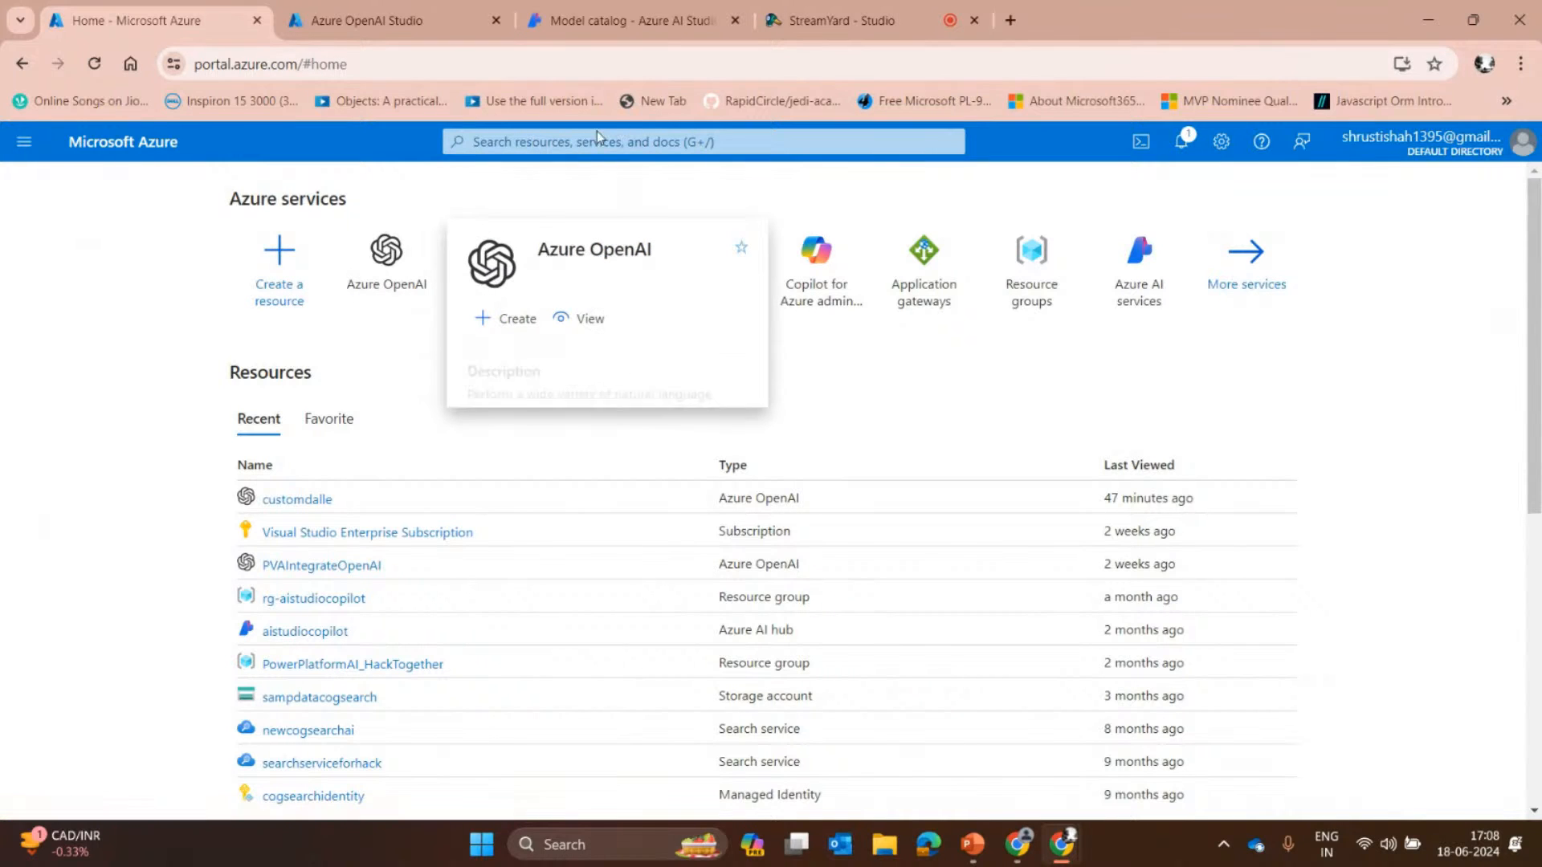
# Open the Azure OpenAI resource list and look through the available Azure AI services.
pyautogui.click(387, 254)
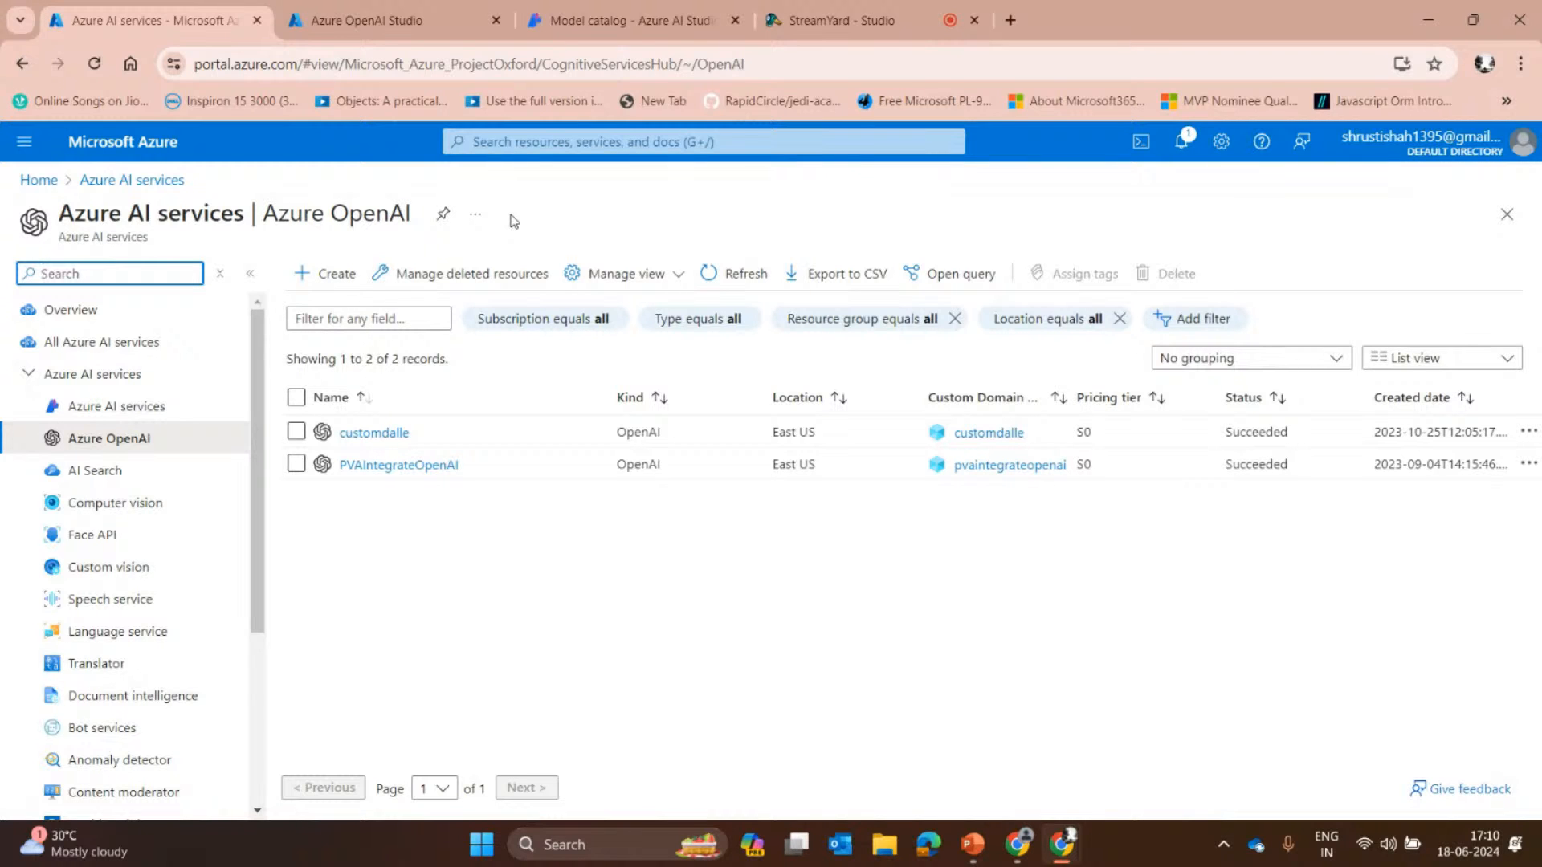
pyautogui.scroll(-3, 193, 514)
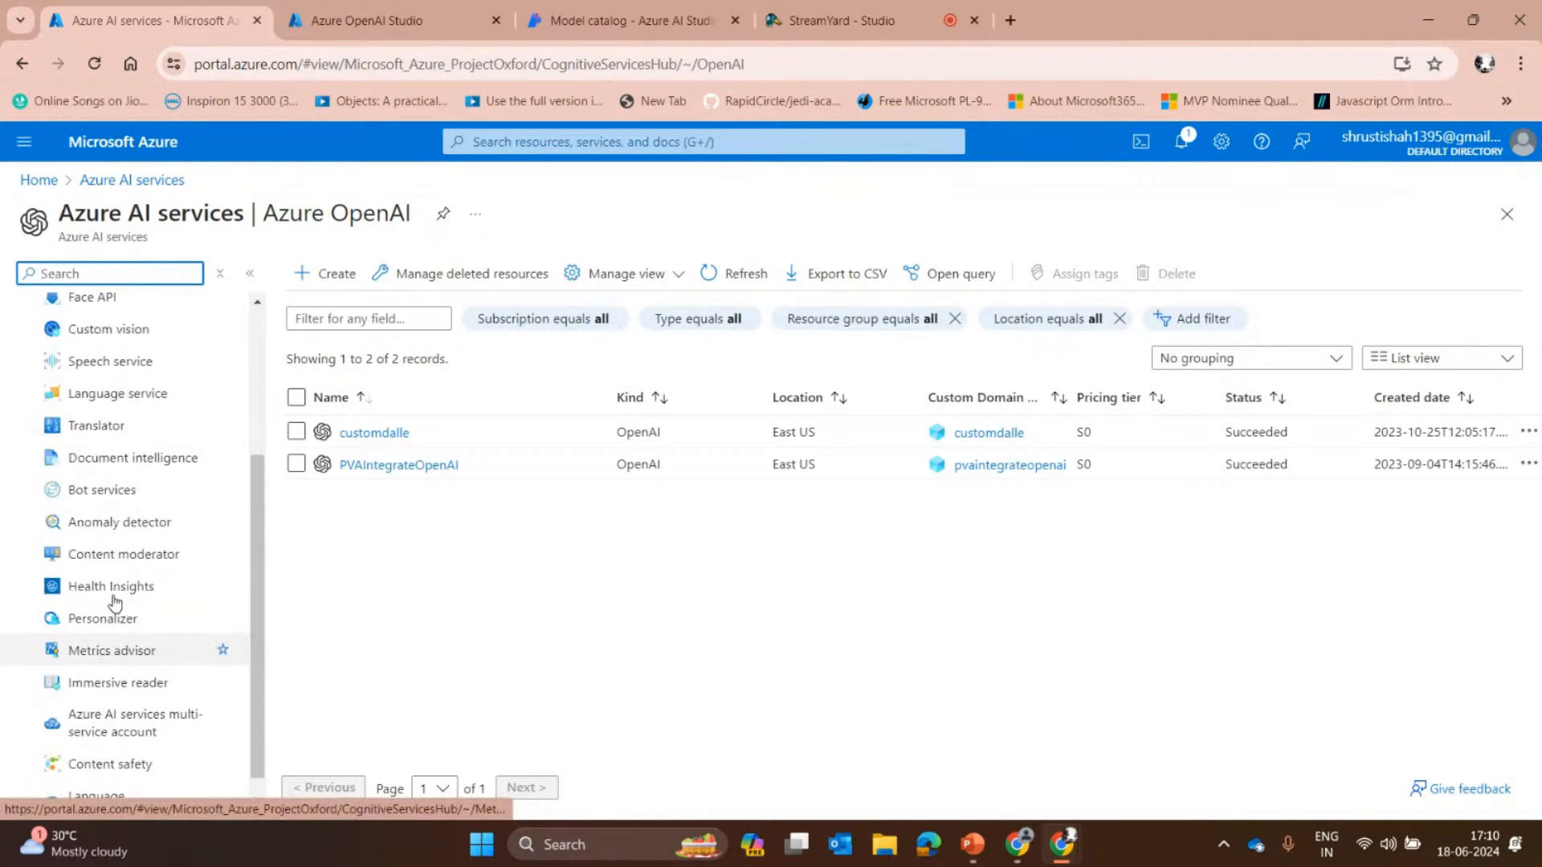
pyautogui.scroll(3, 160, 497)
pyautogui.scroll(-4, 80, 498)
pyautogui.scroll(3, 104, 458)
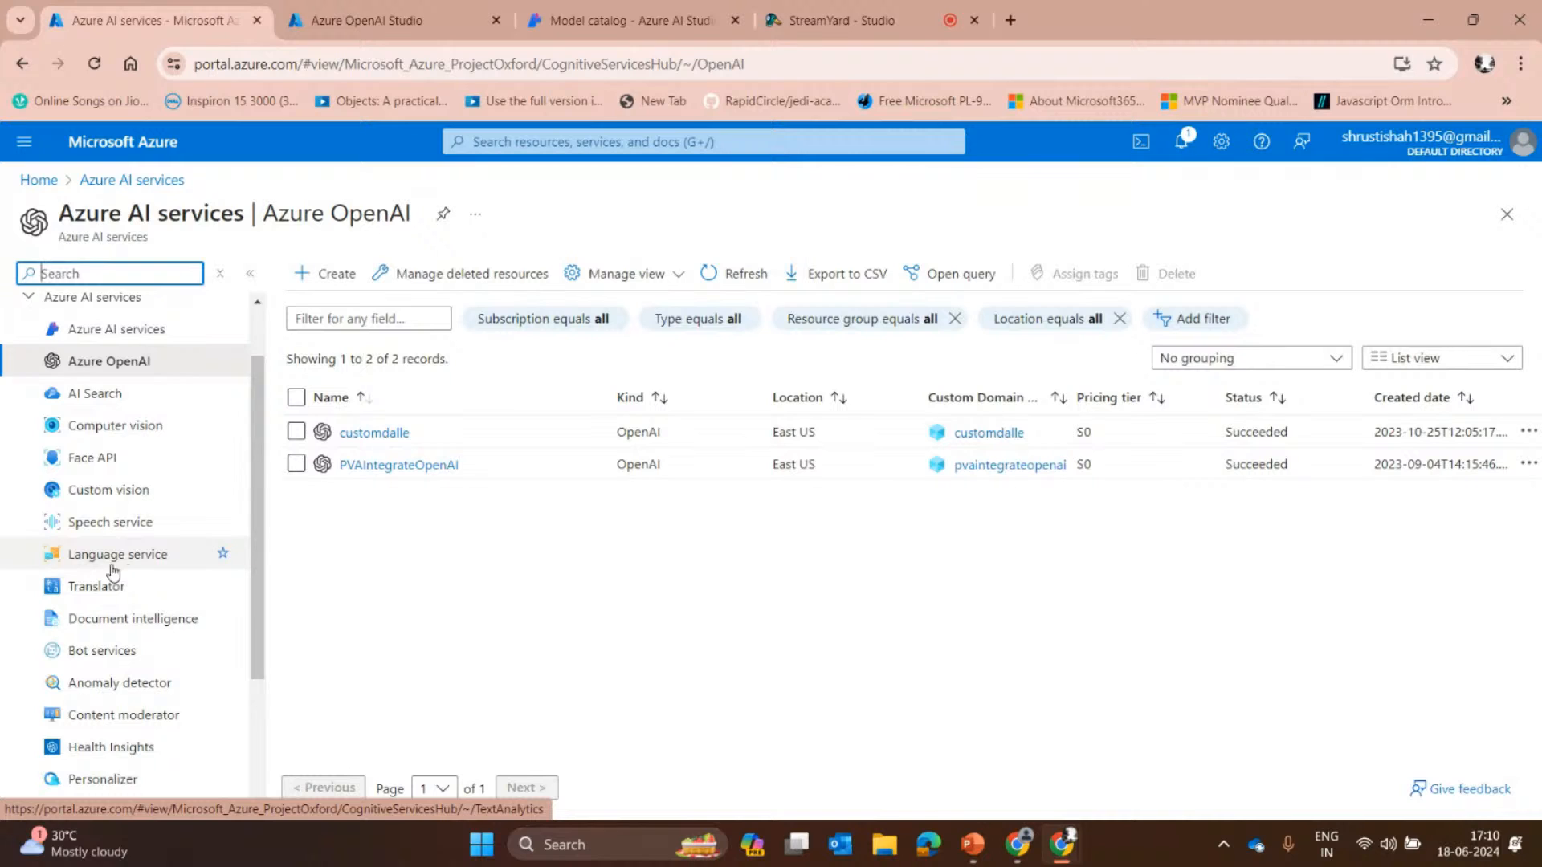
pyautogui.scroll(2, 128, 572)
pyautogui.click(28, 376)
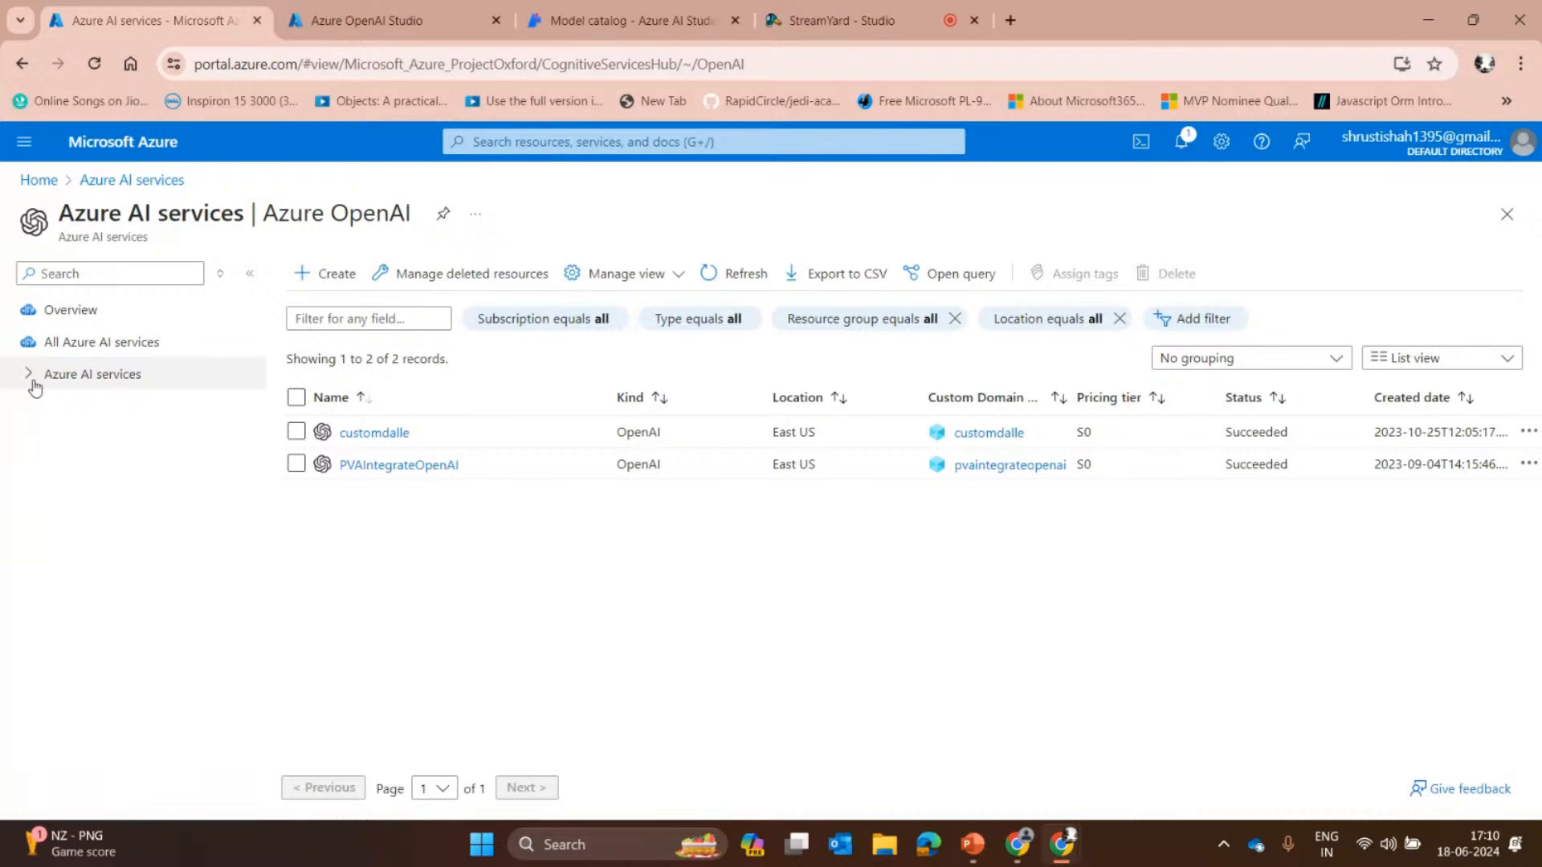
pyautogui.click(33, 383)
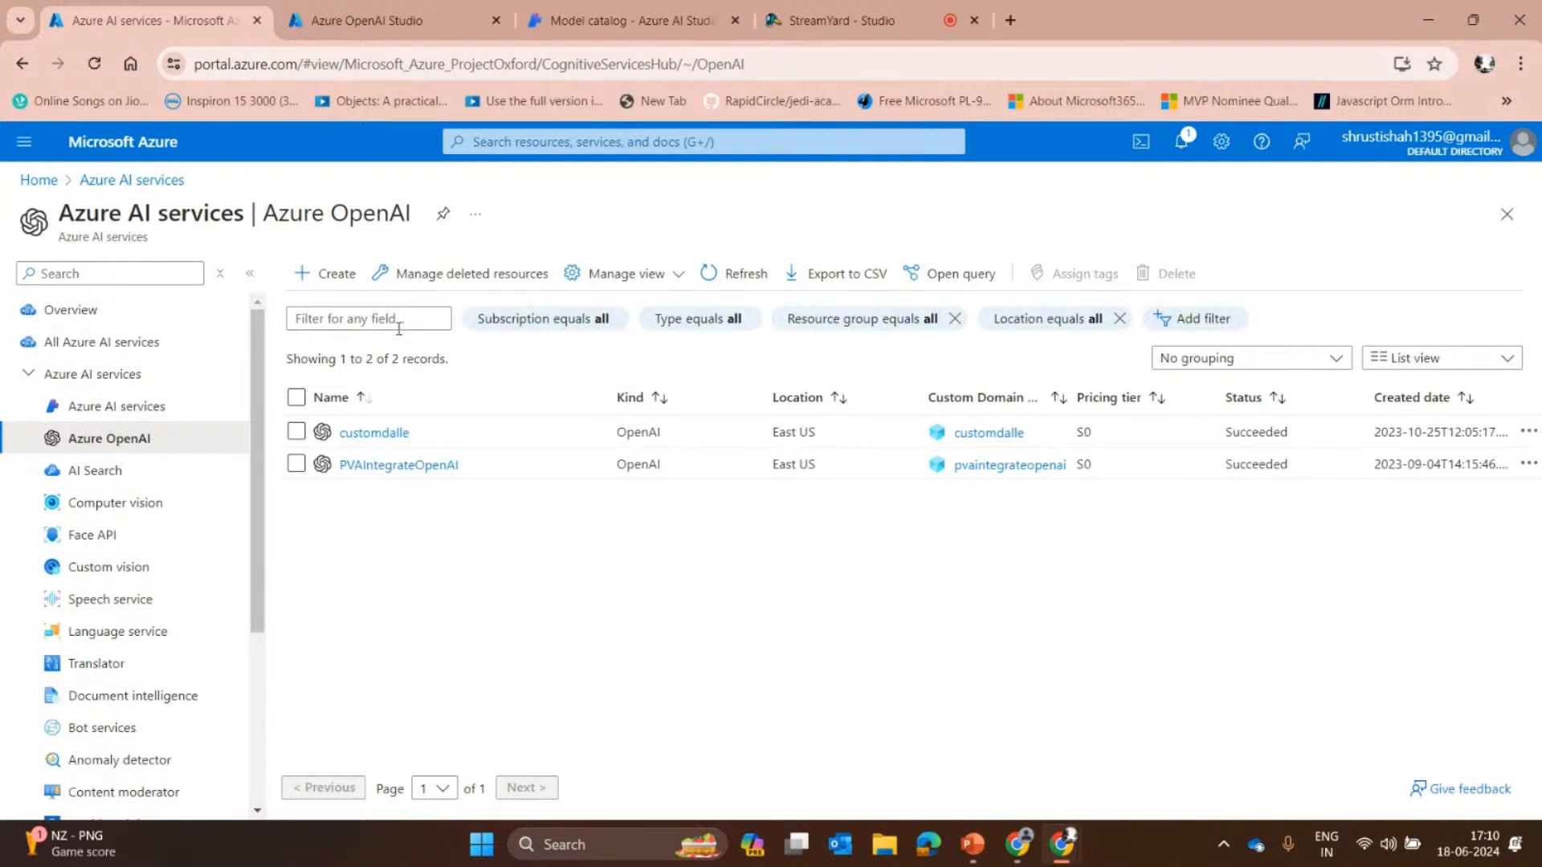
# Start creating an Azure OpenAI resource and examine the project and instance fields of the Basics form.
pyautogui.click(334, 281)
pyautogui.click(325, 278)
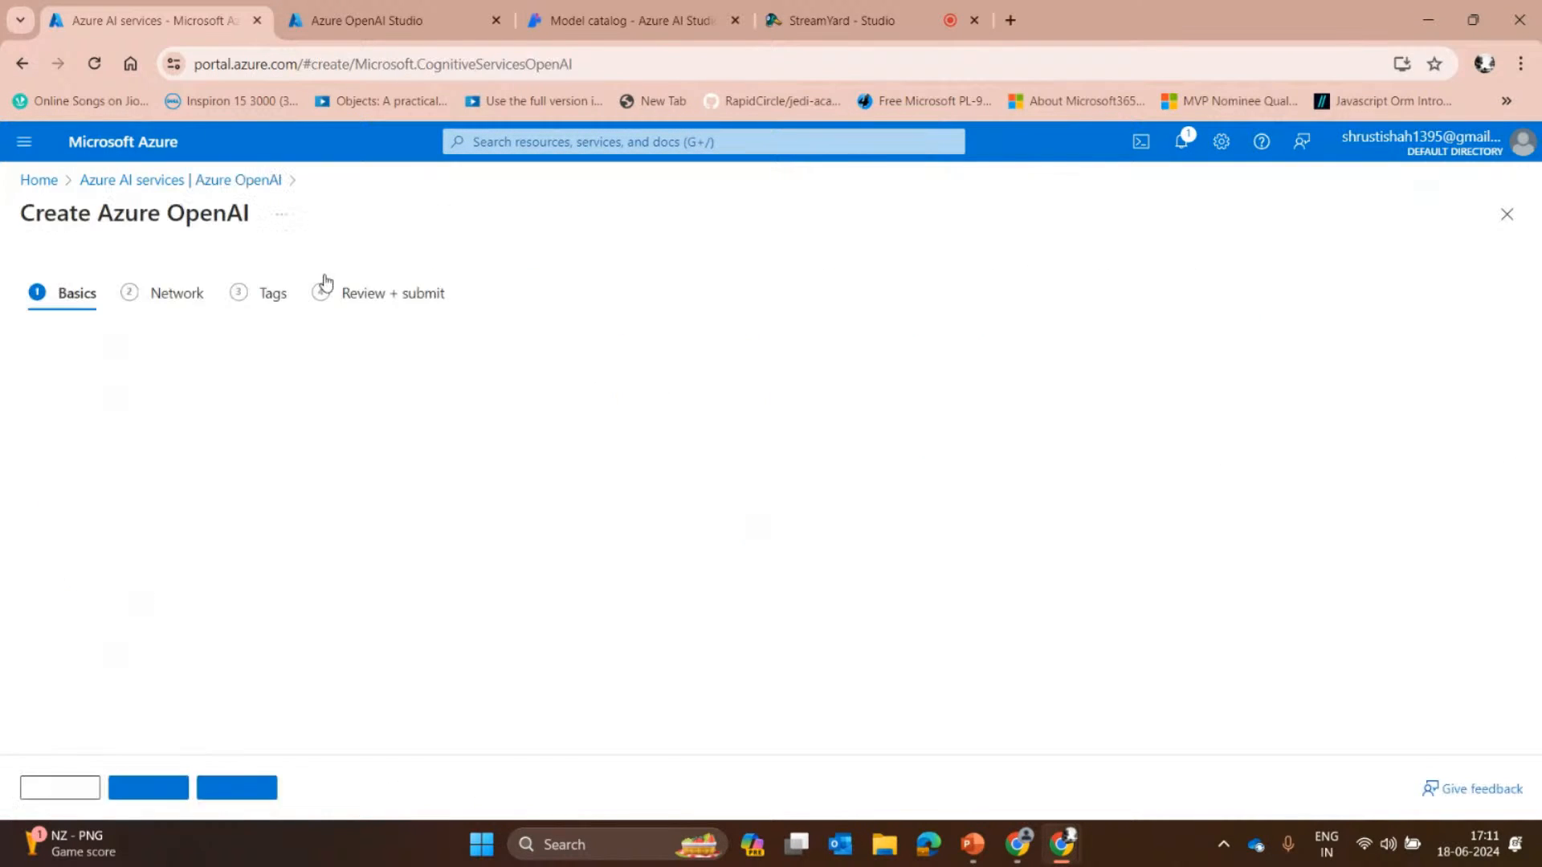
pyautogui.scroll(-3, 177, 453)
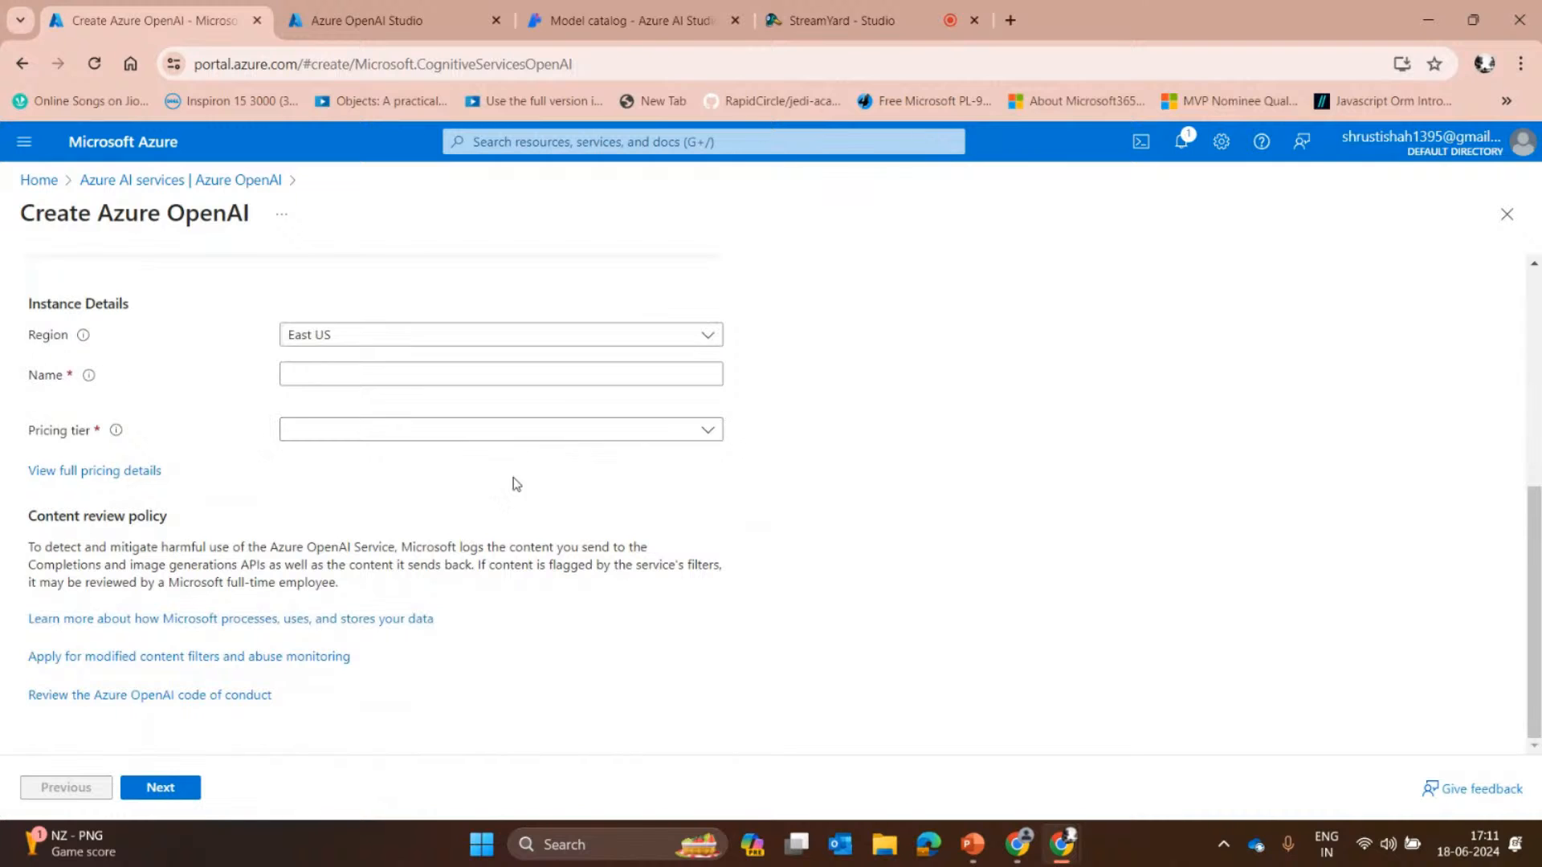
pyautogui.scroll(1, 194, 442)
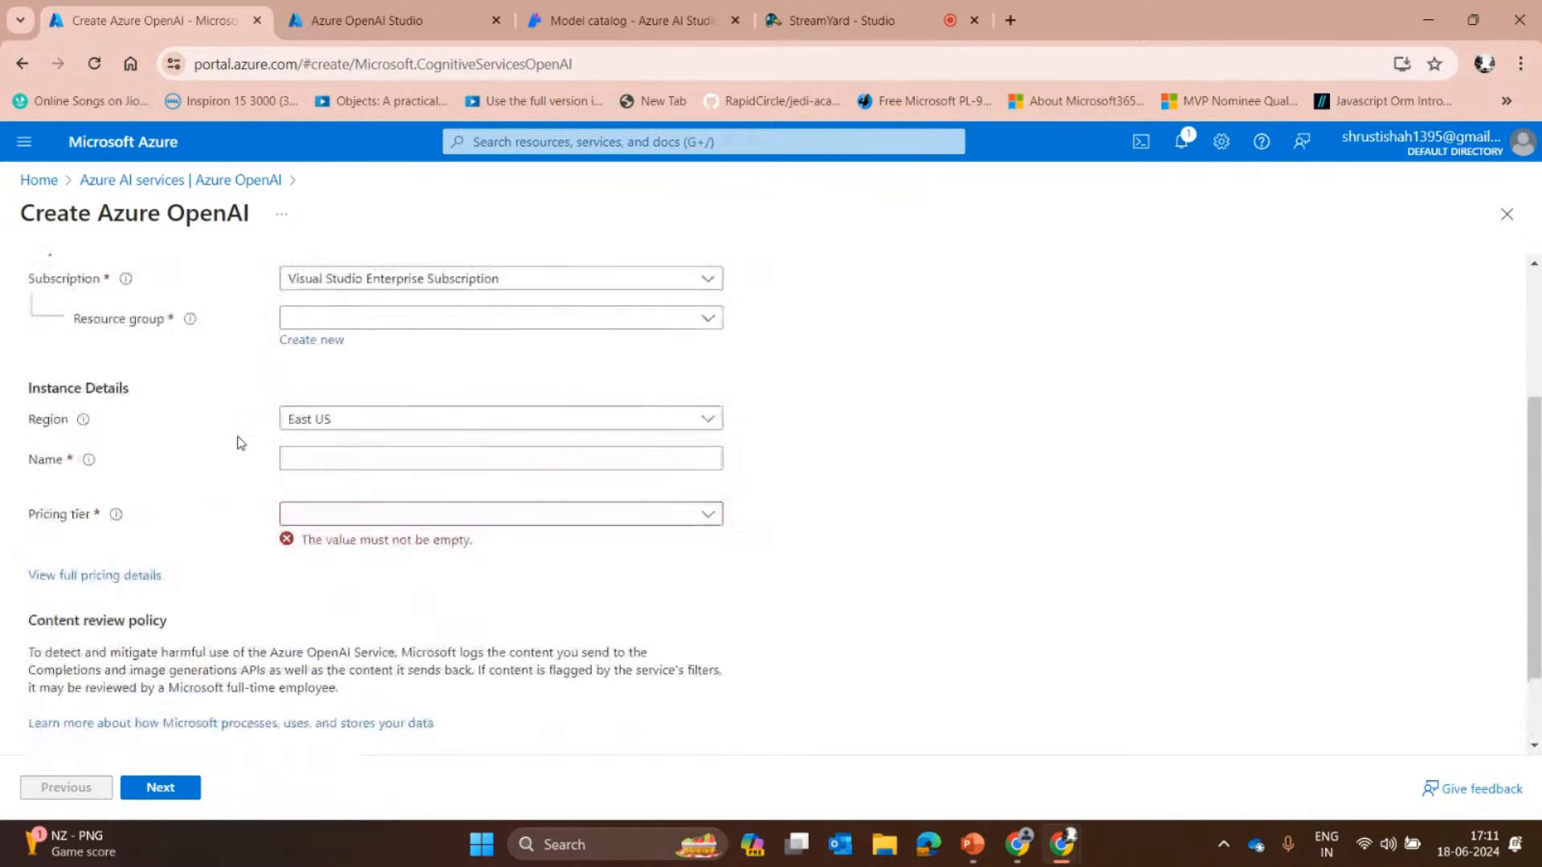
pyautogui.scroll(3, 235, 446)
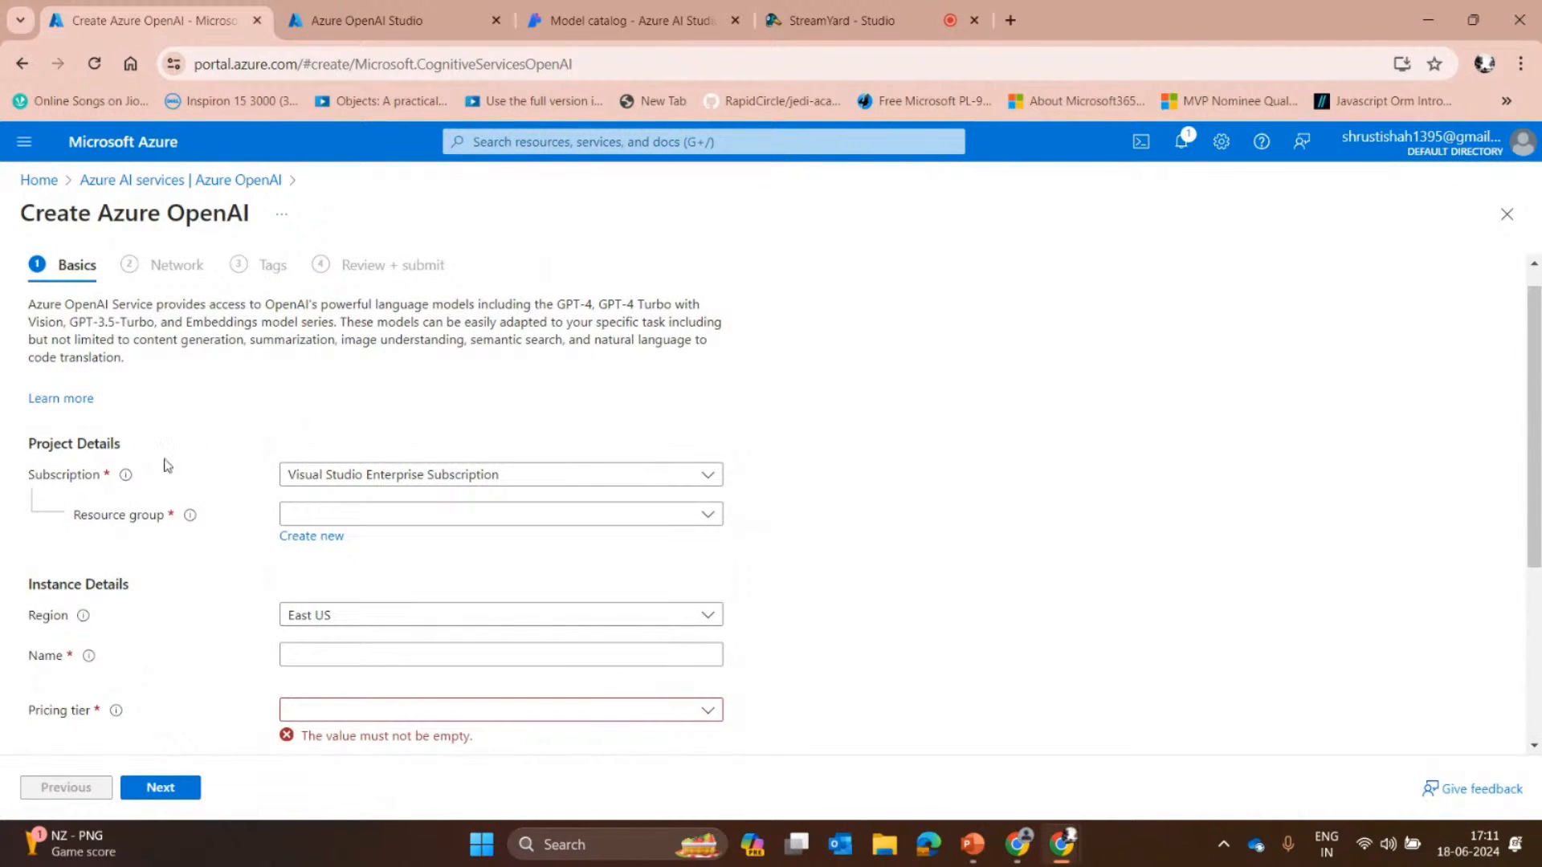
pyautogui.scroll(-1, 173, 462)
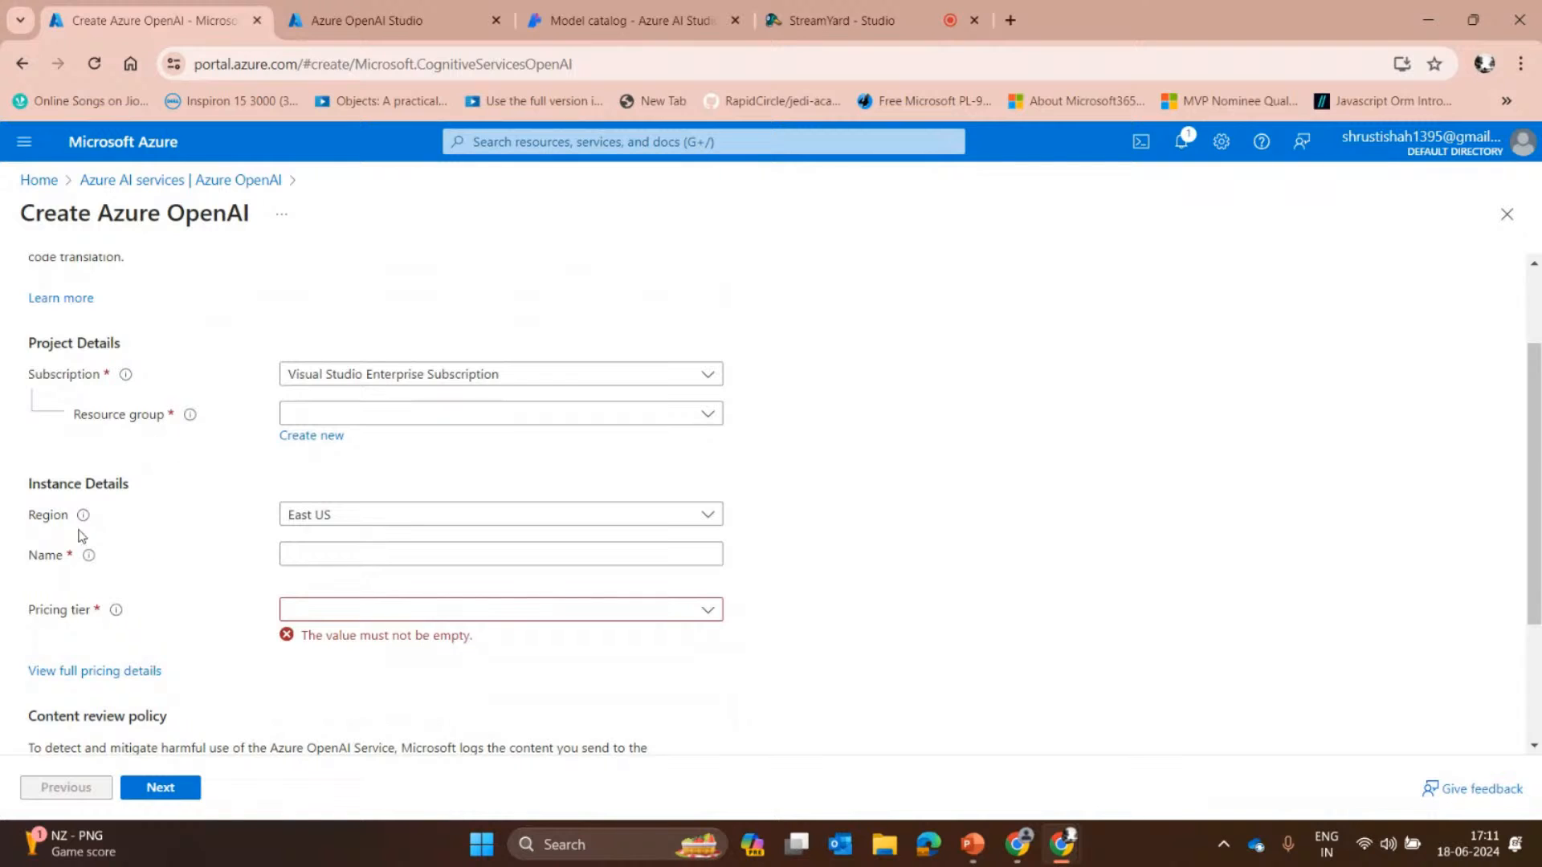
pyautogui.scroll(-2, 54, 518)
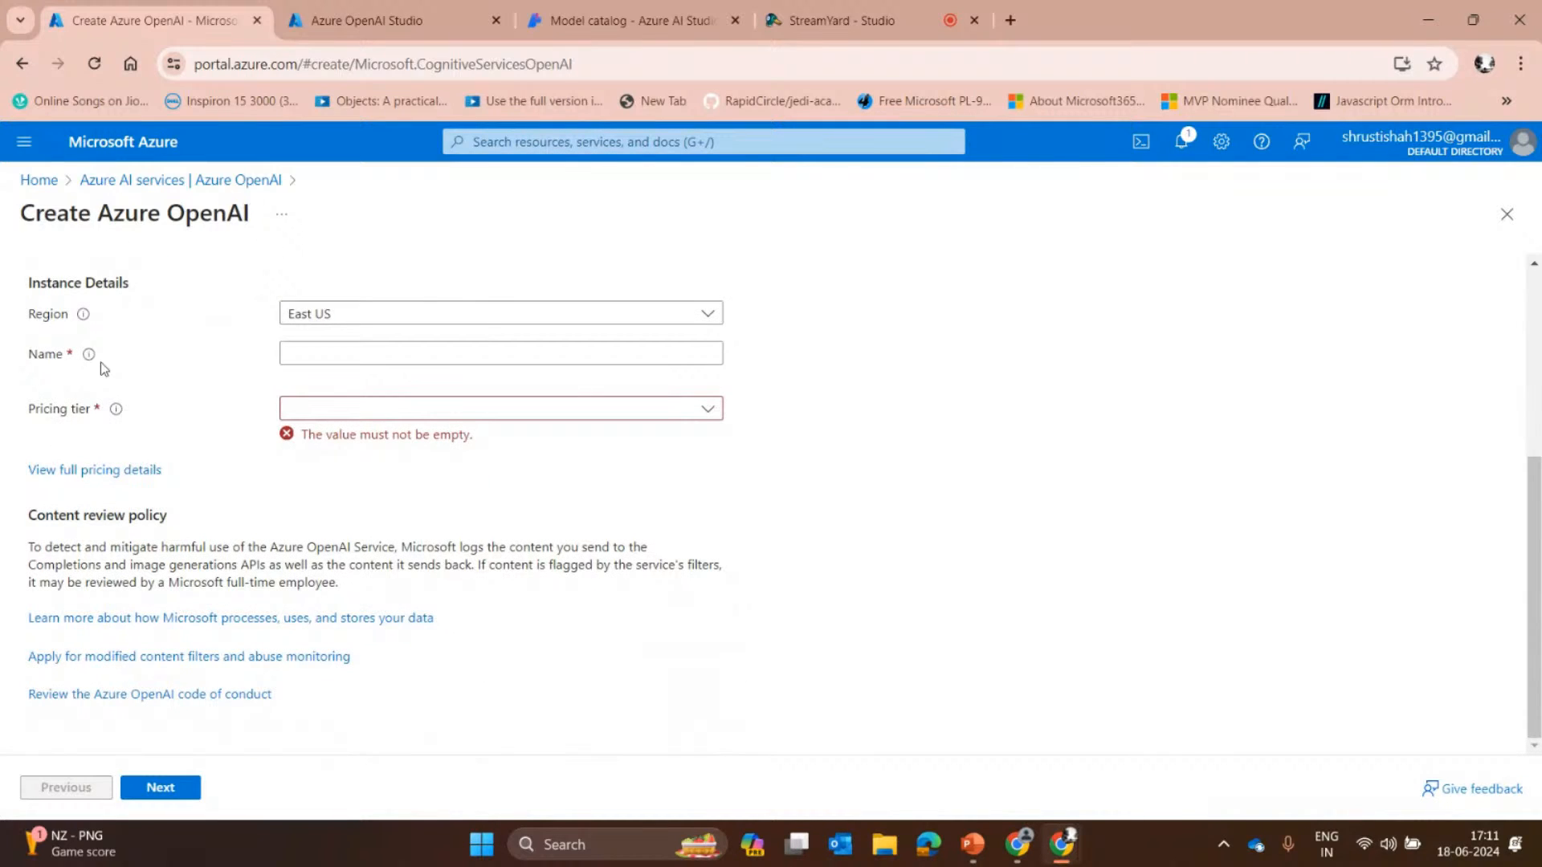
# Check the pricing tier options and review the rest of the Basics form without filling it in.
pyautogui.click(505, 409)
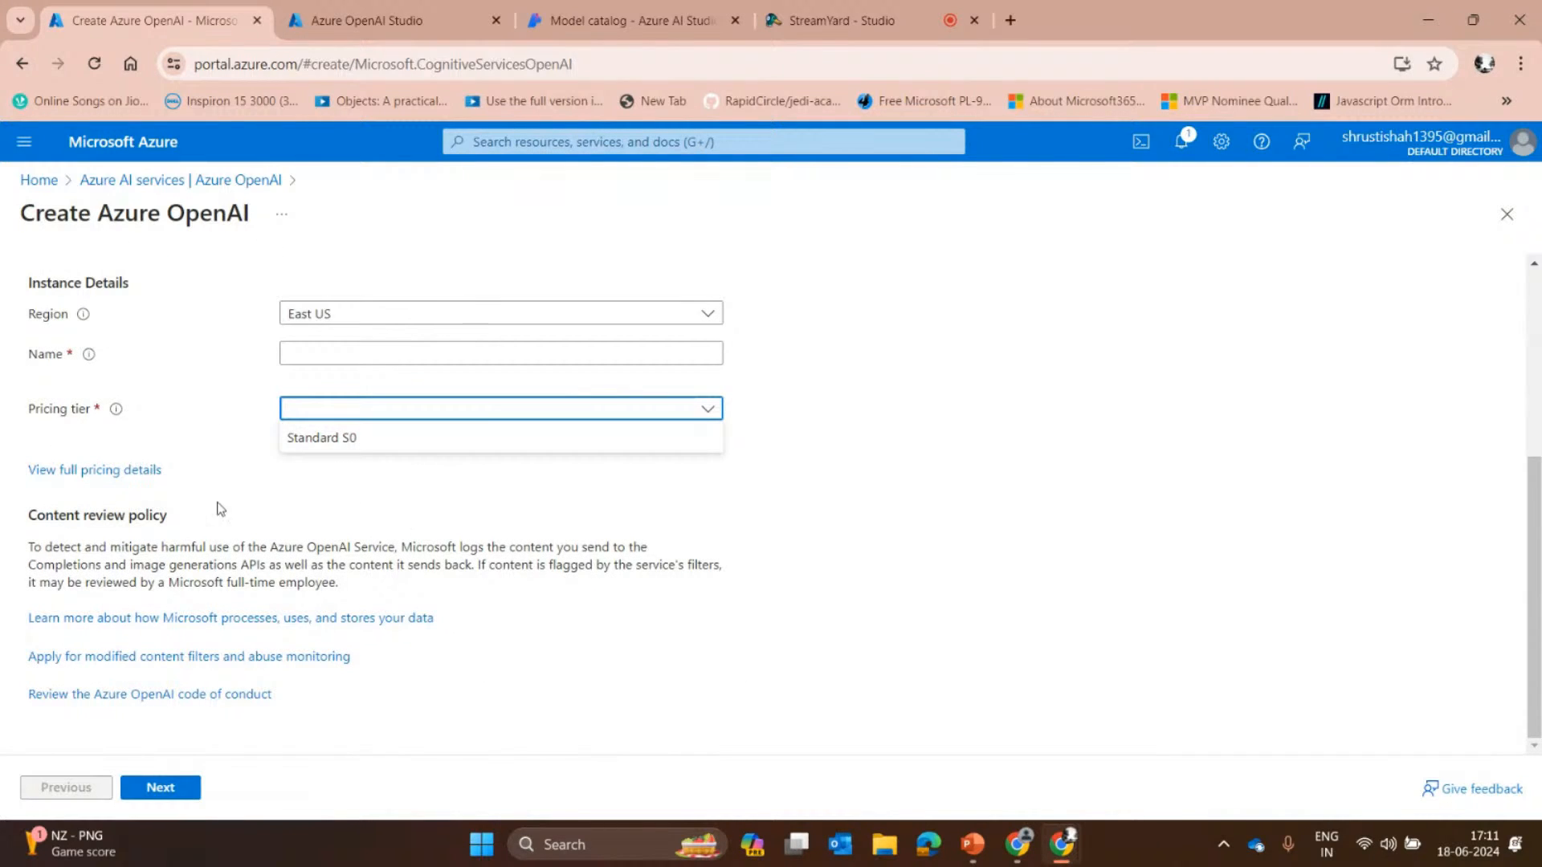
pyautogui.click(193, 517)
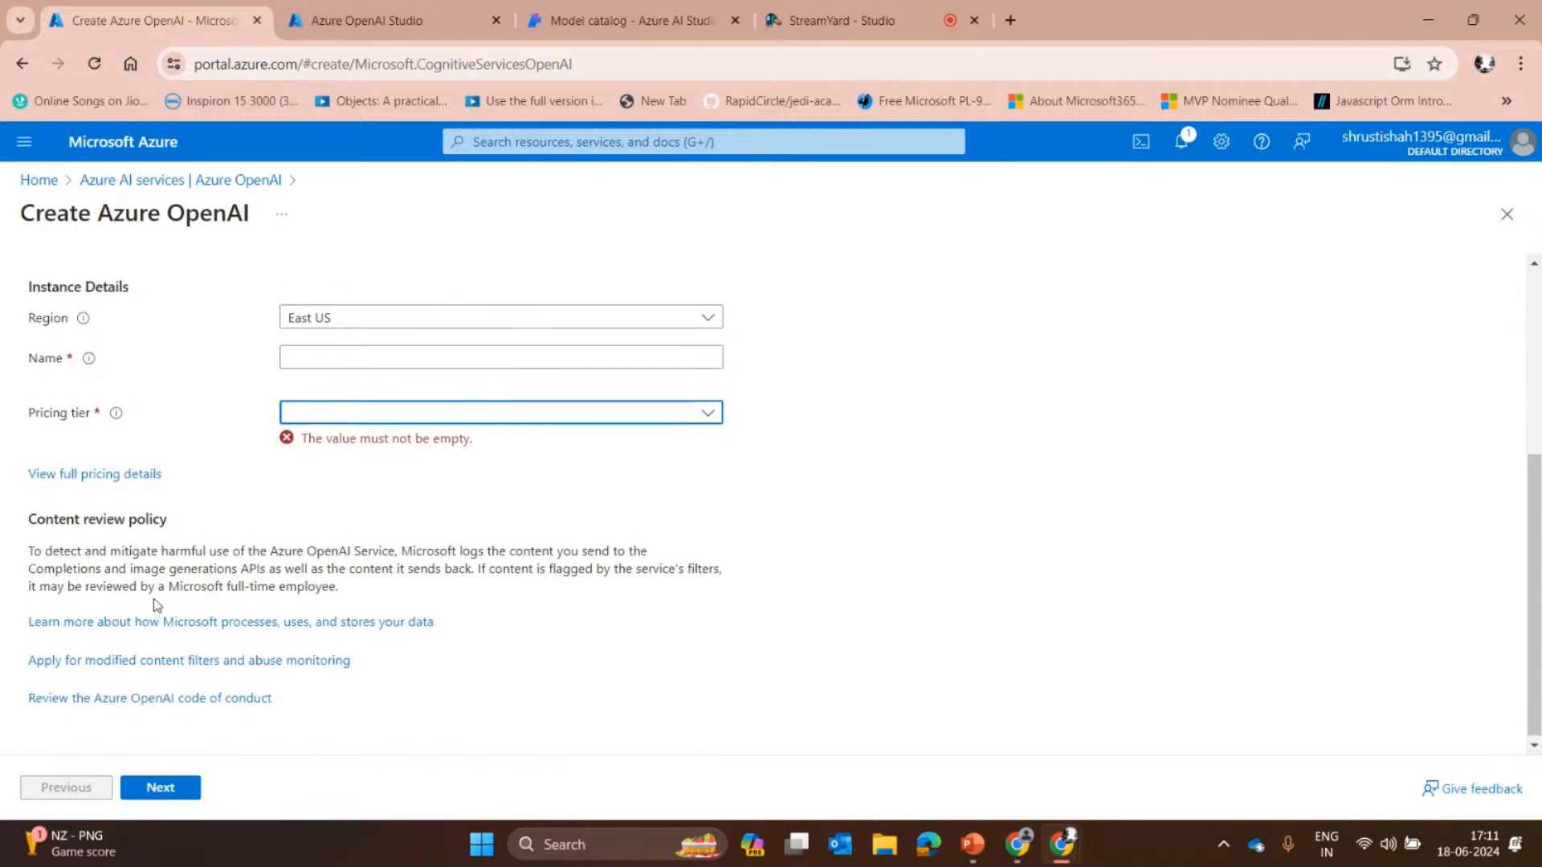
pyautogui.scroll(4, 152, 608)
pyautogui.scroll(-3, 210, 448)
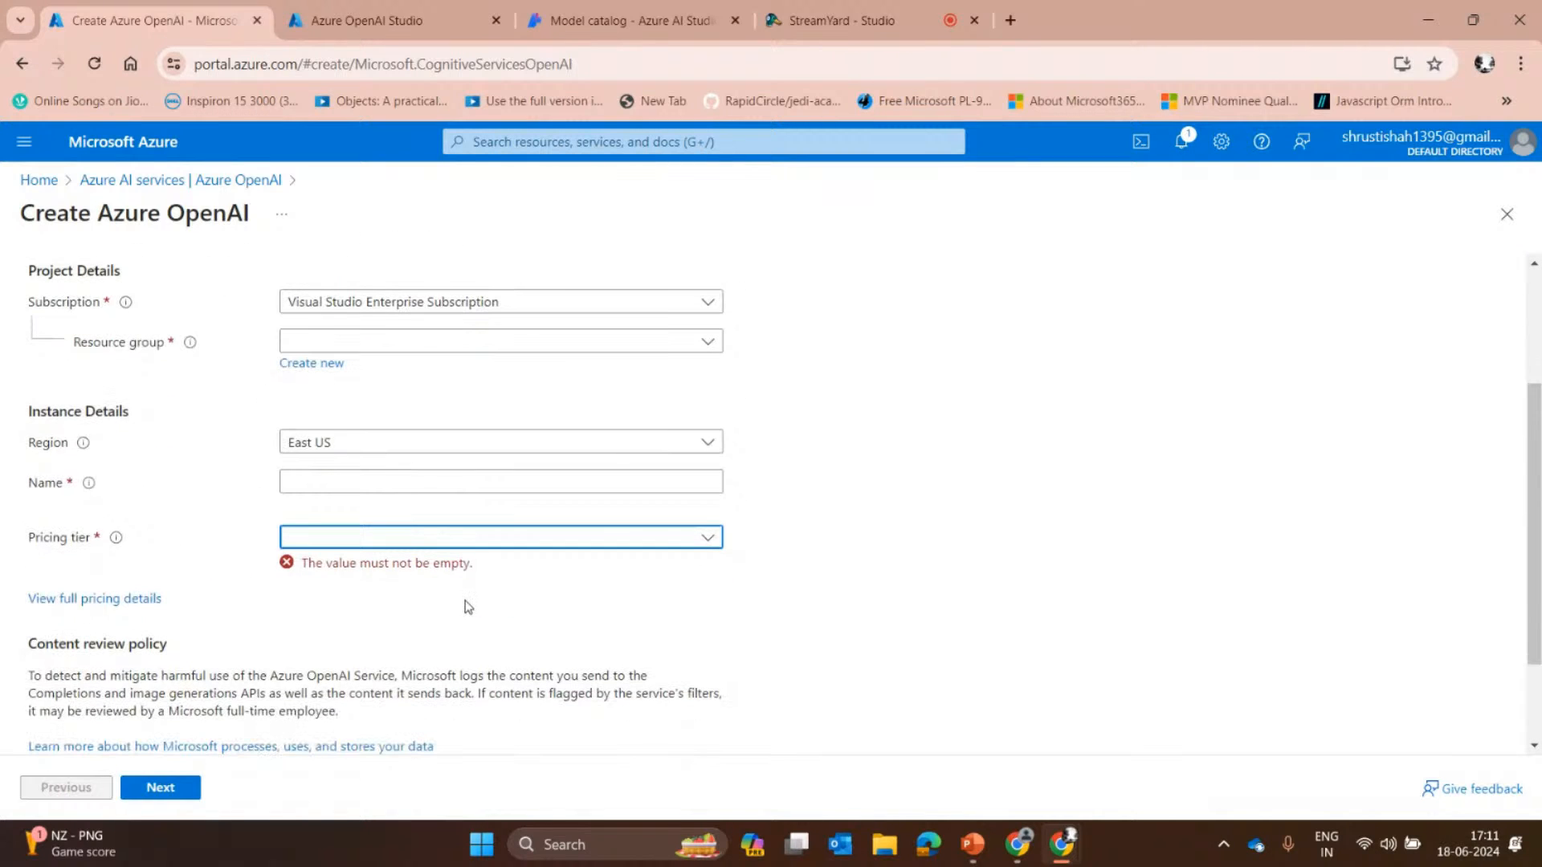
pyautogui.scroll(3, 466, 603)
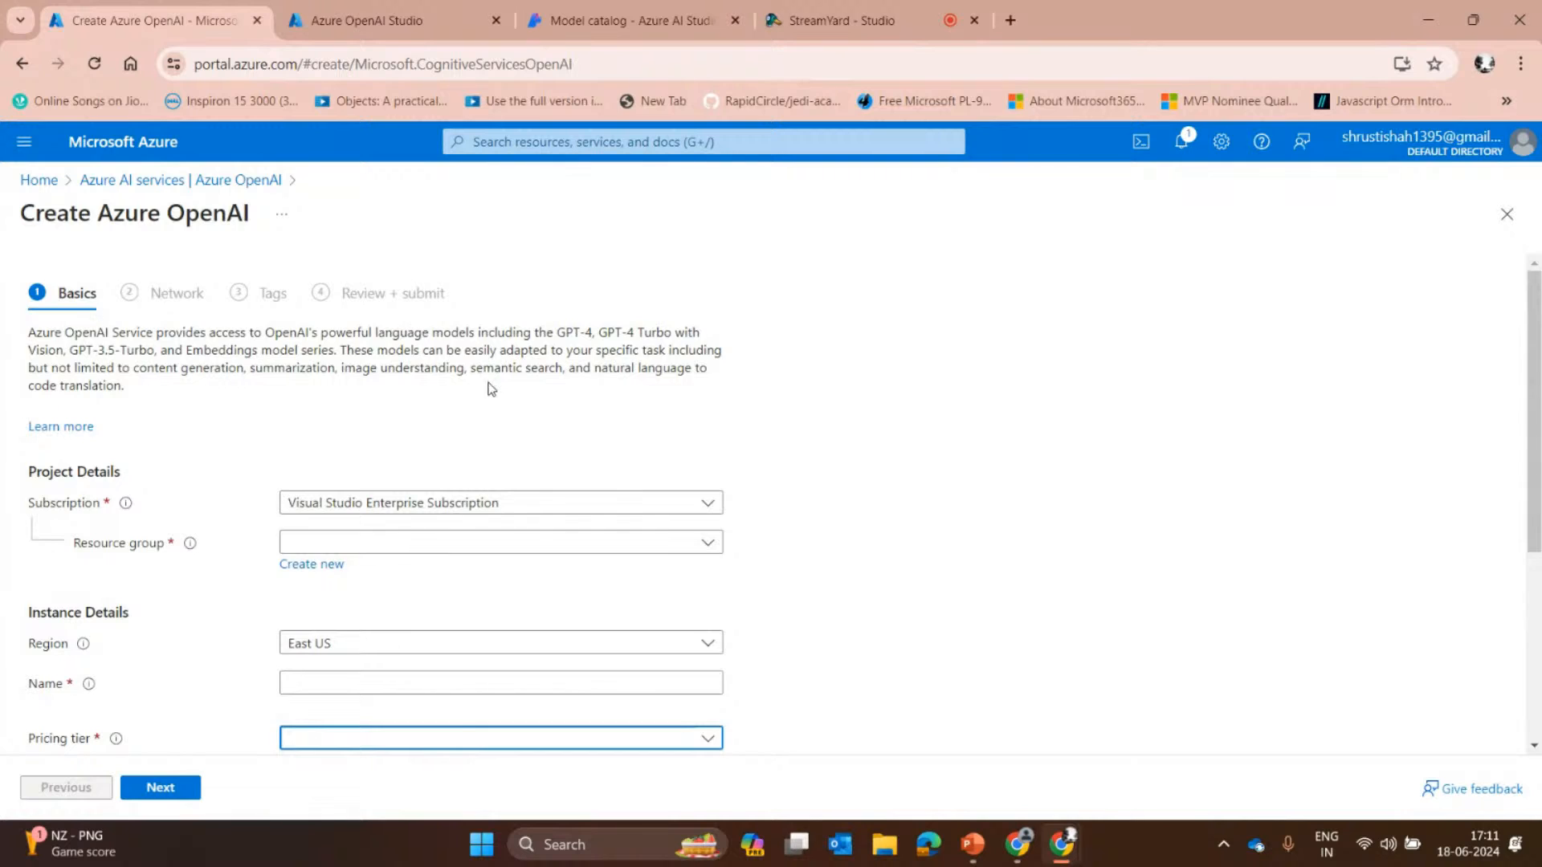
pyautogui.scroll(-4, 485, 389)
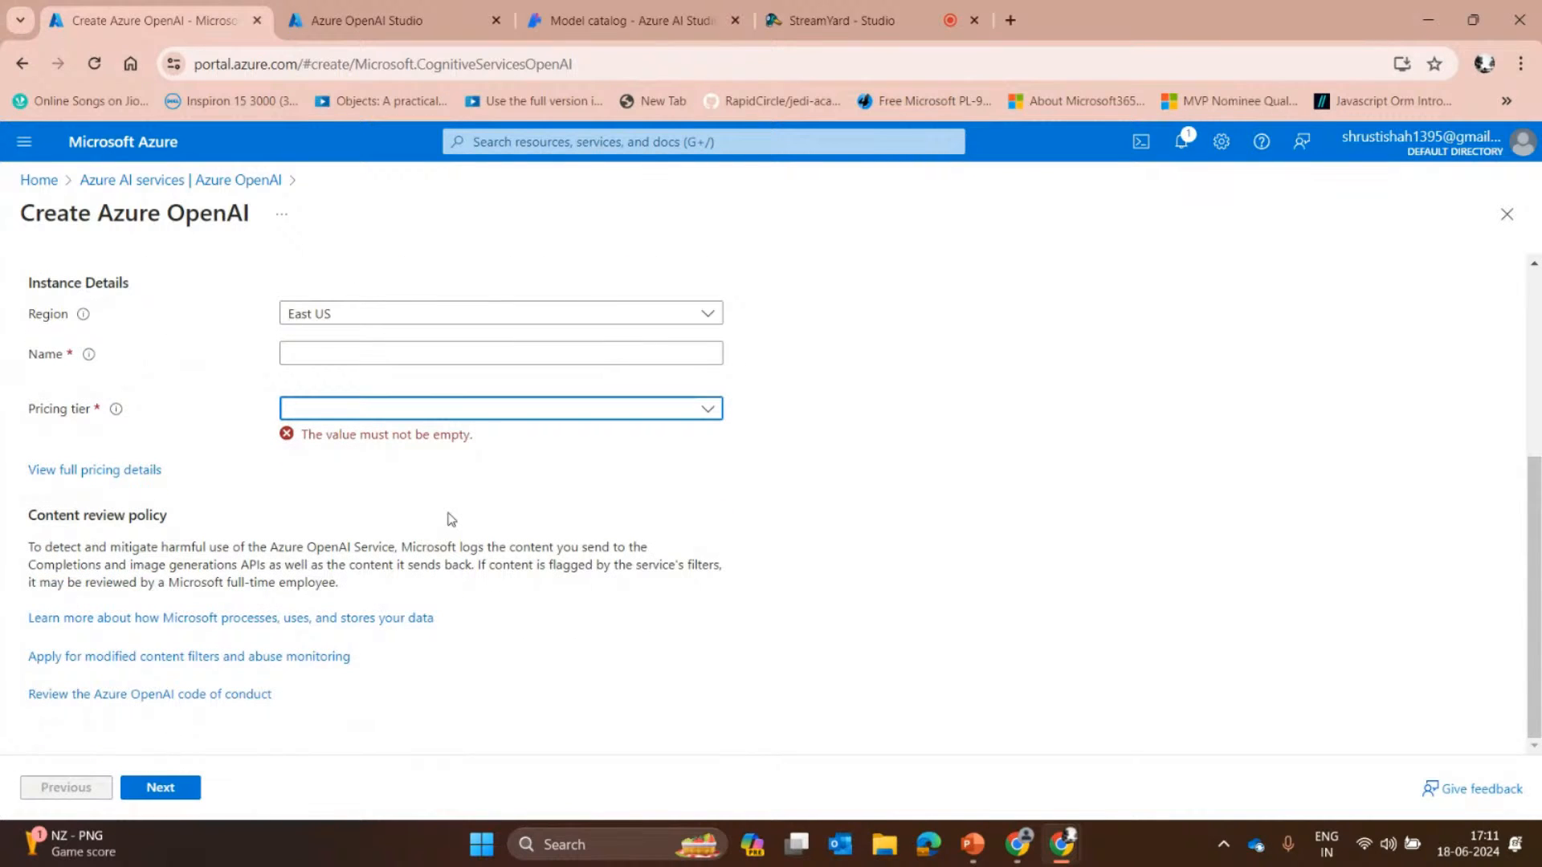
pyautogui.scroll(4, 451, 520)
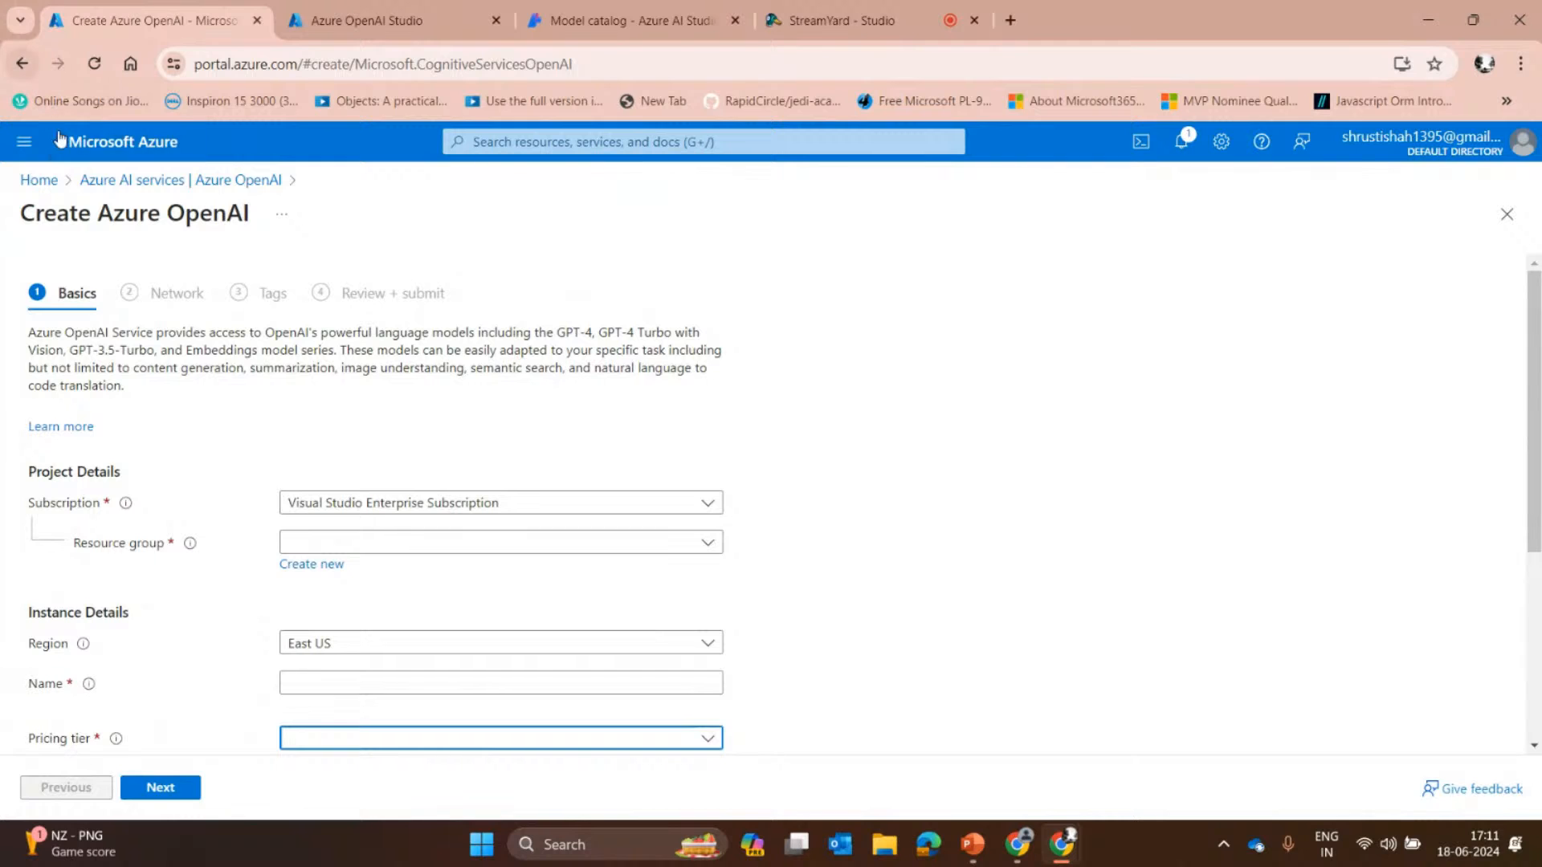
# Leave the creation form, open the existing customdalle resource and launch Azure OpenAI Studio from its overview.
pyautogui.click(195, 187)
pyautogui.click(365, 434)
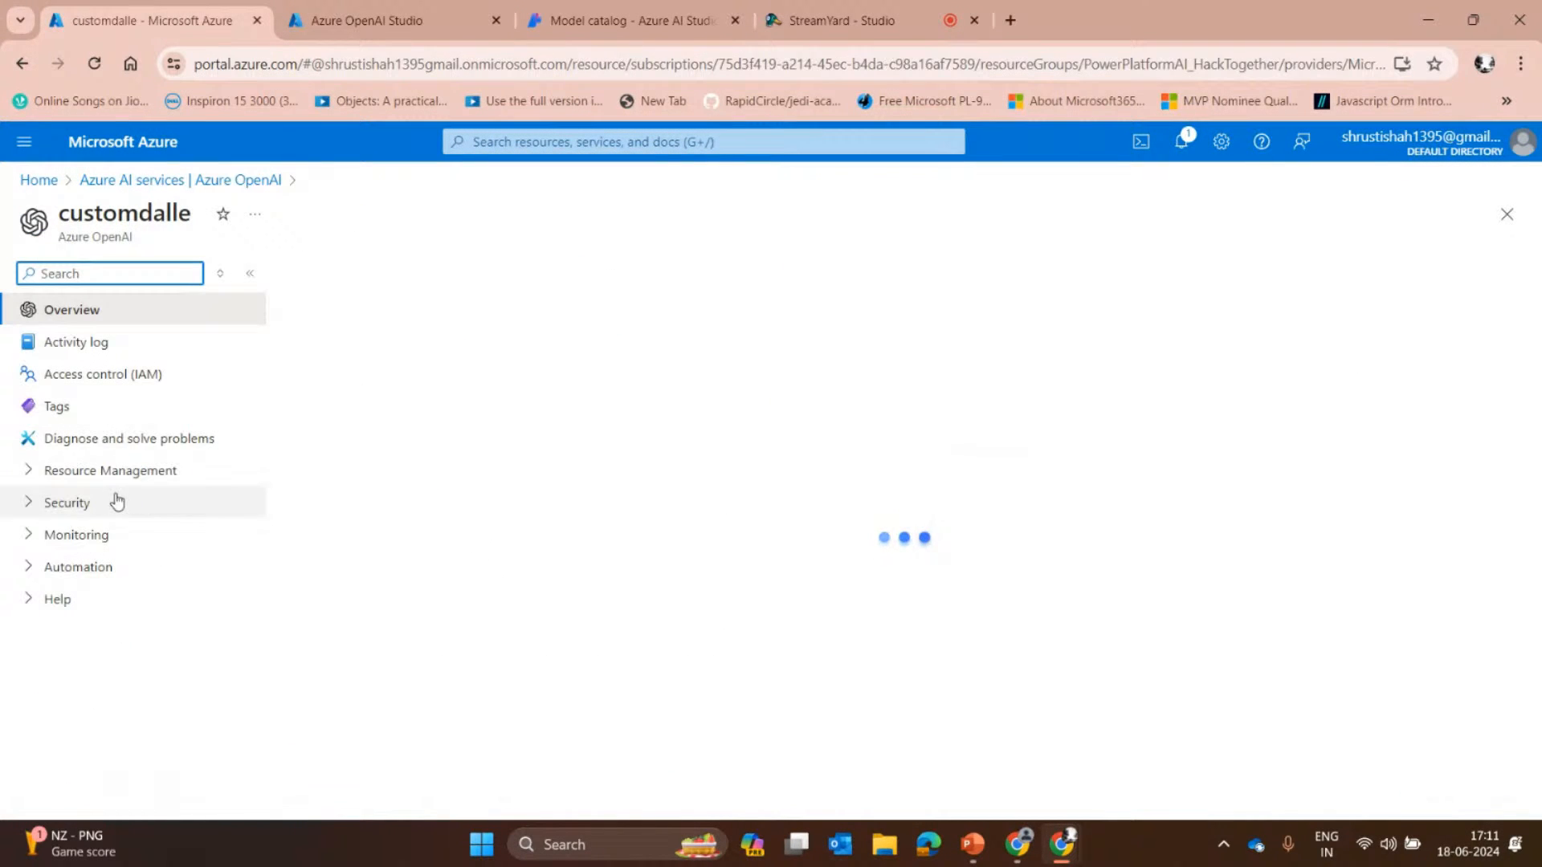
pyautogui.scroll(-4, 900, 516)
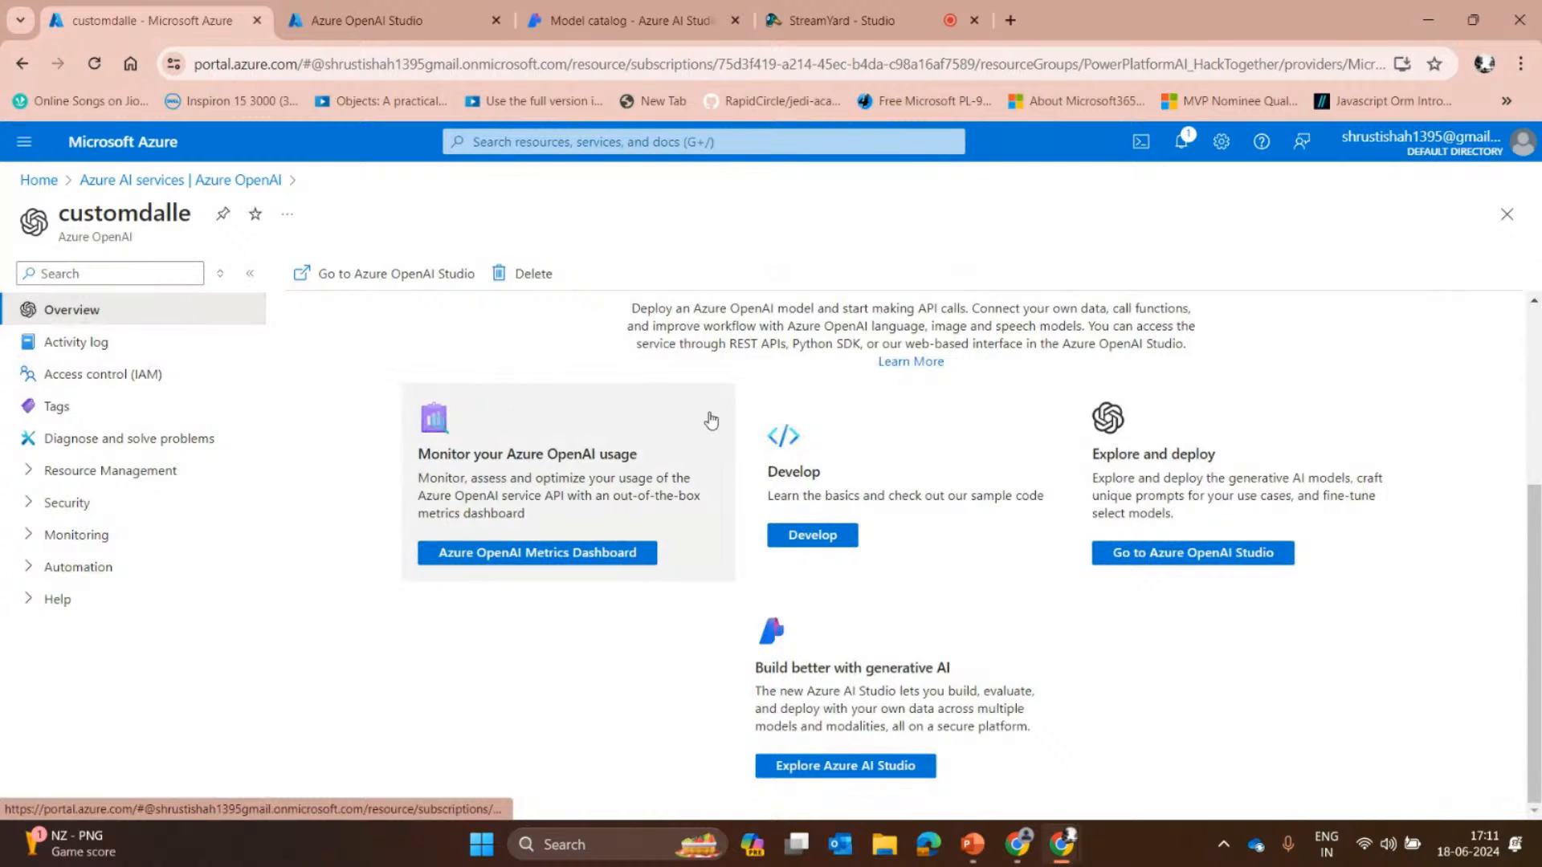
pyautogui.scroll(3, 449, 445)
pyautogui.scroll(-3, 958, 478)
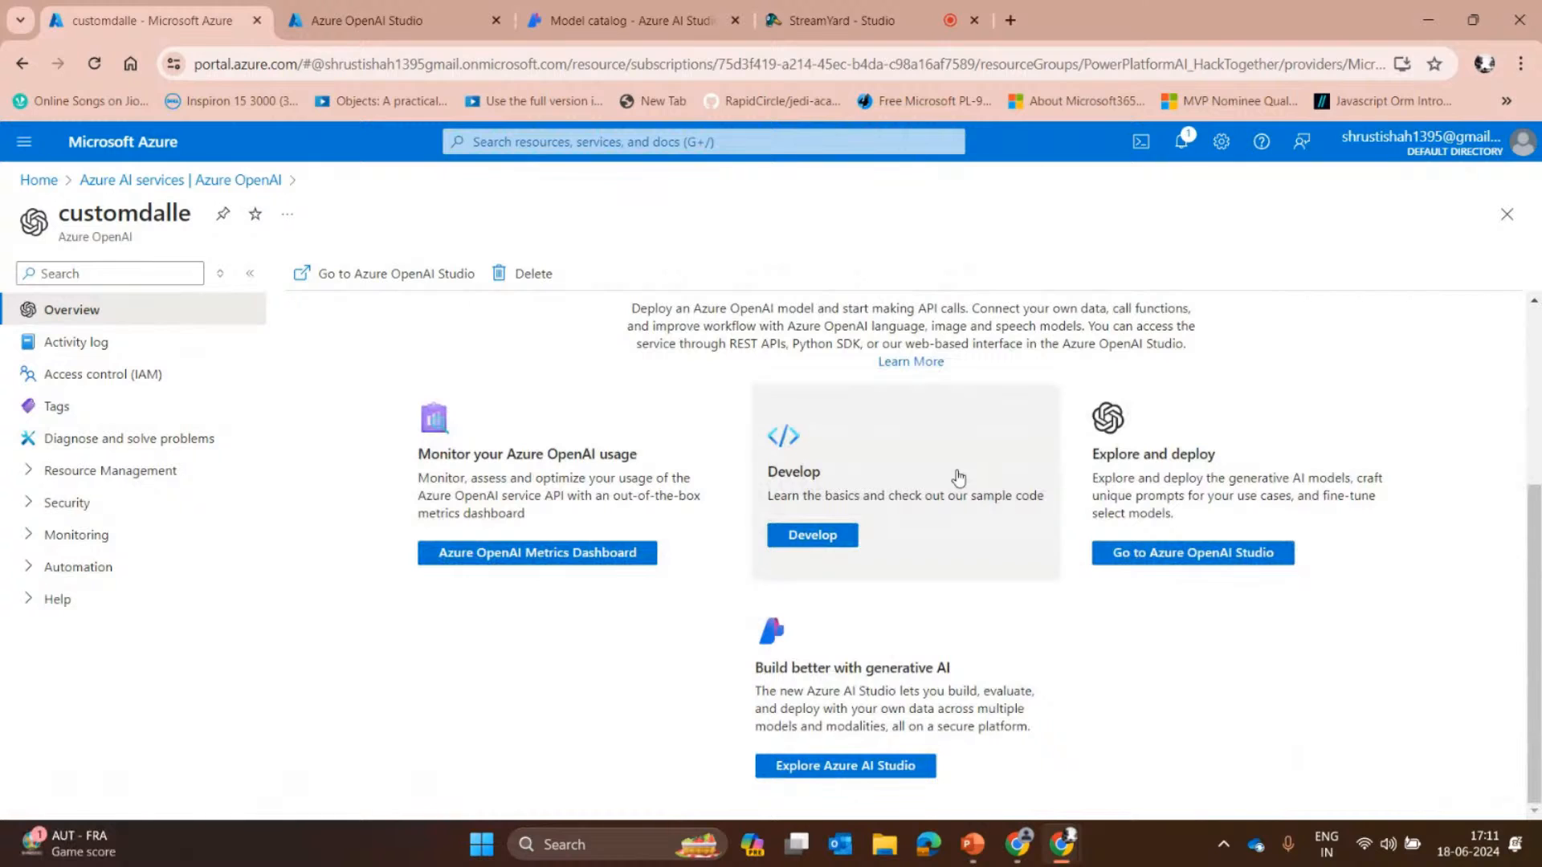
pyautogui.click(1155, 561)
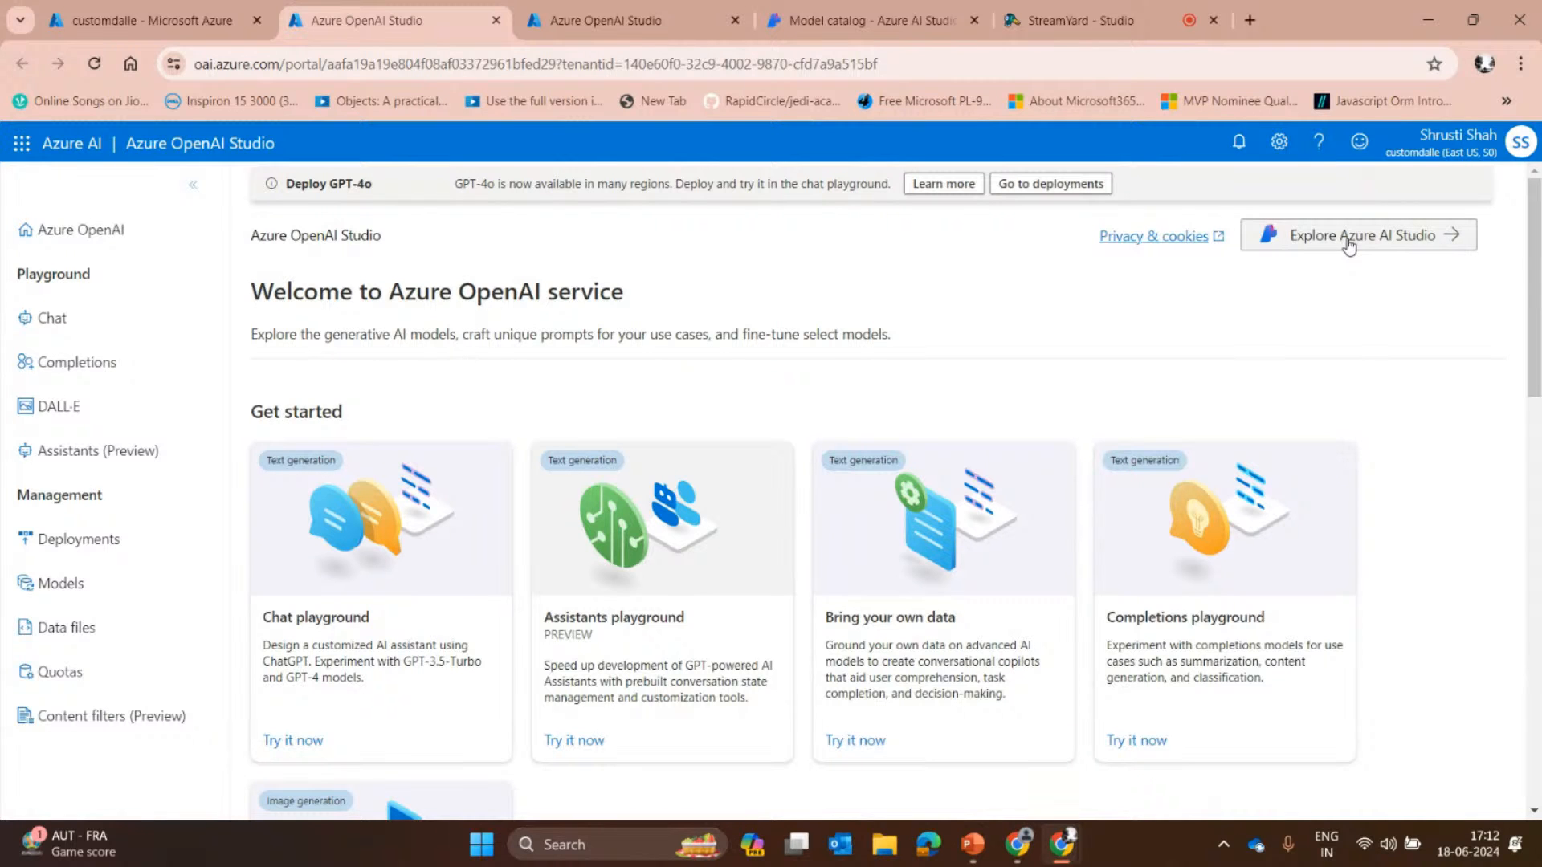
# Compare the Azure OpenAI Studio home page and its playgrounds with the Azure AI Studio model catalog for customdalle.
pyautogui.click(523, 13)
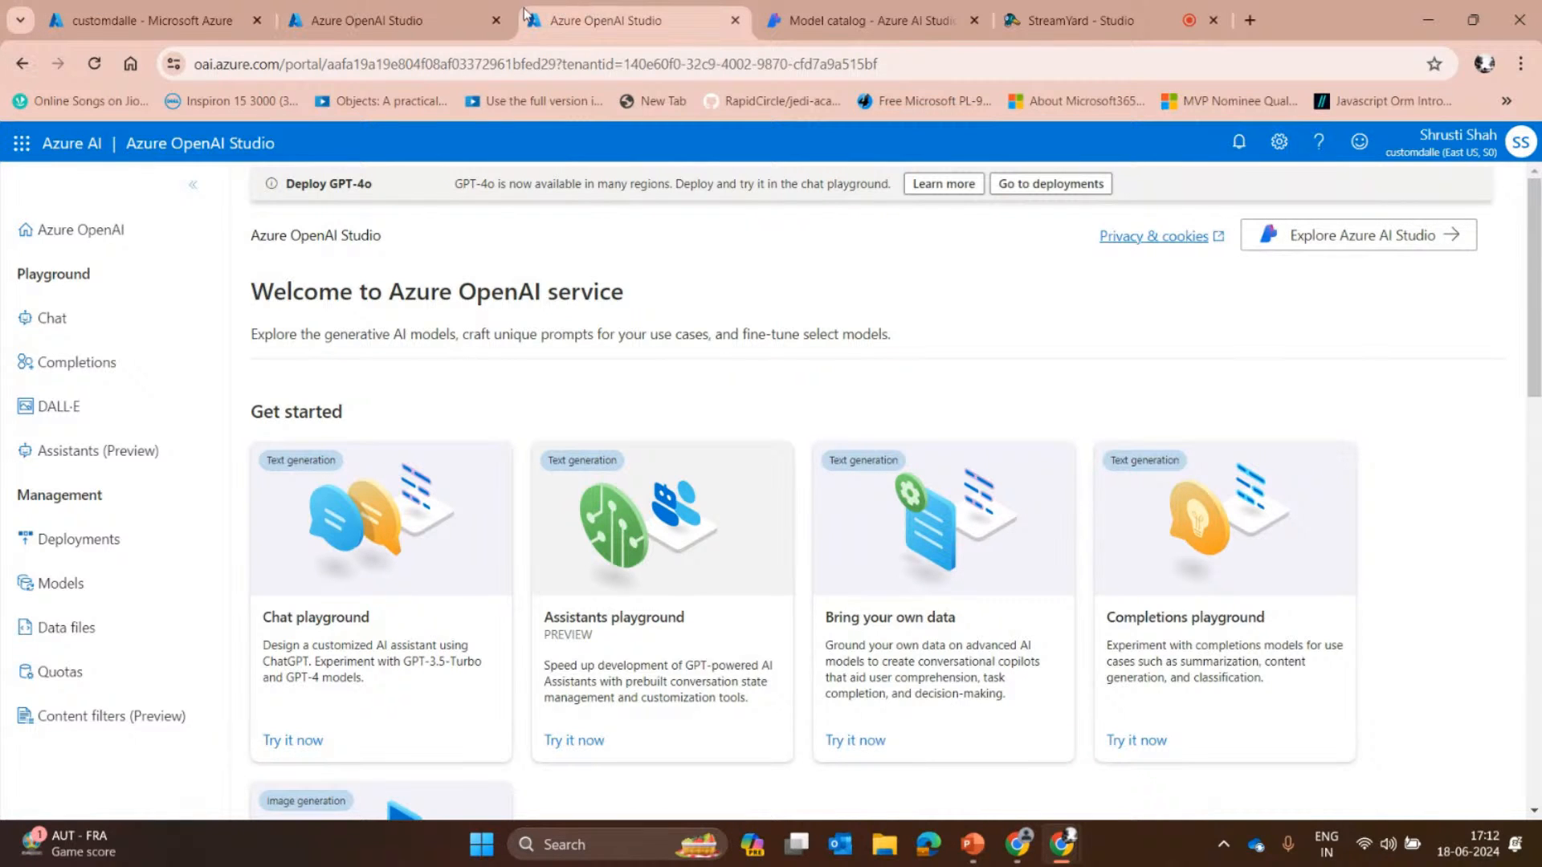
pyautogui.click(795, 11)
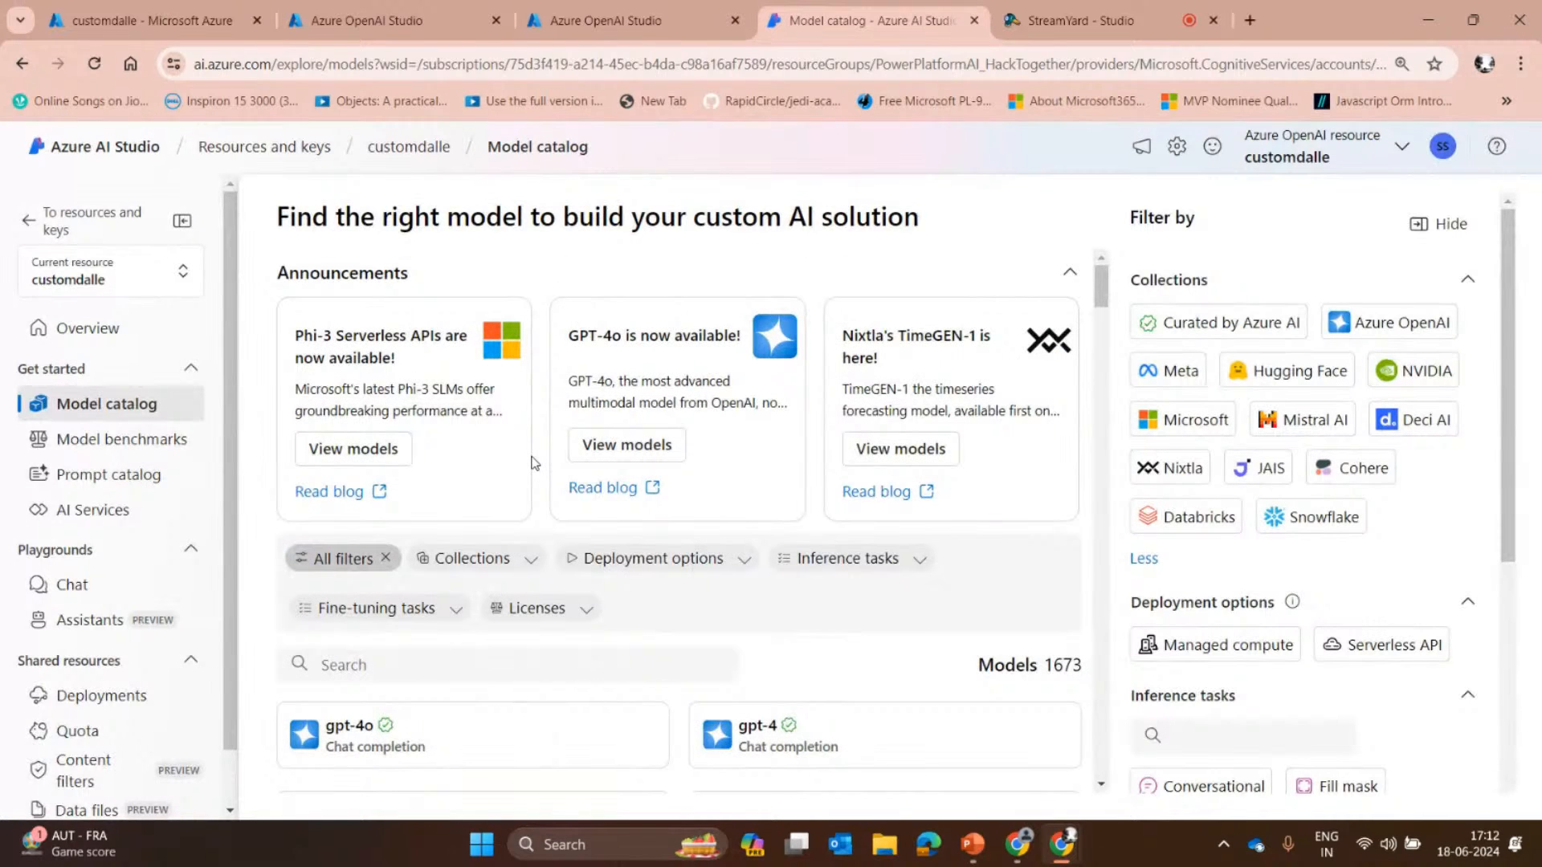
pyautogui.click(630, 16)
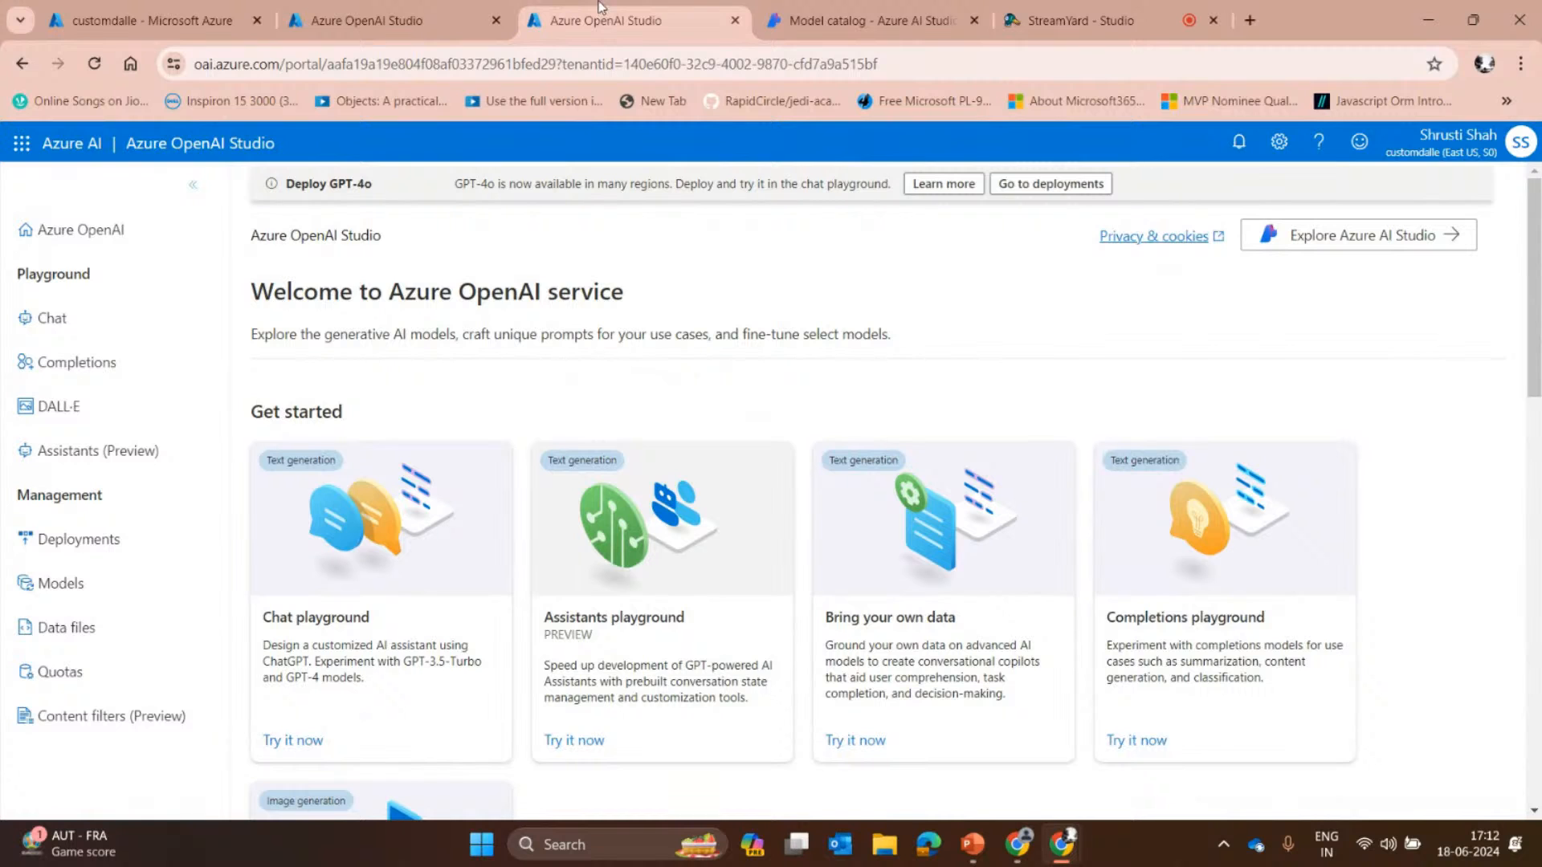
pyautogui.click(888, 14)
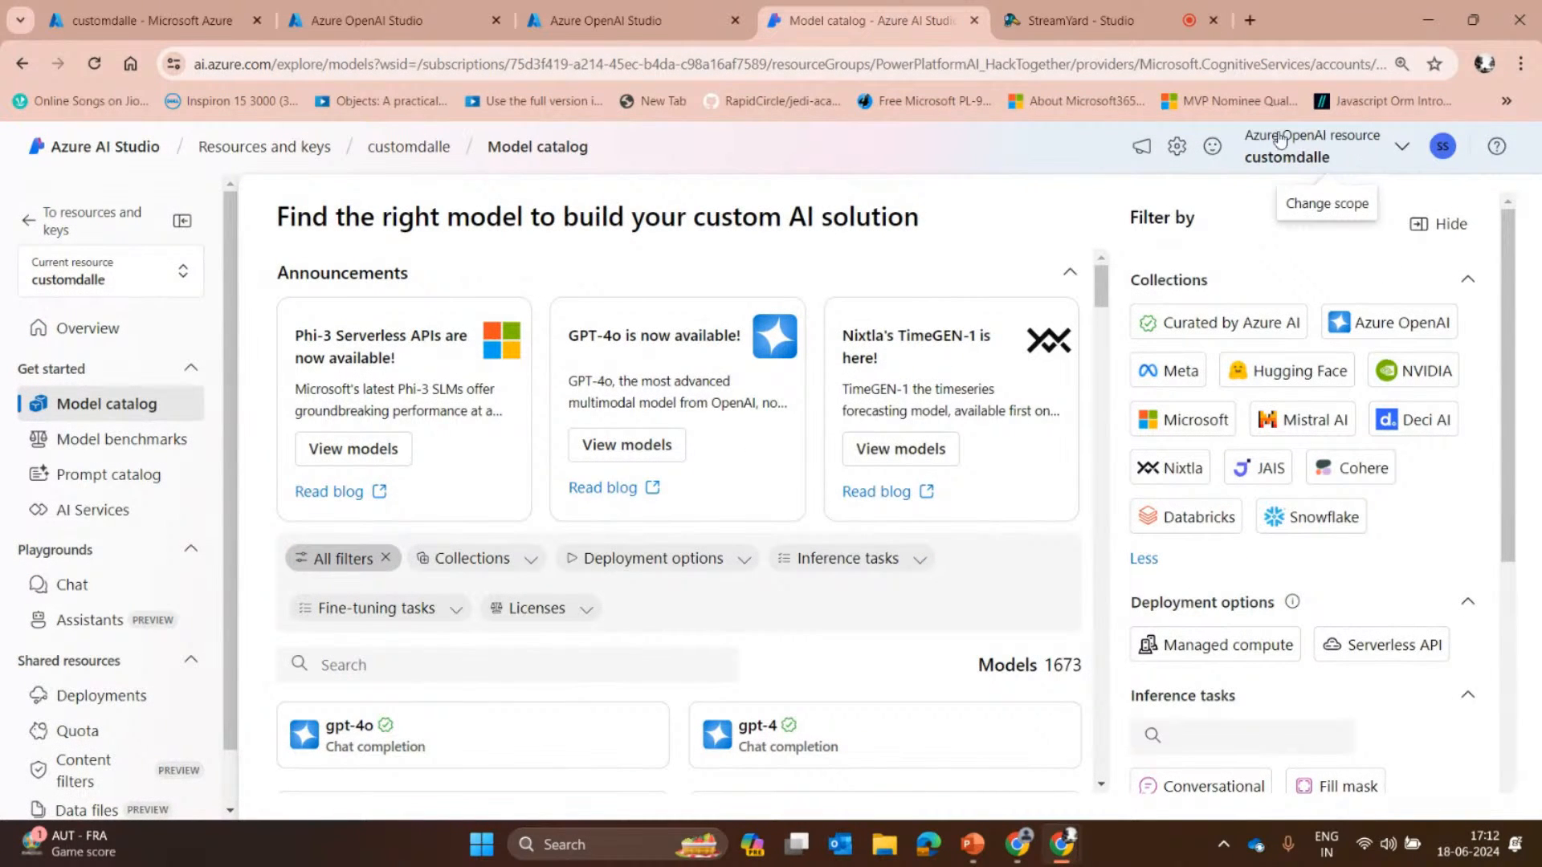
pyautogui.click(594, 18)
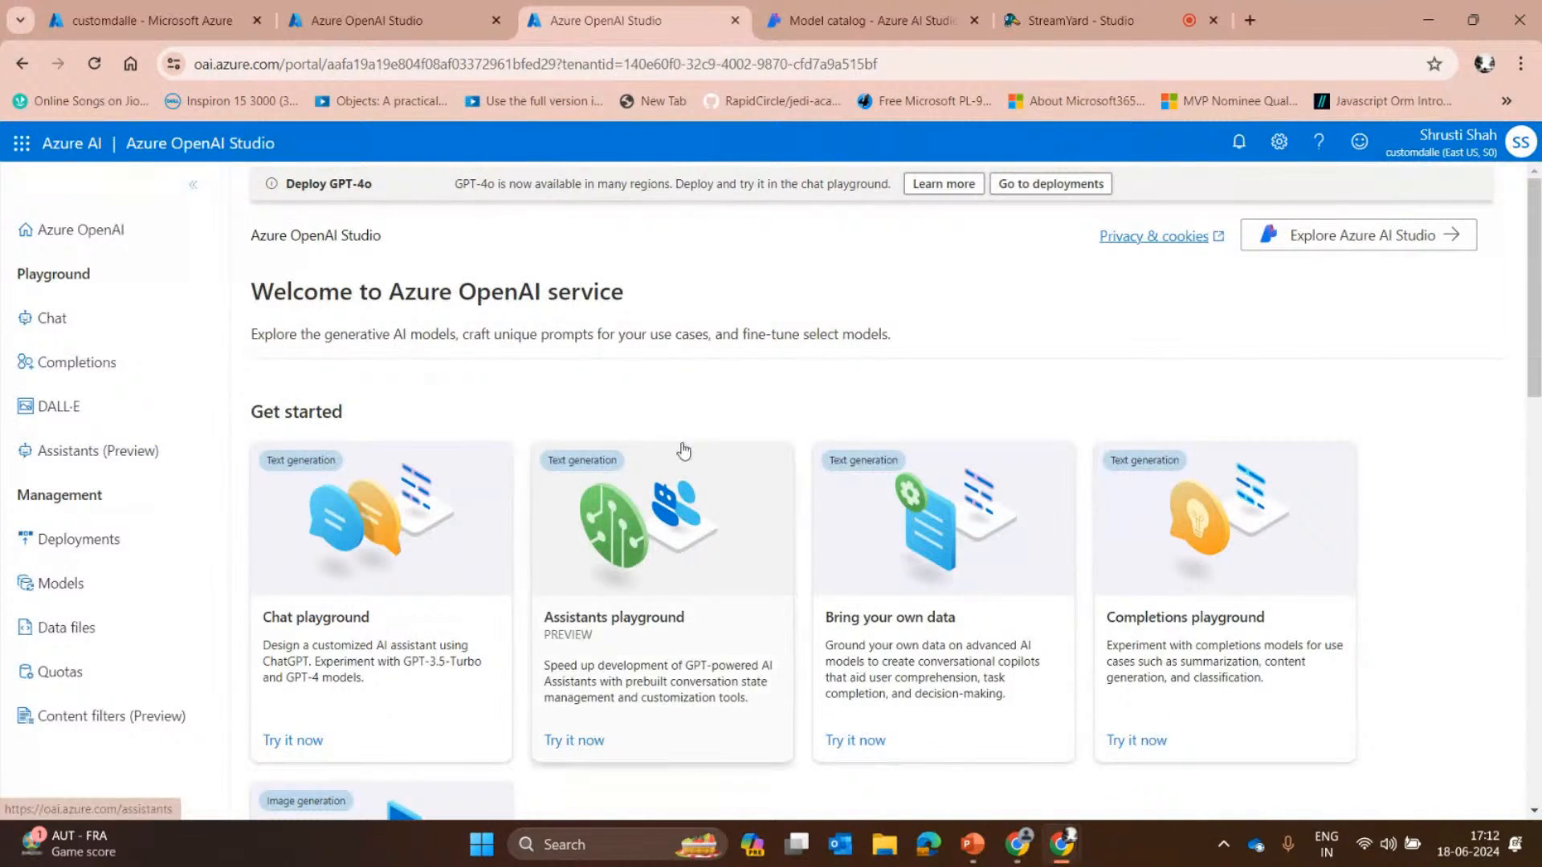
pyautogui.scroll(-7, 681, 447)
pyautogui.scroll(7, 1190, 547)
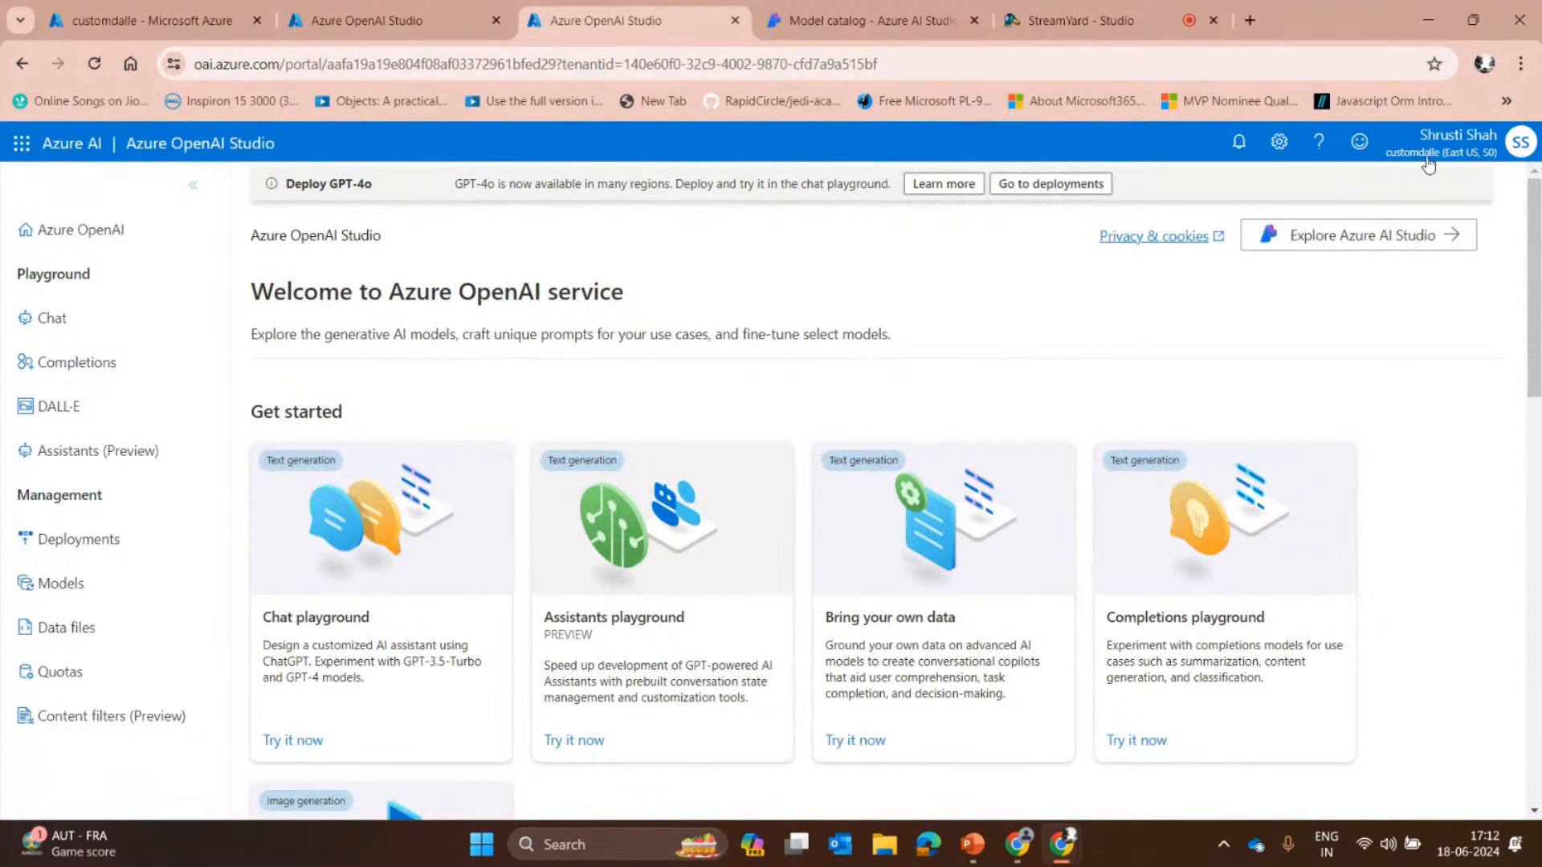
pyautogui.click(937, 8)
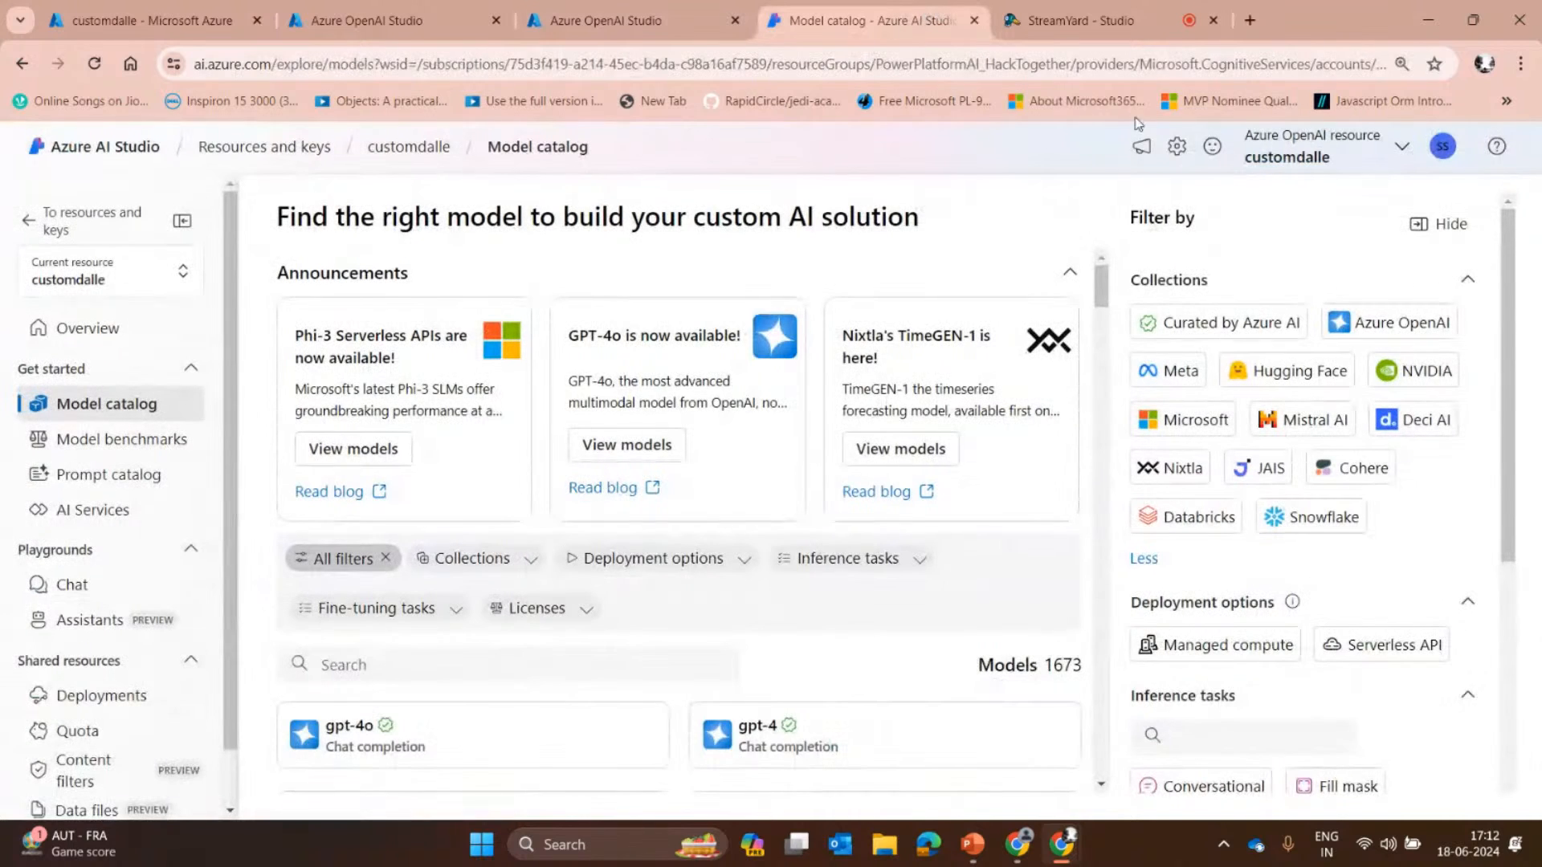
pyautogui.click(707, 16)
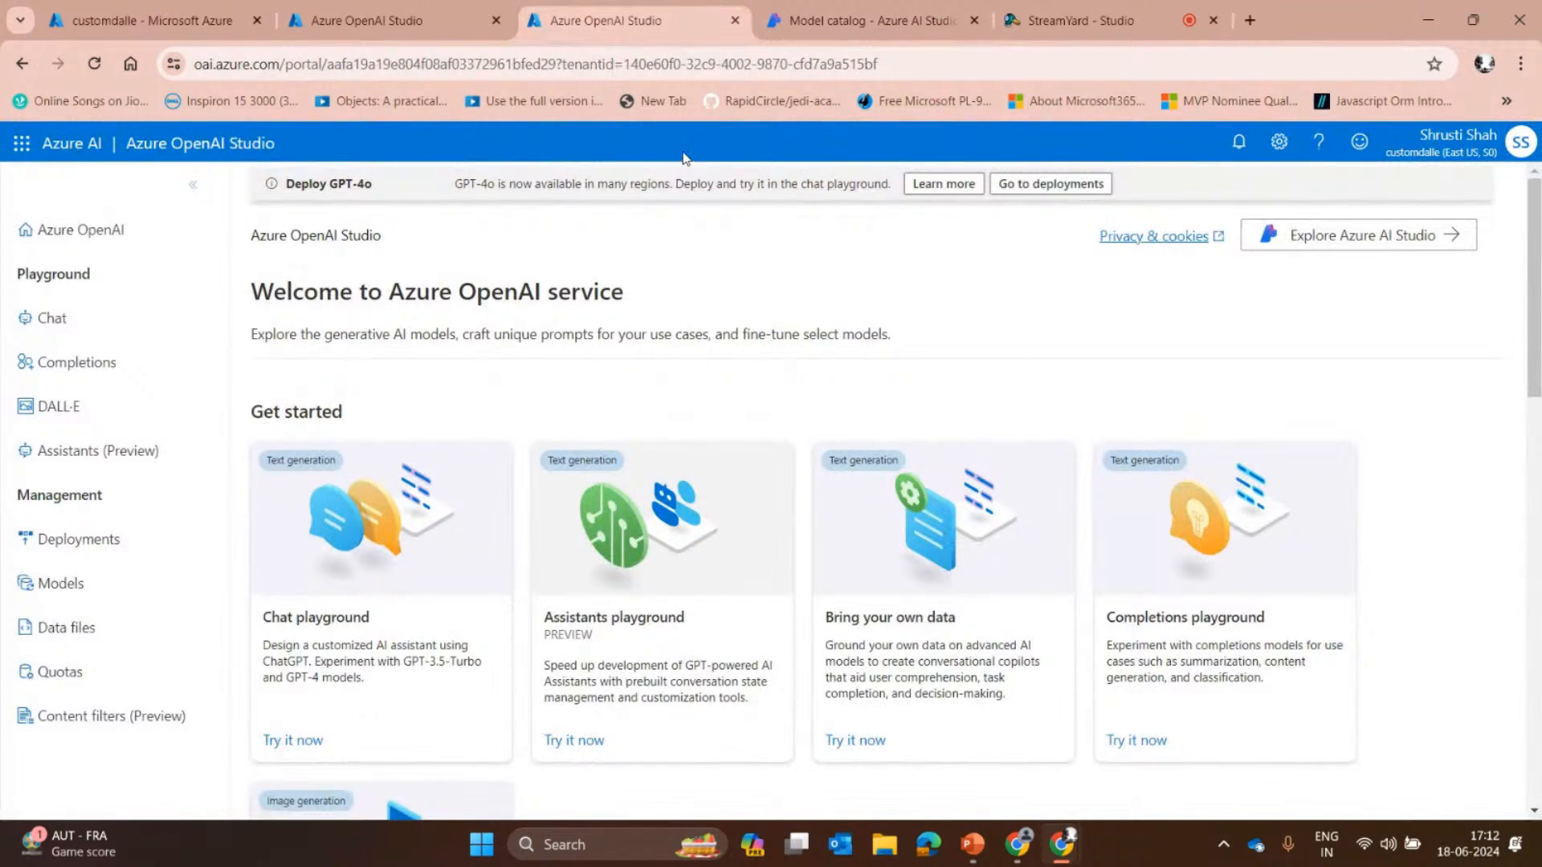
pyautogui.scroll(-8, 448, 431)
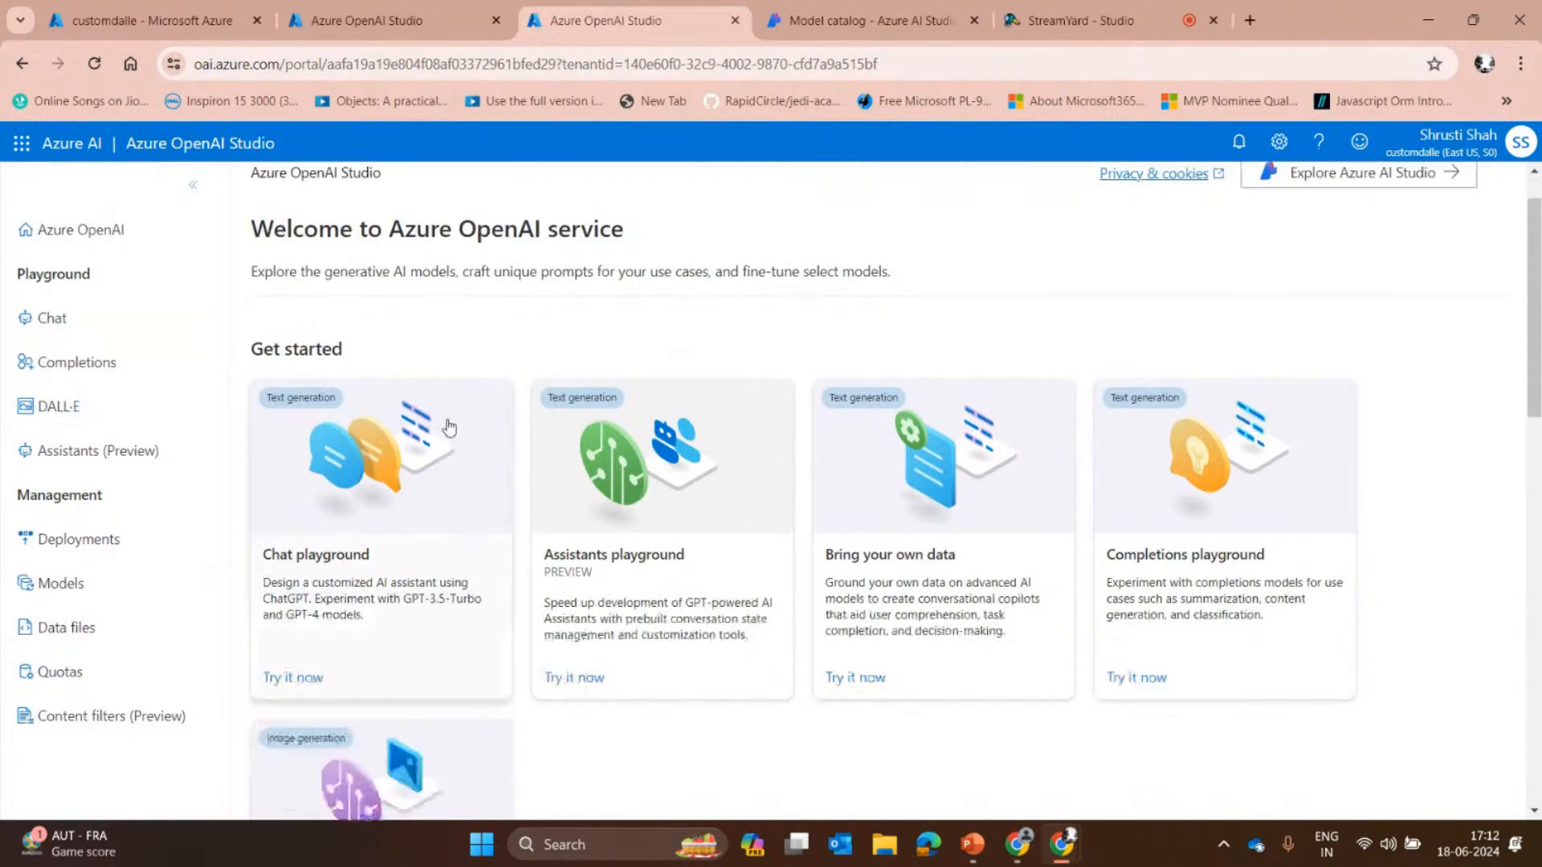
pyautogui.scroll(5, 511, 524)
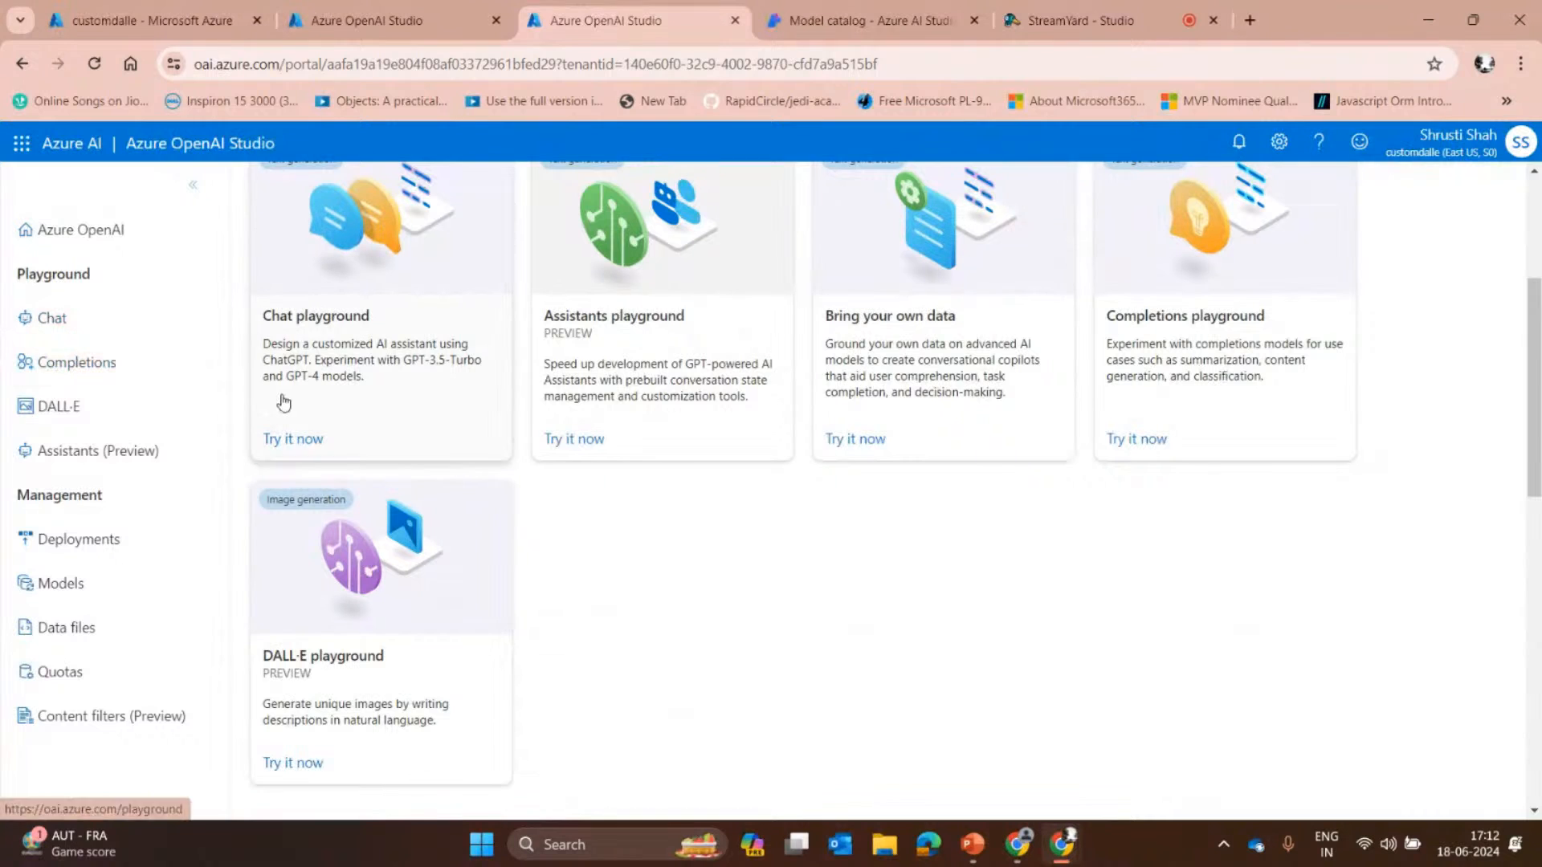
# Open the Deployments page, look at the fields for deploying a new model and close the form without creating one.
pyautogui.click(80, 539)
pyautogui.click(274, 407)
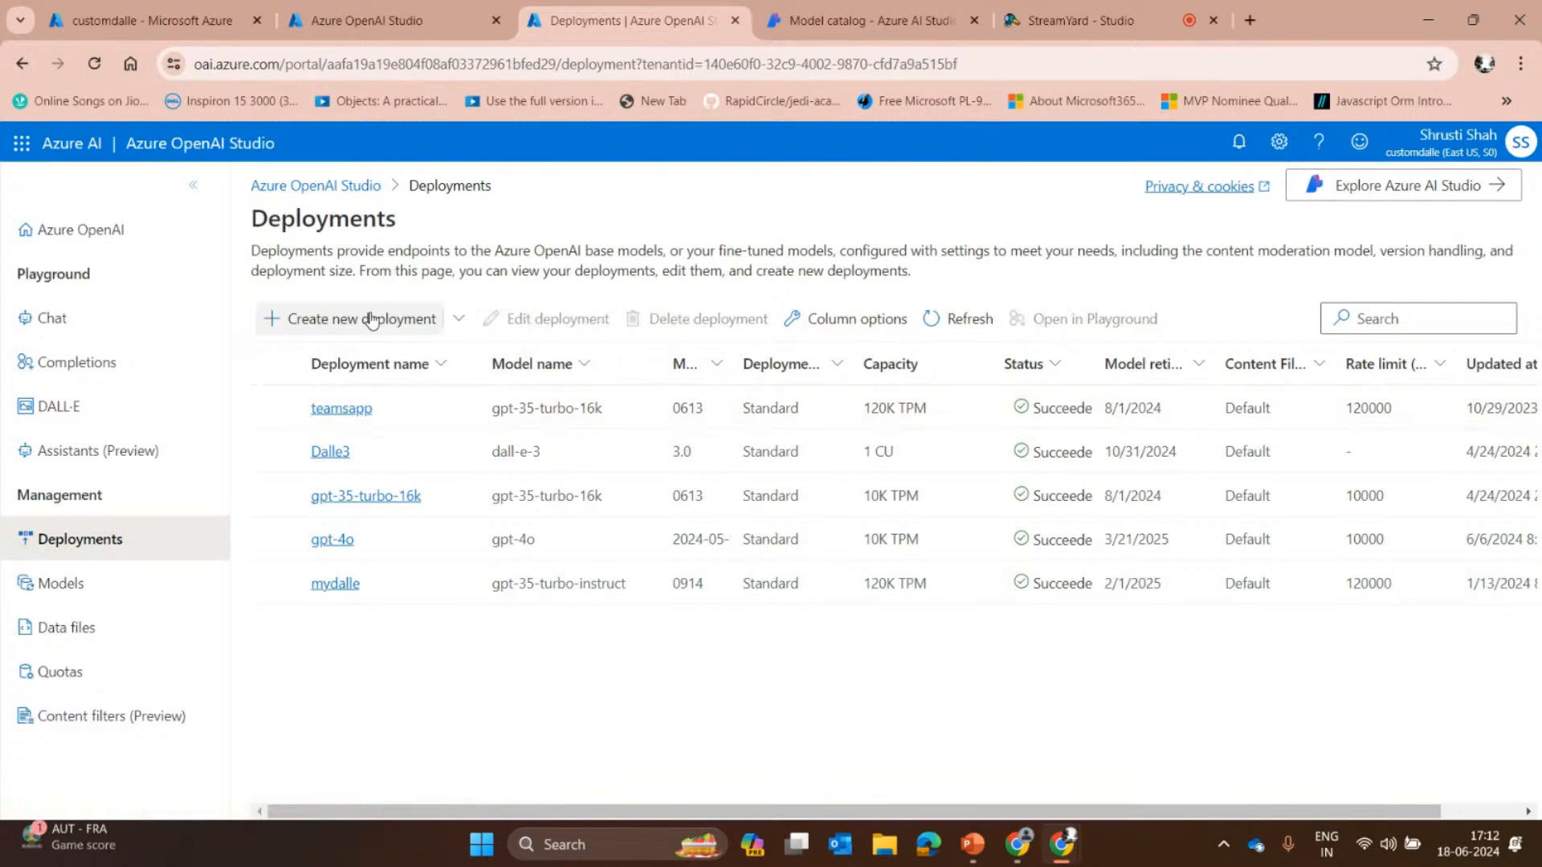
pyautogui.click(353, 319)
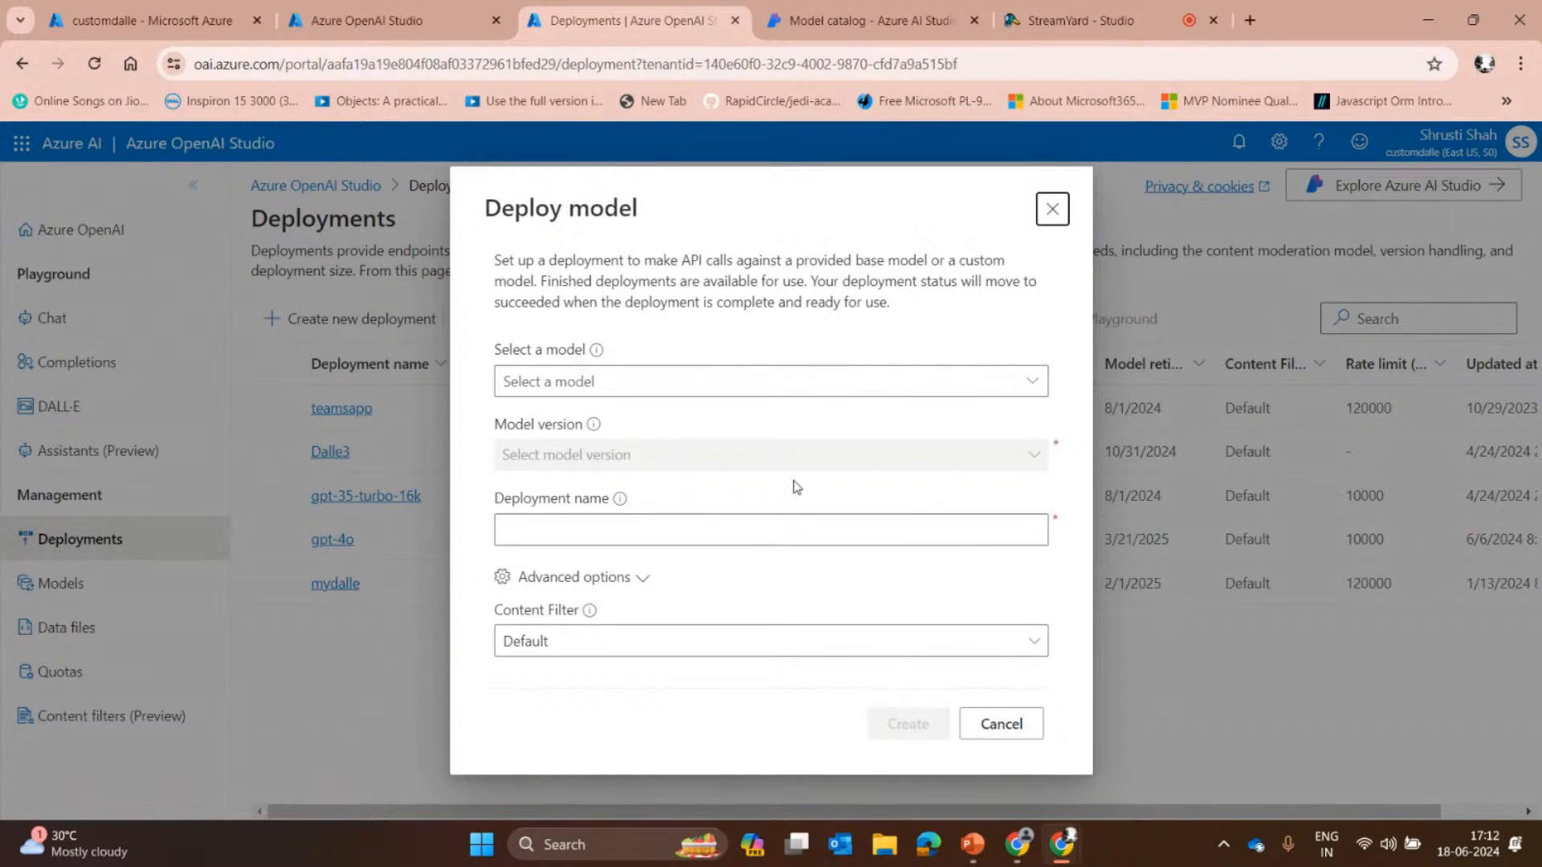
pyautogui.click(1052, 209)
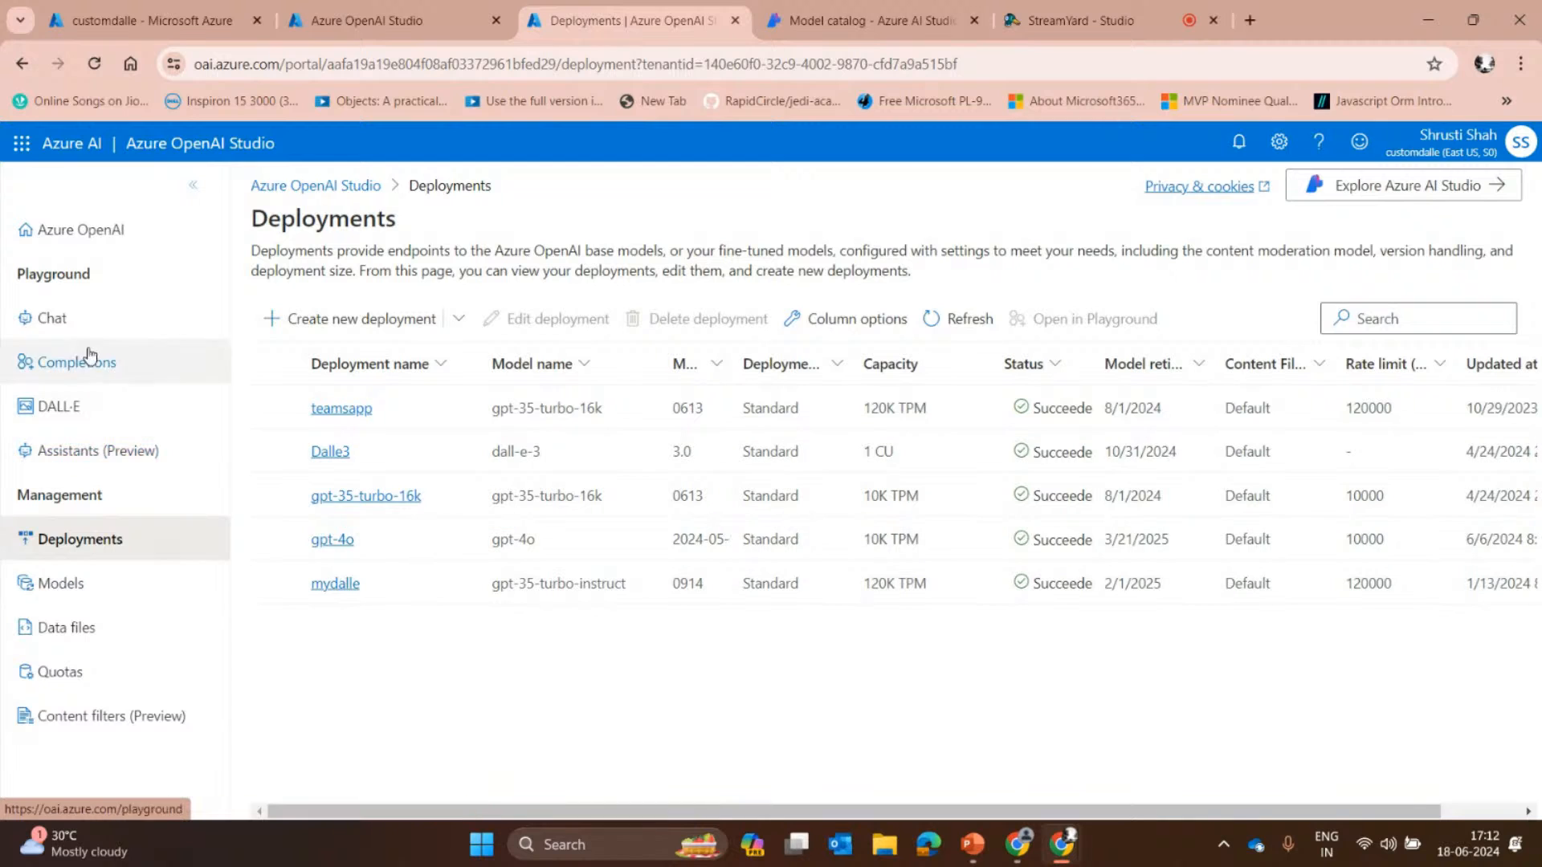
# Open the Chat playground in Azure OpenAI Studio.
pyautogui.click(86, 313)
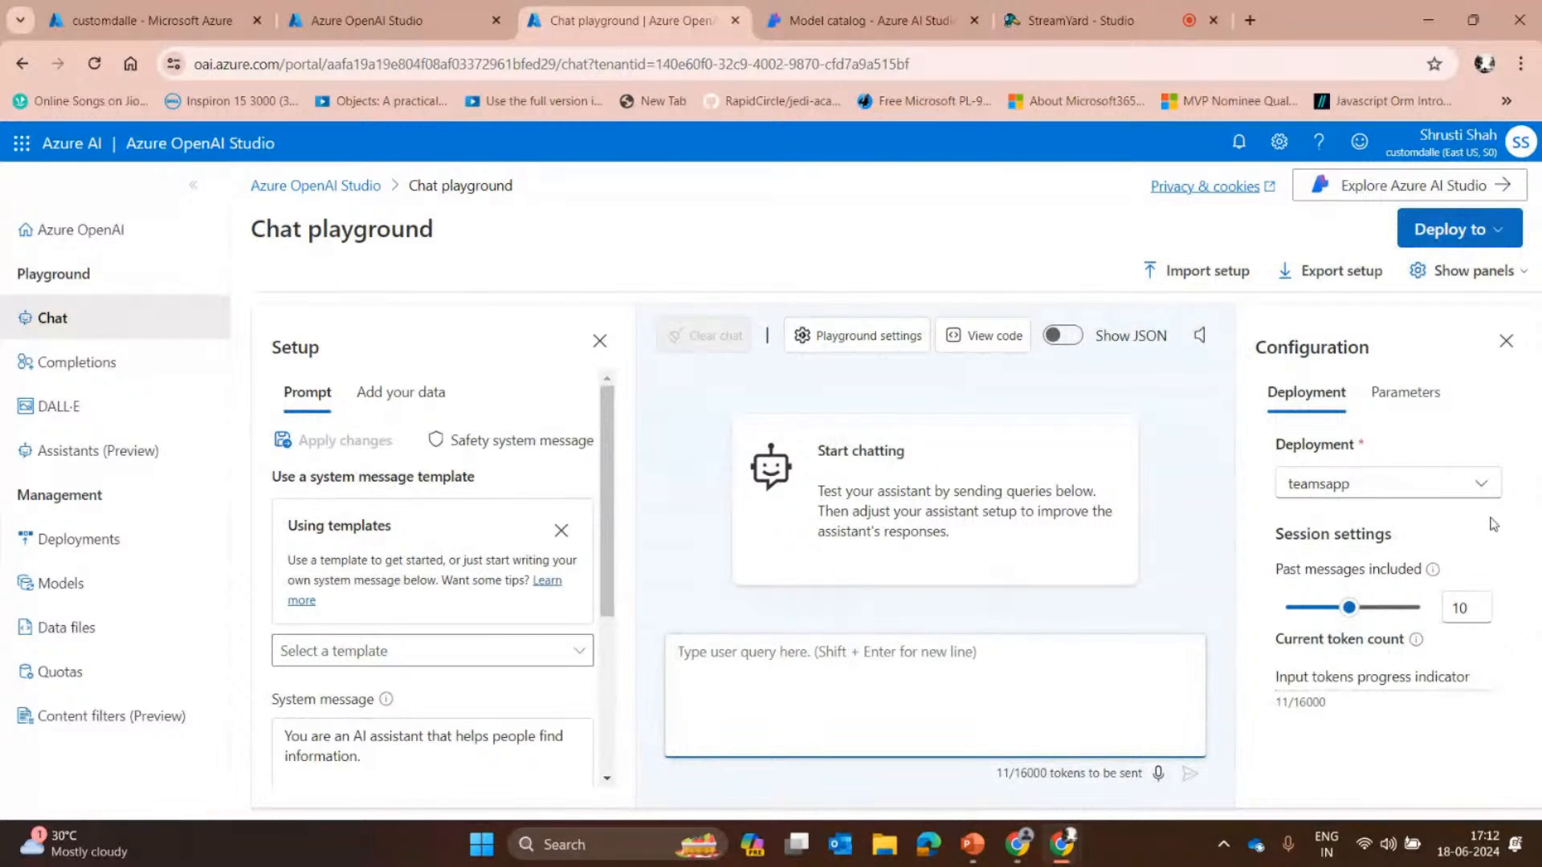
# Start a new deployment from the Deployments page and choose gpt-4o as its base model.
pyautogui.click(1439, 487)
pyautogui.click(1382, 444)
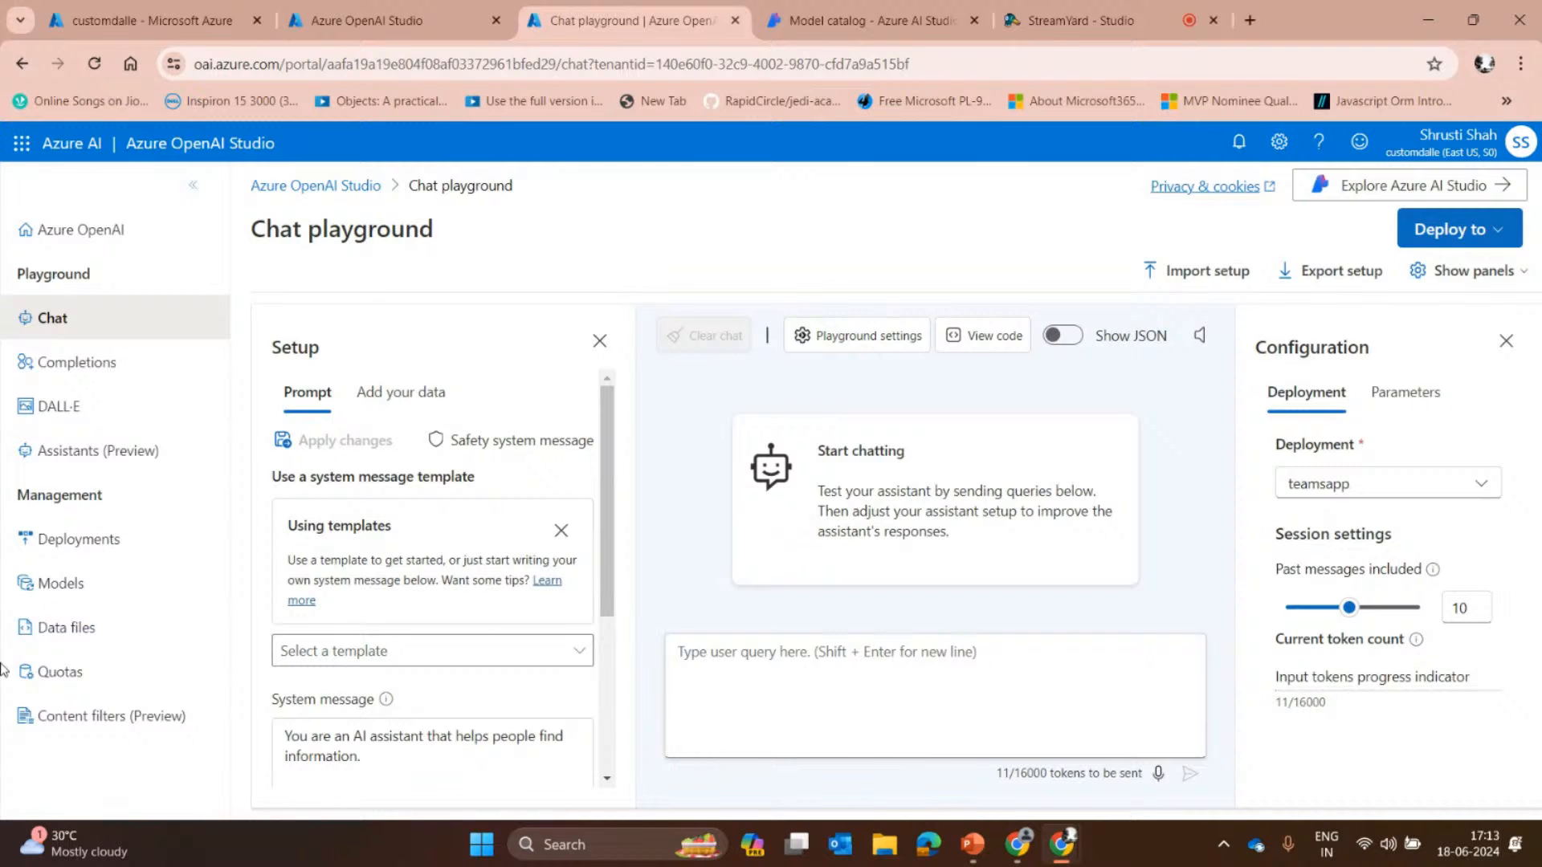
pyautogui.click(113, 539)
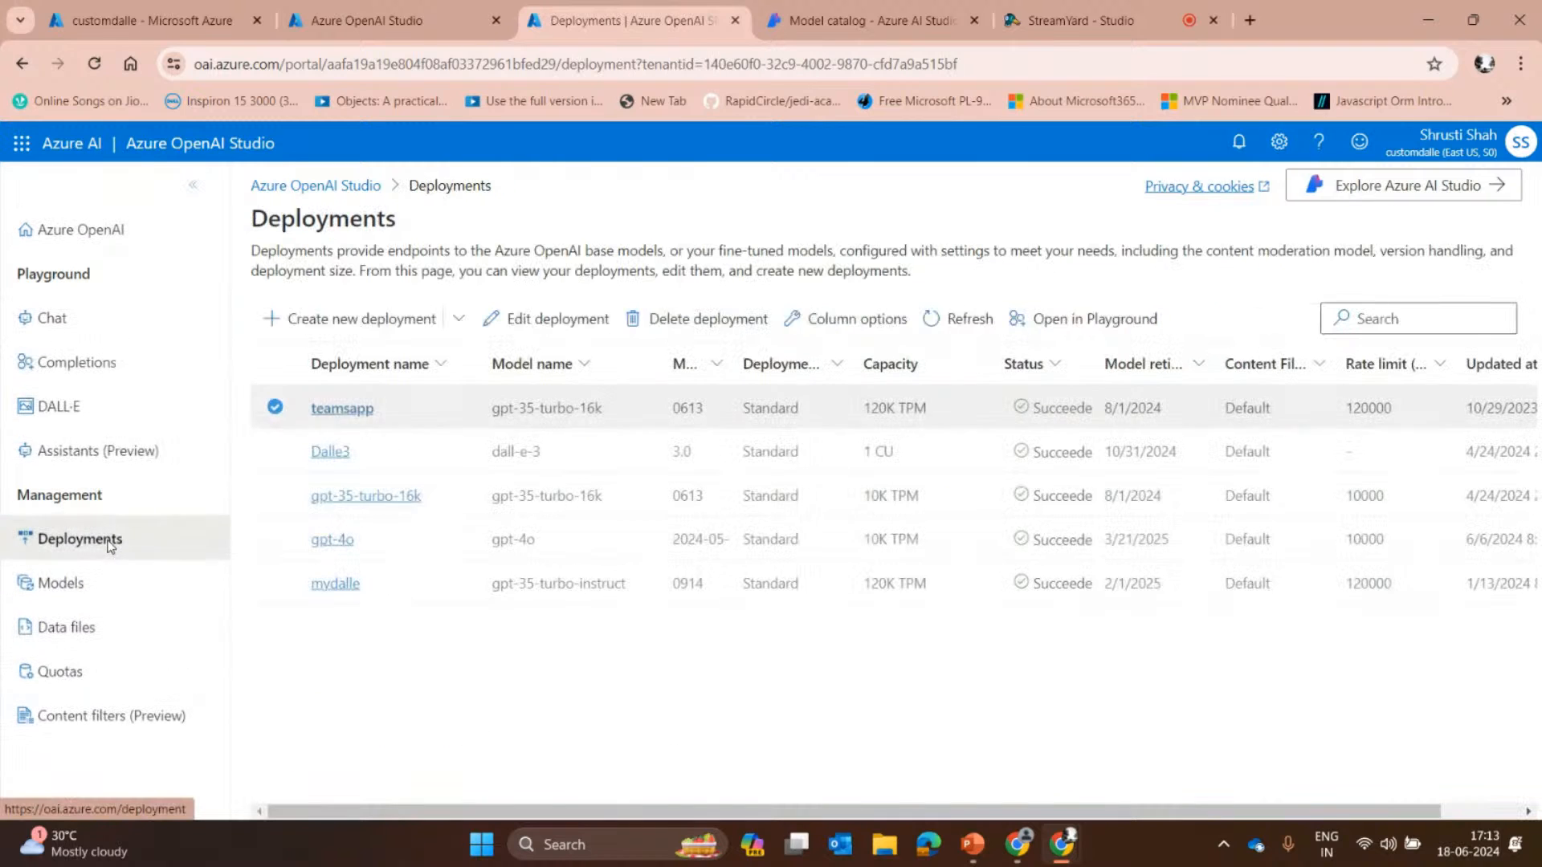
pyautogui.click(361, 319)
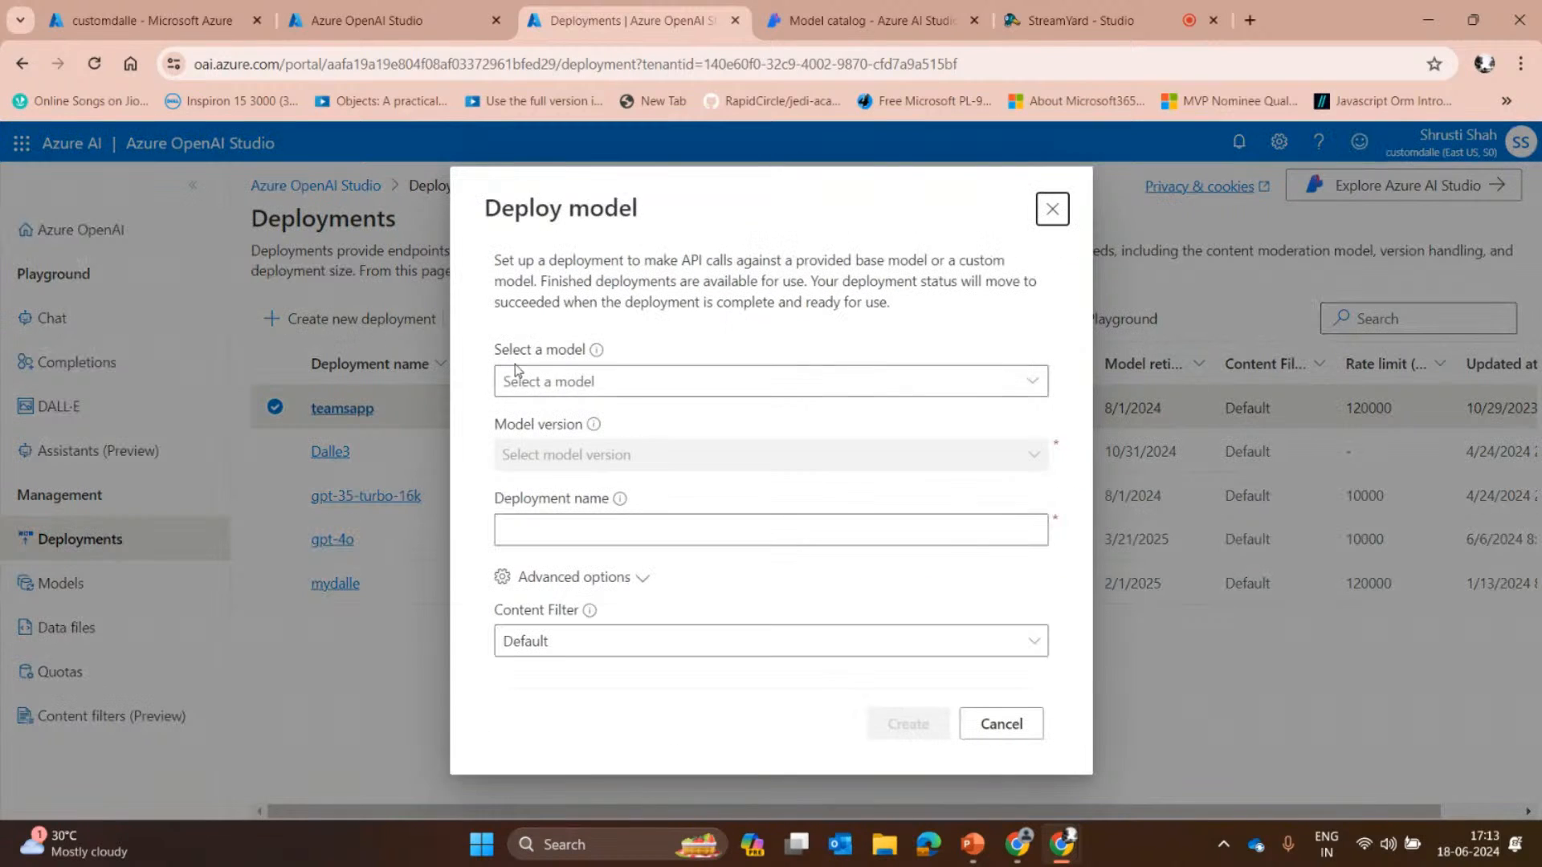
pyautogui.click(1034, 393)
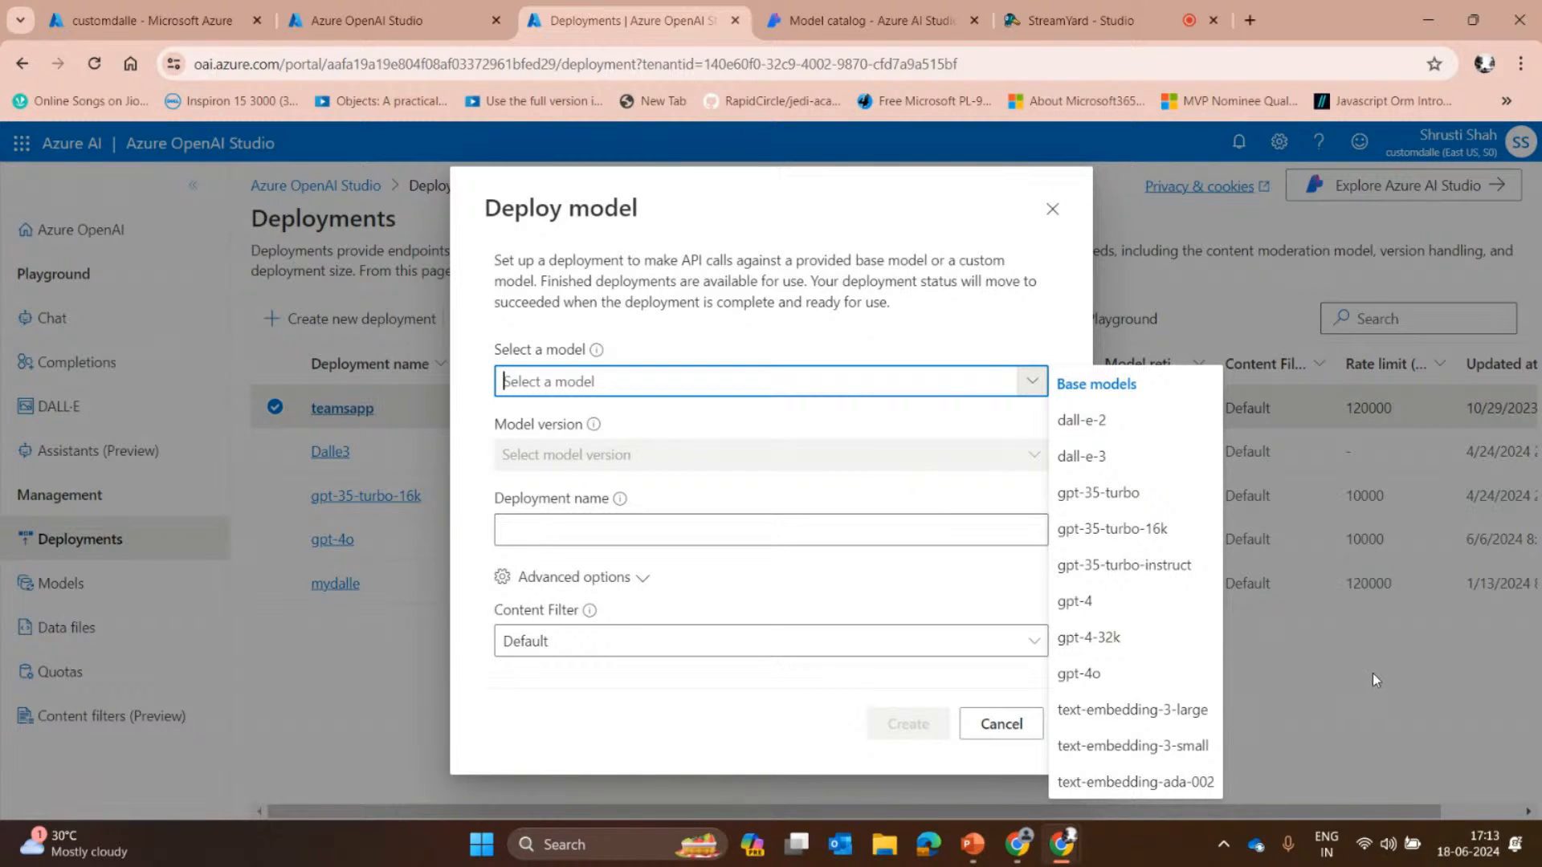
pyautogui.click(1078, 673)
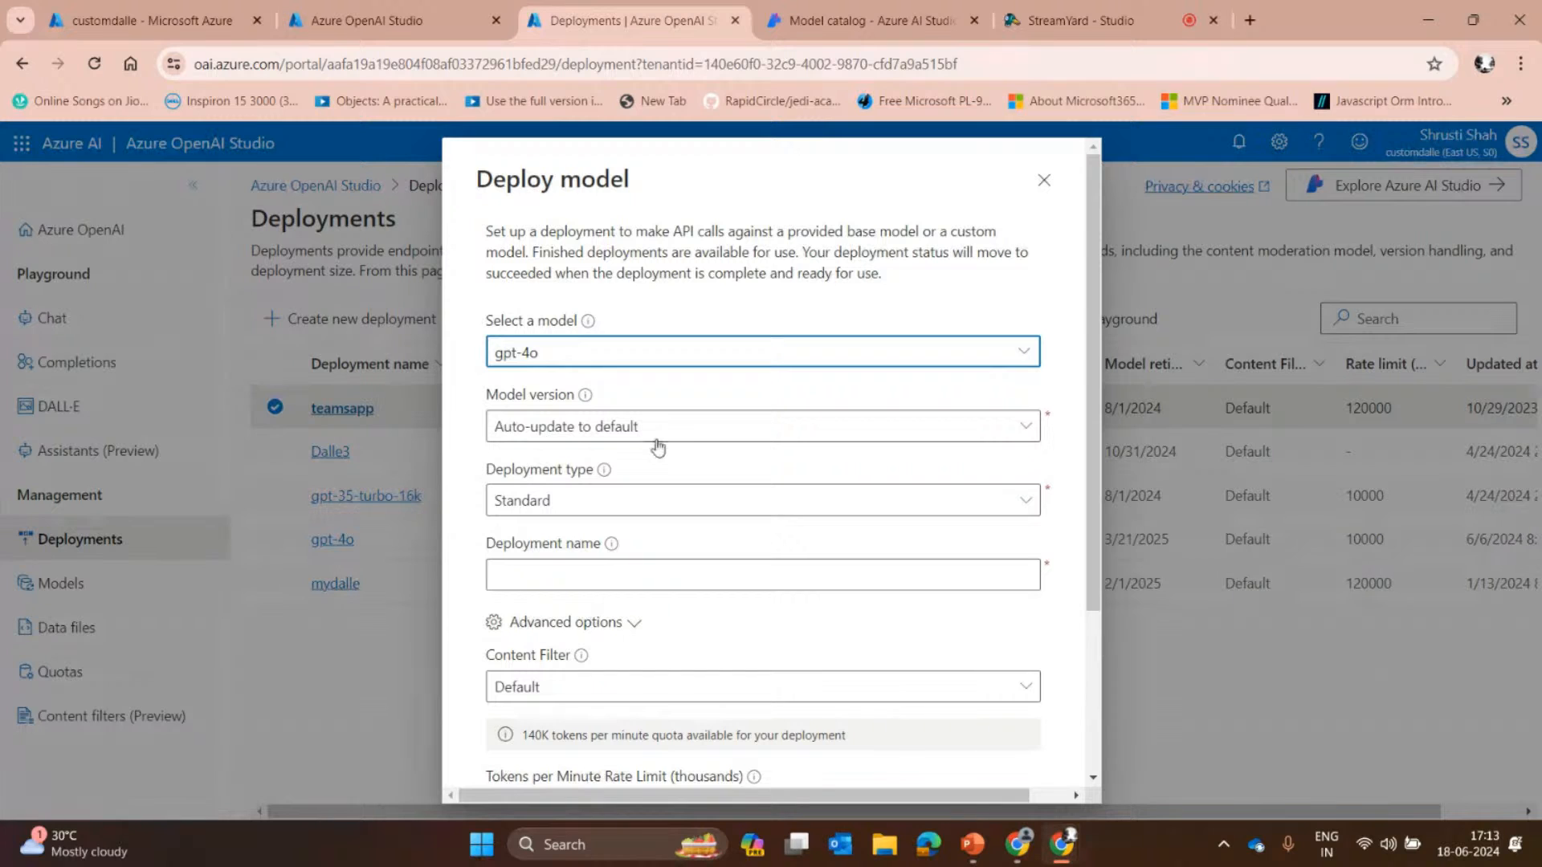
# Set the new deployment's model version to Auto-update to default and its deployment type to Standard.
pyautogui.click(702, 438)
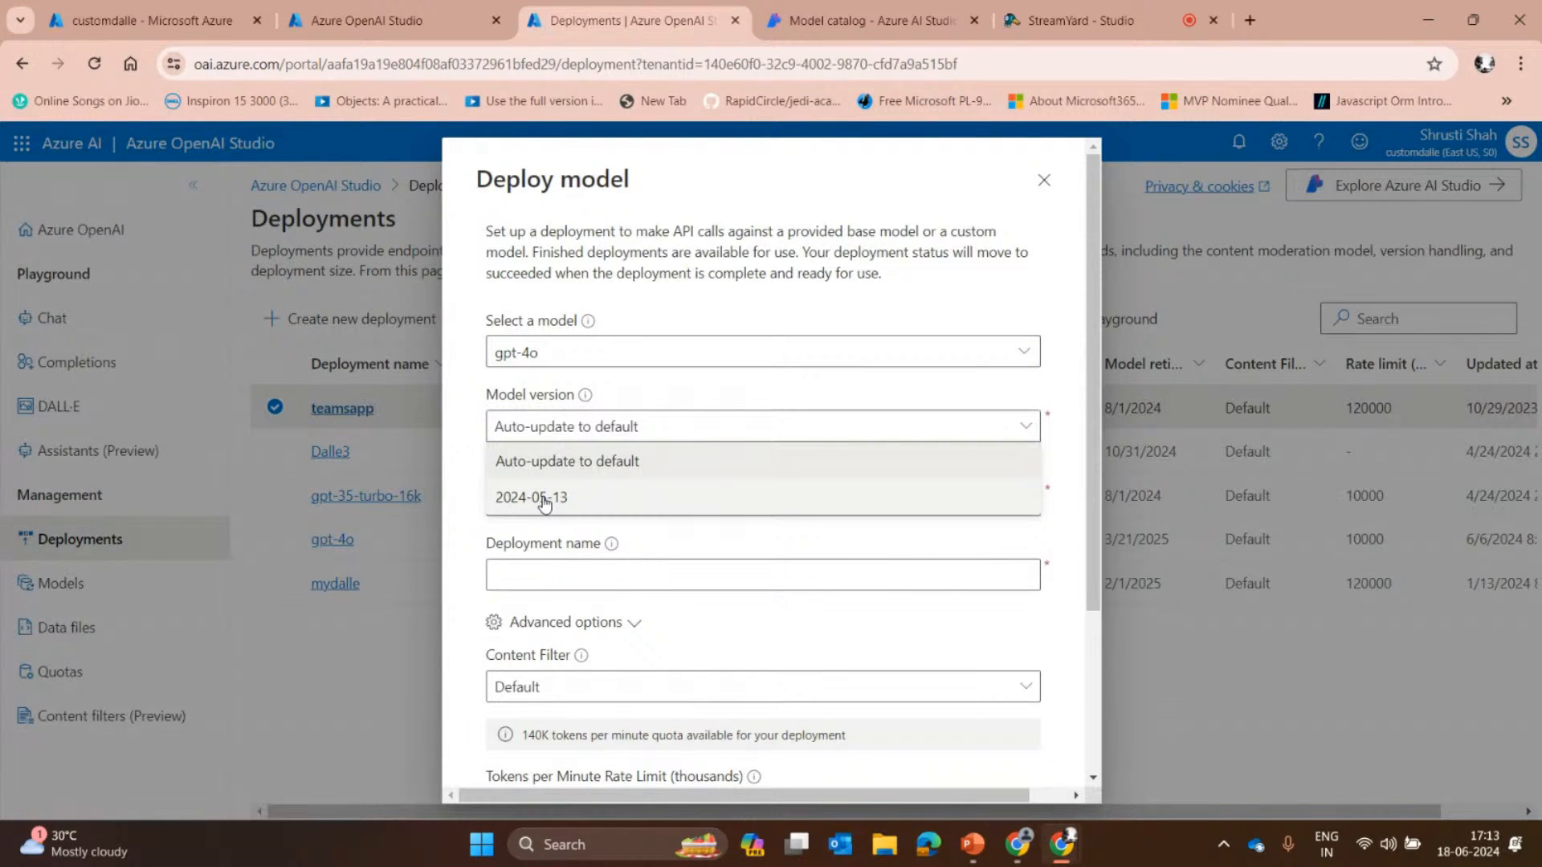
pyautogui.click(588, 461)
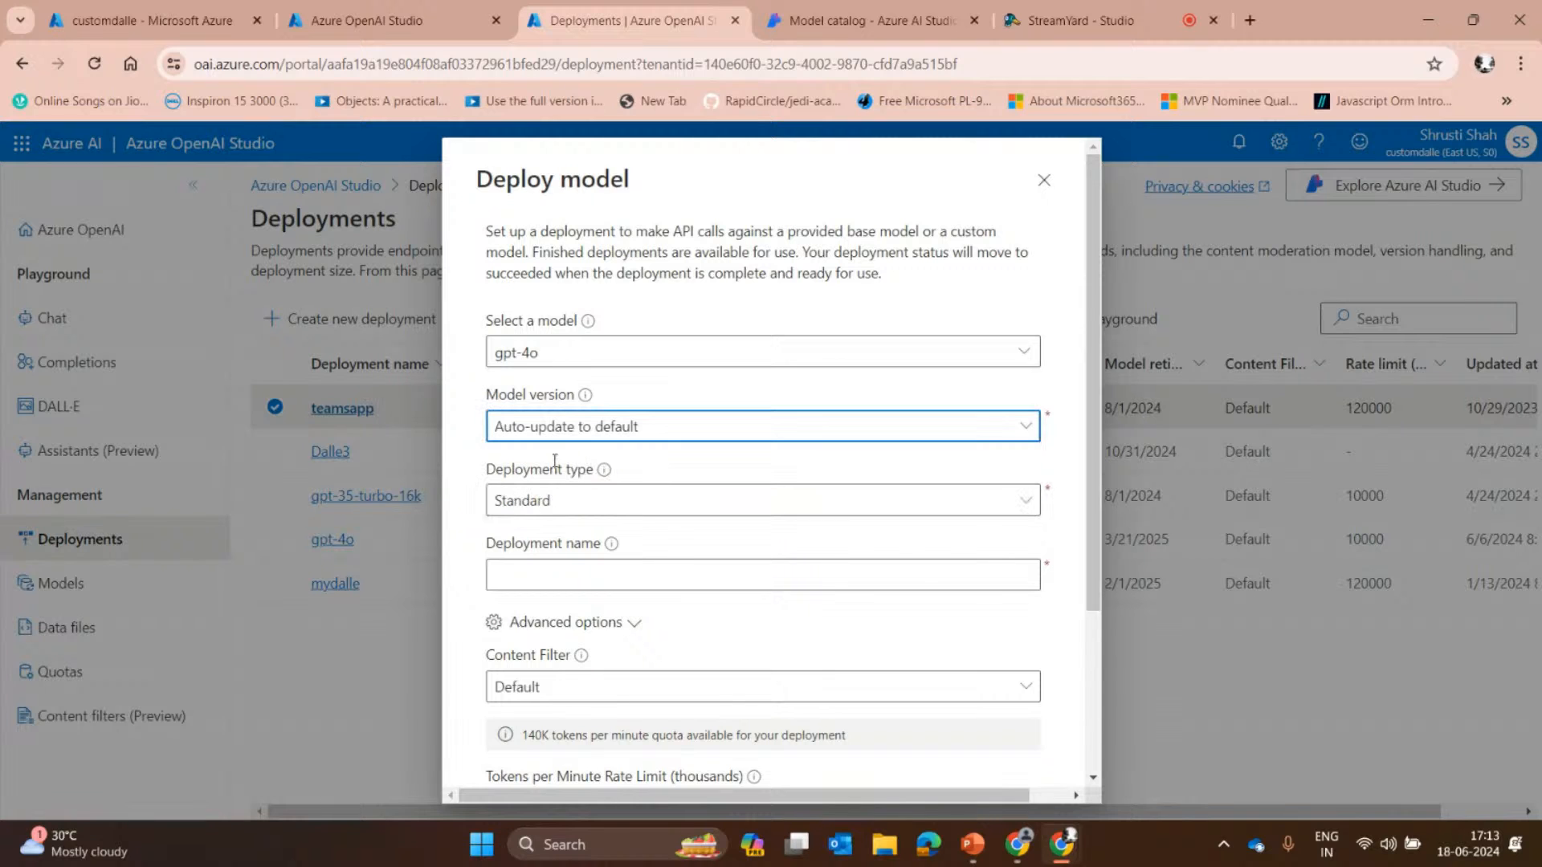
pyautogui.click(548, 502)
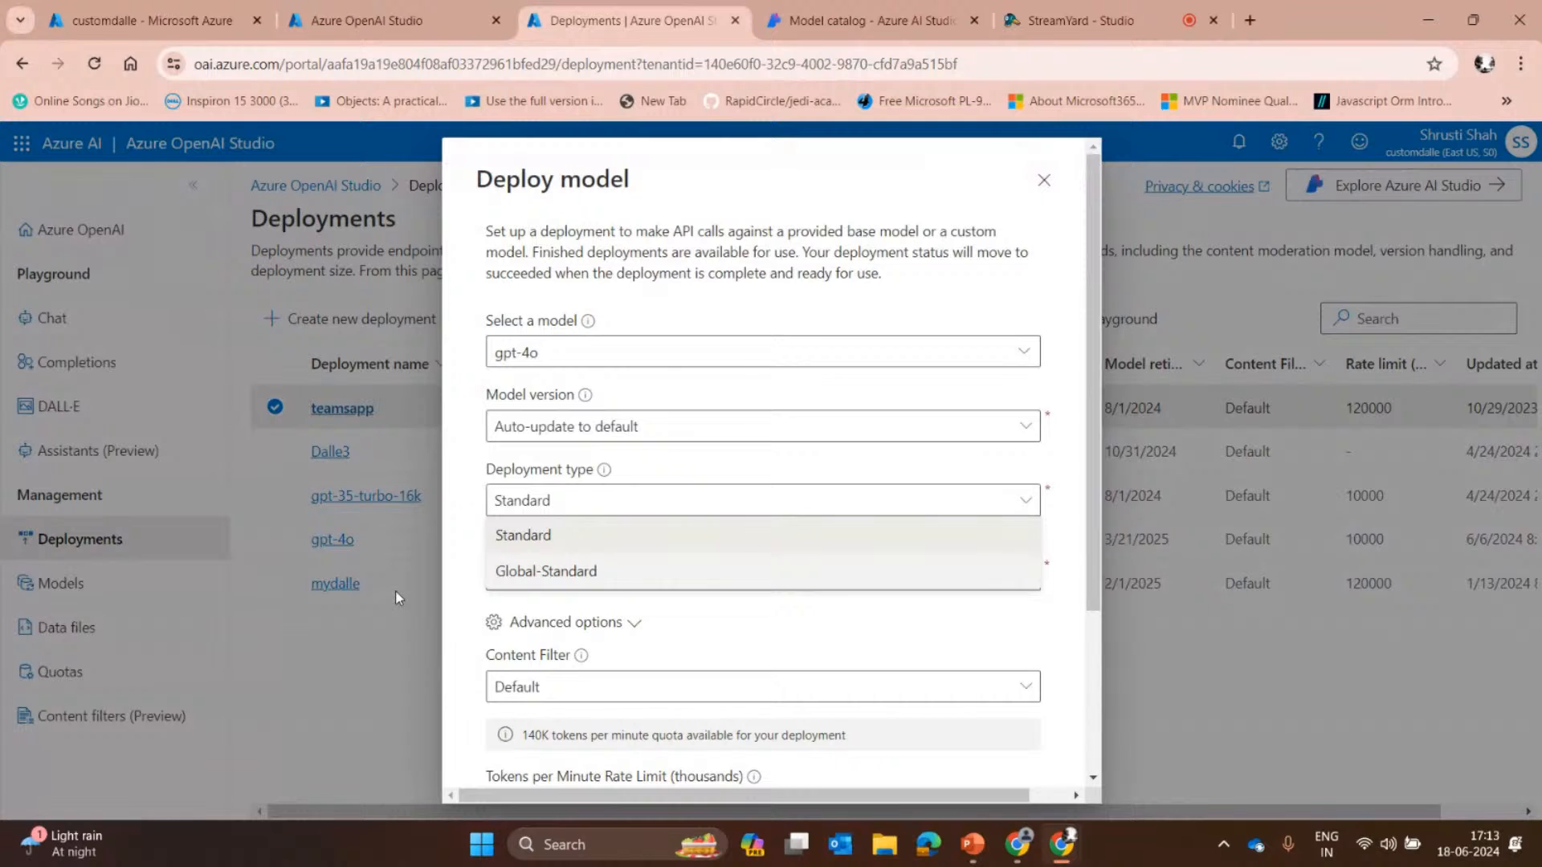
pyautogui.click(514, 536)
pyautogui.scroll(-2, 580, 372)
pyautogui.scroll(2, 580, 372)
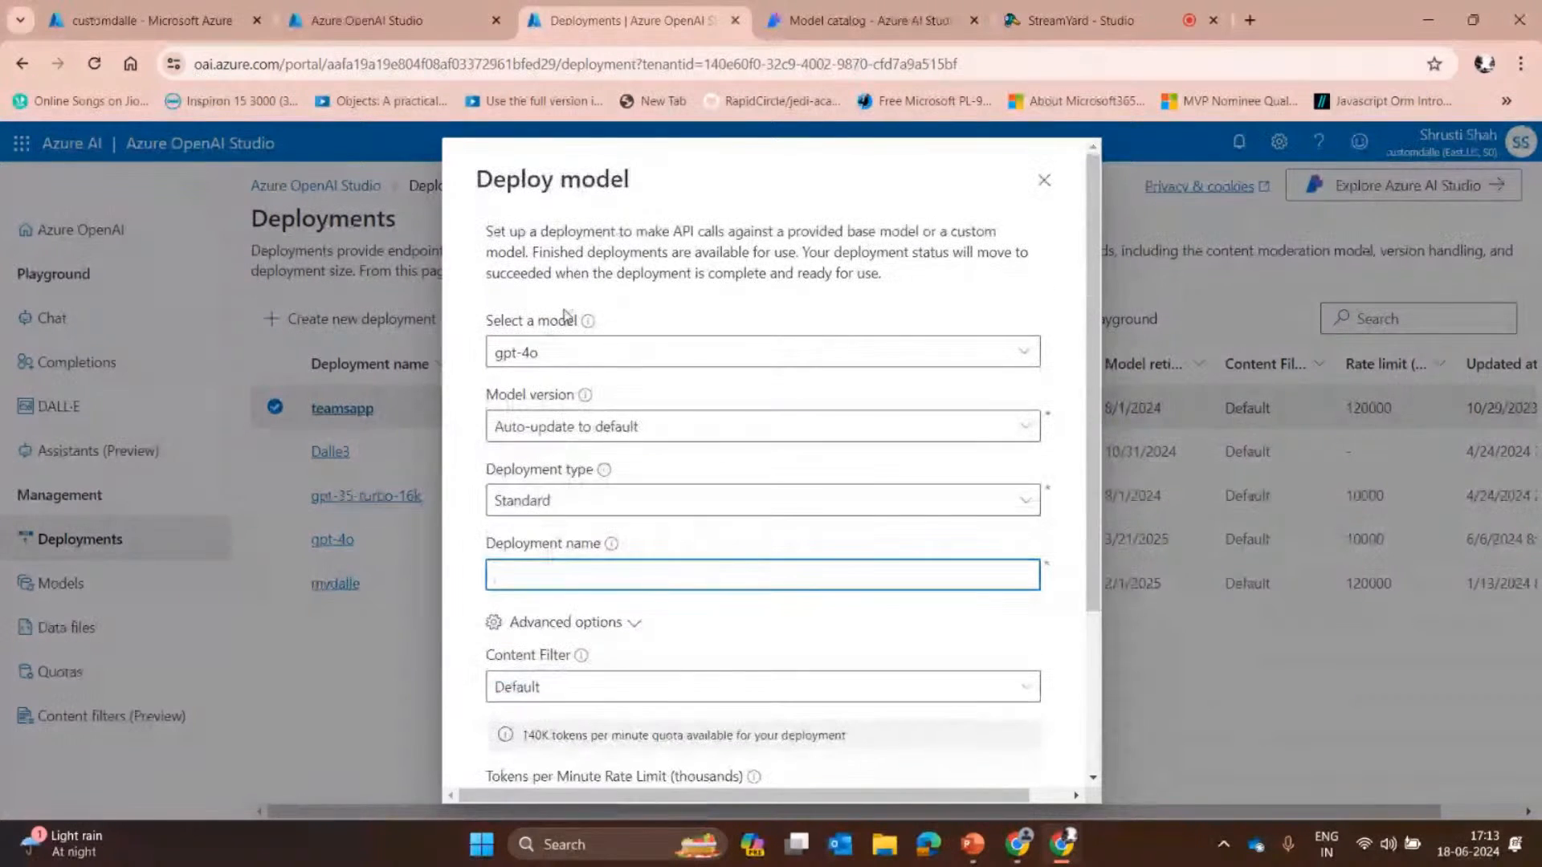
# Name the new deployment gpt-4o, matching its model name.
pyautogui.click(578, 343)
pyautogui.hotkey('ctrl', 'c')
pyautogui.scroll(-3, 787, 530)
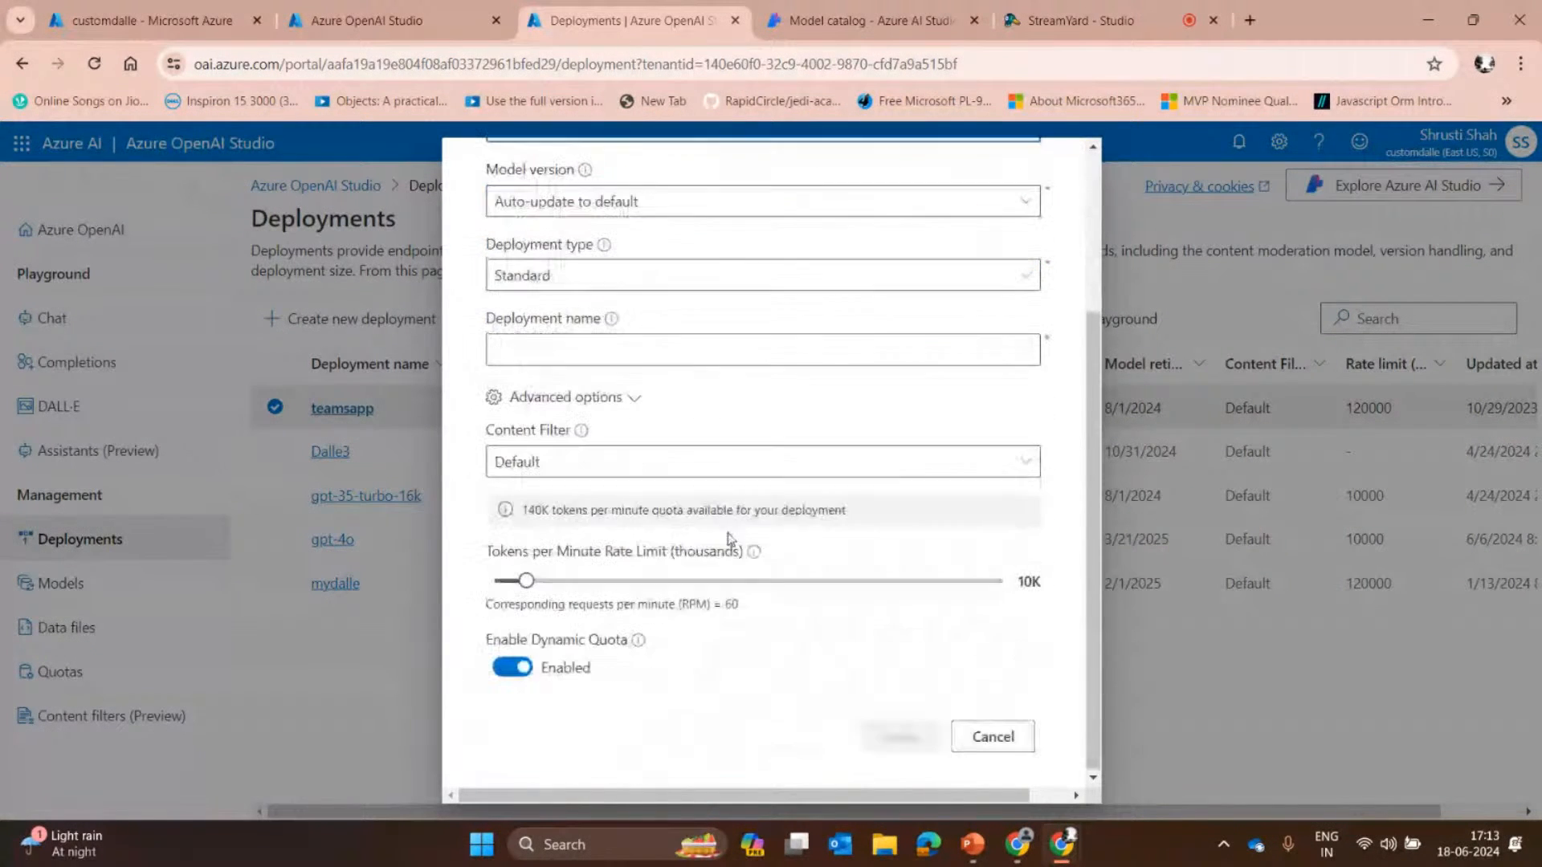
pyautogui.click(534, 347)
pyautogui.hotkey('ctrl', 'v')
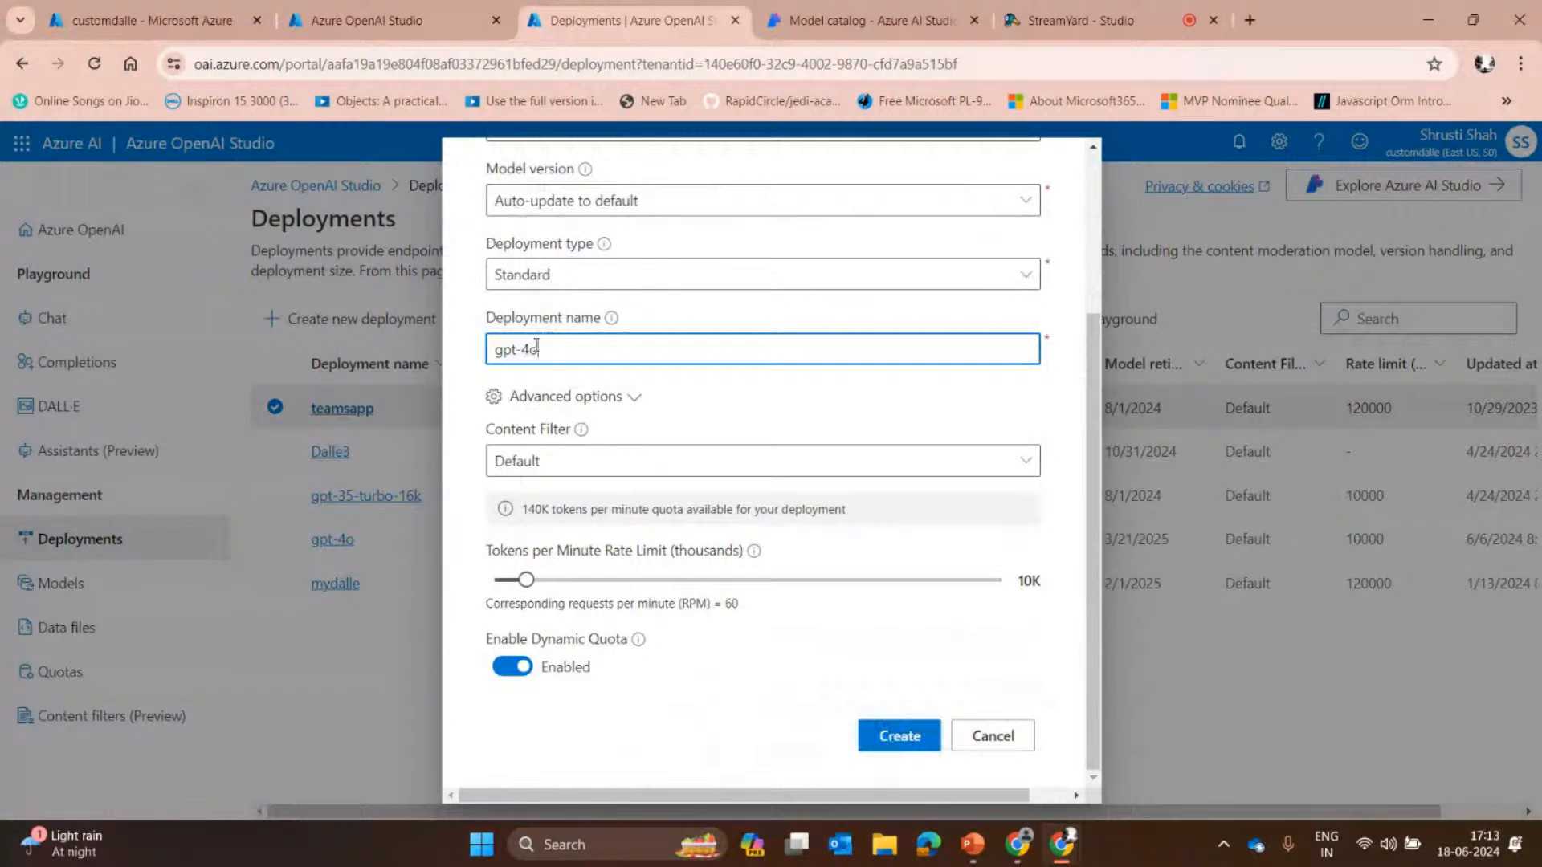
pyautogui.scroll(3, 562, 343)
pyautogui.scroll(-3, 595, 342)
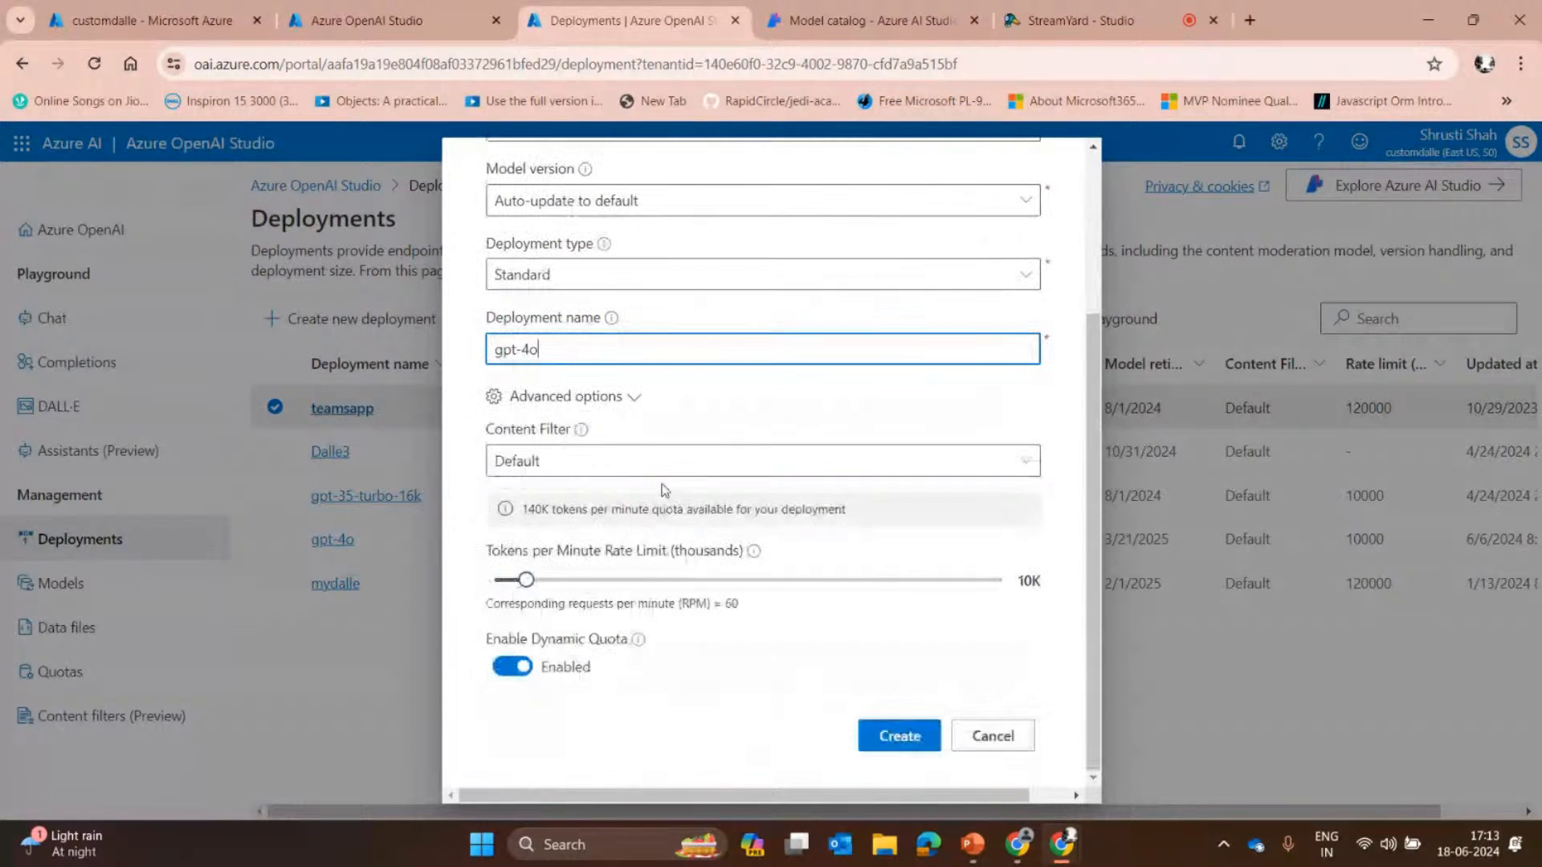
pyautogui.moveTo(538, 349); pyautogui.dragTo(488, 351)
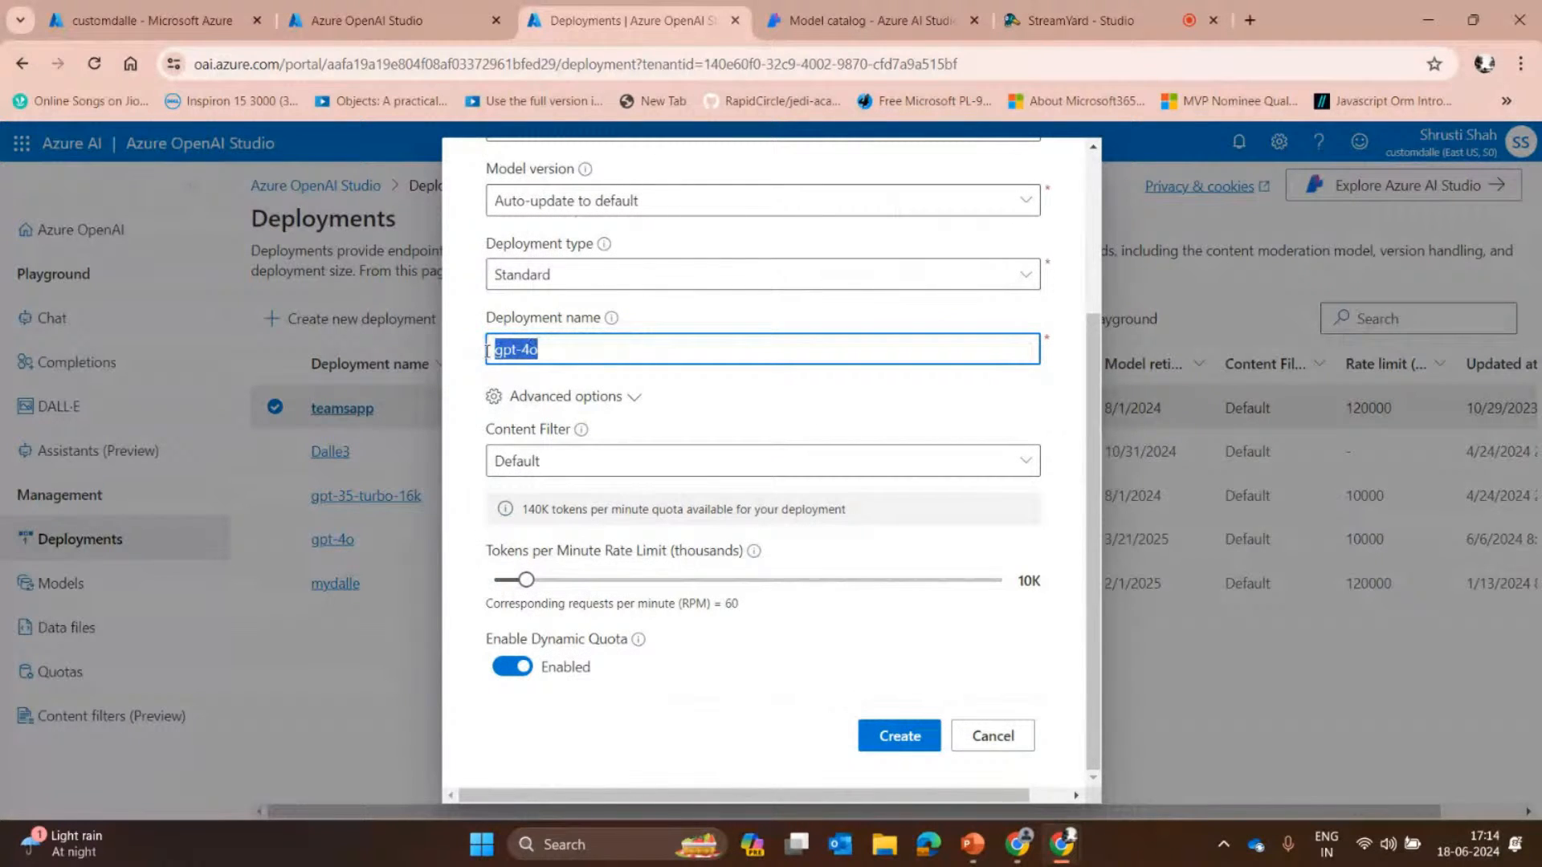
# Choose the Default content filter, read its description, review the remaining settings and close the deployment form without creating it.
pyautogui.click(552, 469)
pyautogui.click(562, 481)
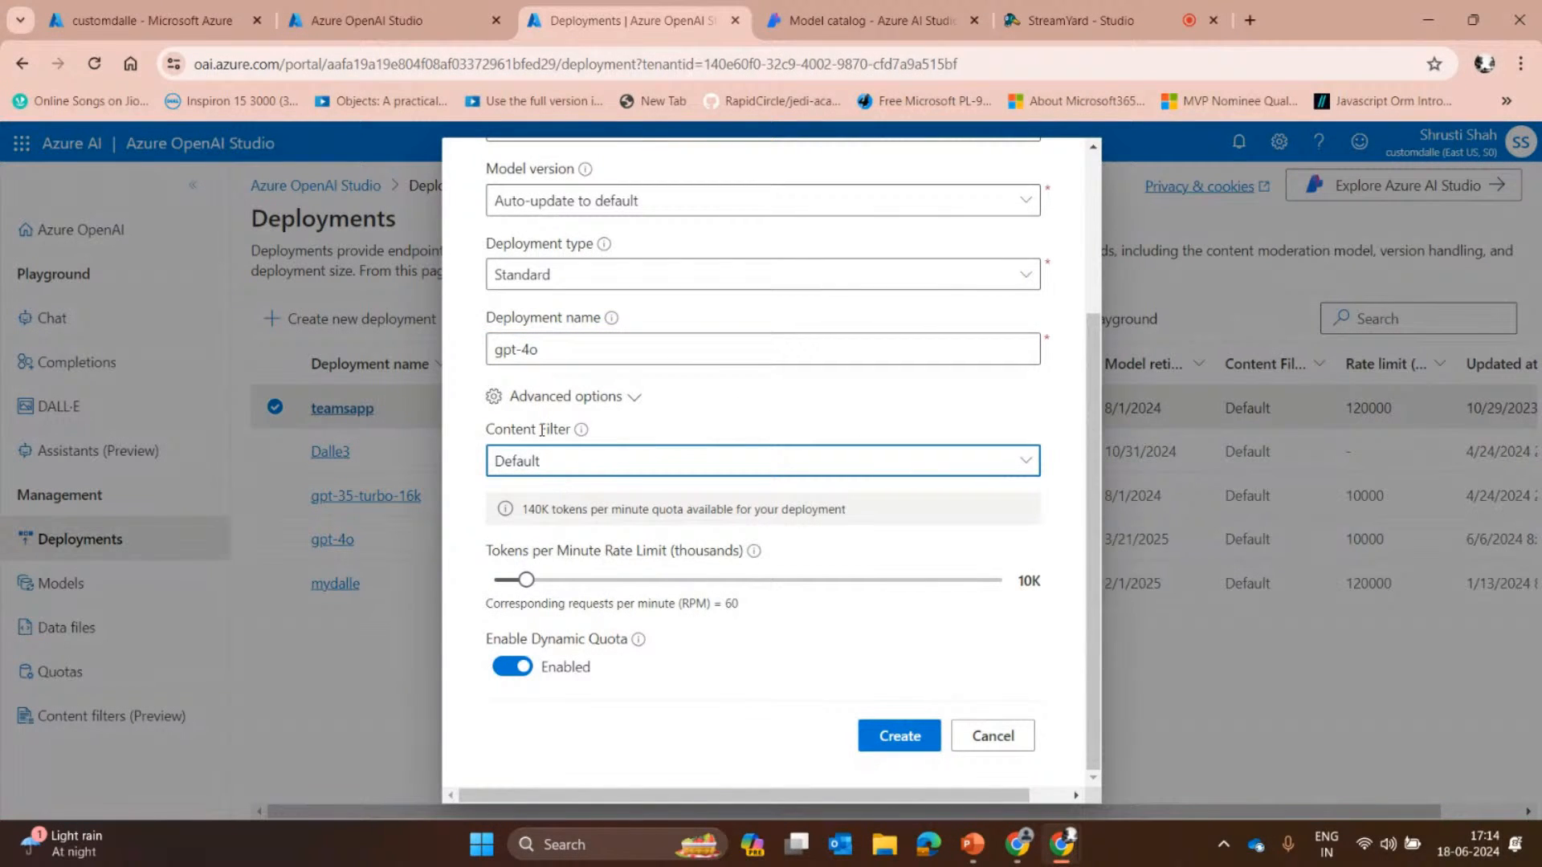
pyautogui.click(580, 430)
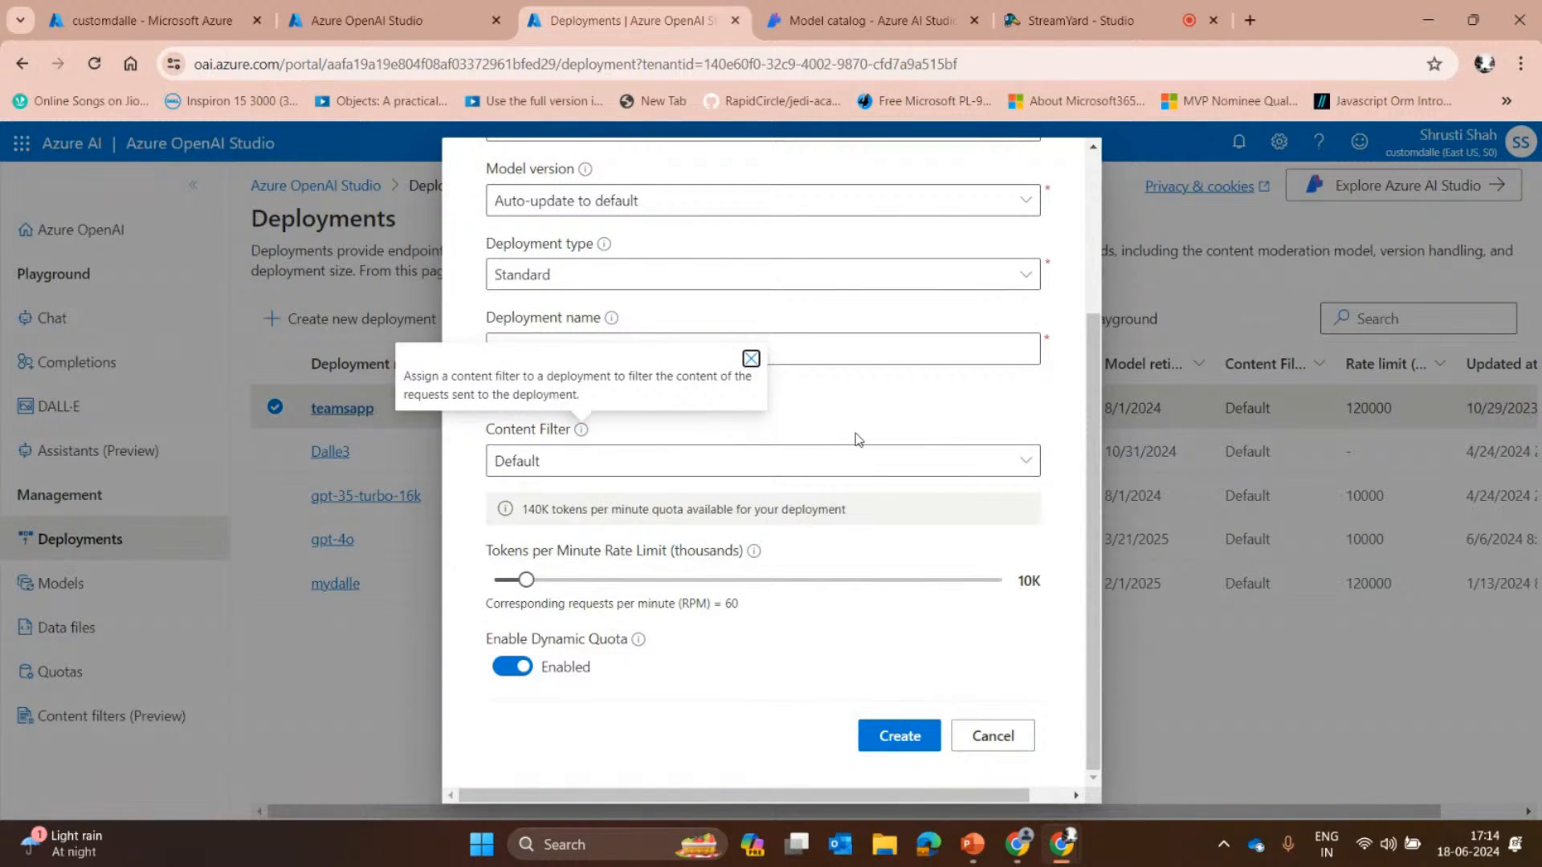
pyautogui.click(829, 423)
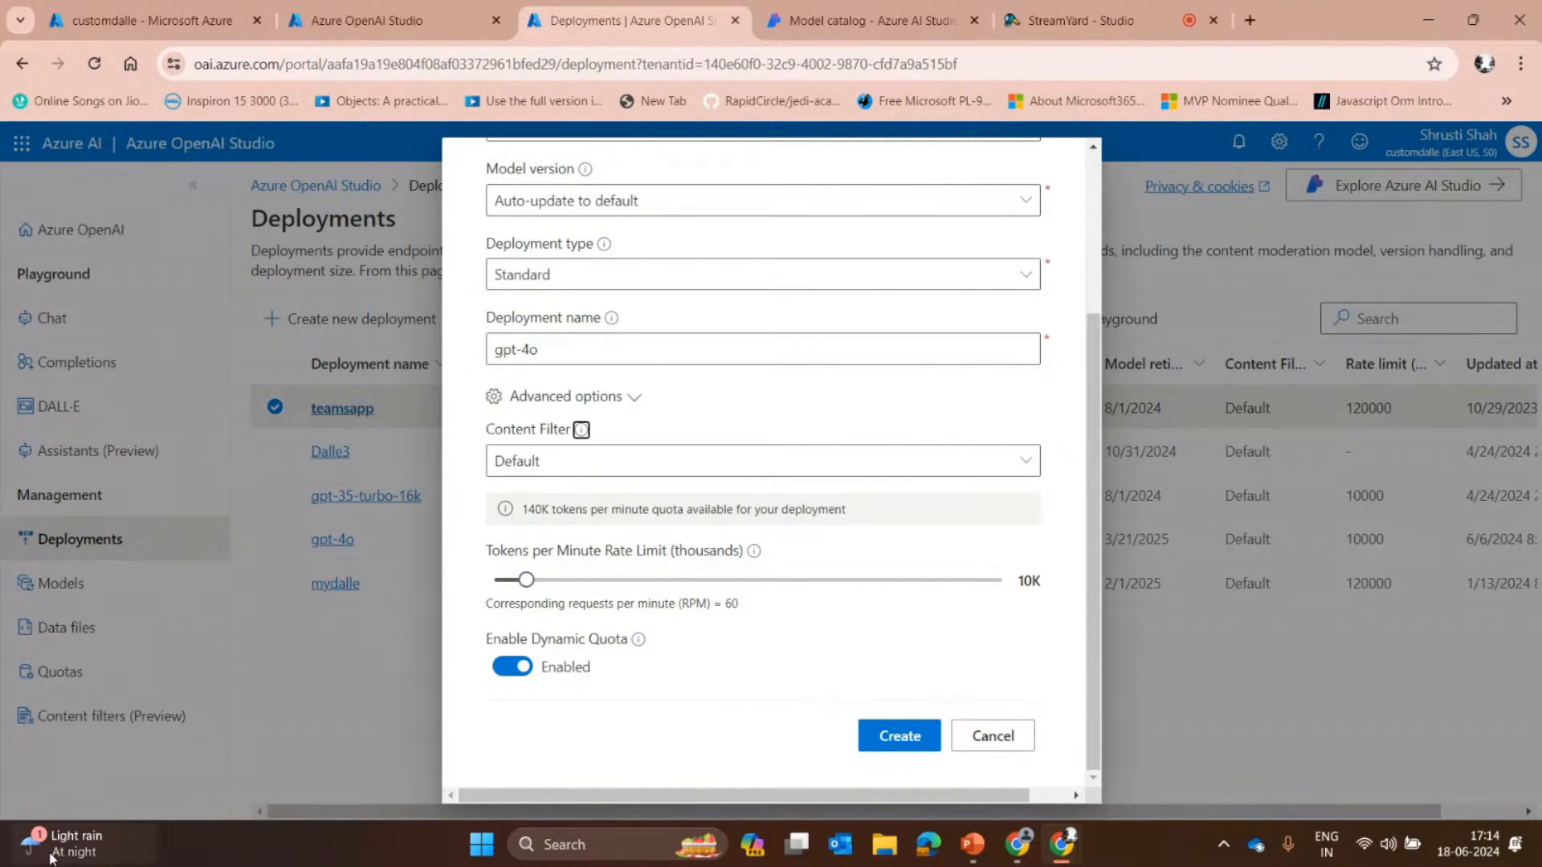
pyautogui.scroll(1, 686, 265)
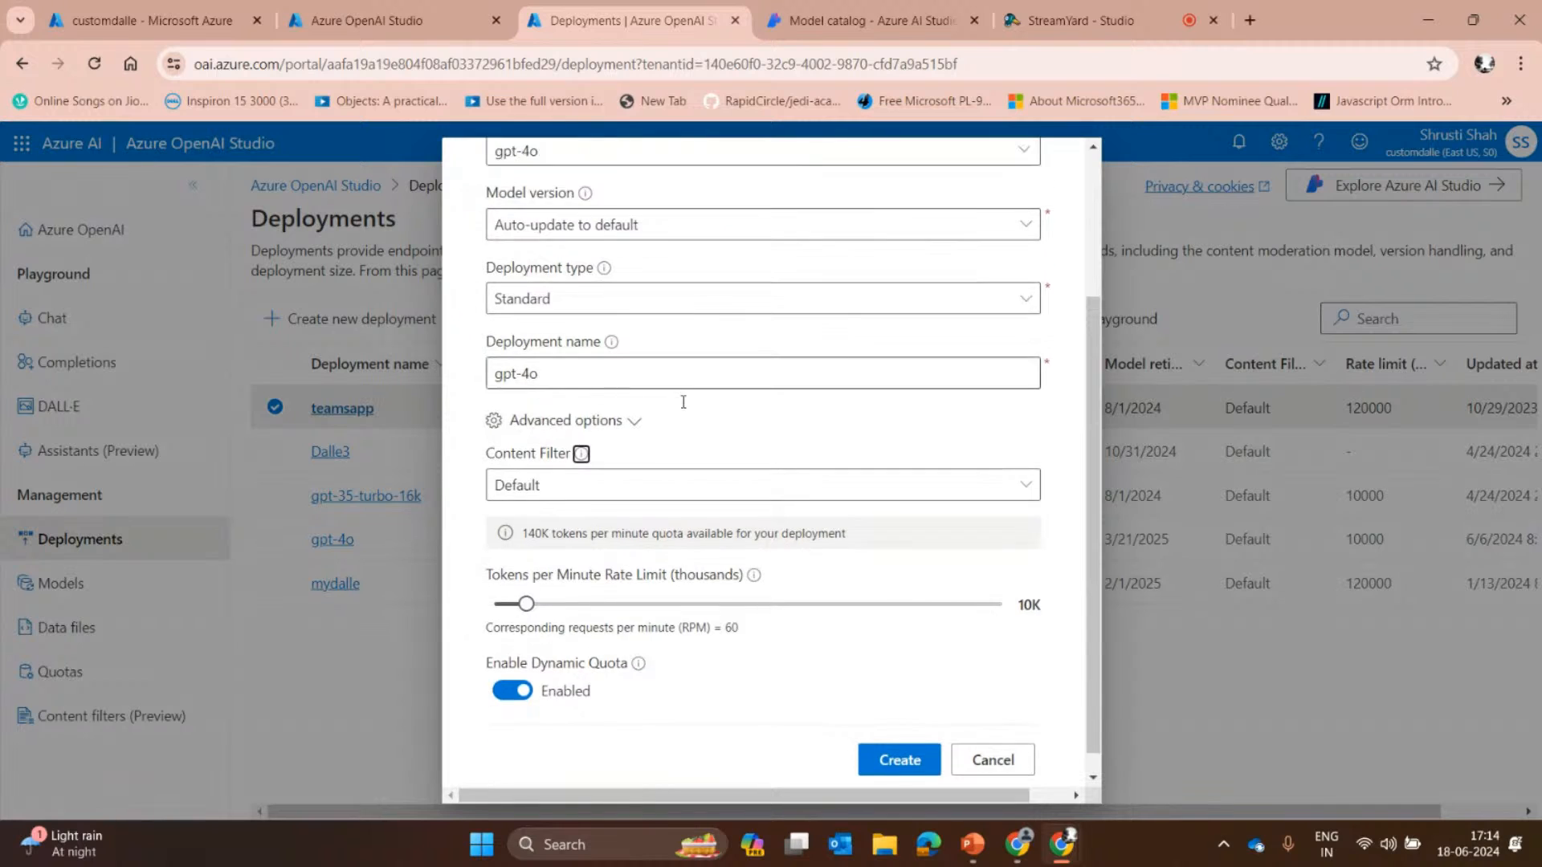
pyautogui.scroll(-1, 673, 518)
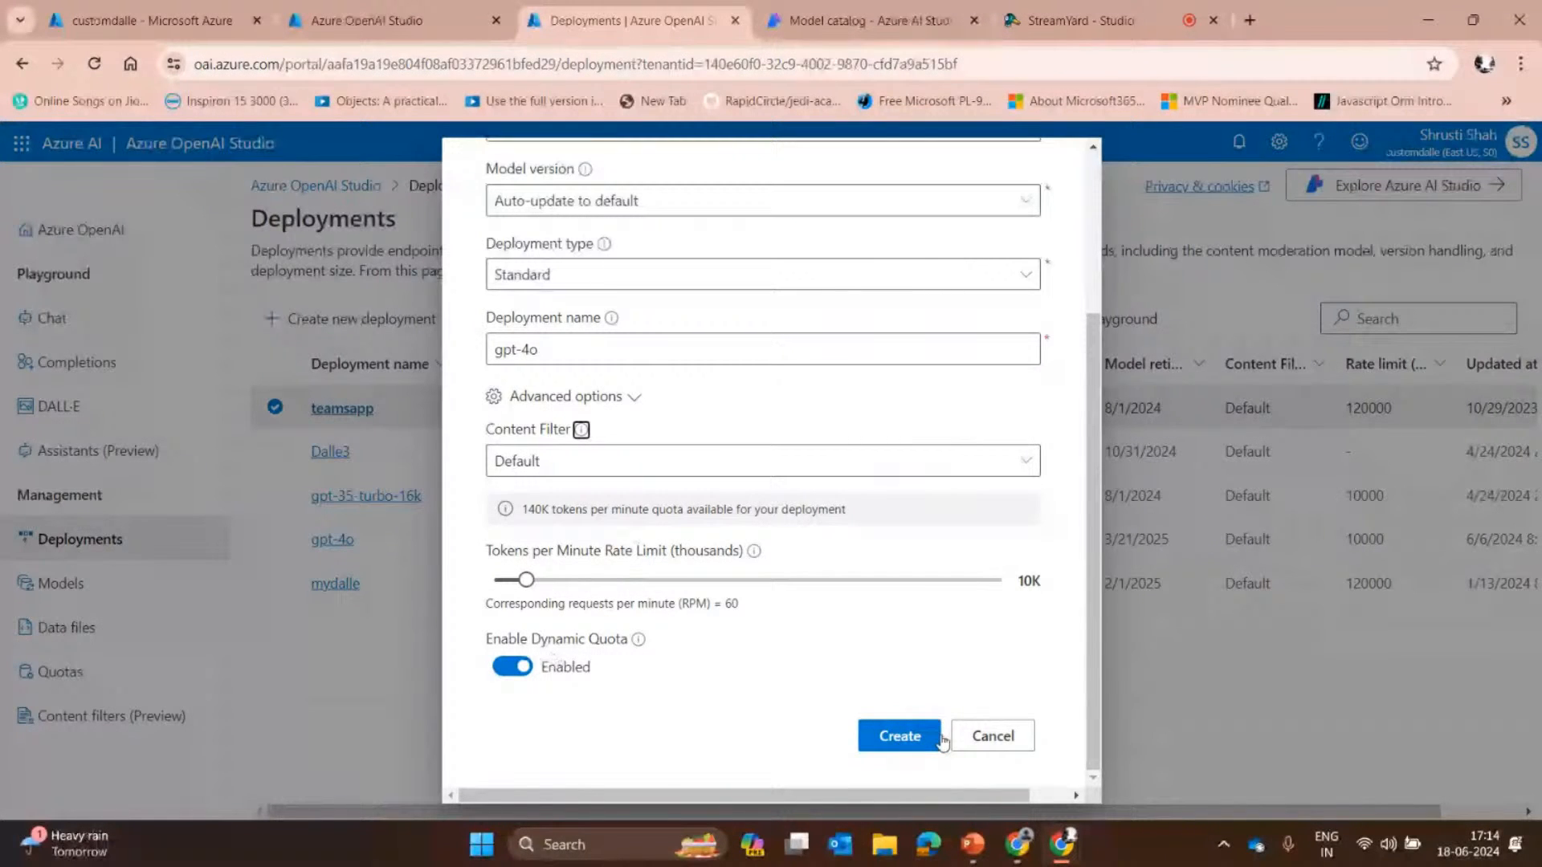
pyautogui.scroll(2, 931, 741)
pyautogui.scroll(2, 919, 740)
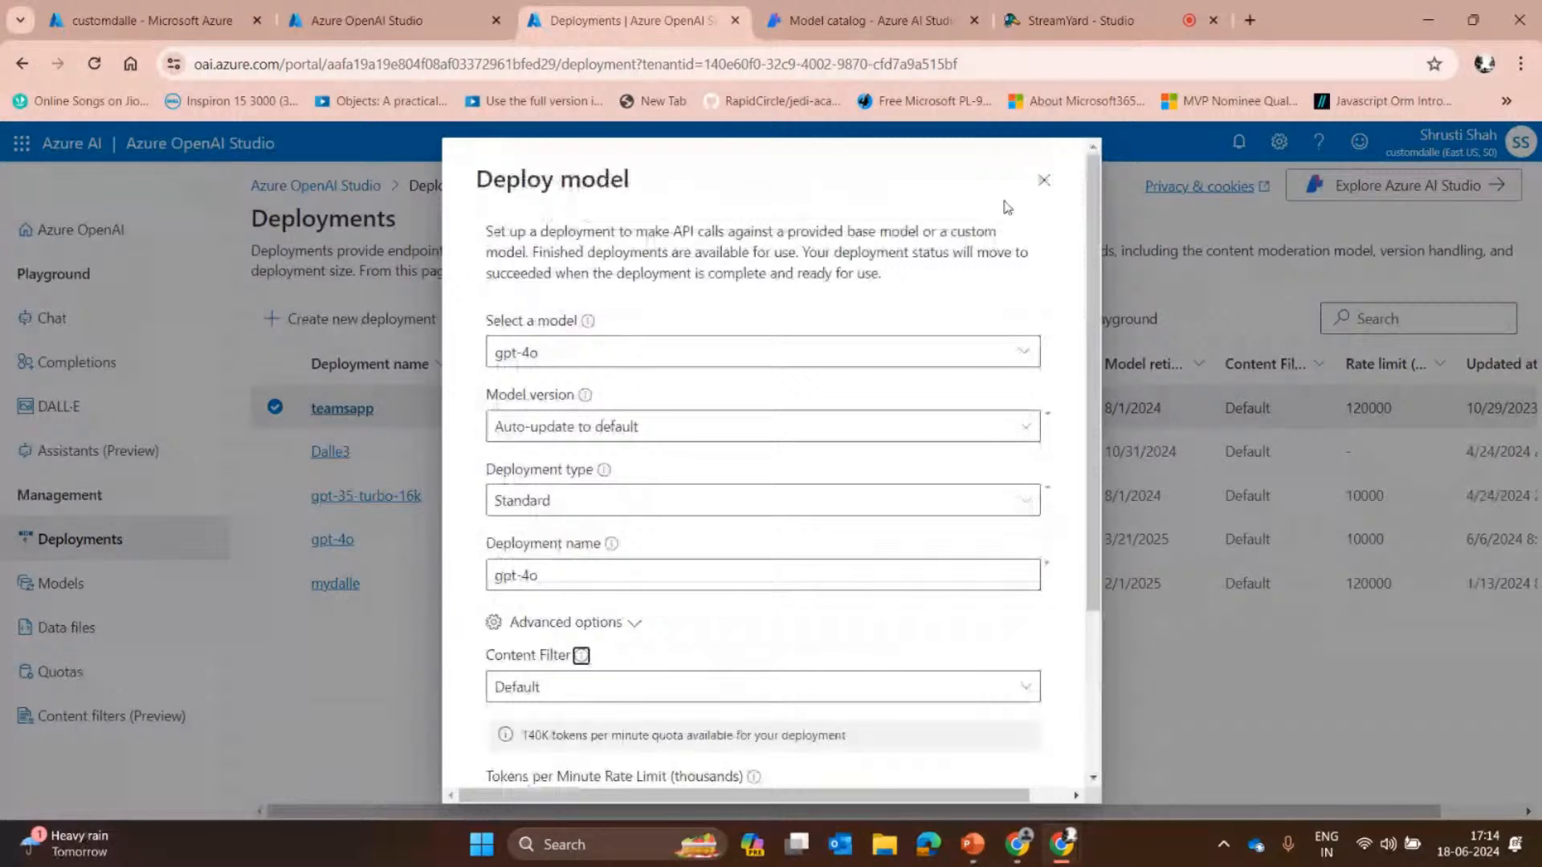
pyautogui.click(1043, 180)
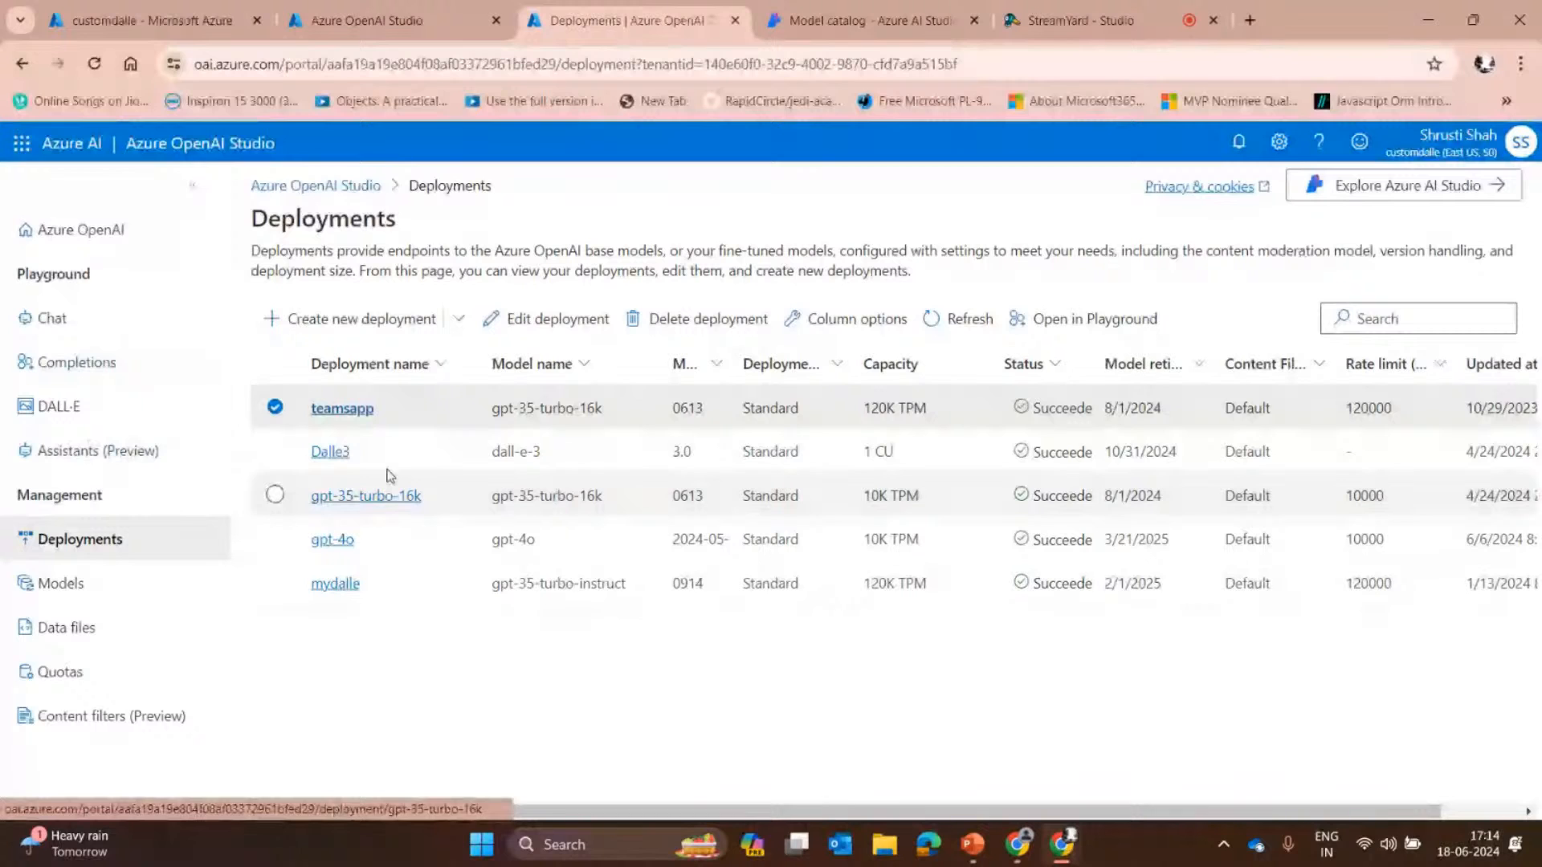
# Return to the Chat playground and select the gpt-35-turbo-16k deployment.
pyautogui.click(126, 319)
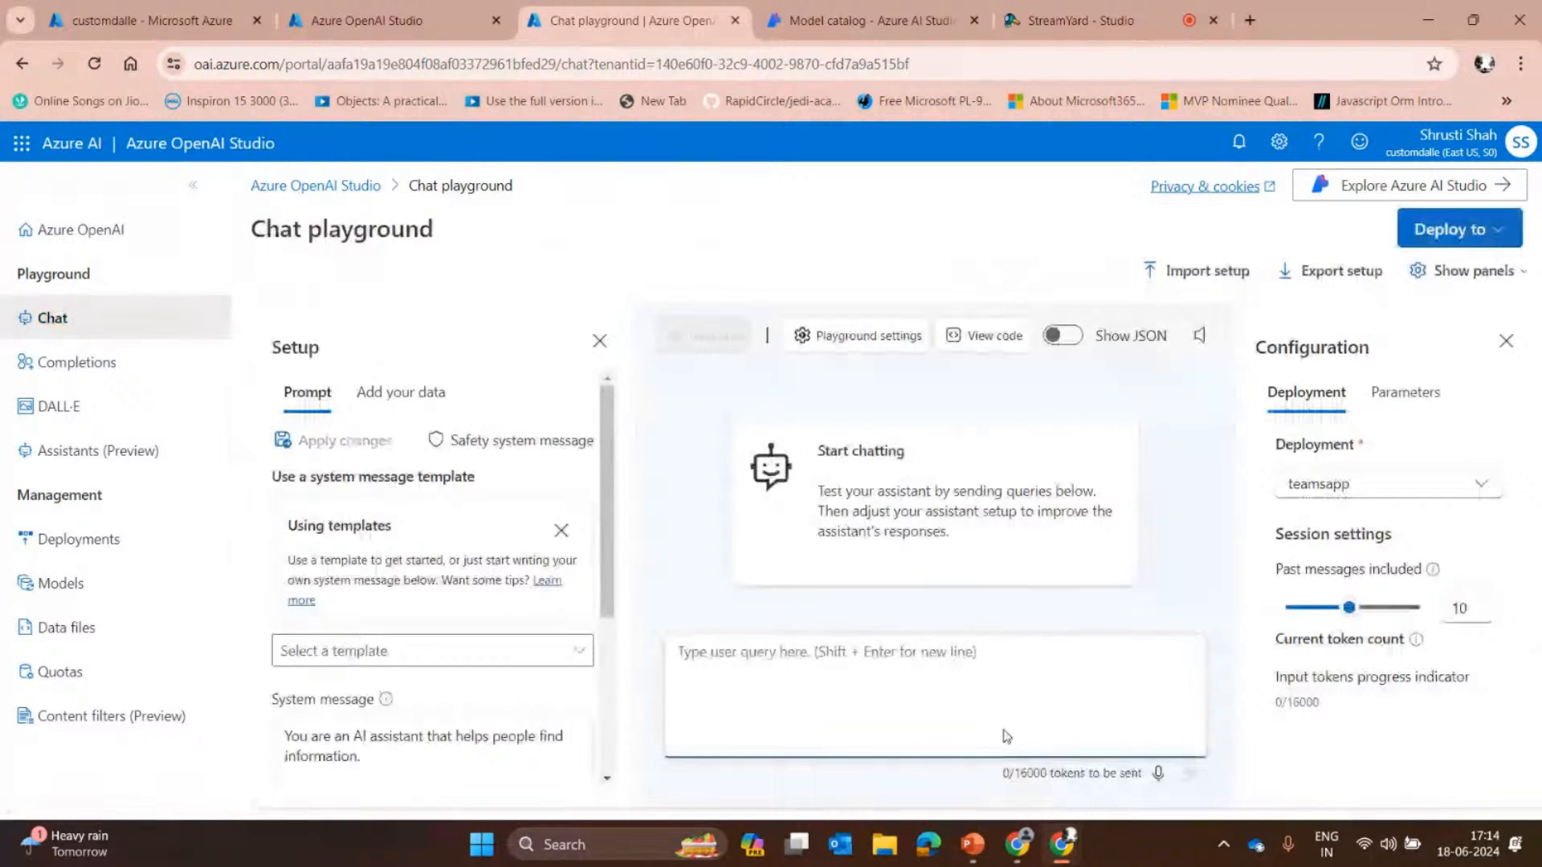
pyautogui.click(1372, 485)
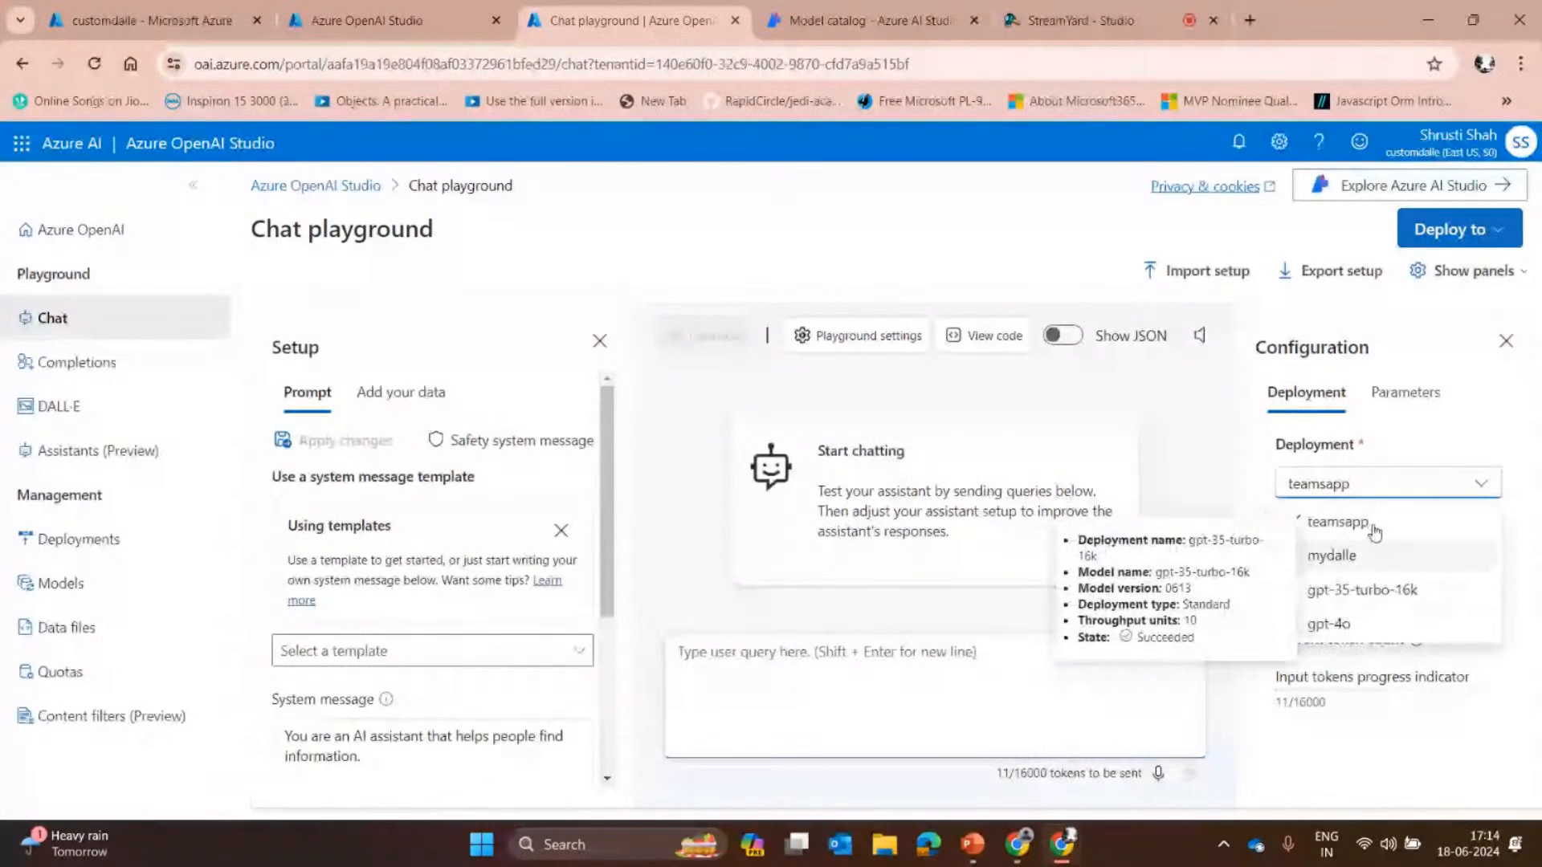
pyautogui.click(1328, 623)
pyautogui.click(1386, 484)
pyautogui.click(1362, 590)
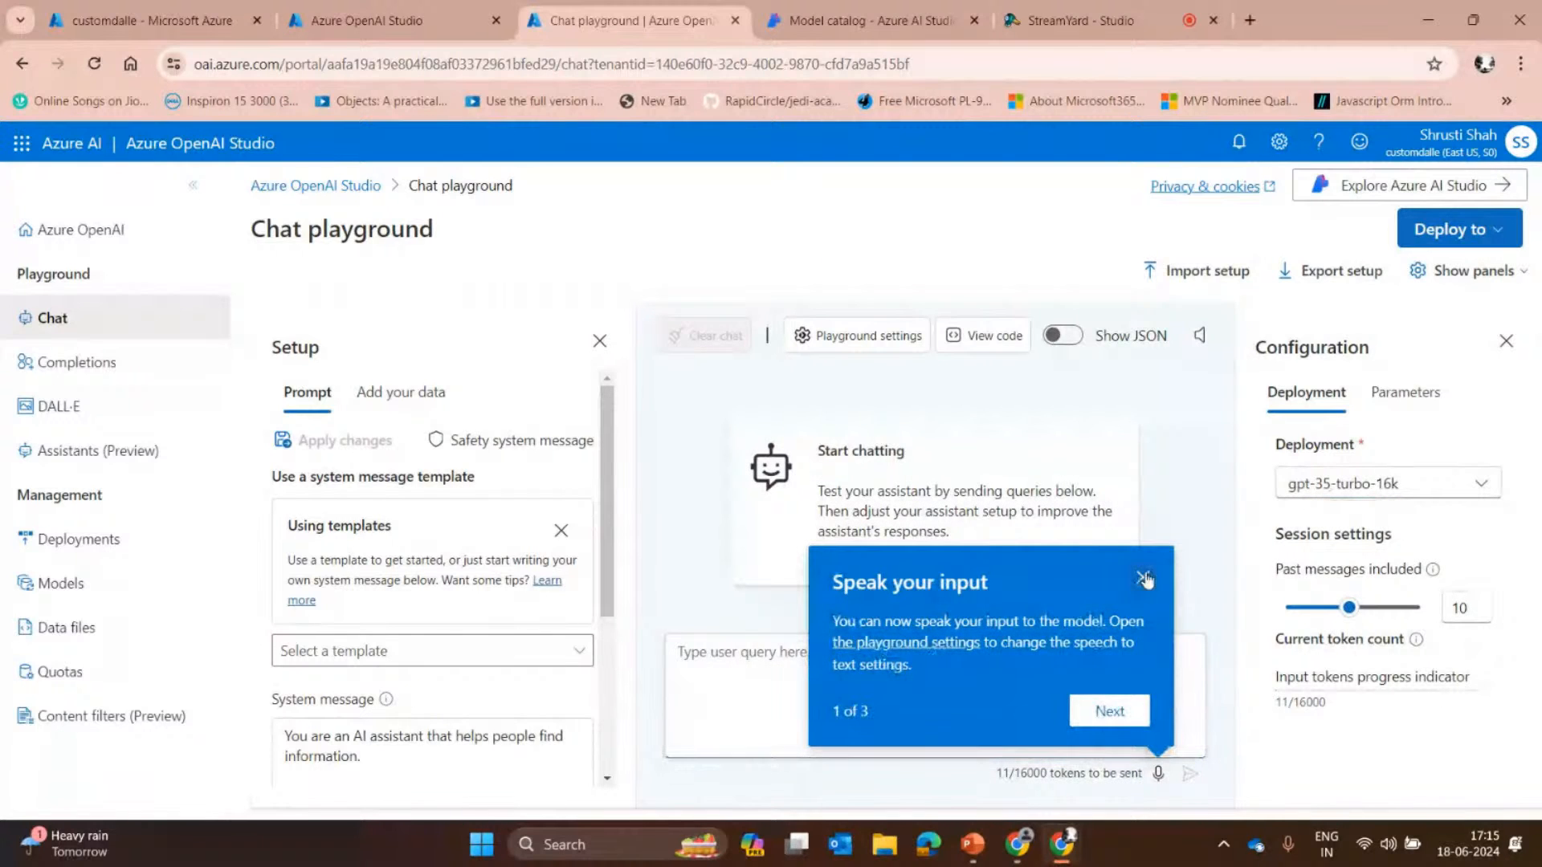
# Send the query "What is Microsoft Reactor?" in the chat.
pyautogui.click(806, 655)
pyautogui.write('Wha')
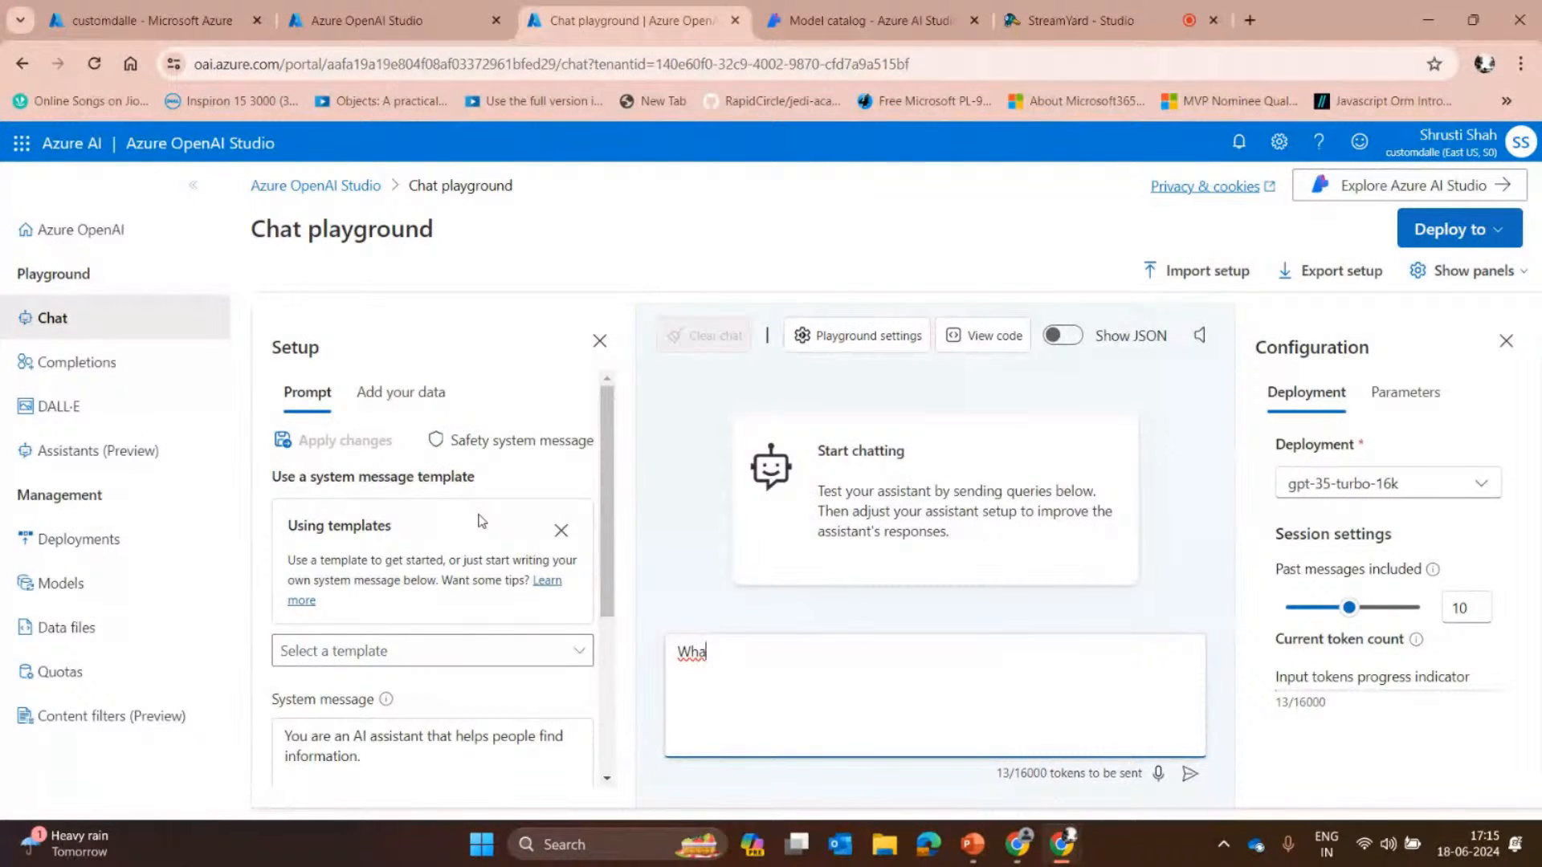
pyautogui.write('t is Microsoft Readtor?')
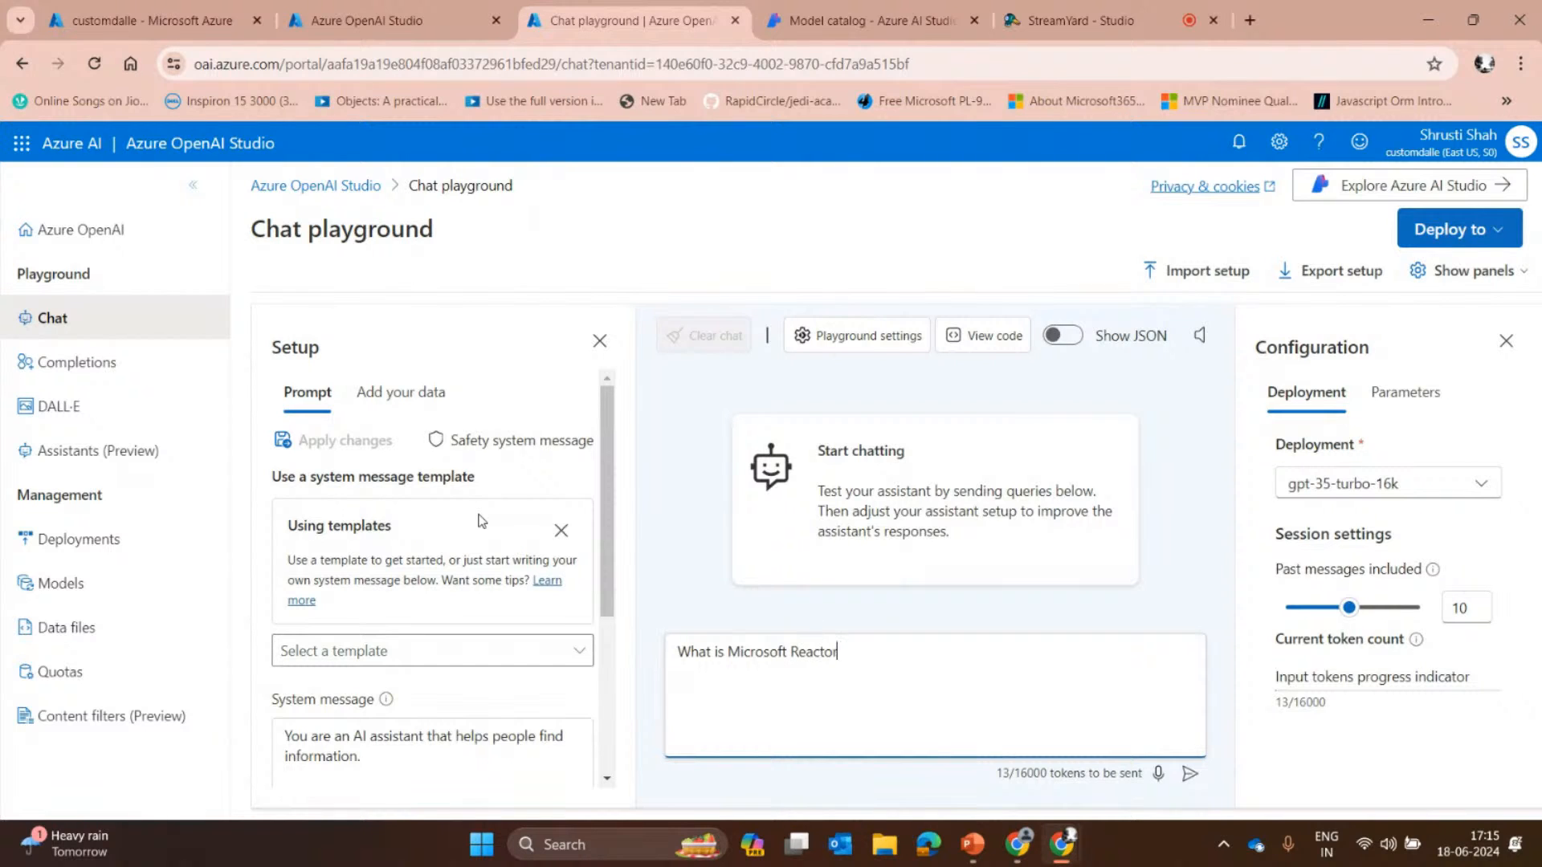
pyautogui.press('Return')
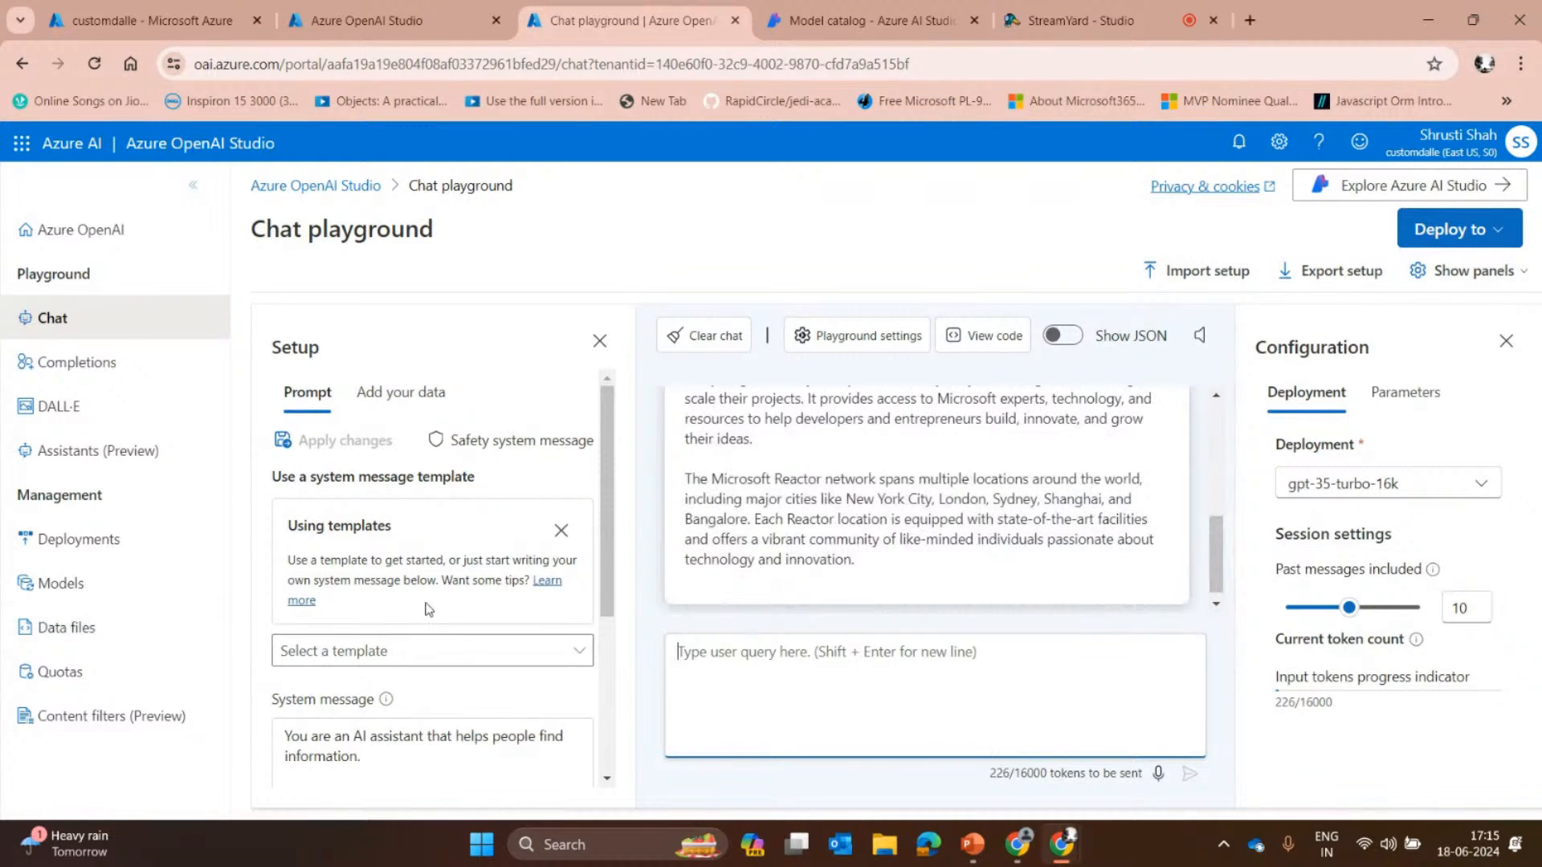
# Read through the assistant's answer about Microsoft Reactor from its beginning.
pyautogui.scroll(5, 876, 534)
pyautogui.scroll(1, 875, 537)
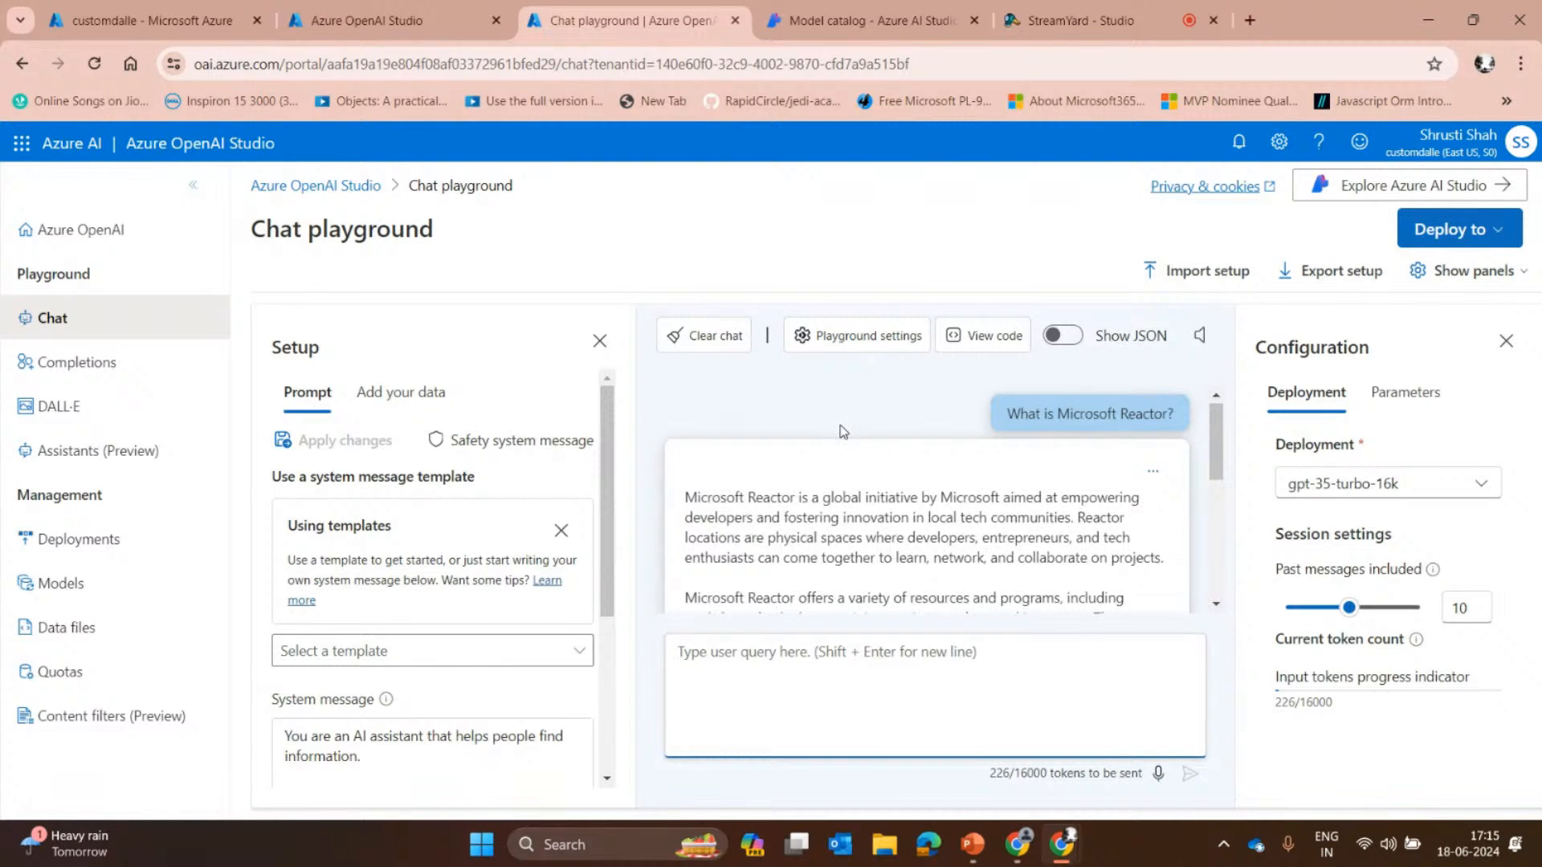
pyautogui.scroll(-1, 842, 414)
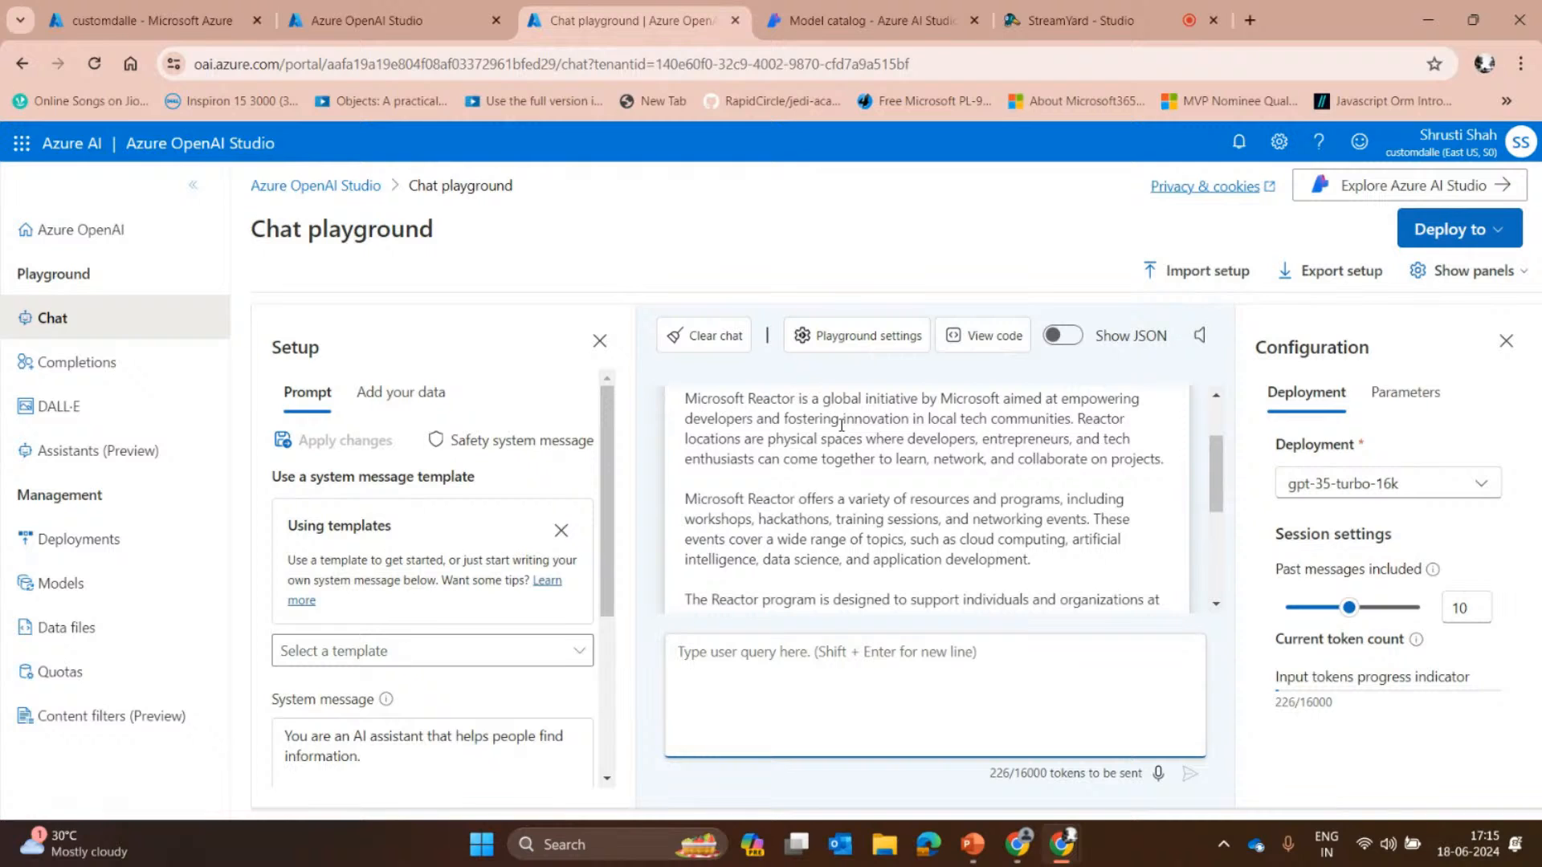
pyautogui.scroll(1, 922, 477)
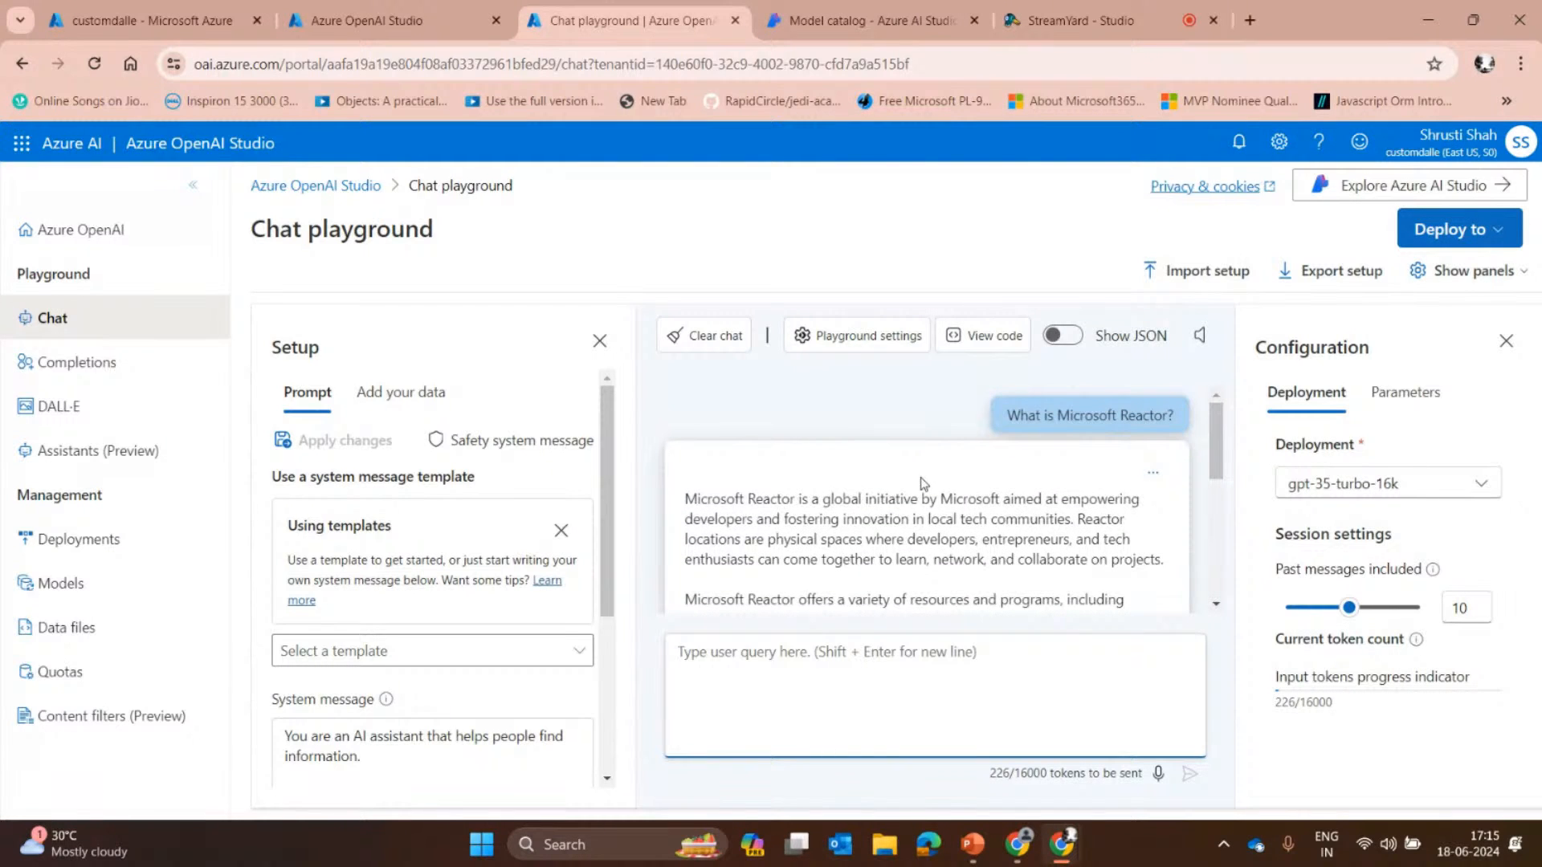
pyautogui.moveTo(682, 496); pyautogui.dragTo(1095, 611)
pyautogui.click(950, 512)
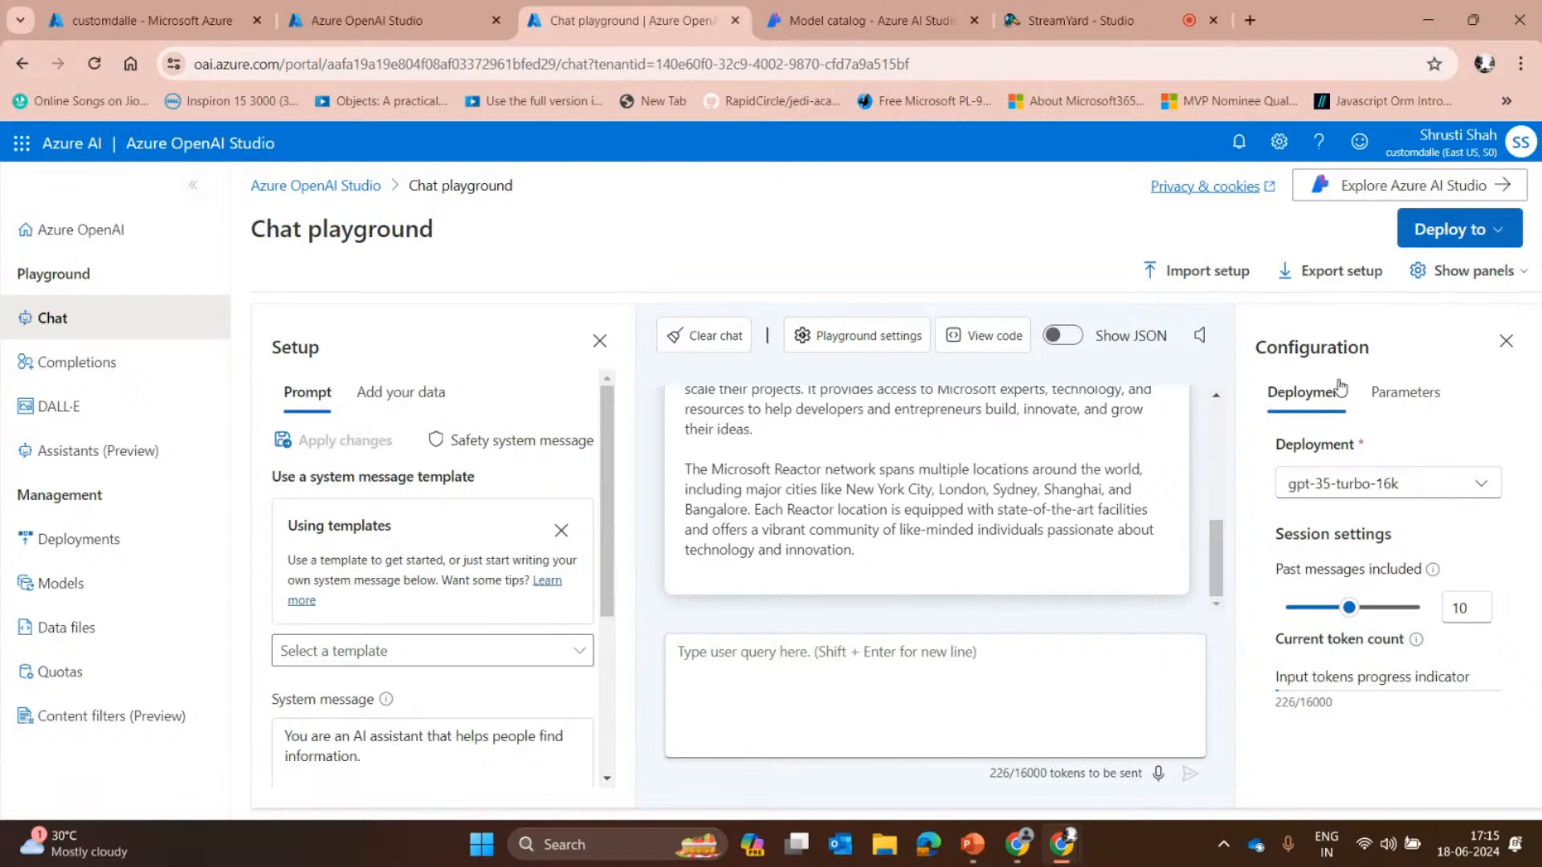
# Examine the chat configuration's response parameters, from Max response to Presence penalty, and compare them with the assistant's answer.
pyautogui.click(1405, 402)
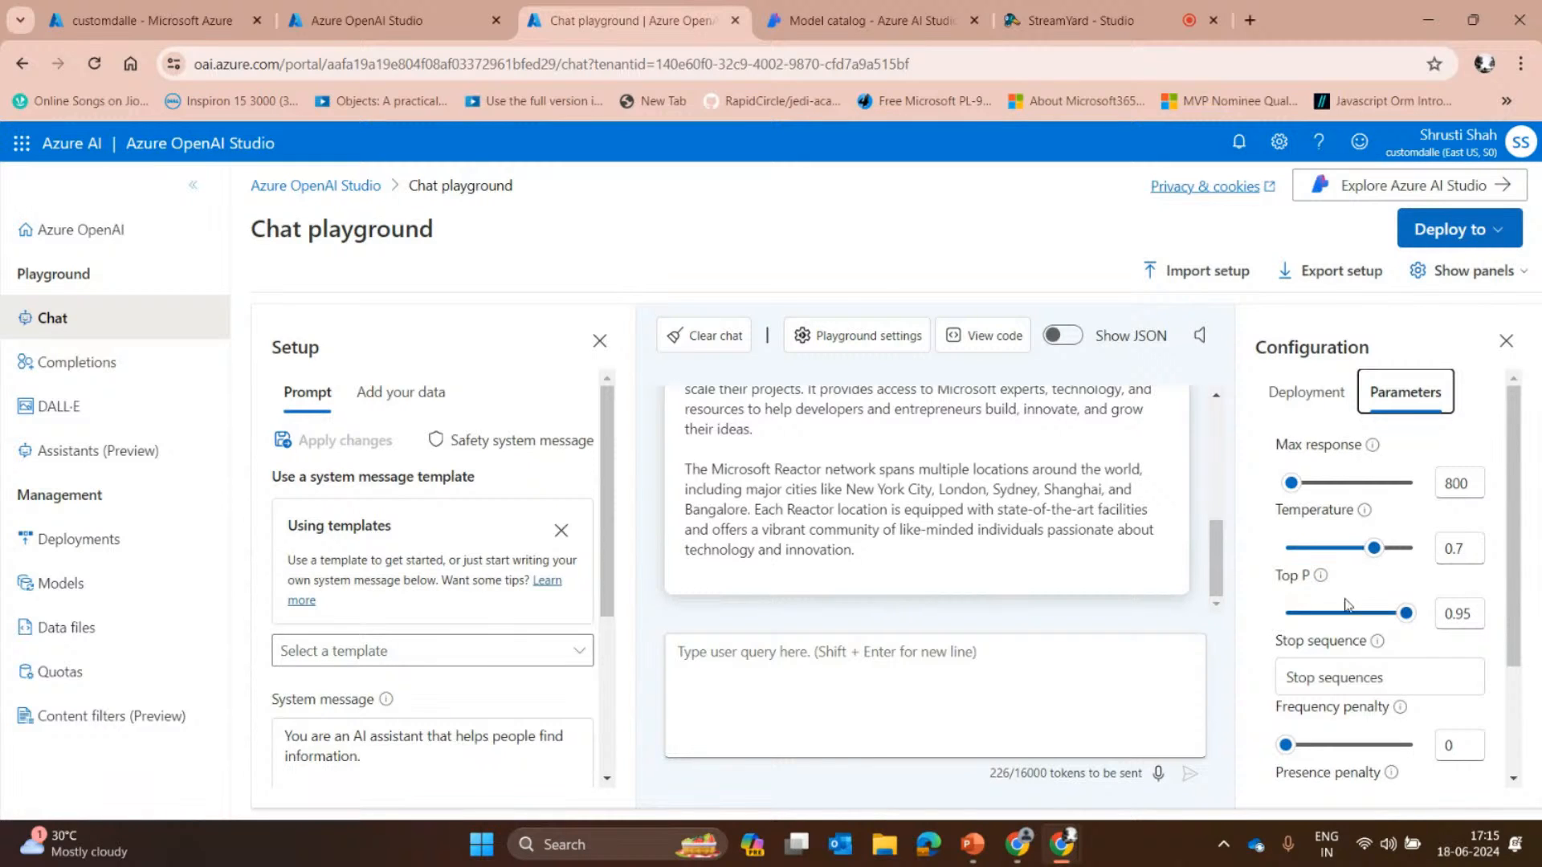
pyautogui.scroll(-2, 1349, 621)
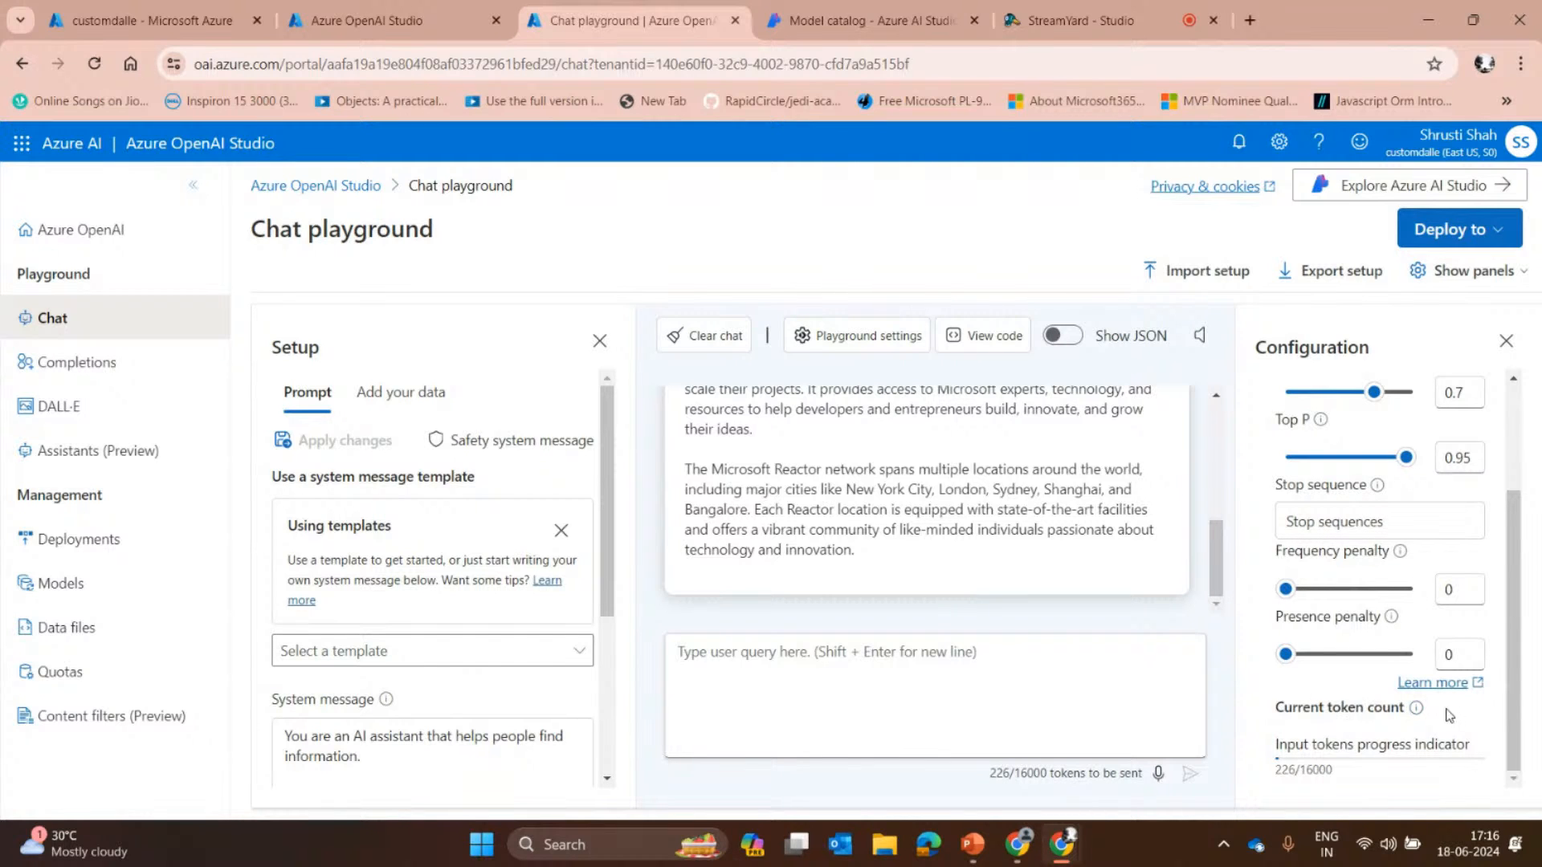
pyautogui.scroll(3, 1369, 562)
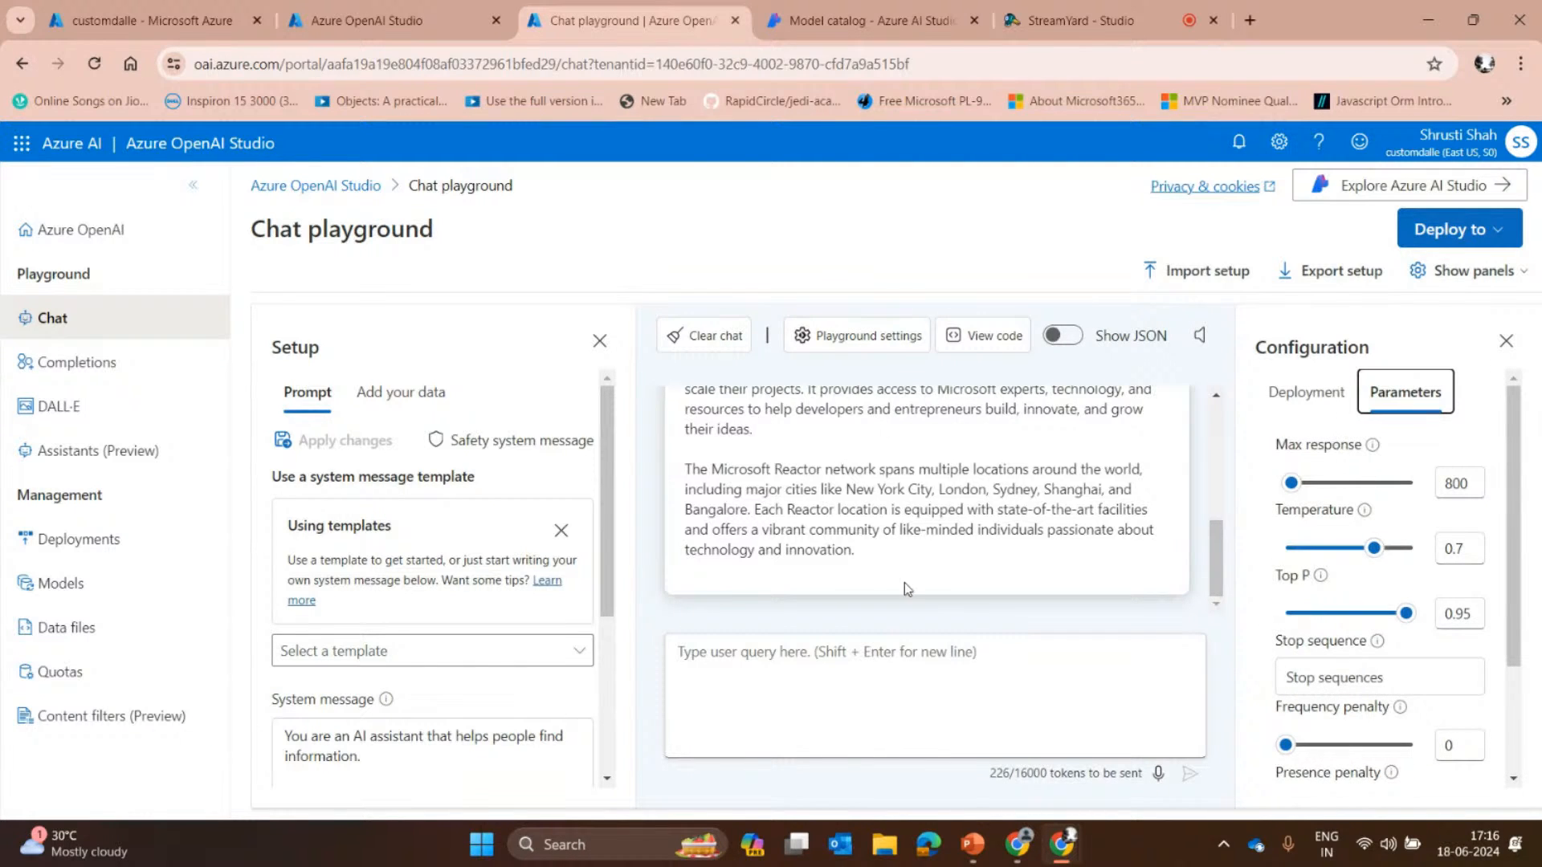
pyautogui.scroll(3, 926, 526)
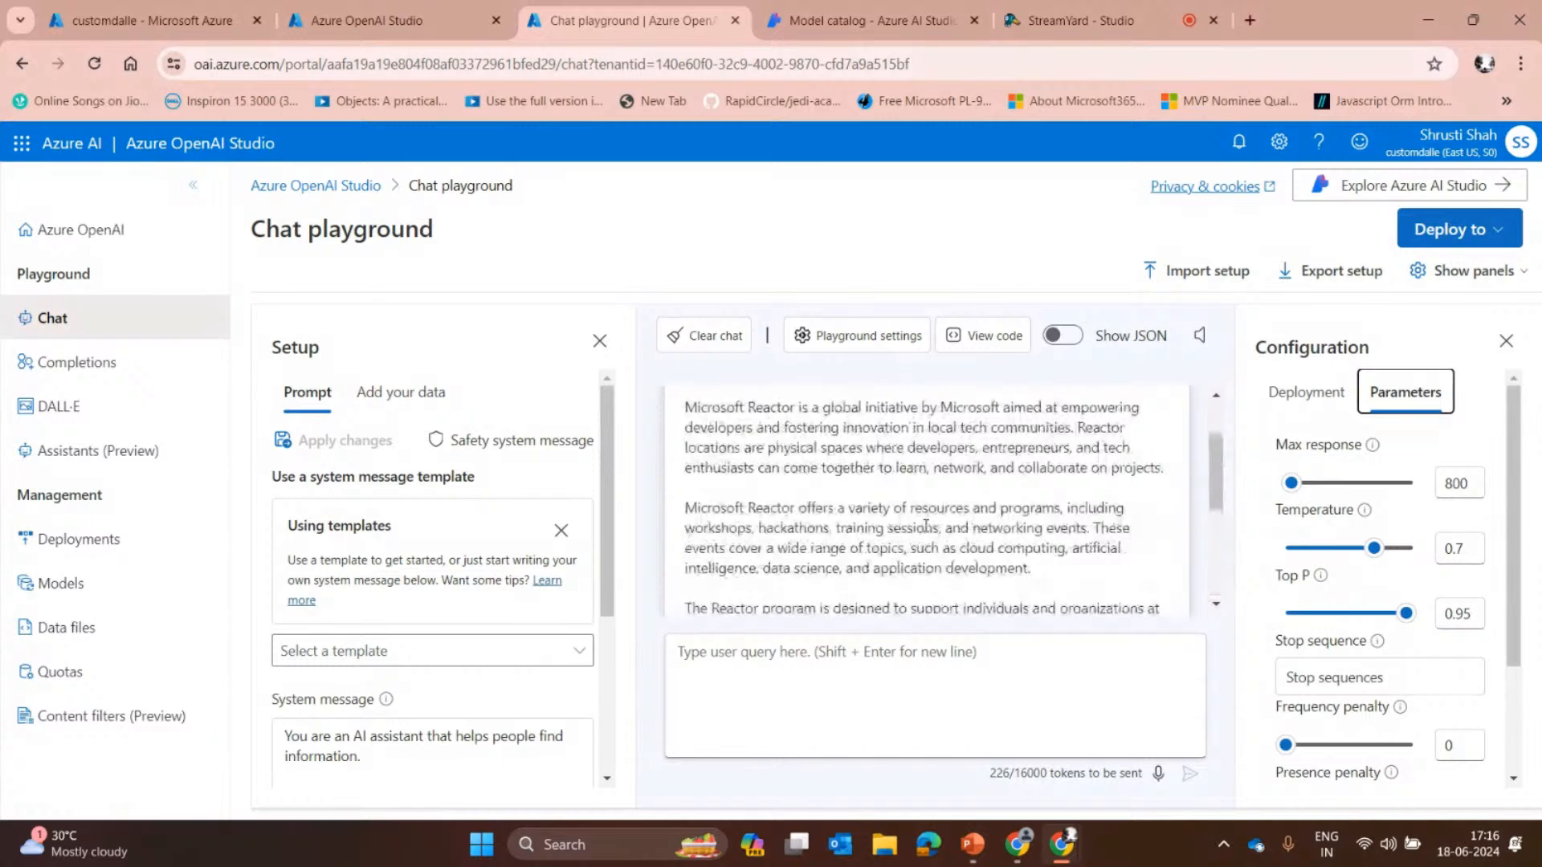
pyautogui.scroll(1, 925, 526)
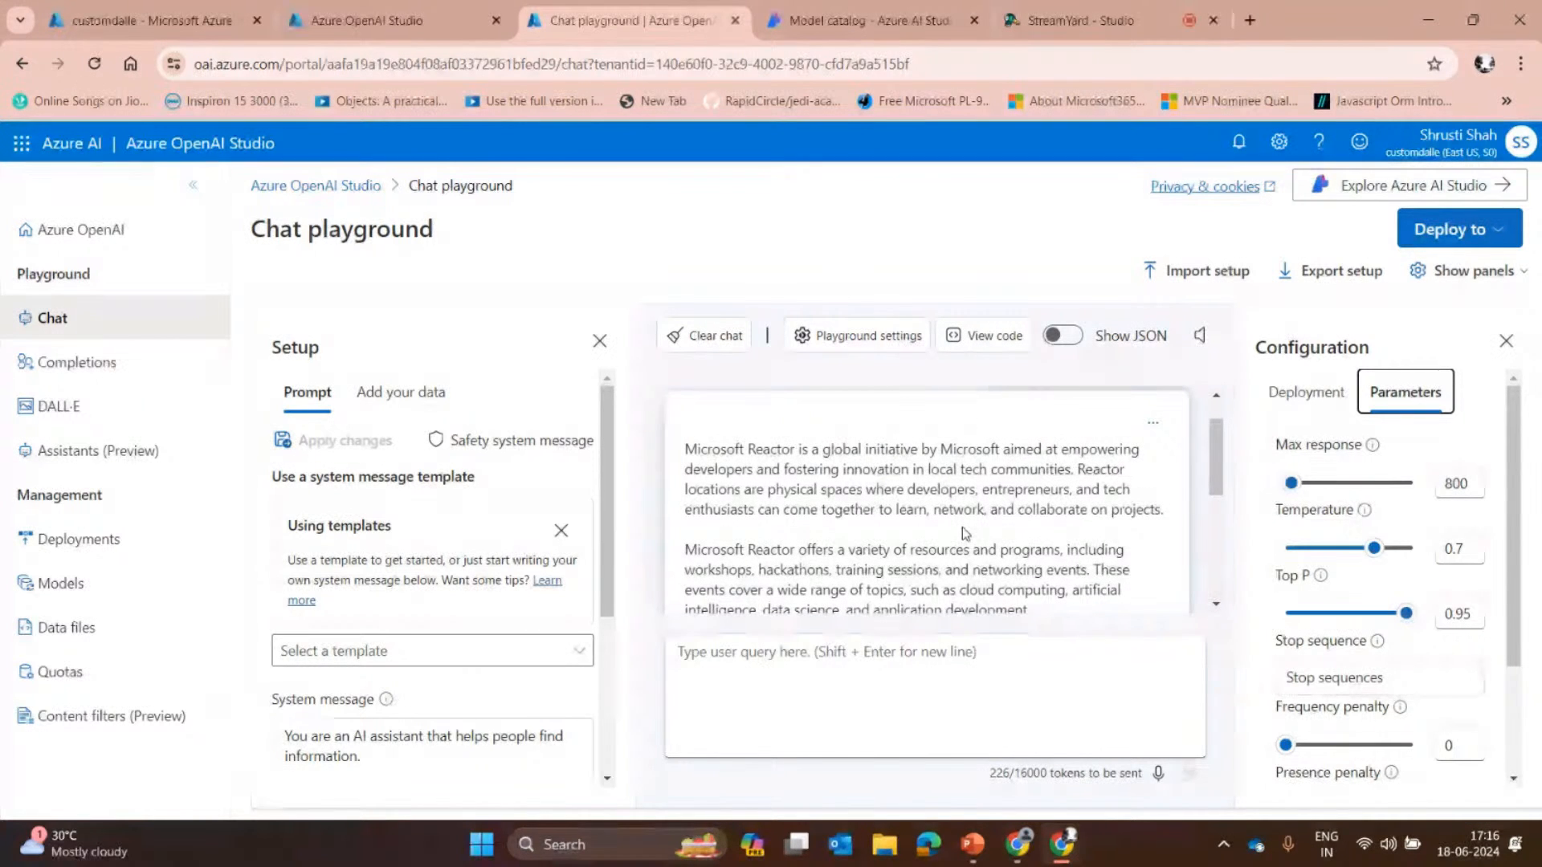
# Show the deployment's session settings, read the explanation of Past messages included, and set that value to 20.
pyautogui.press('Left')
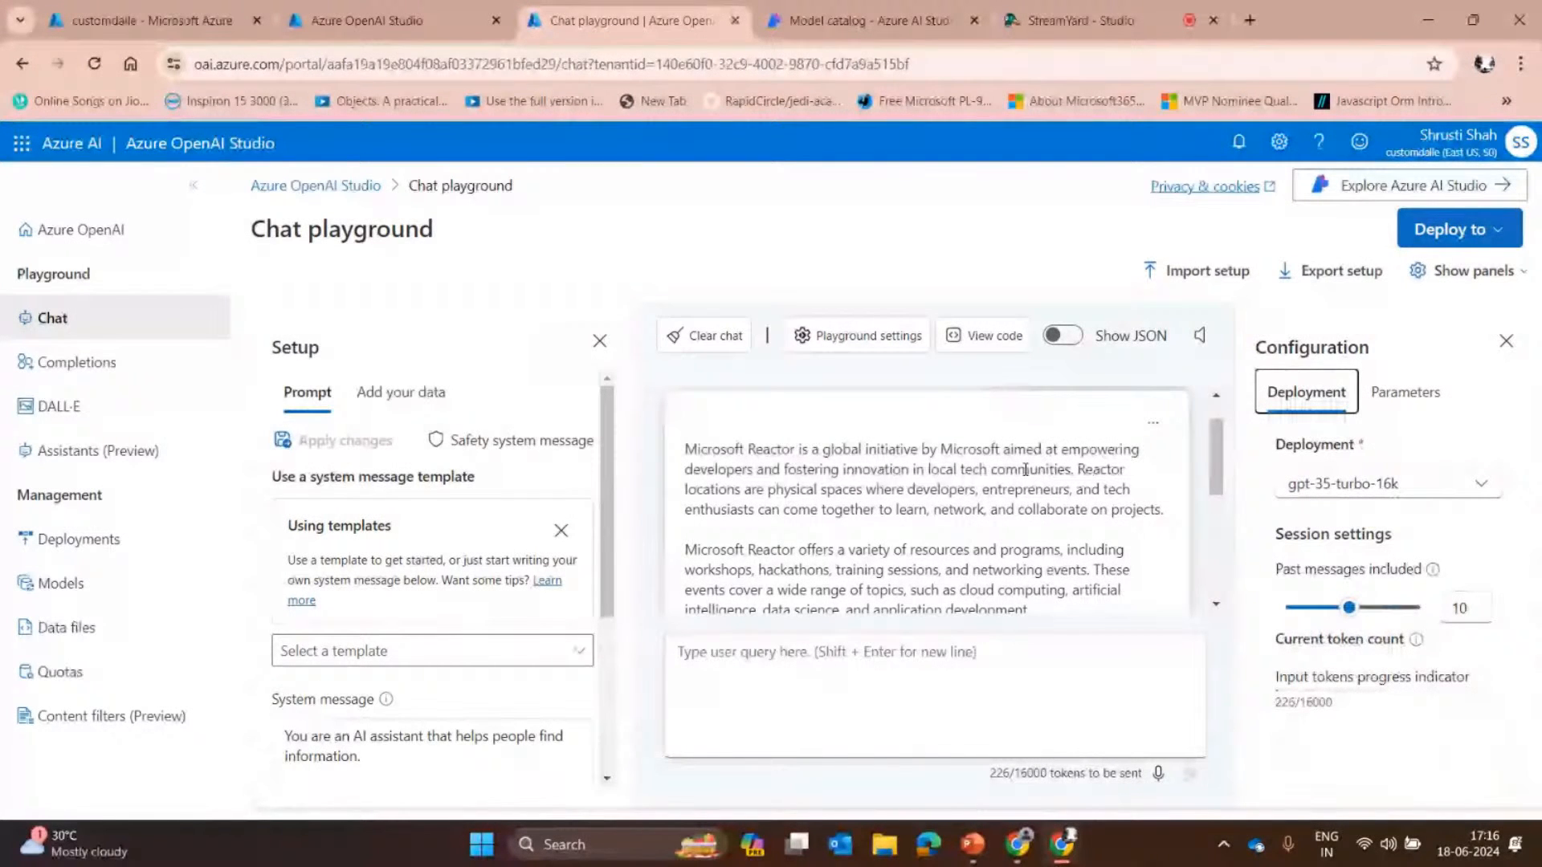
pyautogui.scroll(-5, 1026, 470)
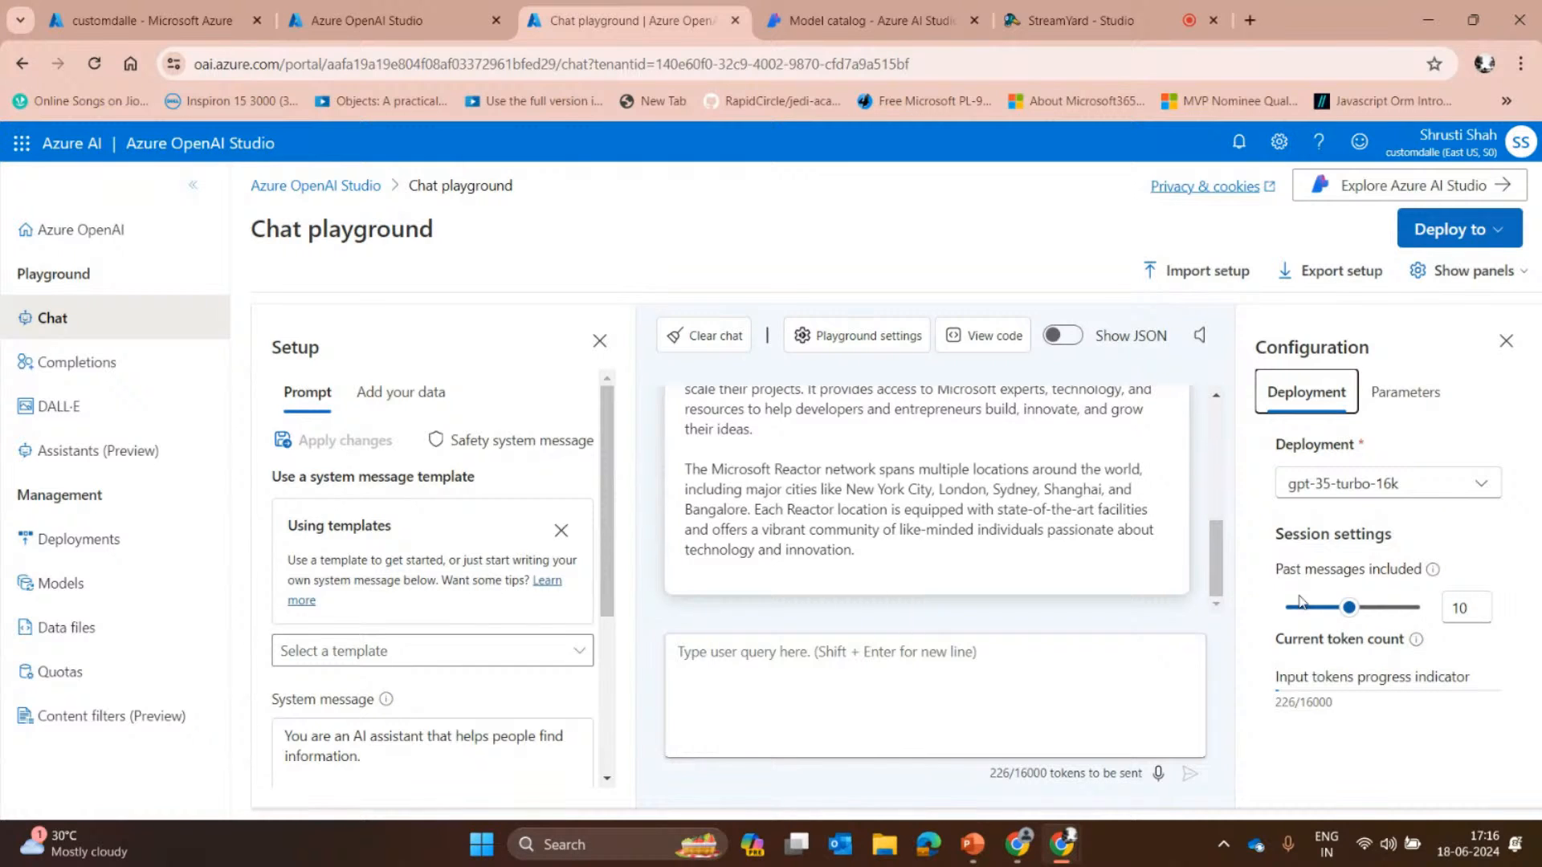
pyautogui.click(1432, 569)
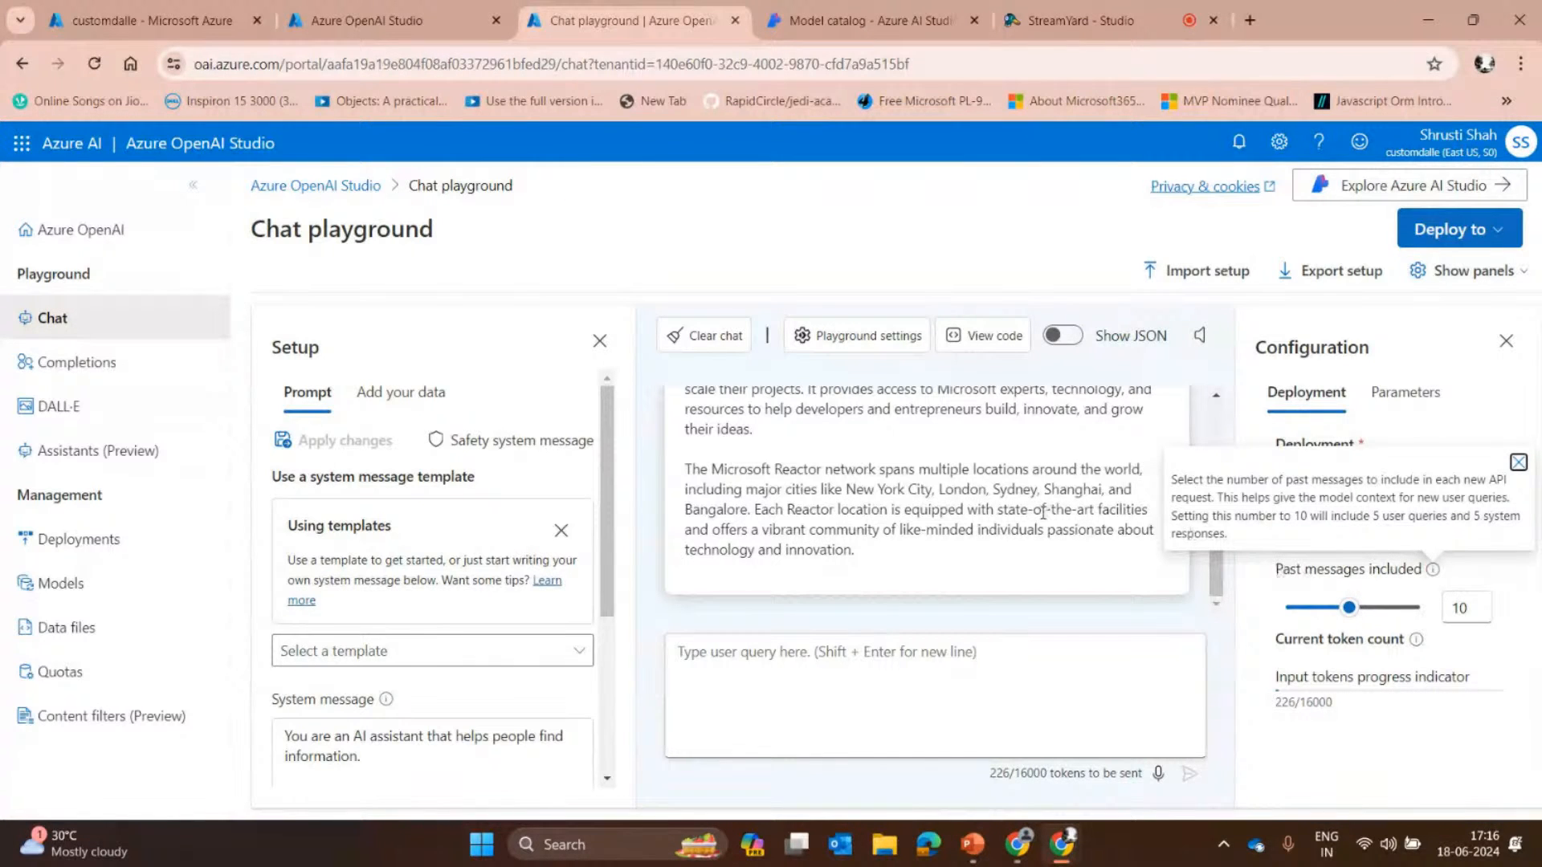
pyautogui.click(1377, 607)
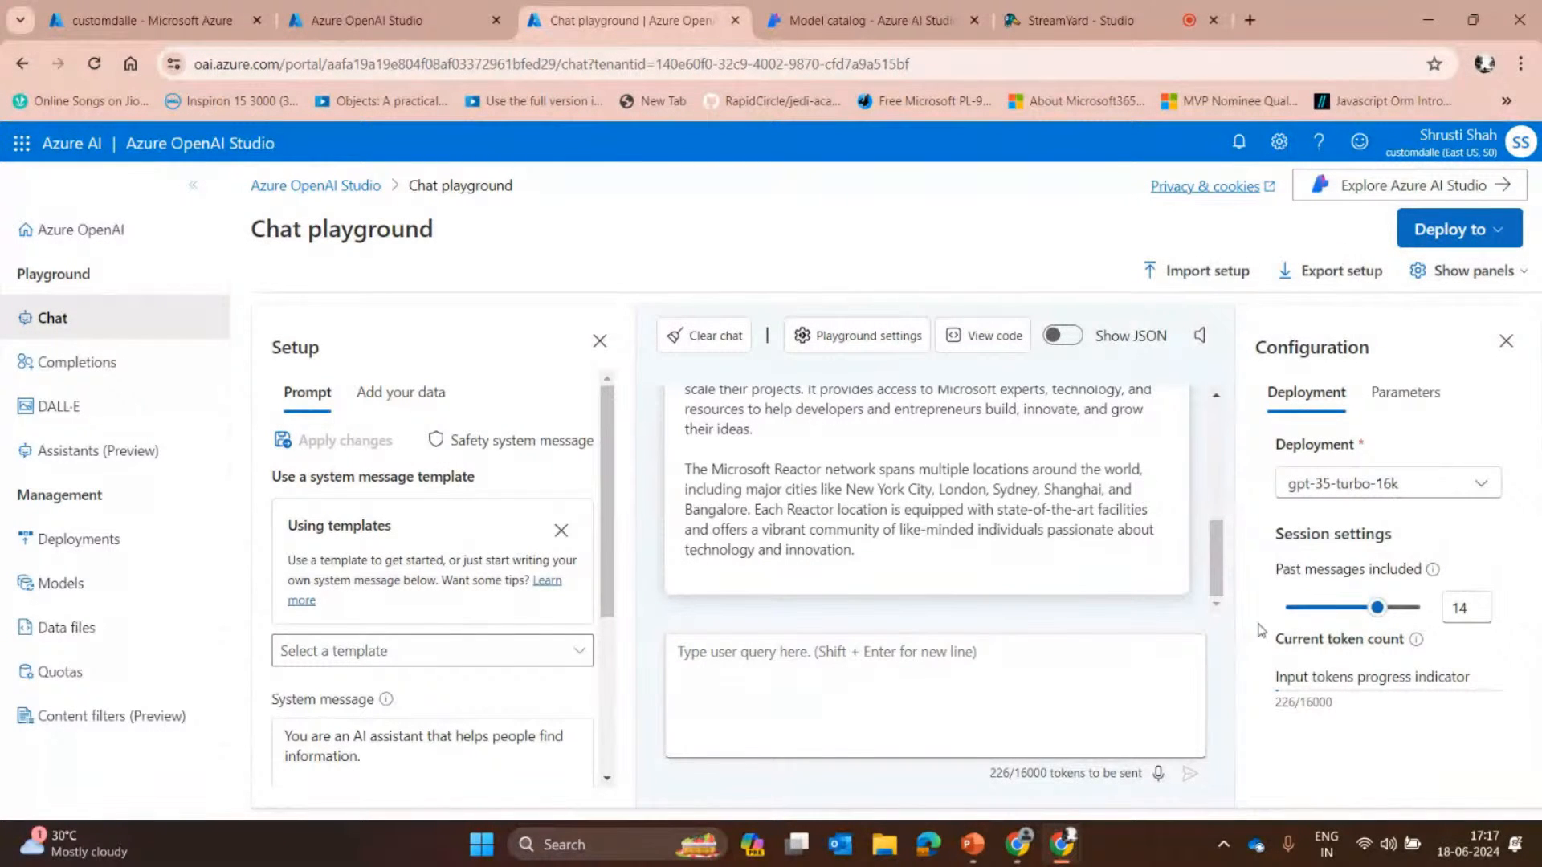
pyautogui.moveTo(1381, 618); pyautogui.dragTo(1410, 617)
pyautogui.scroll(10, 795, 572)
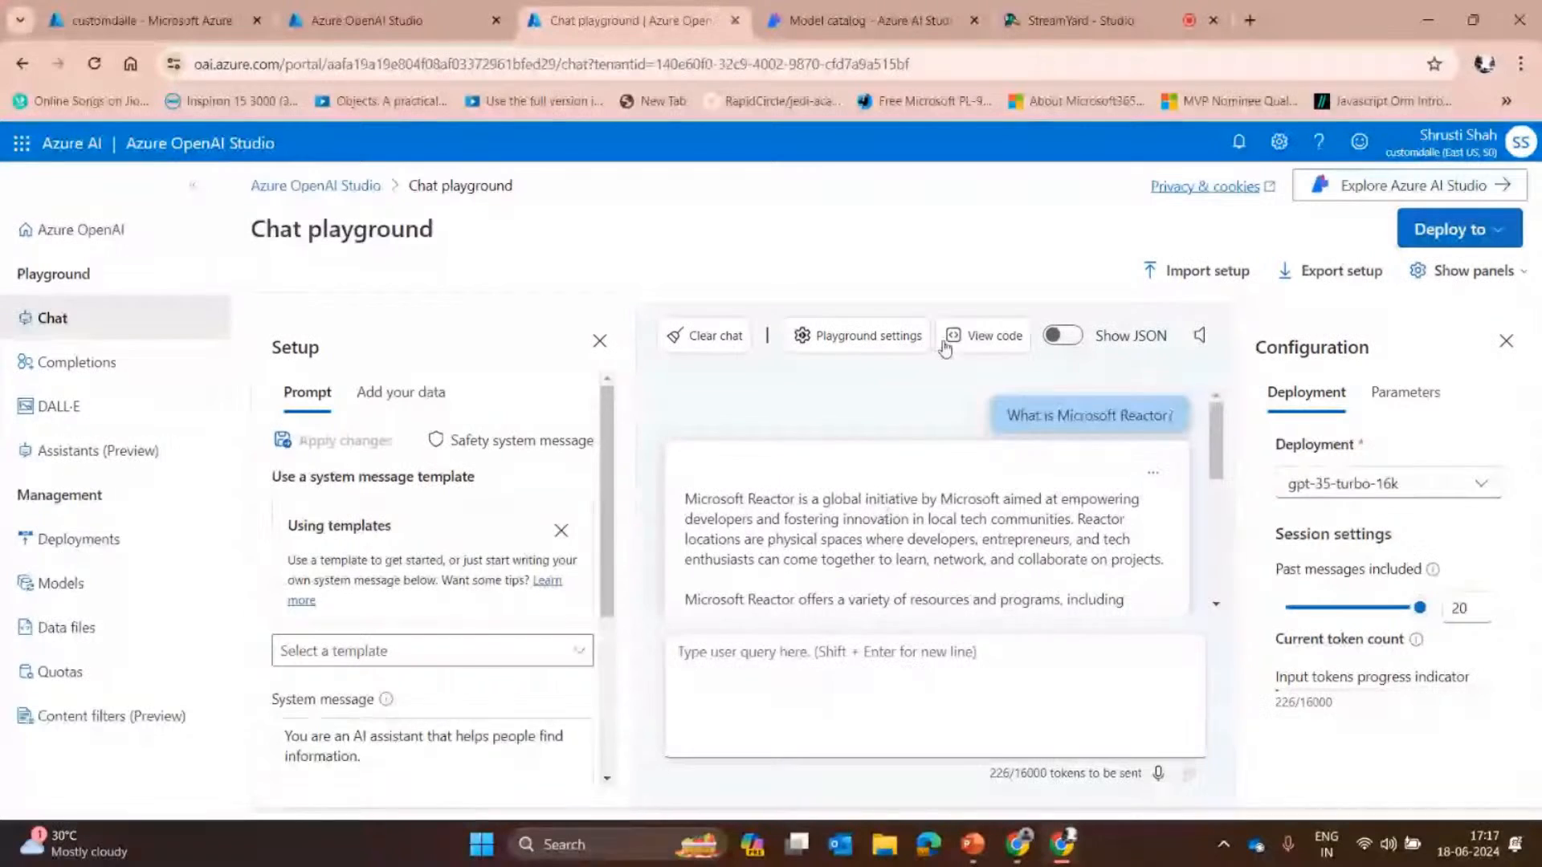
pyautogui.scroll(-3, 919, 469)
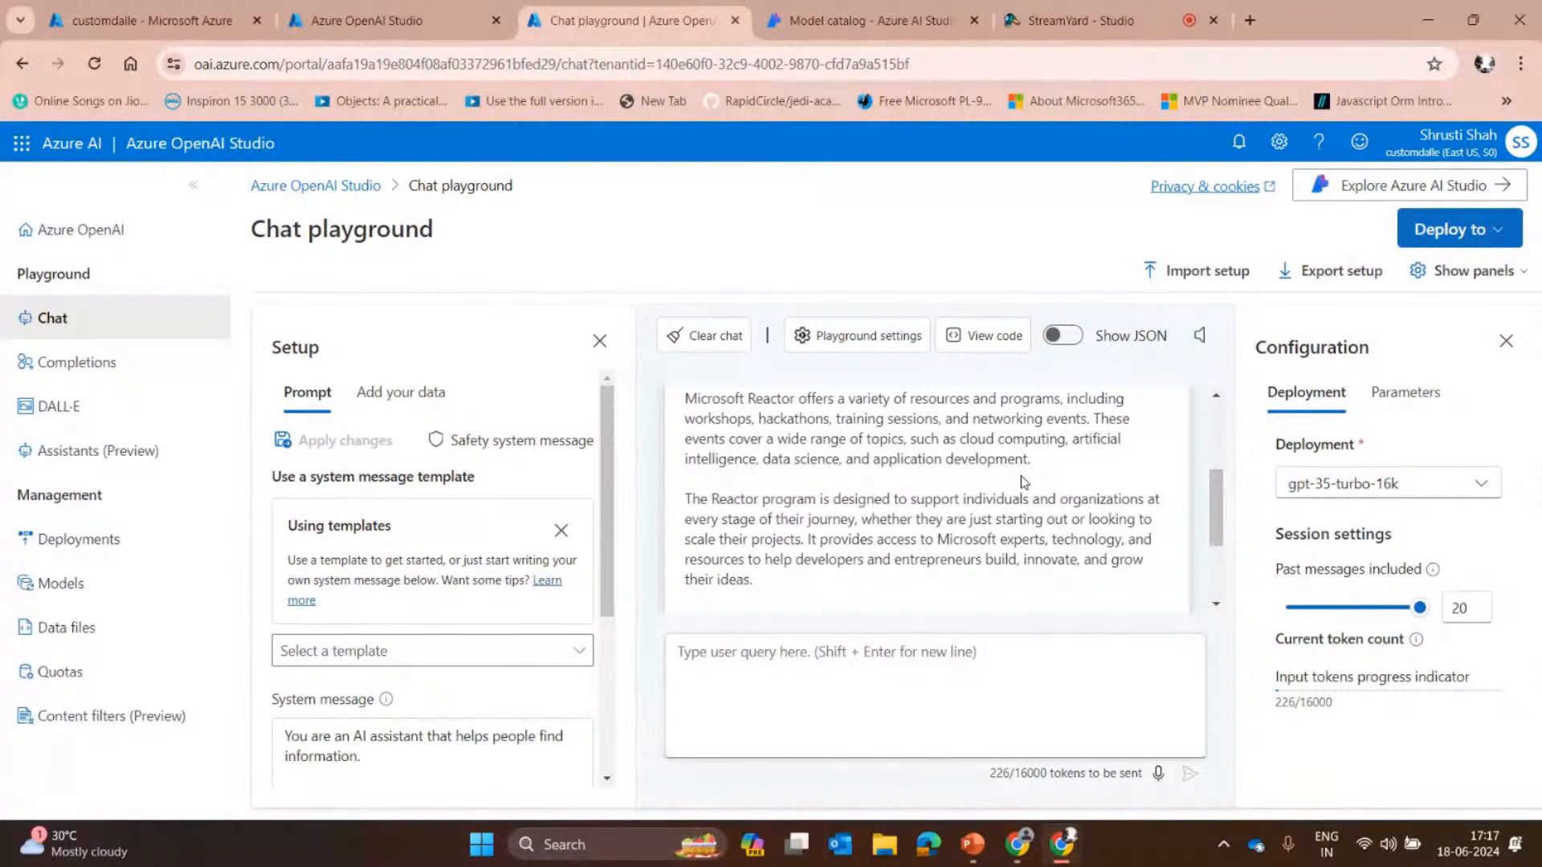
# Start adding a data source to the chat setup and choose URL/web address (preview) as its type.
pyautogui.click(391, 413)
pyautogui.click(385, 526)
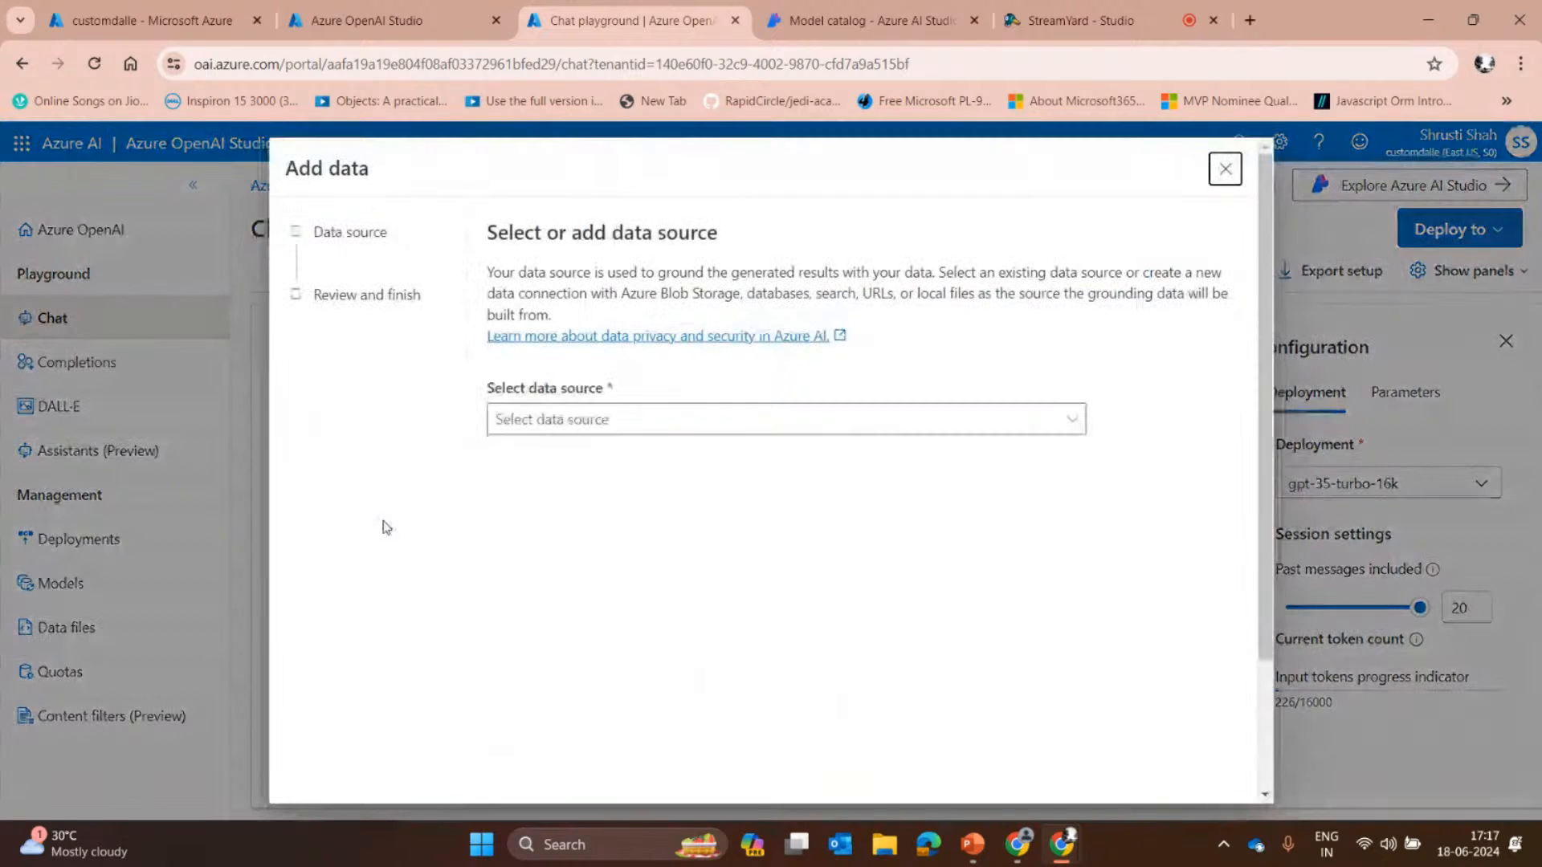
pyautogui.click(702, 418)
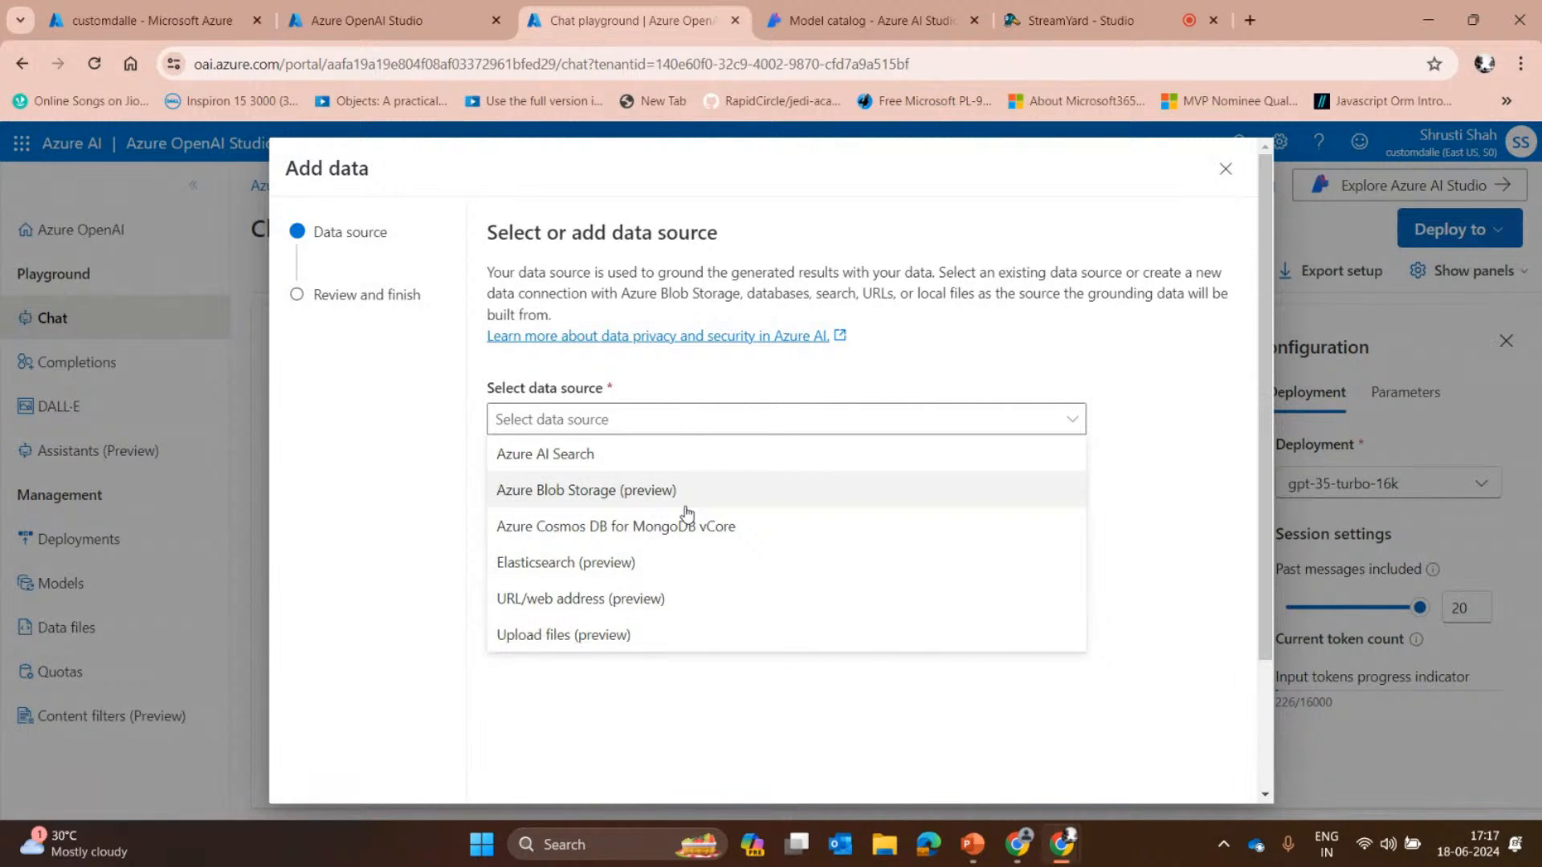
pyautogui.click(526, 604)
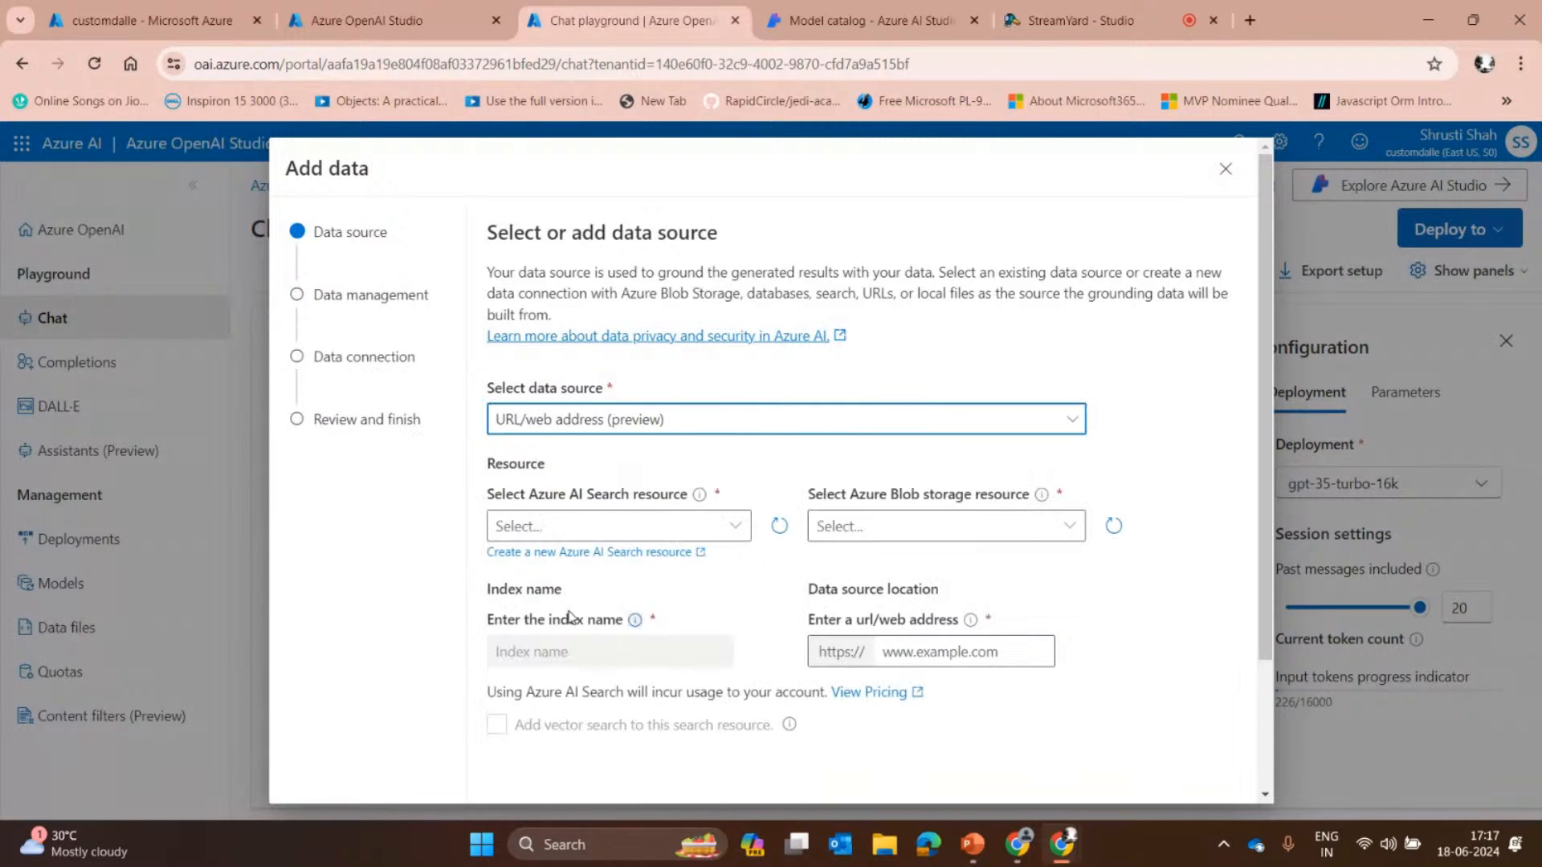
pyautogui.scroll(-3, 642, 546)
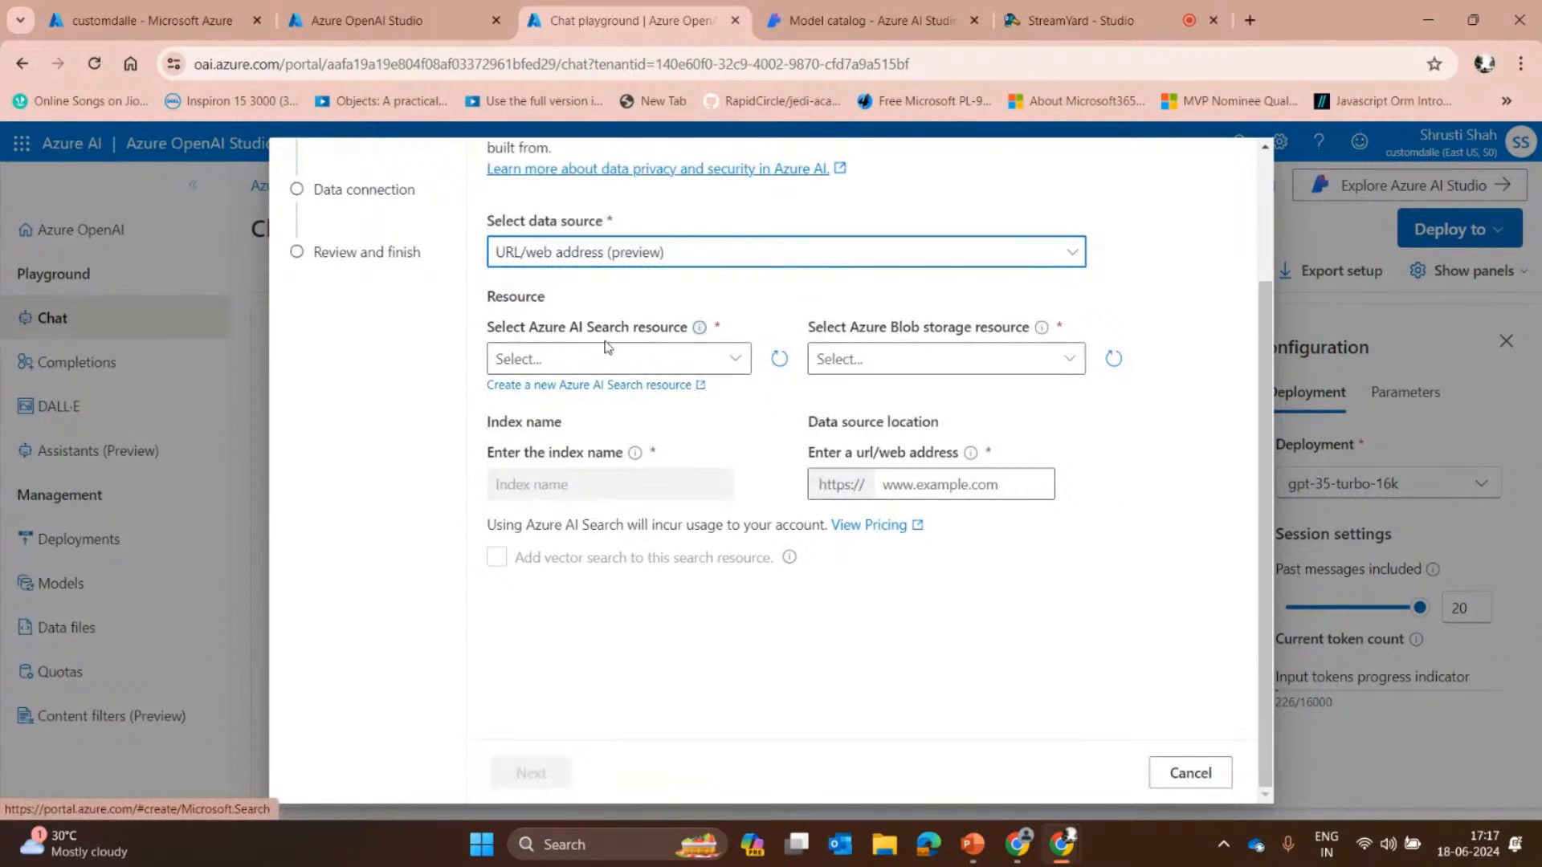
# Select newcogsearchai as the Azure AI Search resource and sampdatacogsearch as the Azure Blob storage resource for the web address source.
pyautogui.click(723, 358)
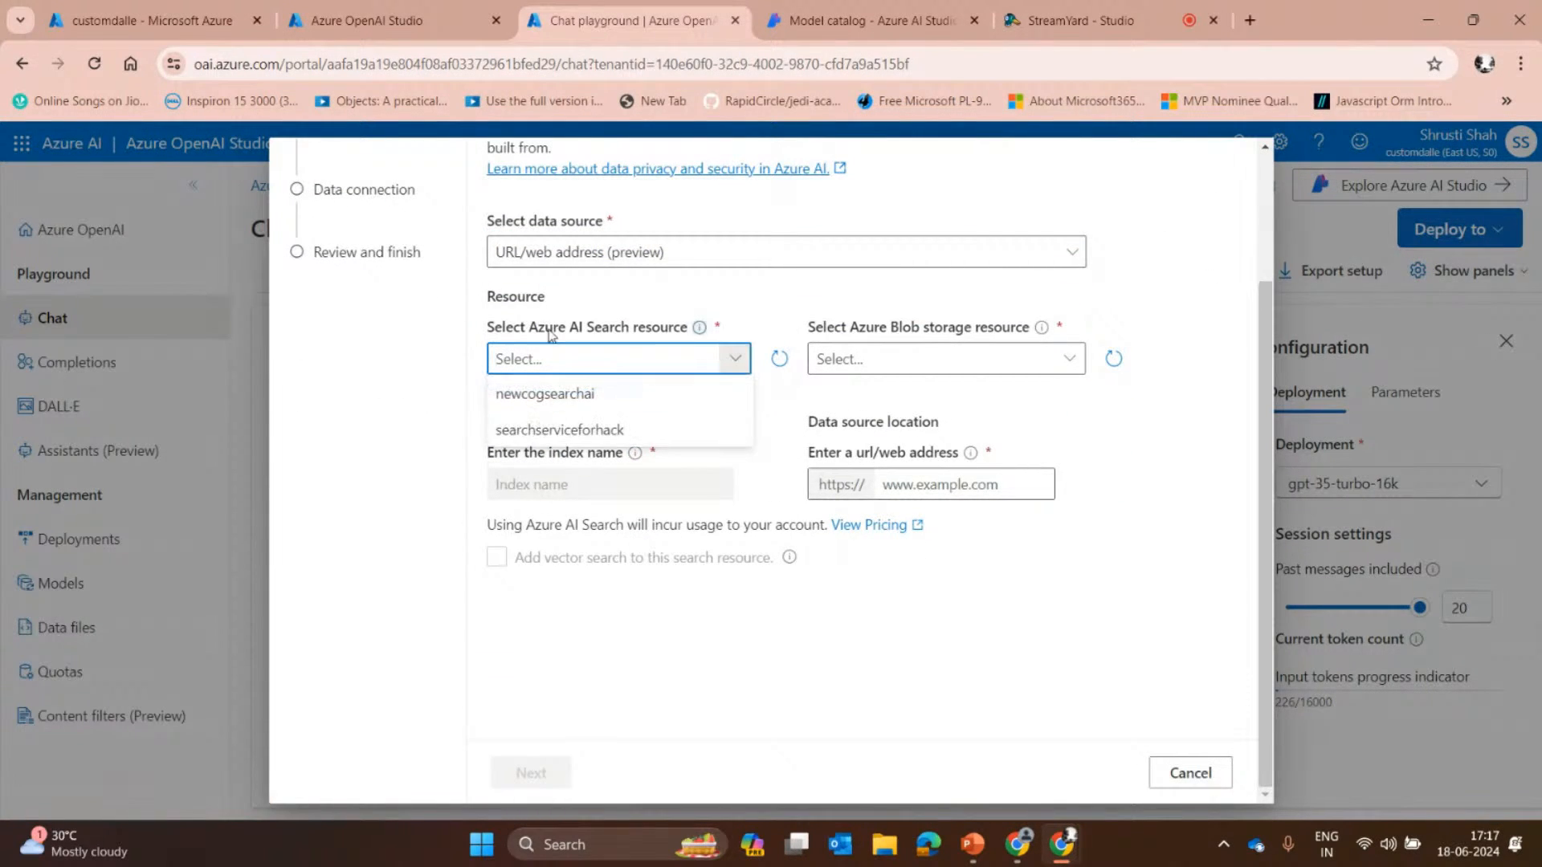
pyautogui.click(574, 395)
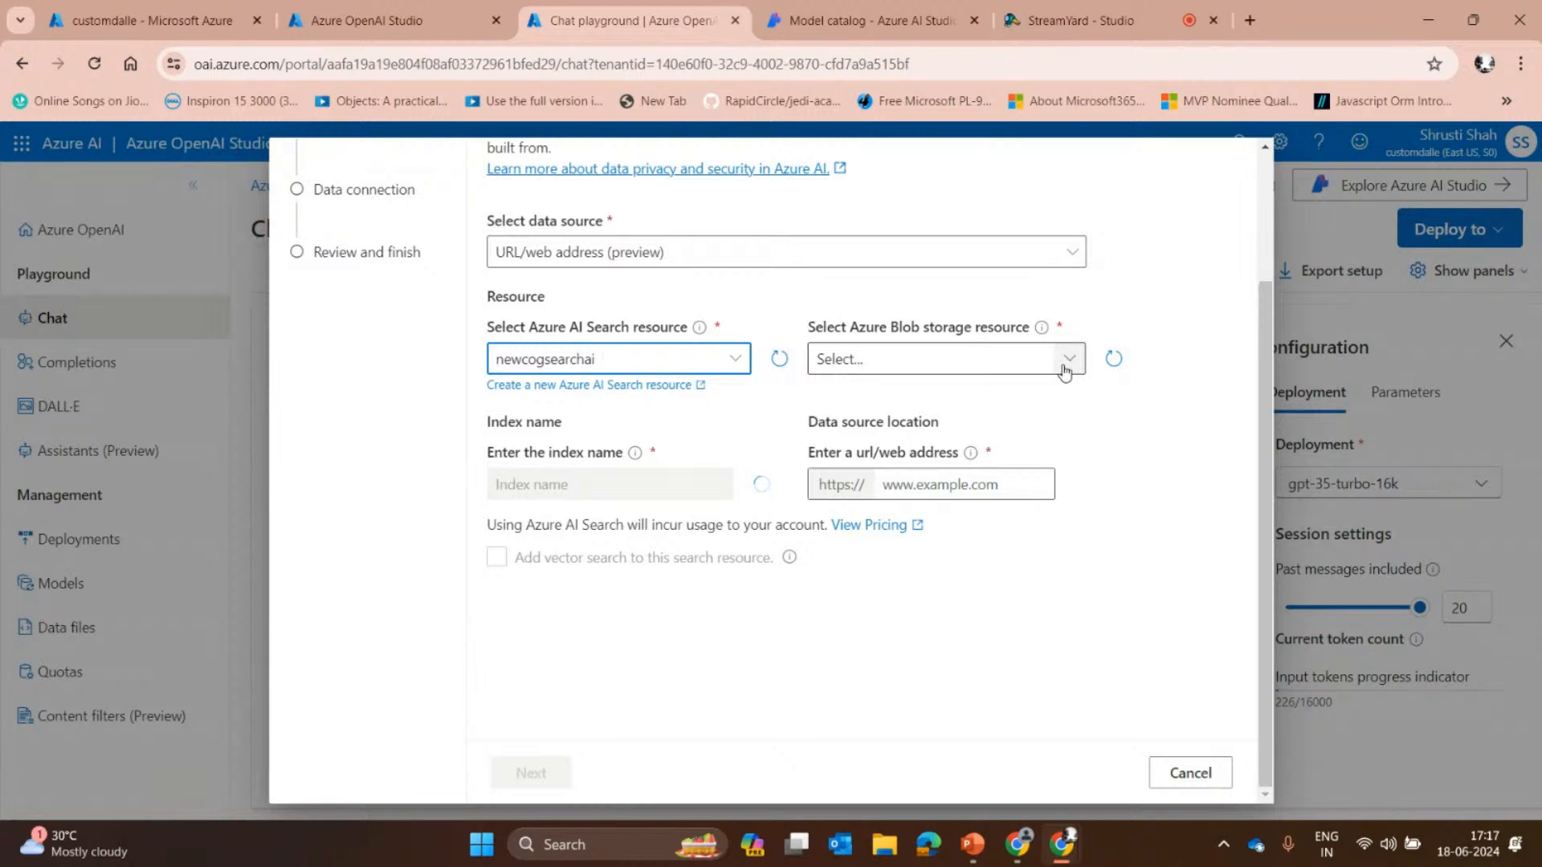
pyautogui.click(1063, 359)
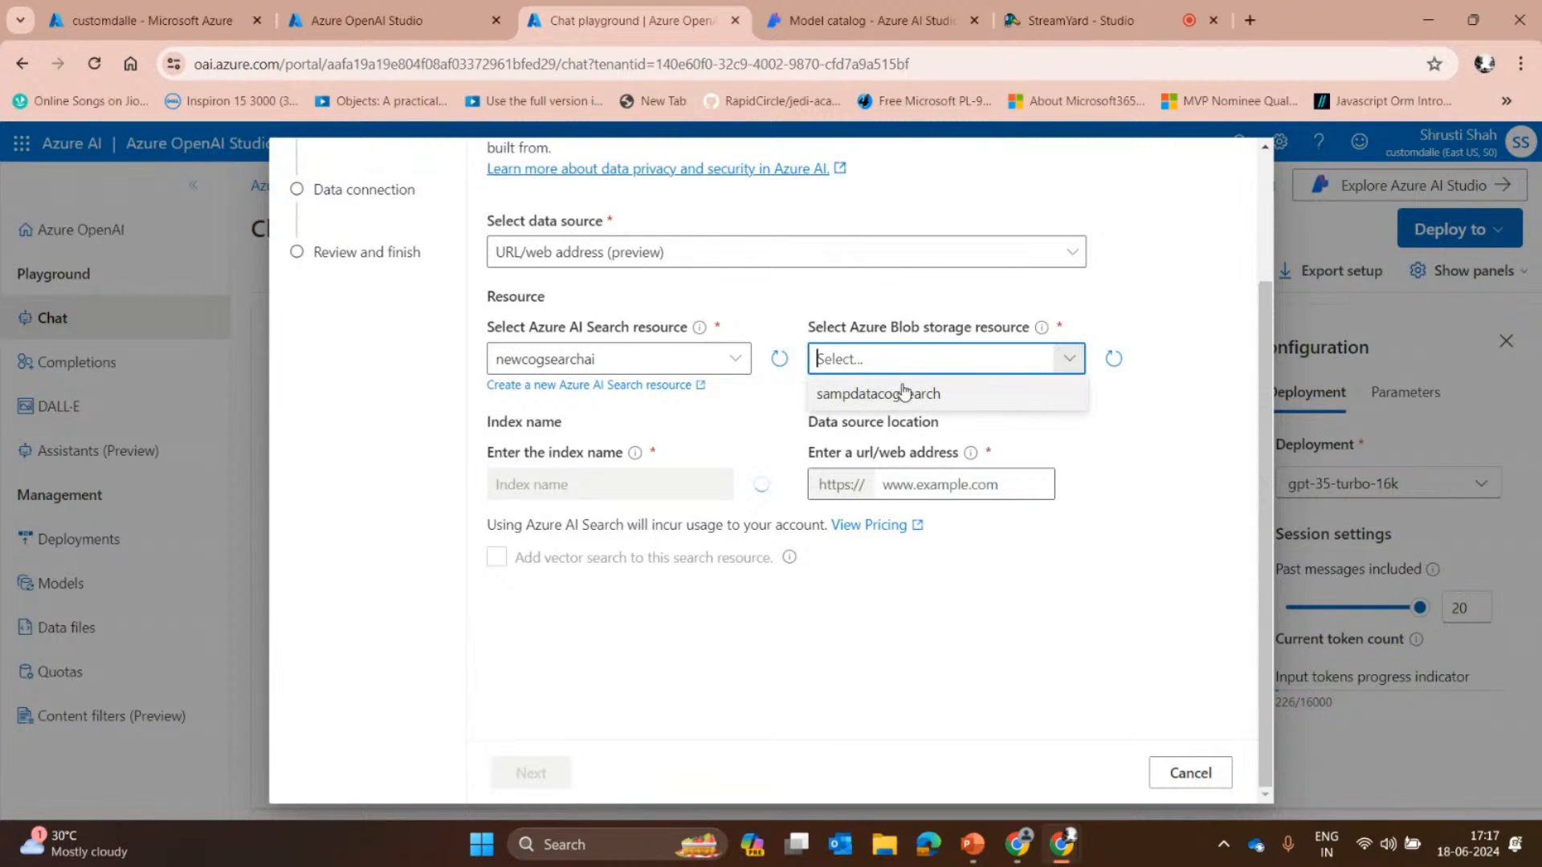
pyautogui.click(904, 391)
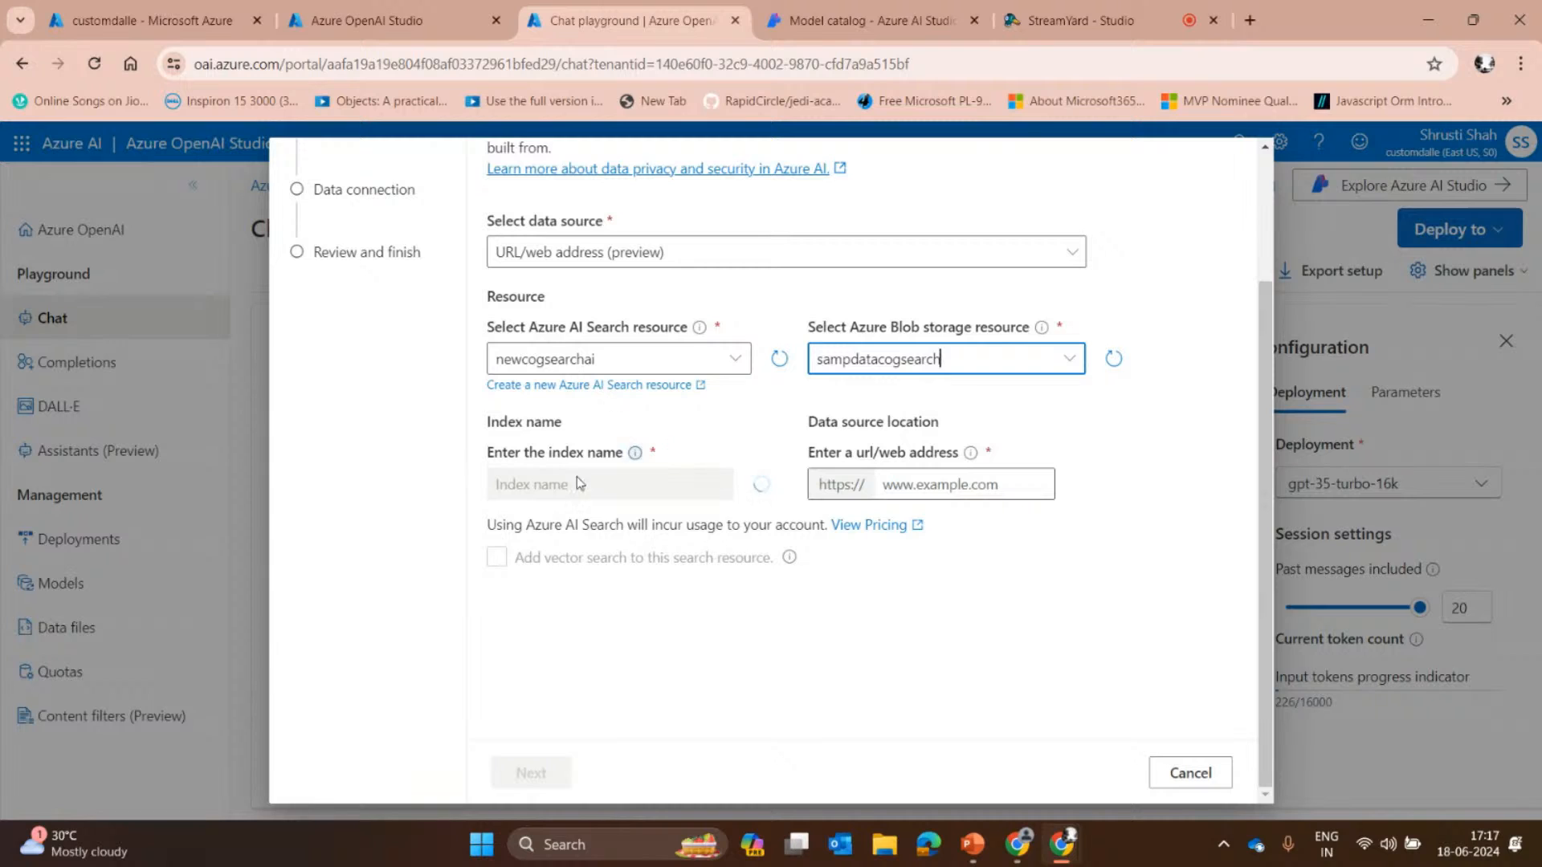
pyautogui.click(640, 475)
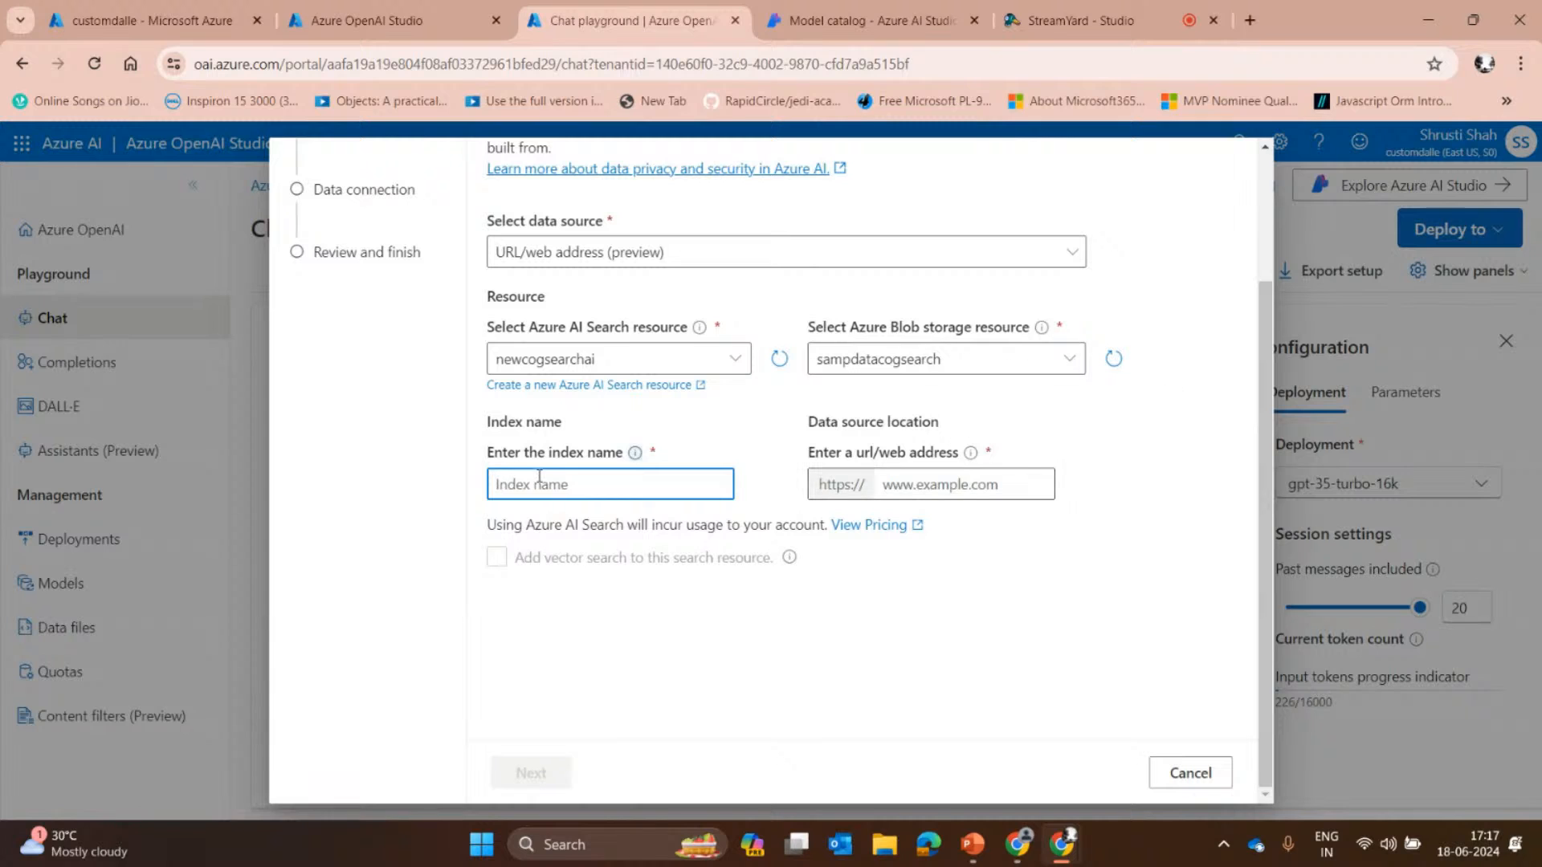
pyautogui.click(940, 486)
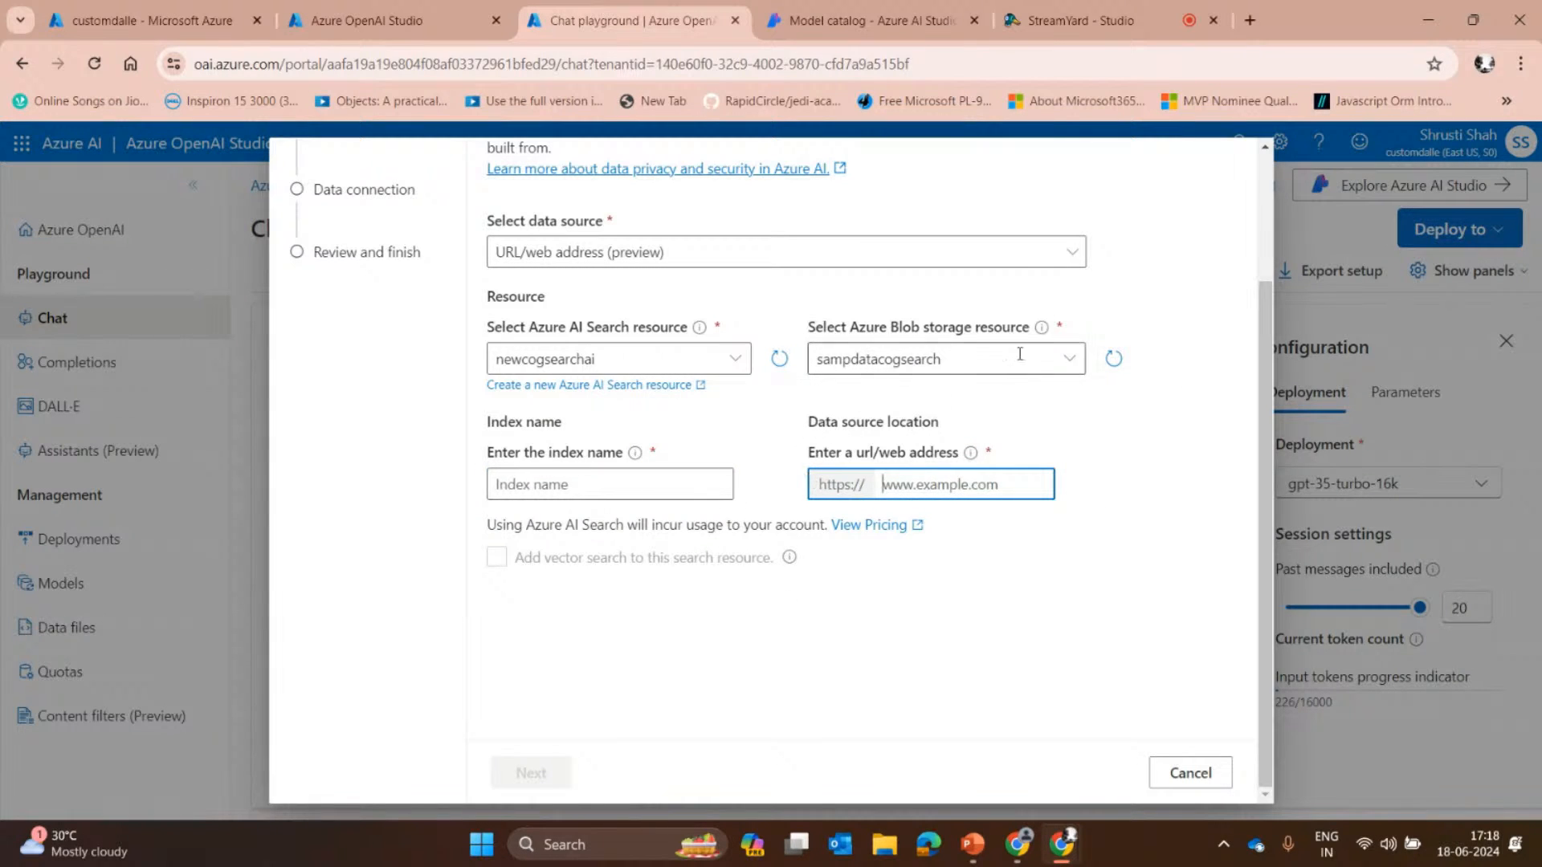
# Switch the data source to Upload files (preview), review the fields it requires, and close the Add data dialog without adding anything.
pyautogui.click(1008, 251)
pyautogui.click(590, 467)
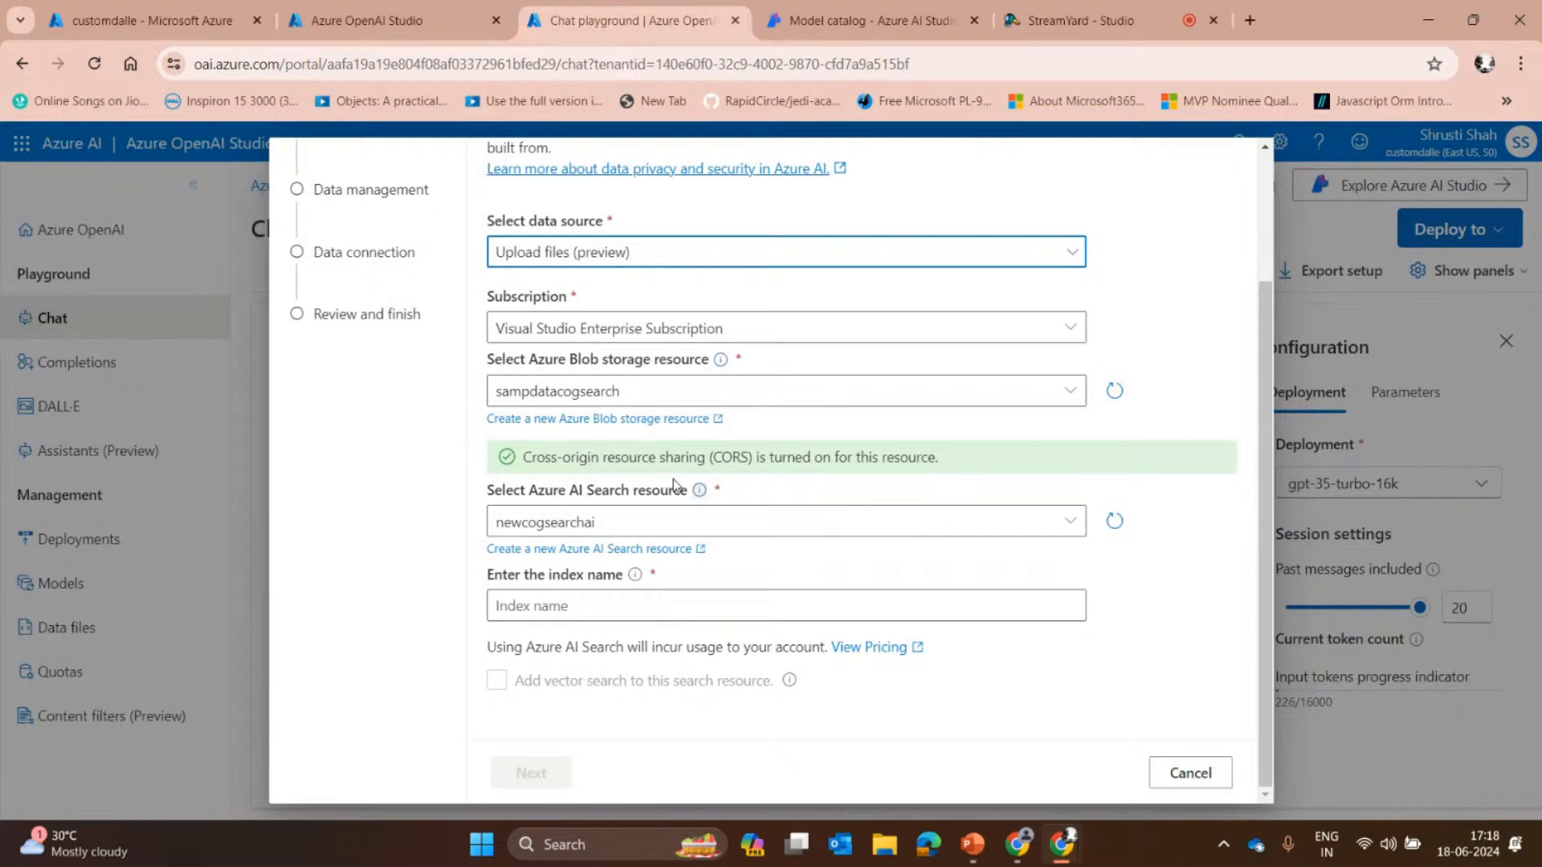
pyautogui.scroll(2, 584, 457)
pyautogui.scroll(-2, 584, 457)
pyautogui.scroll(2, 479, 332)
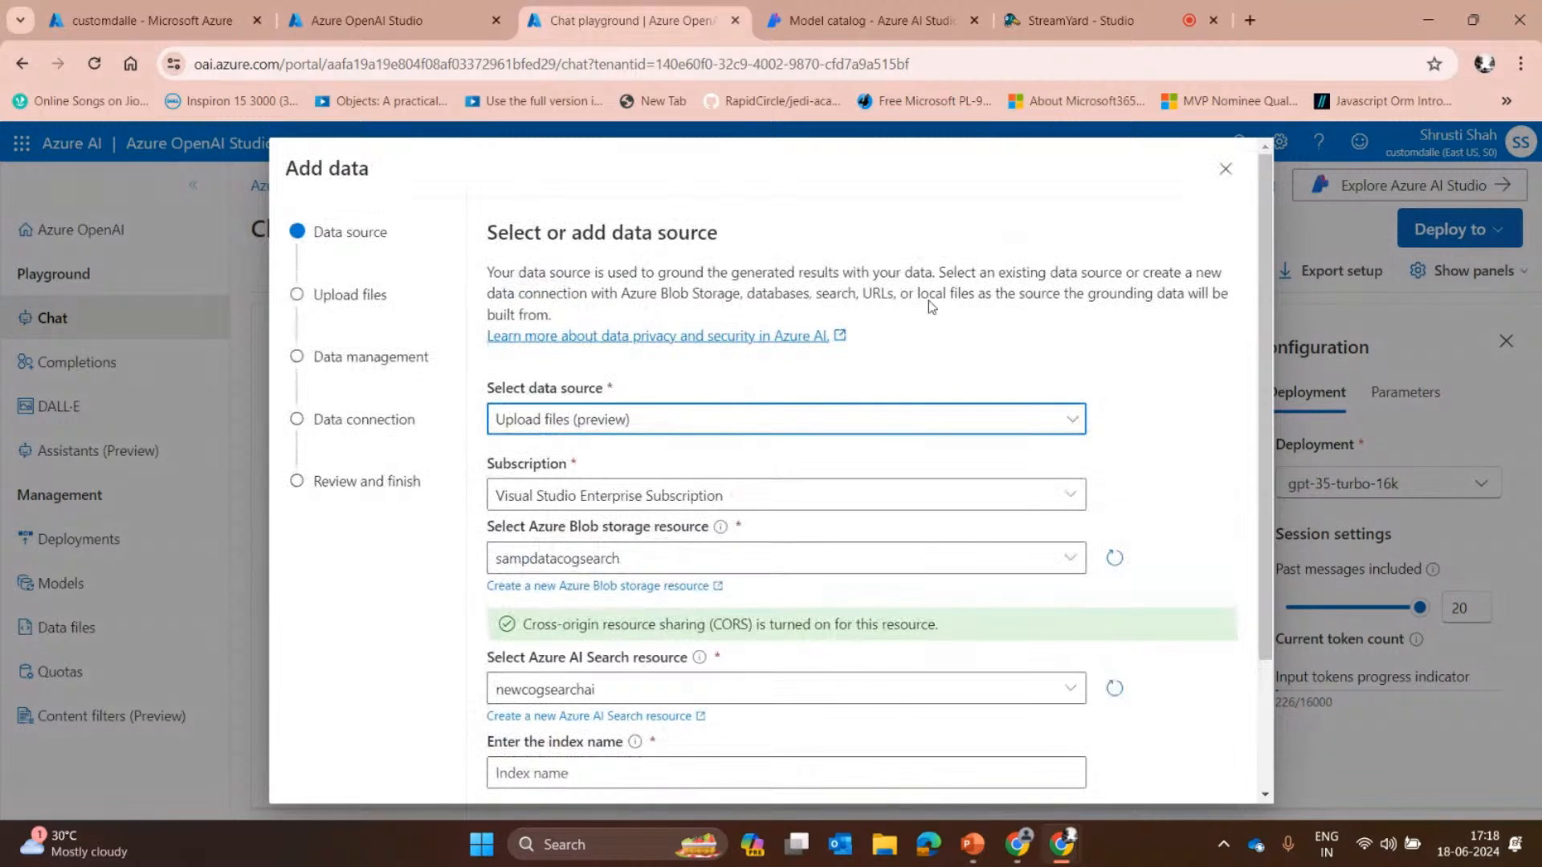
pyautogui.click(1225, 168)
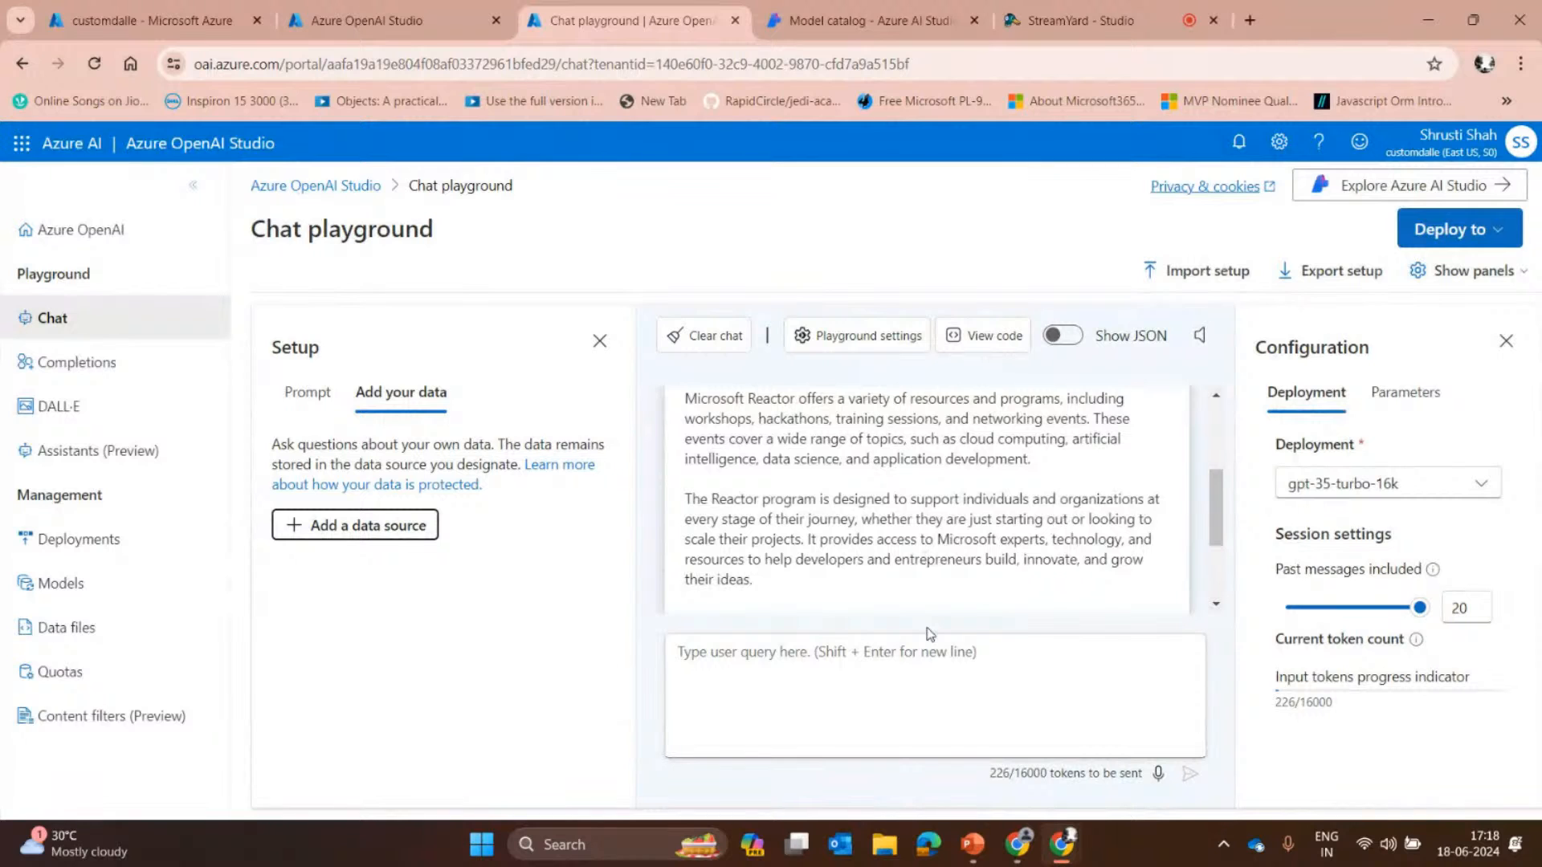
# Reopen the data source setup with Upload files (preview), examine its stages and resource fields, and close it without adding data.
pyautogui.click(333, 530)
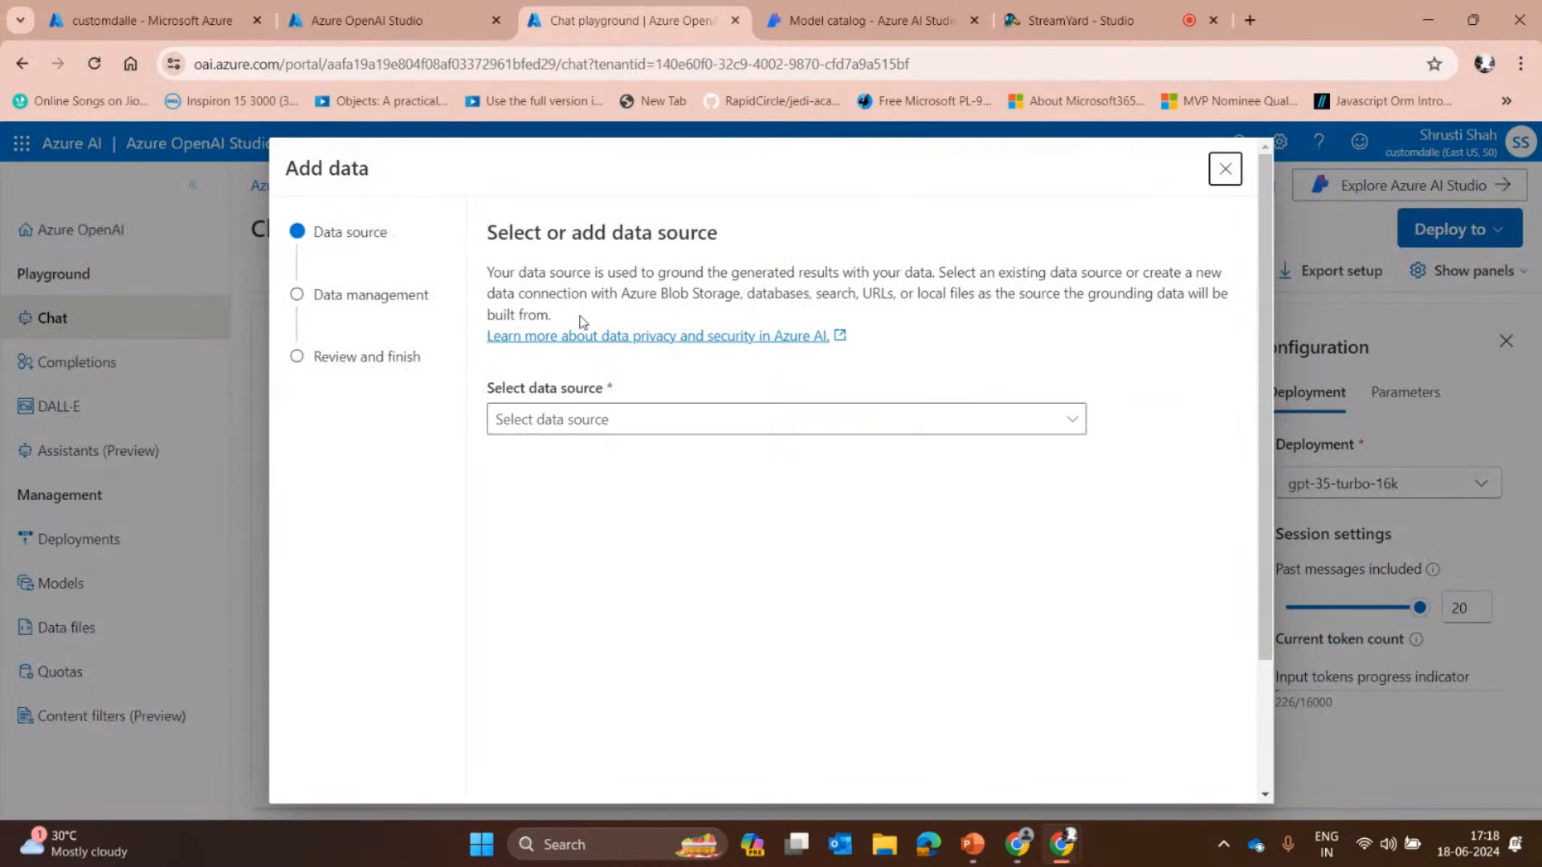
pyautogui.click(656, 421)
pyautogui.click(607, 630)
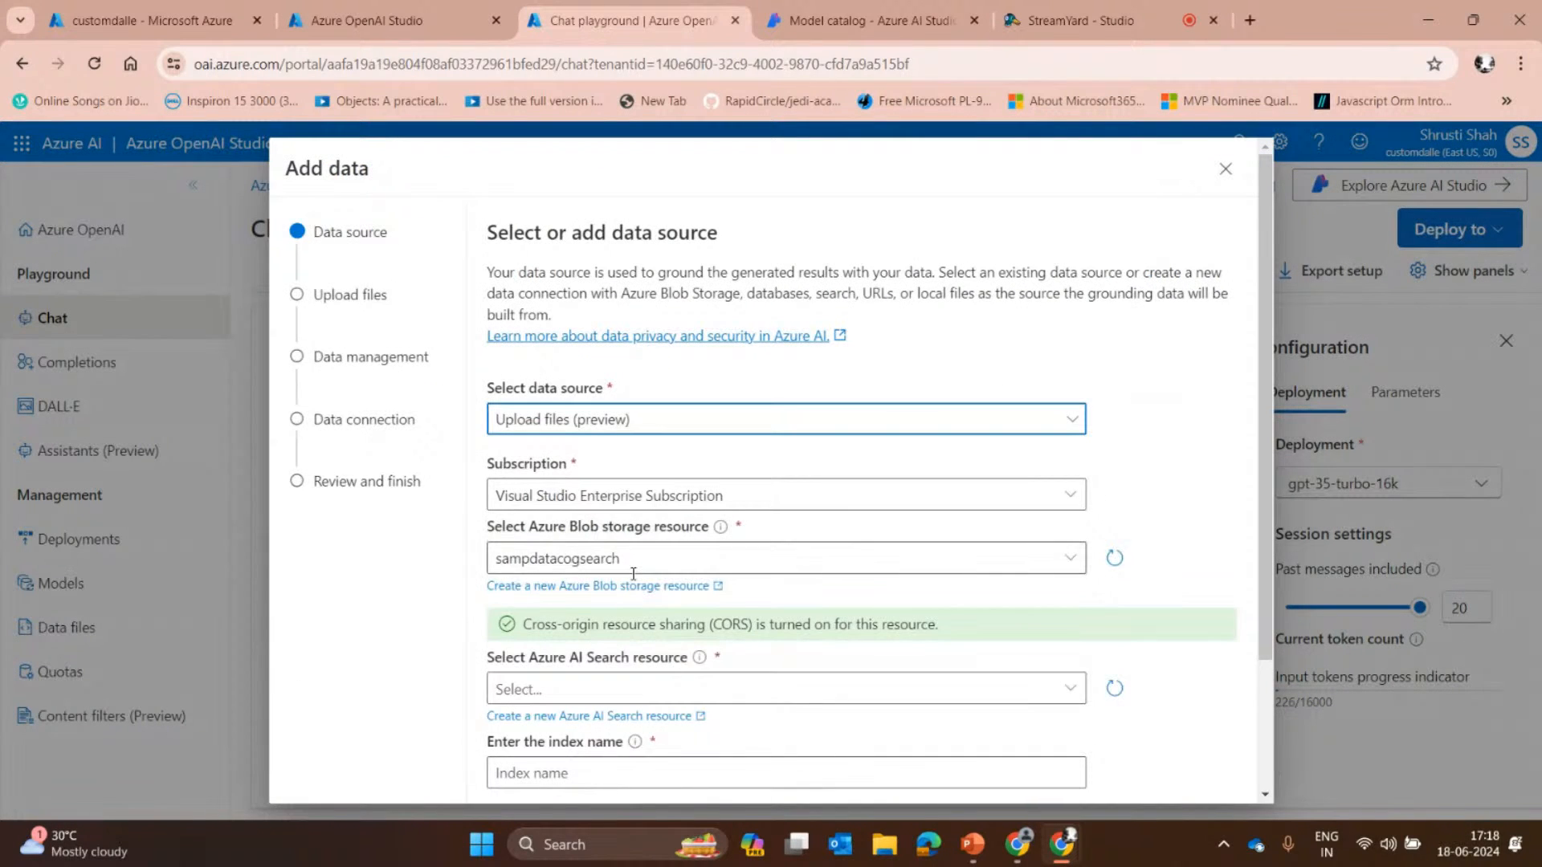
pyautogui.scroll(-2, 598, 594)
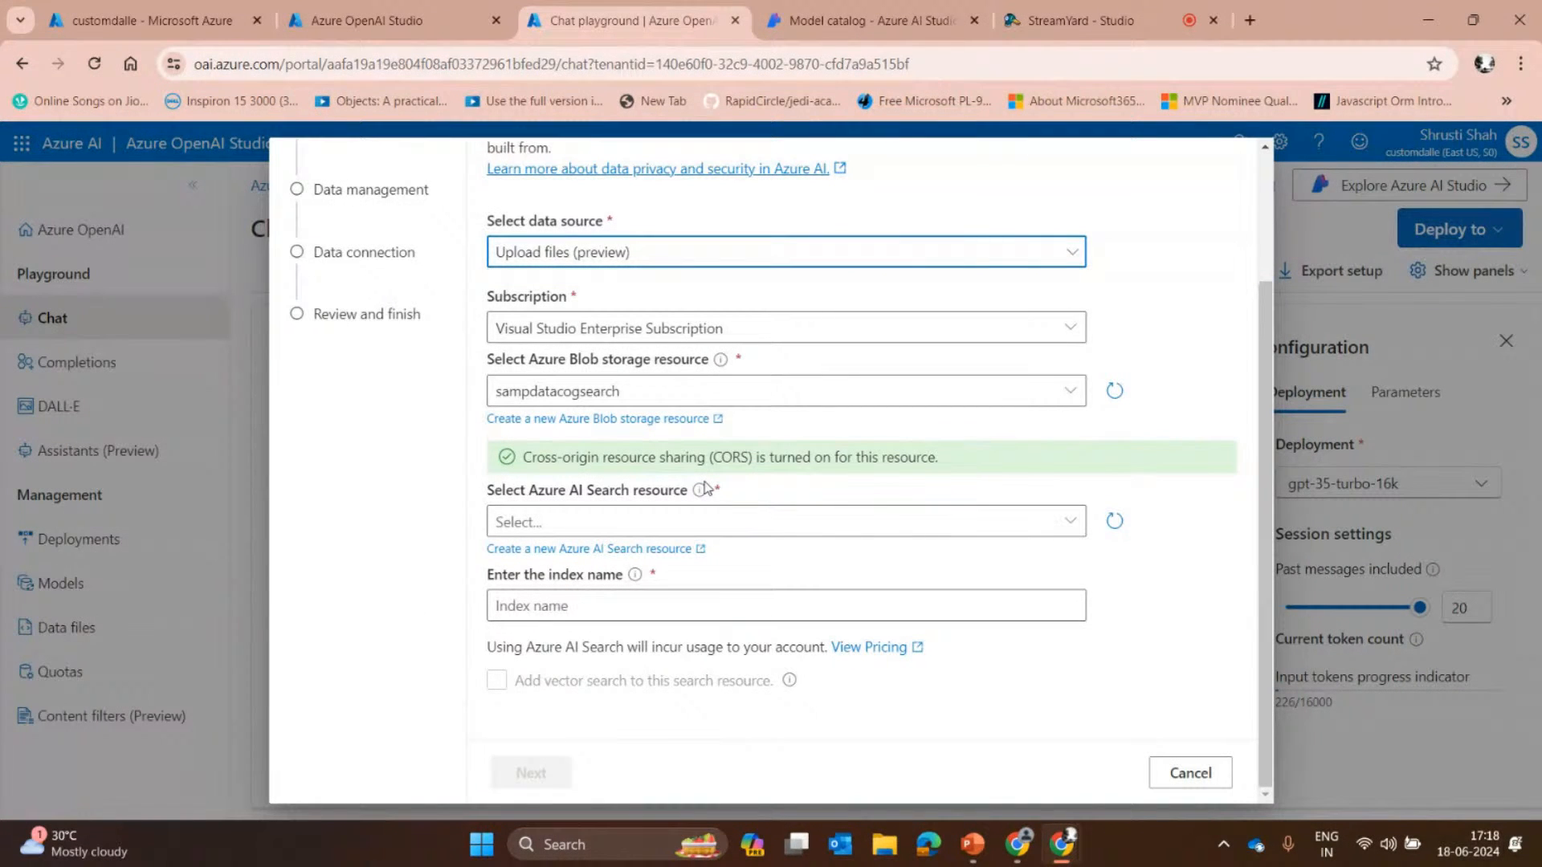
pyautogui.scroll(2, 304, 489)
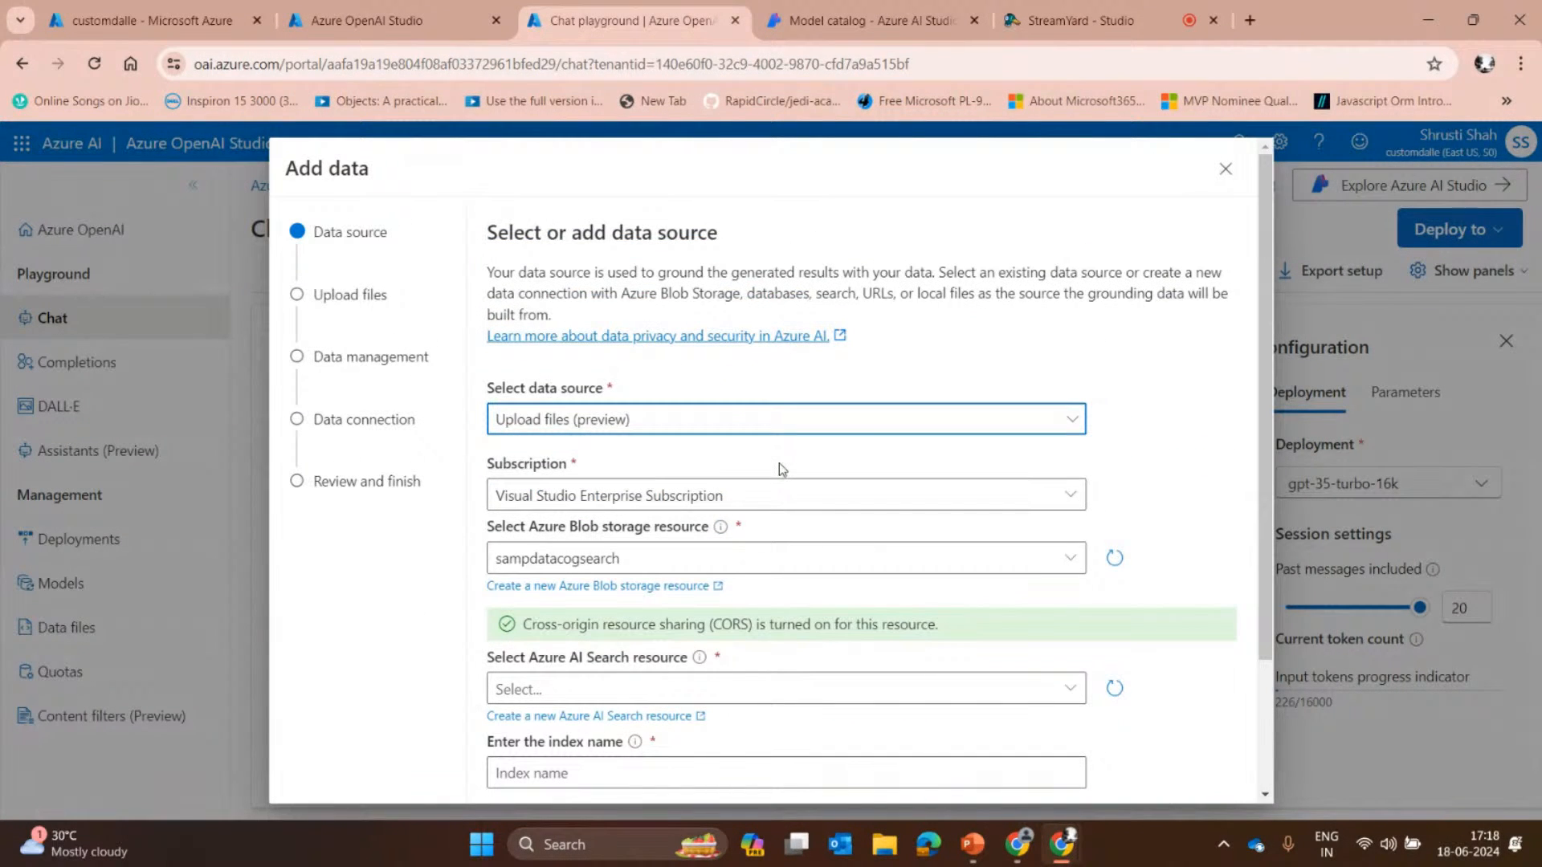
pyautogui.scroll(-2, 779, 465)
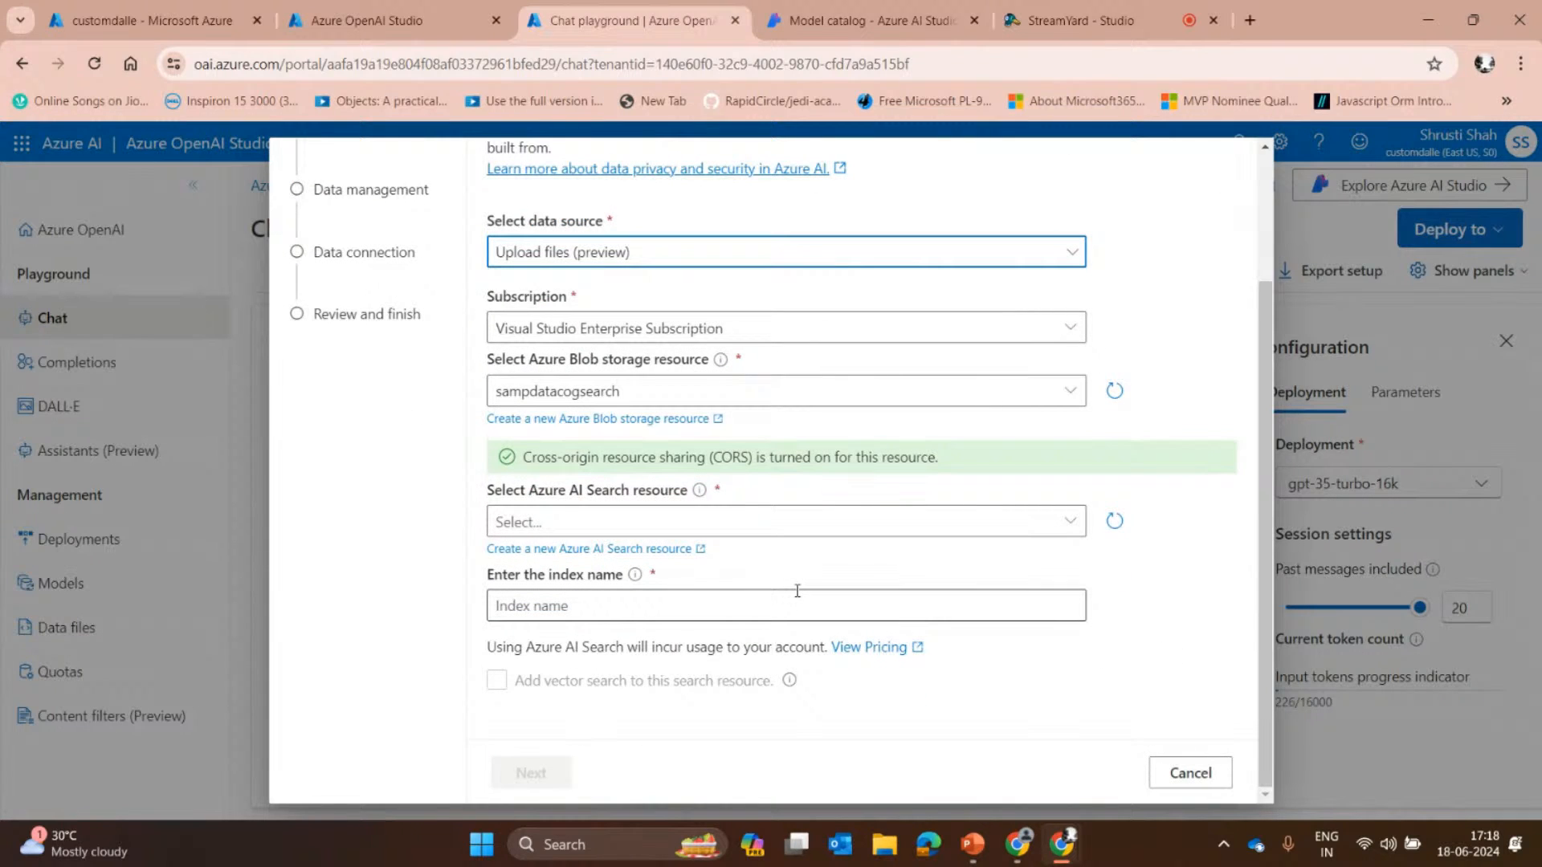
pyautogui.scroll(2, 797, 591)
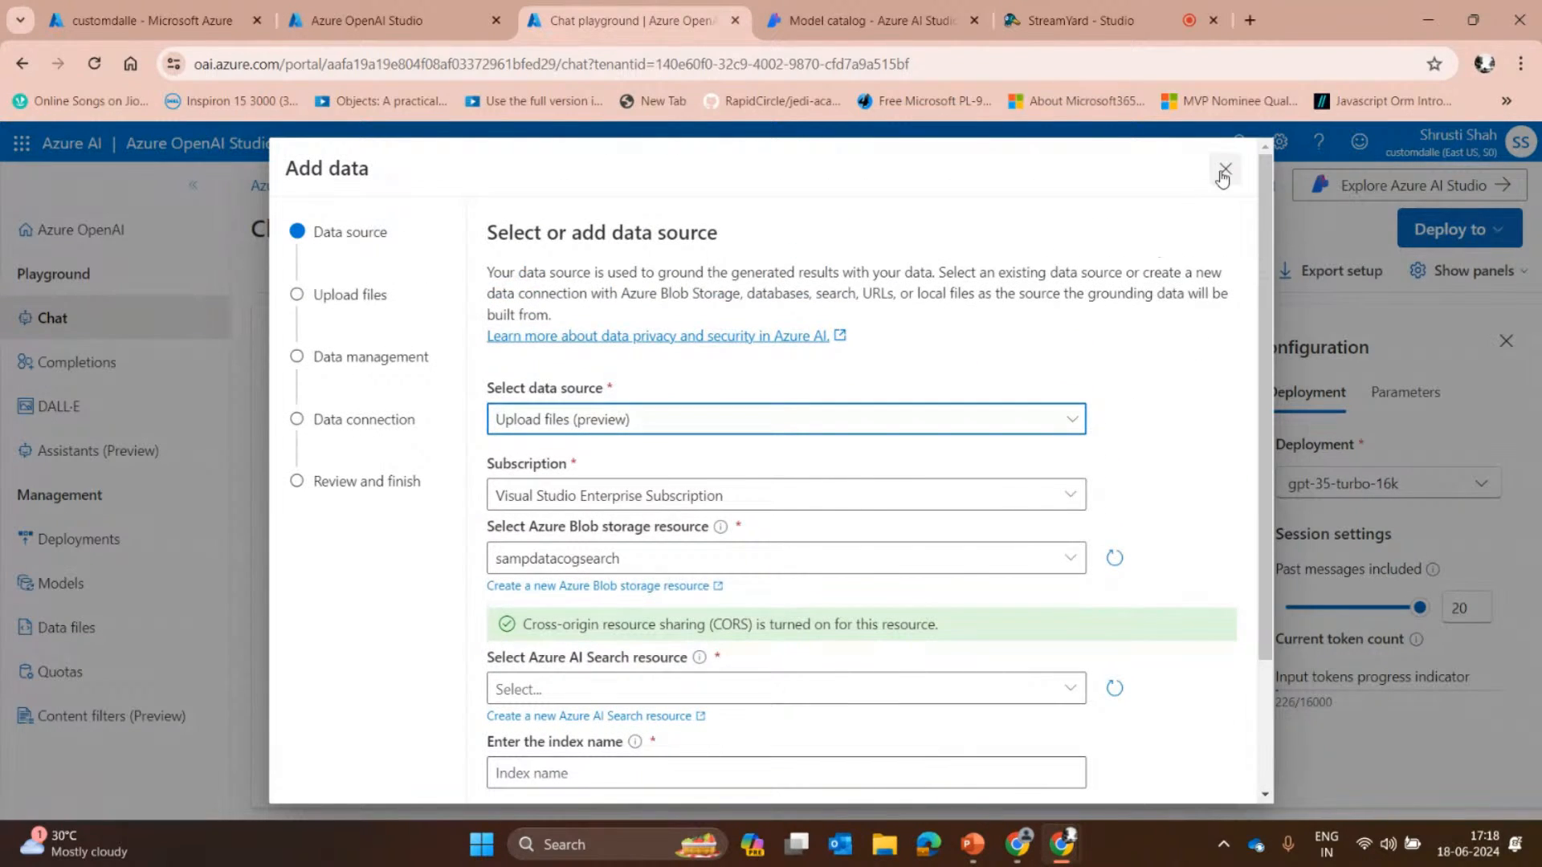
pyautogui.click(1221, 167)
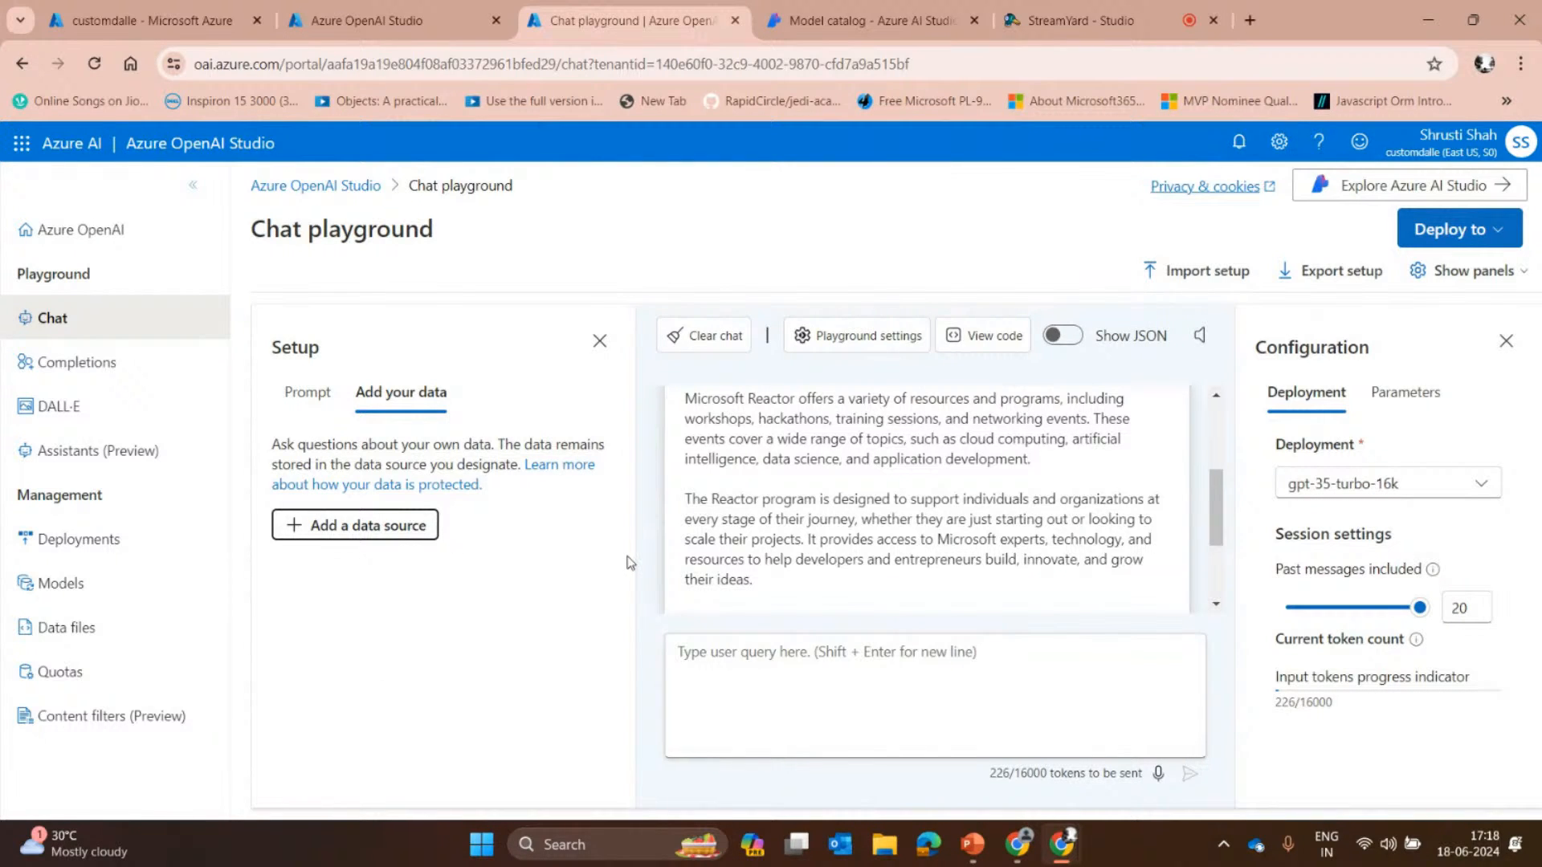
# Open Data files, view the local and Azure blob or shared web upload options for a new dataset, and close the dialog.
pyautogui.click(81, 632)
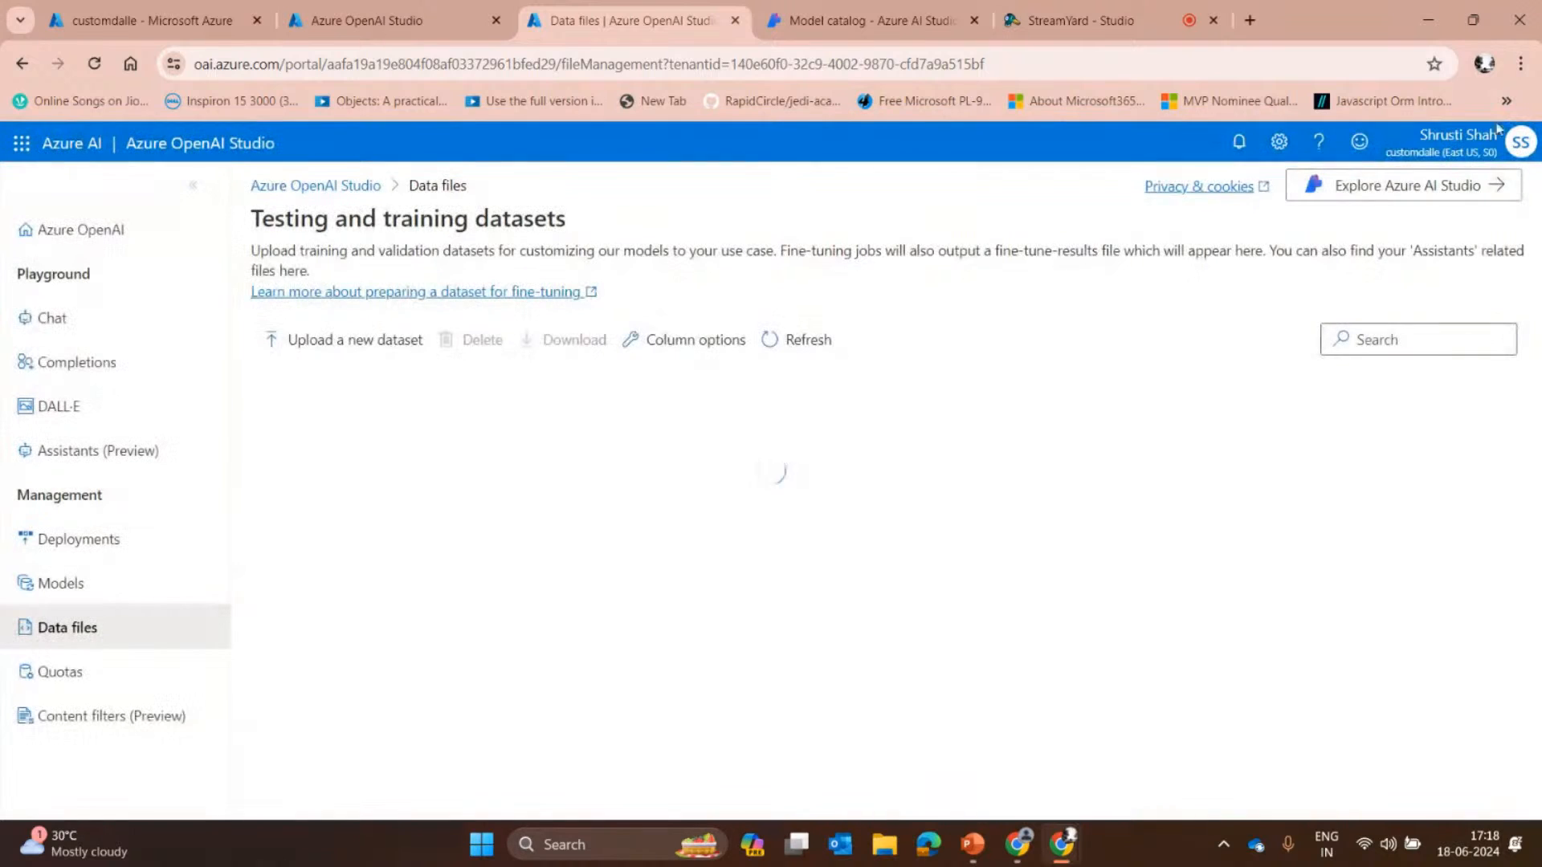
pyautogui.click(329, 339)
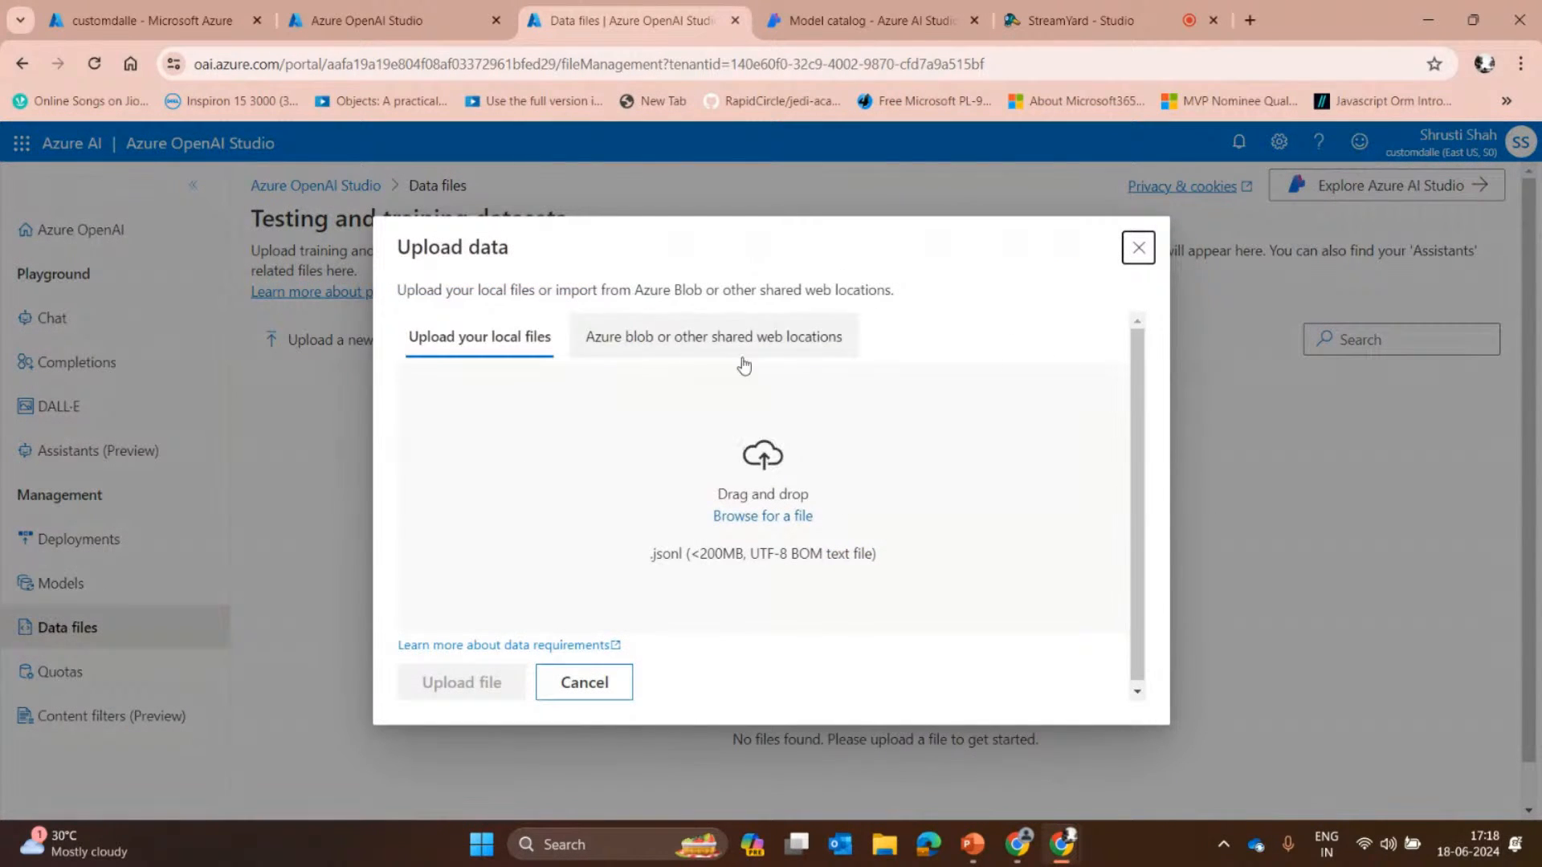
pyautogui.click(657, 355)
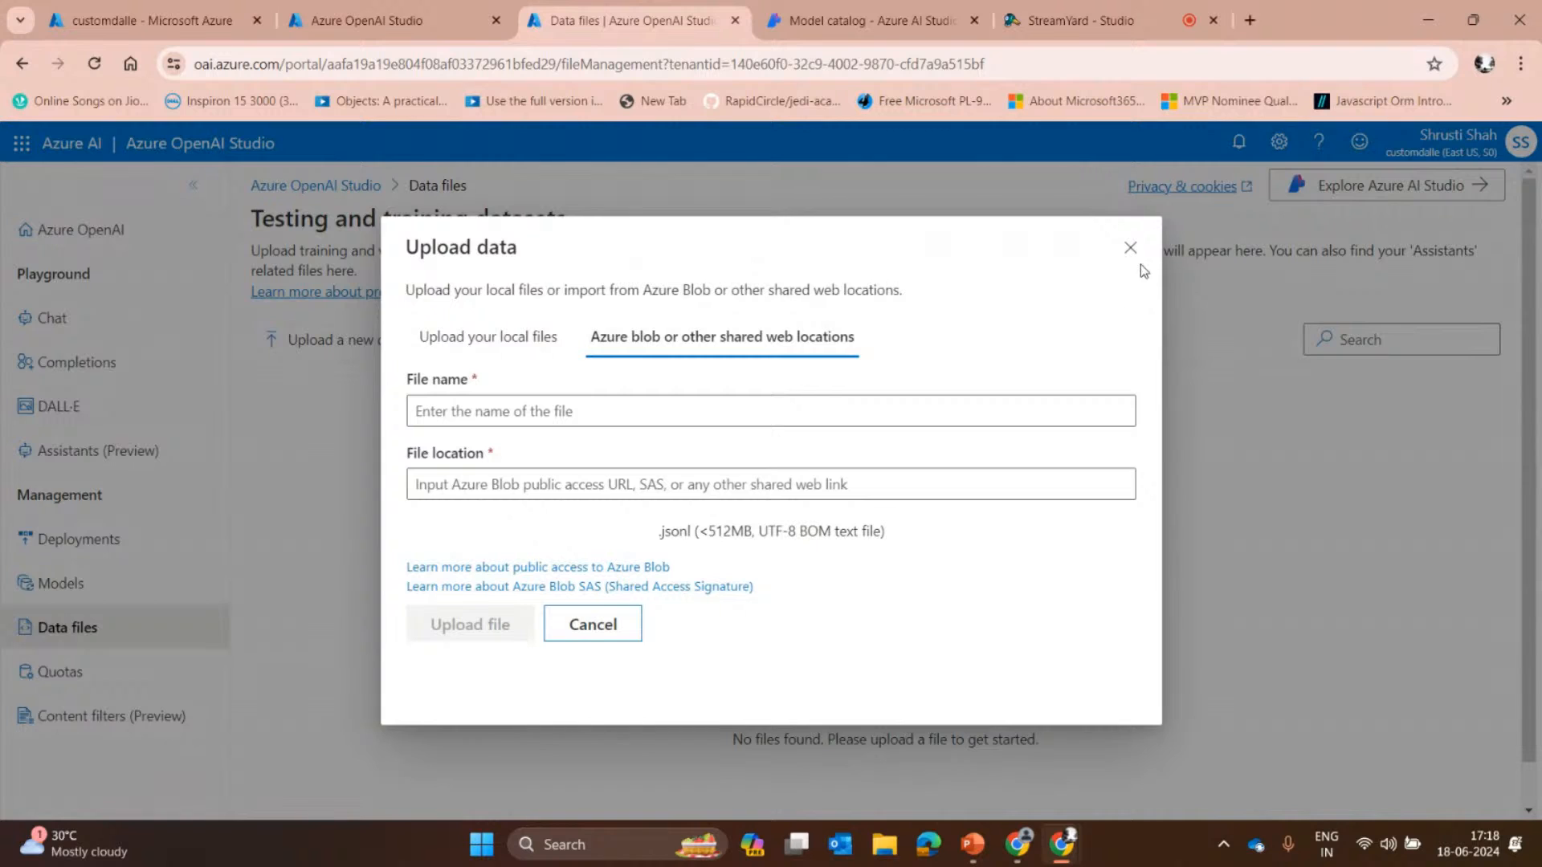
pyautogui.click(1139, 248)
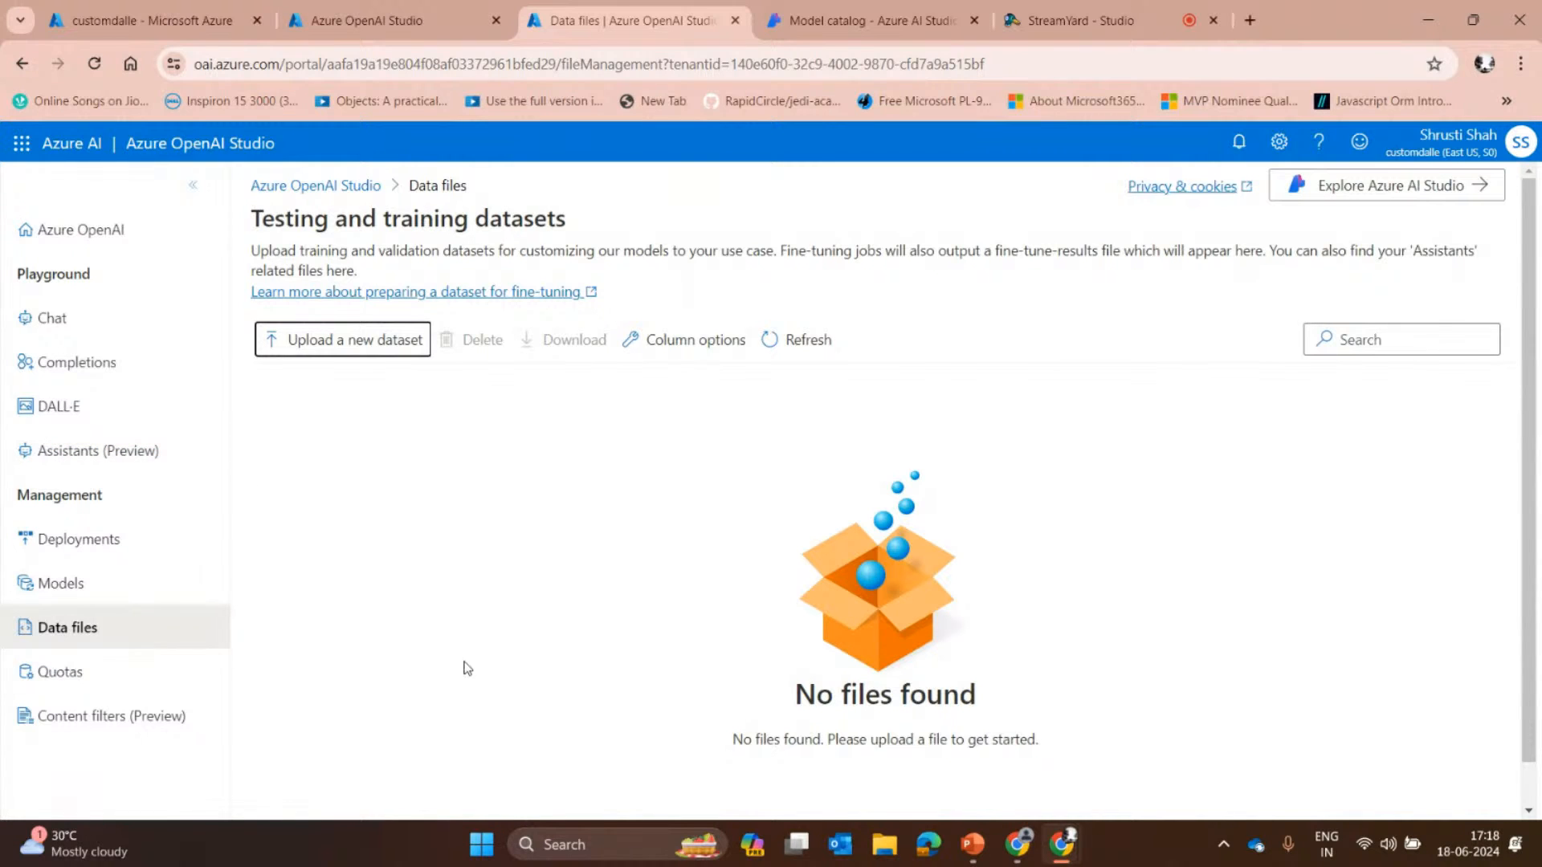
# Look through the list of base models on the Models page.
pyautogui.click(81, 584)
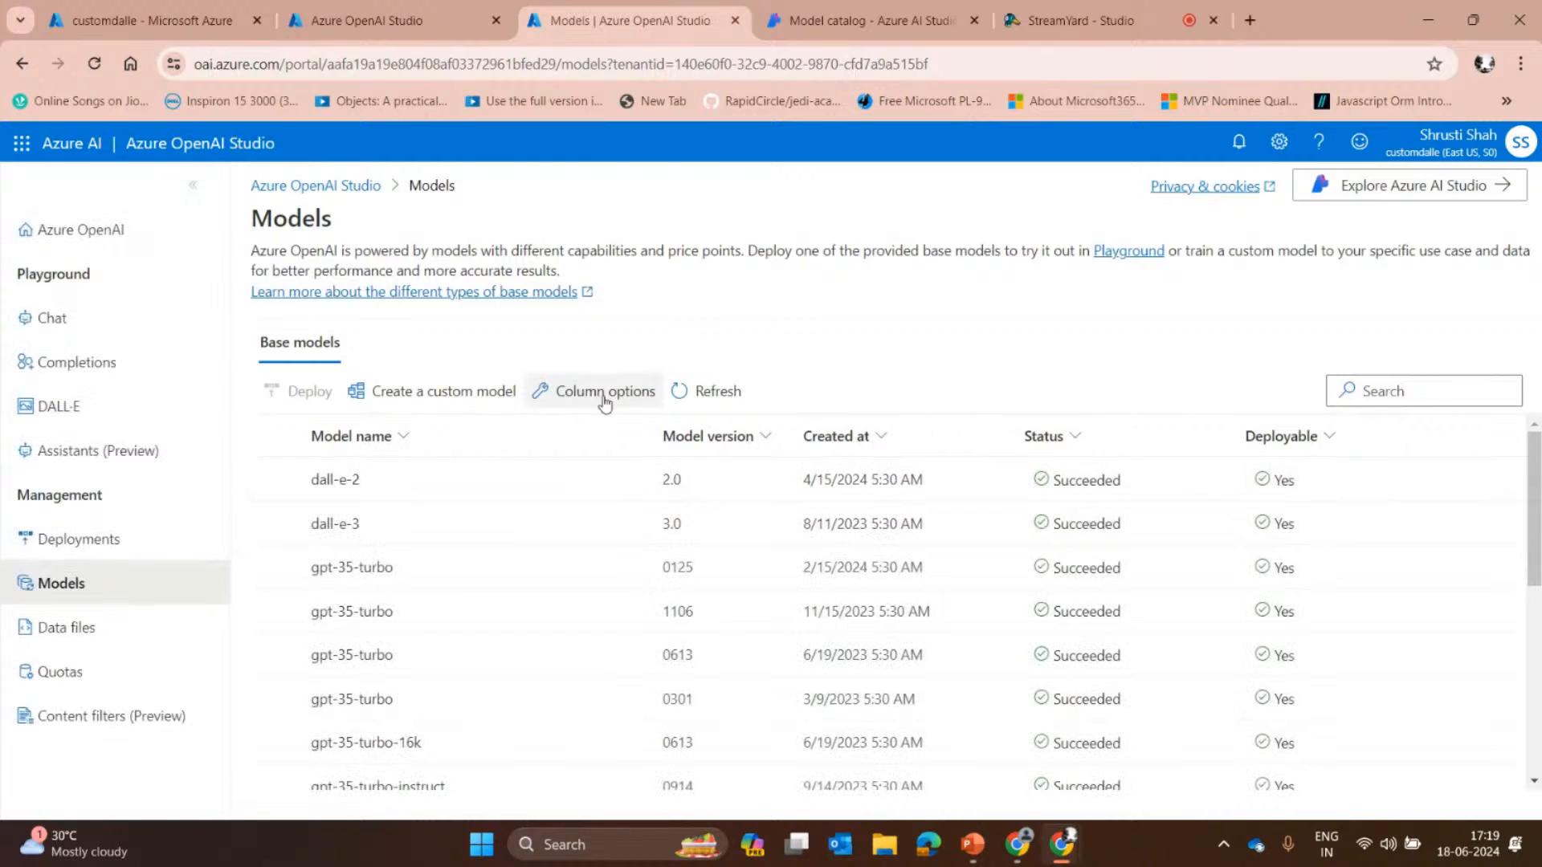
pyautogui.scroll(-5, 562, 504)
pyautogui.scroll(5, 630, 647)
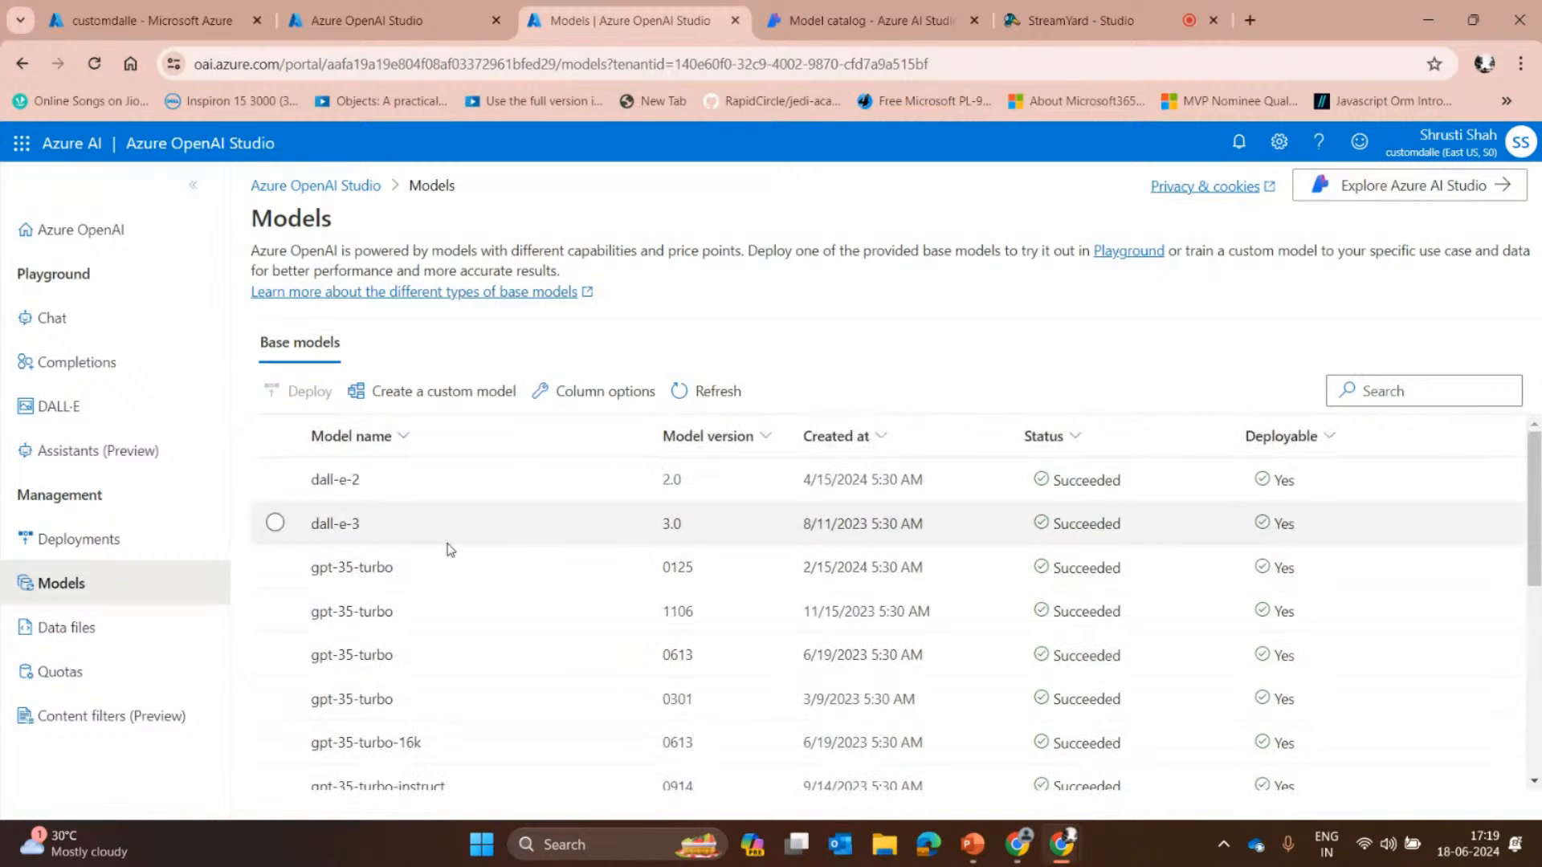
# Open the new deployment form on the Deployments page, view the base models it offers, and close it without creating a deployment.
pyautogui.click(121, 539)
pyautogui.click(385, 320)
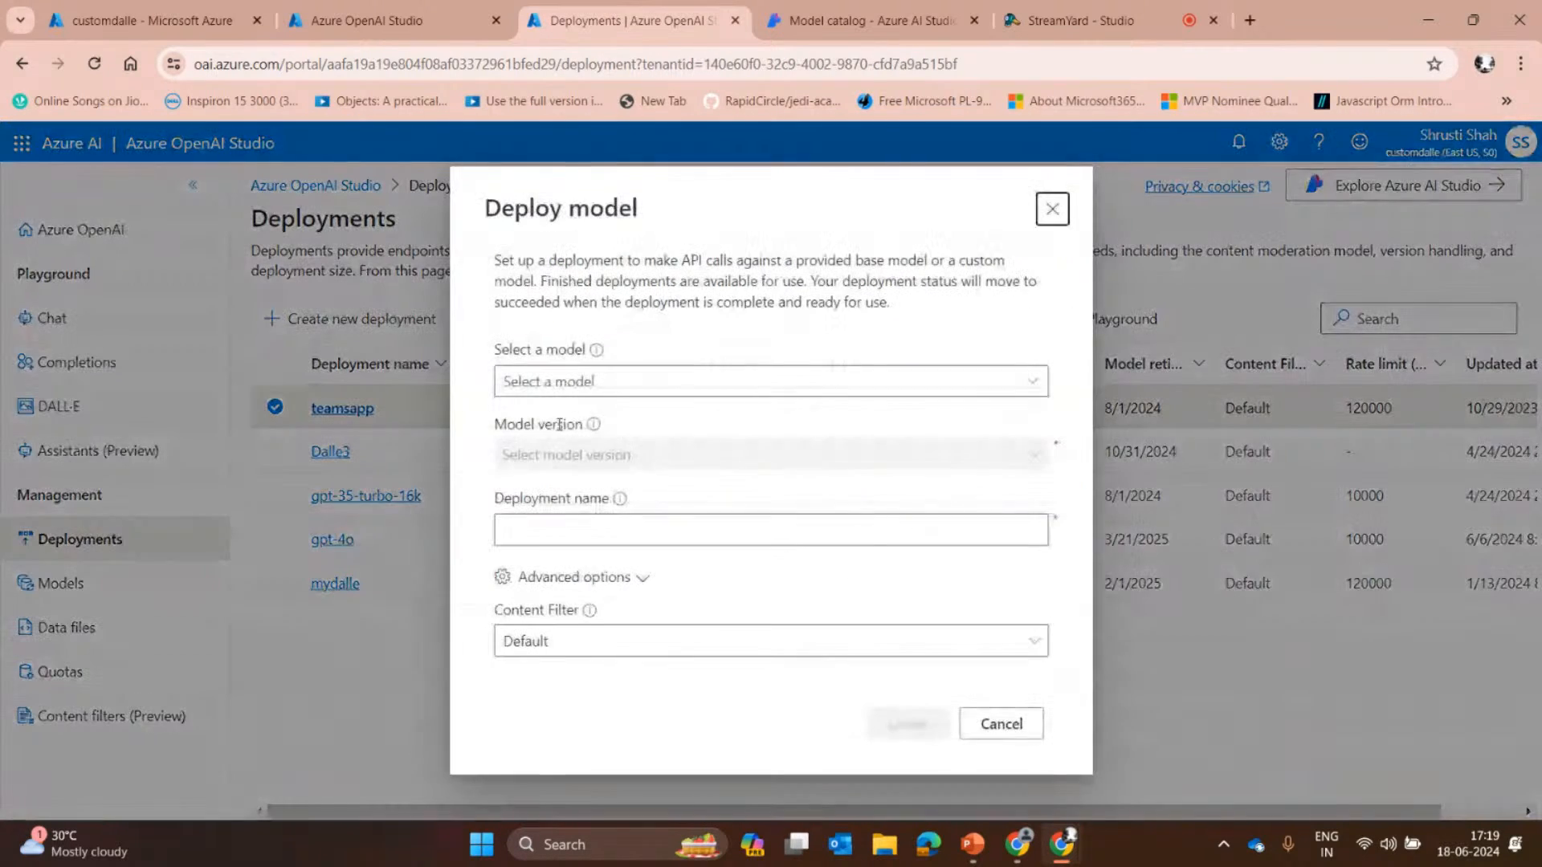
pyautogui.click(633, 372)
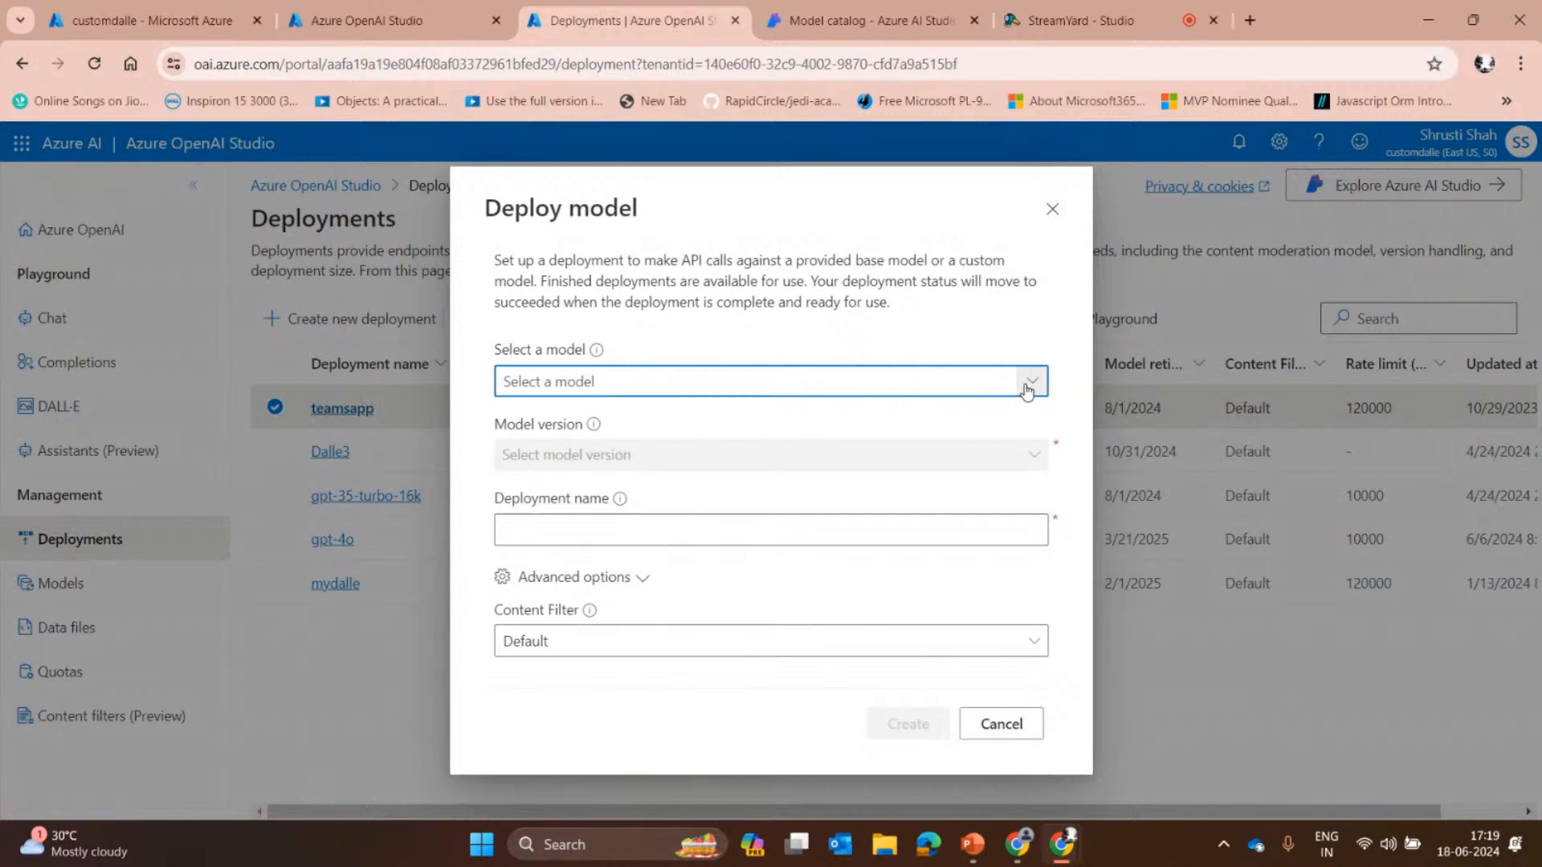
pyautogui.click(1031, 380)
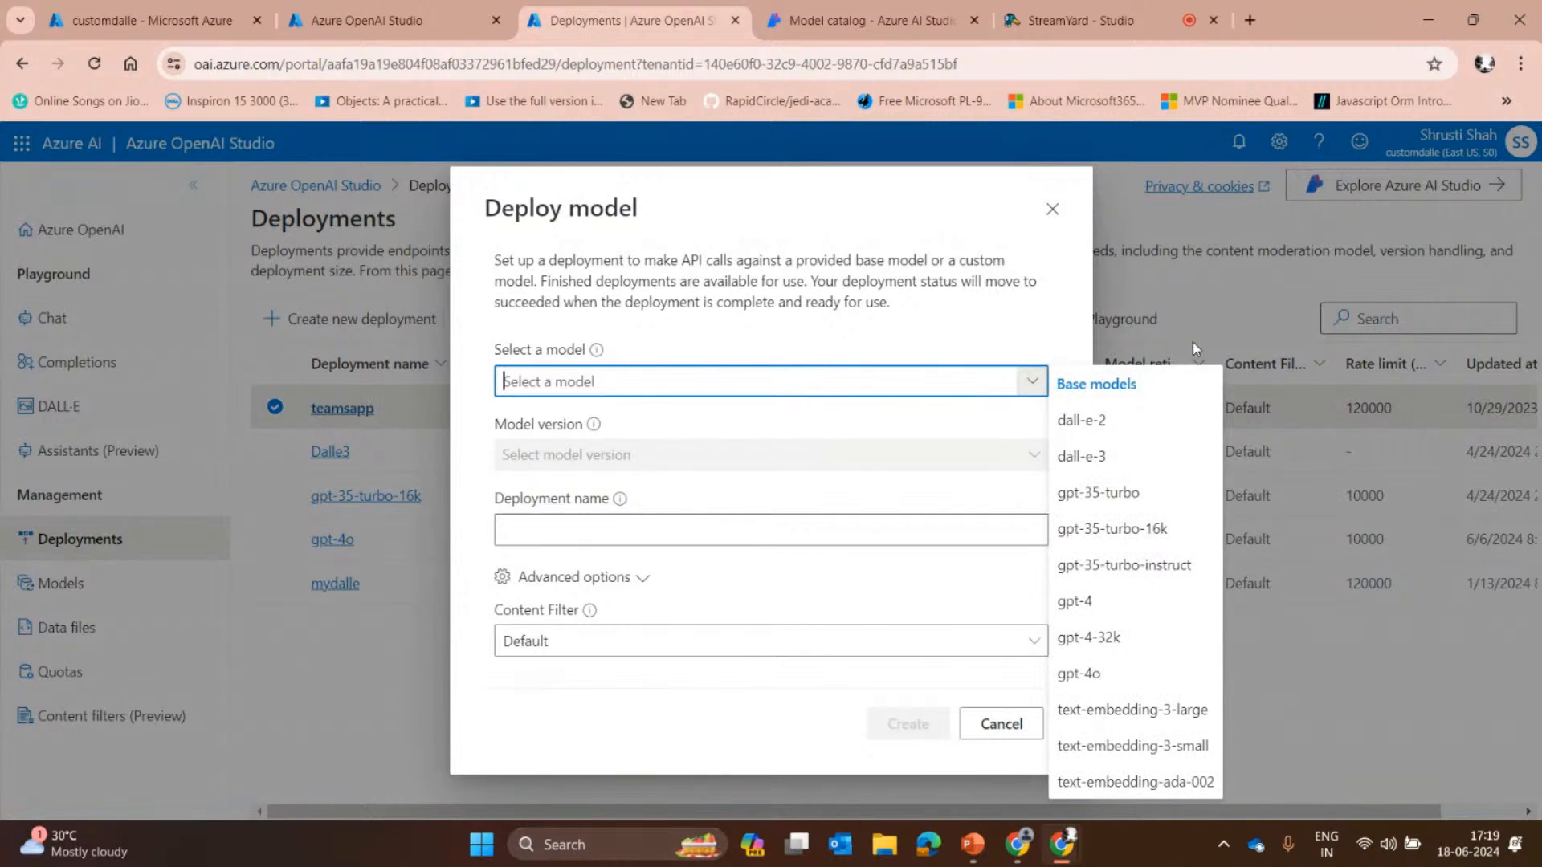
pyautogui.click(368, 667)
# Return to the Models page, look through the base models, and briefly select dall-e-2 to see when deployment is available.
pyautogui.click(49, 584)
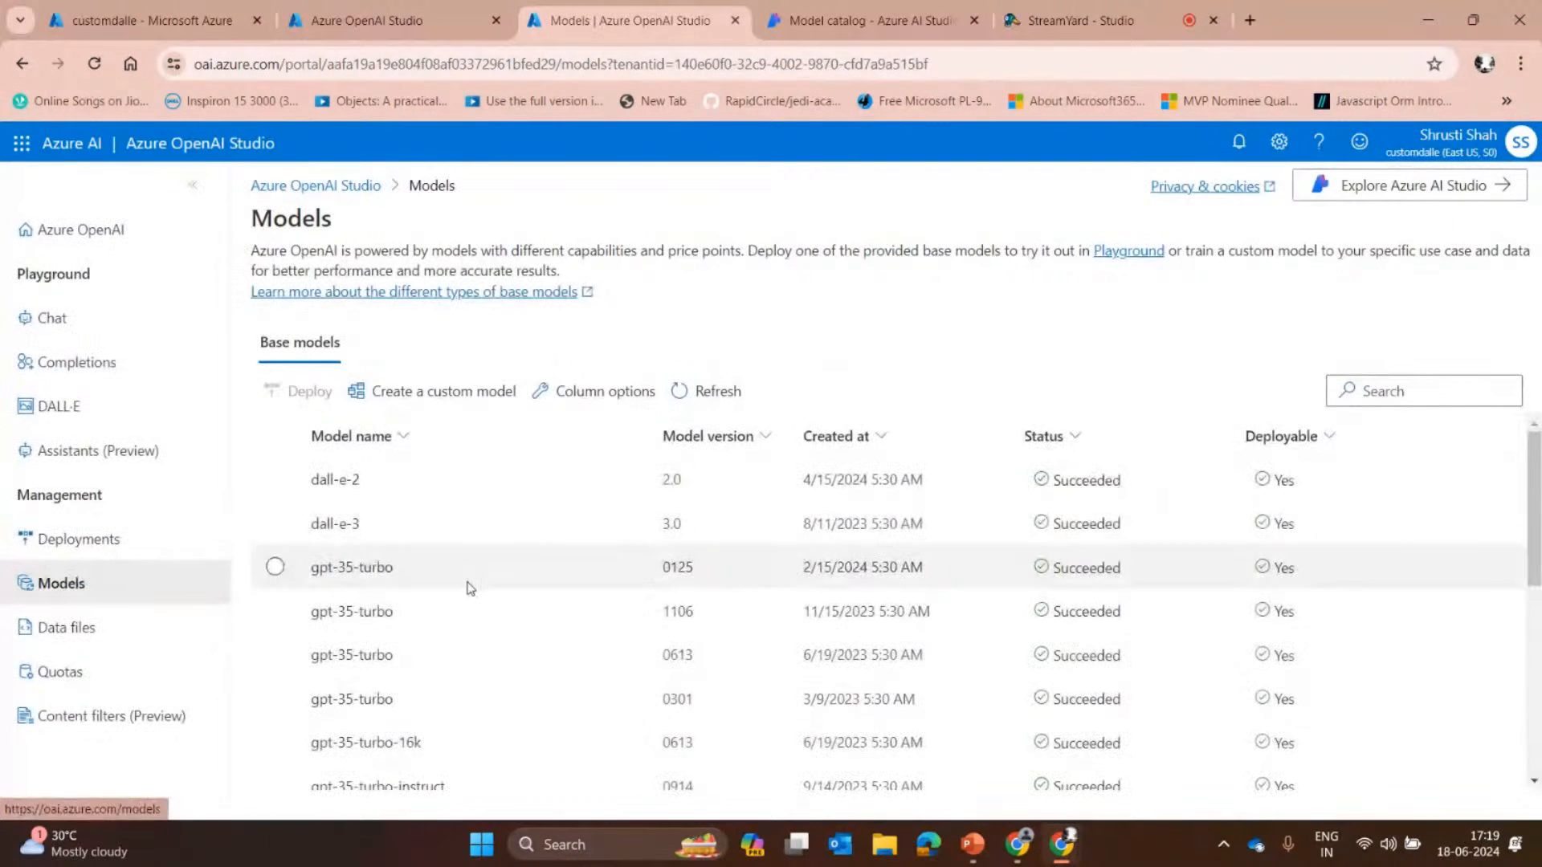
pyautogui.scroll(-5, 471, 640)
pyautogui.scroll(5, 529, 711)
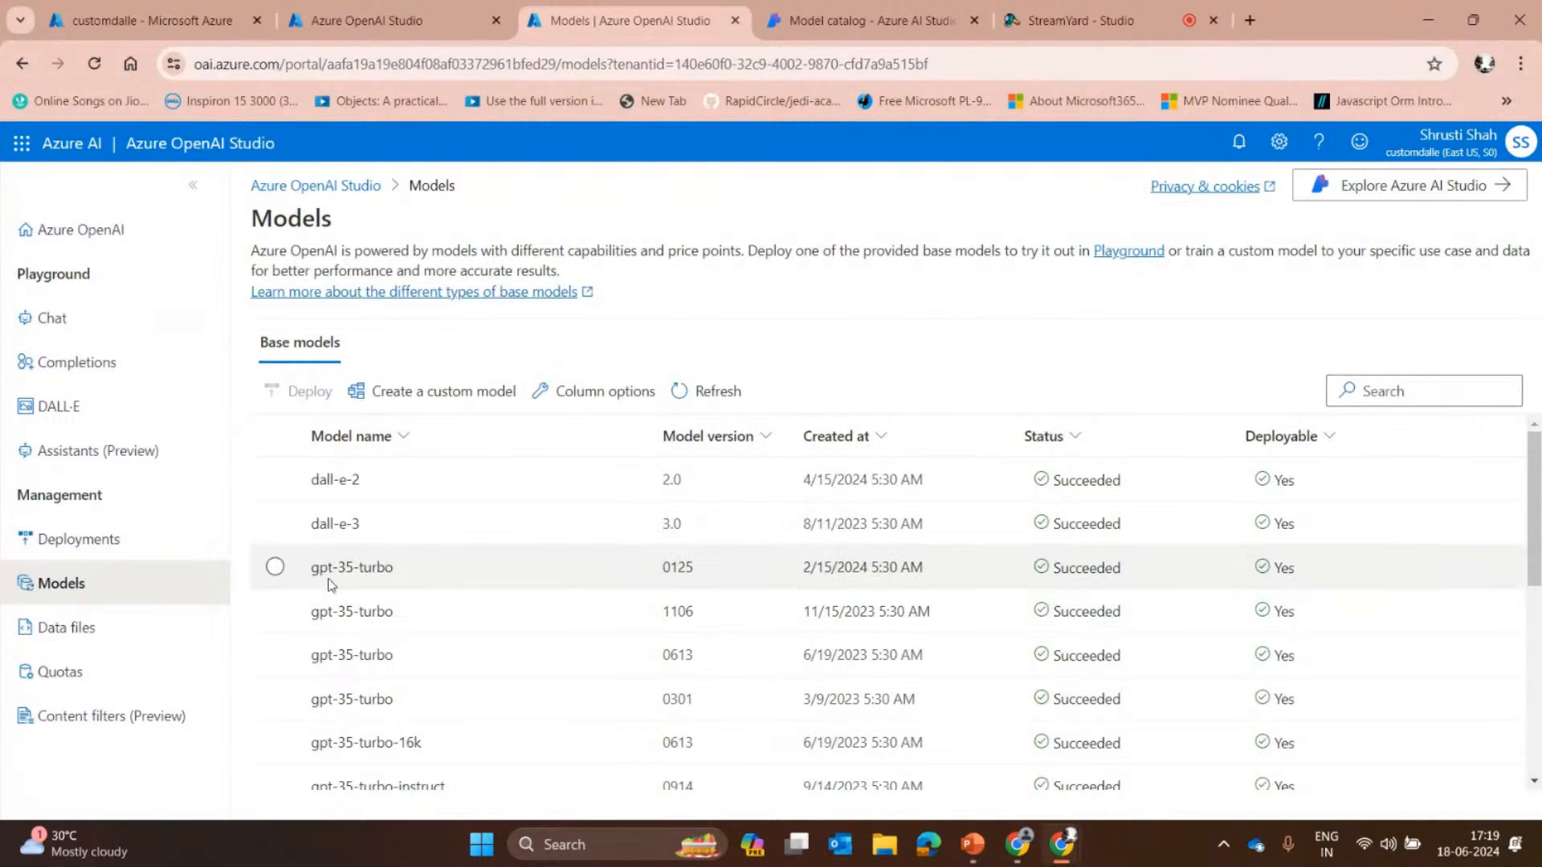
pyautogui.click(299, 464)
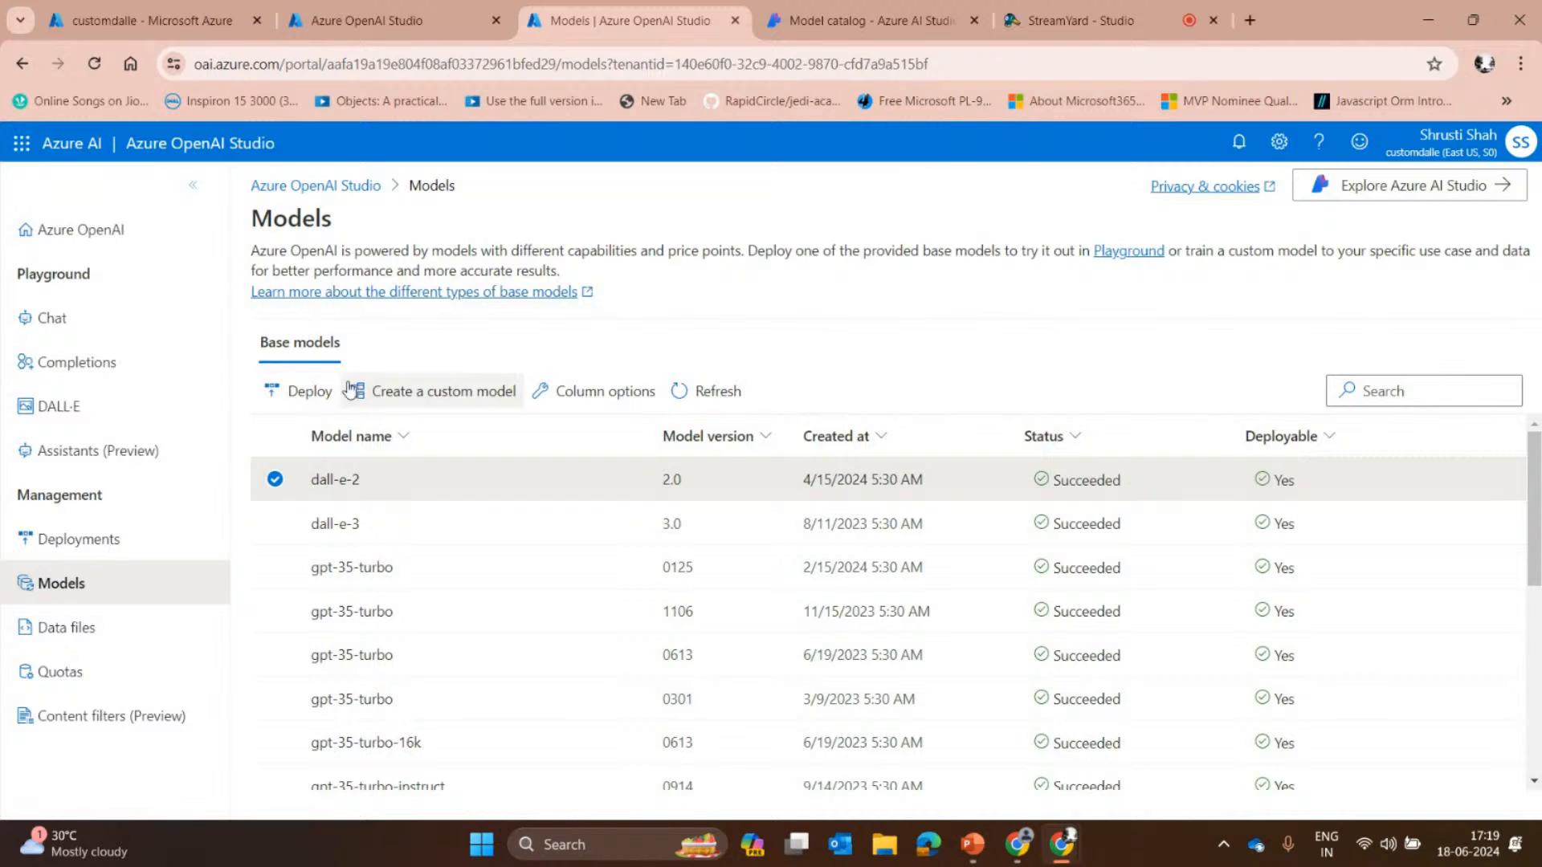
pyautogui.click(299, 470)
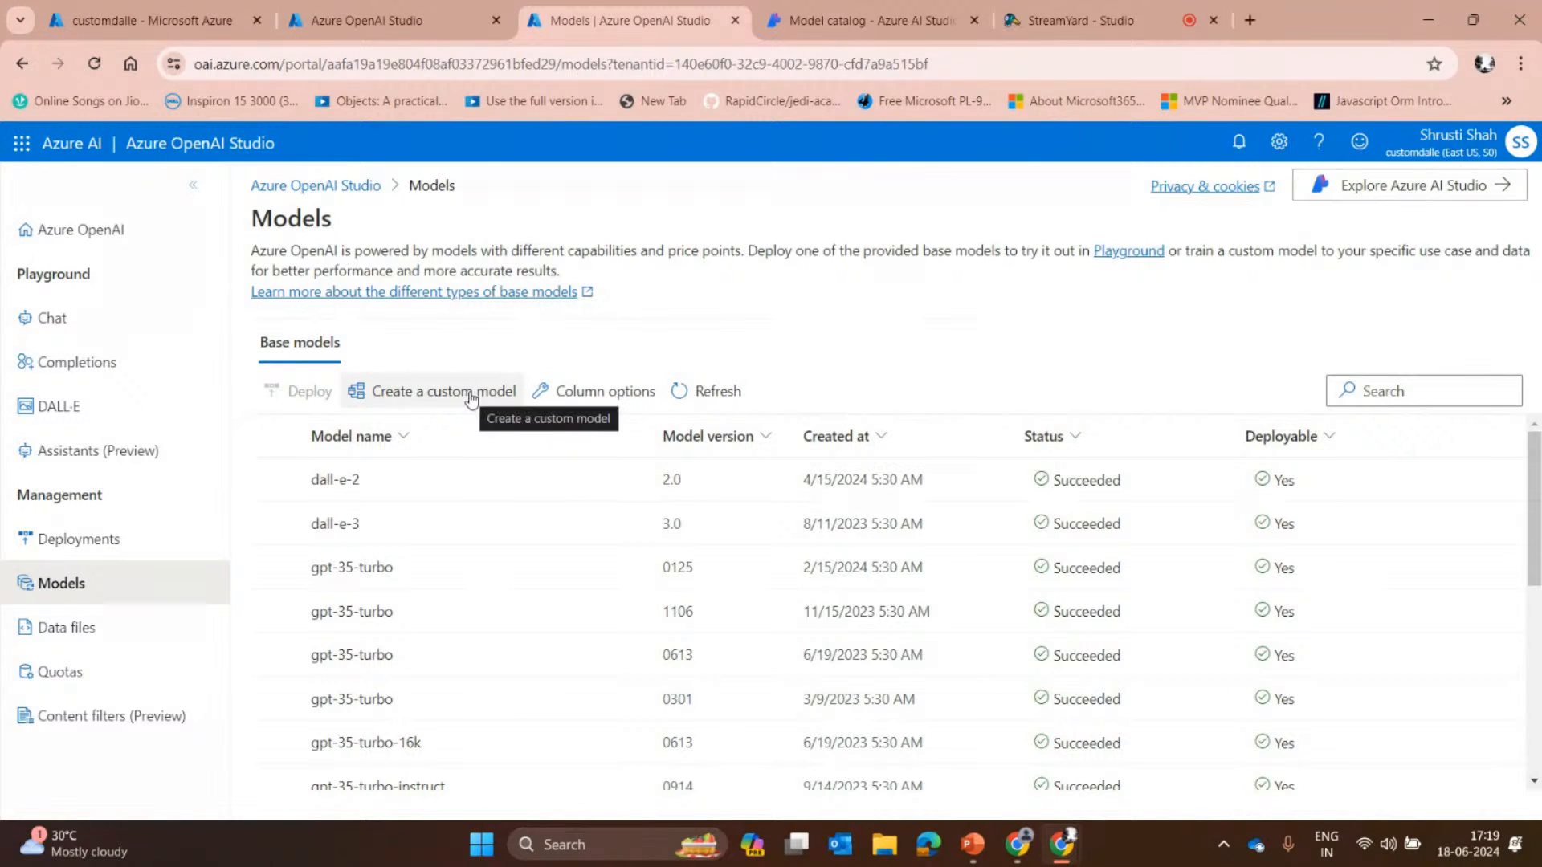
# Examine the stages and base model fields for creating a custom model, close the form without creating one, and recheck the base model list.
pyautogui.click(471, 399)
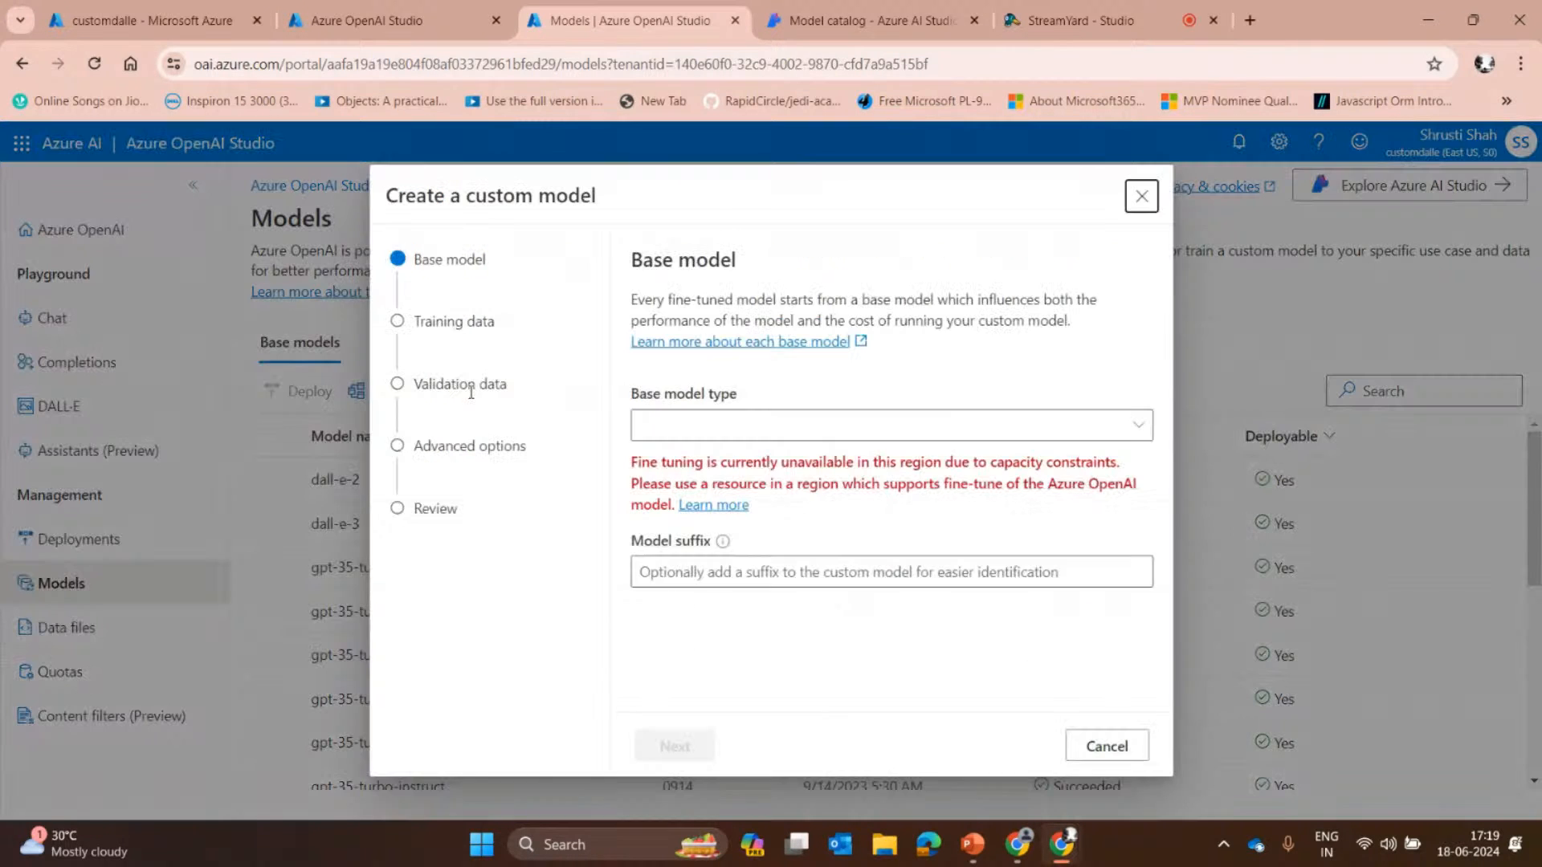
pyautogui.click(1143, 196)
pyautogui.scroll(-5, 449, 655)
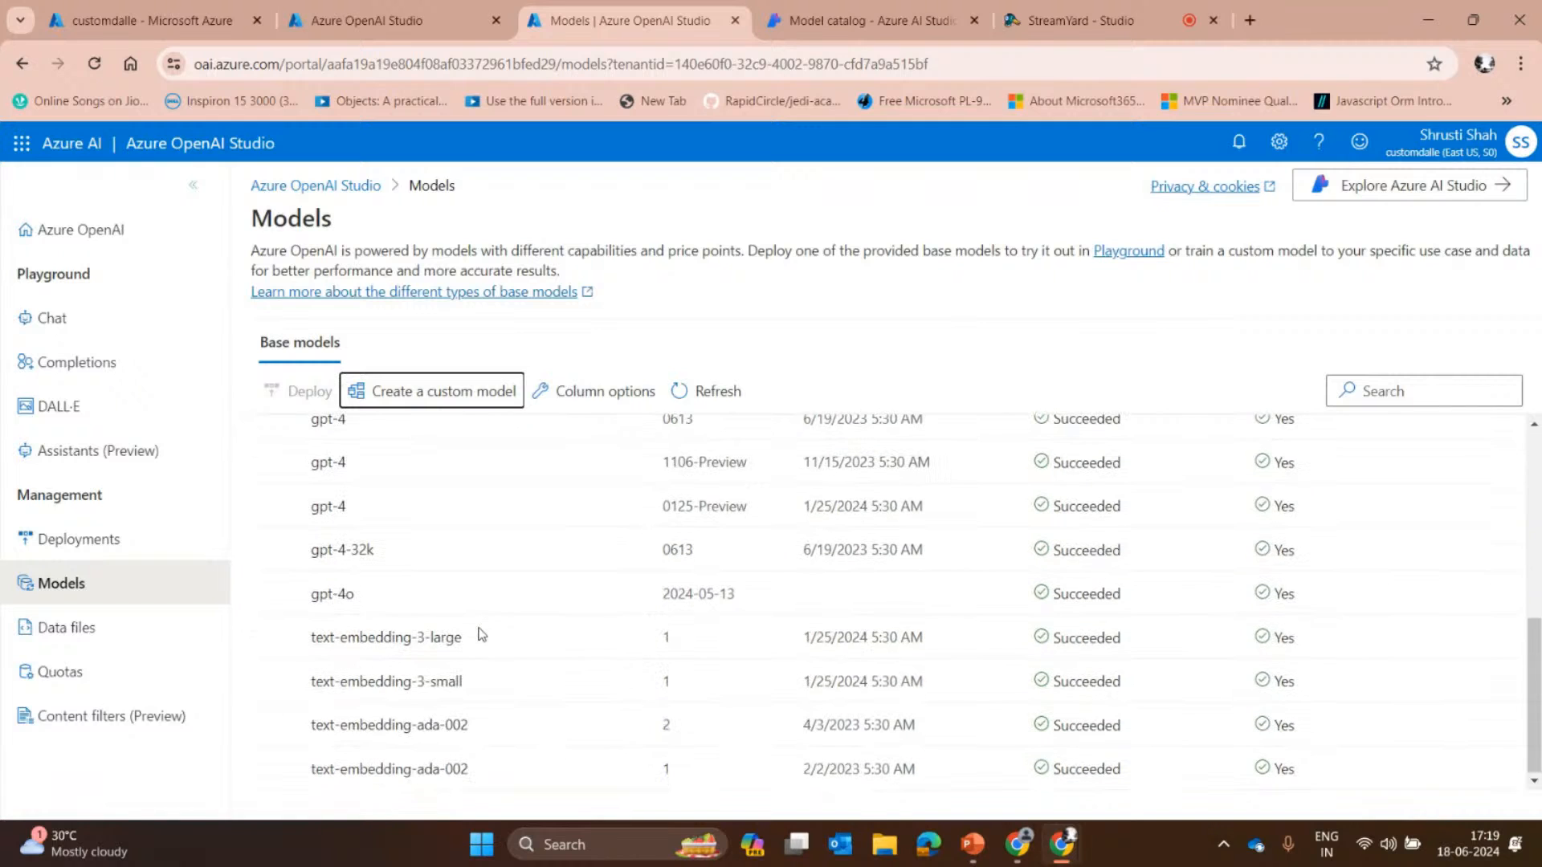
pyautogui.scroll(5, 480, 634)
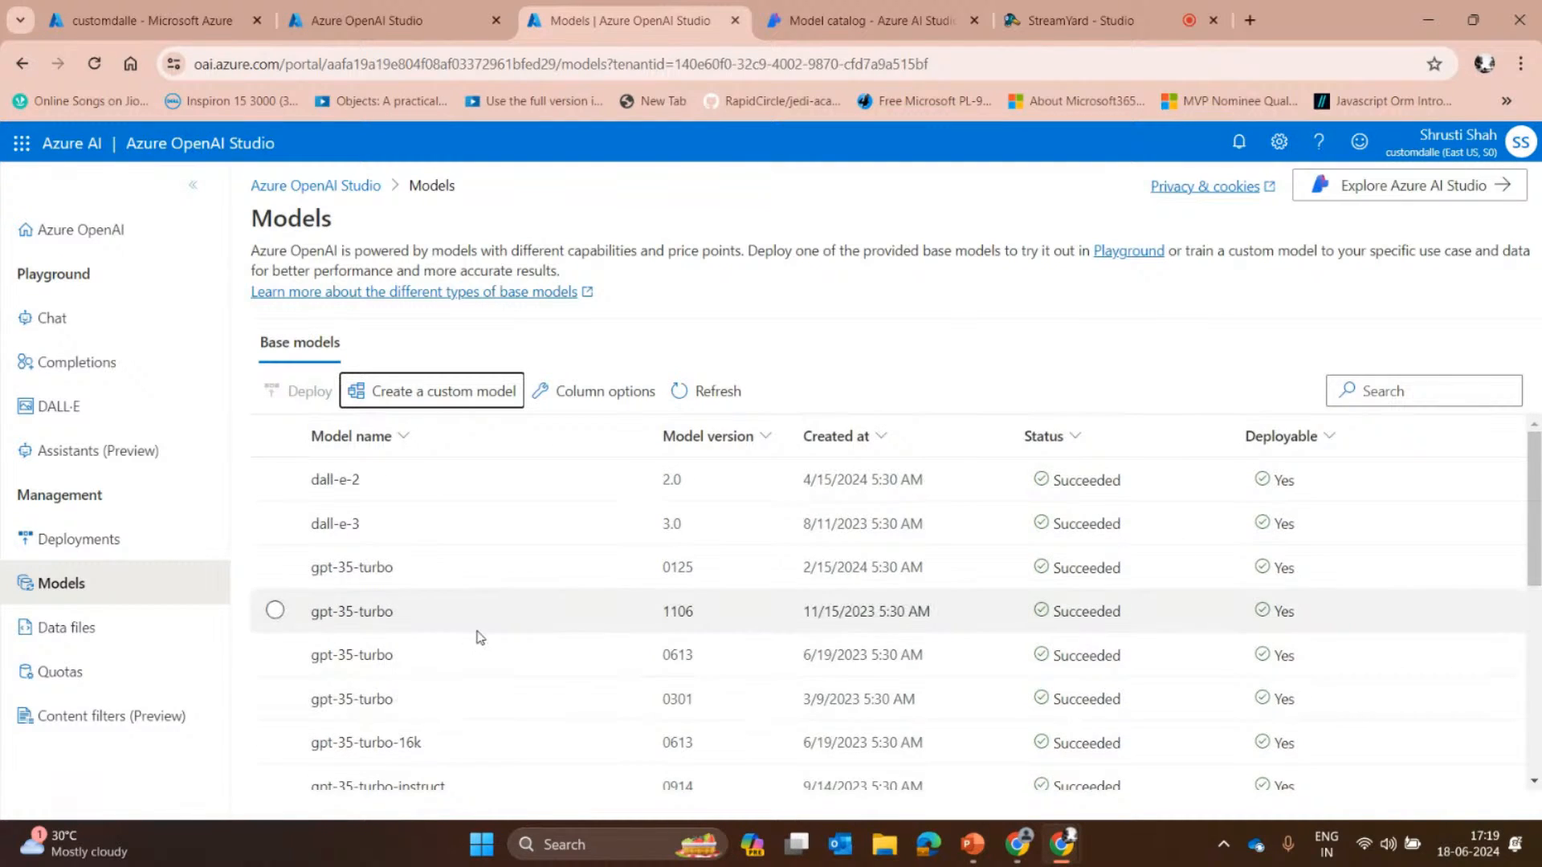
pyautogui.click(420, 397)
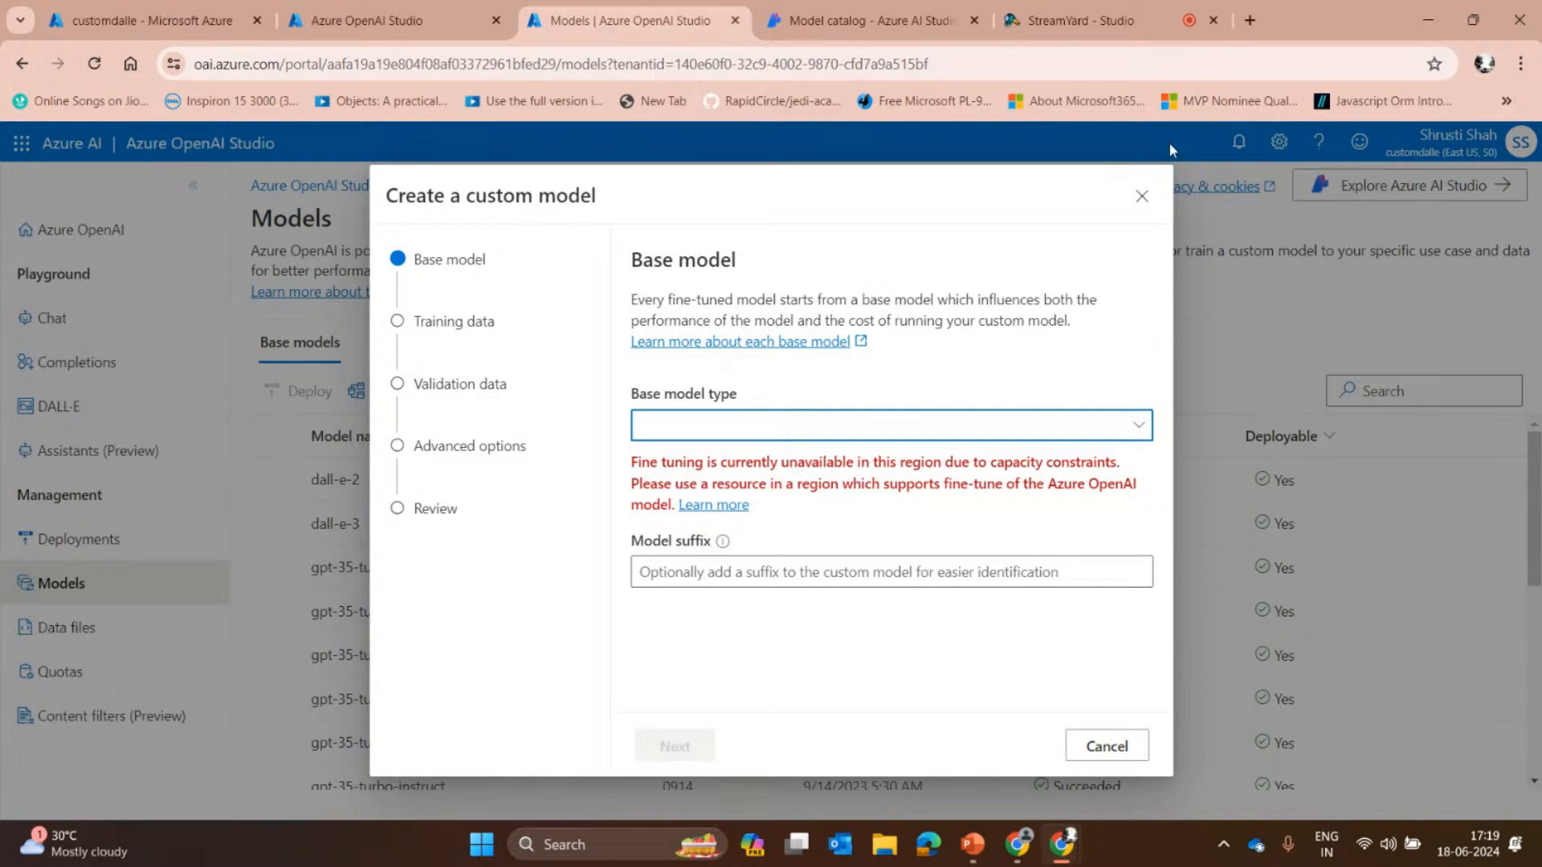
pyautogui.click(1141, 196)
pyautogui.scroll(-5, 613, 661)
pyautogui.scroll(5, 614, 663)
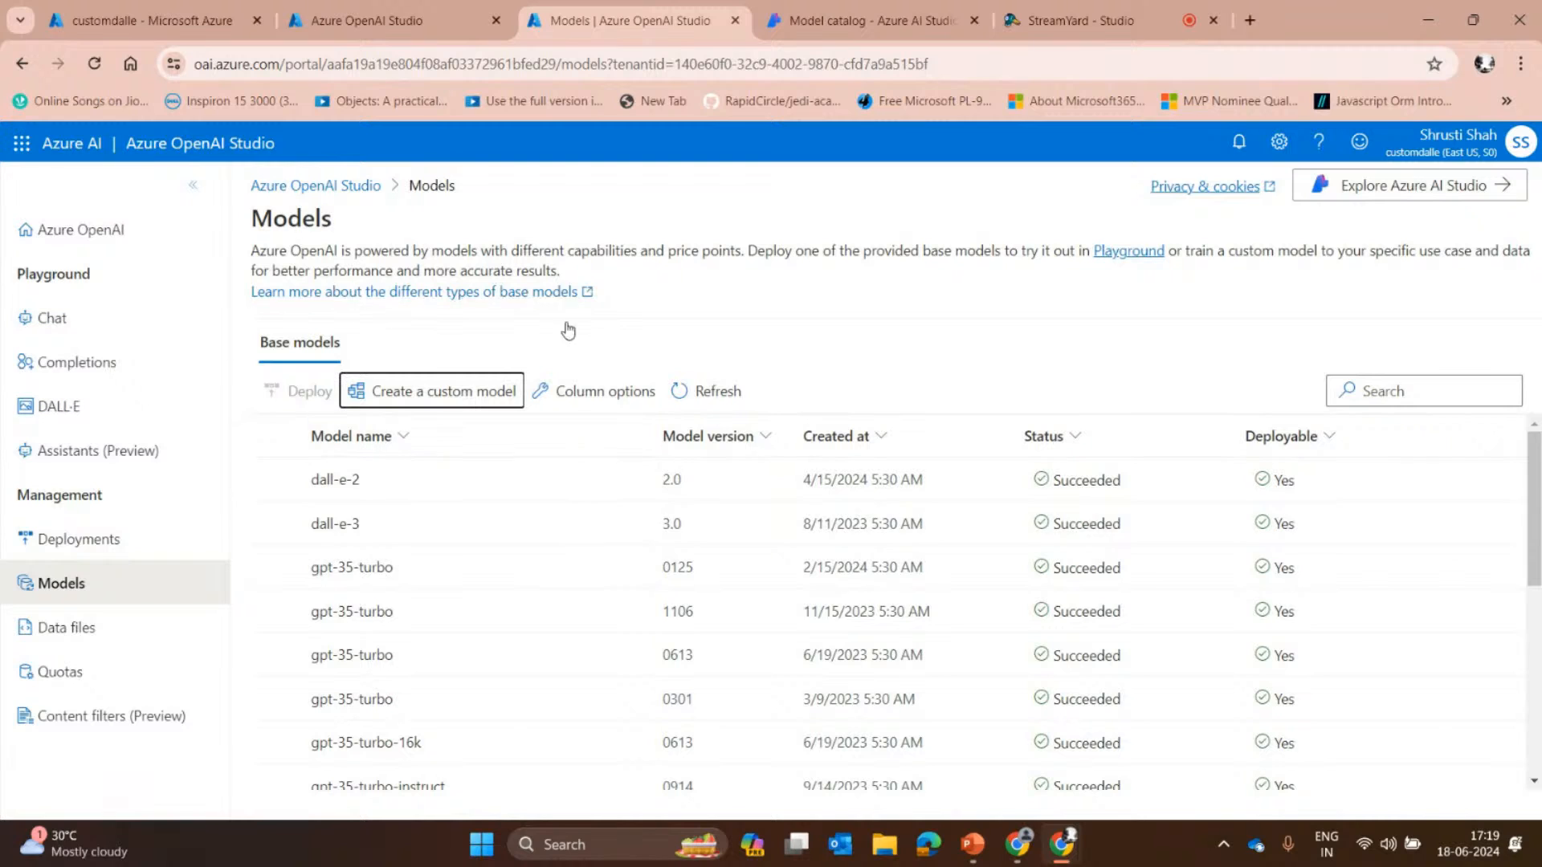
# Open the Quotas page, dismiss its introductory tour, and examine the Standard usage and limits per model for the EASTUS region.
pyautogui.click(125, 676)
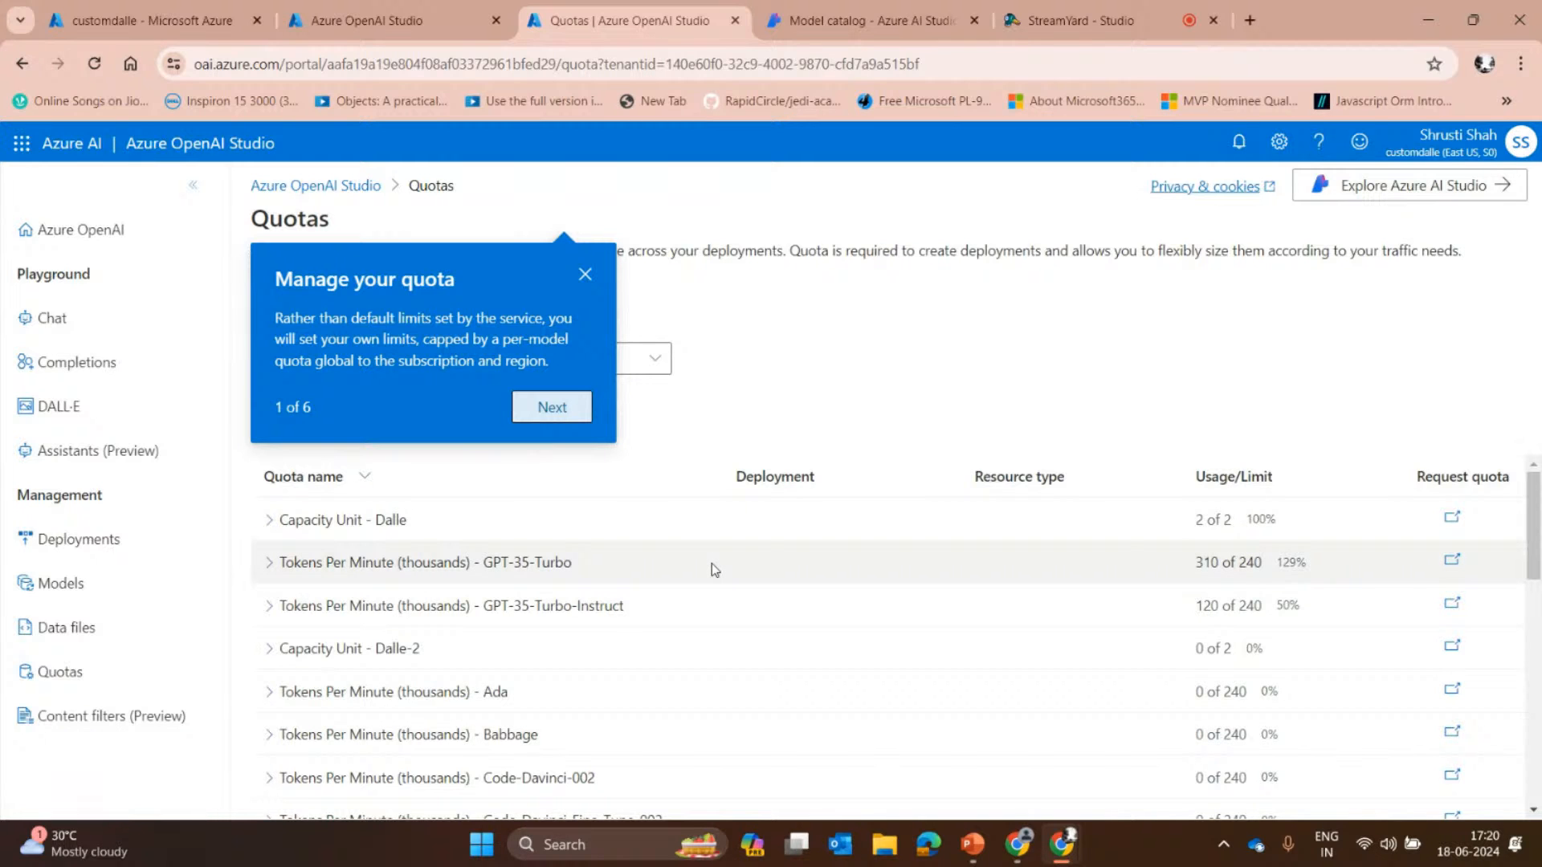
pyautogui.click(585, 273)
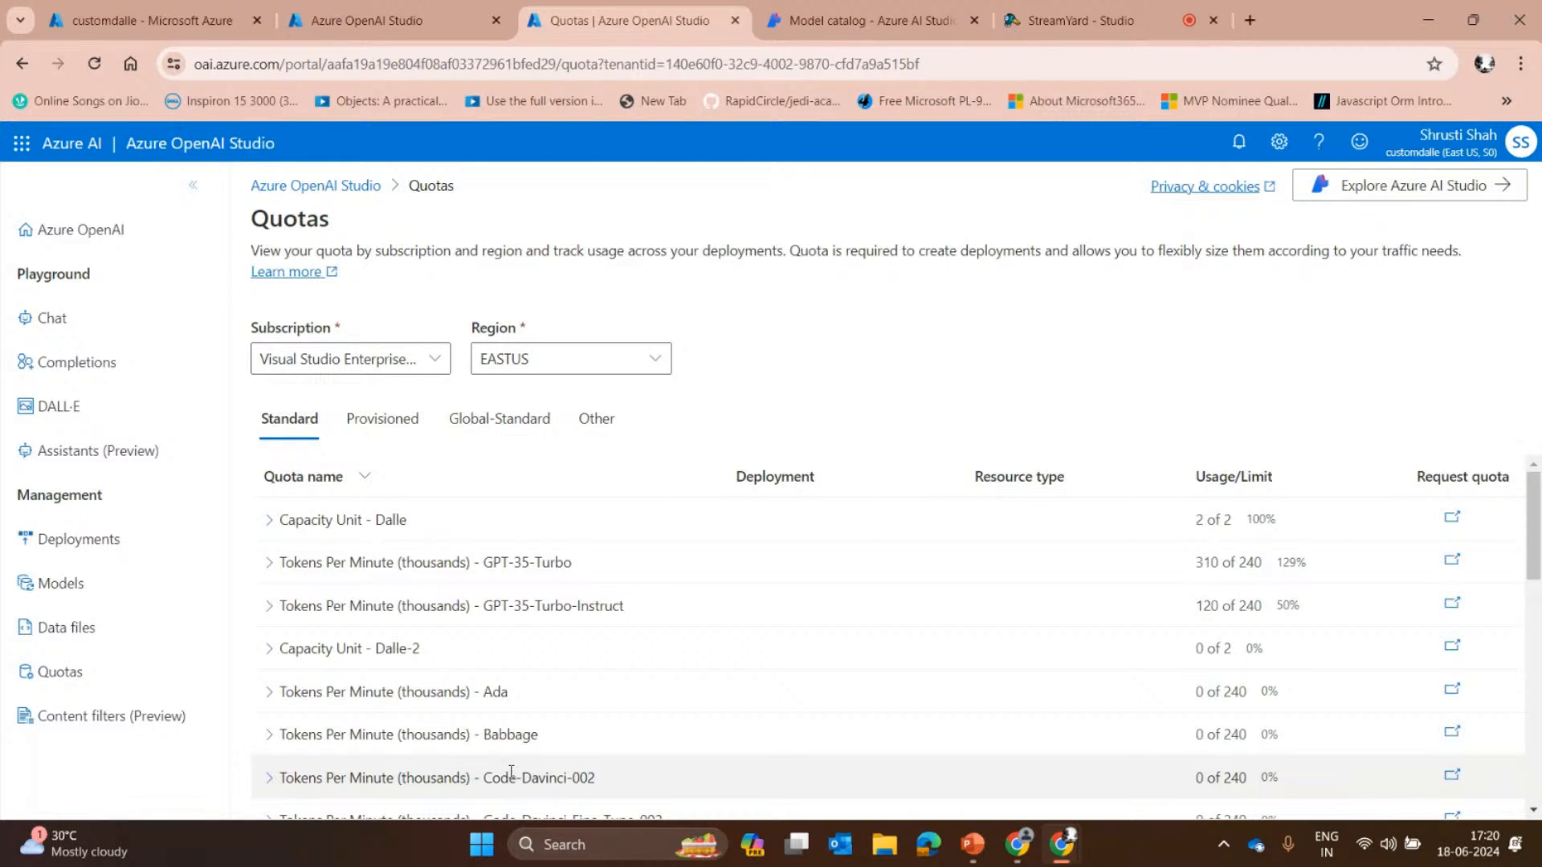
pyautogui.scroll(-2, 511, 771)
pyautogui.scroll(2, 319, 545)
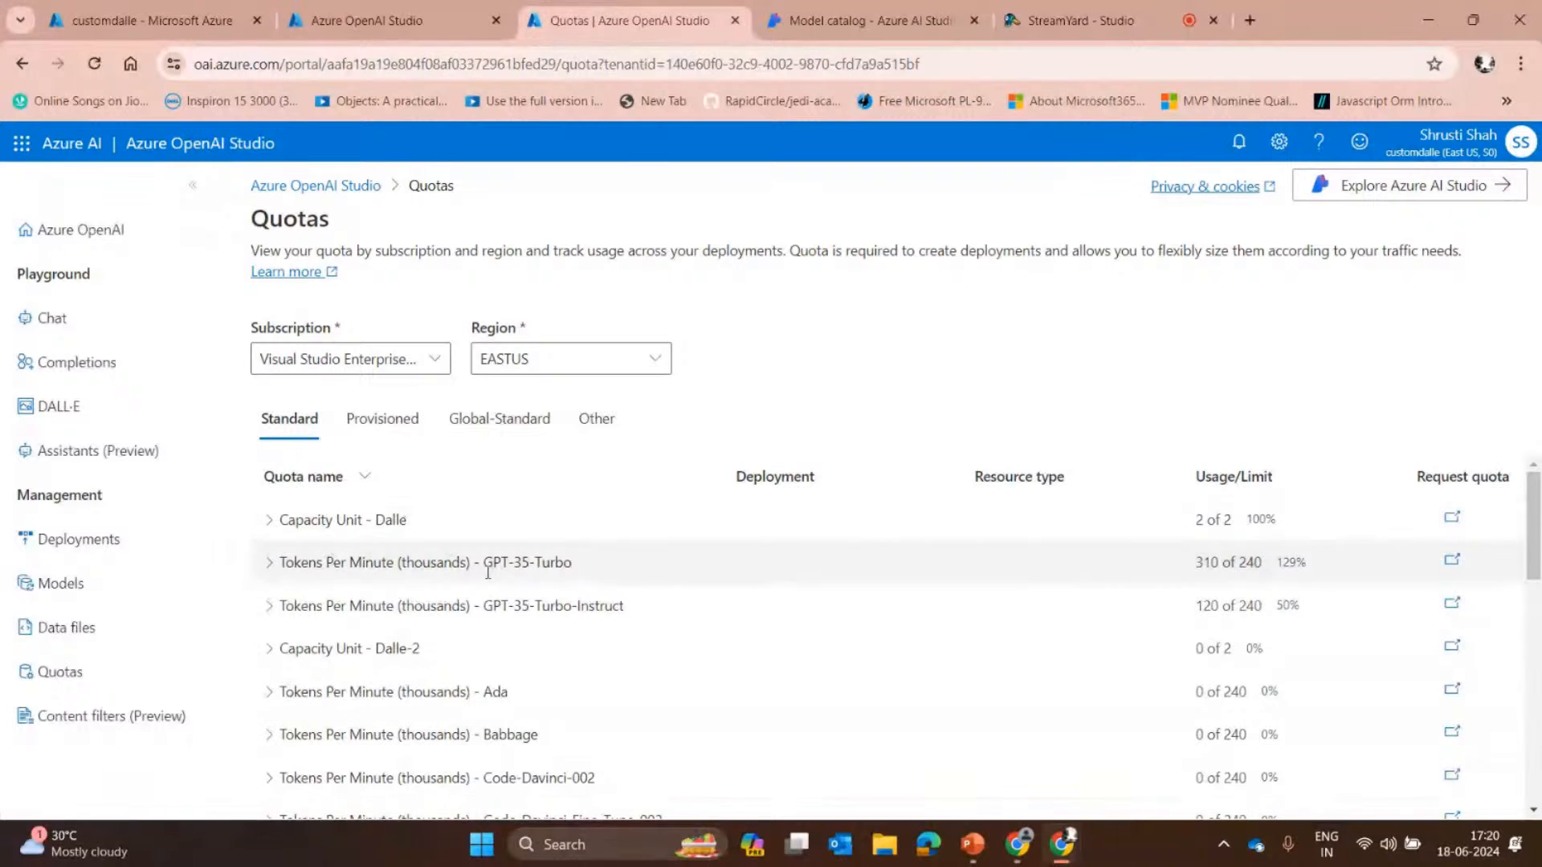
pyautogui.scroll(-8, 585, 620)
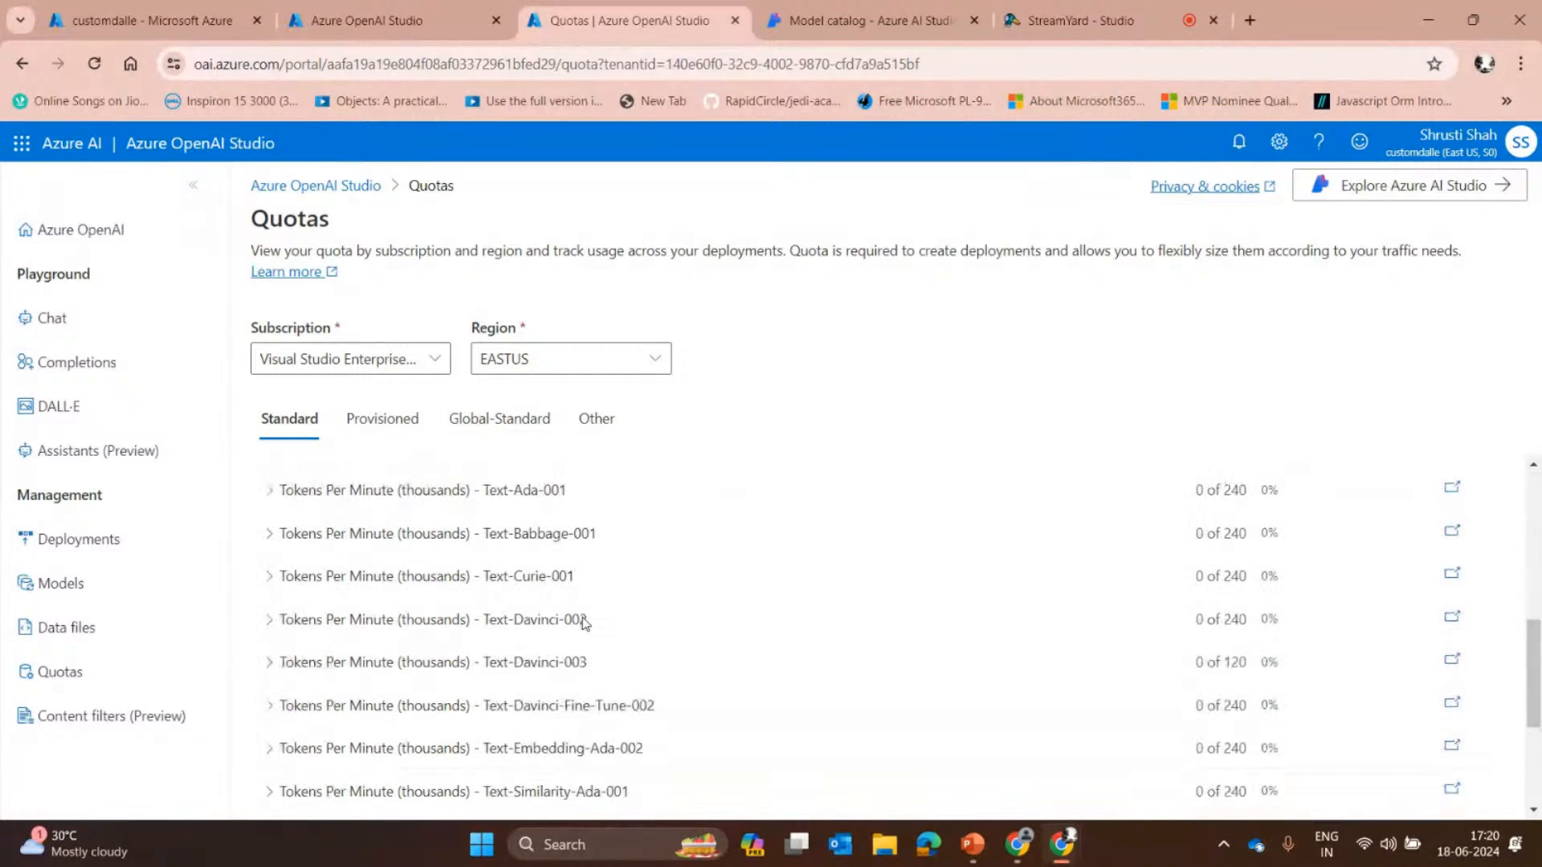
pyautogui.scroll(8, 602, 651)
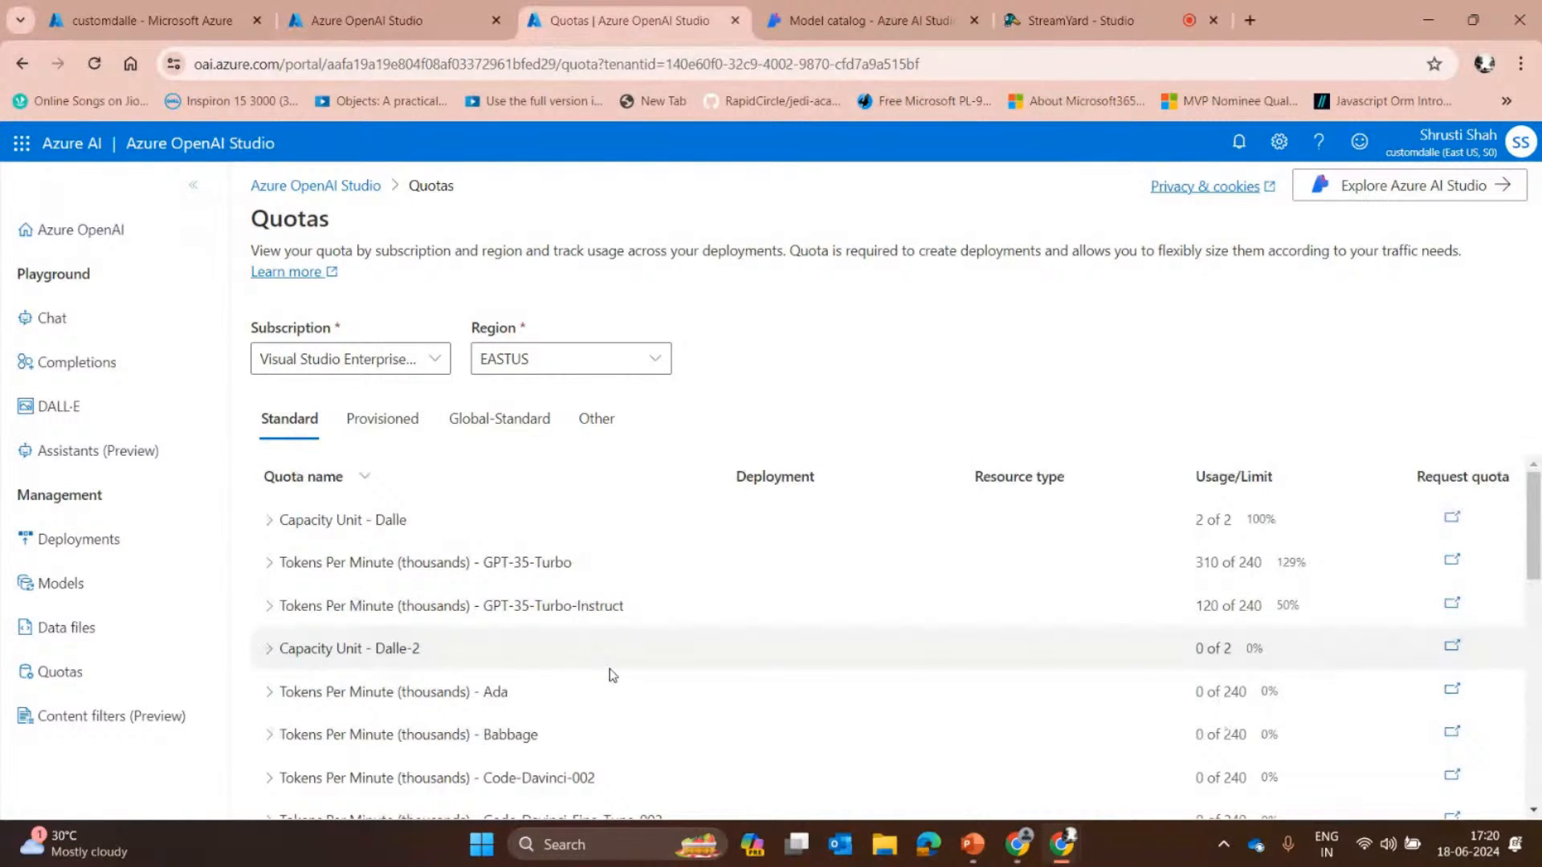
pyautogui.scroll(-5, 403, 640)
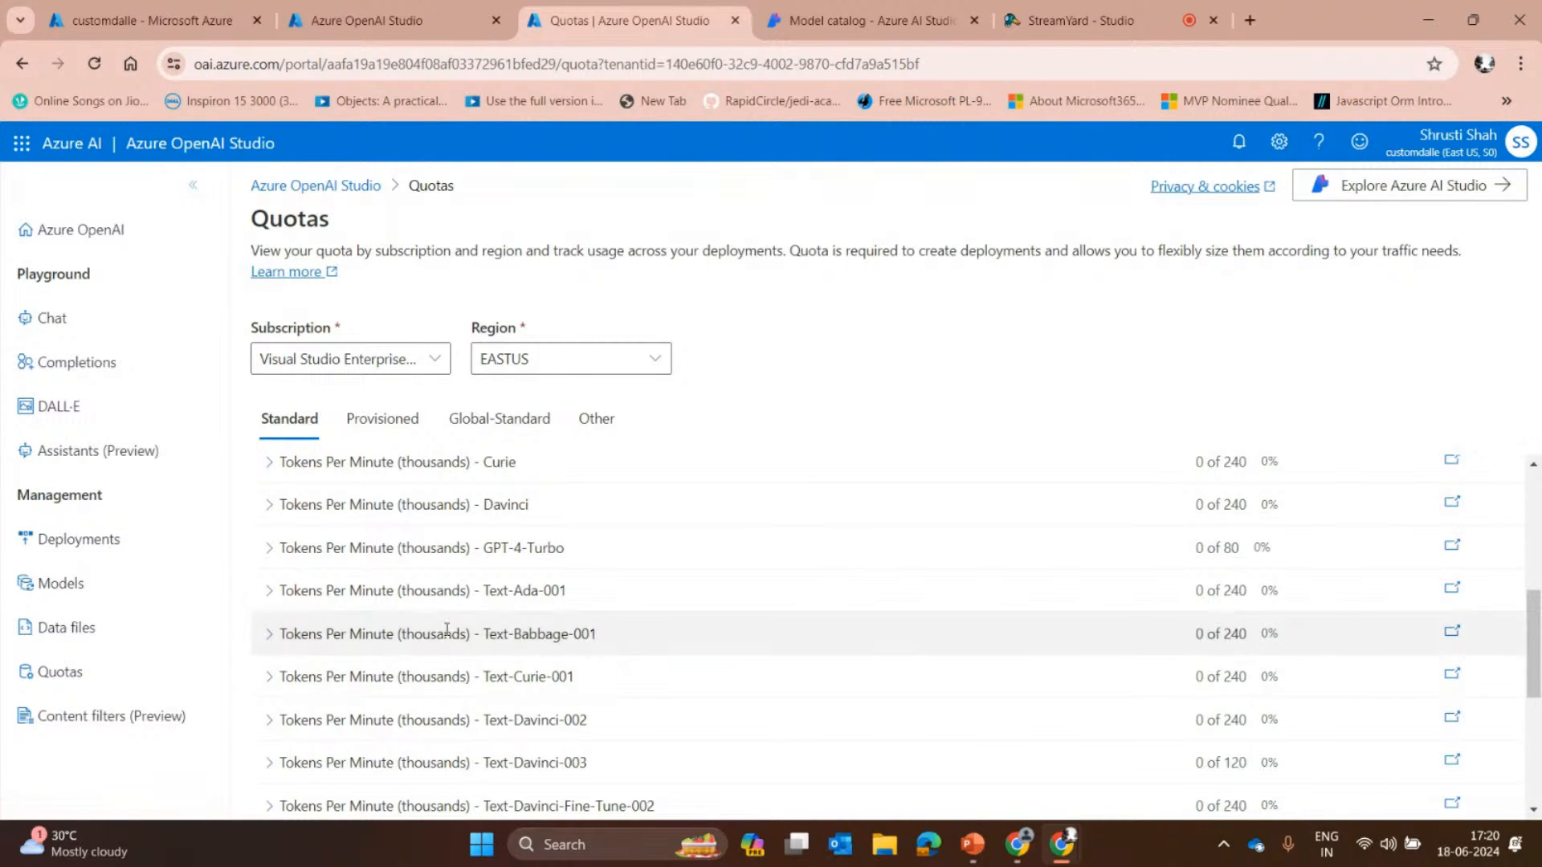
# Open the blocklists under Content filters (Preview), view the form for creating a blocklist, and cancel it.
pyautogui.click(112, 715)
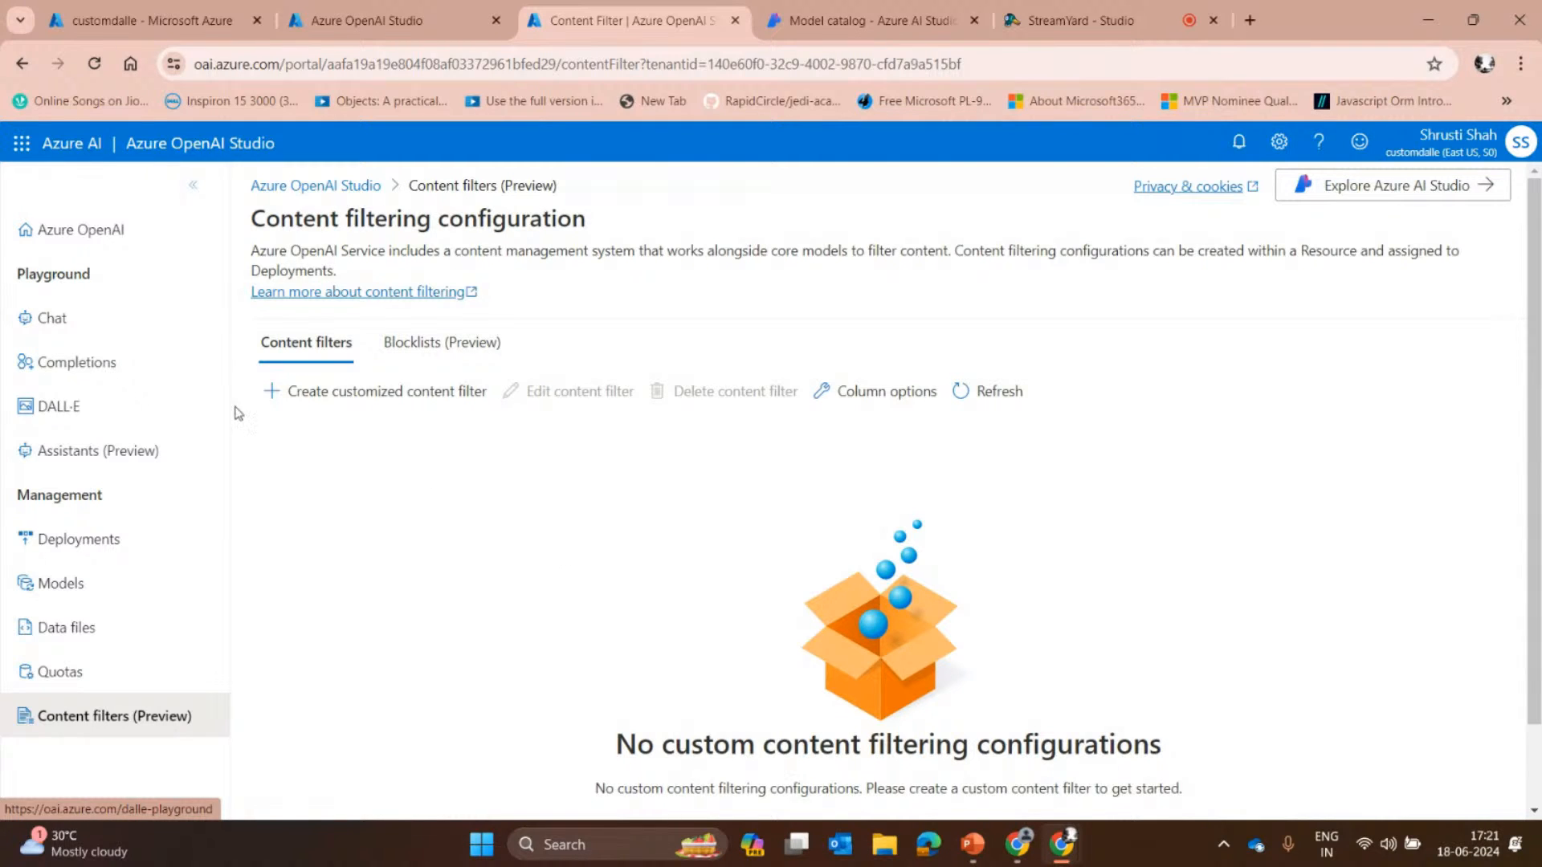
pyautogui.click(440, 356)
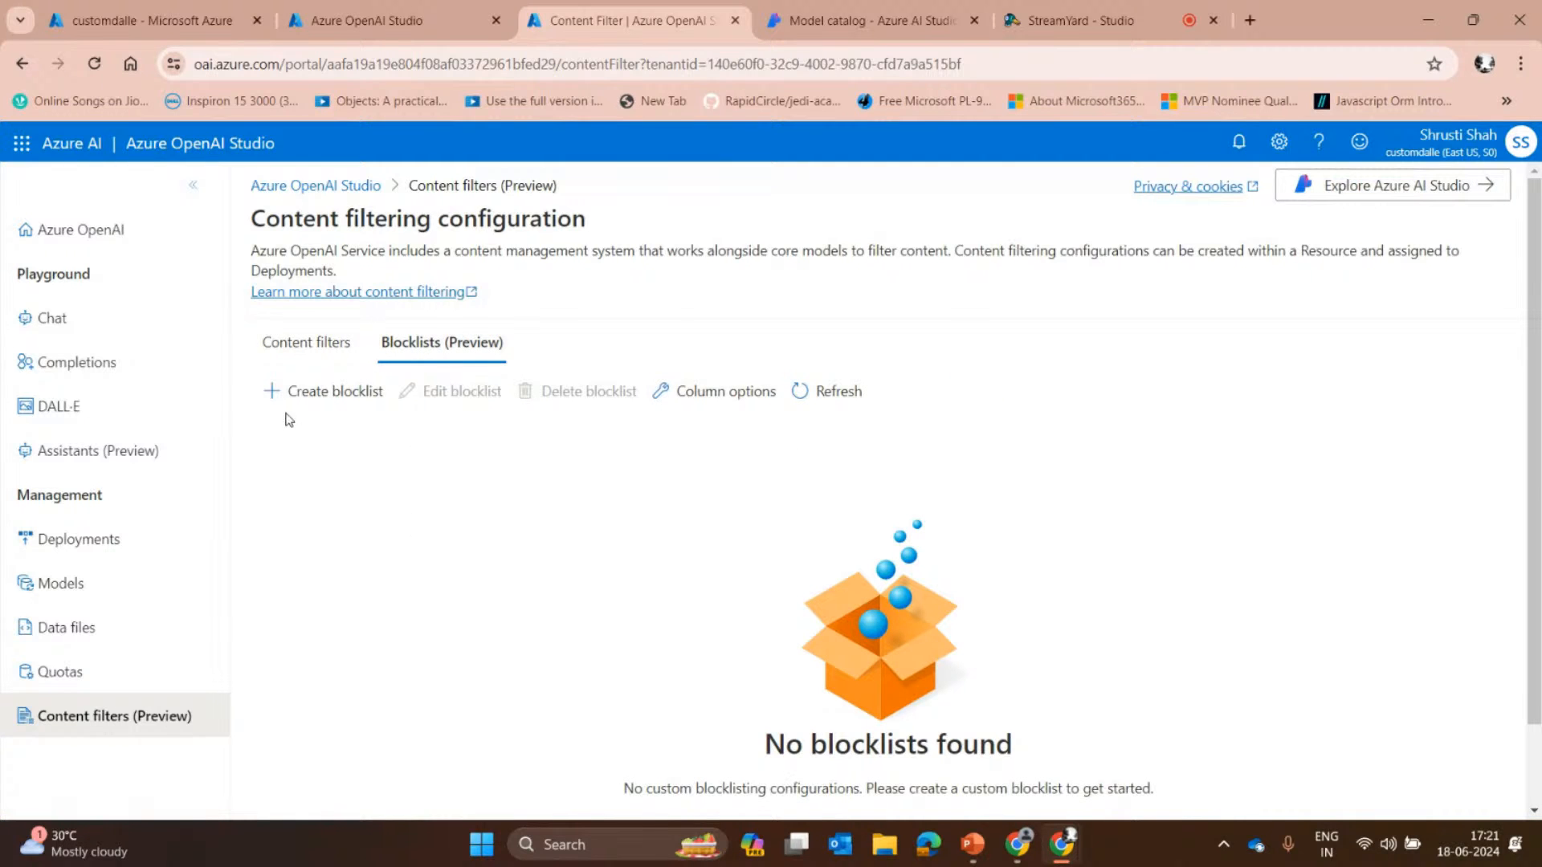
pyautogui.click(313, 389)
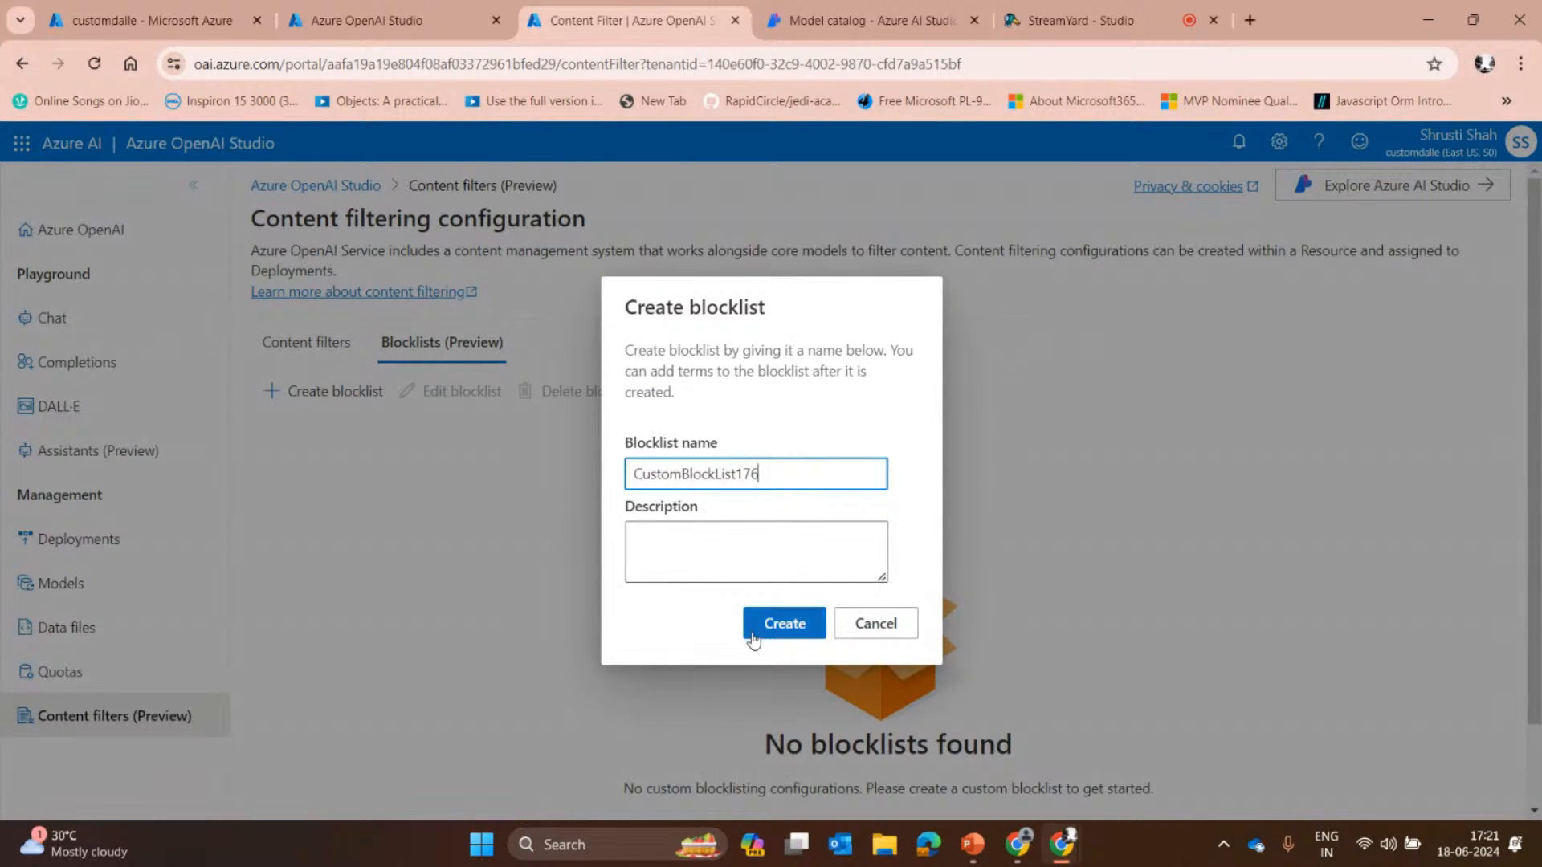
pyautogui.click(875, 623)
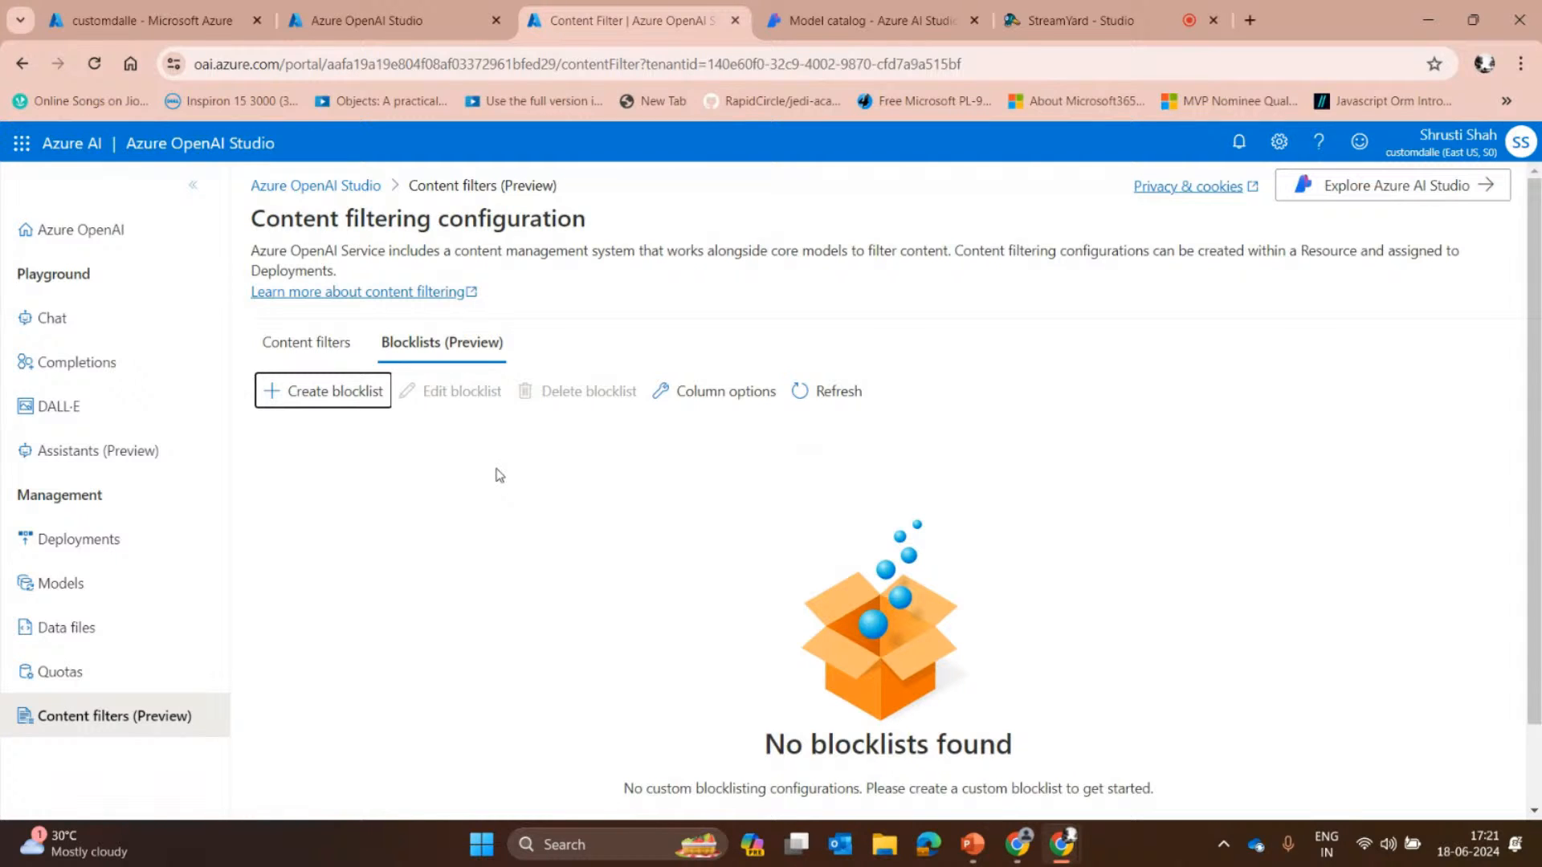
# Start a customized content filter and review its configuration name and the prompt and completion severity thresholds.
pyautogui.click(346, 345)
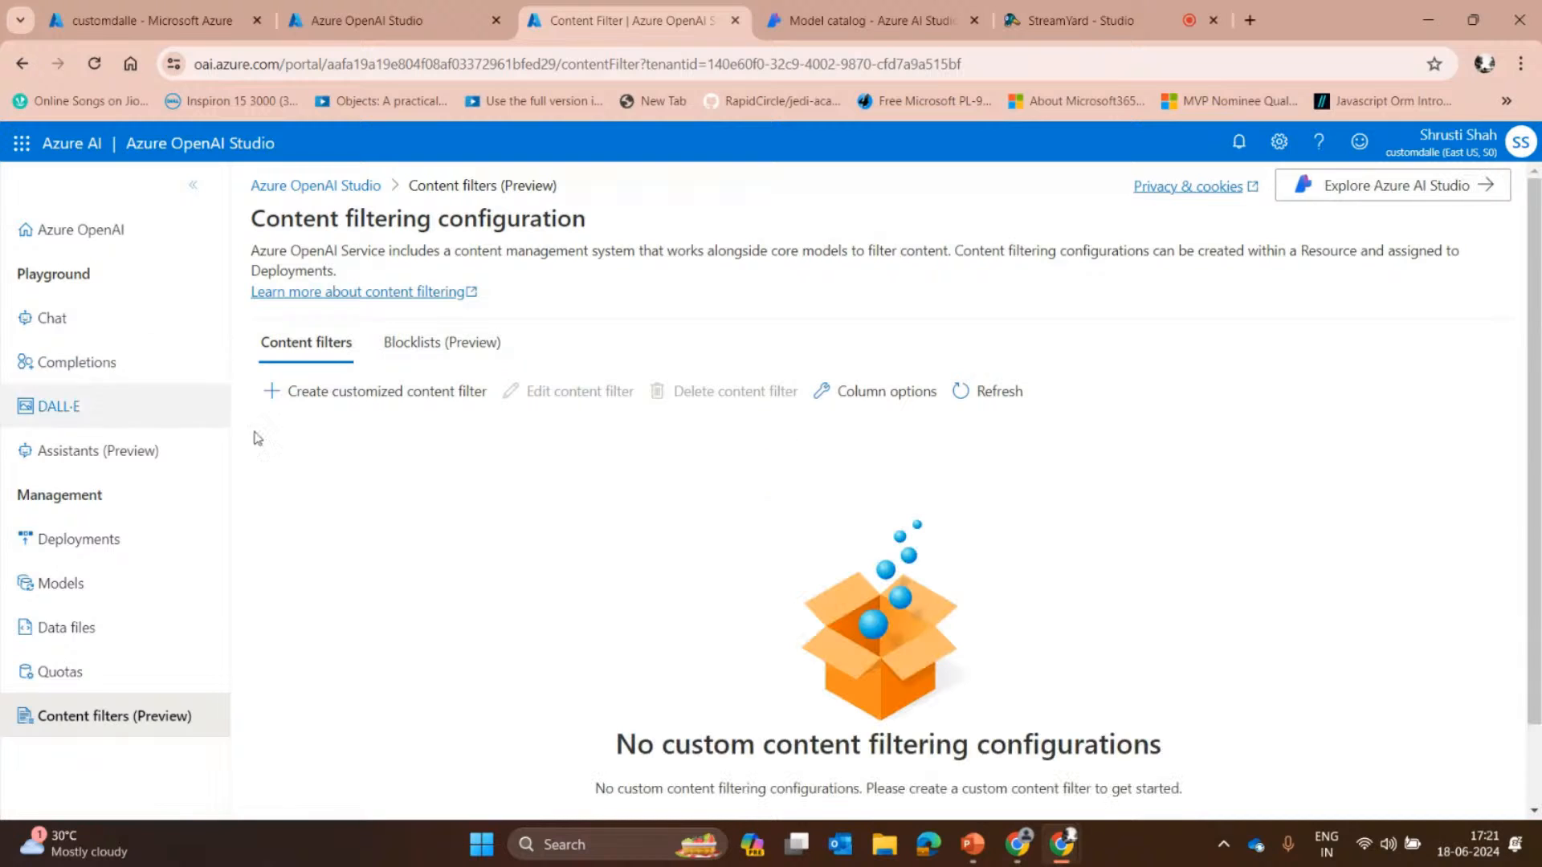
pyautogui.click(353, 394)
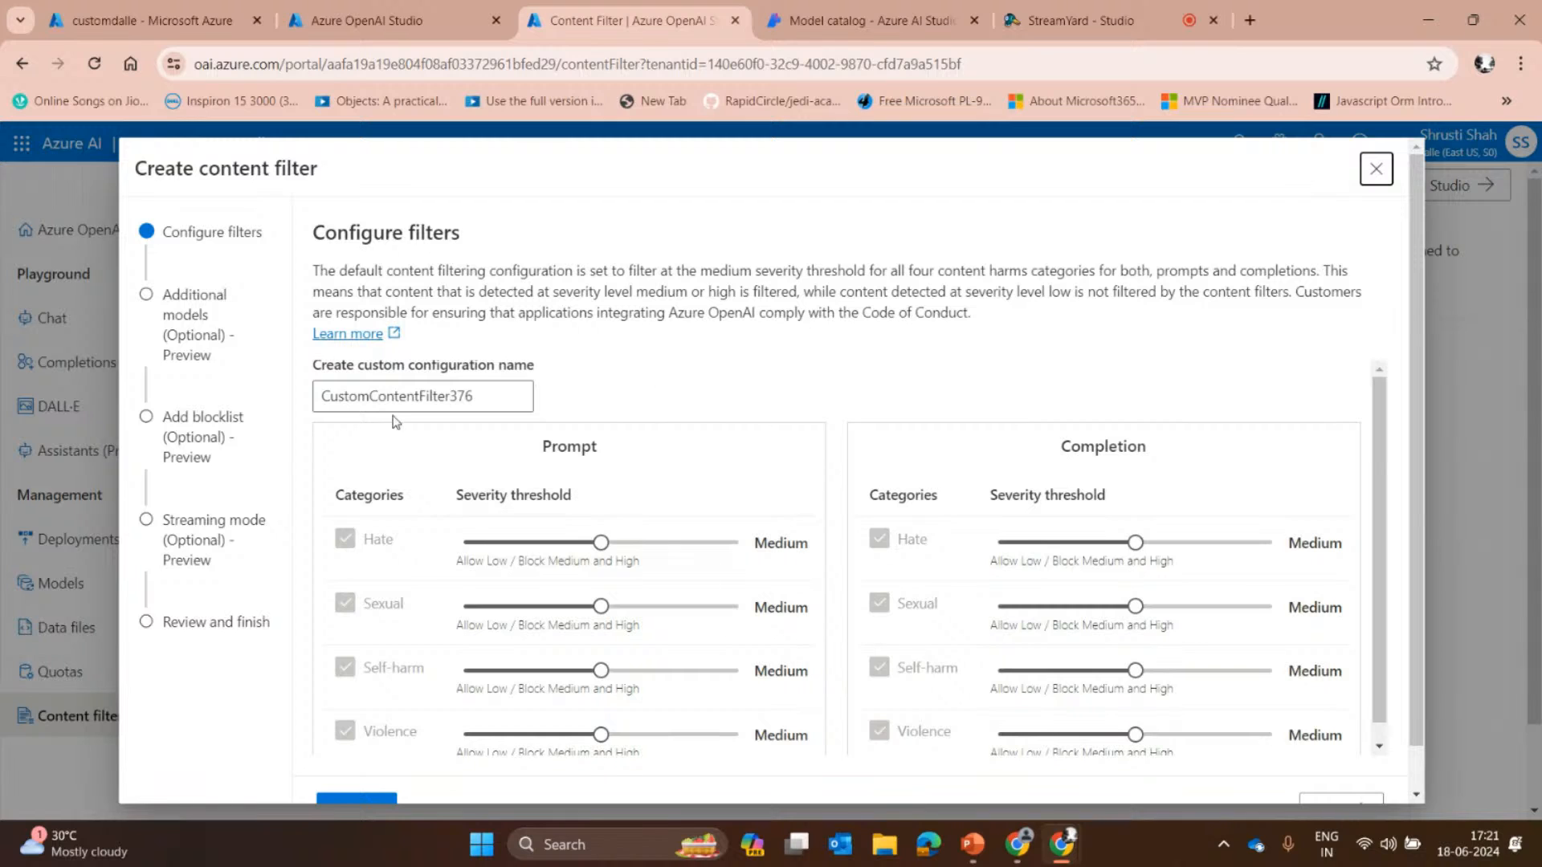
pyautogui.click(491, 396)
pyautogui.moveTo(491, 396); pyautogui.dragTo(319, 388)
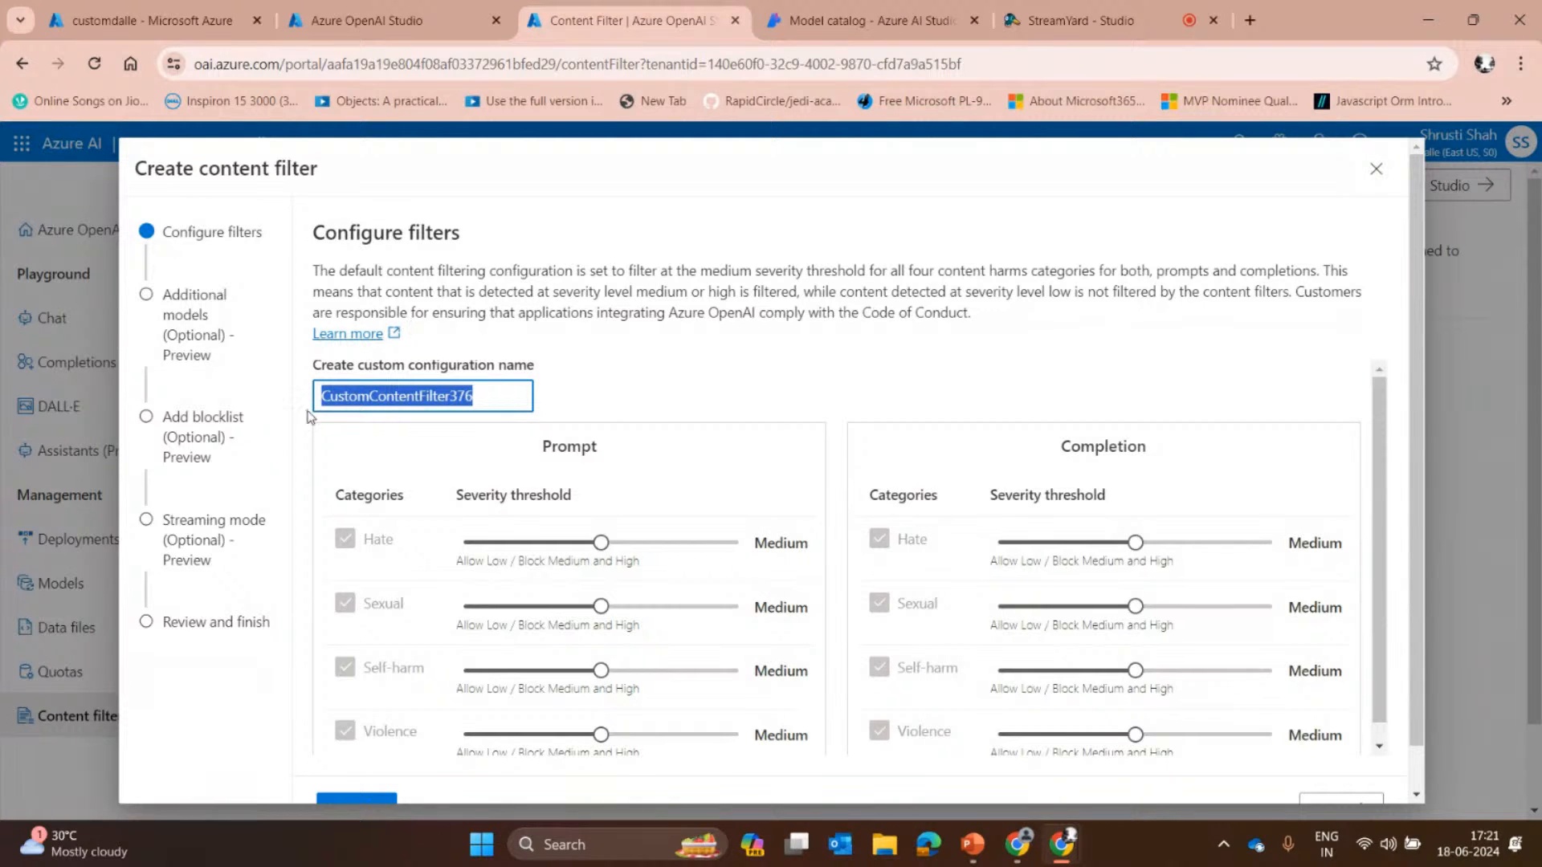
pyautogui.scroll(-1, 566, 341)
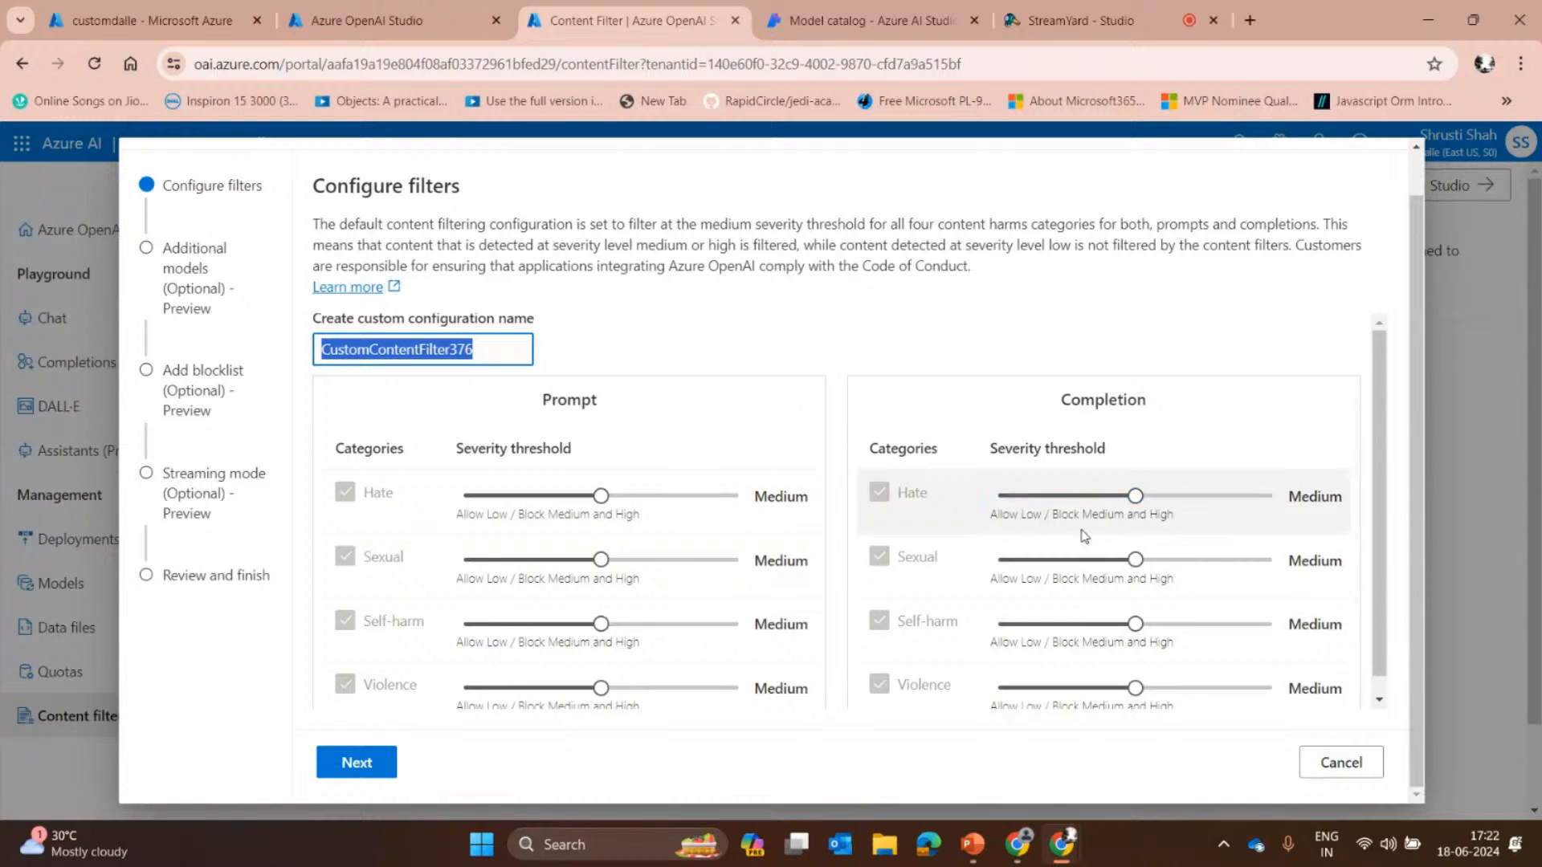
pyautogui.scroll(-1, 1081, 533)
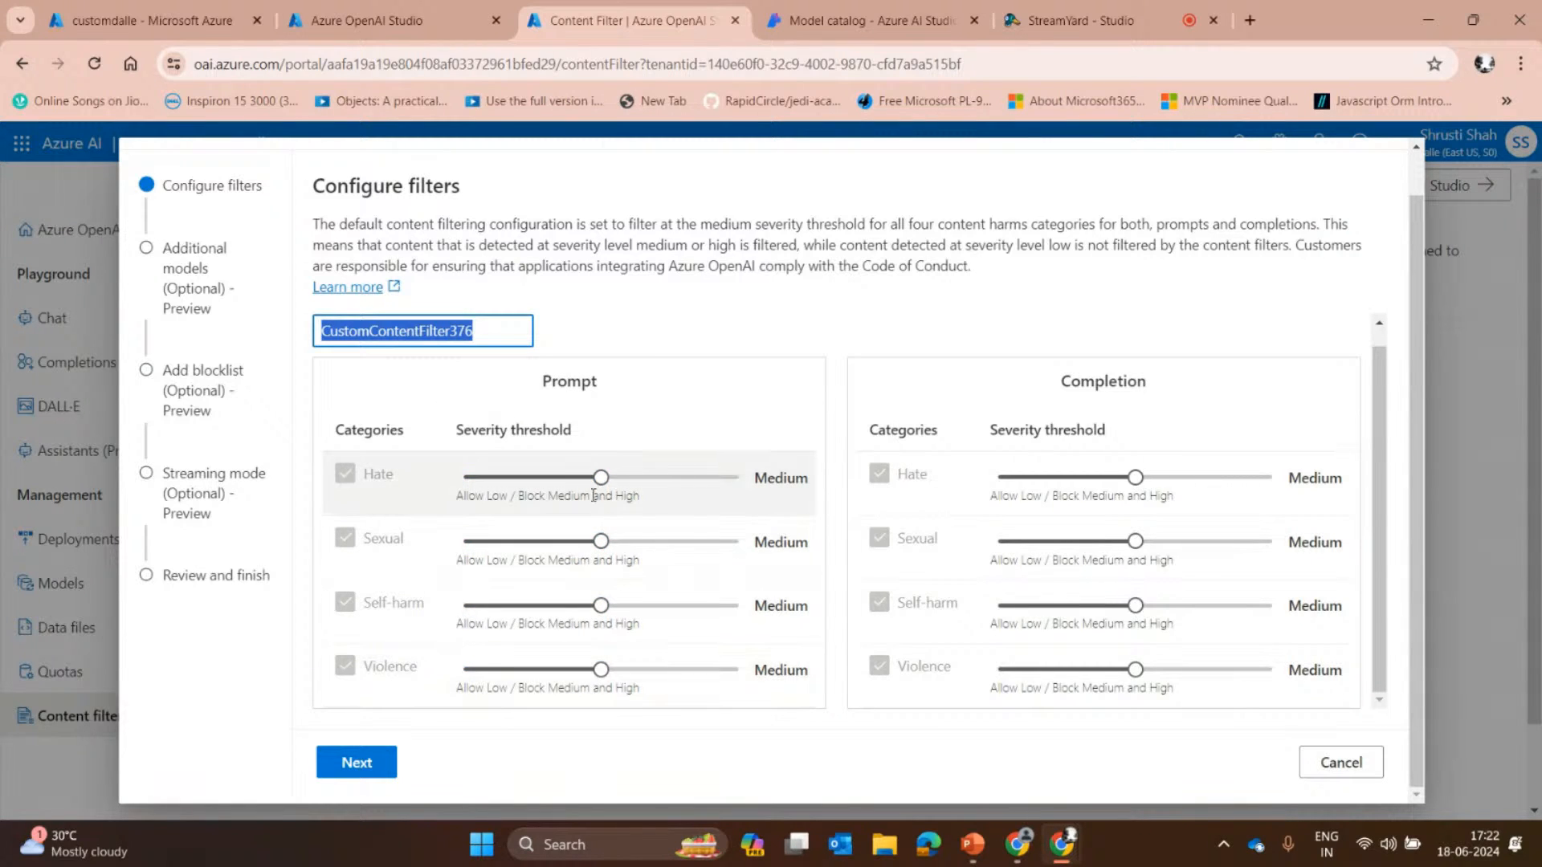
# Set the prompt severity thresholds for Hate, Self-harm and Violence to High.
pyautogui.moveTo(601, 479); pyautogui.dragTo(712, 490)
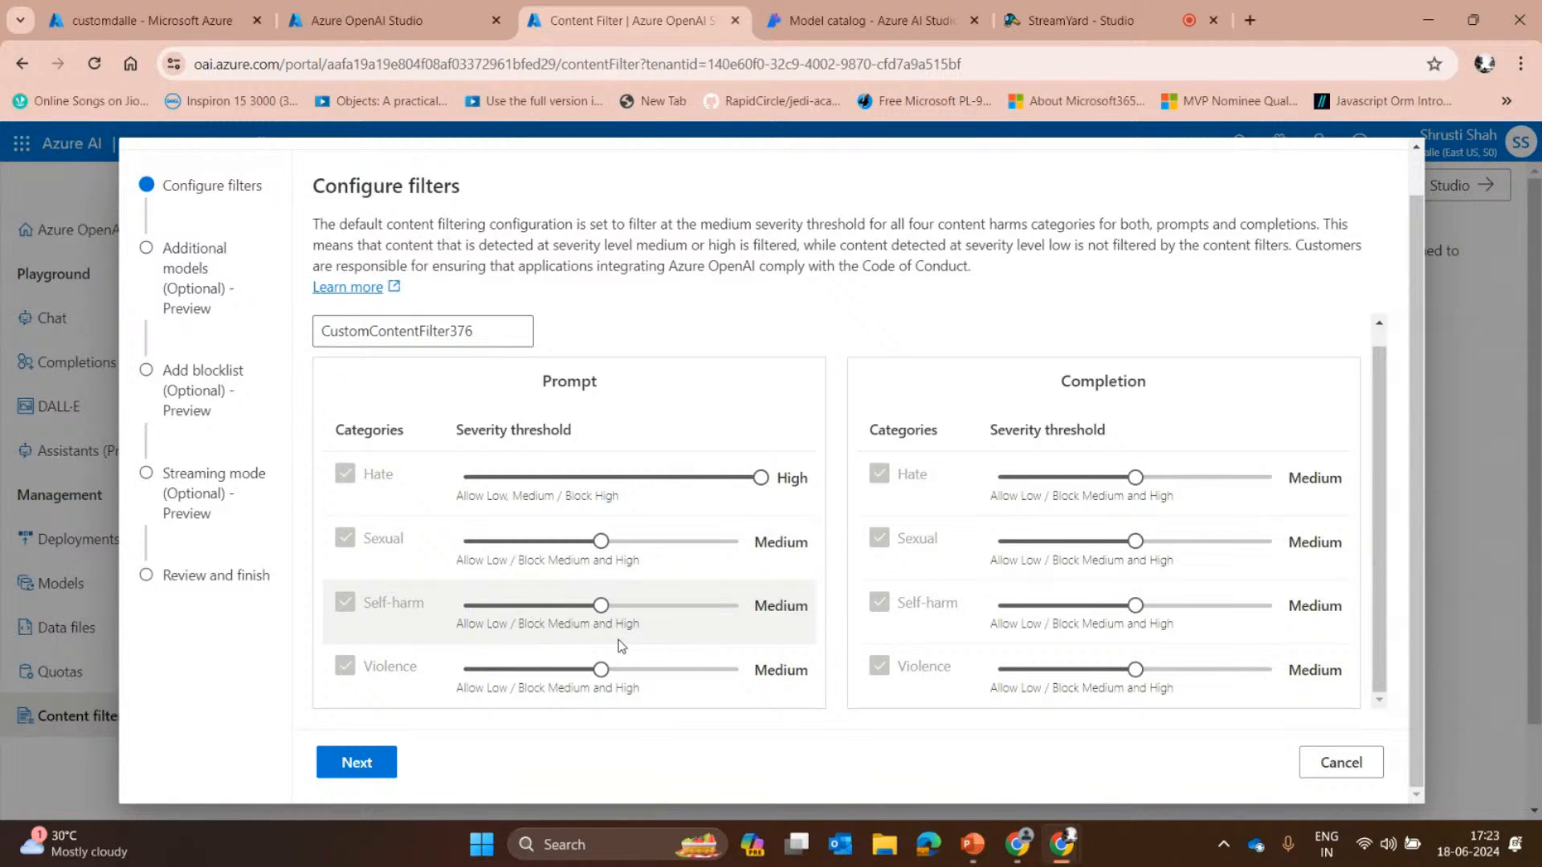
pyautogui.moveTo(603, 606); pyautogui.dragTo(761, 605)
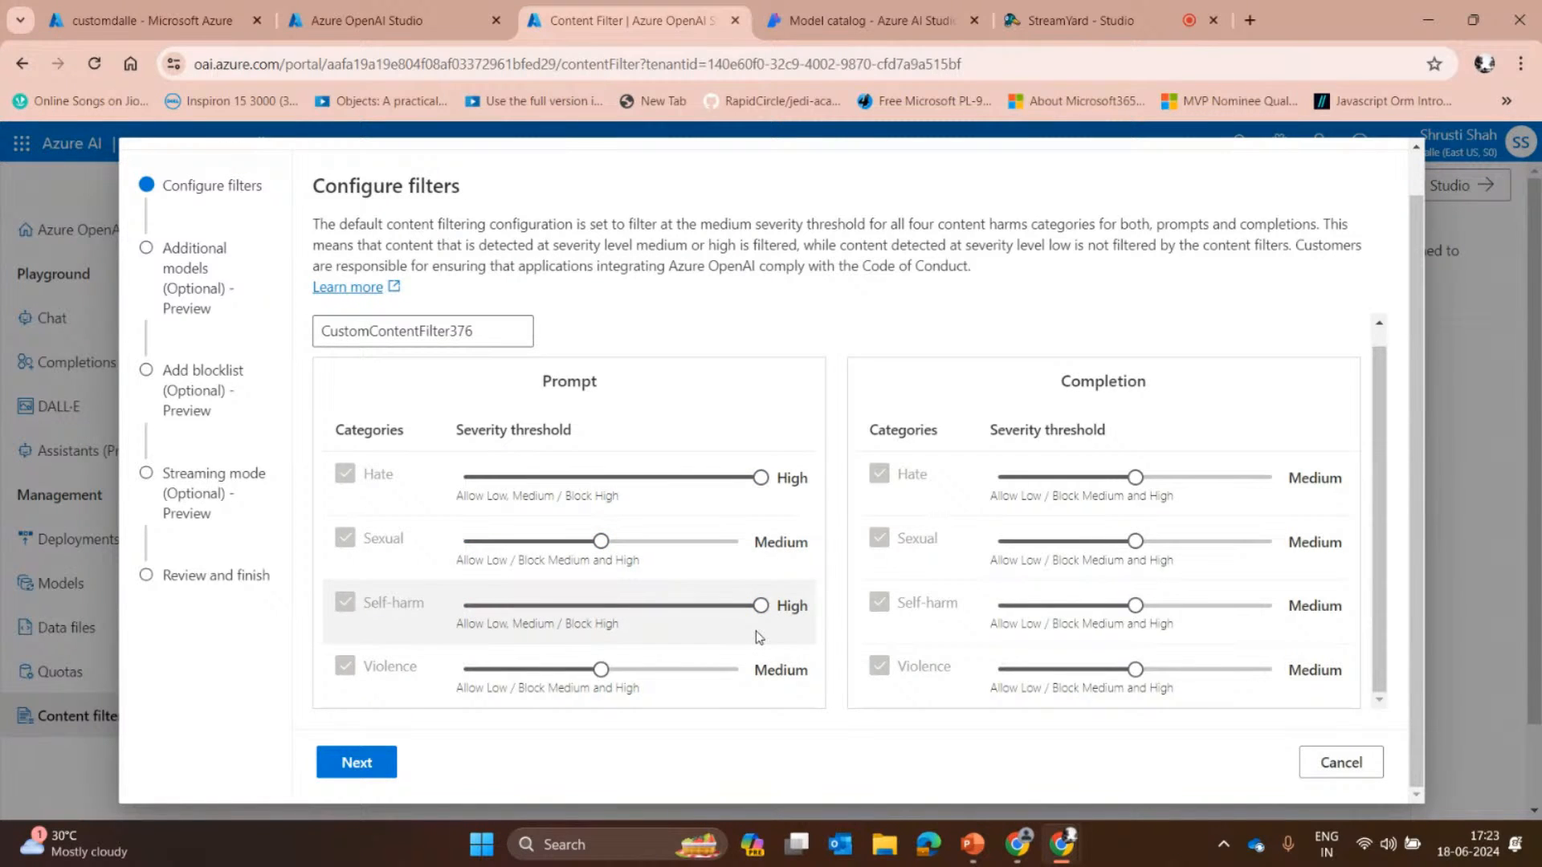
pyautogui.moveTo(600, 670); pyautogui.dragTo(771, 671)
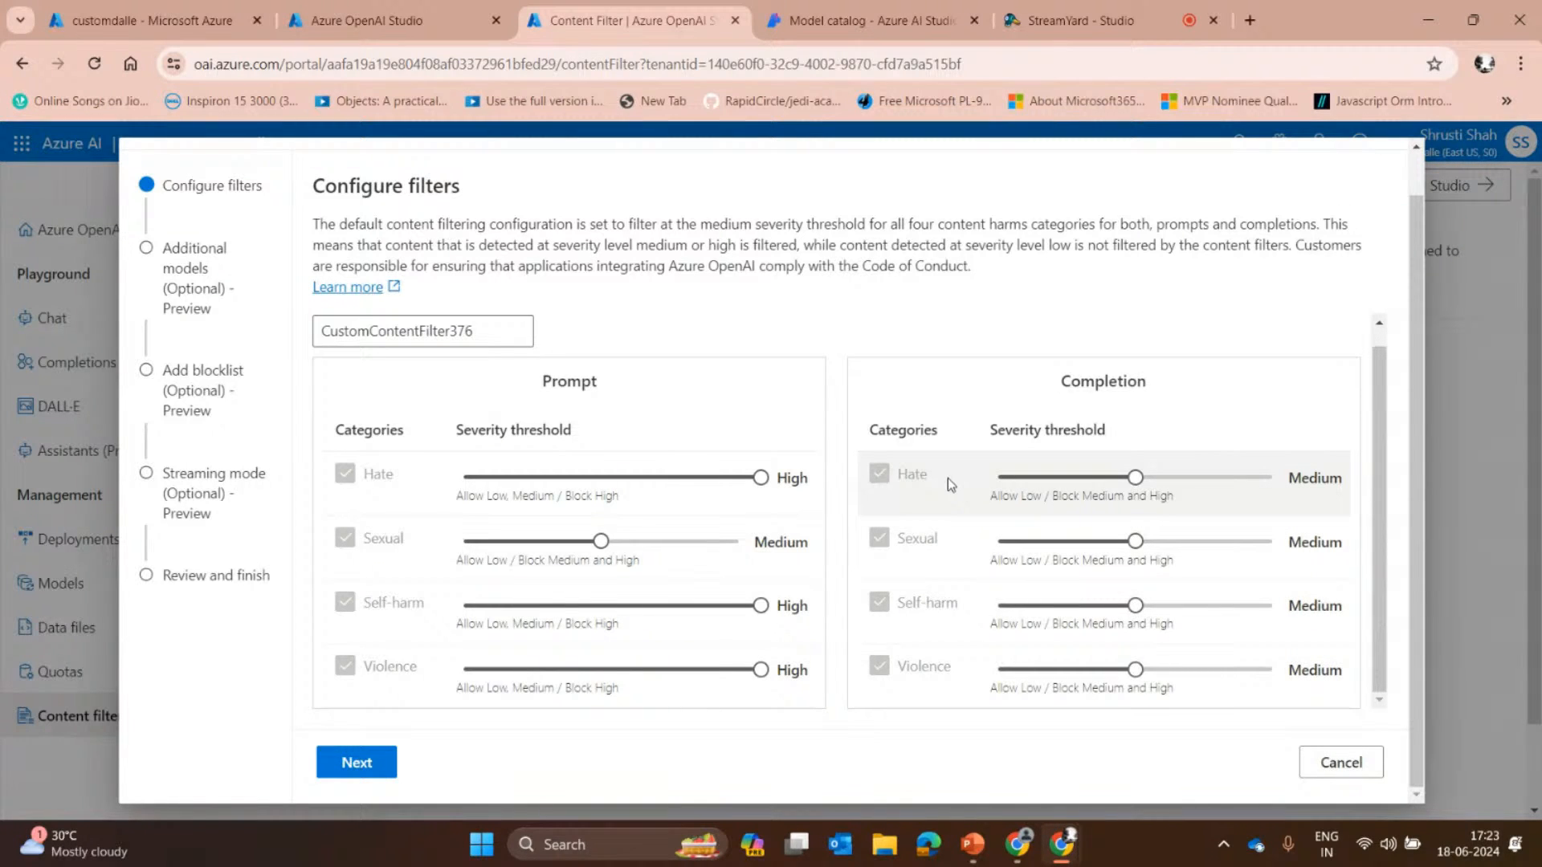
# Set all four completion severity thresholds and the prompt's Sexual threshold to High, and continue to the optional additional models stage.
pyautogui.moveTo(1135, 478); pyautogui.dragTo(1273, 482)
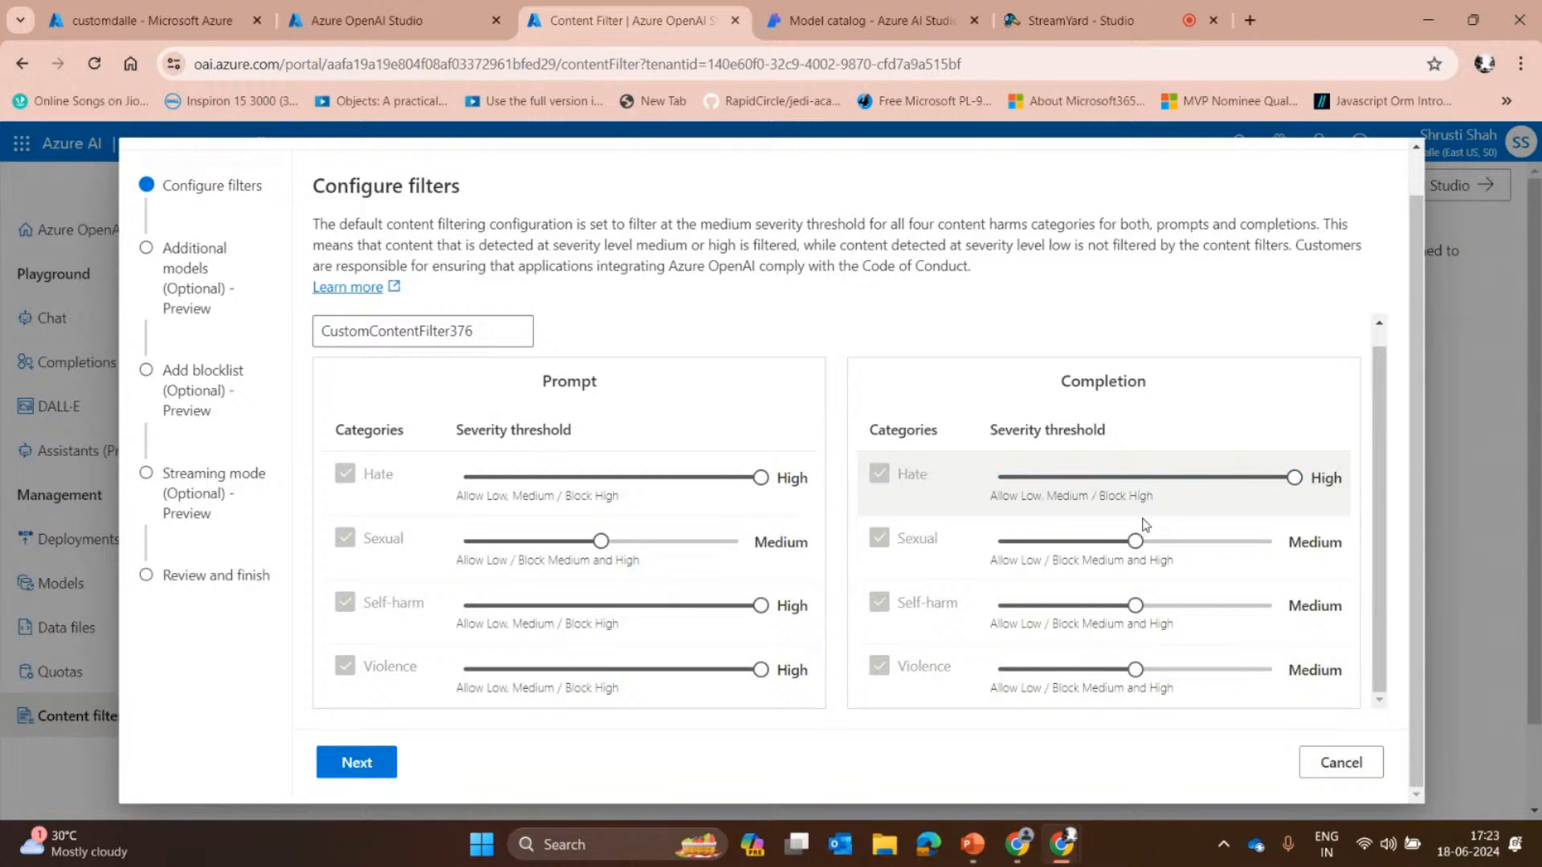
pyautogui.moveTo(1136, 542); pyautogui.dragTo(1289, 543)
pyautogui.moveTo(1148, 604); pyautogui.dragTo(1289, 607)
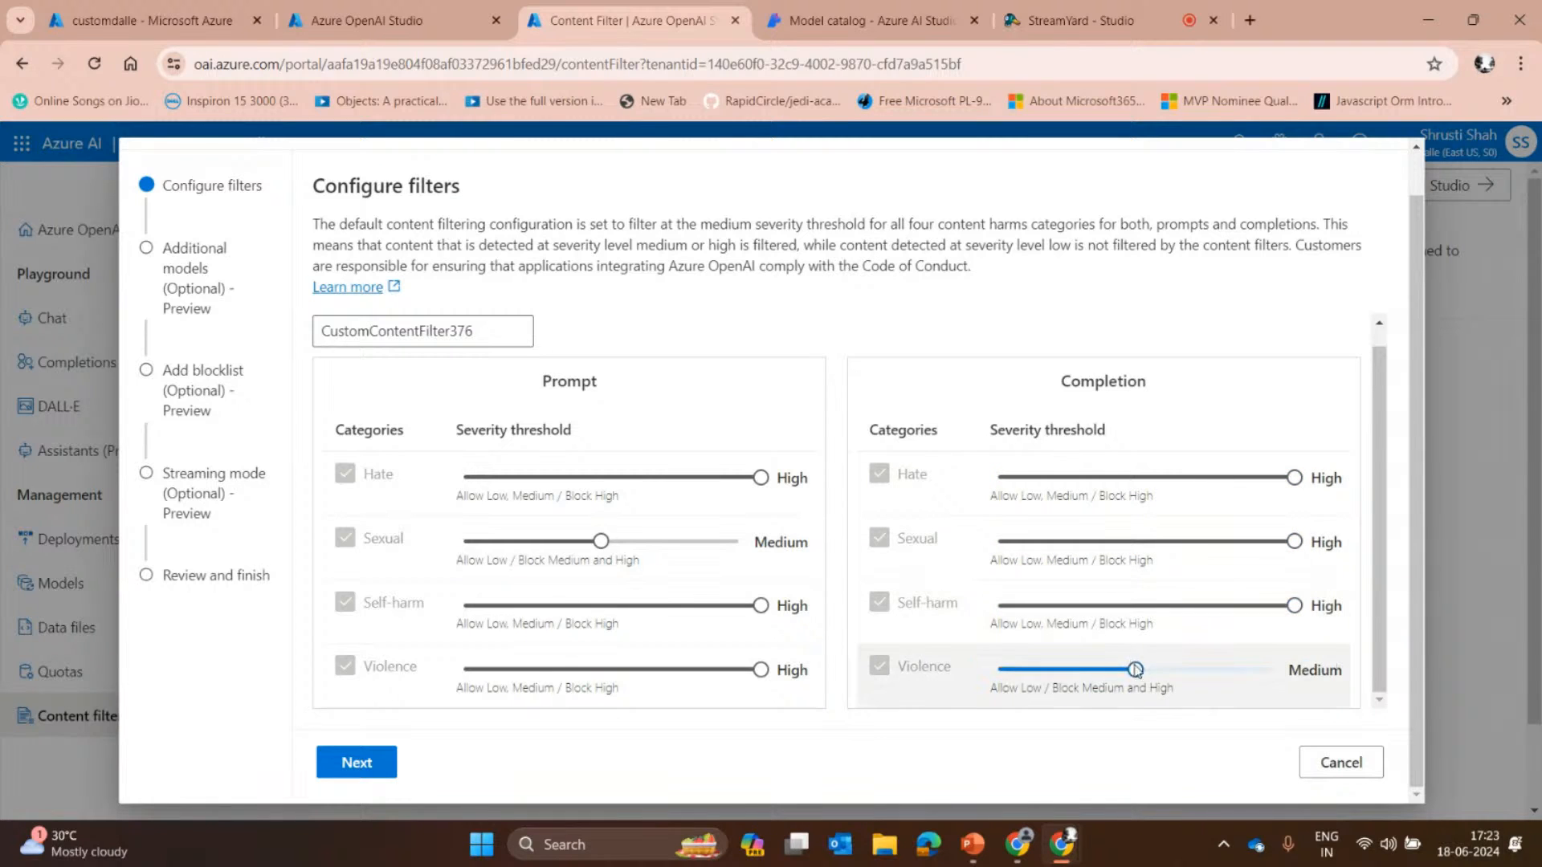
pyautogui.moveTo(1135, 670); pyautogui.dragTo(1285, 672)
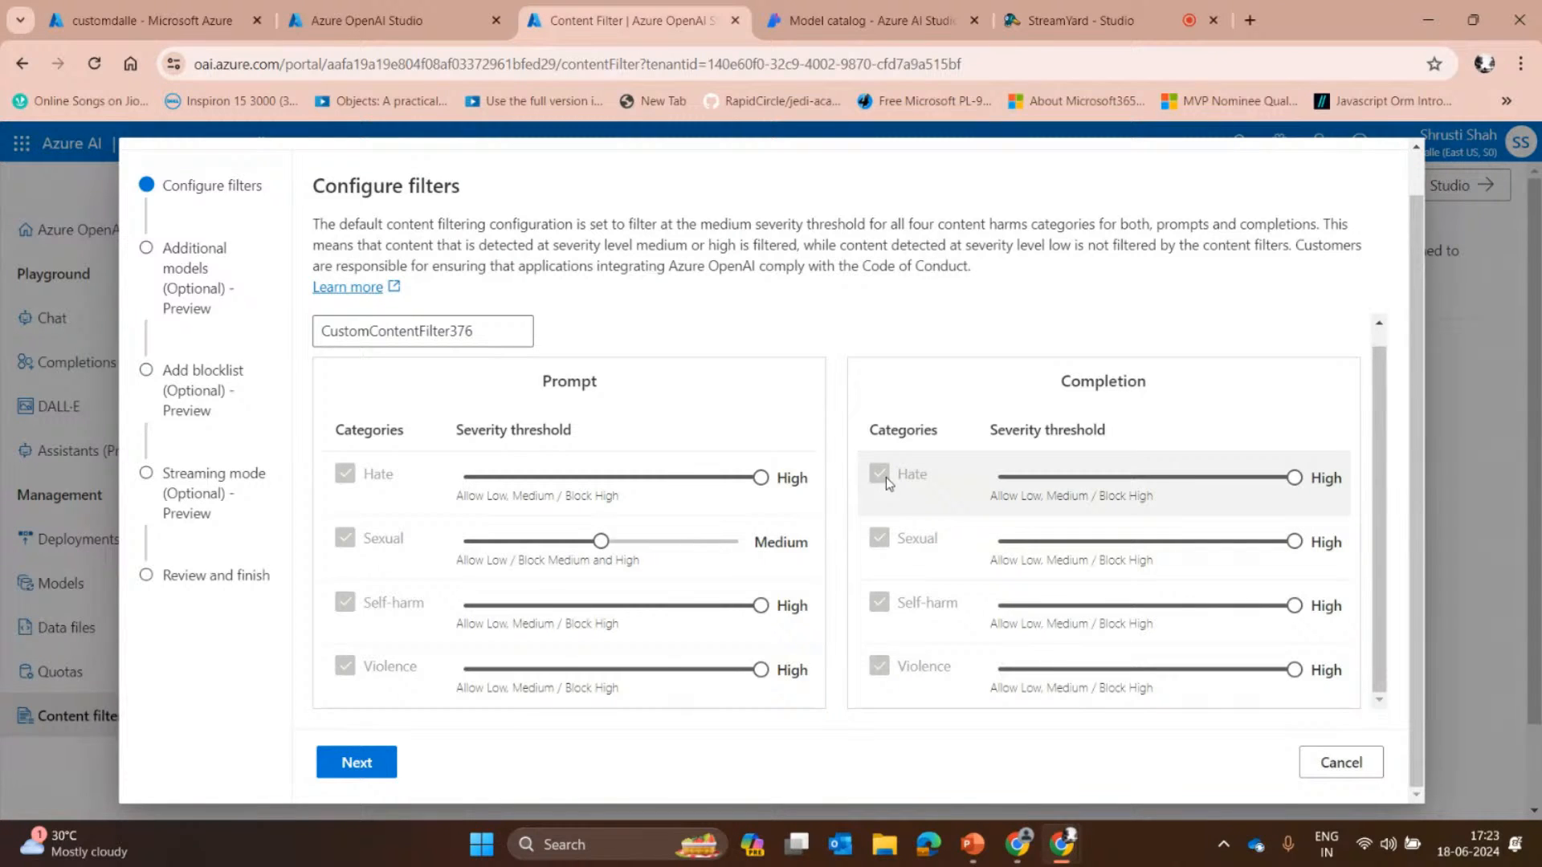
pyautogui.moveTo(602, 542); pyautogui.dragTo(759, 542)
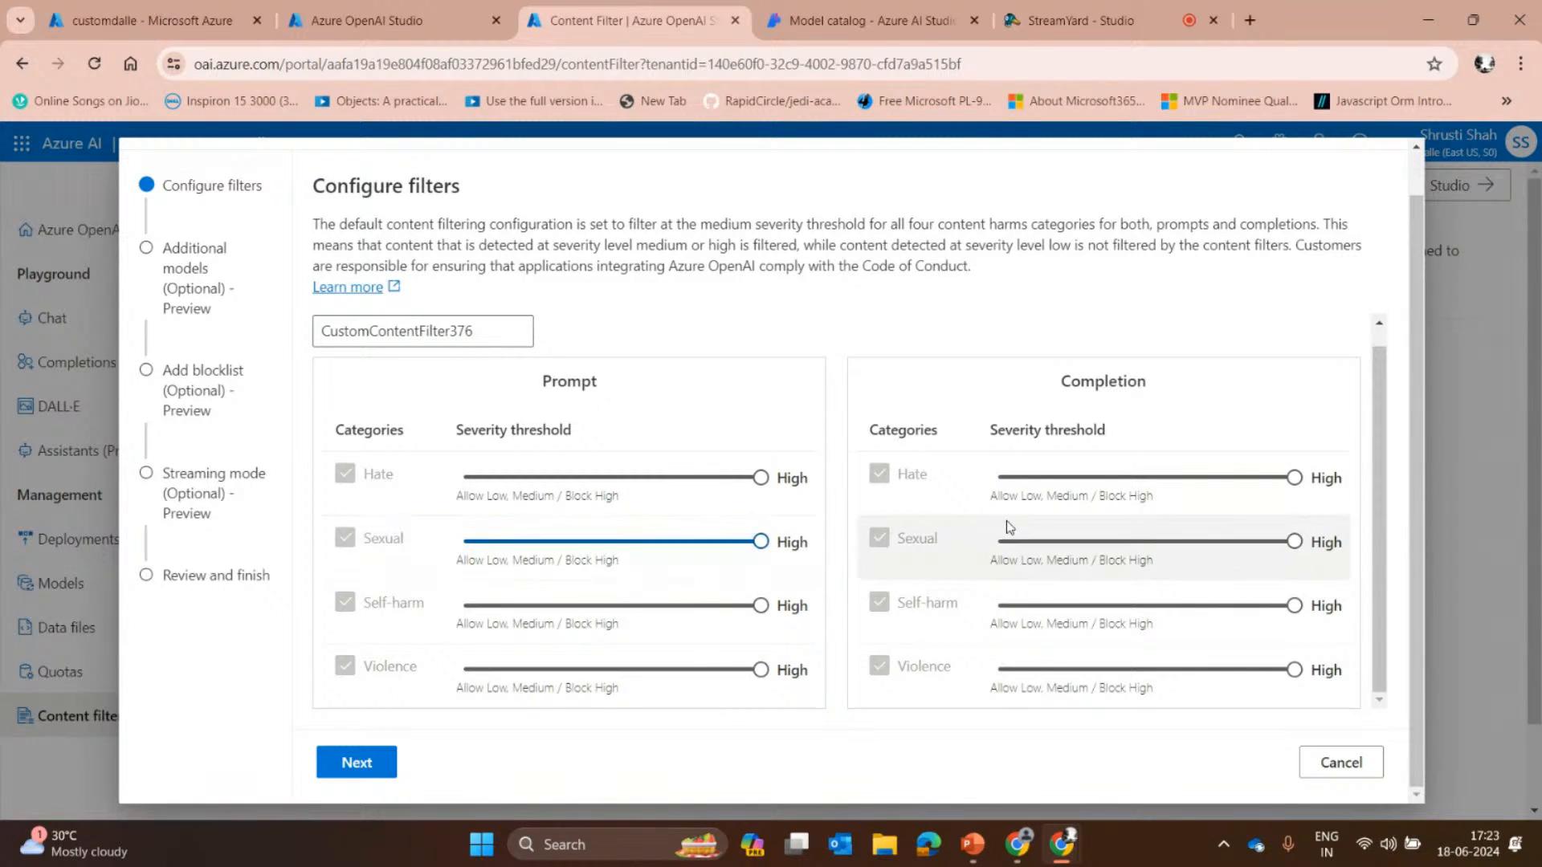
pyautogui.click(377, 761)
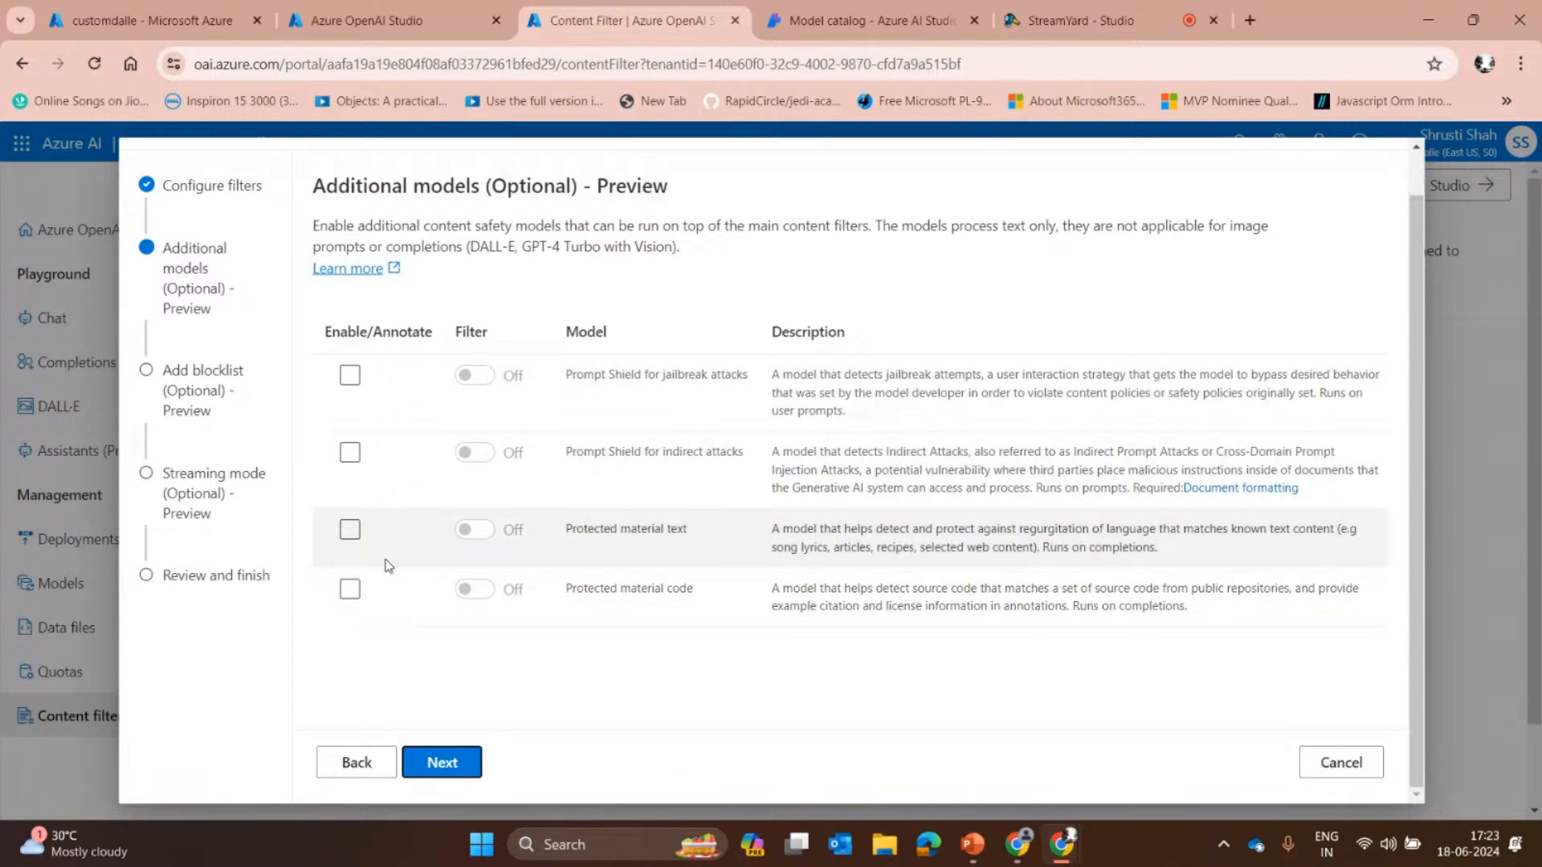
# Leave the additional models off, read the blocklist description without adding one, and continue to the streaming mode stage.
pyautogui.click(348, 376)
pyautogui.click(348, 376)
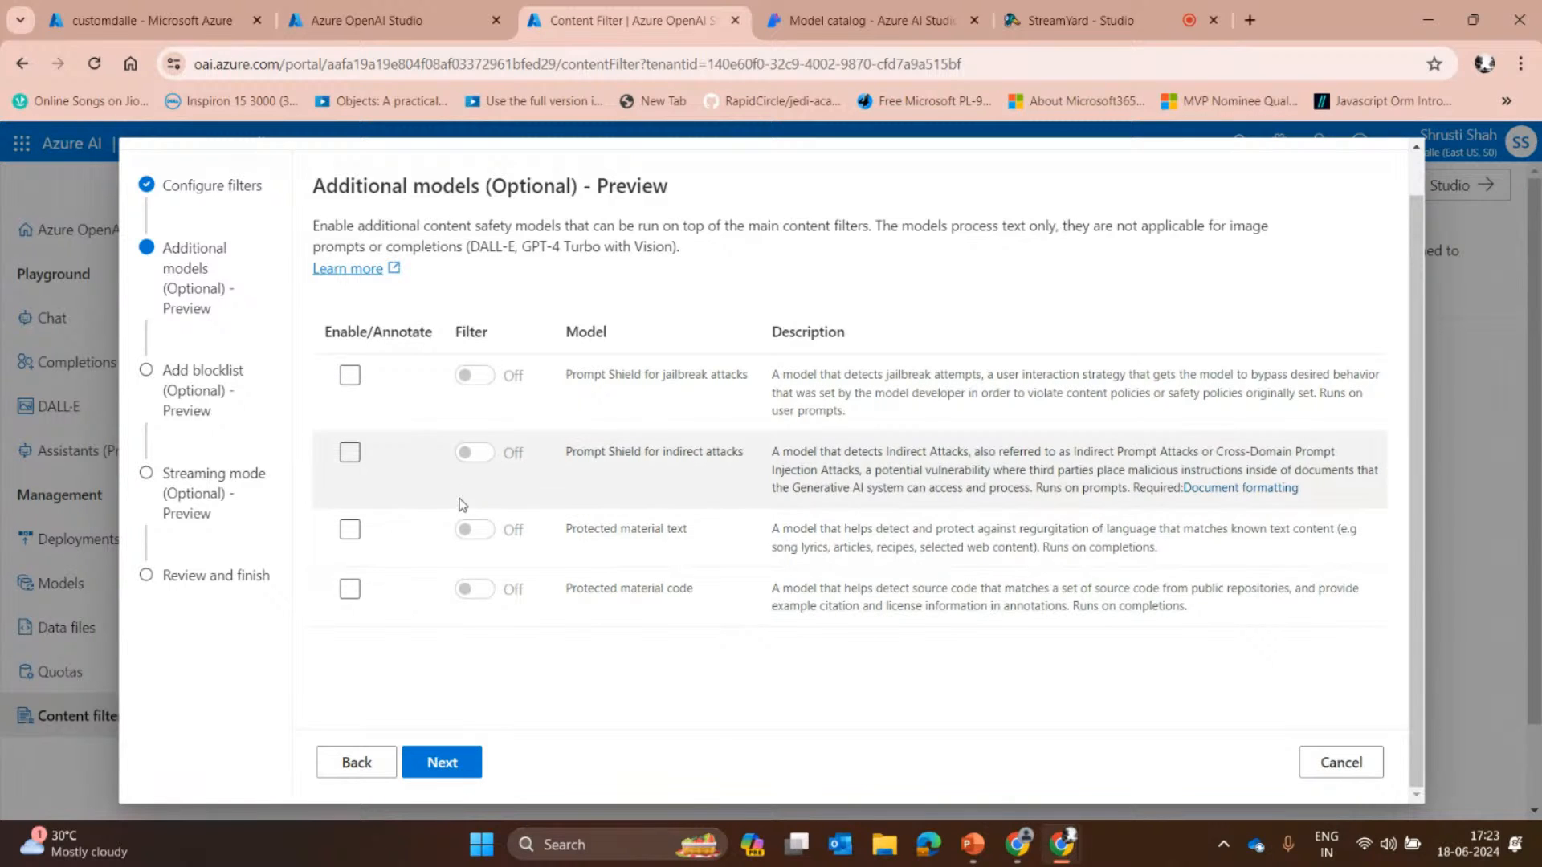
pyautogui.click(441, 763)
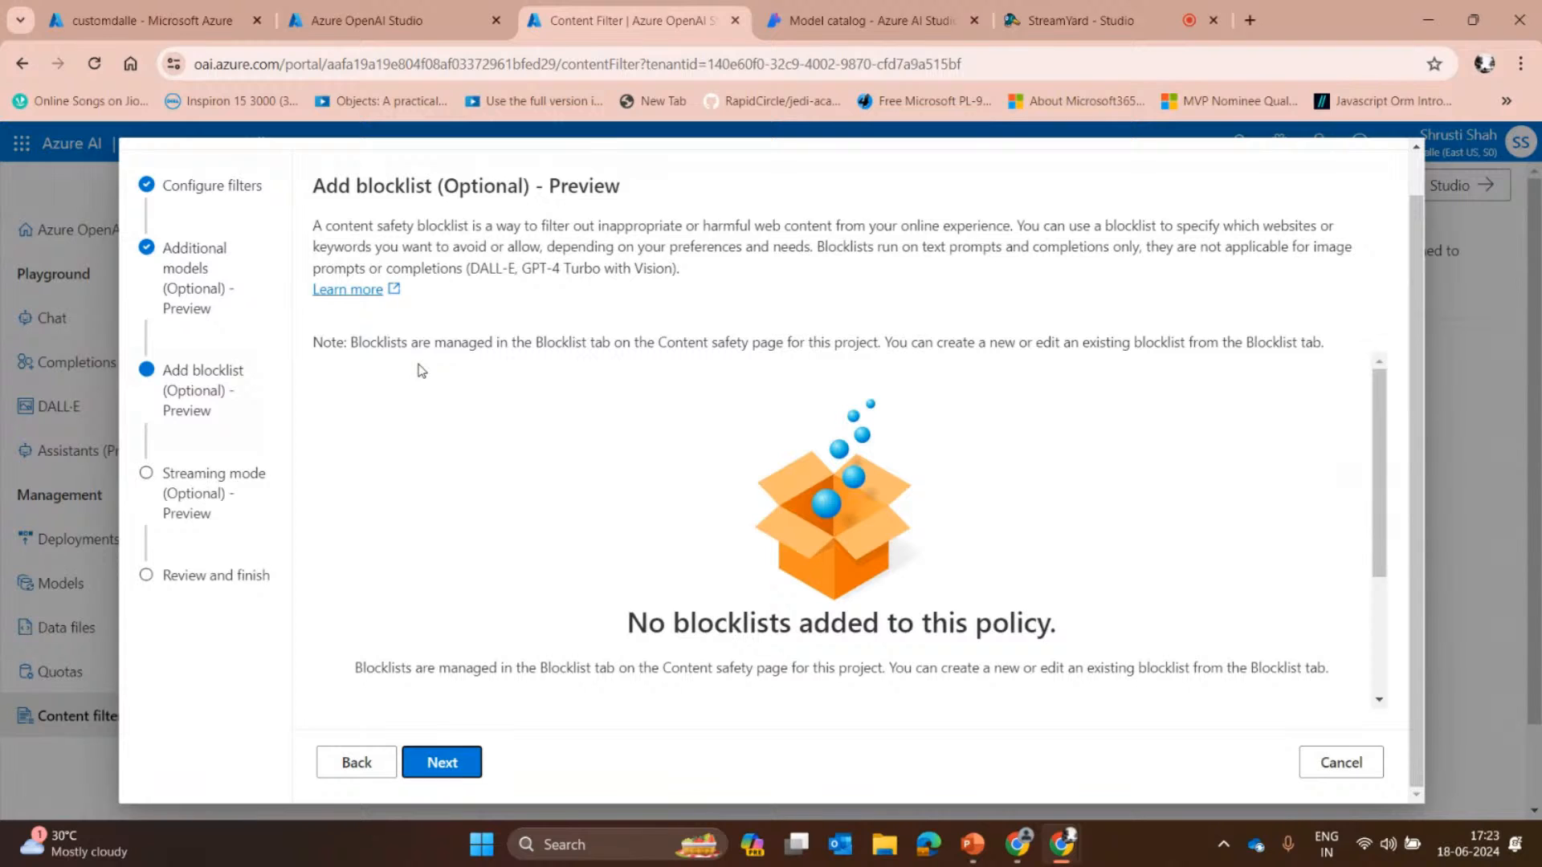
pyautogui.moveTo(339, 226); pyautogui.dragTo(897, 280)
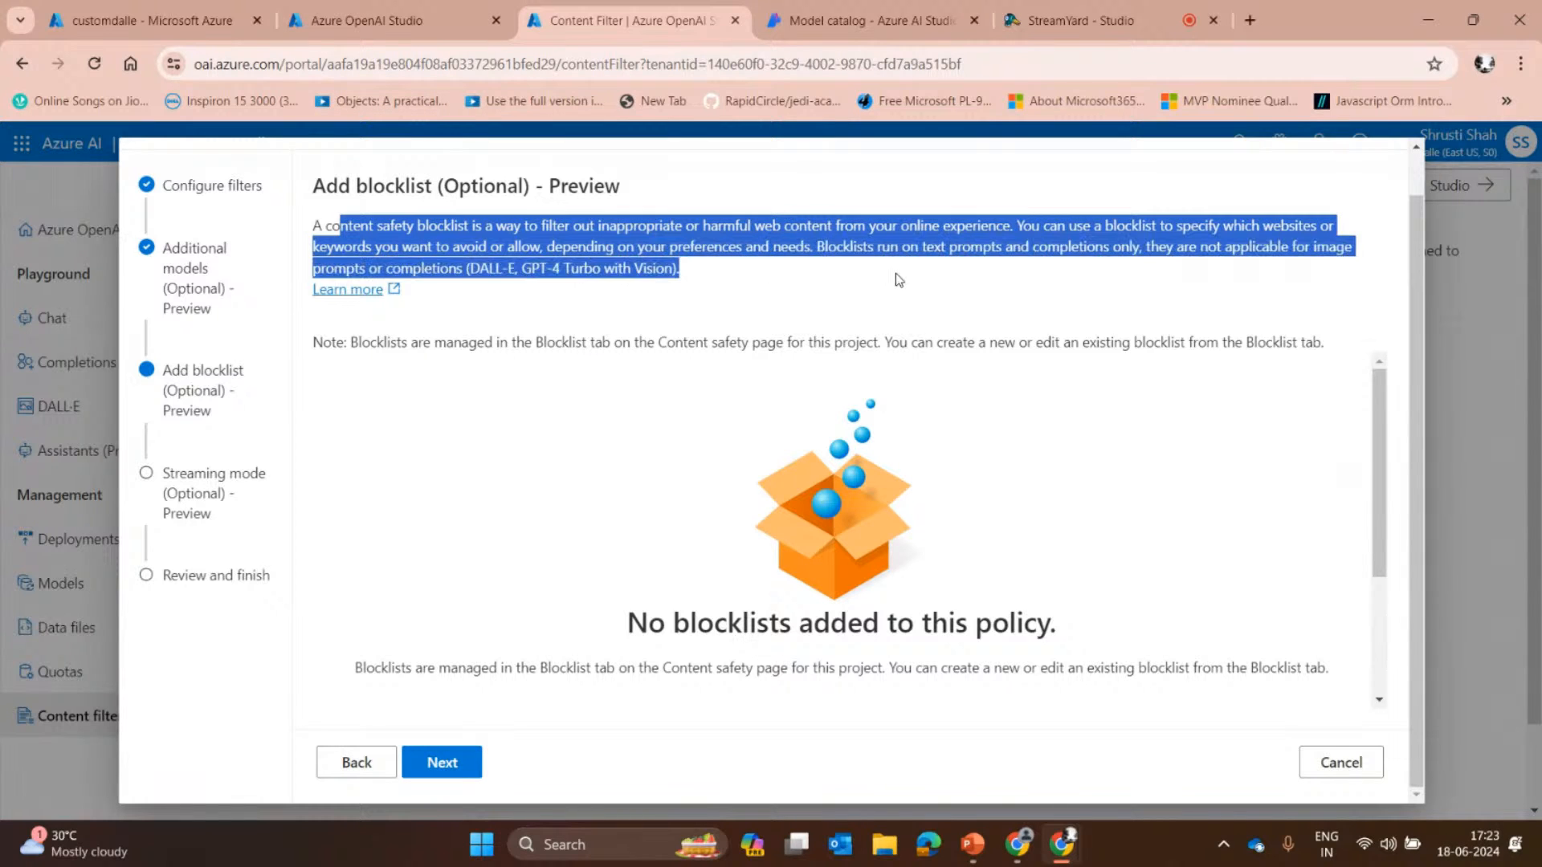
pyautogui.click(895, 273)
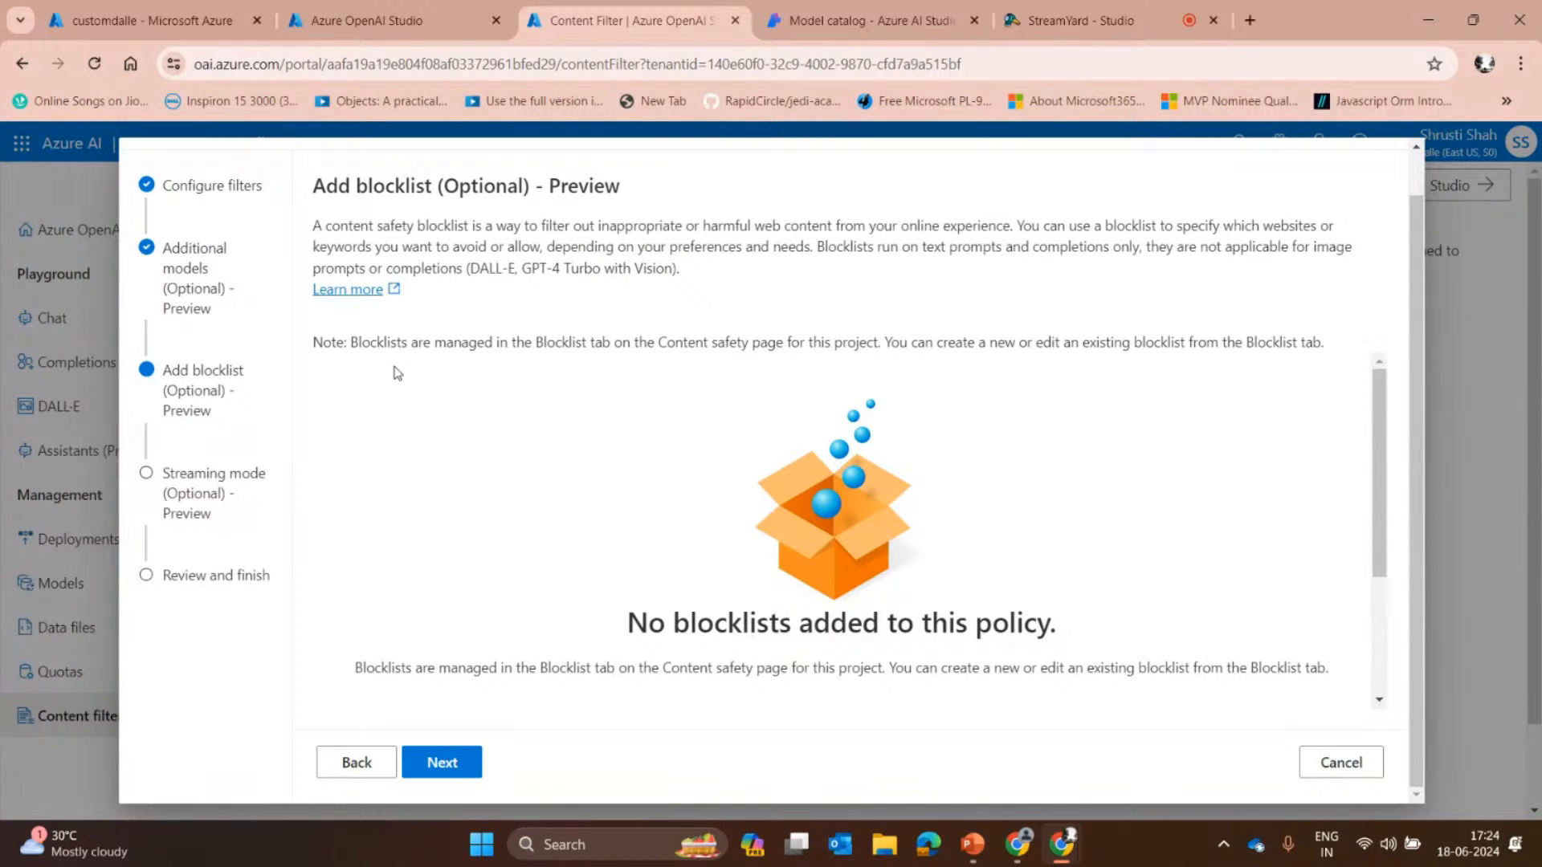
pyautogui.click(443, 763)
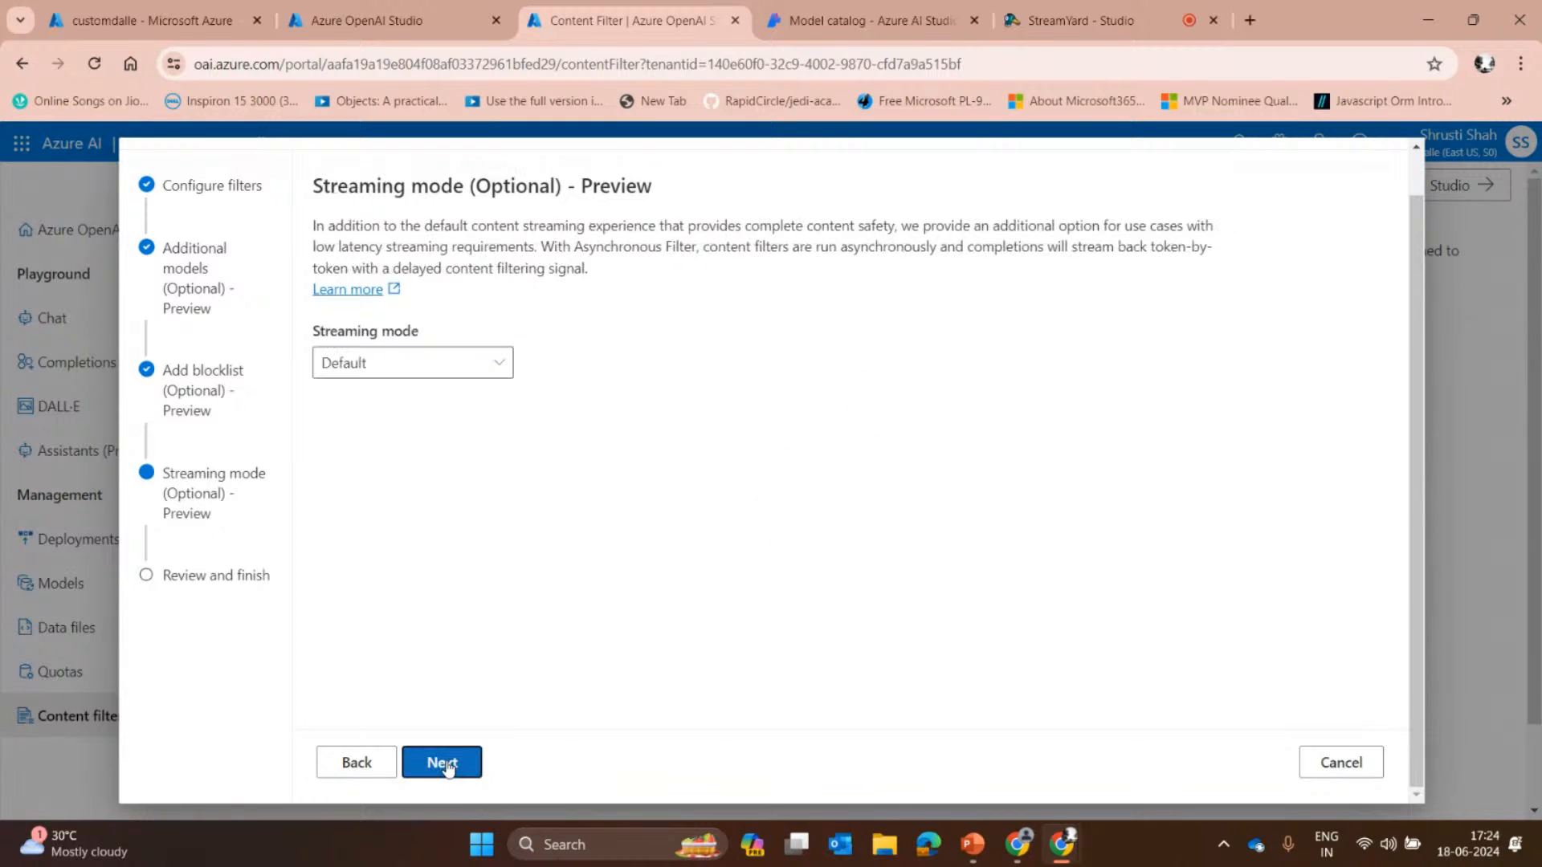
# Review the streaming mode options, keep Default, and create the content filter after checking its configuration summary.
pyautogui.click(454, 373)
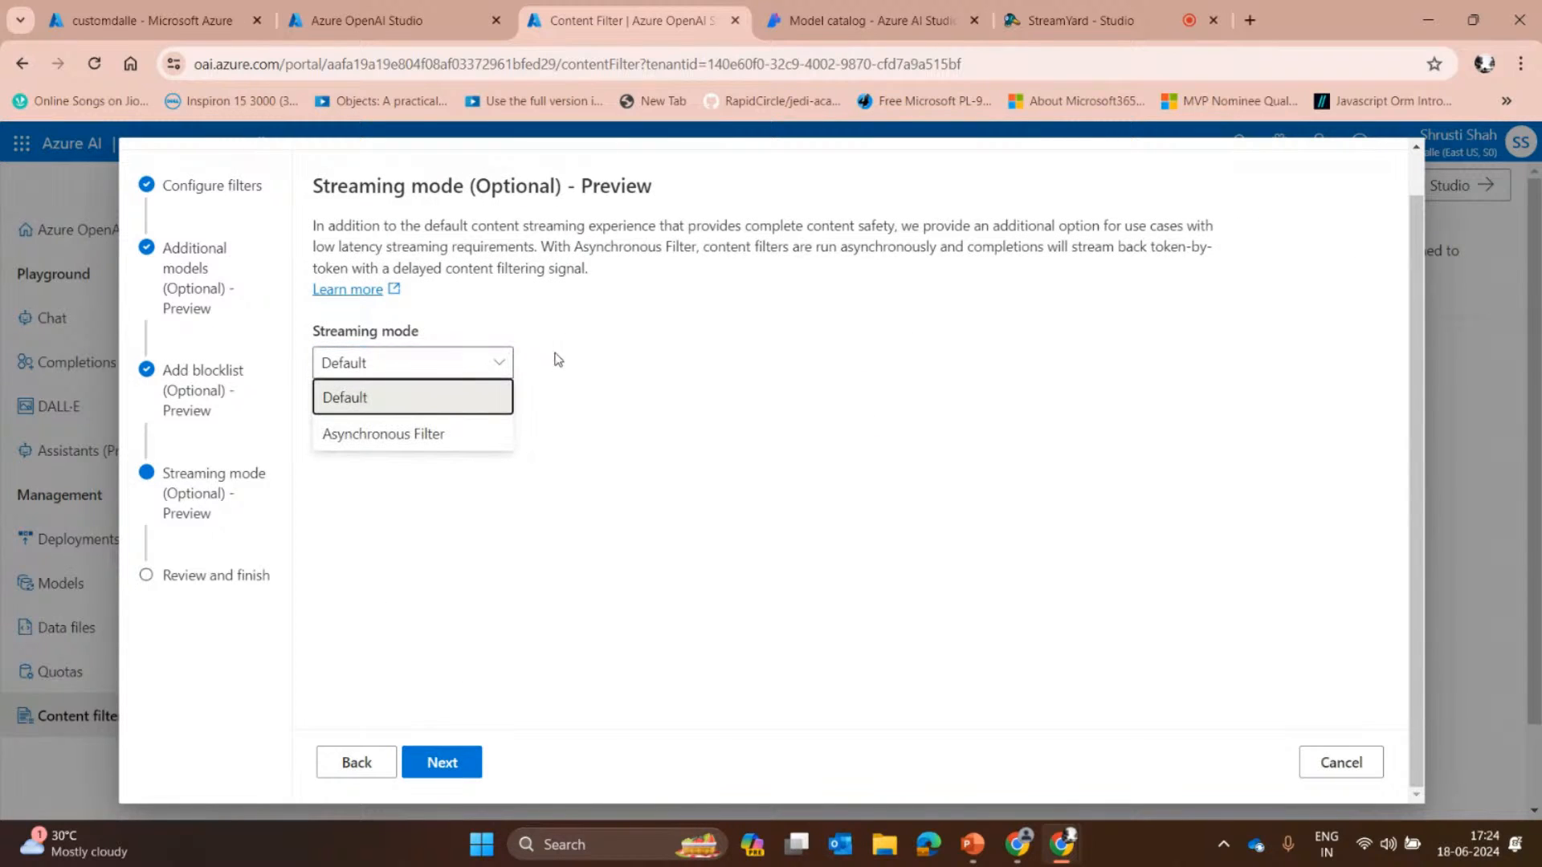
pyautogui.click(643, 384)
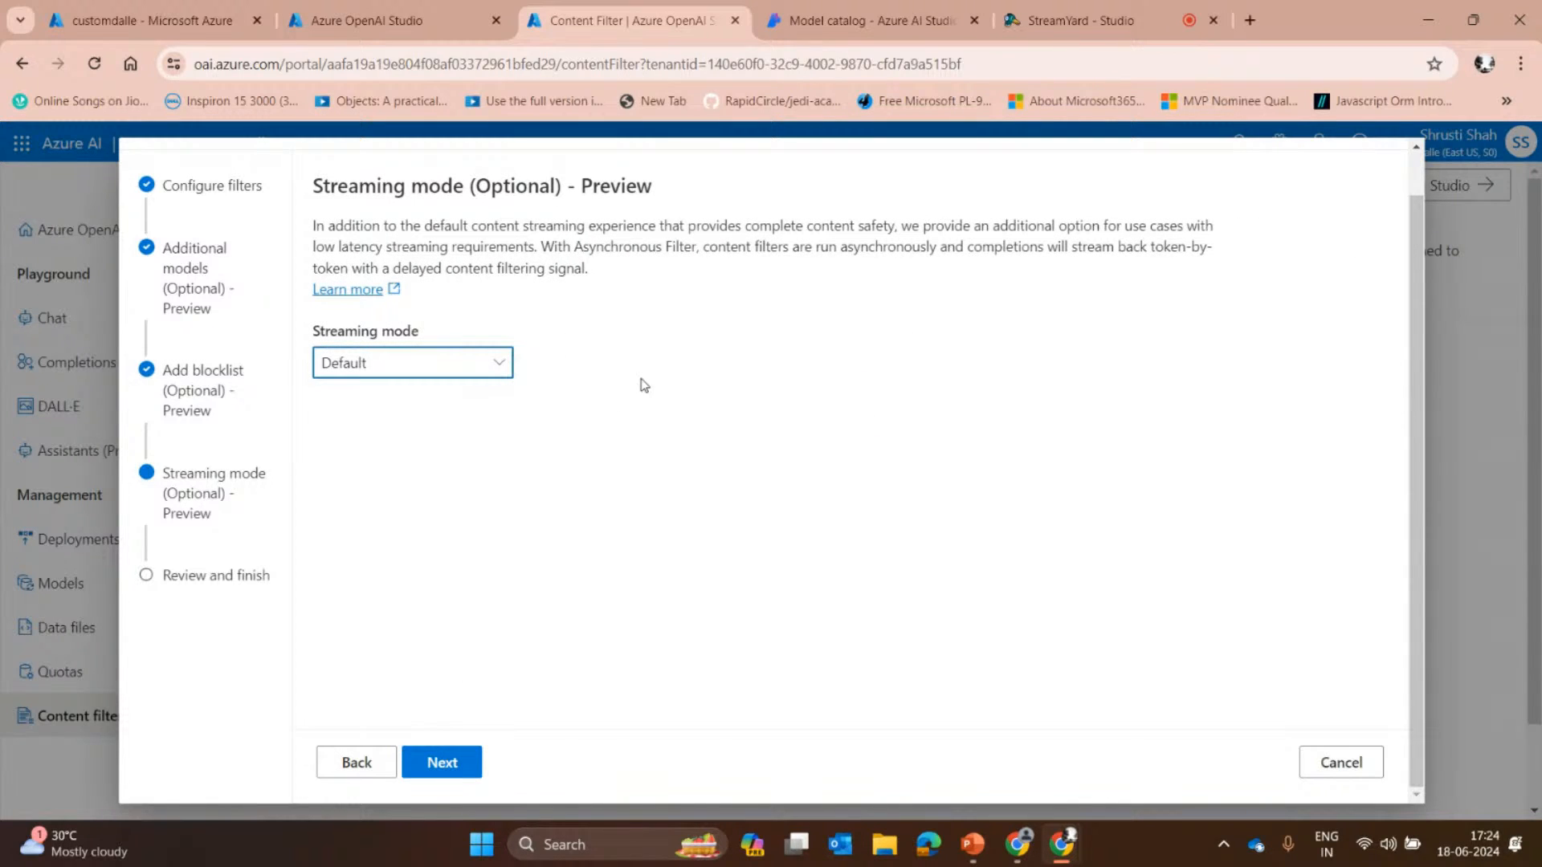
pyautogui.click(447, 368)
pyautogui.click(768, 391)
pyautogui.click(451, 767)
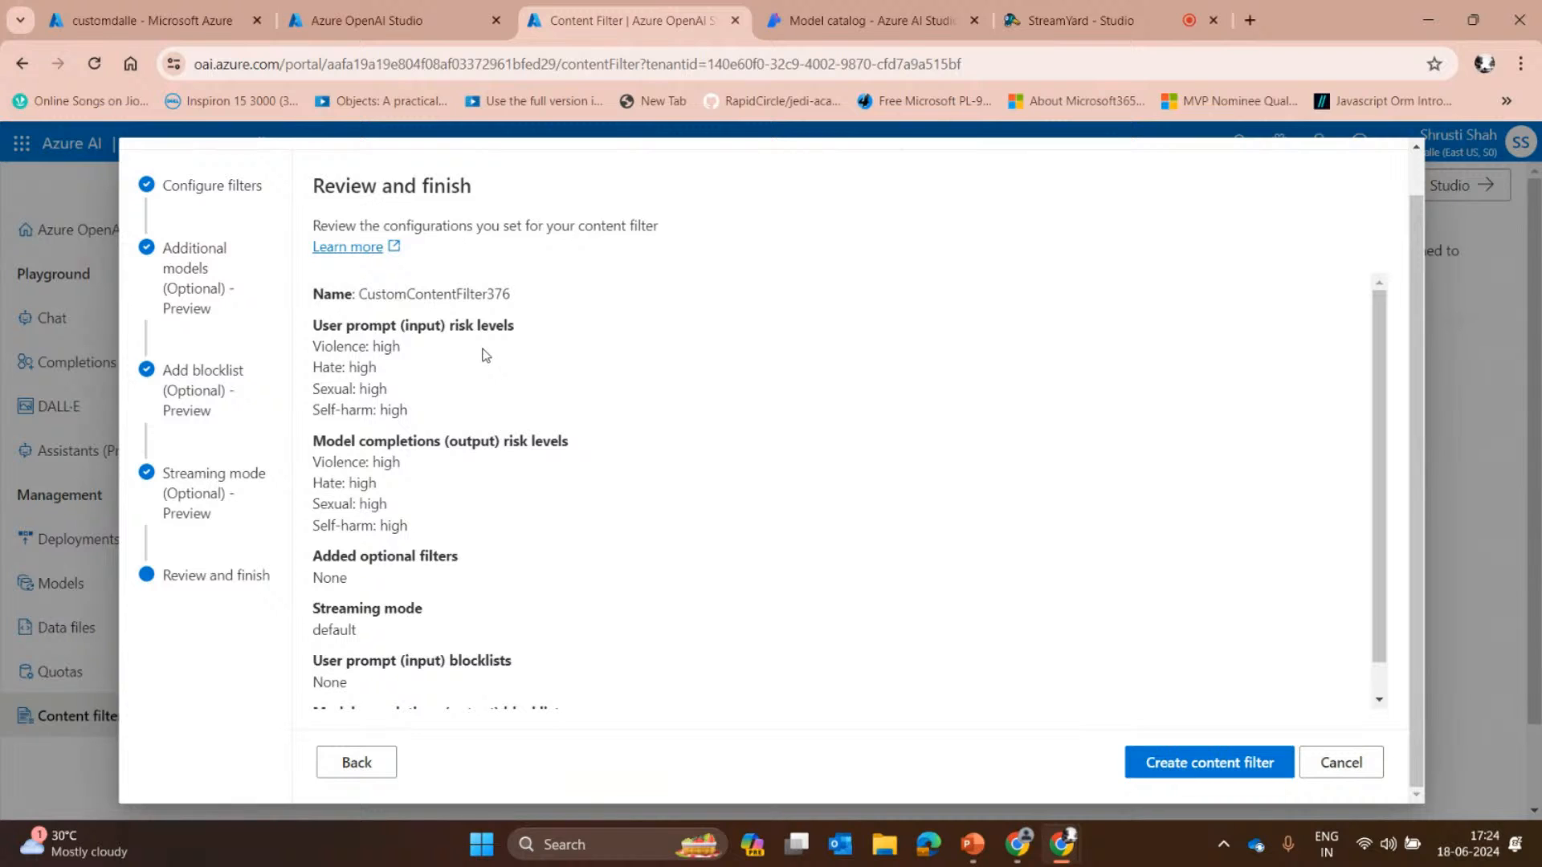
pyautogui.scroll(-1, 714, 687)
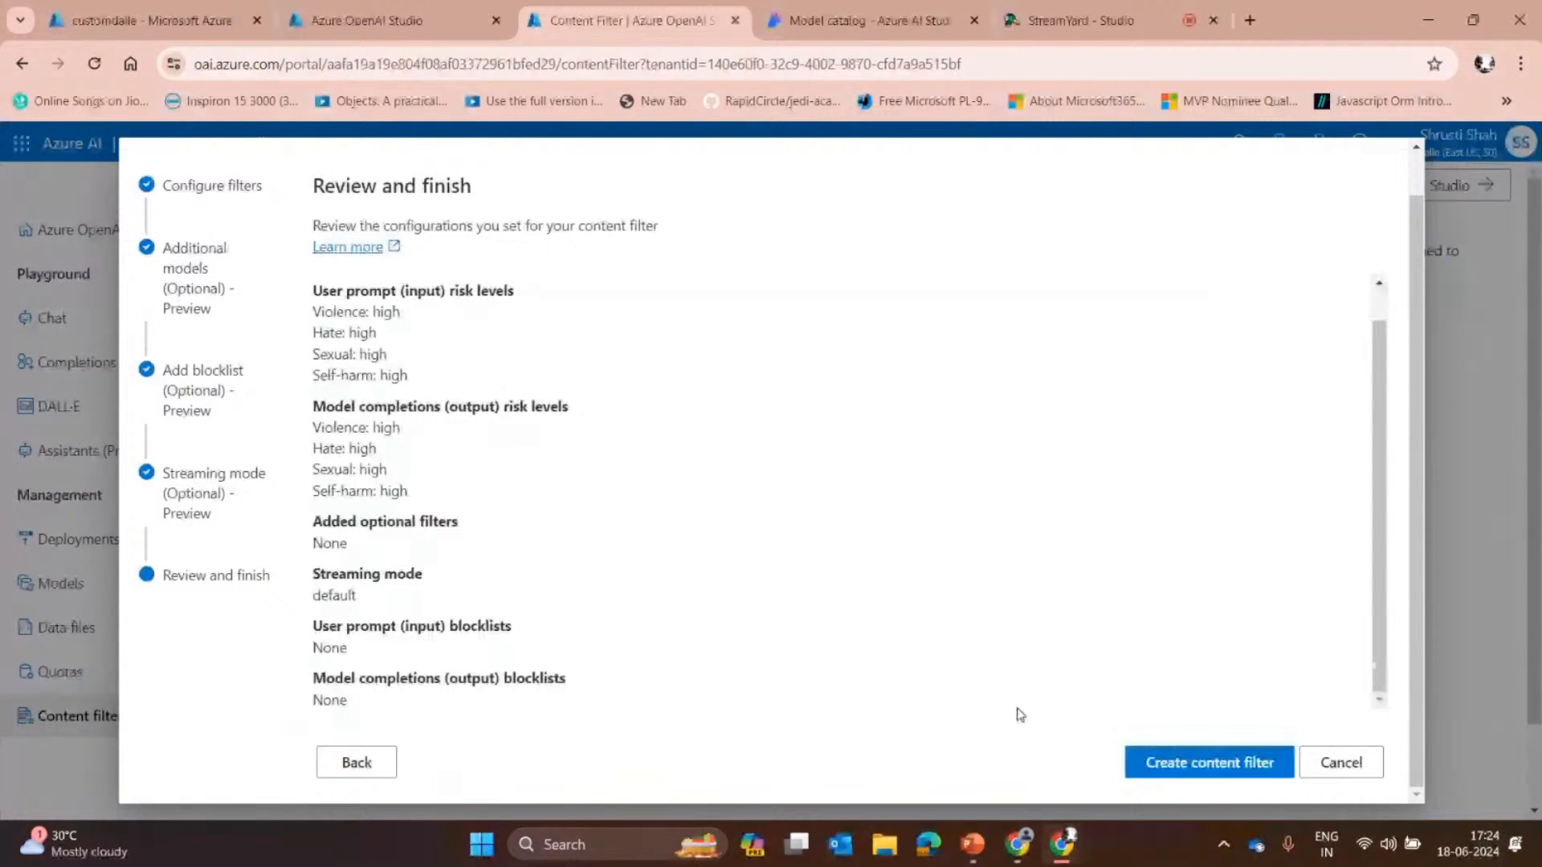
pyautogui.click(1209, 762)
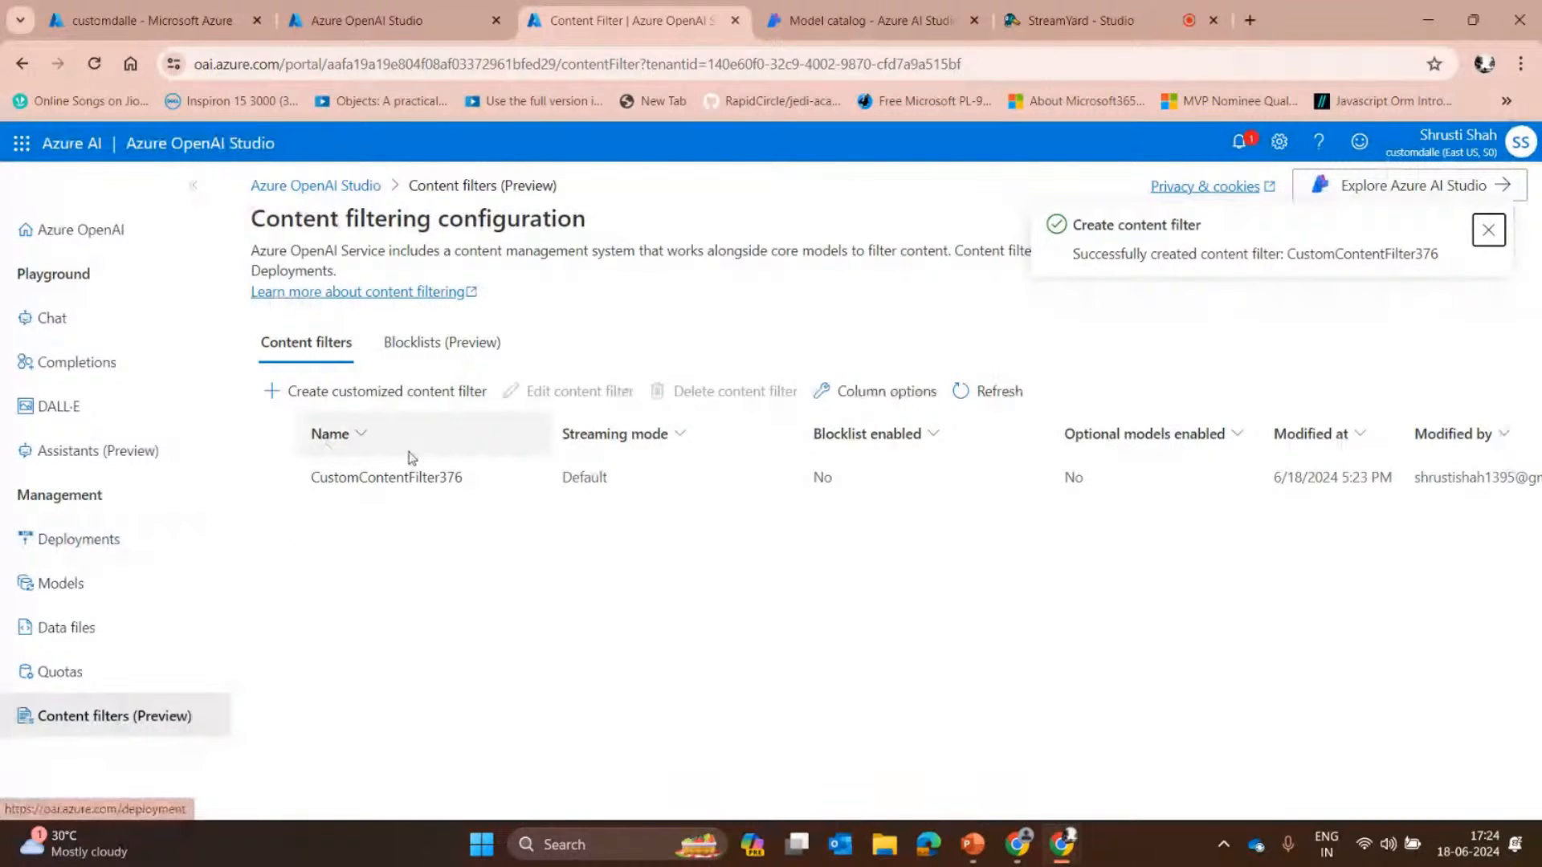
# Edit the Dalle3 deployment, choose CustomContentFilter376 as its content filter, and close the editor without saving.
pyautogui.click(78, 538)
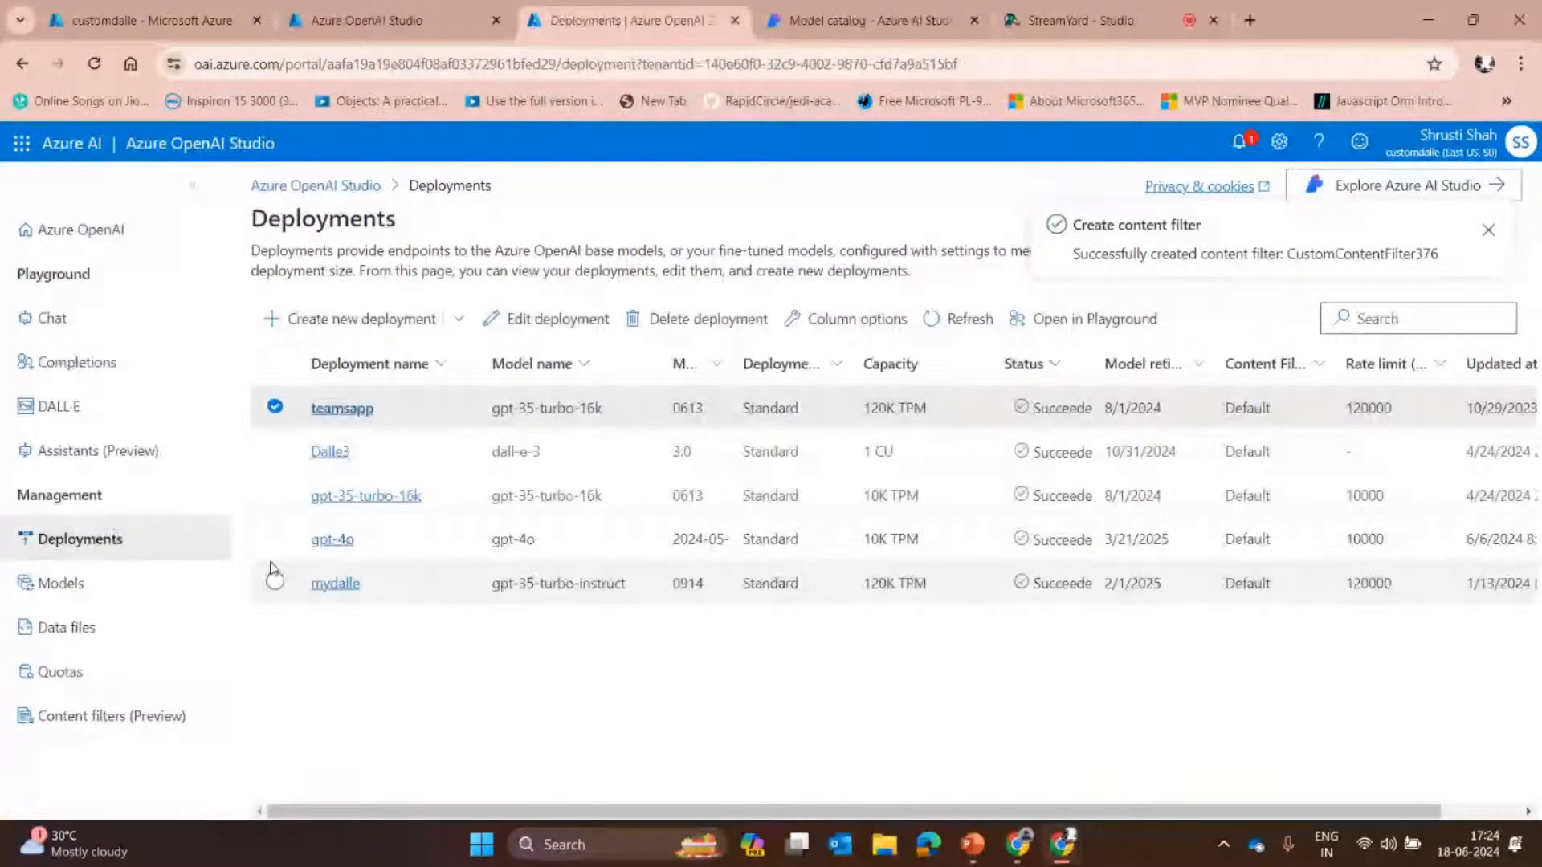
pyautogui.click(275, 451)
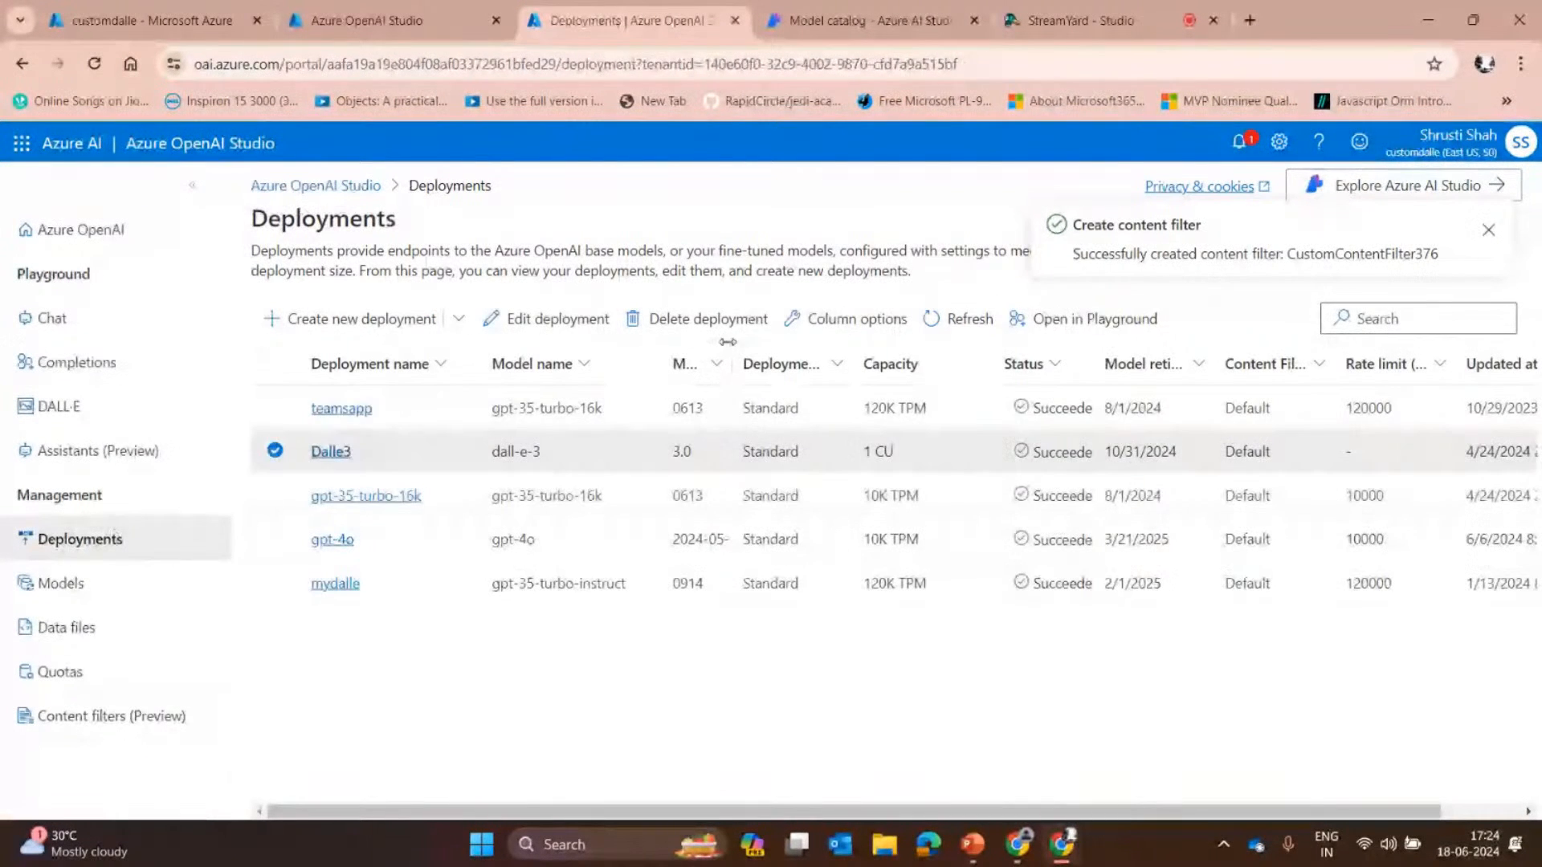
pyautogui.click(546, 318)
pyautogui.click(682, 604)
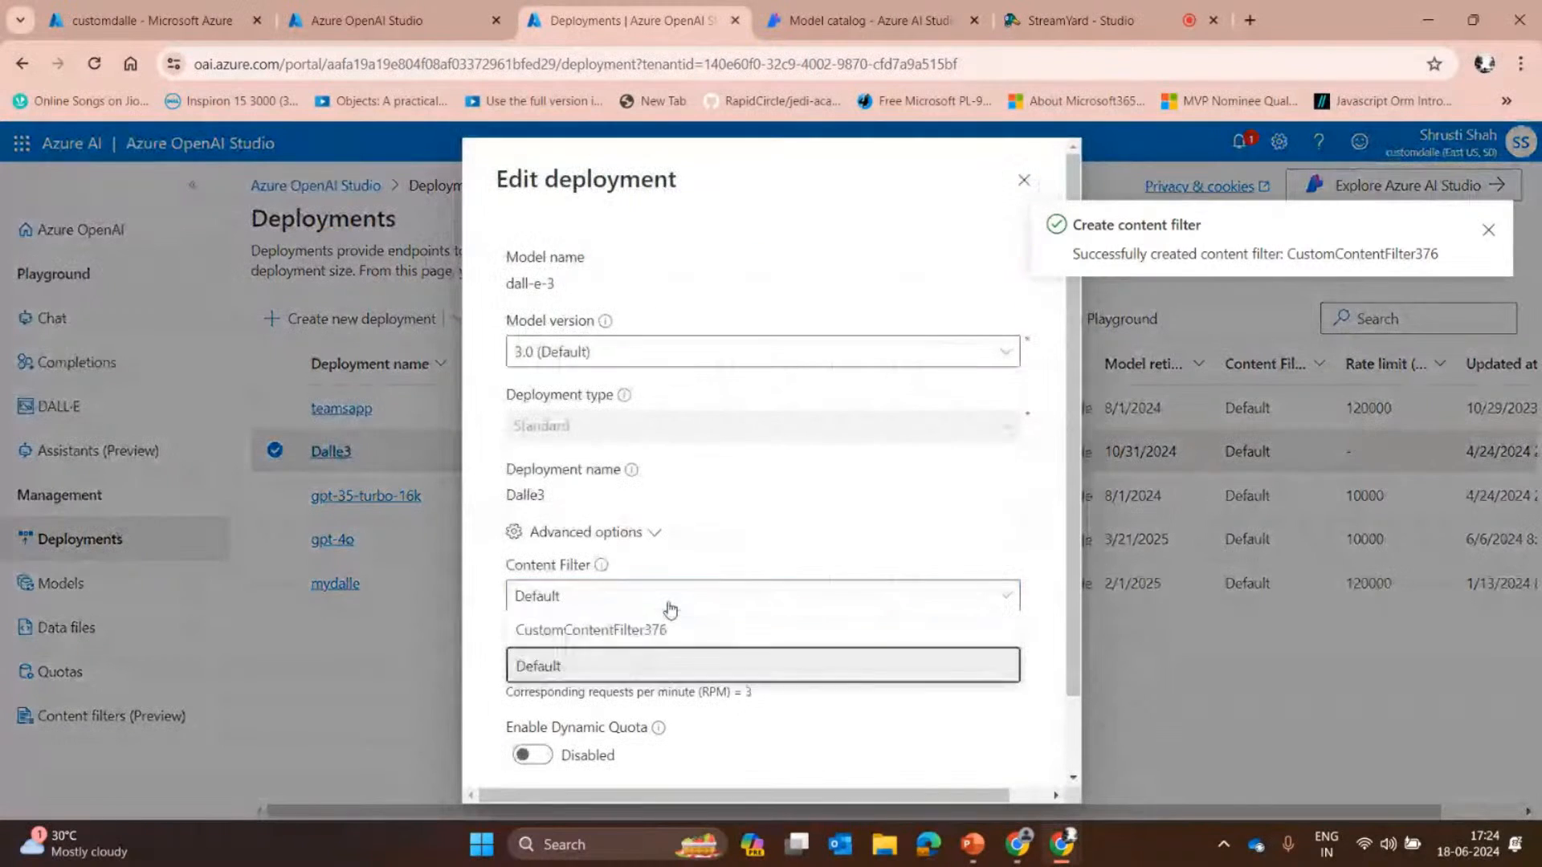
pyautogui.click(585, 636)
pyautogui.scroll(-1, 720, 758)
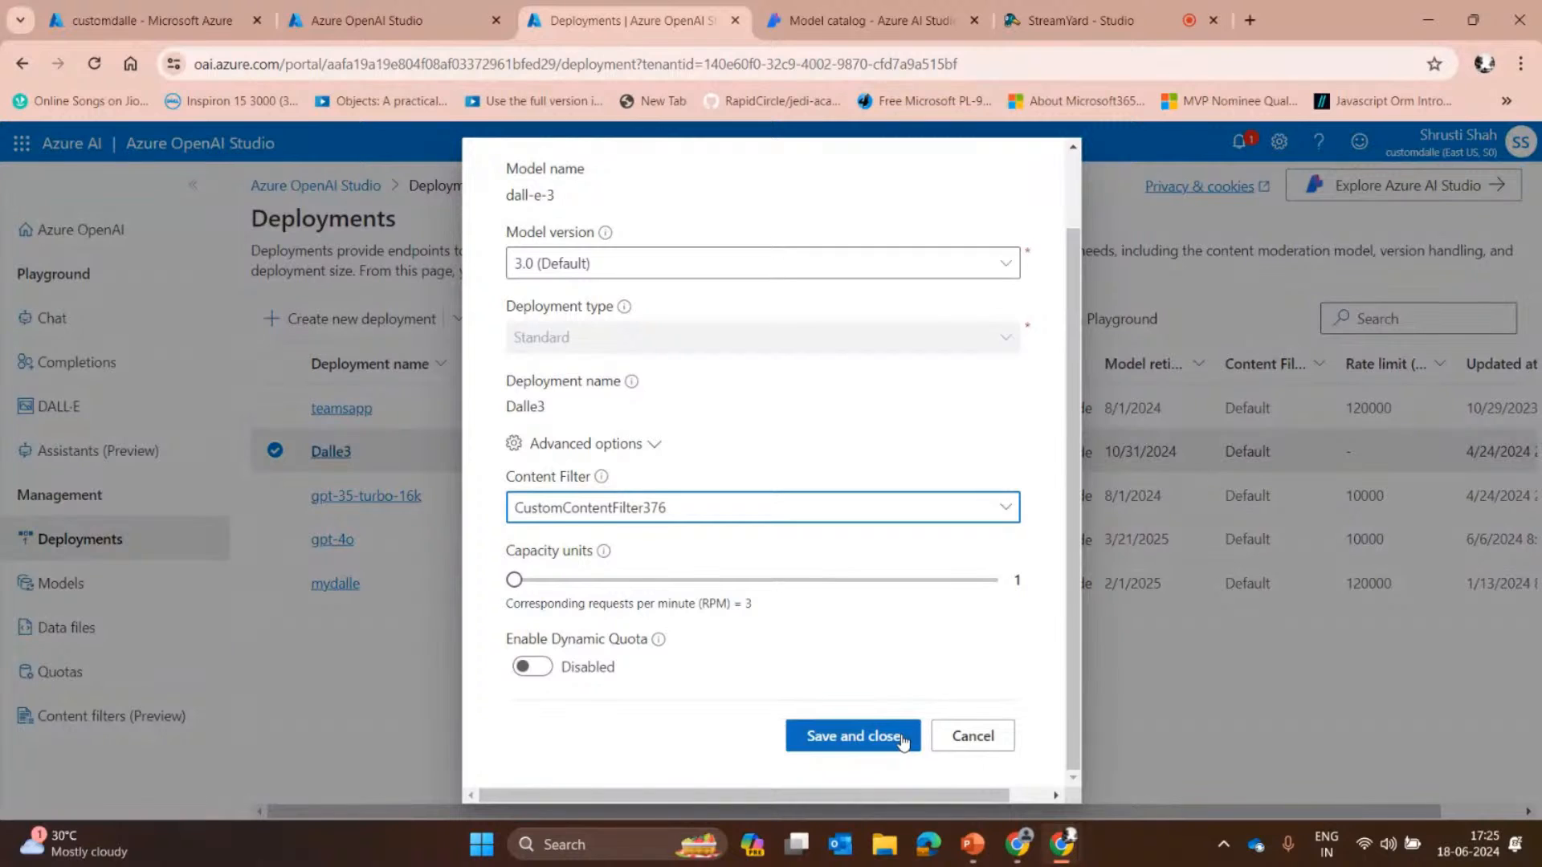
pyautogui.scroll(1, 908, 722)
pyautogui.scroll(-1, 913, 688)
pyautogui.scroll(1, 907, 658)
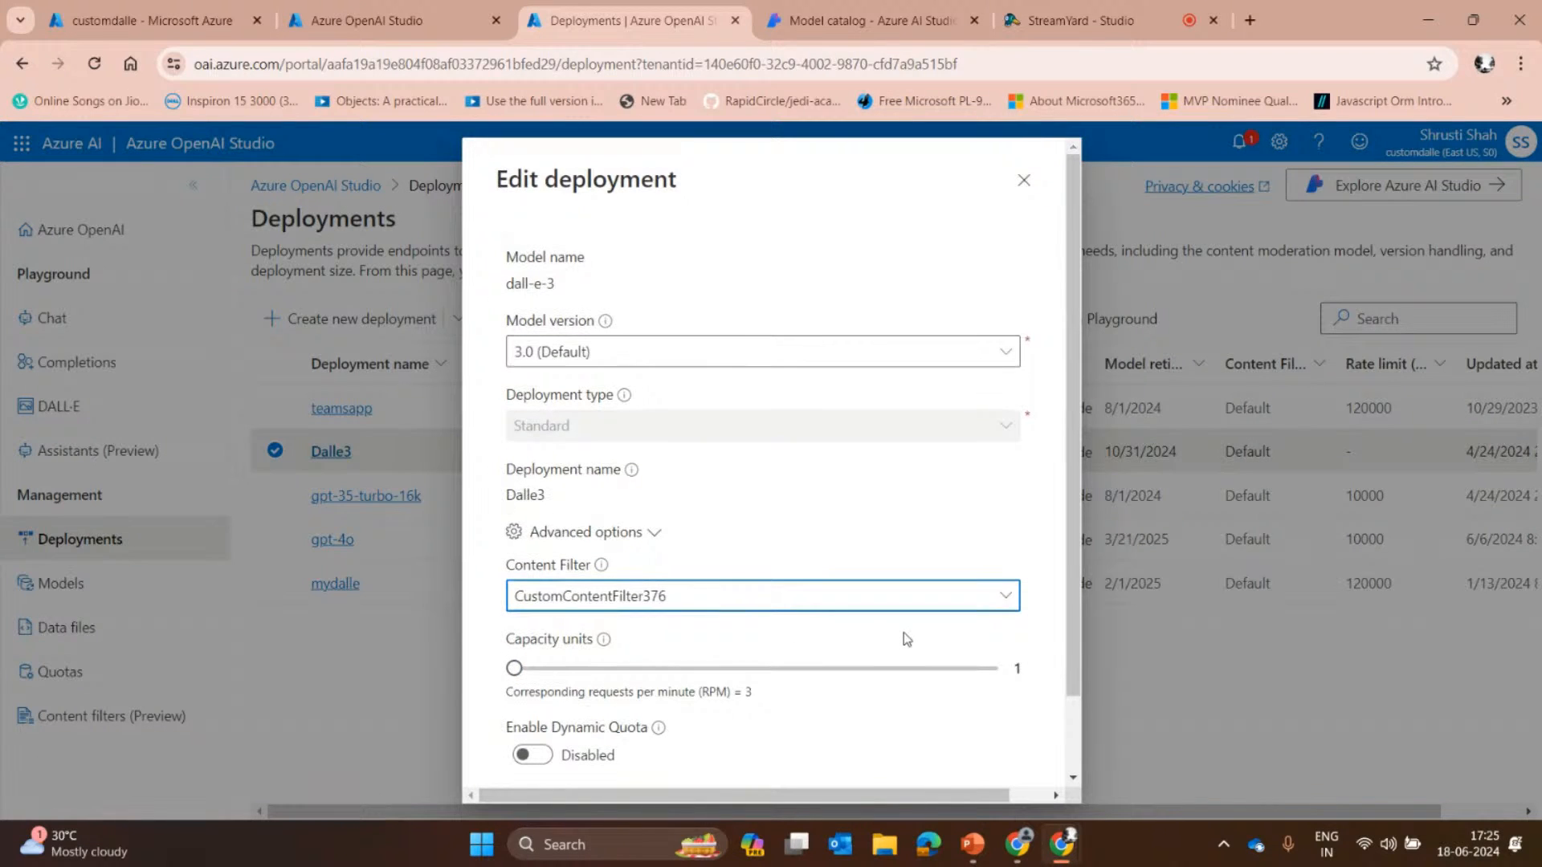
pyautogui.click(1024, 180)
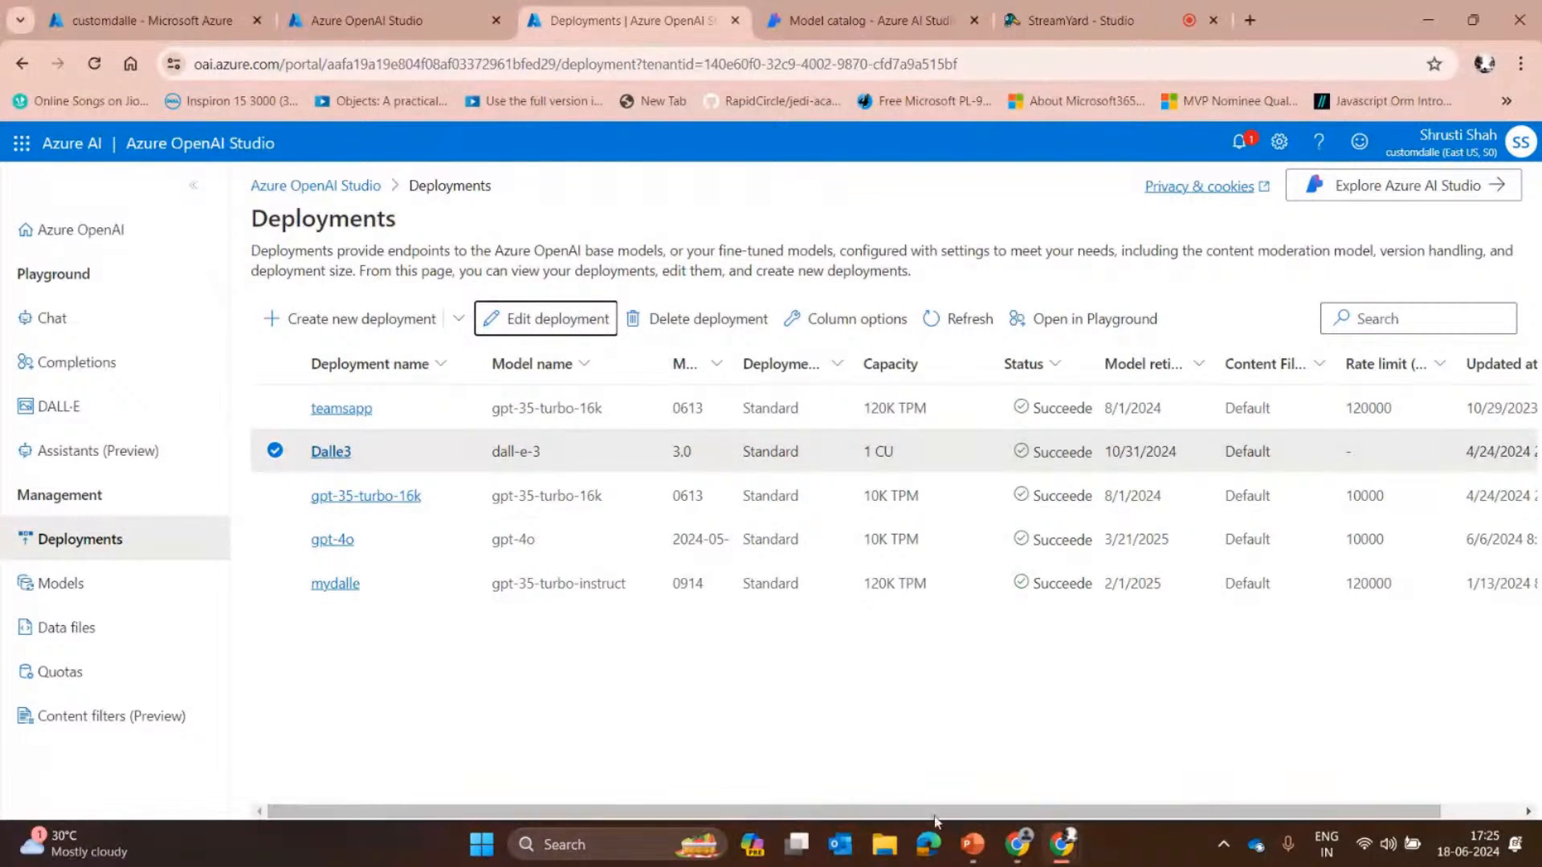
# Switch to the Azure AI Studio model catalog and examine its announcements and listed models.
pyautogui.click(839, 8)
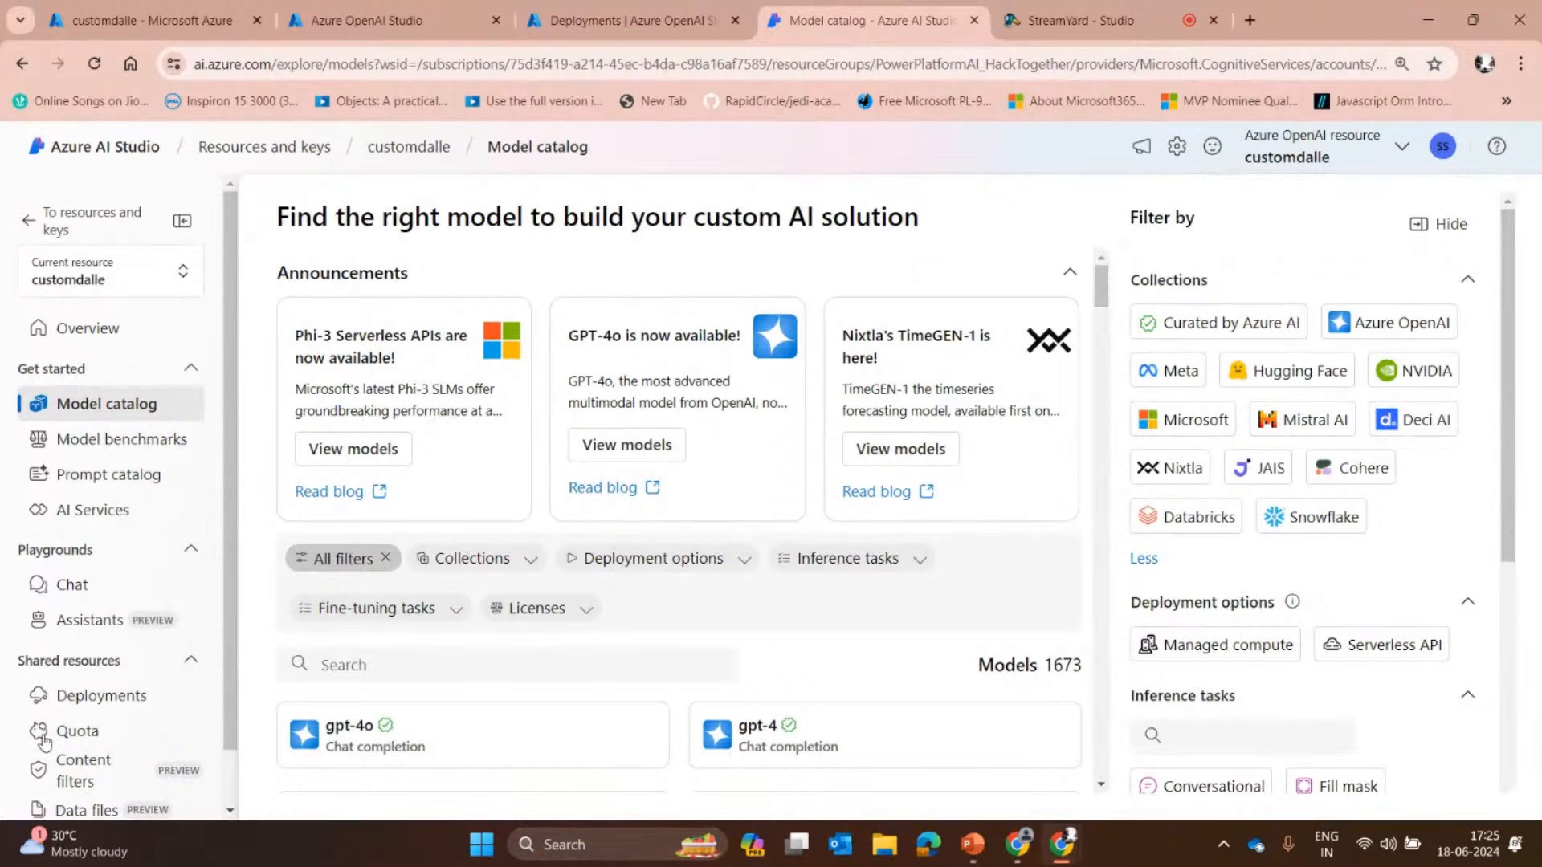
pyautogui.scroll(-1, 48, 743)
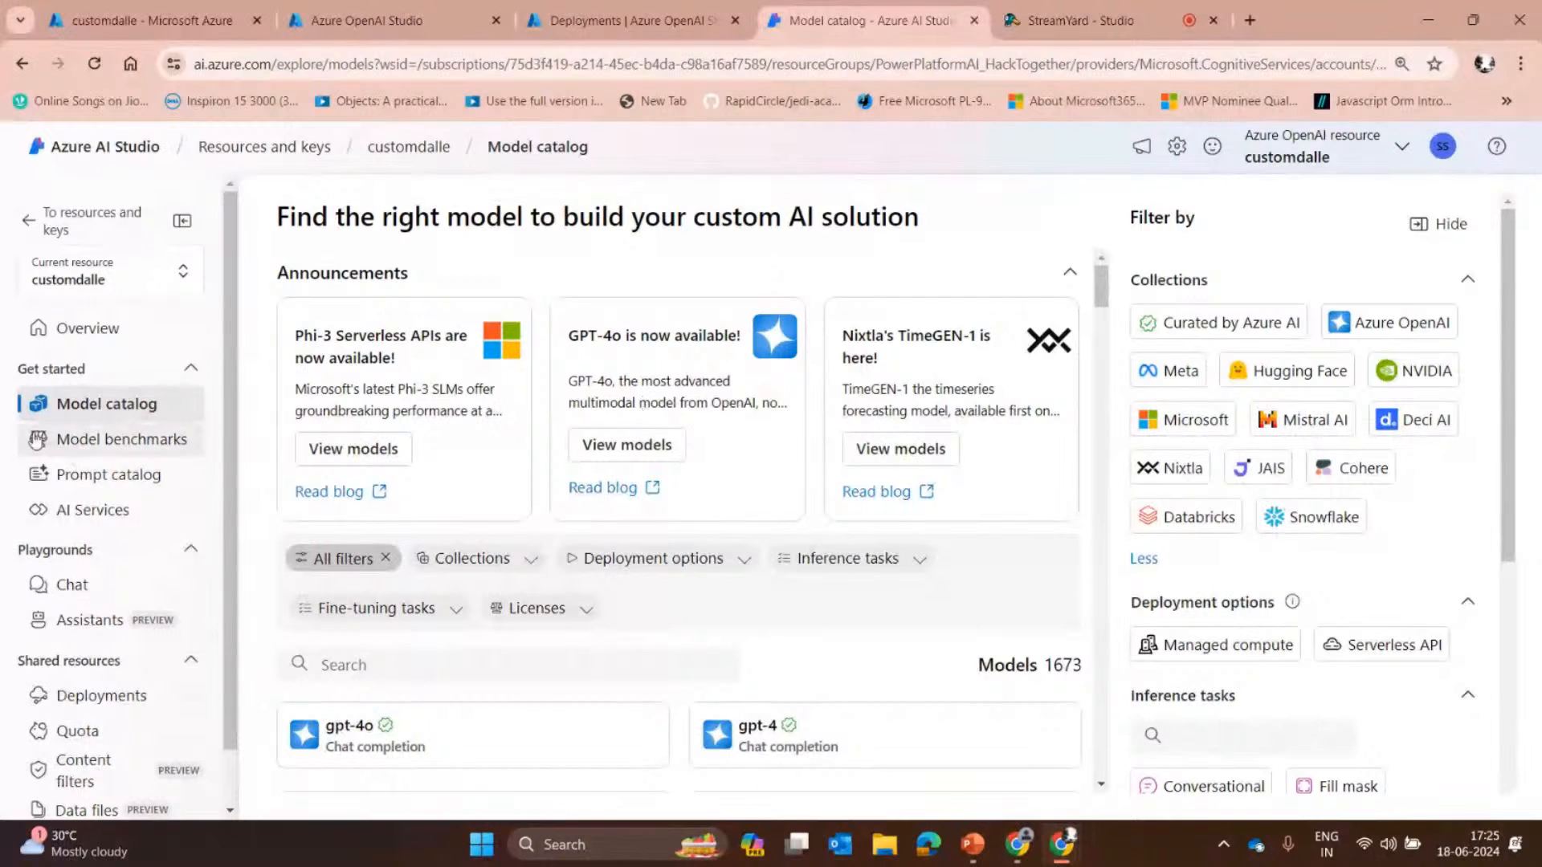
pyautogui.scroll(-1, 90, 499)
pyautogui.scroll(1, 90, 499)
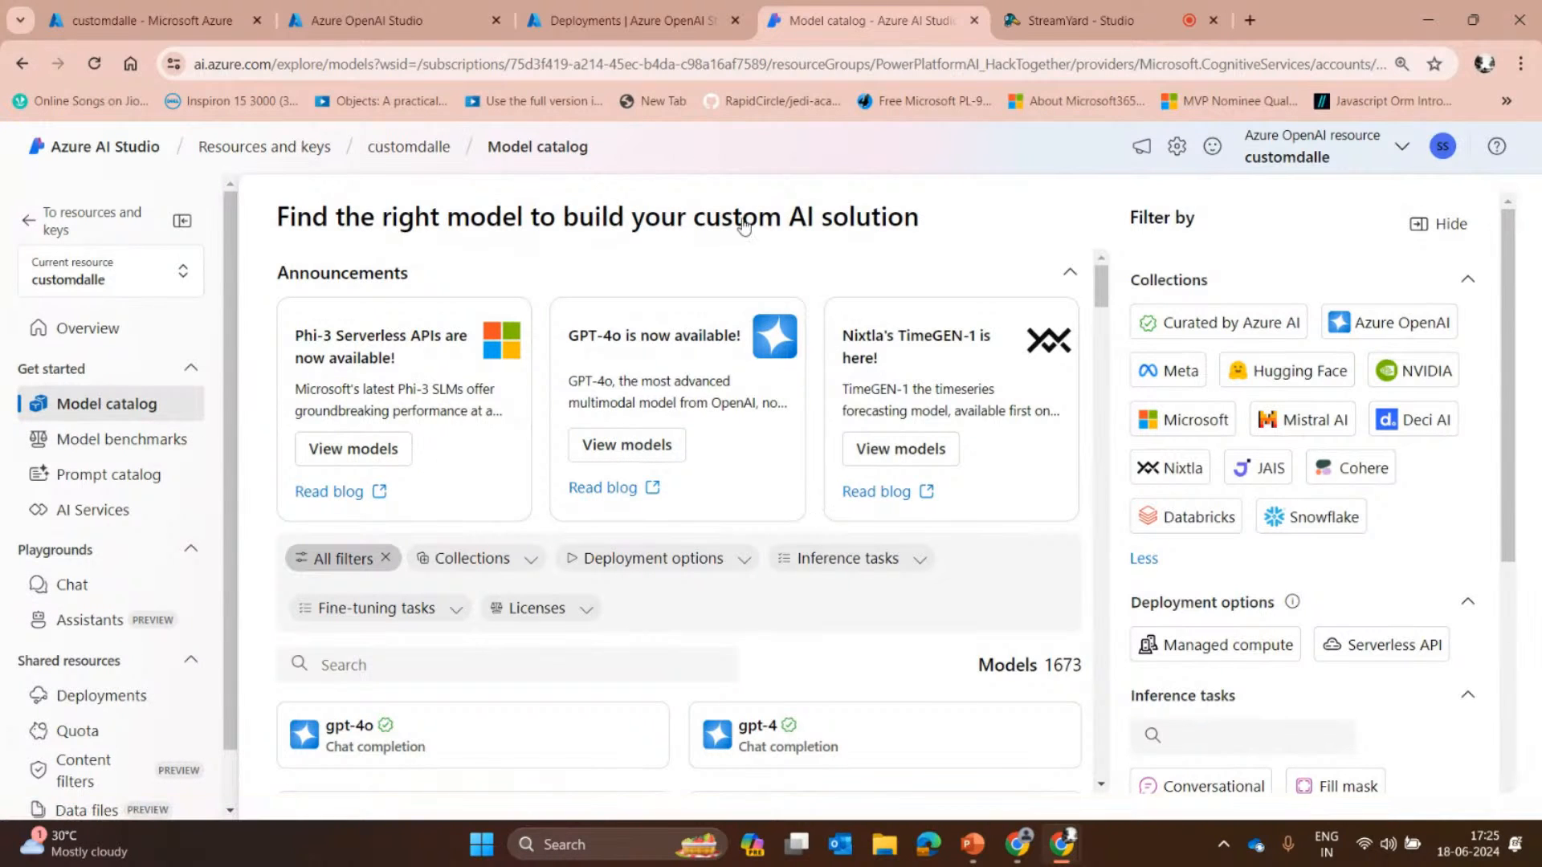
pyautogui.click(1133, 12)
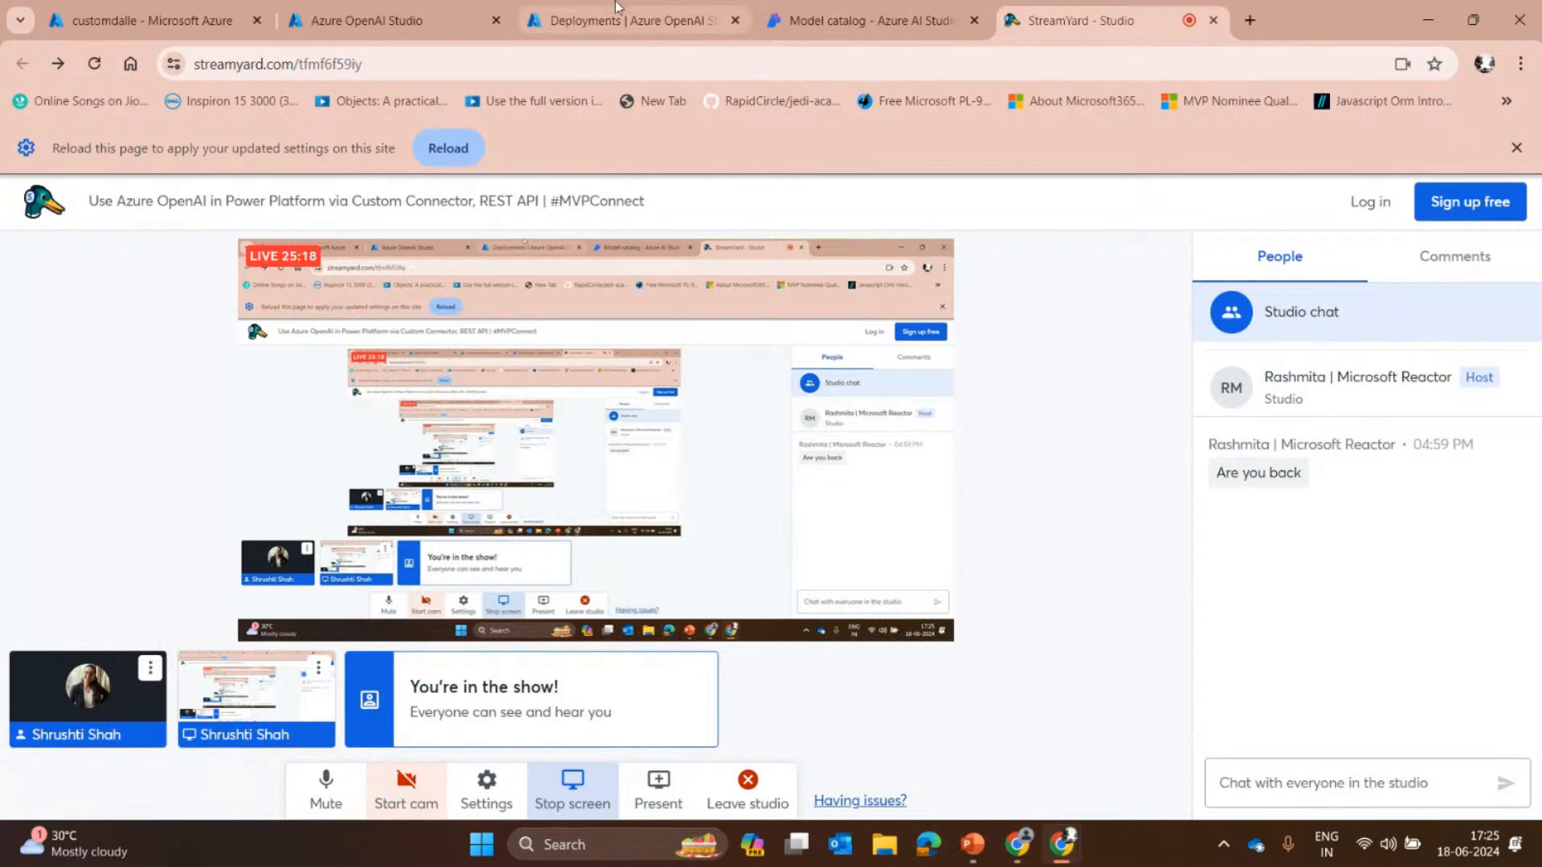
pyautogui.click(846, 12)
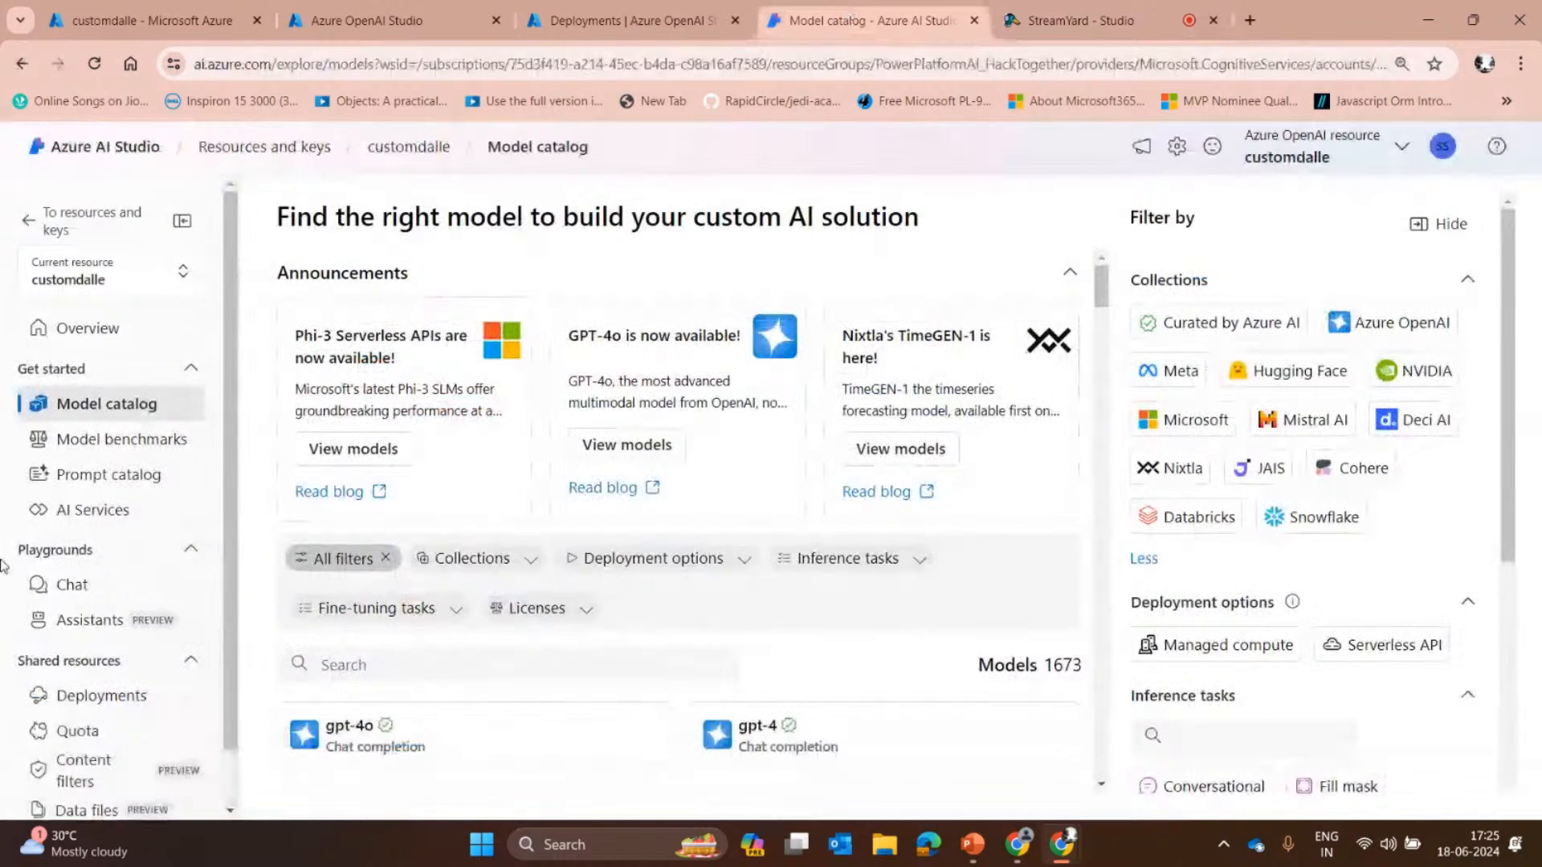
pyautogui.scroll(-5, 575, 488)
pyautogui.scroll(5, 586, 496)
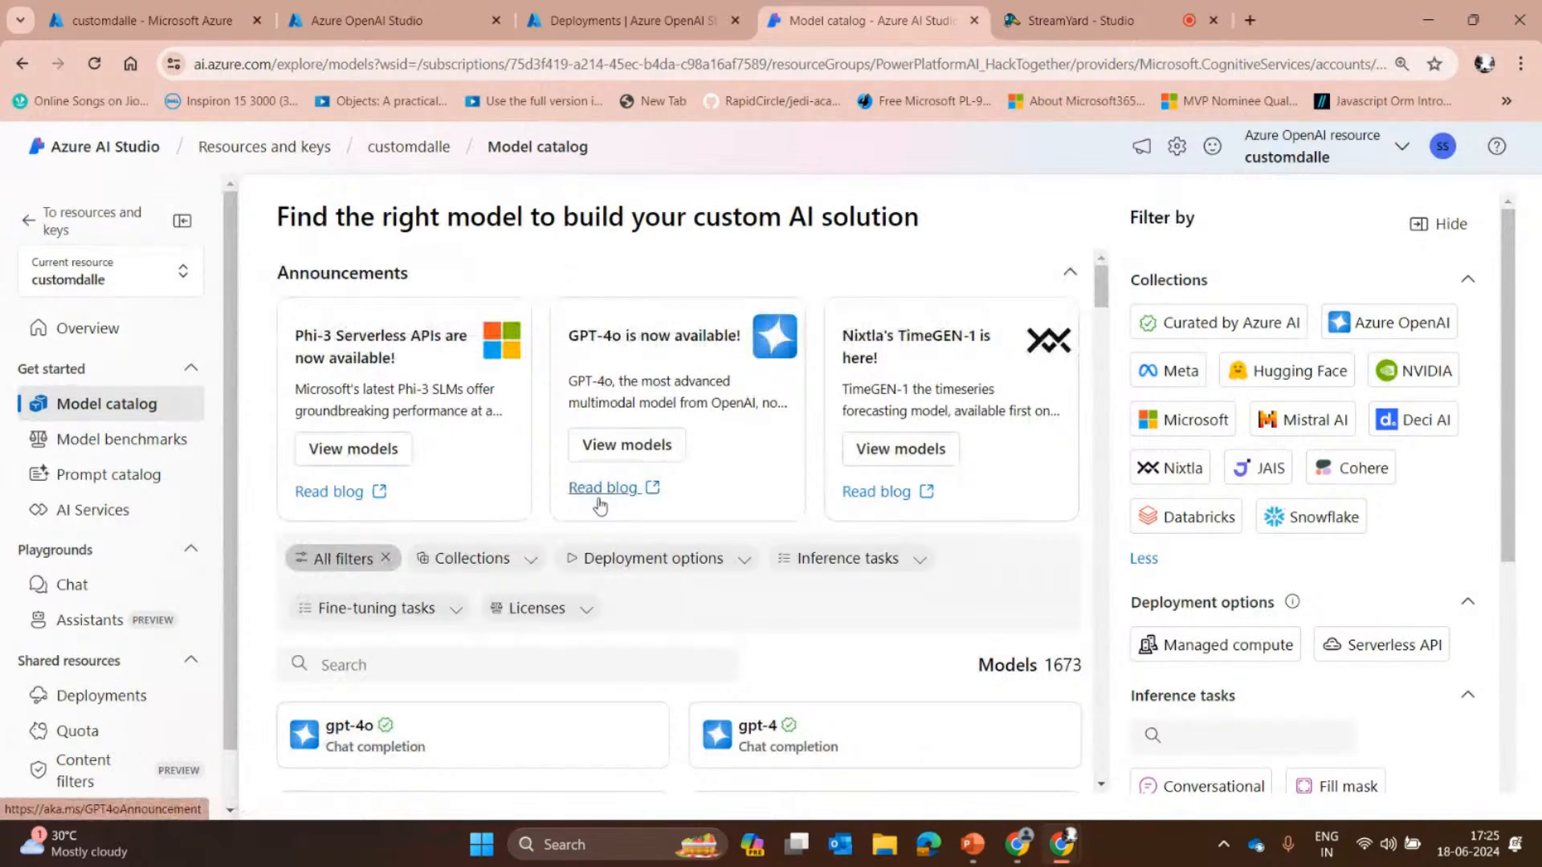
pyautogui.scroll(-6, 923, 491)
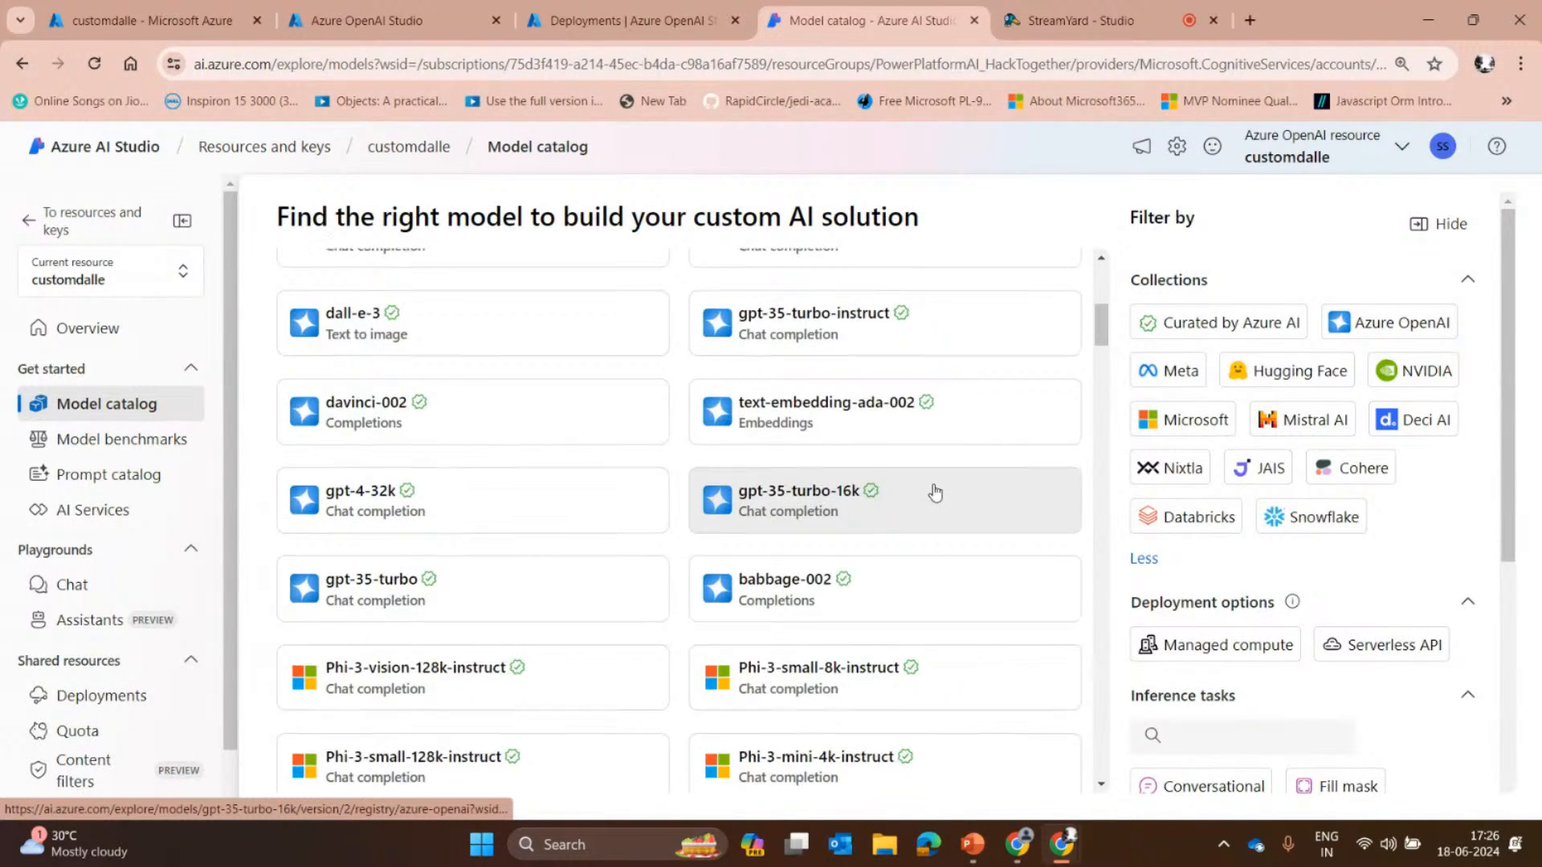
pyautogui.scroll(6, 940, 490)
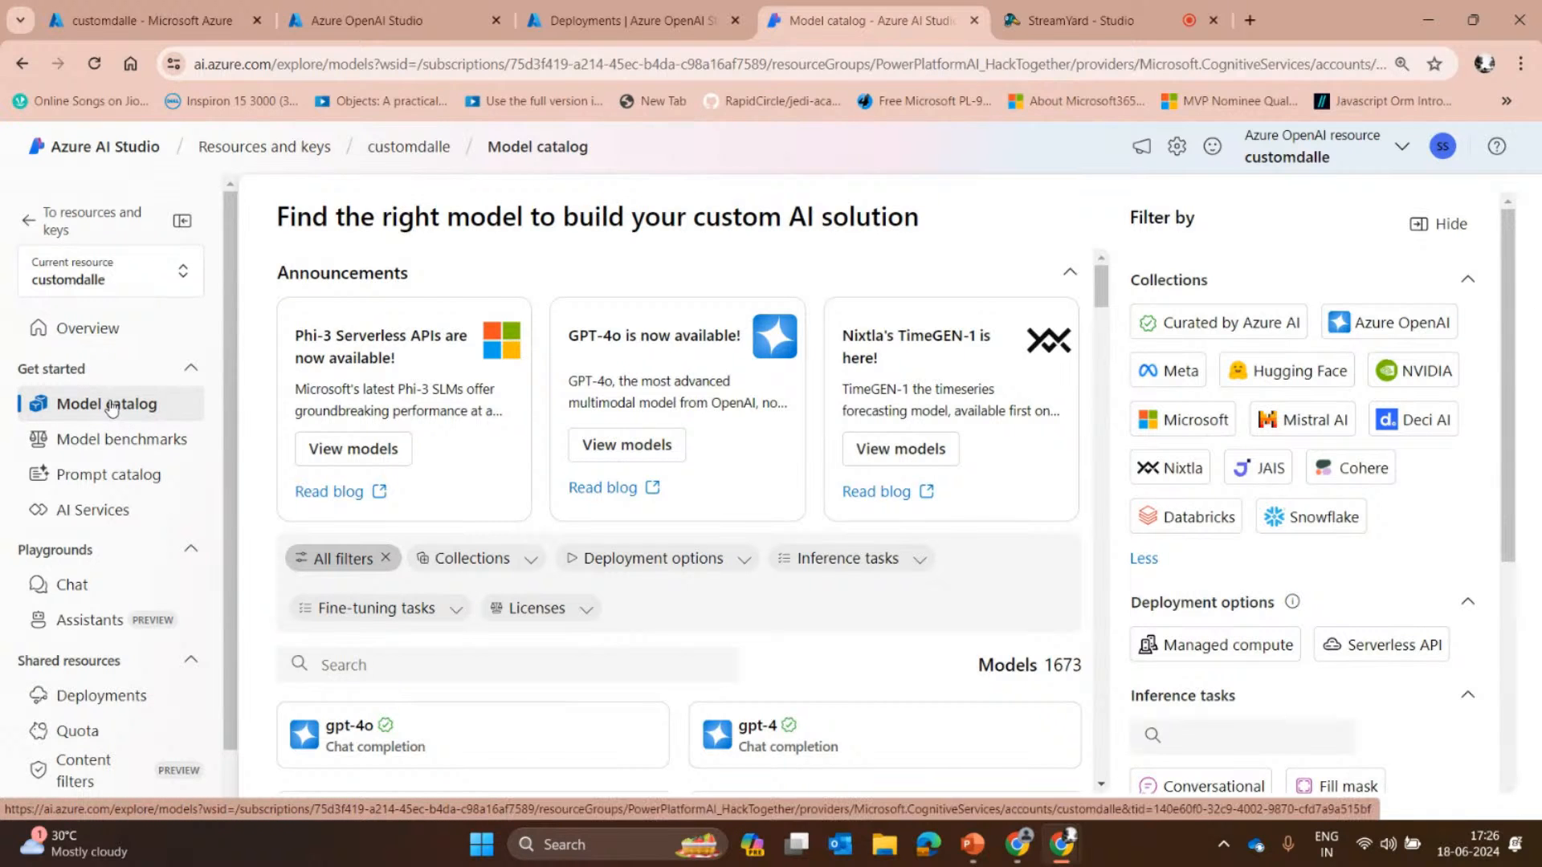
# Hide the catalog's filter options and browse the models in the widened list.
pyautogui.click(1442, 224)
pyautogui.scroll(-5, 883, 498)
pyautogui.scroll(-3, 819, 602)
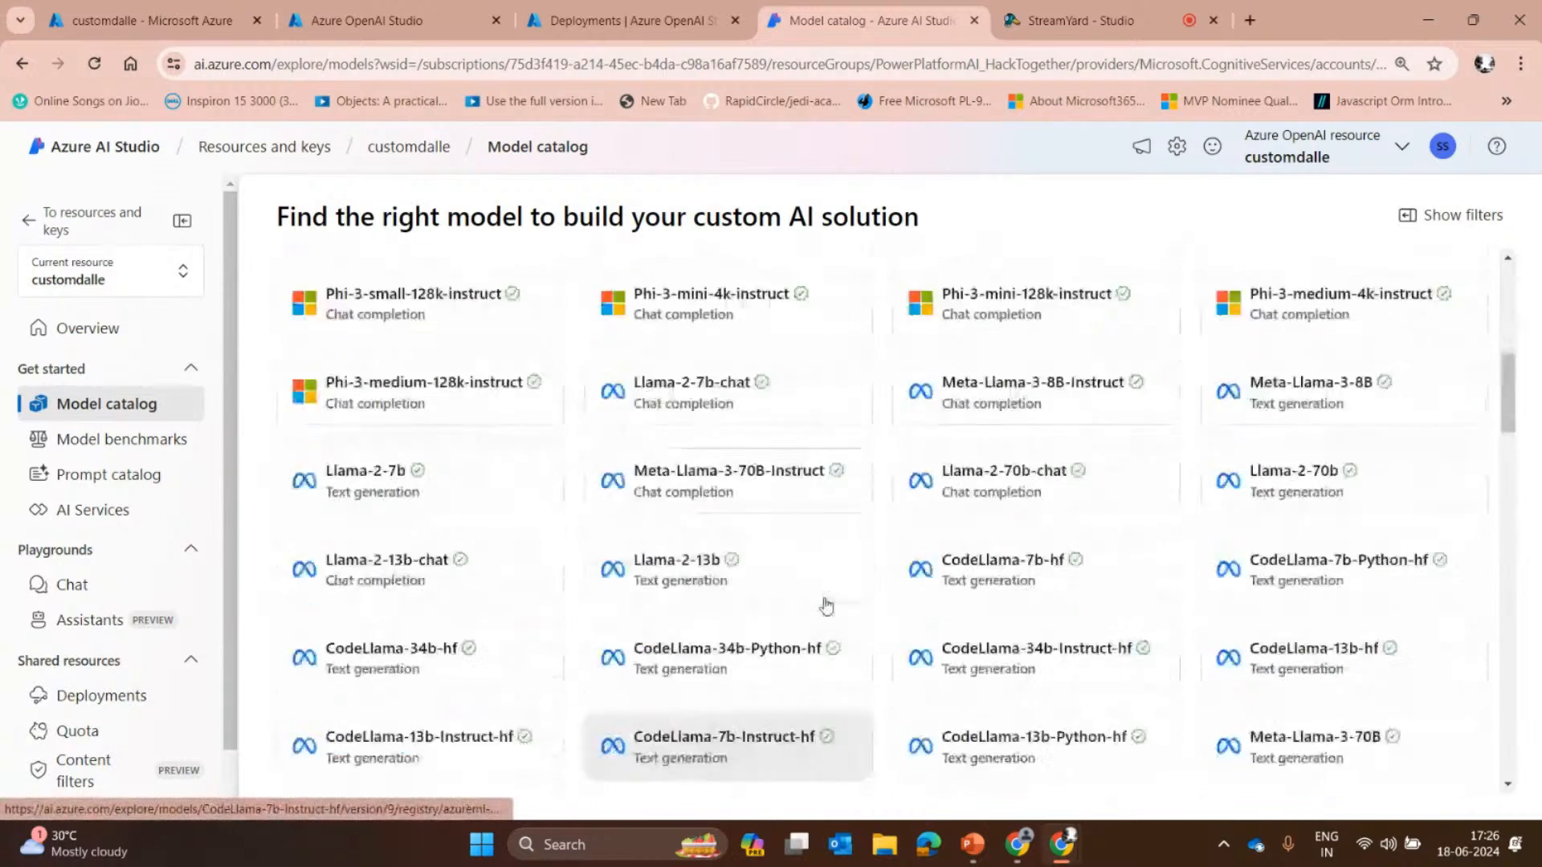
pyautogui.scroll(6, 827, 606)
pyautogui.scroll(3, 827, 607)
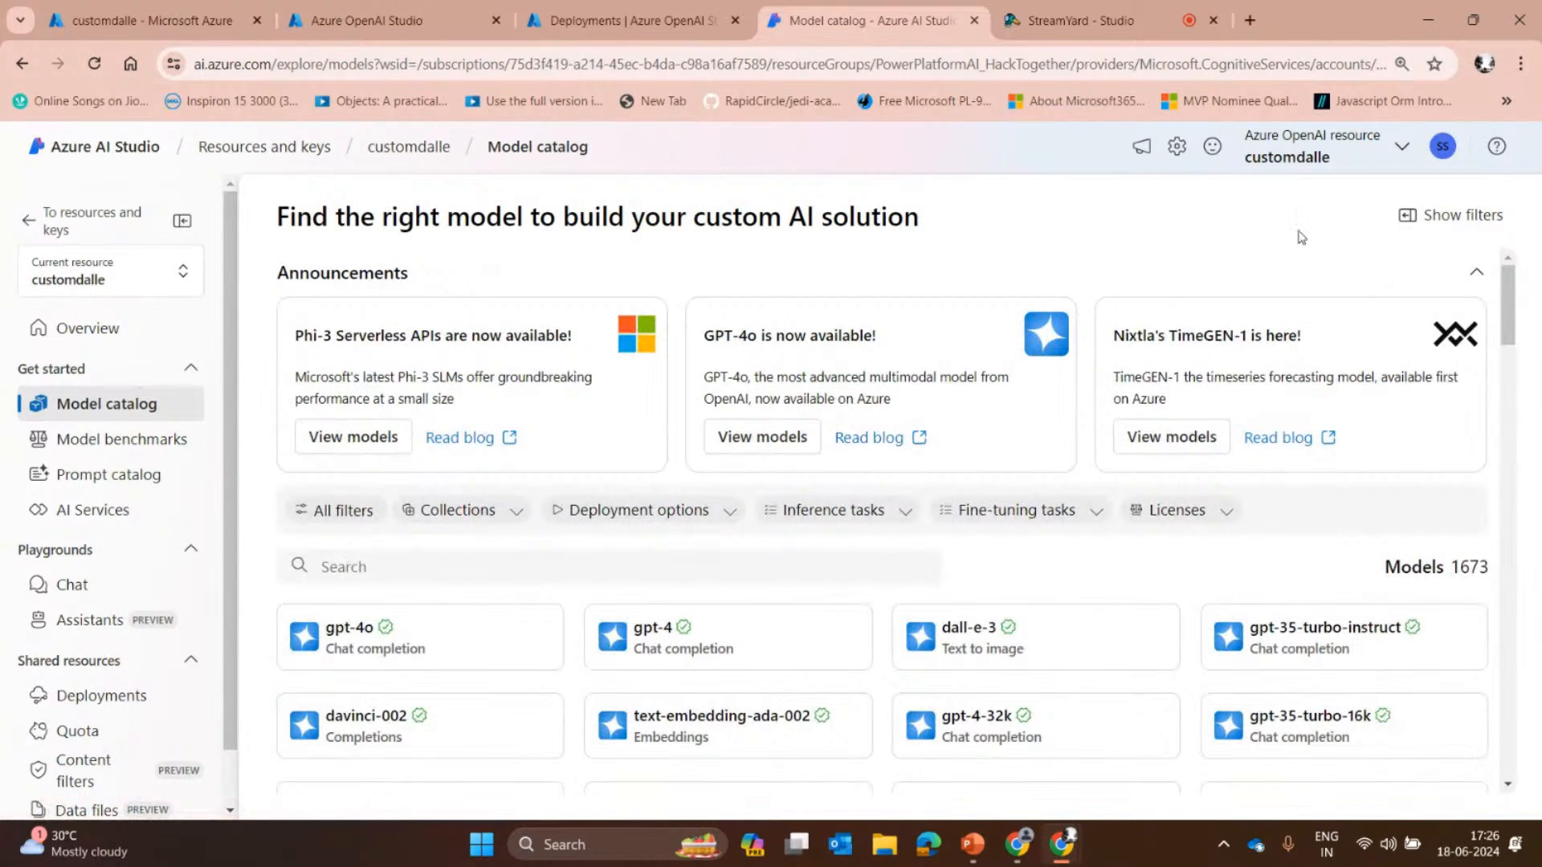
pyautogui.scroll(-5, 507, 483)
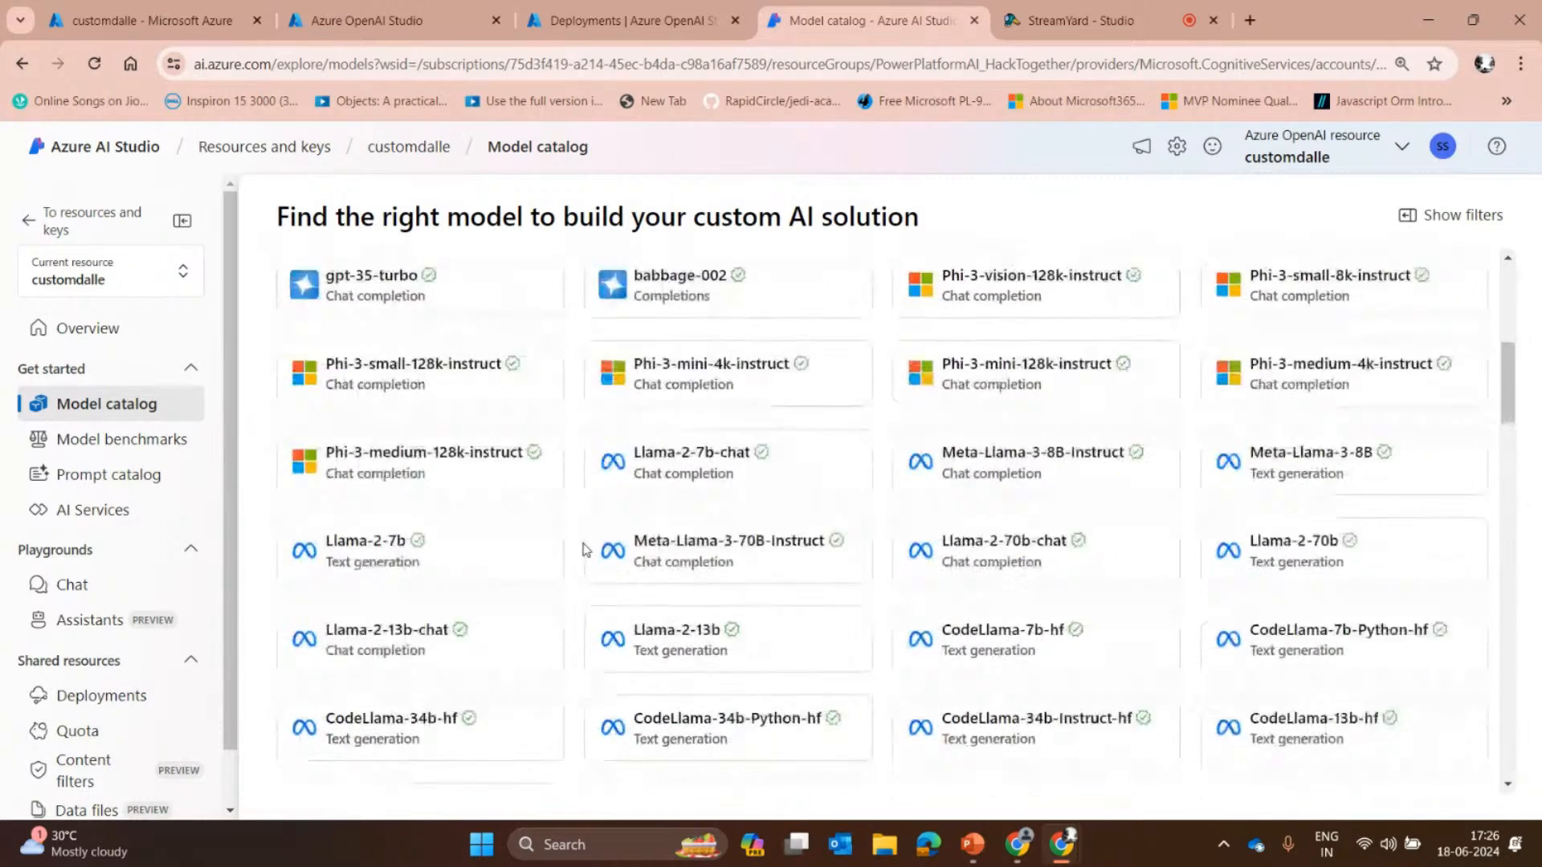
pyautogui.scroll(5, 465, 437)
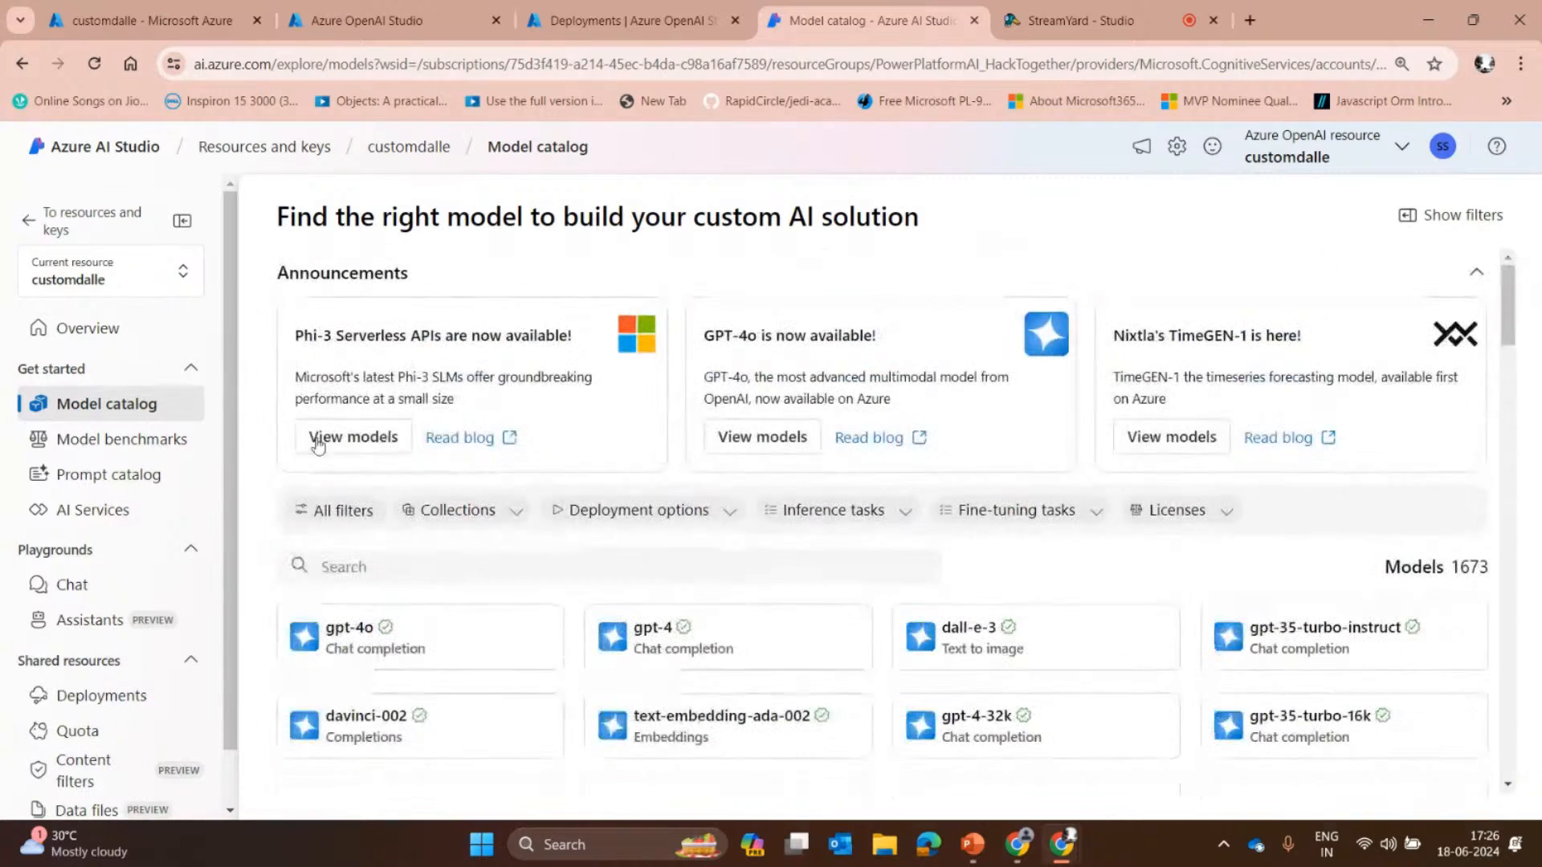
# Show all catalog filters and view the models of the Microsoft collection and of the Azure OpenAI collection.
pyautogui.click(339, 511)
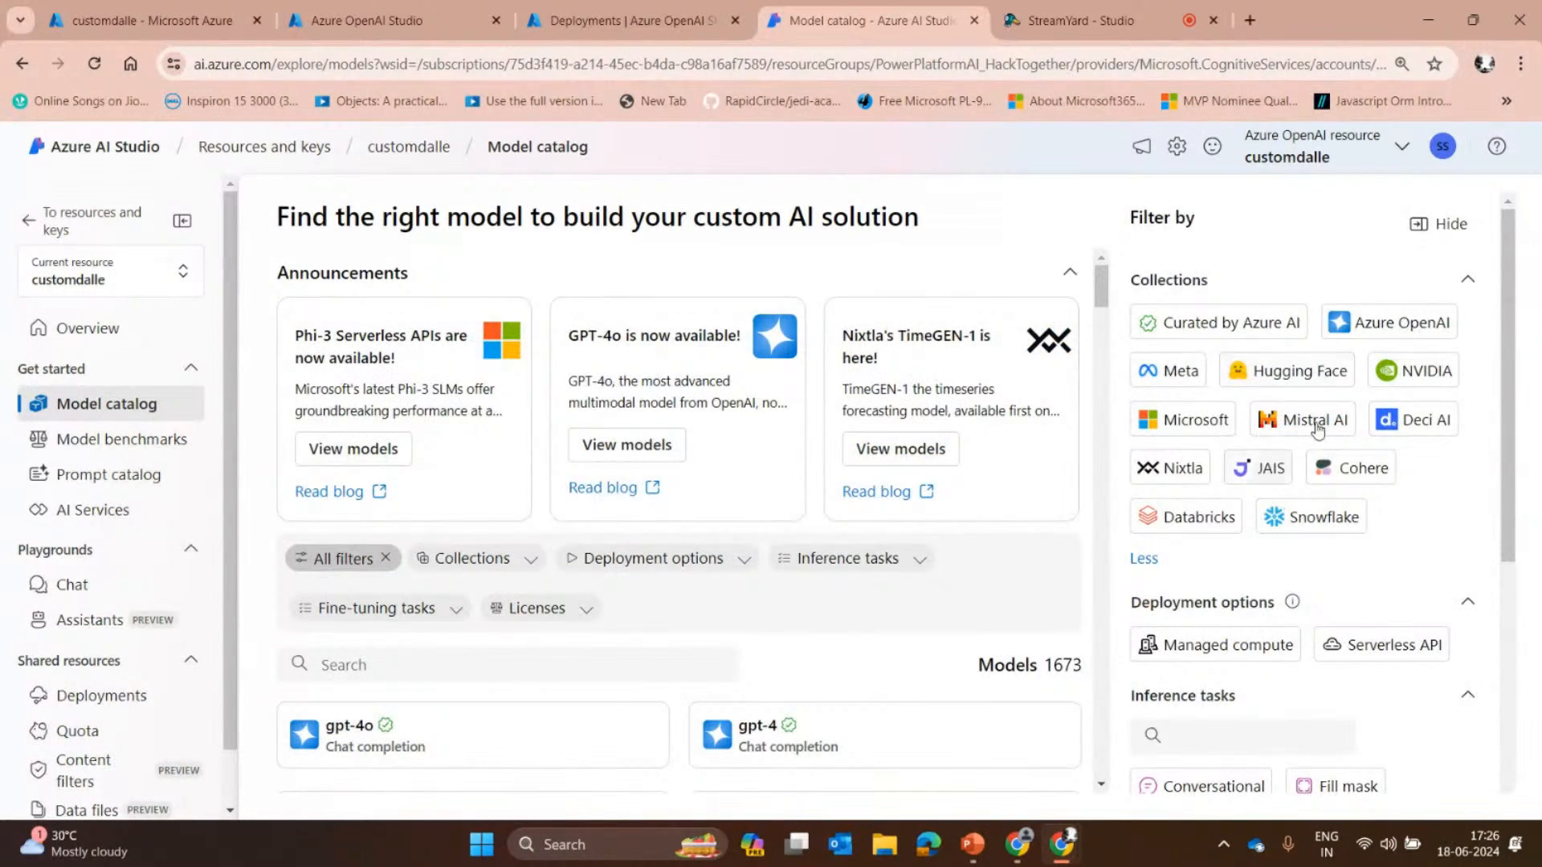
pyautogui.click(1156, 419)
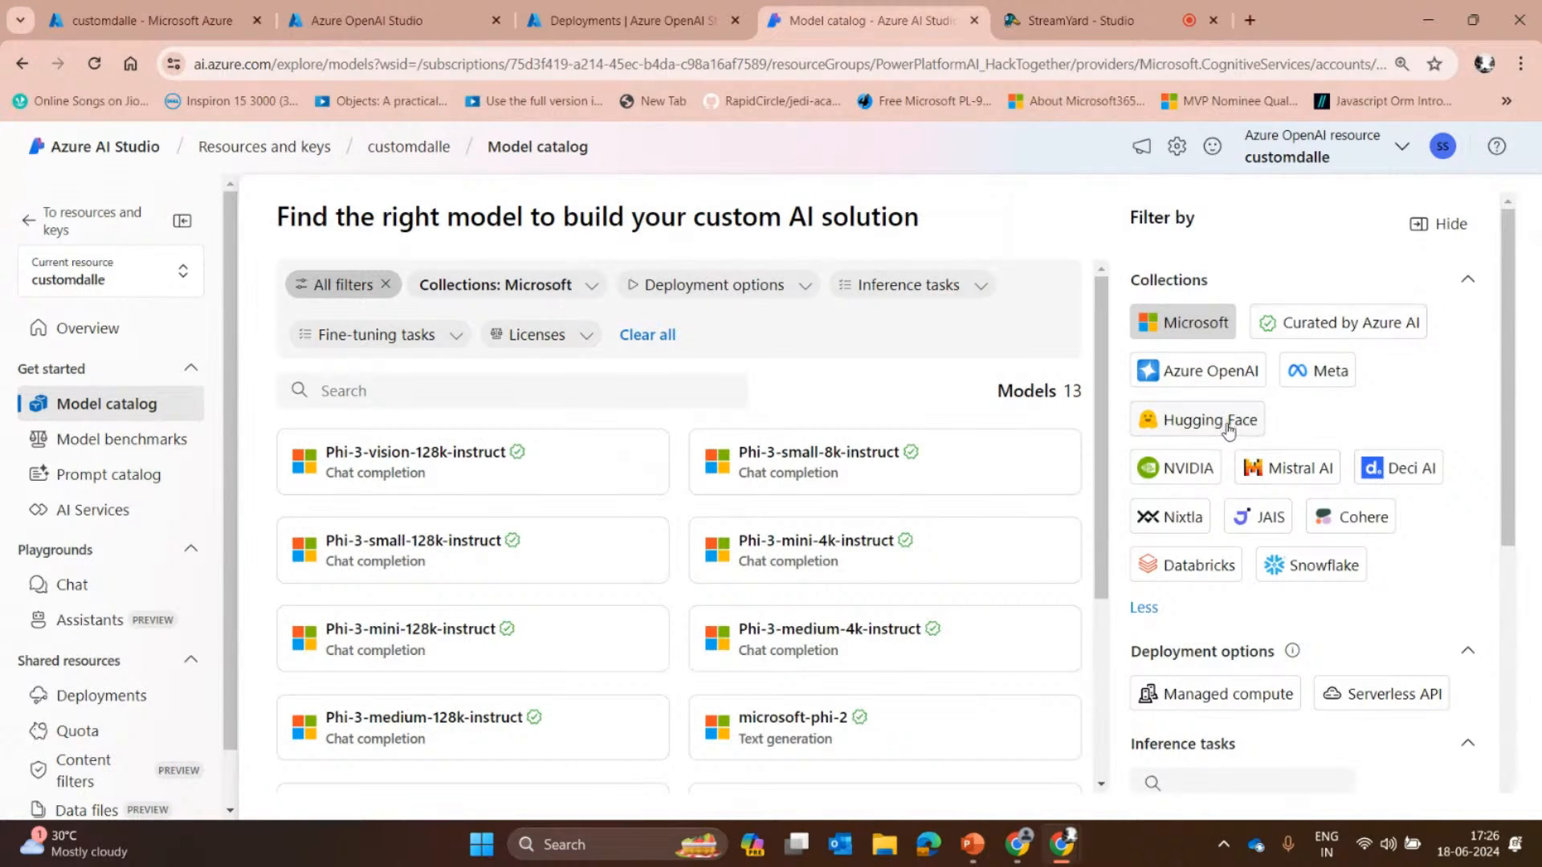
pyautogui.click(1233, 373)
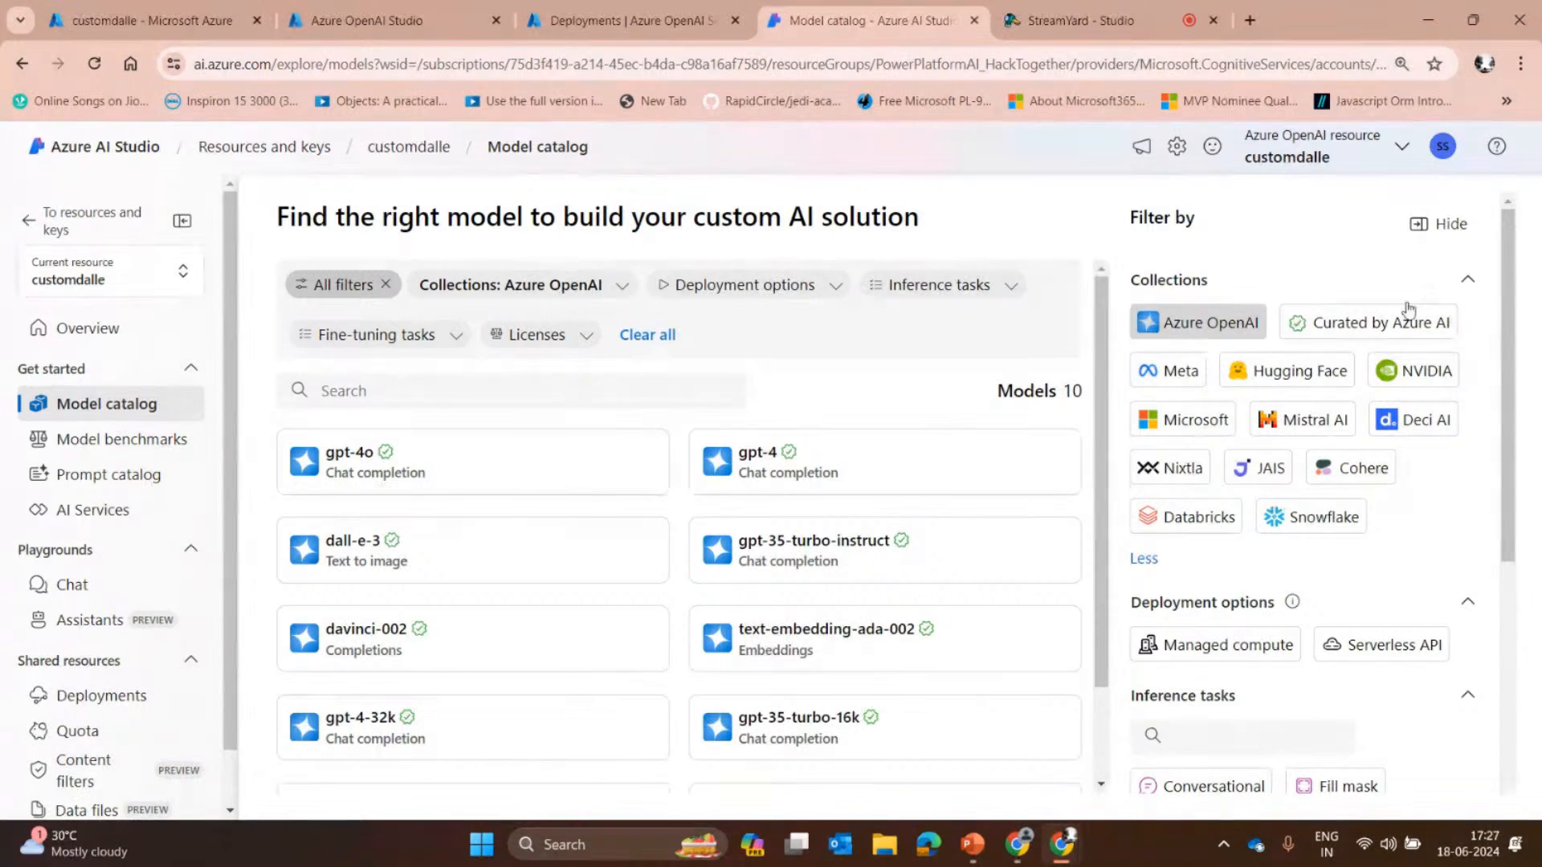
# Review the deployment, inference and fine-tuning filters, and narrow the Azure OpenAI models to the Summarization inference task.
pyautogui.scroll(-3, 1291, 474)
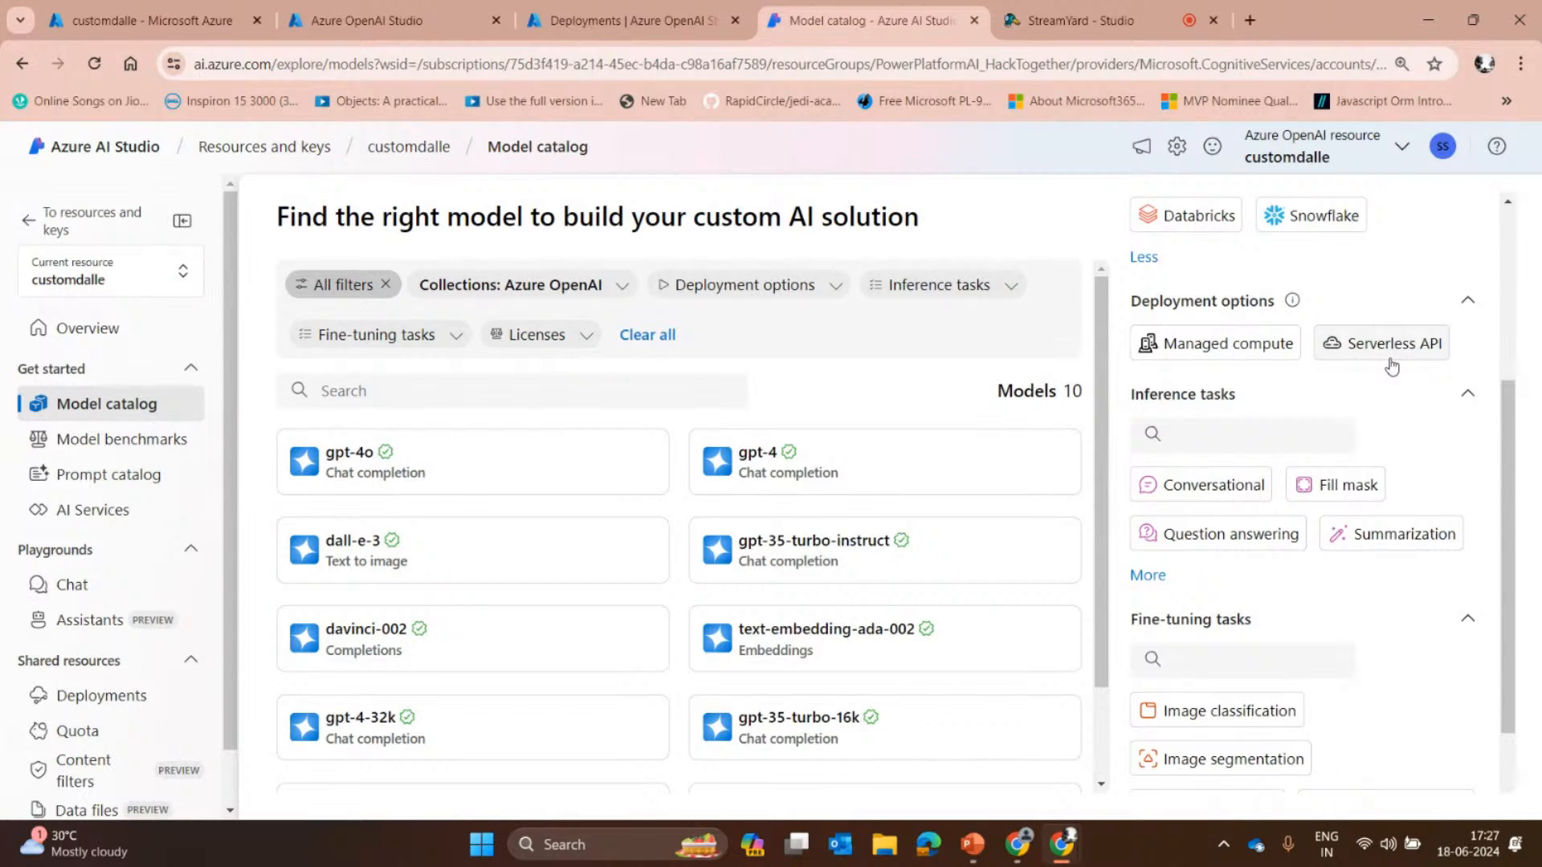
pyautogui.scroll(-1, 1398, 381)
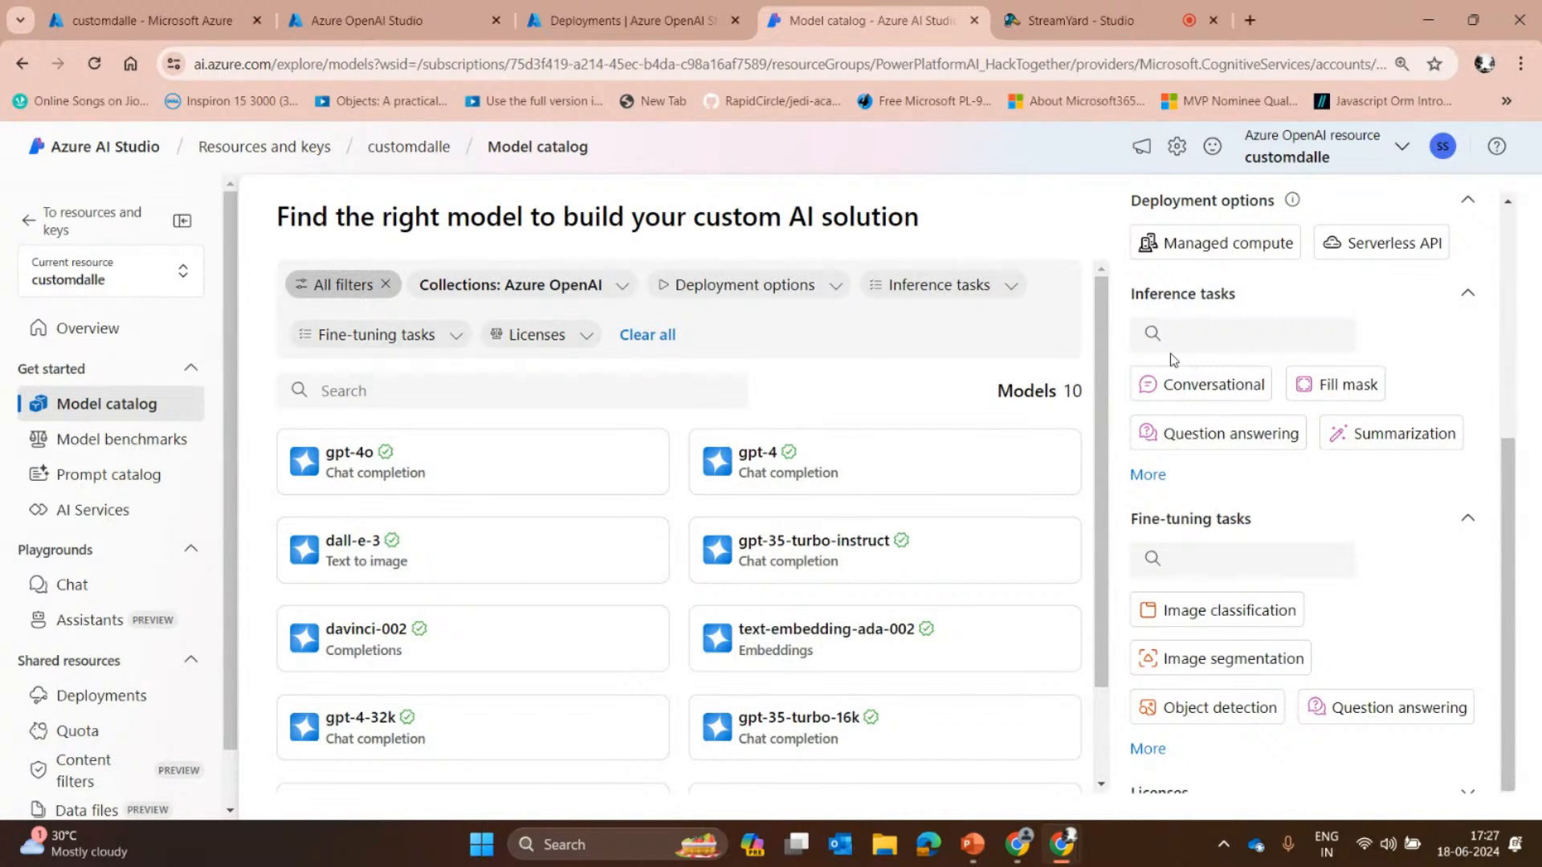
pyautogui.click(1393, 438)
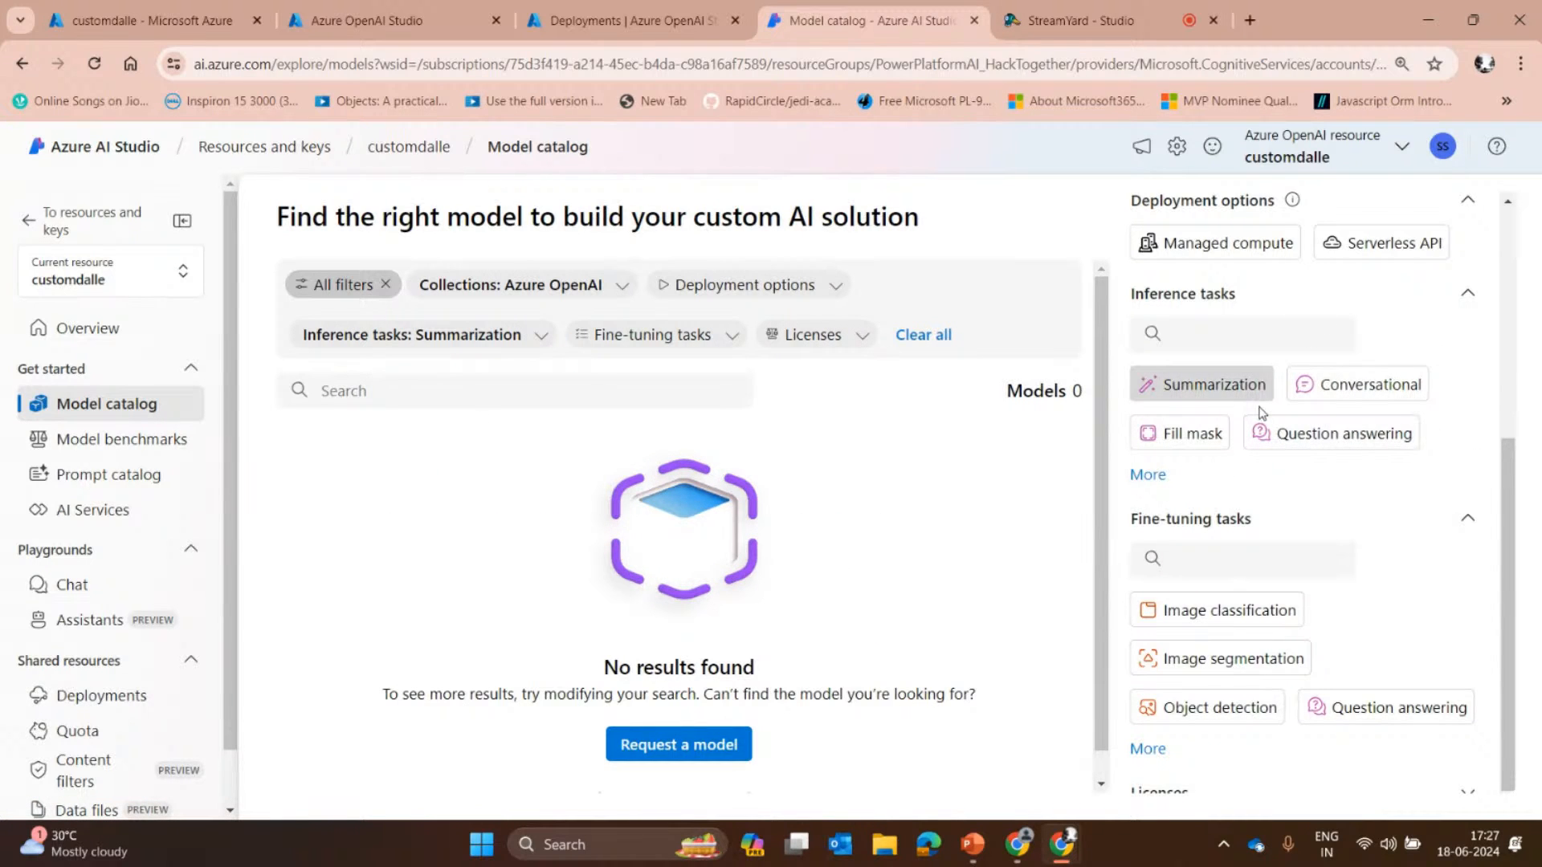
pyautogui.scroll(2, 1262, 413)
pyautogui.scroll(-2, 1262, 562)
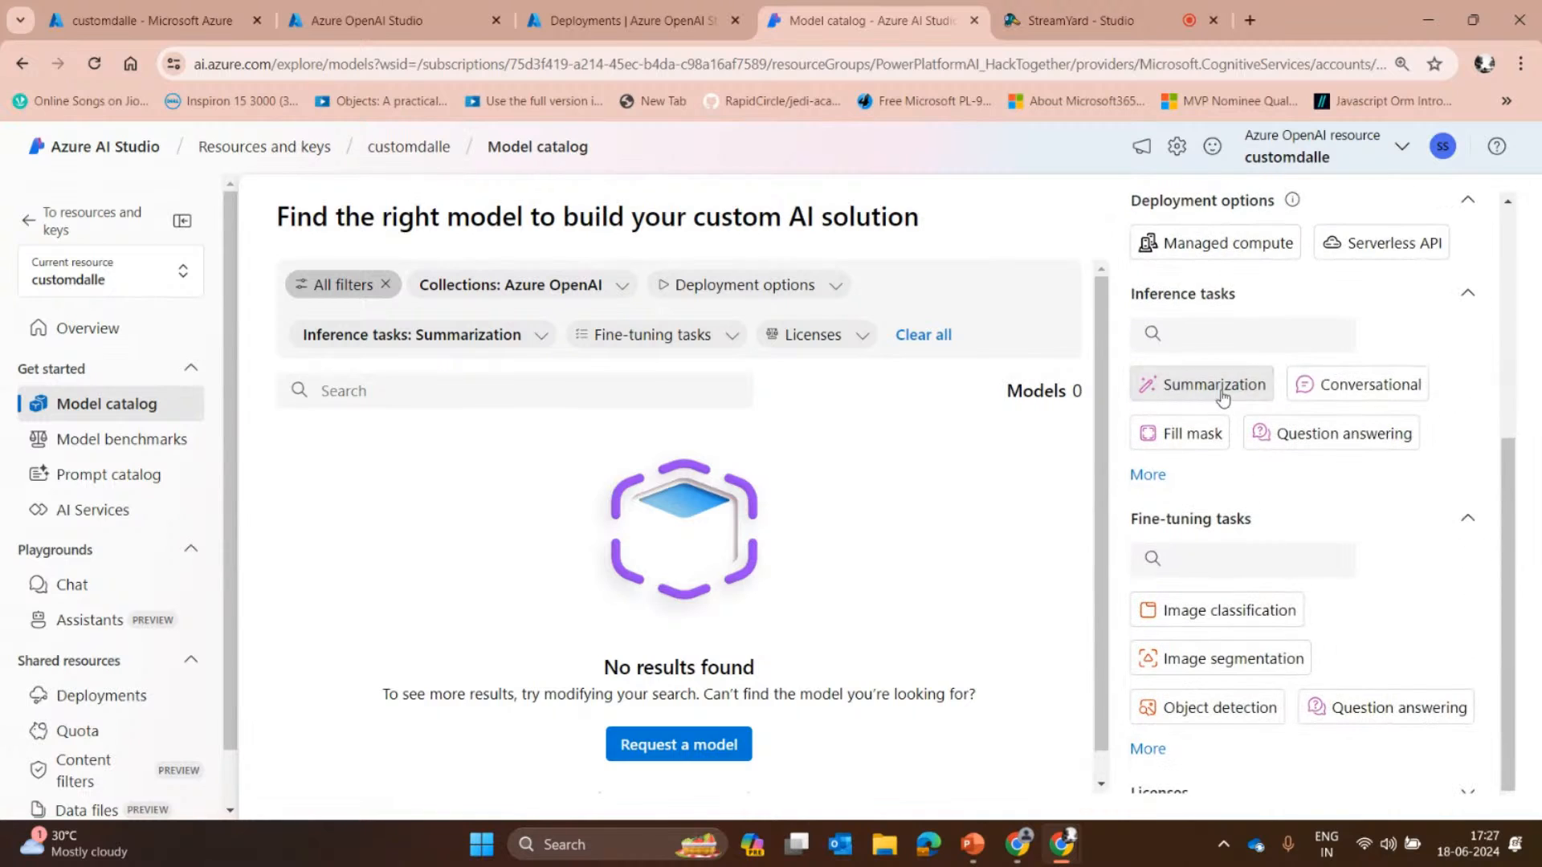
# Remove the Summarization inference filter and browse the models of the Microsoft collection.
pyautogui.click(1221, 389)
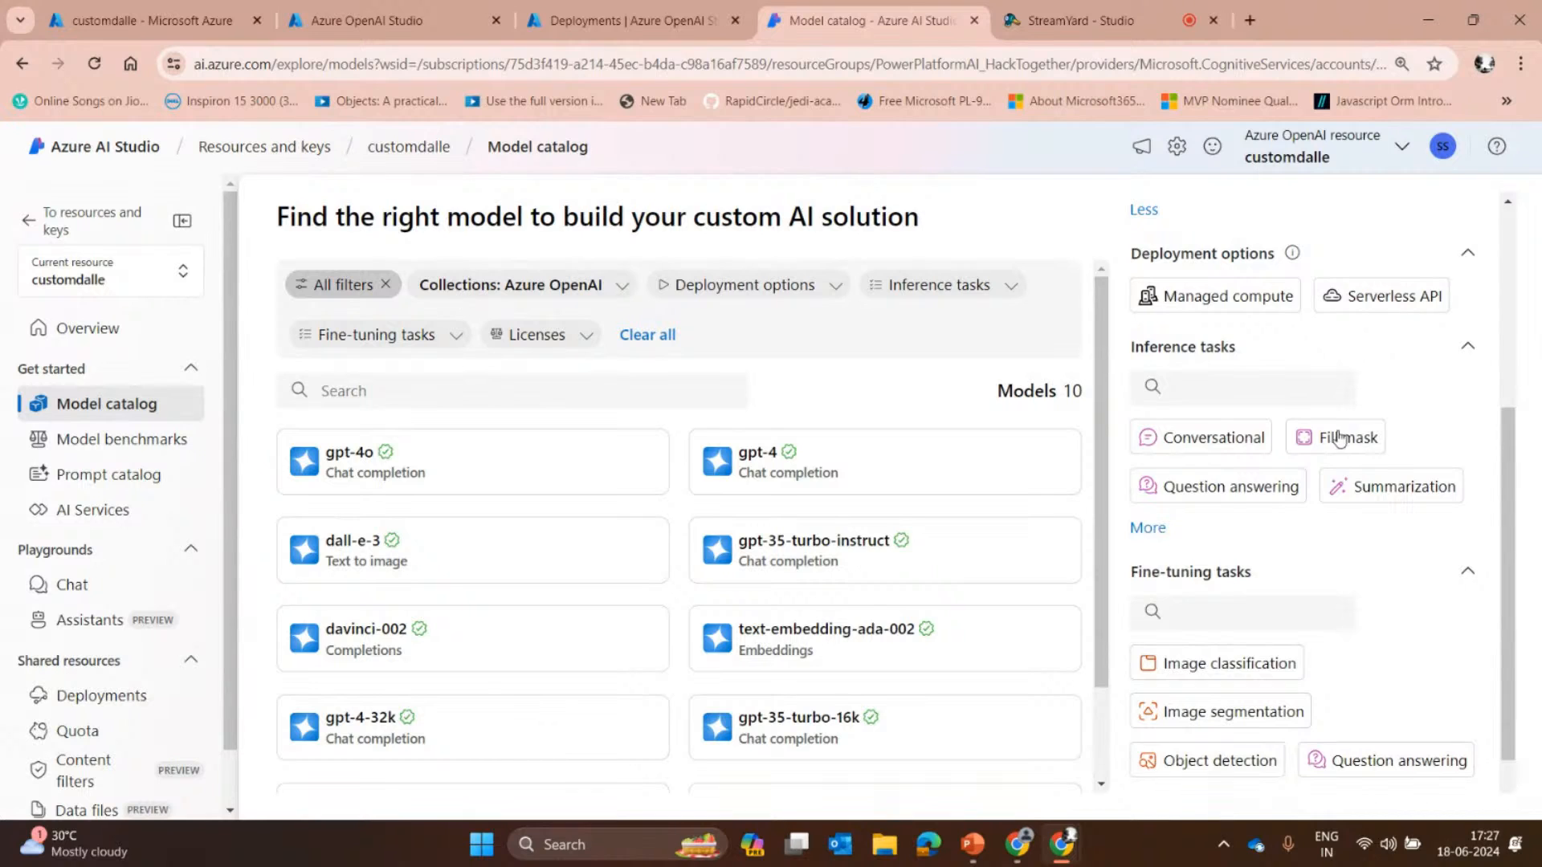
pyautogui.scroll(3, 1339, 437)
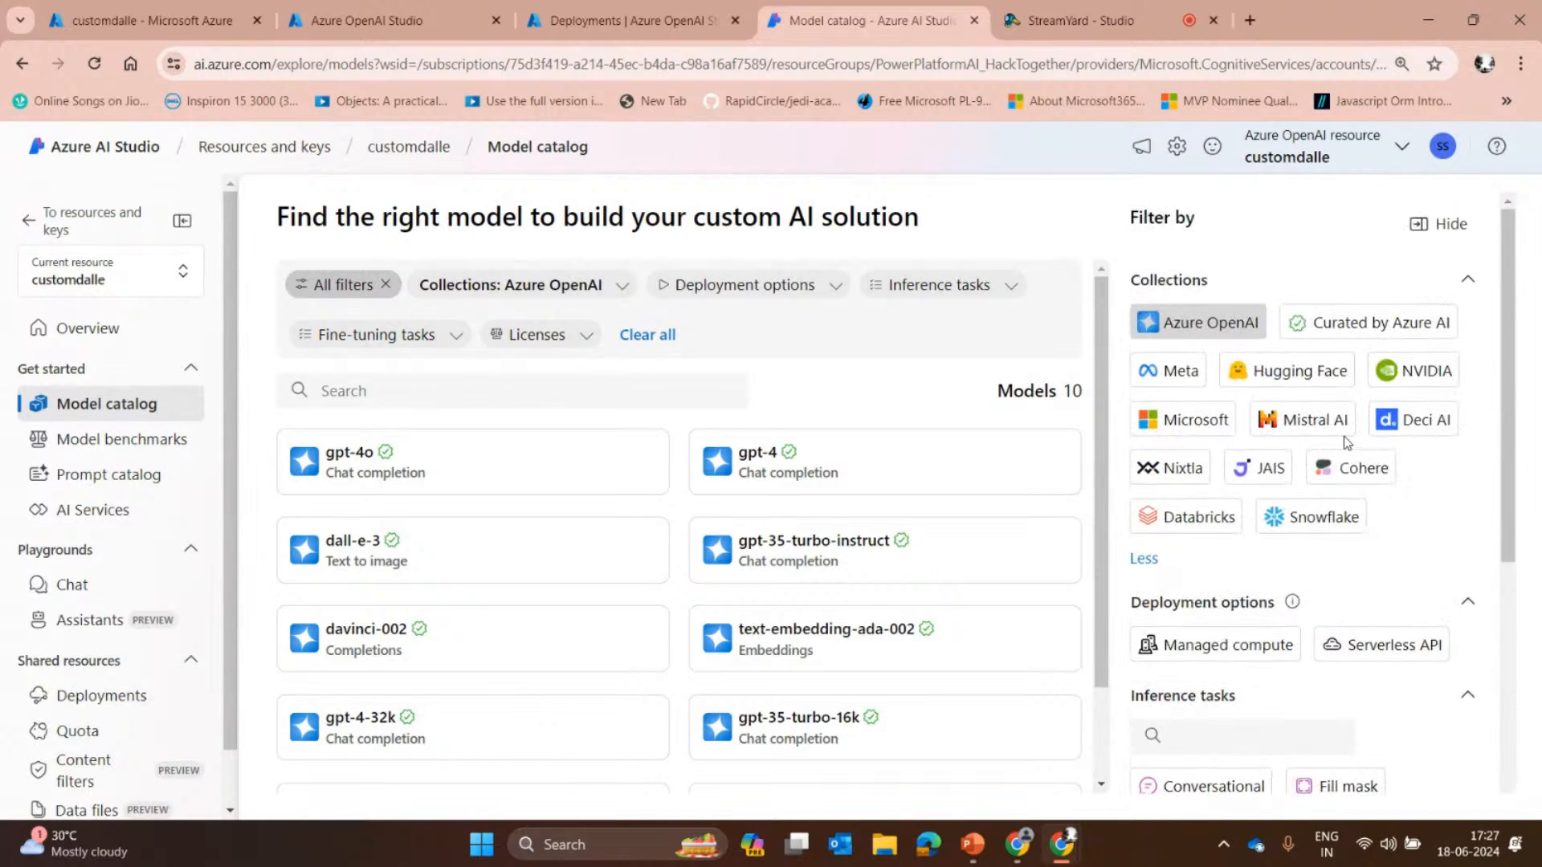
pyautogui.click(1197, 420)
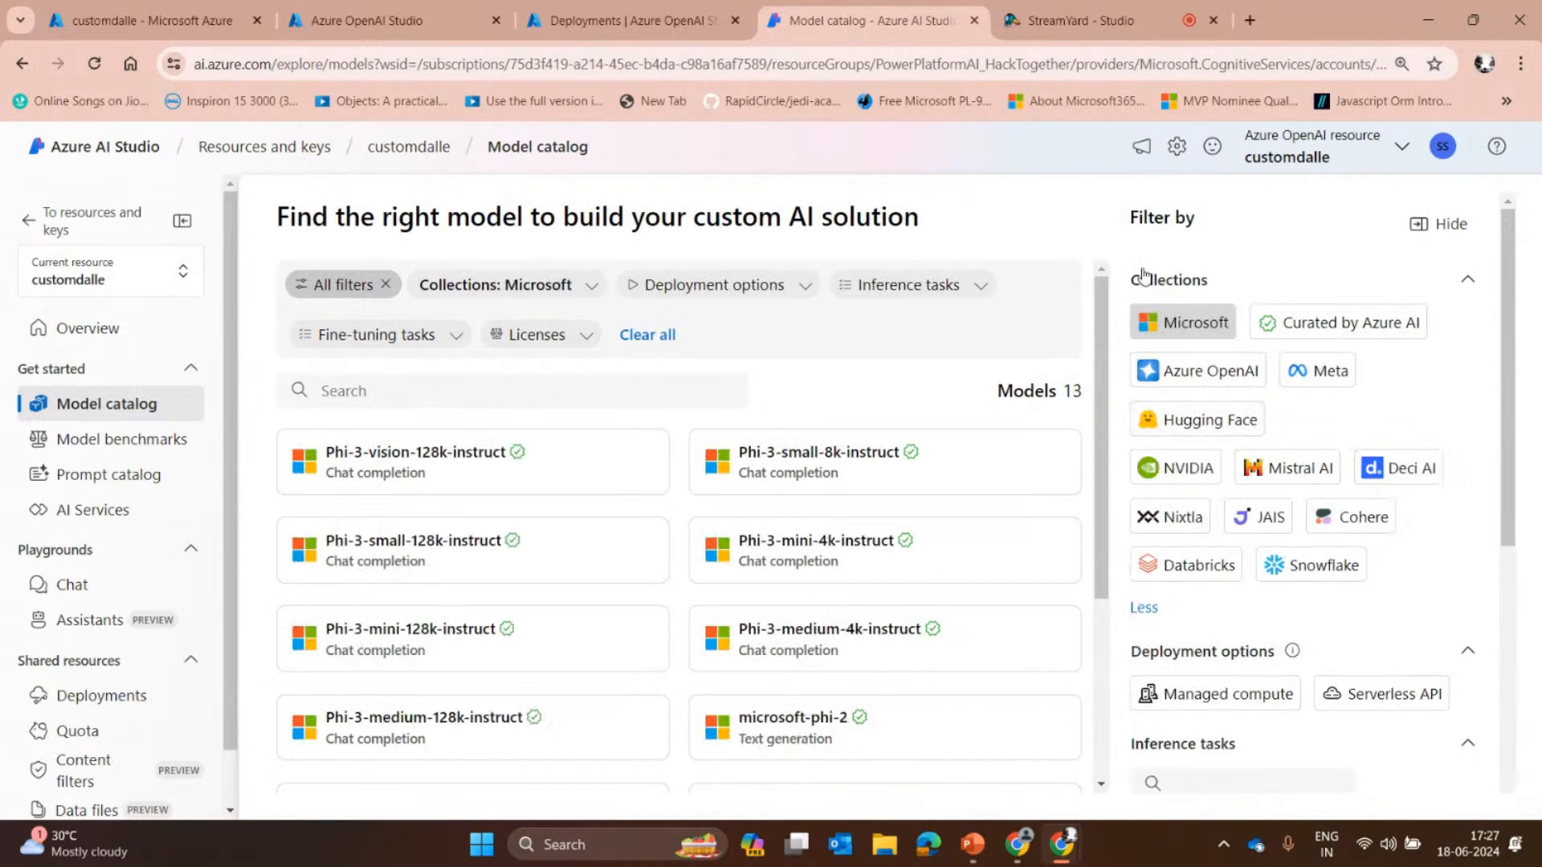
pyautogui.click(583, 288)
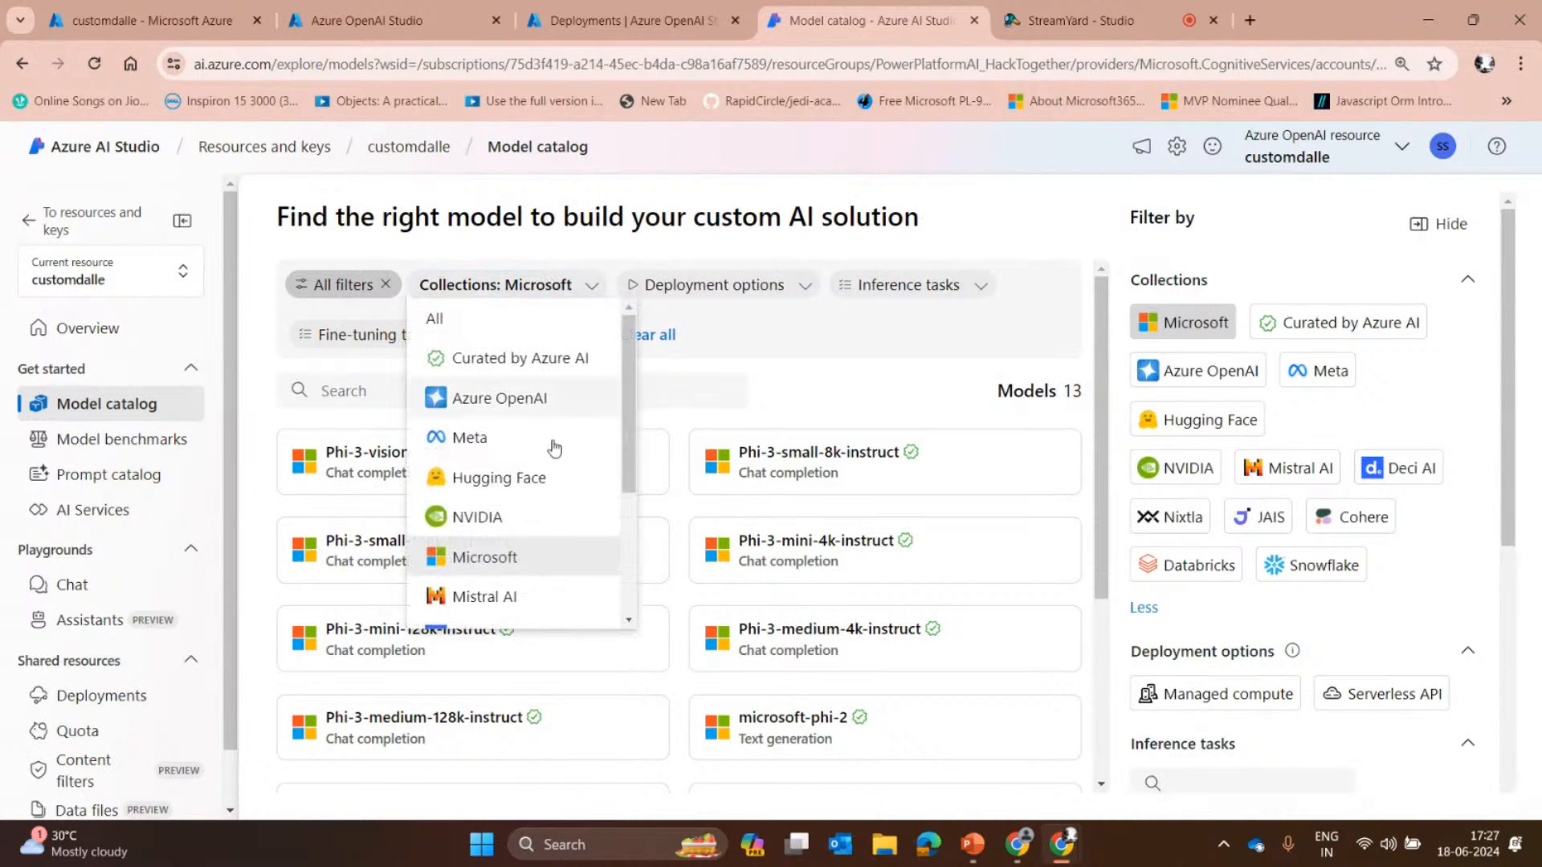
pyautogui.click(813, 393)
pyautogui.scroll(-4, 615, 495)
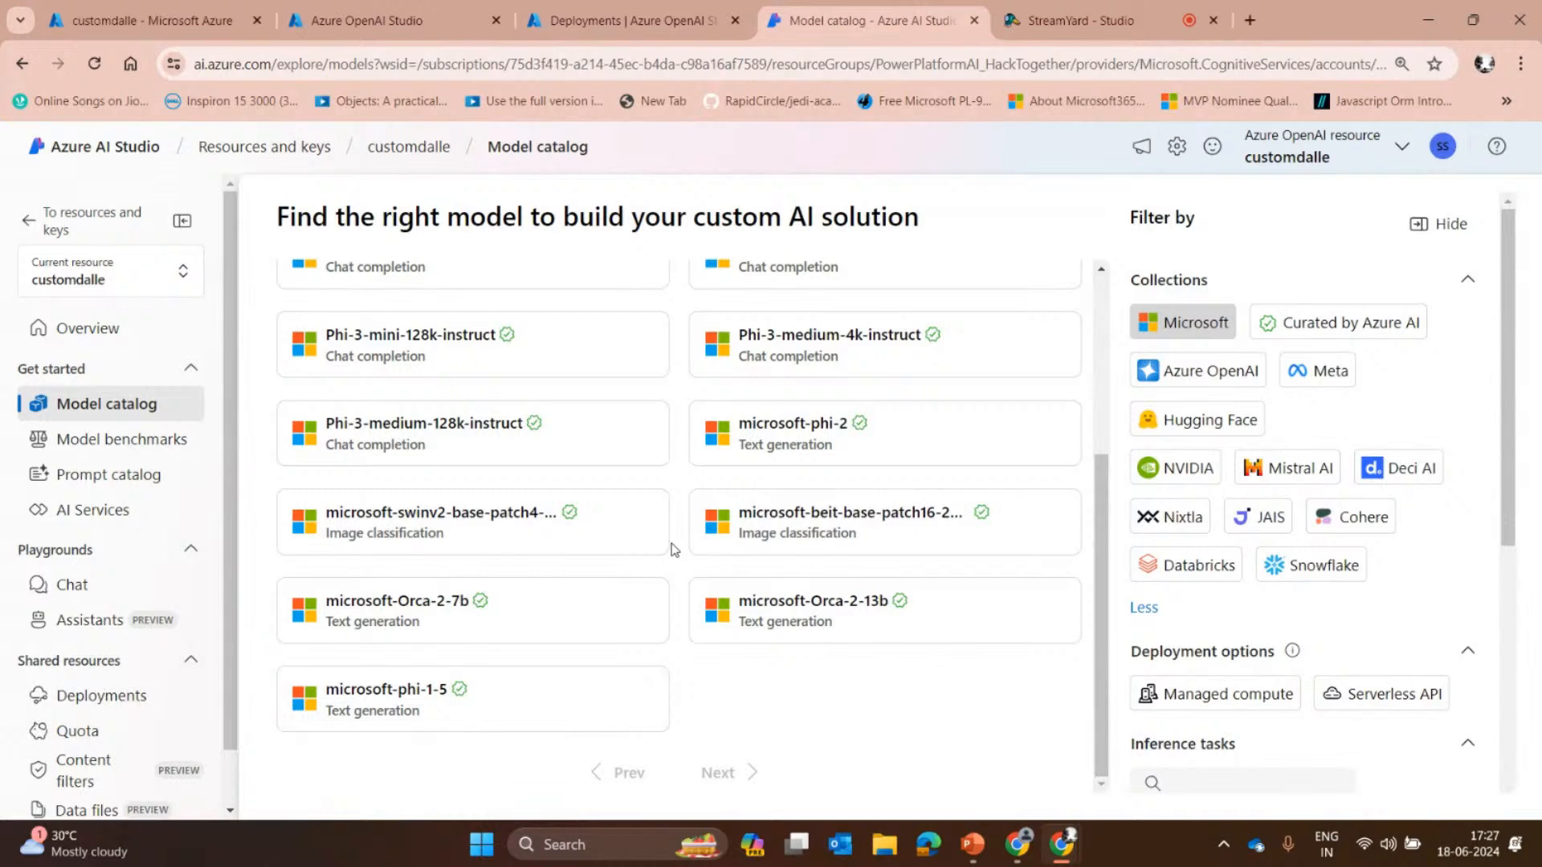
pyautogui.scroll(5, 672, 549)
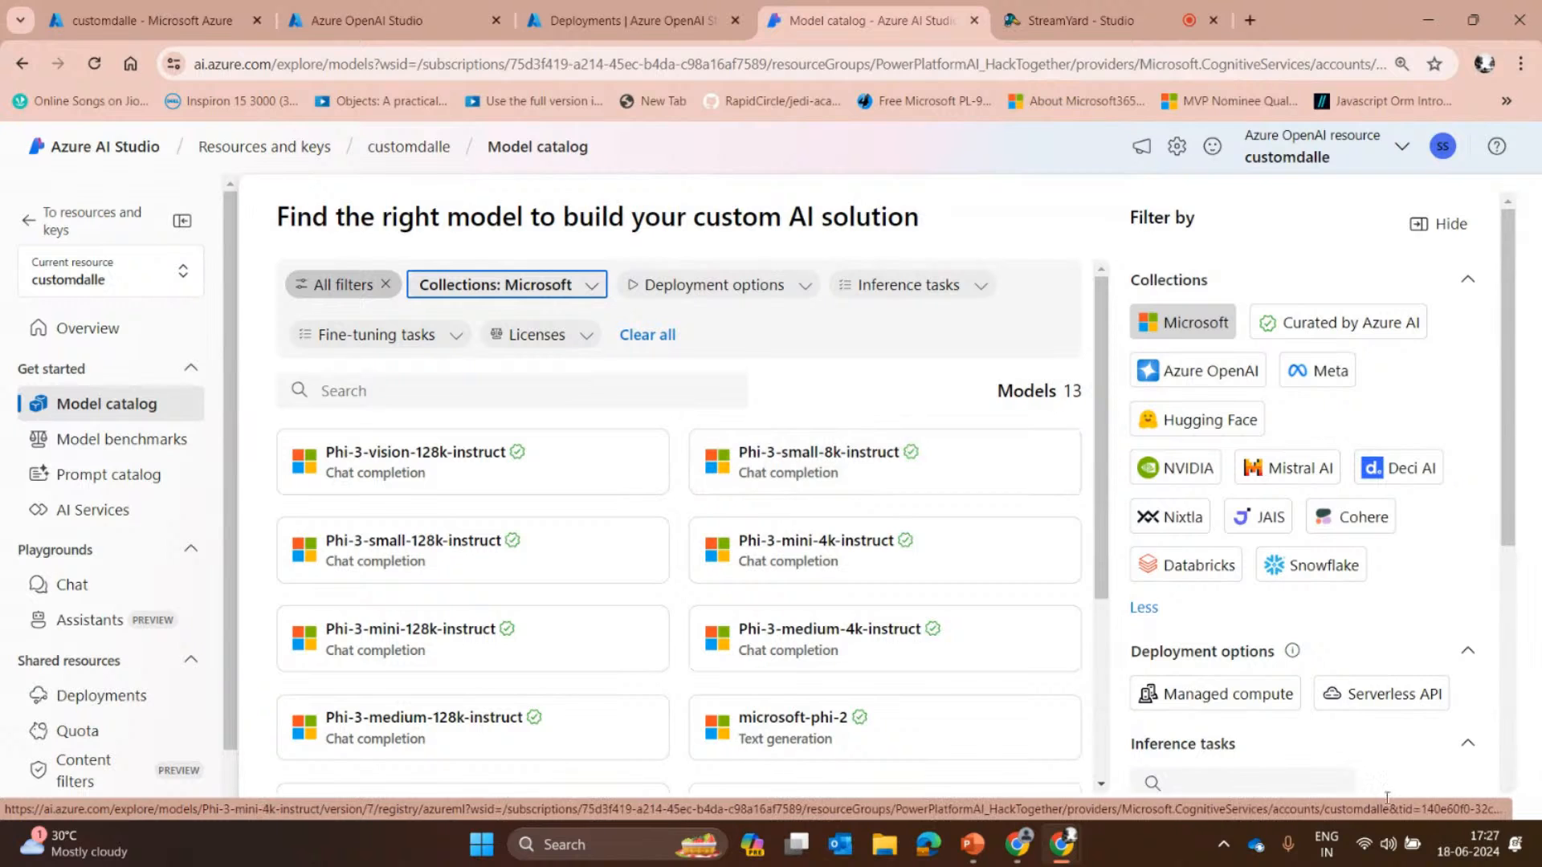
# Open the resource's deployments, start creating a deployment, and browse the Azure OpenAI models offered for it.
pyautogui.scroll(-1, 153, 614)
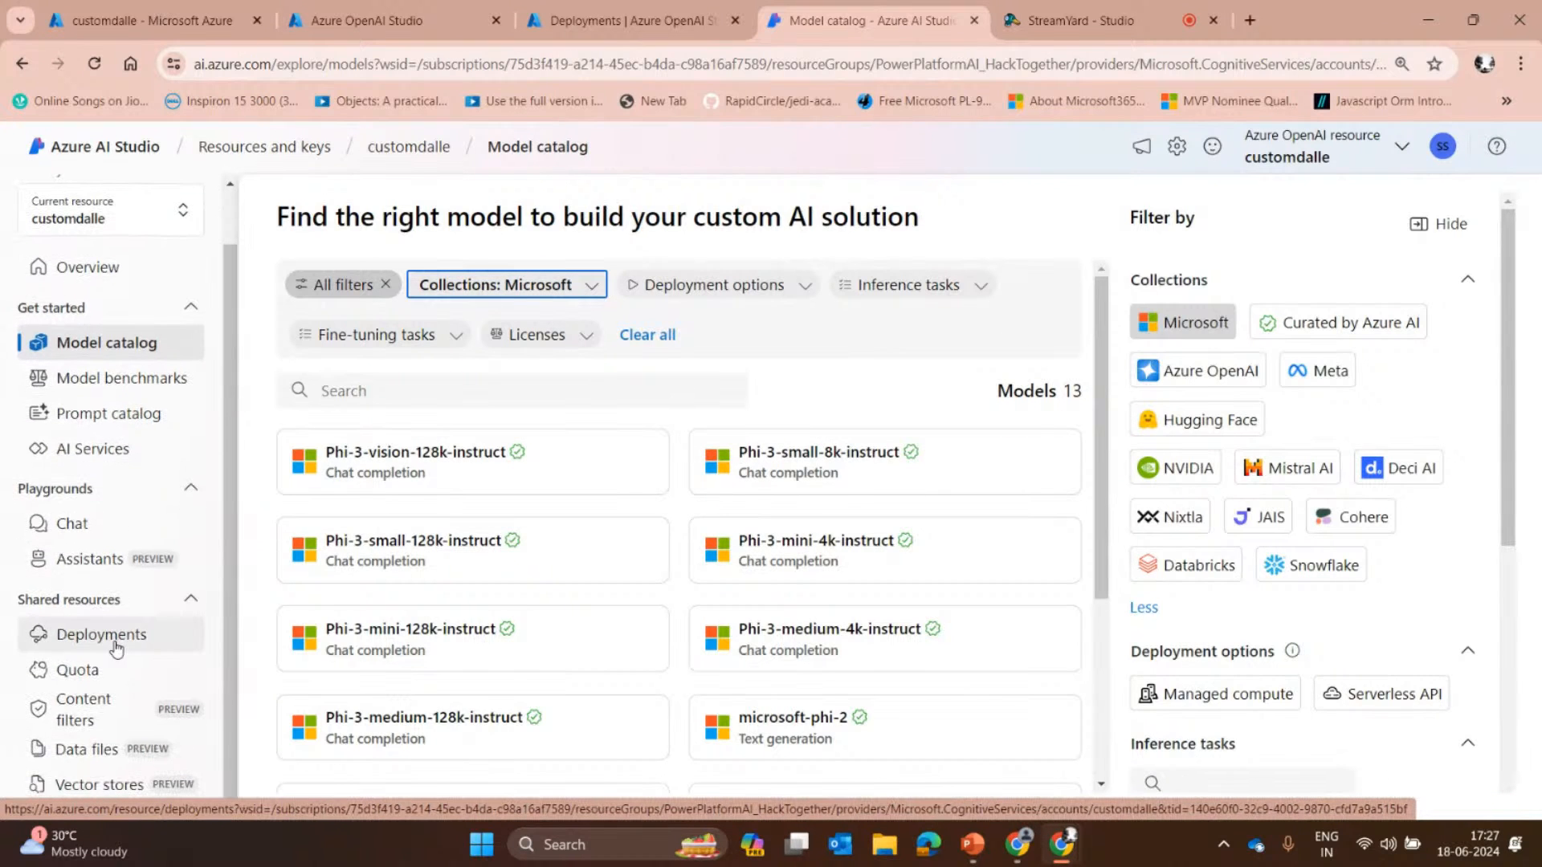
pyautogui.click(104, 633)
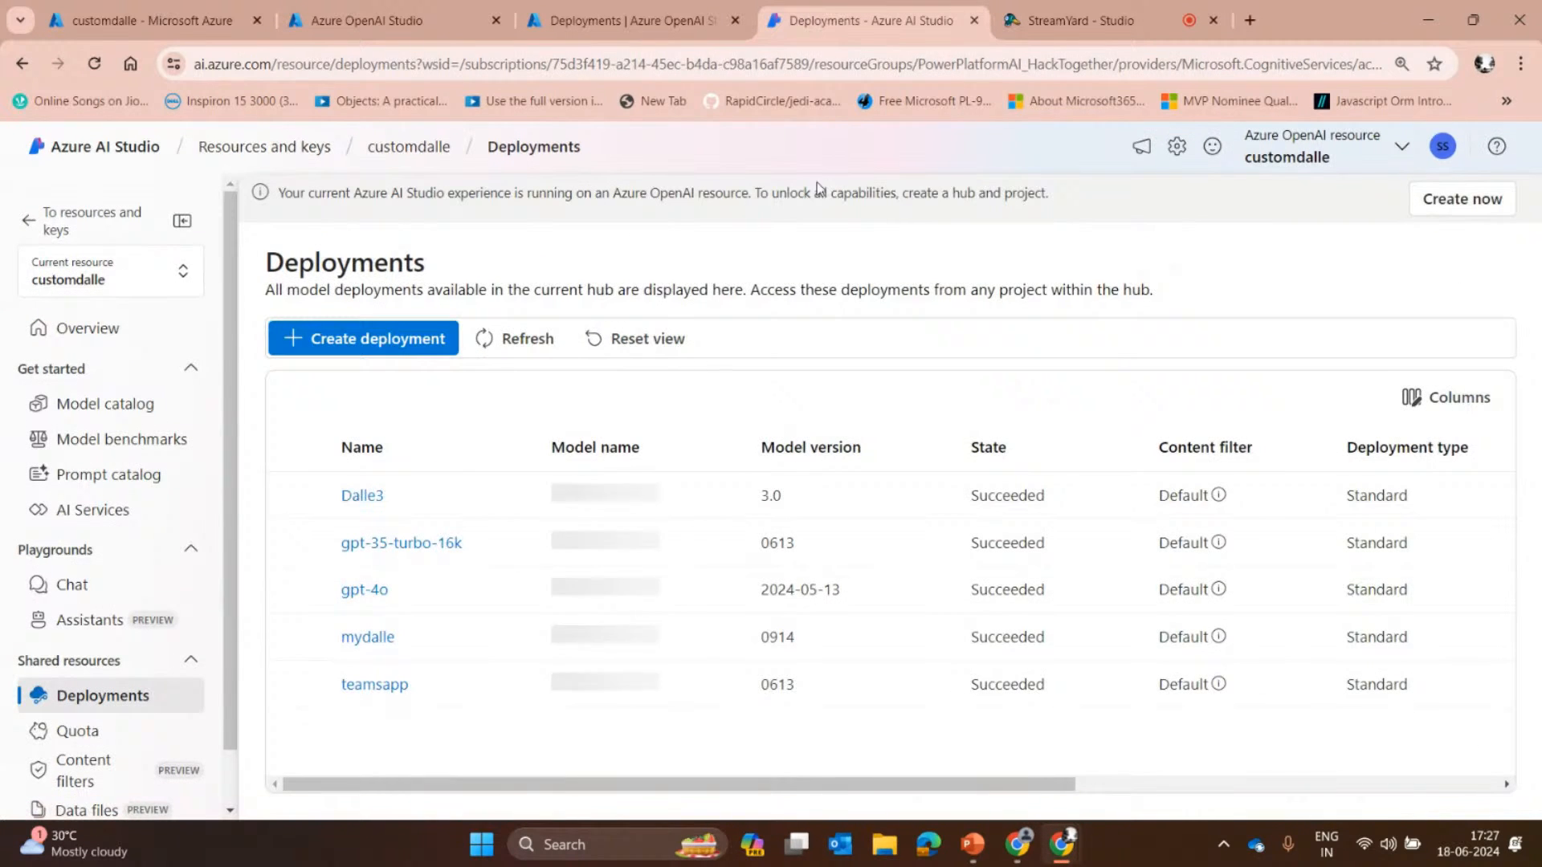
pyautogui.click(378, 339)
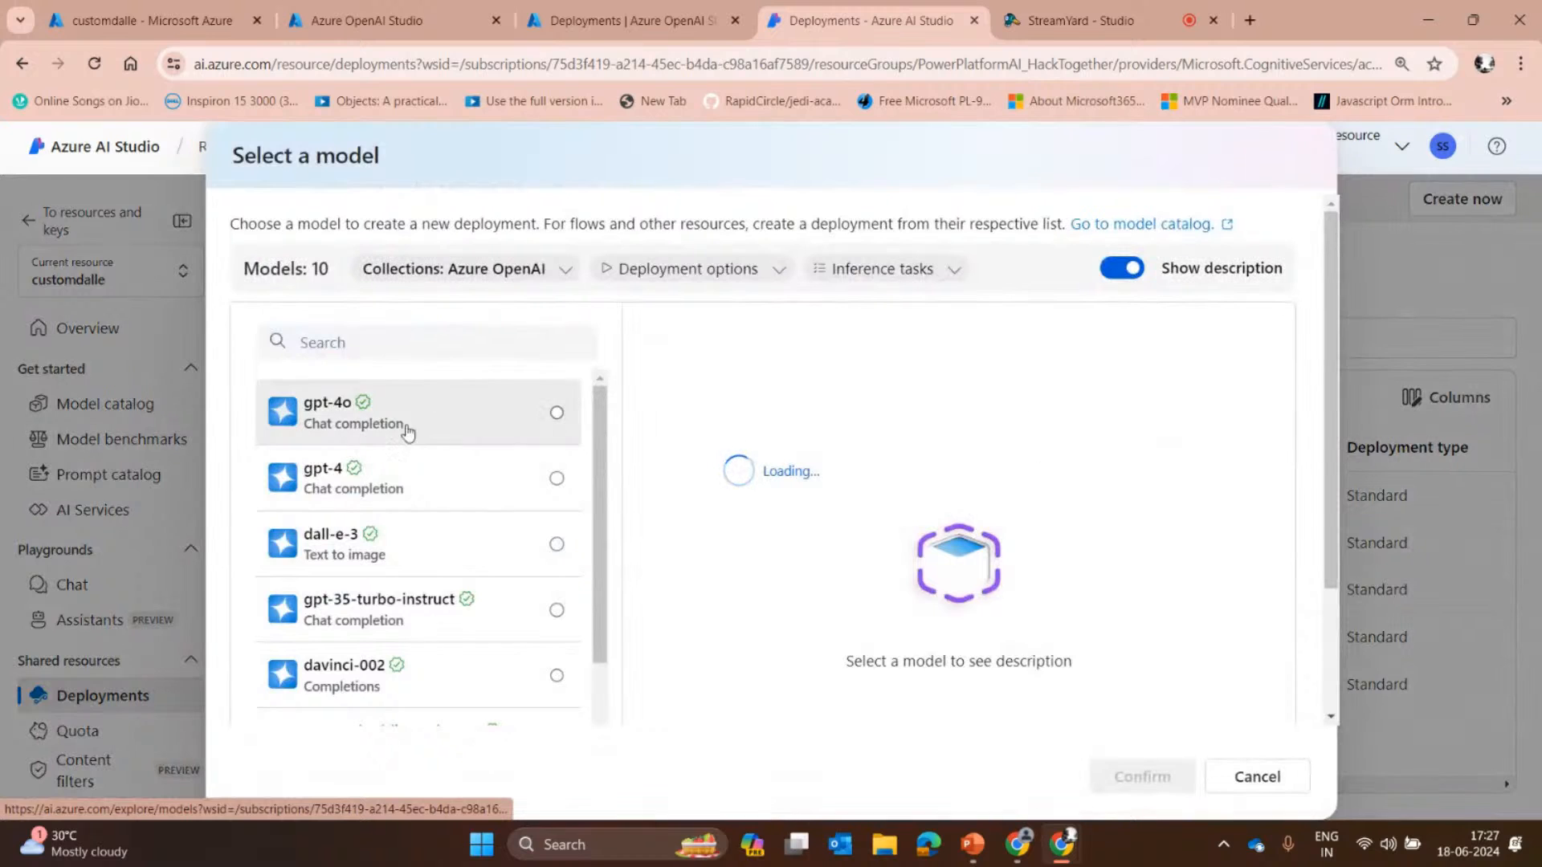
pyautogui.scroll(-3, 386, 546)
pyautogui.scroll(3, 434, 634)
pyautogui.scroll(-5, 437, 578)
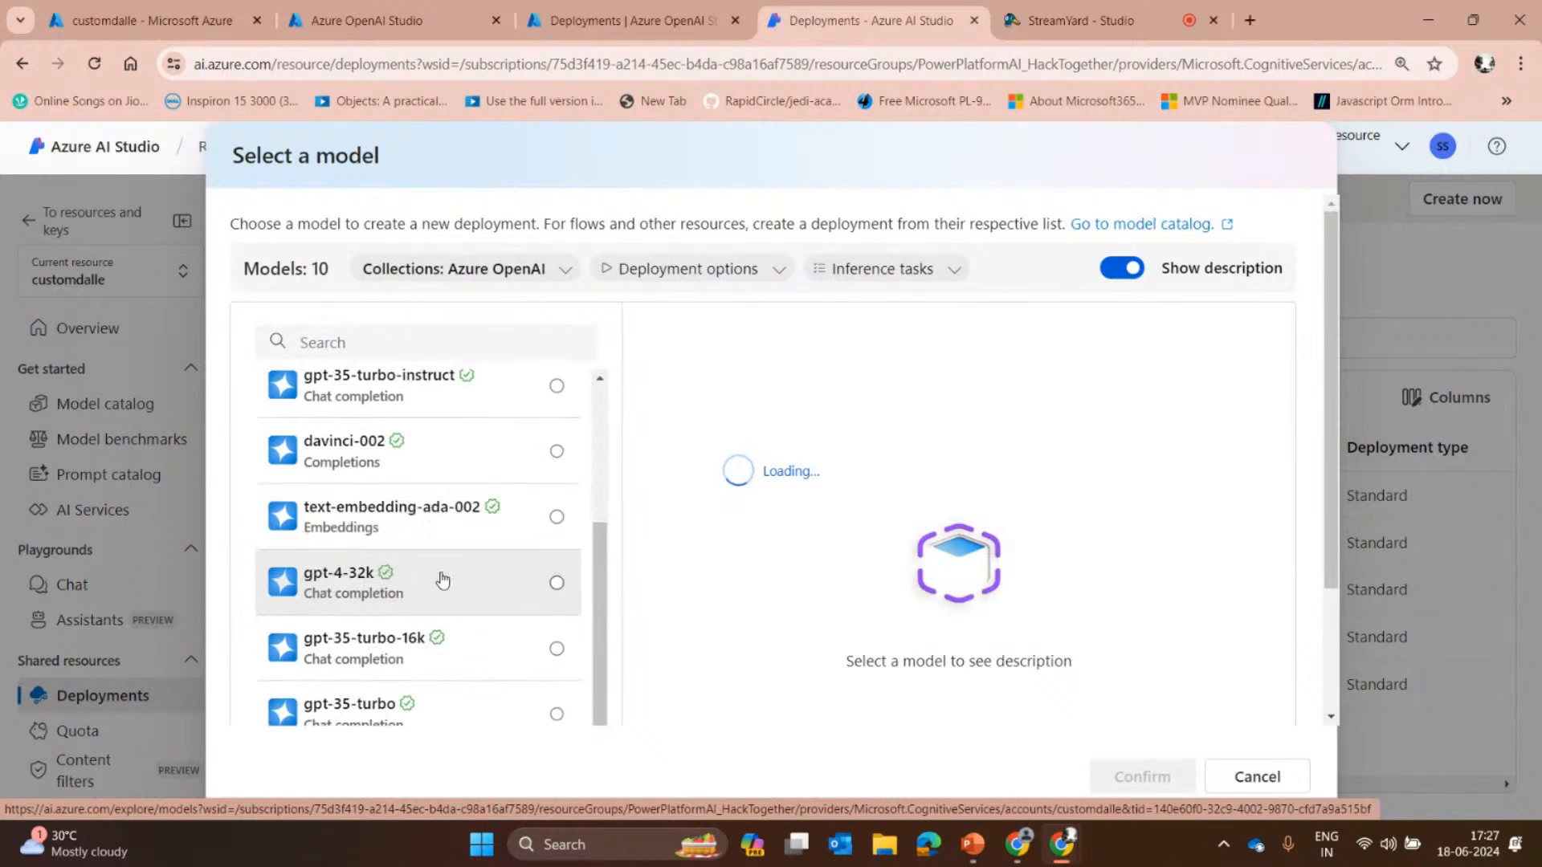
pyautogui.scroll(5, 440, 618)
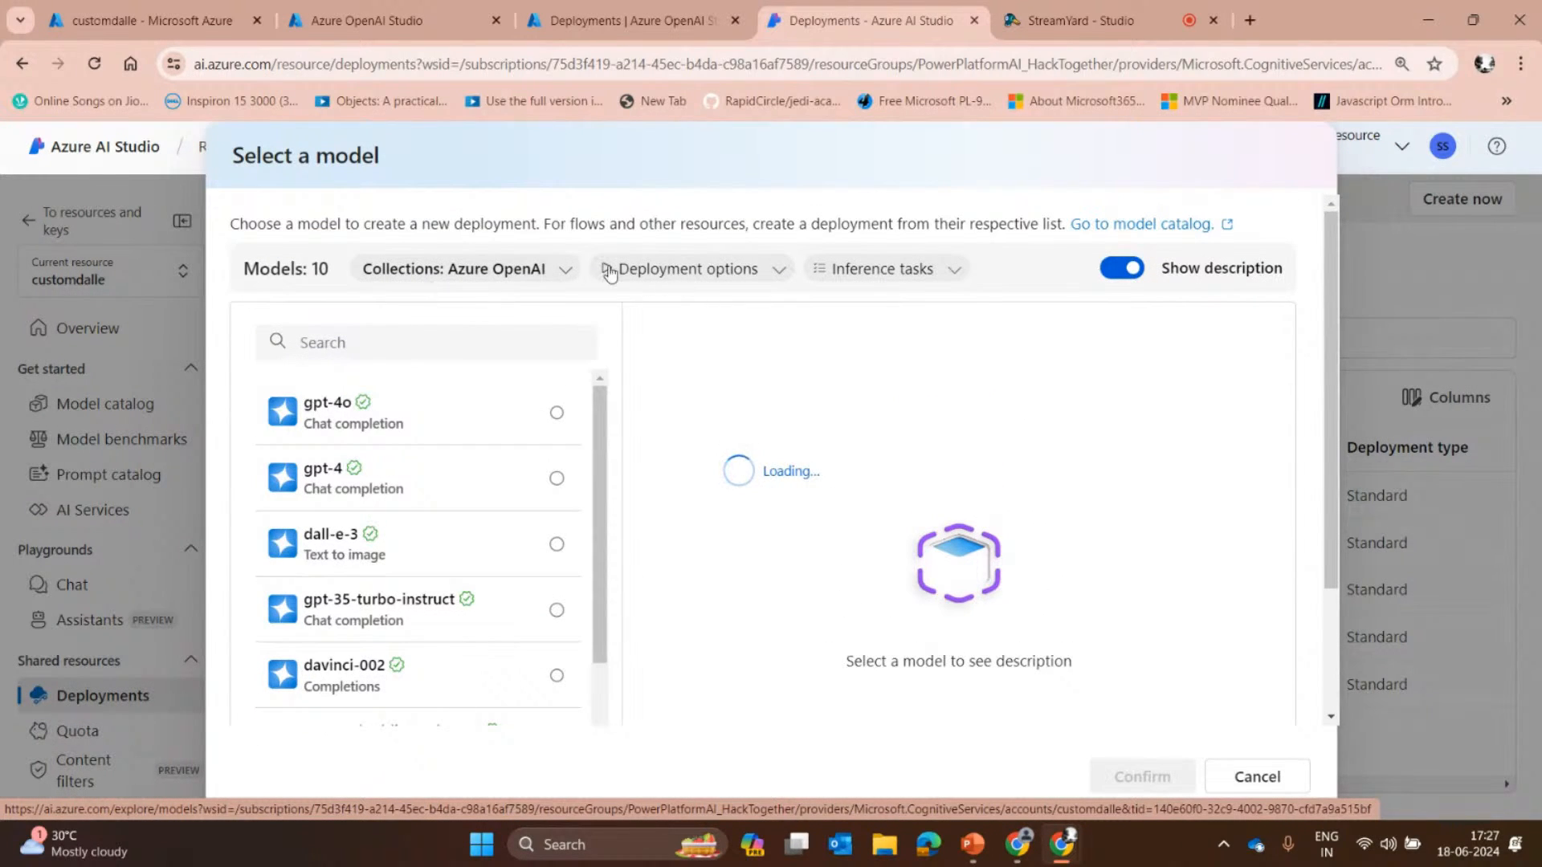
# Filter the deployable models to the Microsoft collection and select Phi-3-small-8k-instruct to show its description.
pyautogui.click(566, 269)
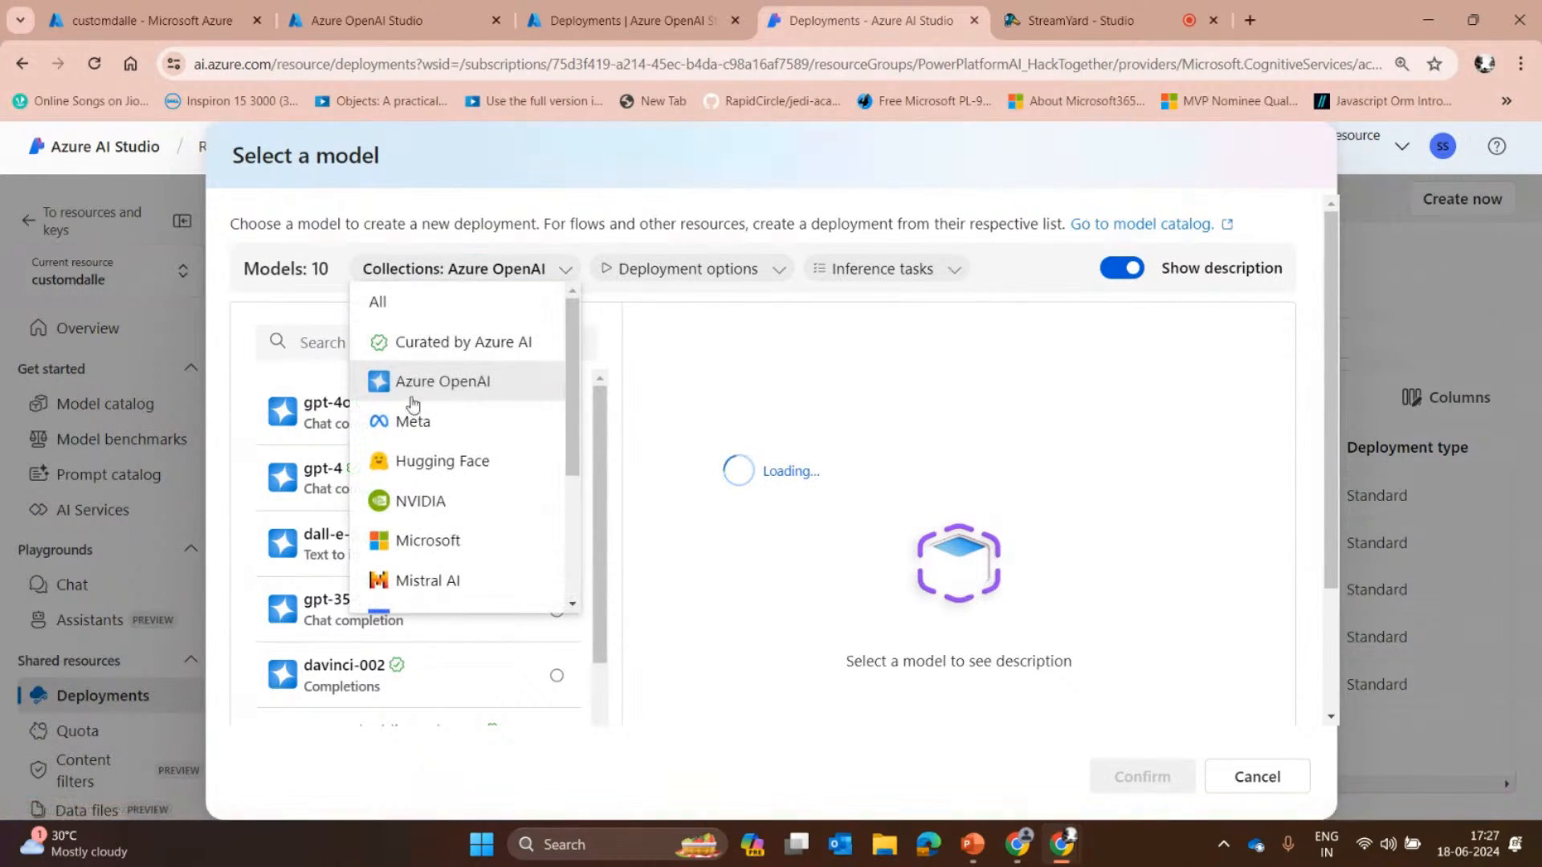
pyautogui.click(431, 558)
pyautogui.scroll(-1, 441, 447)
pyautogui.scroll(1, 418, 417)
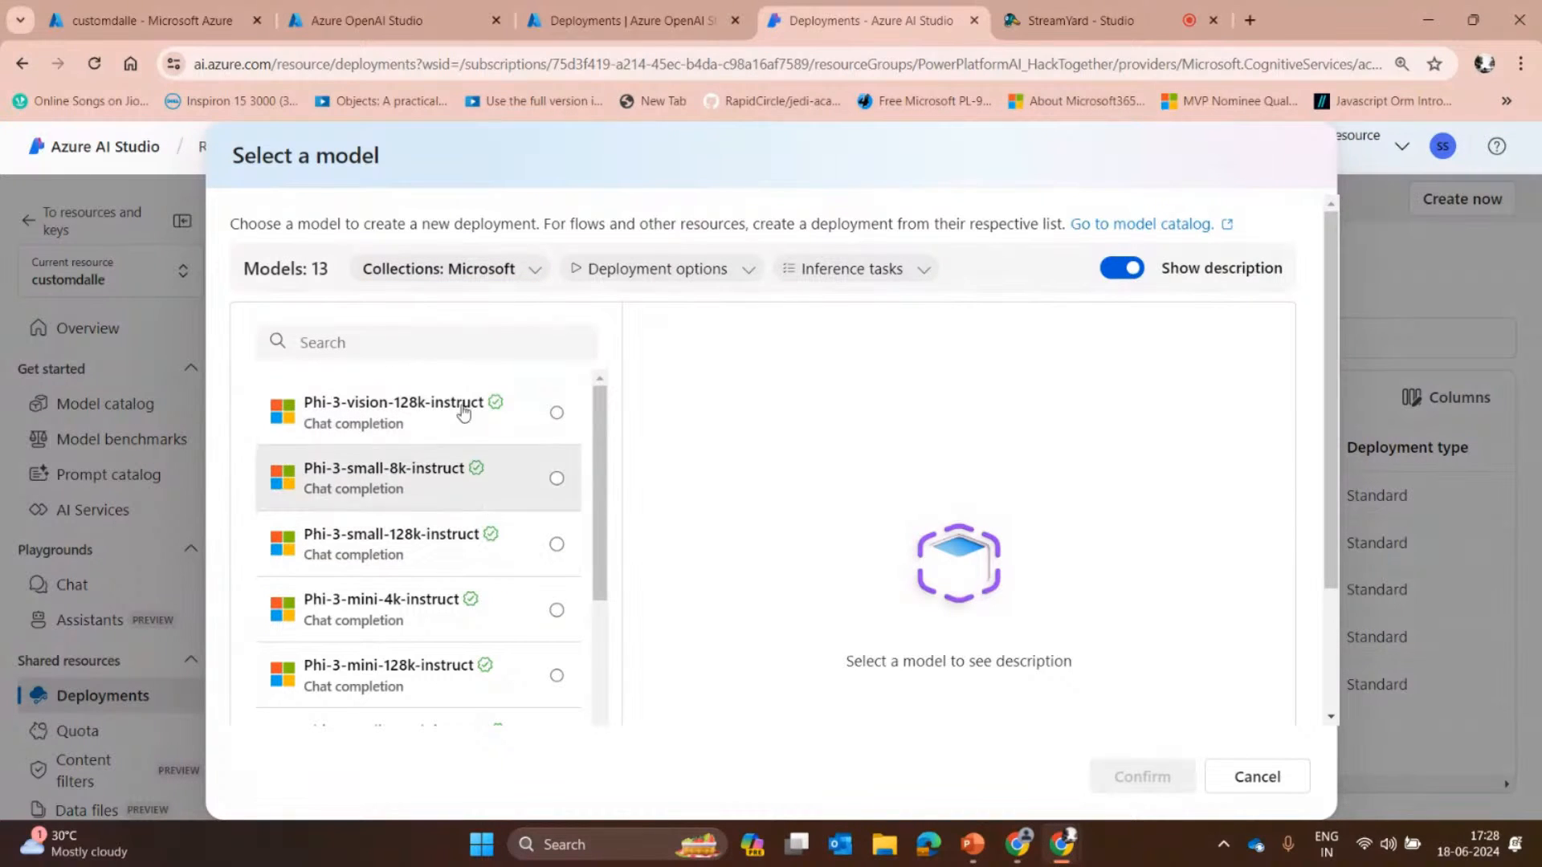
pyautogui.click(457, 486)
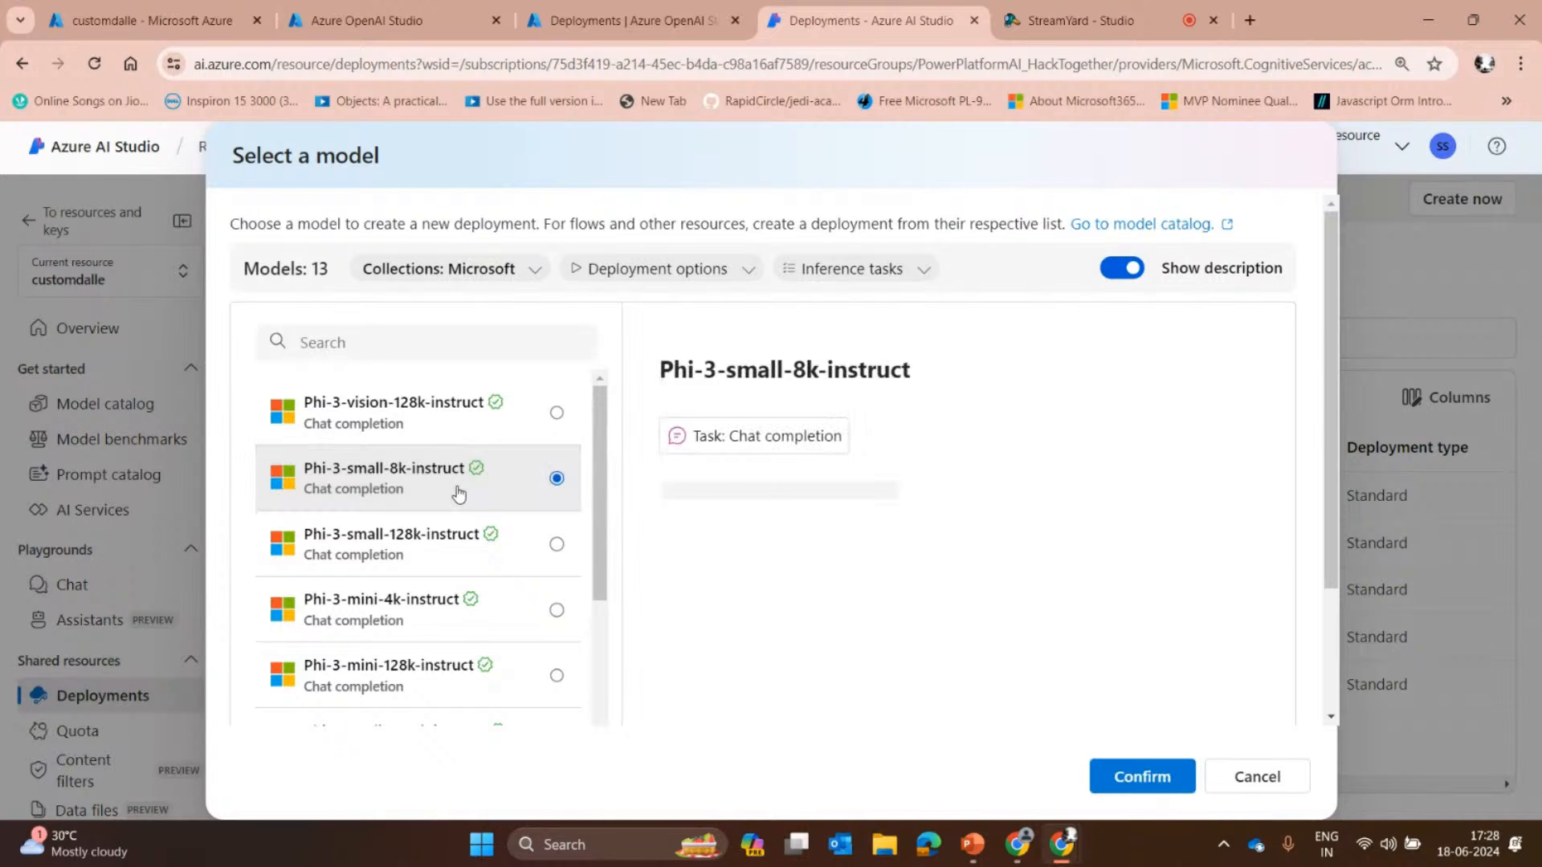
pyautogui.scroll(-4, 915, 510)
pyautogui.scroll(4, 908, 508)
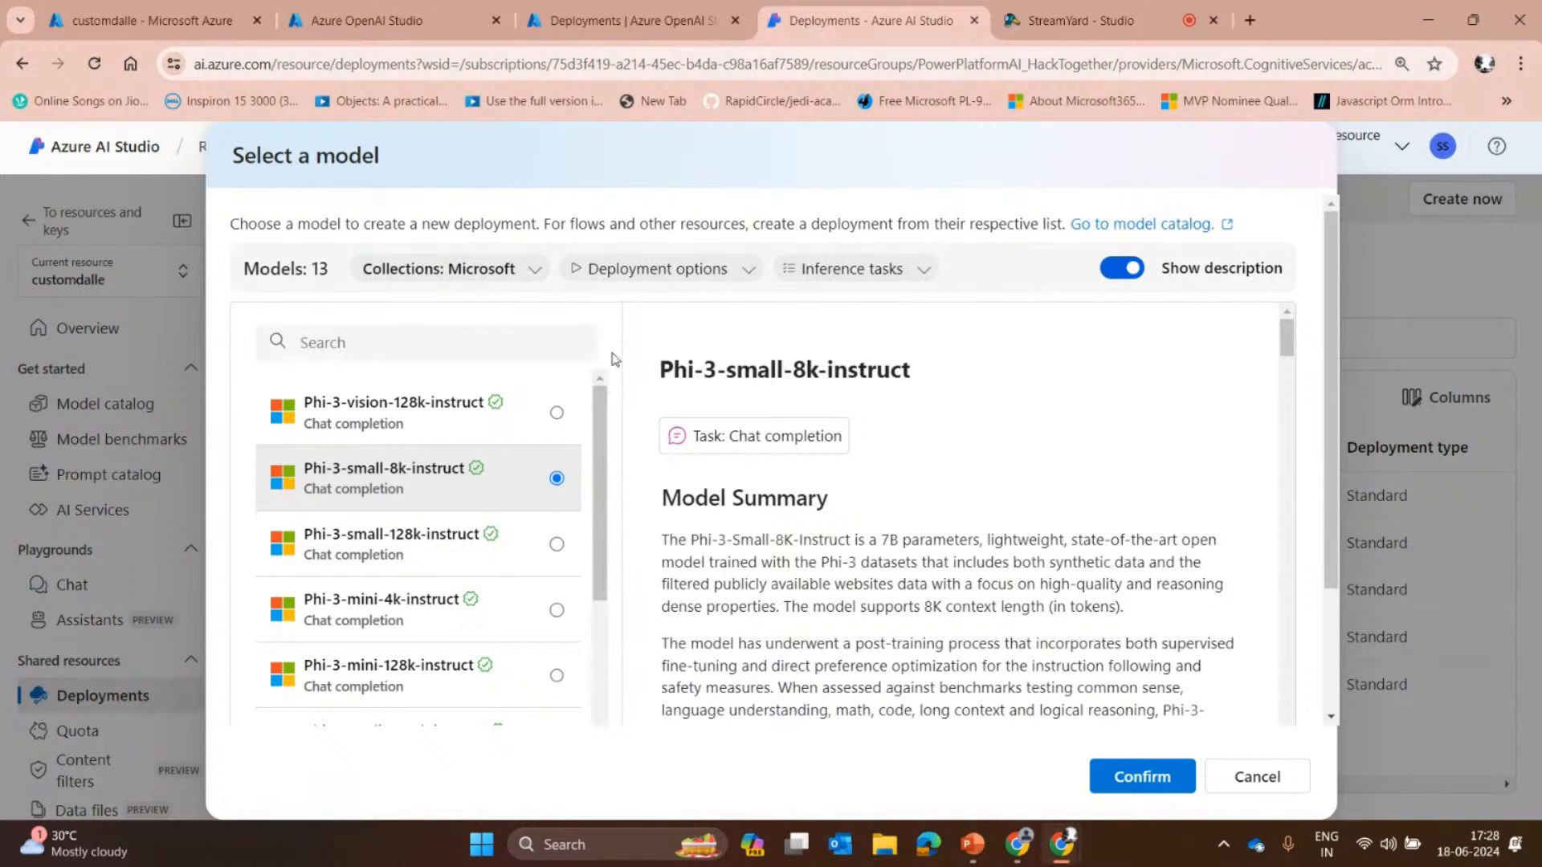
# Examine the Phi-3-small-8k-instruct description, from model summary, intended uses and training to benchmarks, sample inputs and outputs, and license.
pyautogui.moveTo(661, 371); pyautogui.dragTo(893, 369)
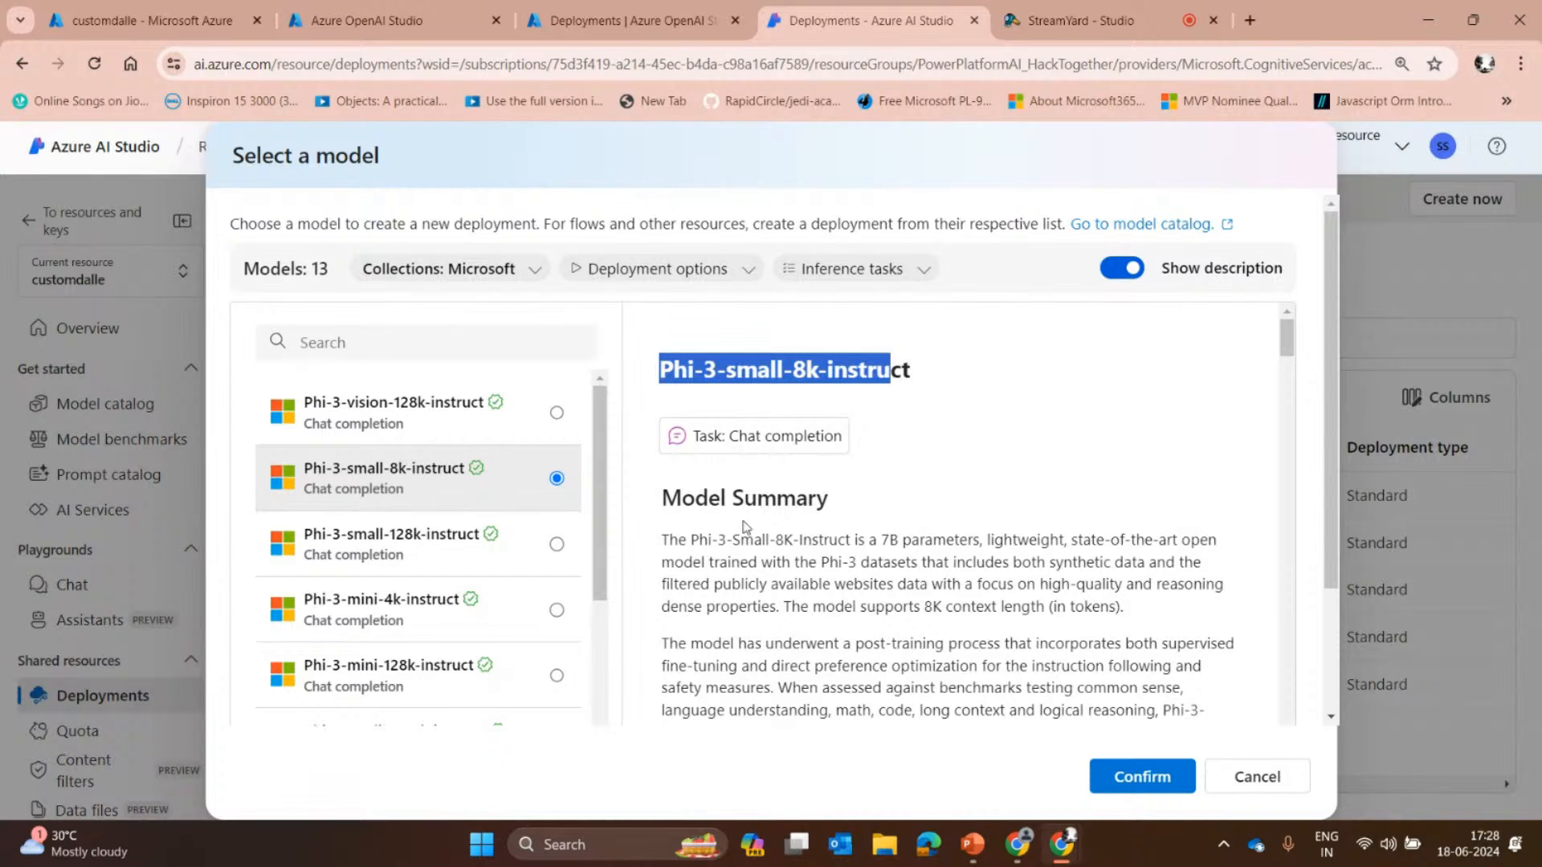
pyautogui.click(744, 494)
pyautogui.scroll(-1, 982, 552)
pyautogui.scroll(-5, 982, 552)
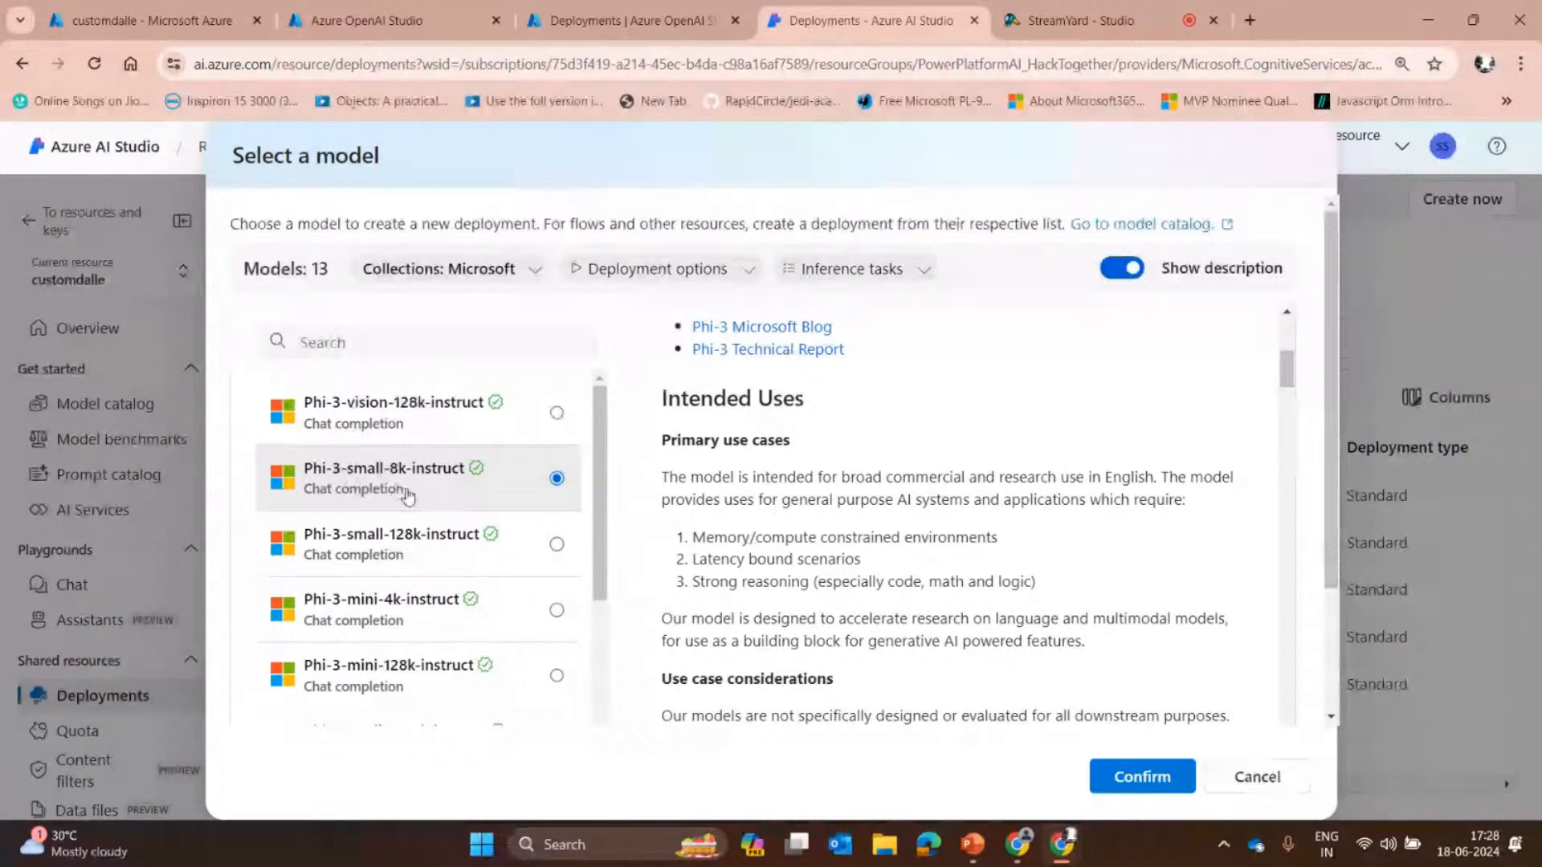
pyautogui.scroll(-3, 848, 478)
pyautogui.scroll(-3, 848, 479)
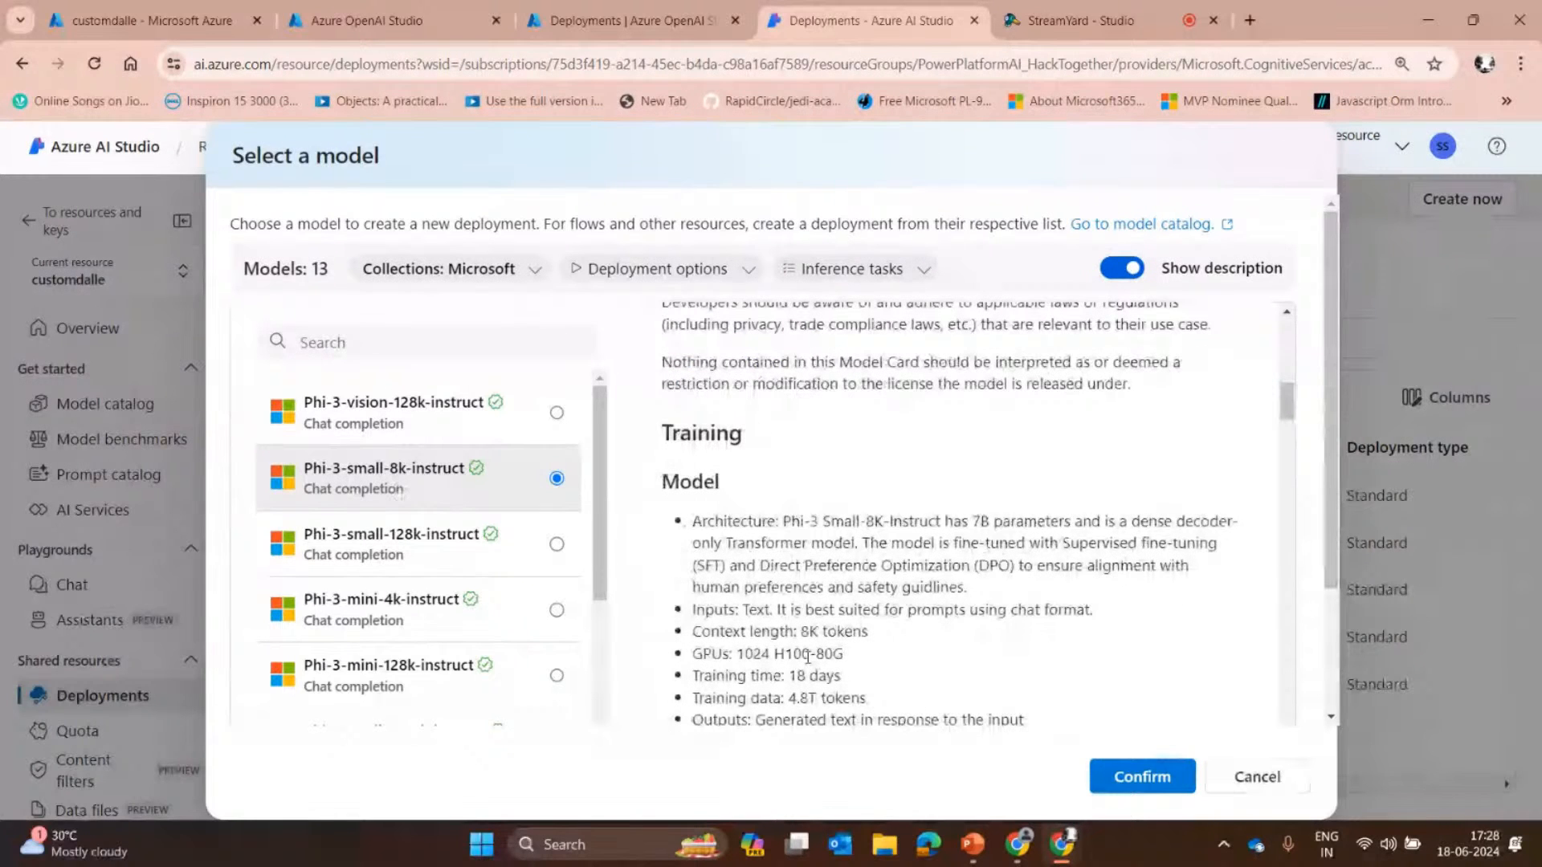
pyautogui.scroll(-3, 788, 498)
pyautogui.scroll(-6, 789, 498)
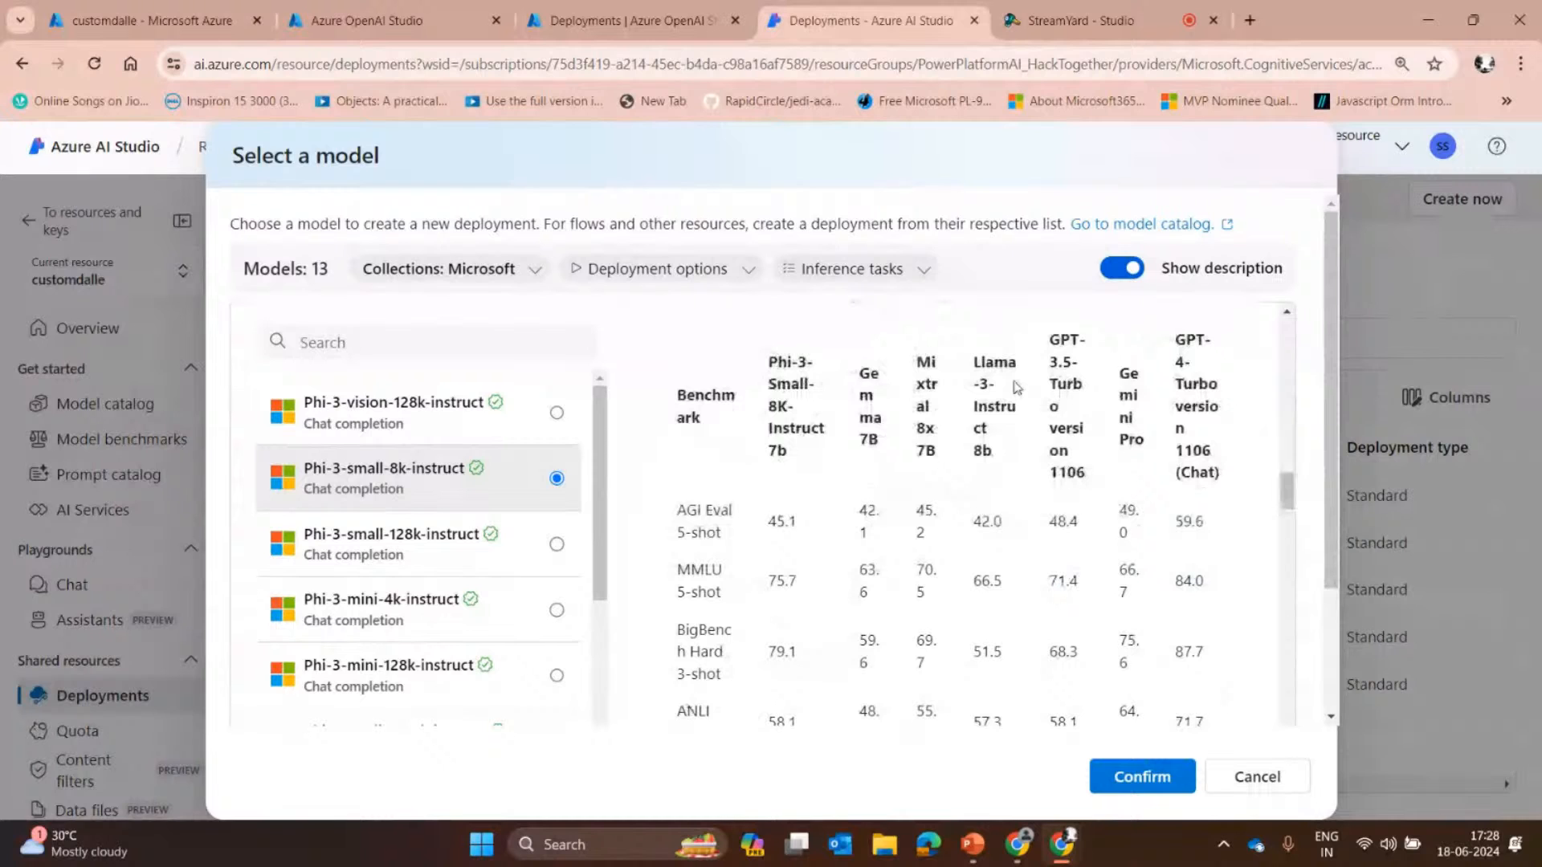
pyautogui.scroll(-1, 1016, 387)
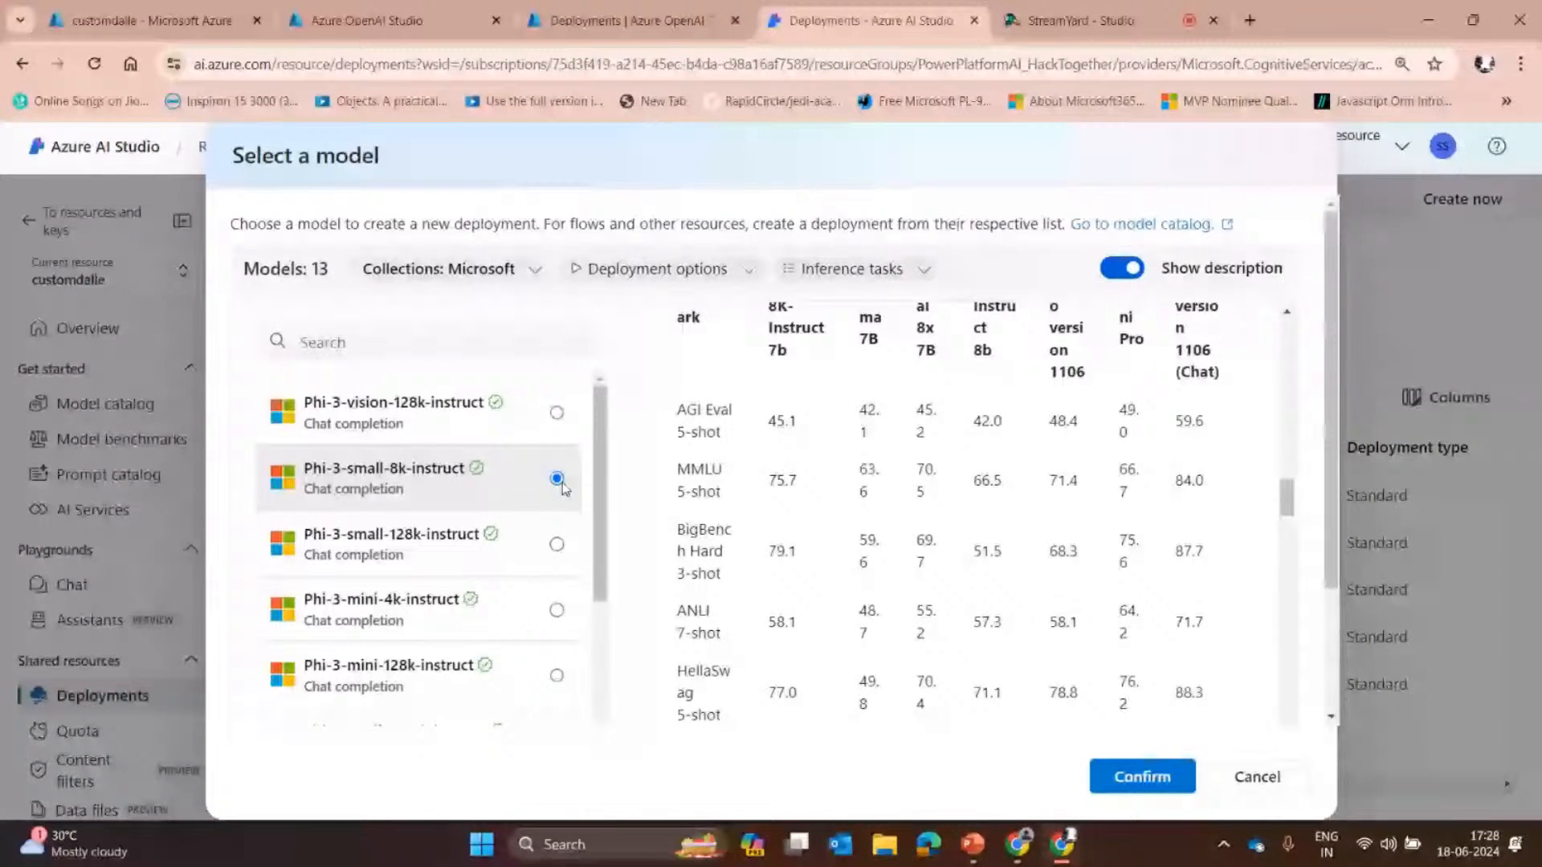
pyautogui.scroll(-10, 964, 514)
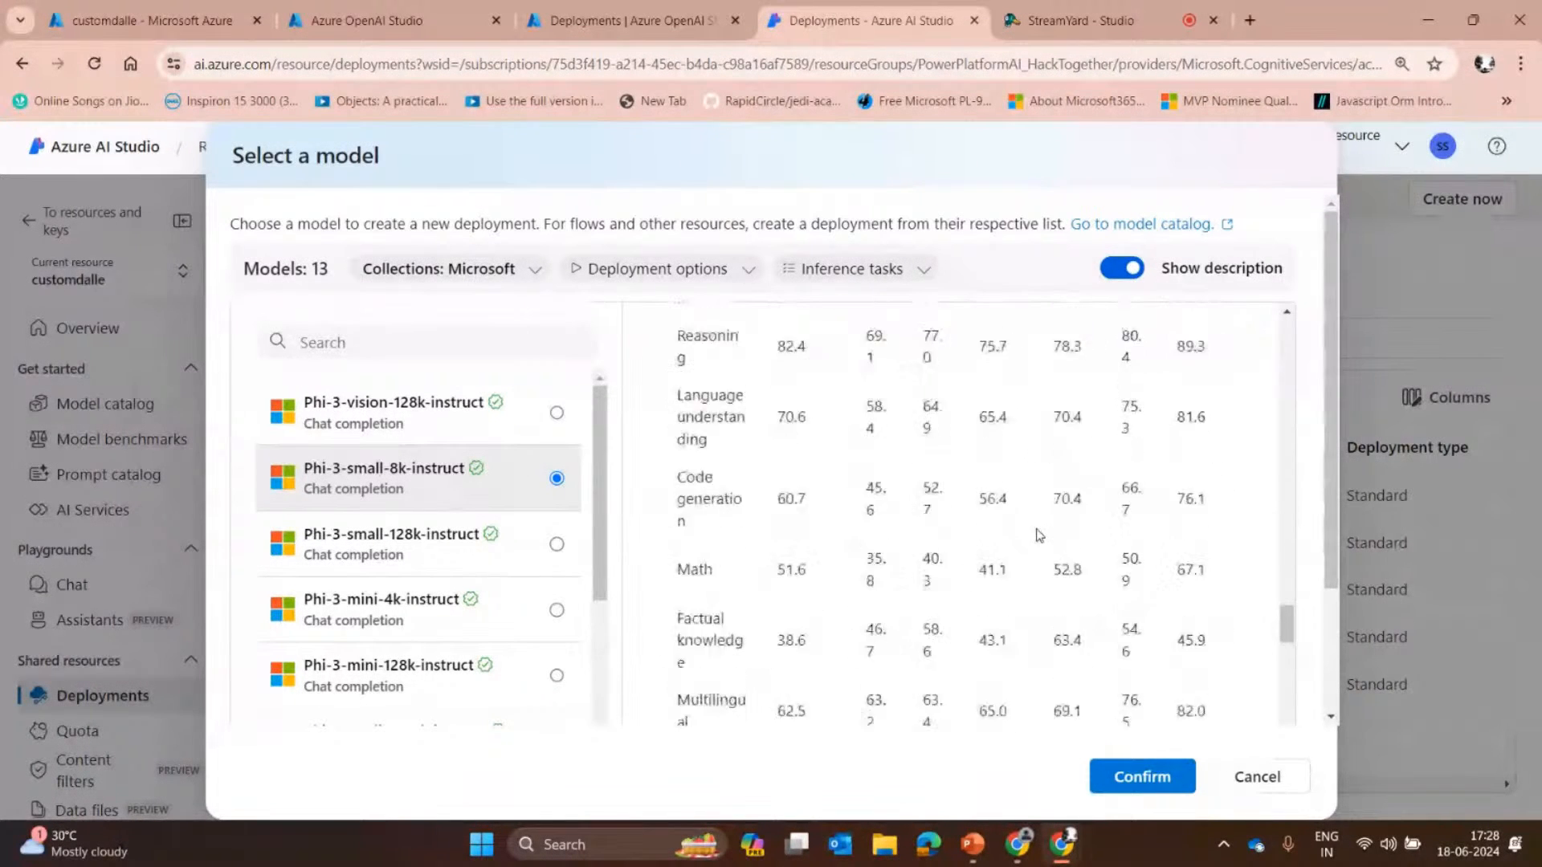
pyautogui.scroll(-12, 865, 664)
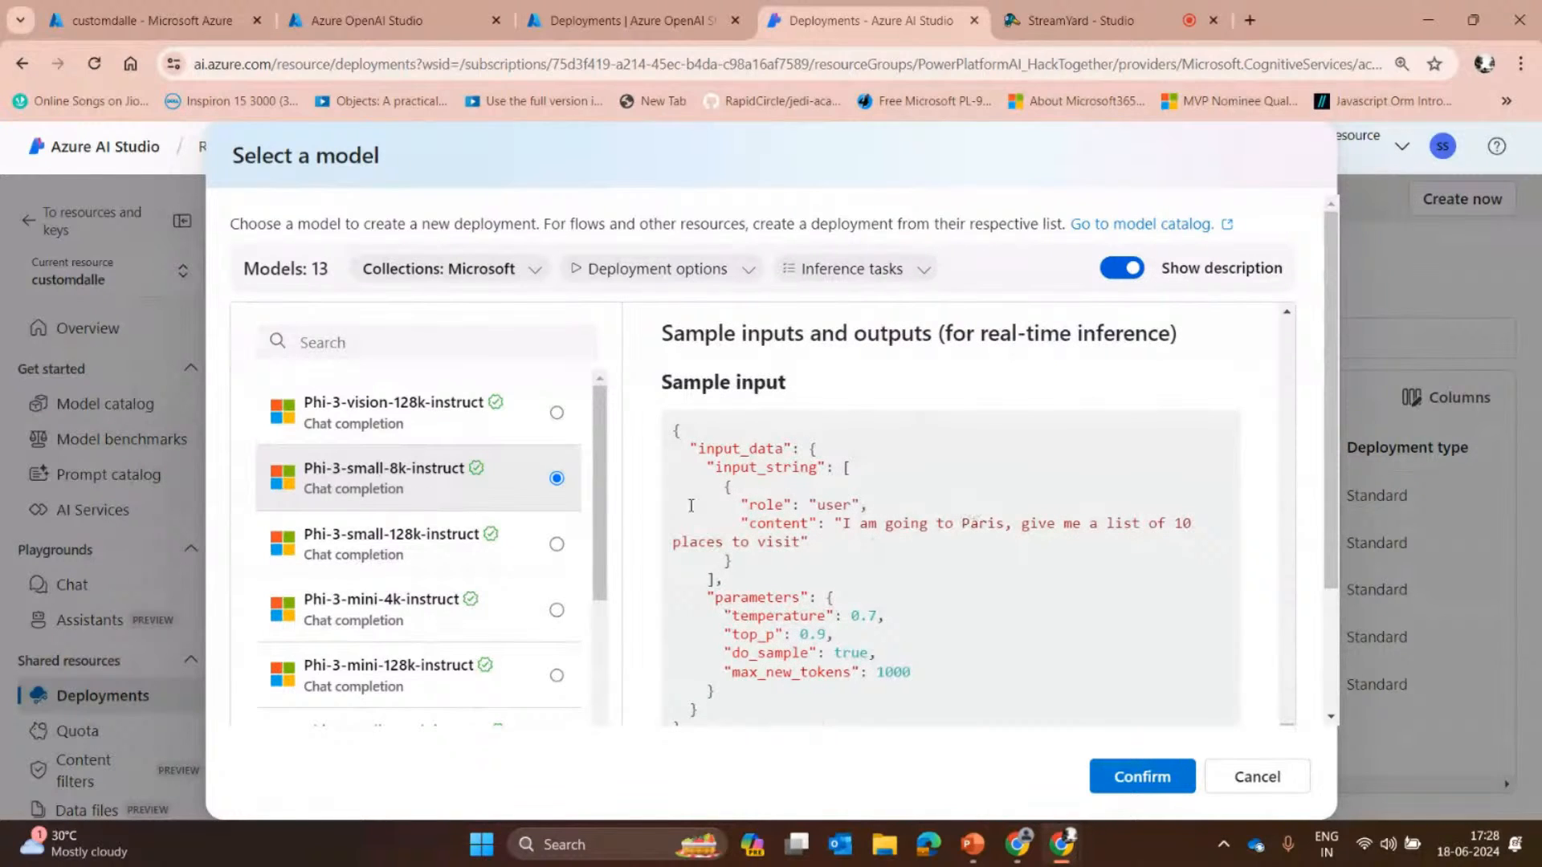
pyautogui.scroll(-15, 699, 490)
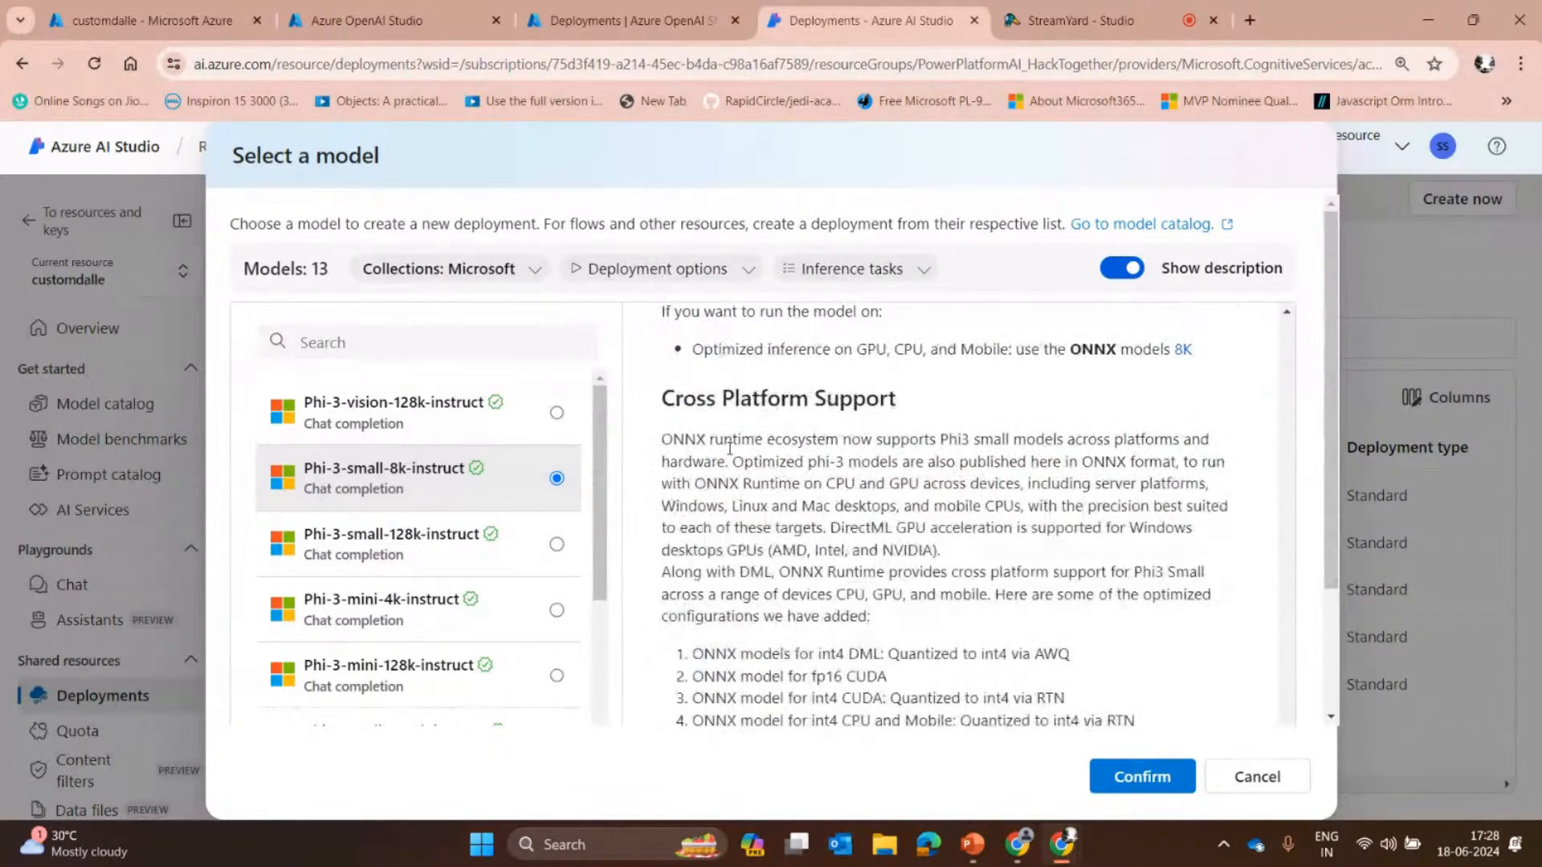
pyautogui.scroll(3, 729, 449)
pyautogui.scroll(-8, 906, 525)
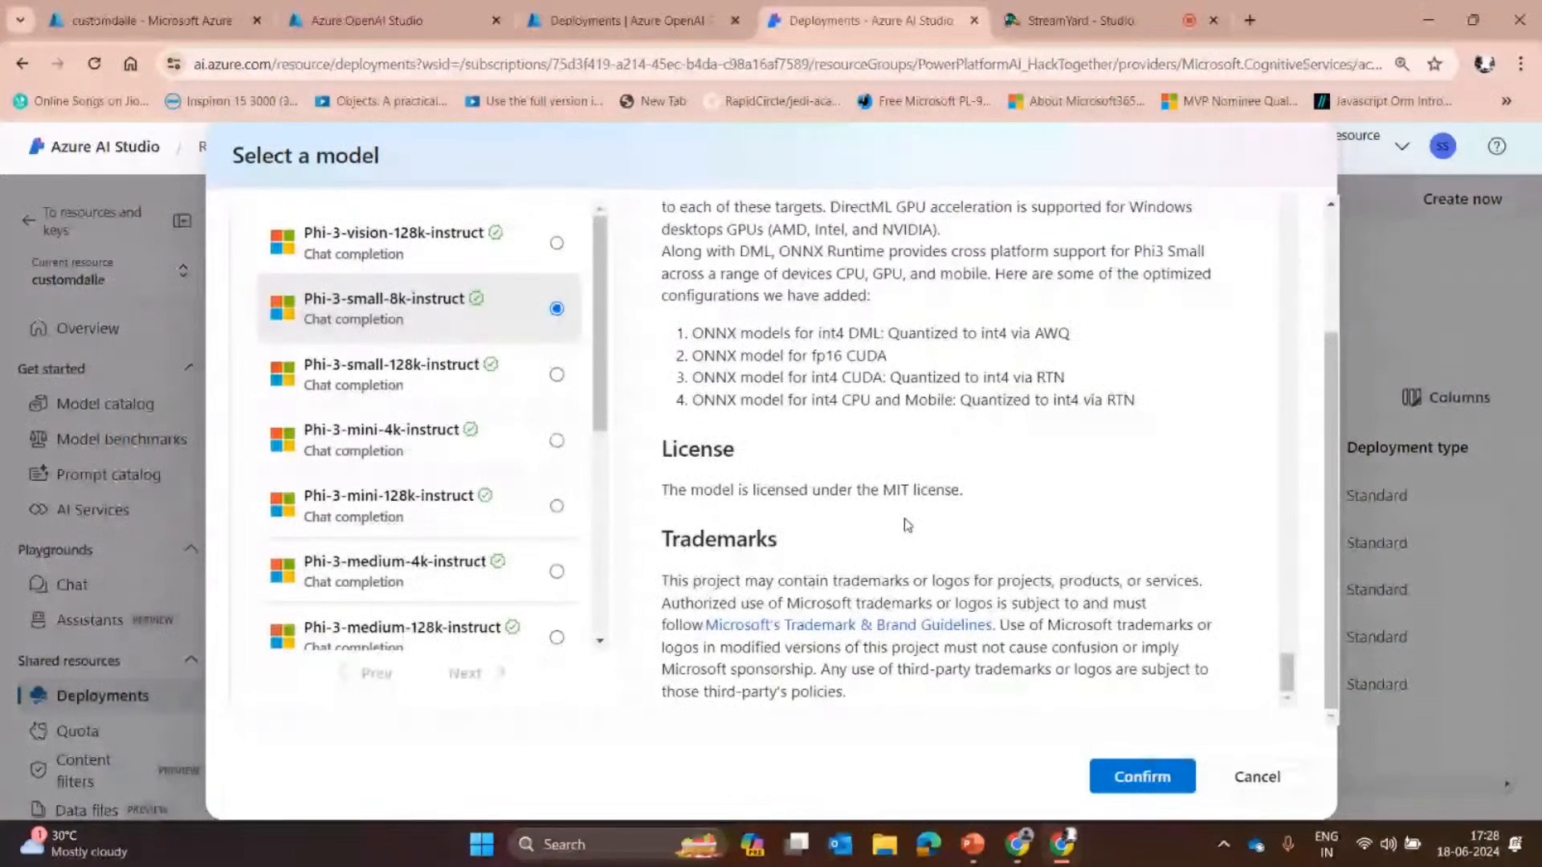
pyautogui.scroll(10, 904, 518)
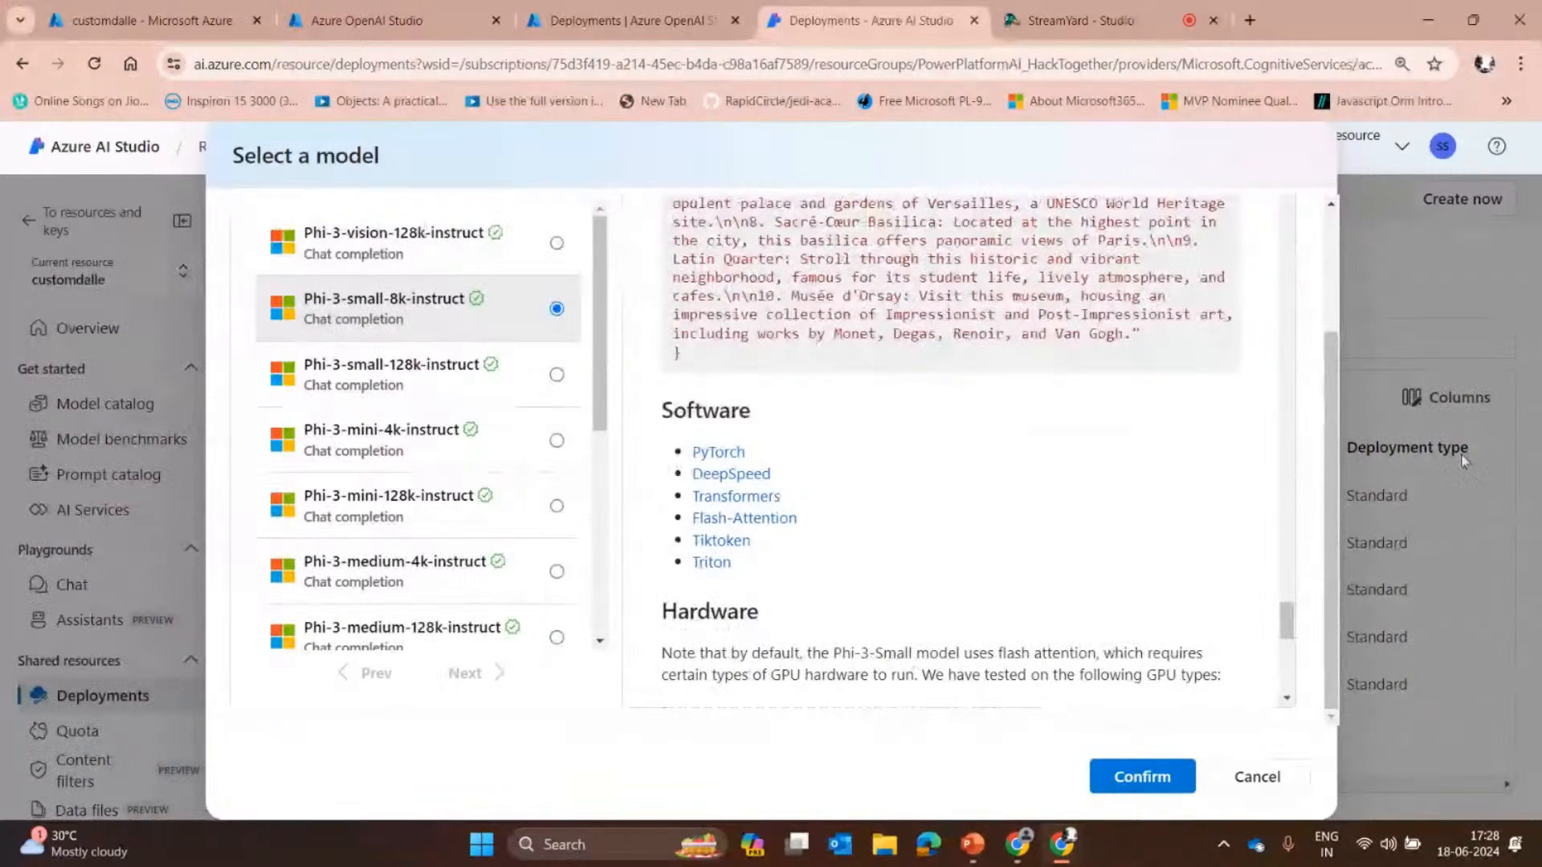
pyautogui.scroll(5, 877, 533)
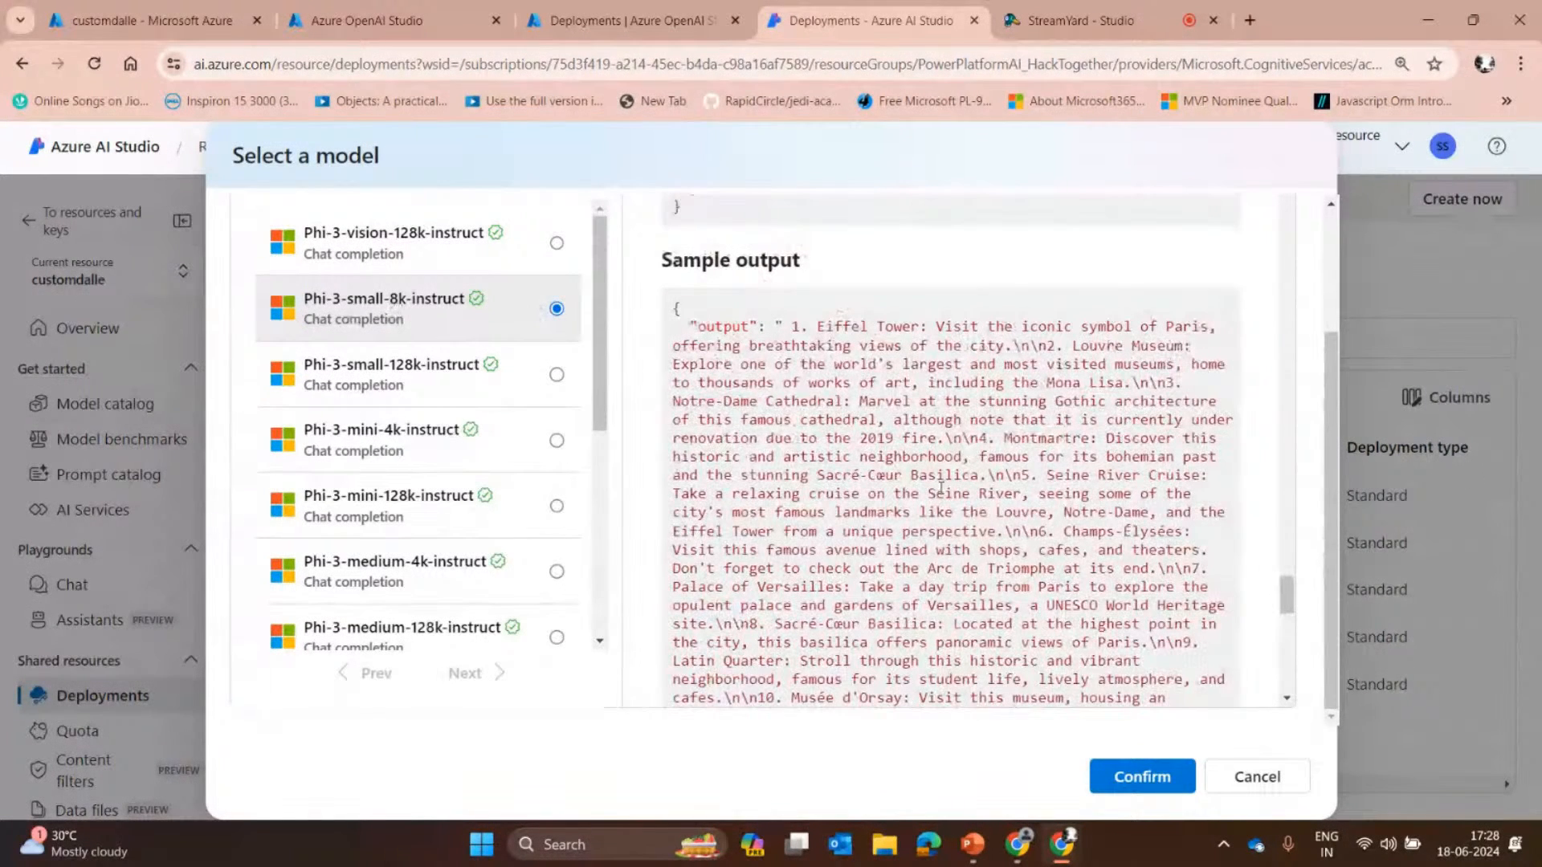
# Confirm Phi-3-small-8k-instruct, review the virtual machine, instance count, endpoint and deployment name settings, and cancel the deployment.
pyautogui.click(1173, 772)
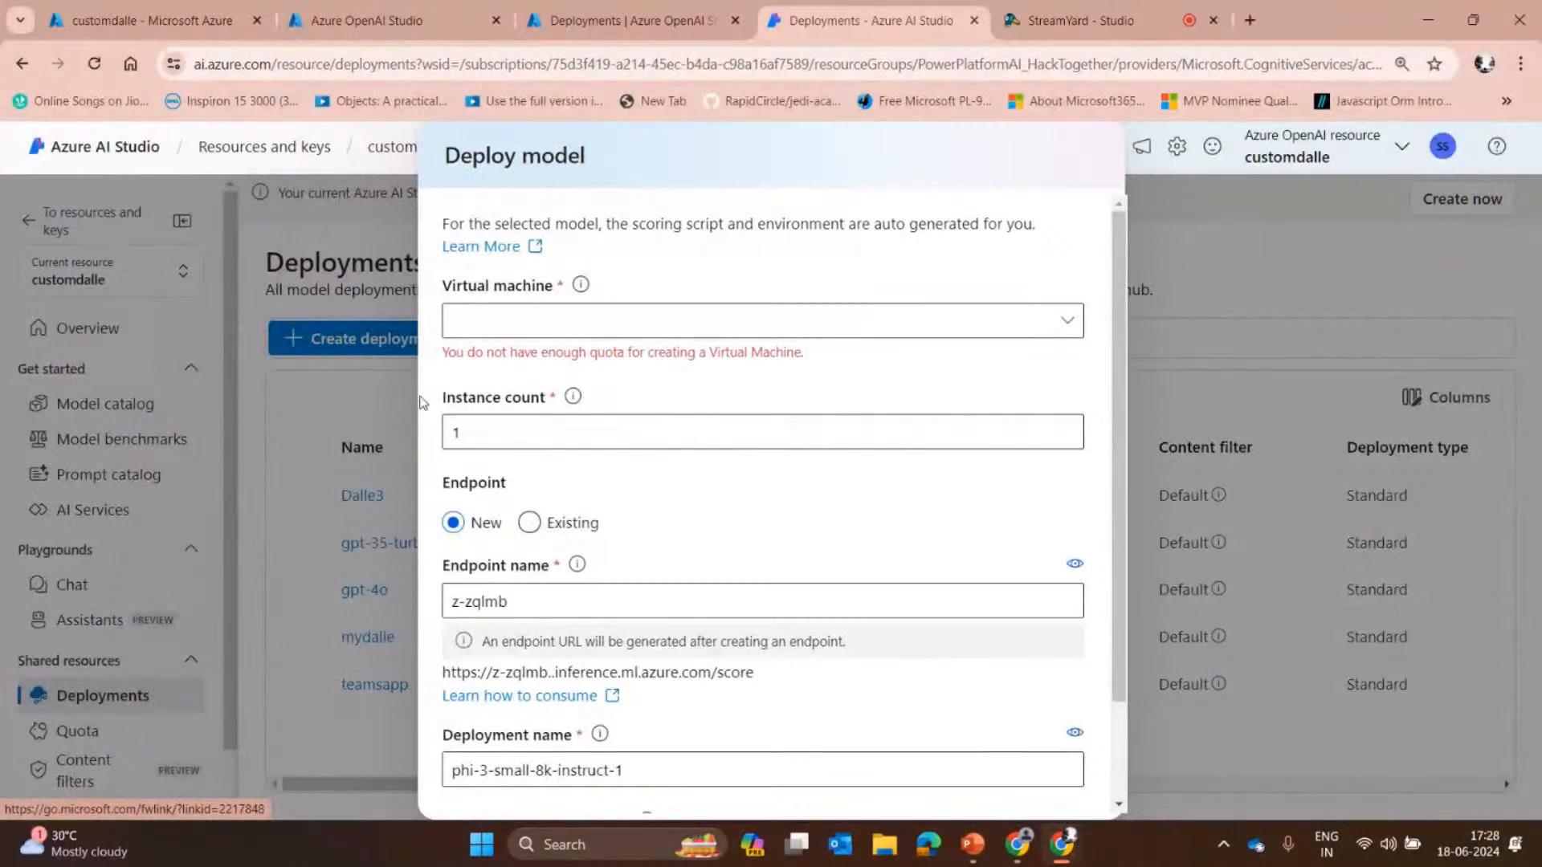
pyautogui.click(612, 326)
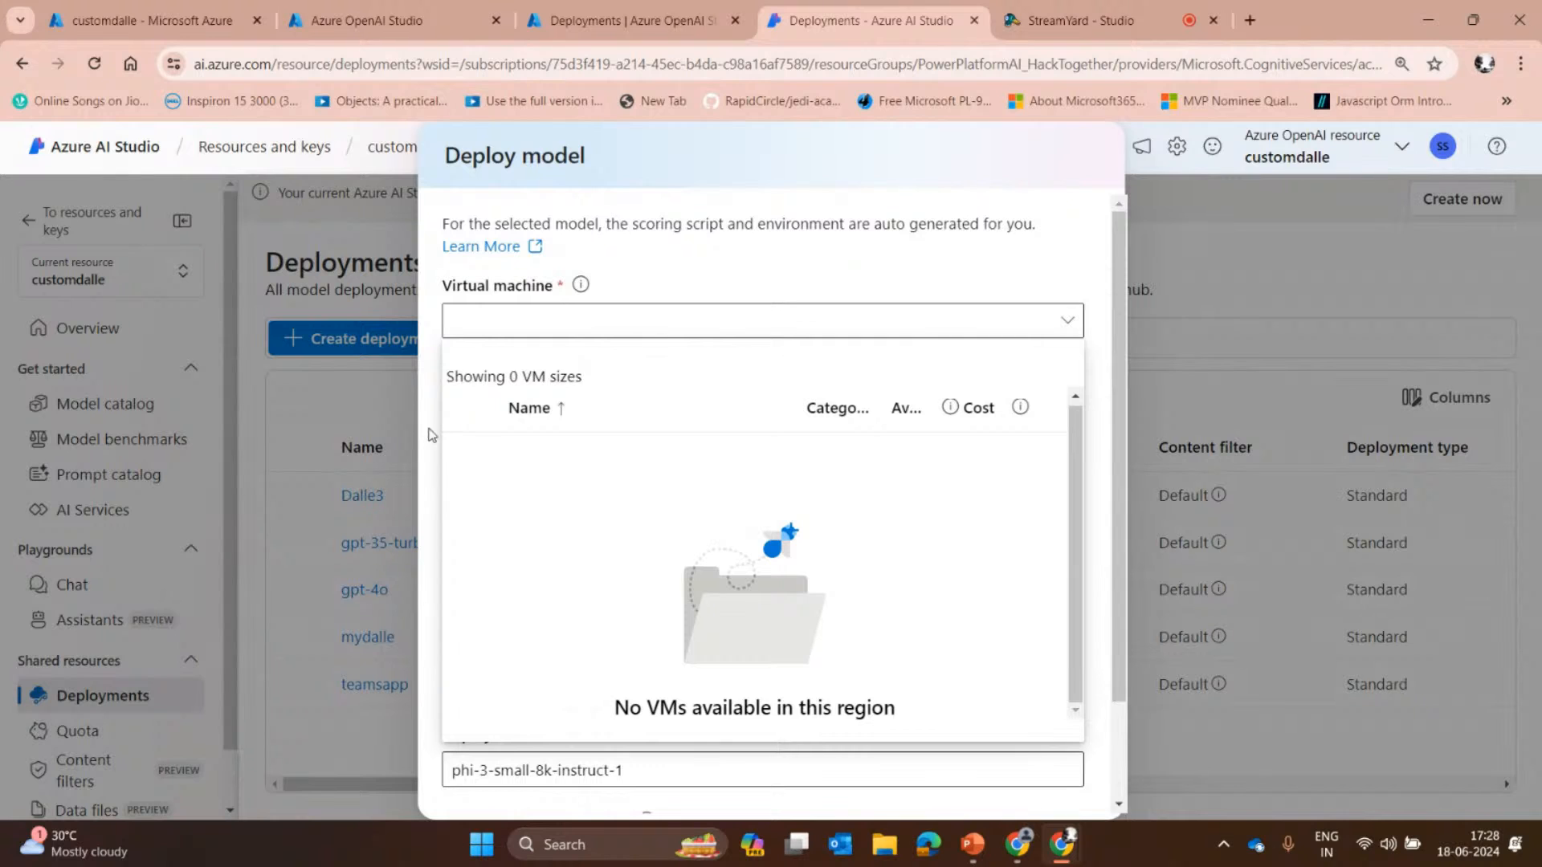
pyautogui.click(1067, 321)
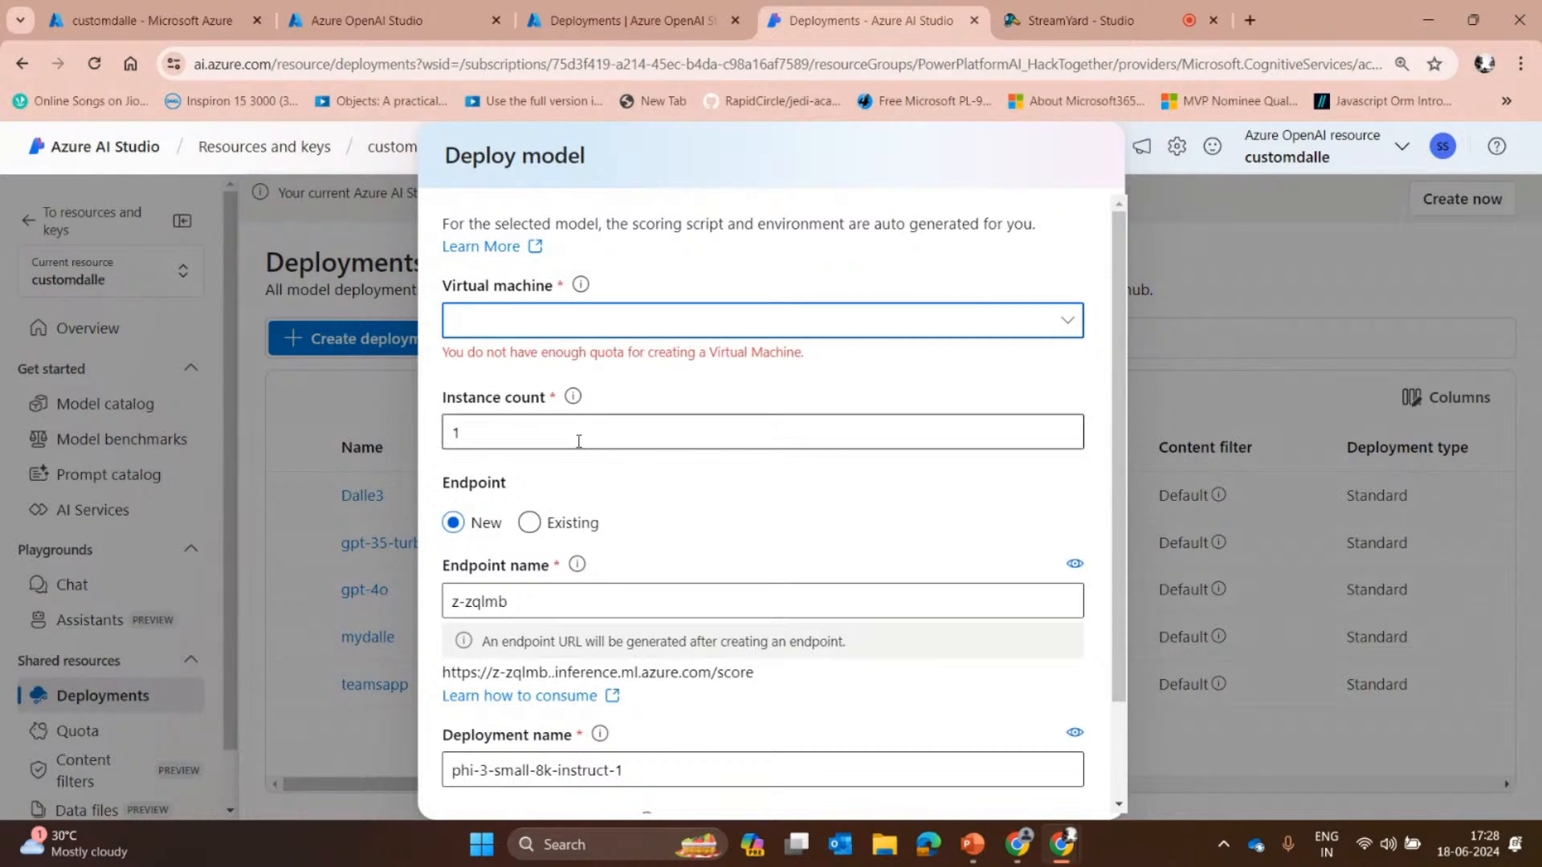
pyautogui.click(549, 433)
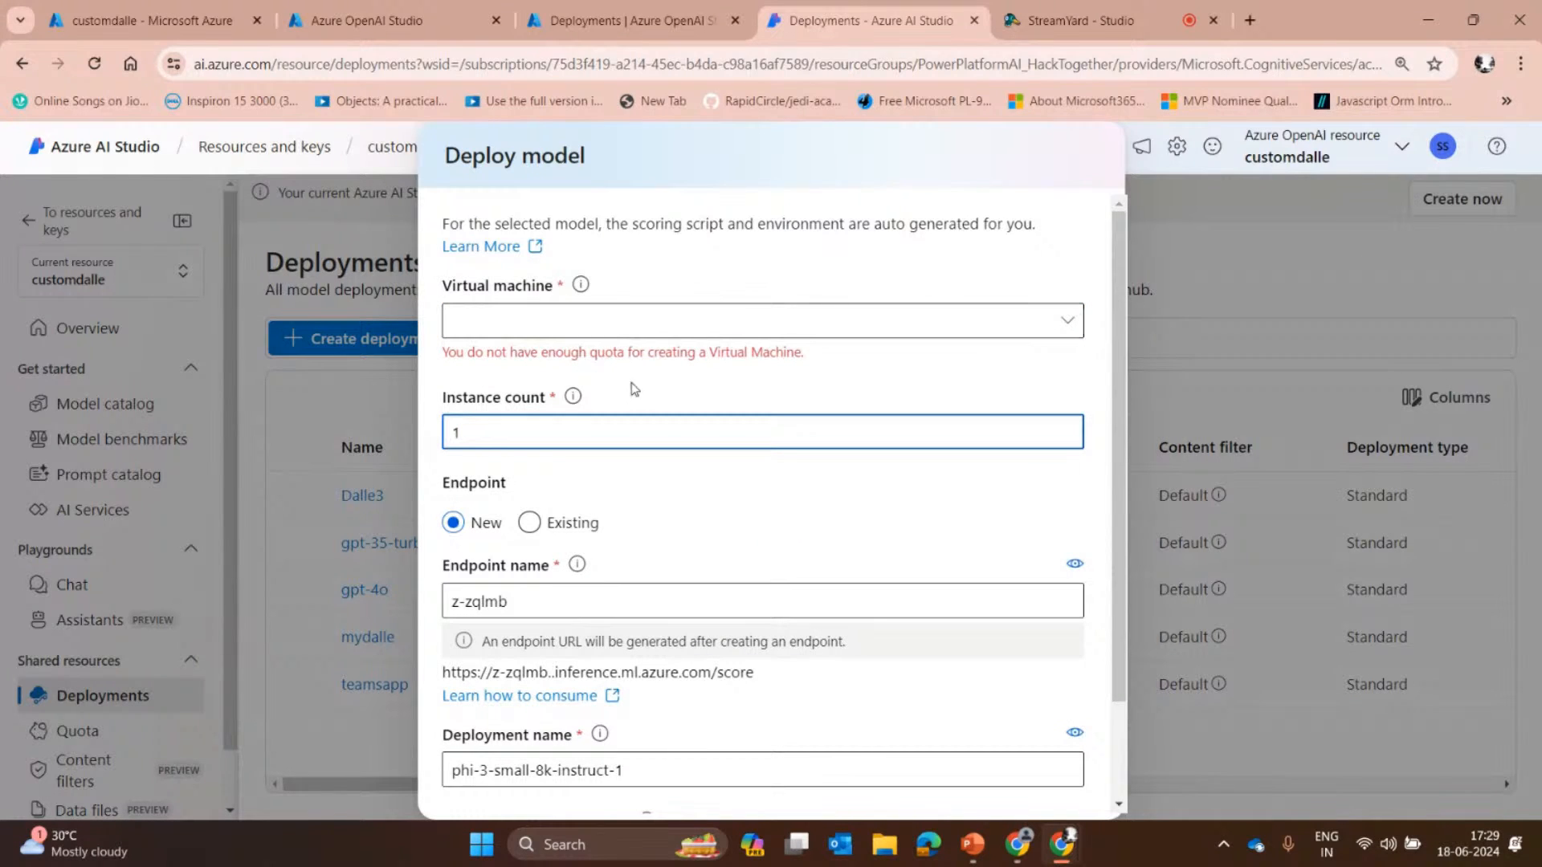
pyautogui.scroll(-1, 677, 427)
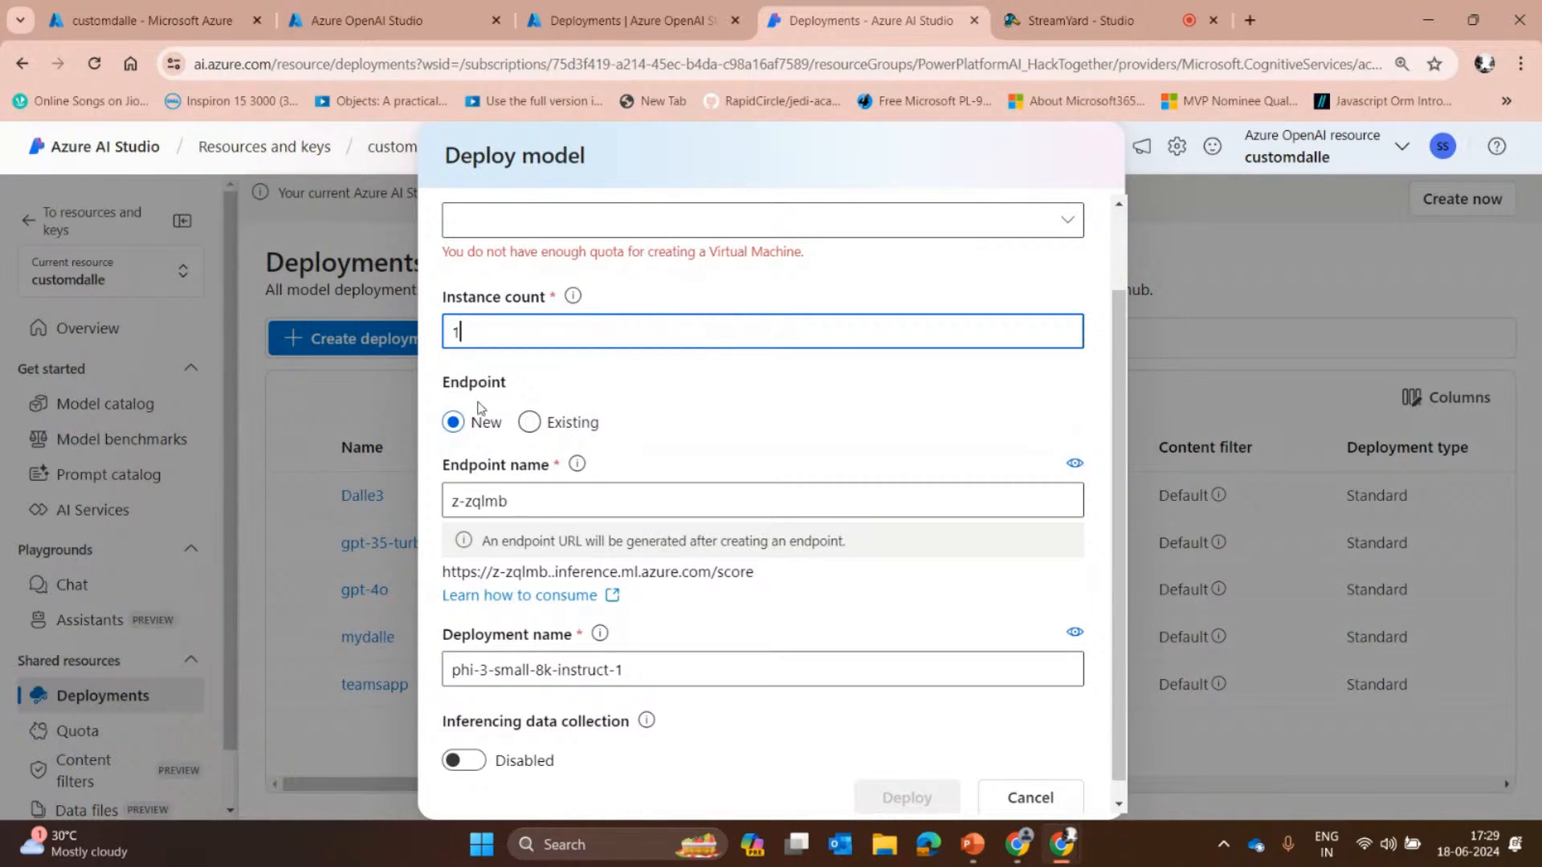
pyautogui.scroll(-1, 524, 480)
pyautogui.moveTo(674, 652); pyautogui.dragTo(415, 657)
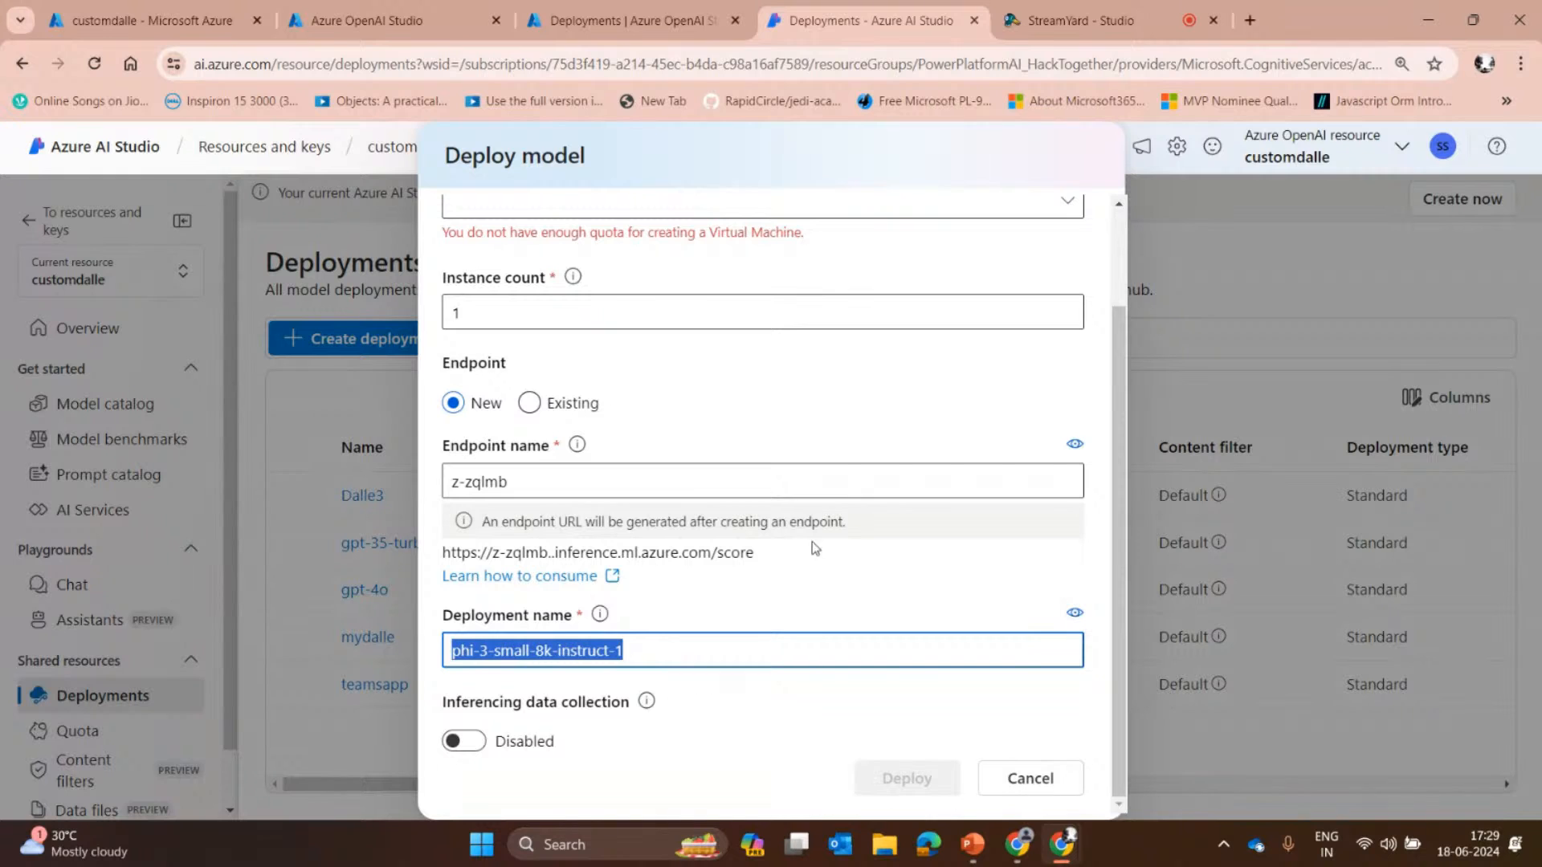
pyautogui.scroll(3, 1022, 282)
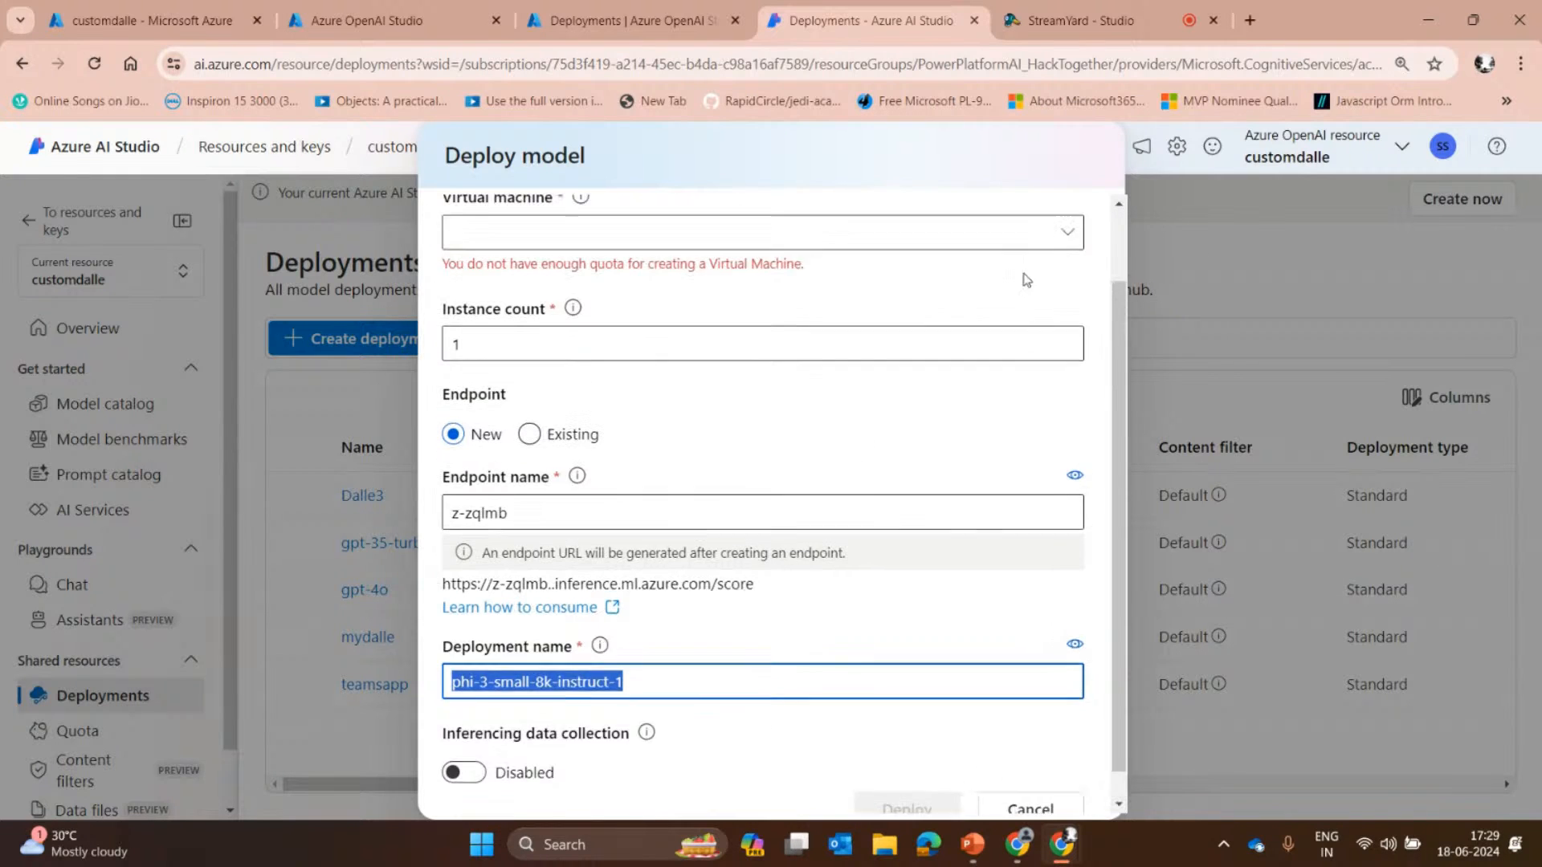
pyautogui.scroll(-3, 1068, 402)
pyautogui.click(1044, 785)
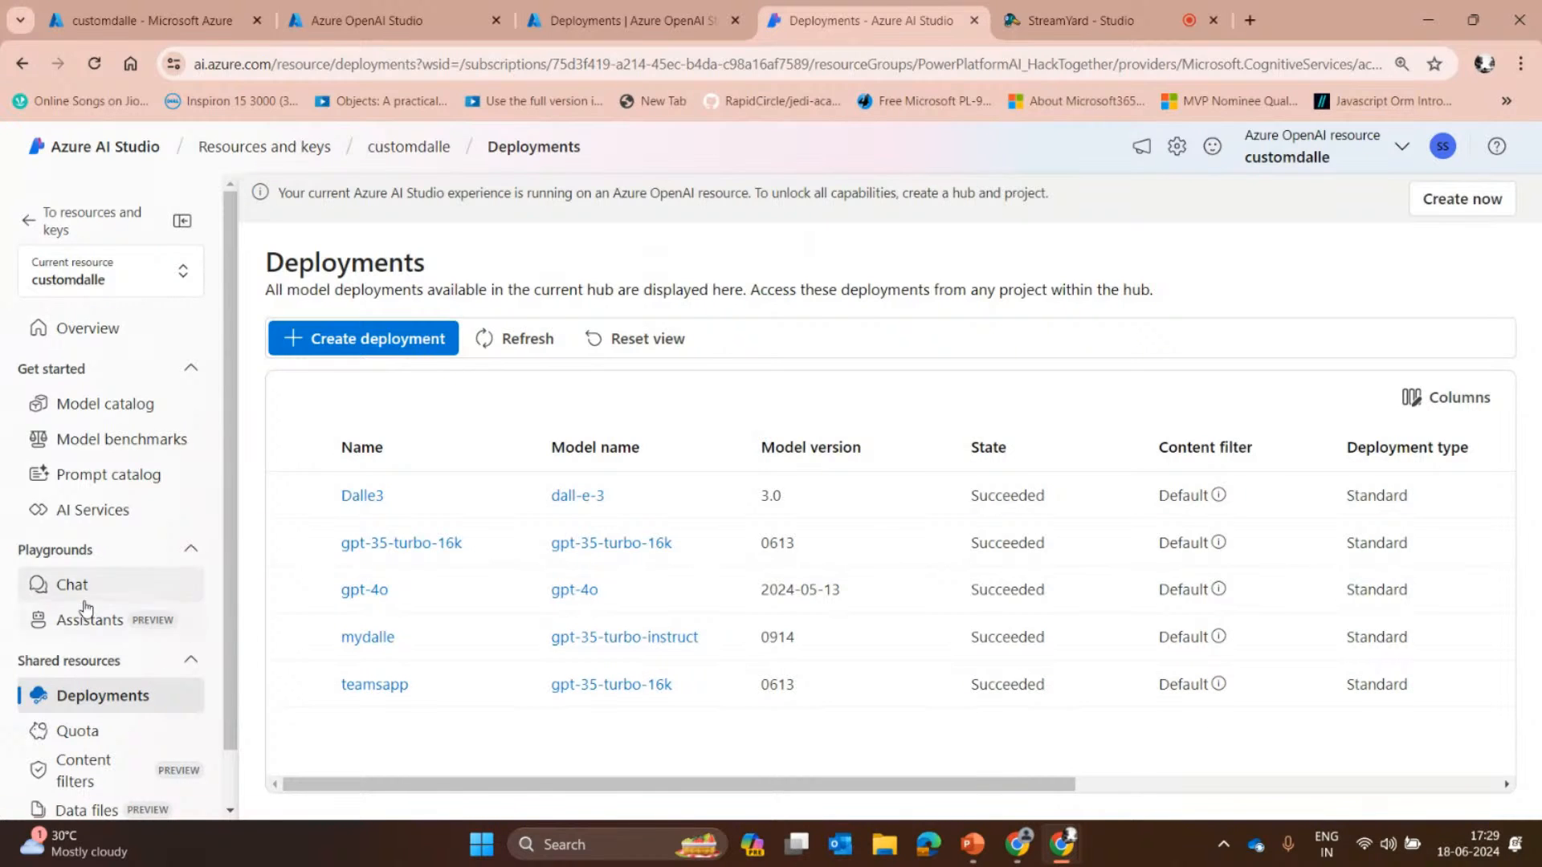
# Open the Chat playground of the customdalle resource.
pyautogui.click(121, 599)
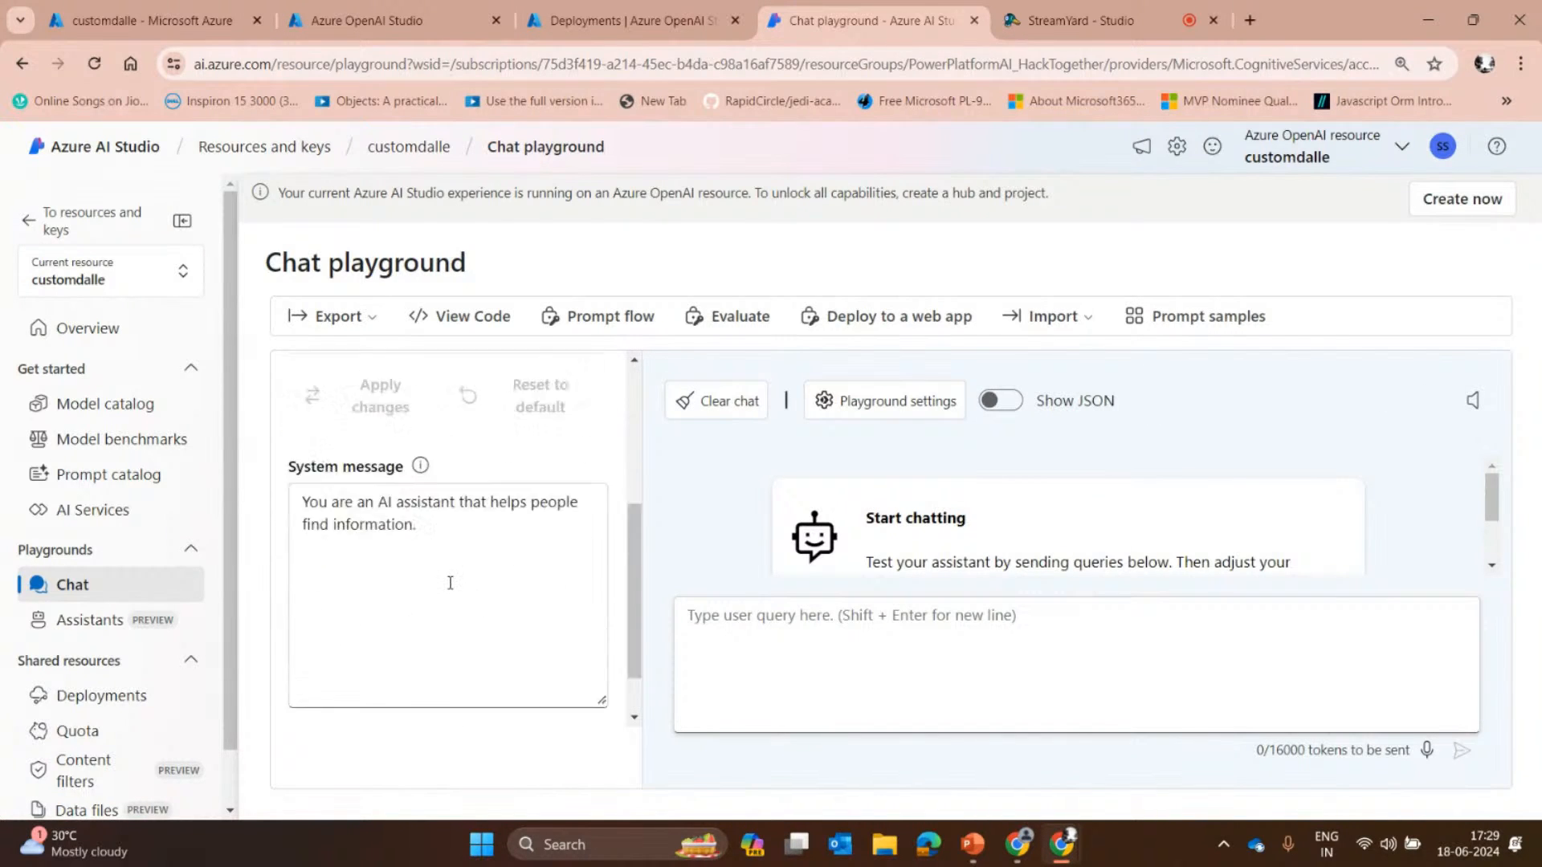
# Show the Chat playground's Parameters settings for the selected deployment and look over the chat area.
pyautogui.click(546, 554)
pyautogui.scroll(-4, 433, 577)
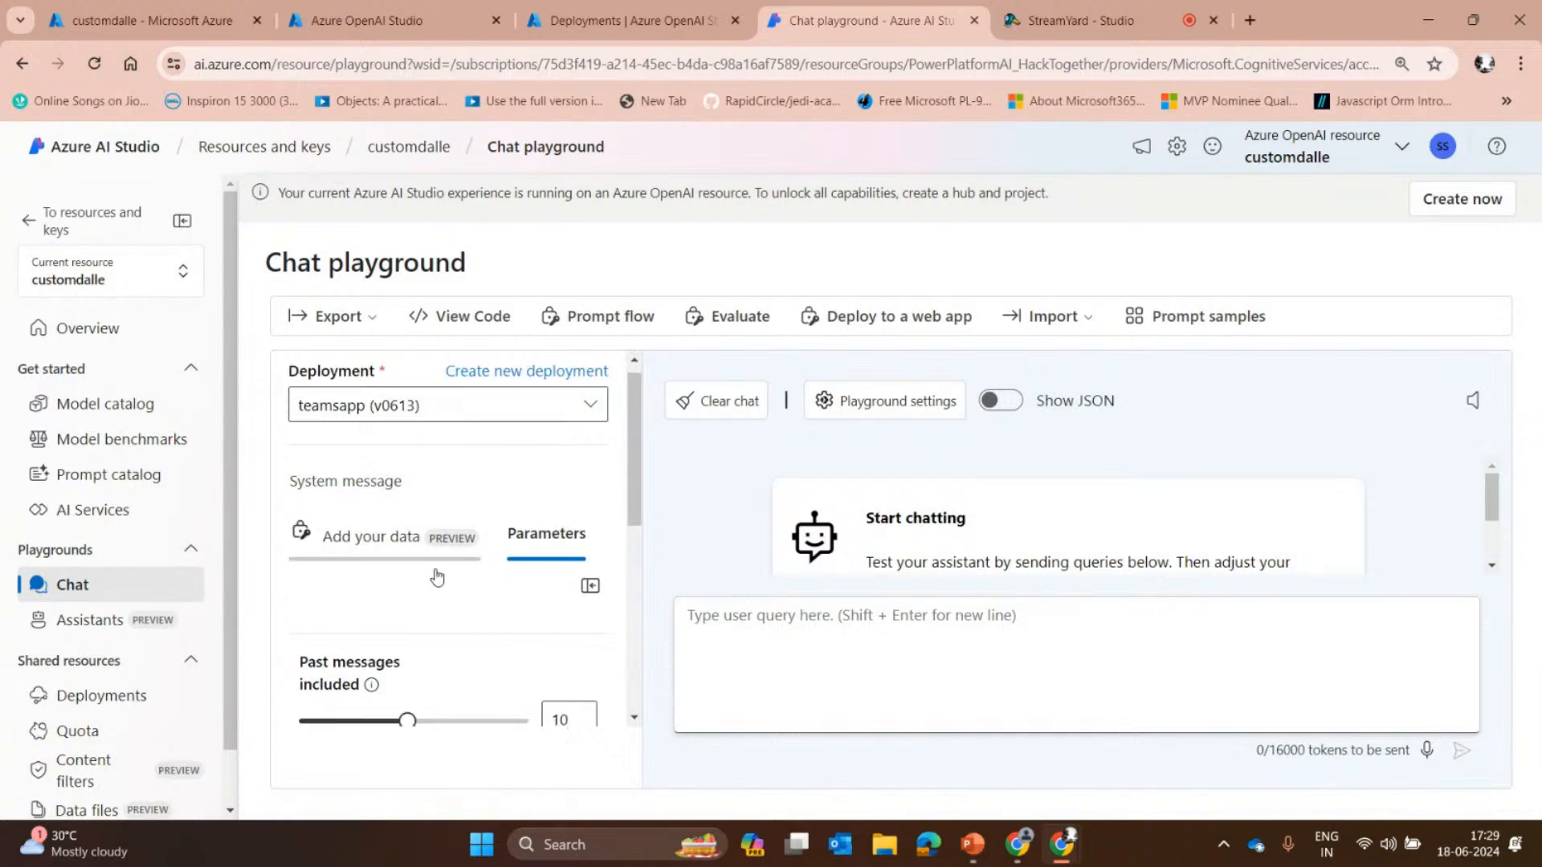
pyautogui.scroll(3, 437, 585)
pyautogui.scroll(1, 434, 588)
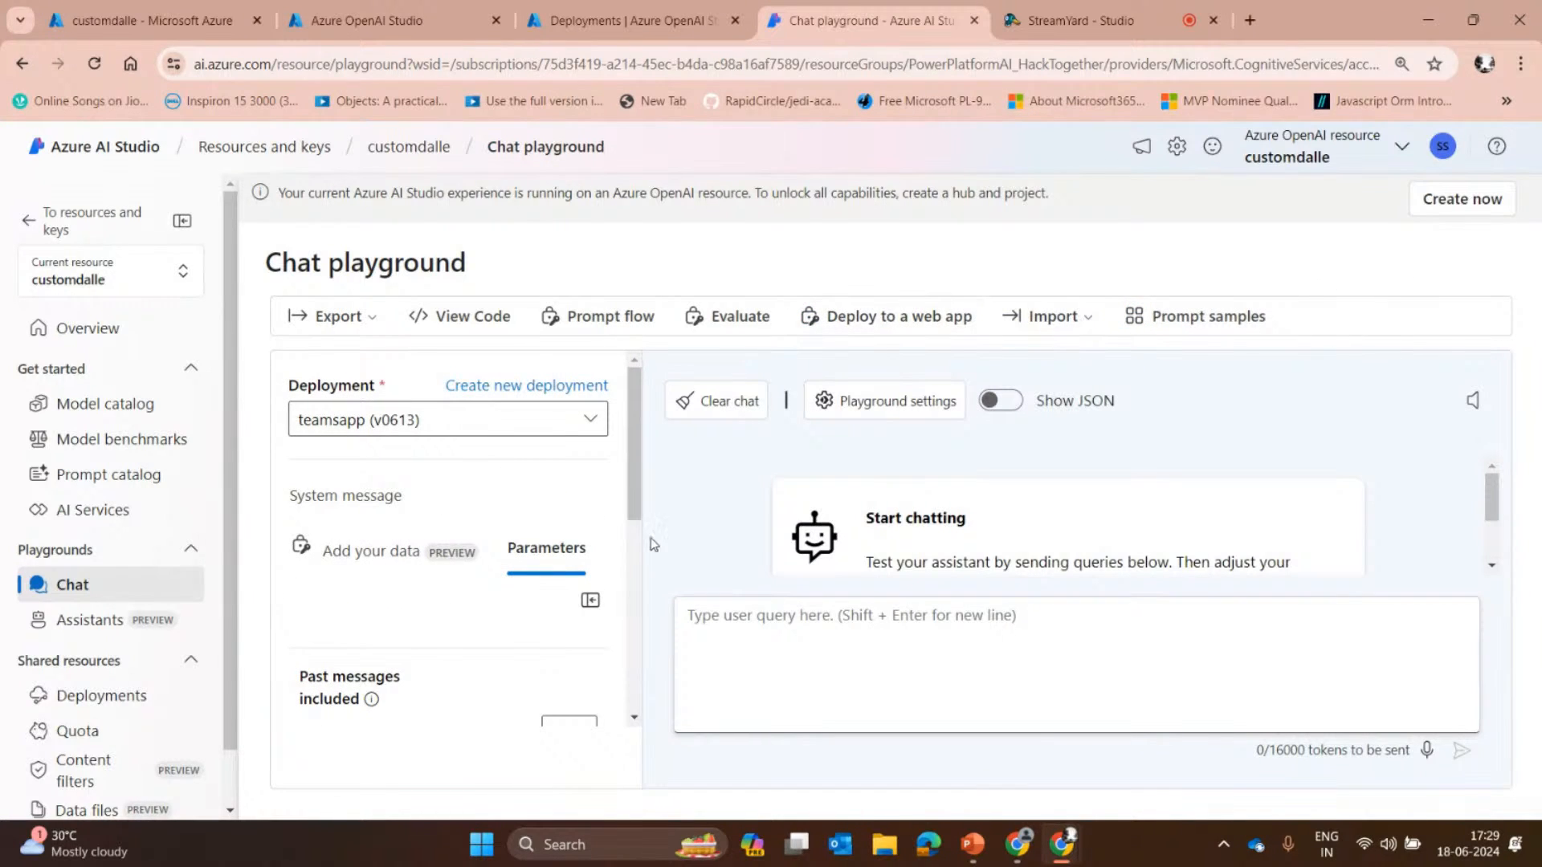
pyautogui.scroll(-2, 983, 534)
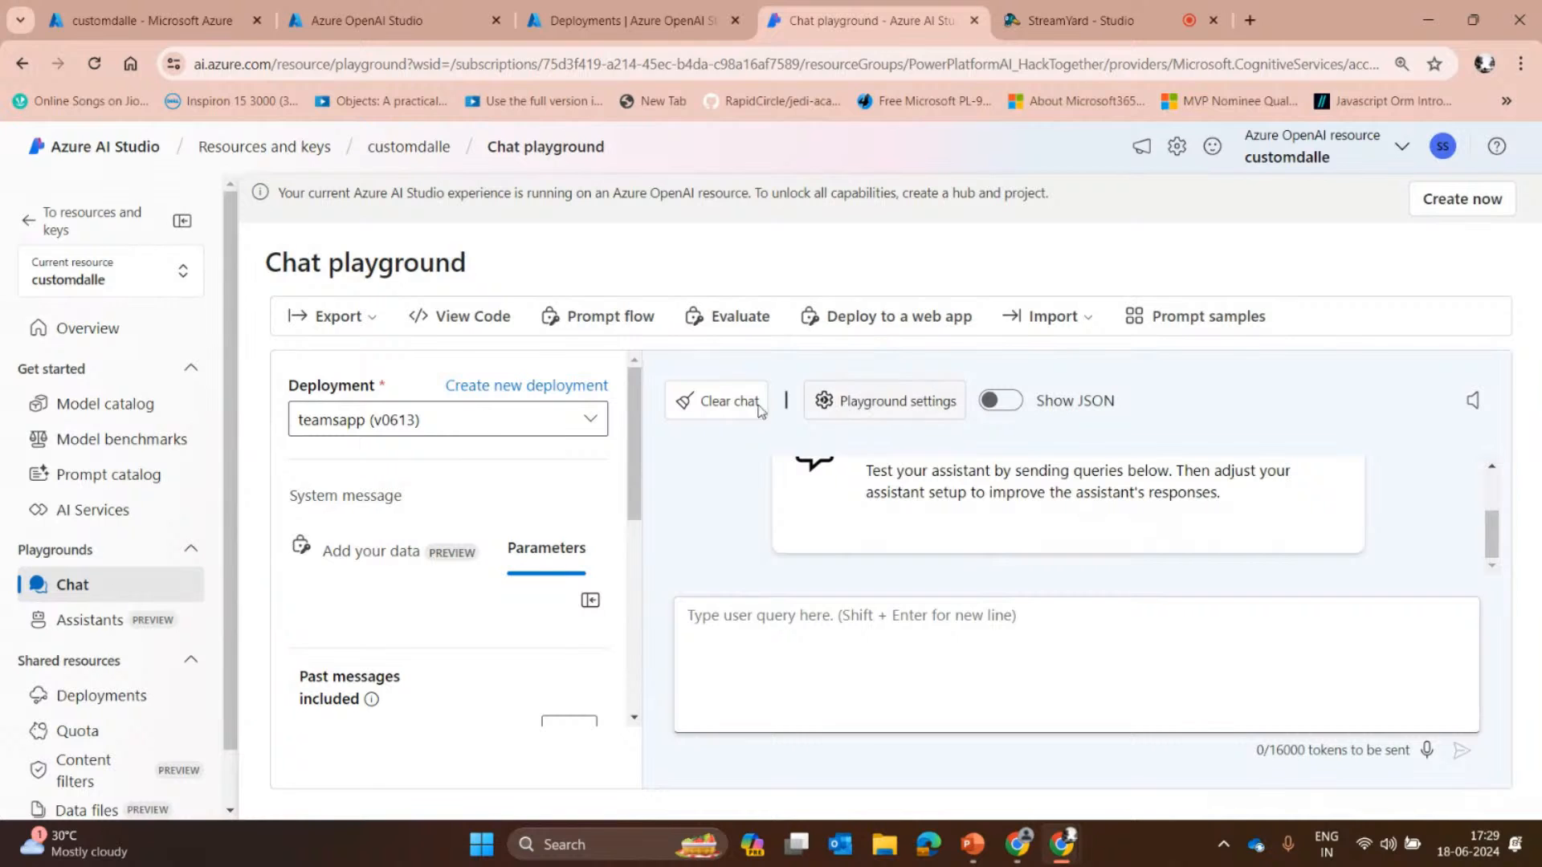
# Review the speech-to-text, text-to-speech and voice options in the playground settings, and close them without saving.
pyautogui.click(1471, 404)
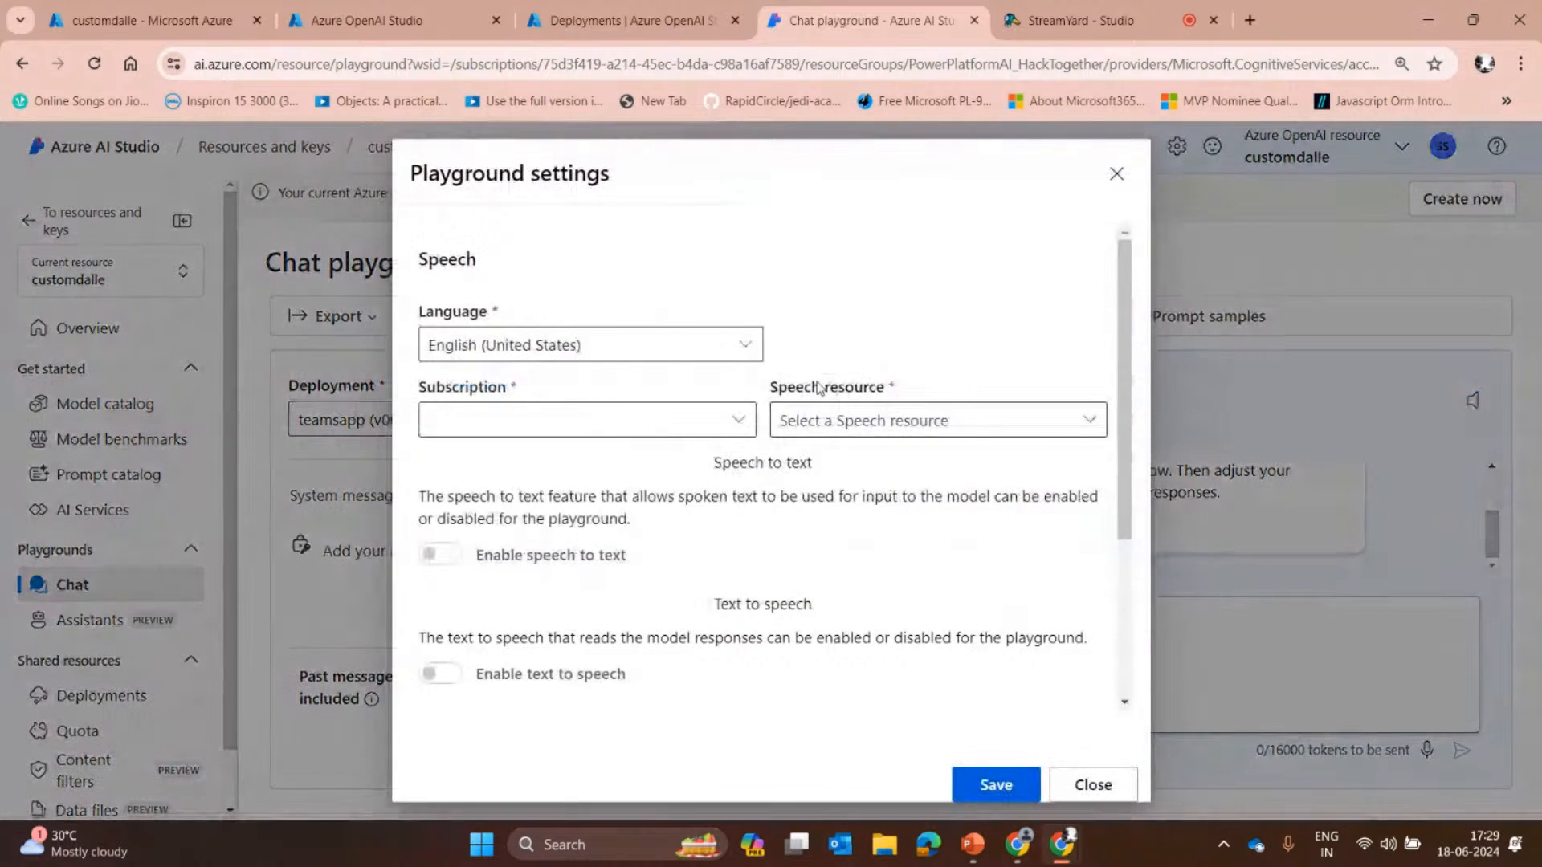
pyautogui.scroll(-3, 809, 441)
pyautogui.scroll(3, 750, 498)
pyautogui.scroll(-3, 909, 458)
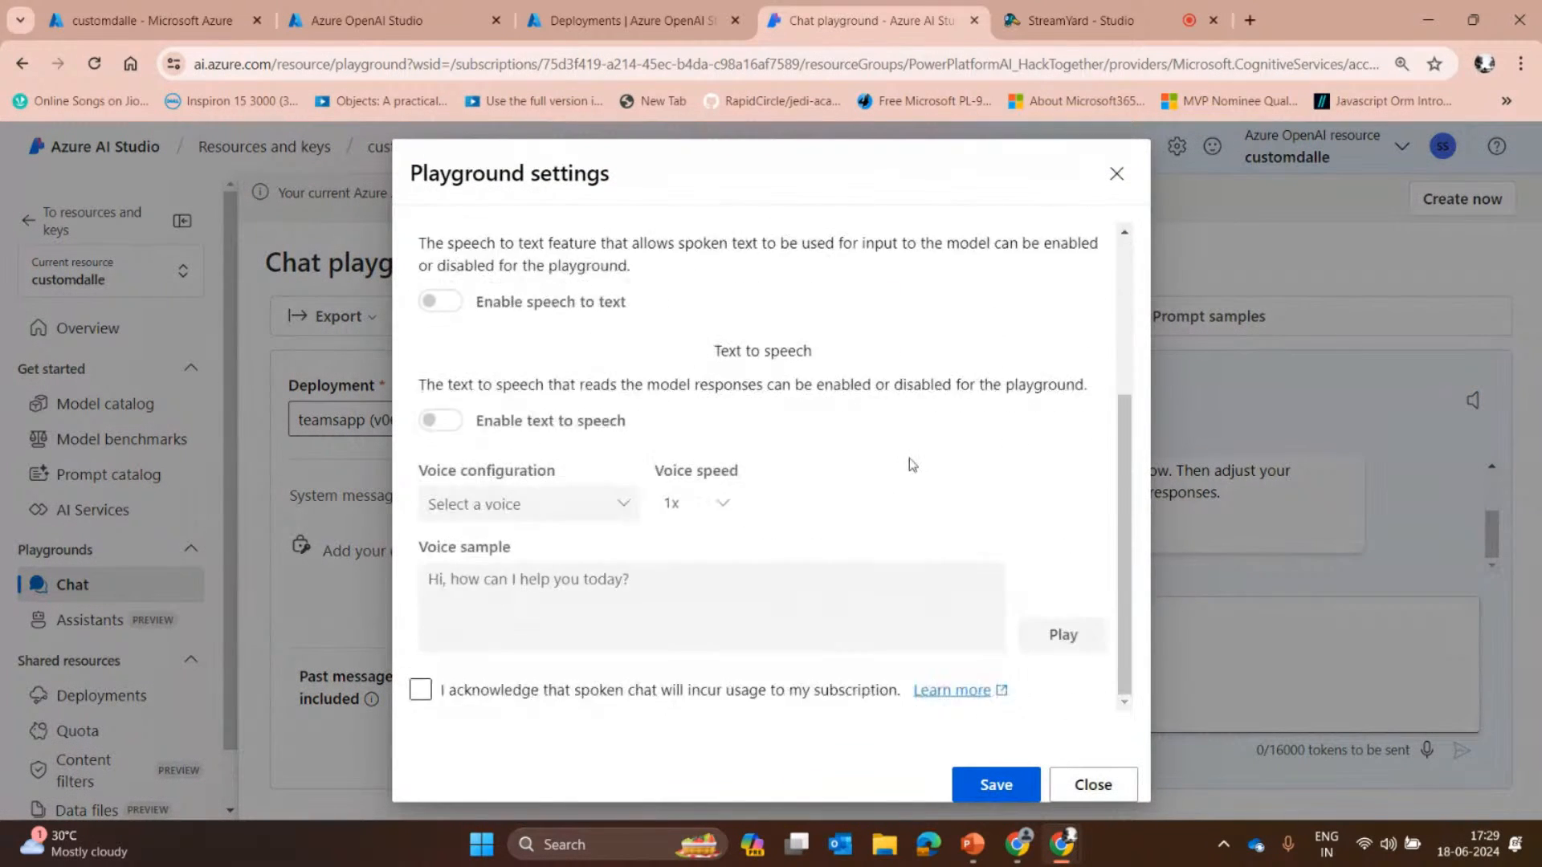
pyautogui.scroll(3, 909, 458)
pyautogui.click(1116, 174)
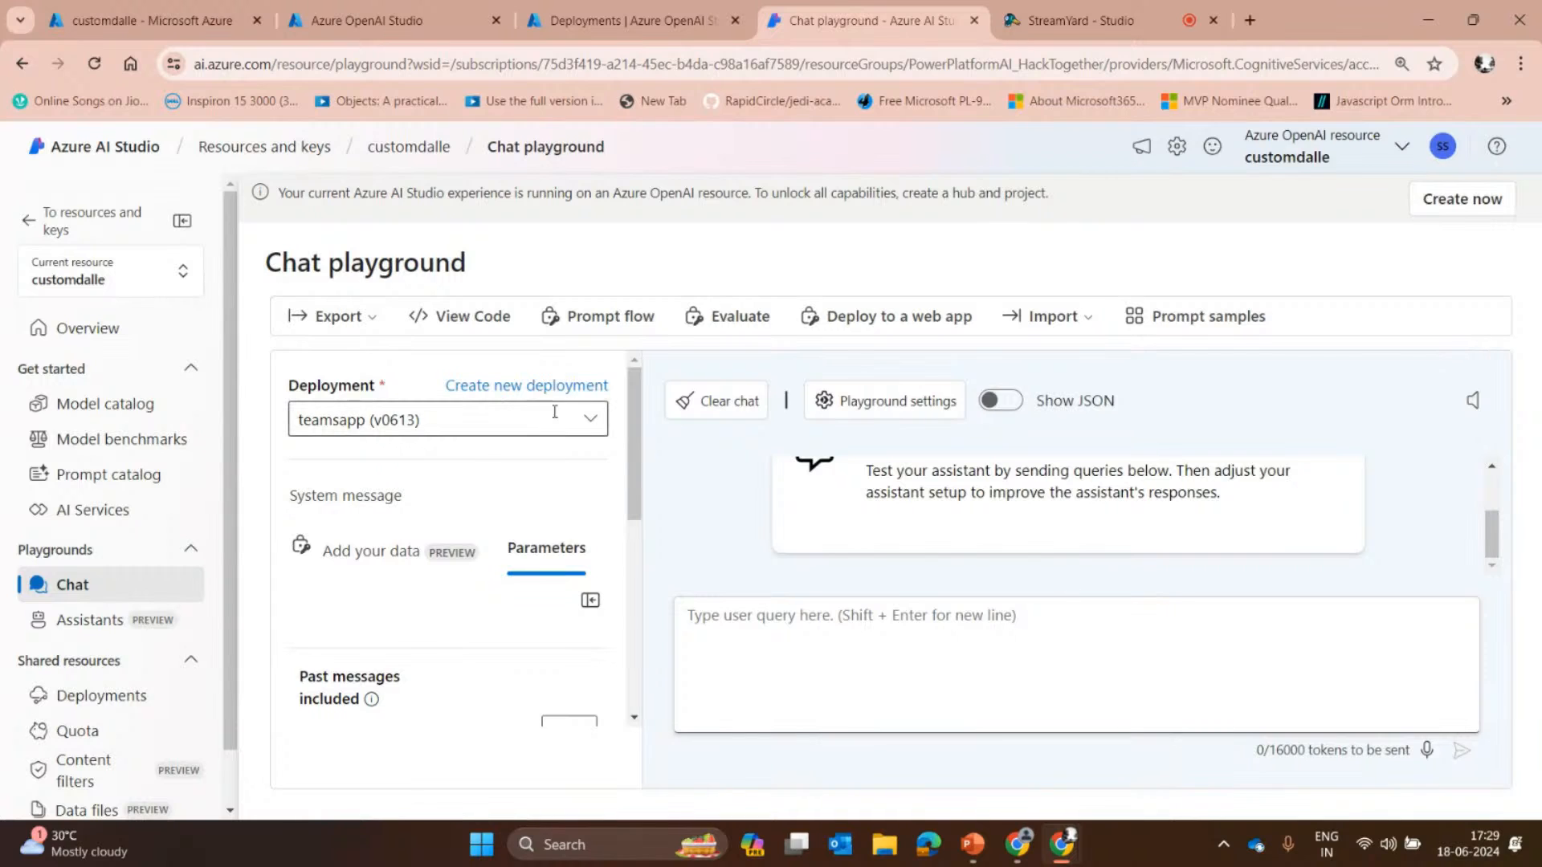
# Switch the playground deployment to gpt-35-turbo-16k (v0613) and show the available import options.
pyautogui.click(586, 417)
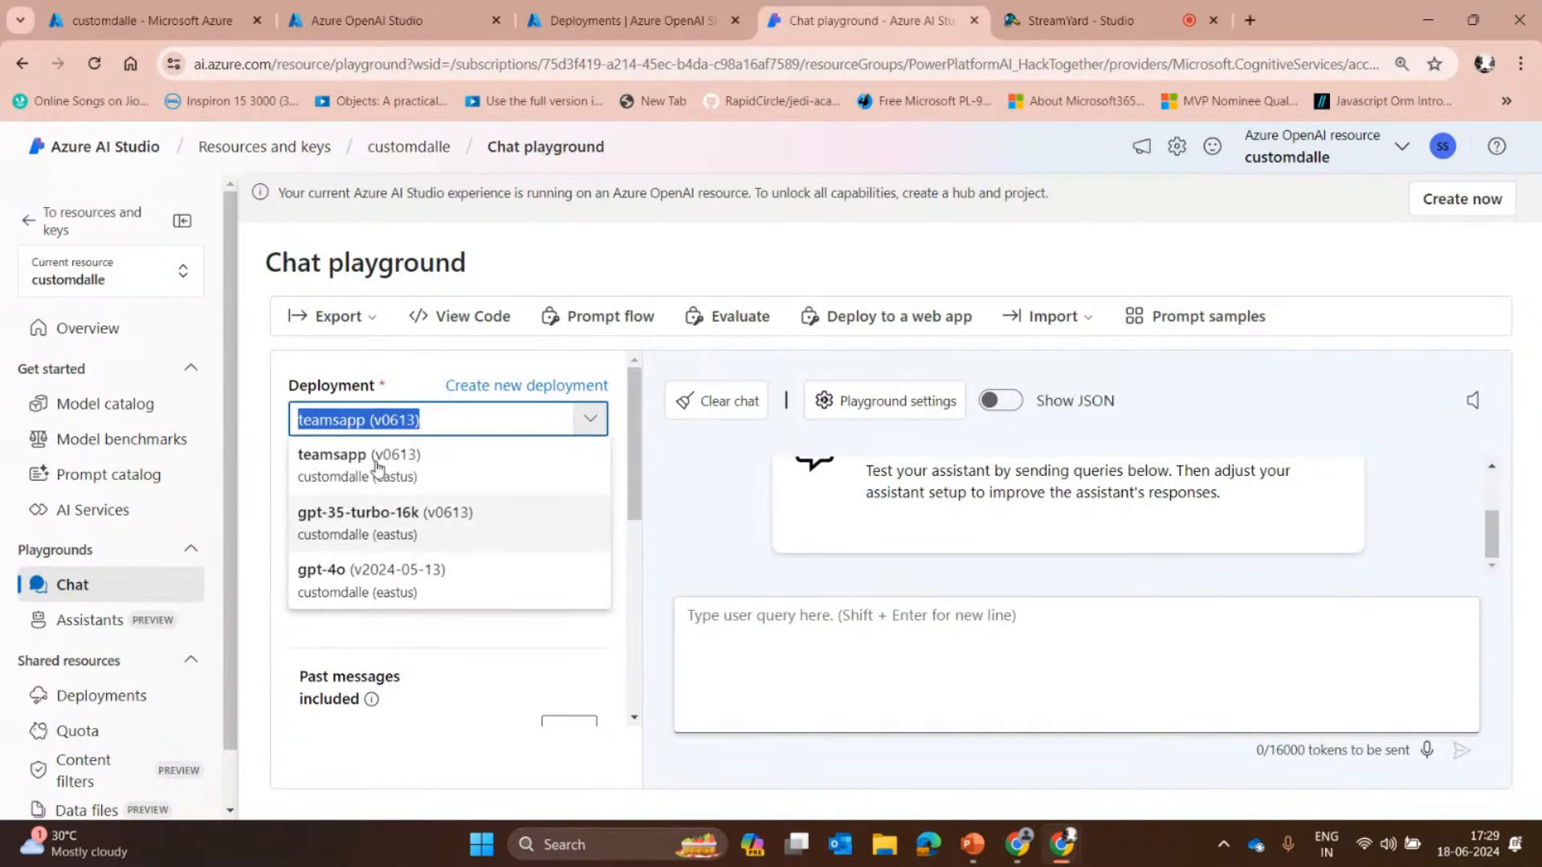
pyautogui.click(373, 524)
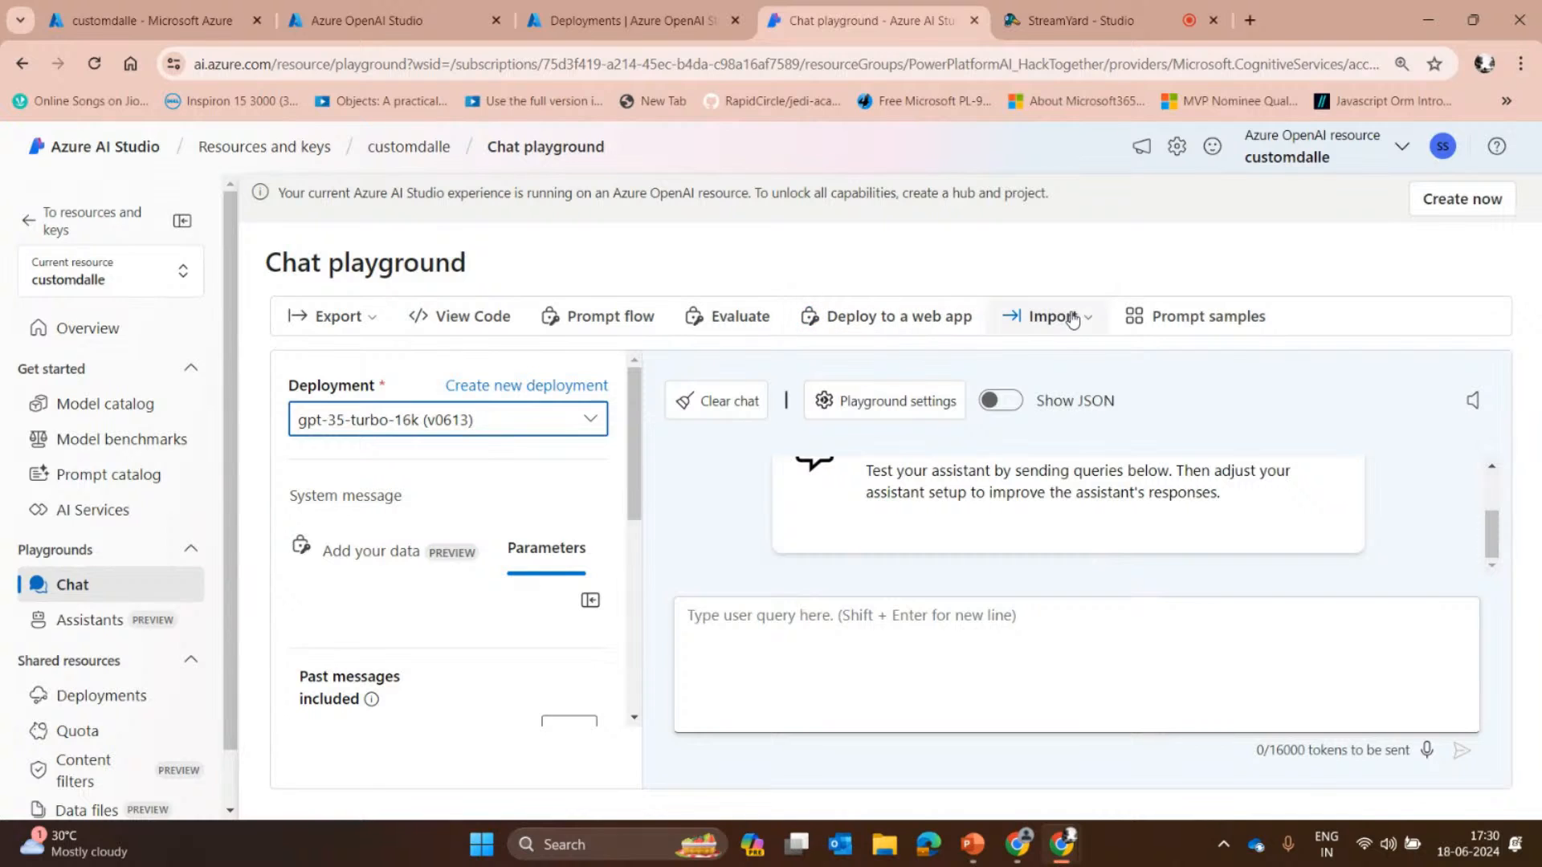
pyautogui.click(1046, 316)
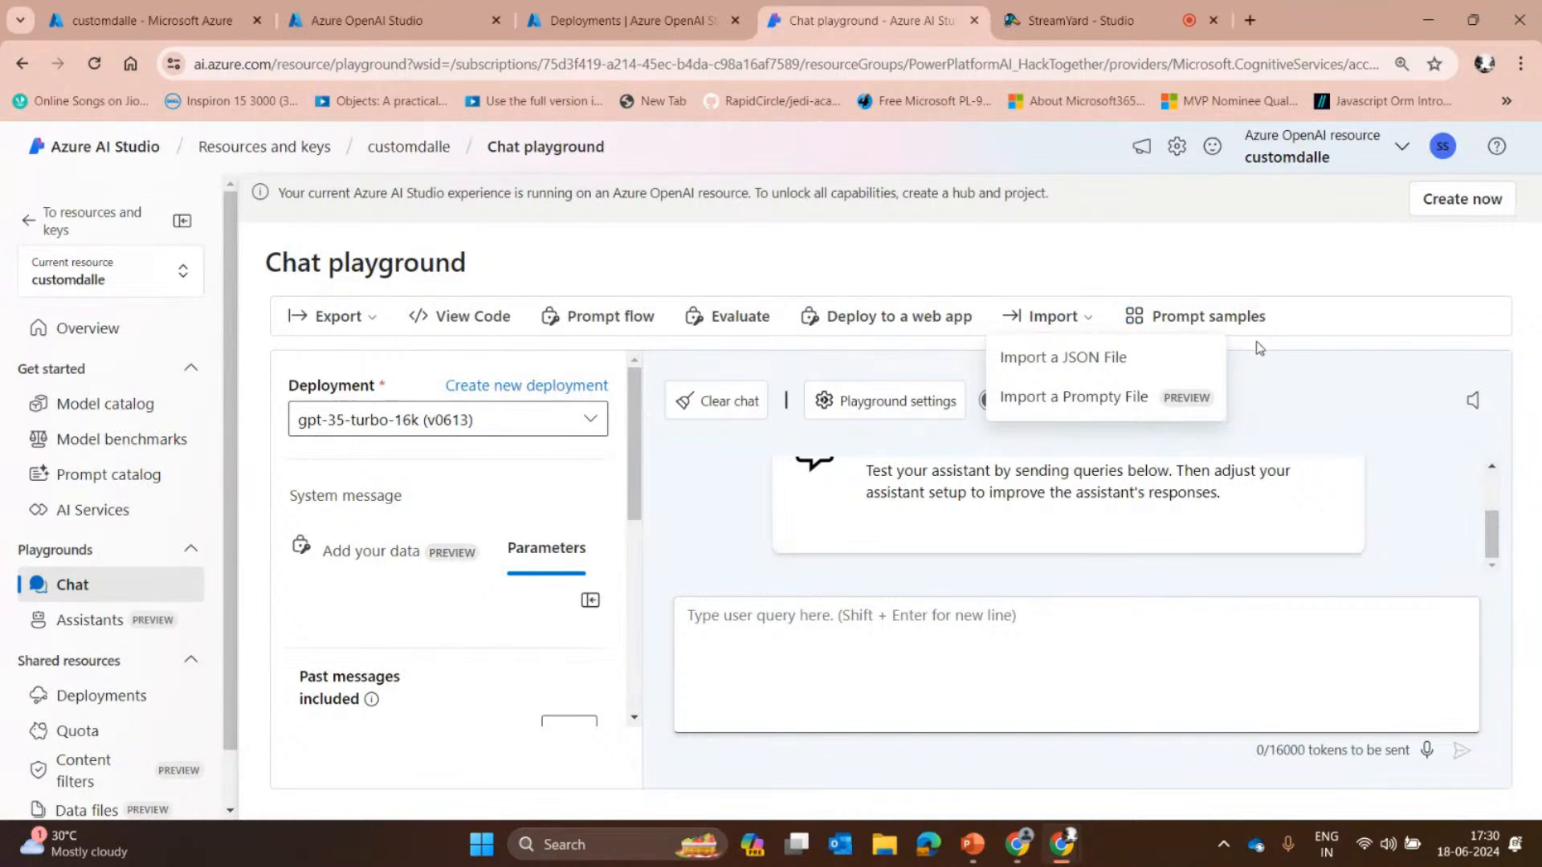
# View the available prompt samples and close the list without choosing one.
pyautogui.click(1175, 320)
pyautogui.click(1175, 318)
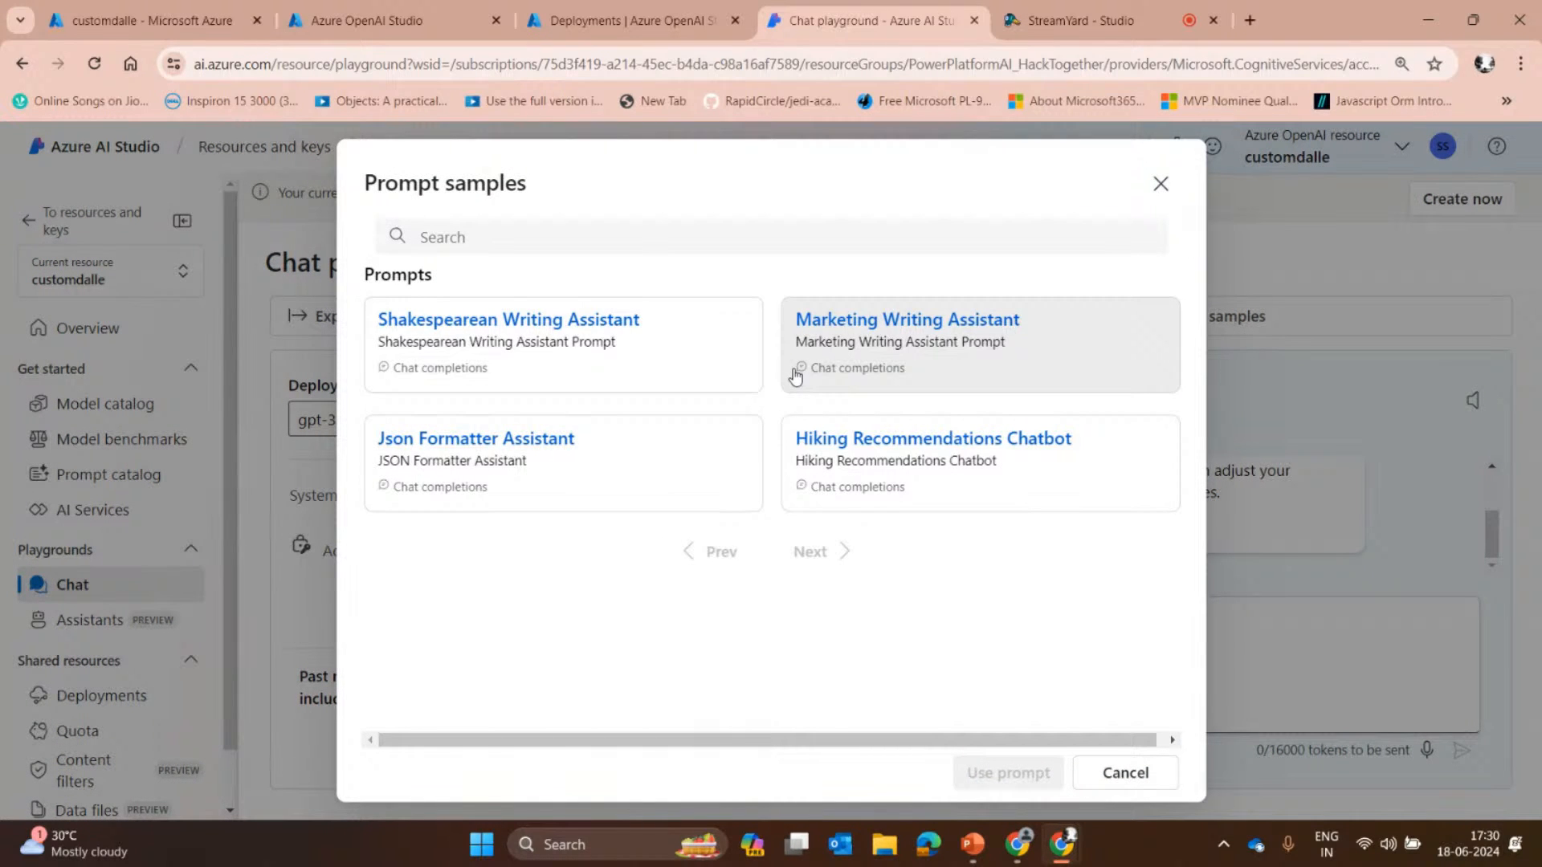
pyautogui.click(1161, 184)
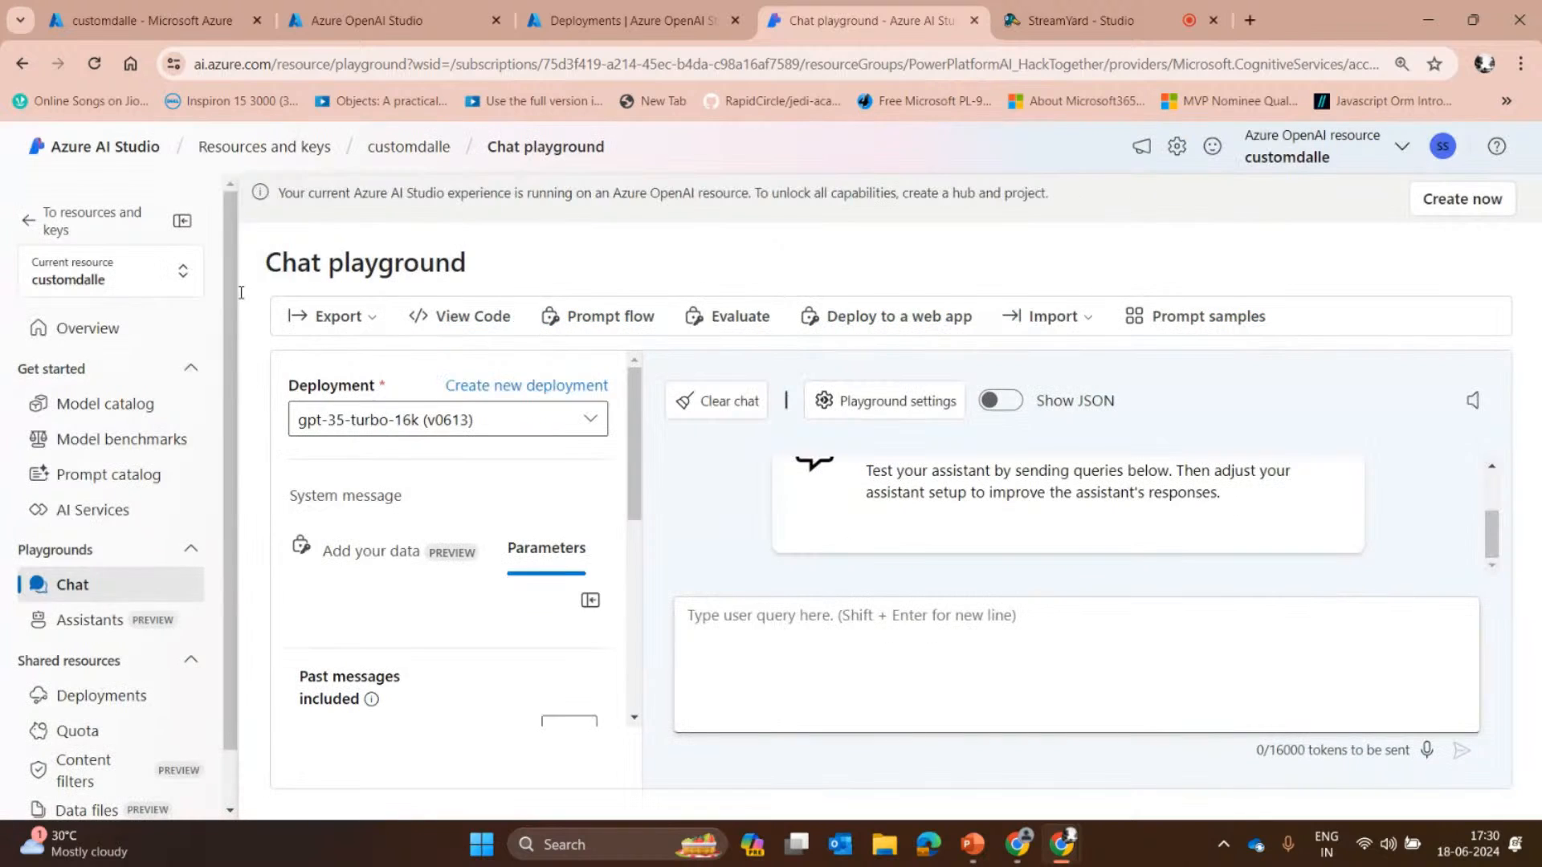
# Show the playground's Add your data section and look over the shared resources in the navigation.
pyautogui.click(833, 628)
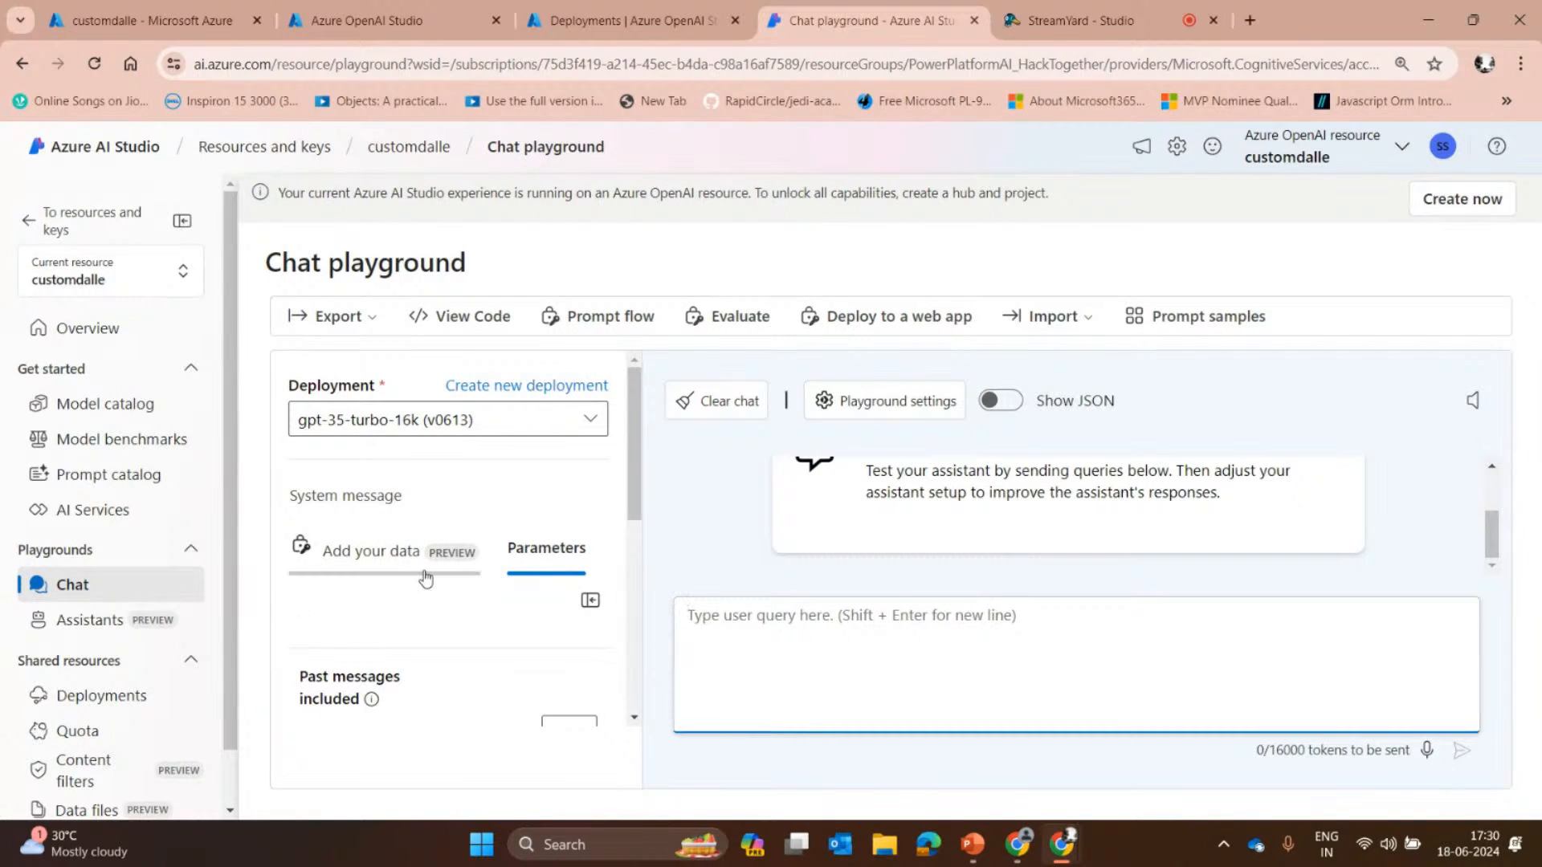
pyautogui.click(392, 554)
pyautogui.scroll(-1, 398, 619)
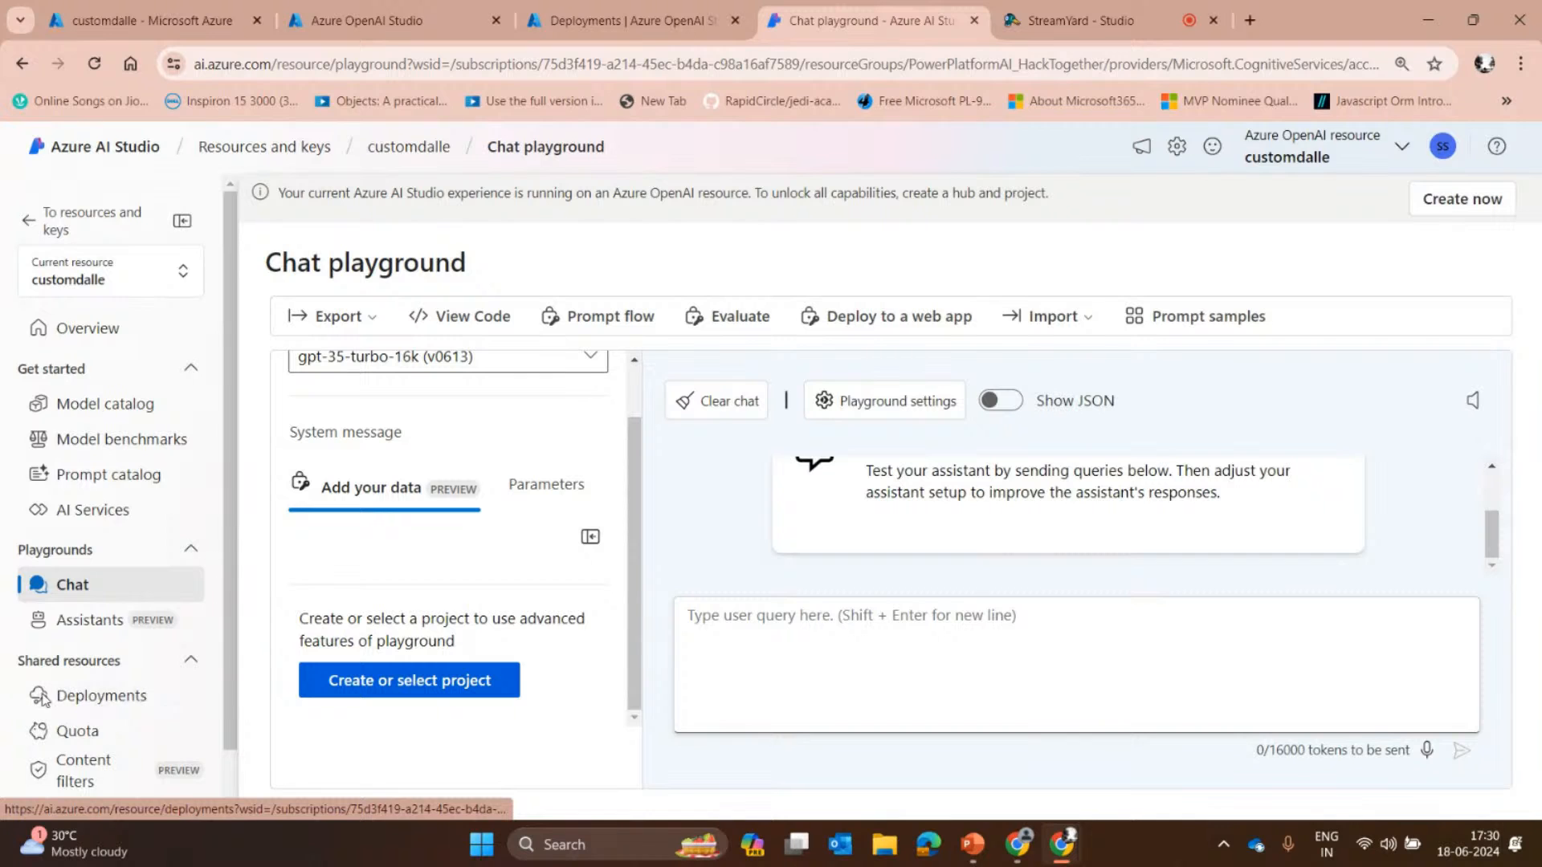
pyautogui.scroll(-2, 44, 698)
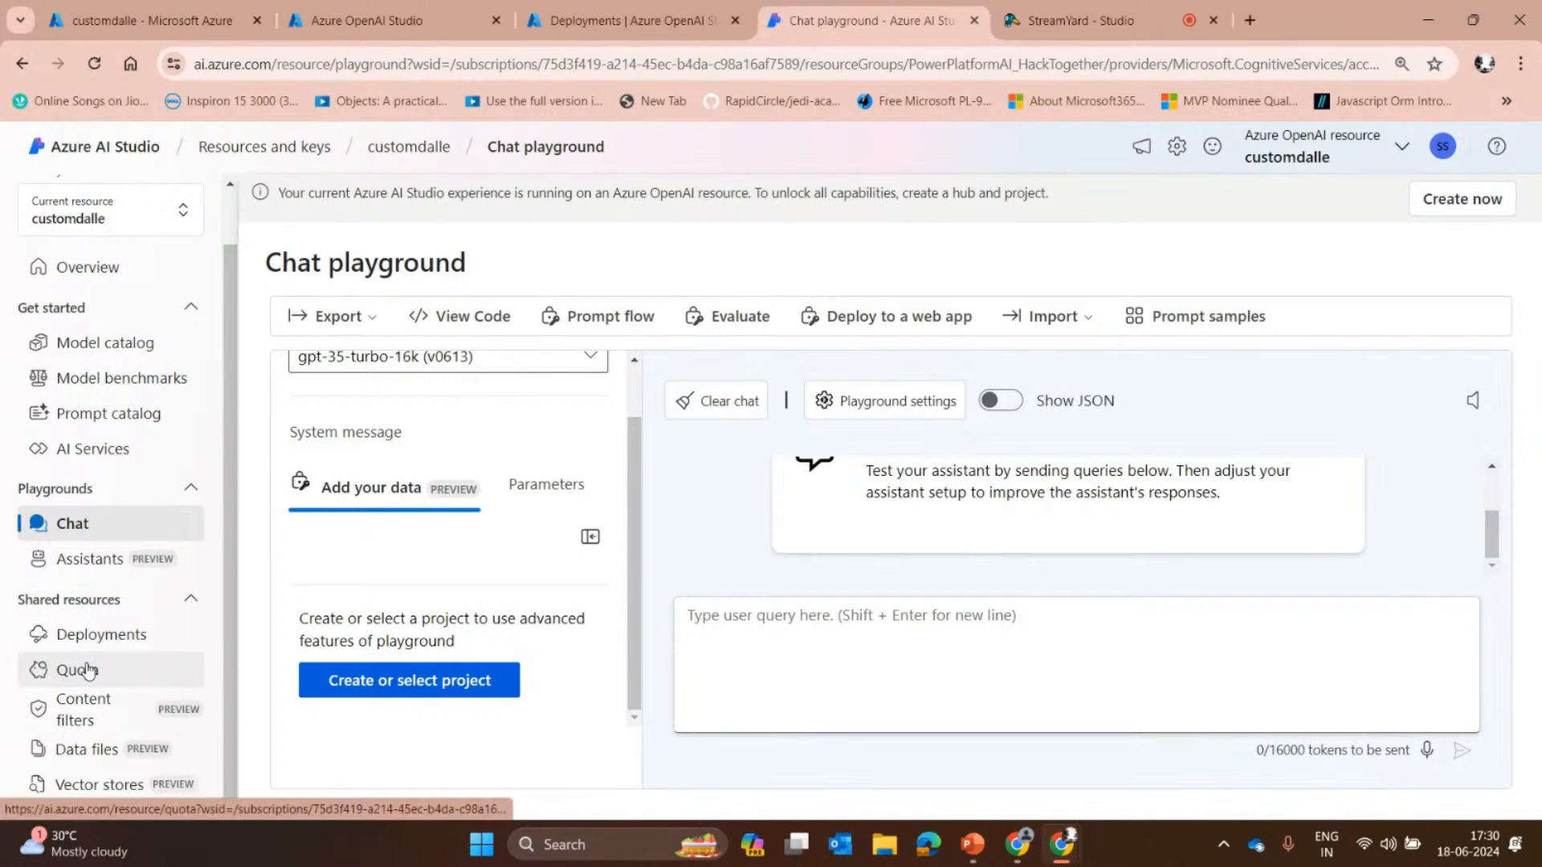
pyautogui.scroll(2, 109, 753)
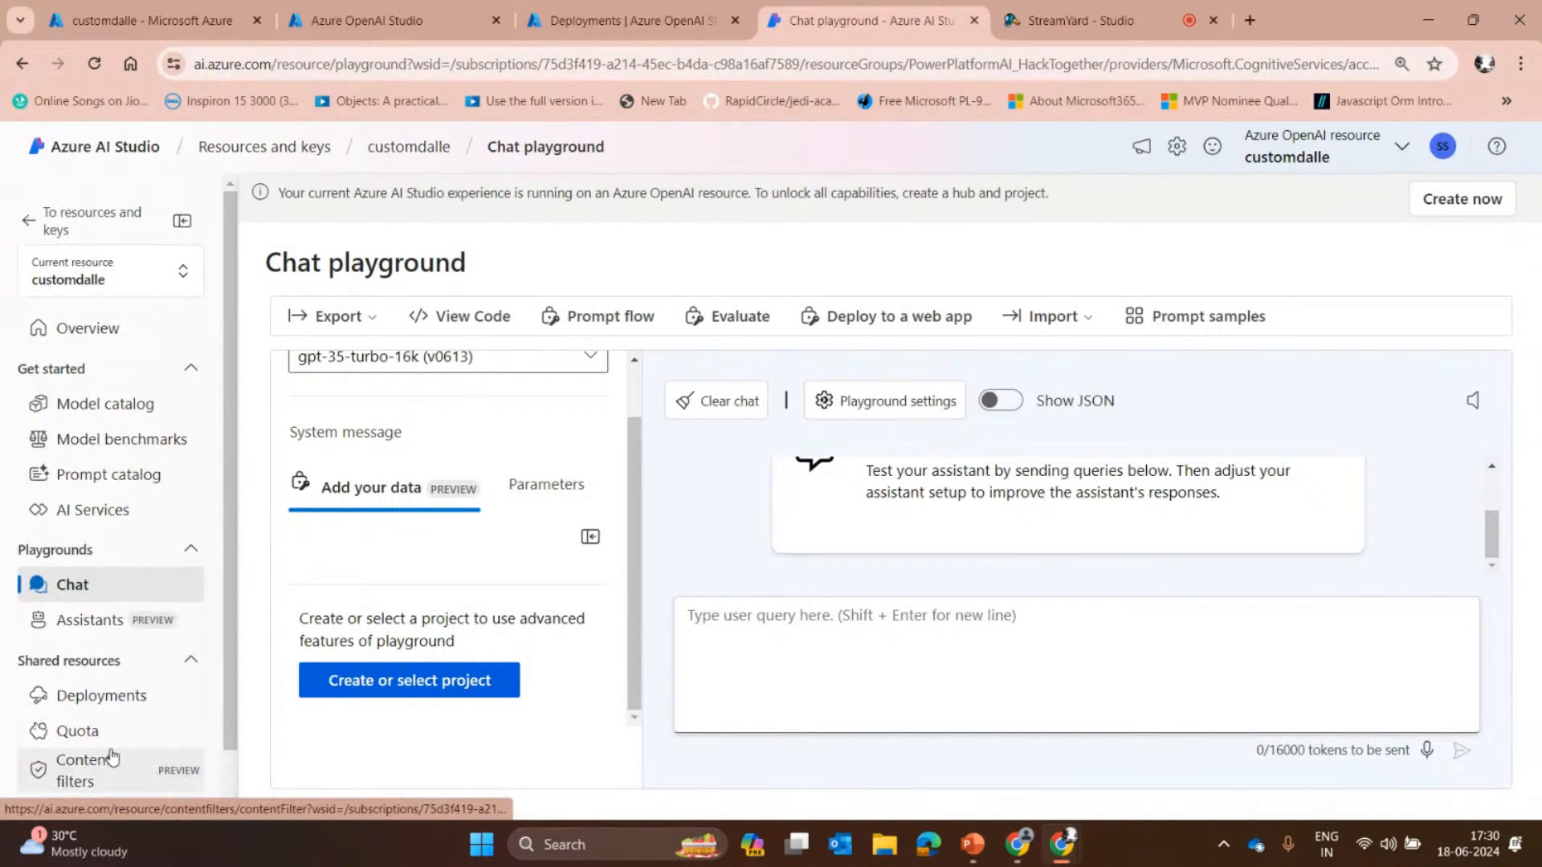
# Open Model benchmarks, hide the full filter list, search the models for "gpt" and select gpt-35-turbo-0613 and gpt-4-0613.
pyautogui.click(128, 439)
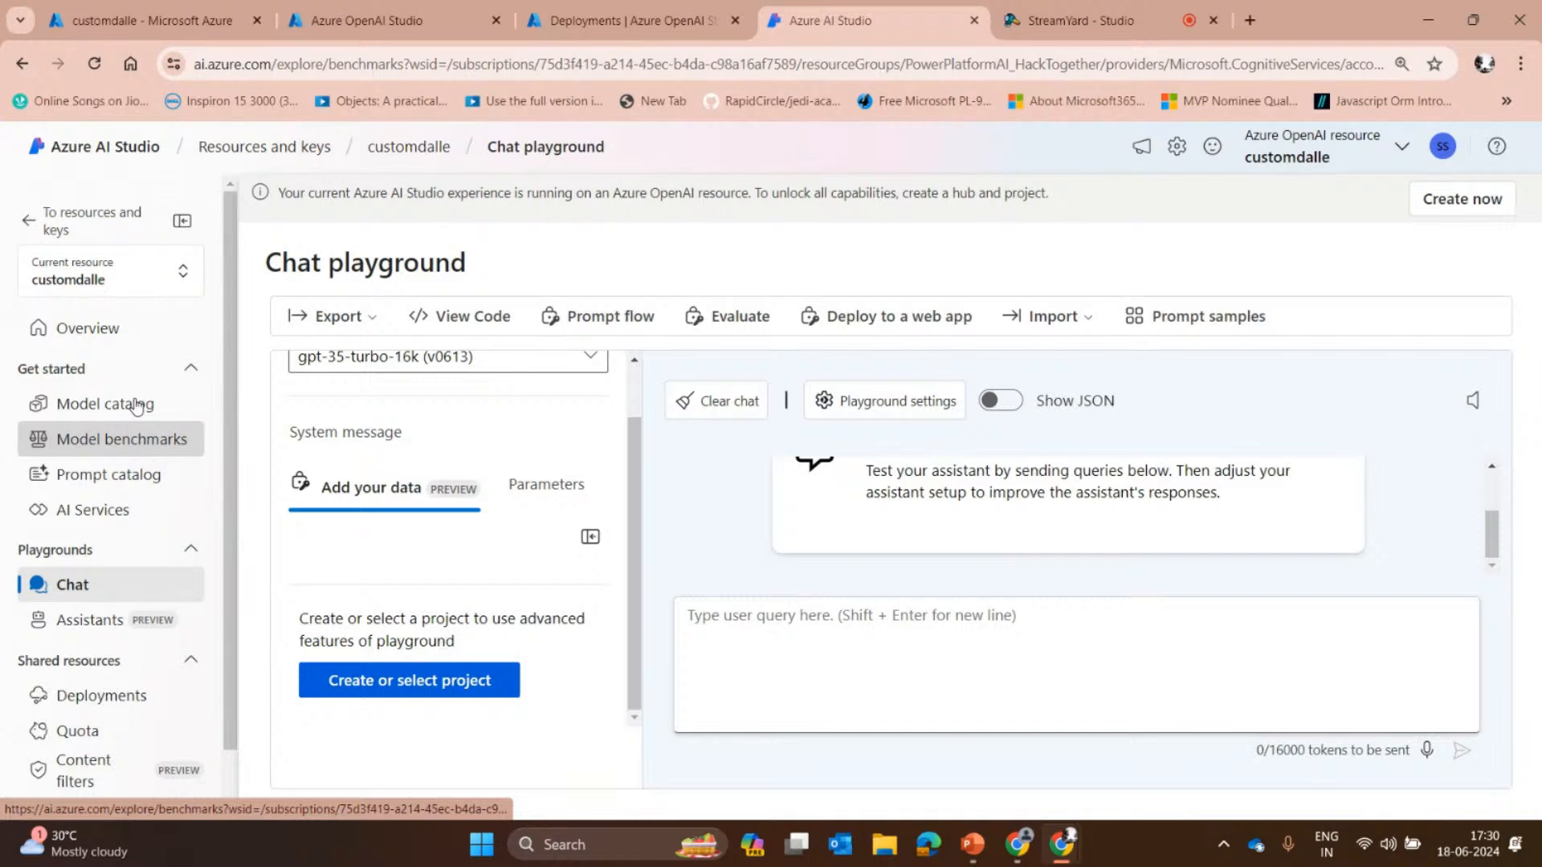
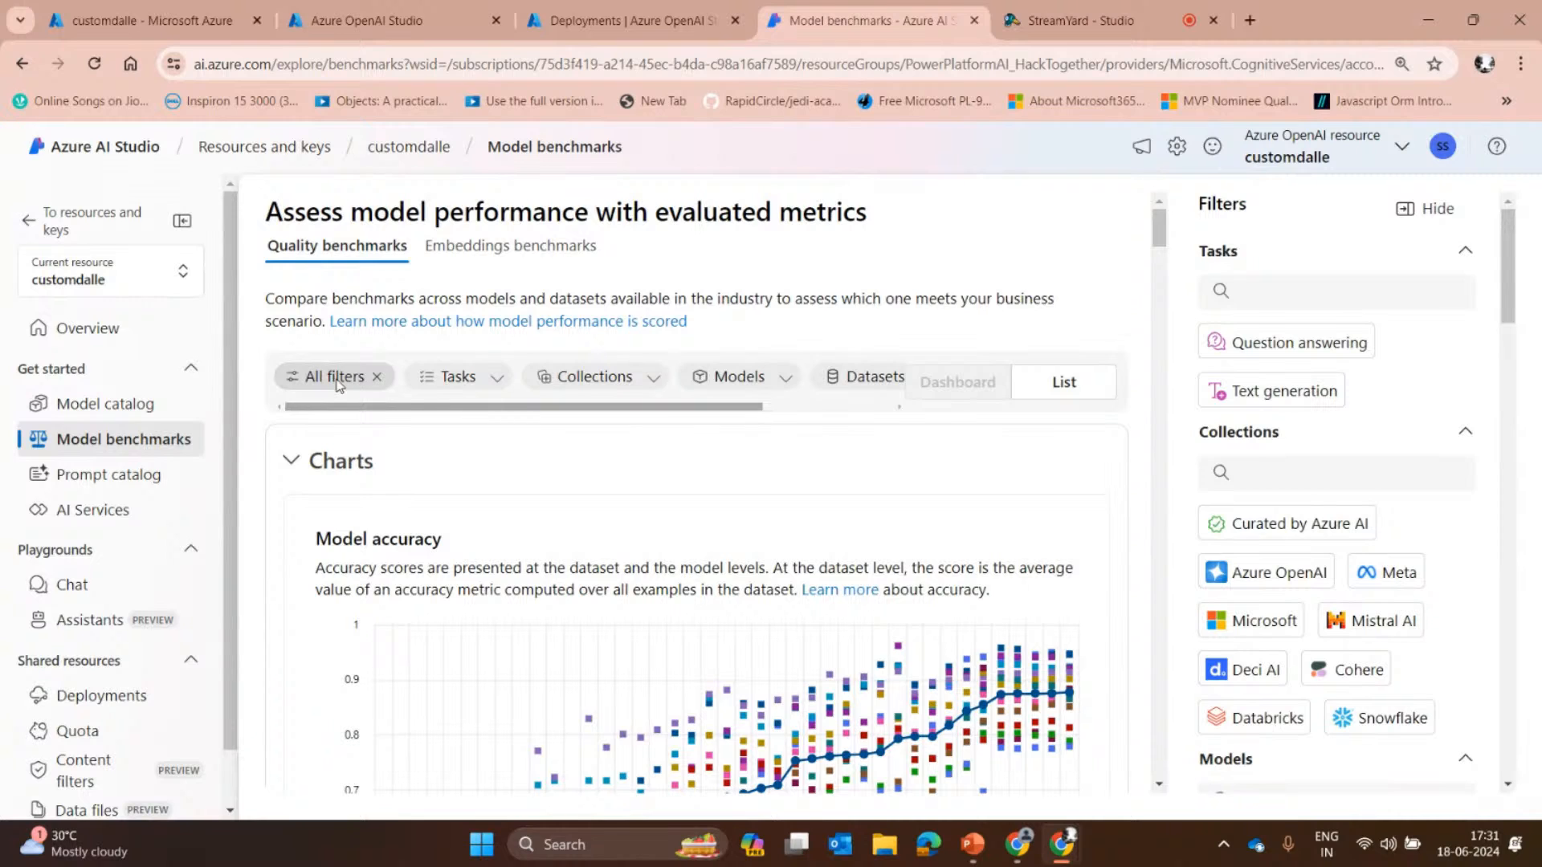
pyautogui.click(379, 383)
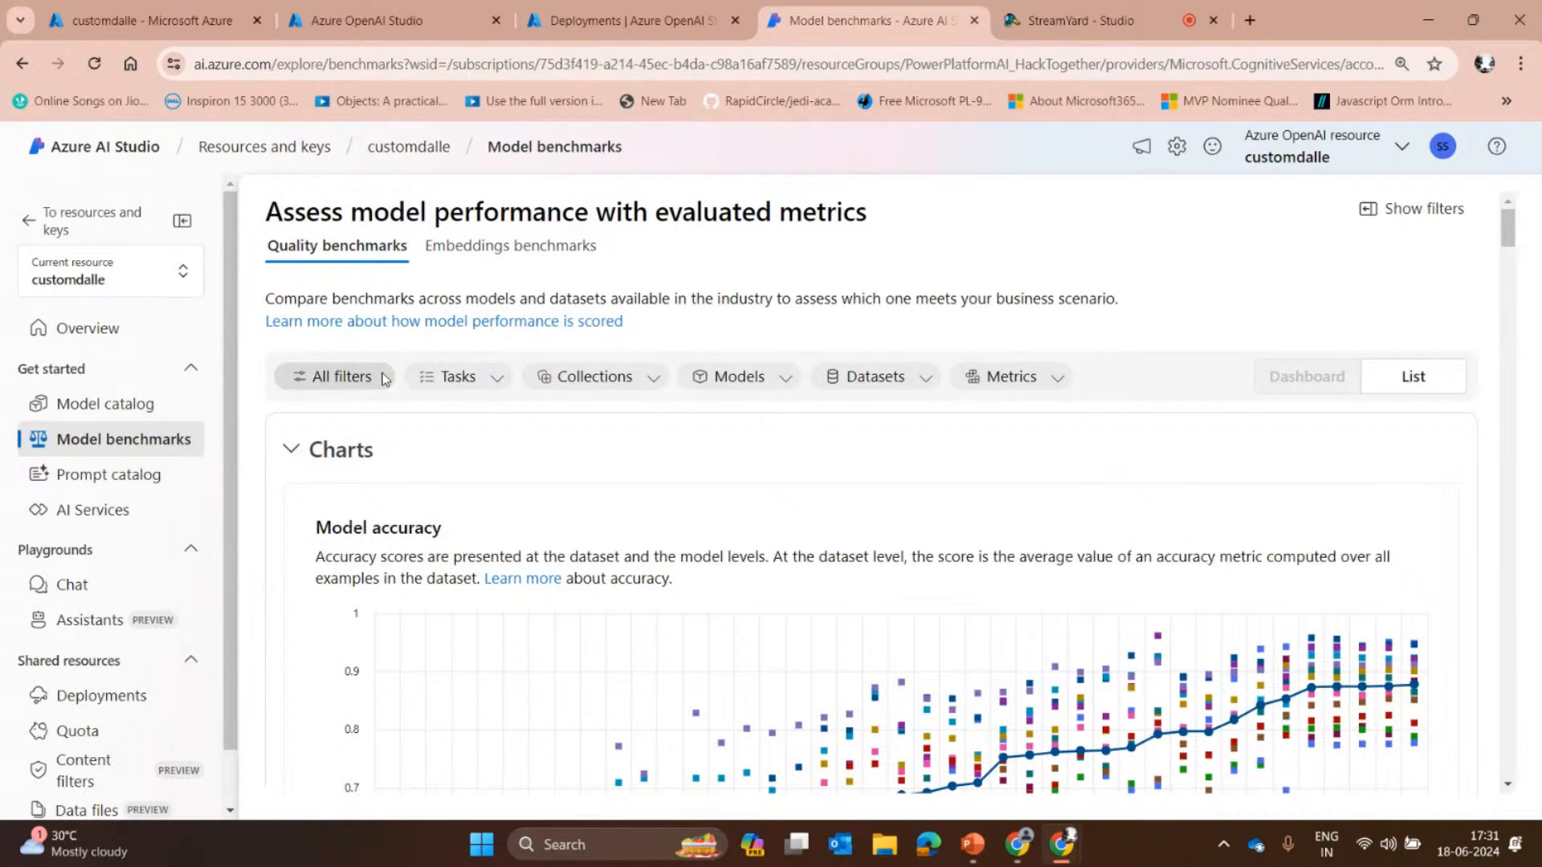
pyautogui.click(384, 377)
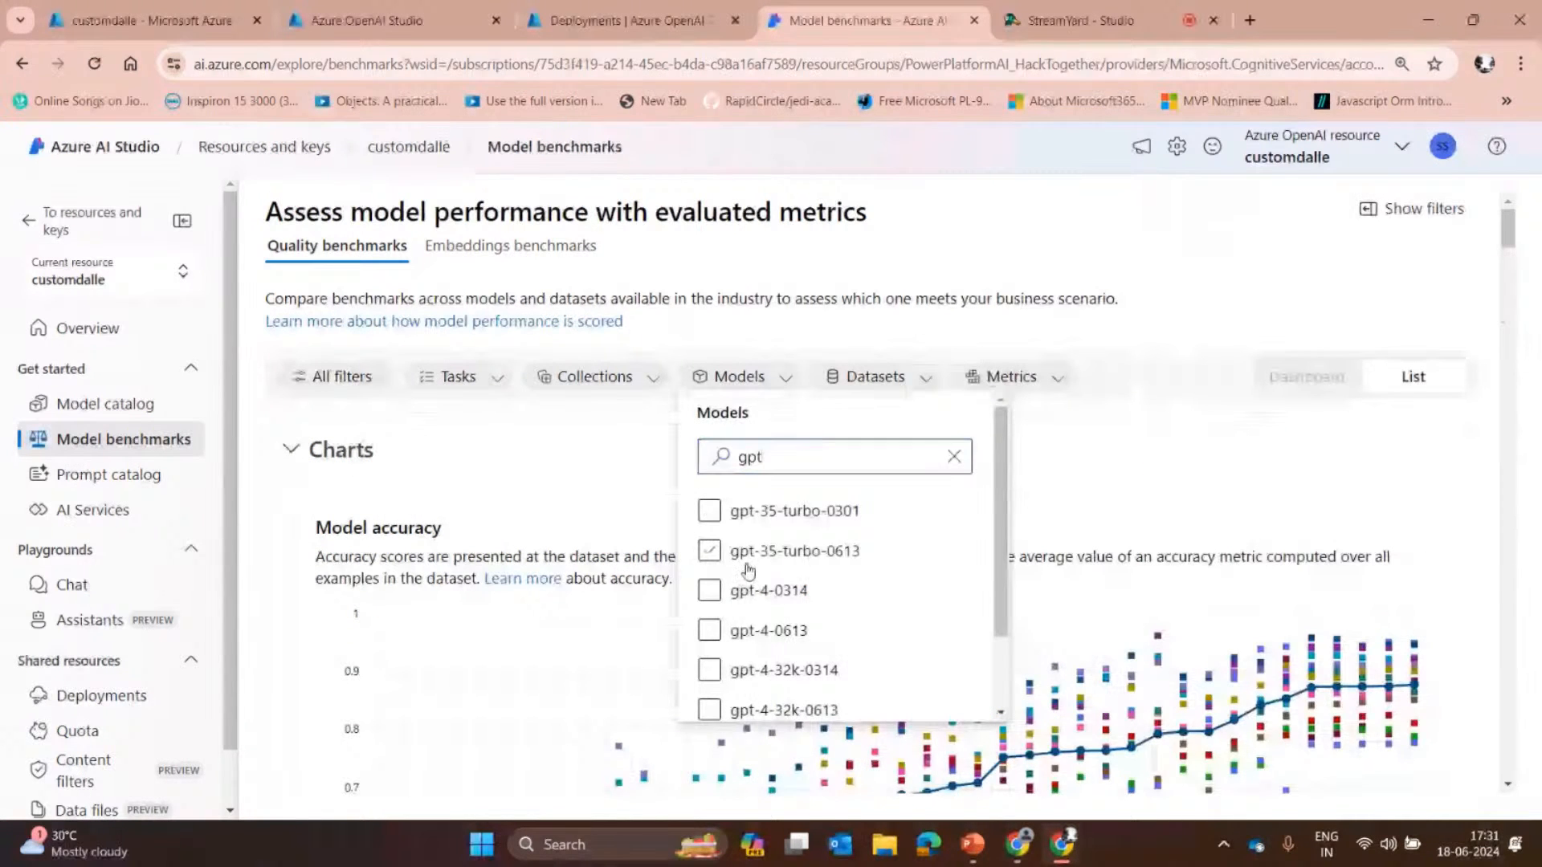
pyautogui.click(747, 552)
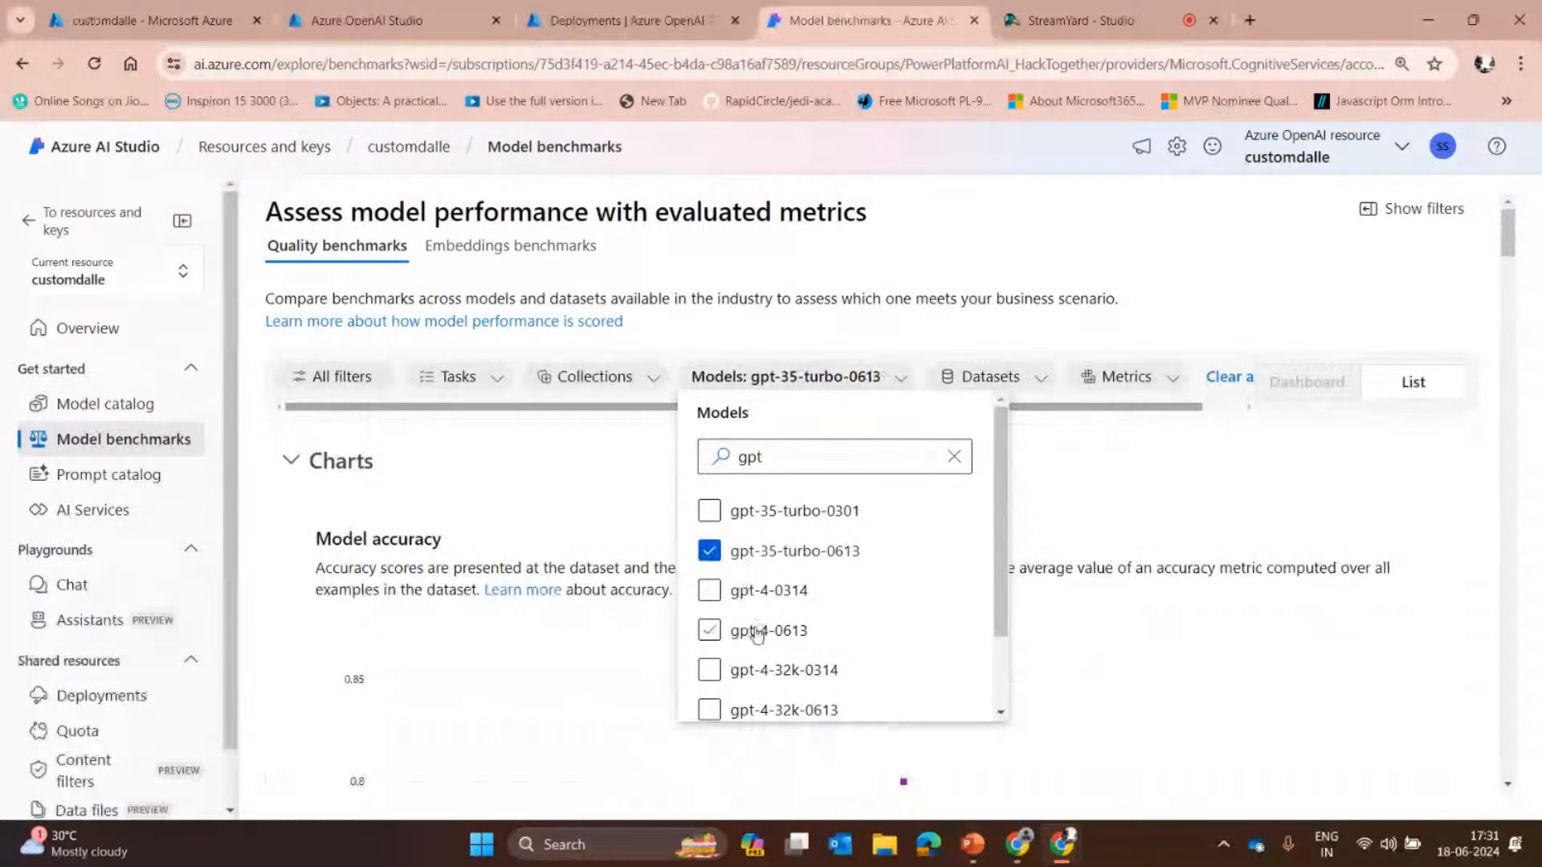
pyautogui.click(755, 631)
pyautogui.click(538, 476)
# Examine the Model accuracy chart for the two selected models, comparing individual dataset scores, the dataset legend and the averages.
pyautogui.scroll(-3, 539, 475)
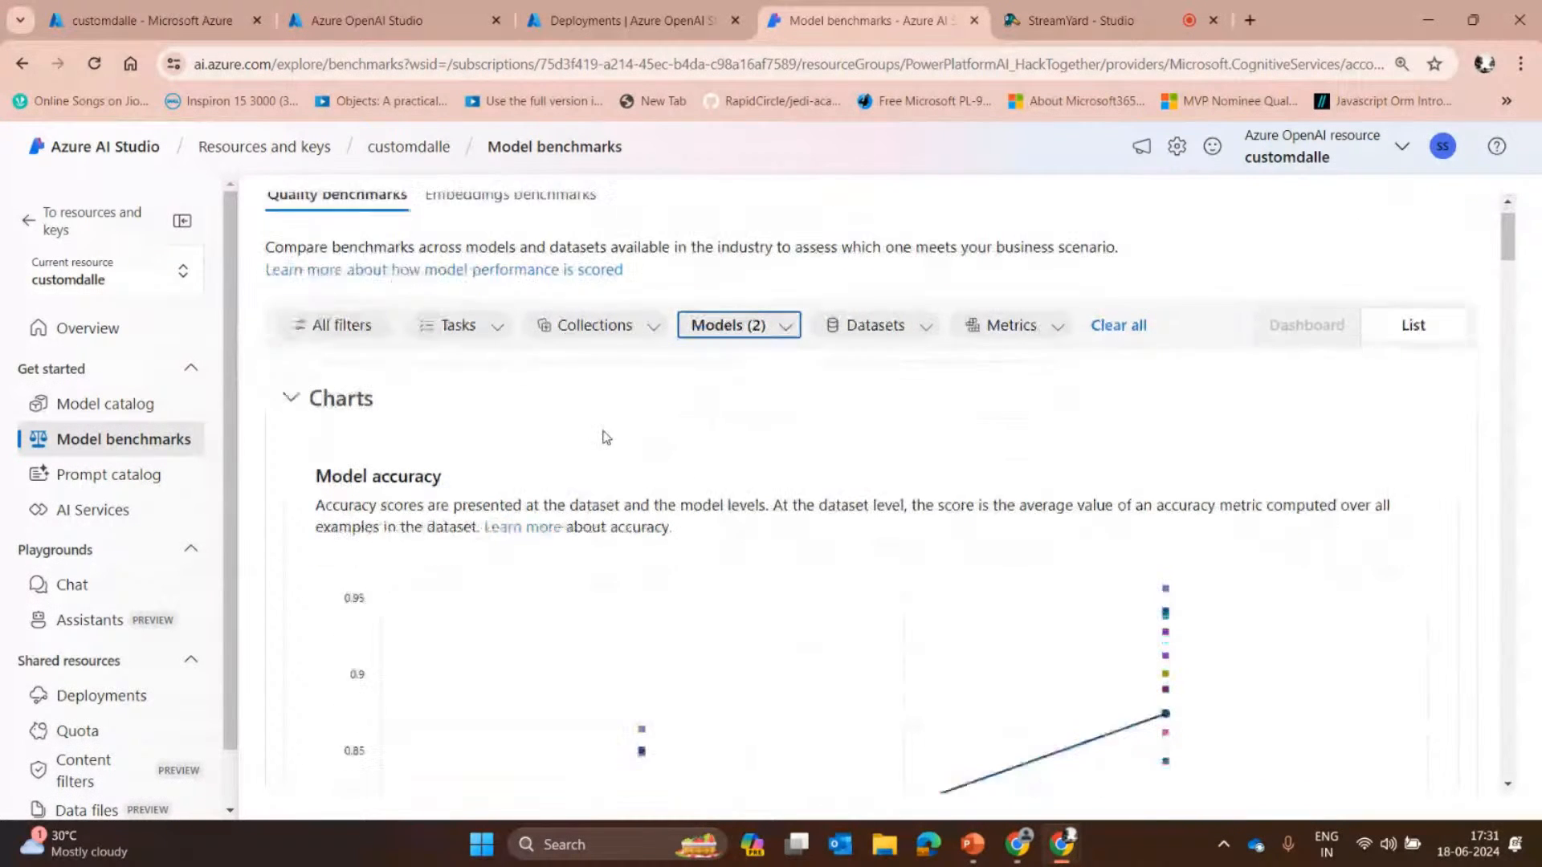
pyautogui.scroll(-2, 544, 479)
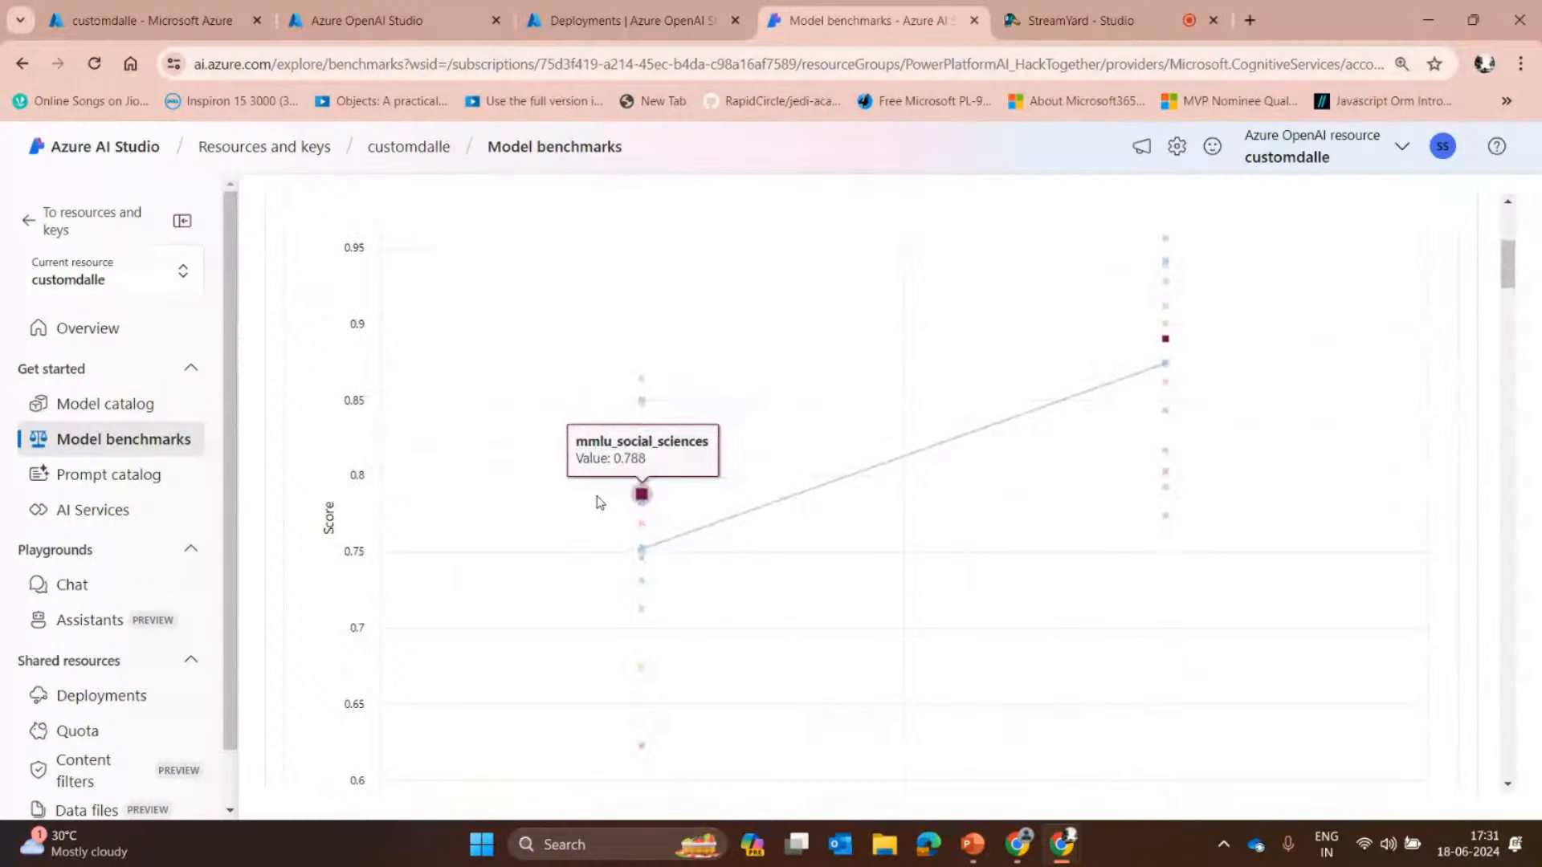
pyautogui.scroll(3, 596, 503)
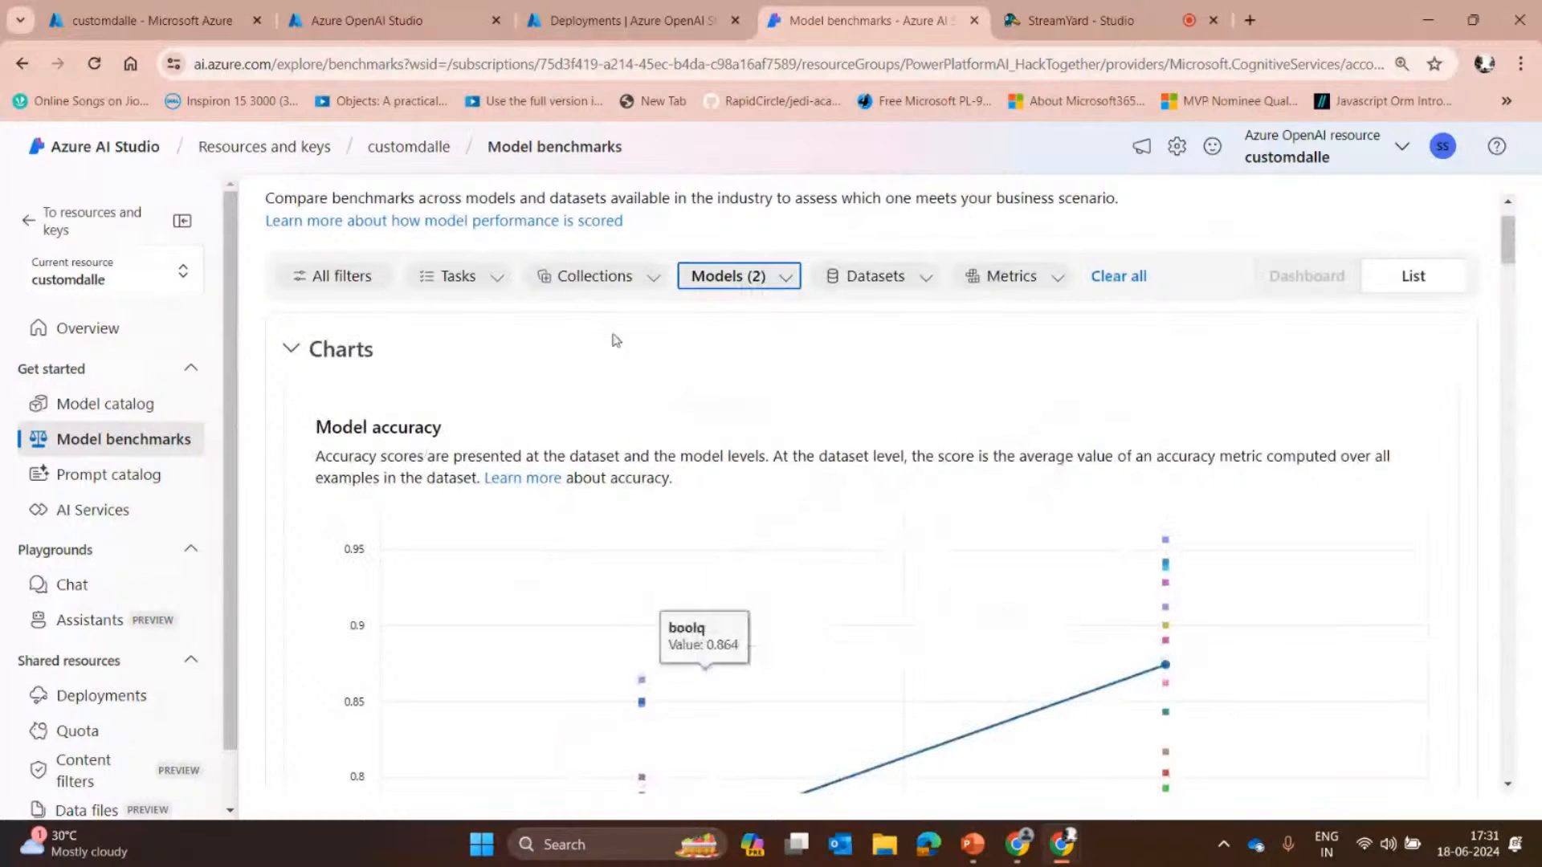
pyautogui.scroll(-6, 514, 482)
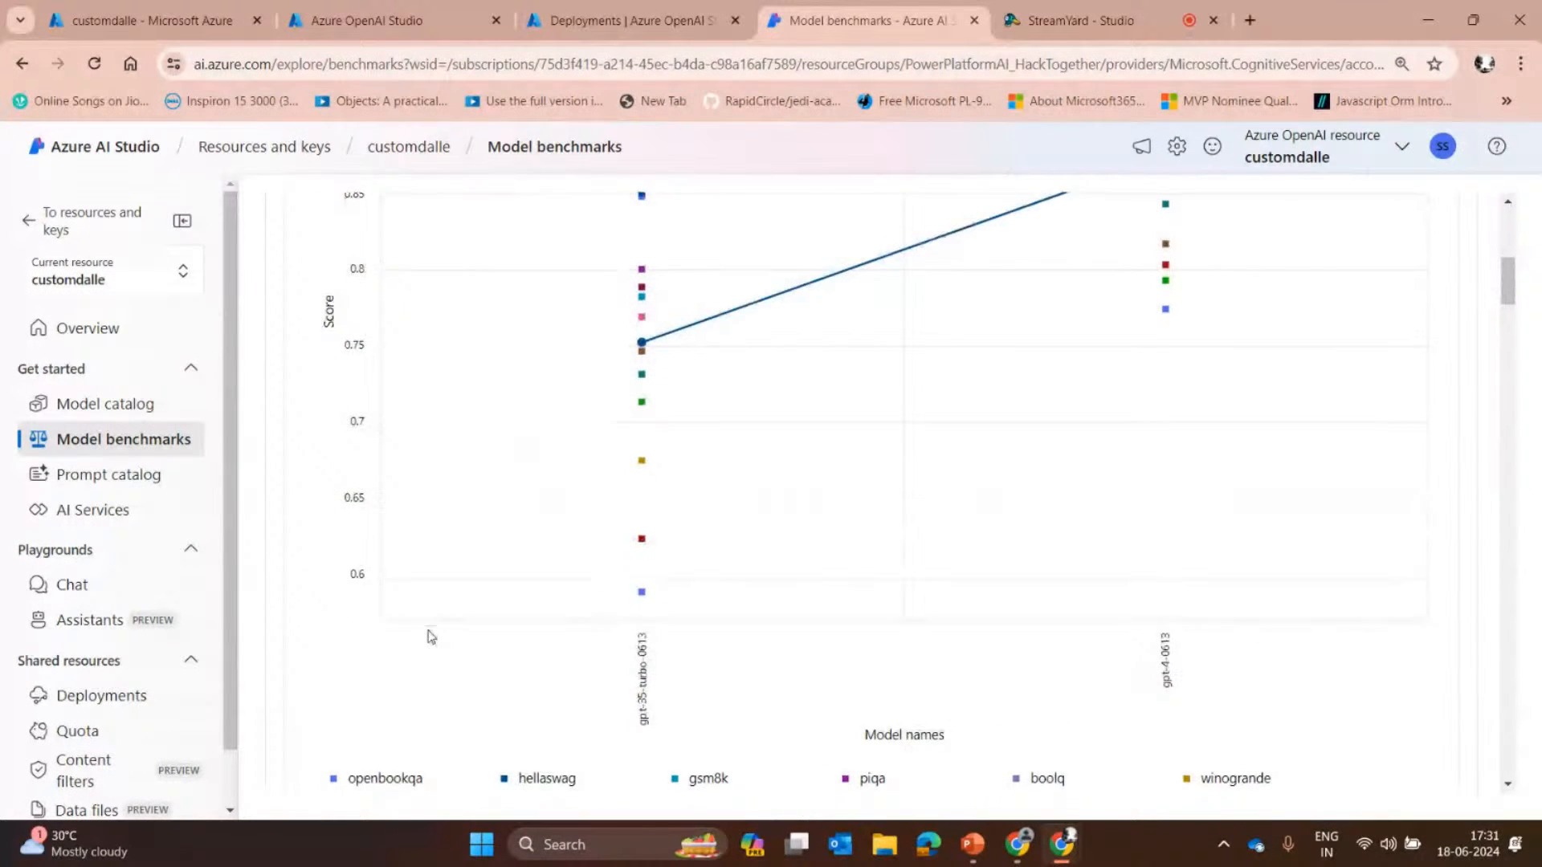
pyautogui.scroll(-2, 338, 552)
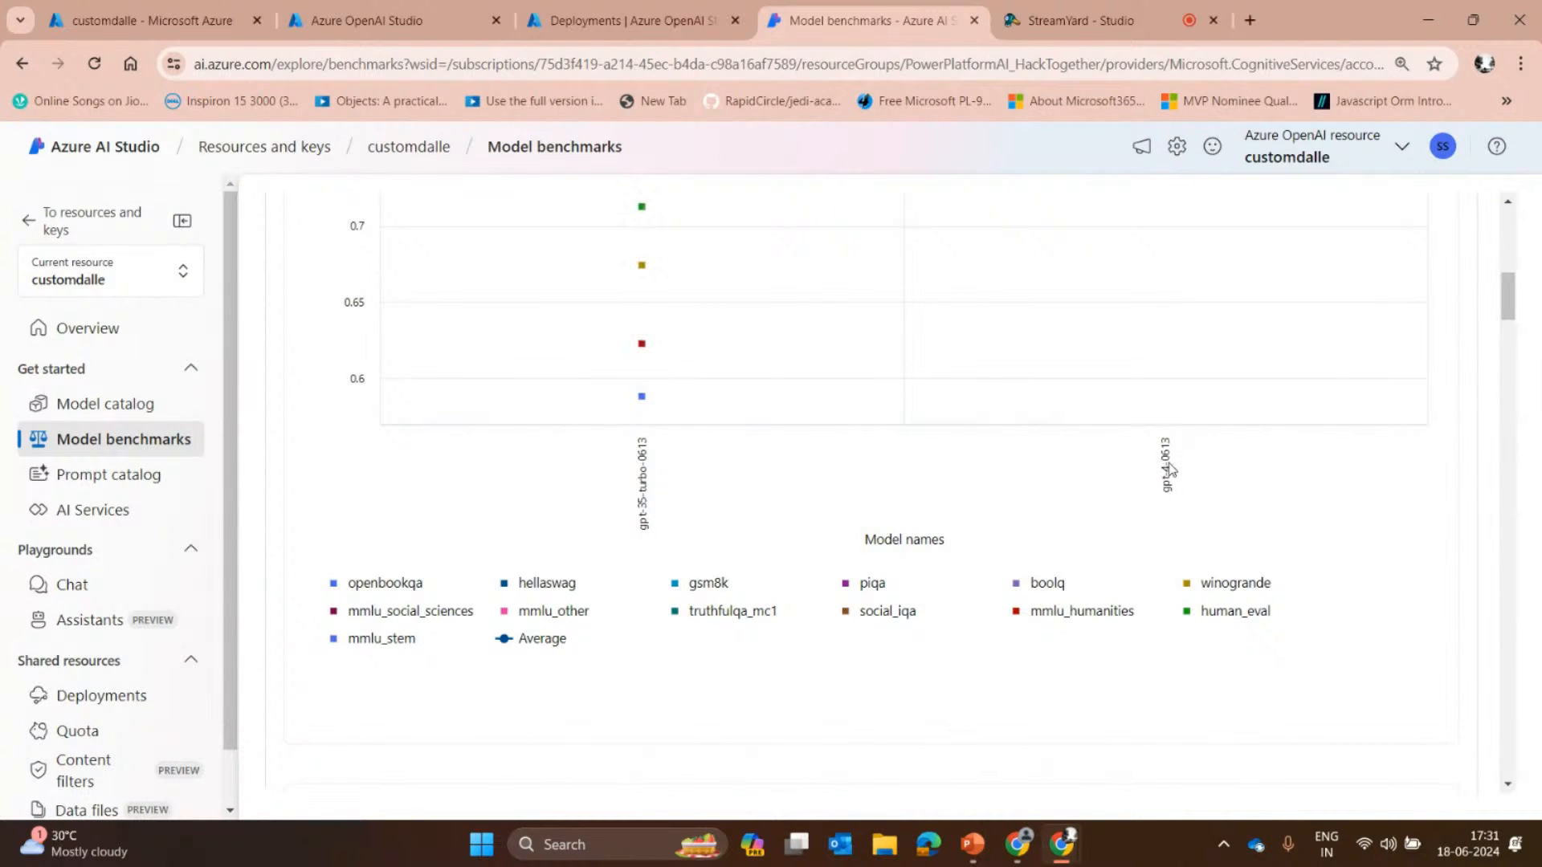
pyautogui.scroll(5, 378, 469)
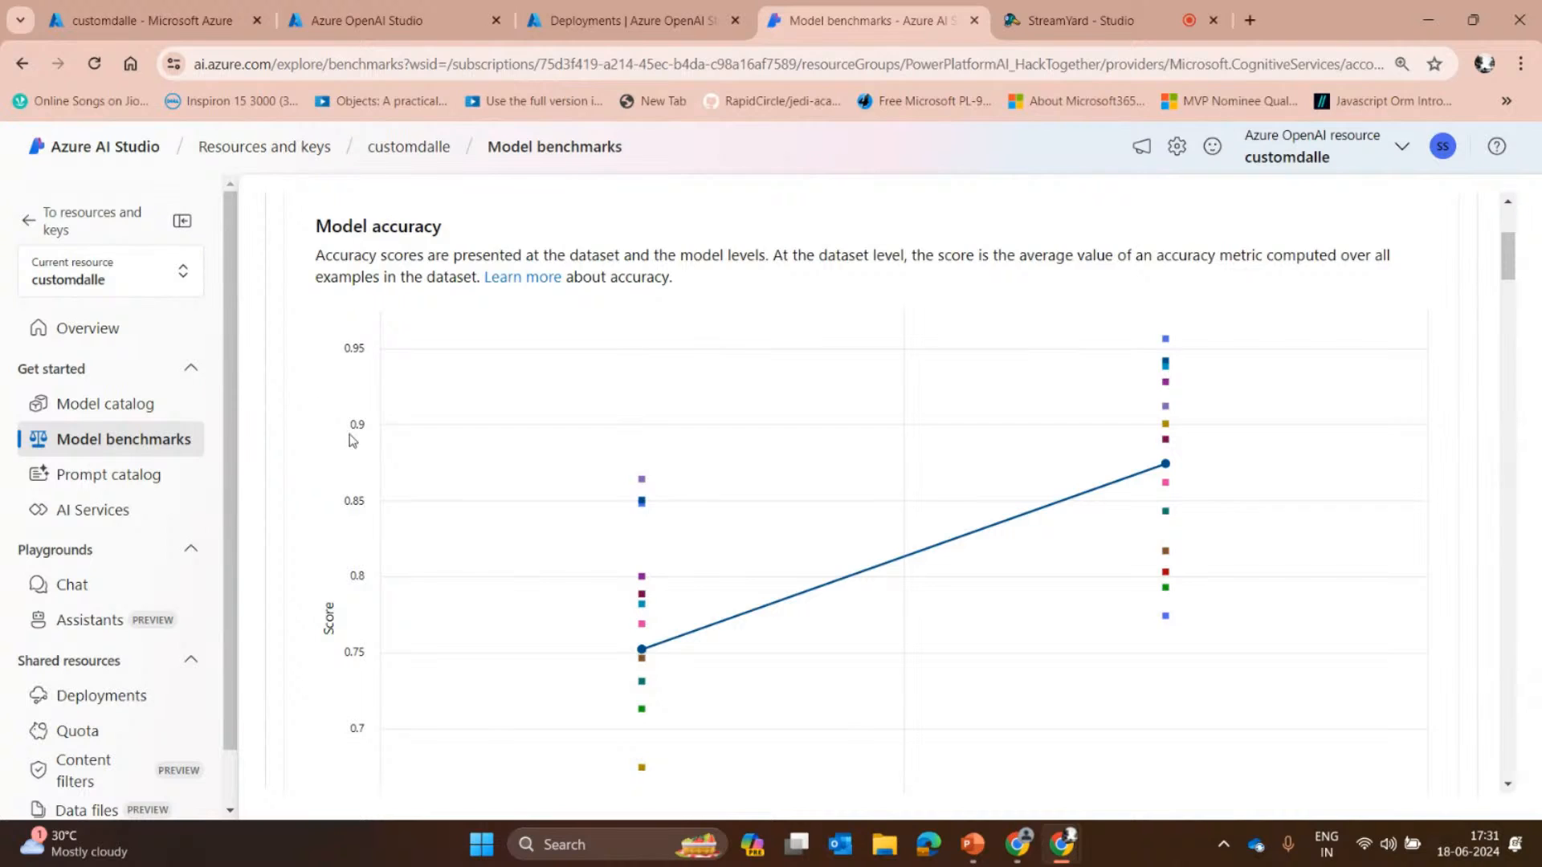
pyautogui.scroll(-2, 301, 419)
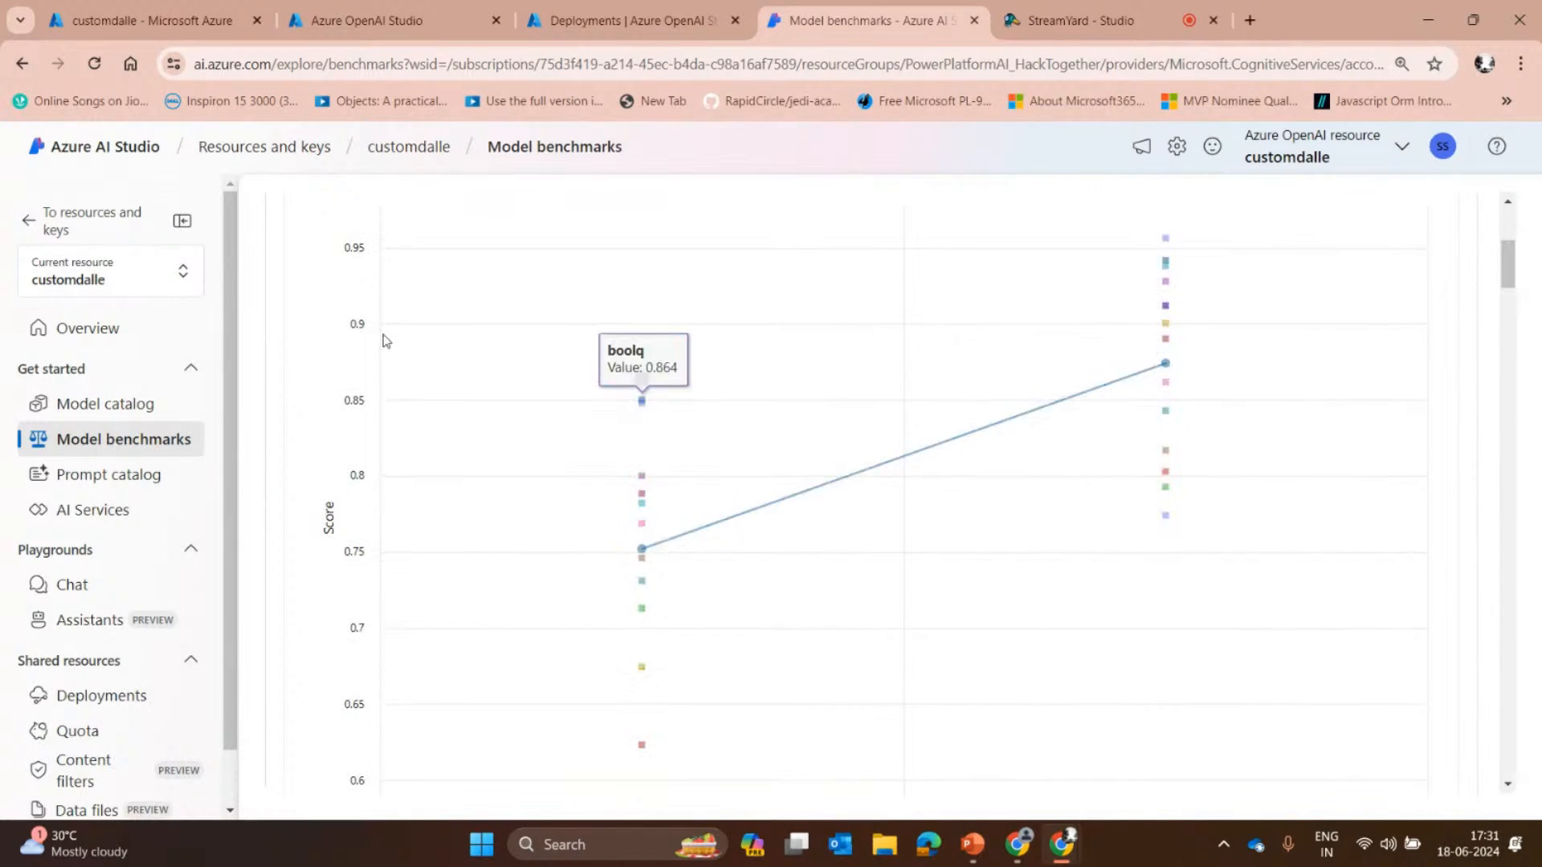
pyautogui.scroll(-3, 782, 527)
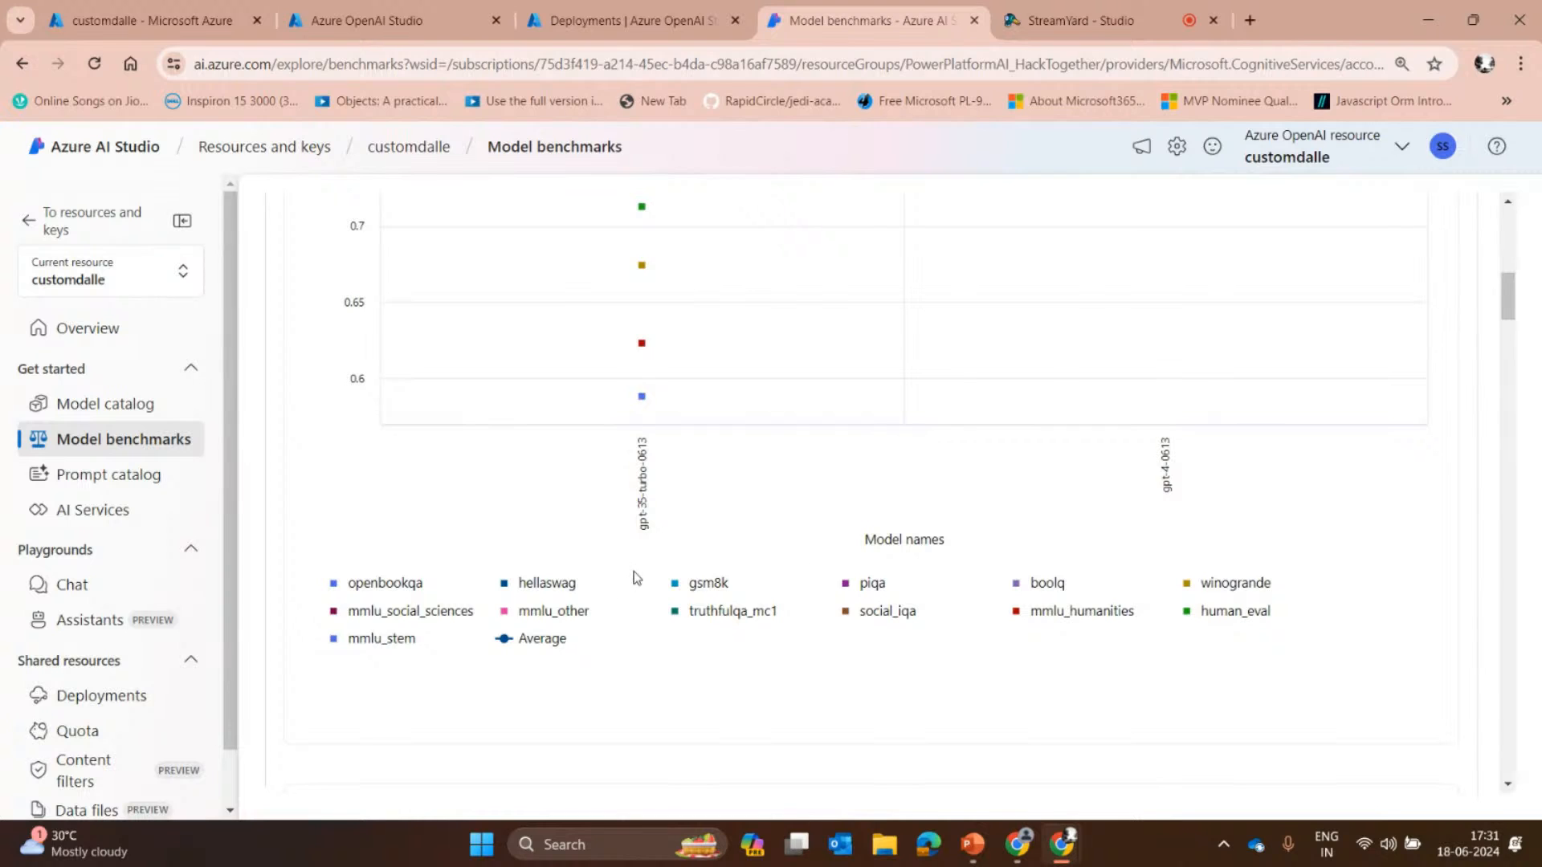
pyautogui.moveTo(640, 336)
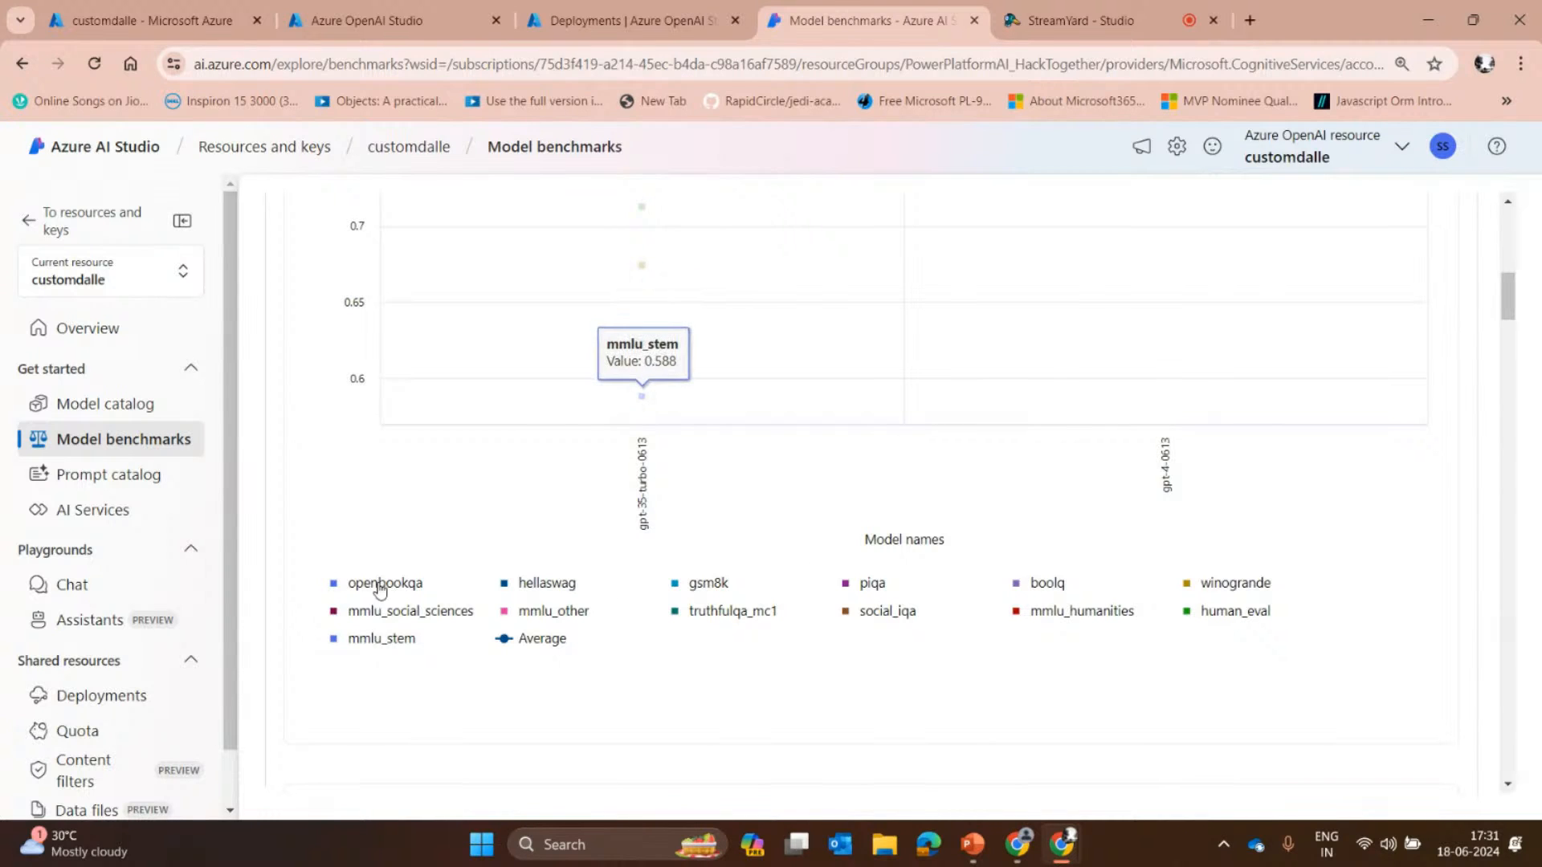
pyautogui.scroll(3, 804, 607)
pyautogui.scroll(-1, 822, 648)
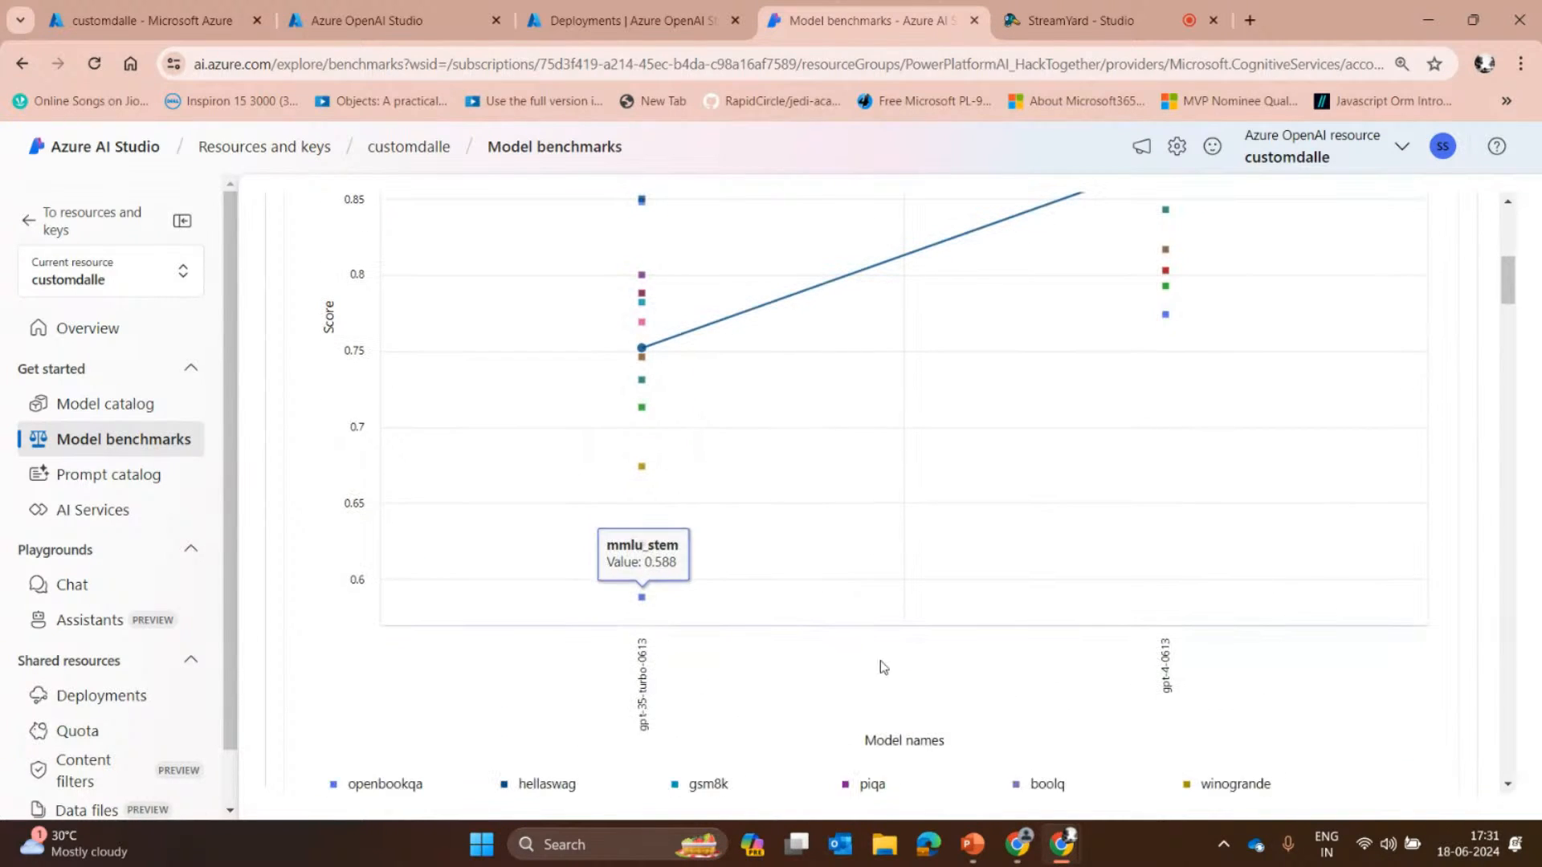
pyautogui.scroll(5, 996, 656)
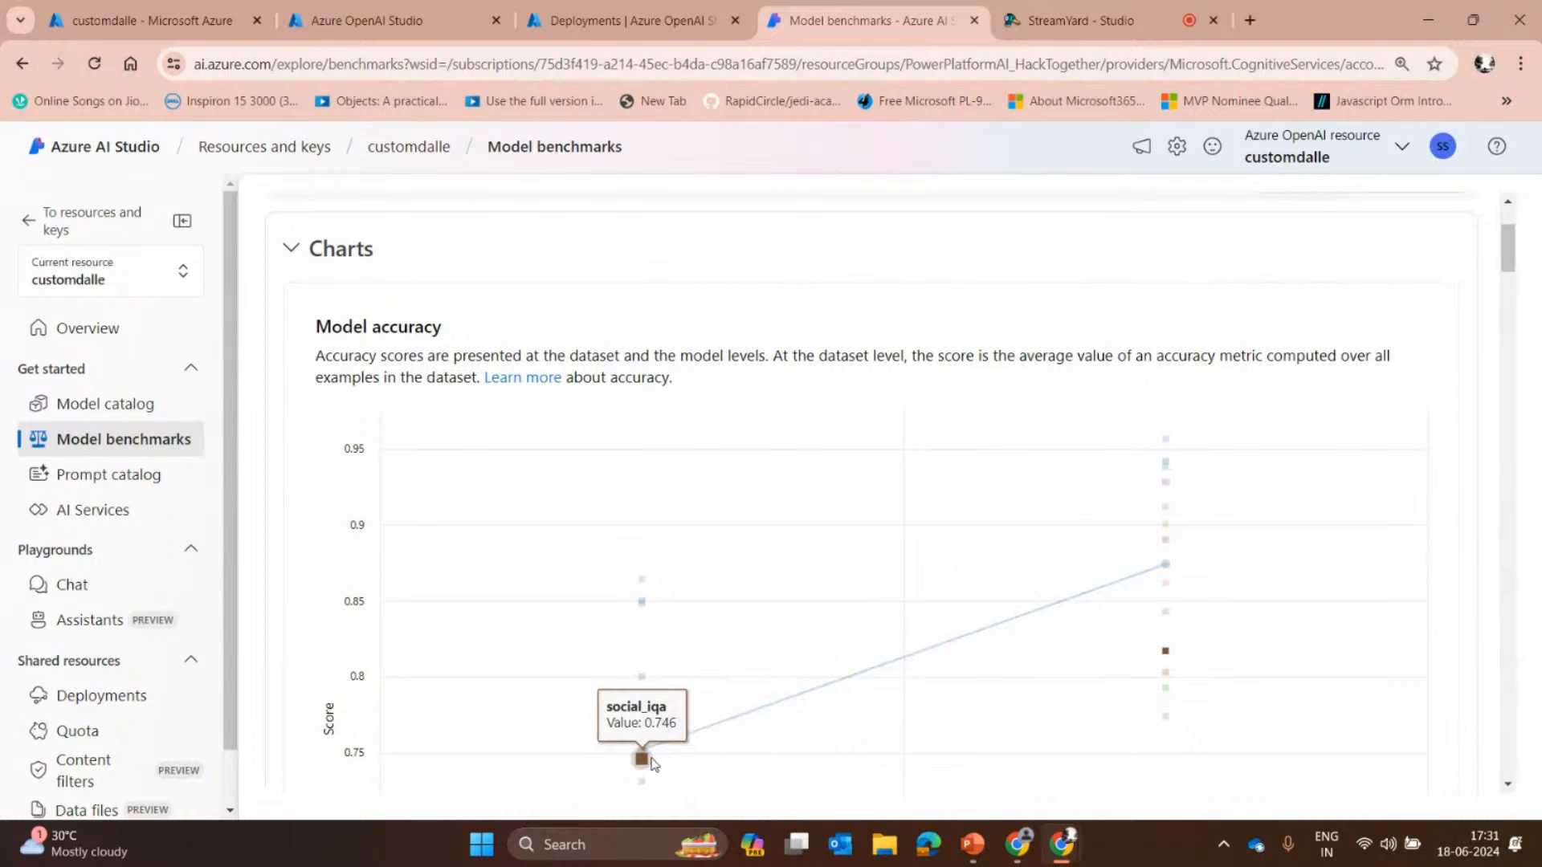
pyautogui.moveTo(1200, 588)
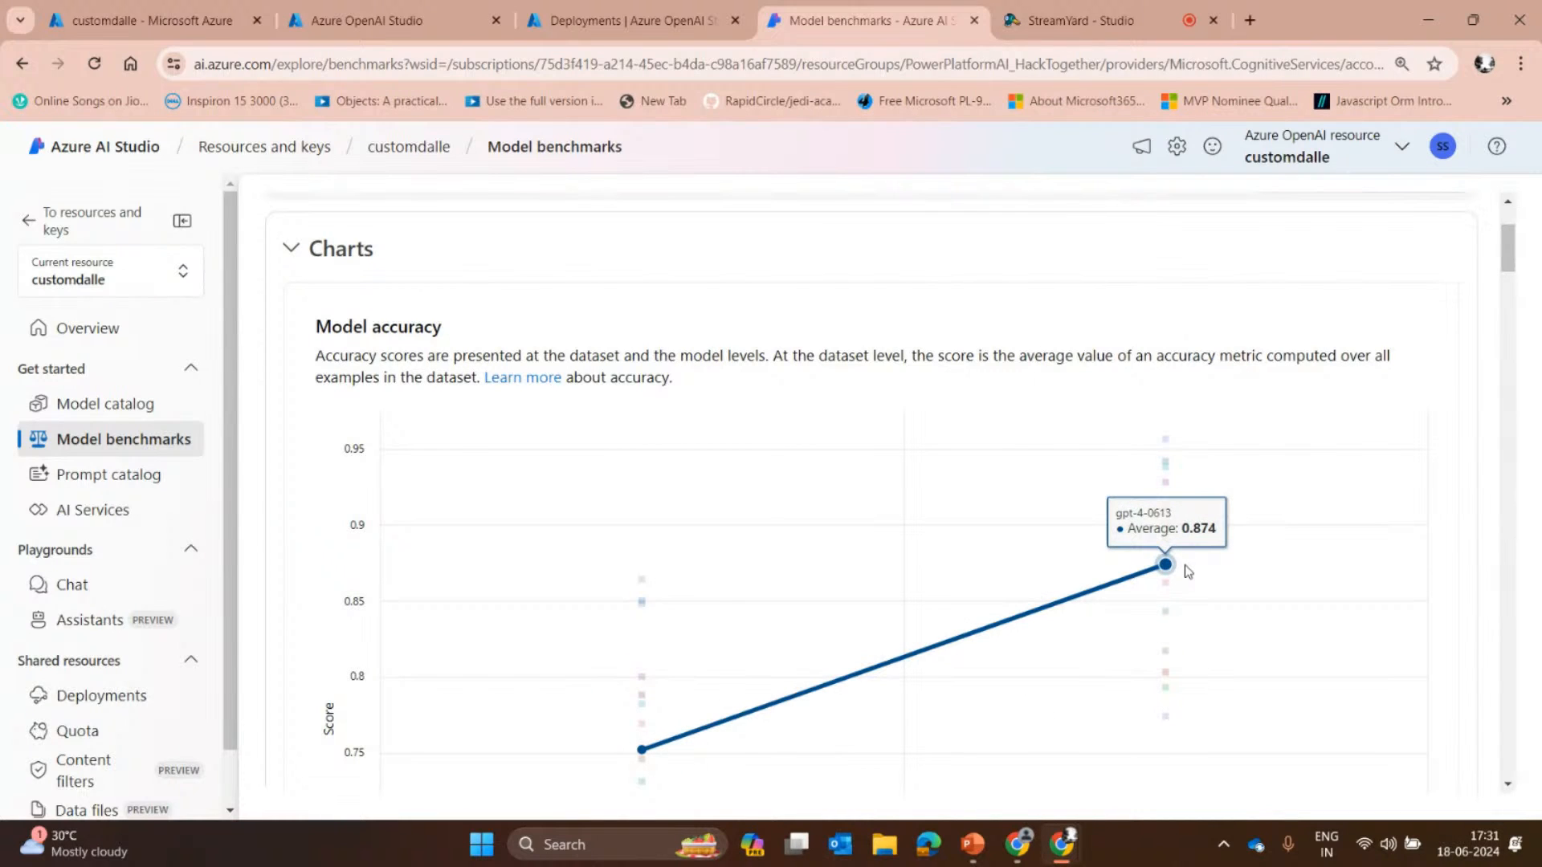
pyautogui.moveTo(643, 761)
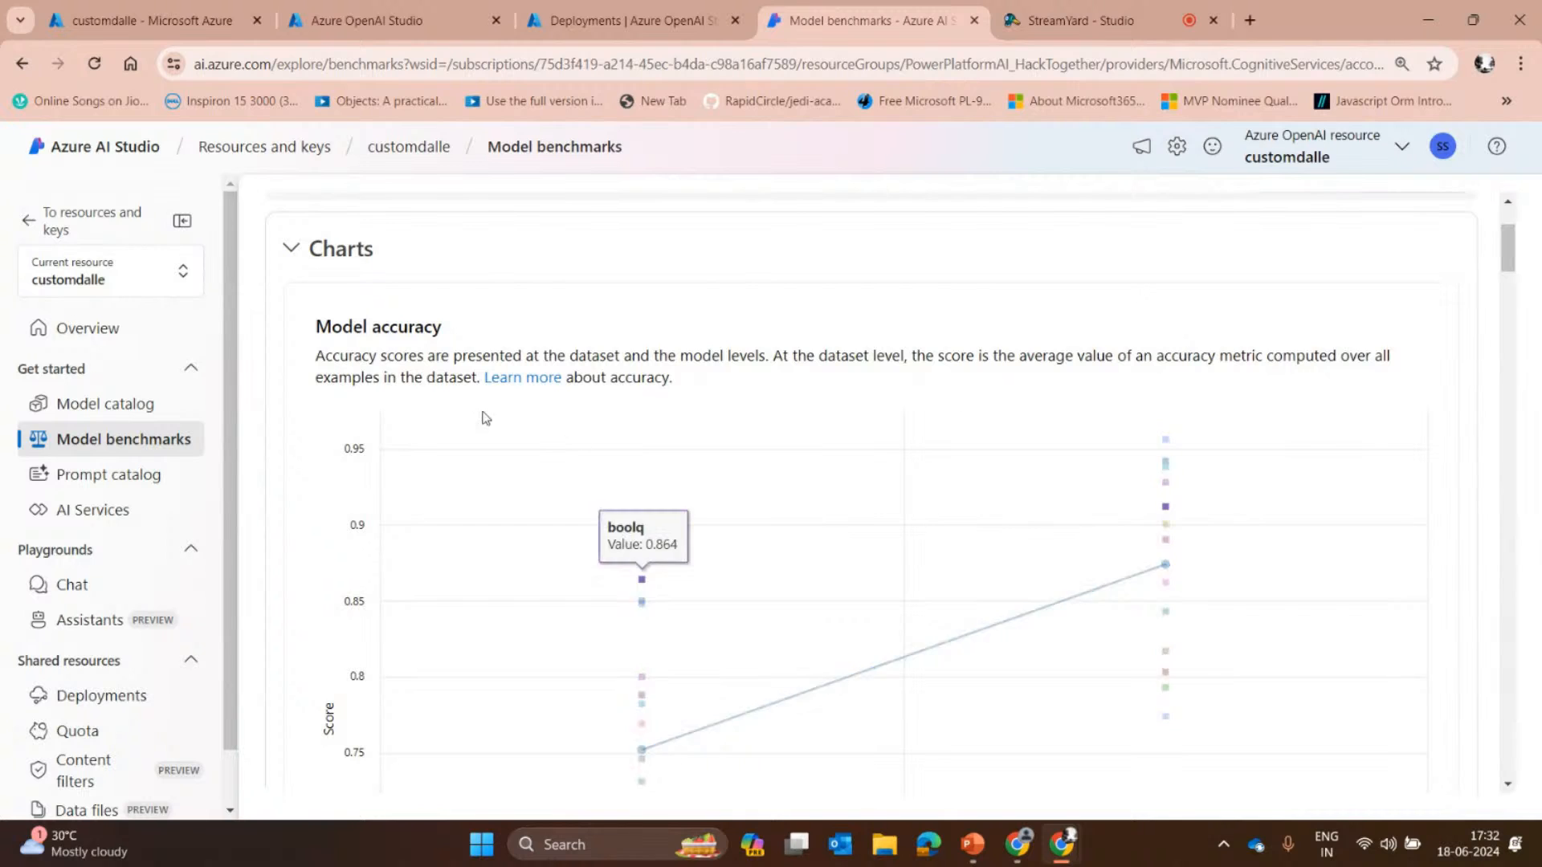
pyautogui.scroll(3, 596, 489)
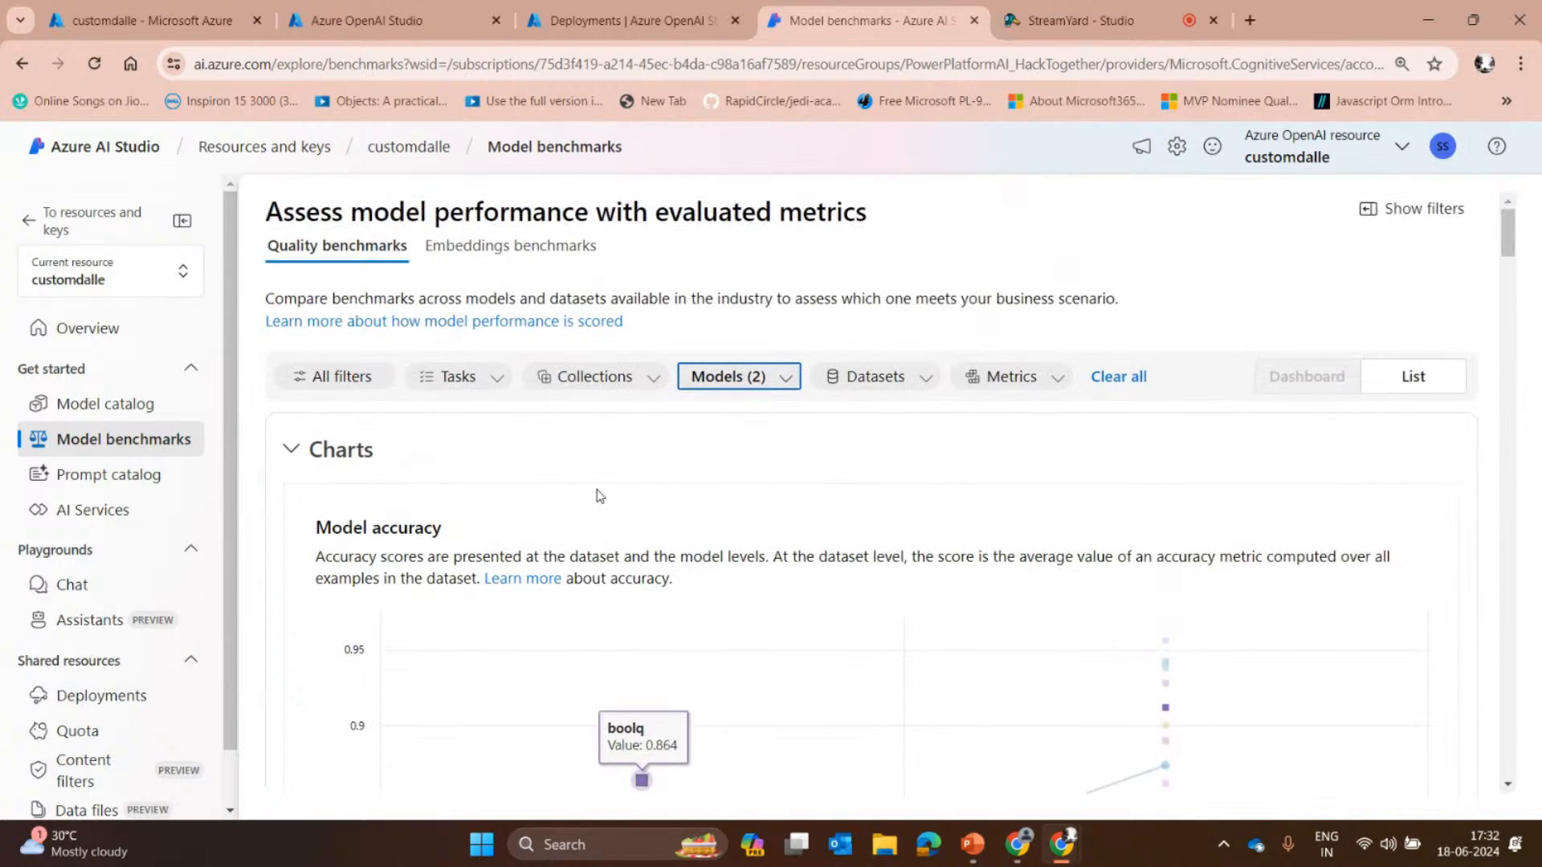
# Add gpt-4-32k-0314 and gpt-4-32k-0613 to the compared models and check the GPT-4 models' averages in the Model accuracy chart.
pyautogui.click(765, 377)
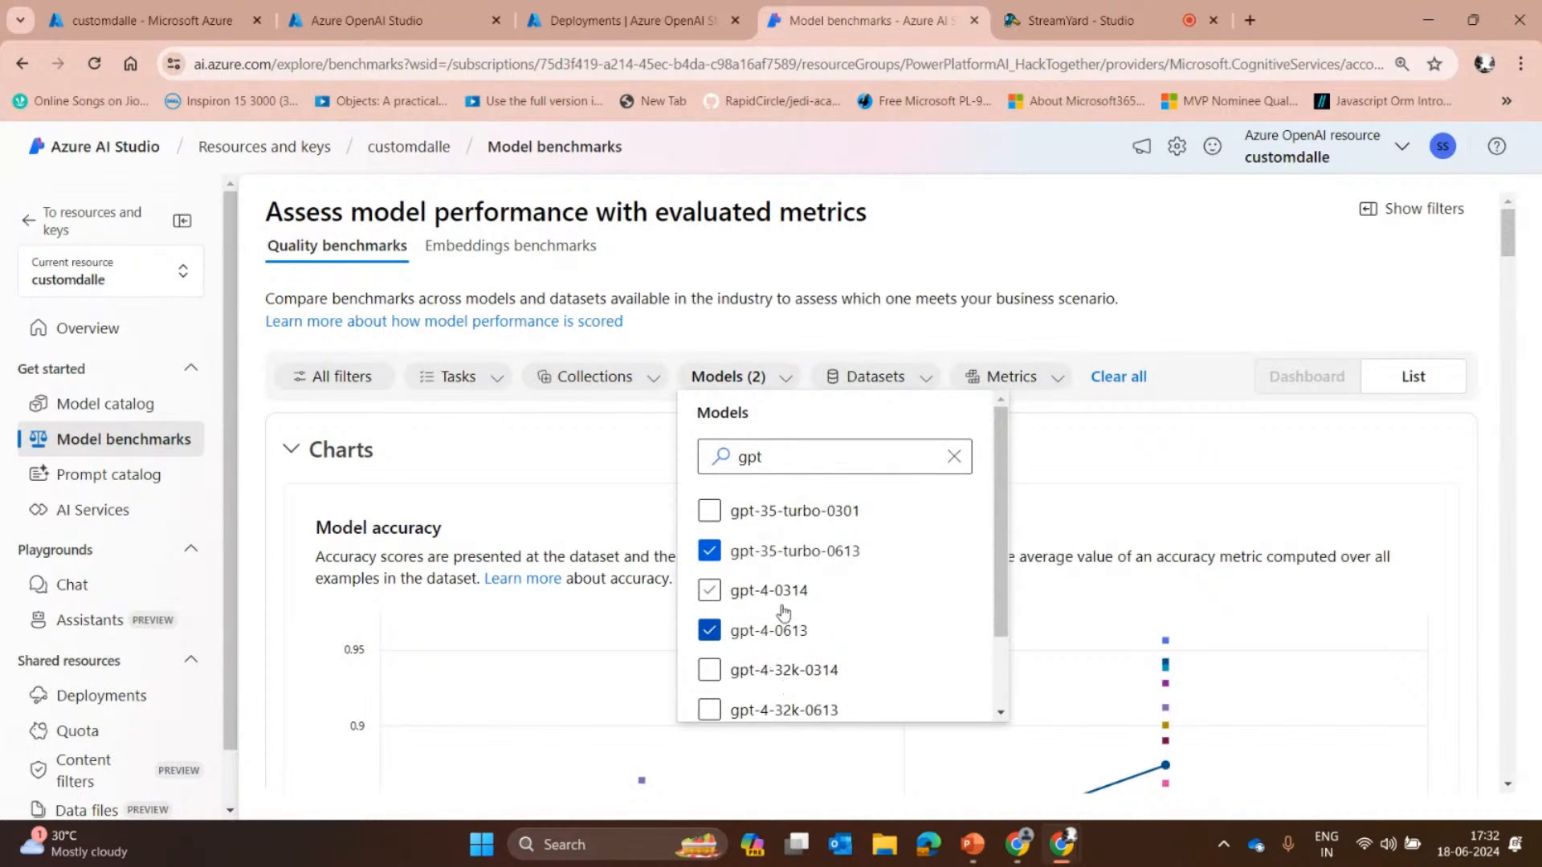
pyautogui.click(786, 670)
pyautogui.scroll(-1, 827, 683)
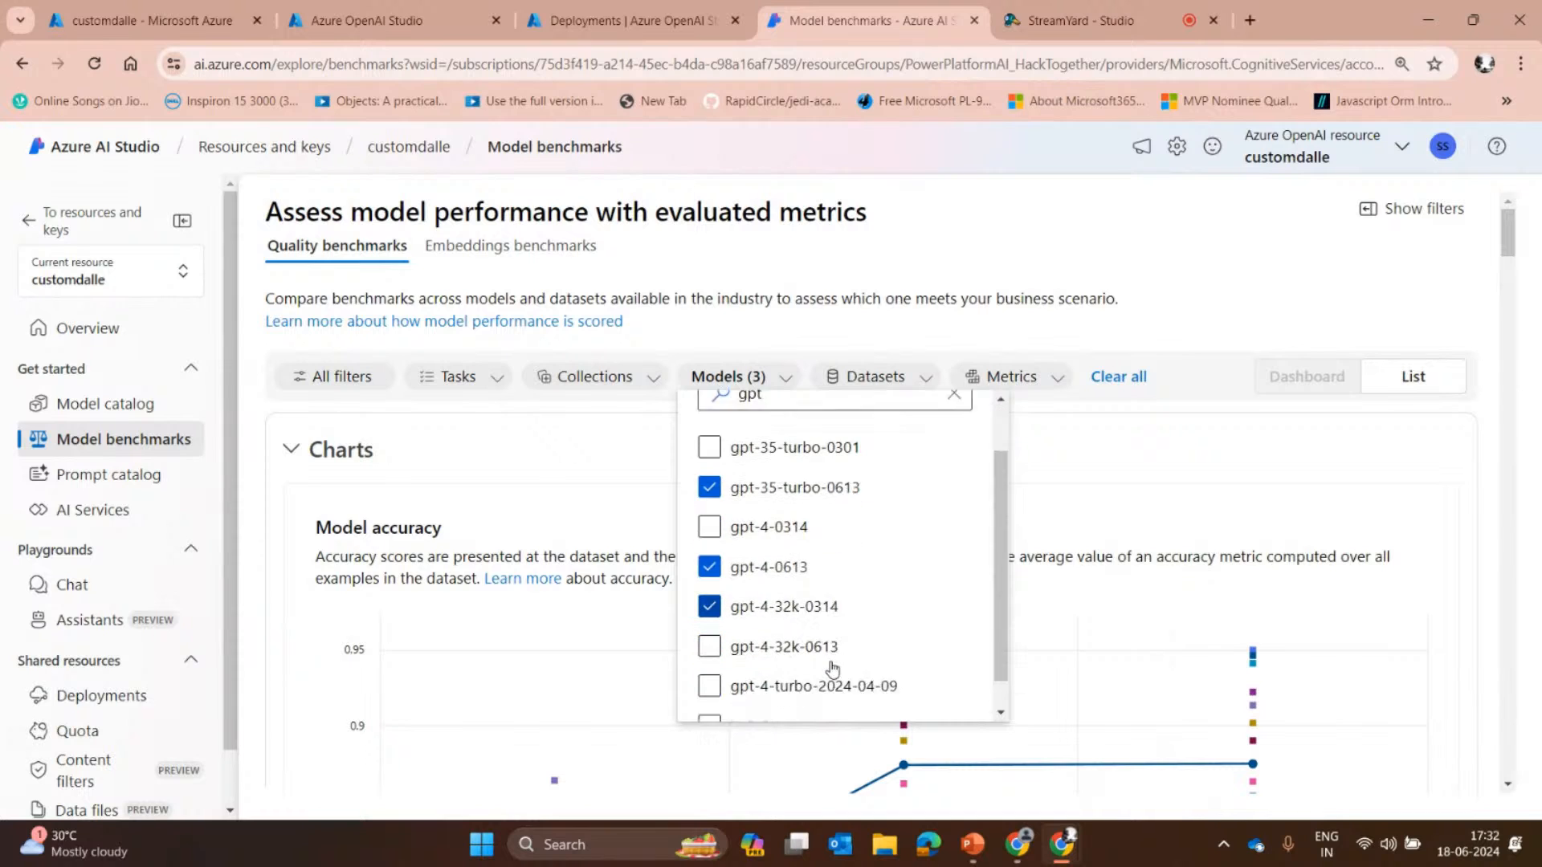
pyautogui.click(791, 613)
pyautogui.click(1117, 473)
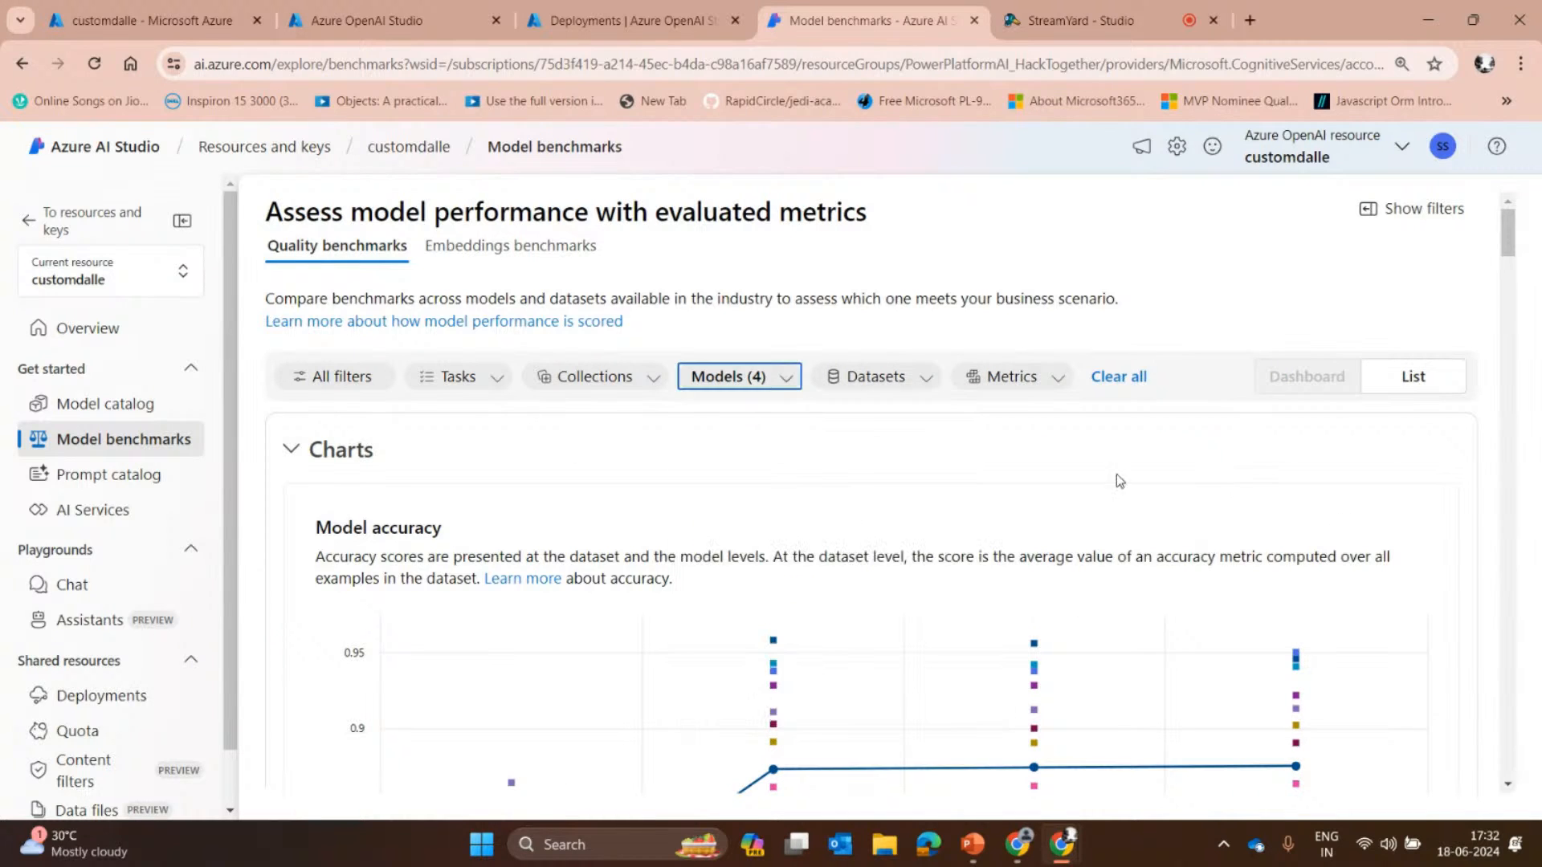
pyautogui.scroll(-5, 1008, 516)
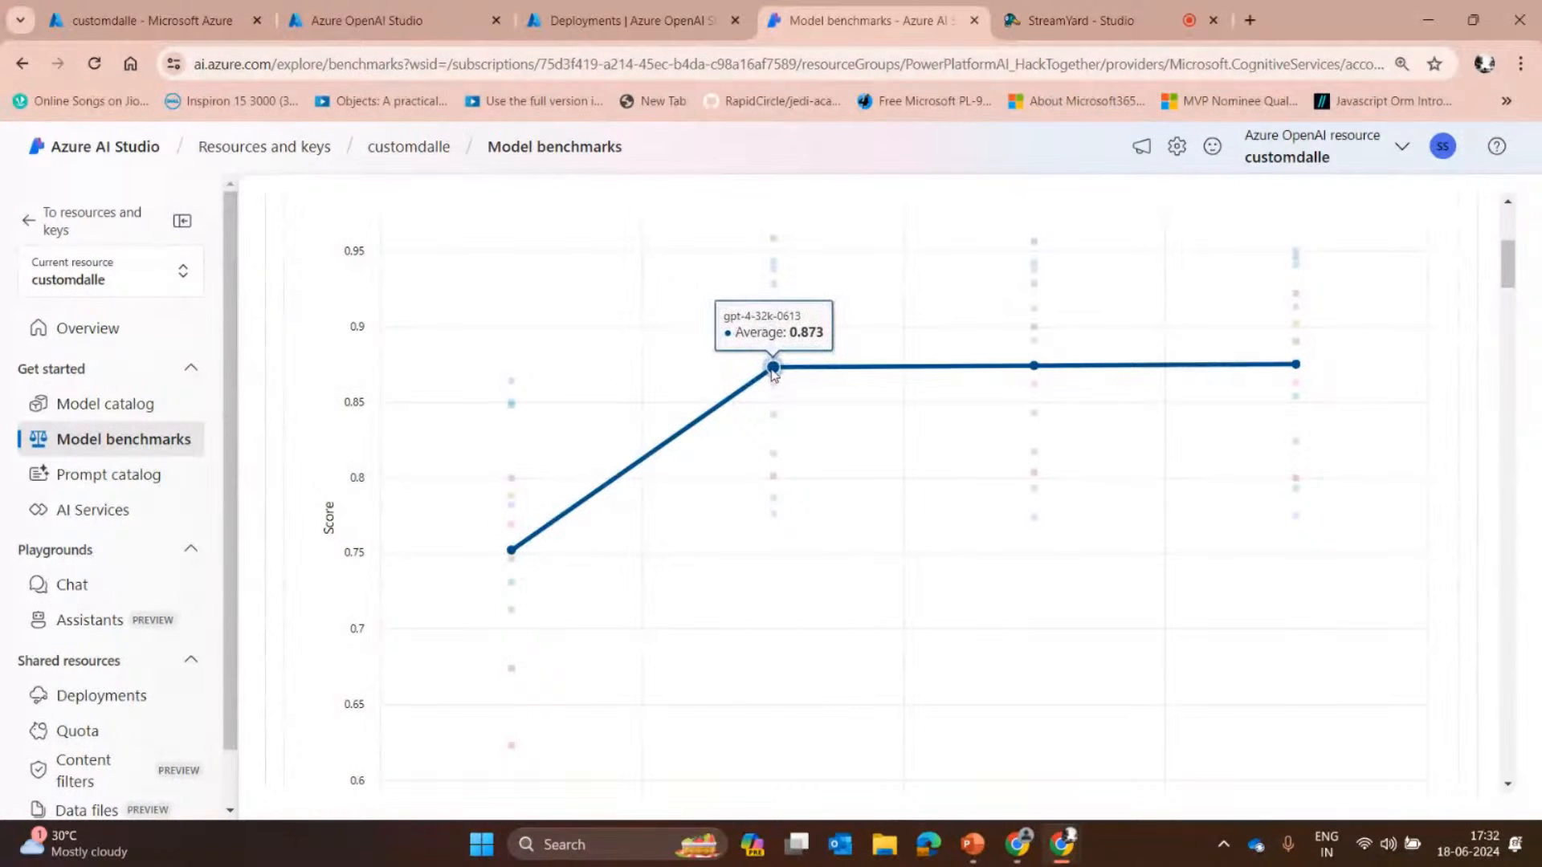
pyautogui.moveTo(1034, 368)
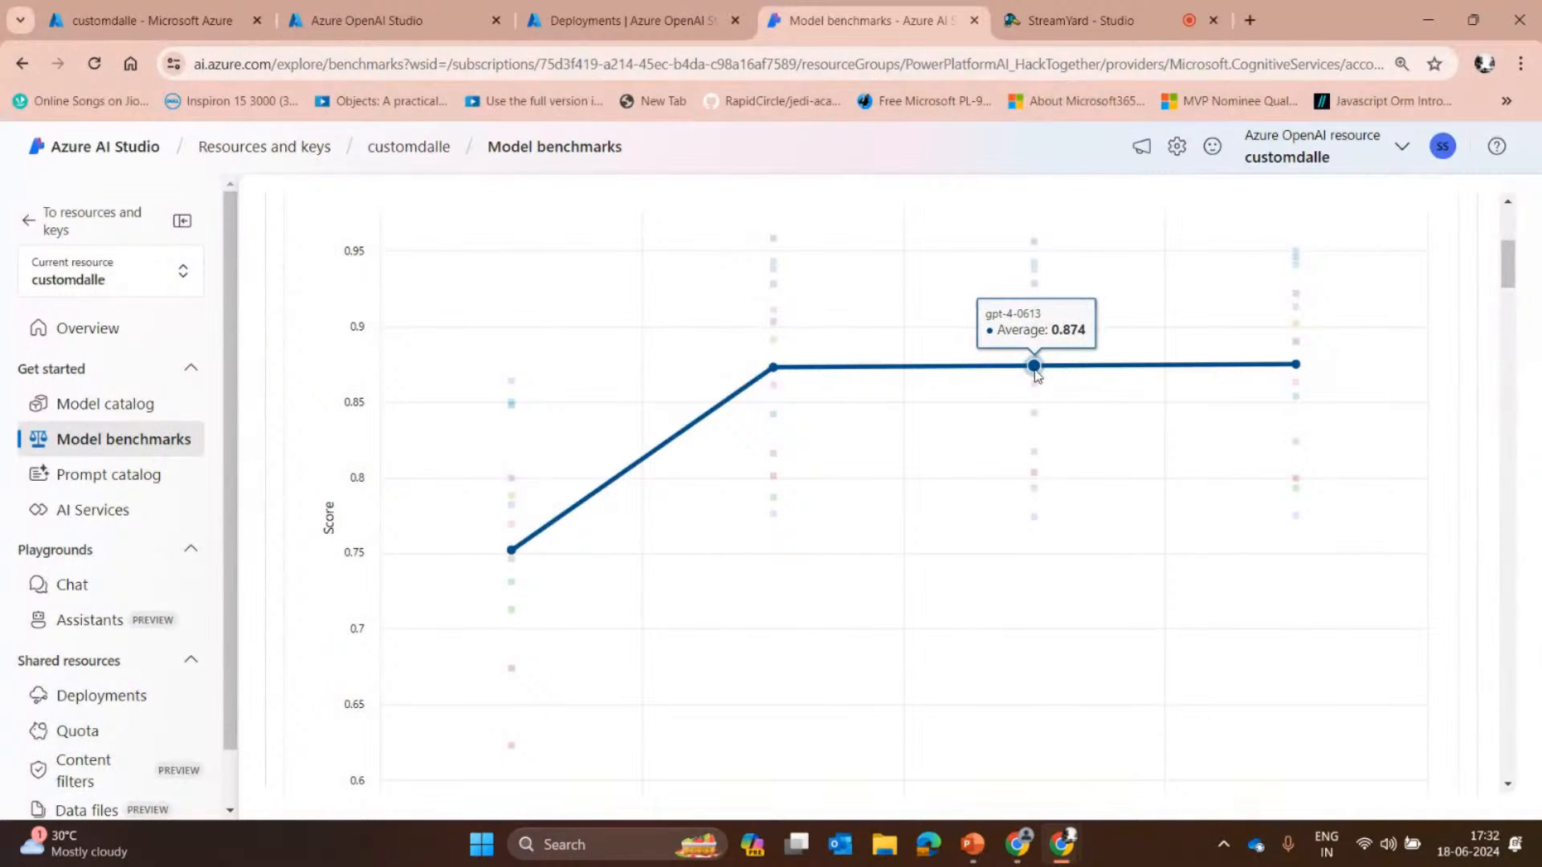
pyautogui.moveTo(1296, 366)
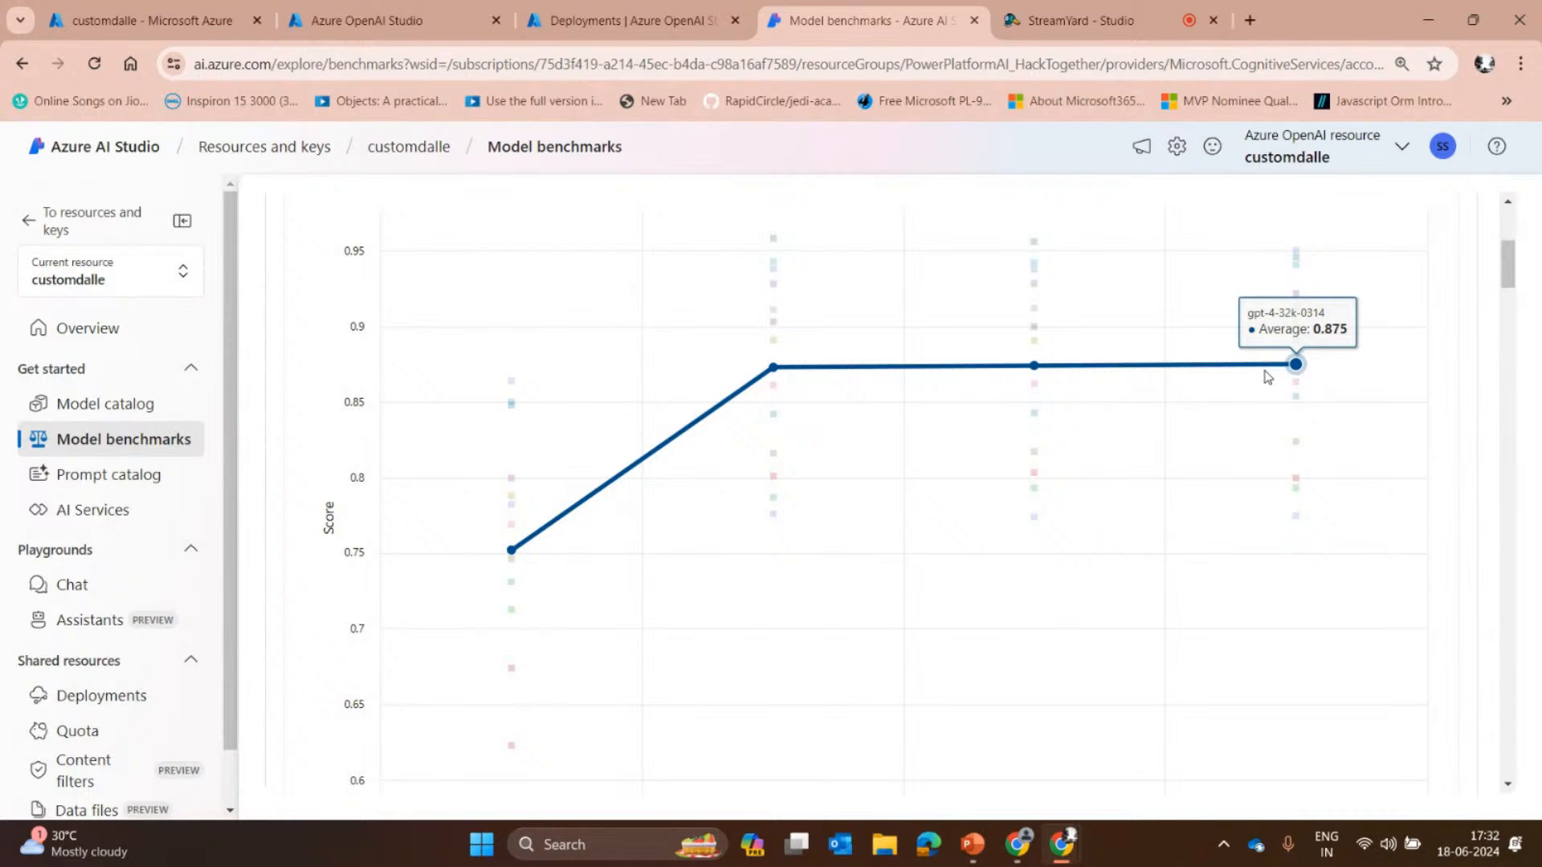
# Search the benchmark models for "phi" and add microsoft-phi-2 to the comparison.
pyautogui.scroll(5, 1267, 378)
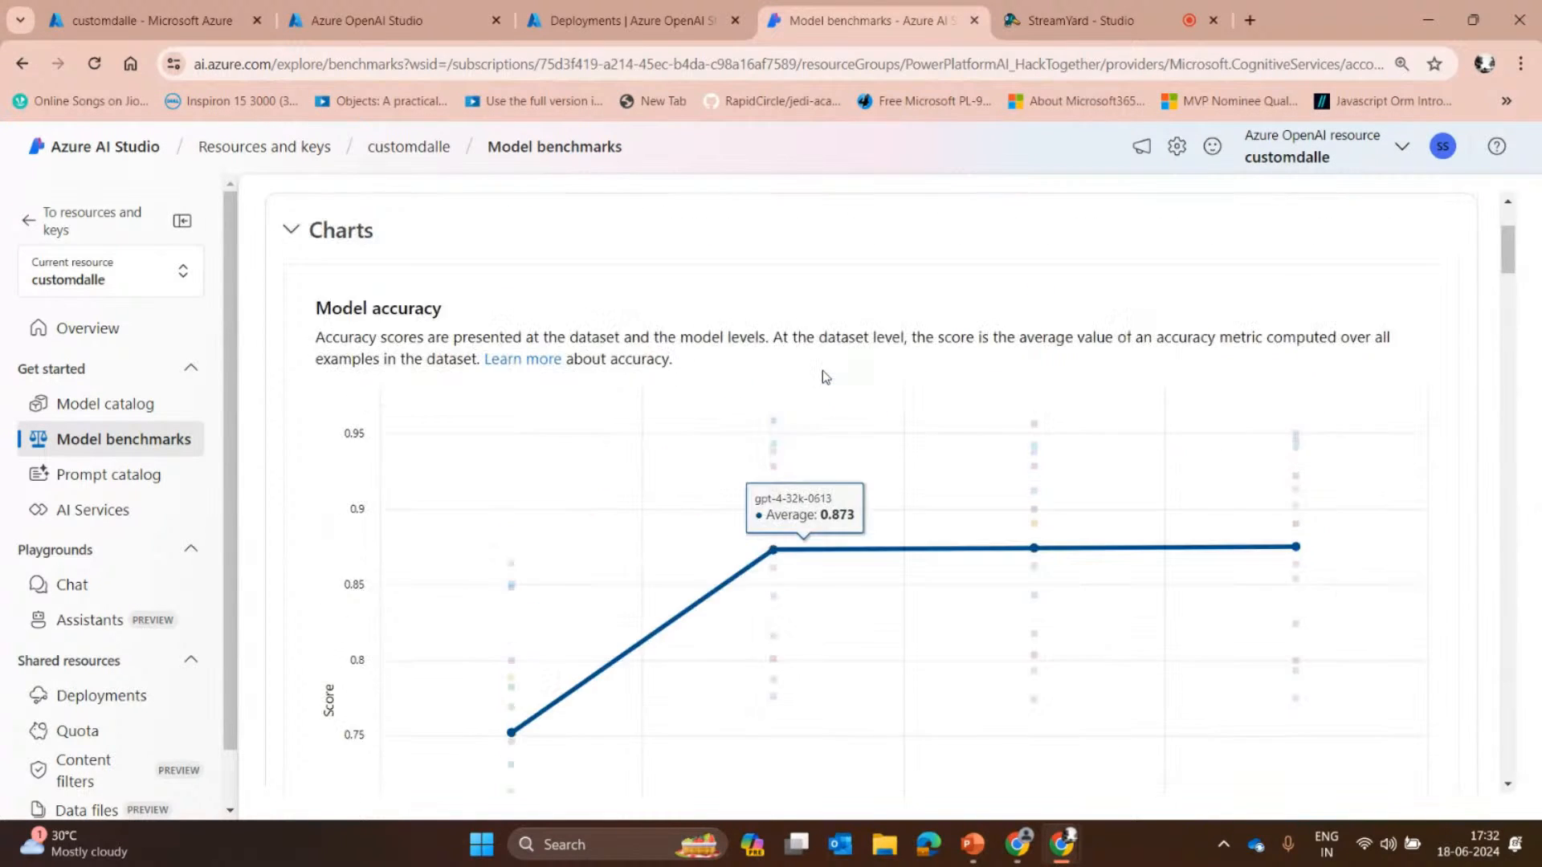
pyautogui.click(783, 377)
pyautogui.click(758, 455)
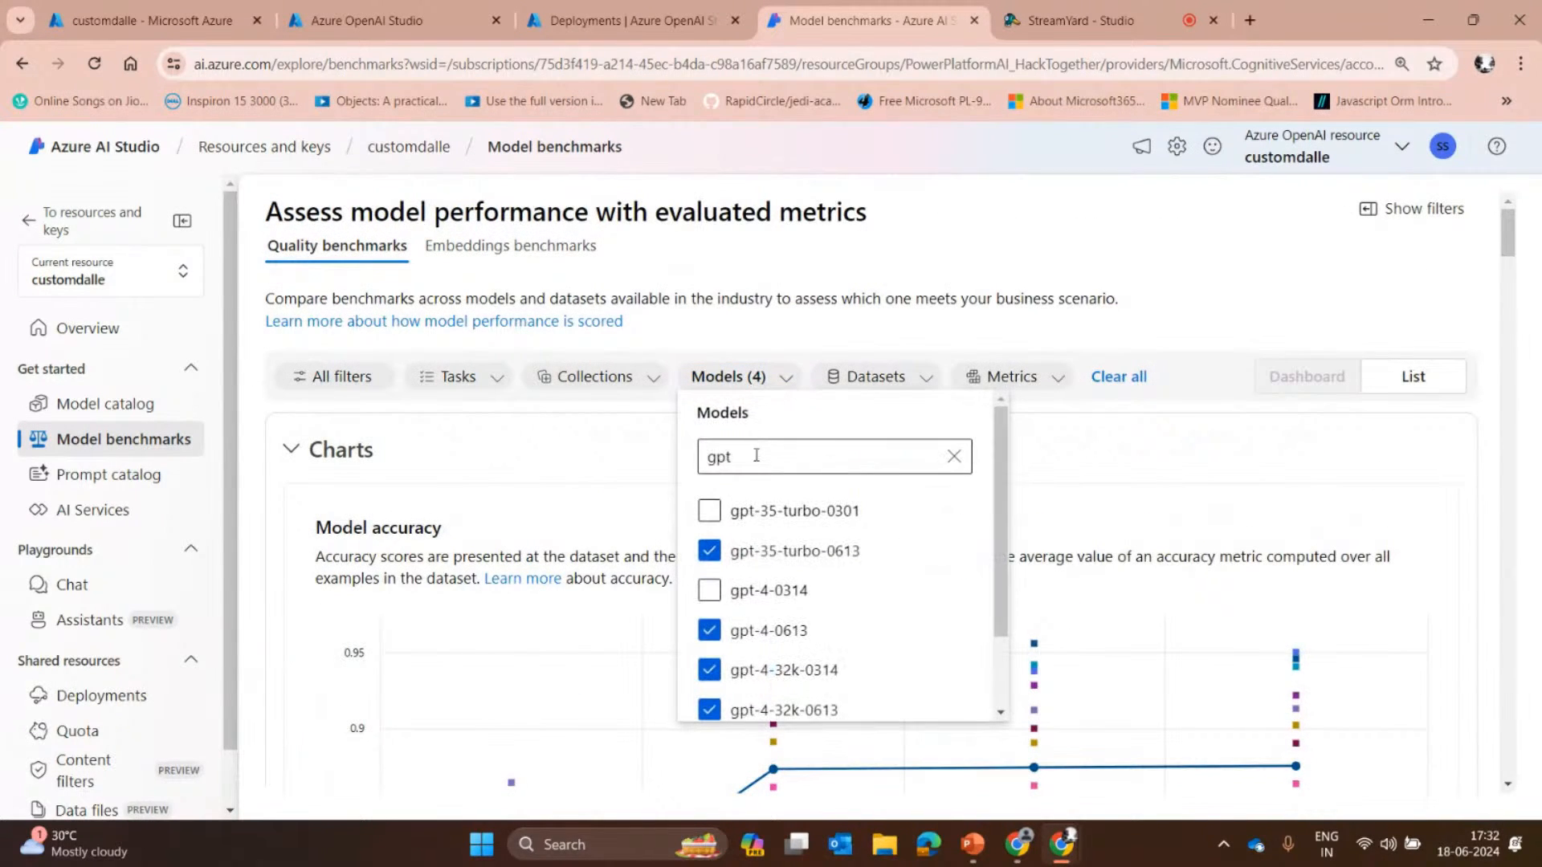
pyautogui.press('BackSpace')
pyautogui.press('BackSpace')
pyautogui.press('BackSpace')
pyautogui.write('phi')
pyautogui.click(777, 510)
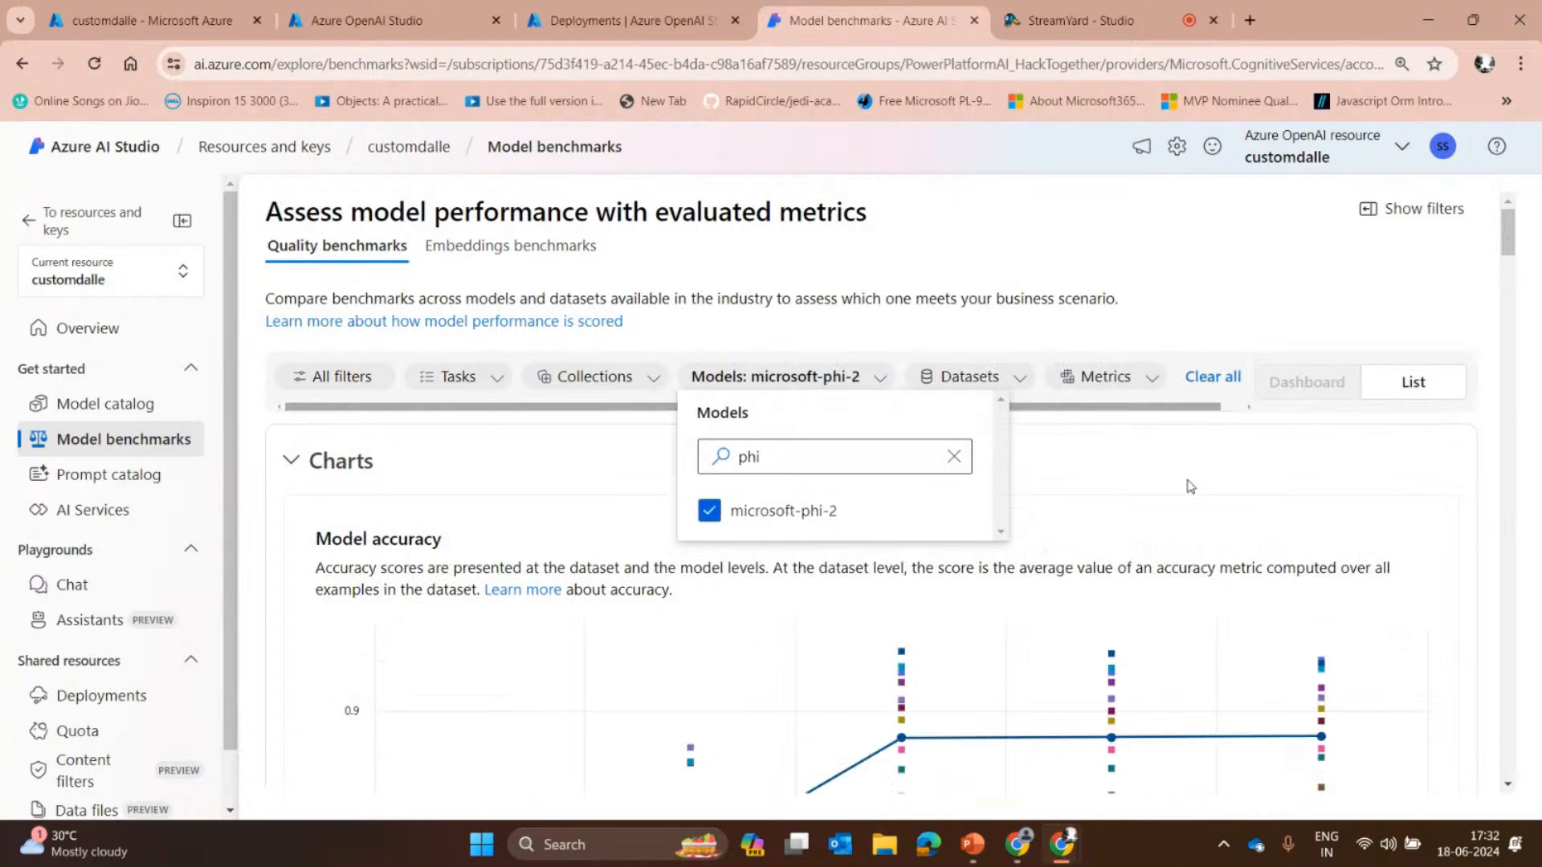
pyautogui.click(716, 389)
# Examine the Model accuracy chart, comparing the average and dataset scores of microsoft-phi-2 with those of the GPT models.
pyautogui.scroll(-14, 885, 490)
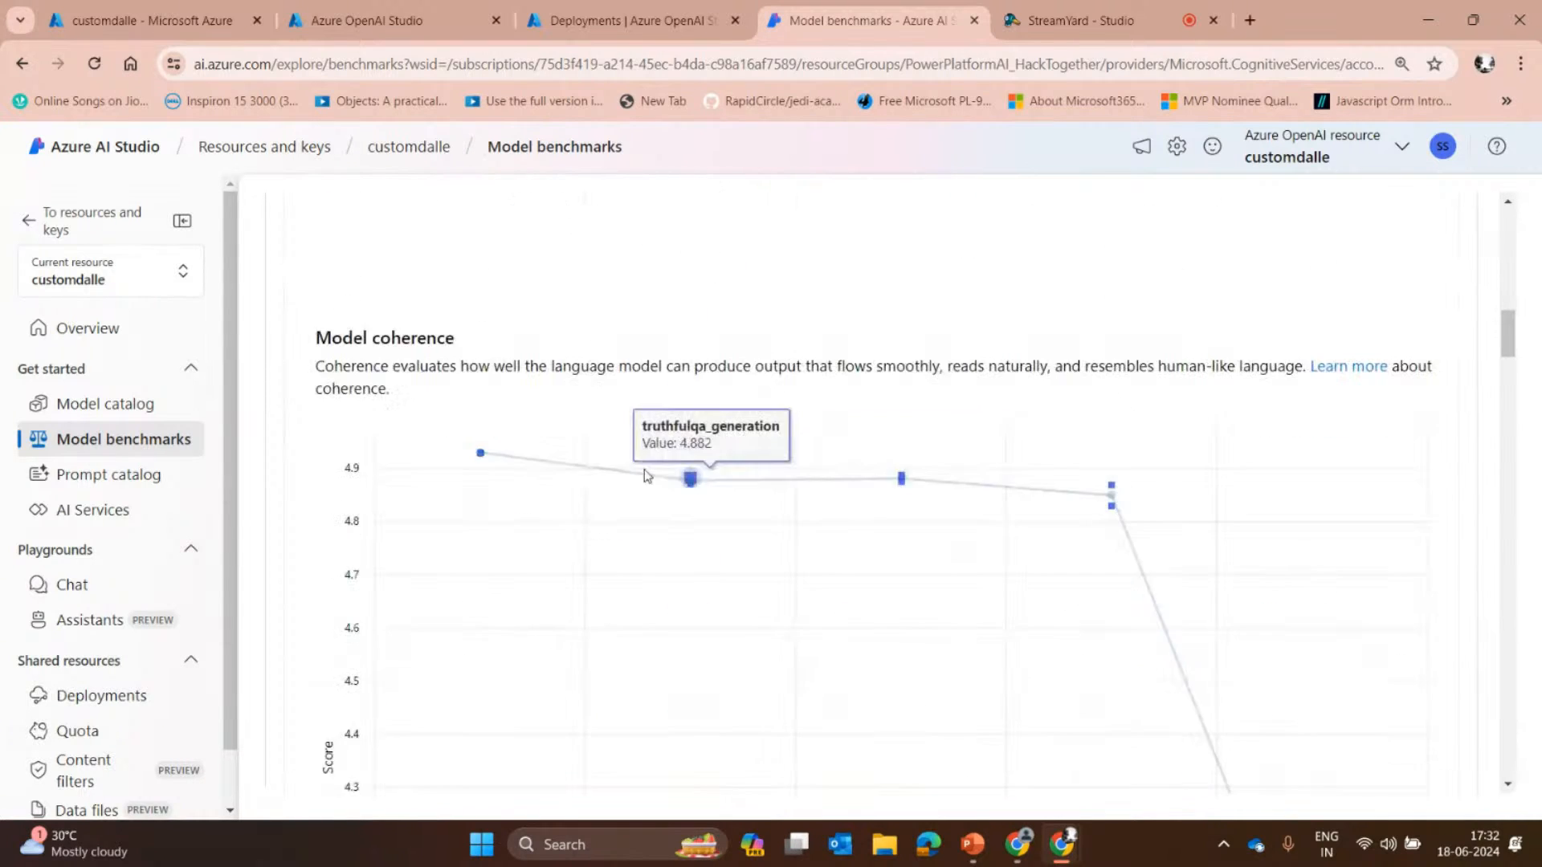
pyautogui.scroll(4, 644, 469)
pyautogui.scroll(1, 883, 337)
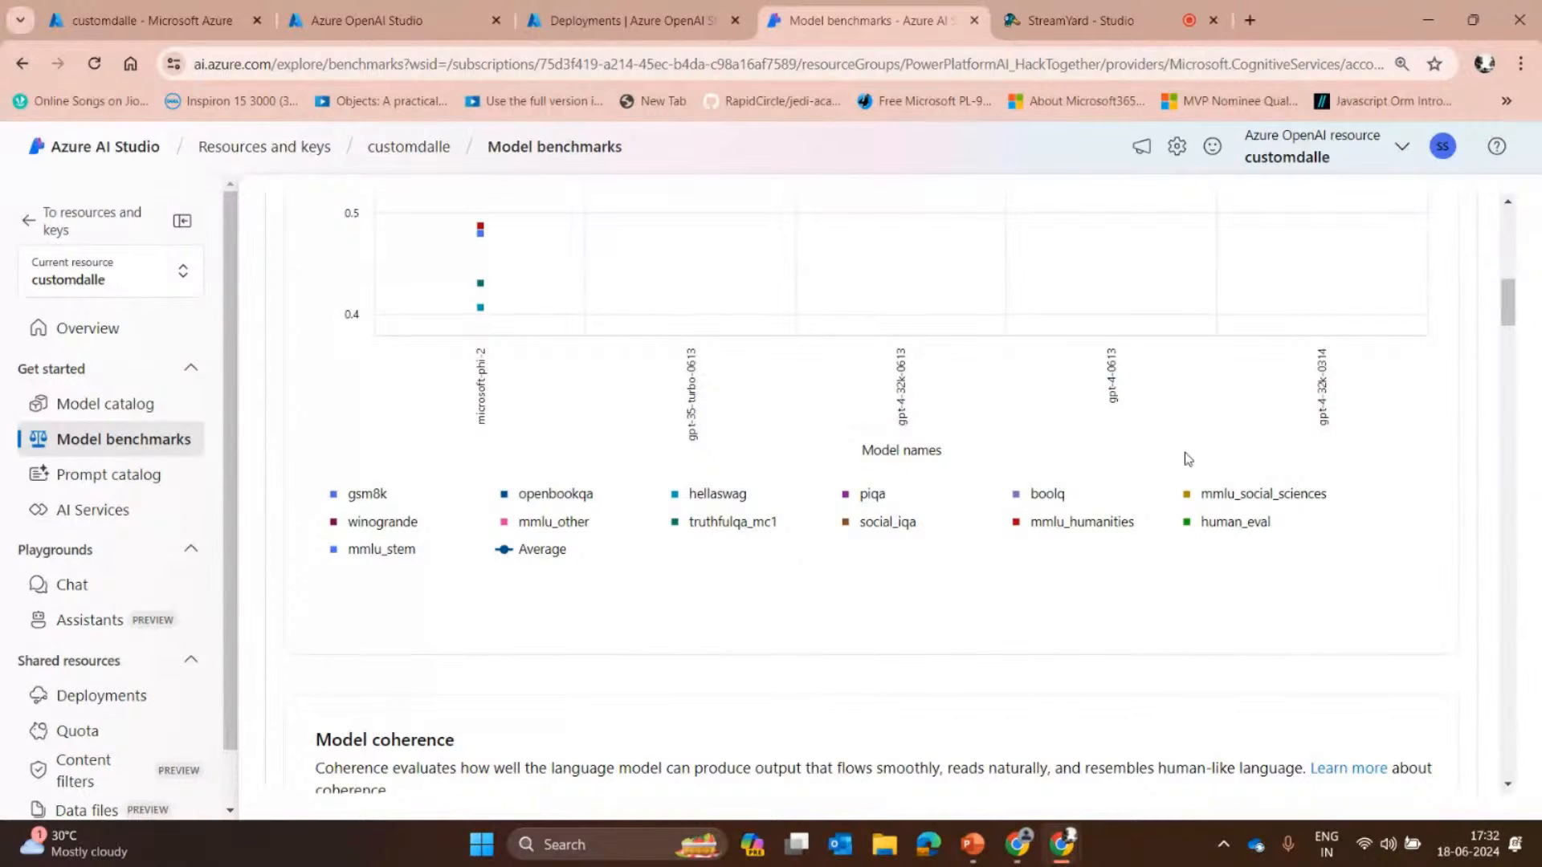
pyautogui.scroll(3, 557, 483)
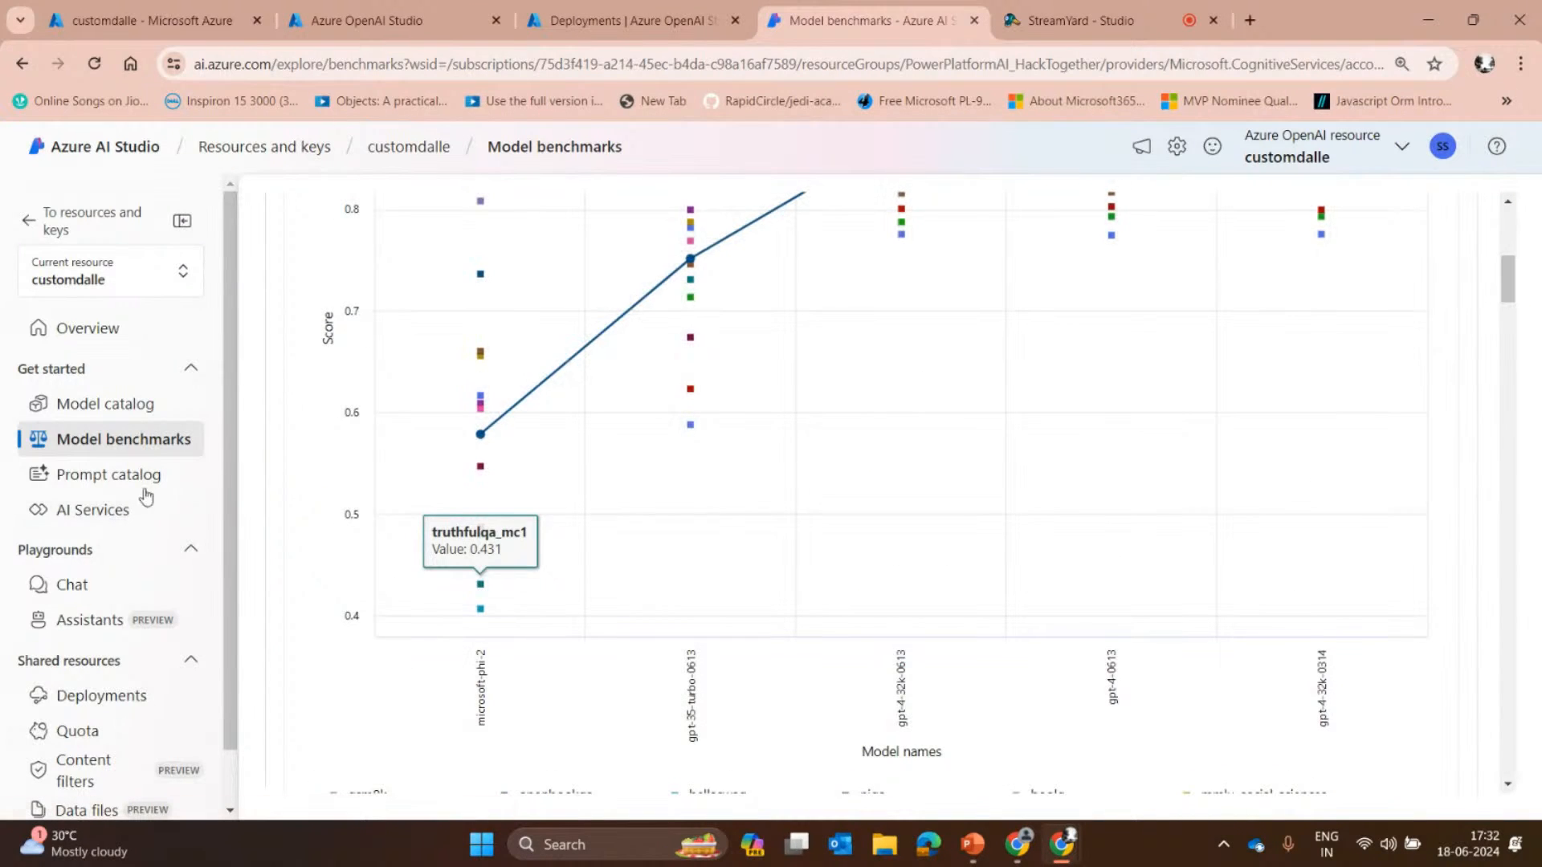
pyautogui.moveTo(492, 442)
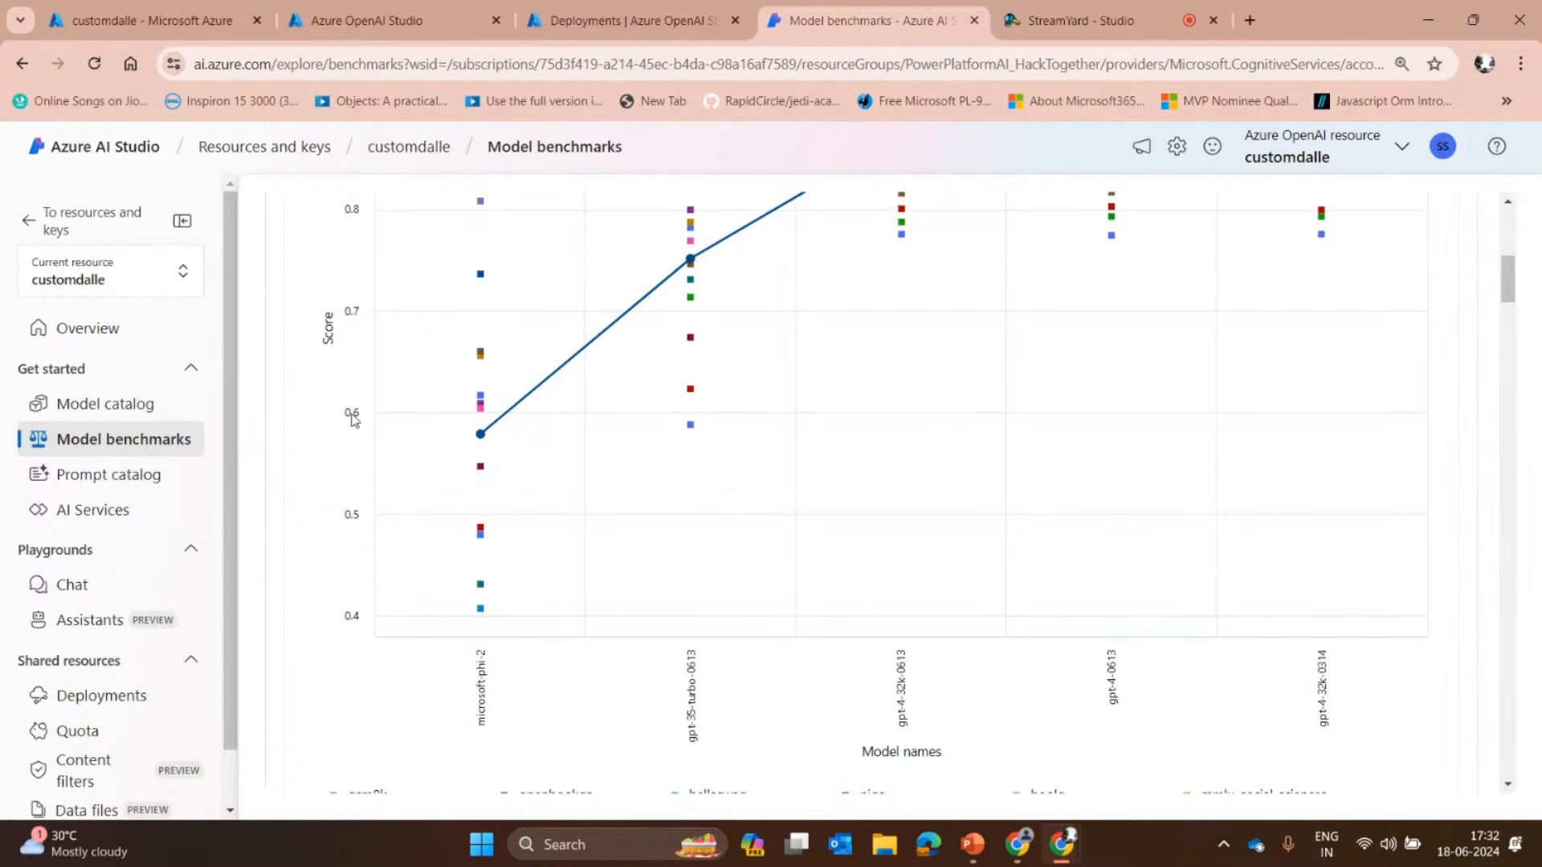
pyautogui.scroll(3, 595, 490)
pyautogui.moveTo(870, 440)
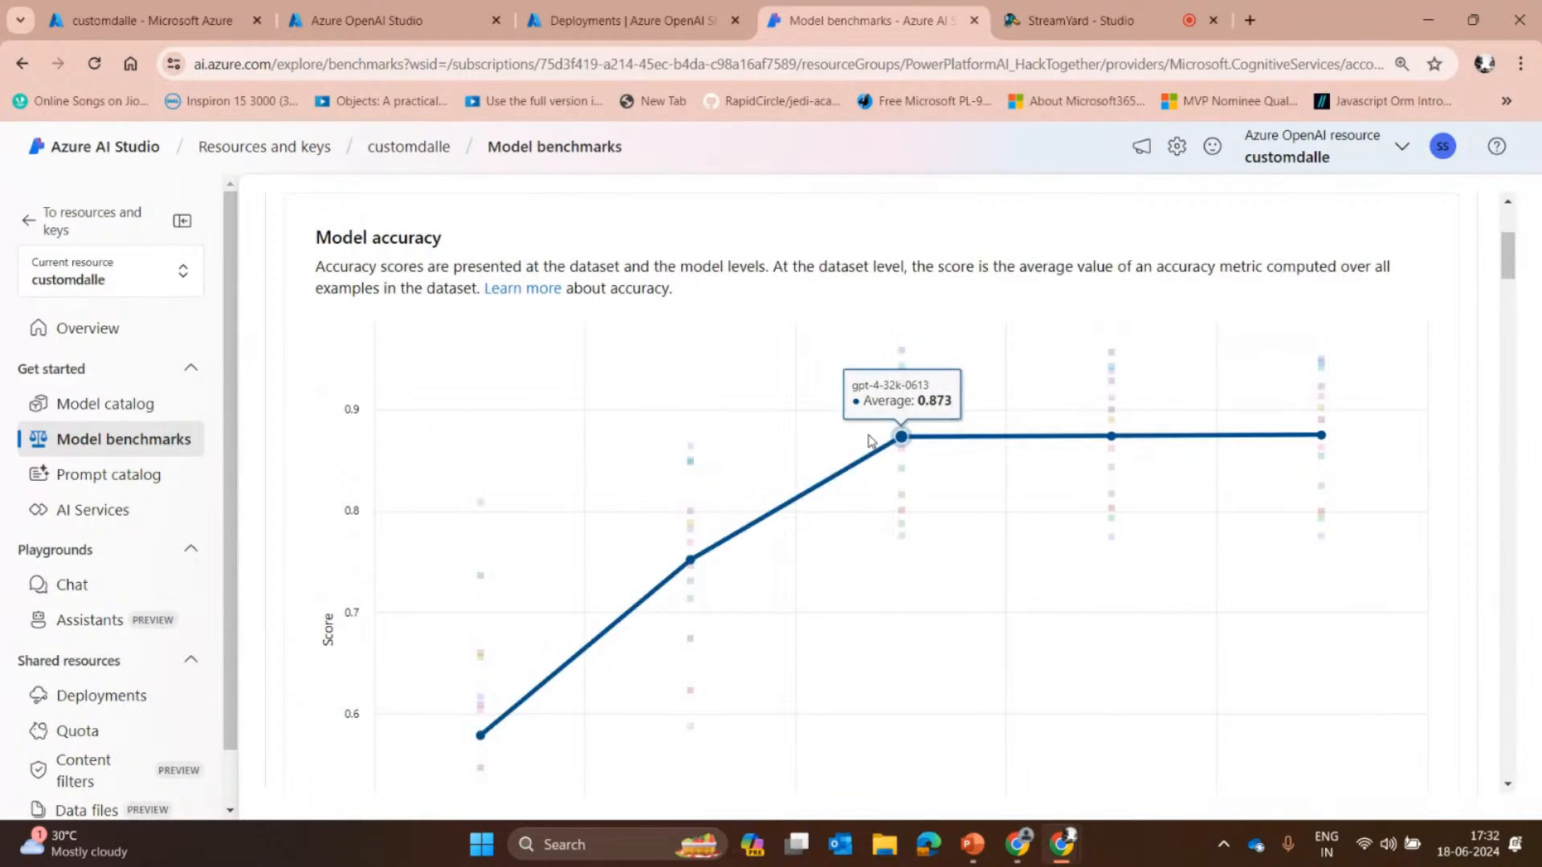
pyautogui.moveTo(484, 751)
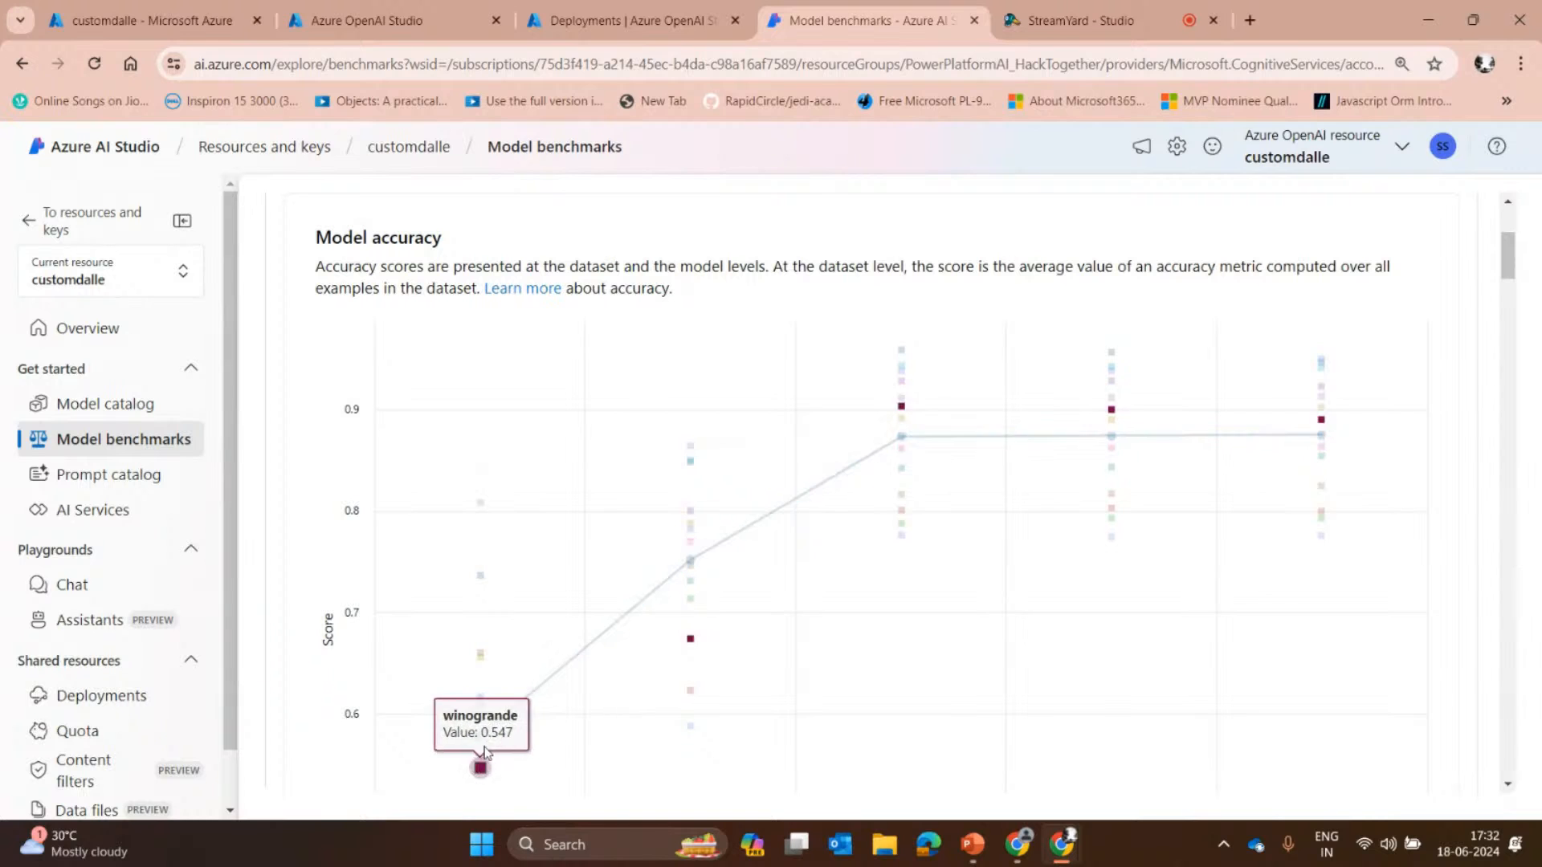
pyautogui.scroll(3, 899, 518)
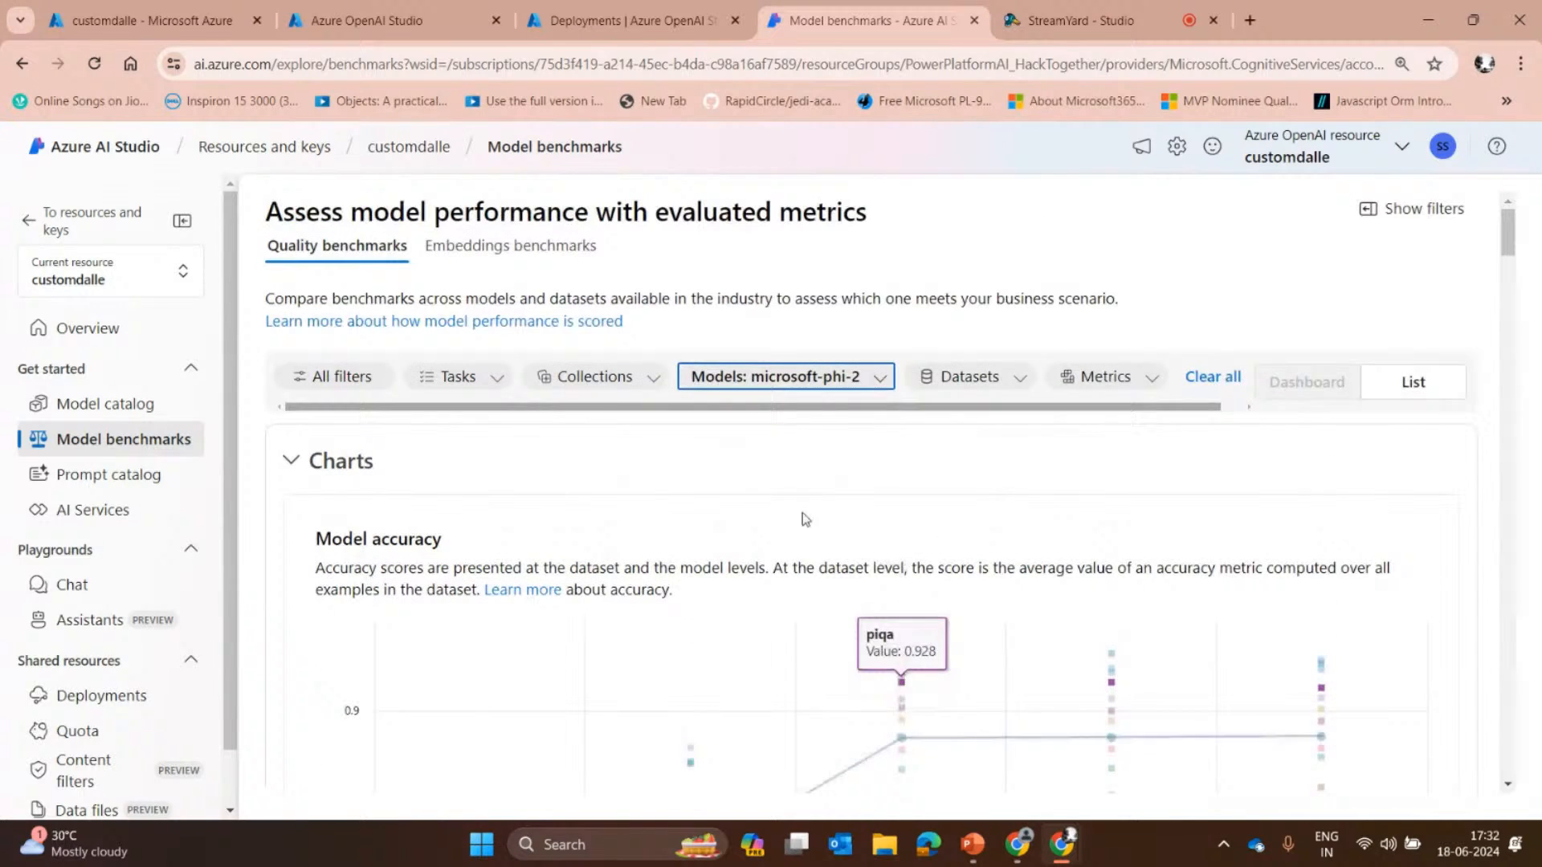
pyautogui.click(890, 373)
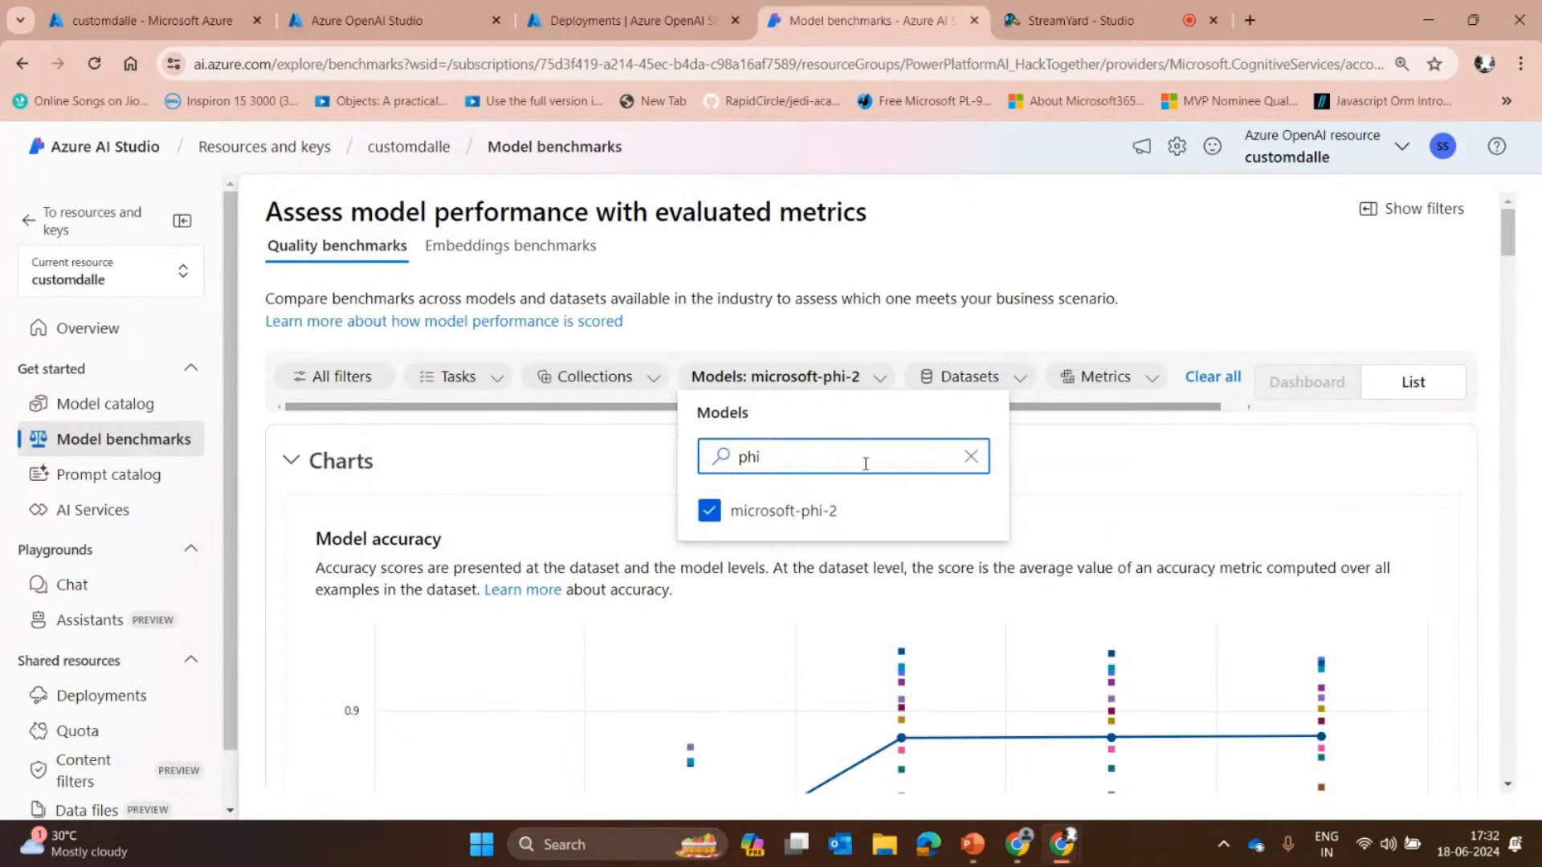
pyautogui.scroll(-6, 499, 492)
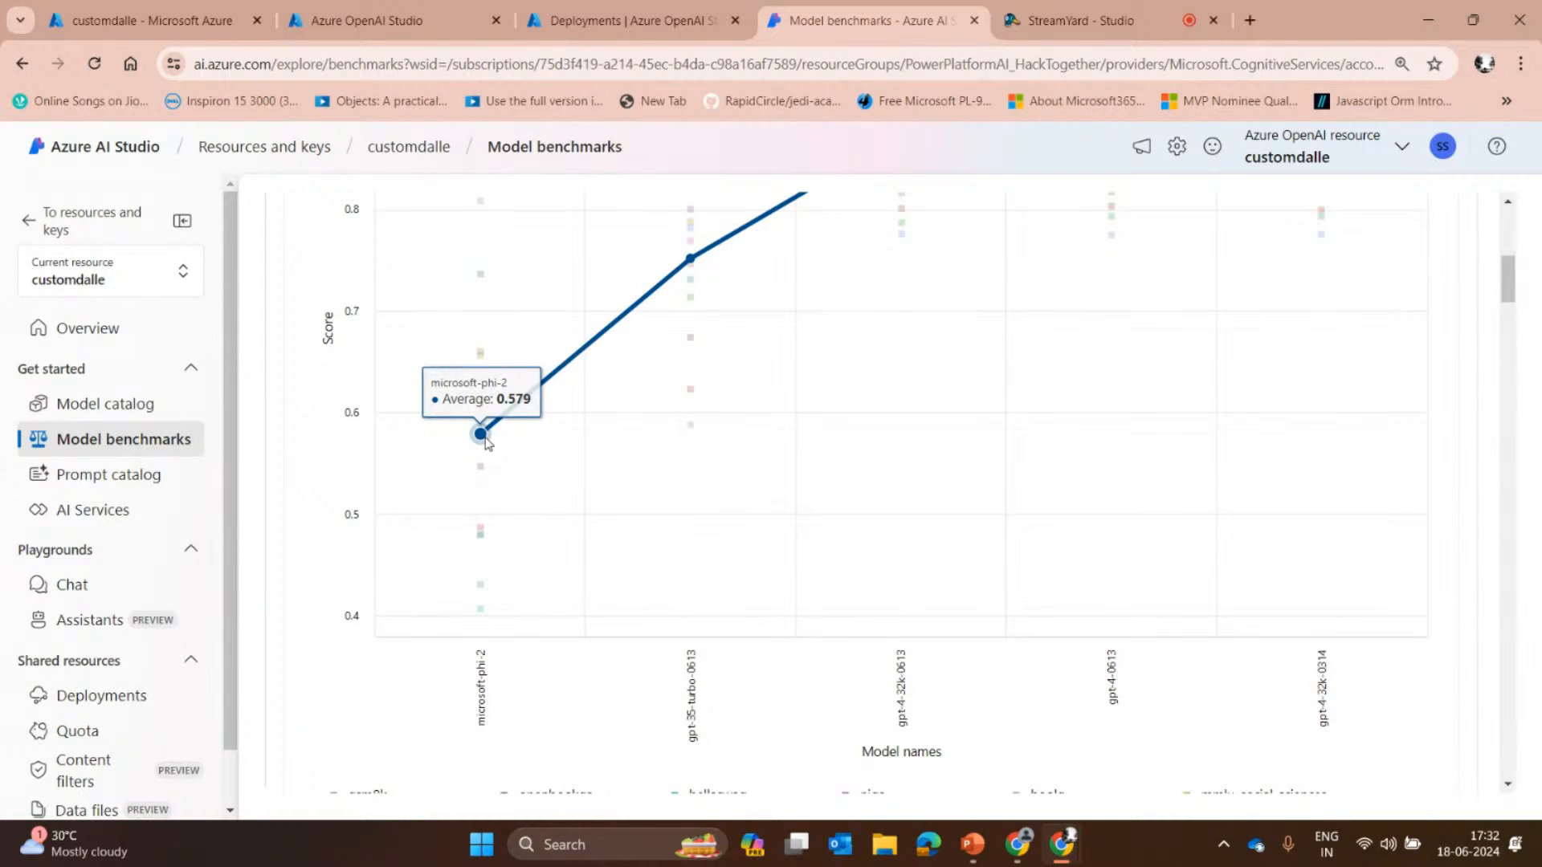
pyautogui.scroll(1, 497, 450)
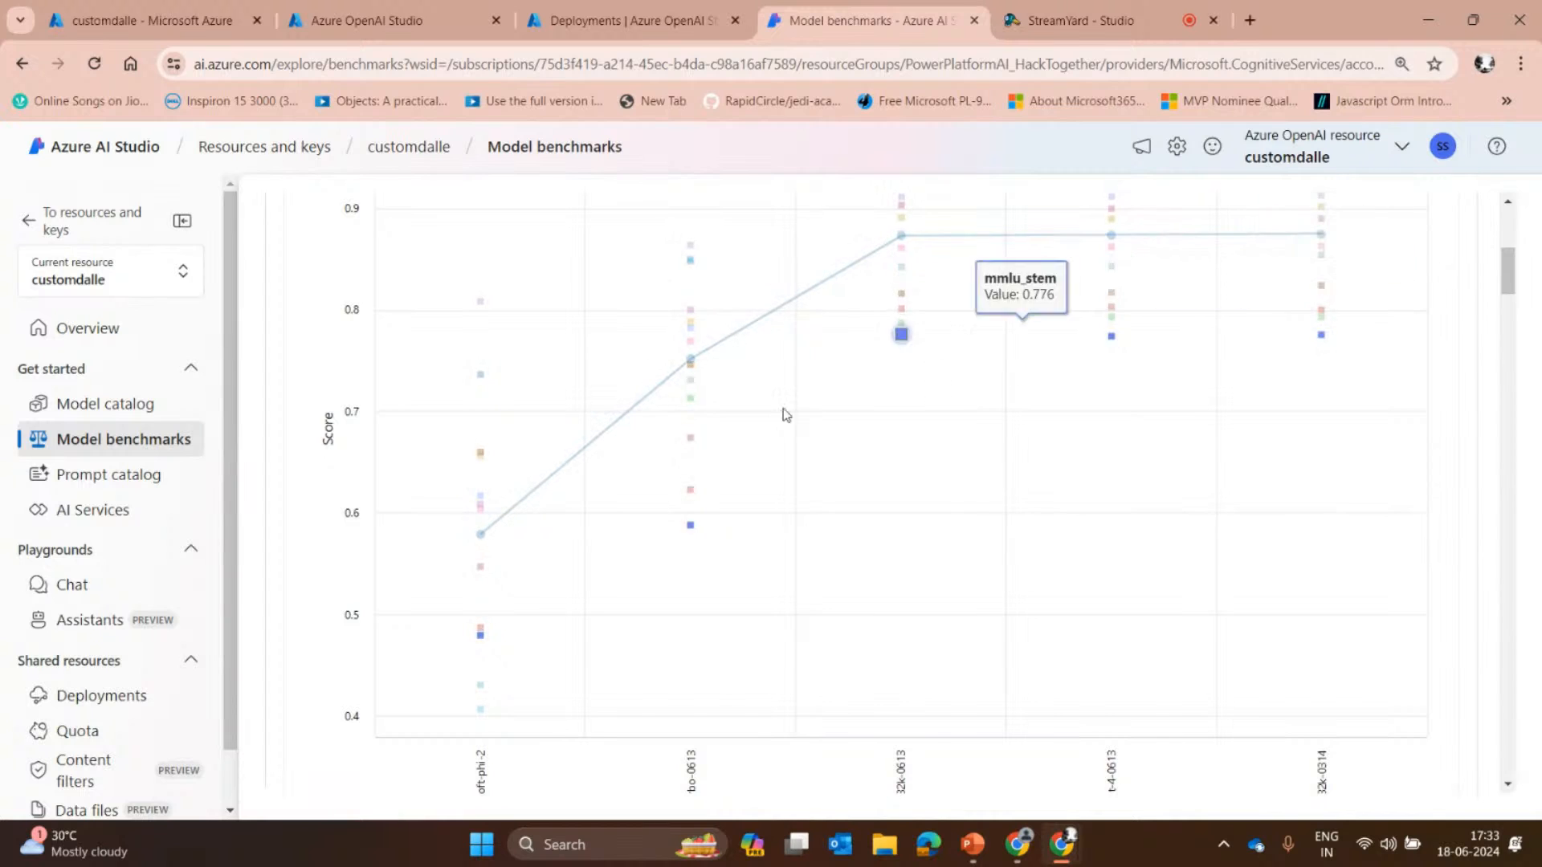
# Examine the Model coherence chart, comparing the average score of each selected model from gpt-4-32k-0314 to microsoft-phi-2.
pyautogui.scroll(-3, 522, 426)
pyautogui.scroll(-3, 538, 425)
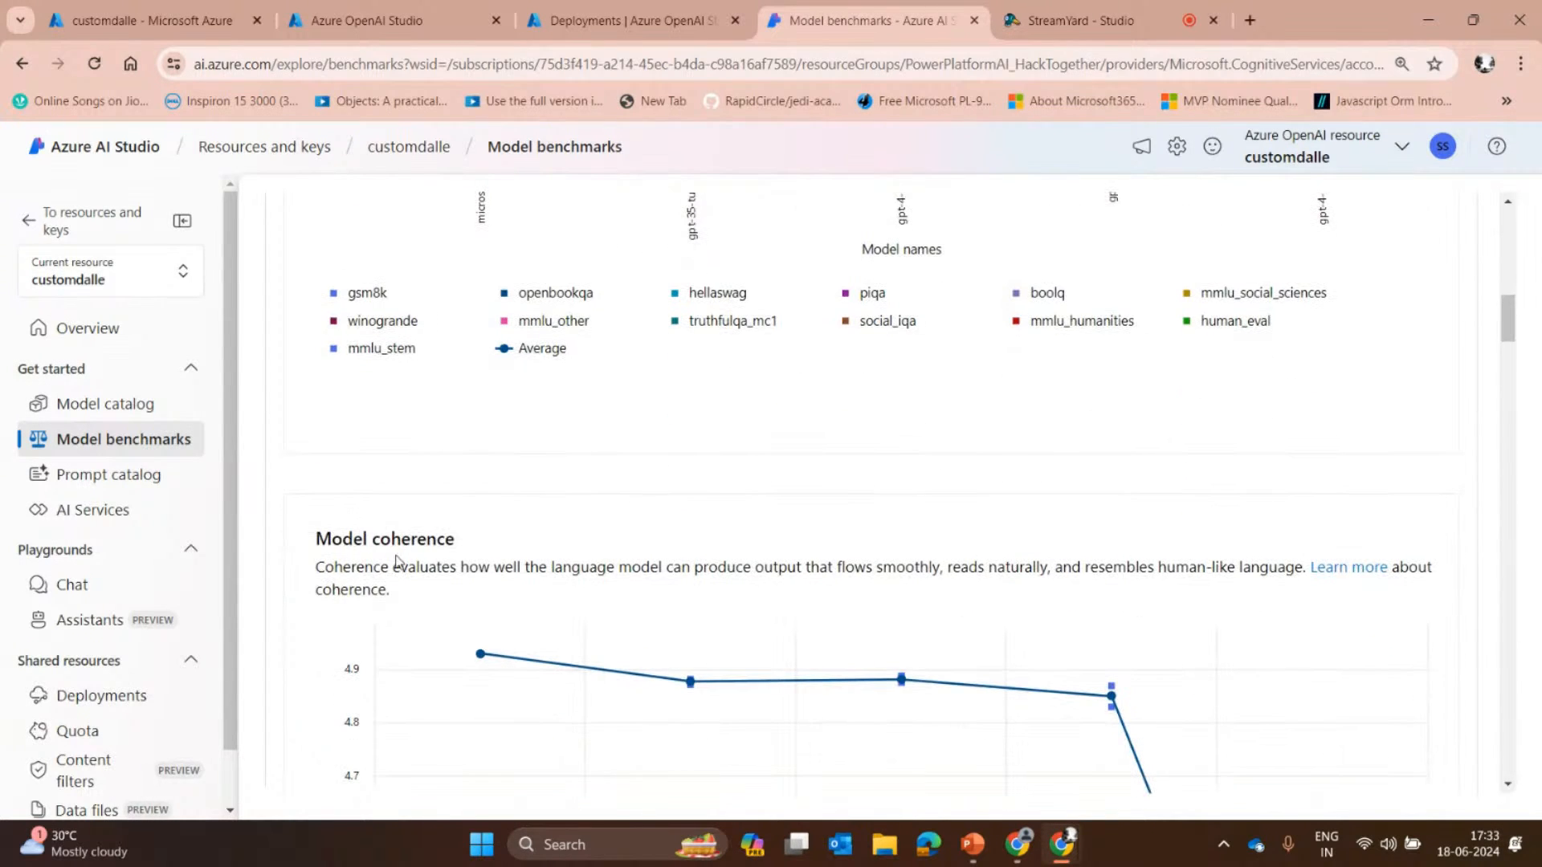
pyautogui.scroll(-3, 396, 560)
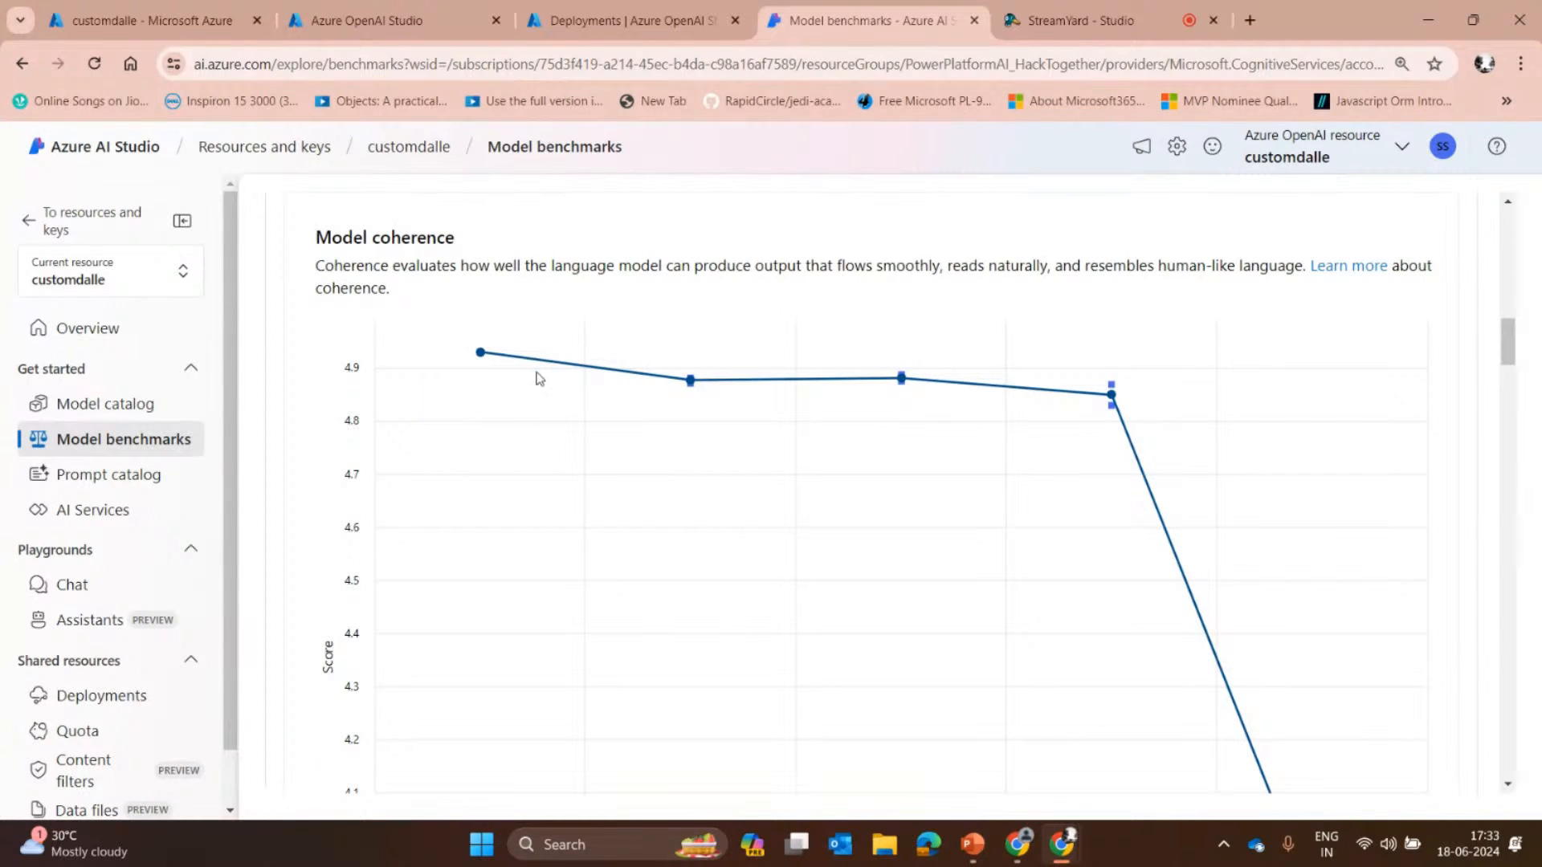
pyautogui.moveTo(480, 354)
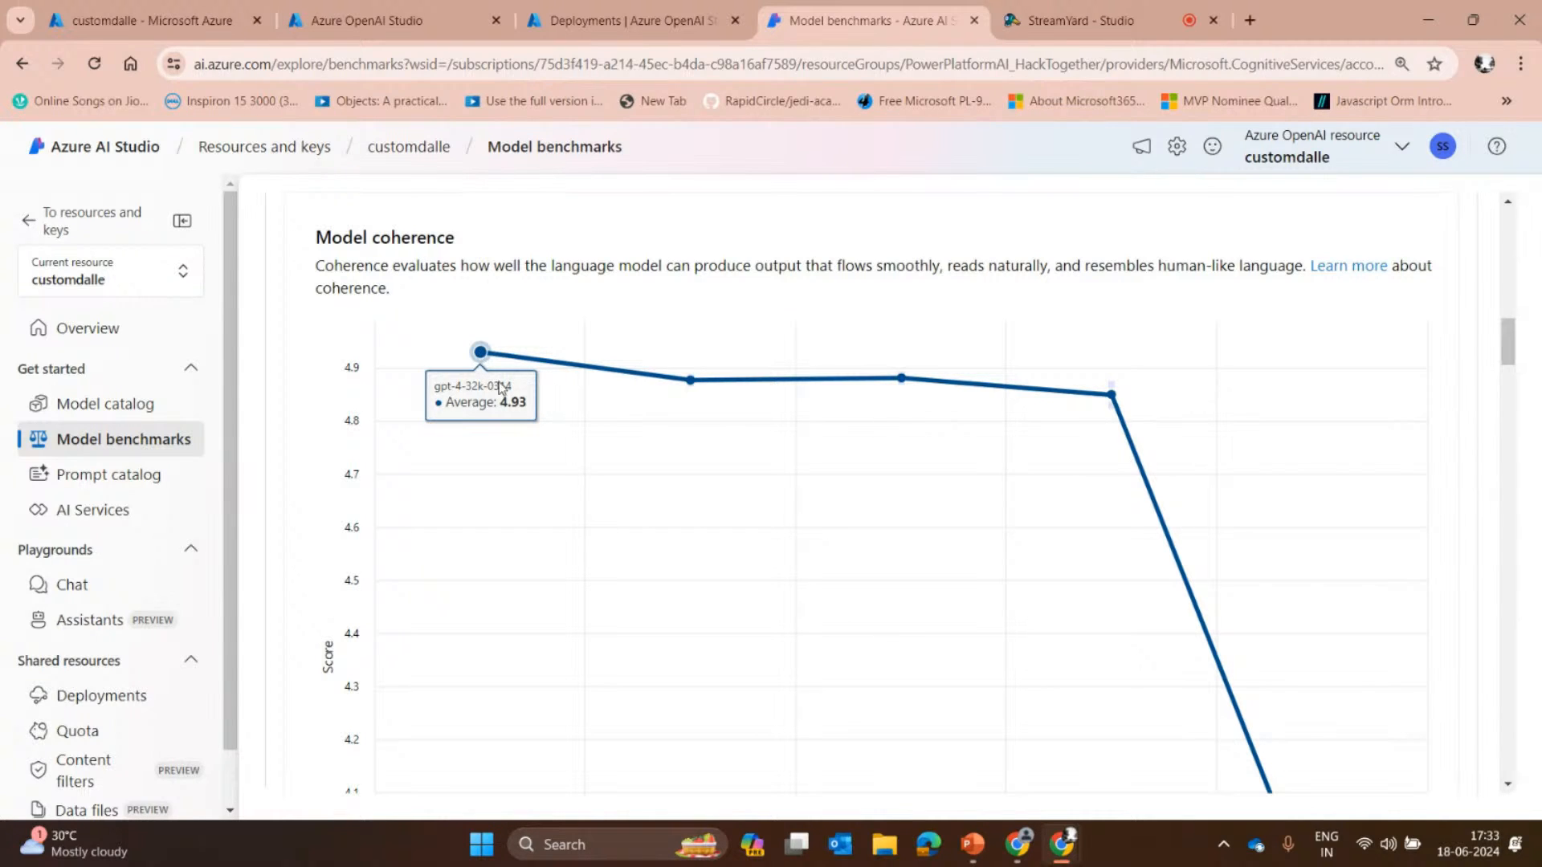
pyautogui.moveTo(689, 392)
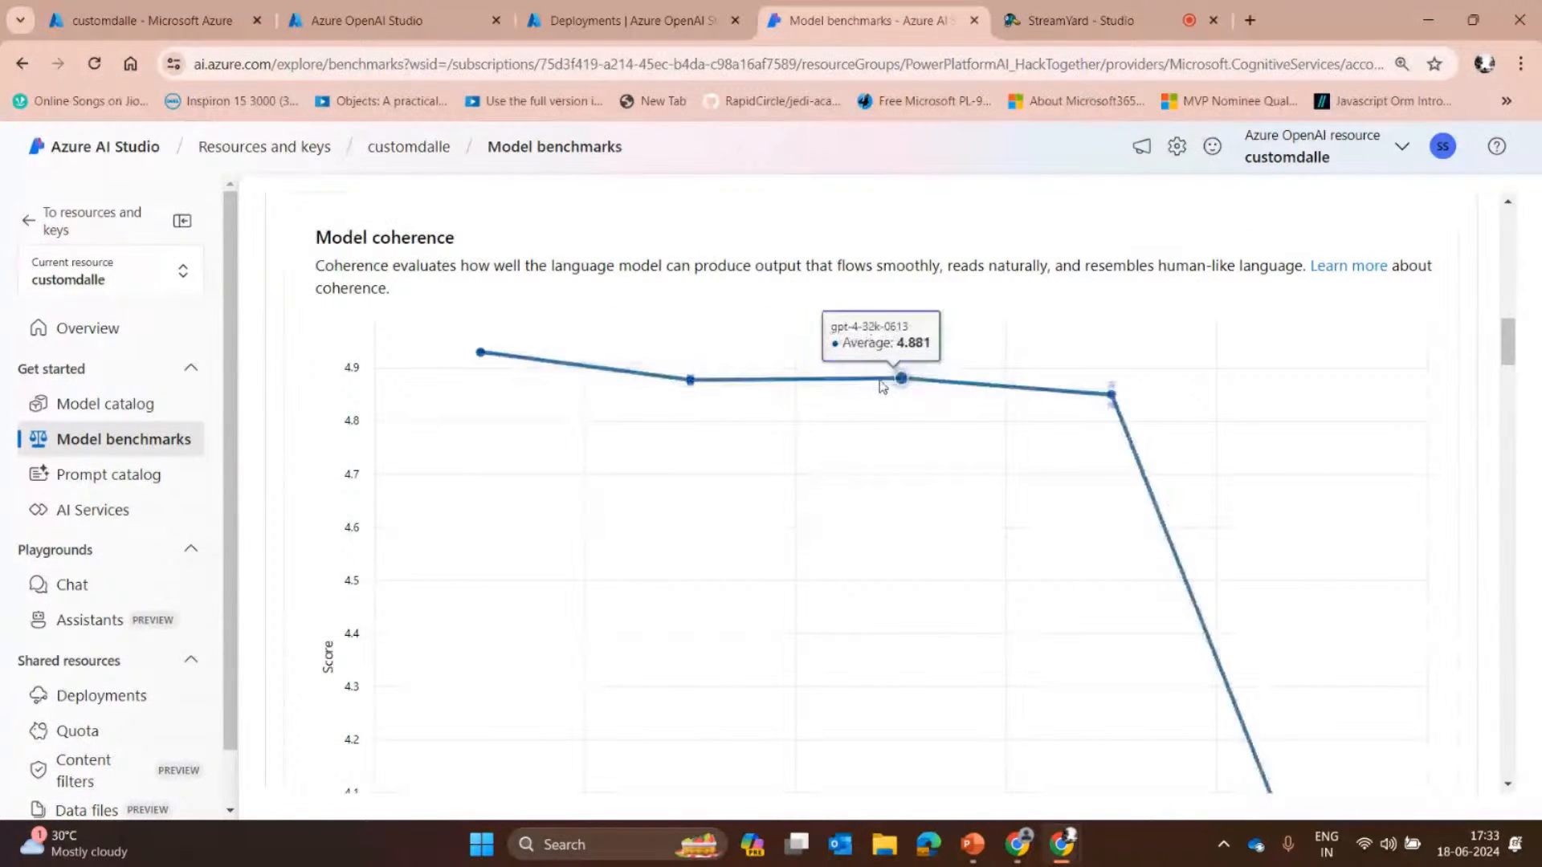
pyautogui.moveTo(903, 387)
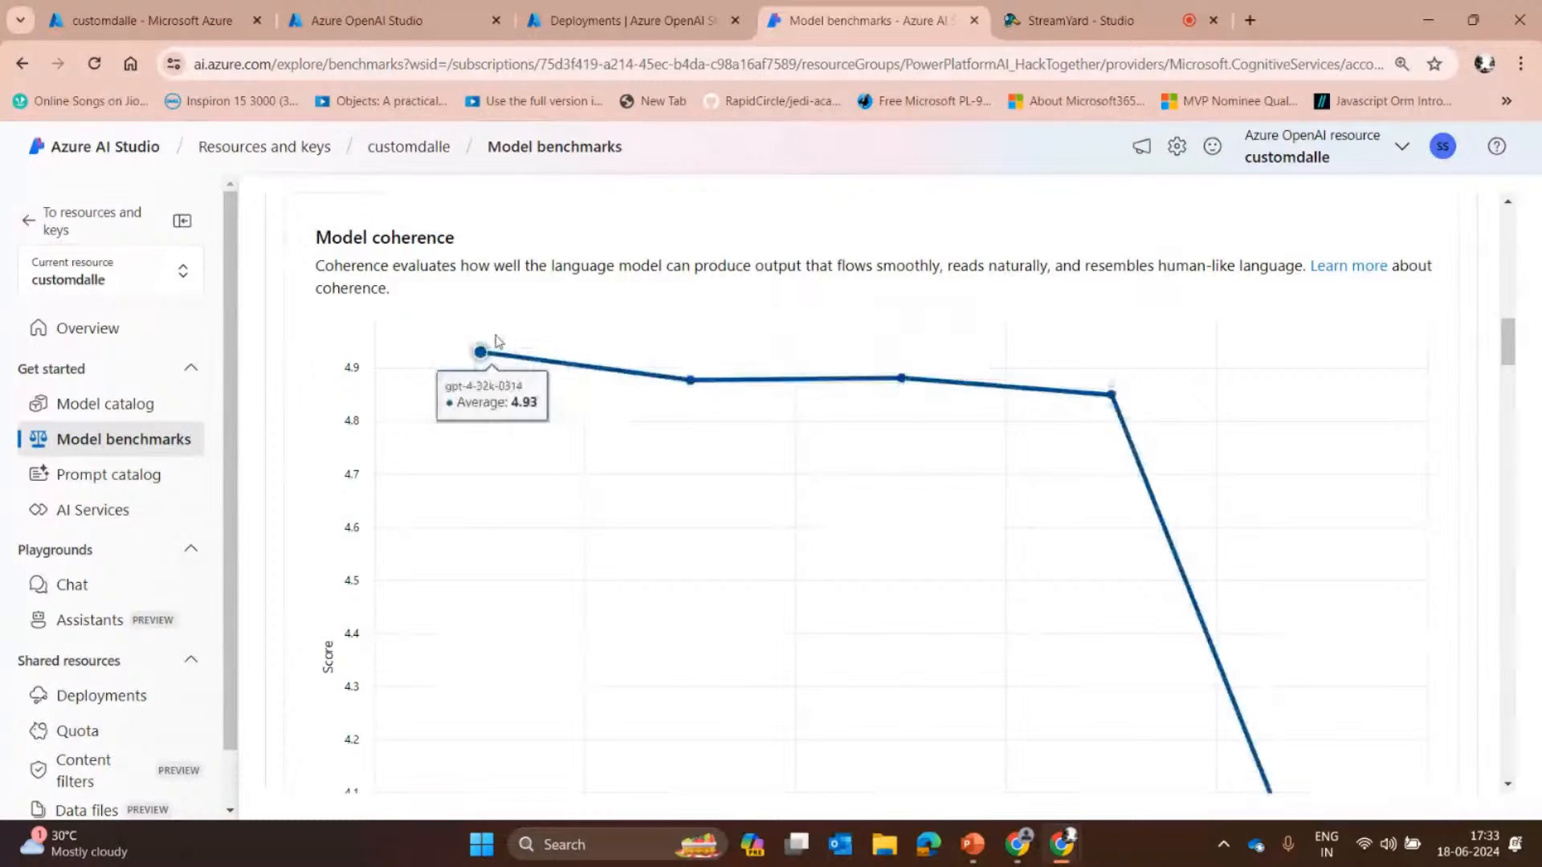
pyautogui.moveTo(1112, 395)
pyautogui.scroll(-6, 1347, 336)
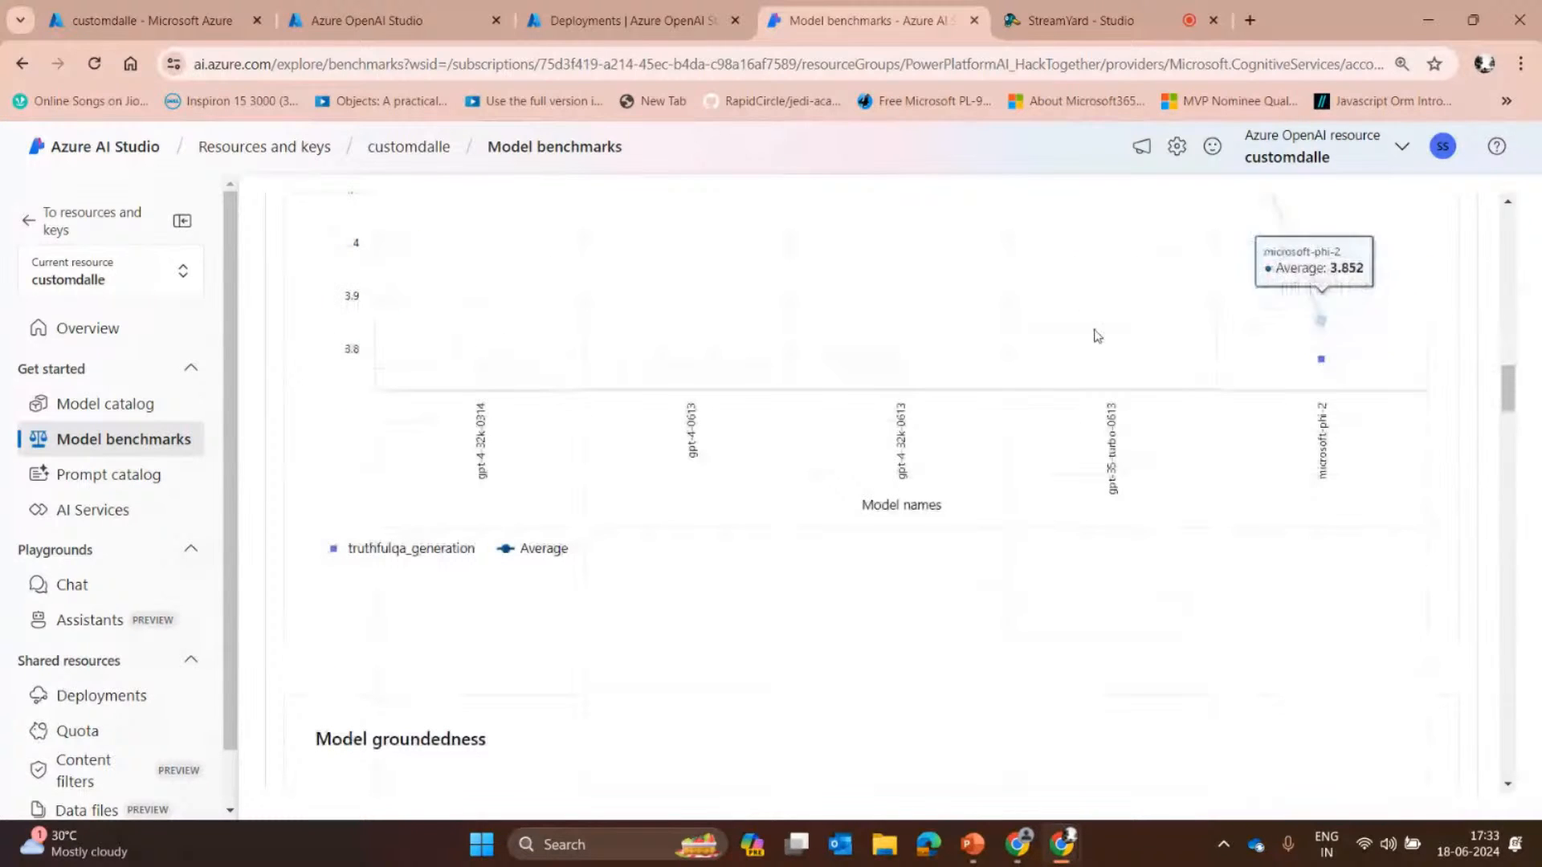
pyautogui.scroll(-2, 813, 461)
pyautogui.scroll(-1, 1349, 286)
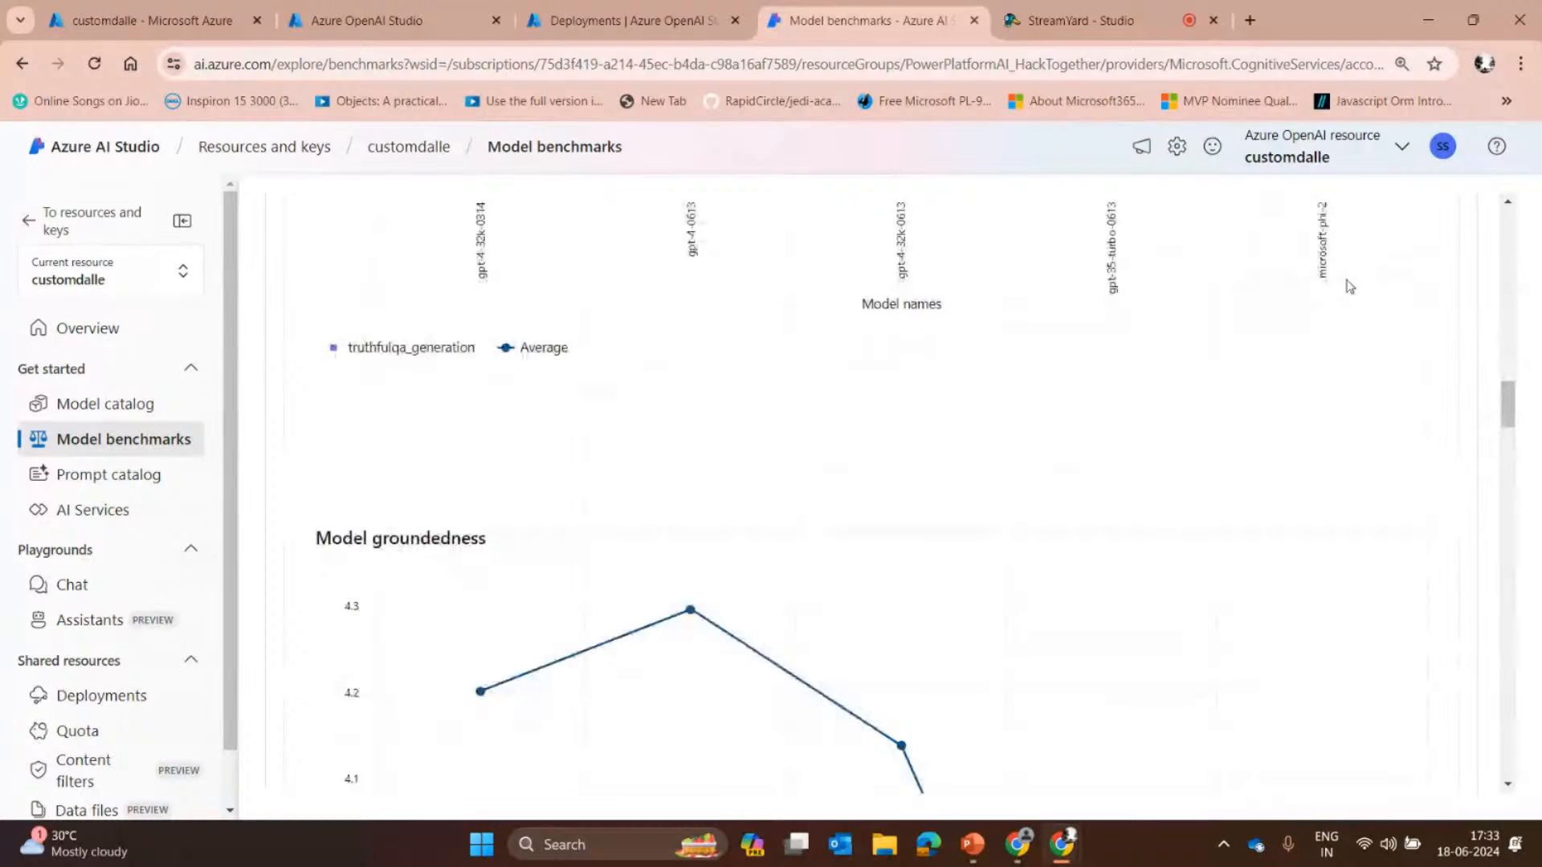
pyautogui.scroll(2, 1144, 334)
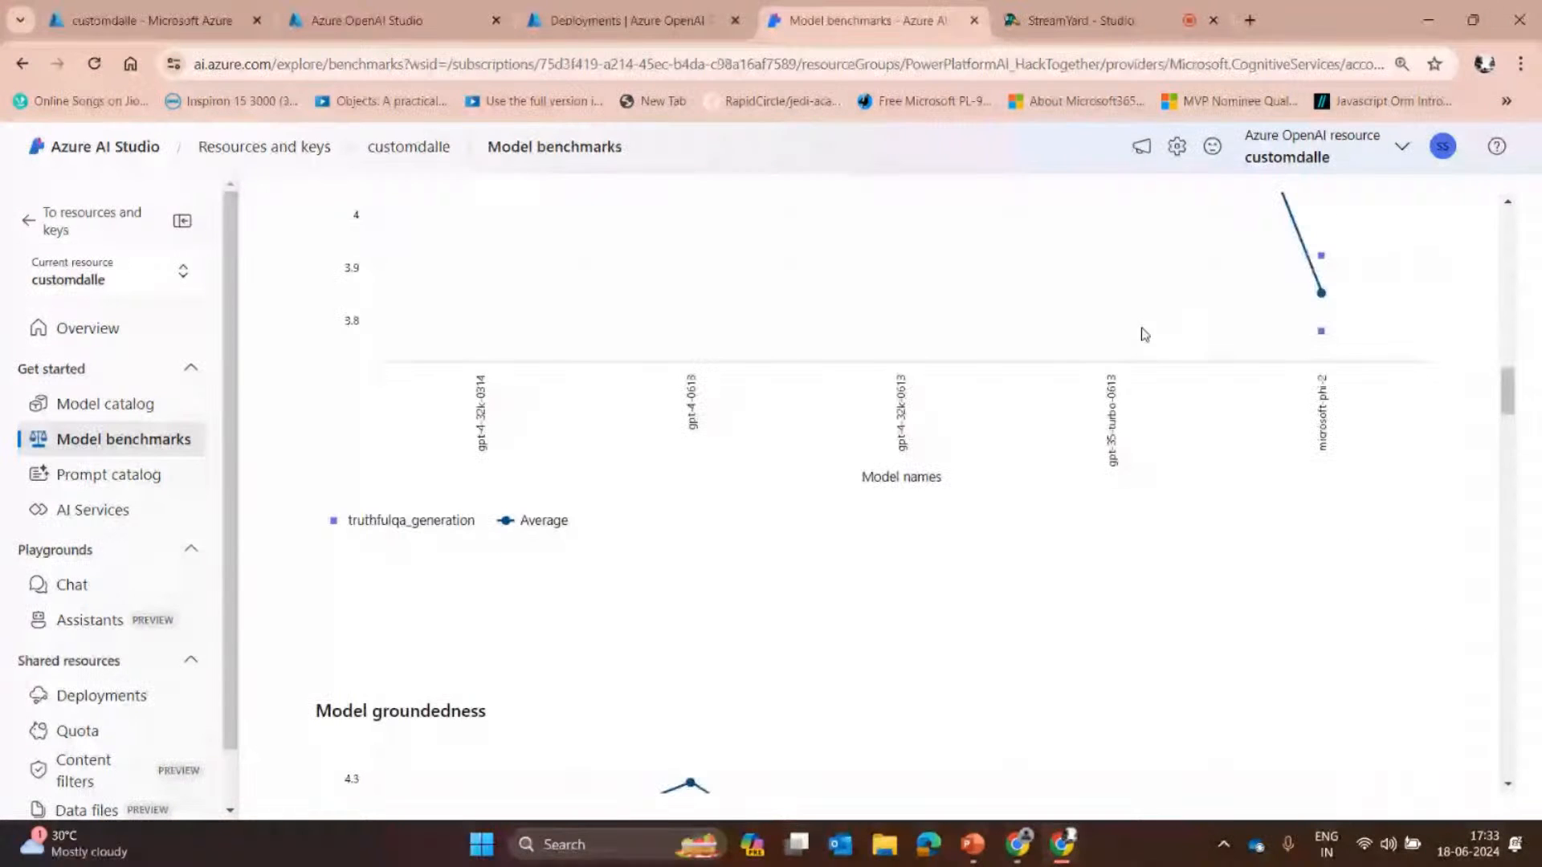
pyautogui.scroll(2, 1144, 334)
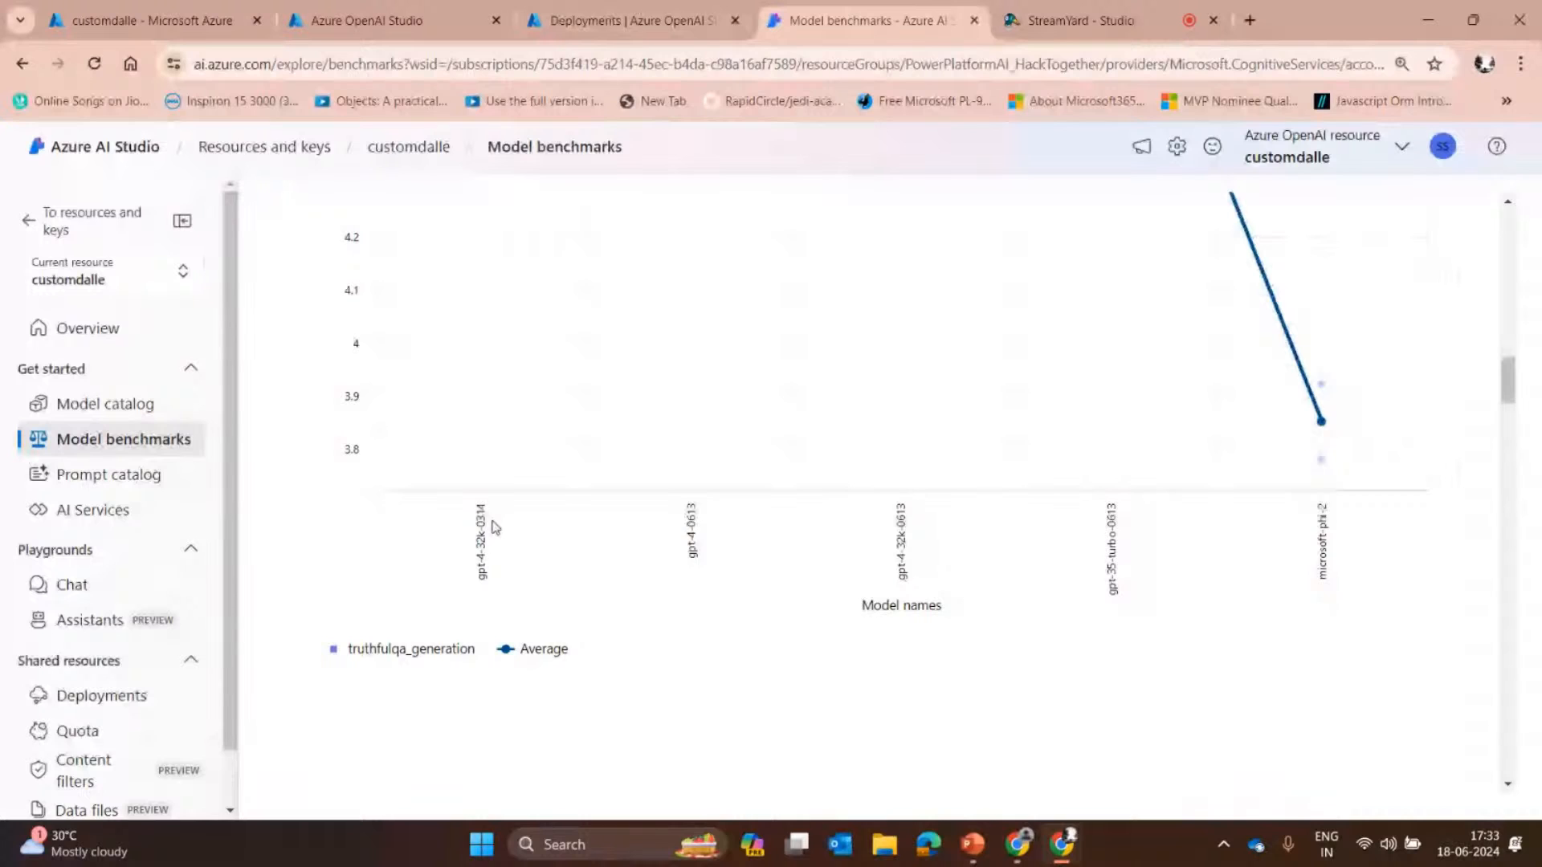
# Review the groundedness, fluency and similarity charts and the Comparison table of average metrics for the five selected models.
pyautogui.scroll(-7, 493, 526)
pyautogui.scroll(-5, 884, 451)
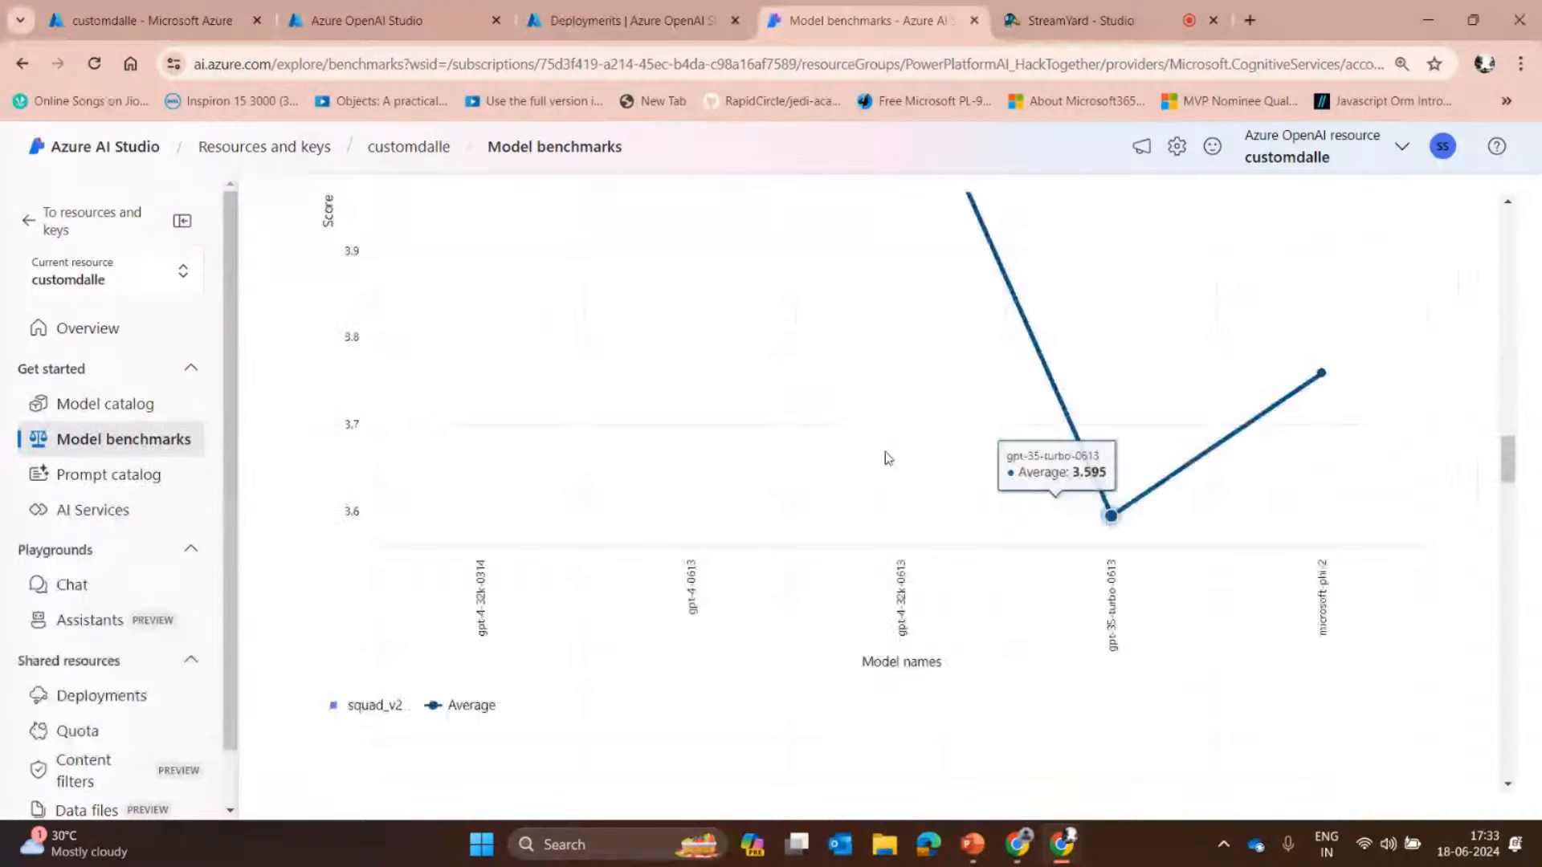
pyautogui.scroll(5, 867, 684)
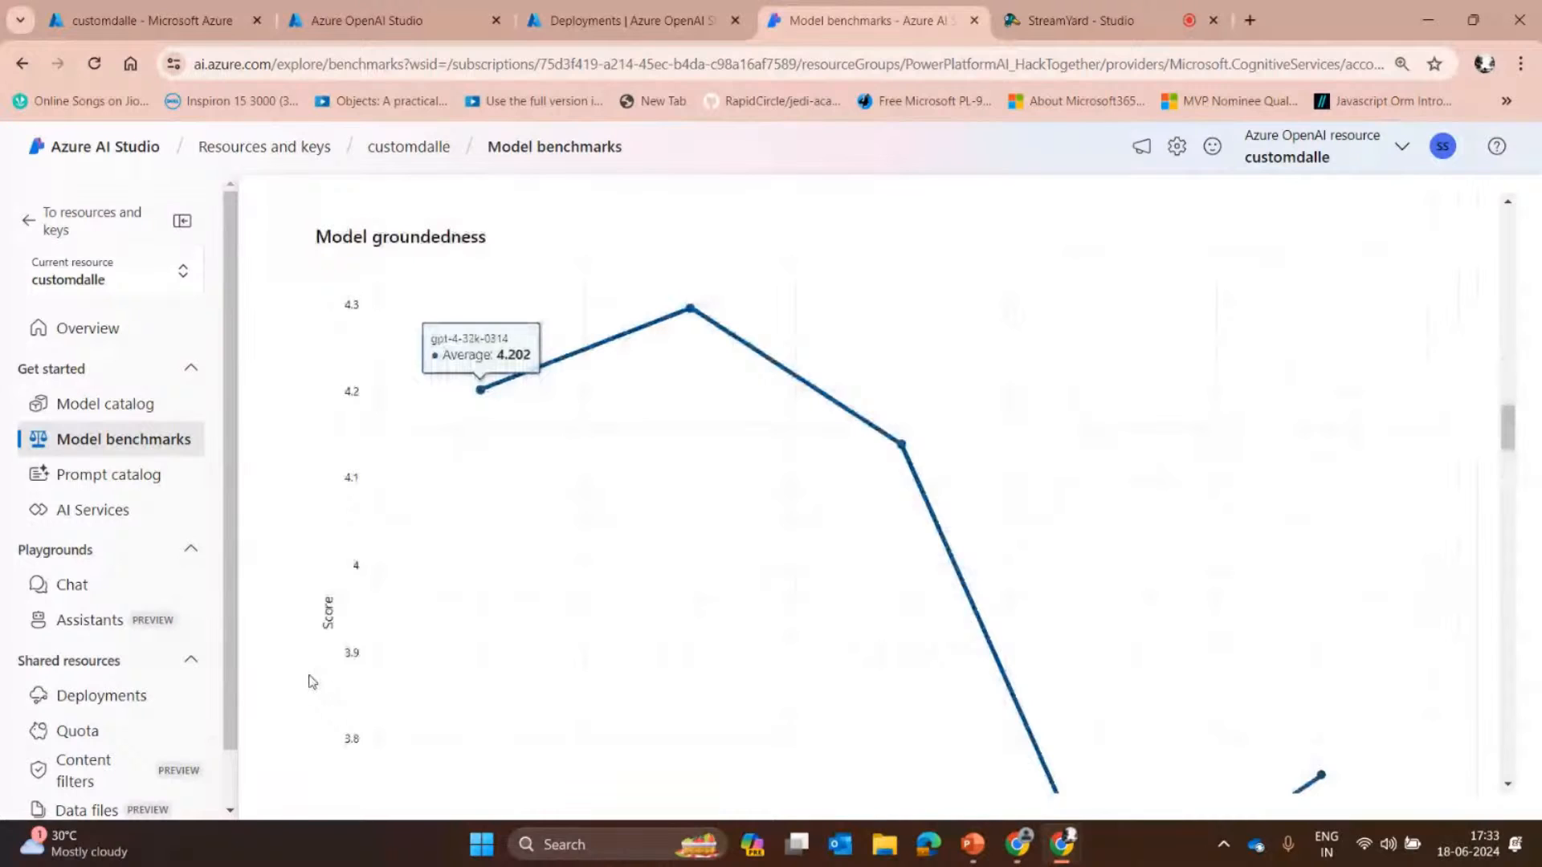
pyautogui.scroll(-8, 803, 514)
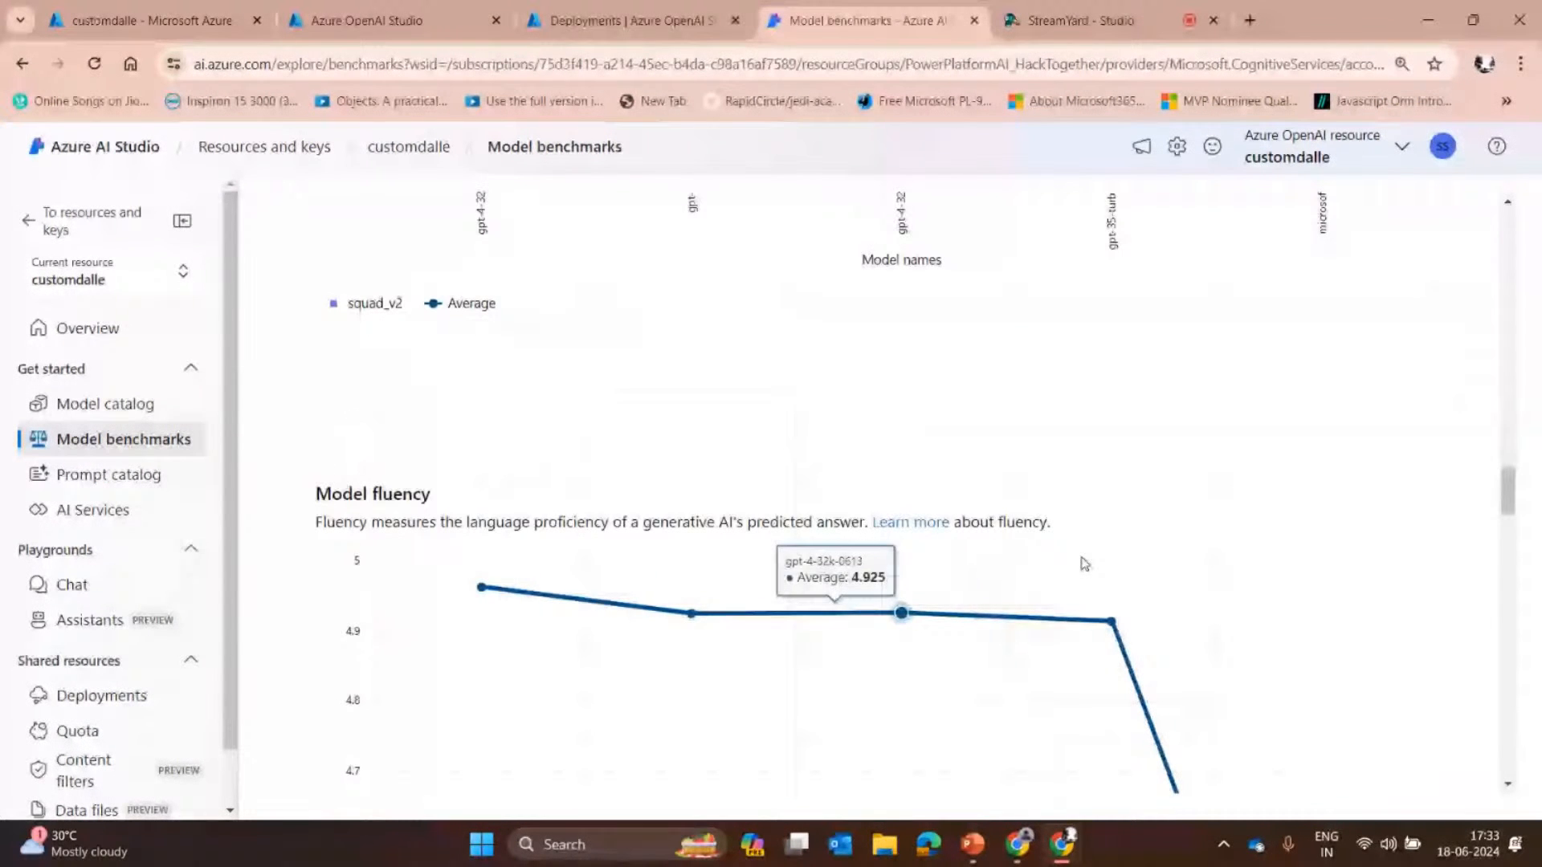
pyautogui.scroll(-2, 836, 454)
pyautogui.scroll(-1, 837, 456)
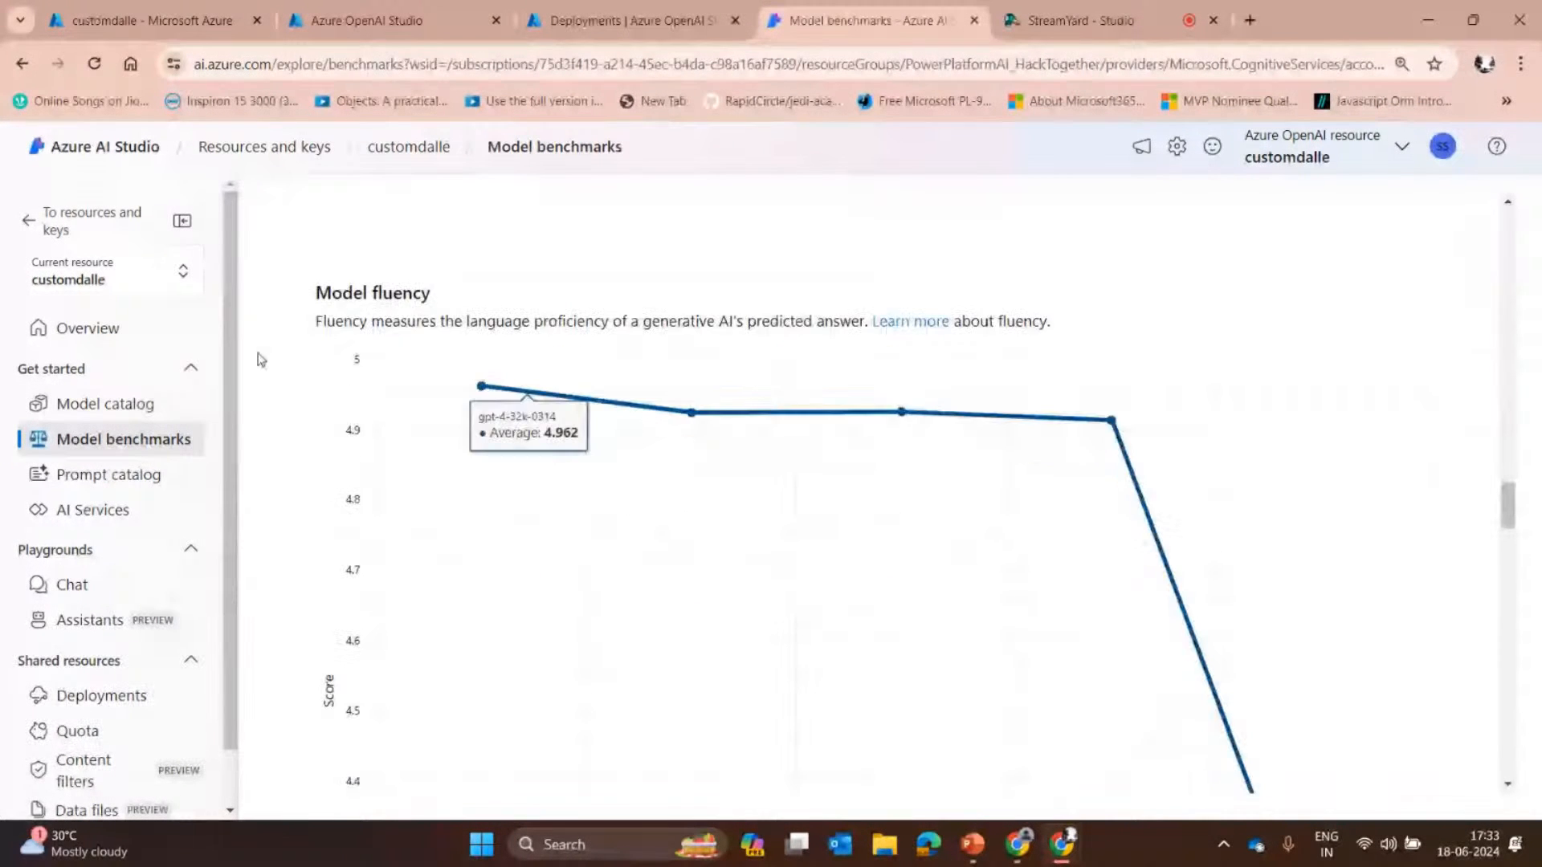
pyautogui.scroll(-15, 623, 482)
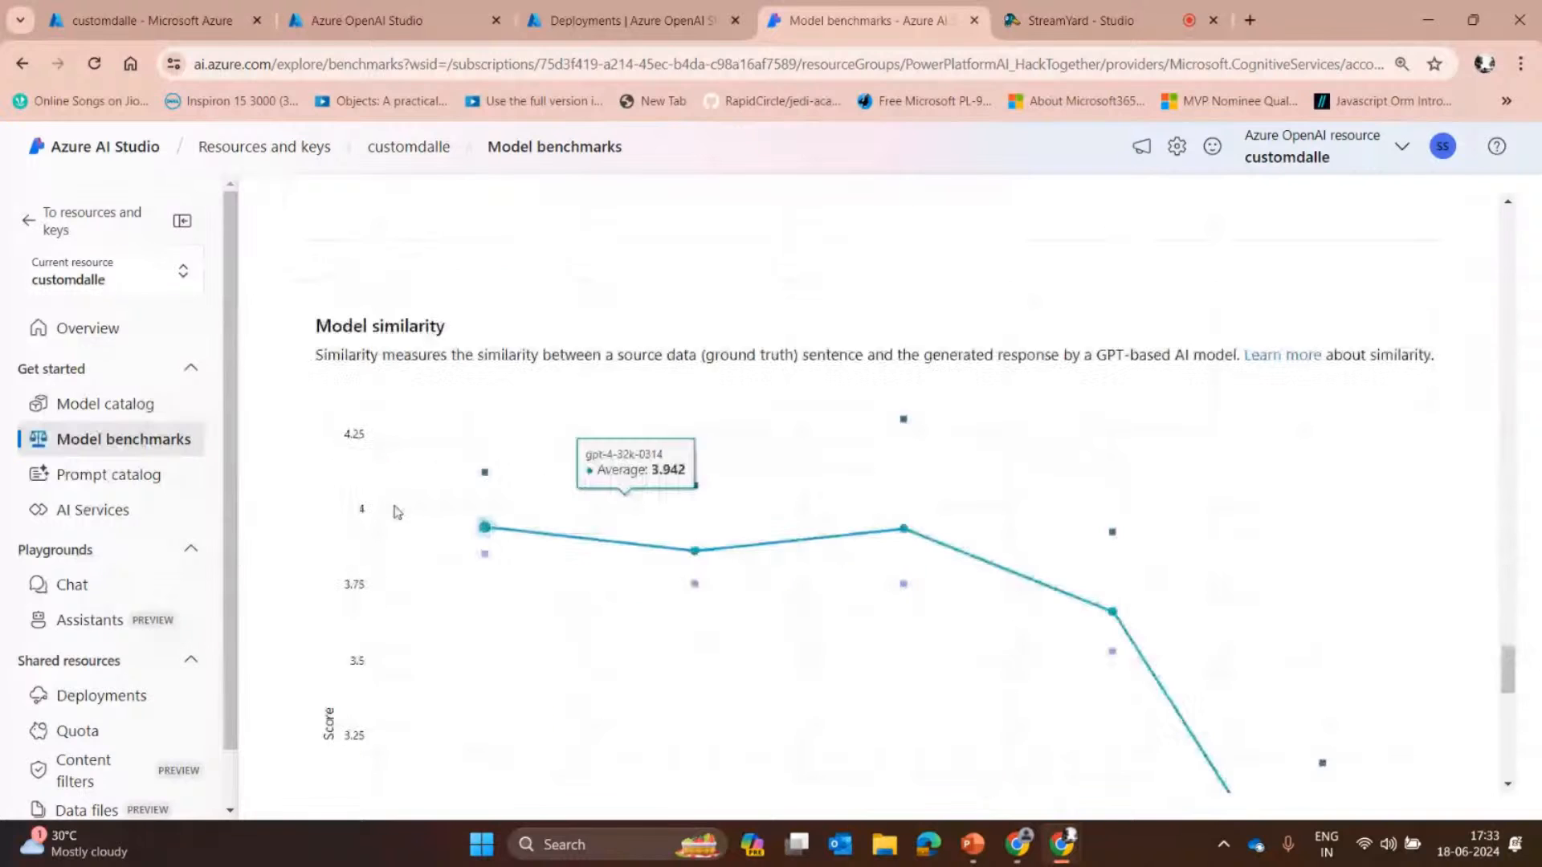
pyautogui.scroll(-8, 996, 428)
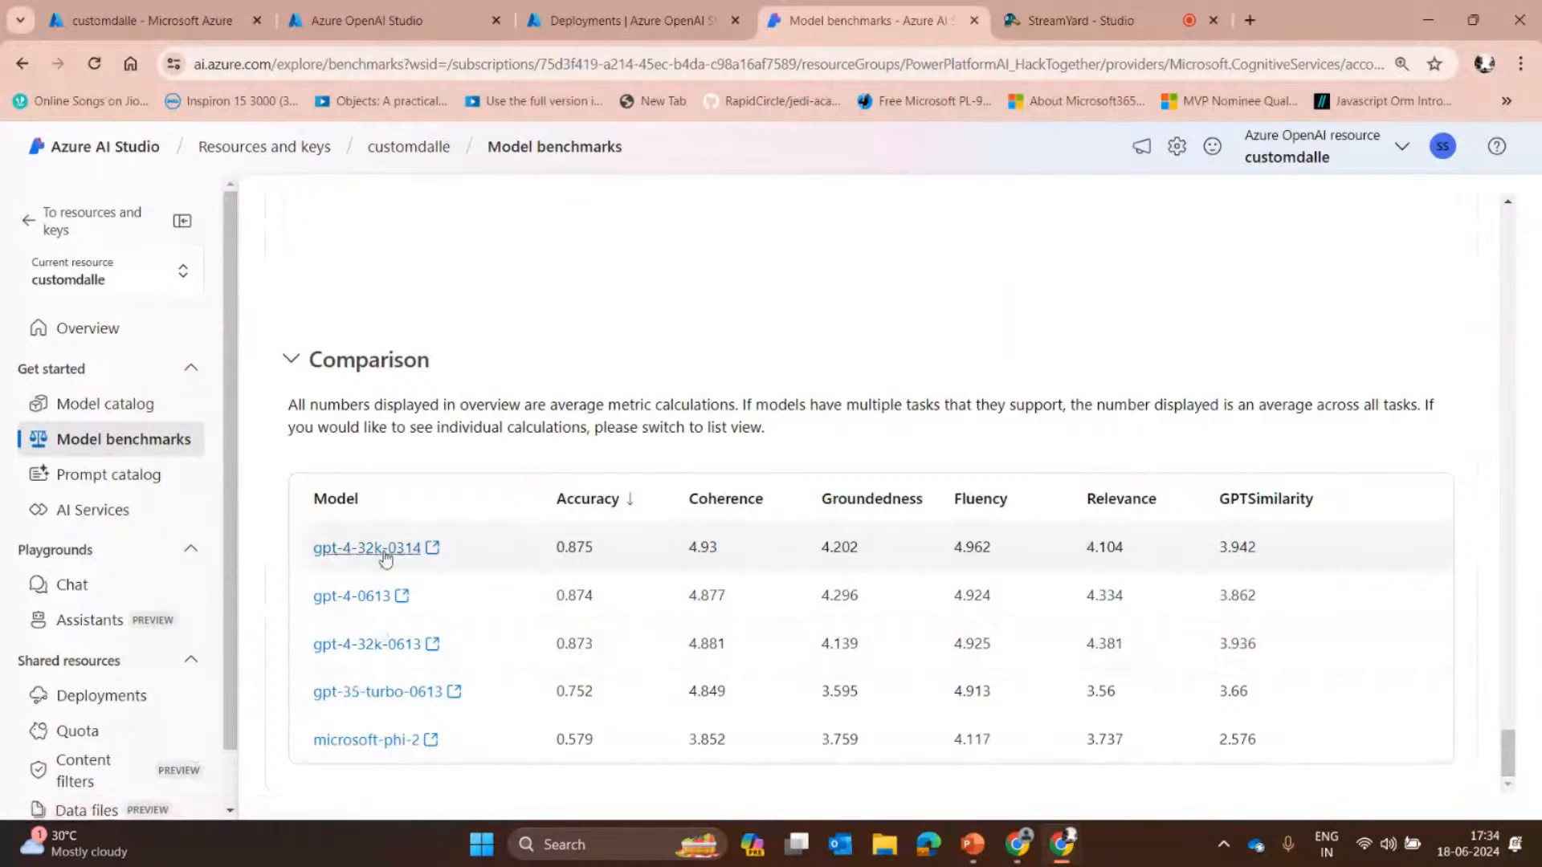
pyautogui.scroll(2, 859, 505)
pyautogui.scroll(4, 859, 504)
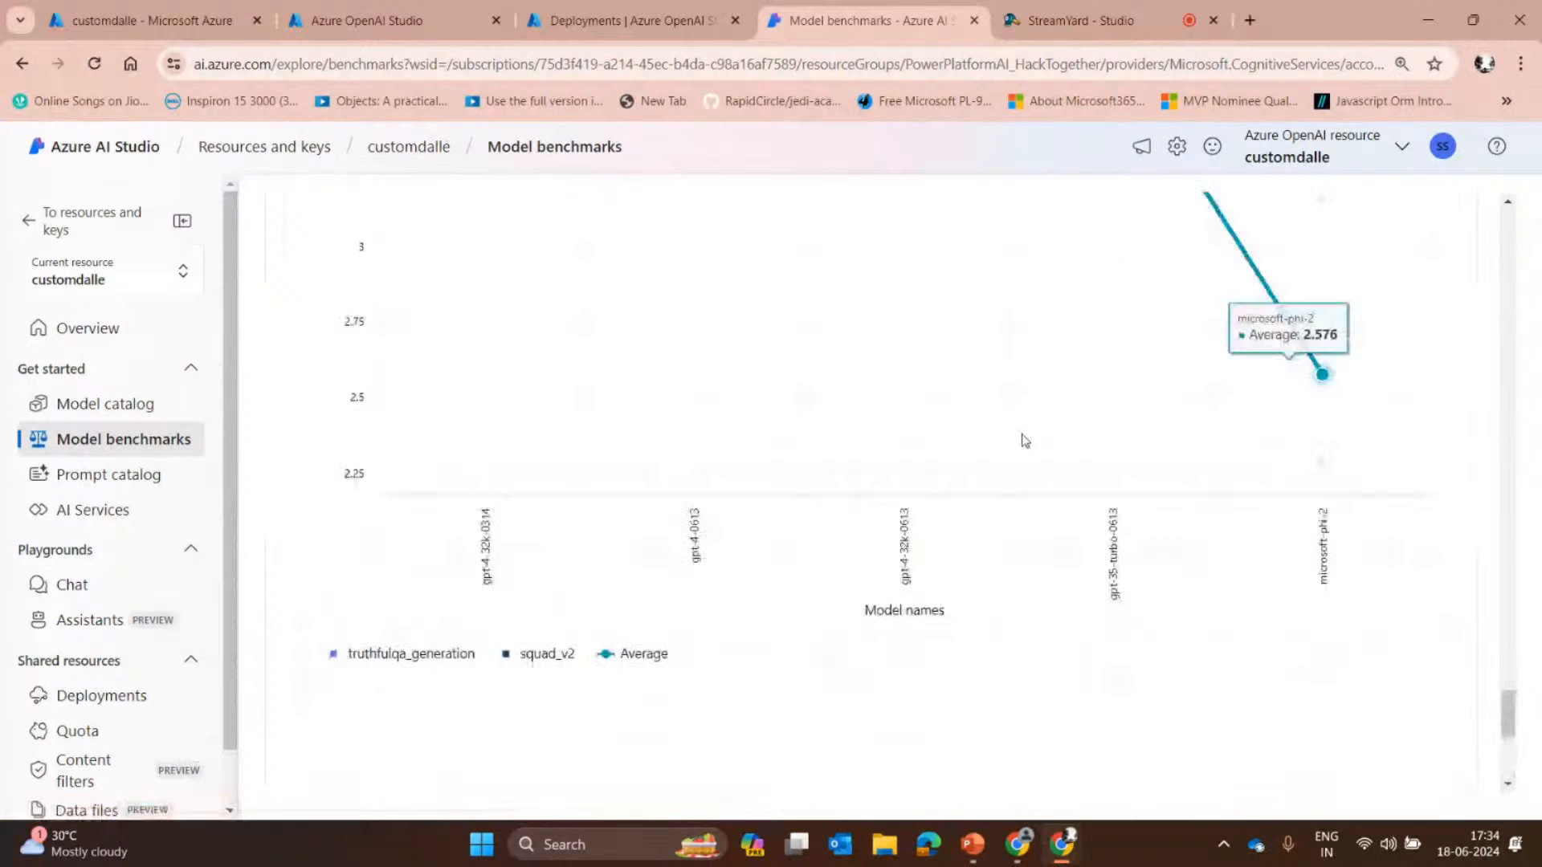
# Read the average metrics of the five selected models in the Comparison table.
pyautogui.scroll(-6, 1000, 594)
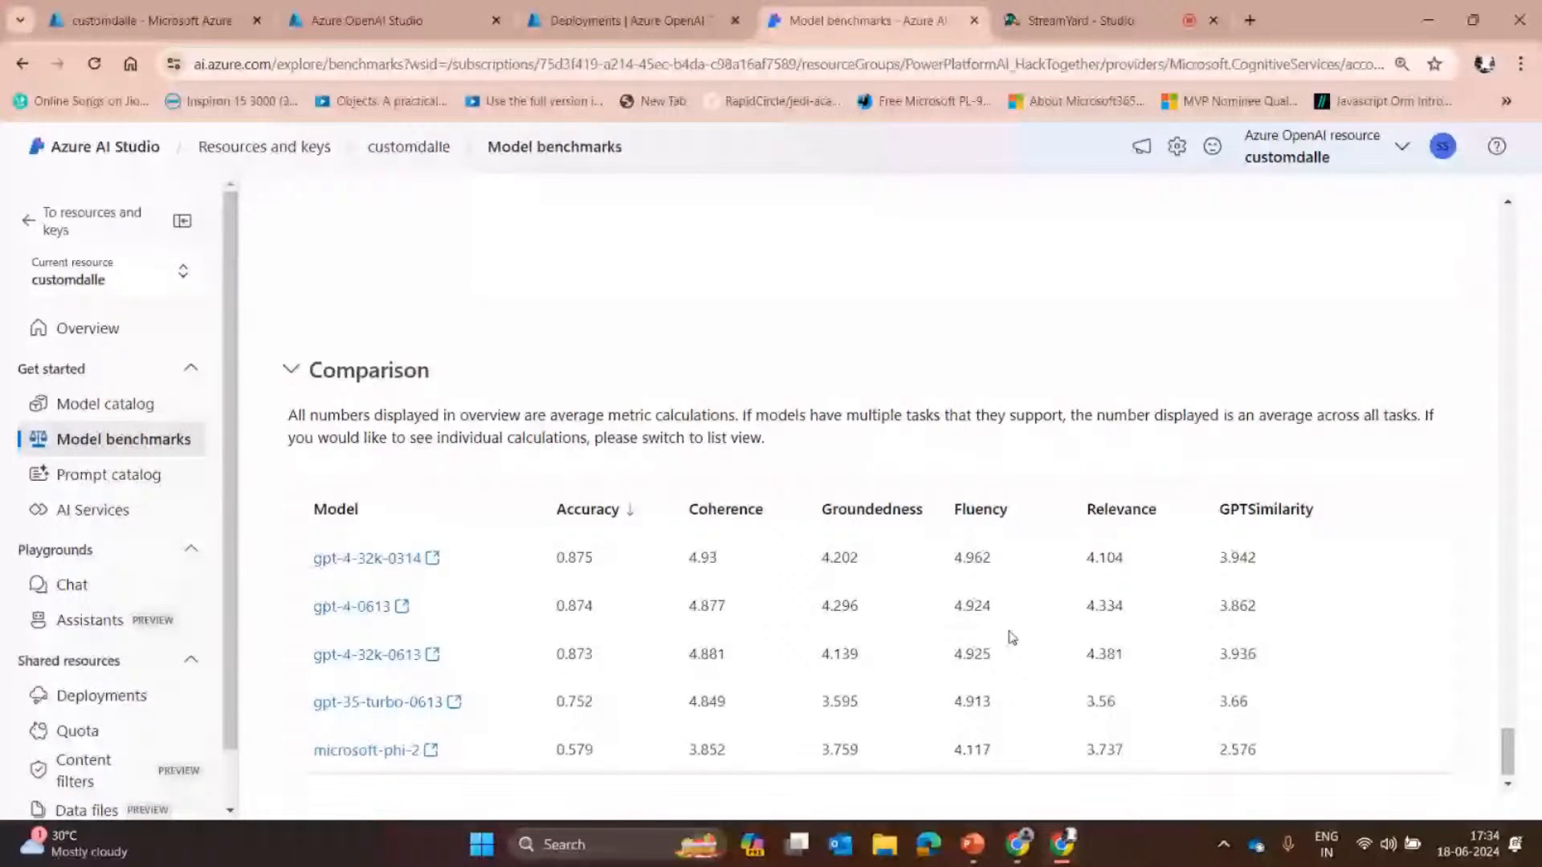
pyautogui.scroll(-1, 1012, 638)
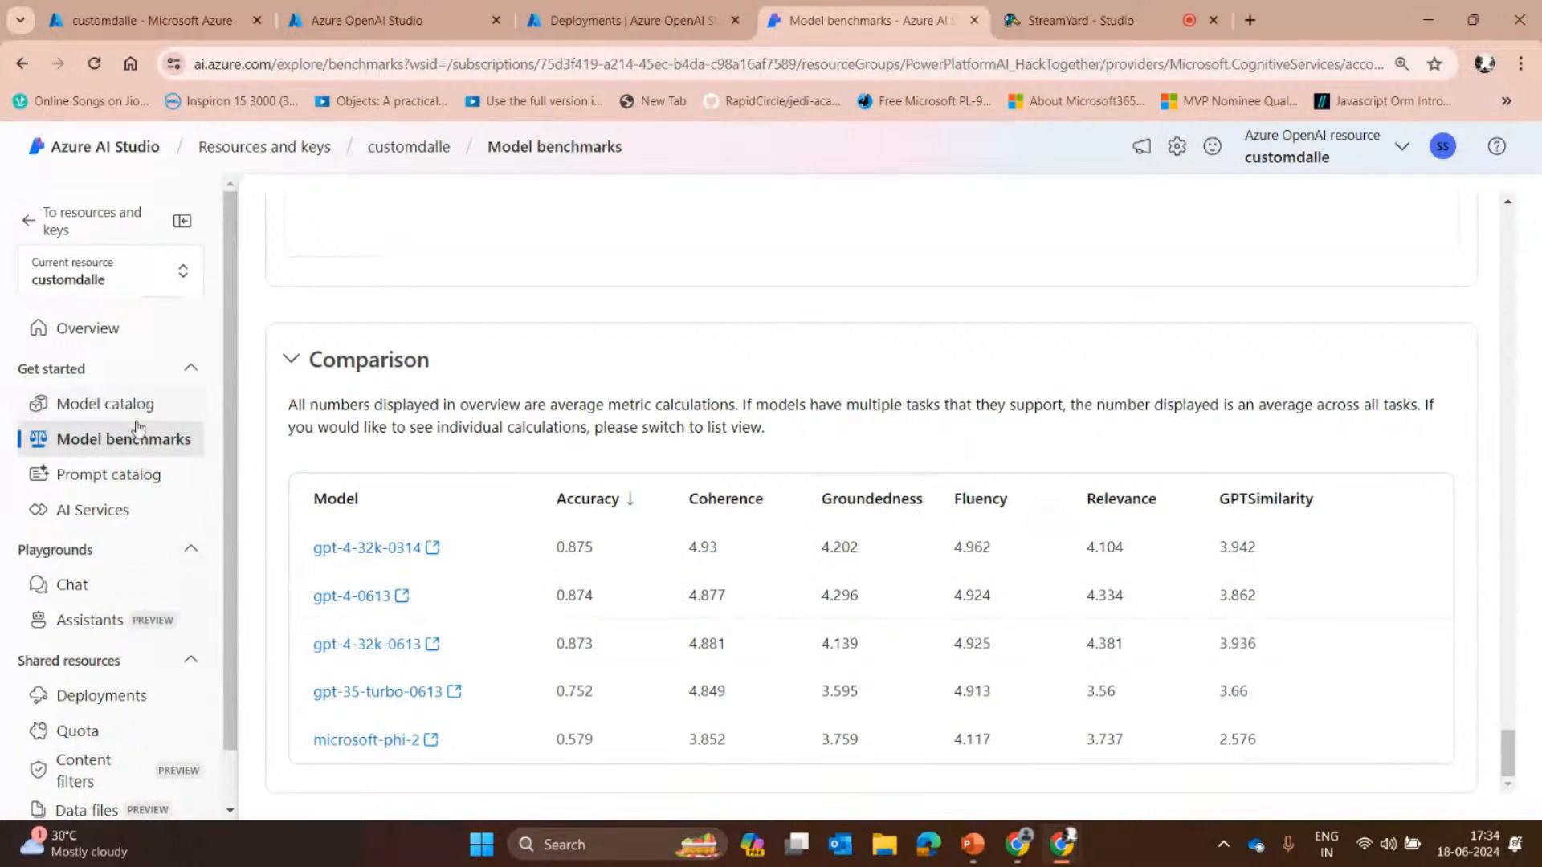
# Open the Prompt catalog and browse its sample prompts and the modality, industry and task filters.
pyautogui.click(139, 482)
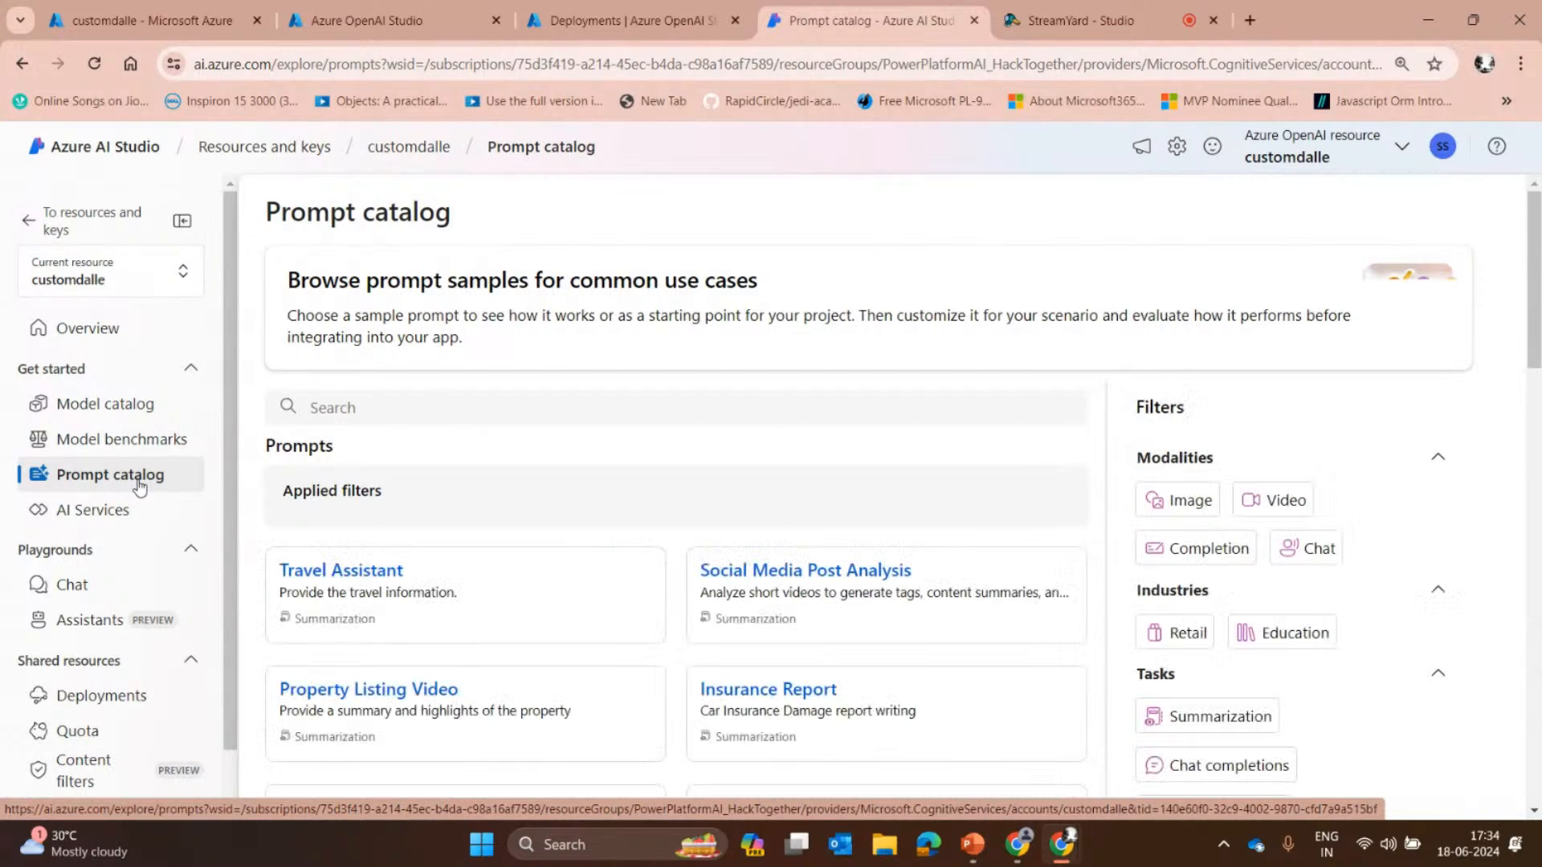
pyautogui.scroll(-6, 578, 612)
pyautogui.scroll(3, 612, 677)
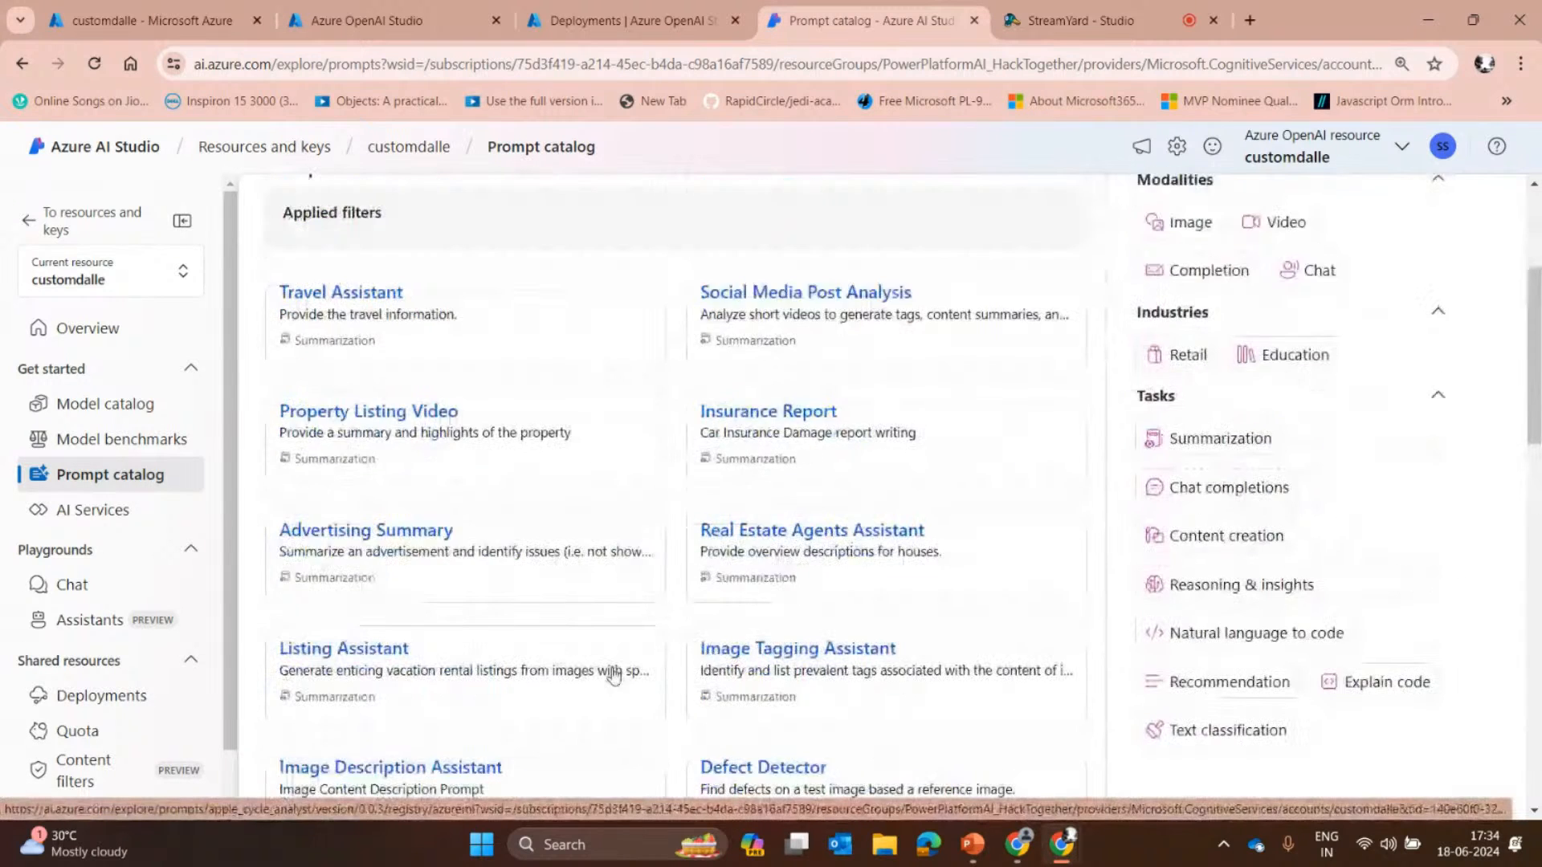
pyautogui.scroll(2, 613, 676)
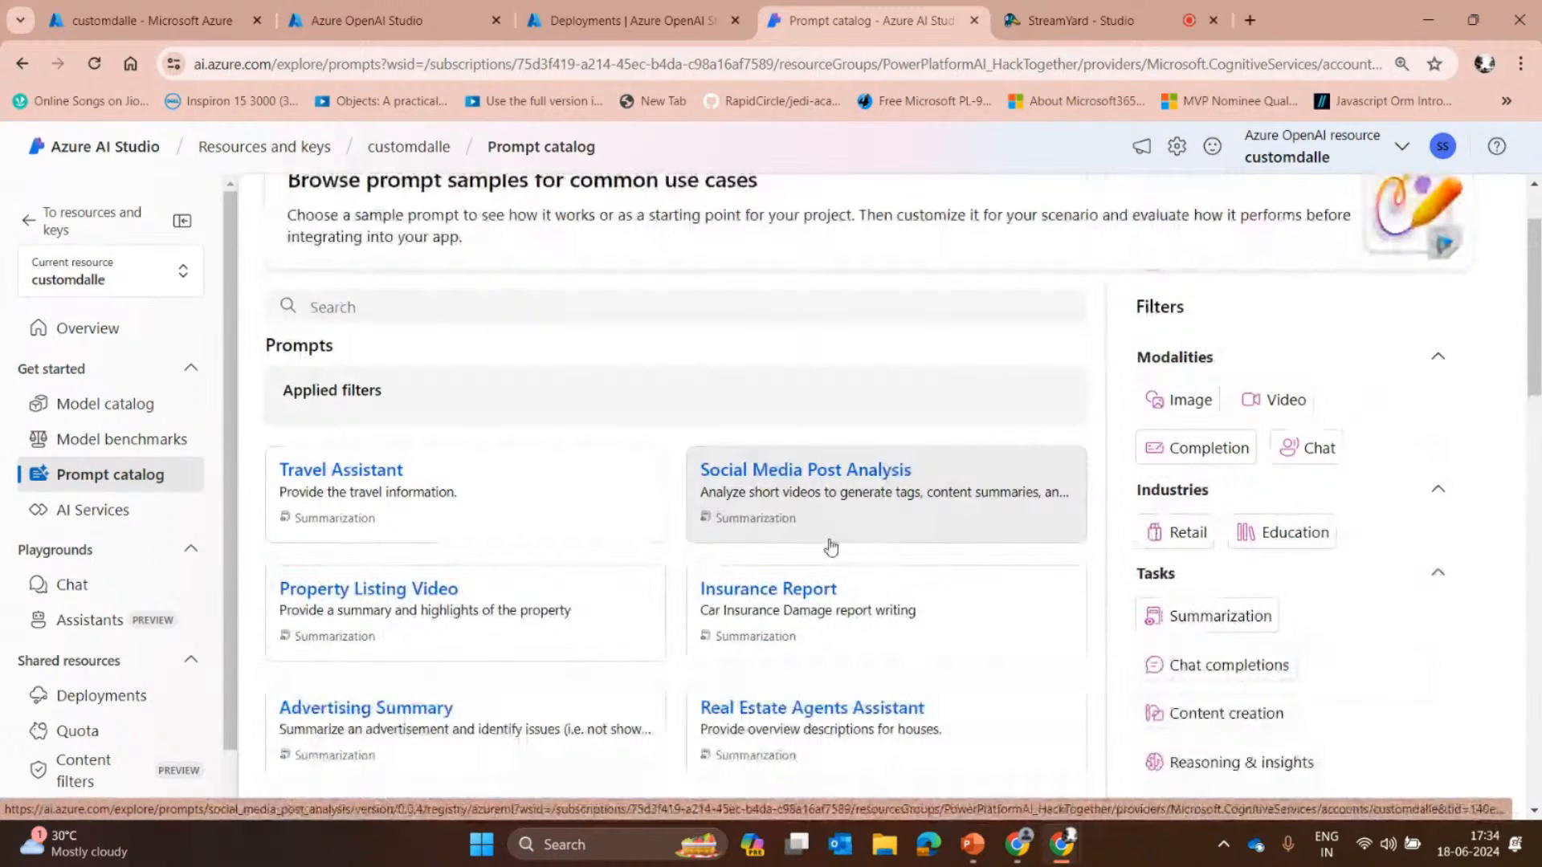
pyautogui.scroll(1, 930, 575)
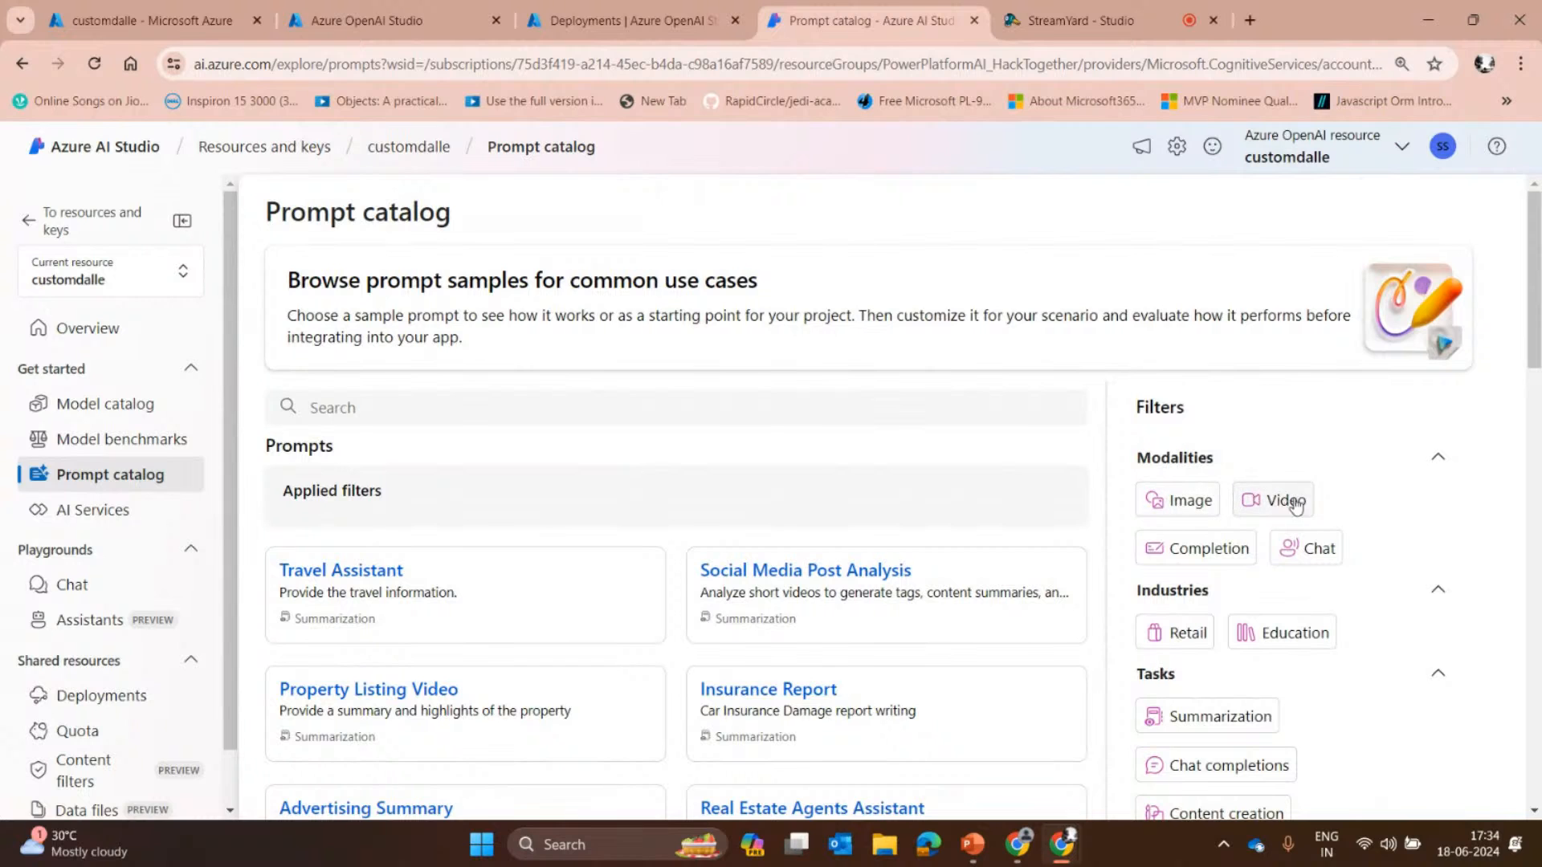
pyautogui.scroll(-1, 1326, 499)
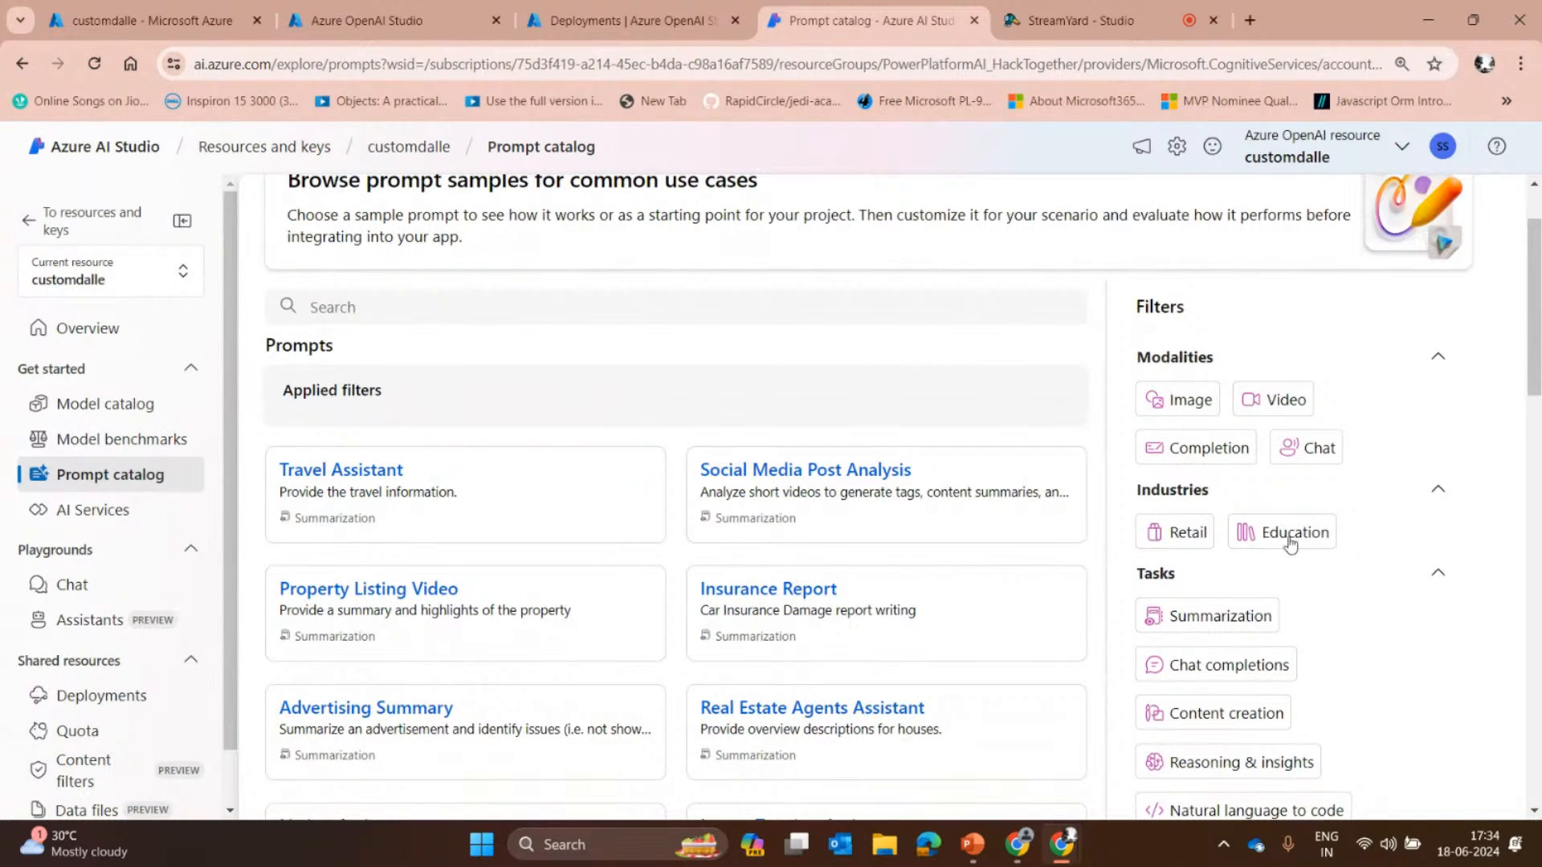
pyautogui.scroll(-2, 1298, 575)
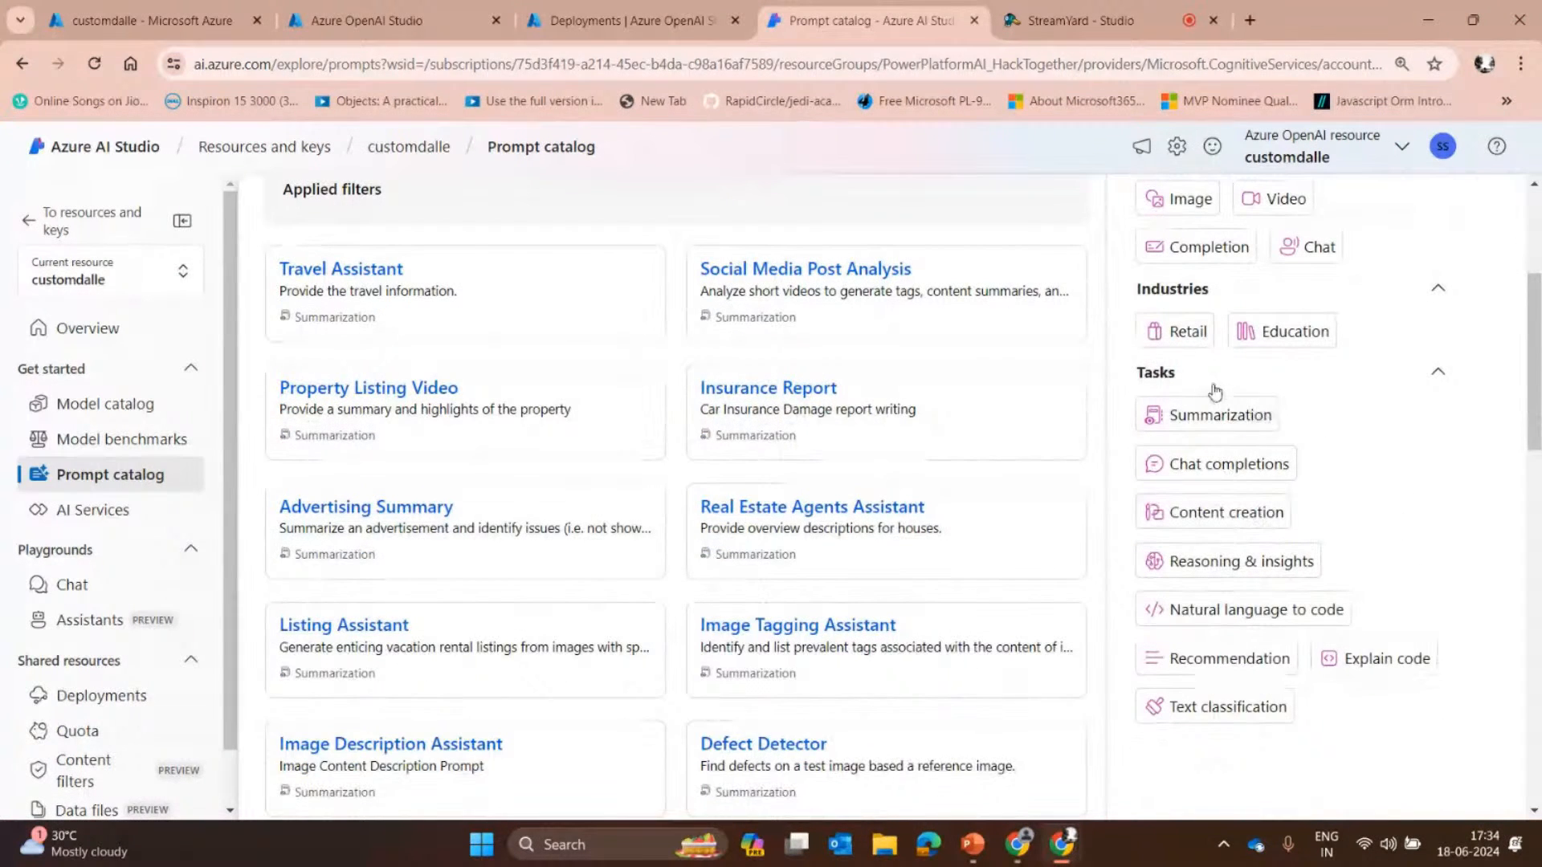
# Filter the prompt catalog by the Summarization task and browse the matching sample prompts.
pyautogui.click(1217, 423)
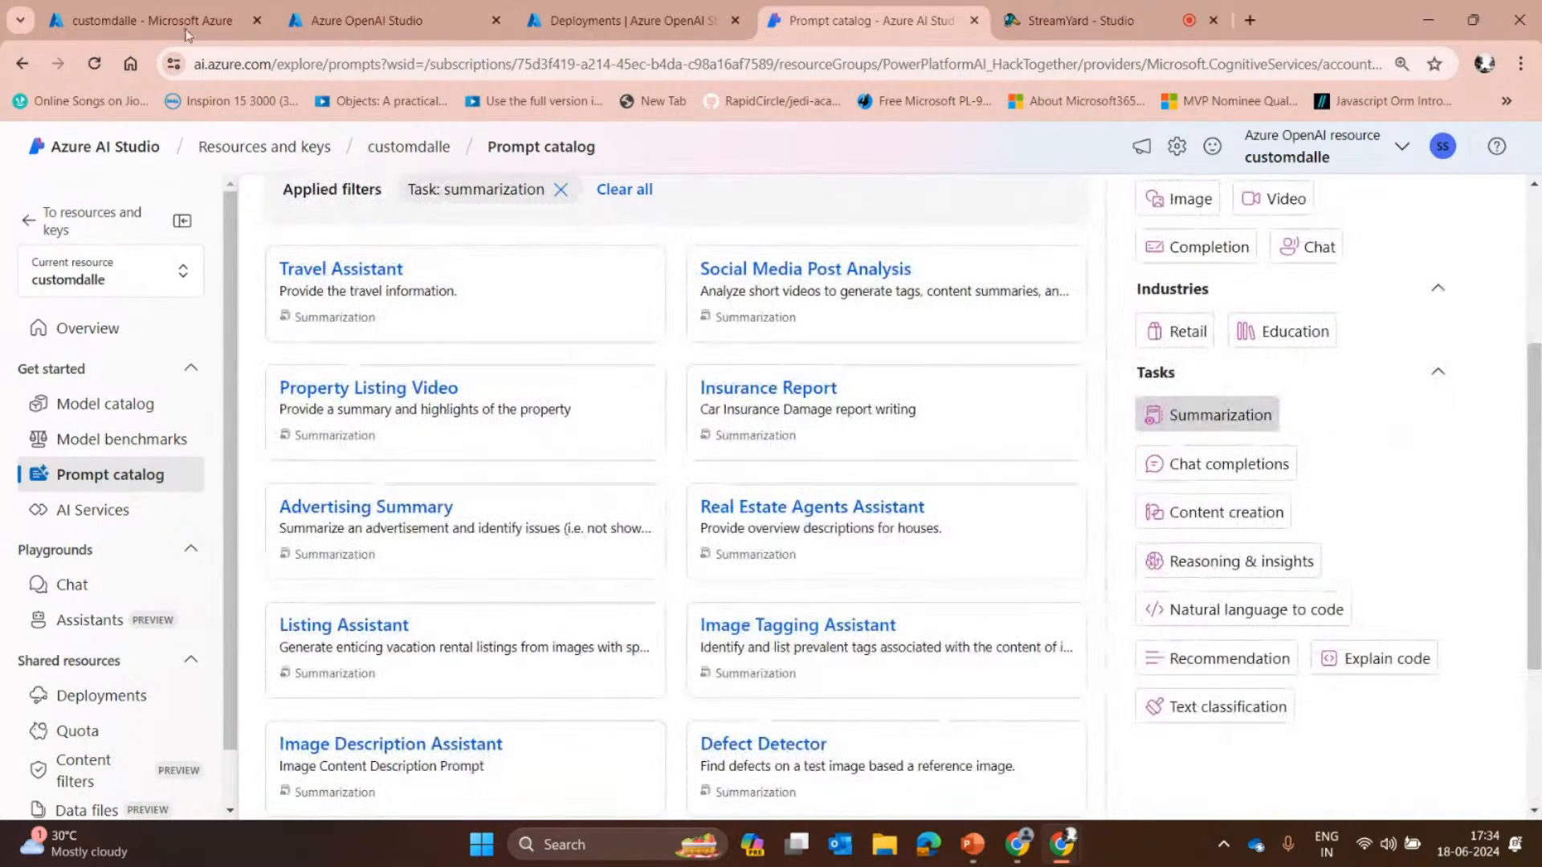
pyautogui.scroll(-3, 856, 440)
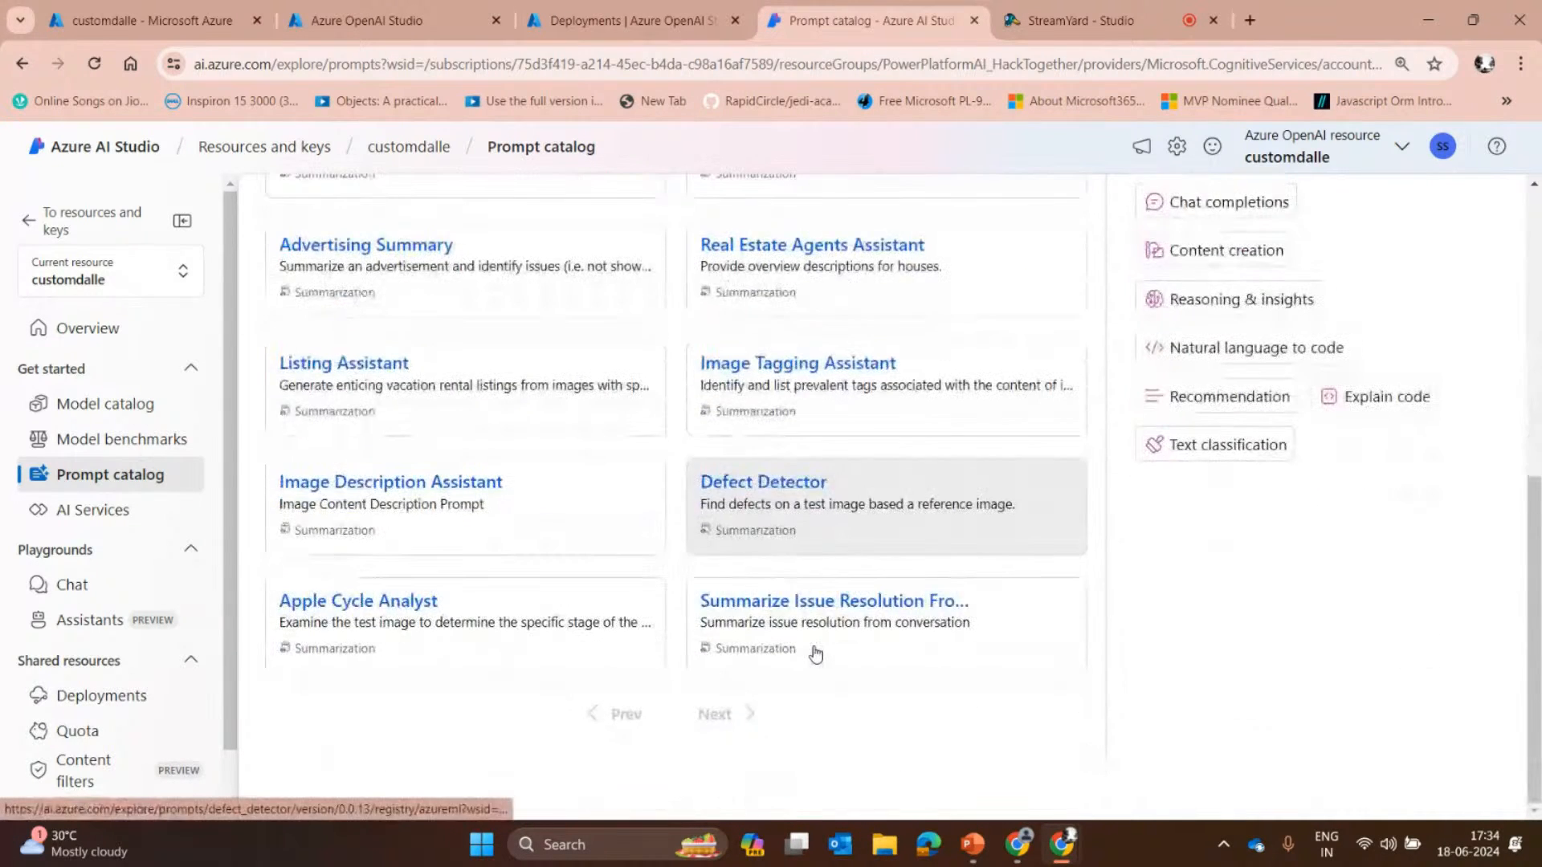
pyautogui.scroll(6, 812, 651)
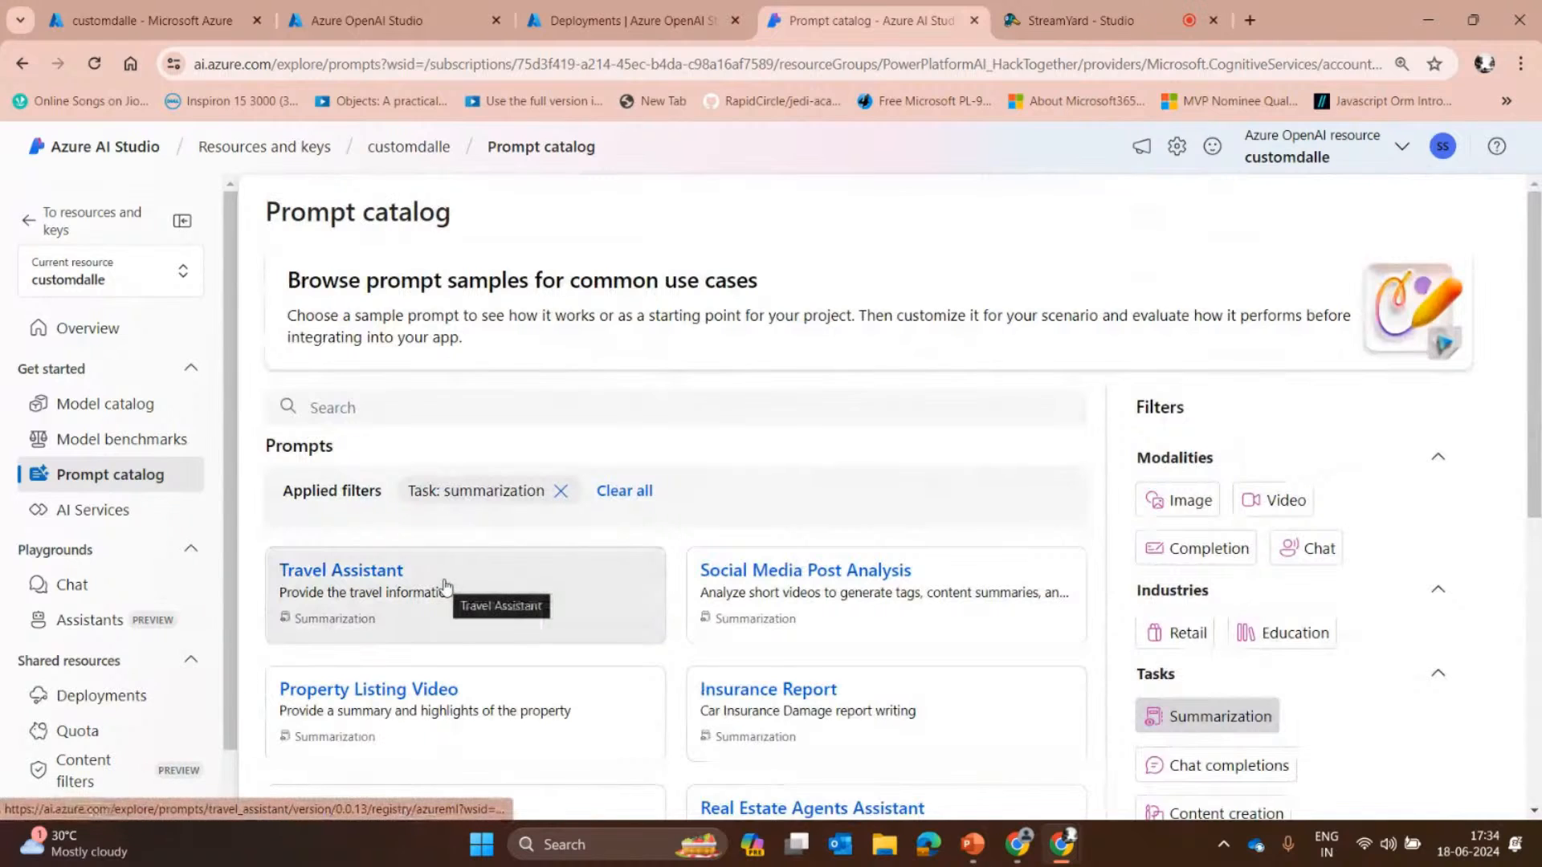
pyautogui.scroll(-3, 440, 619)
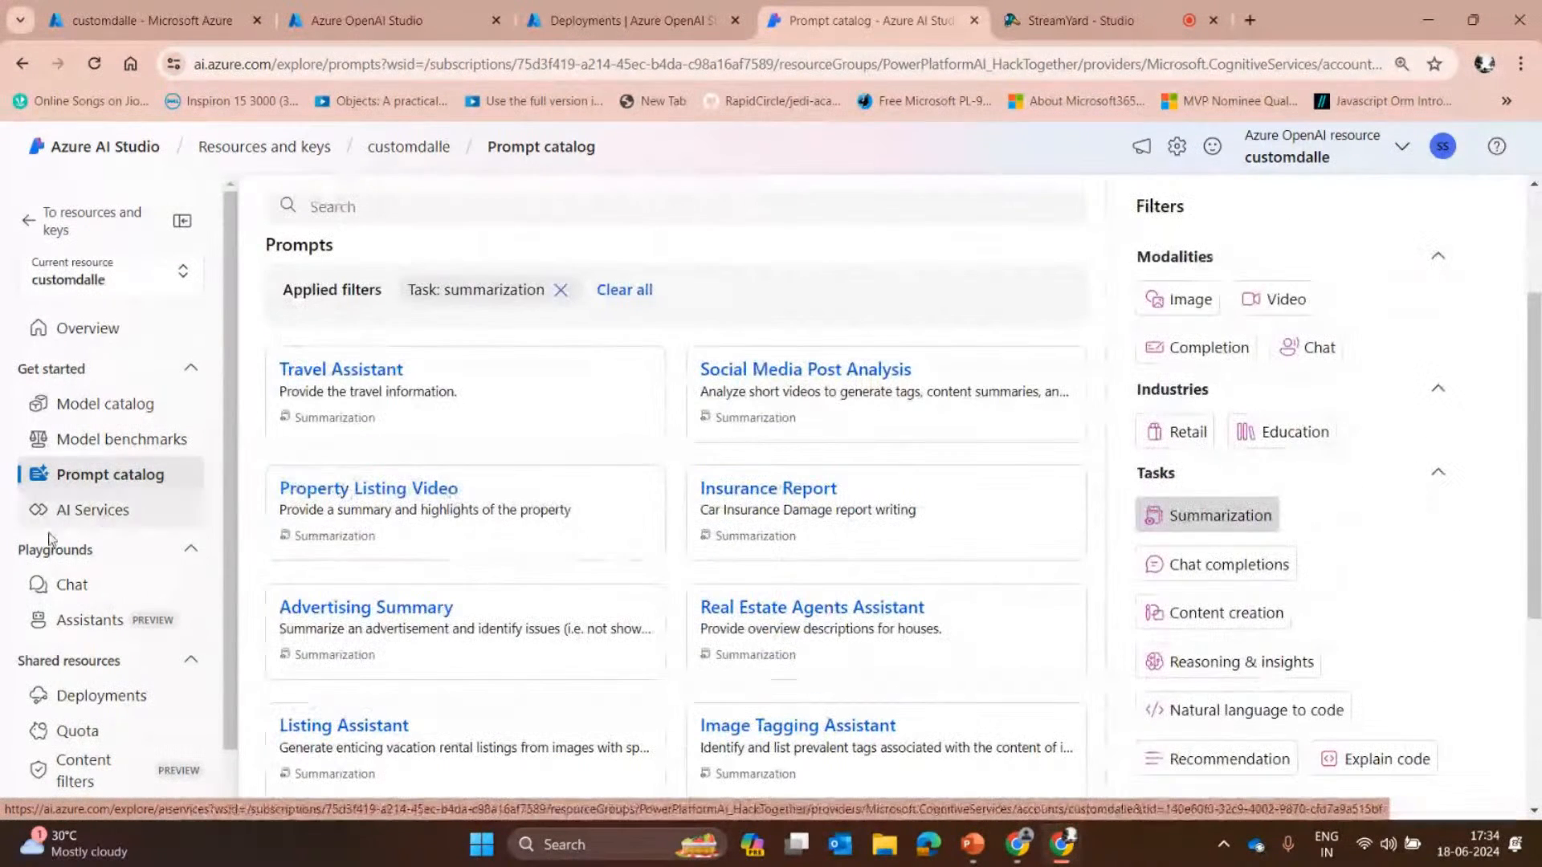
# Open the Assistant vector stores page of the customdalle resource.
pyautogui.scroll(-1, 120, 515)
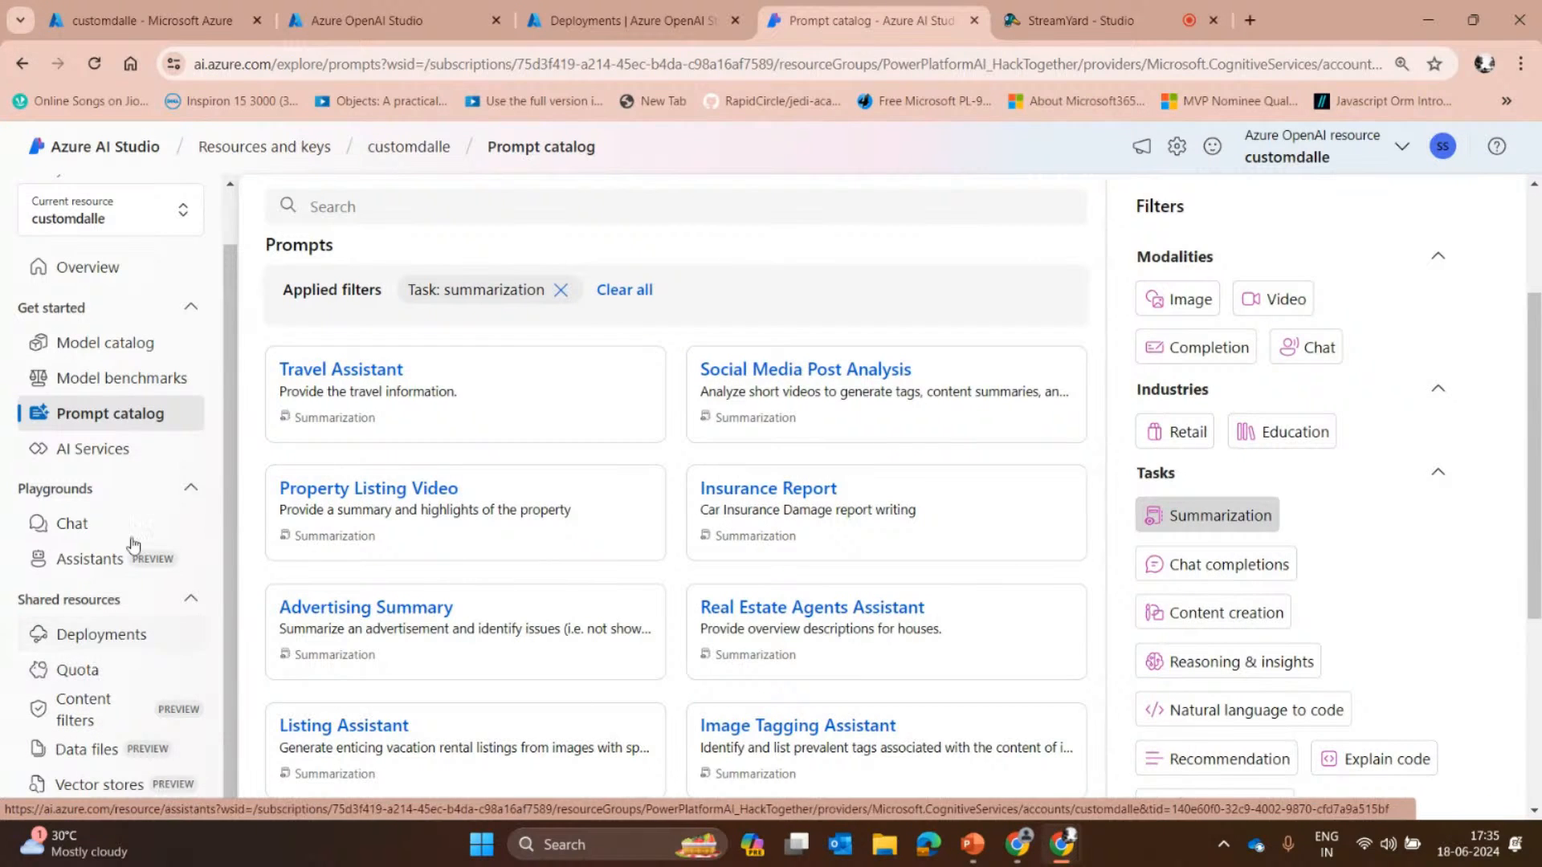
pyautogui.click(76, 785)
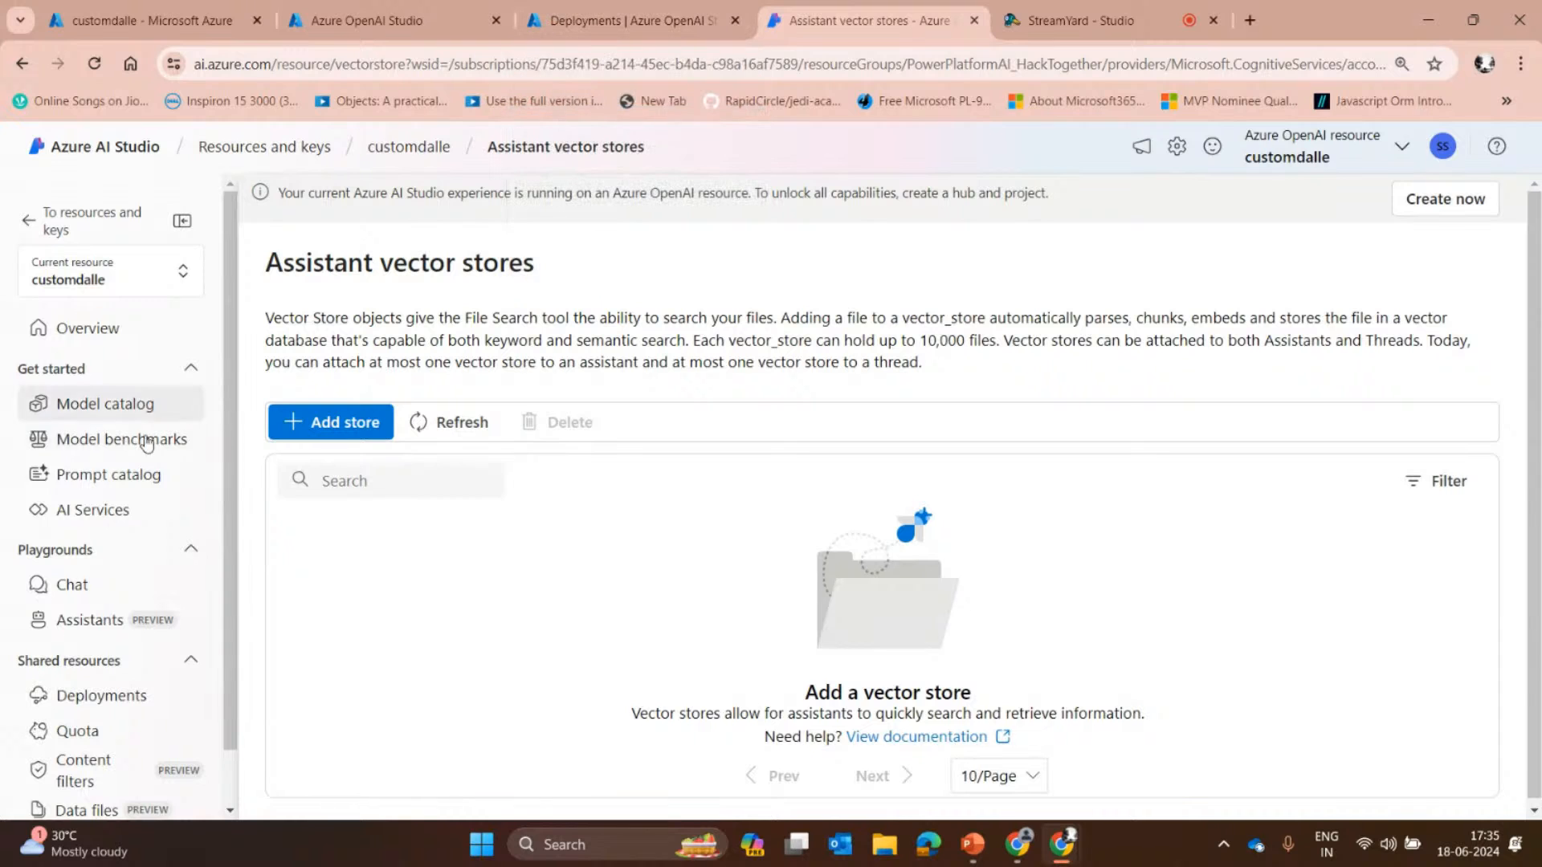
# Switch back to Azure OpenAI Studio, review the Deployments list and leave no deployment selected.
pyautogui.click(695, 12)
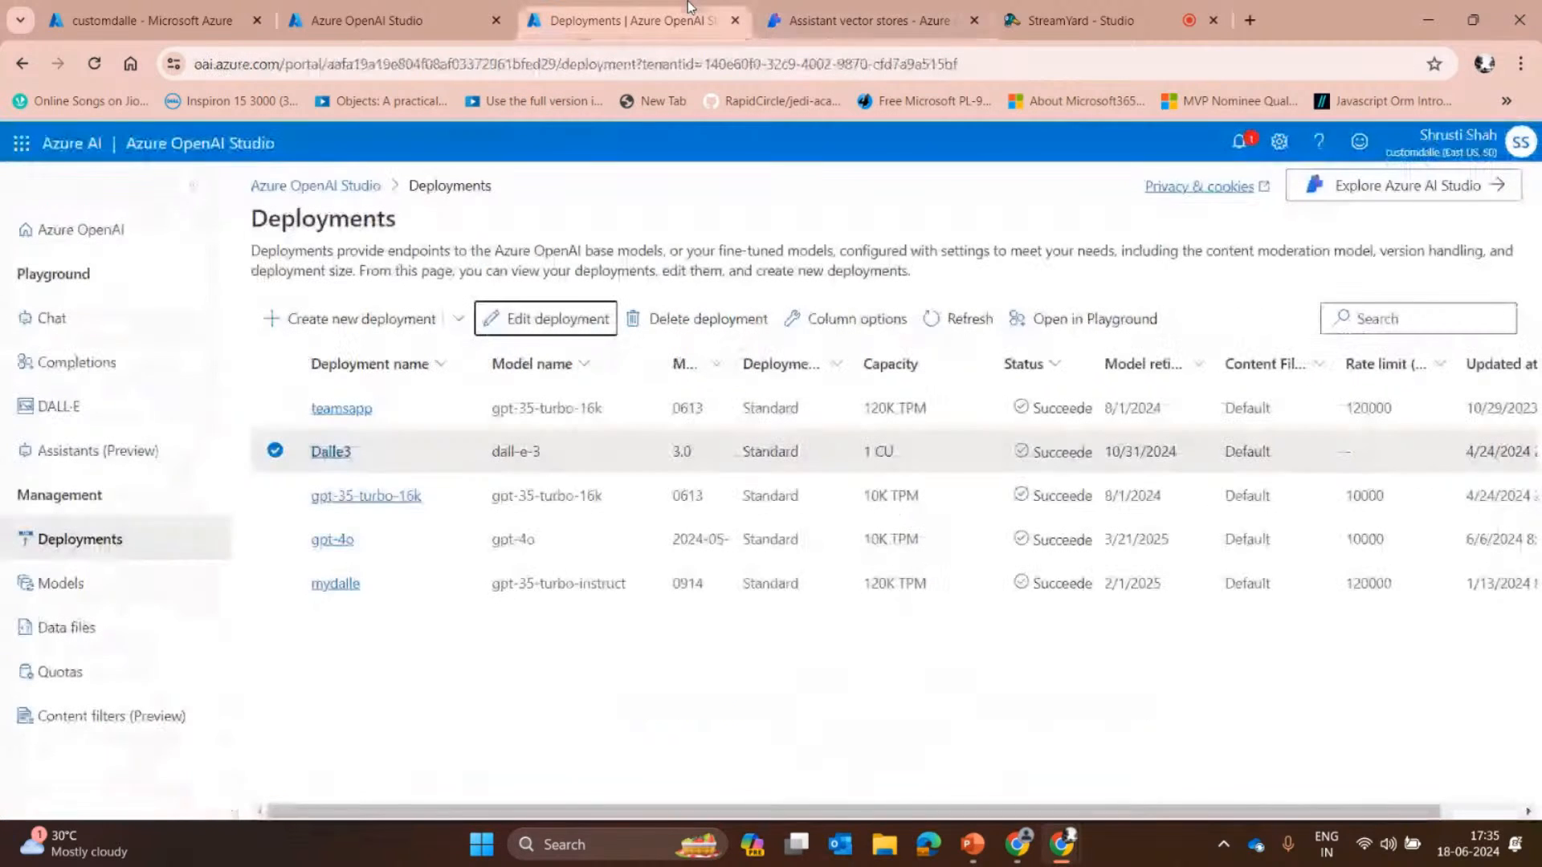
pyautogui.click(102, 335)
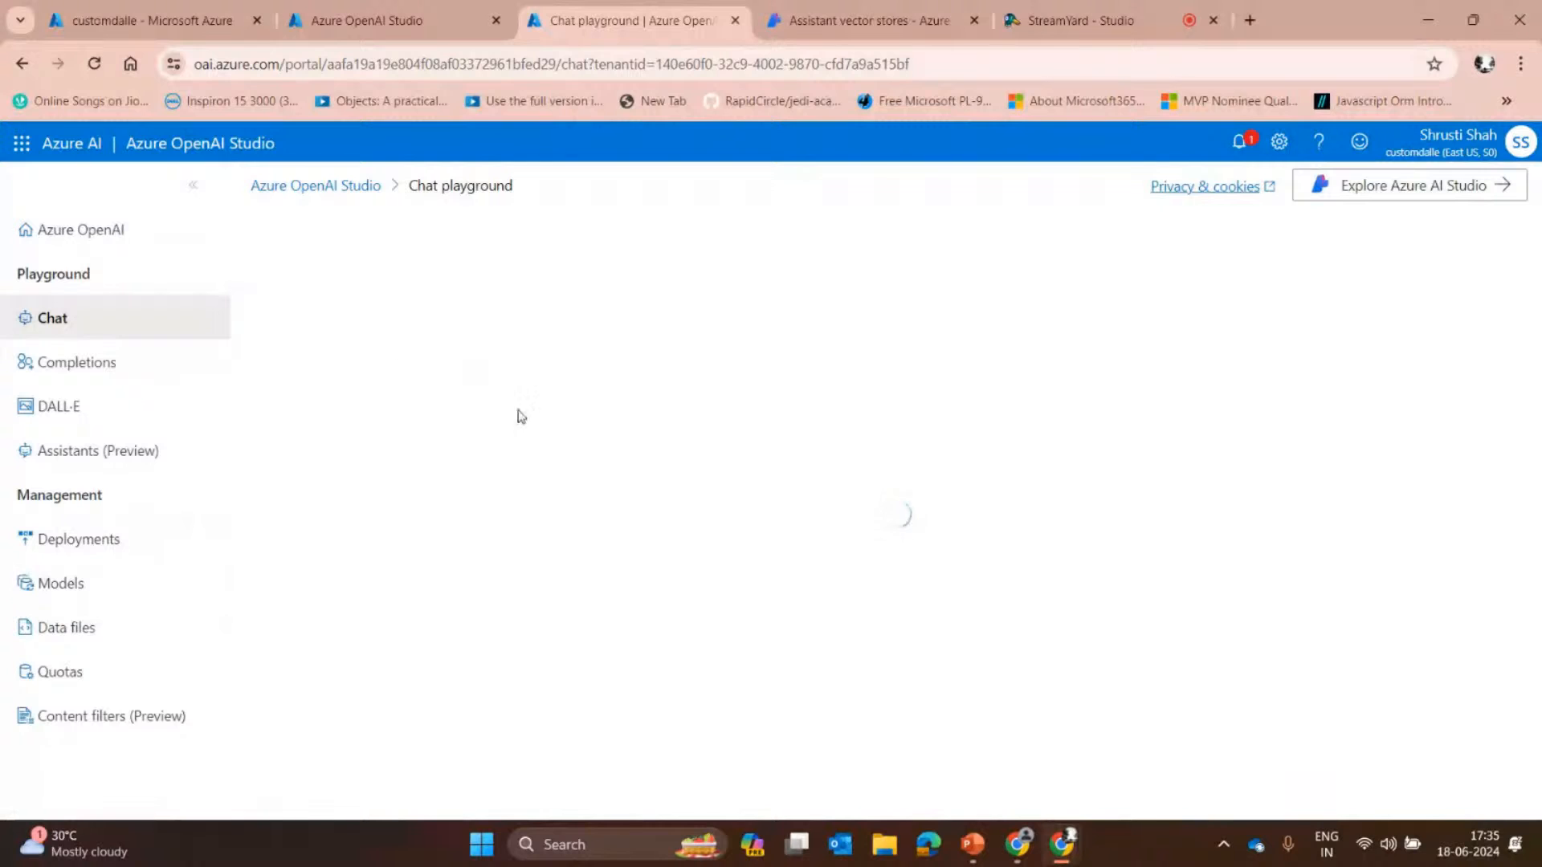
pyautogui.click(78, 539)
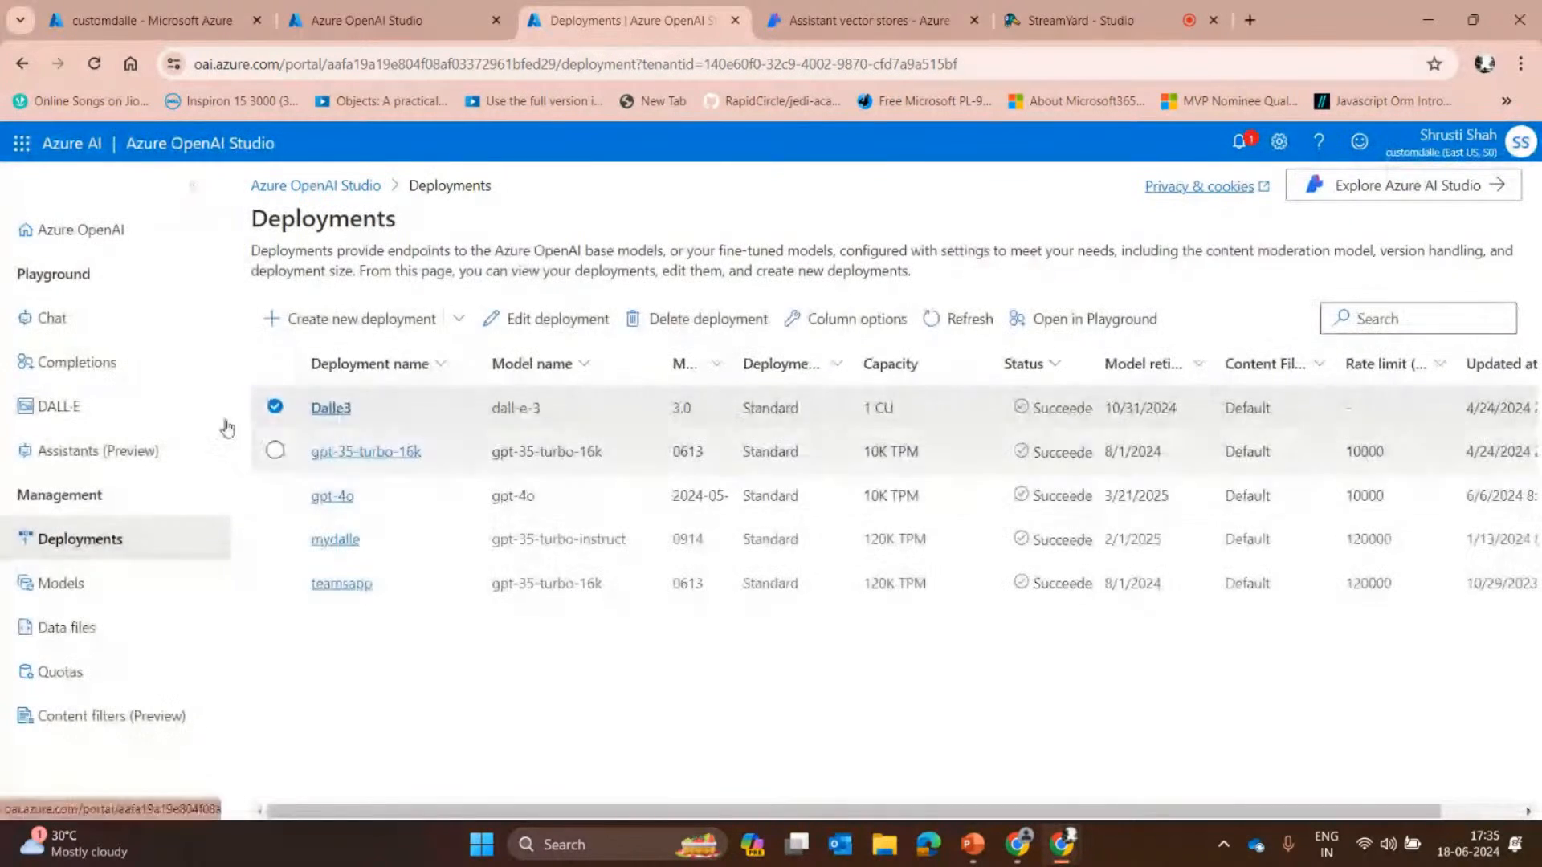
pyautogui.click(275, 406)
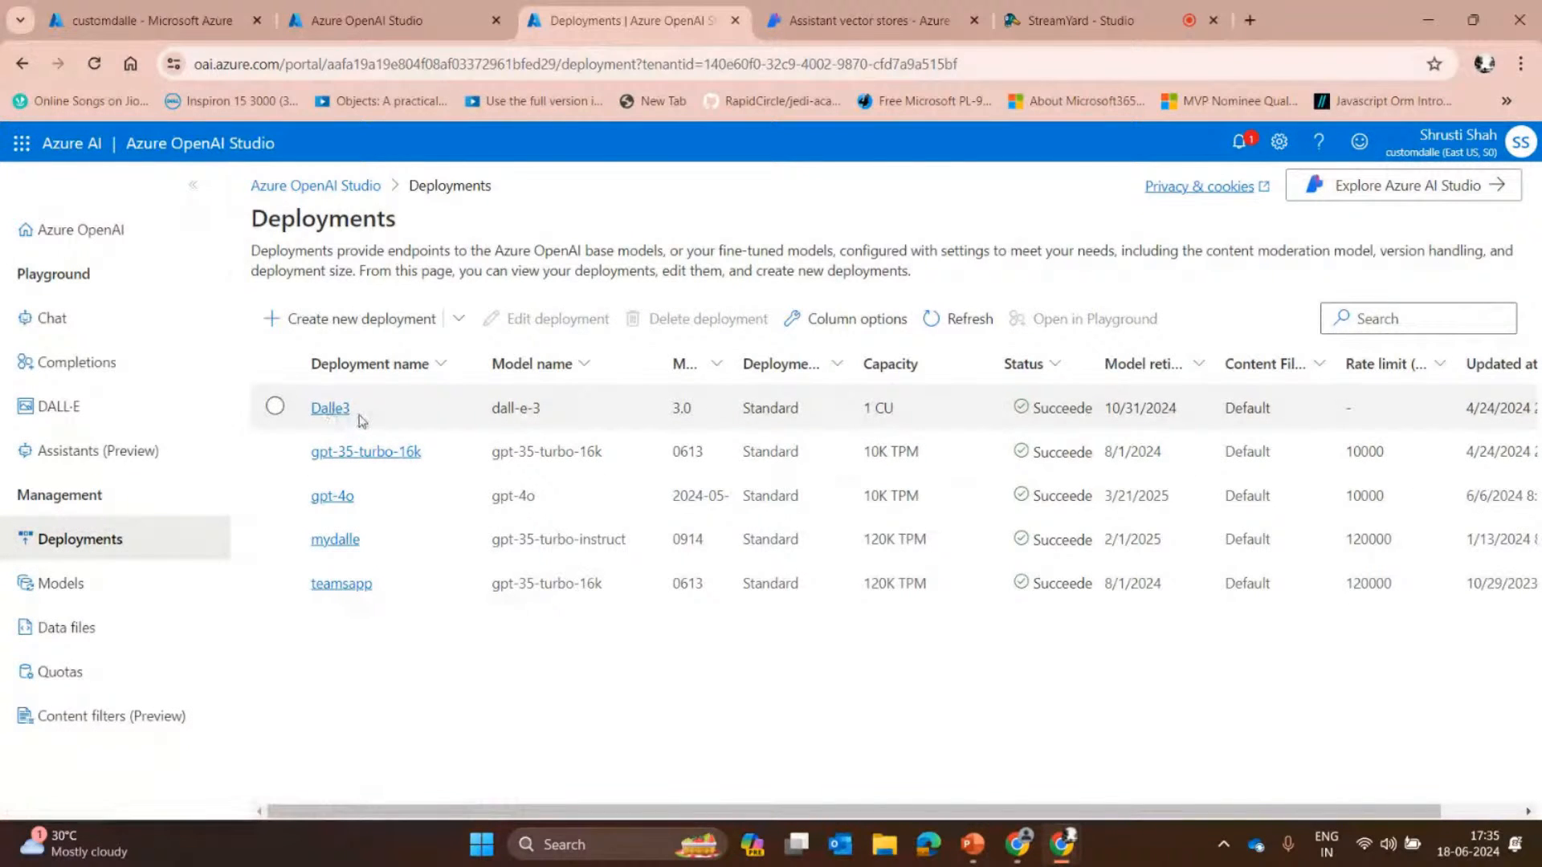
pyautogui.click(518, 583)
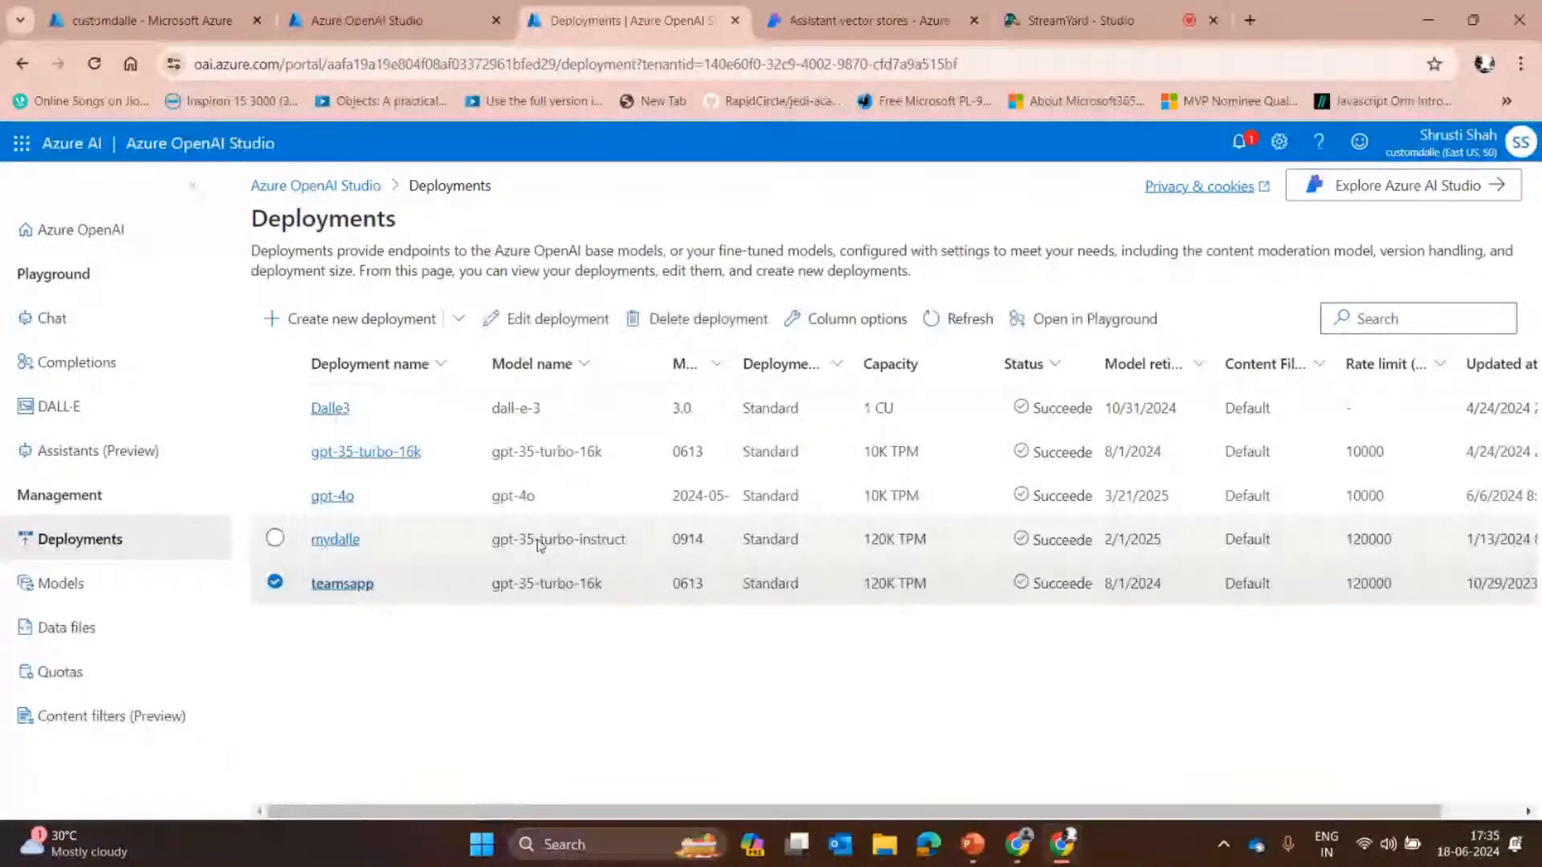
pyautogui.click(275, 581)
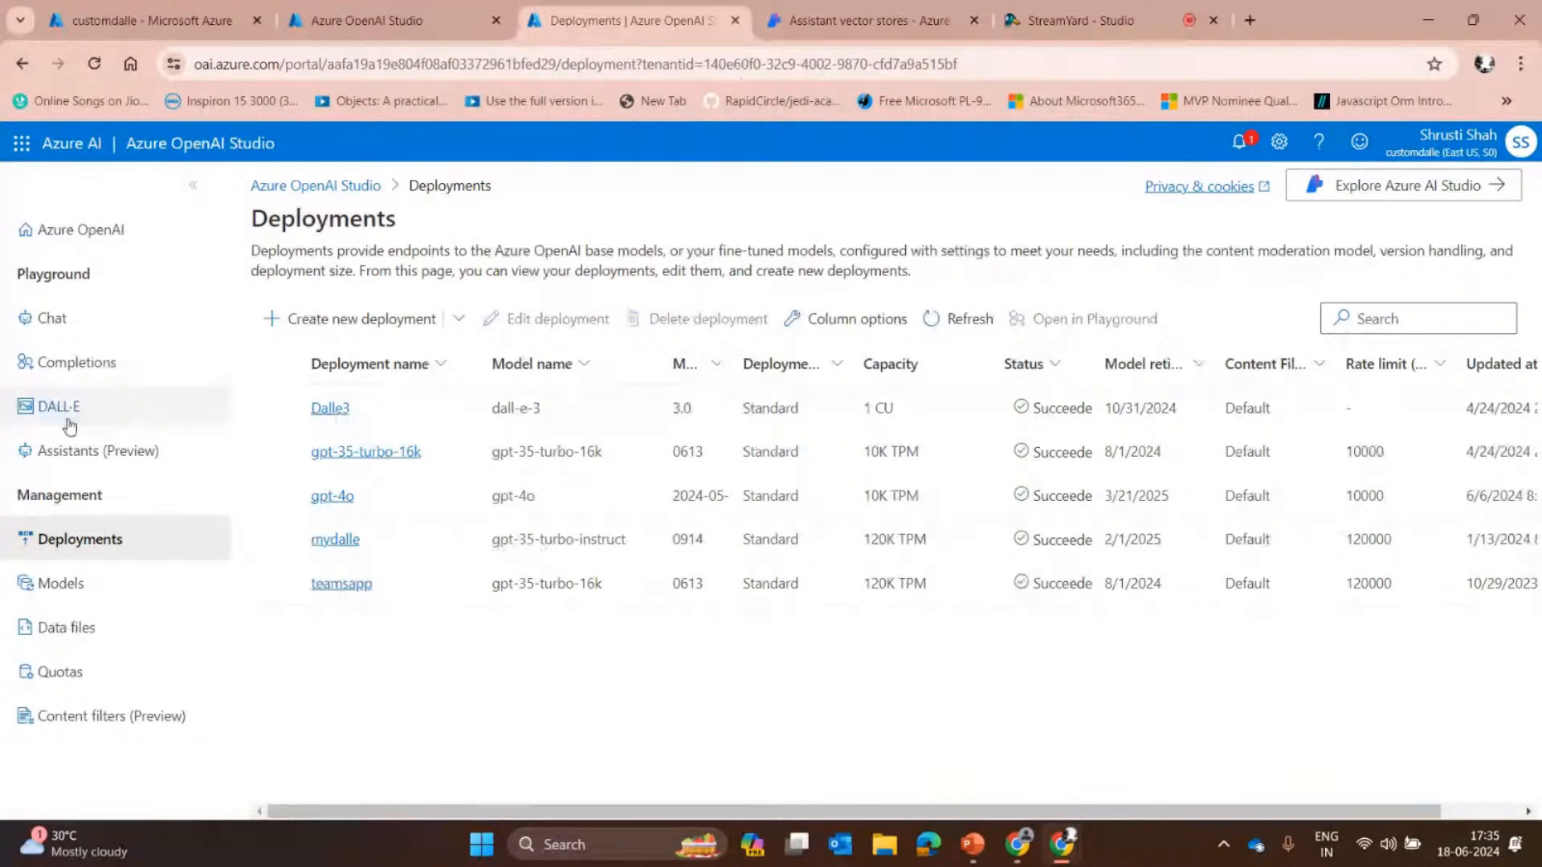
# Open the DALL·E playground and make its image prompt ready for text entry.
pyautogui.click(64, 407)
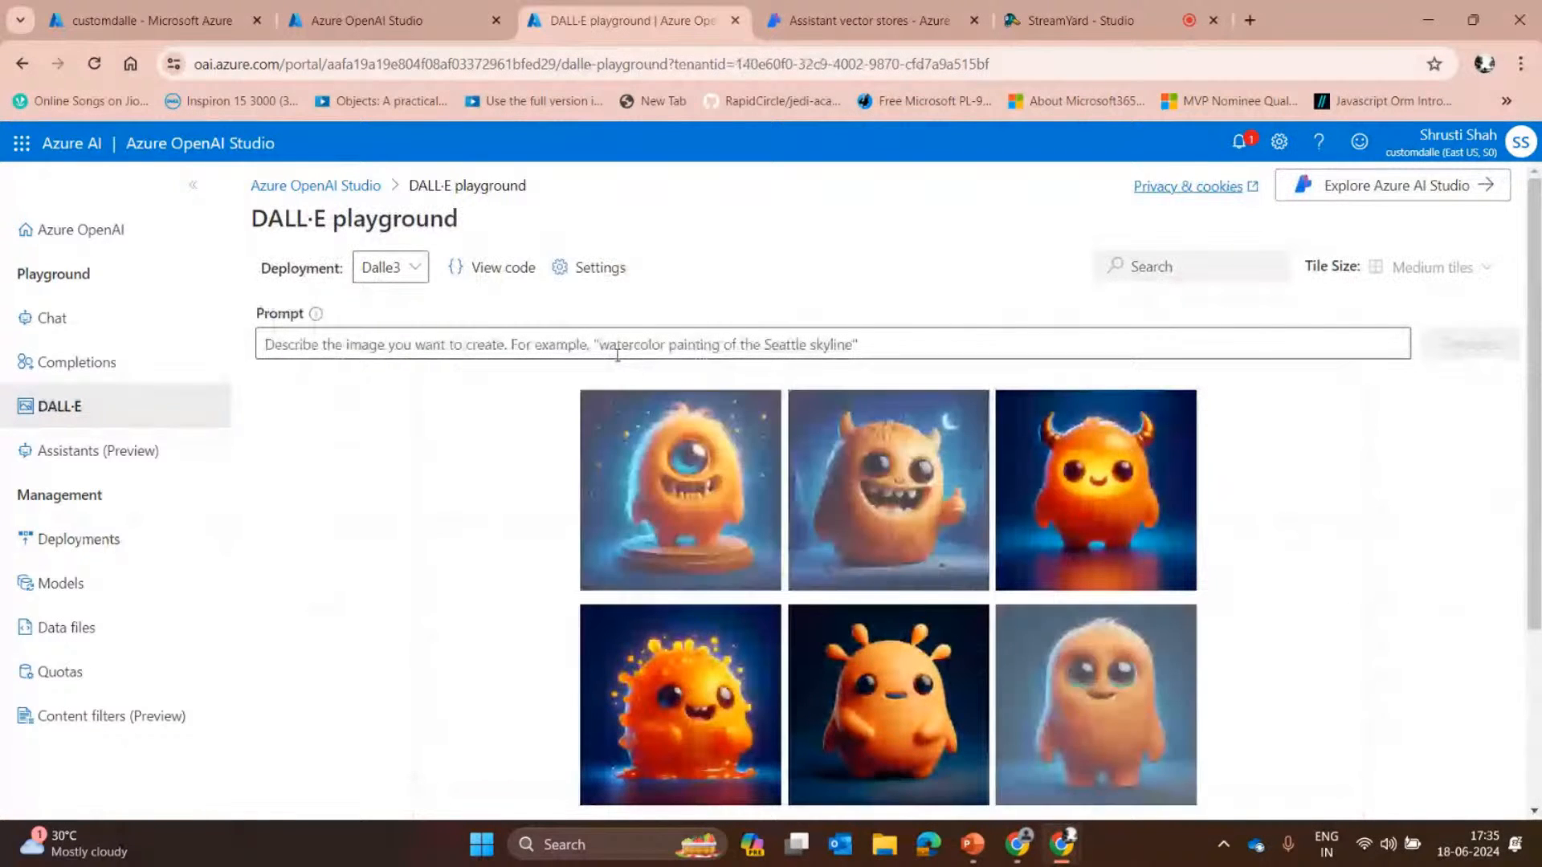
pyautogui.click(460, 333)
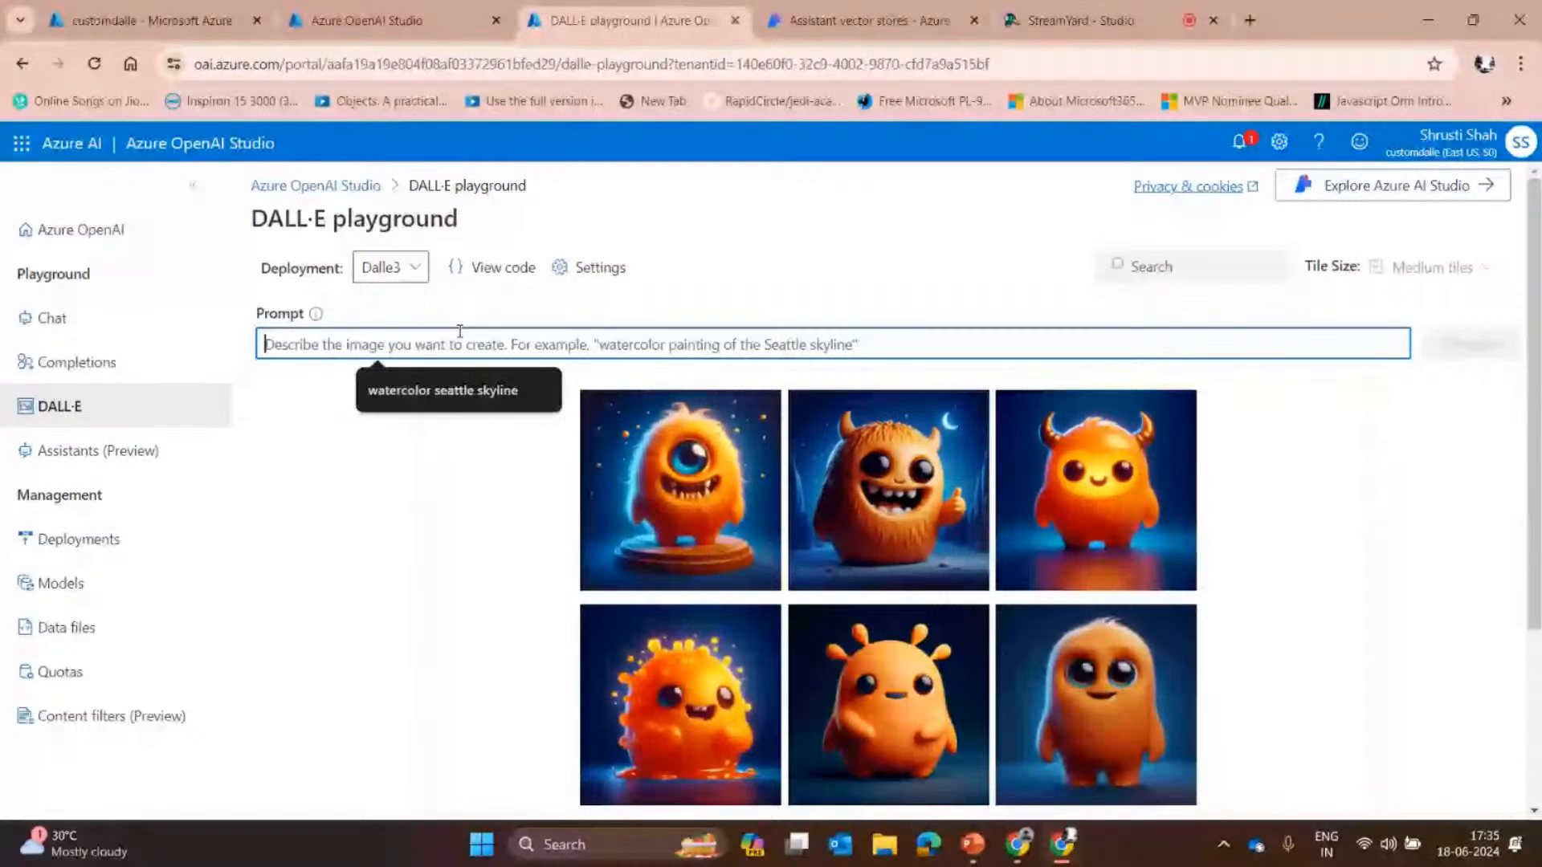
pyautogui.write('paint a')
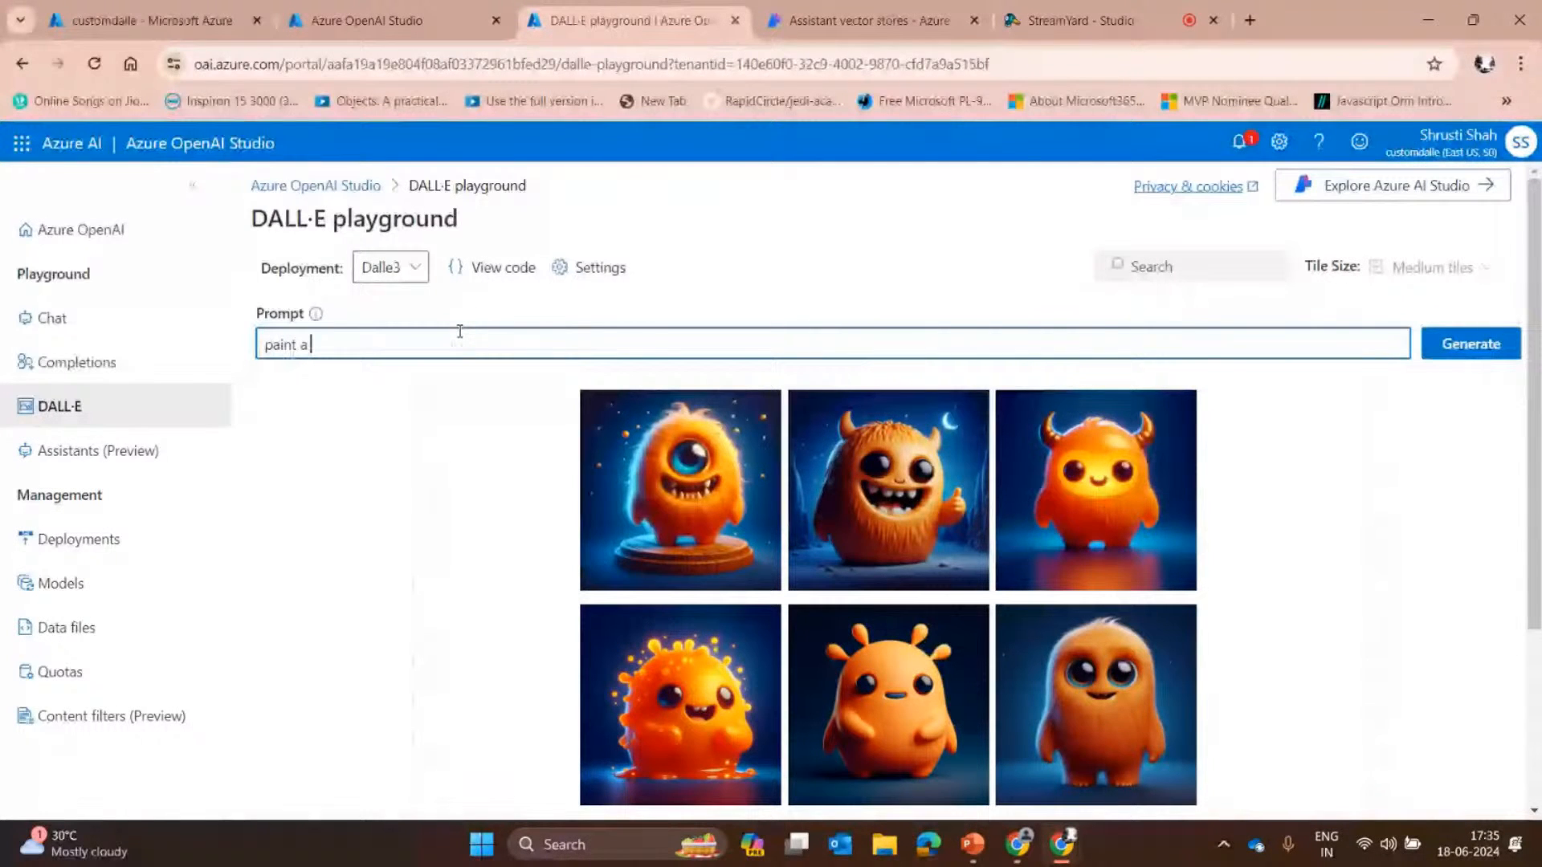
pyautogui.write(' sea')
pyautogui.press('BackSpace')
pyautogui.press('BackSpace')
pyautogui.press('BackSpace')
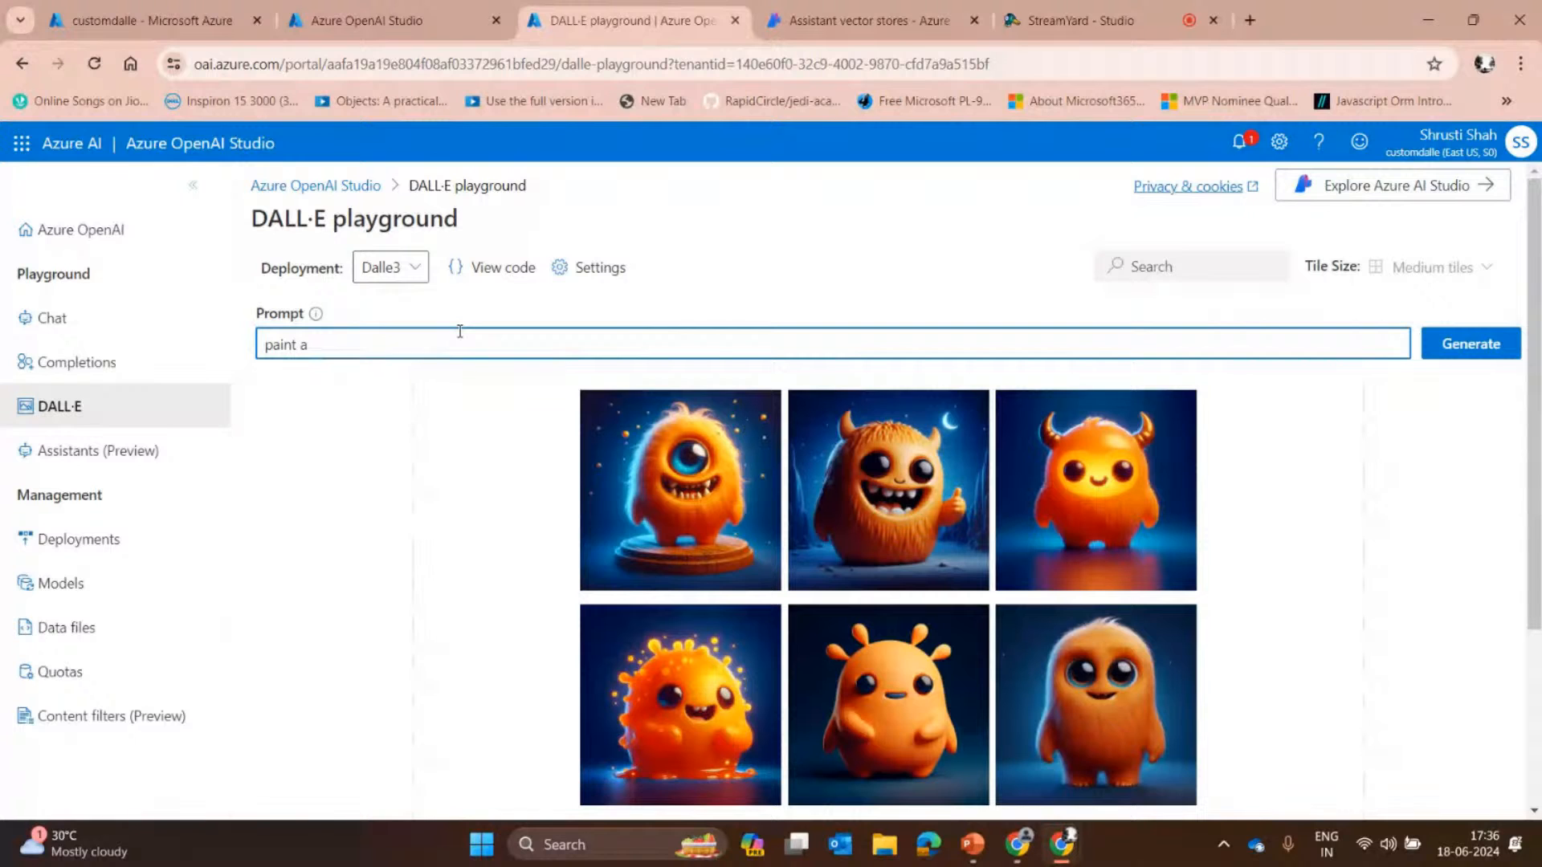
pyautogui.press('BackSpace')
pyautogui.press('BackSpace')
pyautogui.press('BackSpace')
pyautogui.press('BackSpace')
pyautogui.press('BackSpace')
pyautogui.press('BackSpace')
pyautogui.press('BackSpace')
pyautogui.press('BackSpace')
# Enter the image prompt "create a paintaing for a school kid related to Mountains" in the DALL·E playground.
pyautogui.write('create a paint')
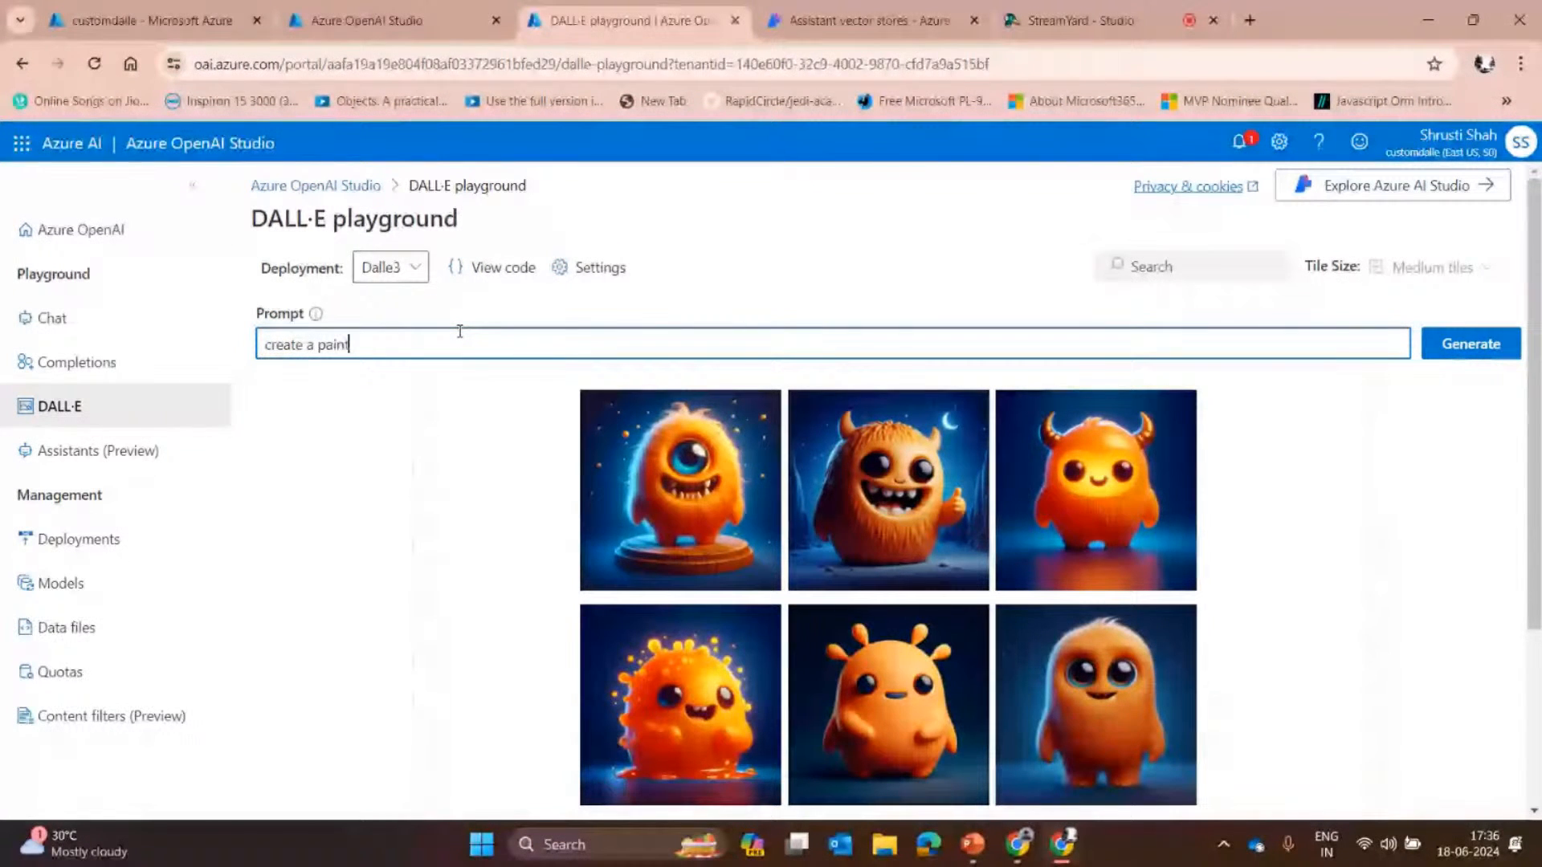
pyautogui.write('aing for a school kin')
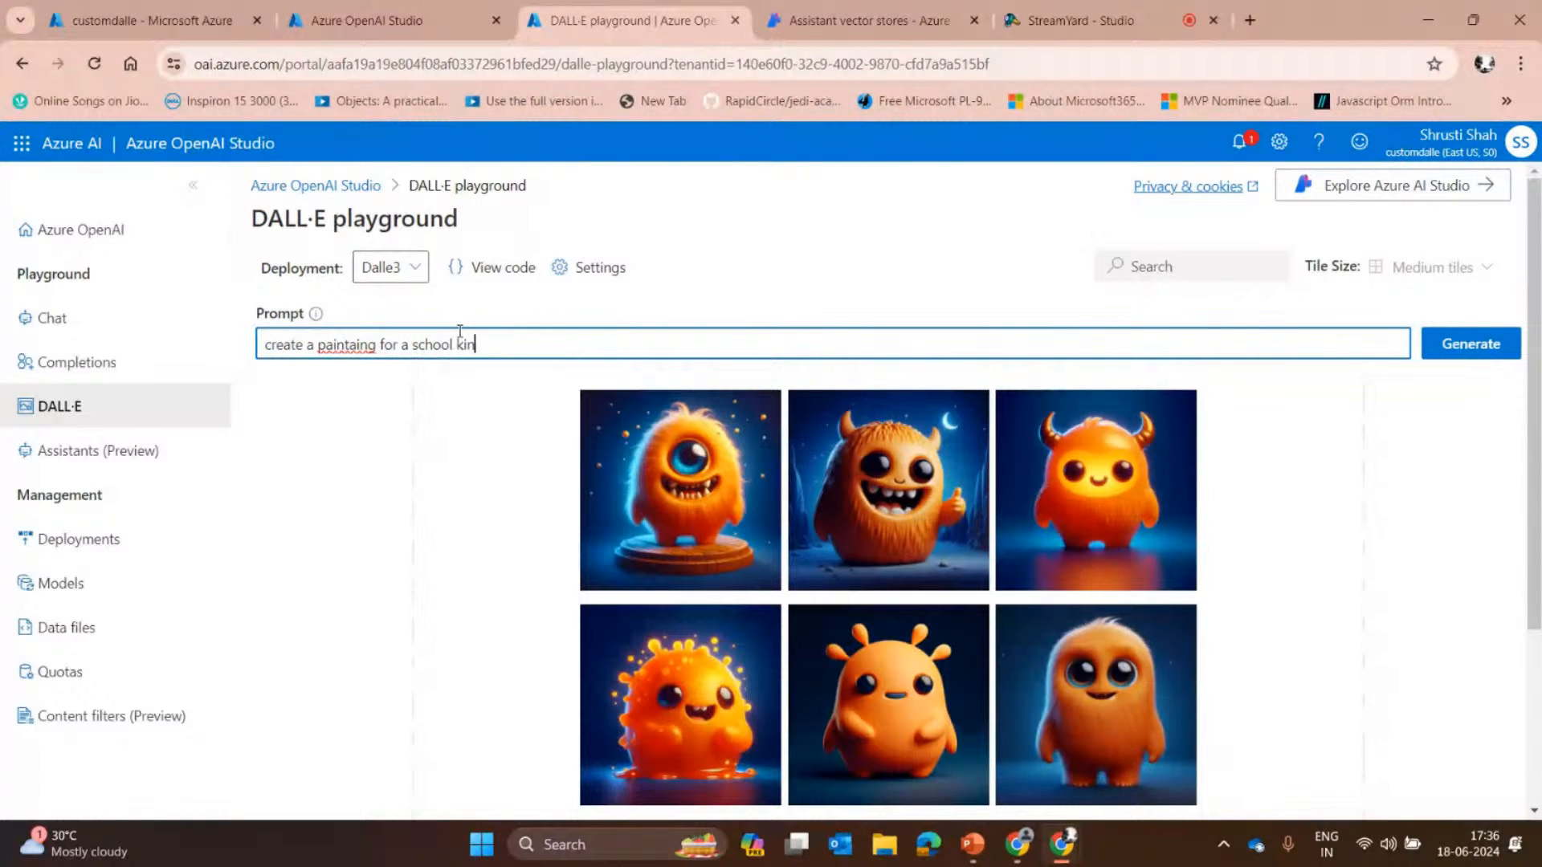
pyautogui.press('BackSpace')
pyautogui.write('d related to Mountains')
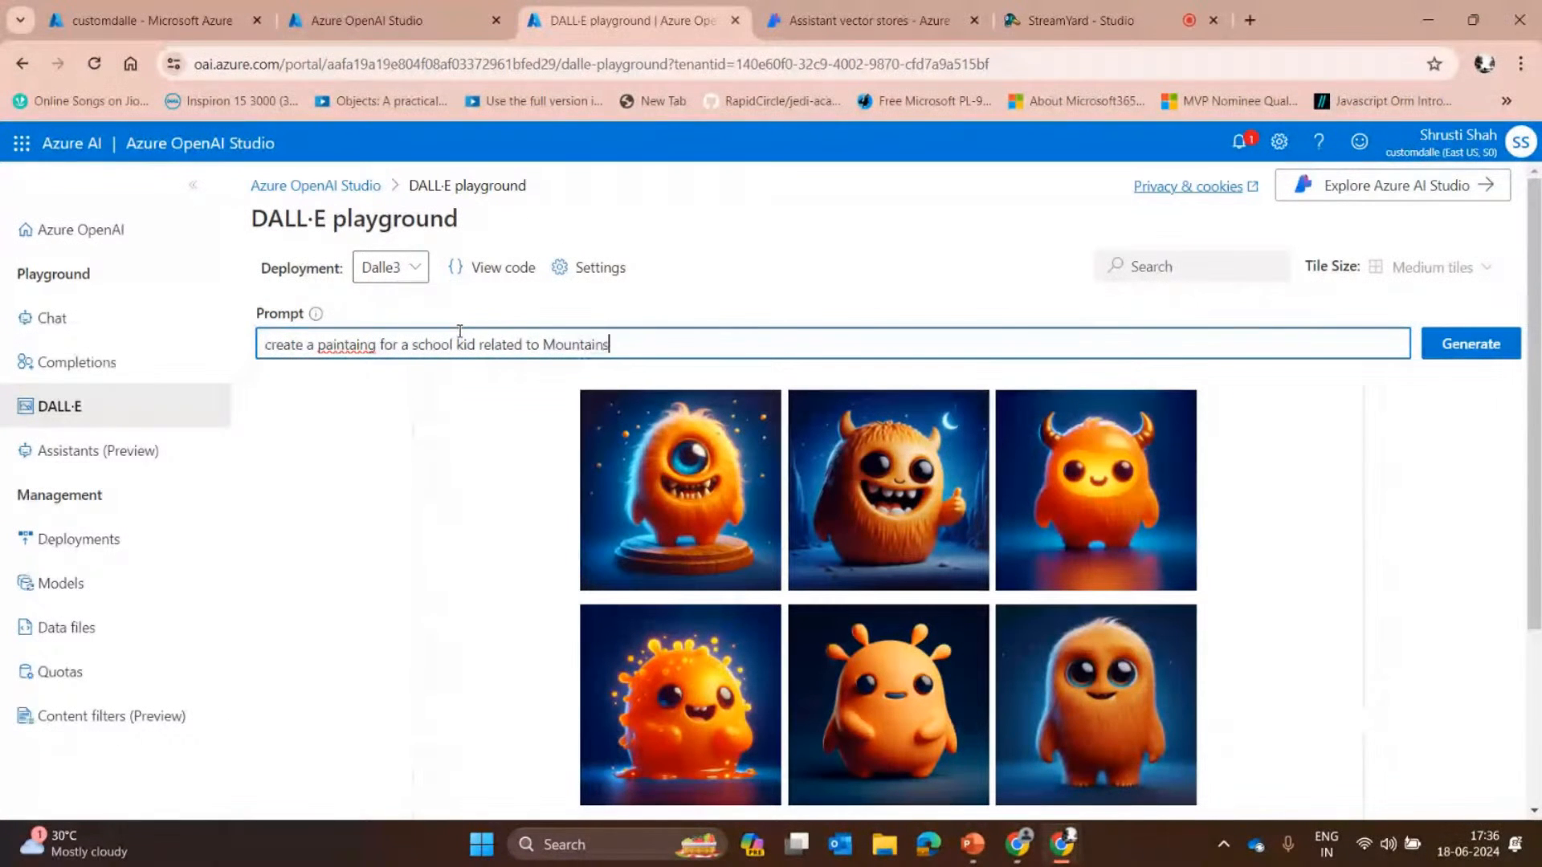
pyautogui.moveTo(338, 344); pyautogui.dragTo(344, 344)
pyautogui.rightClick(342, 347)
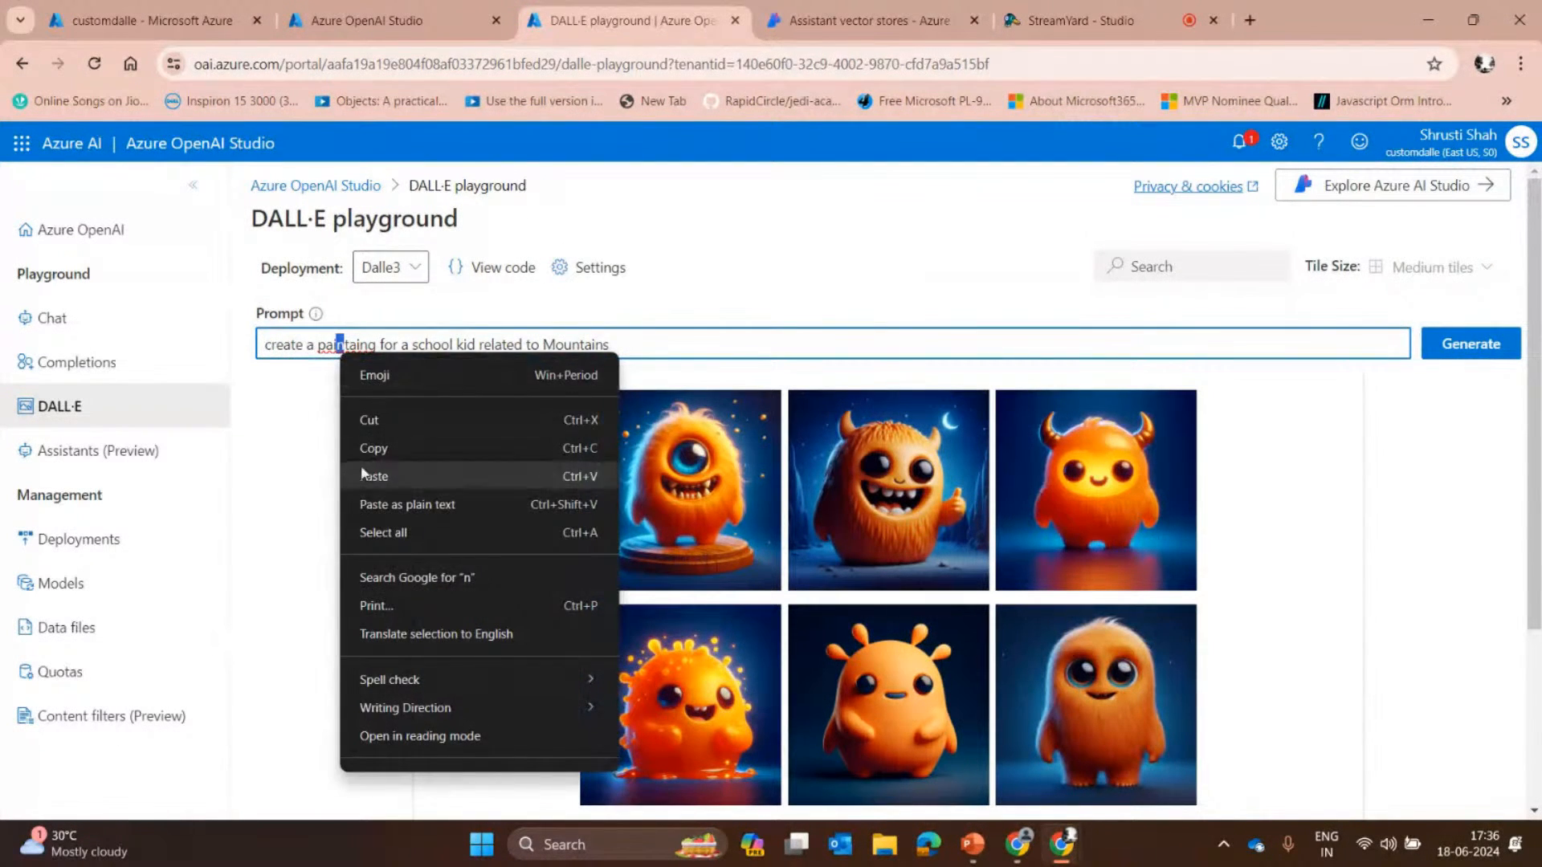
pyautogui.click(383, 533)
pyautogui.click(1064, 331)
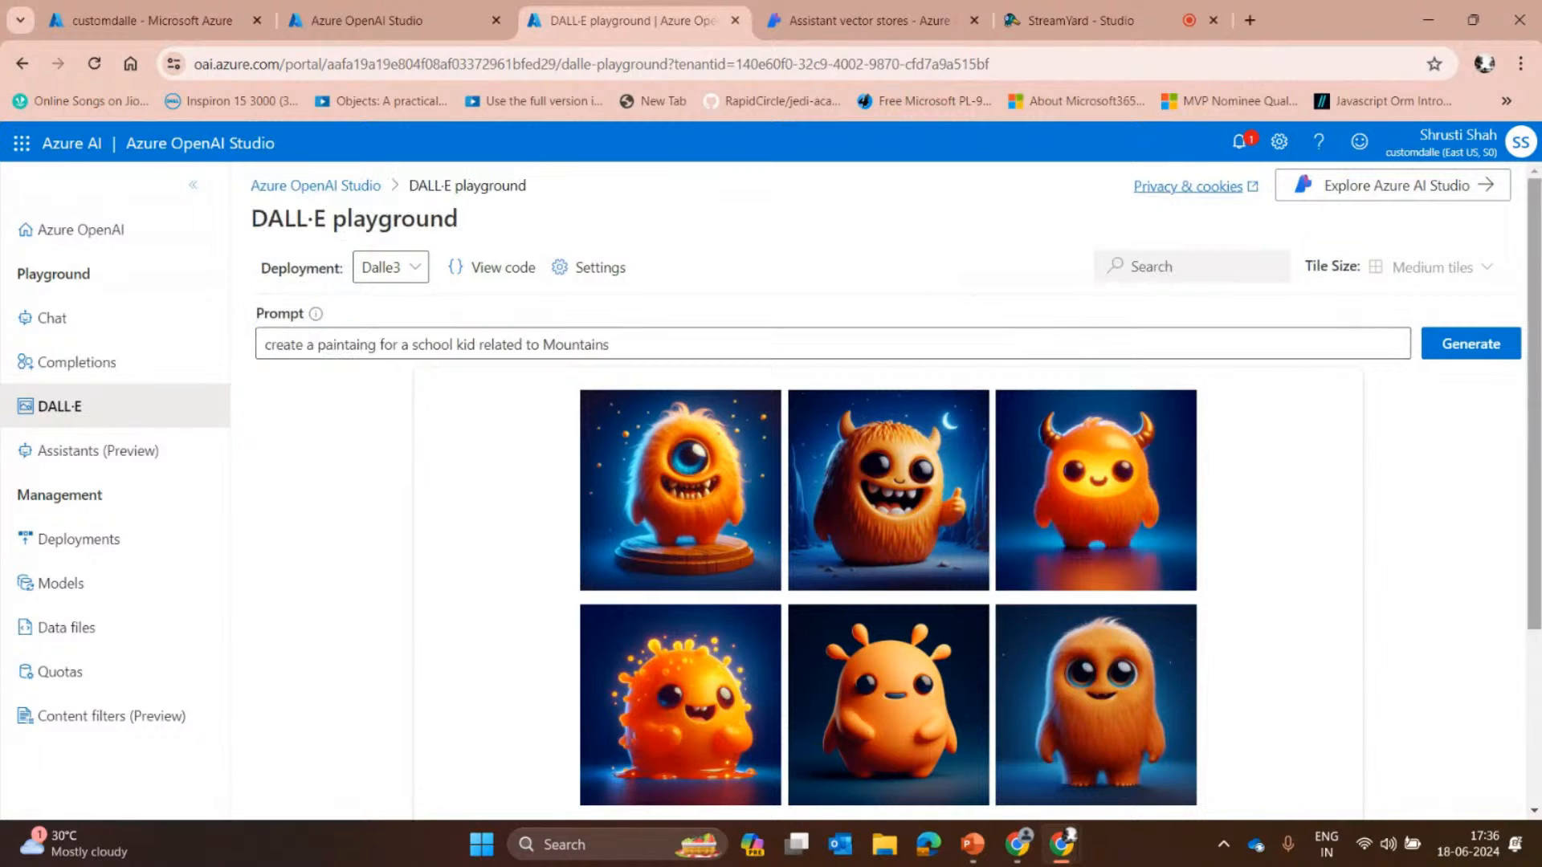
# Generate a DALL·E image from the prompt about a school kid's painting related to mountains.
pyautogui.click(1472, 344)
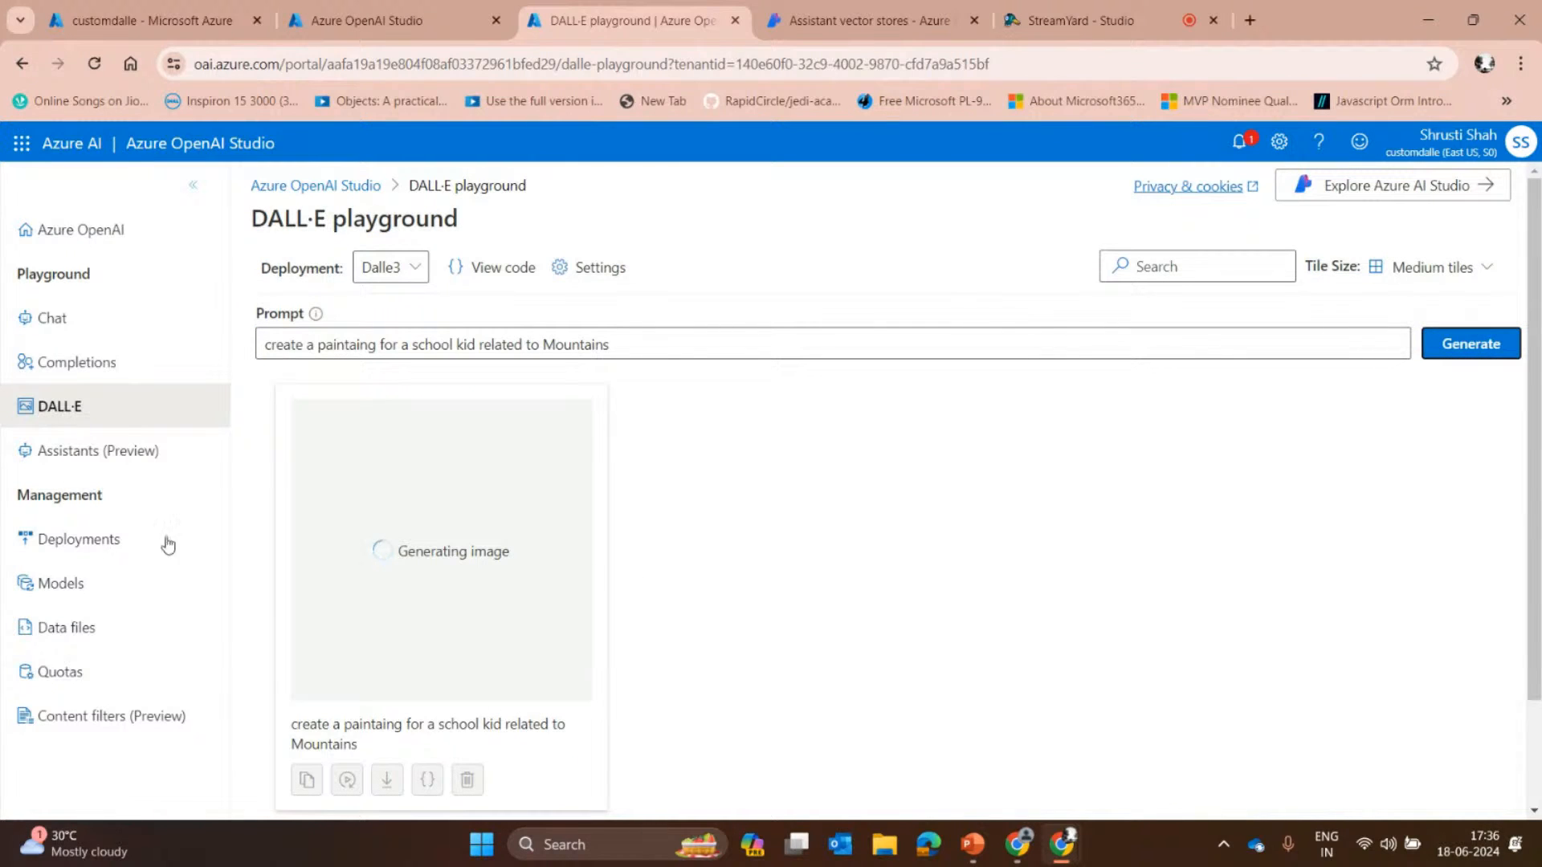
pyautogui.scroll(-2, 585, 543)
pyautogui.scroll(2, 587, 546)
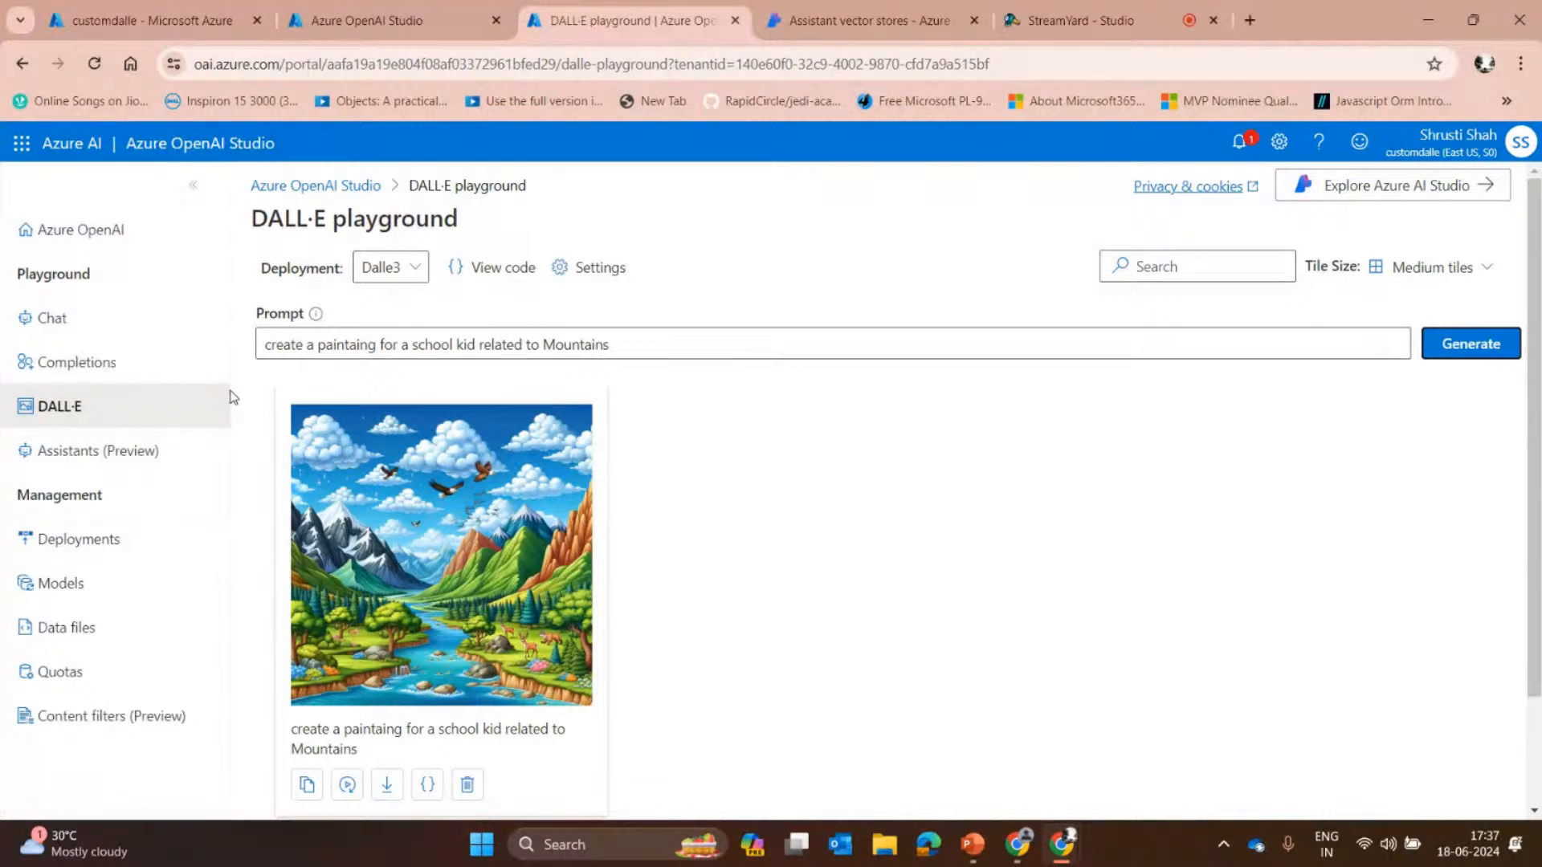
# Review the DALL·E playground's sample code, including its endpoint and Python snippet, and close it.
pyautogui.click(519, 267)
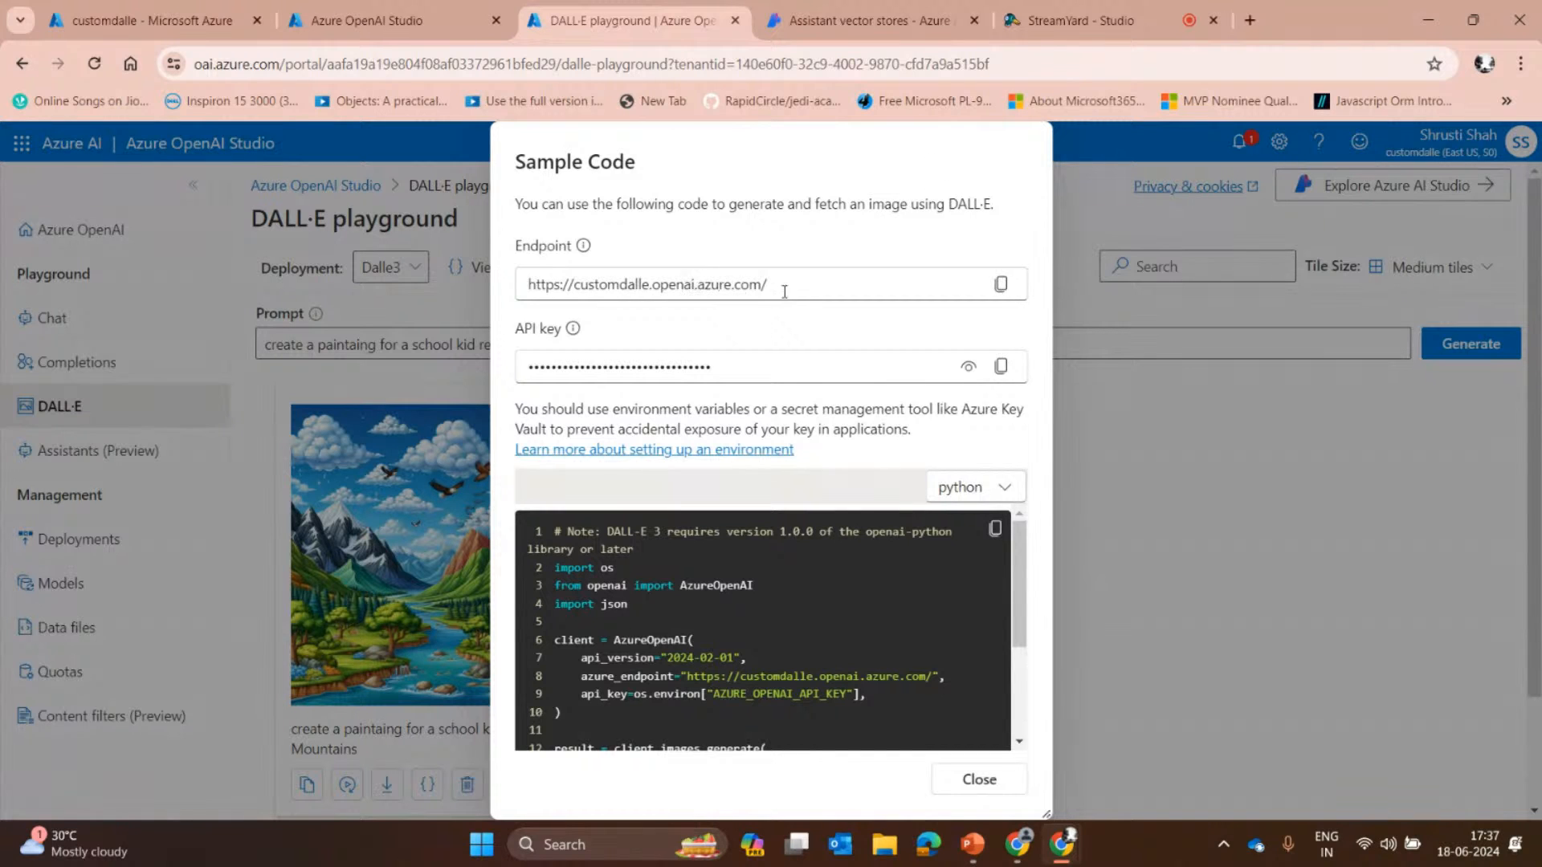
pyautogui.moveTo(784, 291); pyautogui.dragTo(526, 287)
pyautogui.click(582, 291)
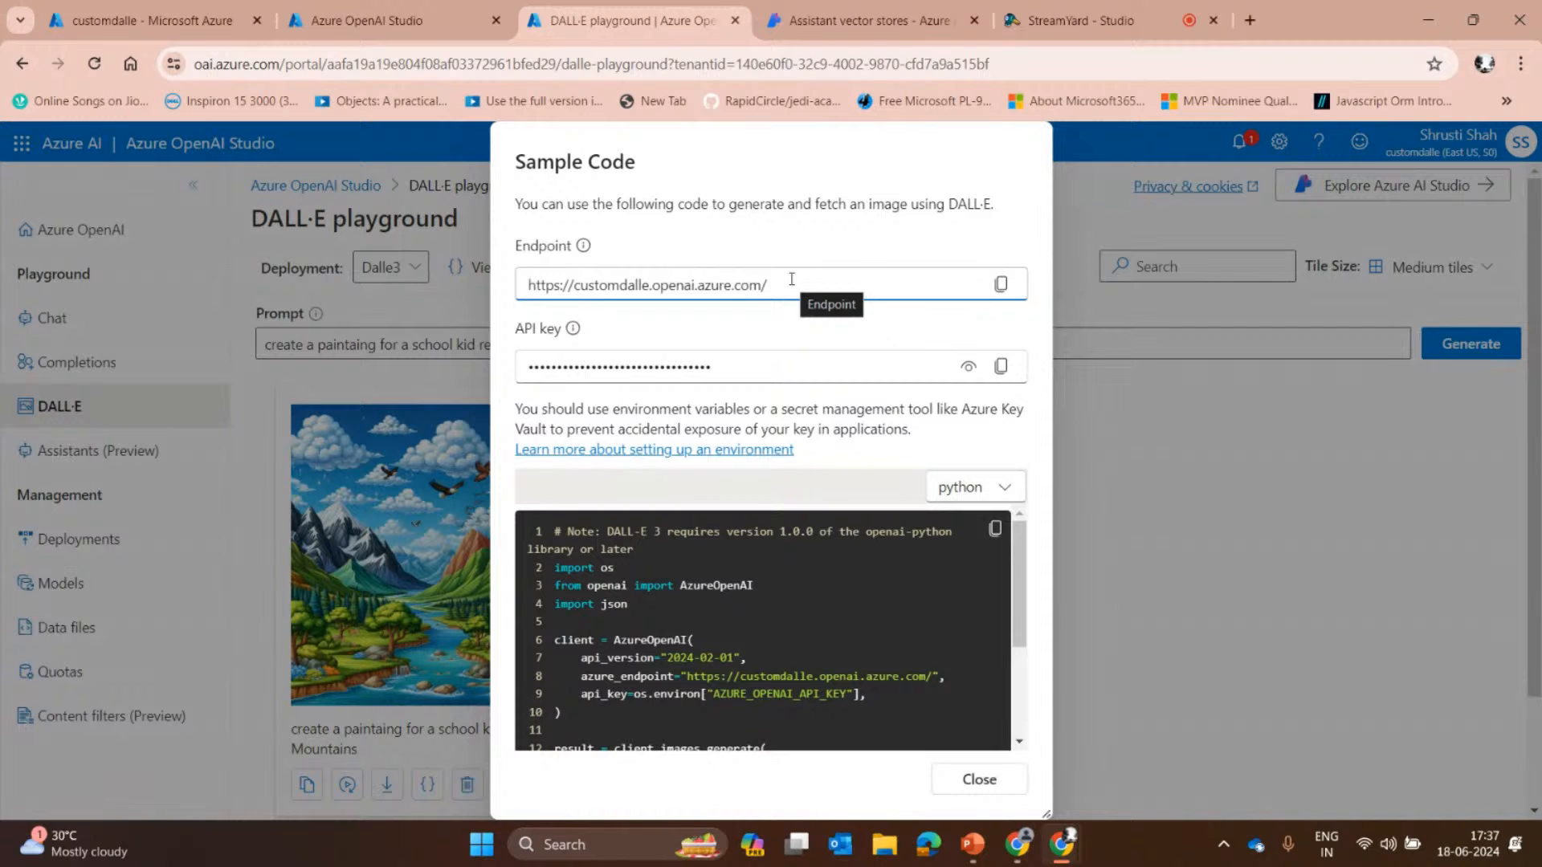
pyautogui.scroll(-3, 795, 616)
pyautogui.scroll(3, 824, 594)
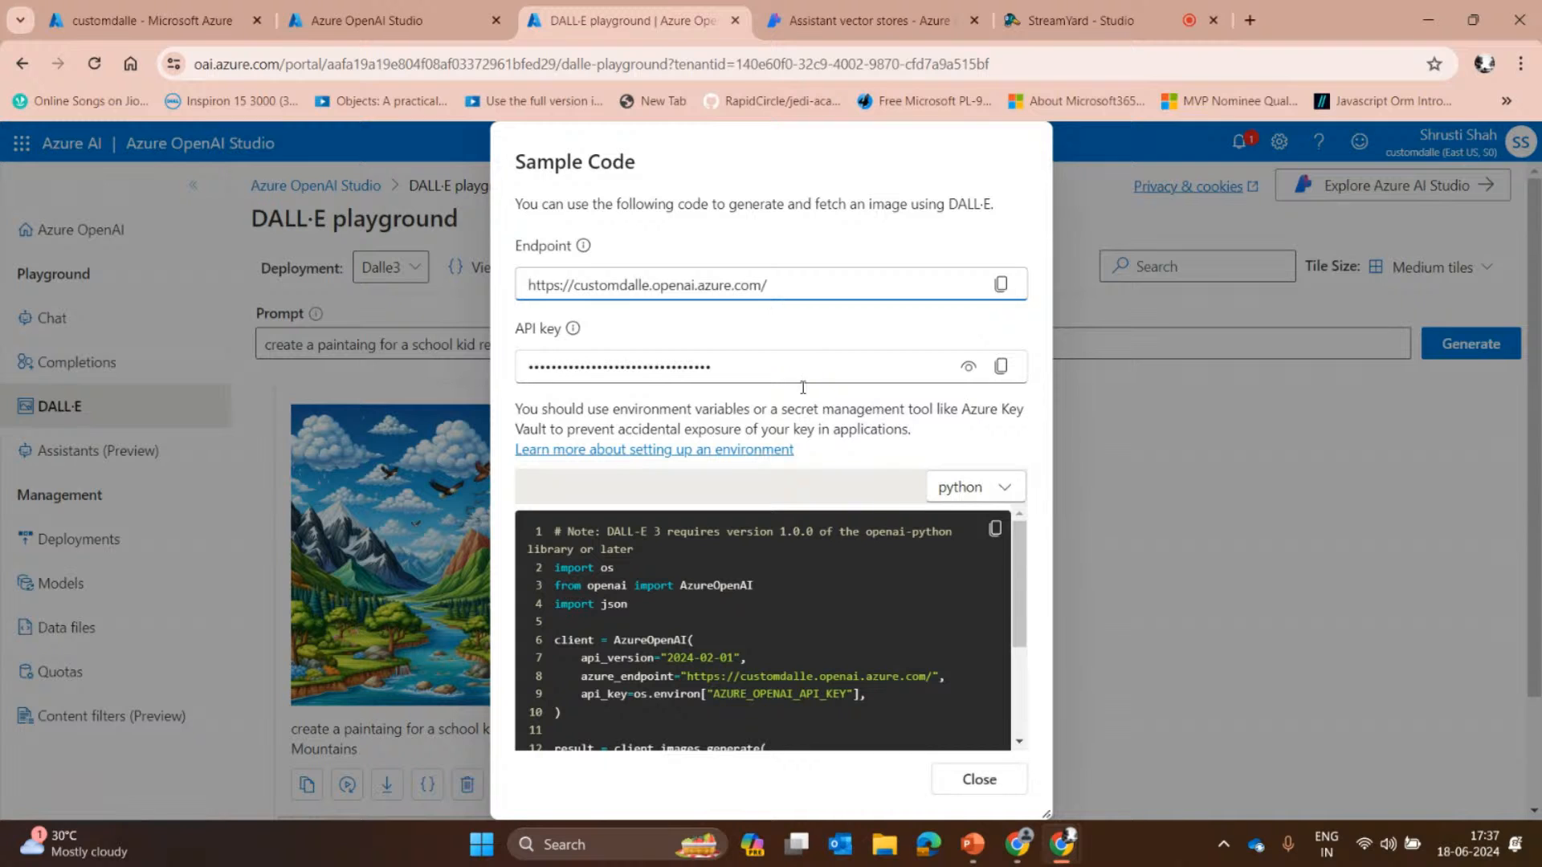
pyautogui.click(1202, 483)
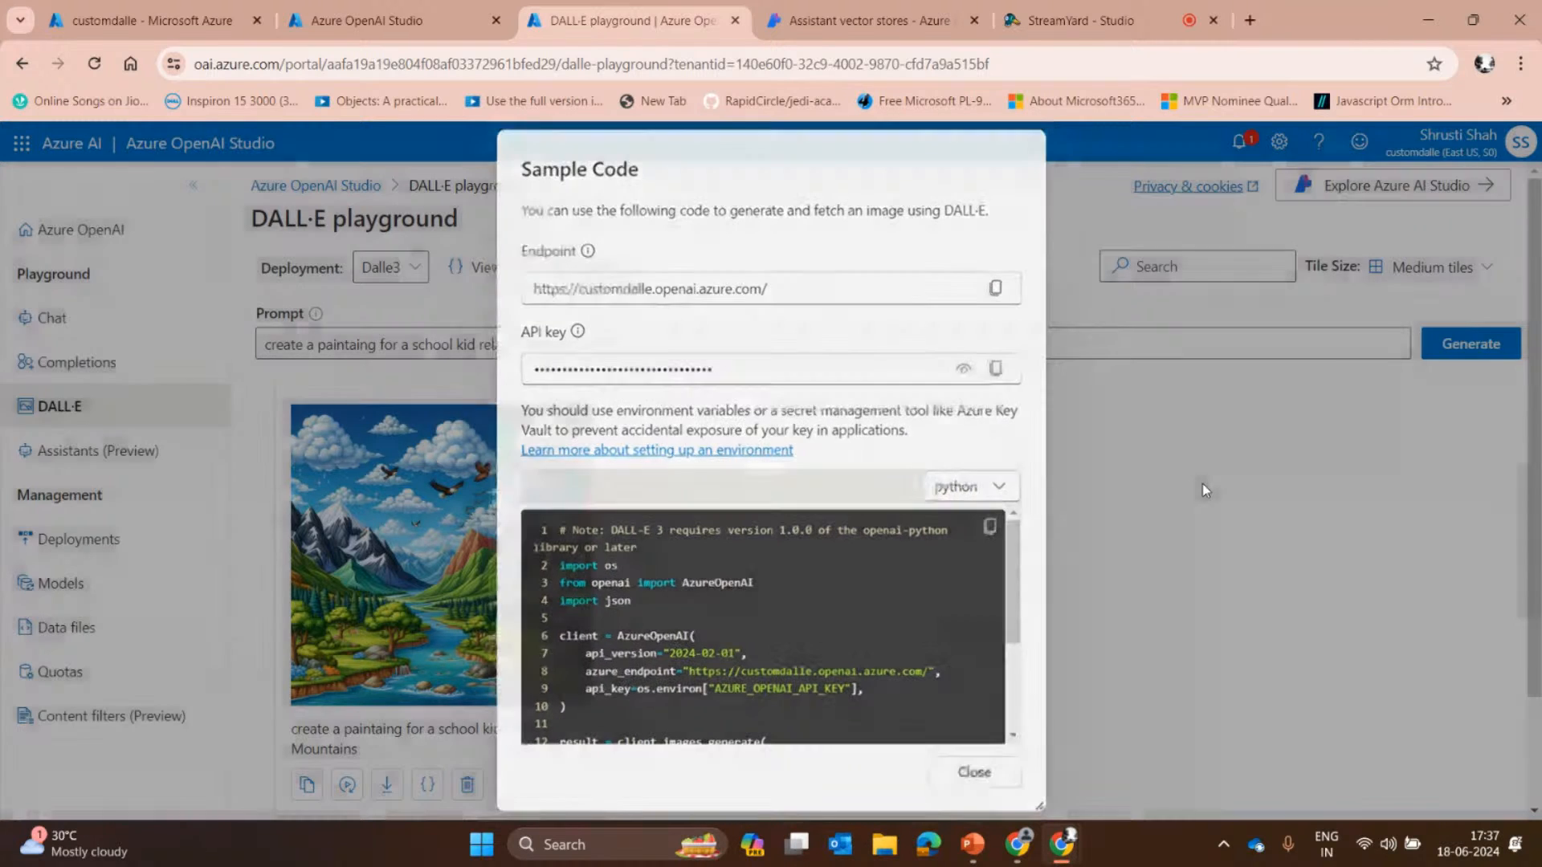
pyautogui.click(105, 322)
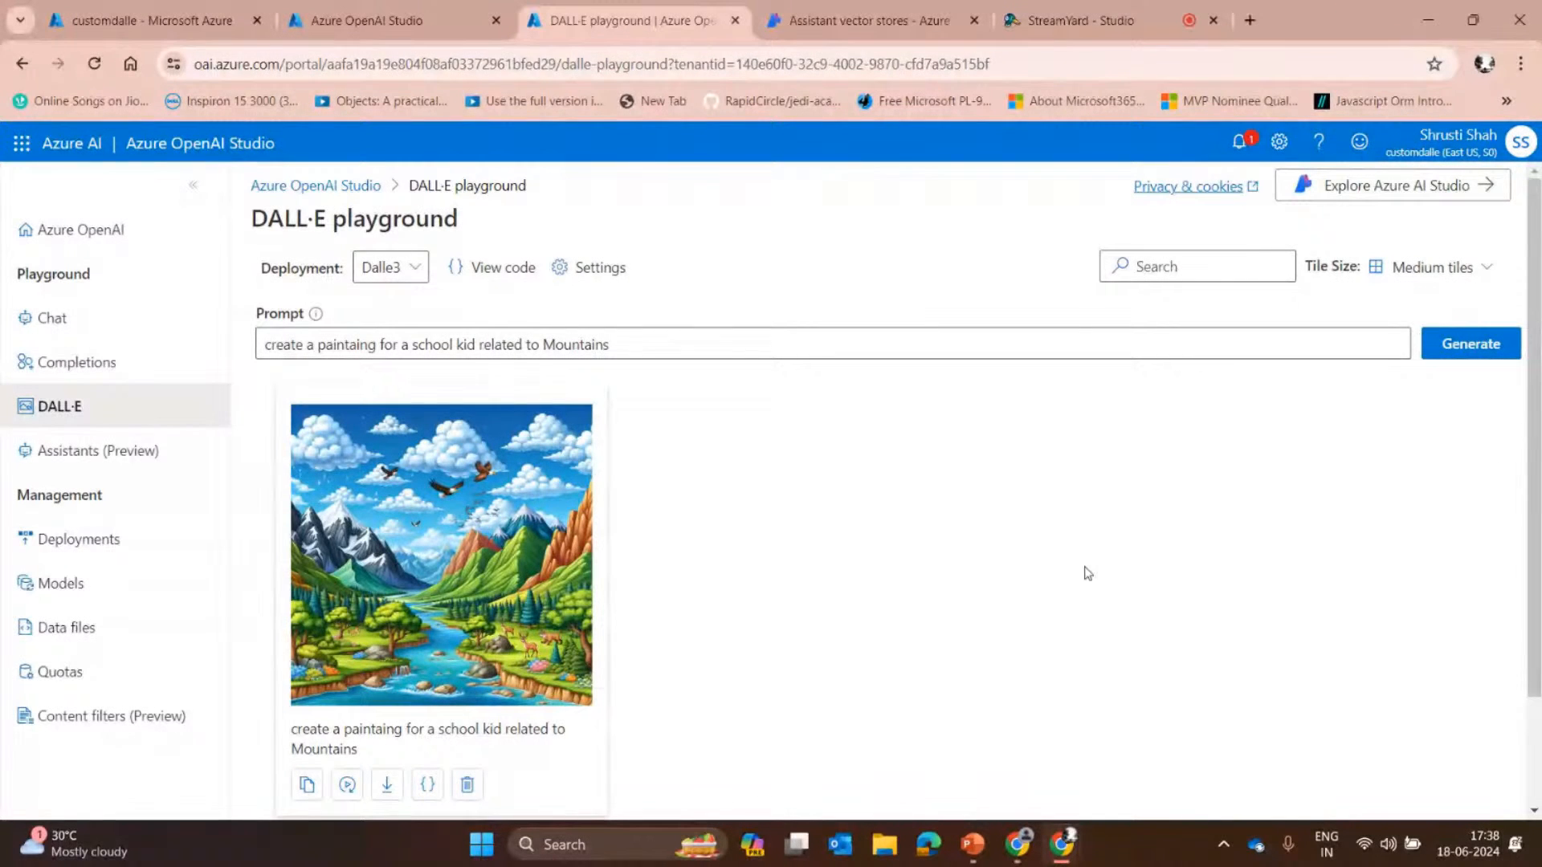
pyautogui.click(65, 329)
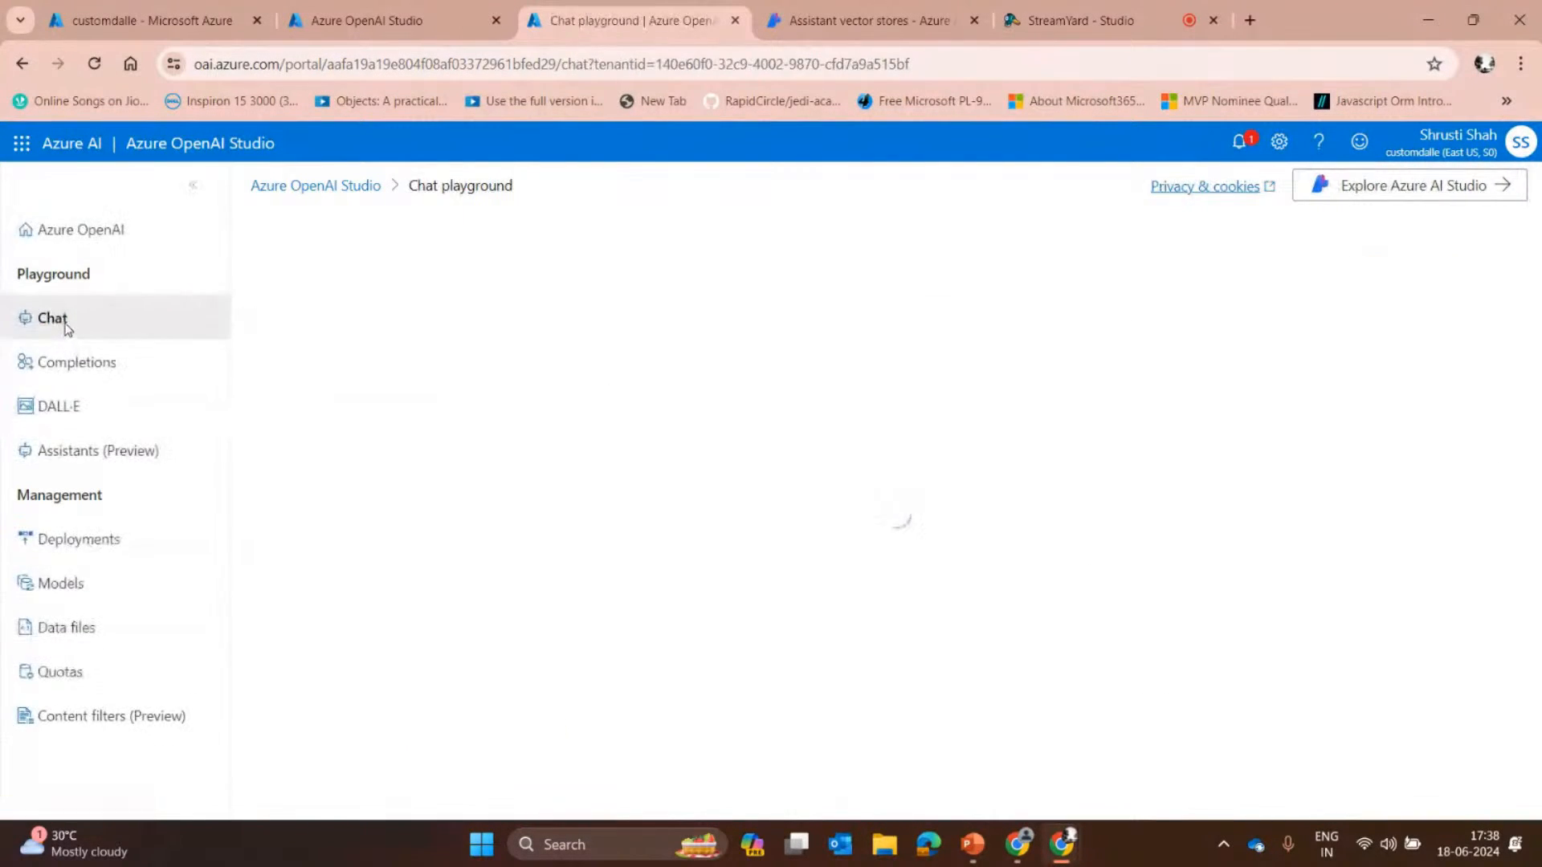
pyautogui.click(71, 407)
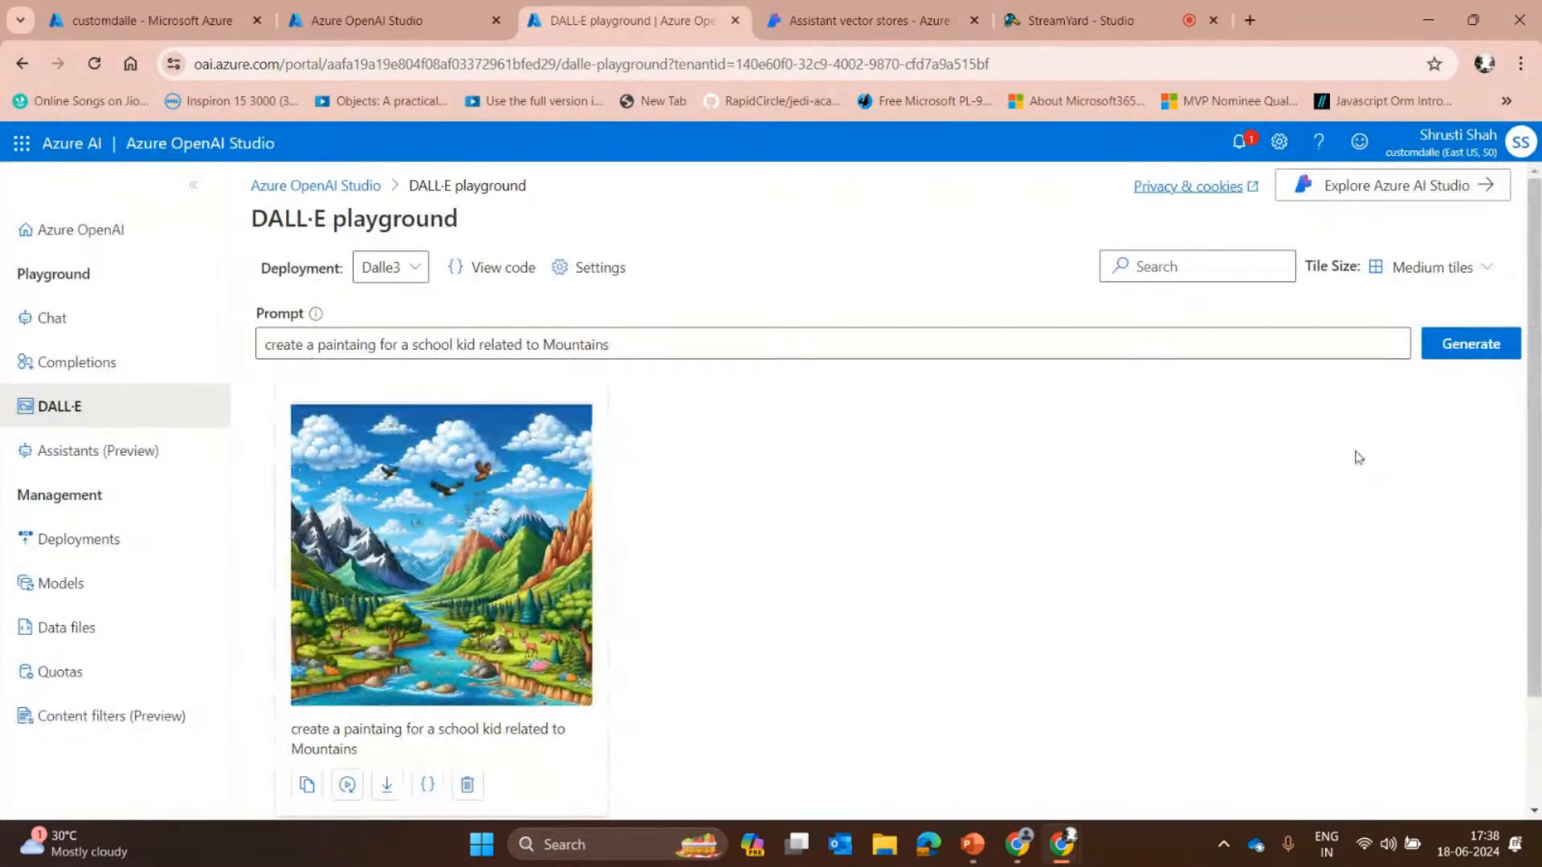
# Switch to the browser window with the OpenAI app in Power Apps and open the Power Apps home page in a new tab.
pyautogui.click(1017, 844)
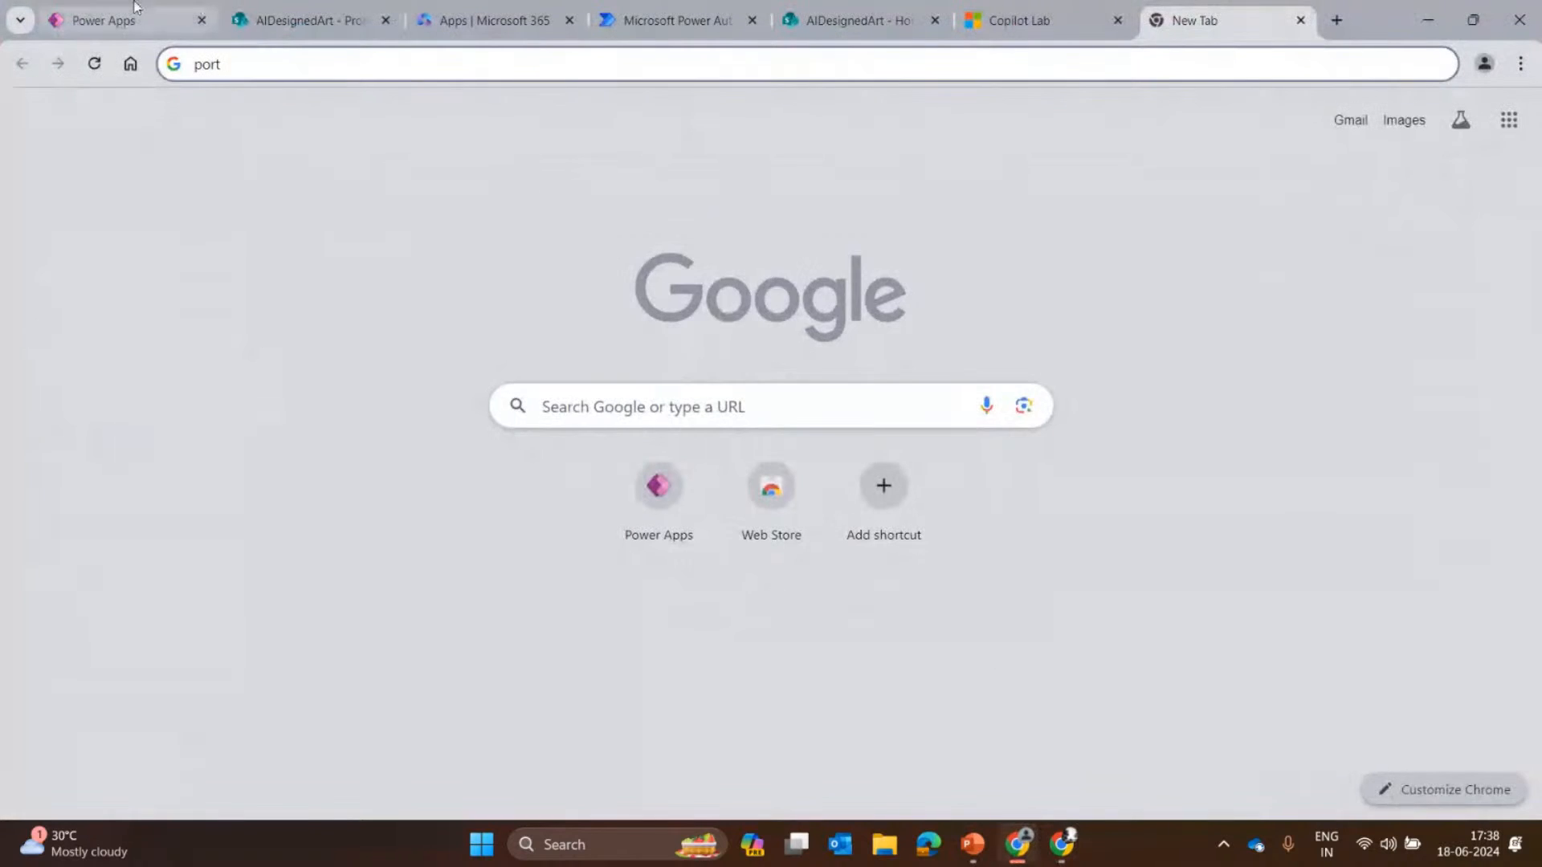
pyautogui.click(135, 8)
pyautogui.click(269, 18)
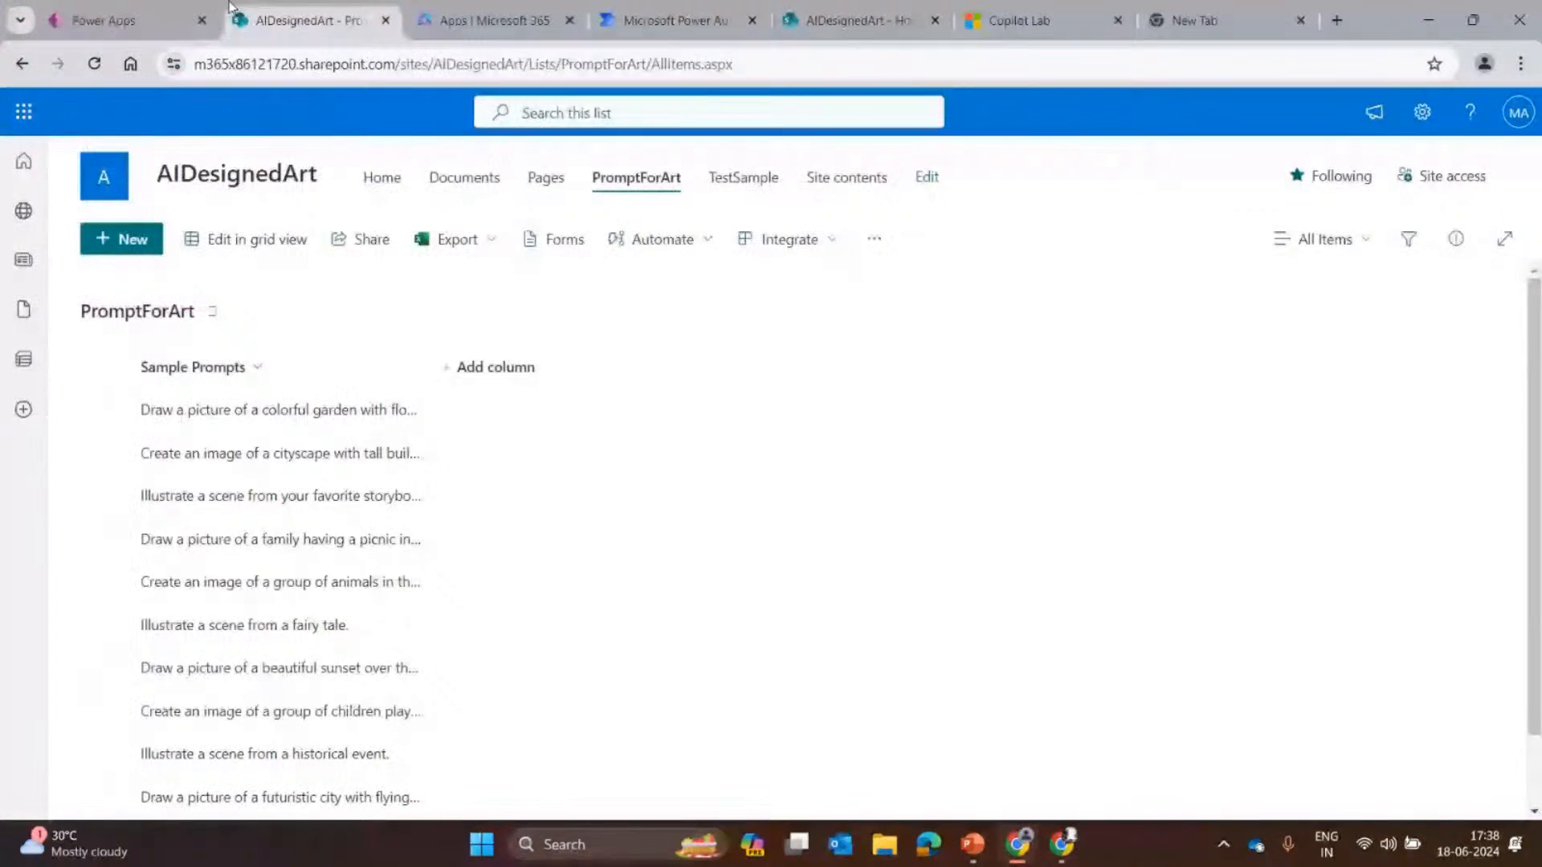
pyautogui.click(120, 20)
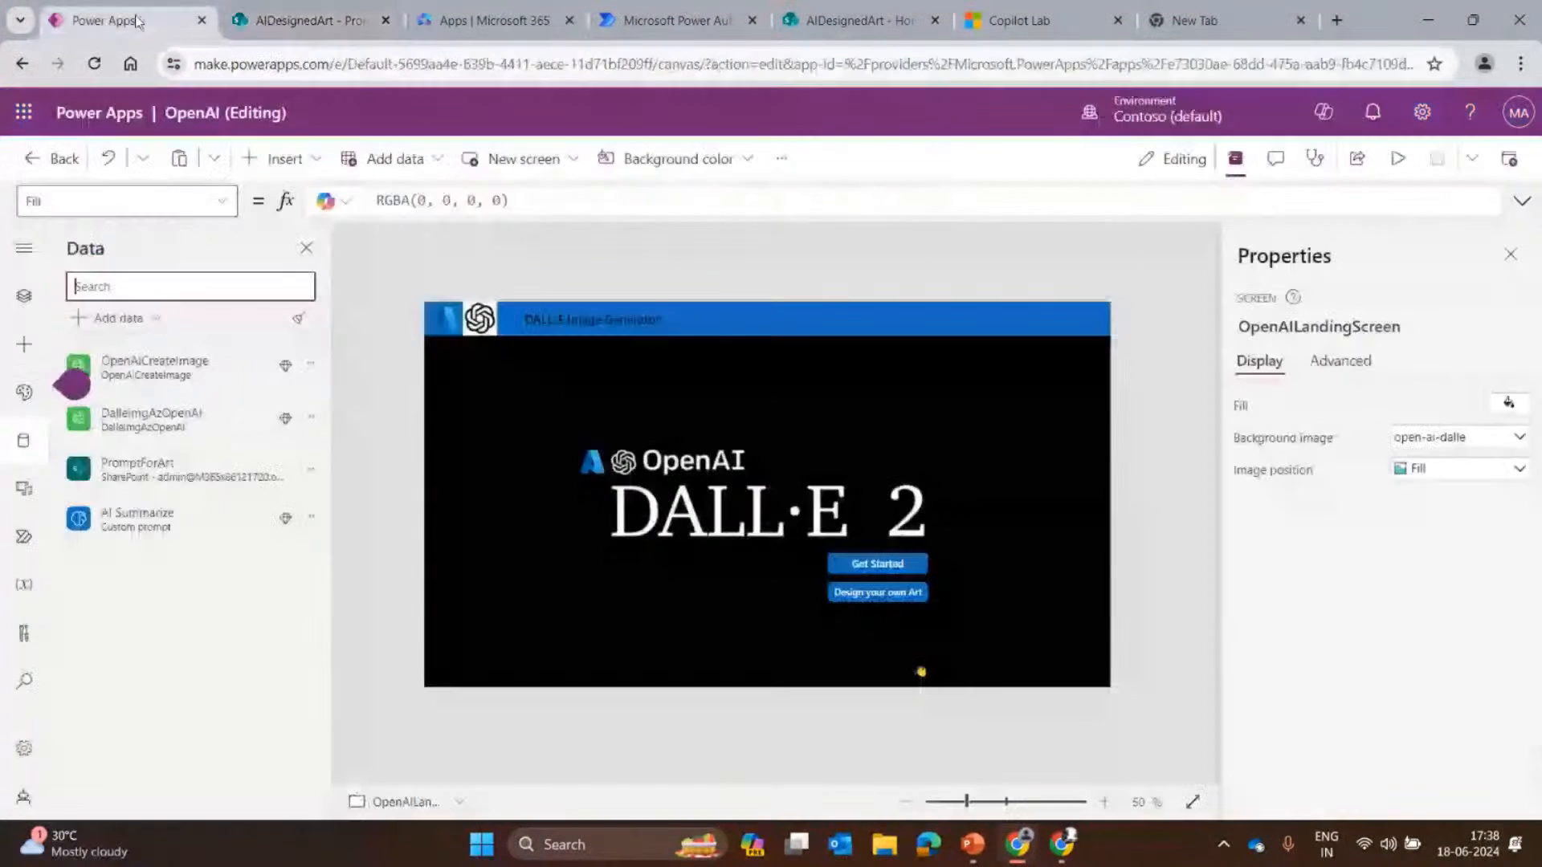
pyautogui.click(23, 111)
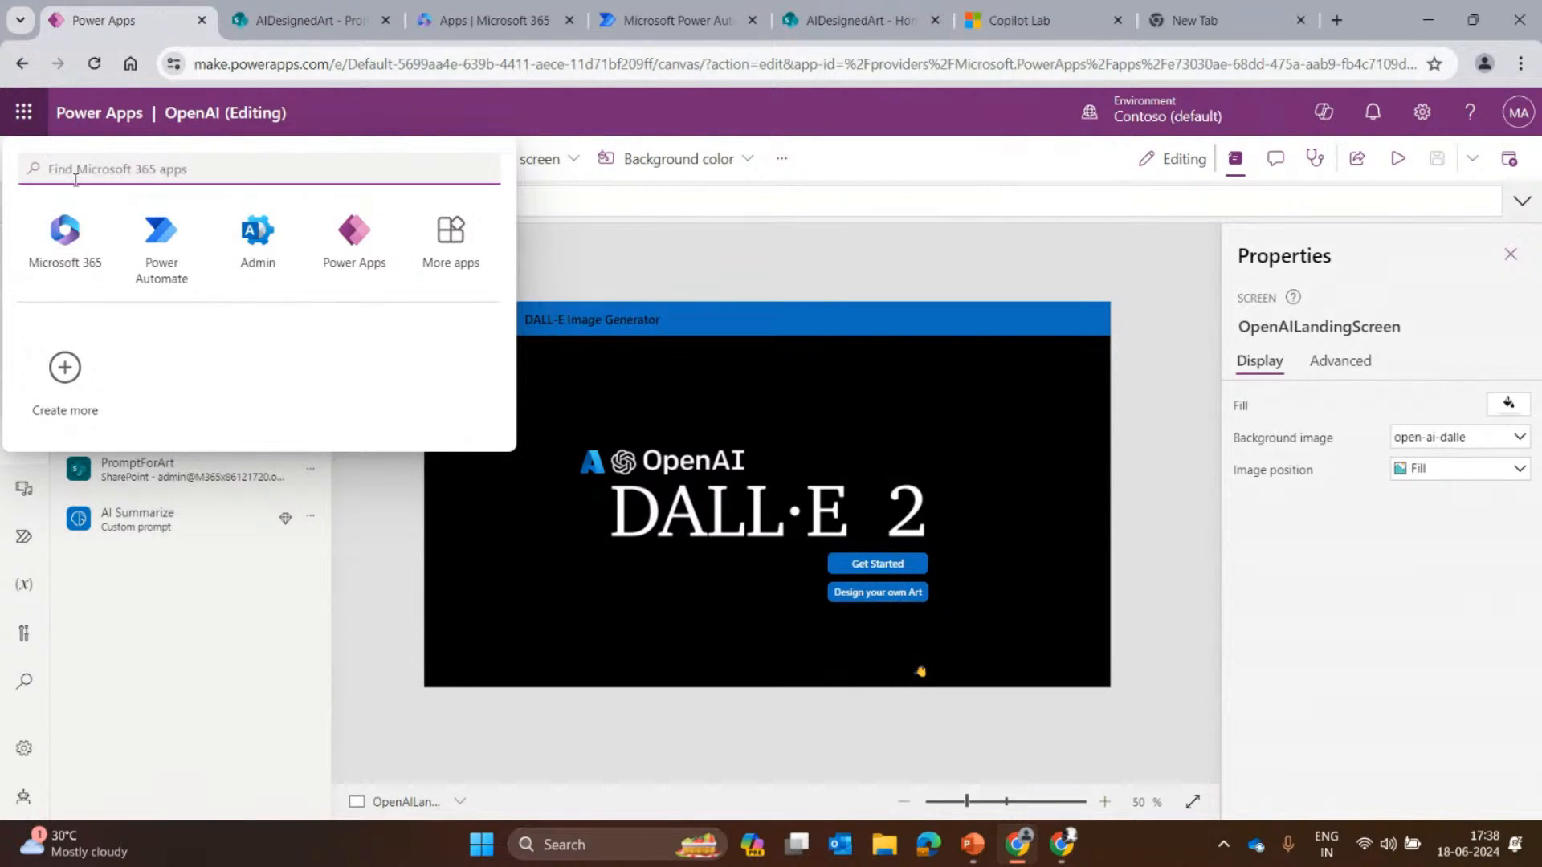
pyautogui.rightClick(366, 257)
pyautogui.click(447, 244)
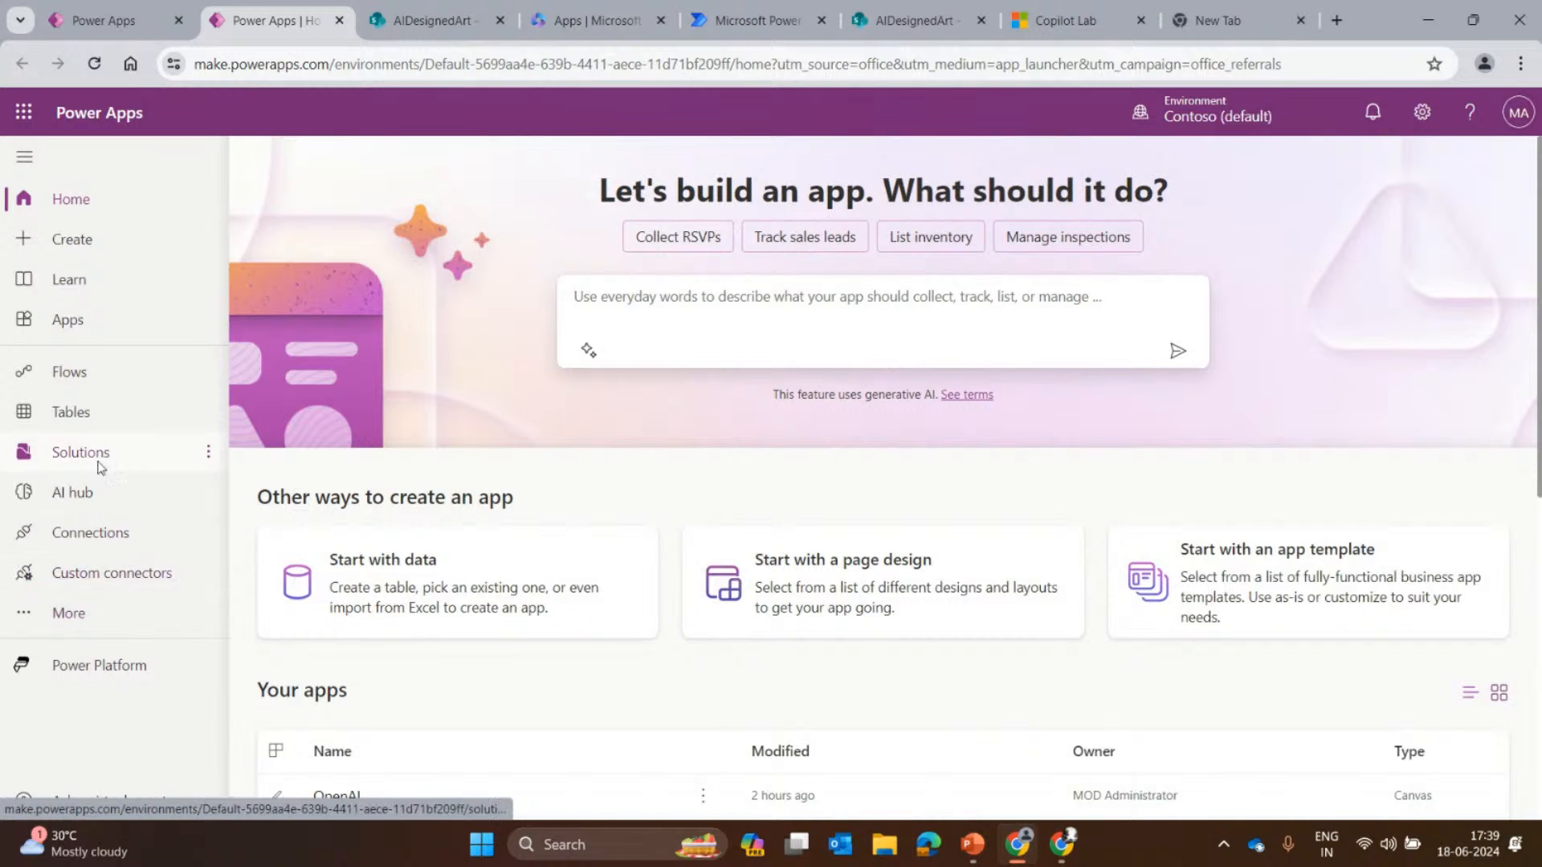
# Switch the environment to CopilotTest and open the Prompts page of the AI hub.
pyautogui.click(90, 493)
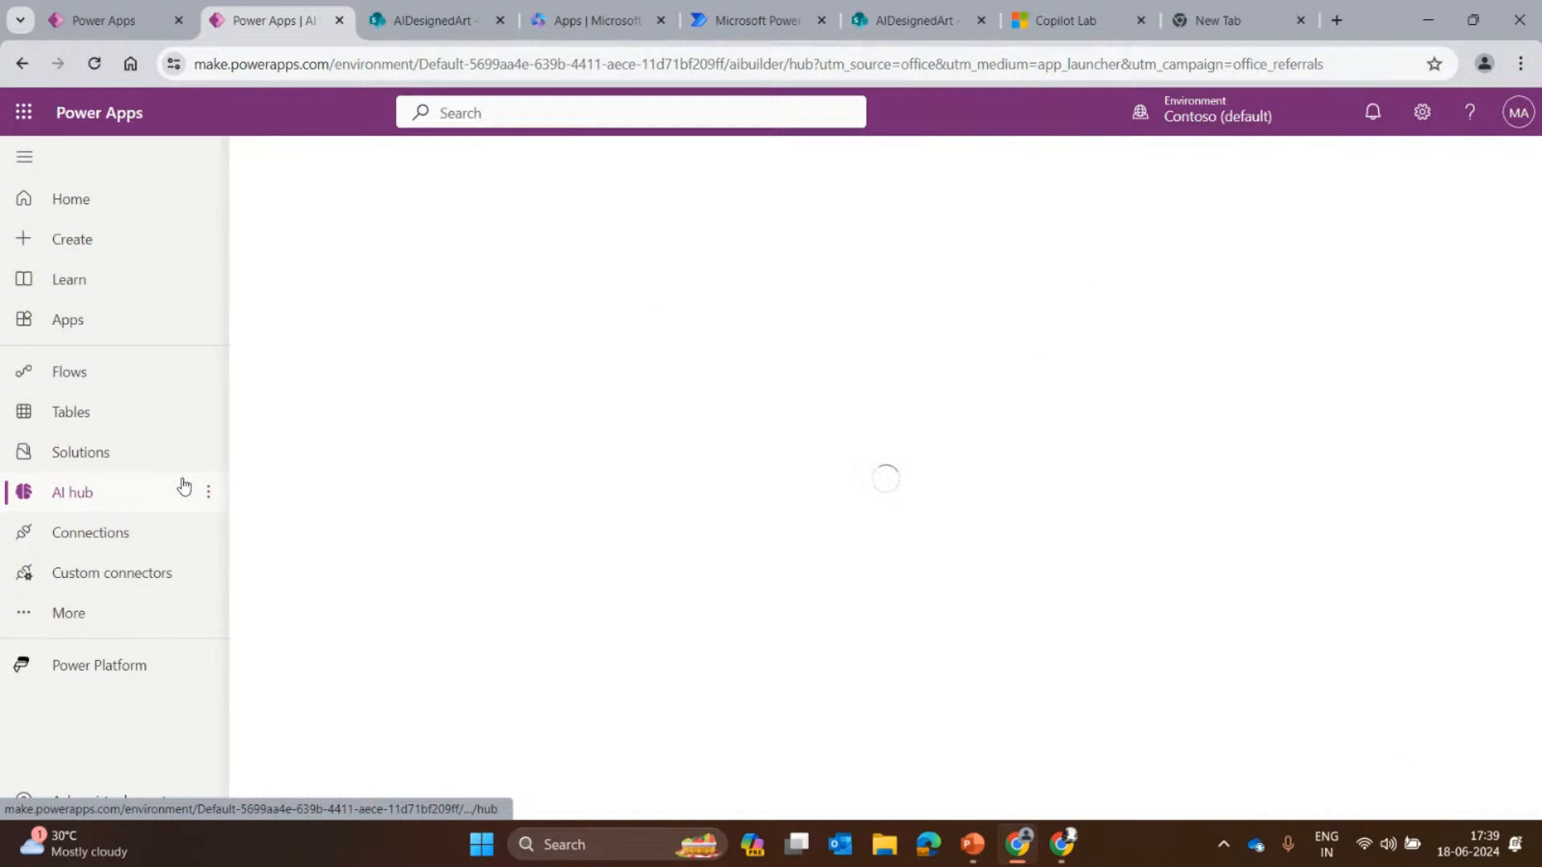
pyautogui.click(1217, 112)
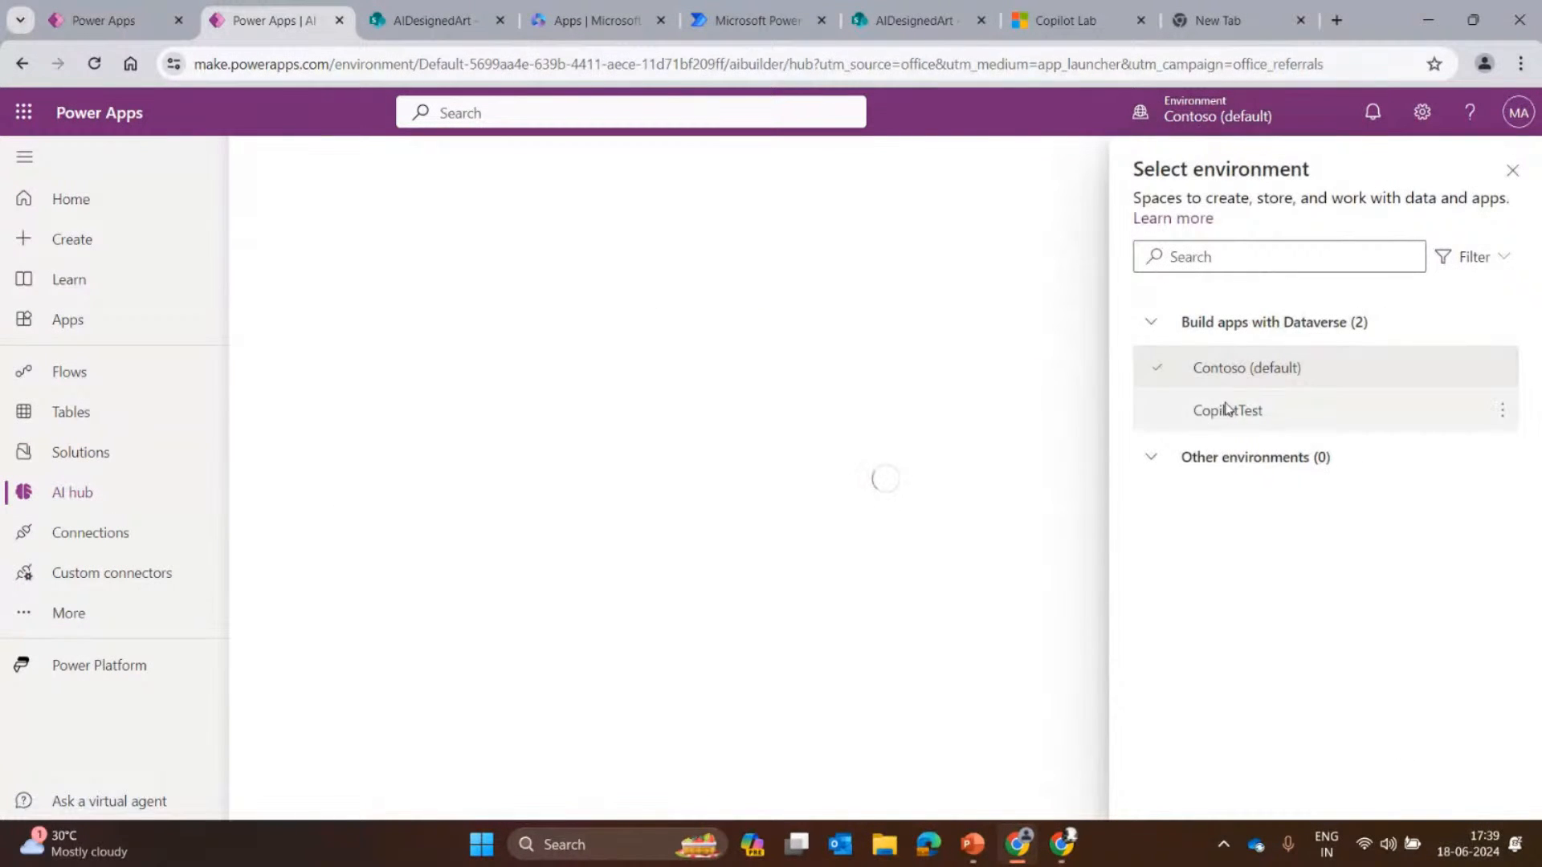
pyautogui.click(1224, 408)
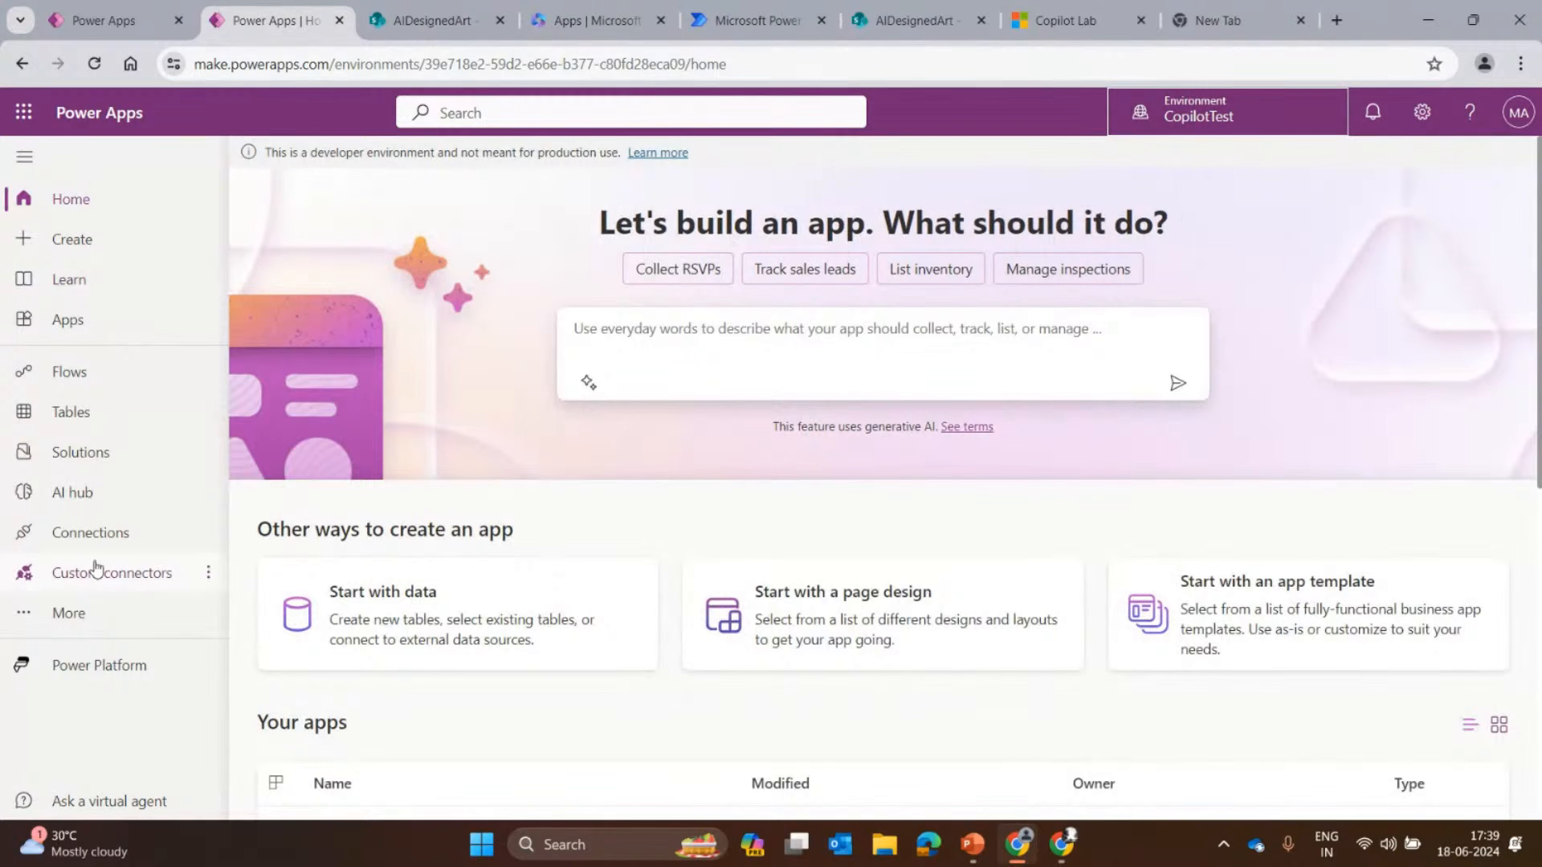
pyautogui.click(114, 502)
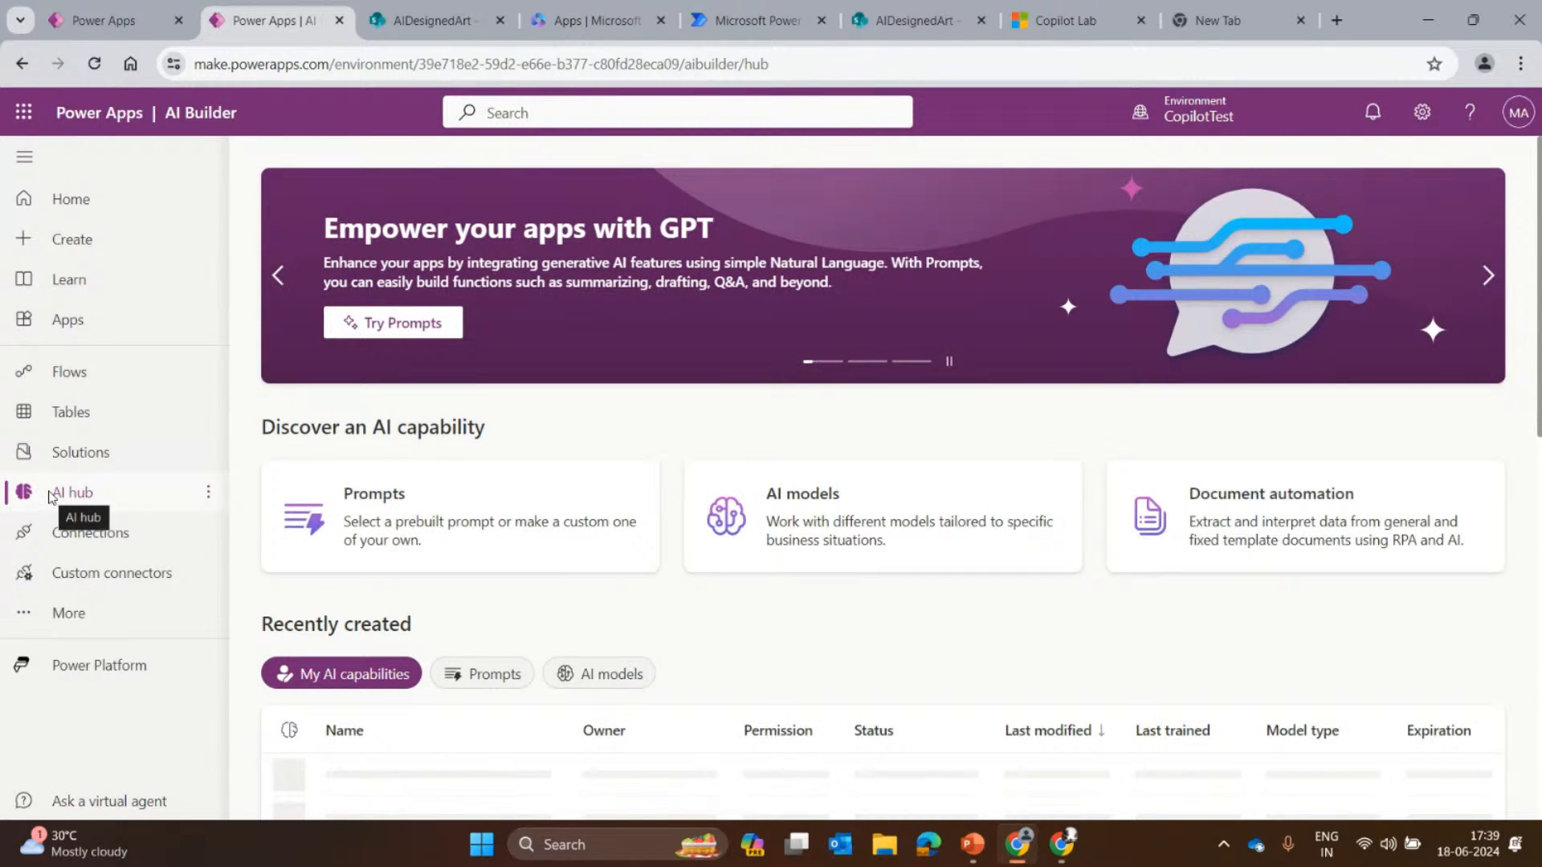
pyautogui.scroll(-1, 931, 253)
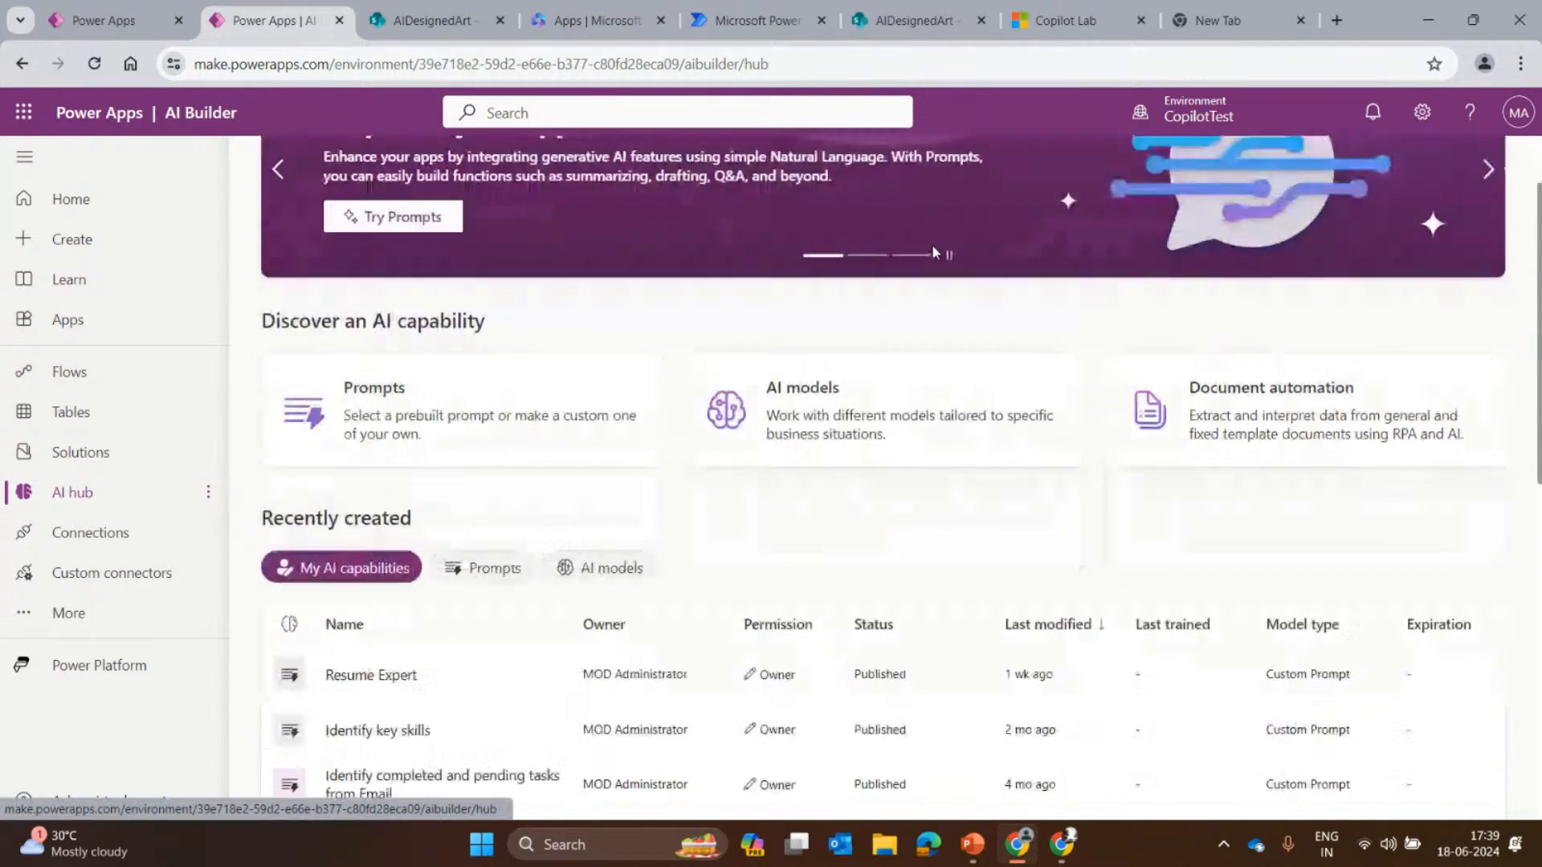
pyautogui.scroll(1, 932, 252)
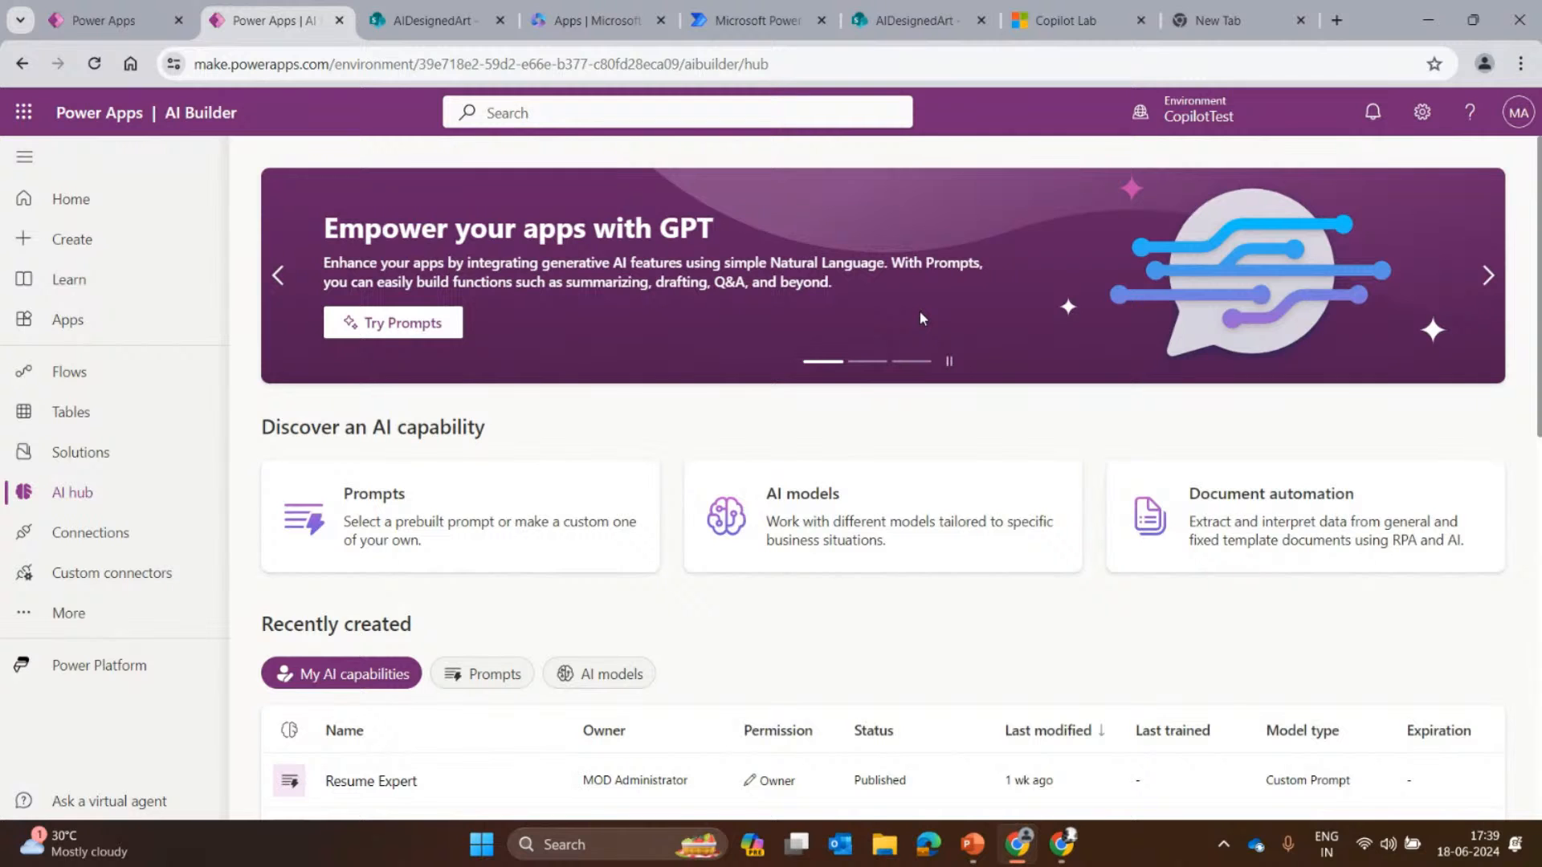
pyautogui.click(503, 551)
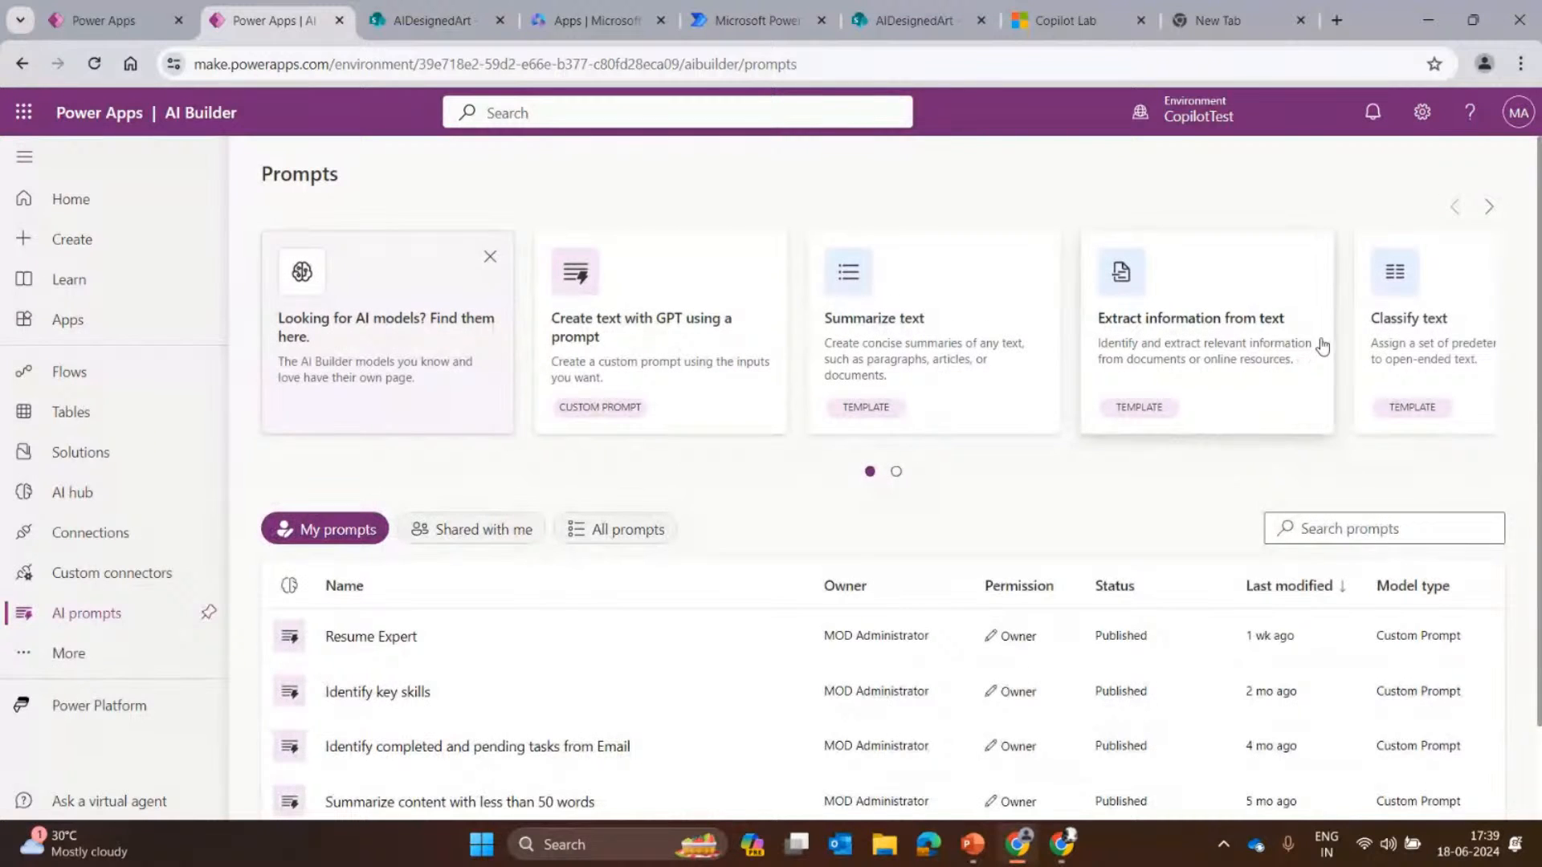
# Browse the prompt templates and own prompts, and examine the "Summarize content with less than 50 words" prompt.
pyautogui.click(1499, 215)
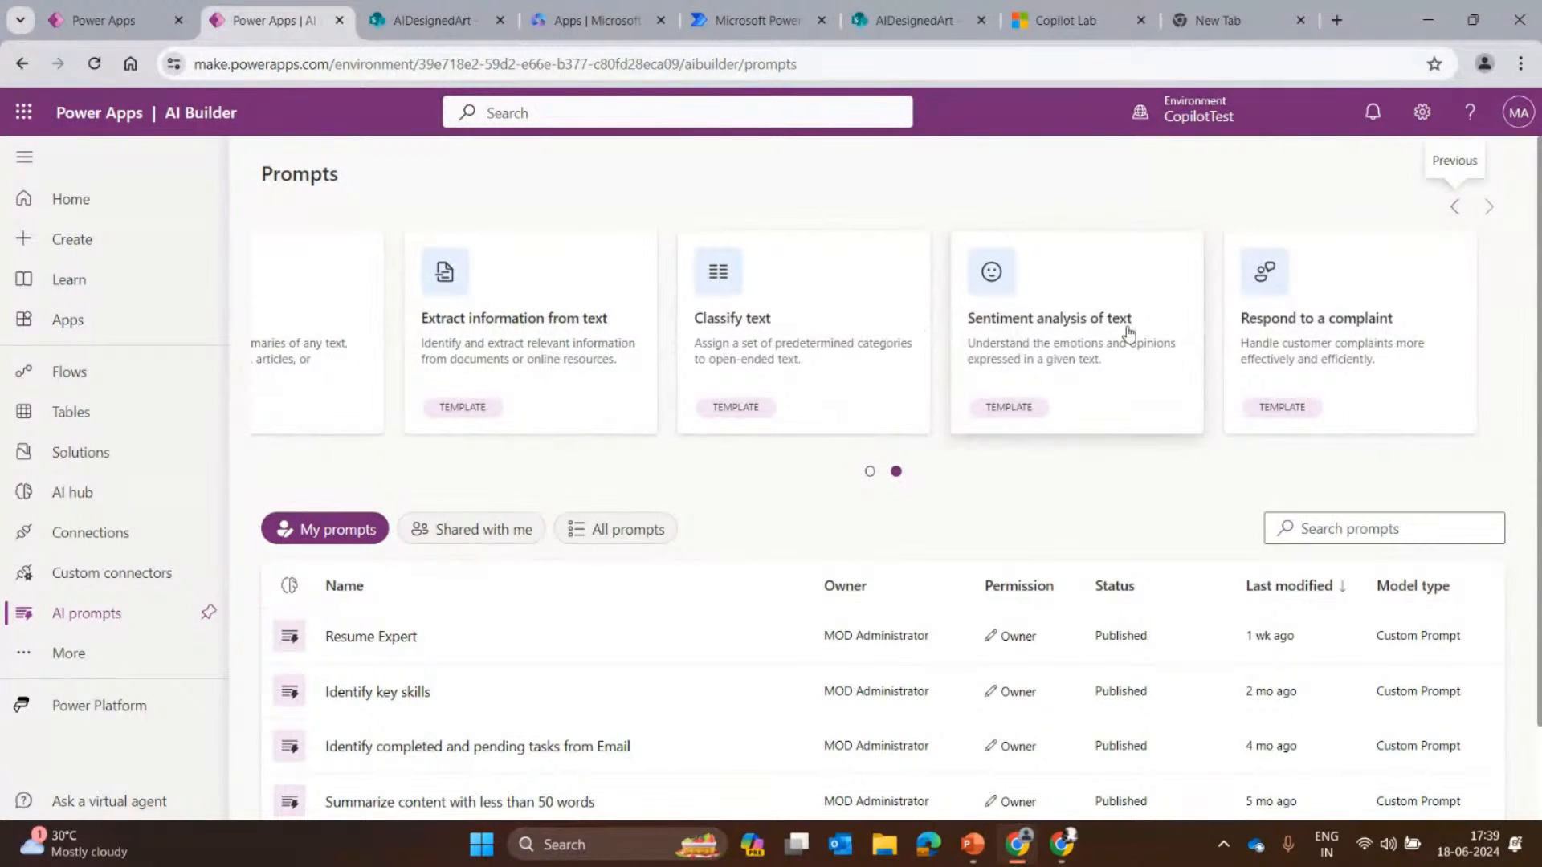
pyautogui.scroll(-2, 521, 466)
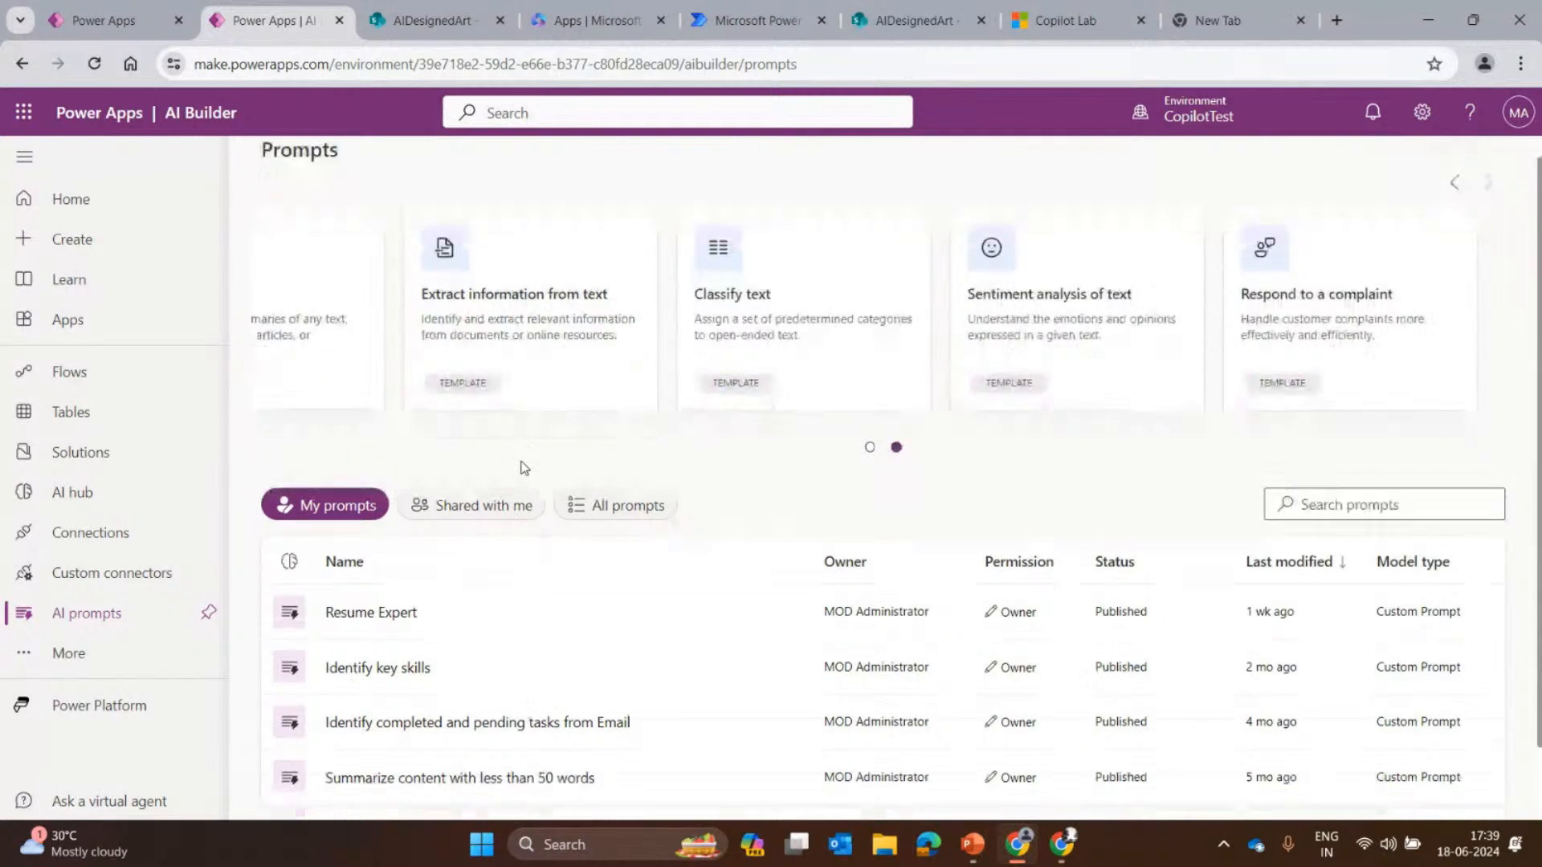
pyautogui.scroll(2, 261, 318)
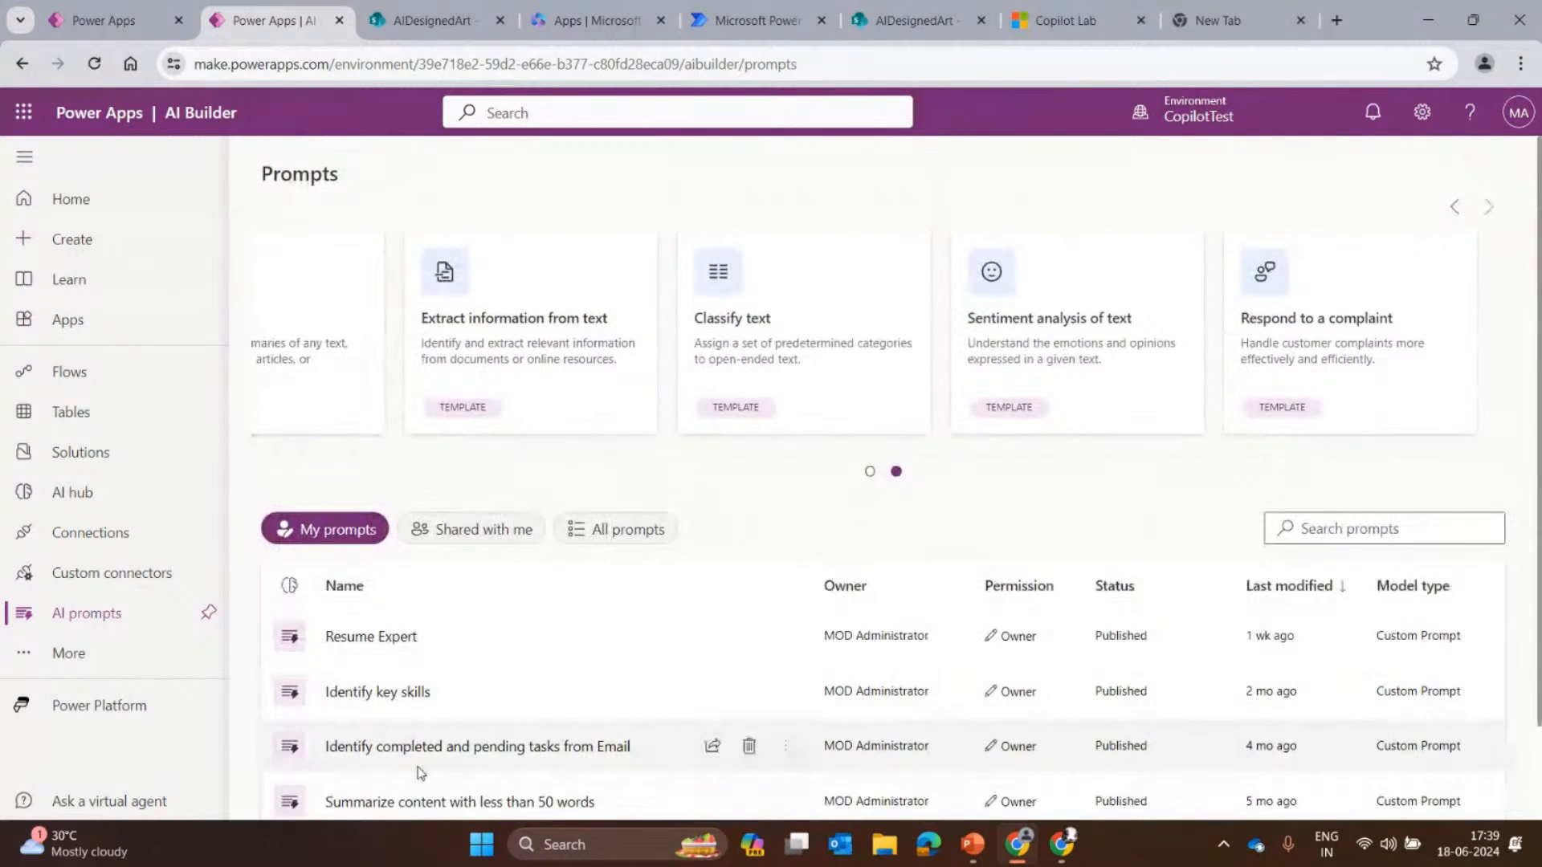
pyautogui.scroll(-2, 424, 735)
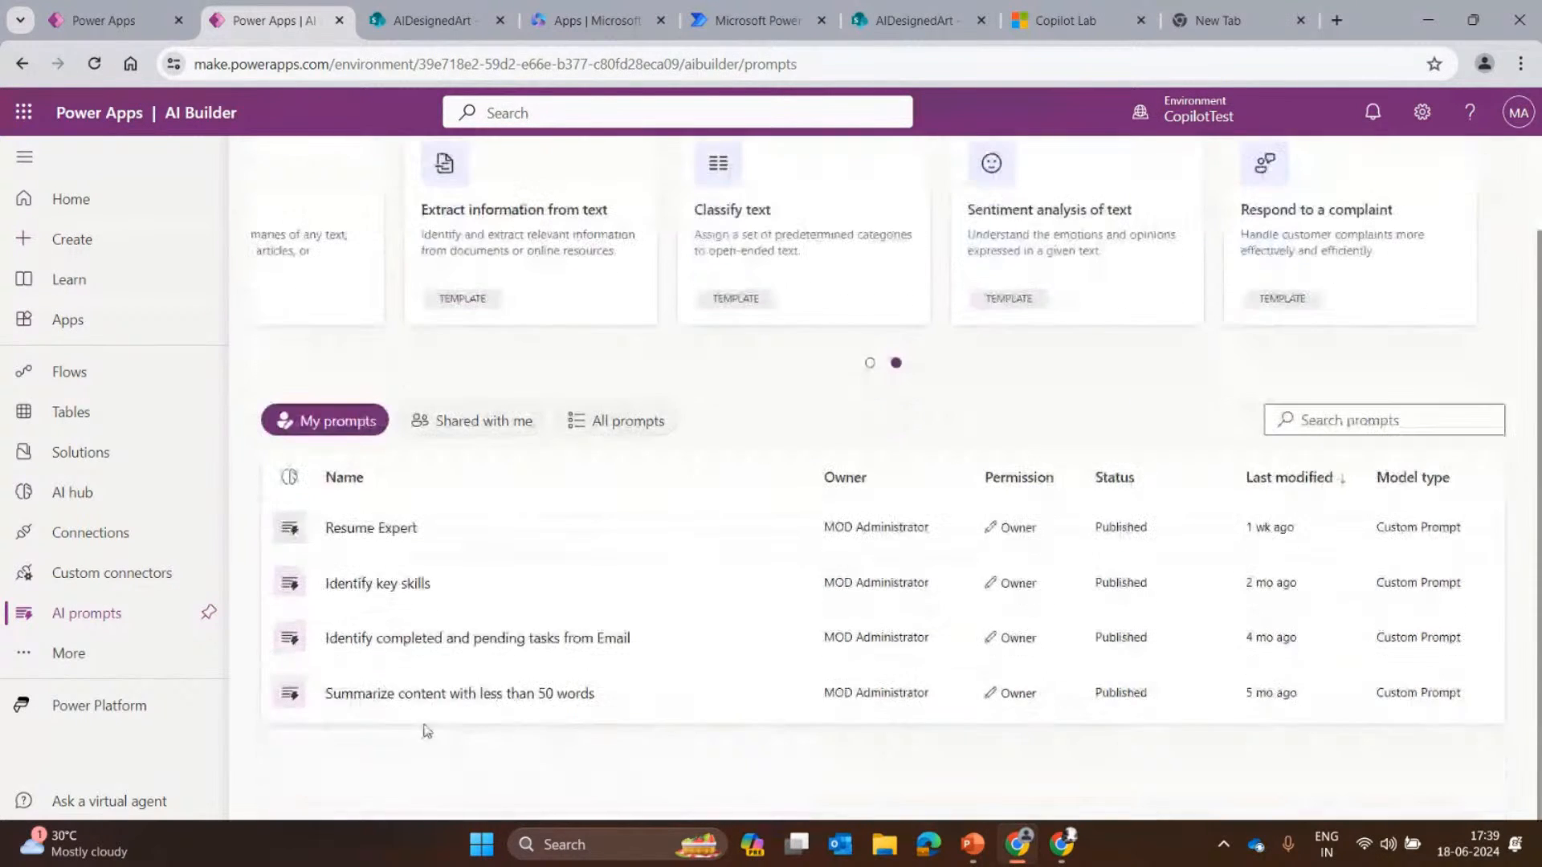
pyautogui.click(518, 696)
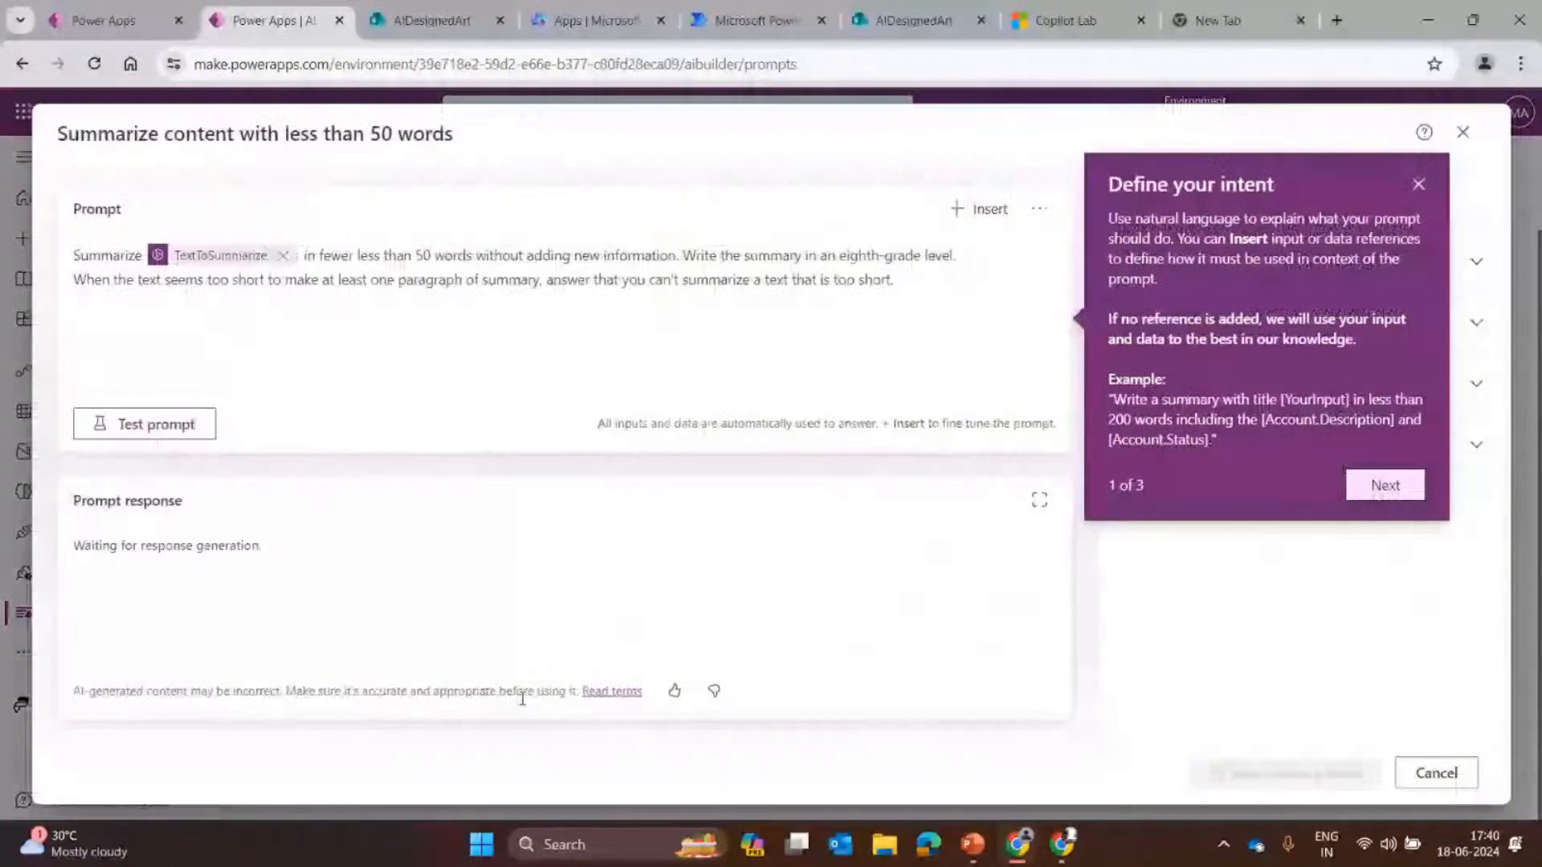
pyautogui.click(1418, 183)
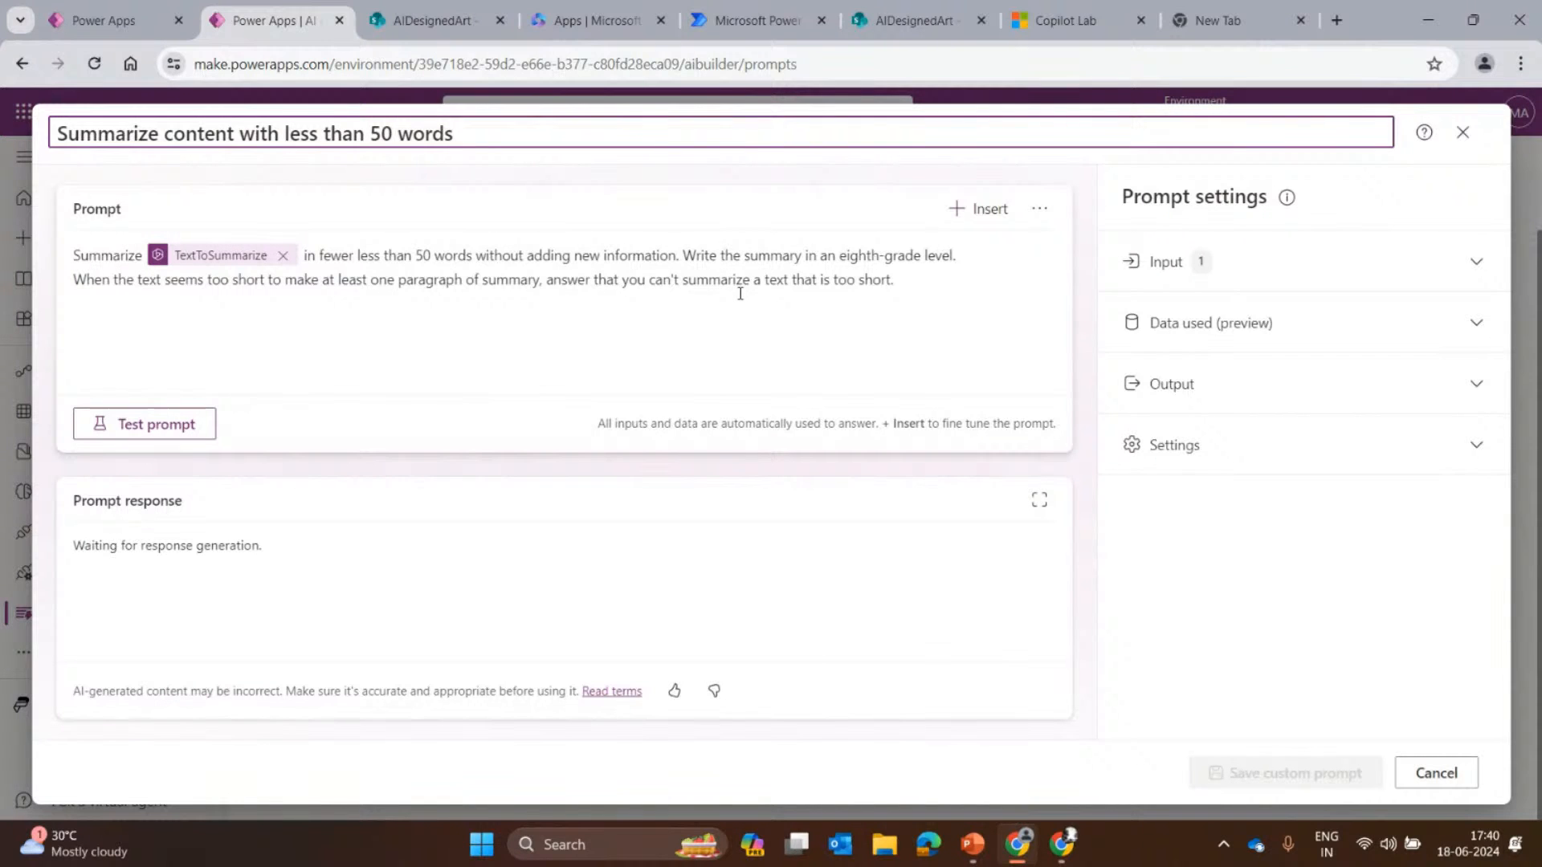
pyautogui.click(1462, 132)
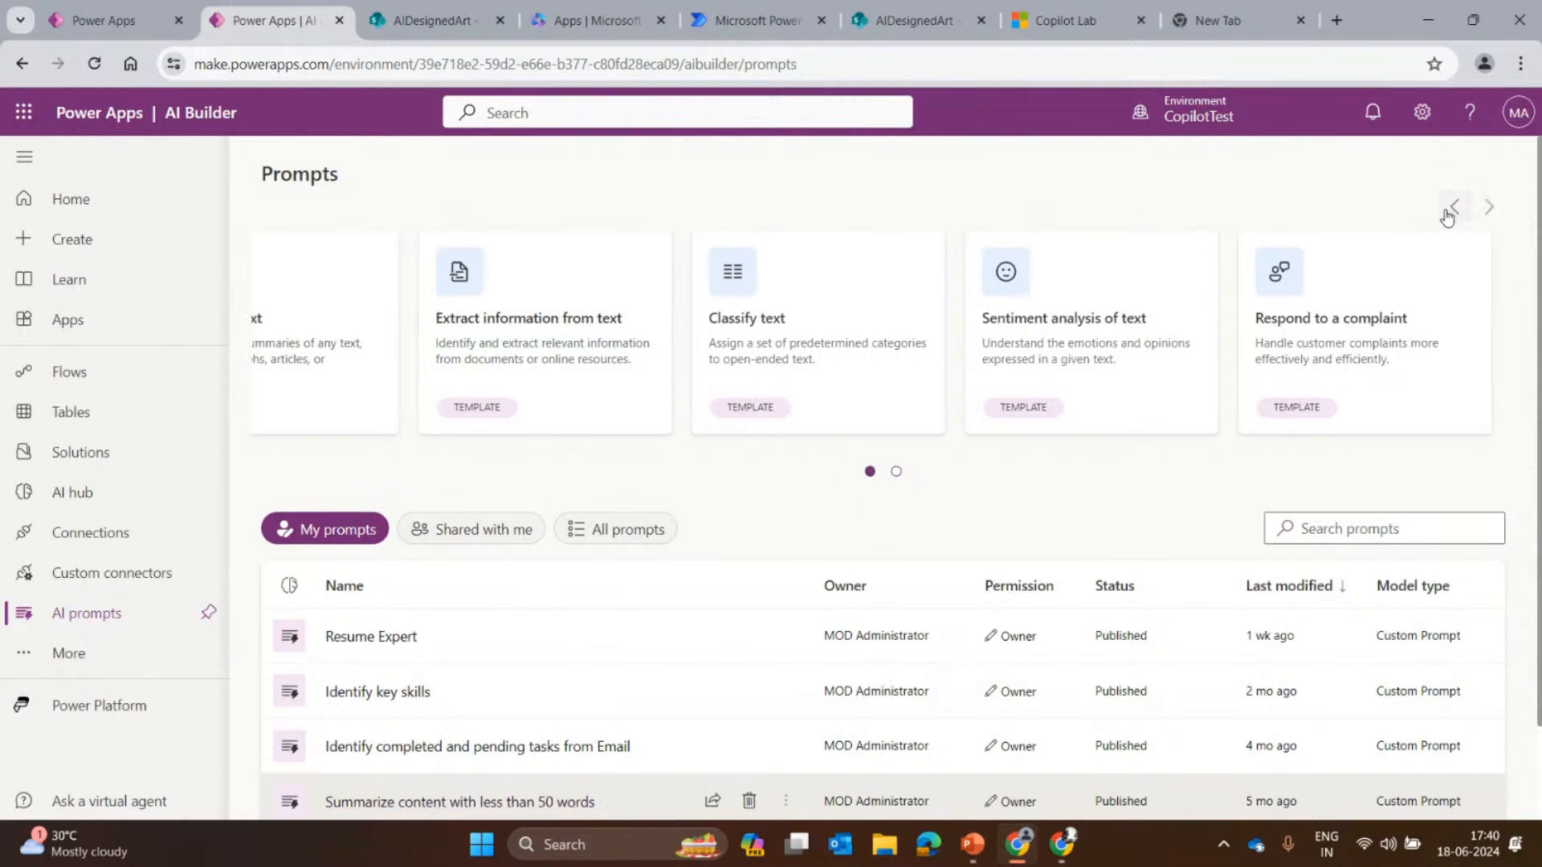
# Start a custom prompt from the Summarize text template, review its wording, and open the sample data of its text input.
pyautogui.click(1450, 210)
pyautogui.click(859, 329)
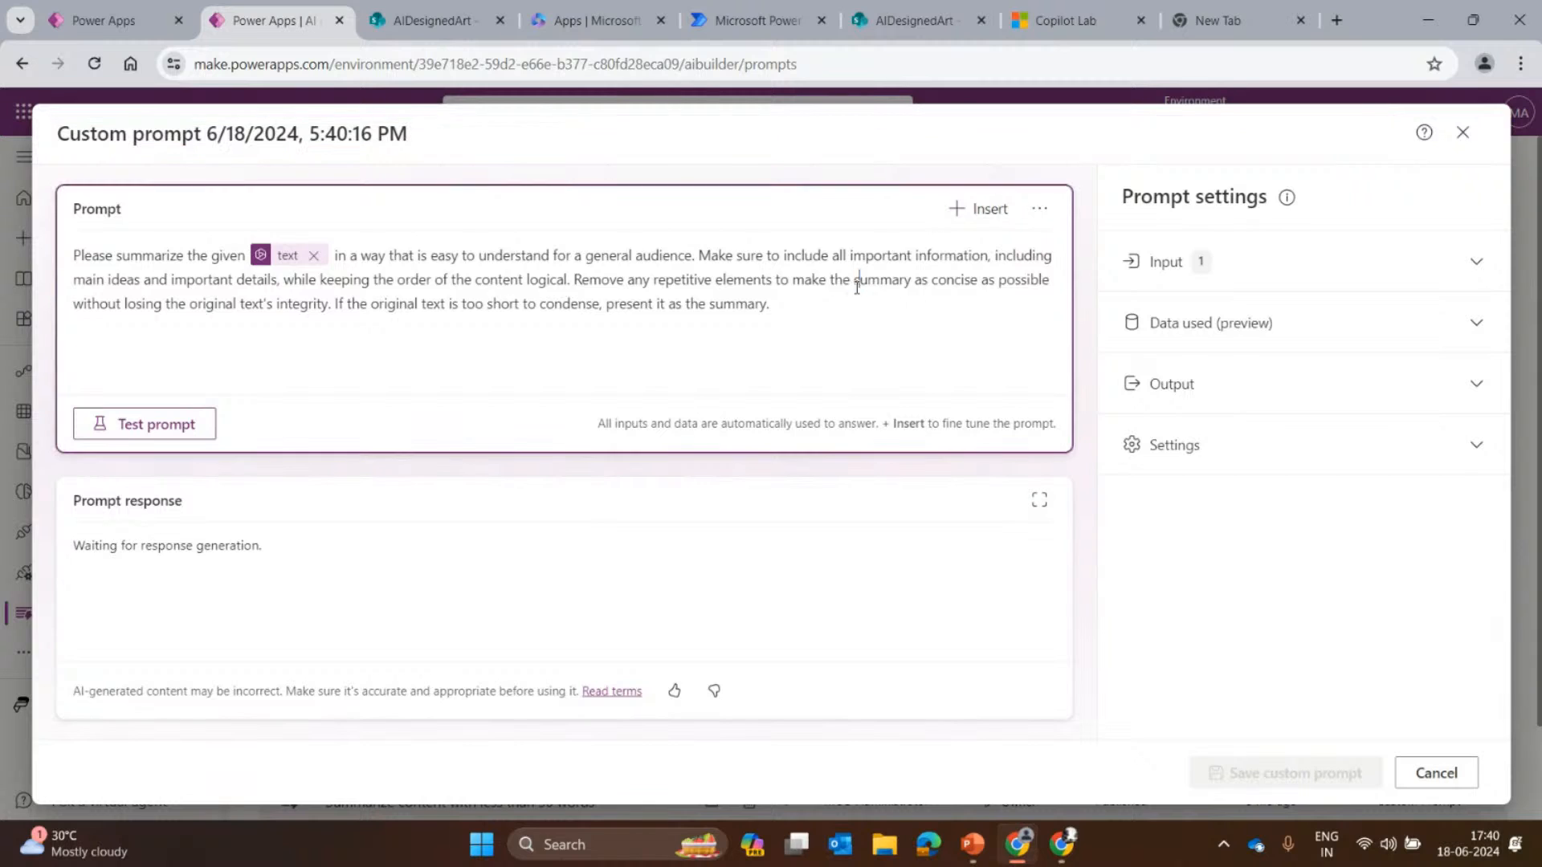
pyautogui.moveTo(859, 279); pyautogui.dragTo(283, 280)
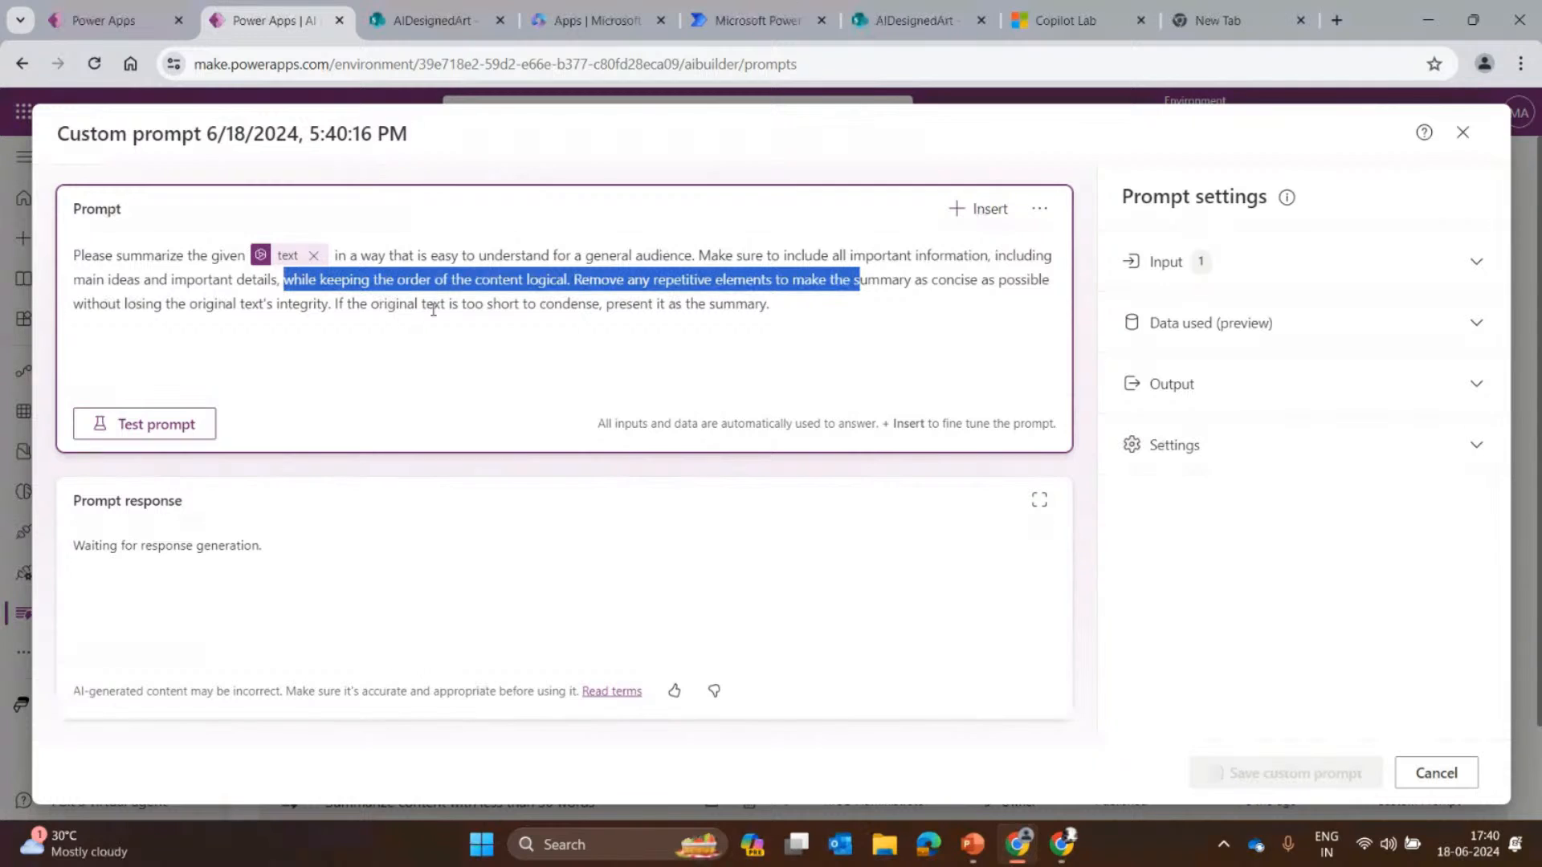
pyautogui.click(540, 277)
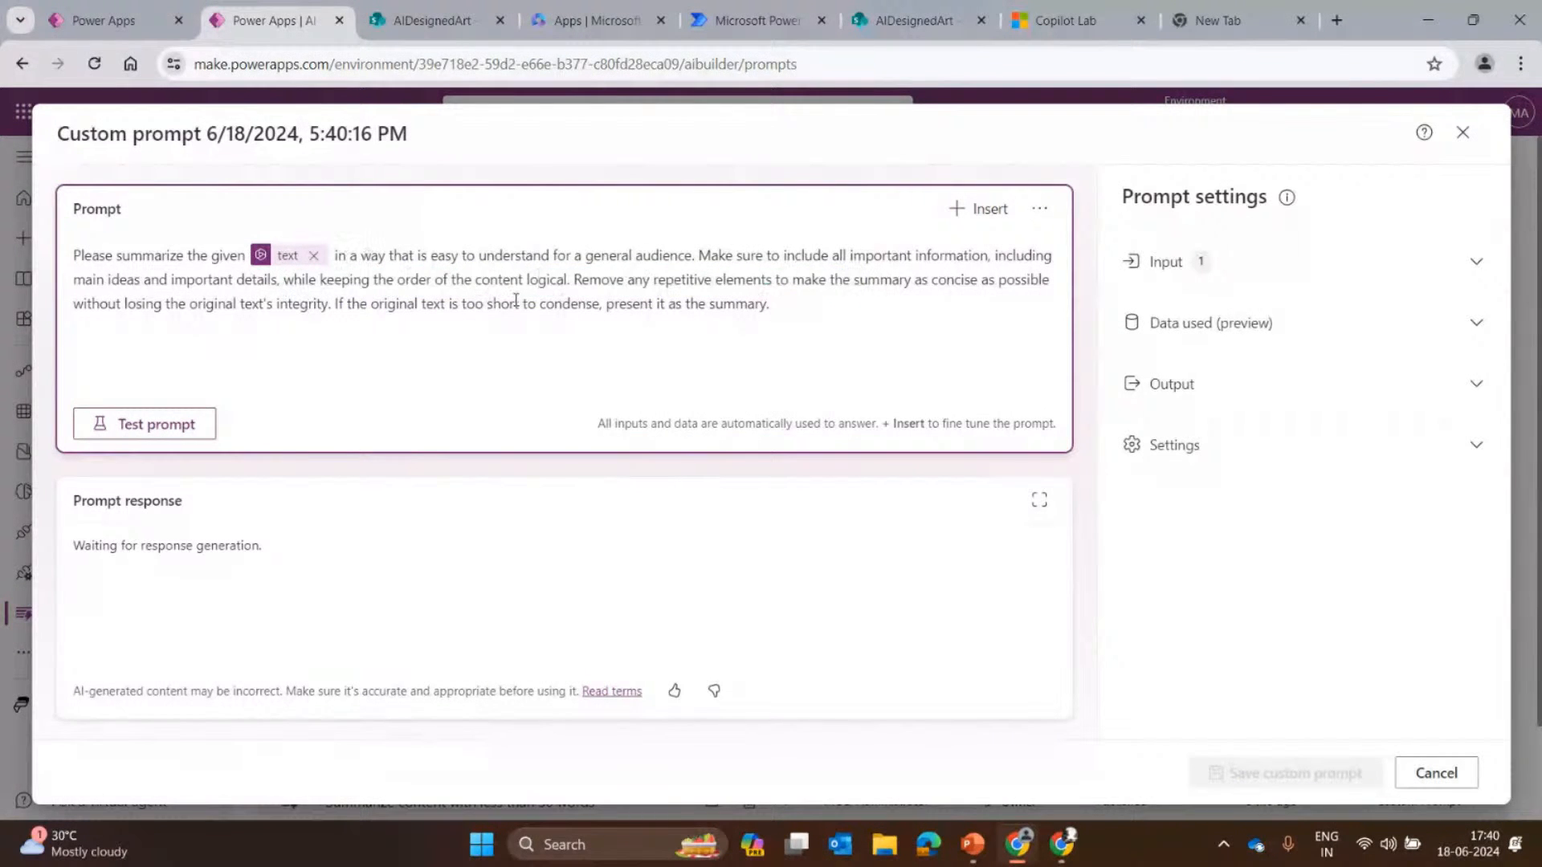
pyautogui.click(1195, 263)
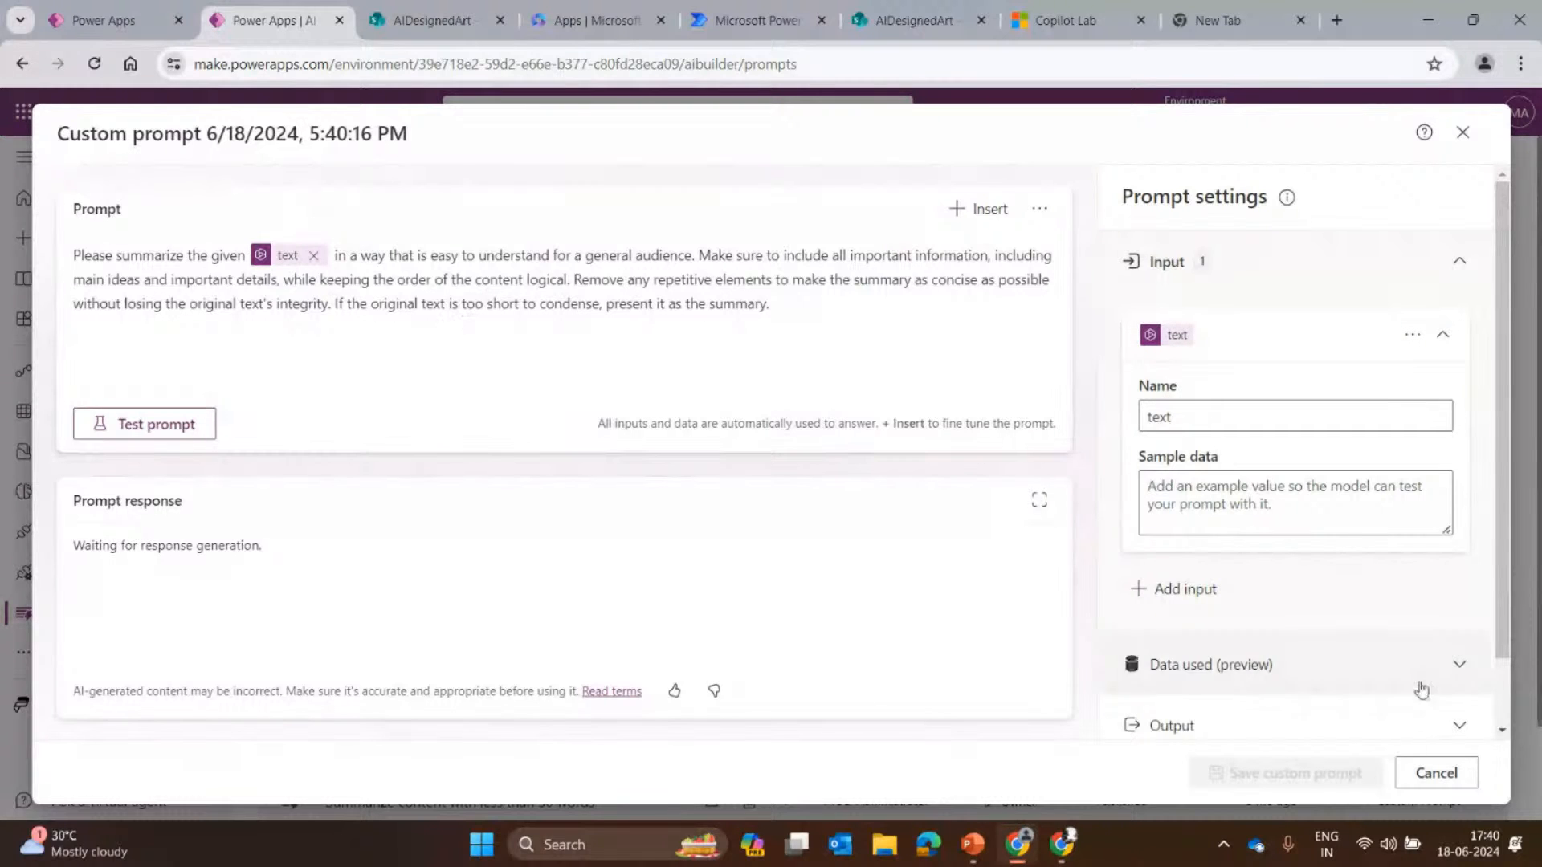
pyautogui.click(1229, 518)
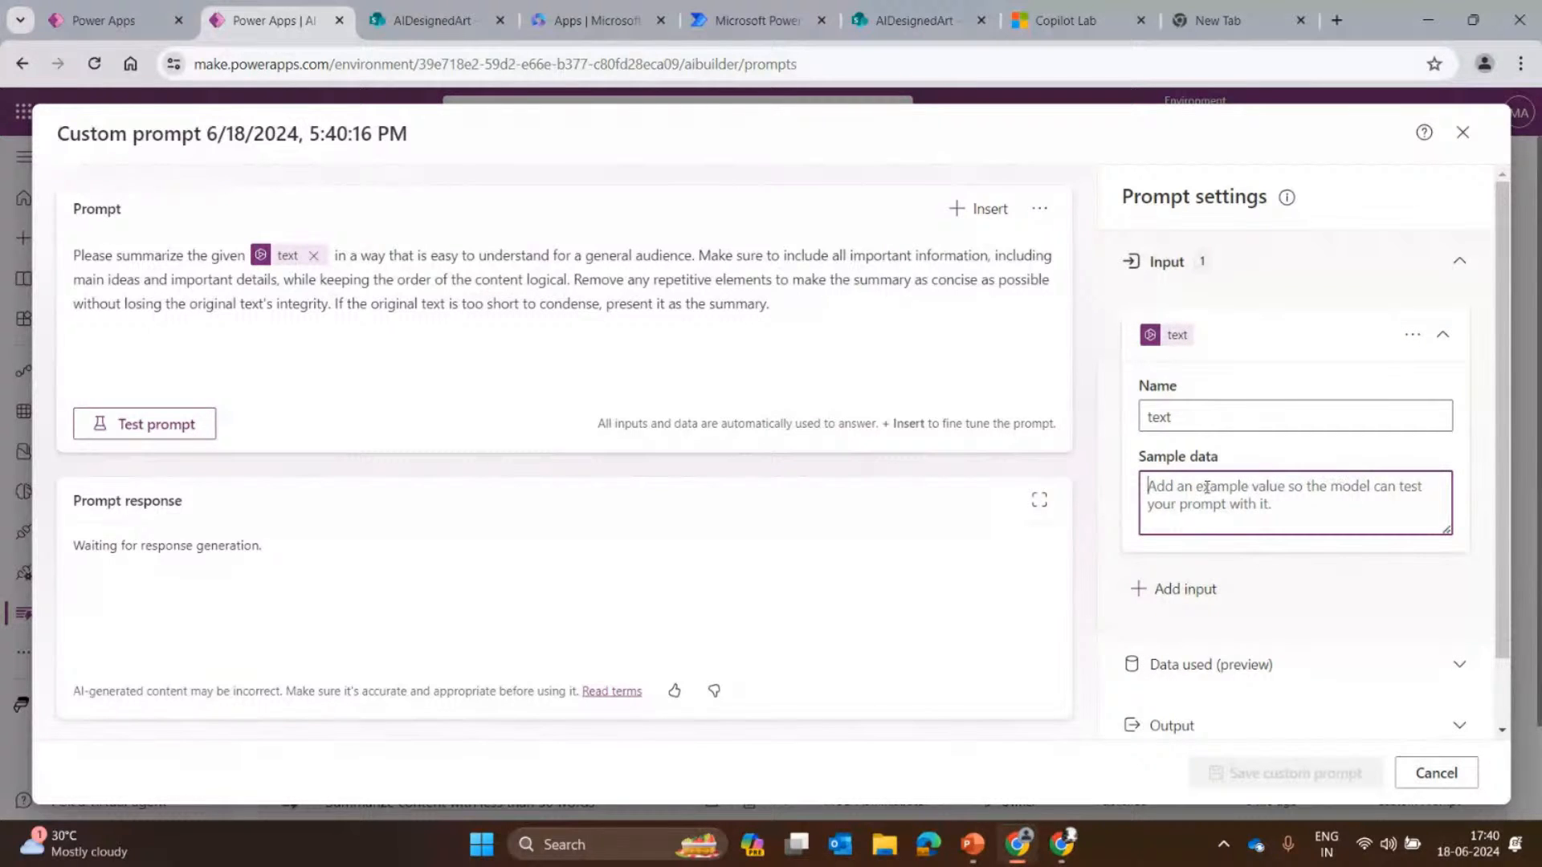
# Search the web for the Power Apps documentation in the blank browser tab and open the official Microsoft documentation site.
pyautogui.click(1257, 15)
pyautogui.write('port')
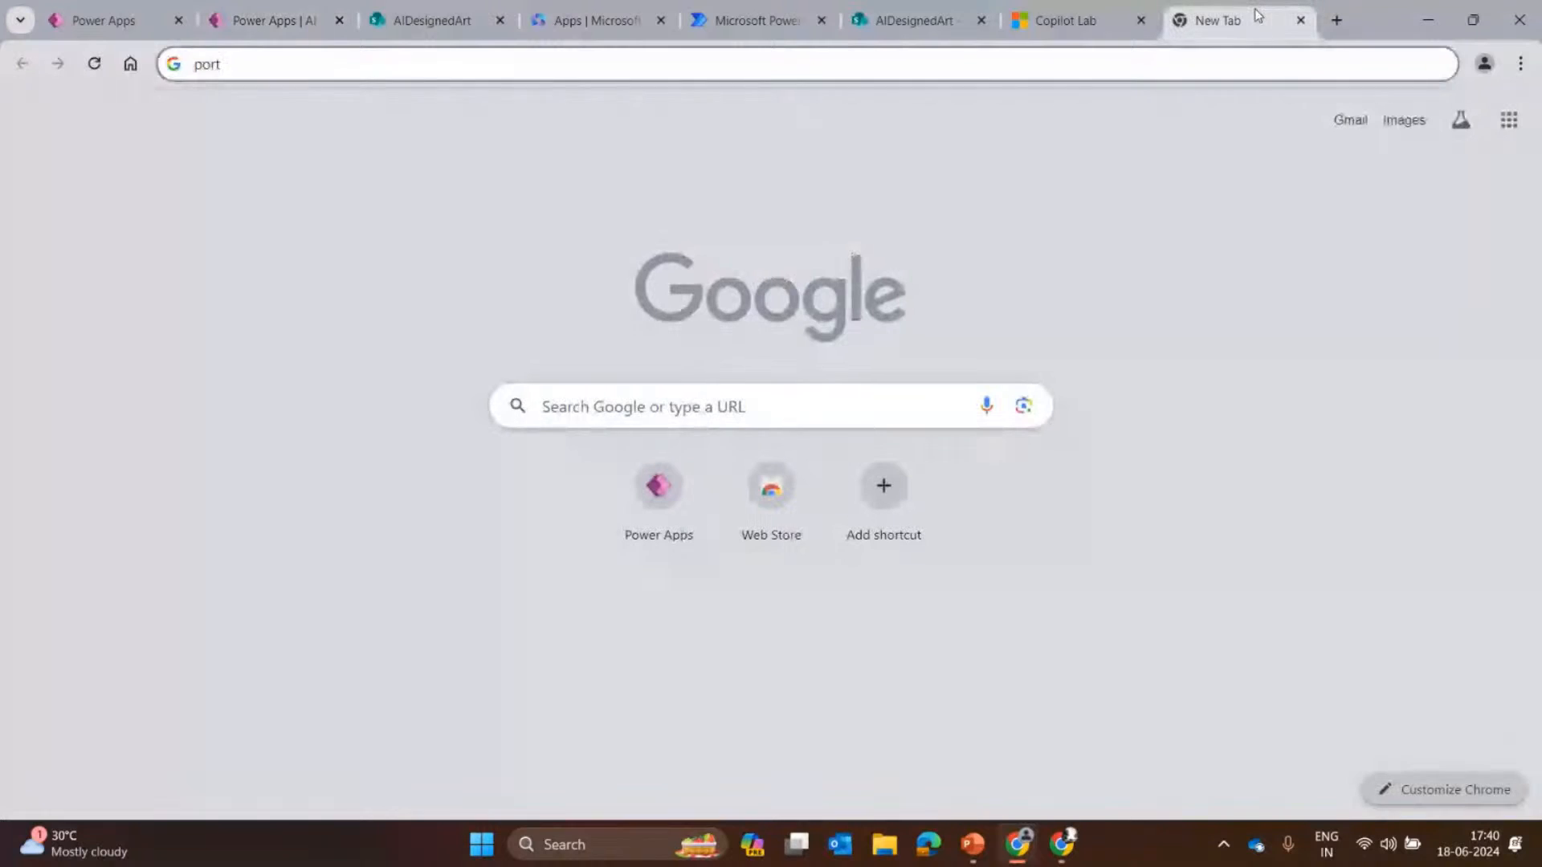
pyautogui.write('powe')
pyautogui.press('BackSpace')
pyautogui.press('BackSpace')
pyautogui.press('BackSpace')
pyautogui.press('BackSpace')
pyautogui.press('BackSpace')
pyautogui.press('BackSpace')
pyautogui.press('BackSpace')
pyautogui.press('BackSpace')
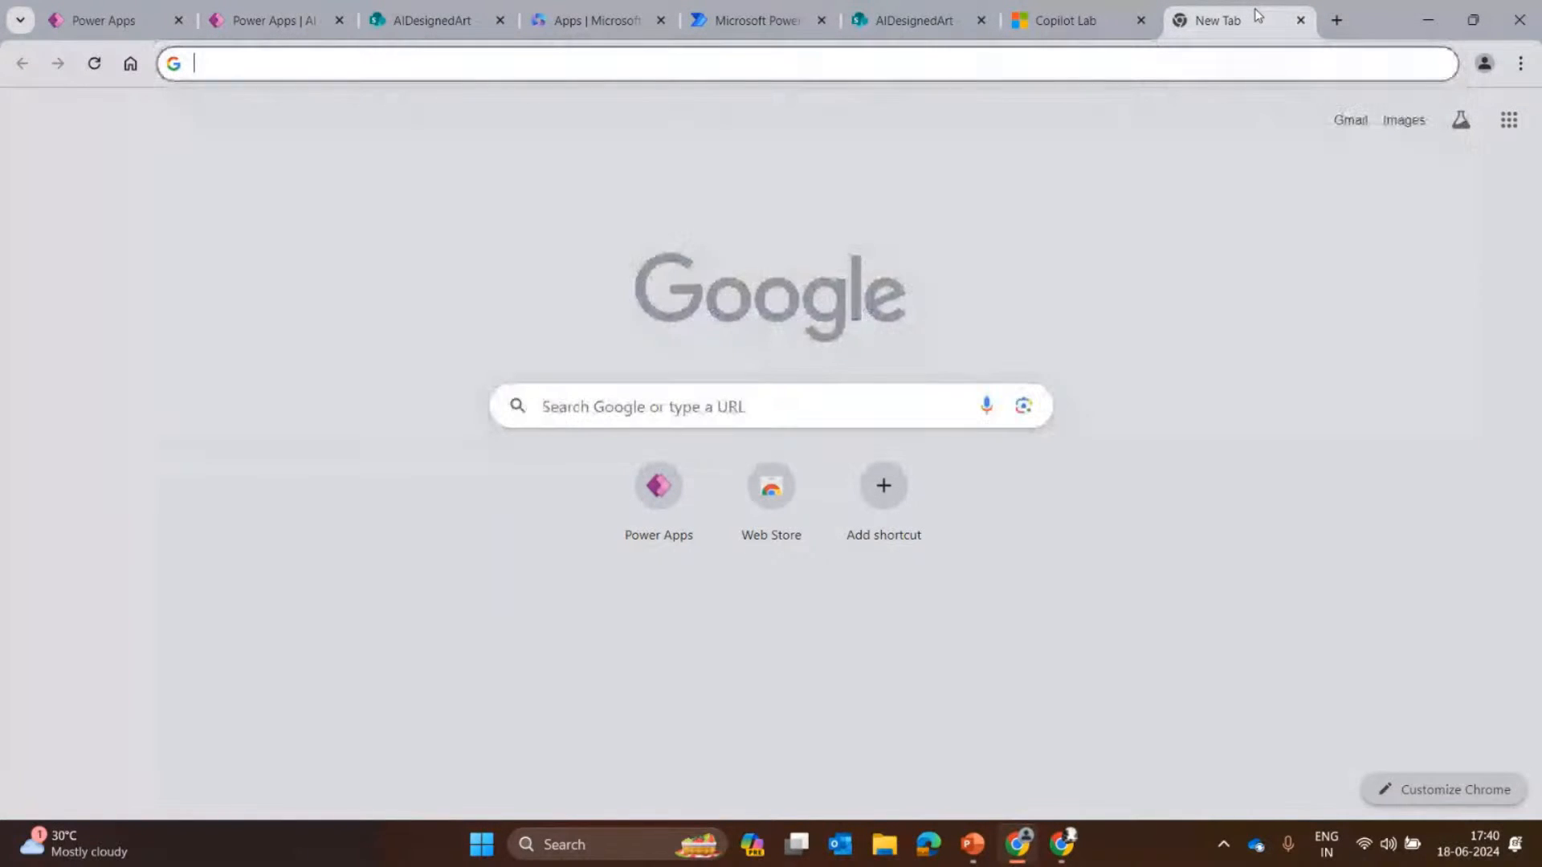
pyautogui.write('powerapps')
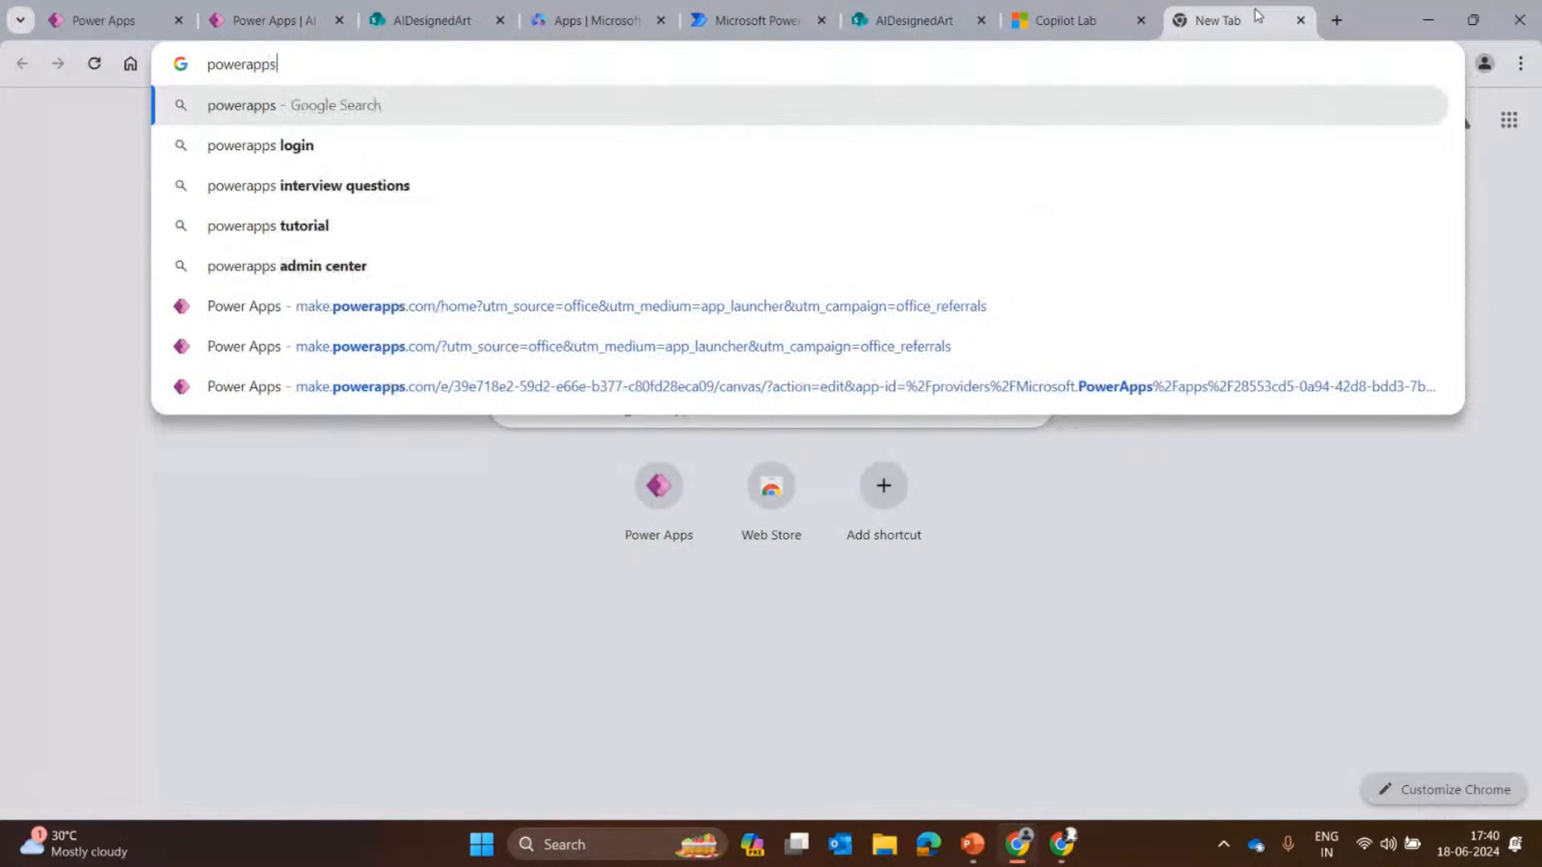
pyautogui.write(' dic')
pyautogui.press('BackSpace')
pyautogui.press('BackSpace')
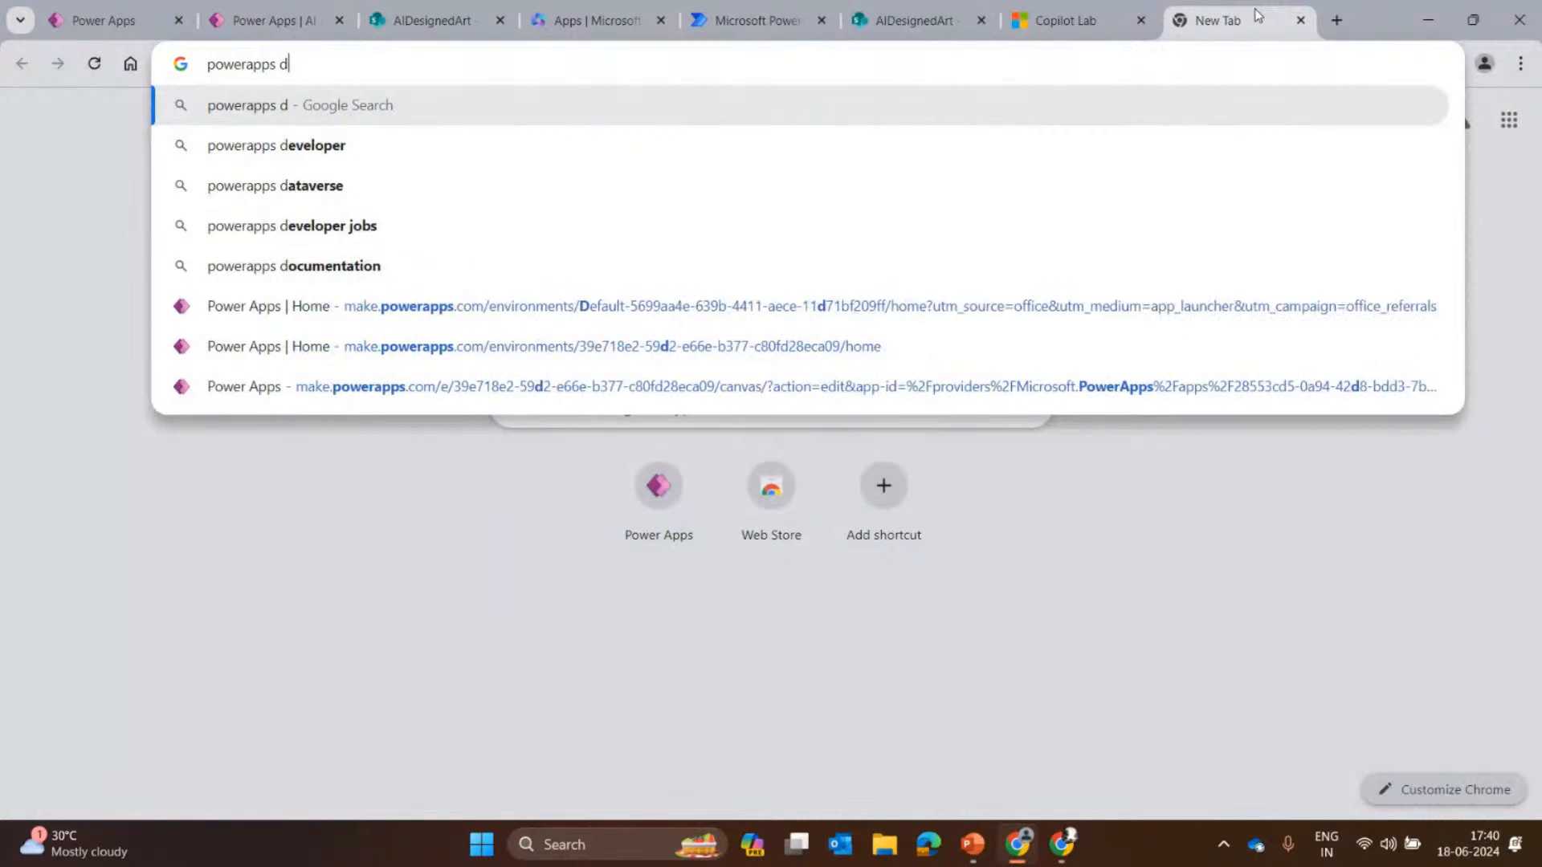
pyautogui.write('ocum')
pyautogui.press('Return')
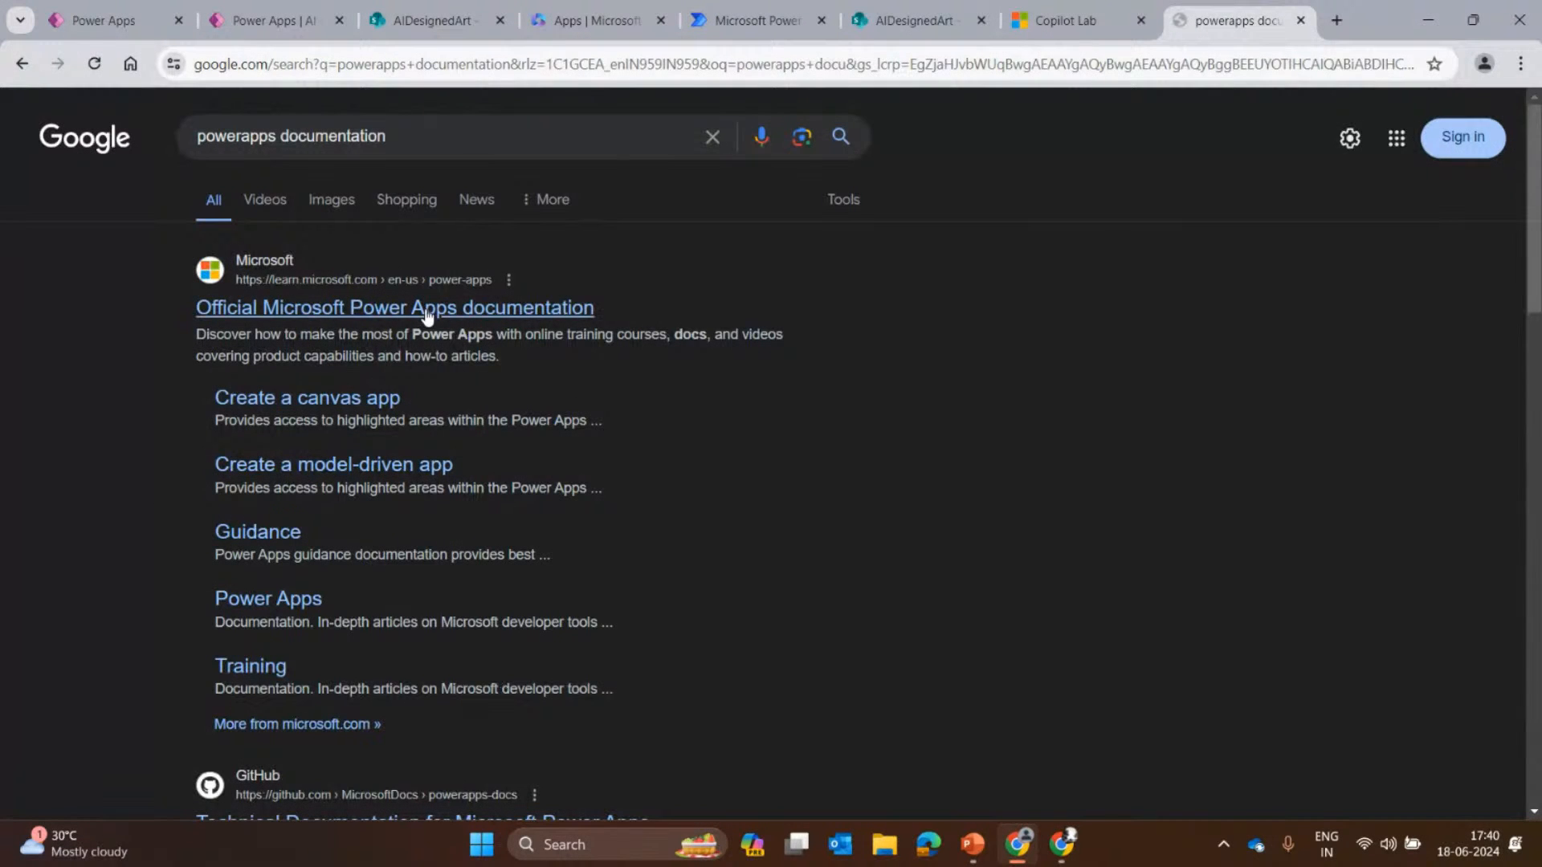
pyautogui.click(428, 313)
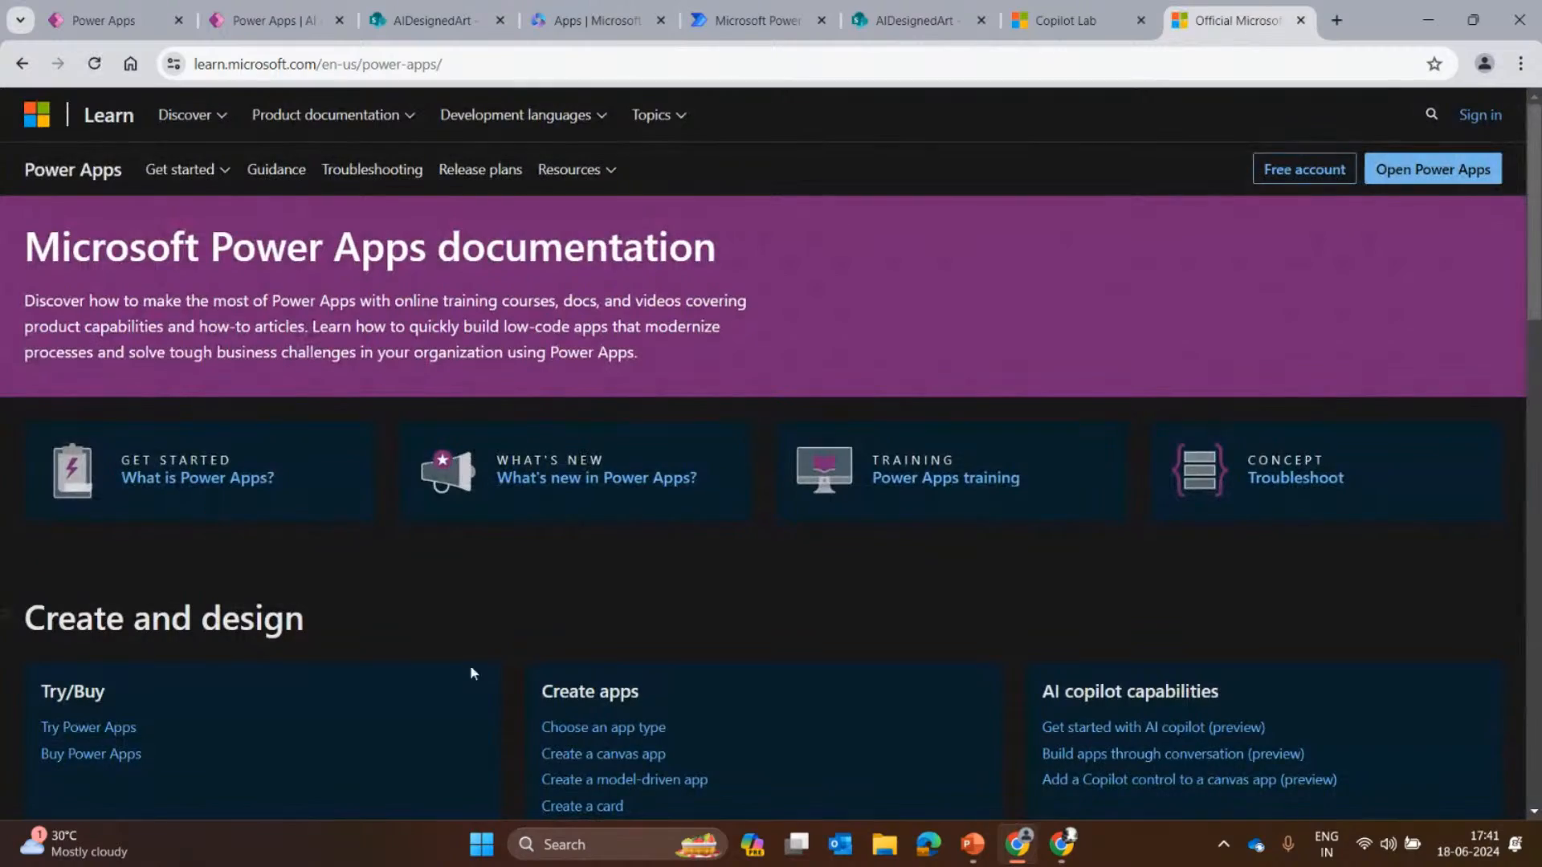
# Go to the canvas apps documentation, open the "What are canvas apps?" overview and copy its introductory text.
pyautogui.click(645, 755)
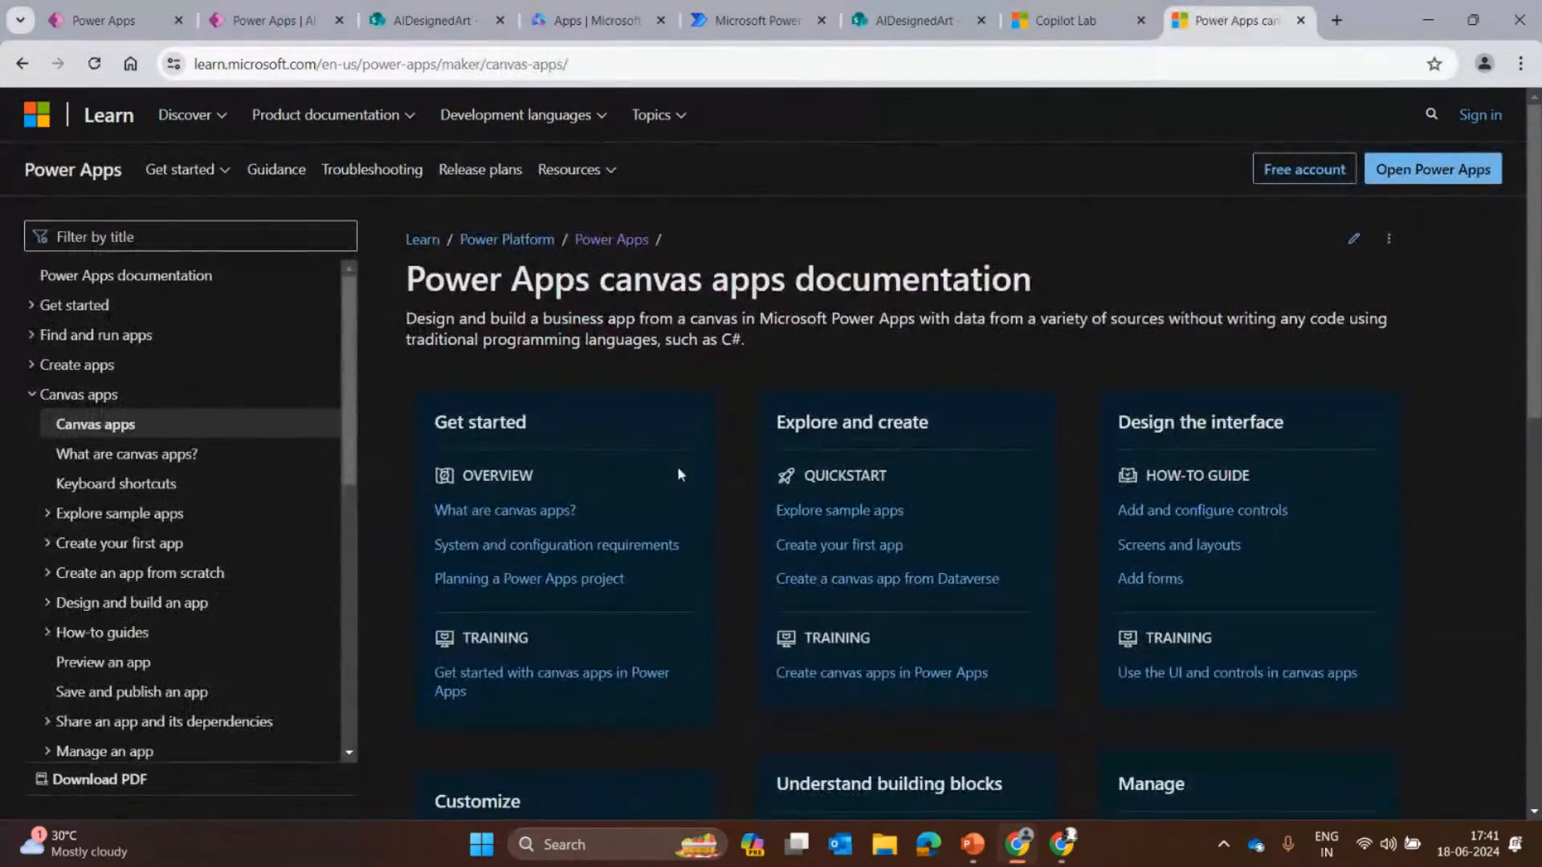
pyautogui.click(555, 512)
pyautogui.scroll(-4, 539, 602)
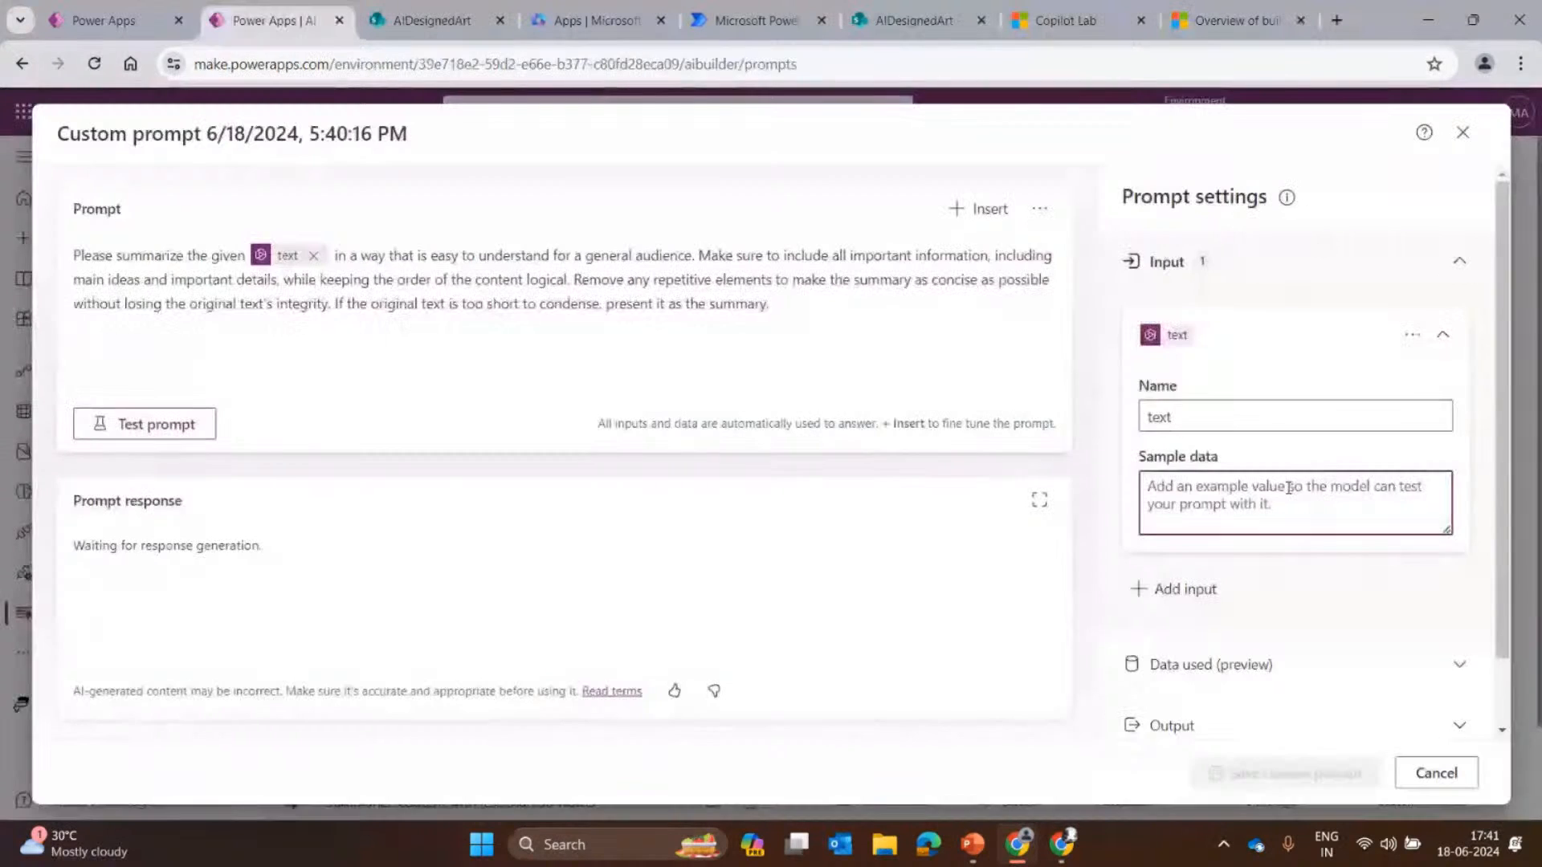
# Return to the custom prompt, paste the copied canvas apps text as the text input's sample data and test the prompt.
pyautogui.click(1290, 490)
pyautogui.hotkey('ctrl', 'v')
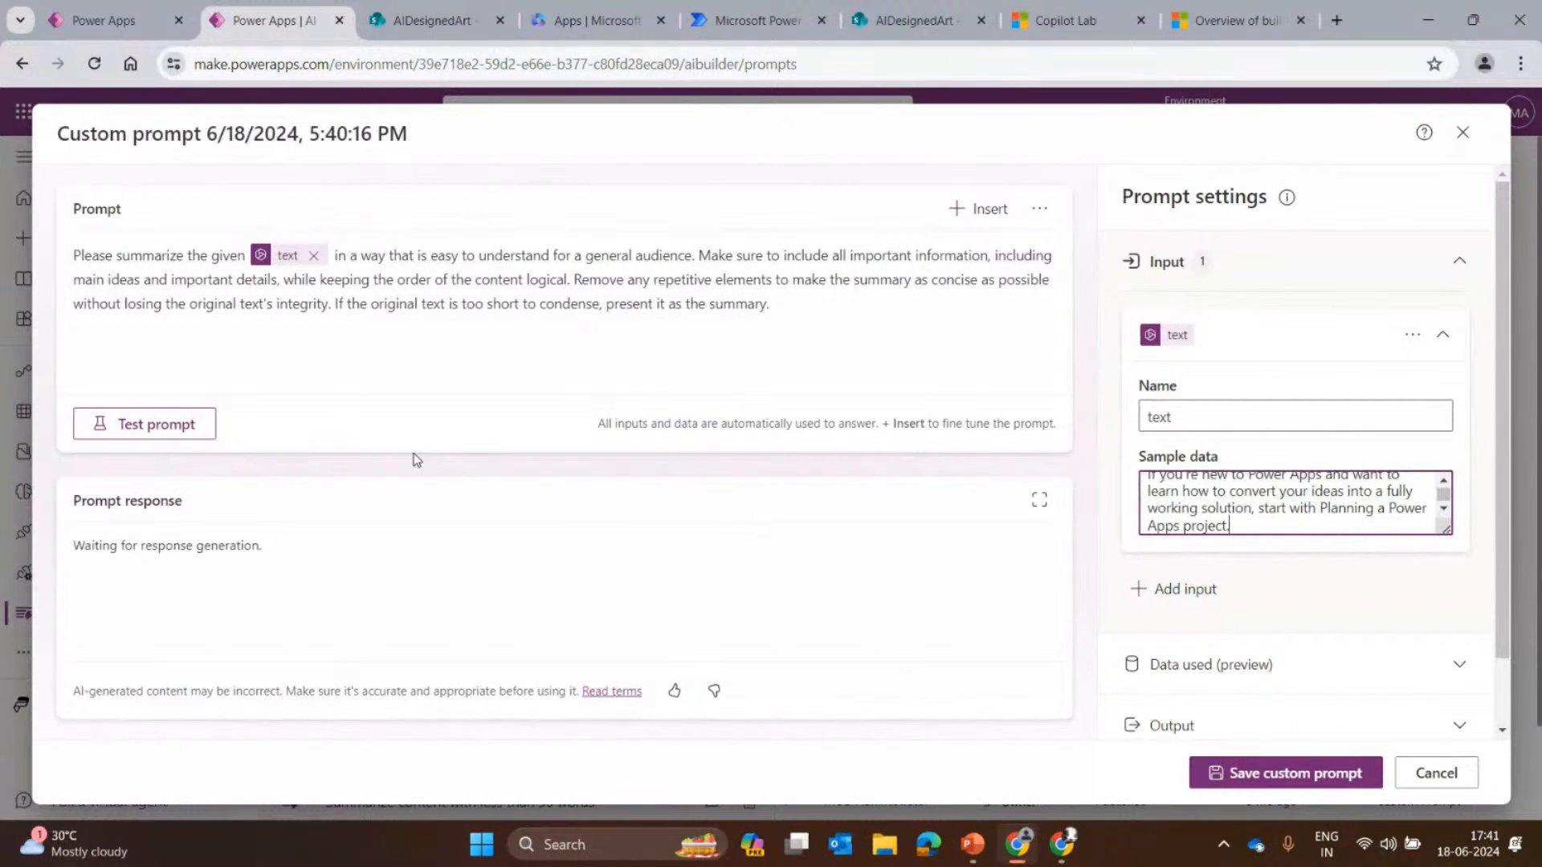
pyautogui.click(127, 424)
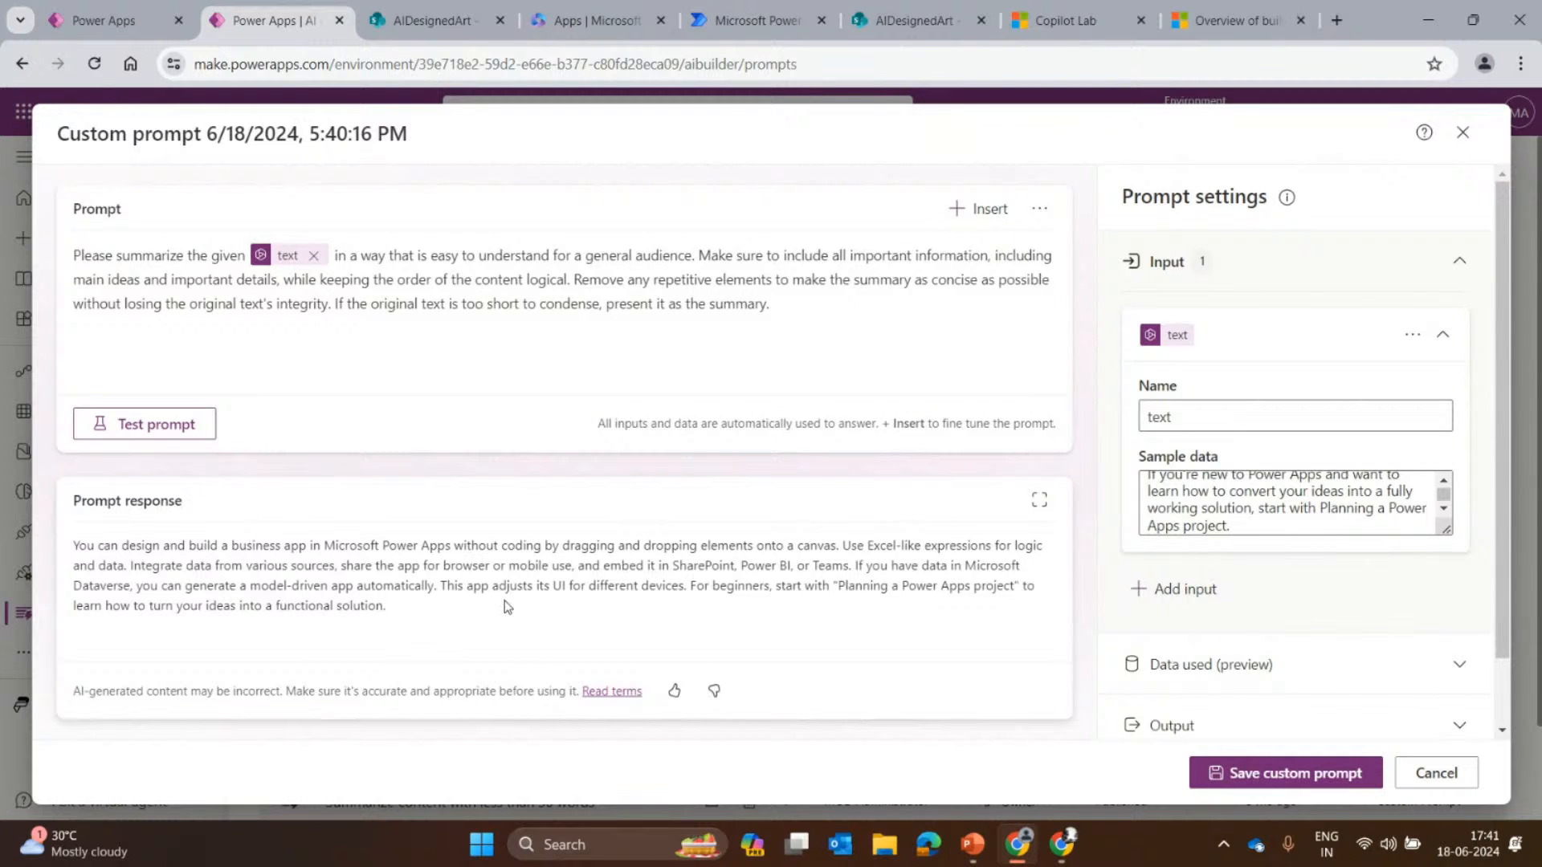
# Compare the generated prompt response with the prompt wording and the full sample data.
pyautogui.hotkey('ctrl', 'a')
pyautogui.click(313, 550)
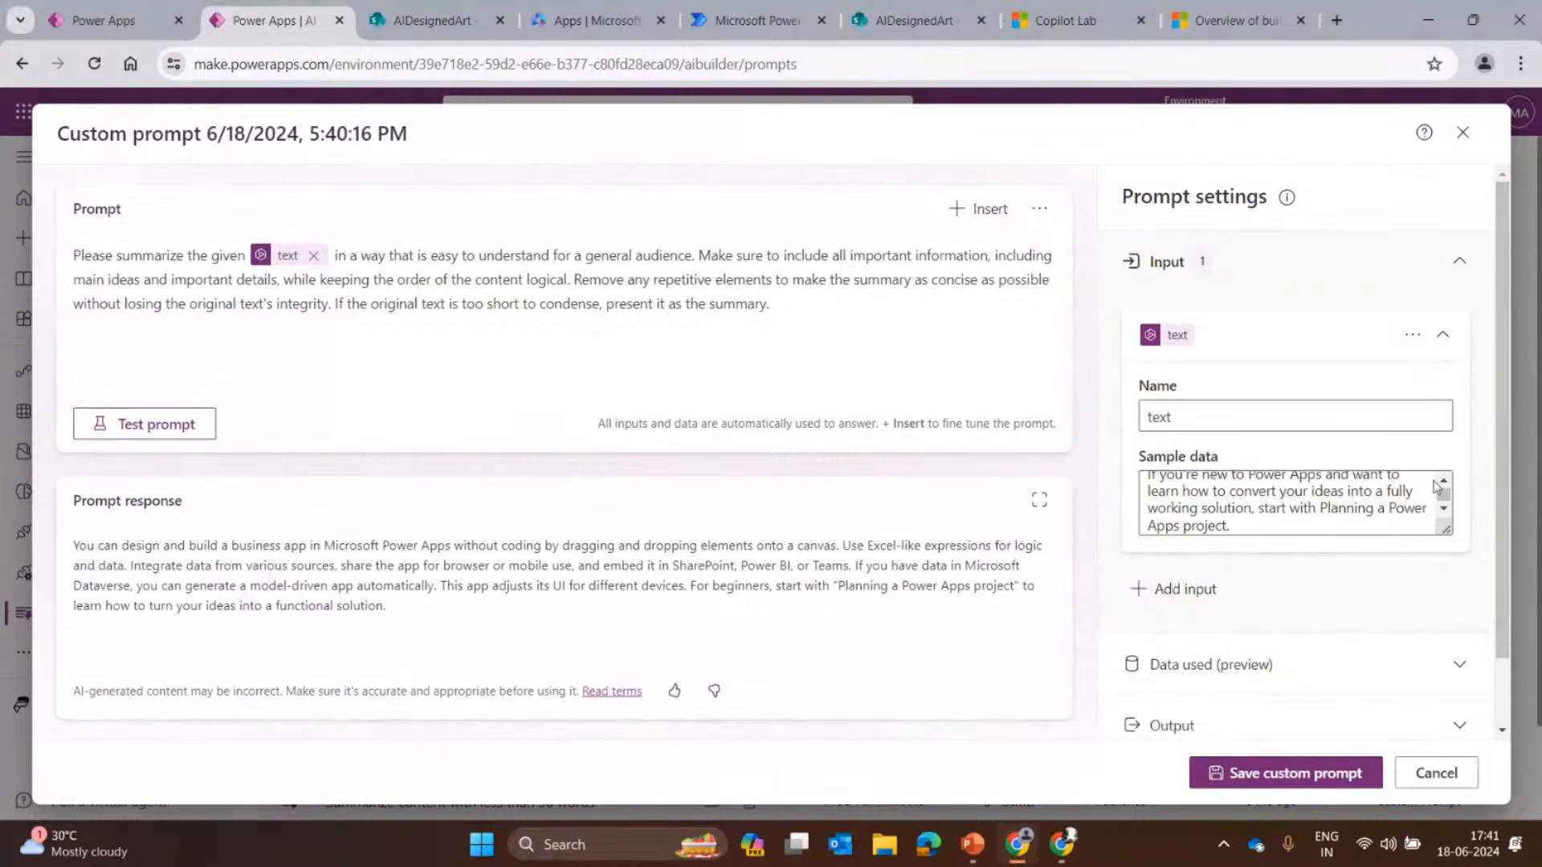
pyautogui.scroll(-1, 1292, 512)
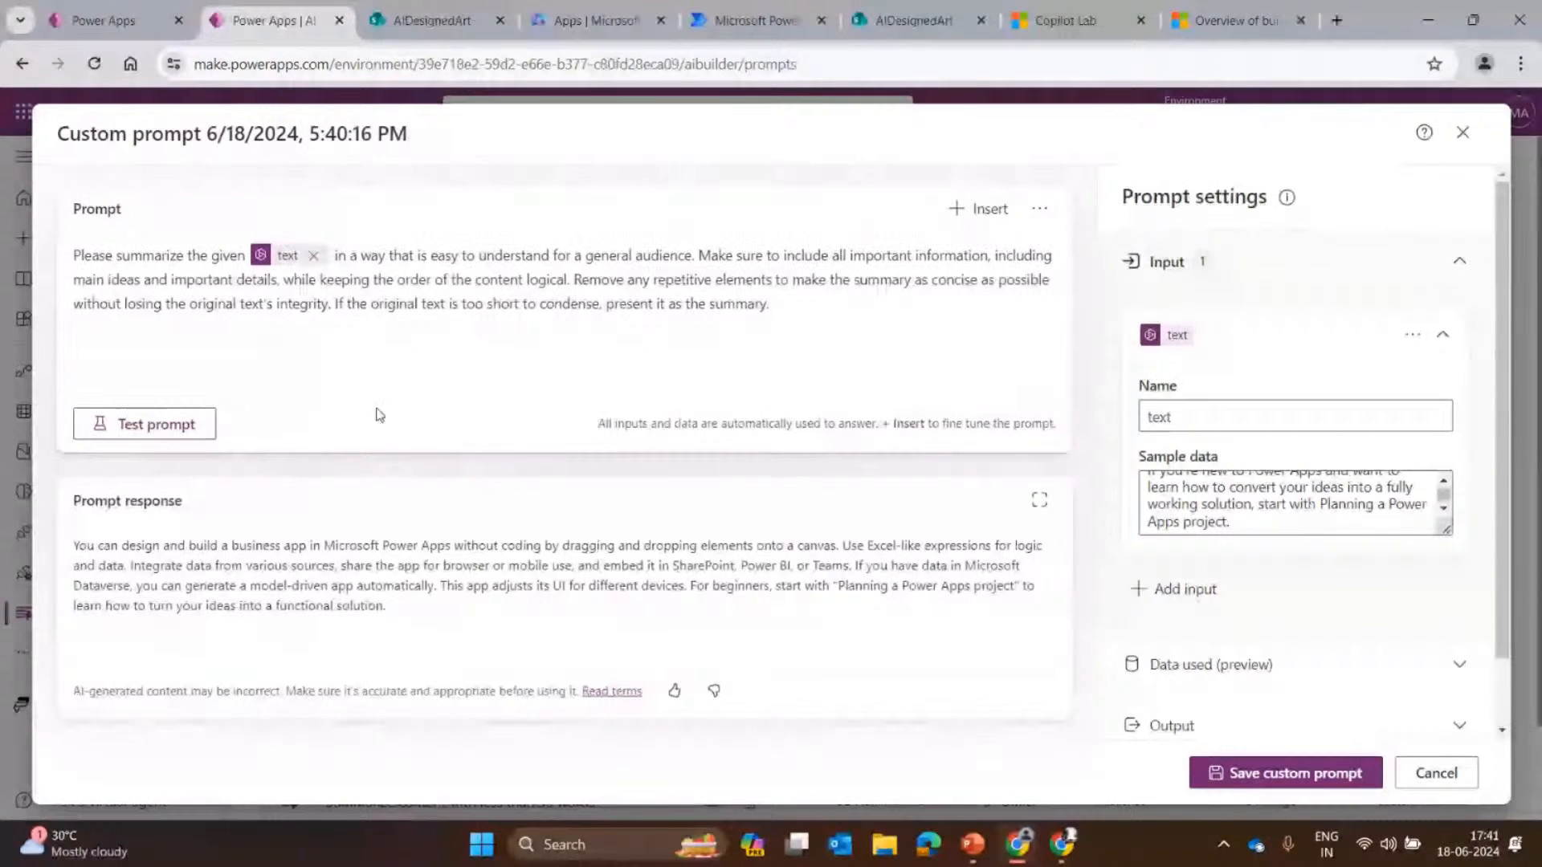
pyautogui.click(775, 299)
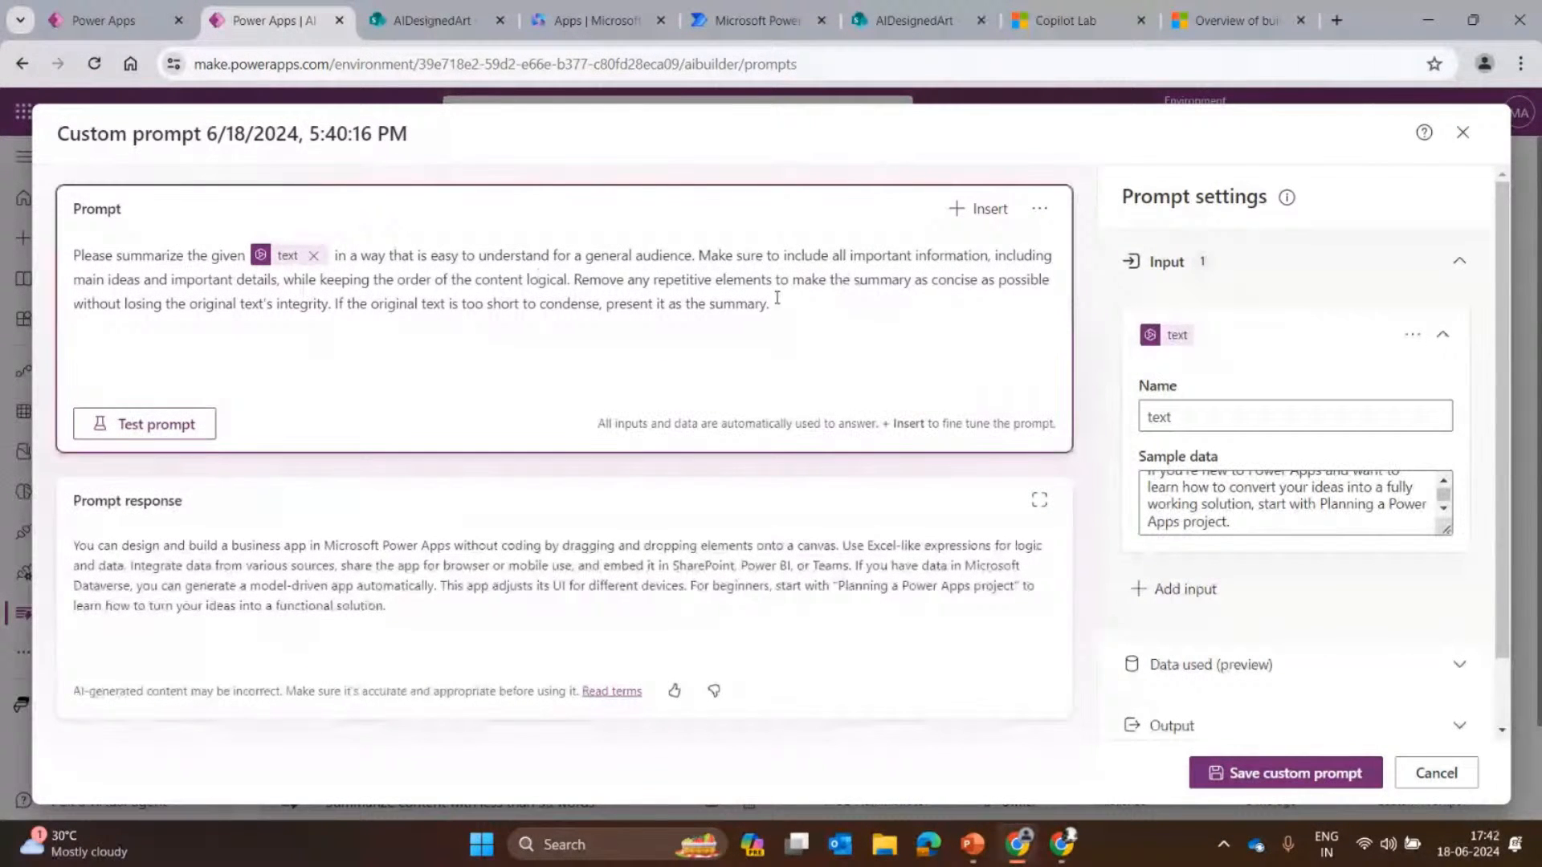
pyautogui.scroll(-1, 1188, 341)
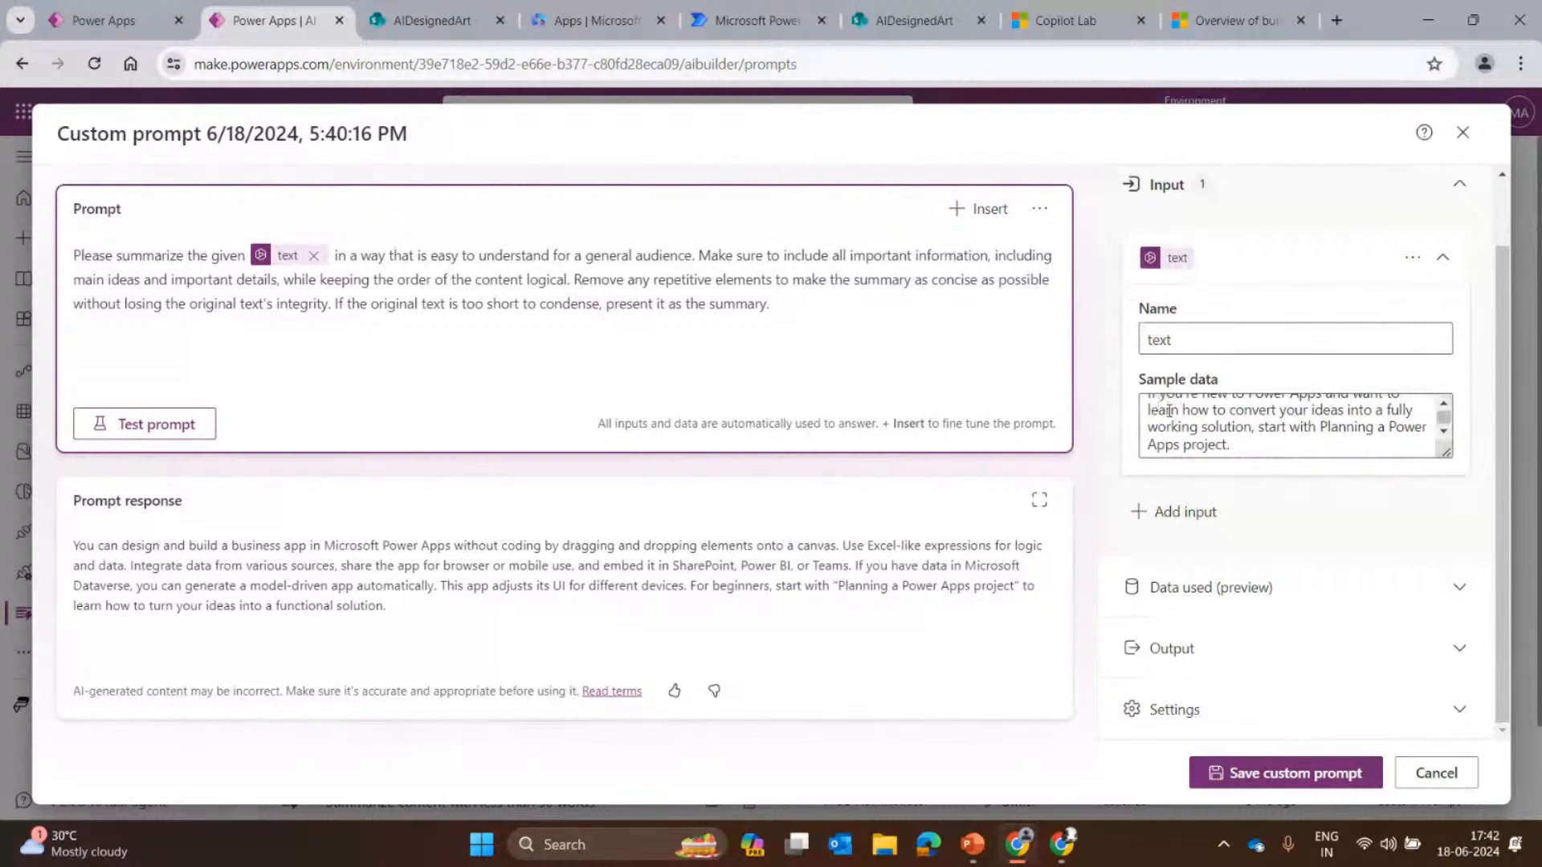
pyautogui.scroll(3, 1157, 403)
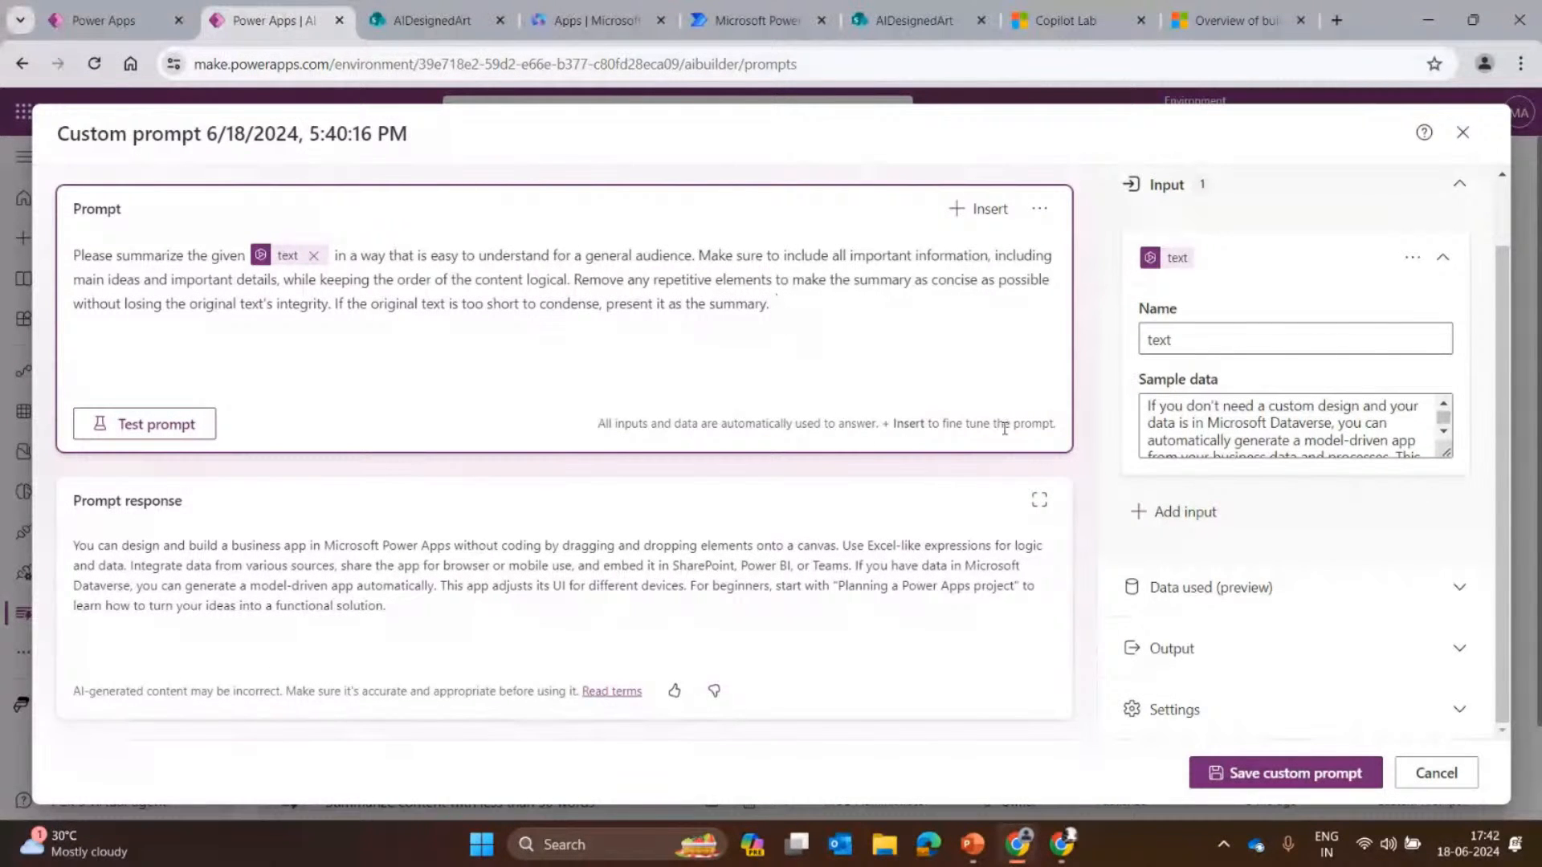
# Examine the Dataverse tables offered as data sources, the output formats, the text input and the insert options of the custom prompt.
pyautogui.click(1349, 590)
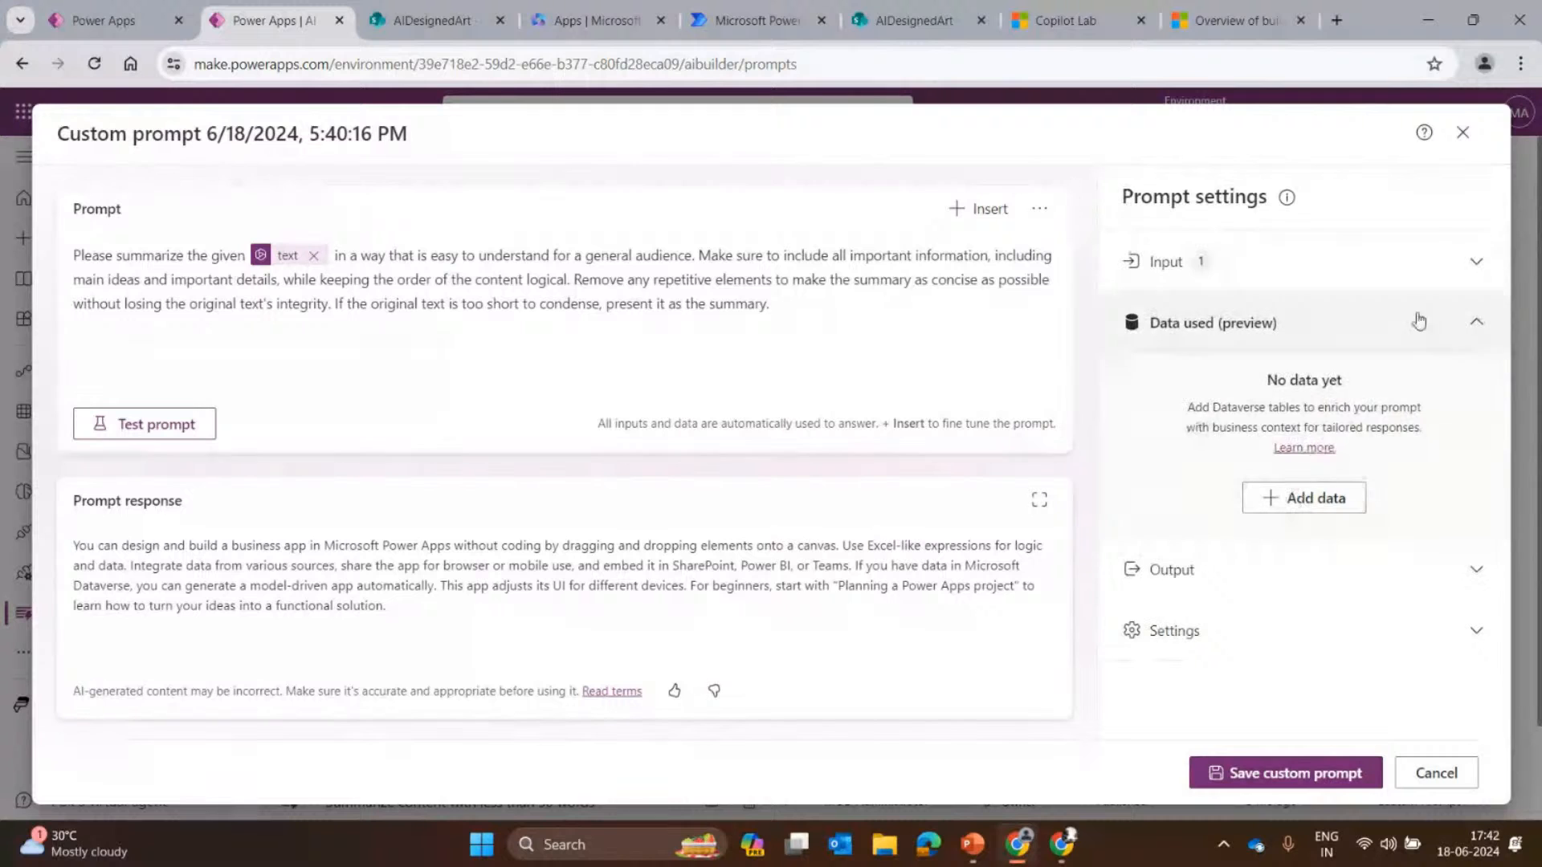
pyautogui.click(1315, 500)
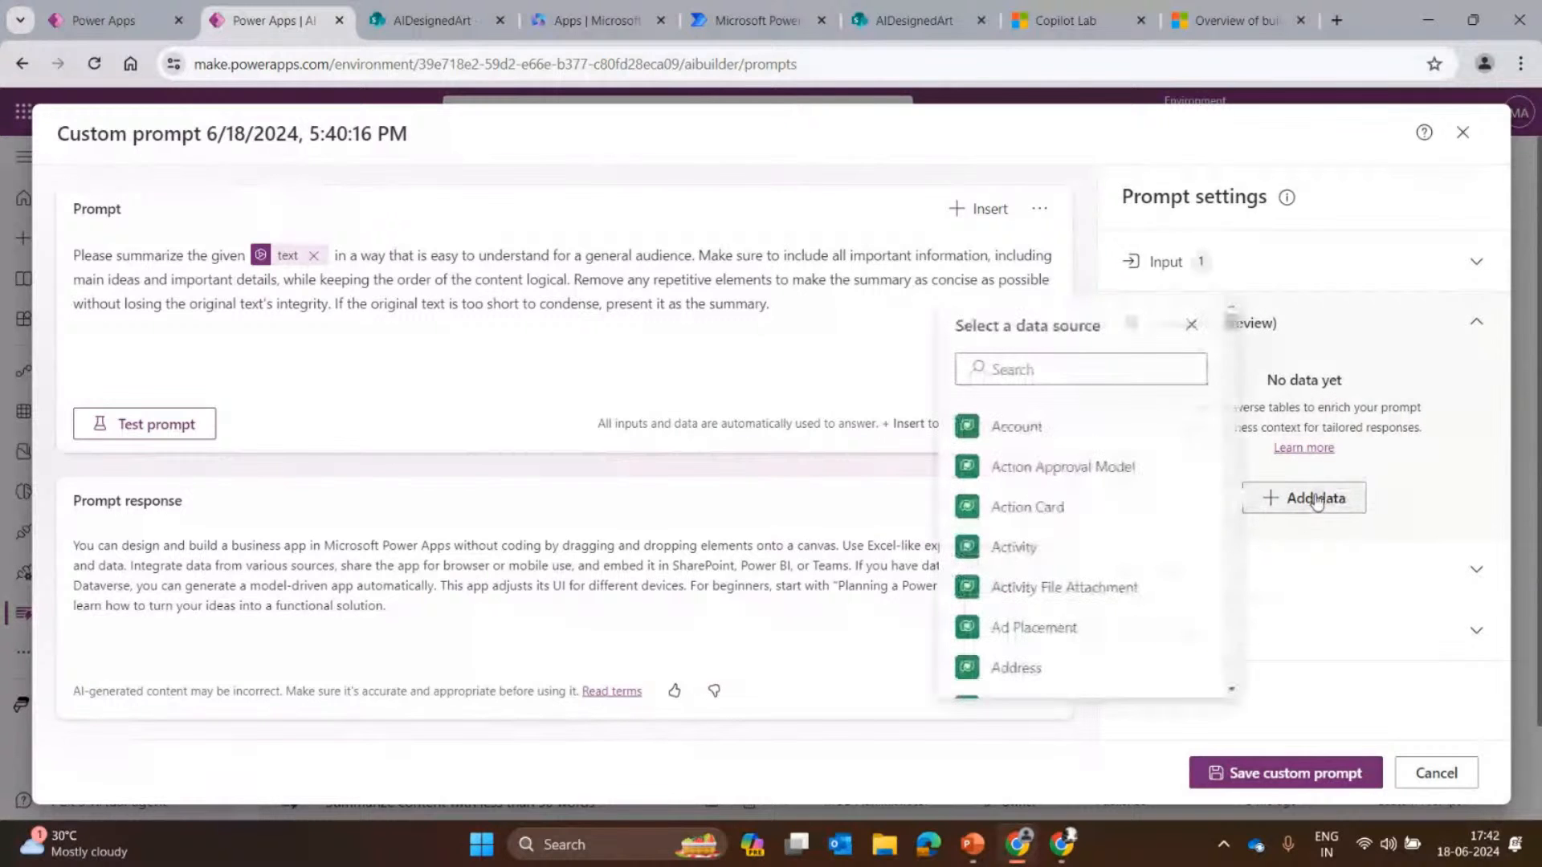
pyautogui.scroll(-5, 1066, 577)
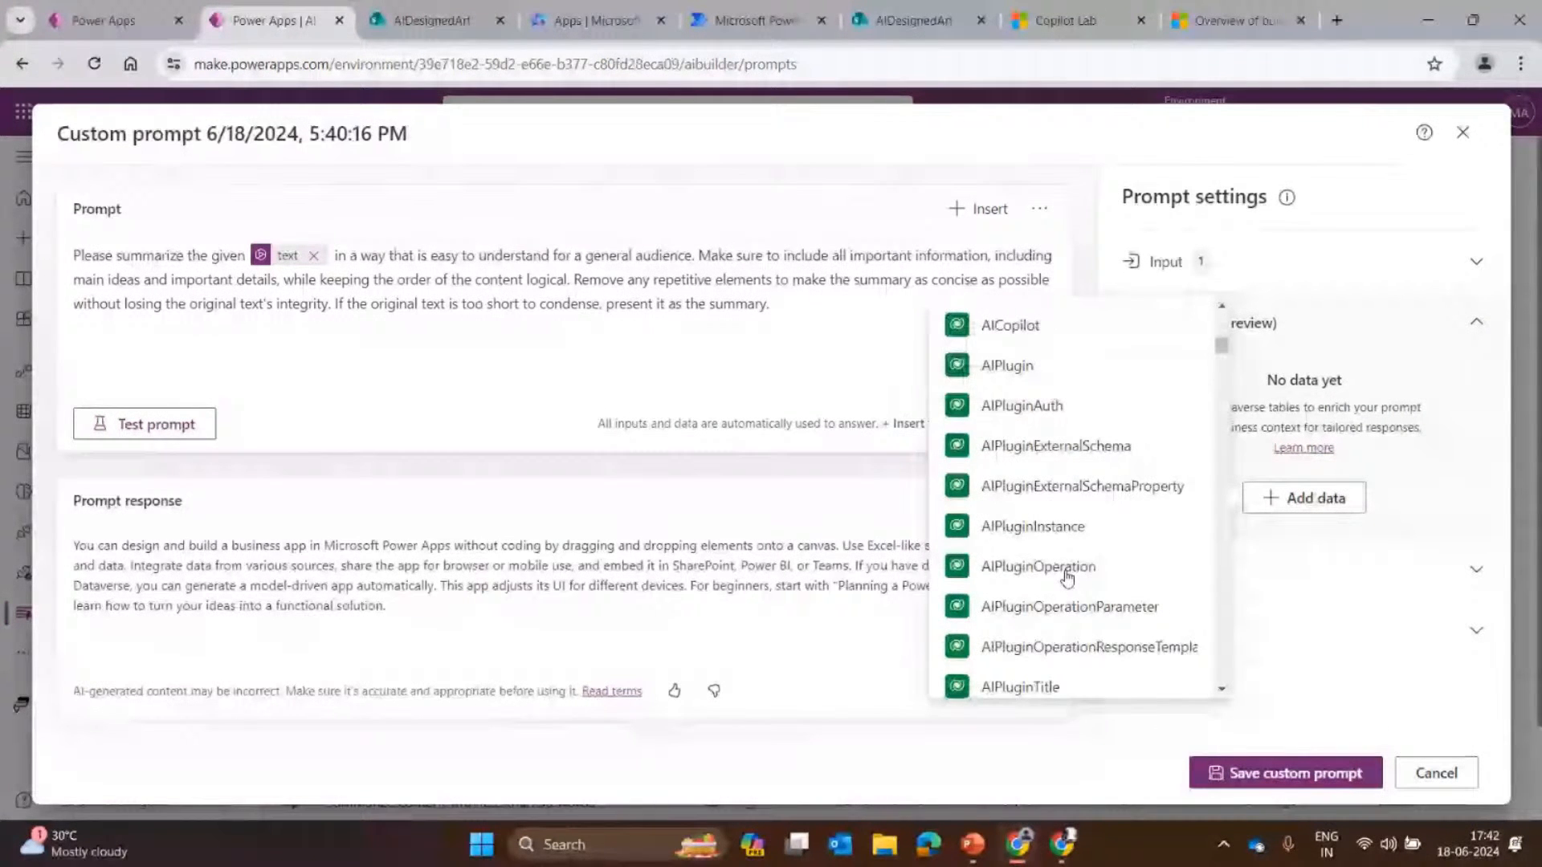
pyautogui.scroll(5, 1067, 577)
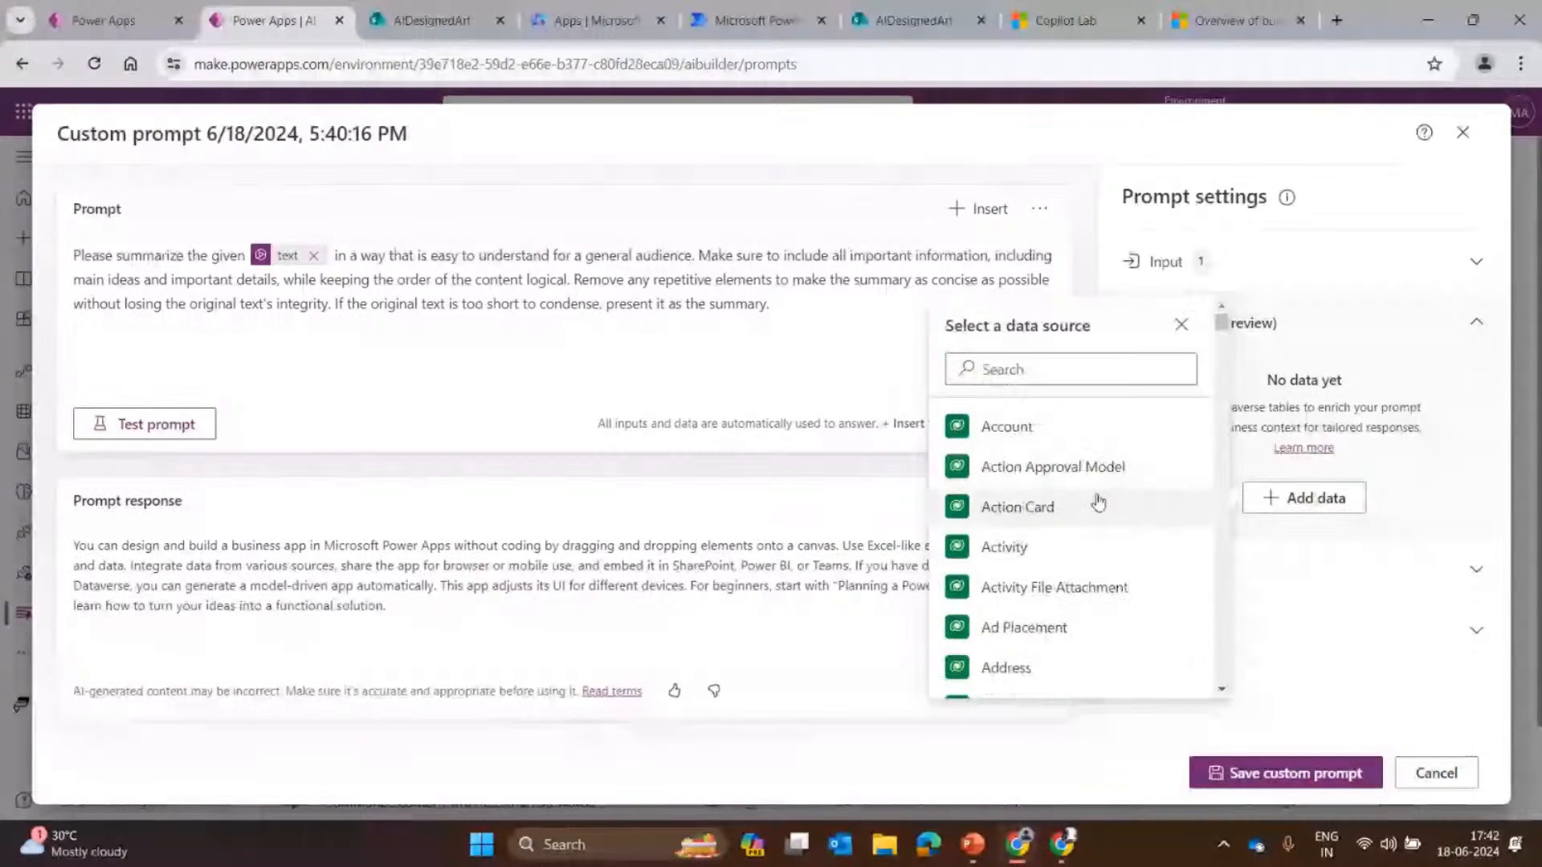
pyautogui.click(1429, 469)
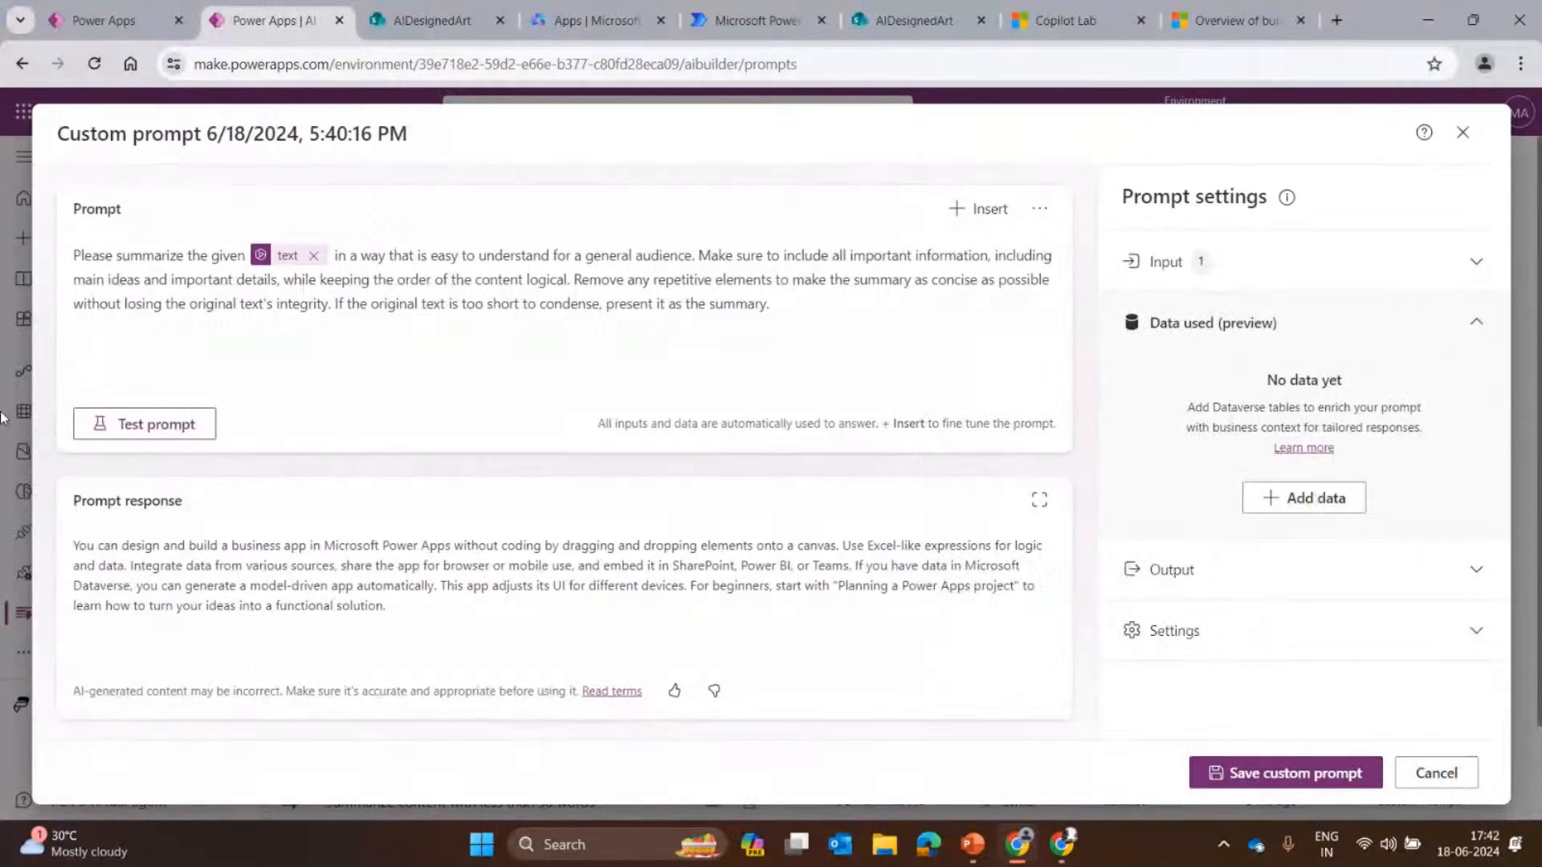
pyautogui.click(779, 305)
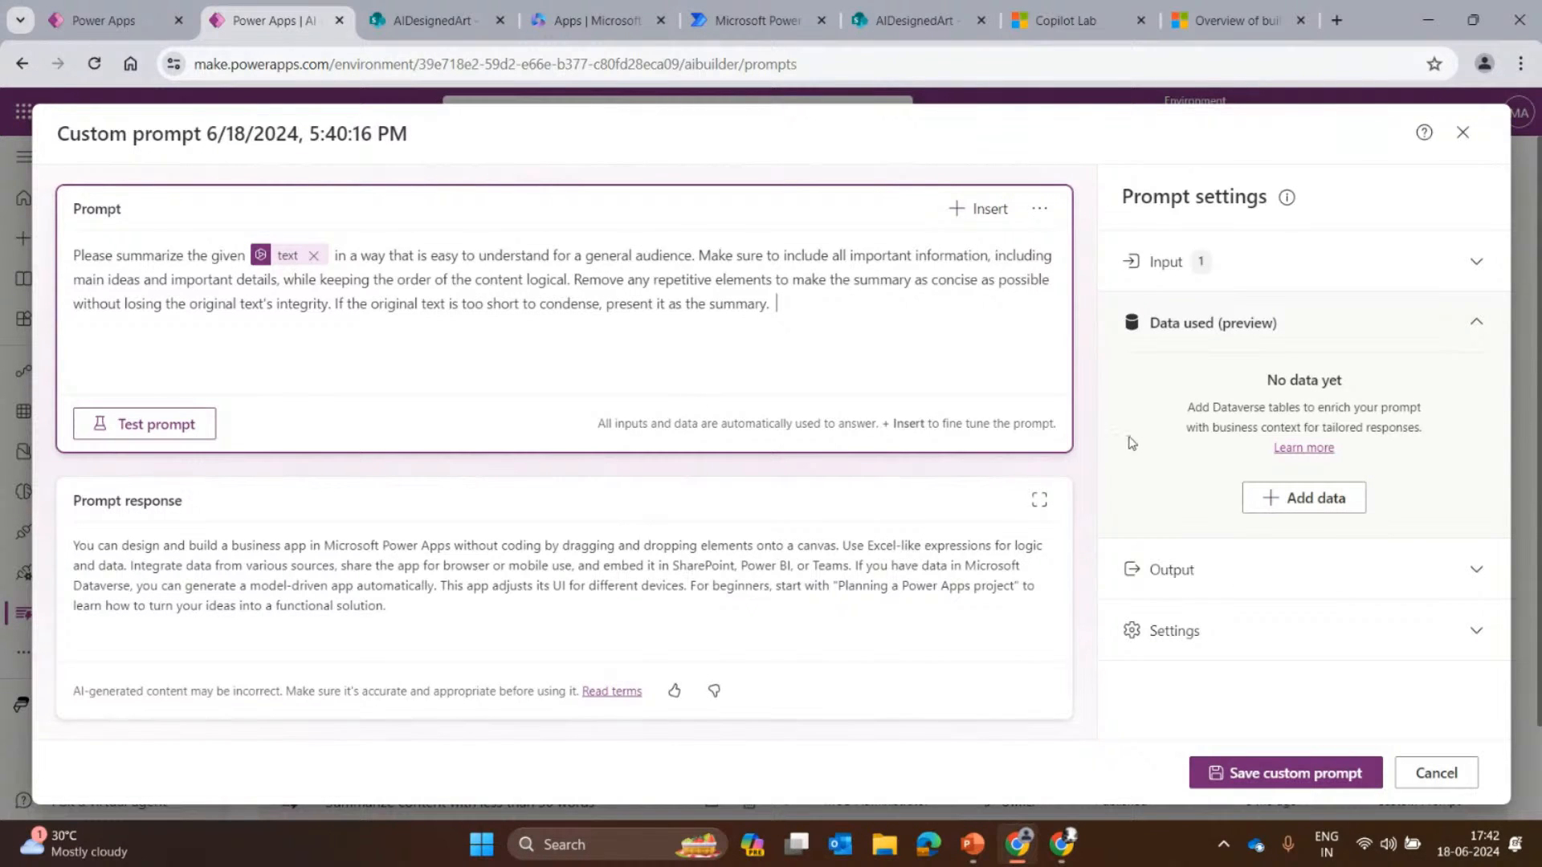
pyautogui.click(1212, 569)
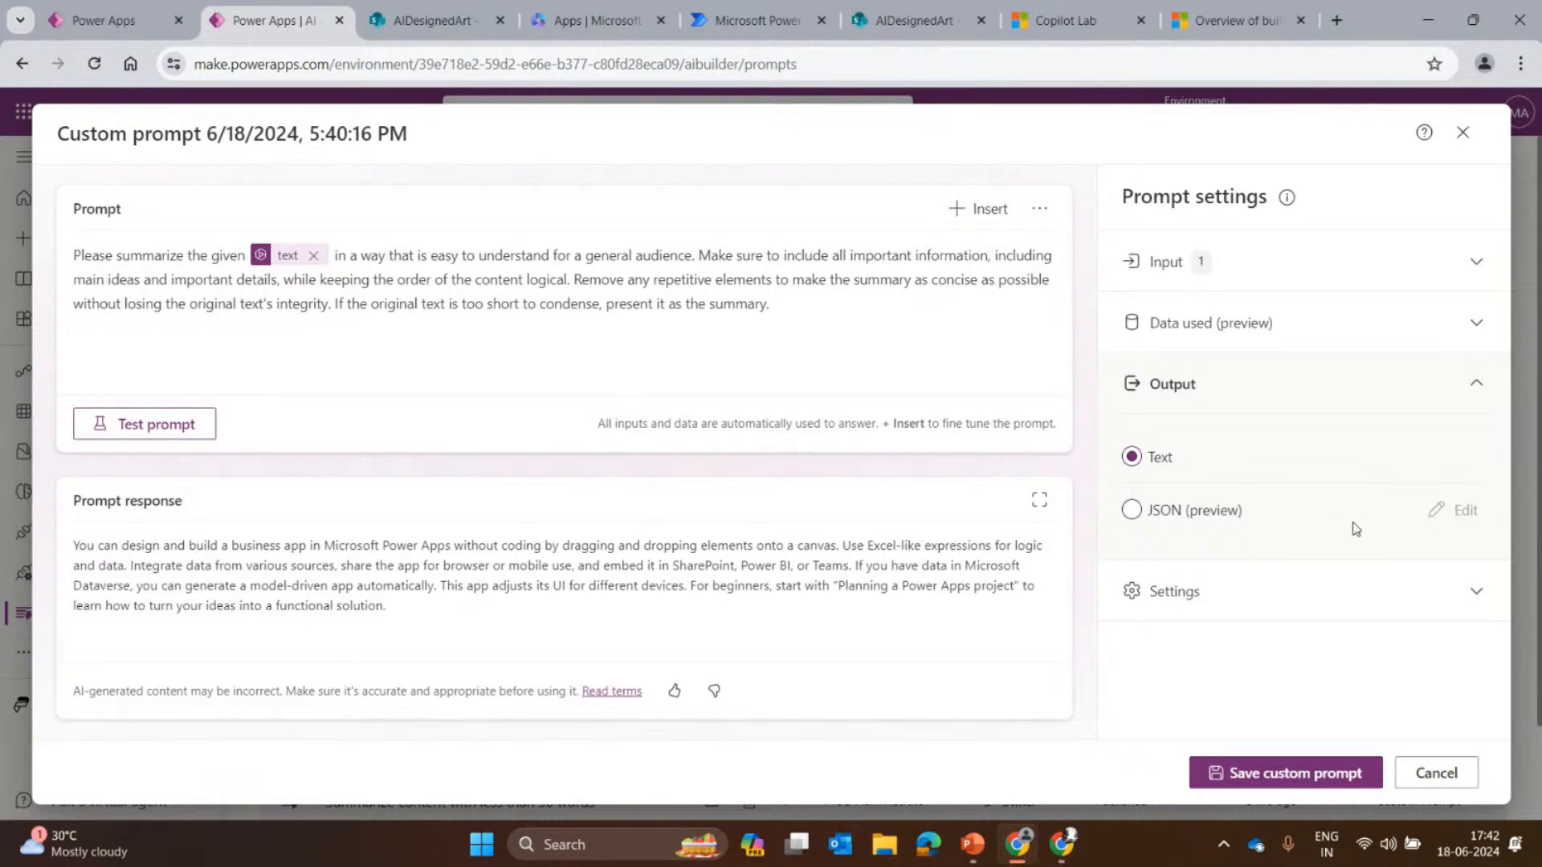
pyautogui.click(1177, 273)
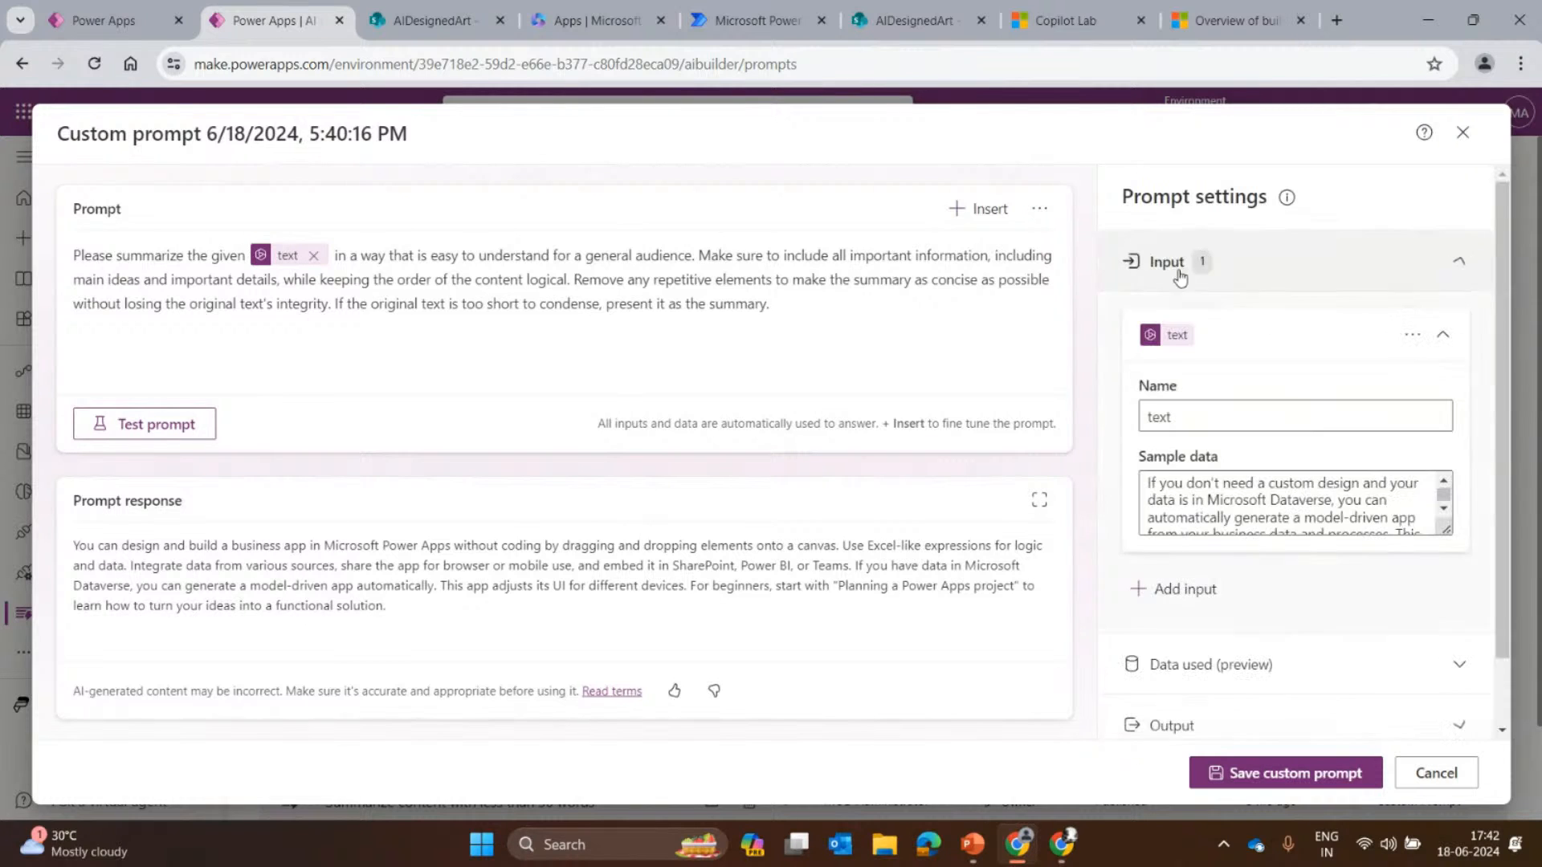
pyautogui.click(981, 212)
pyautogui.click(1403, 217)
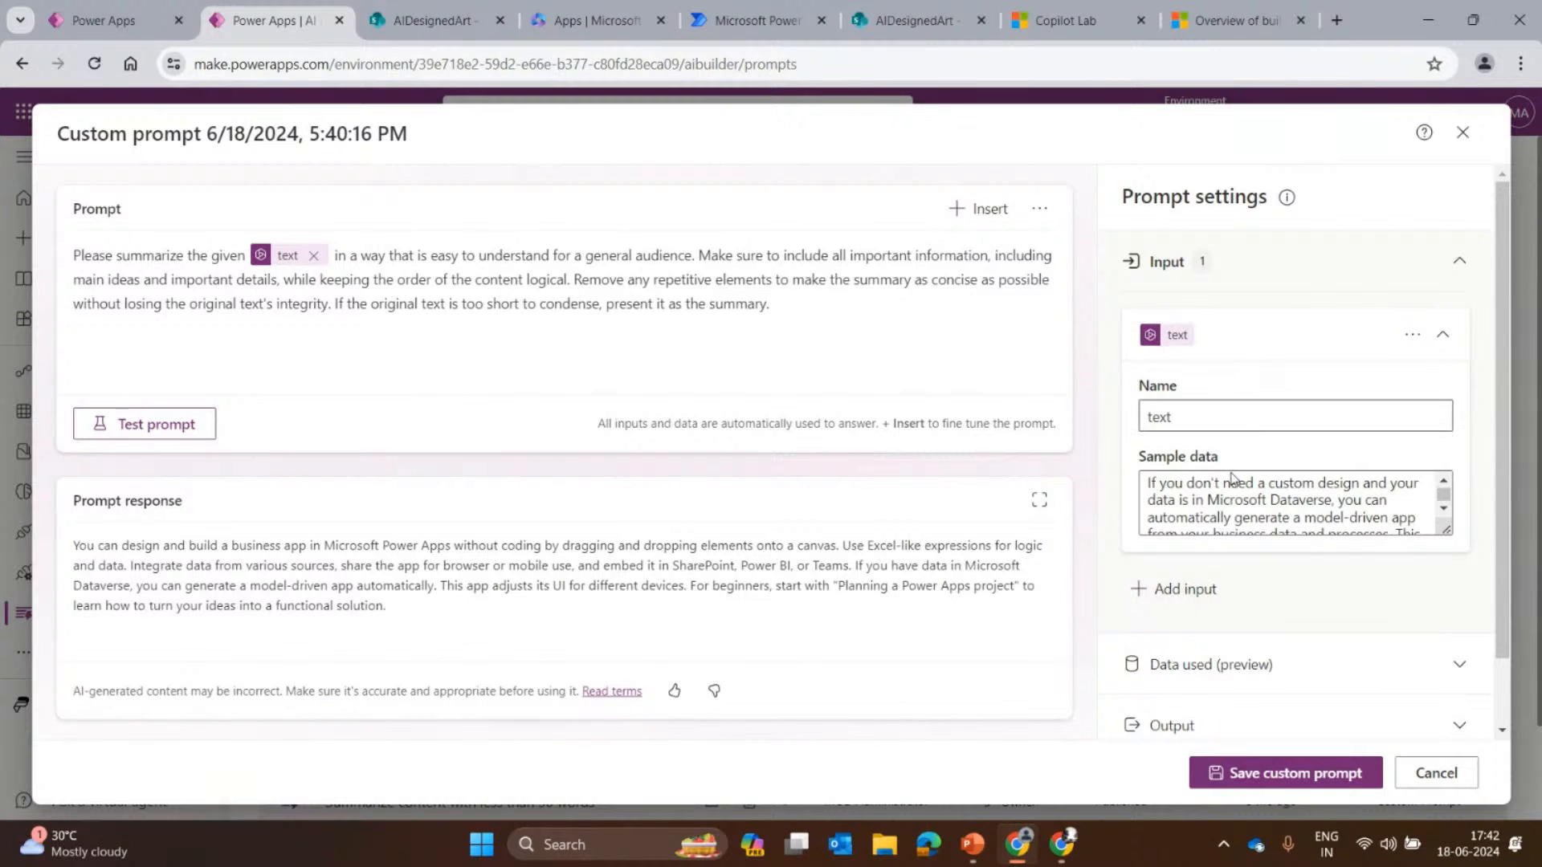
# Add a second, unnamed input to the custom prompt.
pyautogui.scroll(-2, 1285, 501)
pyautogui.click(1181, 588)
pyautogui.scroll(-3, 1221, 608)
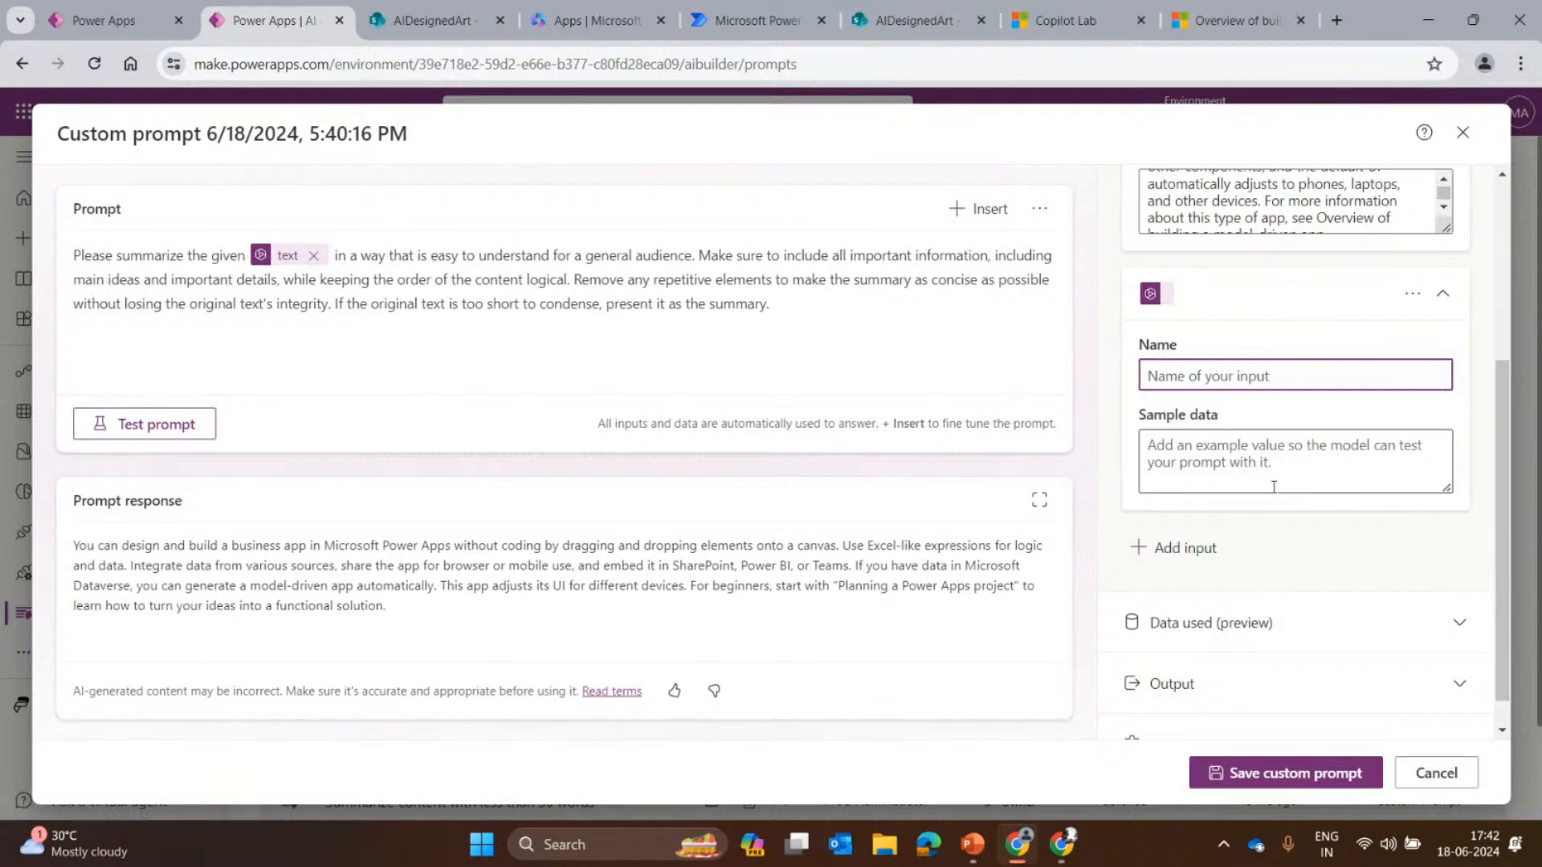
# Set the custom prompt's model to GPT 4 (preview).
pyautogui.scroll(-1, 1273, 487)
pyautogui.click(1211, 723)
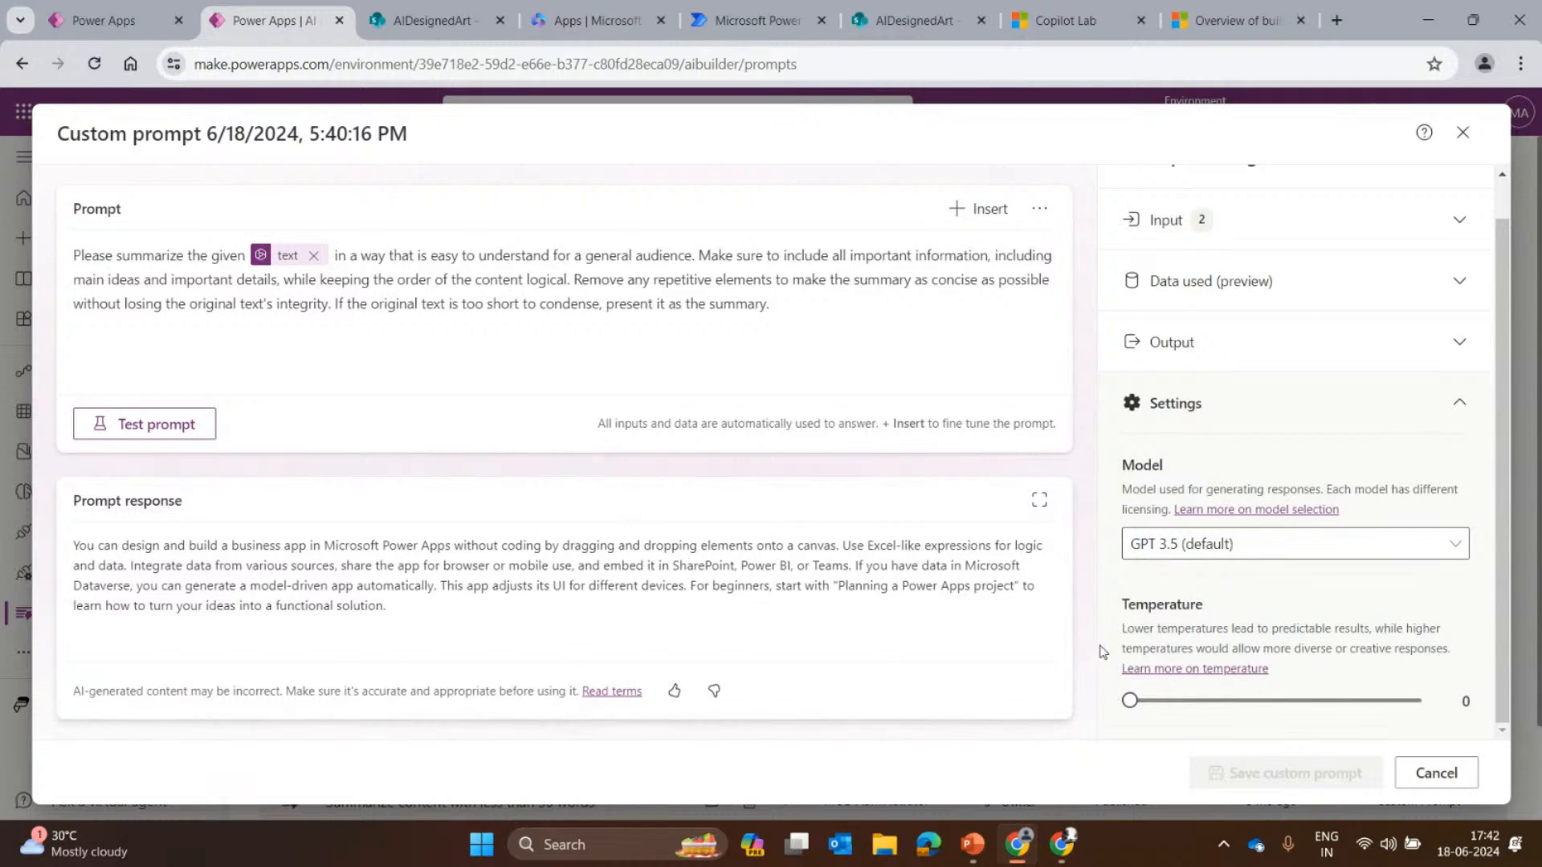
pyautogui.click(1331, 546)
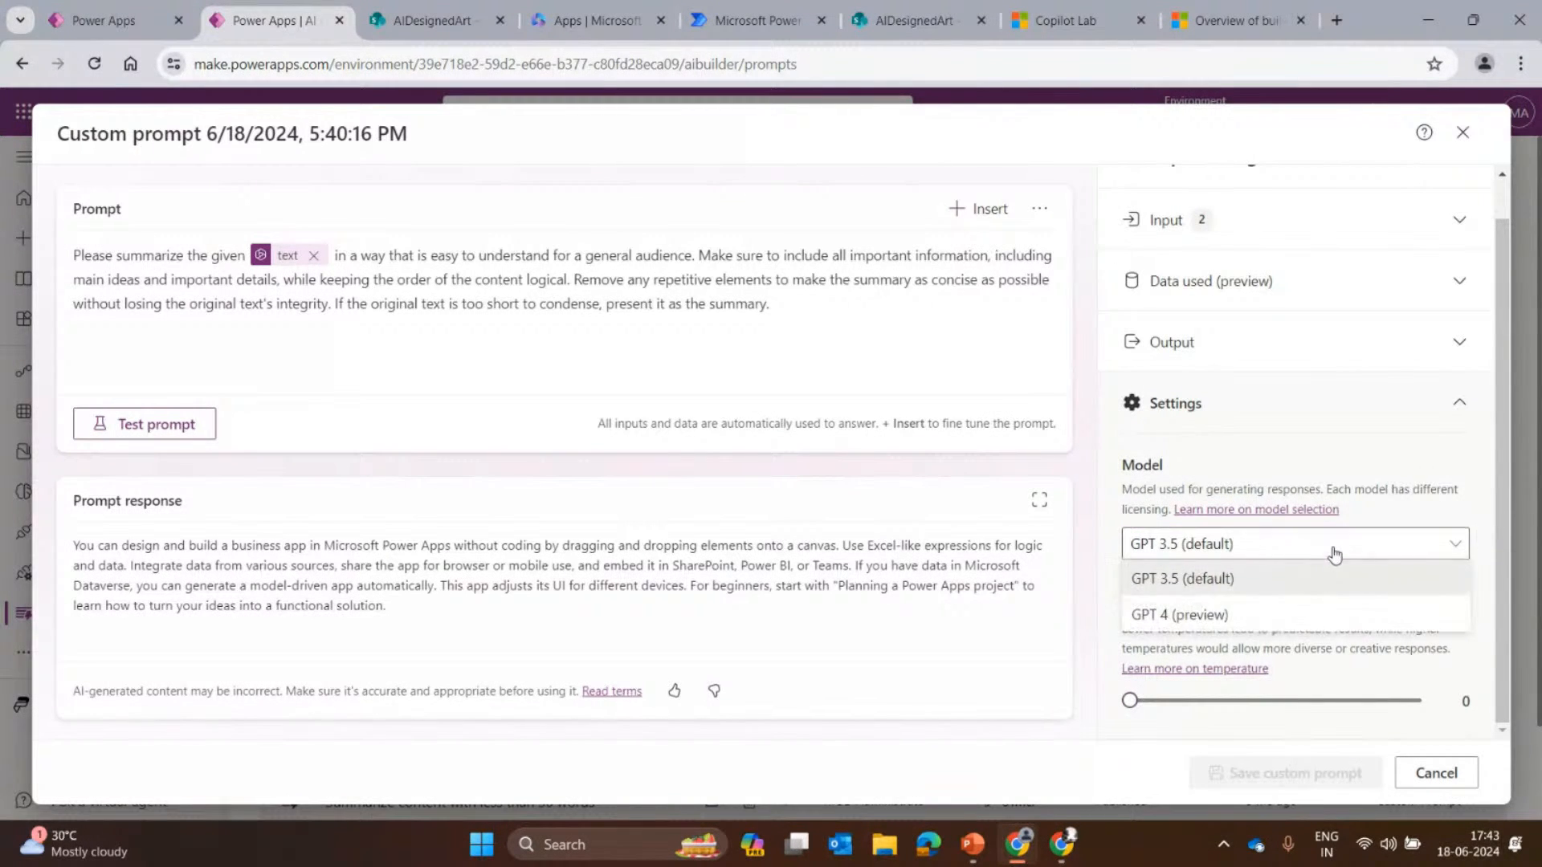
pyautogui.click(1174, 617)
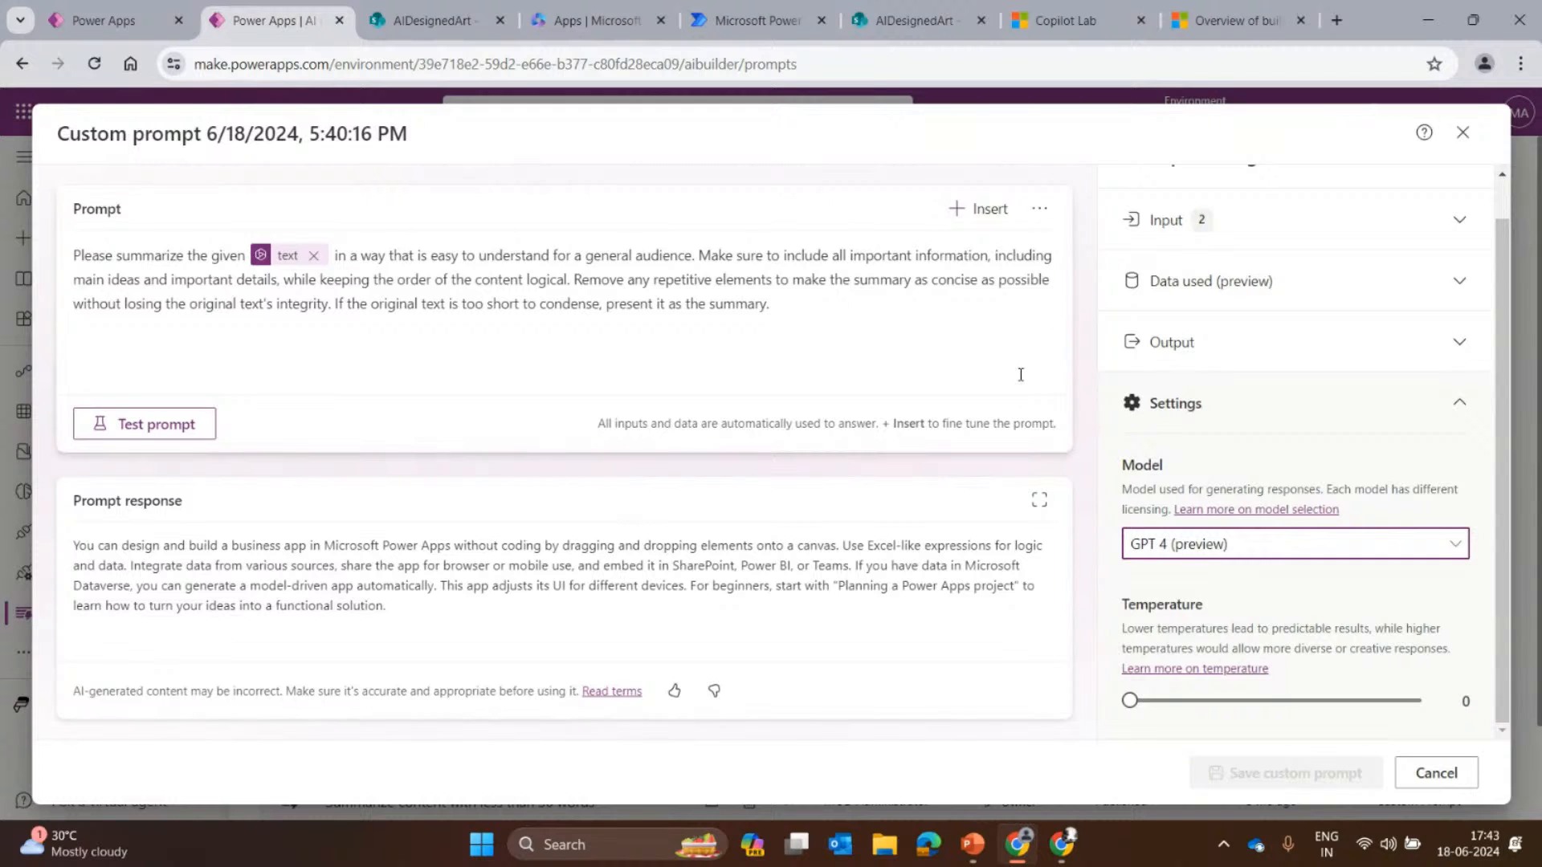
# Review the data section and the model and temperature settings of the custom prompt.
pyautogui.scroll(1, 1285, 562)
pyautogui.click(1205, 323)
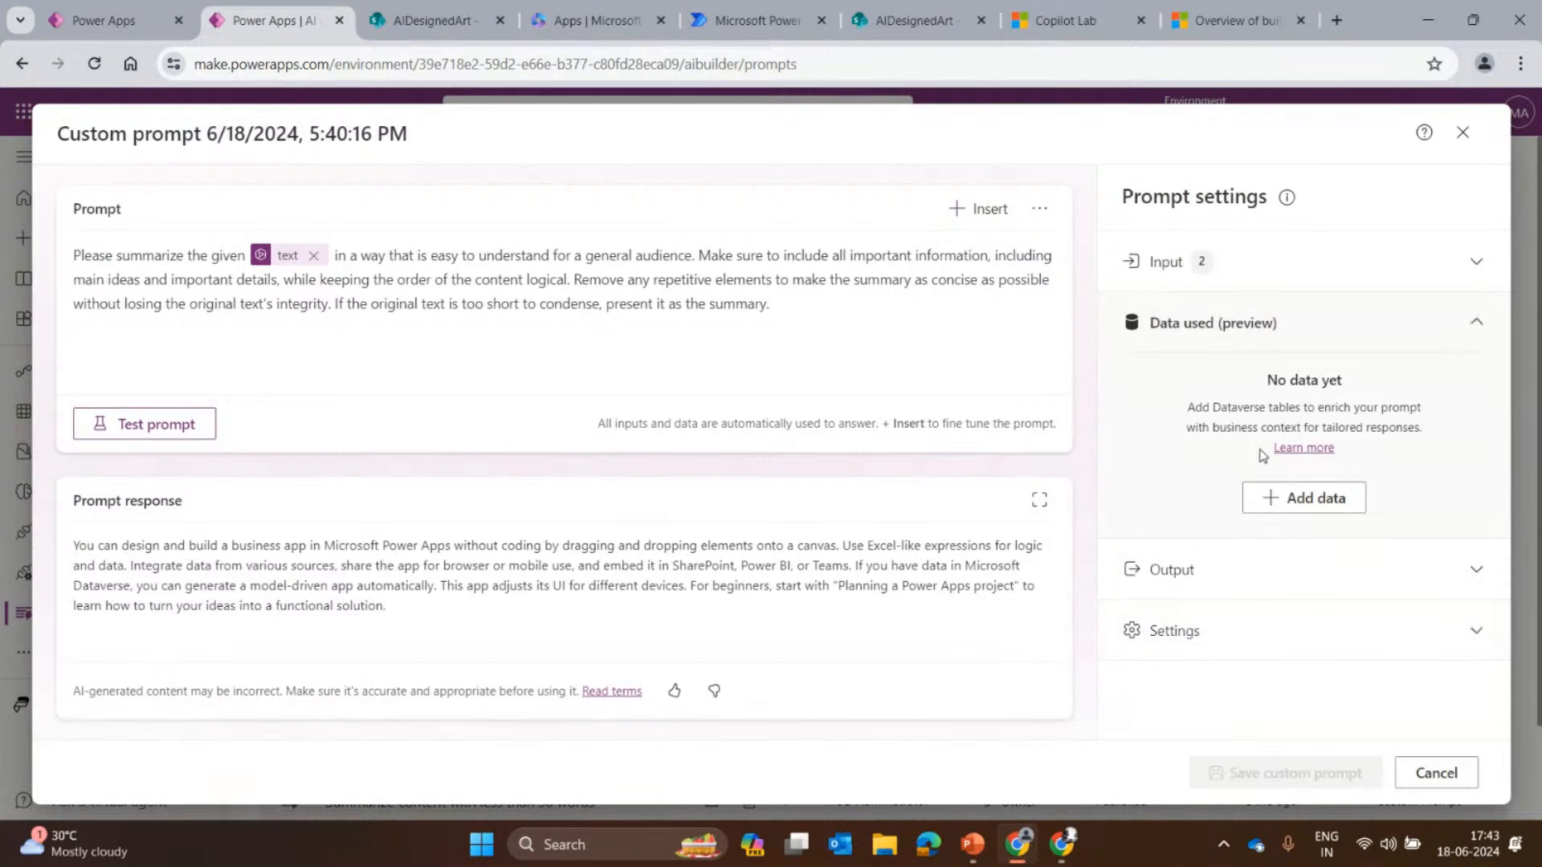
pyautogui.click(1293, 328)
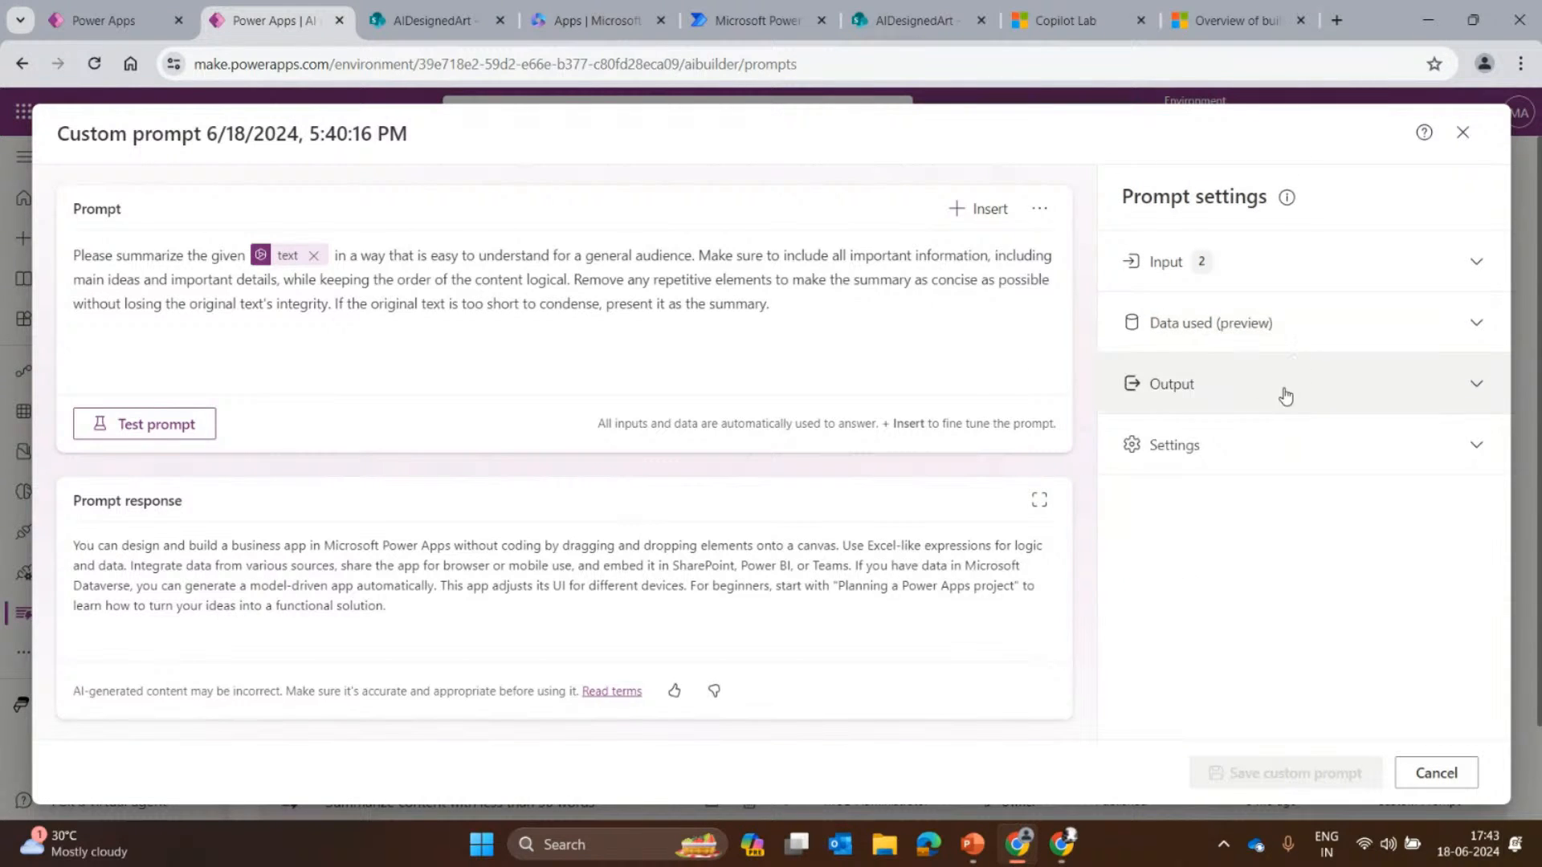
pyautogui.click(1221, 445)
pyautogui.scroll(-1, 1226, 666)
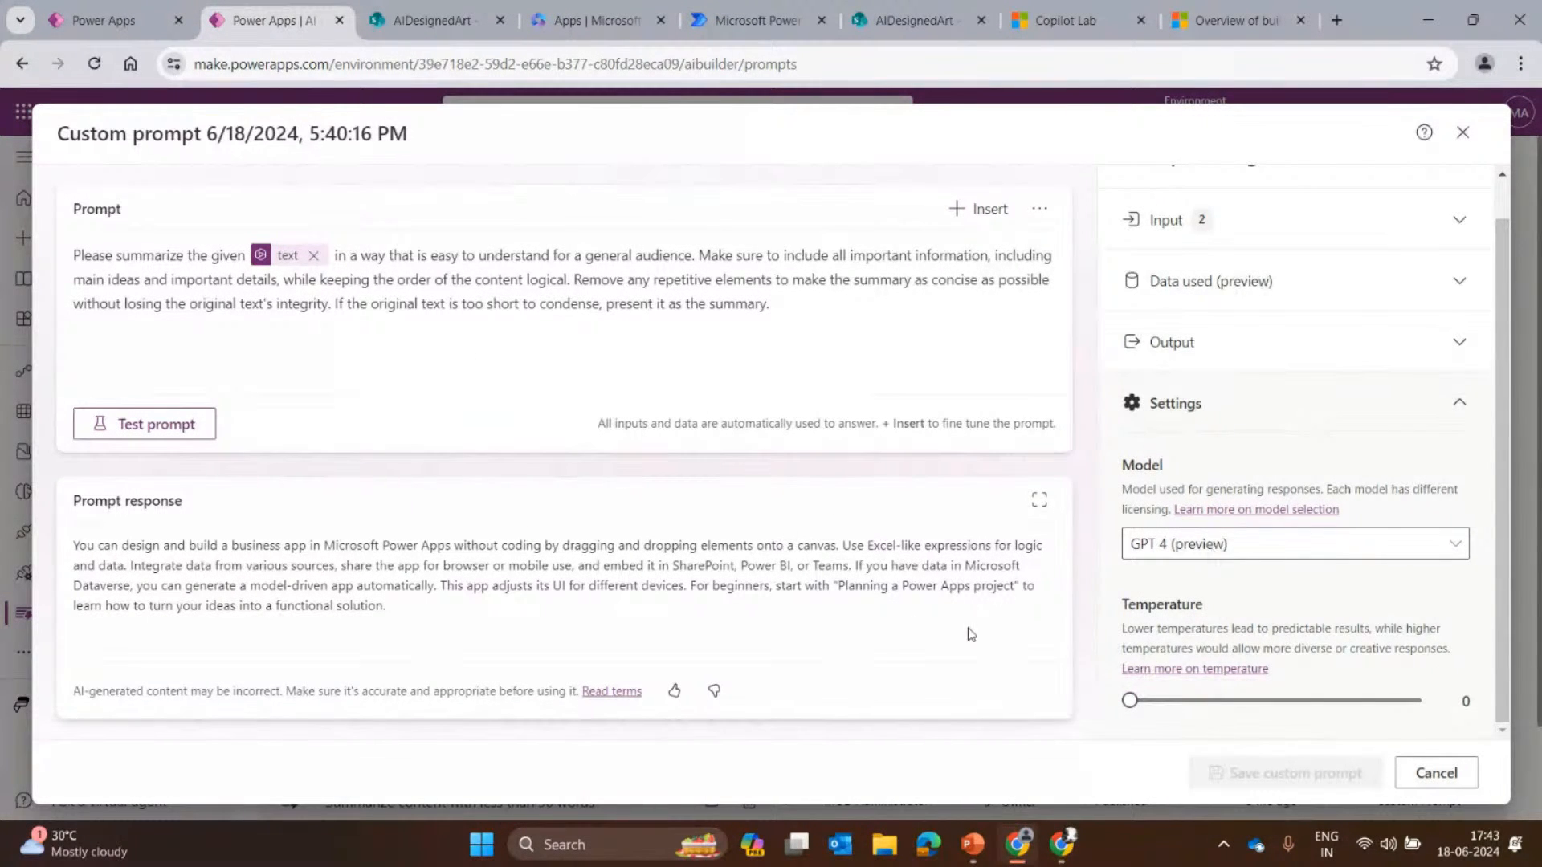
# Close the custom prompt without saving, glance over the existing prompts and open the Flows page.
pyautogui.click(1462, 133)
pyautogui.scroll(-1, 349, 625)
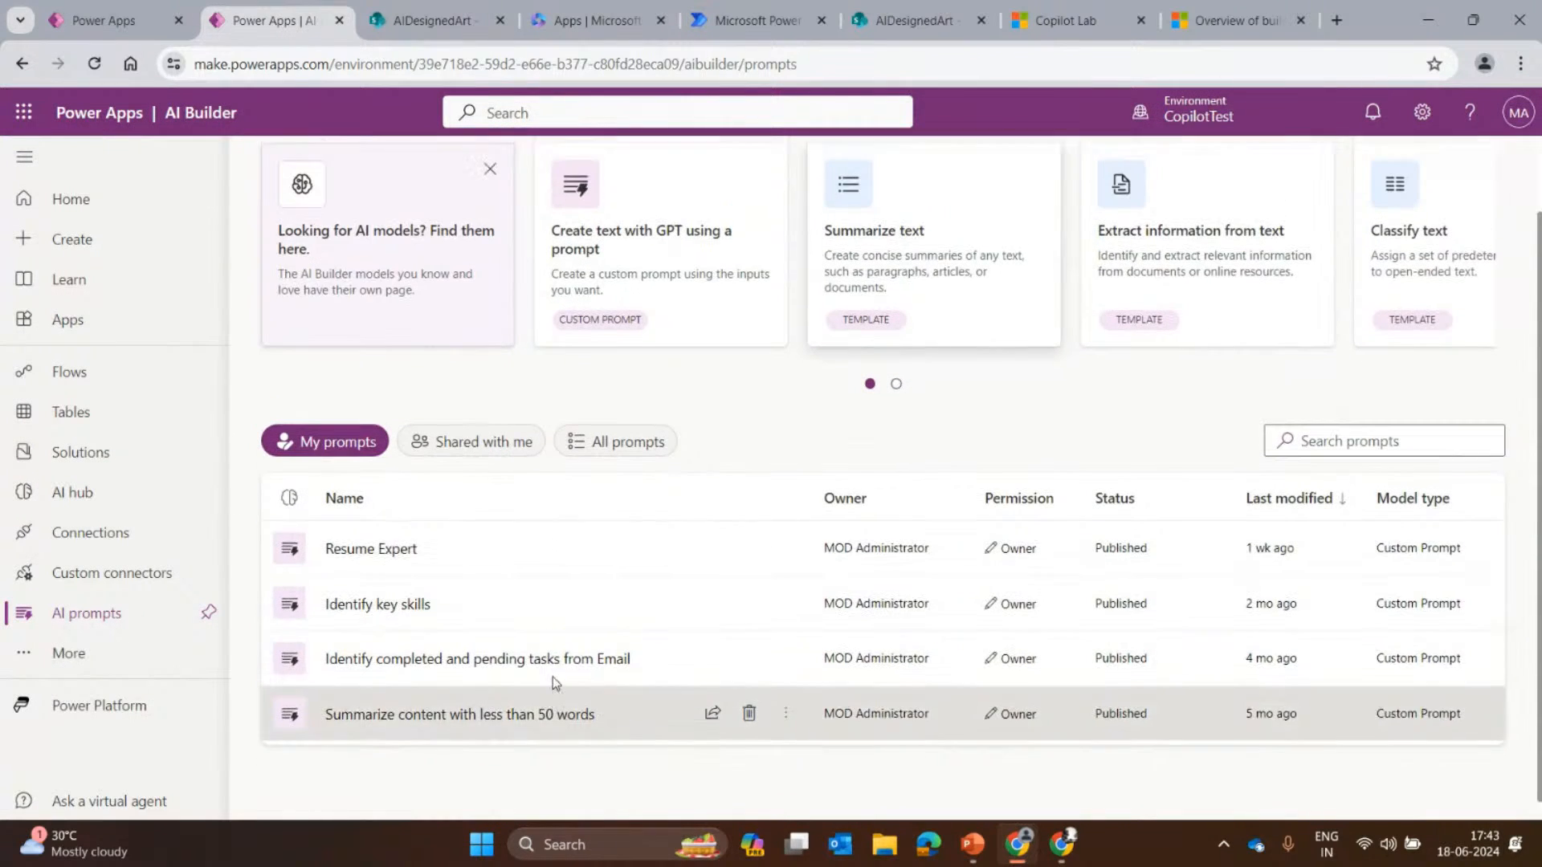
pyautogui.scroll(1, 553, 677)
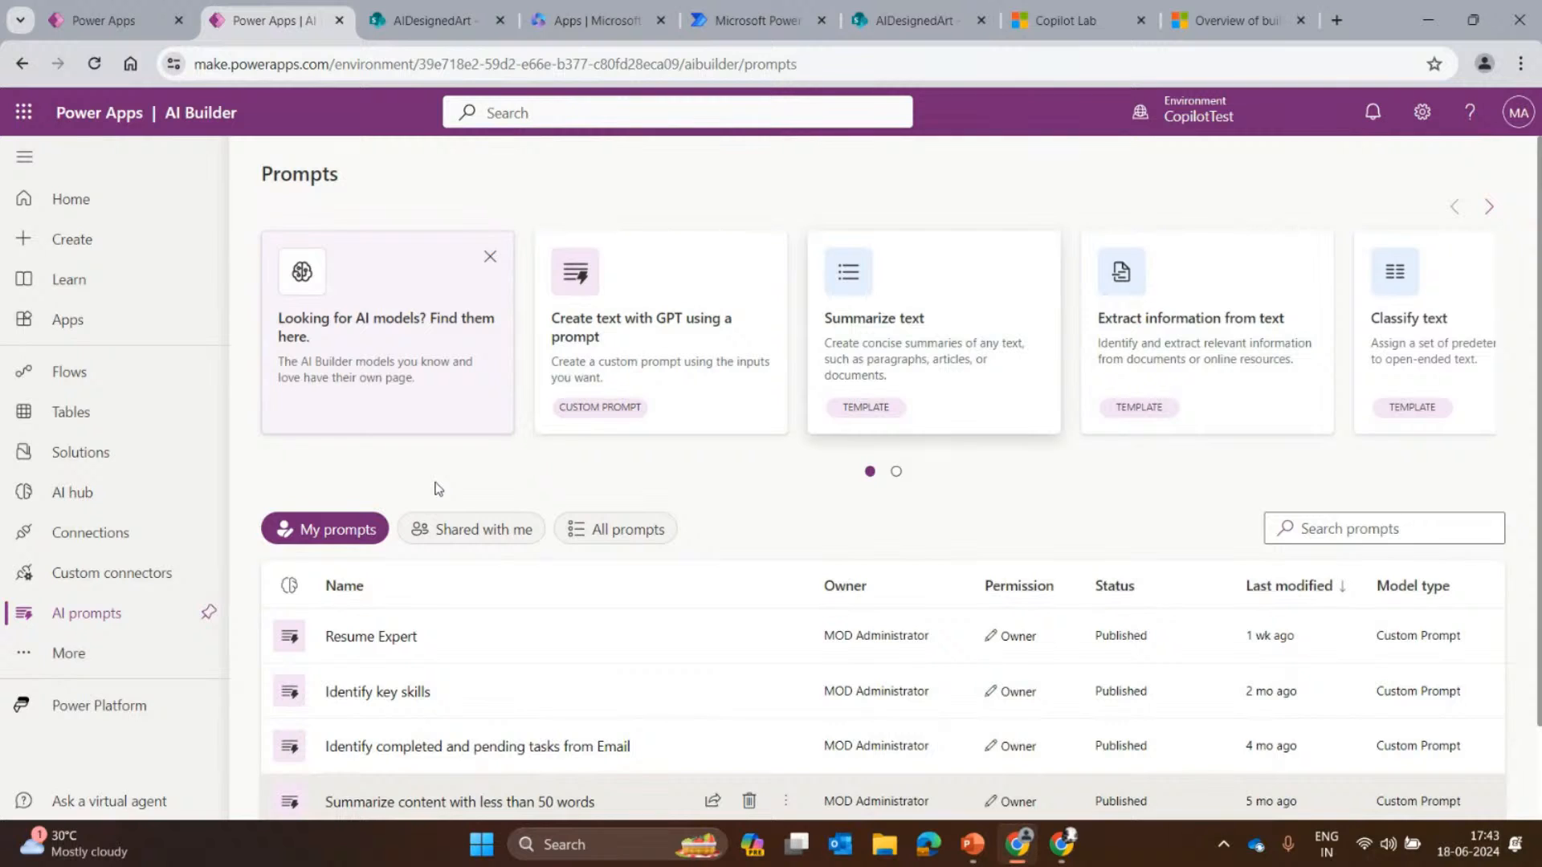
pyautogui.doubleClick(11, 282)
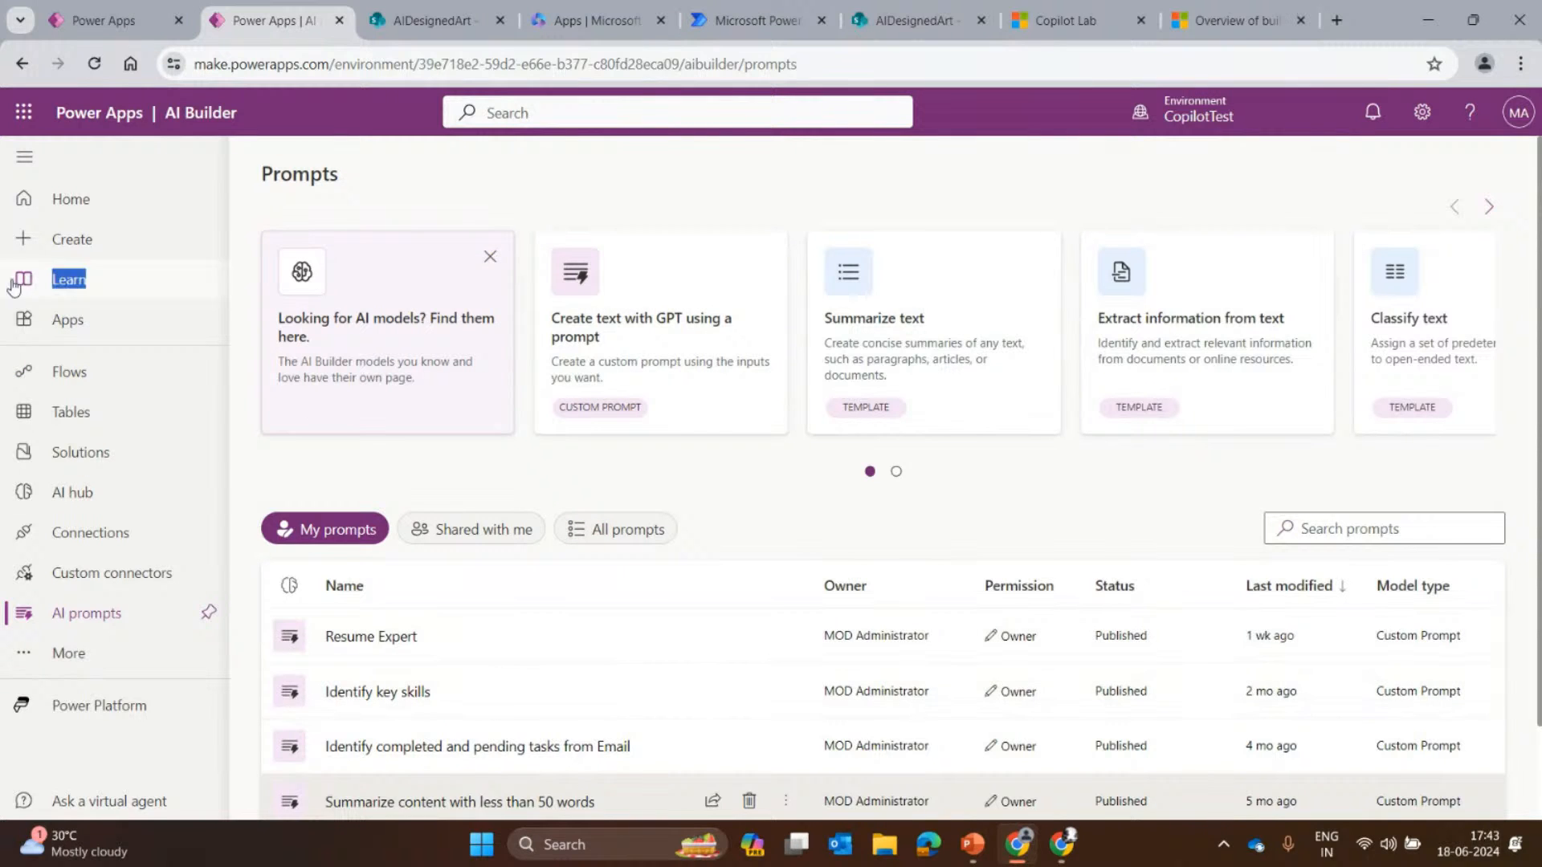
pyautogui.click(91, 367)
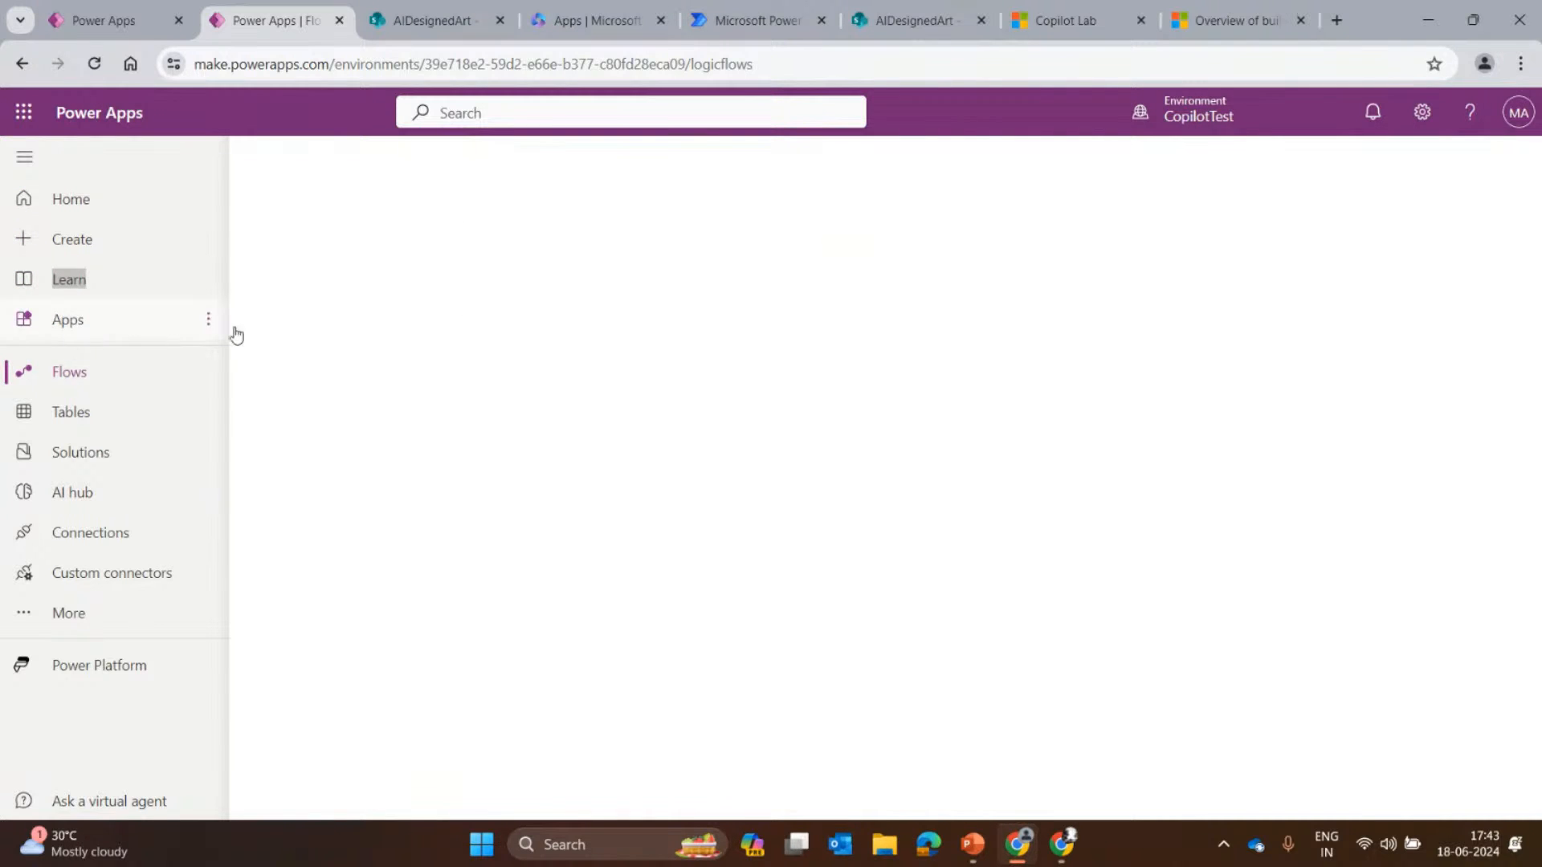
# Reload the Flows page, switch to Power Automate, dismiss the reauthentication notice and open My flows.
pyautogui.click(137, 371)
pyautogui.click(93, 67)
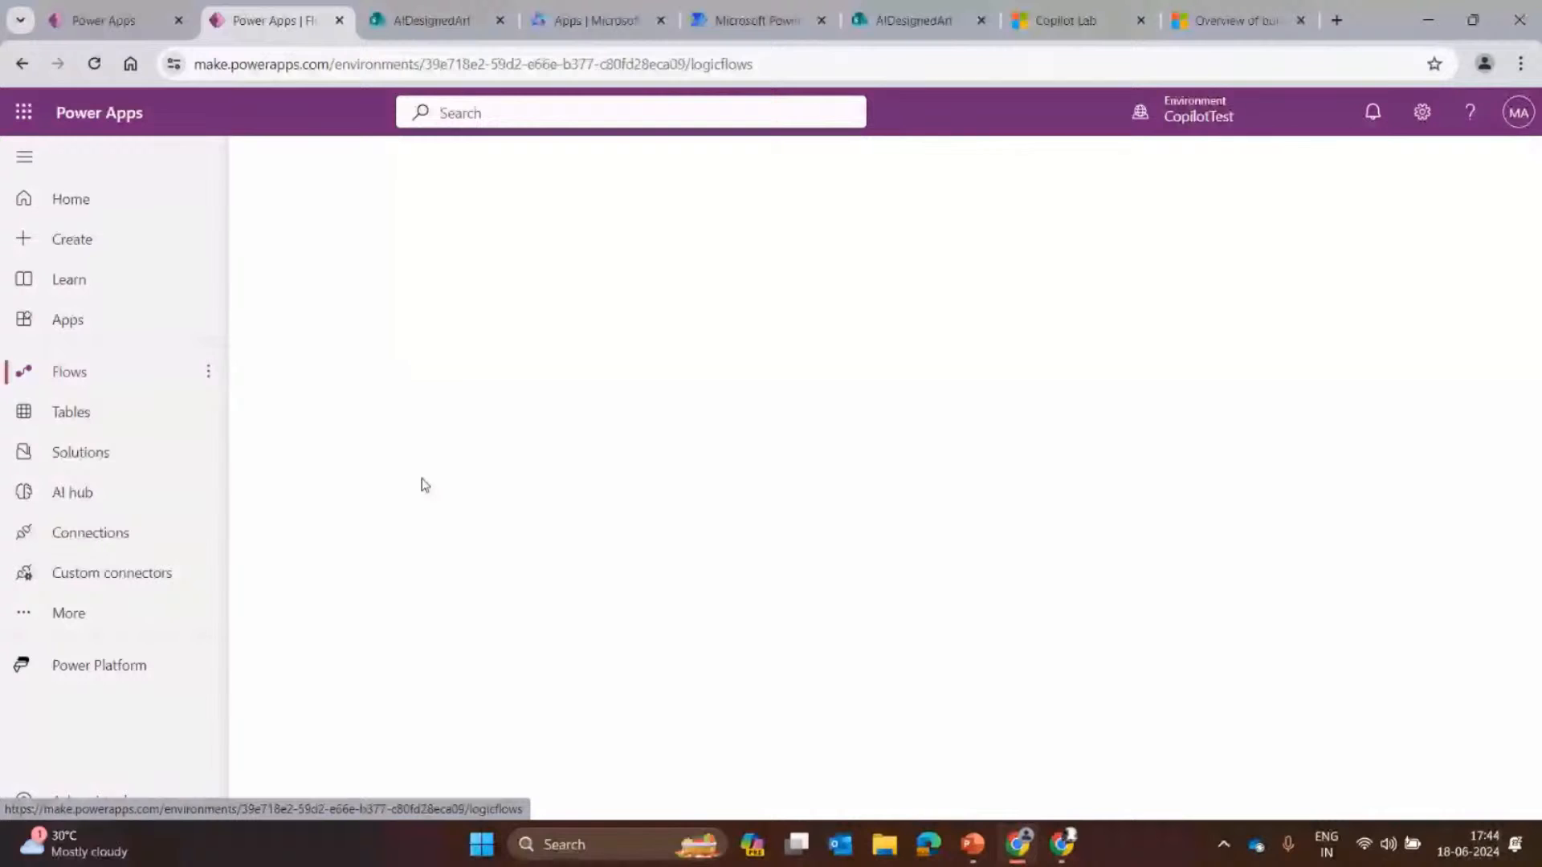
pyautogui.click(705, 8)
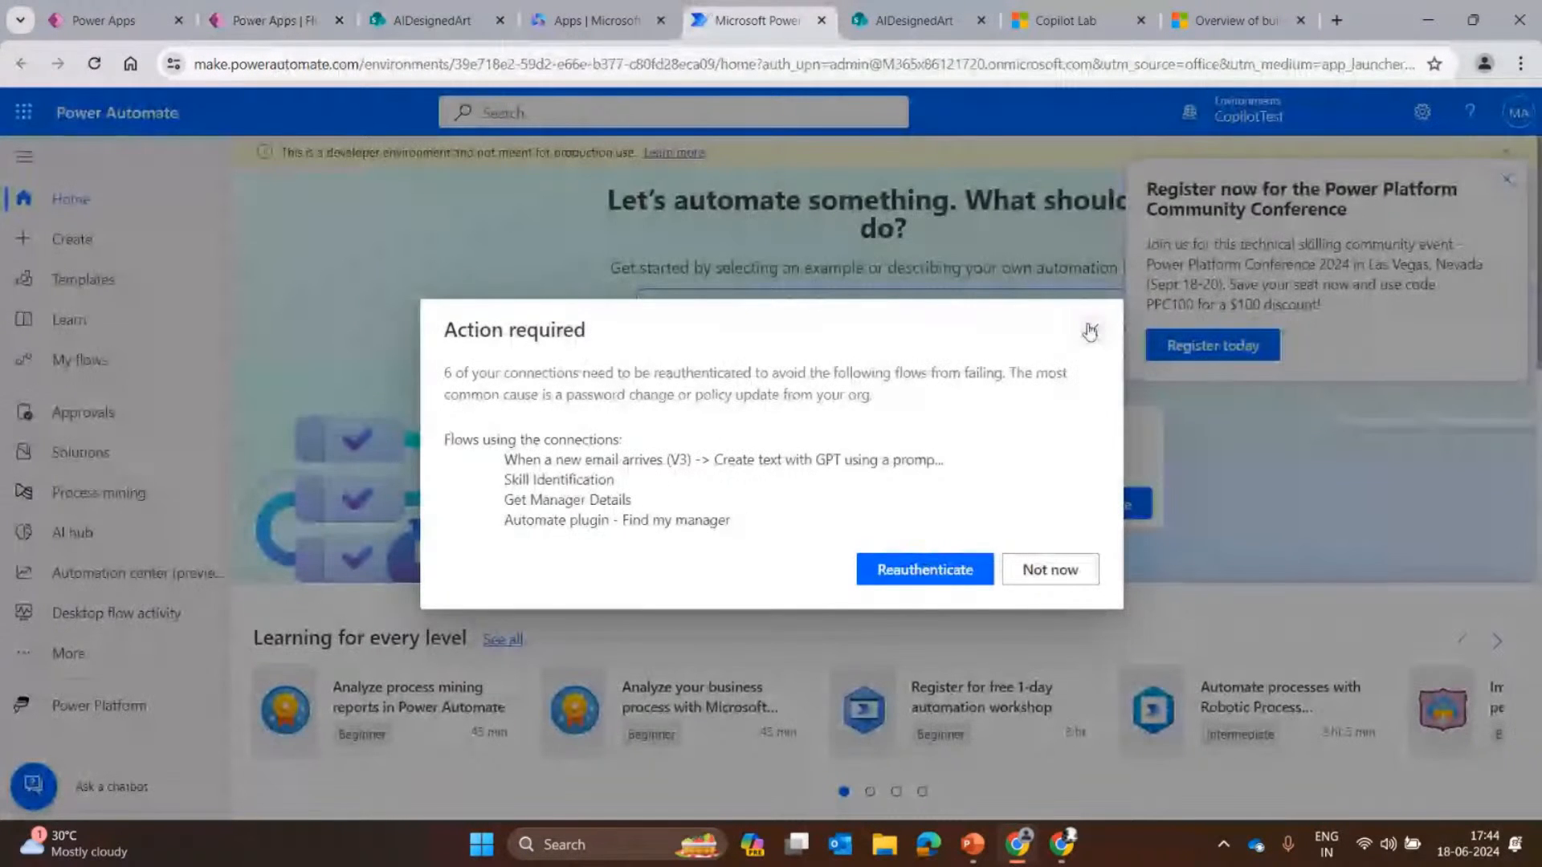
pyautogui.click(1090, 331)
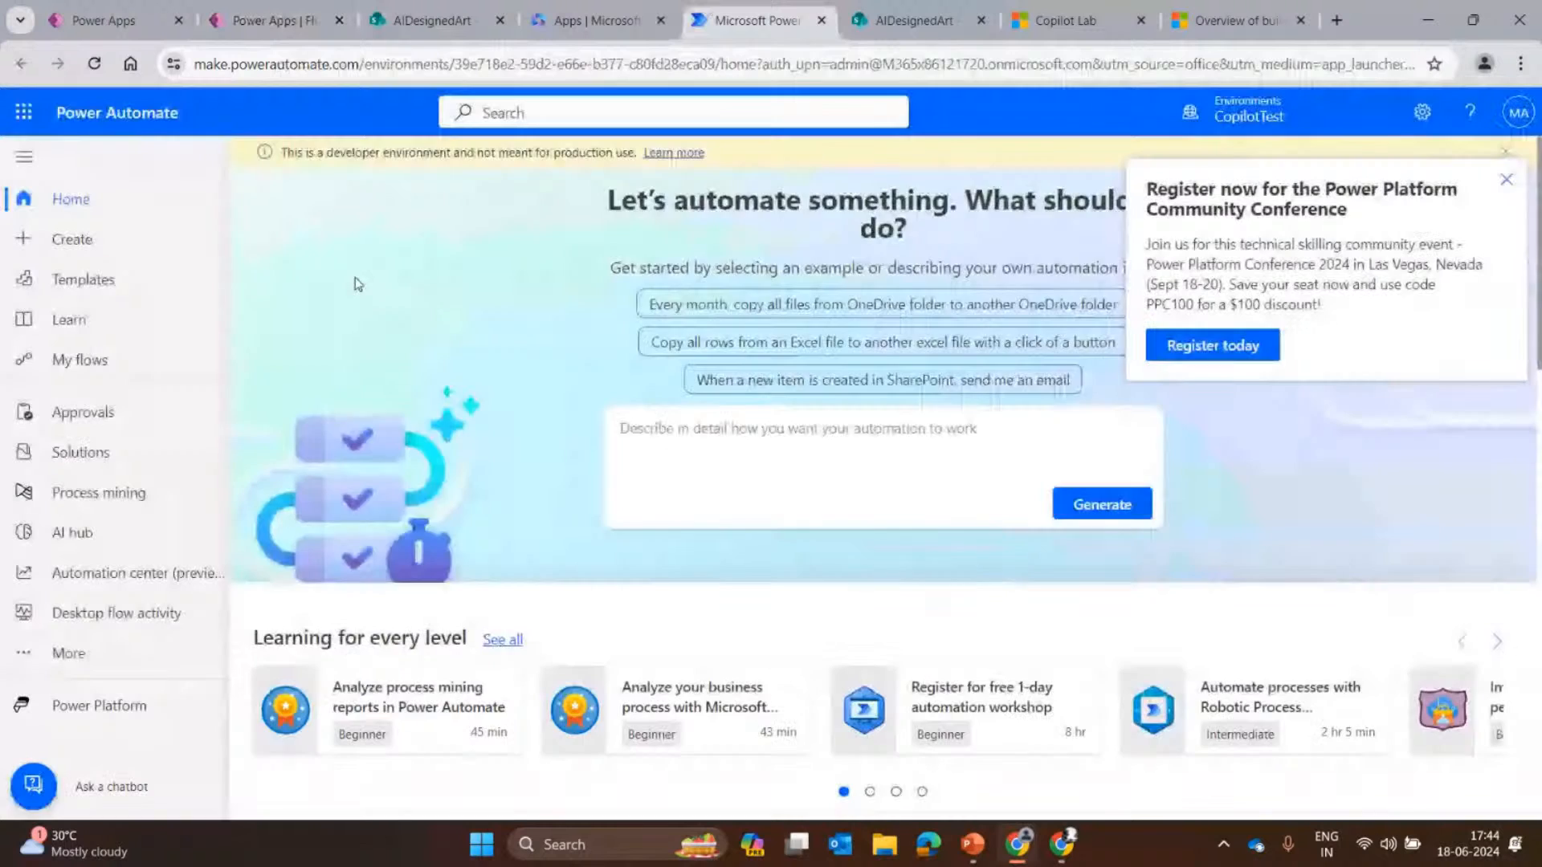
pyautogui.click(79, 359)
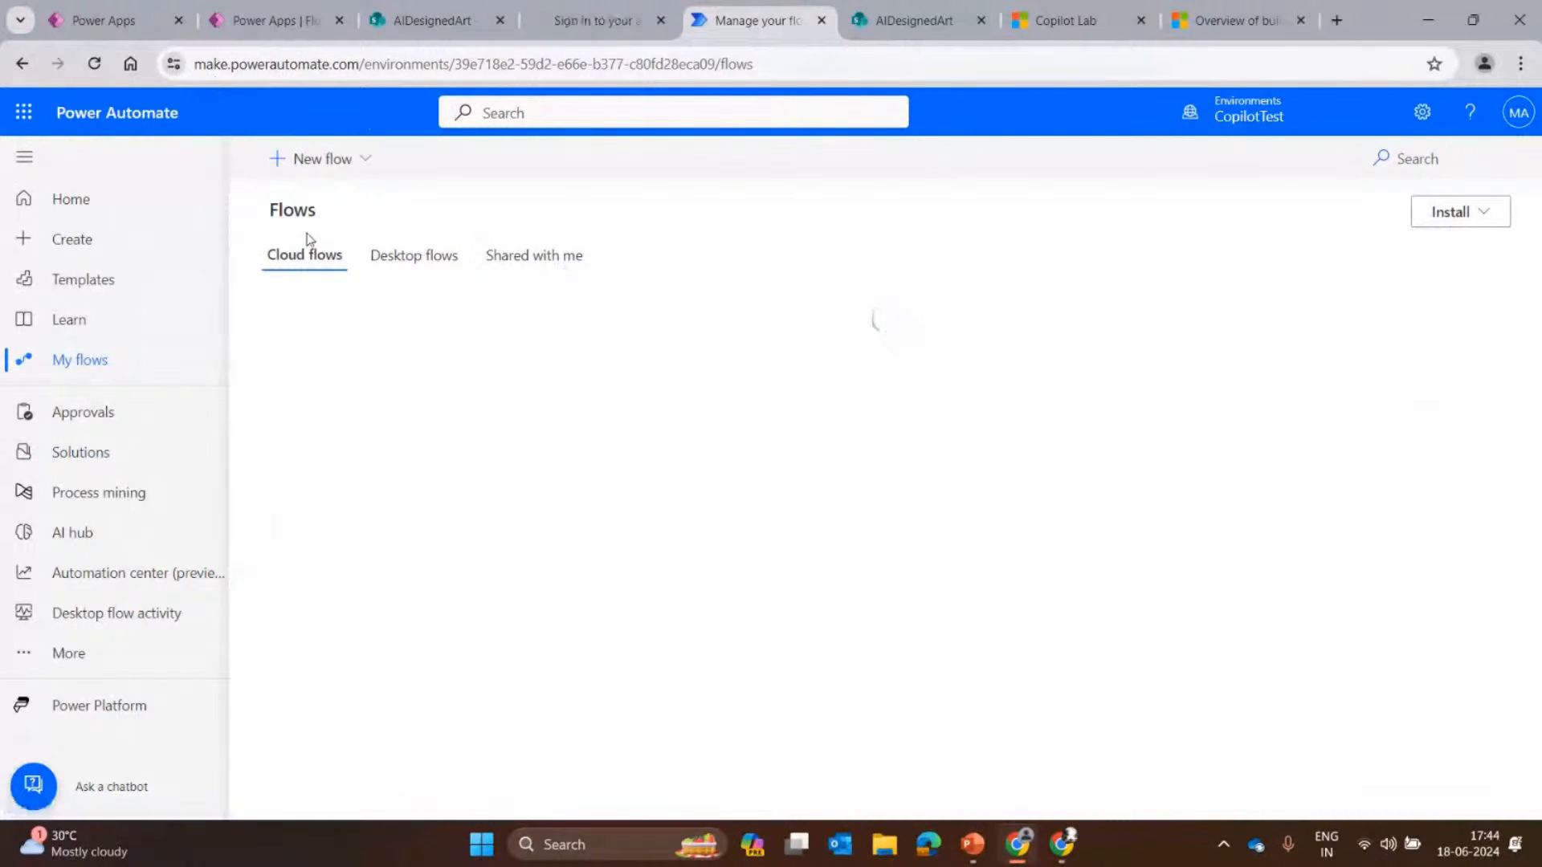
# Start a new instant cloud flow, skipping the name and trigger choice, and close the Copilot pane.
pyautogui.click(319, 161)
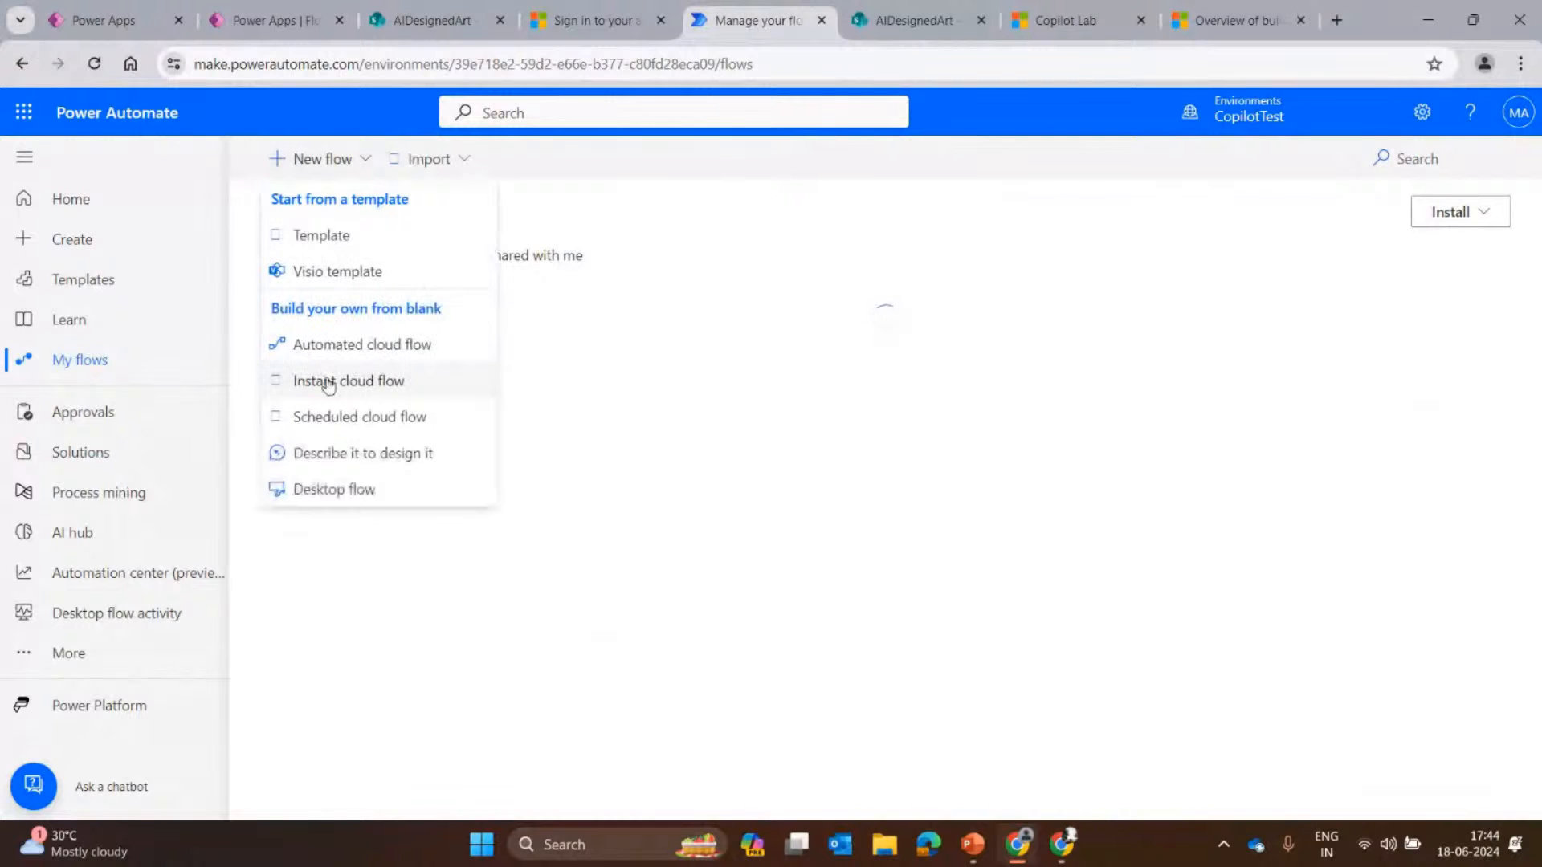
pyautogui.click(325, 379)
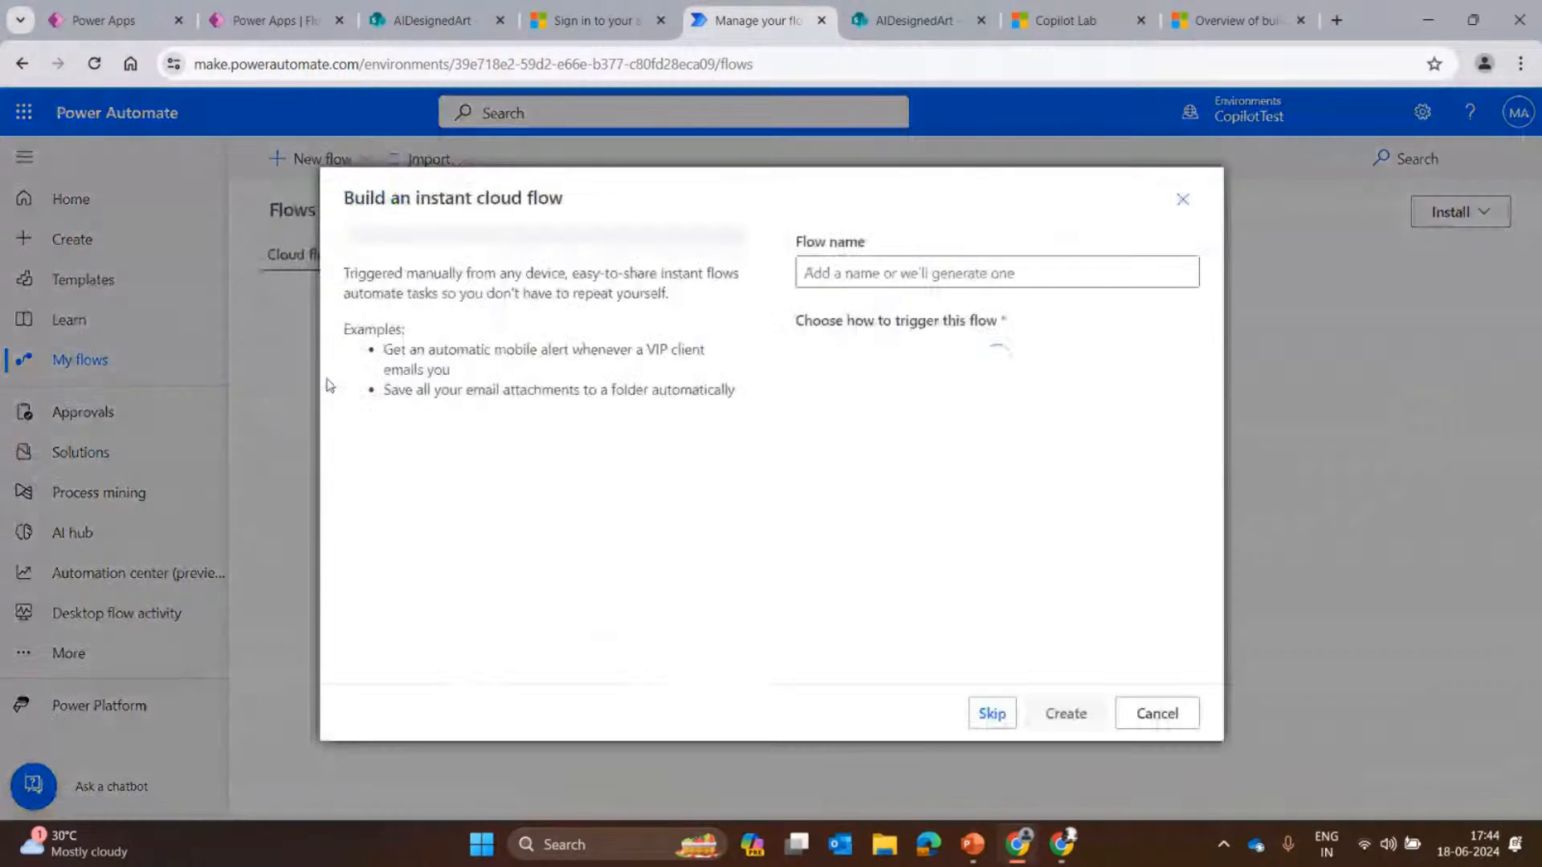
pyautogui.click(992, 714)
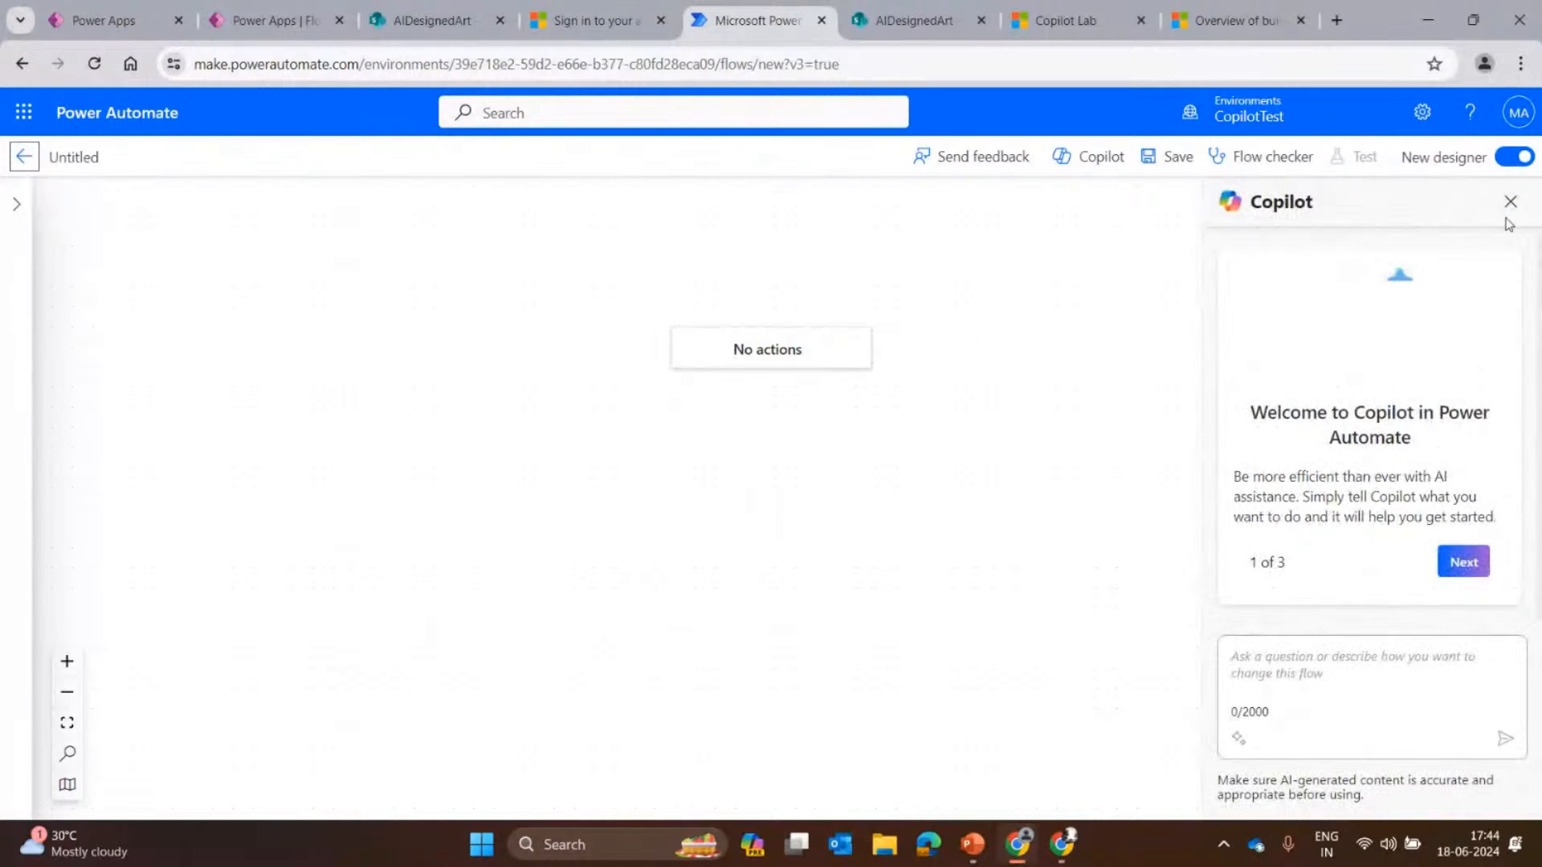
pyautogui.click(1510, 203)
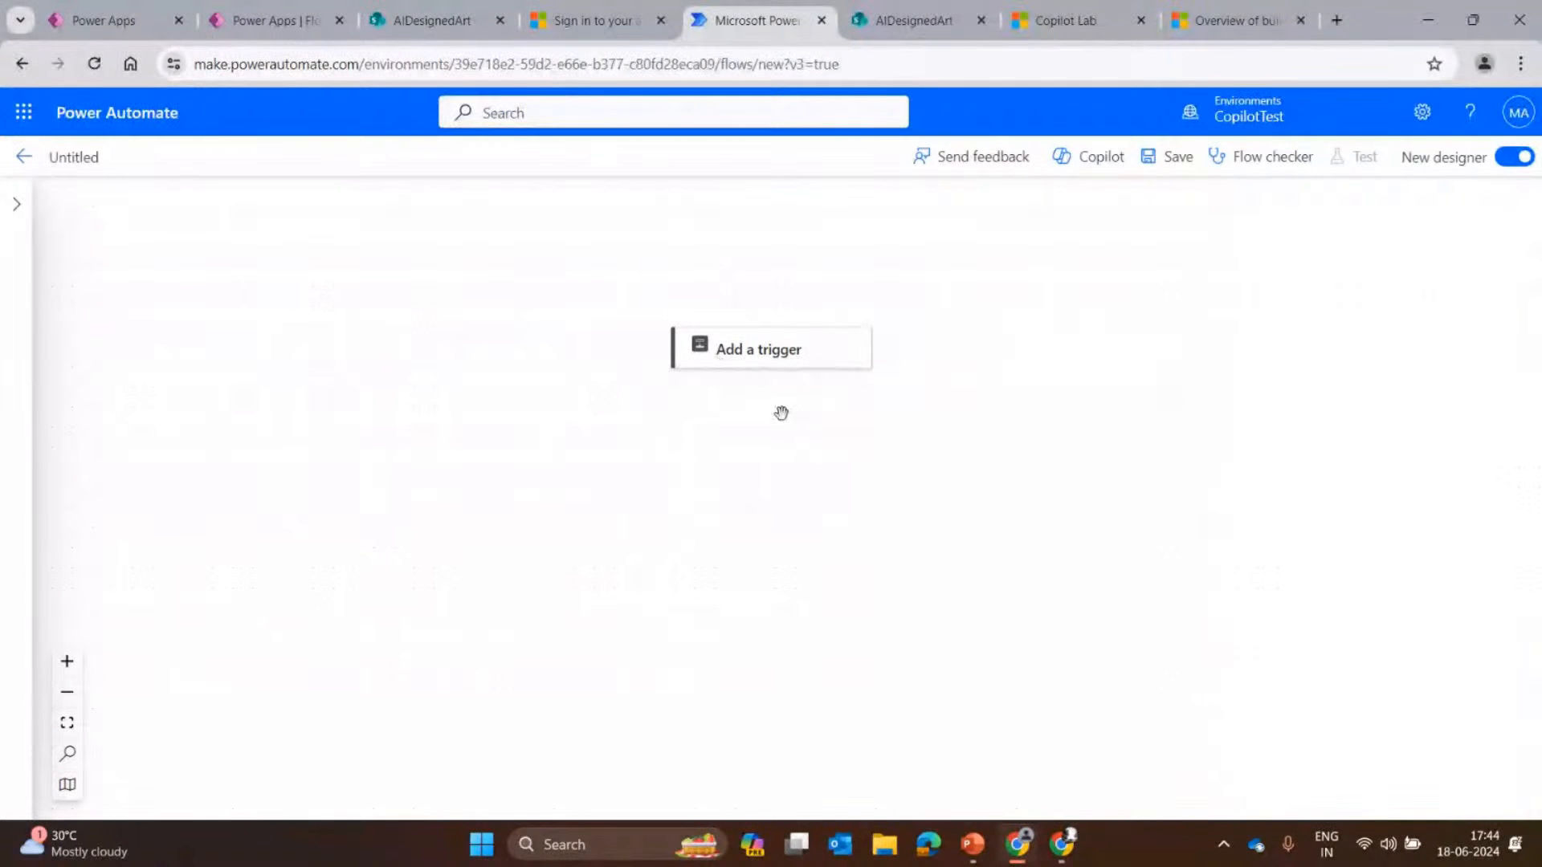
pyautogui.click(764, 352)
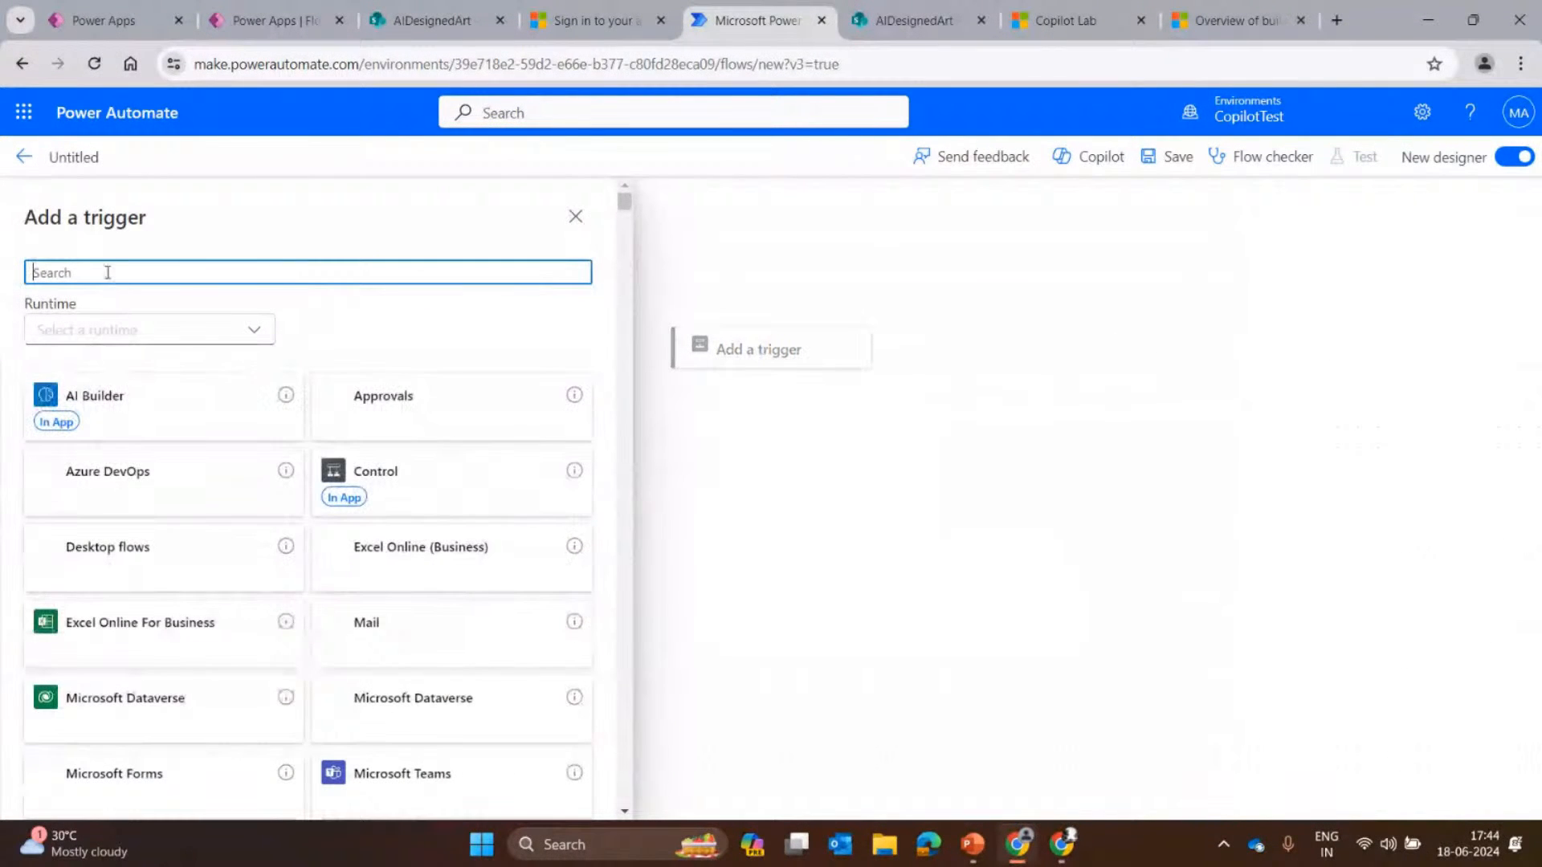
pyautogui.write('manual')
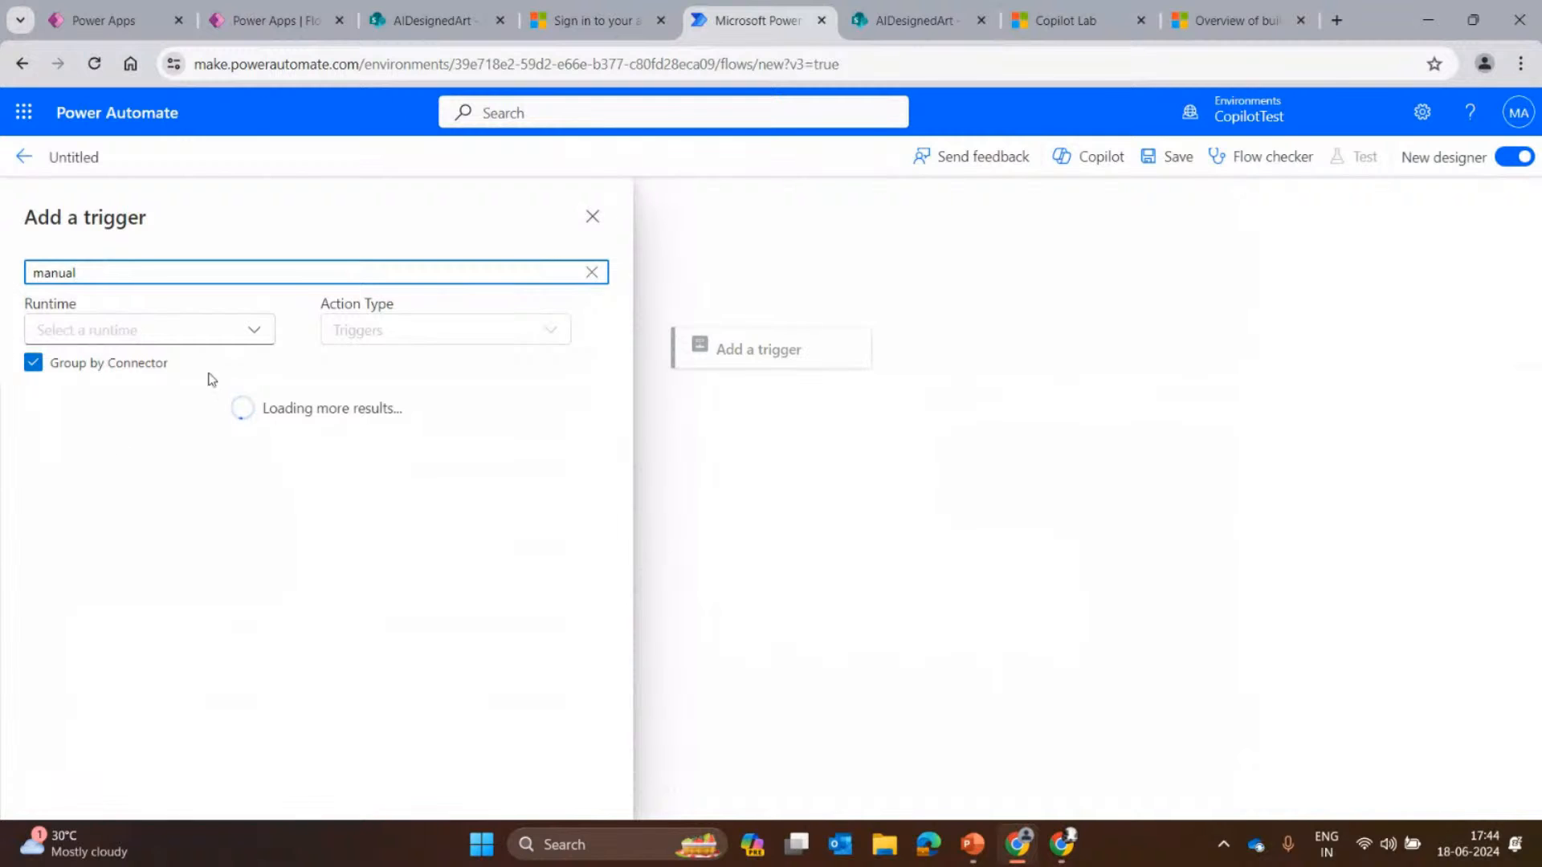
pyautogui.write(' tr')
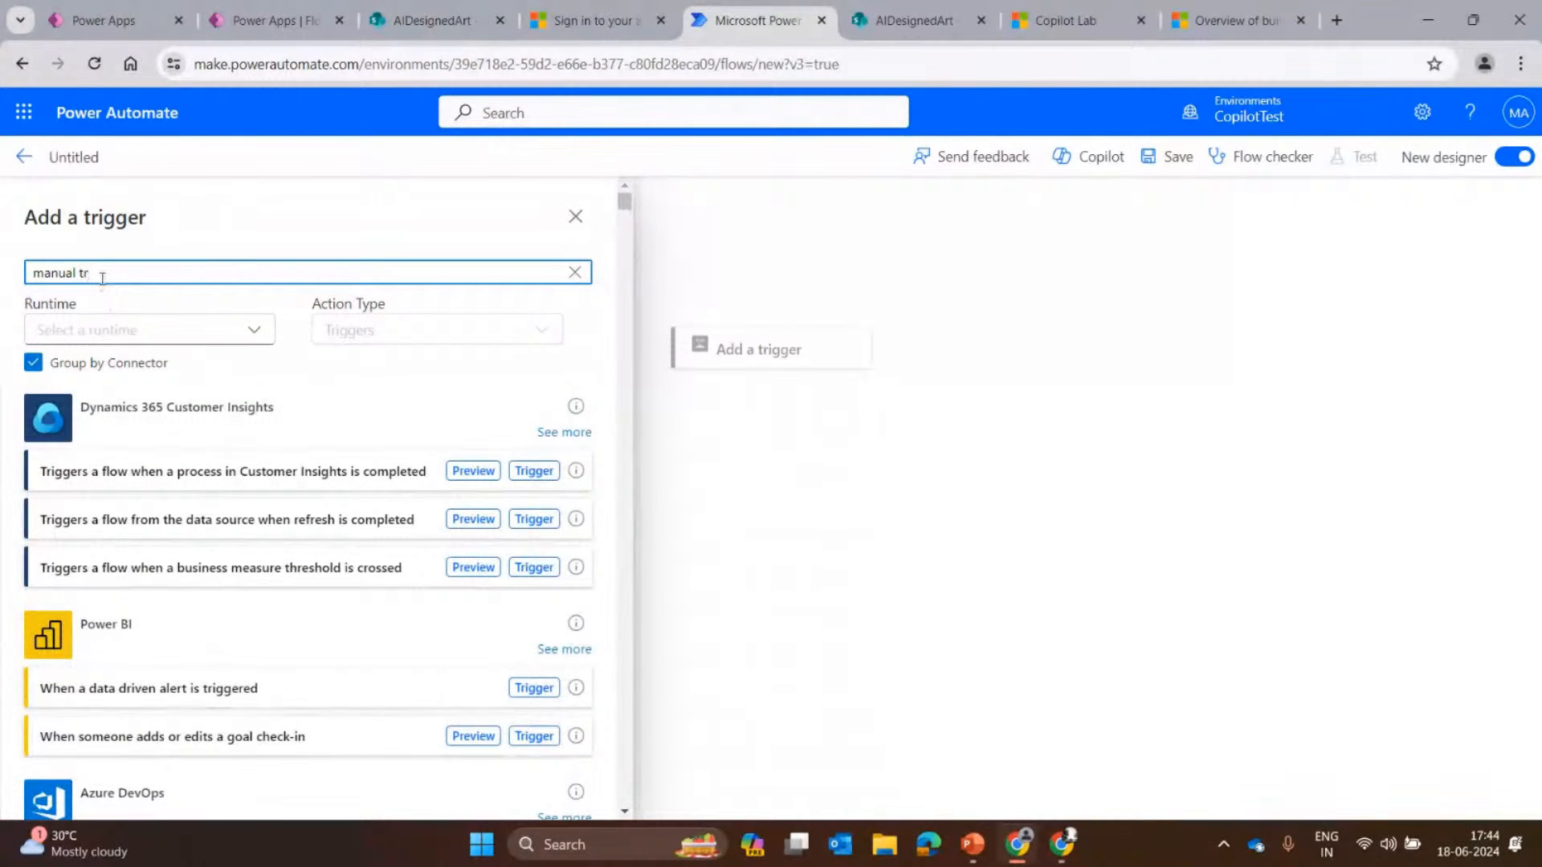
pyautogui.write('igger')
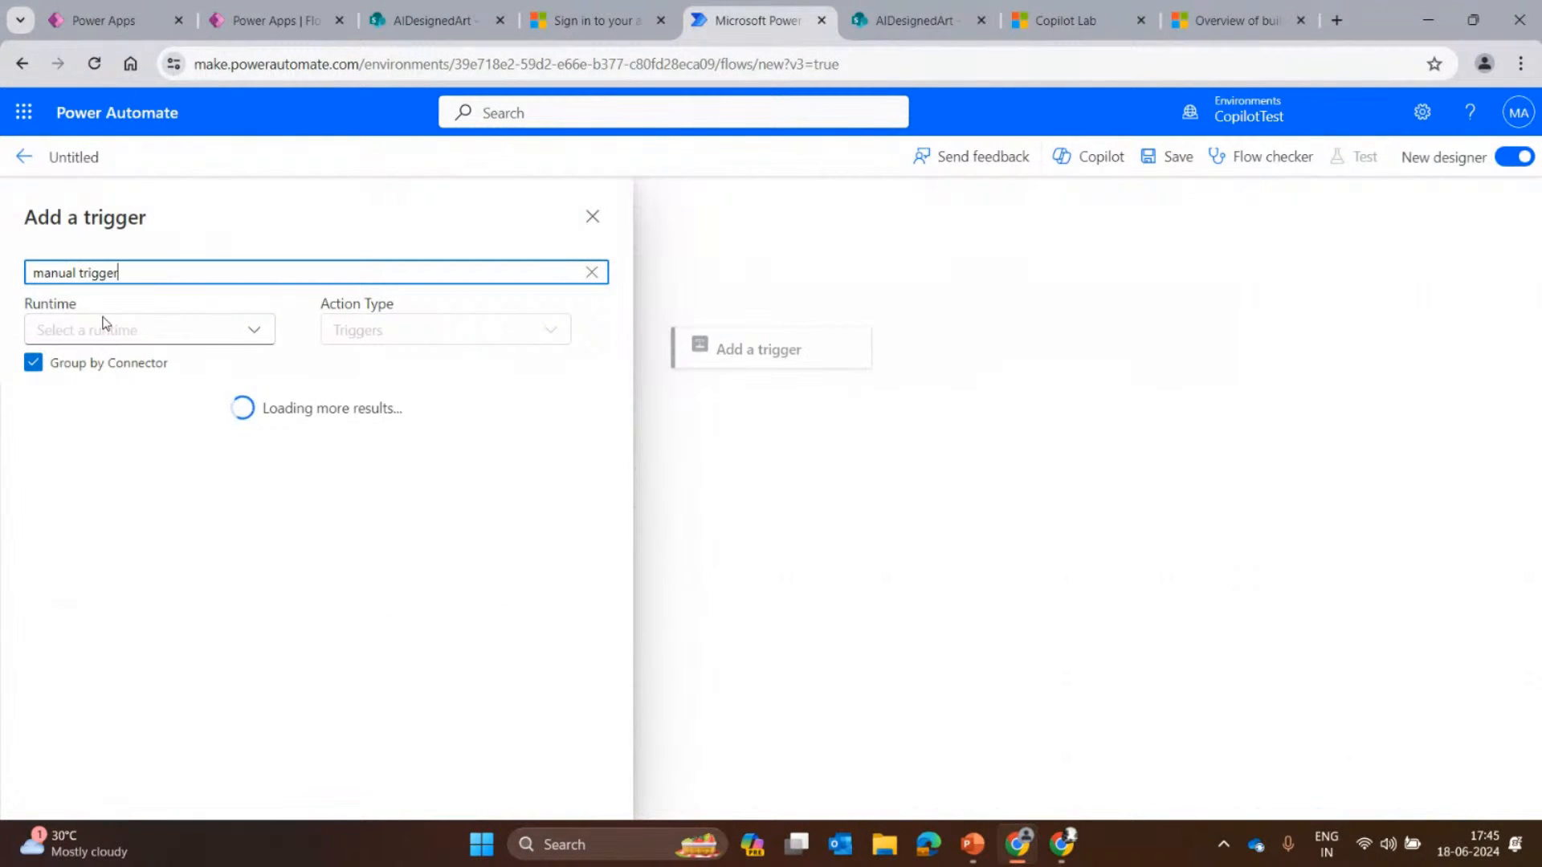
pyautogui.scroll(-15, 177, 594)
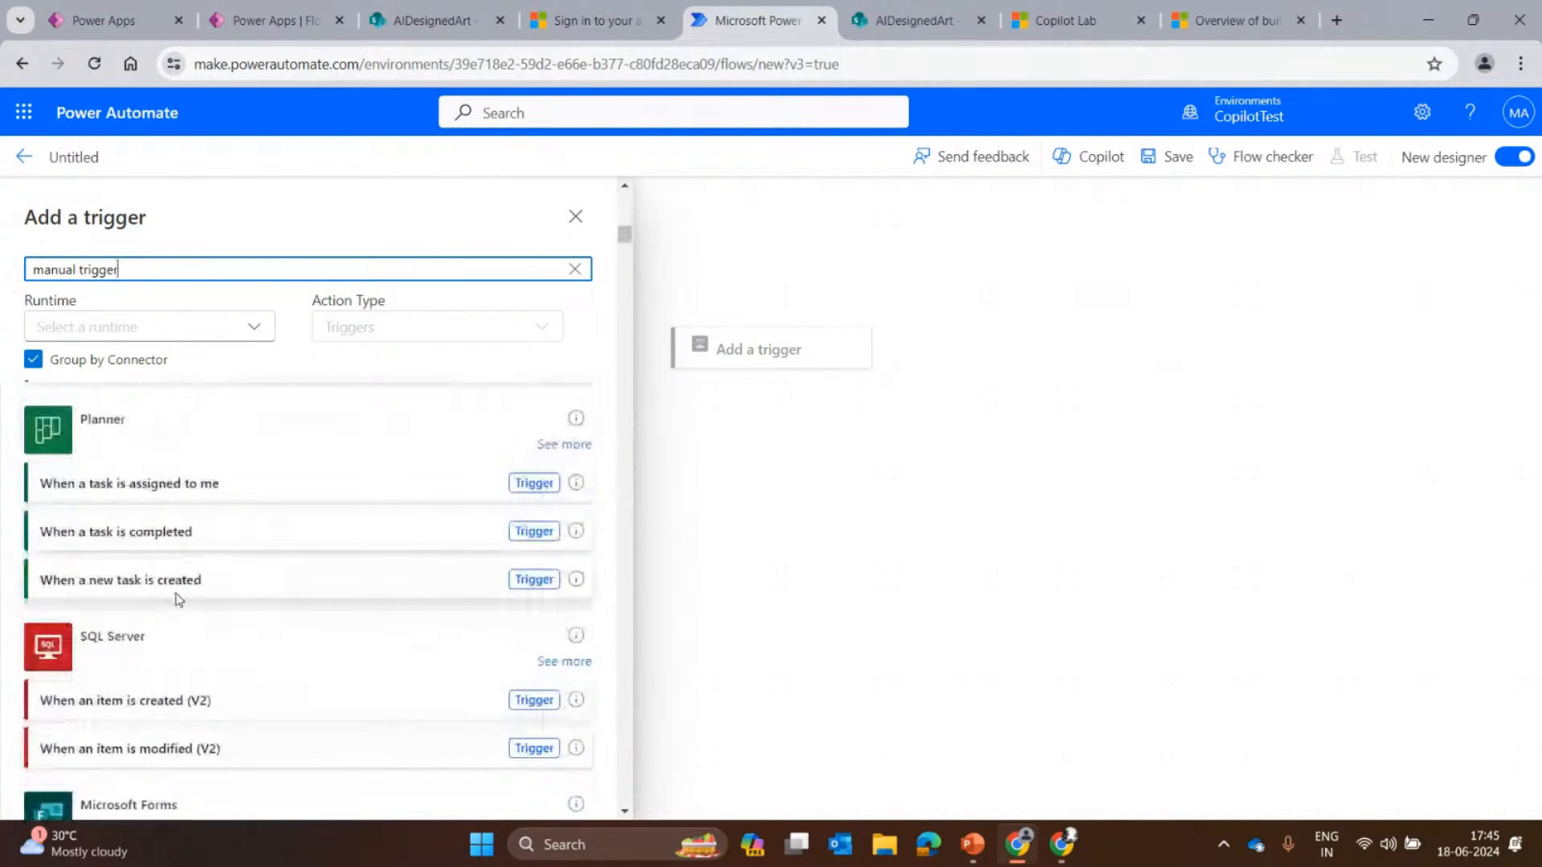
pyautogui.click(654, 320)
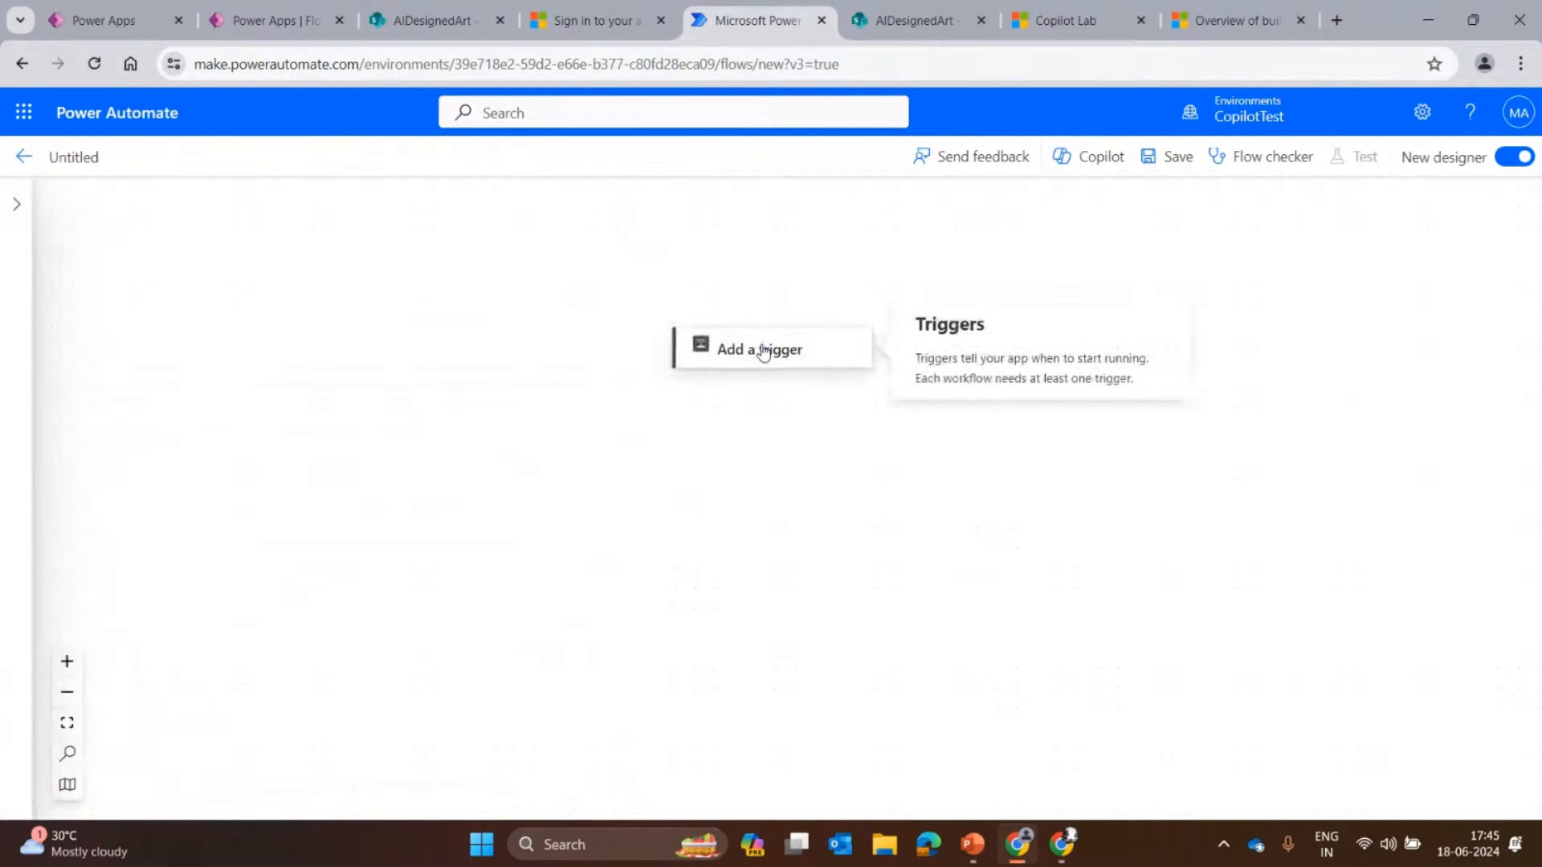
pyautogui.scroll(-3, 754, 400)
pyautogui.scroll(6, 780, 395)
pyautogui.scroll(-6, 733, 526)
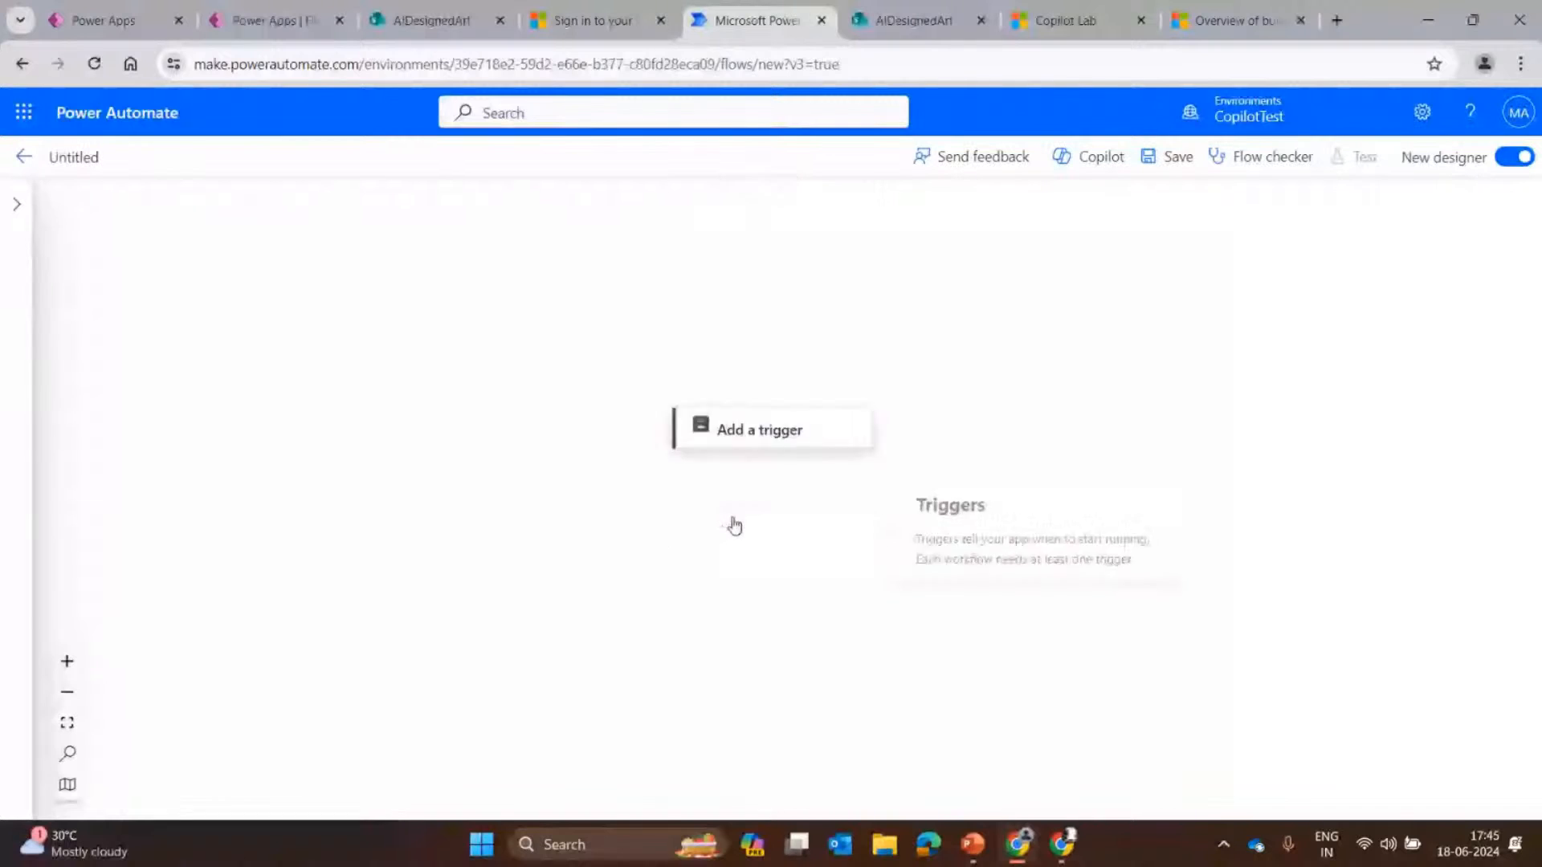
pyautogui.scroll(5, 746, 513)
# Search the triggers for "manual" and add Manually trigger a flow as the flow's trigger.
pyautogui.click(730, 430)
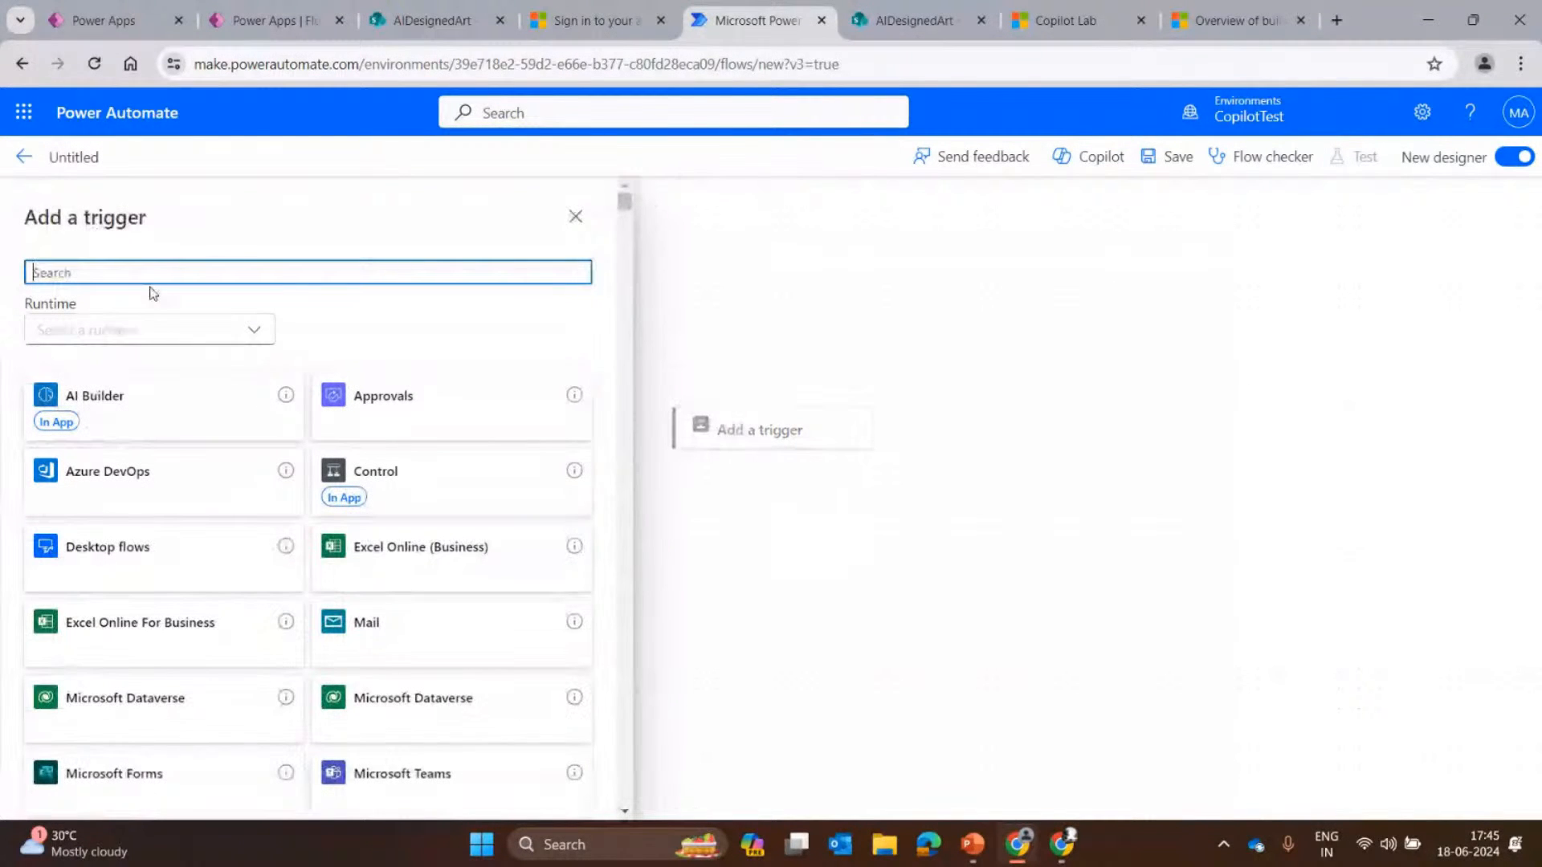
pyautogui.write('man')
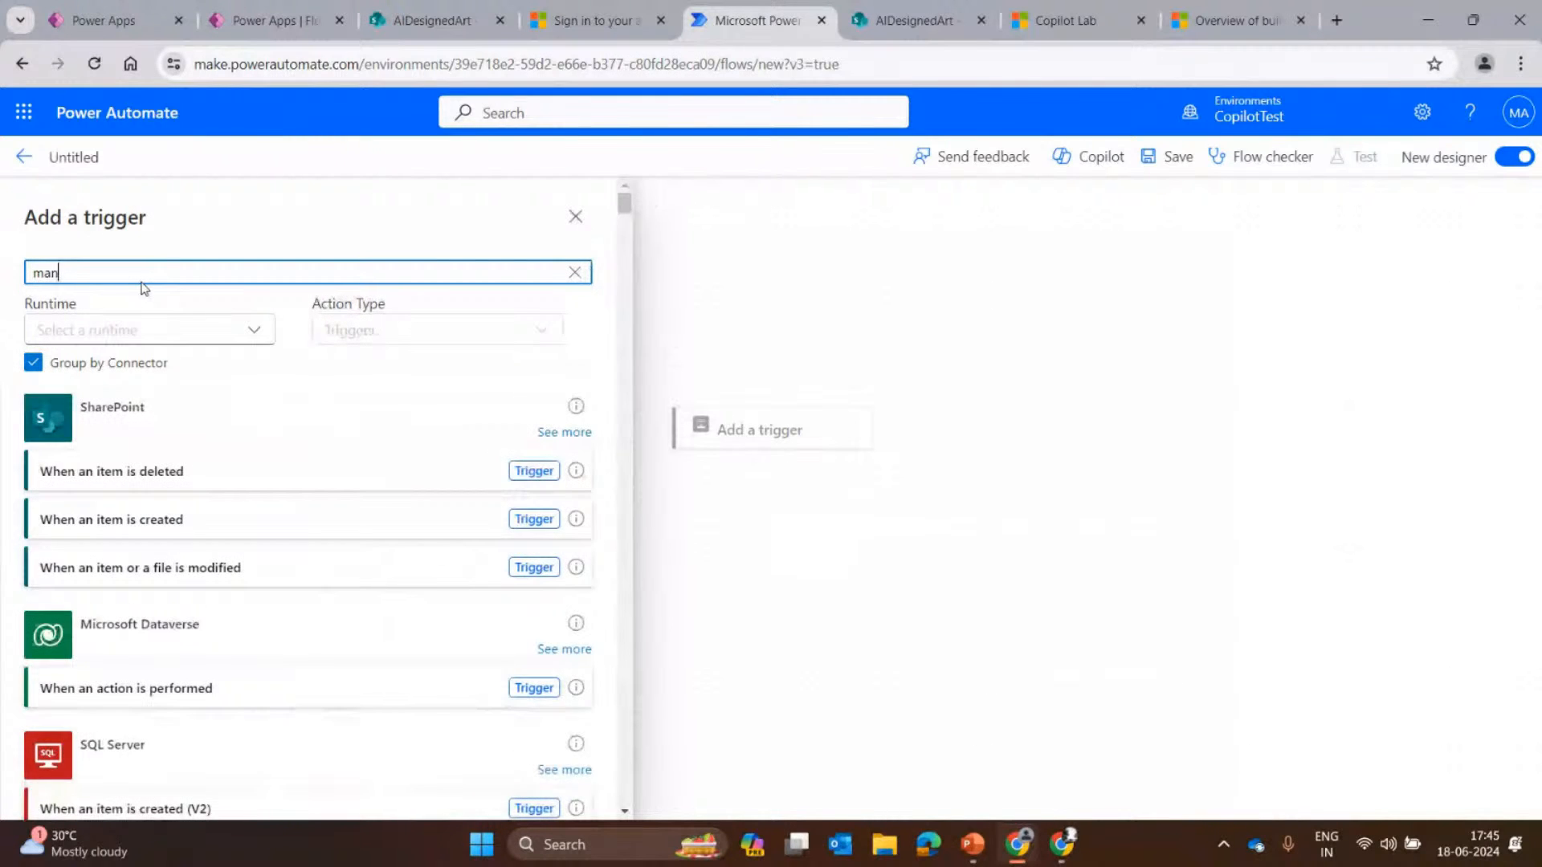
pyautogui.write('ual')
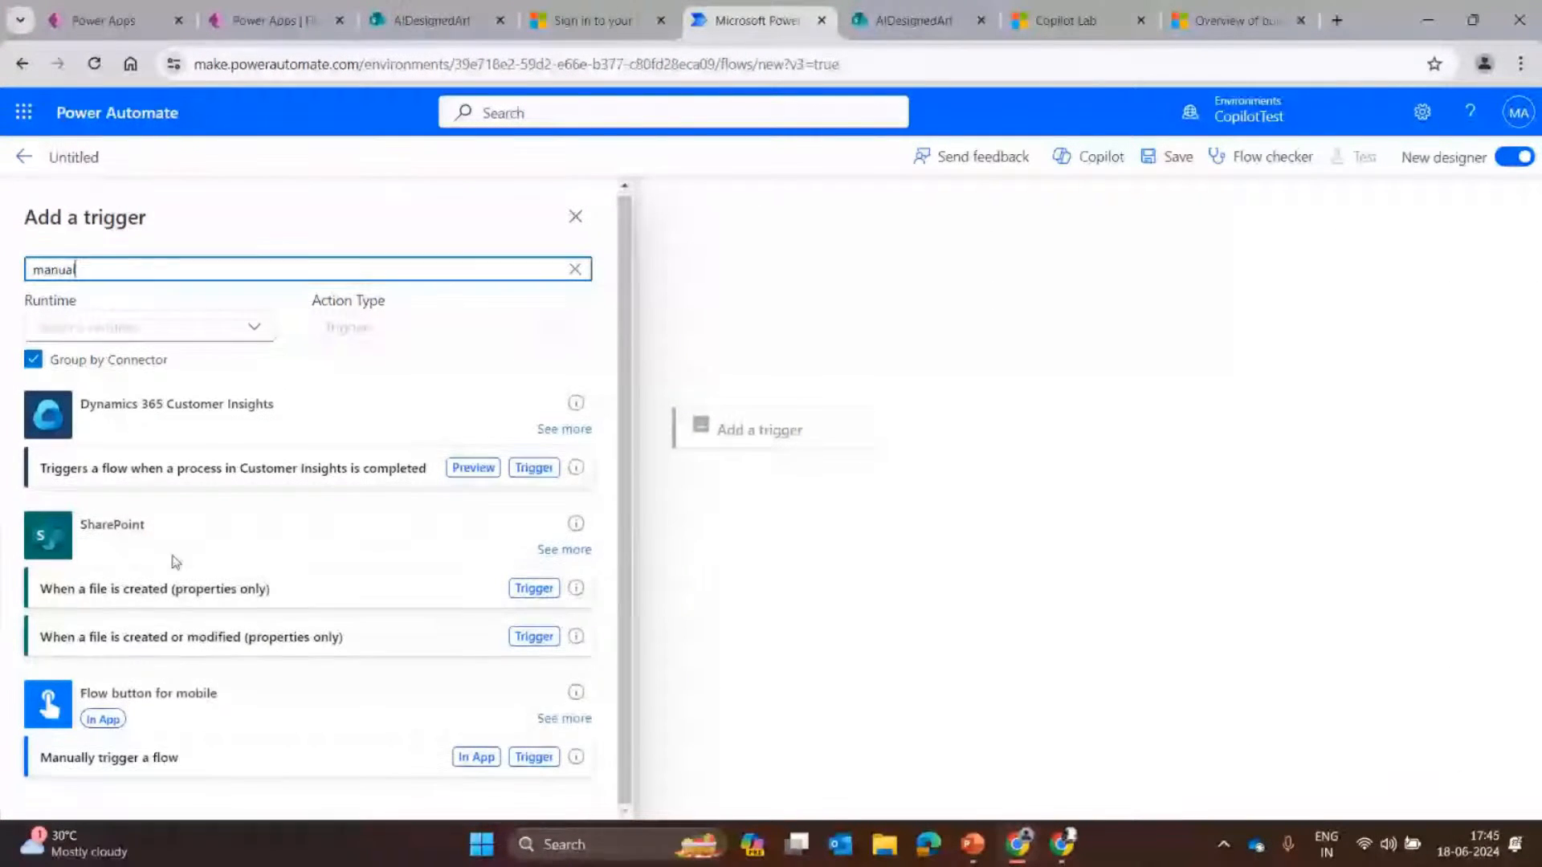
pyautogui.click(115, 771)
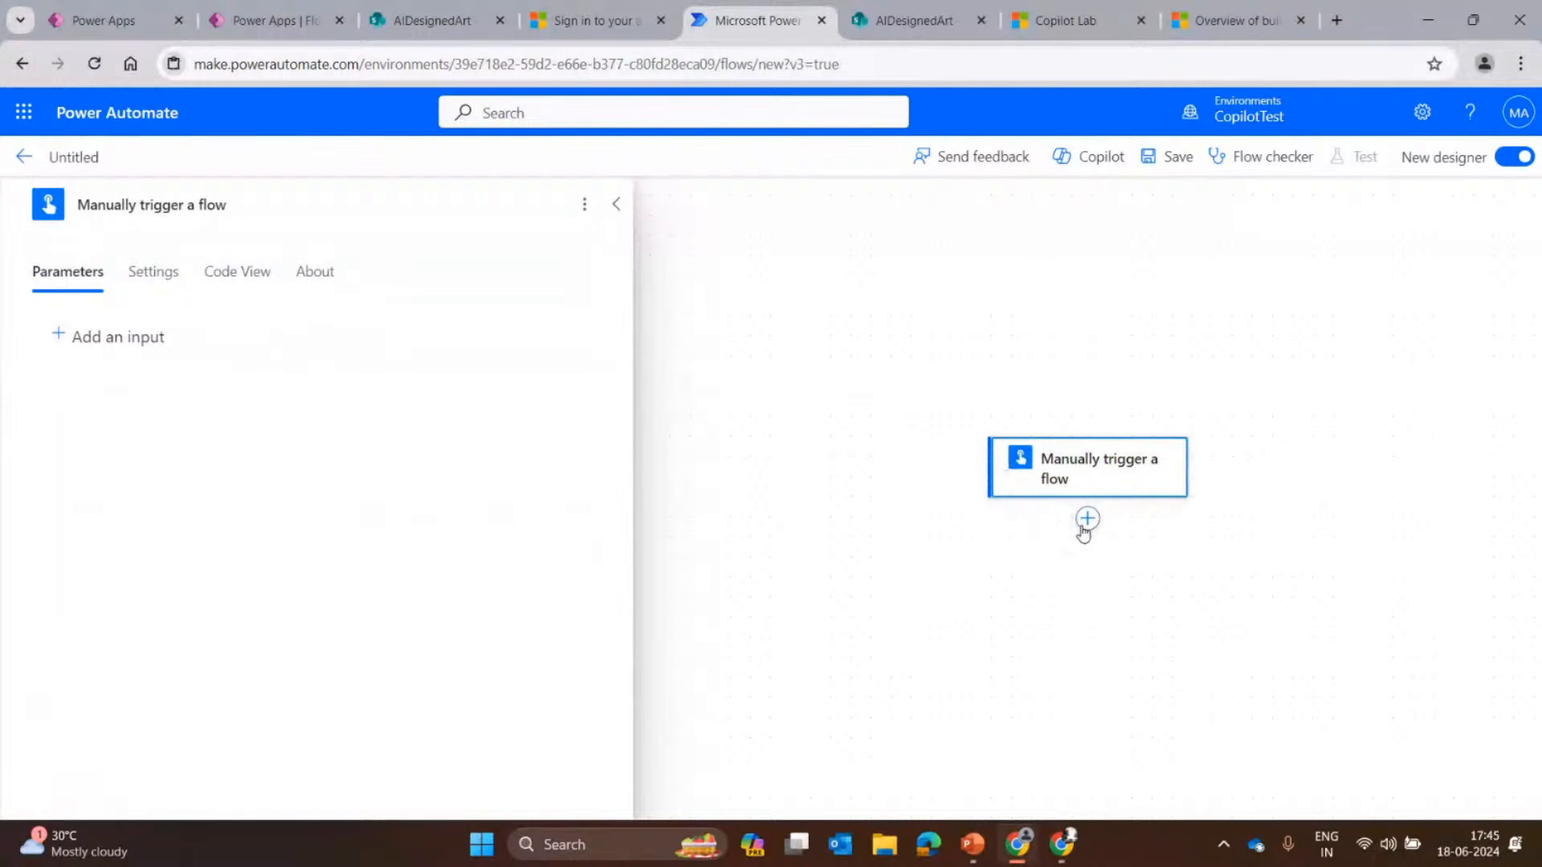
# Collapse the trigger's details and allow the site to access the clipboard.
pyautogui.click(451, 113)
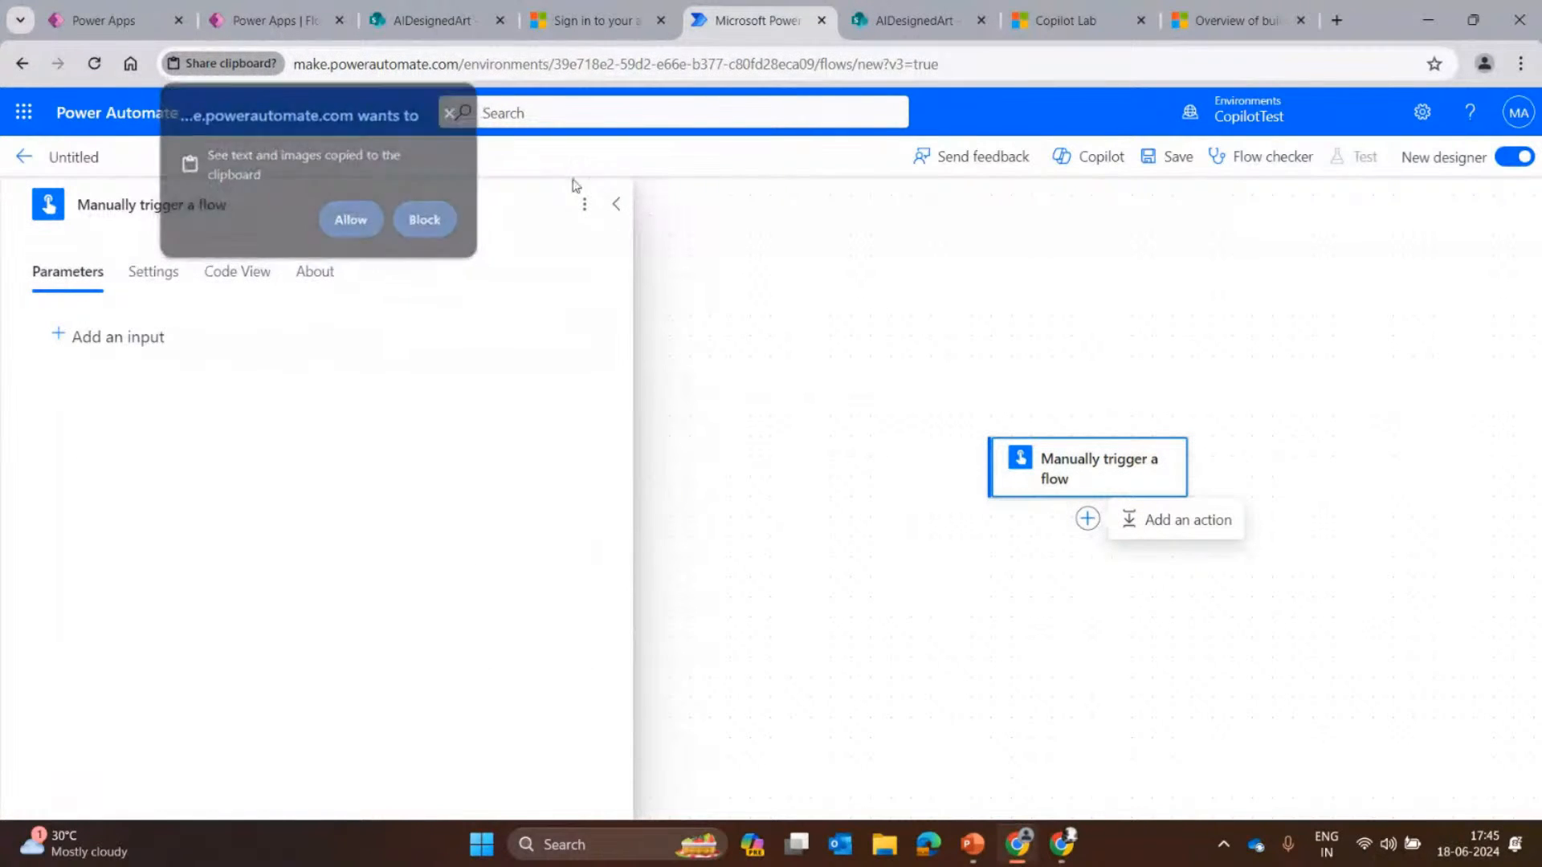
pyautogui.click(615, 204)
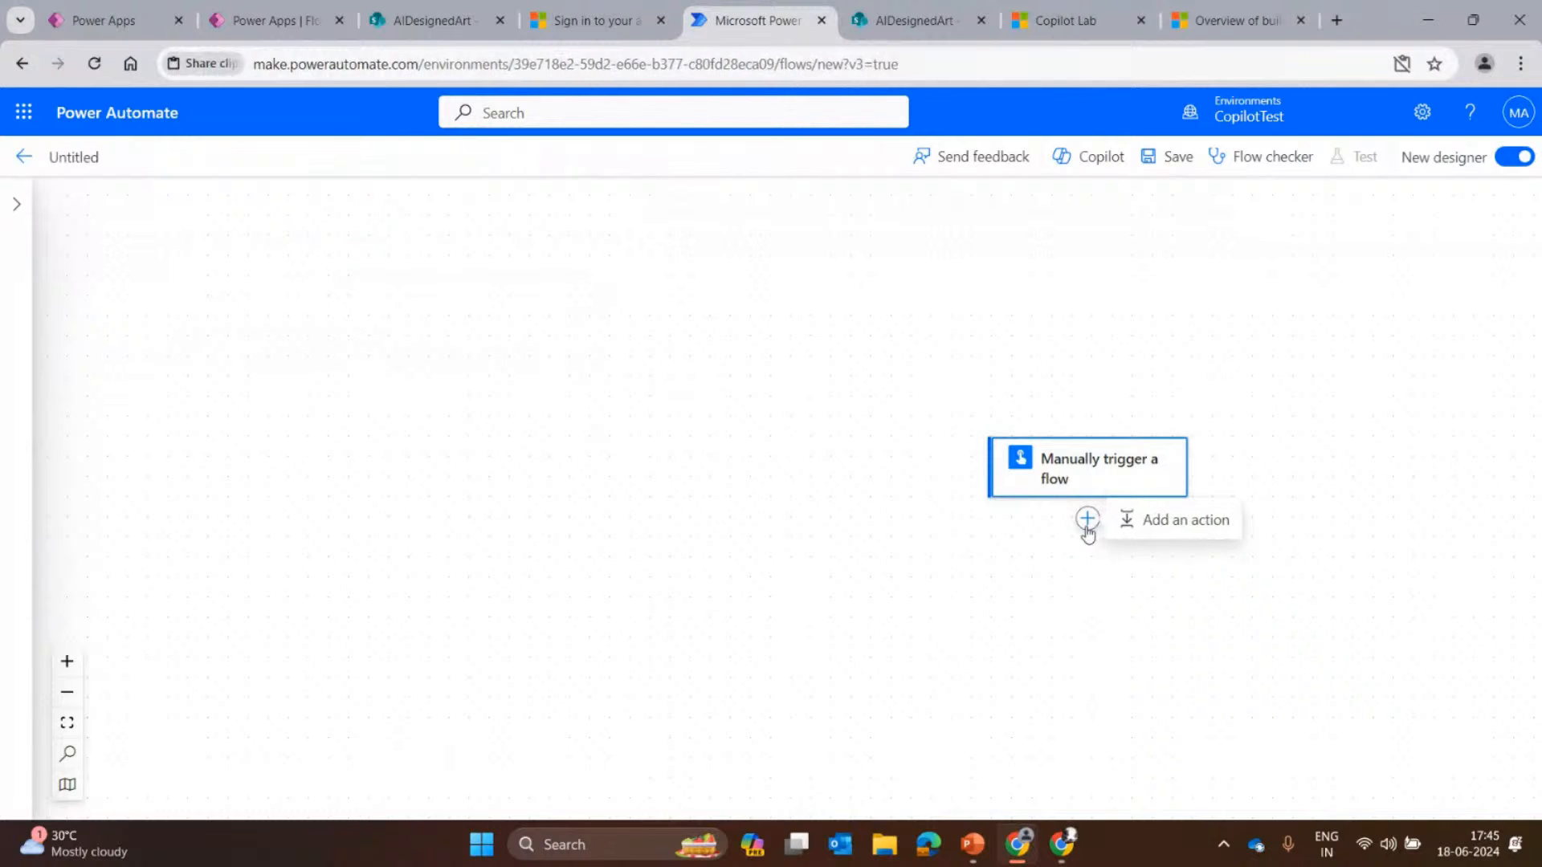
pyautogui.click(343, 225)
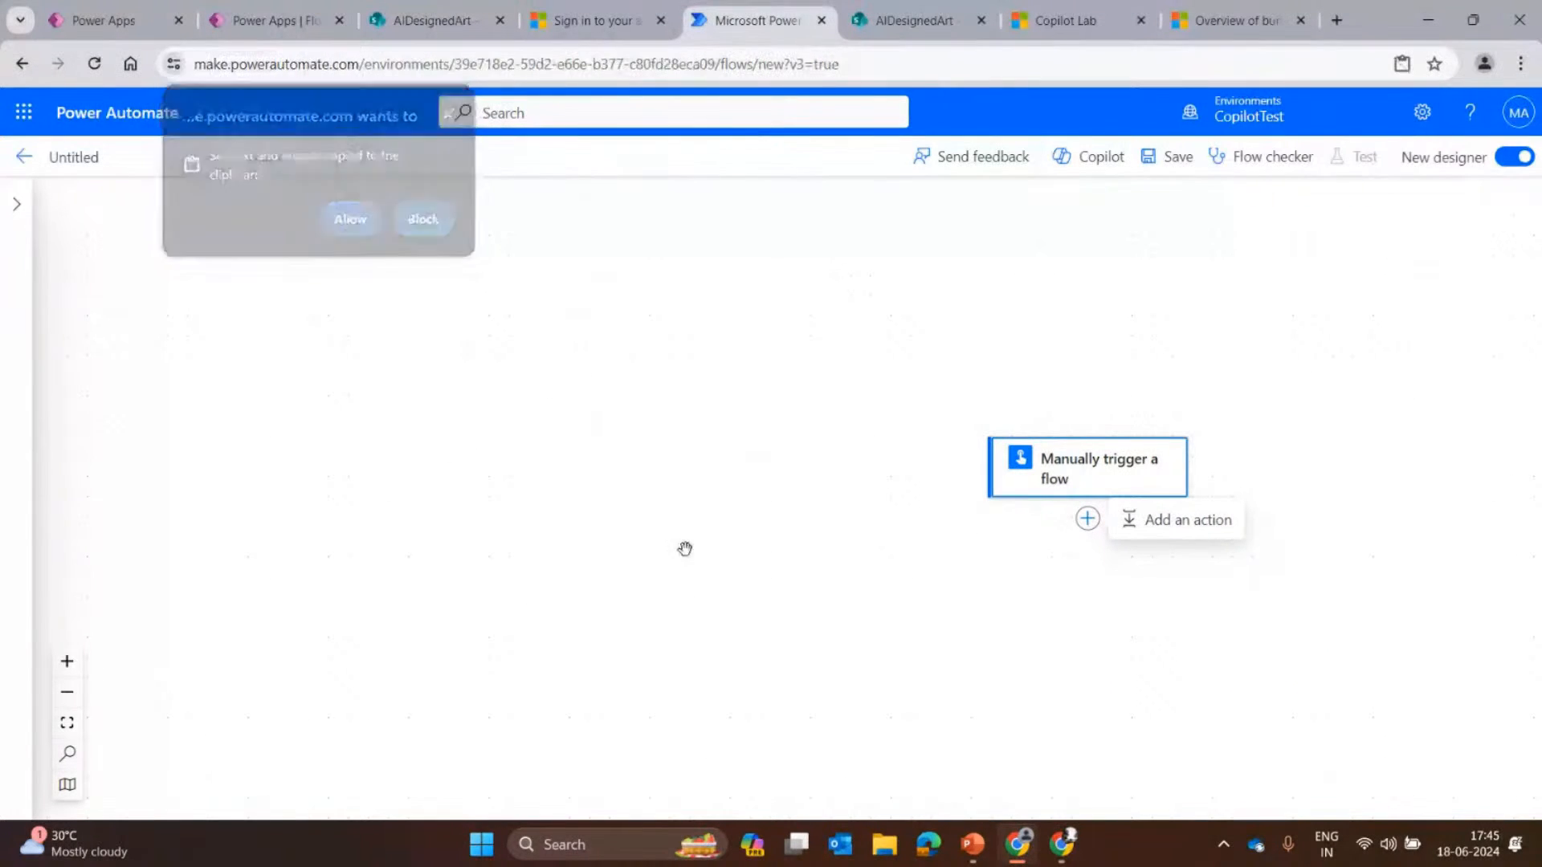
# Add the AI Builder action Create text with GPT using a prompt below the manual trigger.
pyautogui.click(1140, 520)
pyautogui.write('grp')
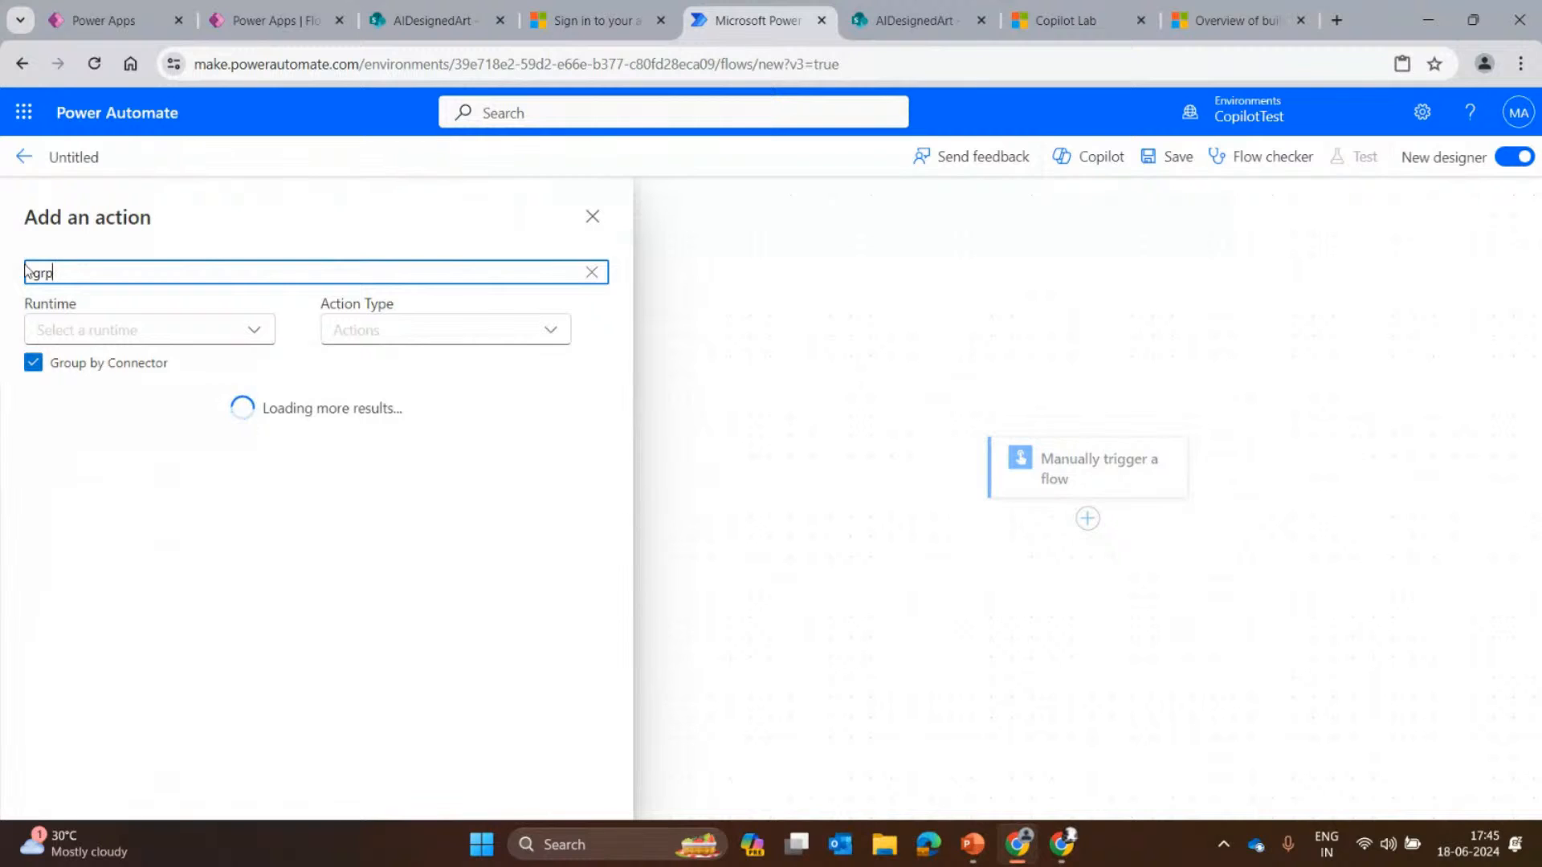
pyautogui.press('BackSpace')
pyautogui.press('BackSpace')
pyautogui.press('BackSpace')
pyautogui.write('ai')
pyautogui.click(483, 333)
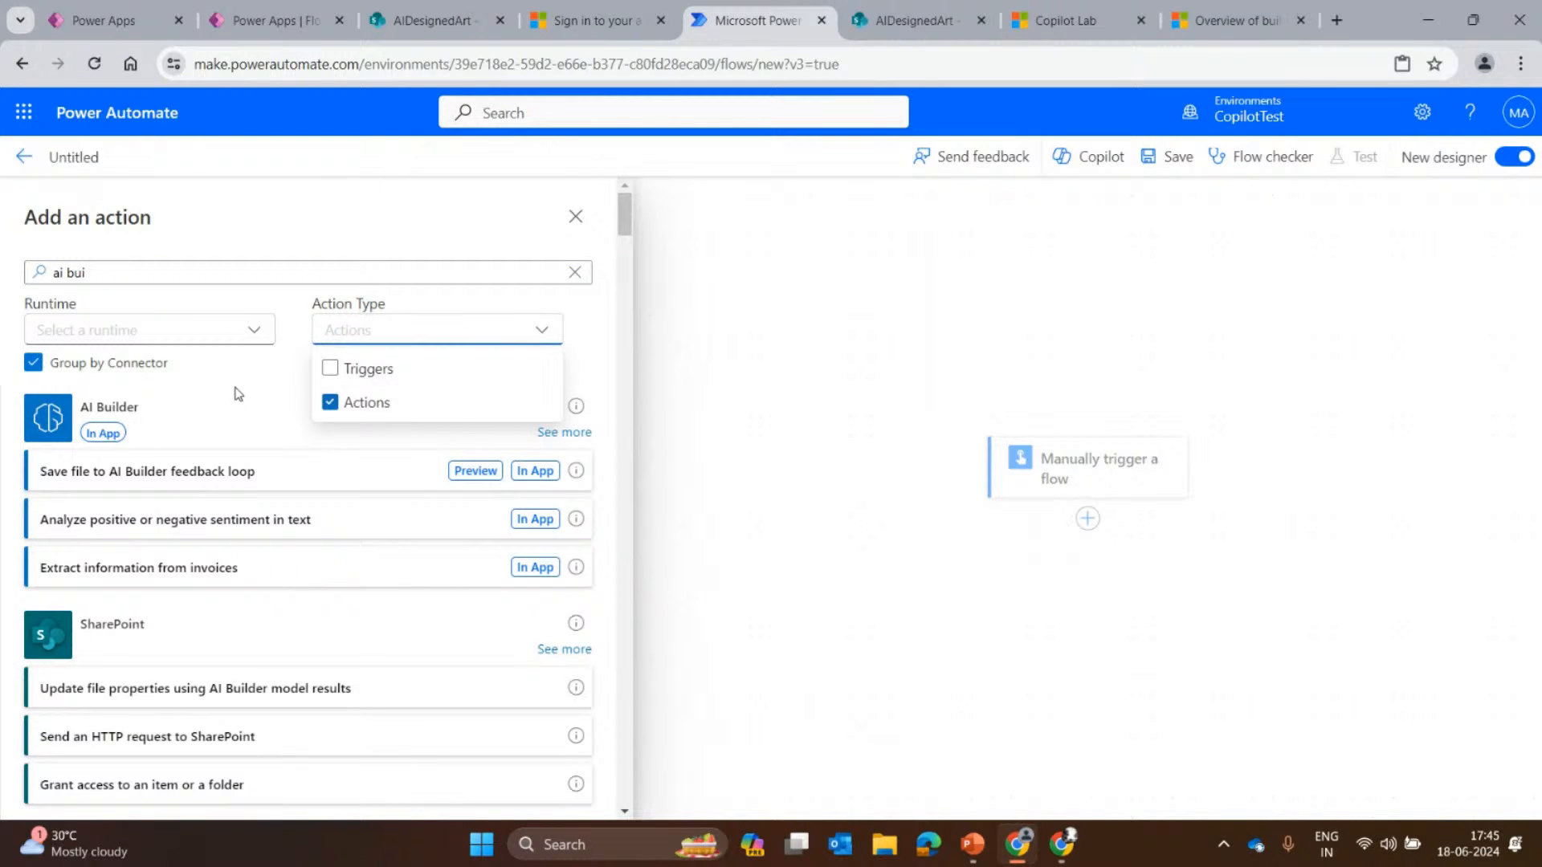
pyautogui.scroll(-3, 239, 393)
pyautogui.scroll(3, 407, 482)
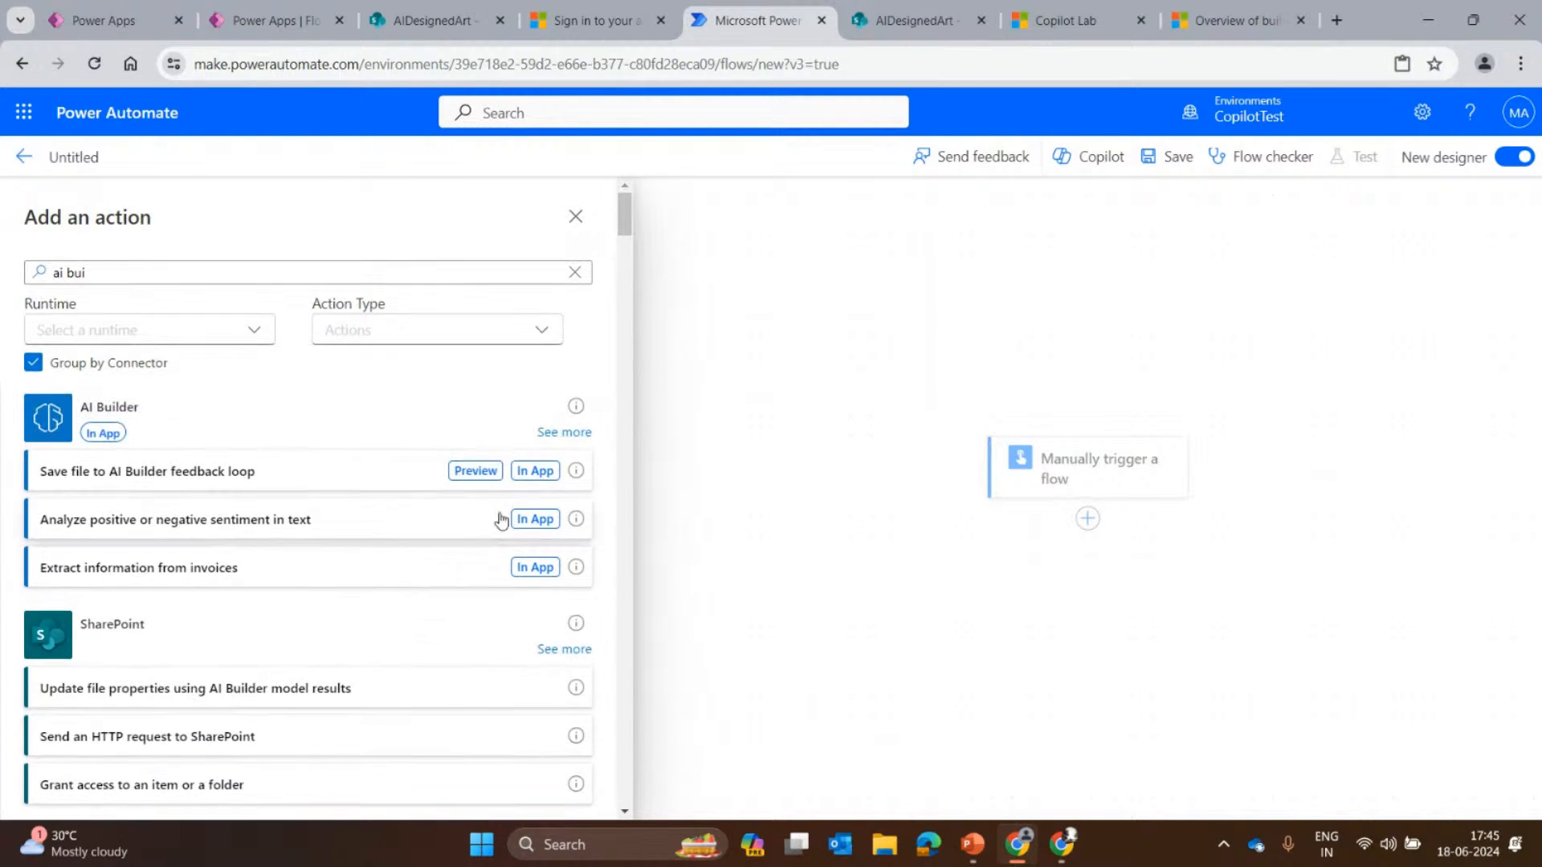
pyautogui.click(564, 432)
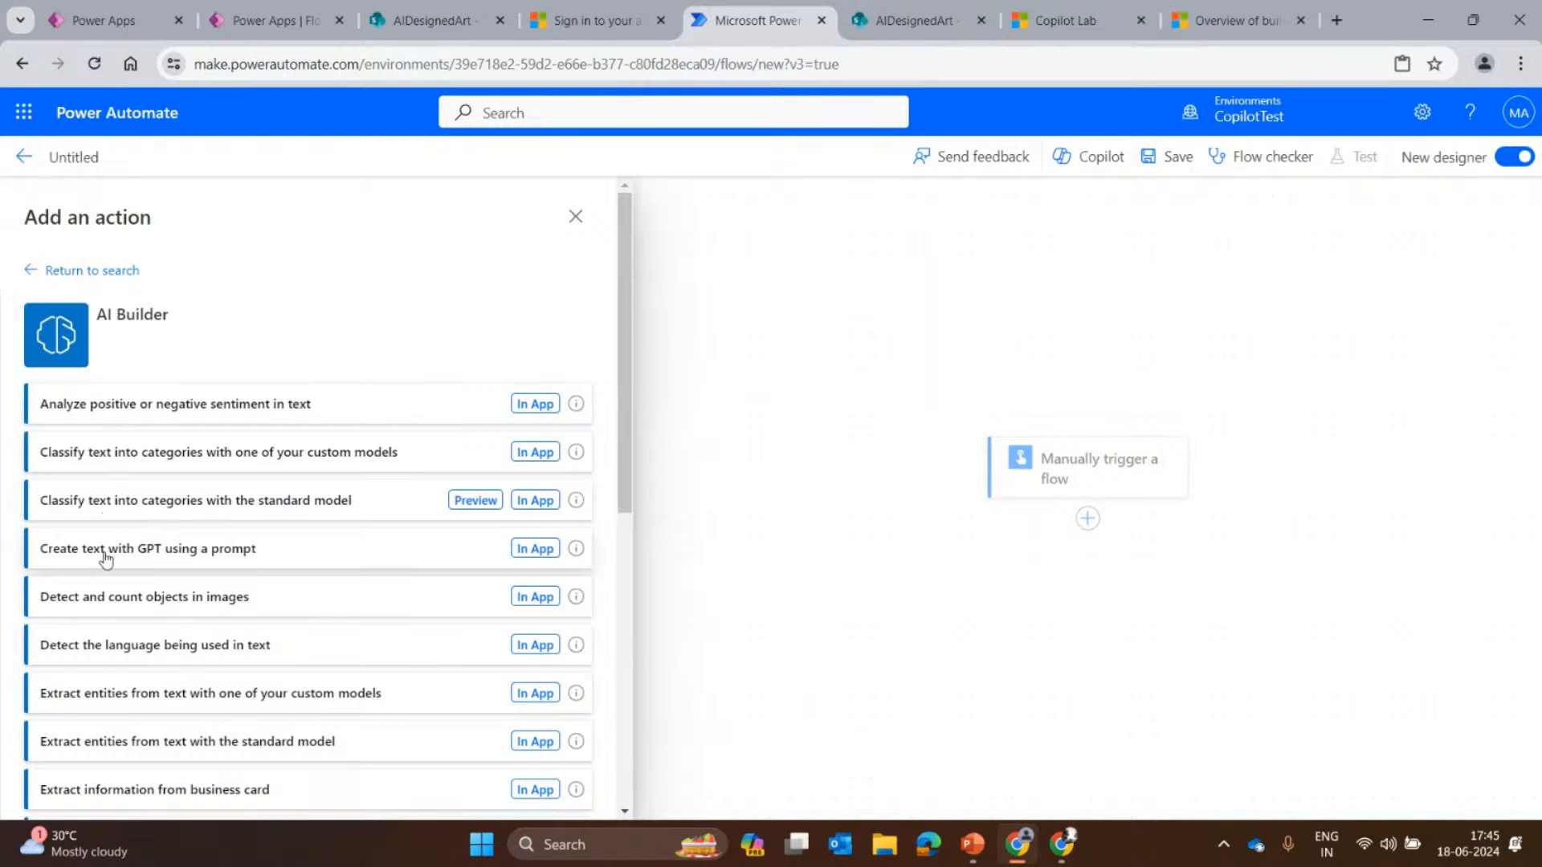
pyautogui.click(203, 561)
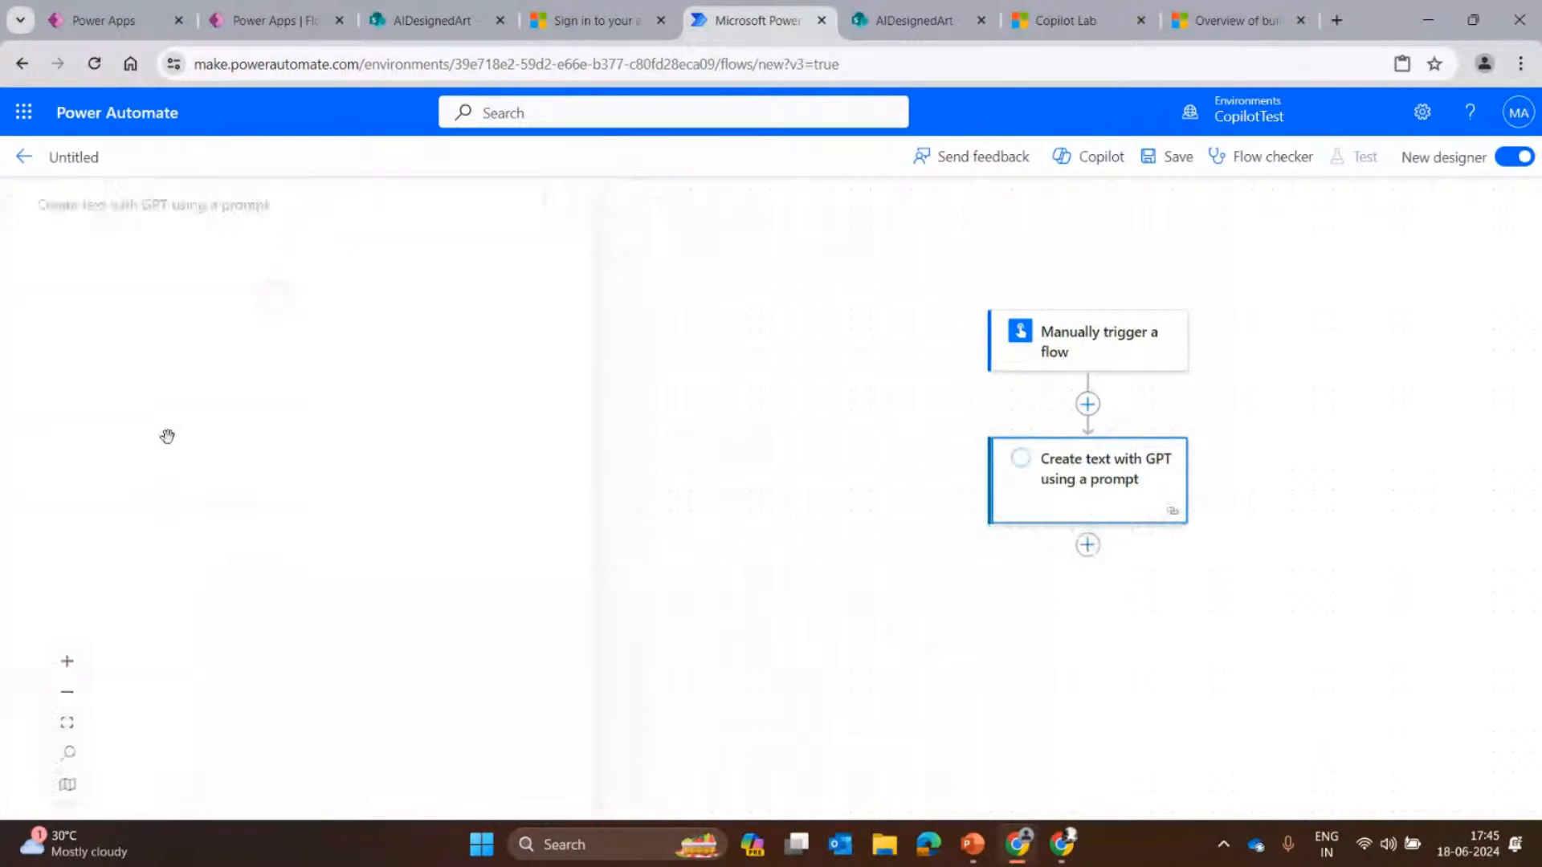
# Set the GPT action's prompt to AI Summarize.
pyautogui.click(163, 348)
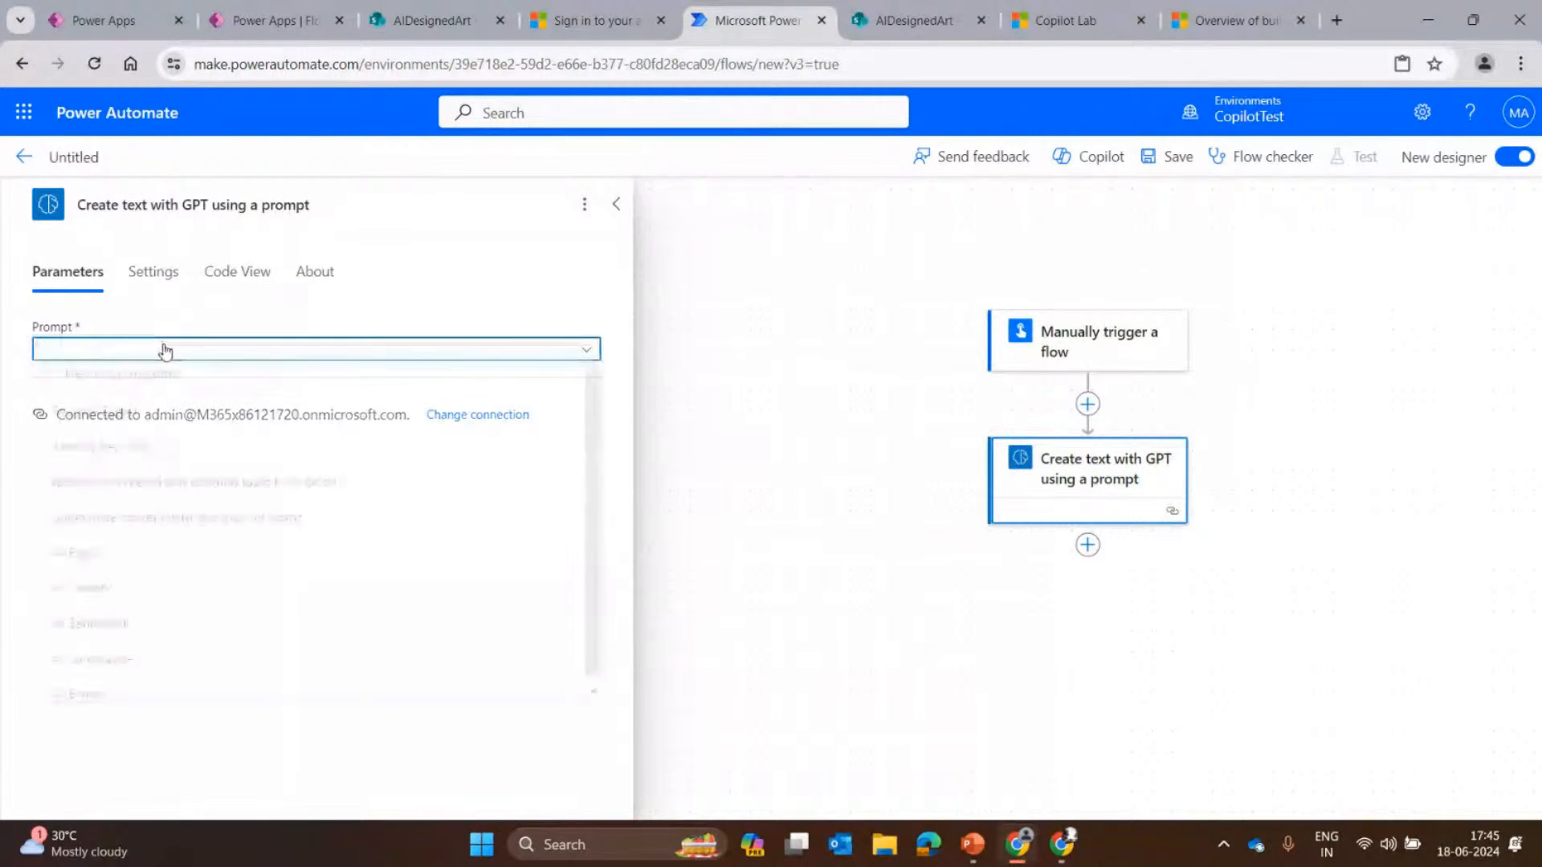
pyautogui.click(126, 666)
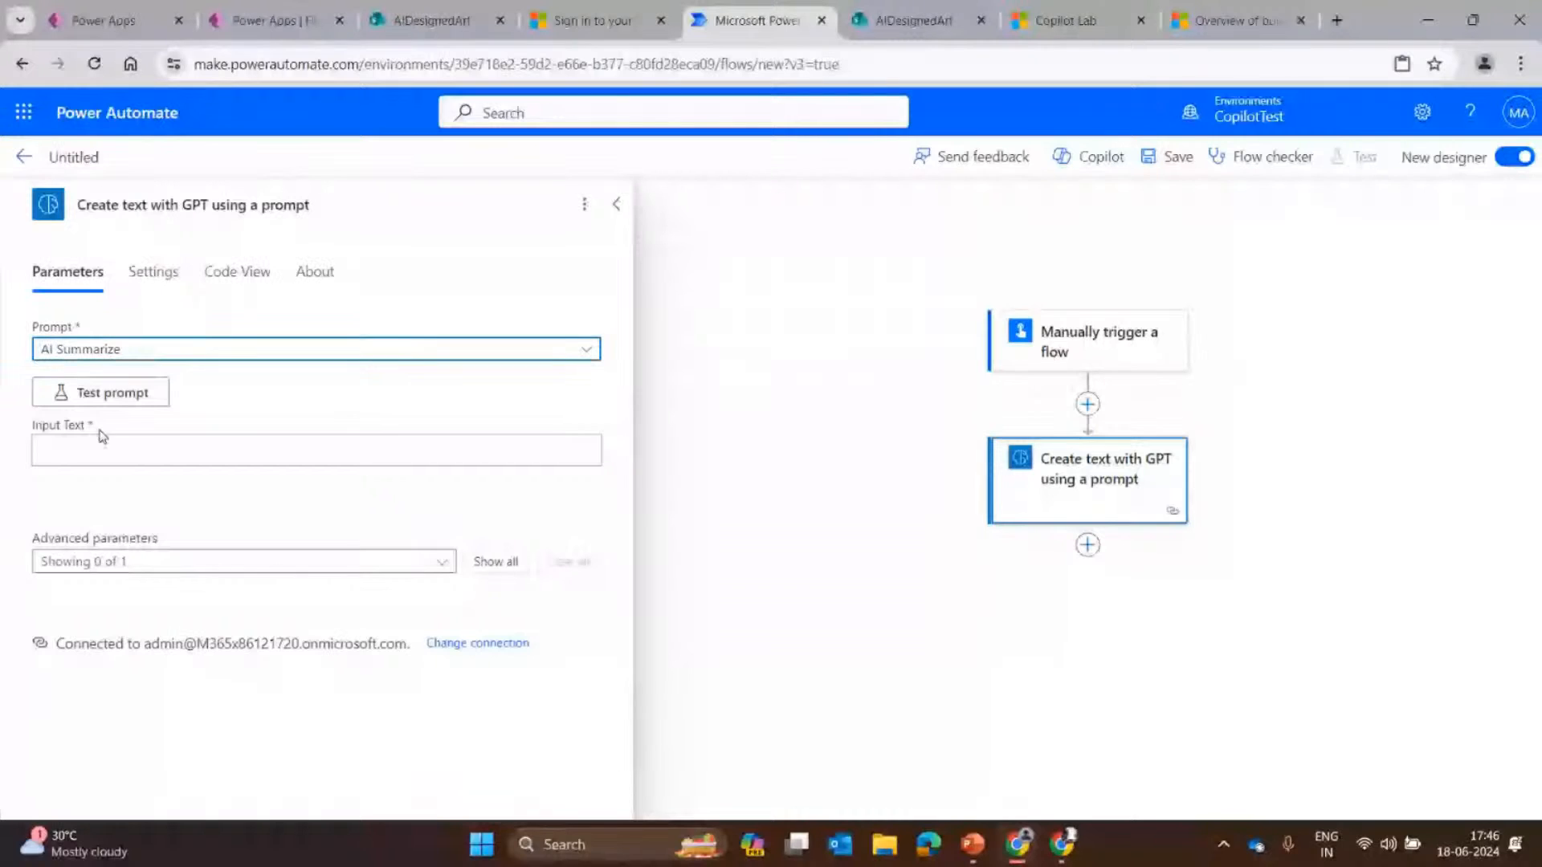
pyautogui.click(77, 458)
# Add a user input of type Text to the manual trigger and collapse its details.
pyautogui.click(1024, 353)
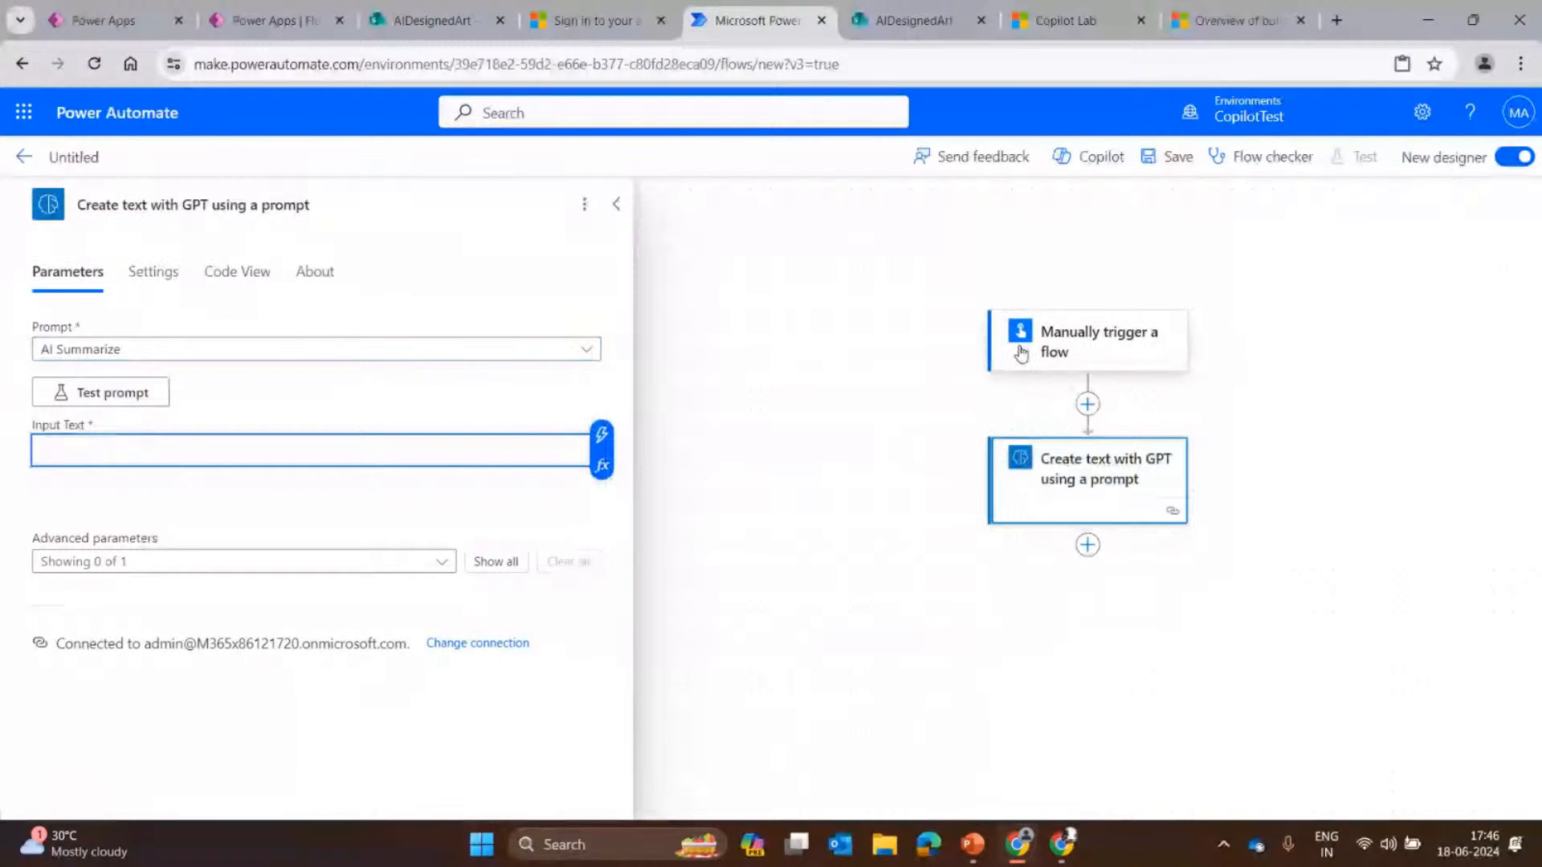
pyautogui.click(135, 353)
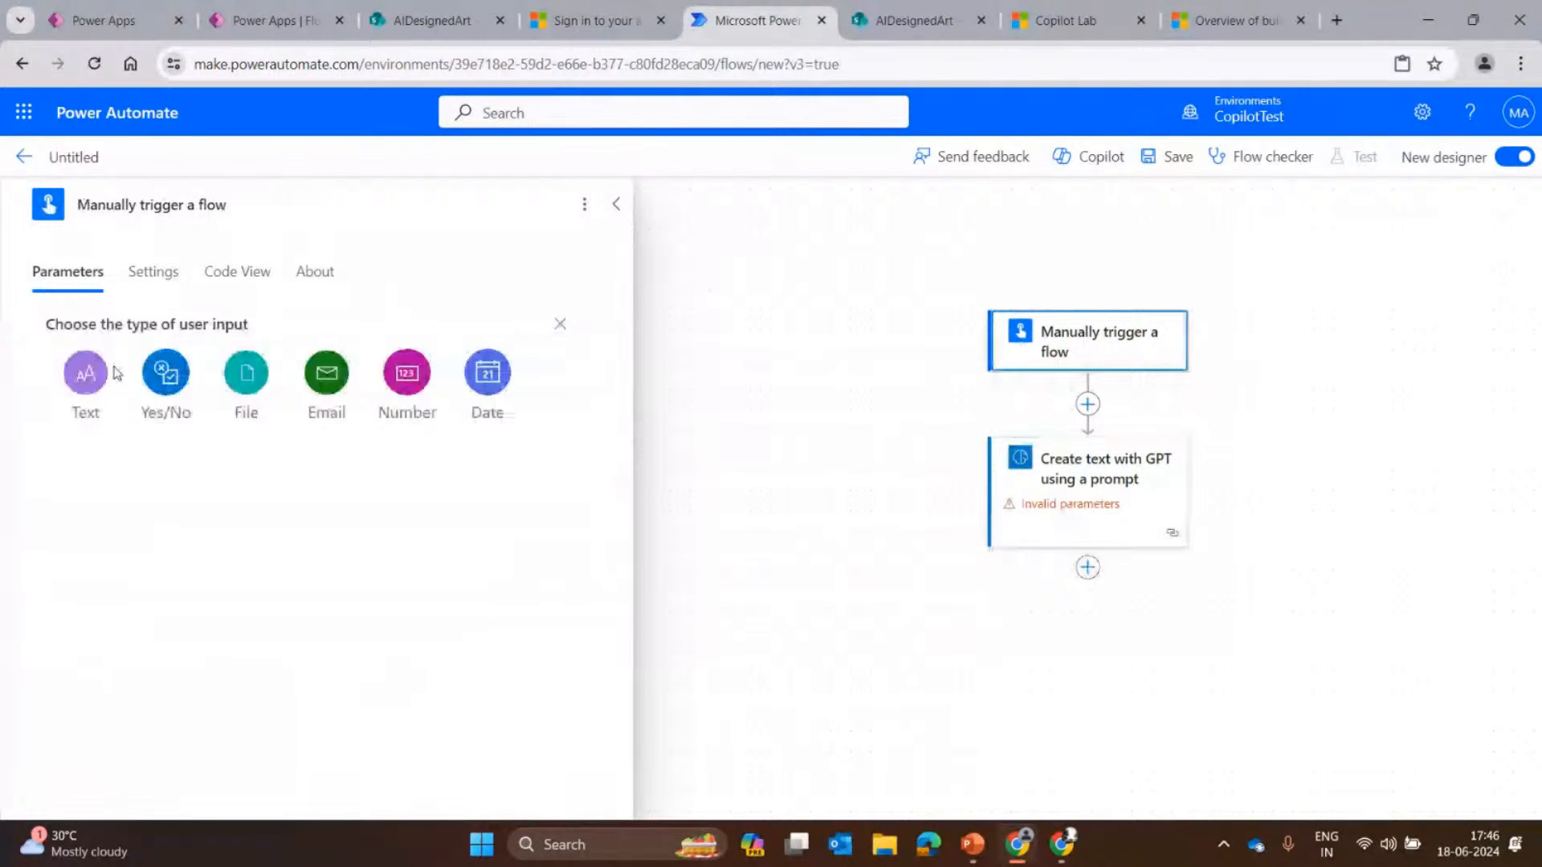
pyautogui.click(88, 373)
pyautogui.write('Text')
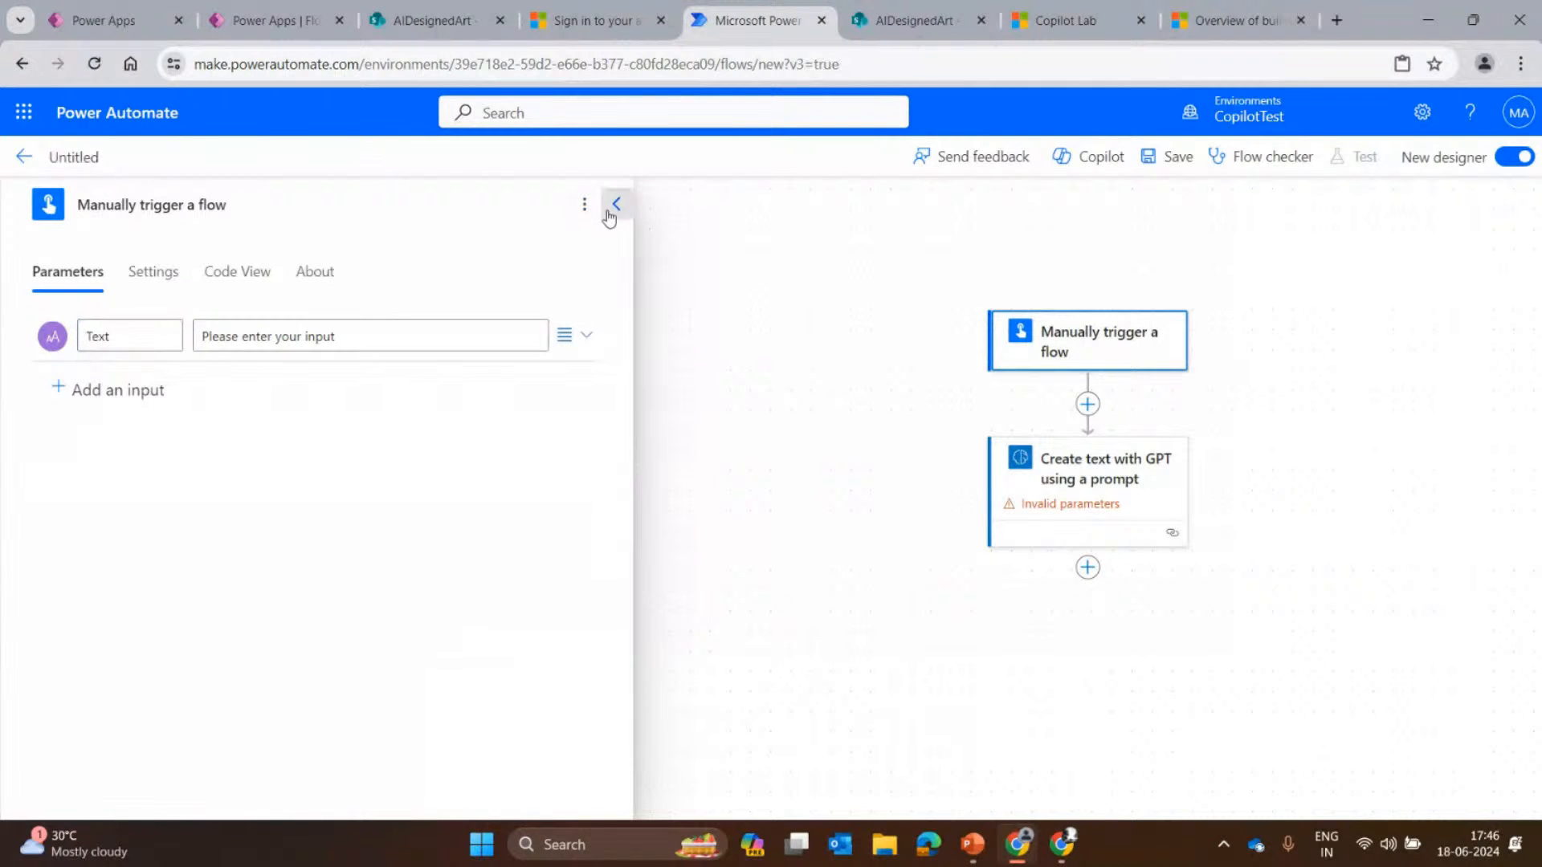
pyautogui.click(616, 204)
# Set the GPT action's Input Text to the manual trigger's Text dynamic content.
pyautogui.click(1025, 526)
pyautogui.click(45, 450)
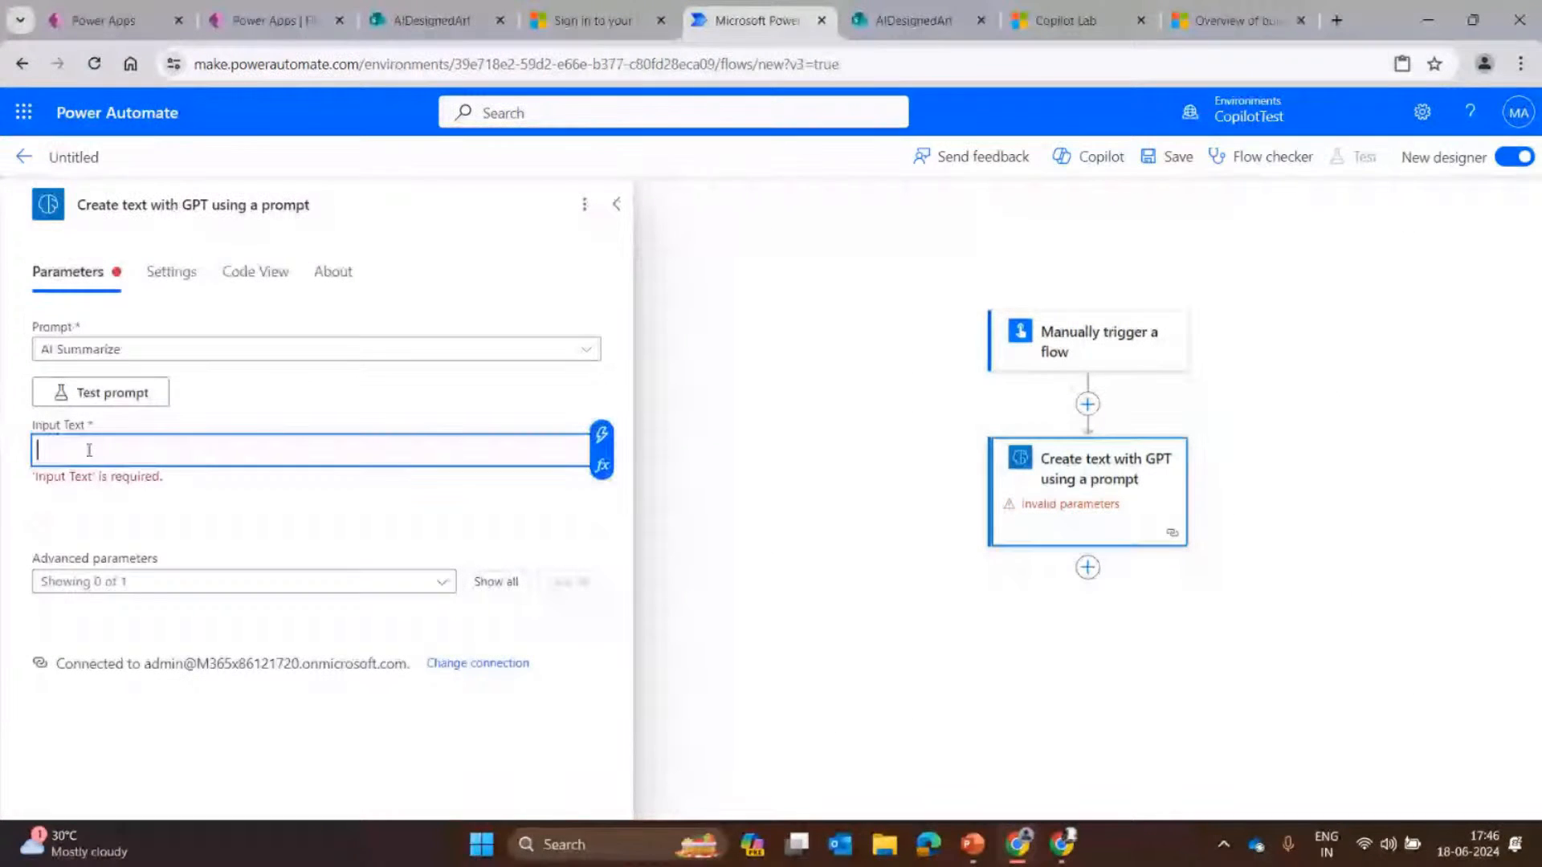
pyautogui.click(601, 443)
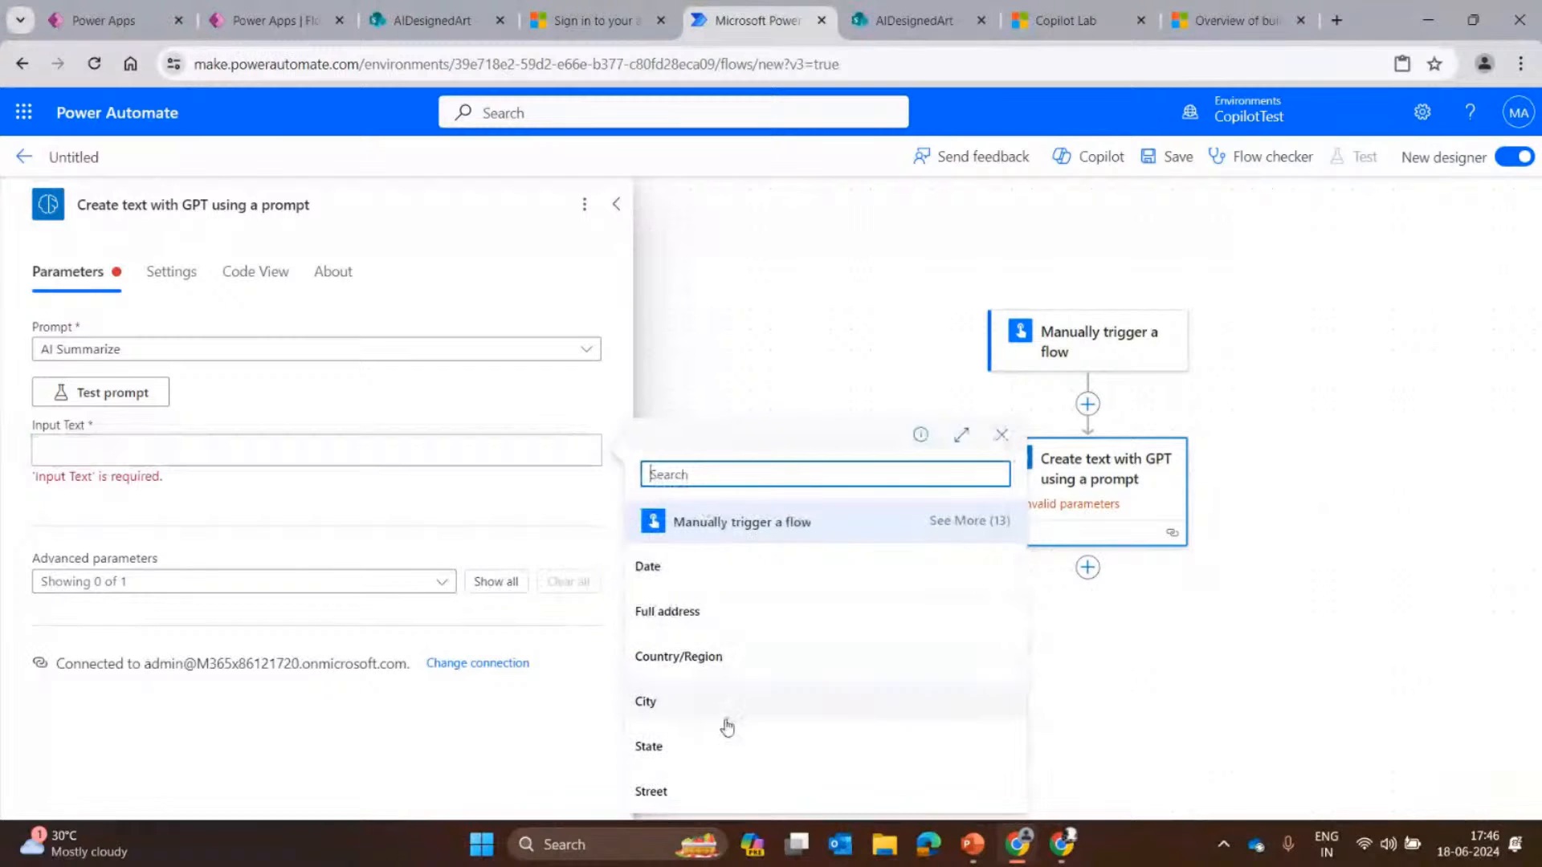
pyautogui.write('tex')
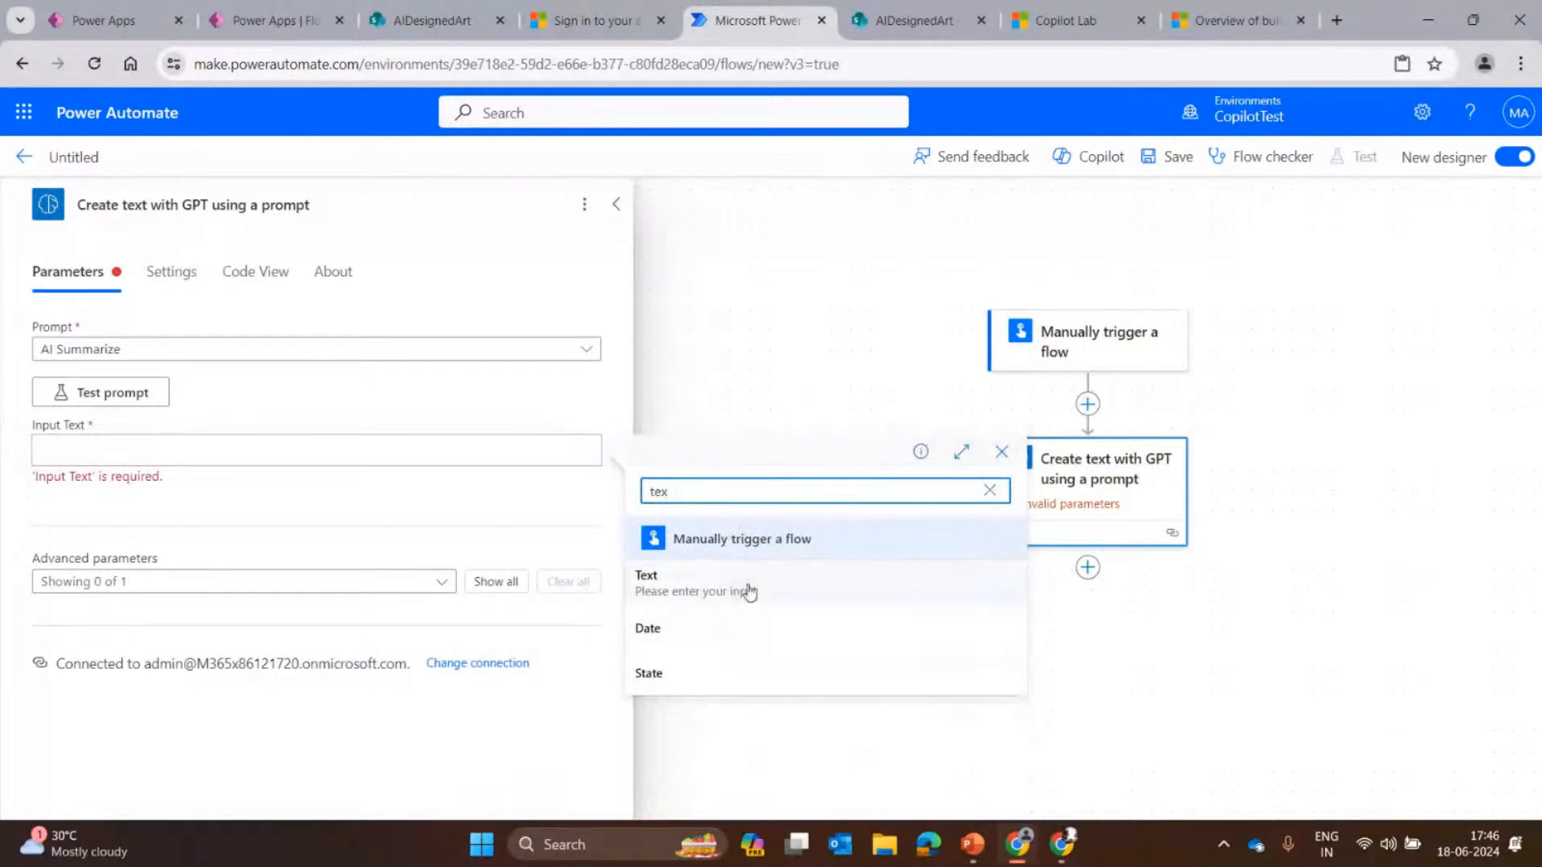
pyautogui.click(745, 582)
# Save the flow, close the flow checker and start a manual test.
pyautogui.click(1161, 161)
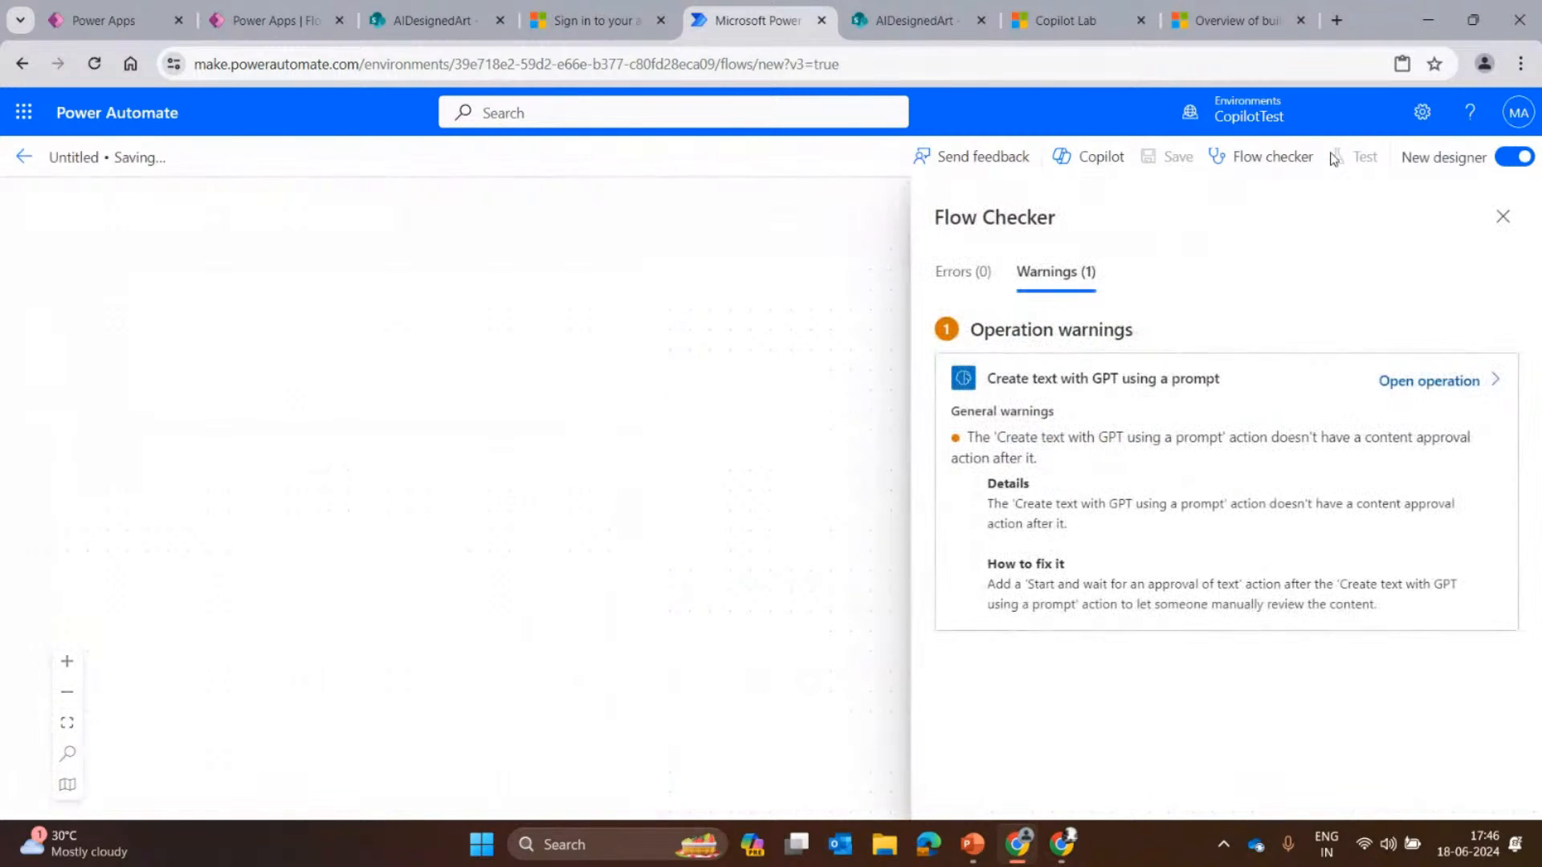
pyautogui.click(1504, 213)
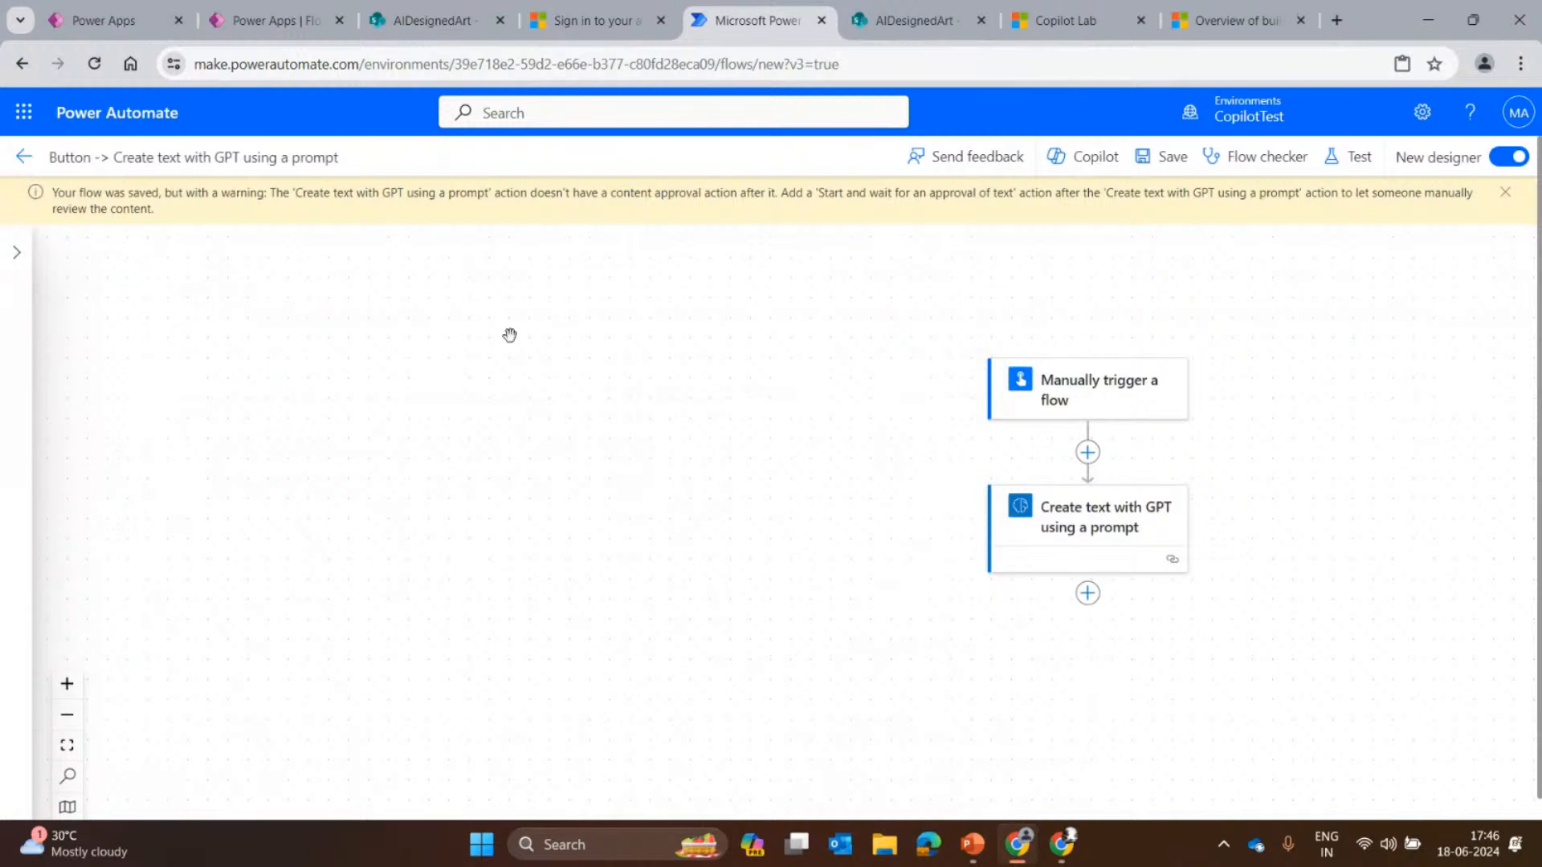
pyautogui.click(1362, 164)
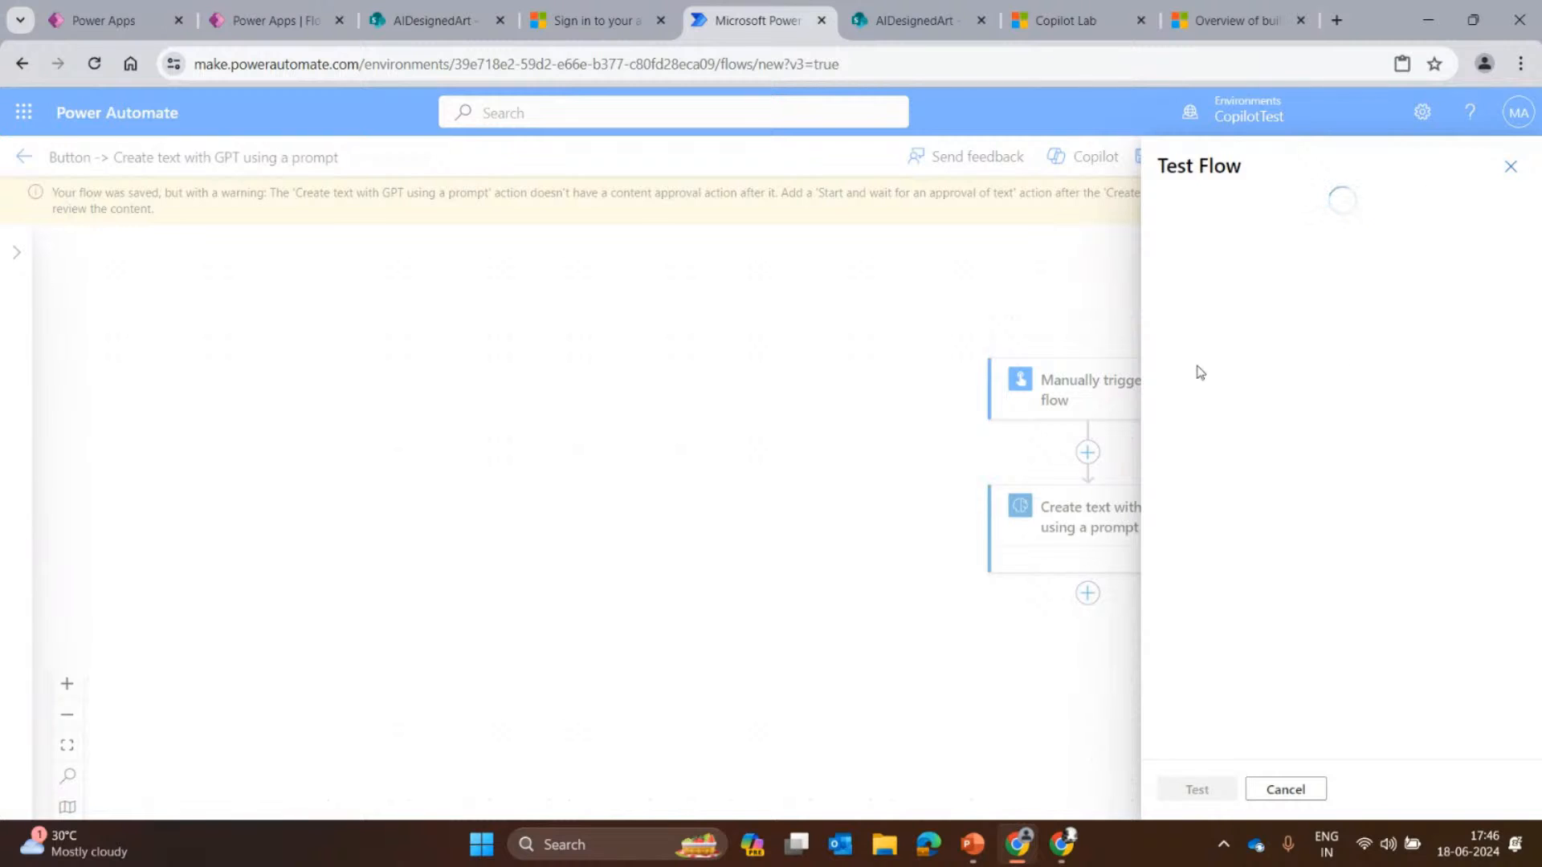
pyautogui.click(1170, 208)
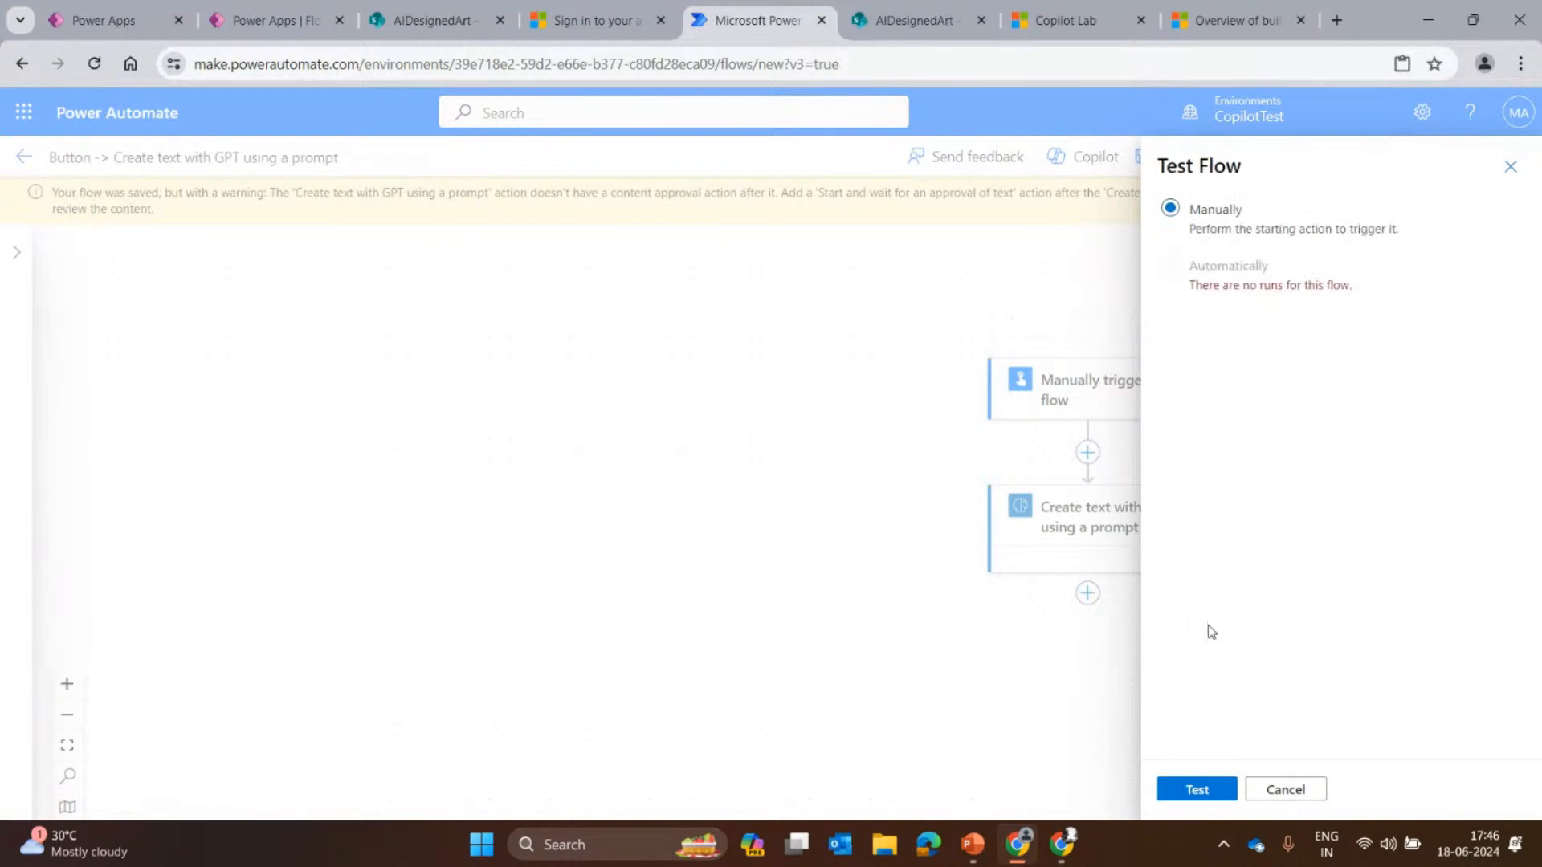
pyautogui.click(1205, 790)
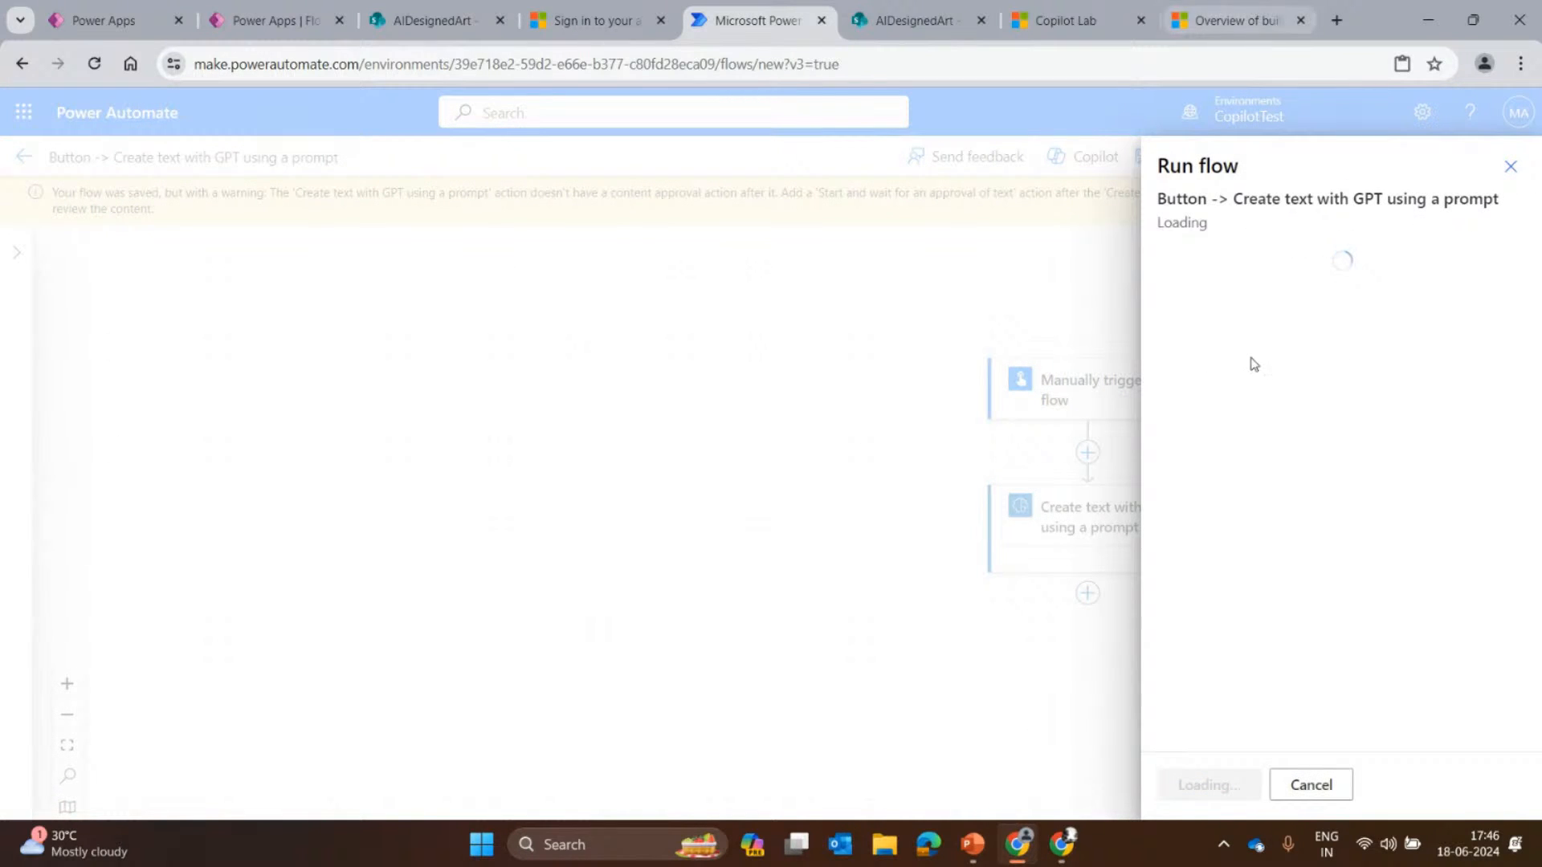
# Copy the highlighted introduction paragraphs from the Microsoft Learn article on canvas apps.
pyautogui.click(1256, 2)
pyautogui.rightClick(761, 363)
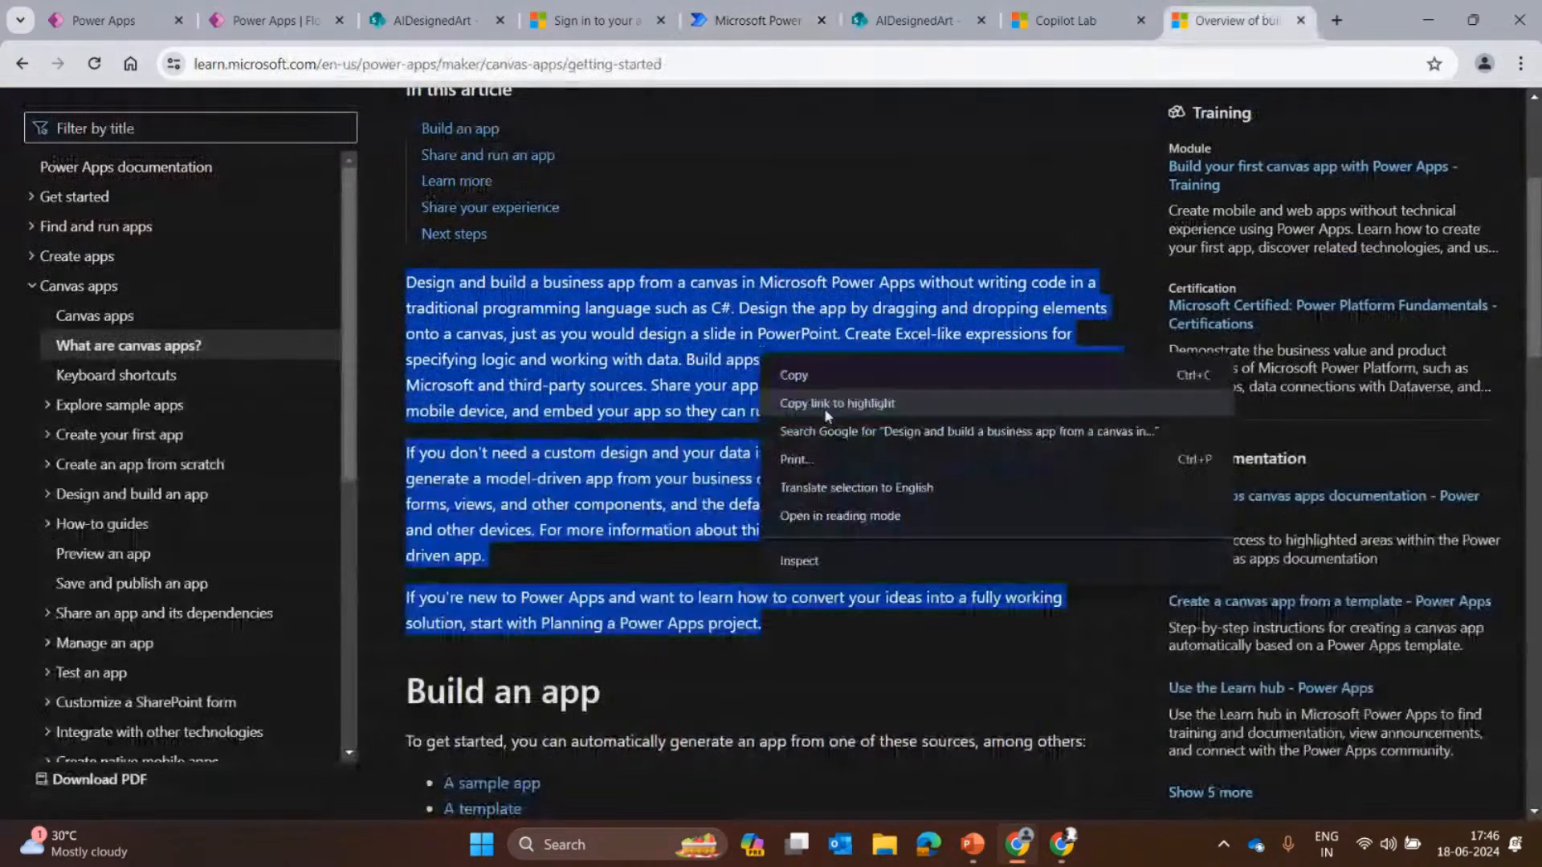
pyautogui.click(813, 376)
# Paste the copied article text into the test run's Text input and run the flow.
pyautogui.click(273, 20)
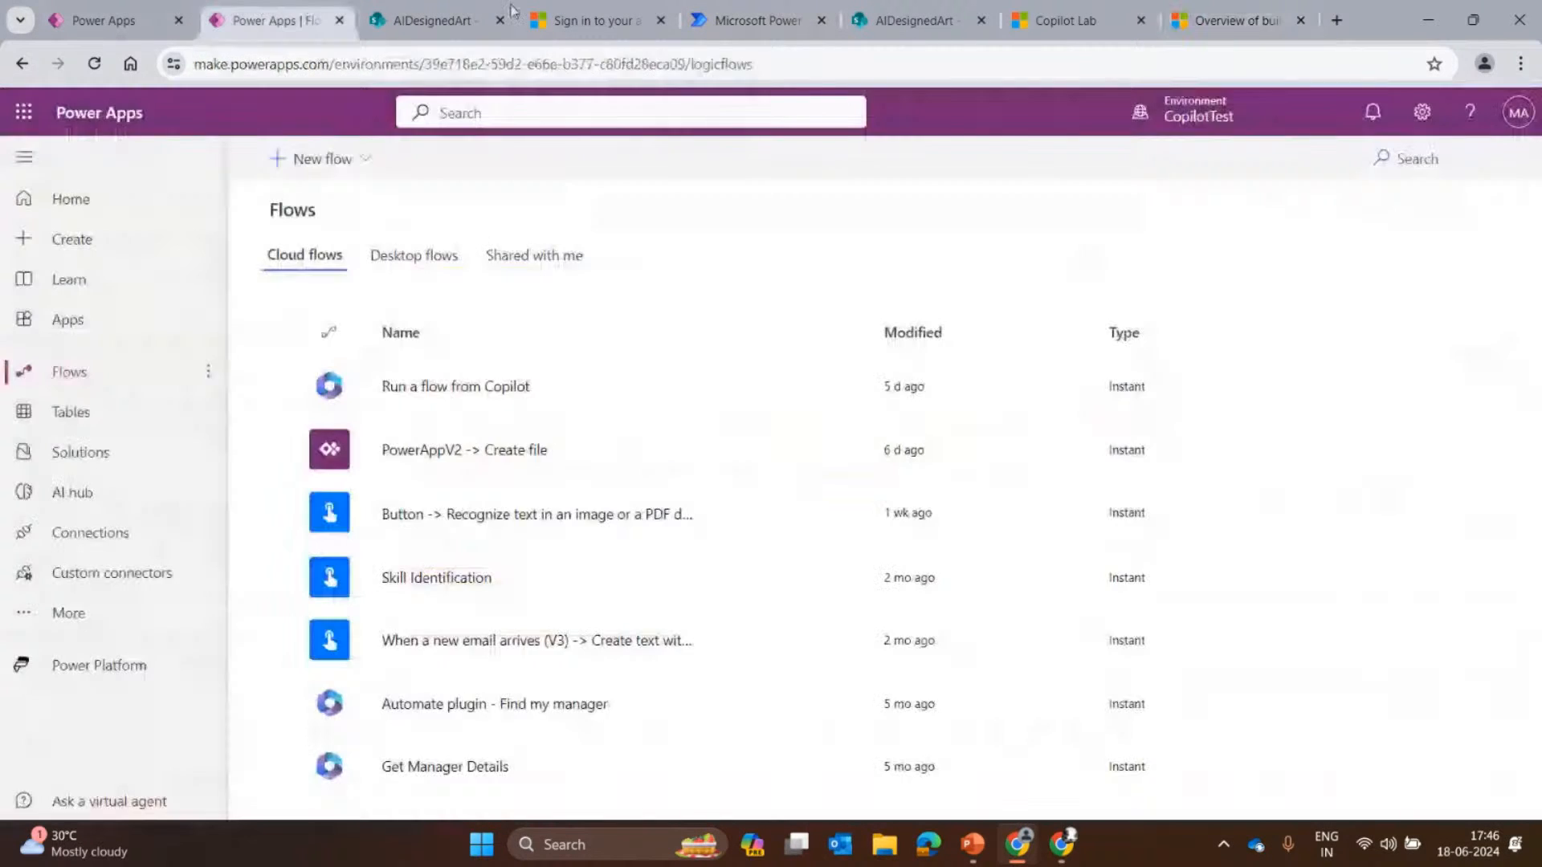
pyautogui.click(751, 20)
pyautogui.click(1324, 321)
pyautogui.hotkey('ctrl', 'v')
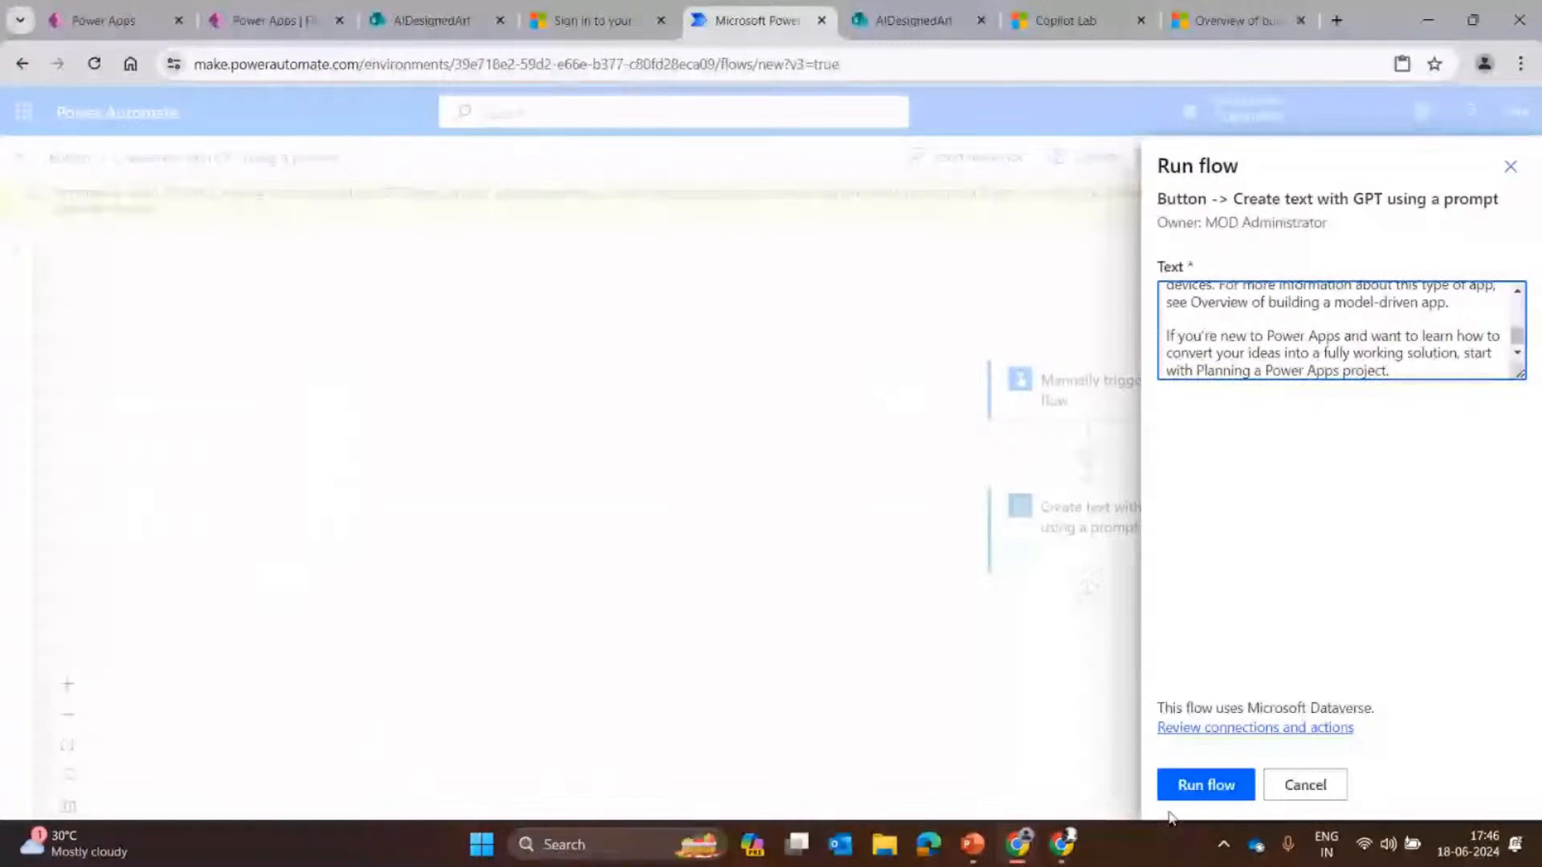
pyautogui.click(1190, 783)
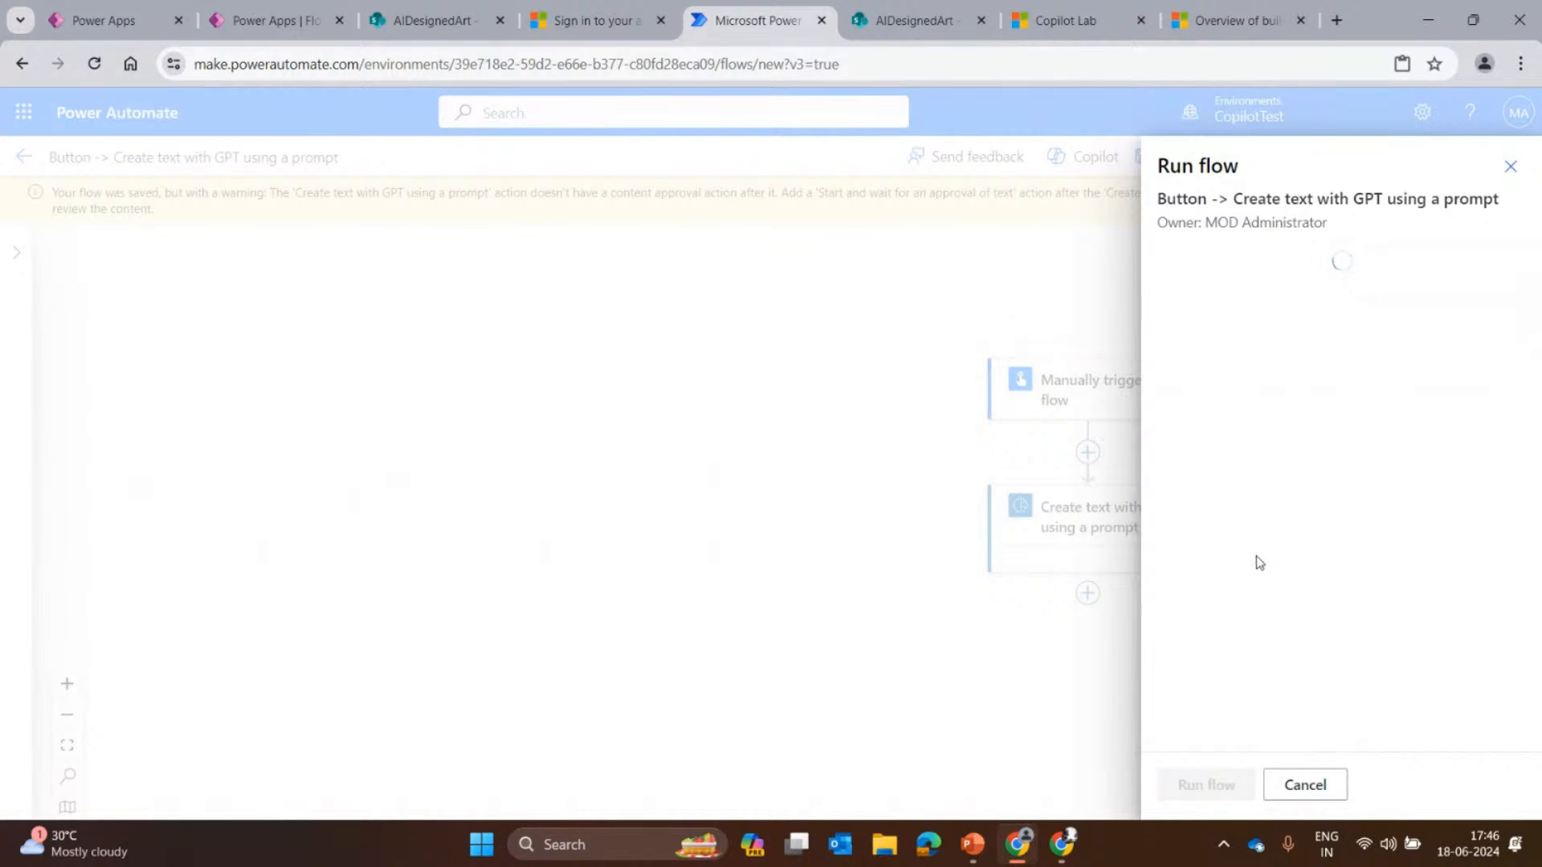
pyautogui.click(1198, 785)
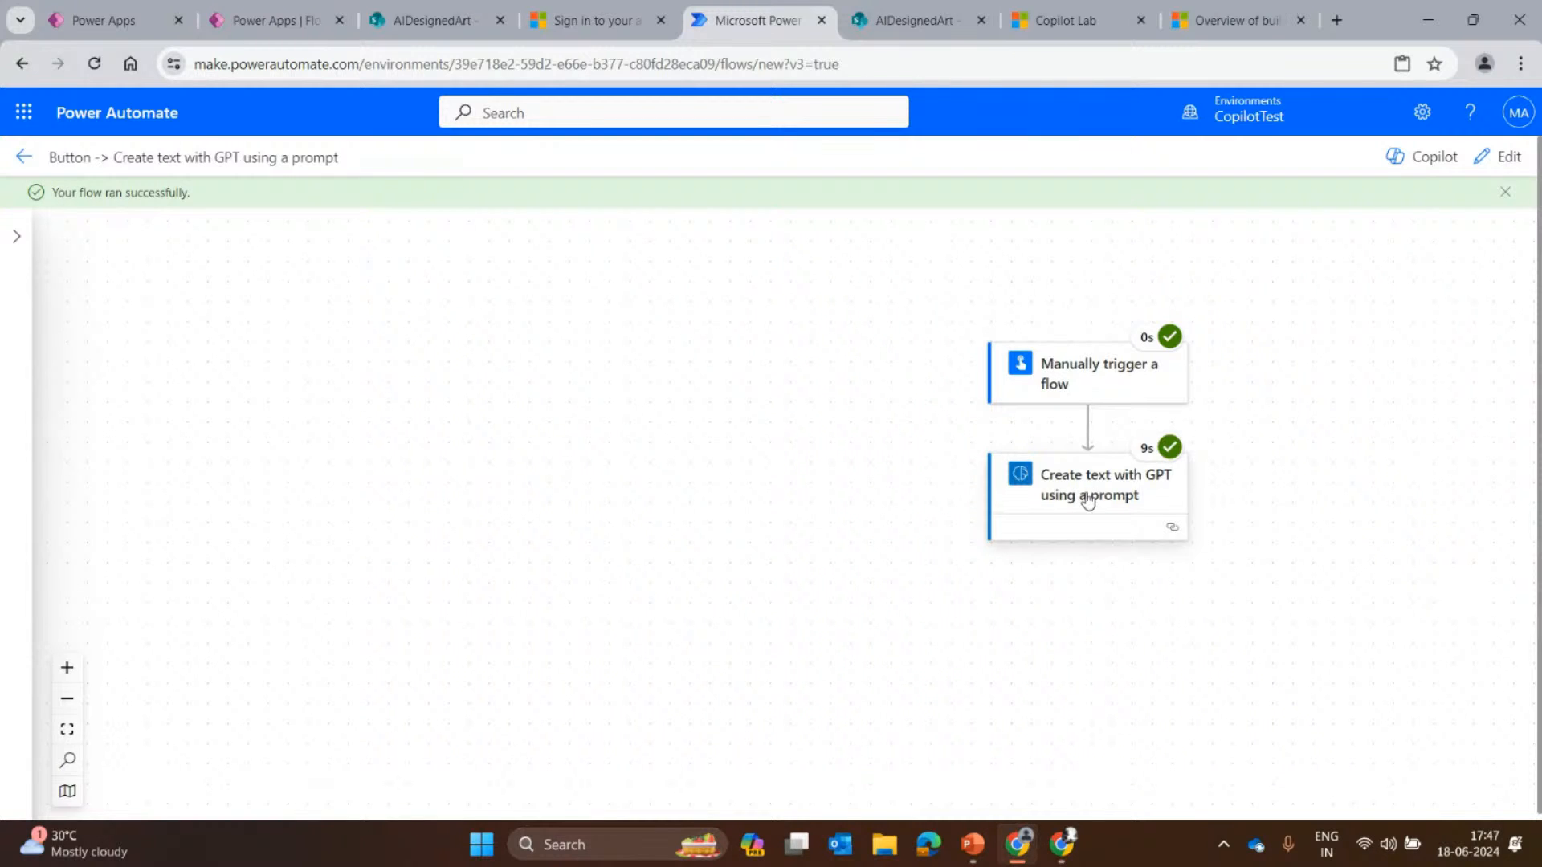
# Examine the inputs and outputs of the Create text with GPT using a prompt action in the completed run.
pyautogui.click(1088, 499)
pyautogui.scroll(-5, 420, 454)
pyautogui.scroll(3, 523, 492)
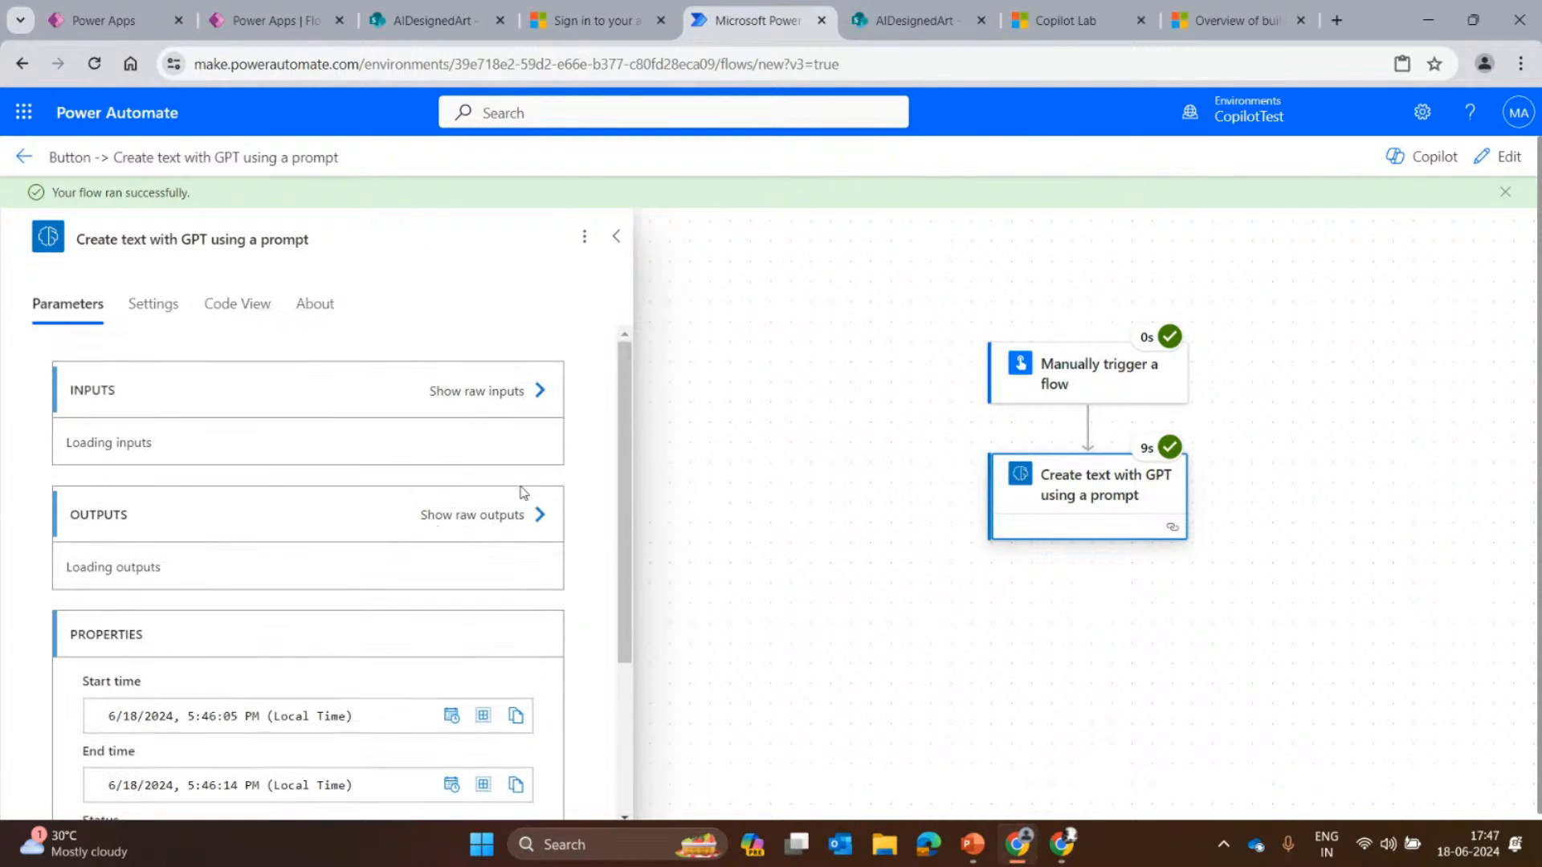
pyautogui.click(505, 515)
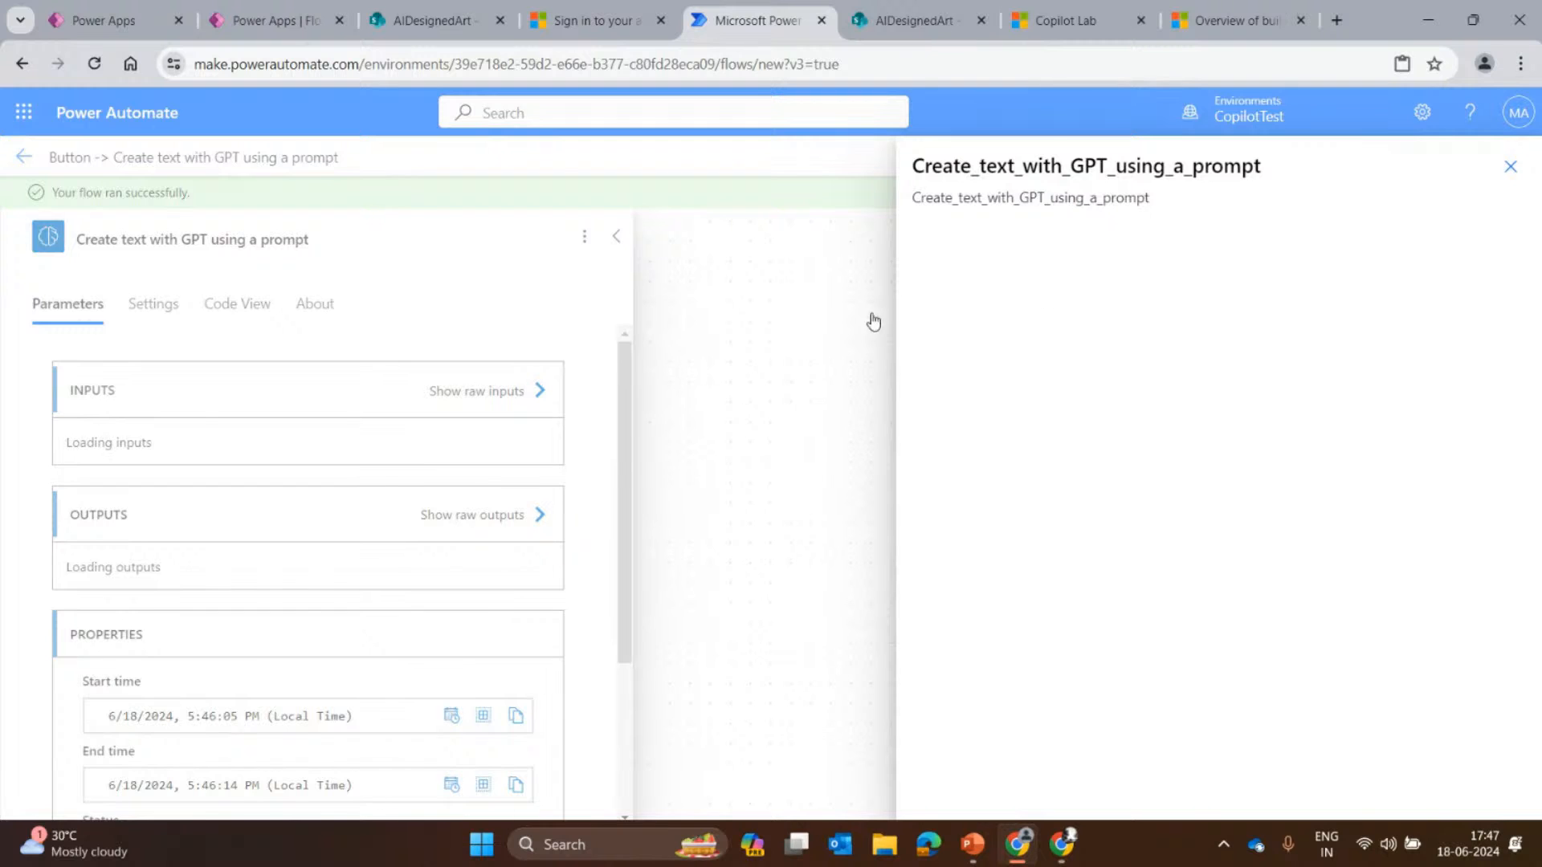
pyautogui.click(1509, 166)
pyautogui.scroll(-5, 426, 570)
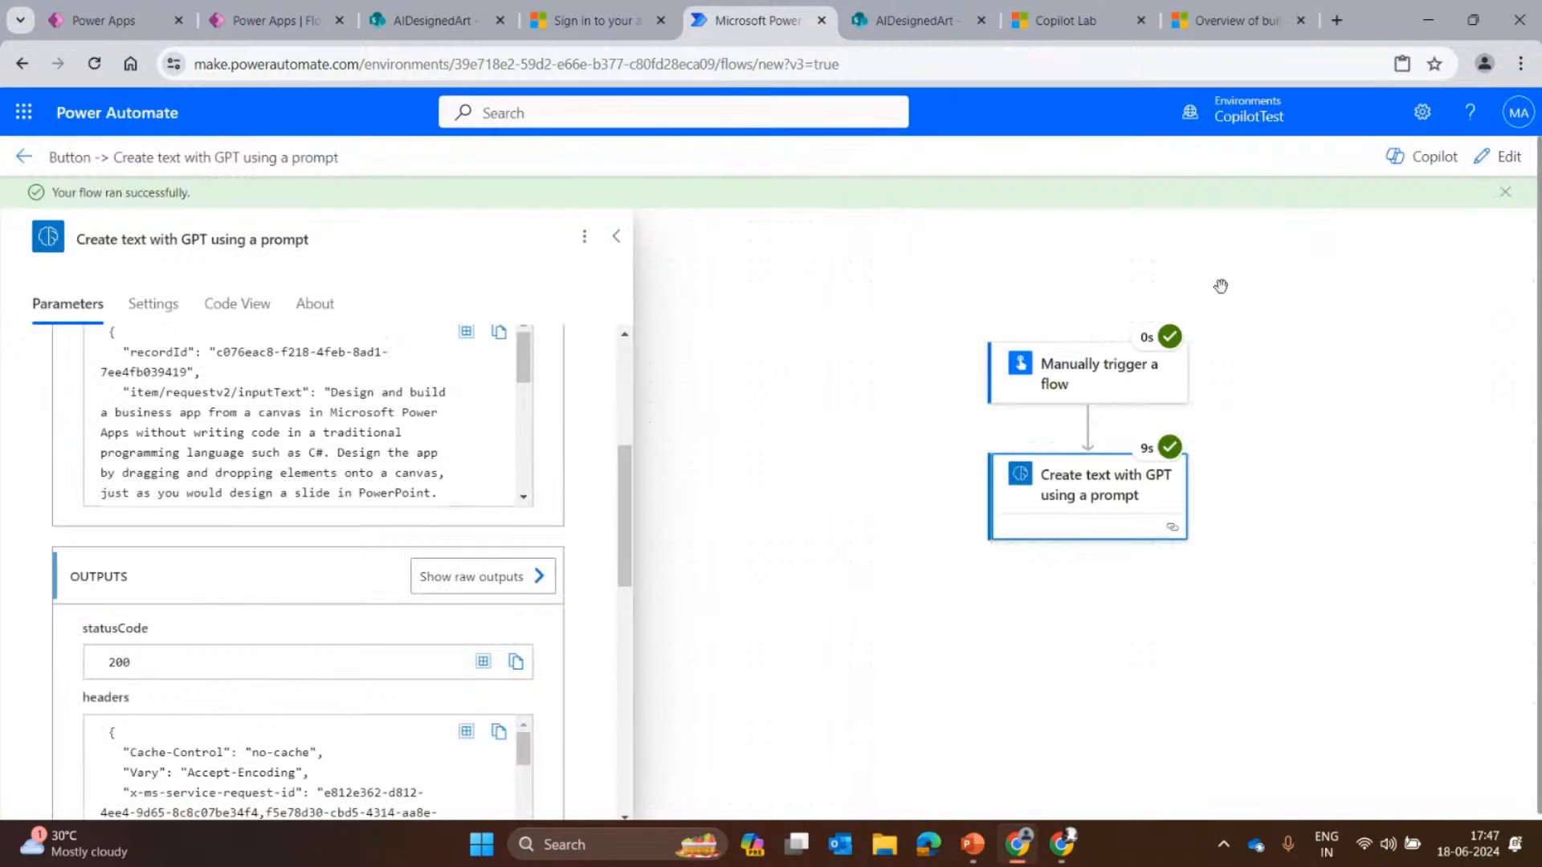
pyautogui.scroll(3, 426, 562)
pyautogui.scroll(3, 458, 546)
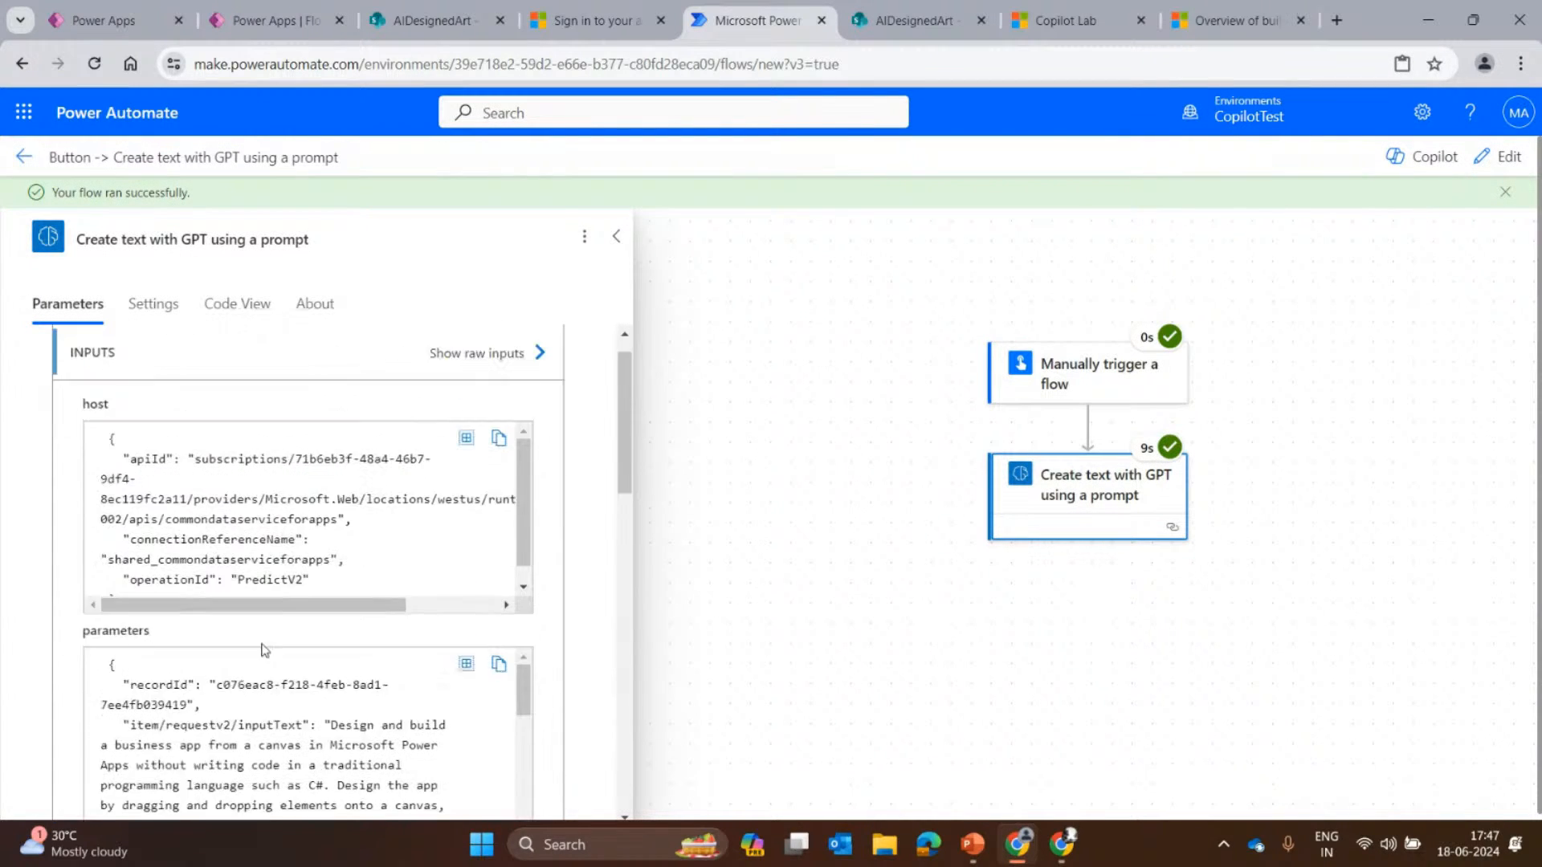
pyautogui.scroll(-6, 482, 562)
pyautogui.scroll(-4, 601, 631)
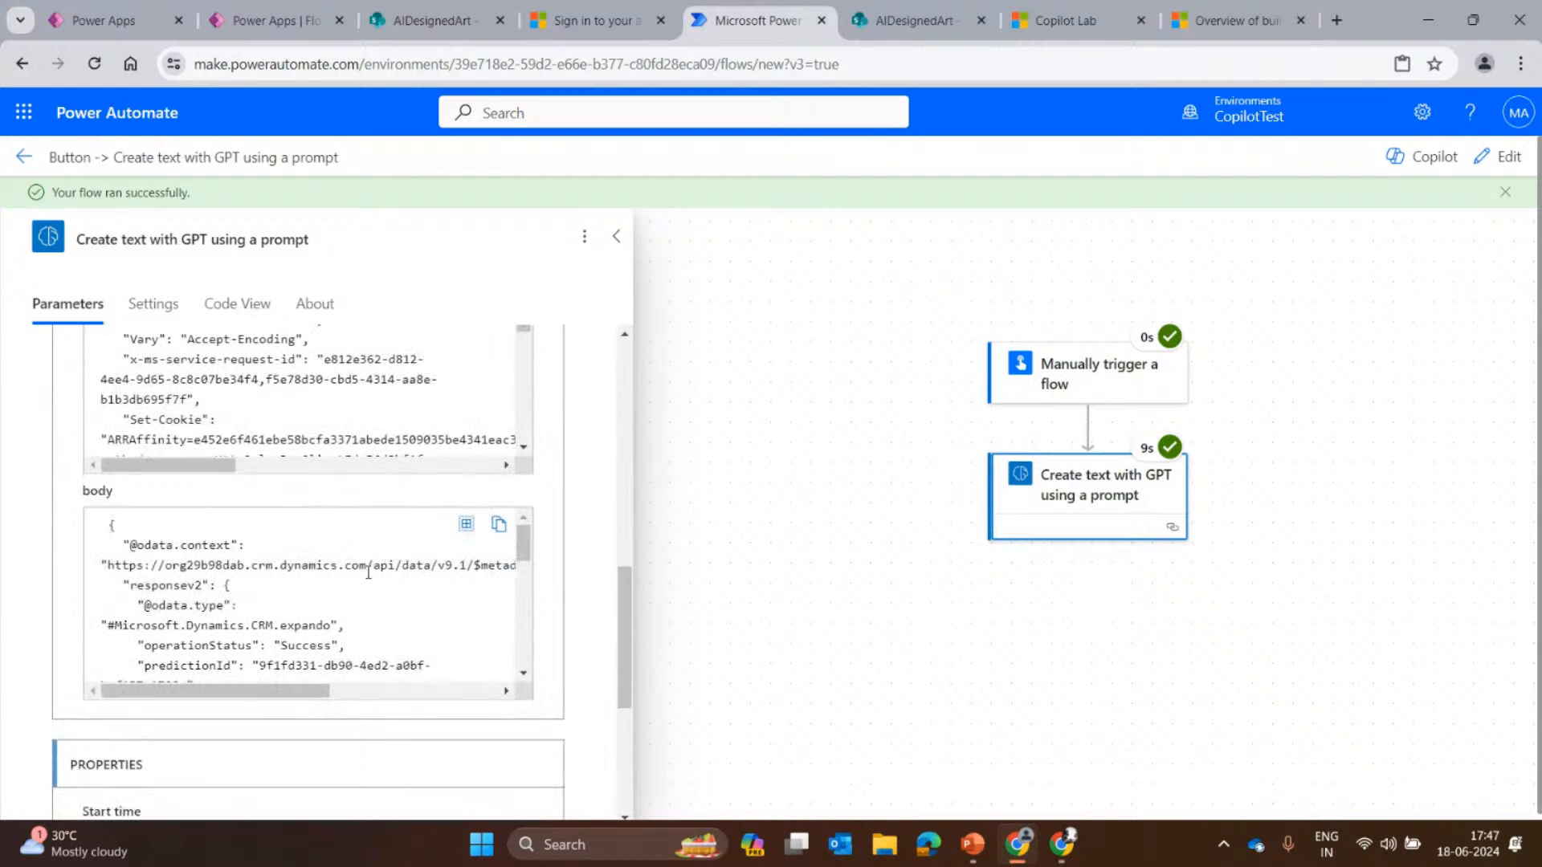
pyautogui.scroll(-3, 647, 628)
pyautogui.scroll(-3, 437, 653)
pyautogui.moveTo(630, 649); pyautogui.dragTo(615, 568)
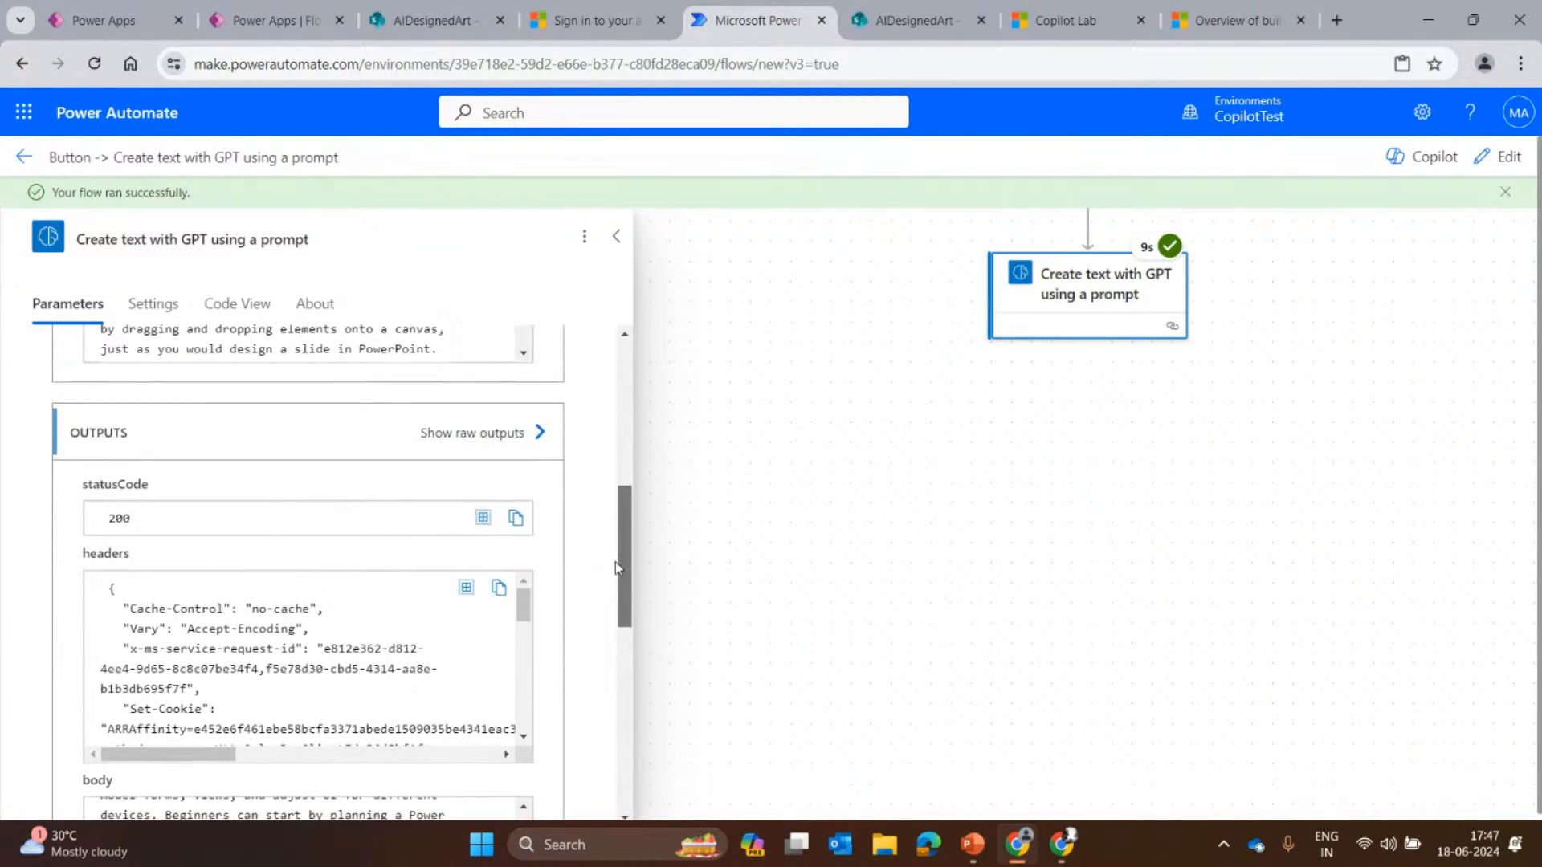
# Show the GPT action's raw outputs and copy the summary from the predictionOutput text value.
pyautogui.click(481, 438)
pyautogui.scroll(-1, 1185, 512)
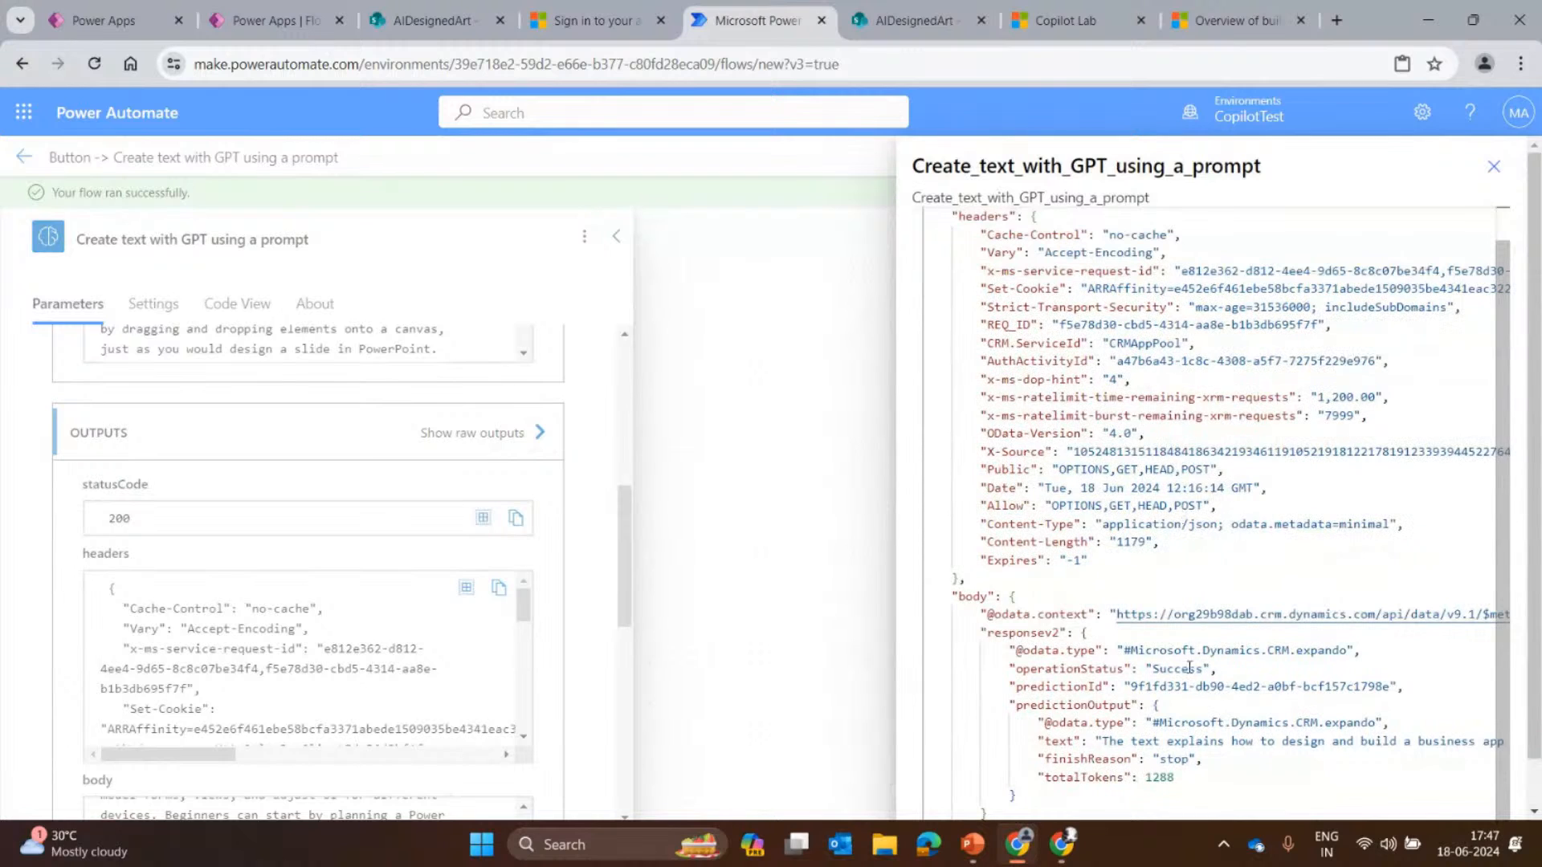
pyautogui.moveTo(1104, 740); pyautogui.dragTo(1510, 746)
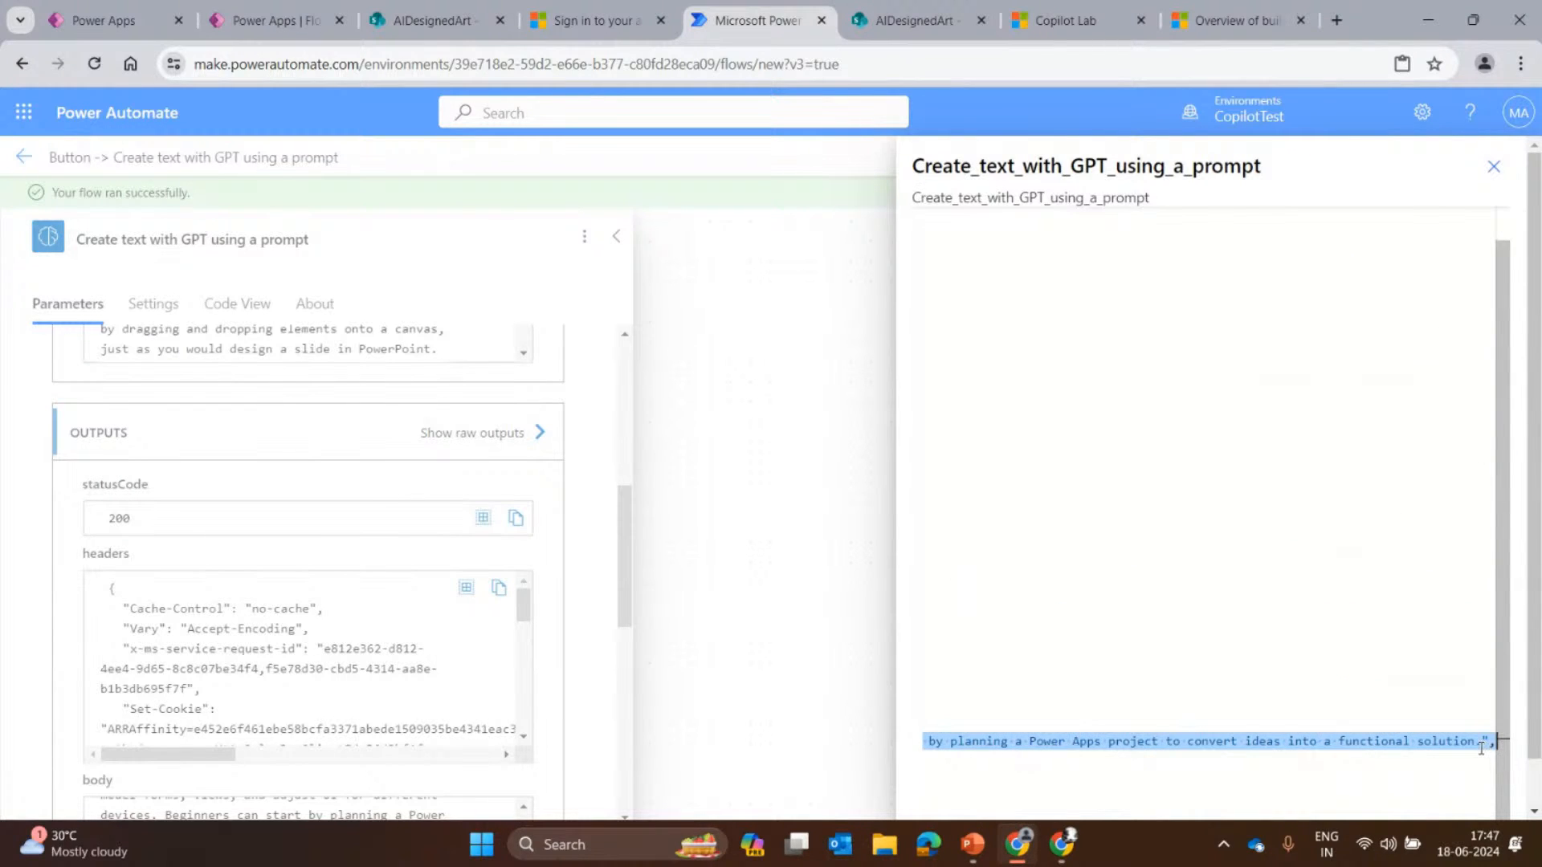
pyautogui.click(1480, 745)
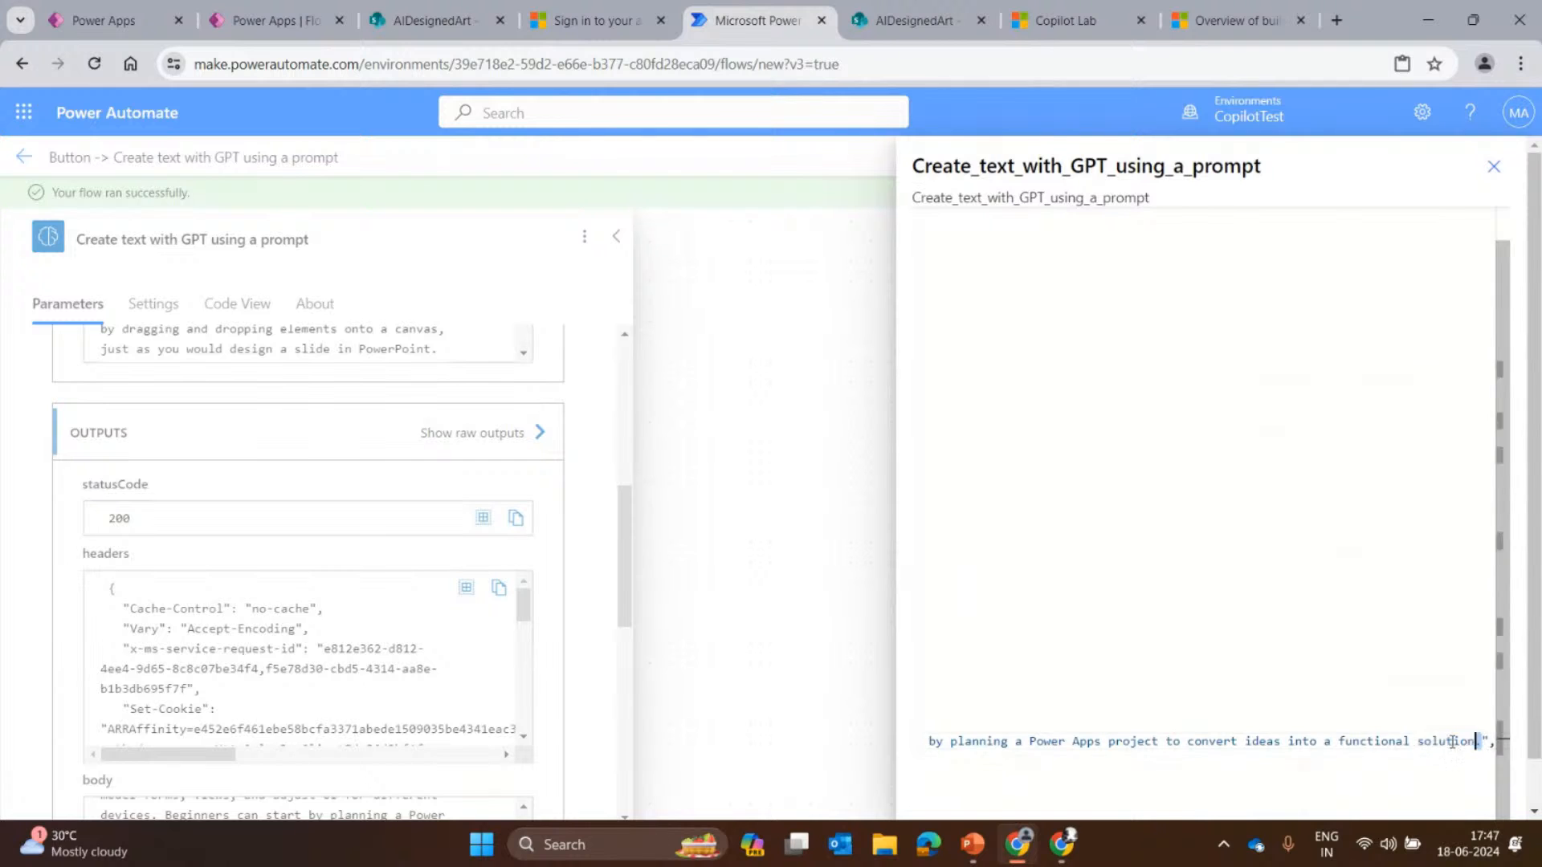
pyautogui.moveTo(1476, 742); pyautogui.dragTo(1089, 740)
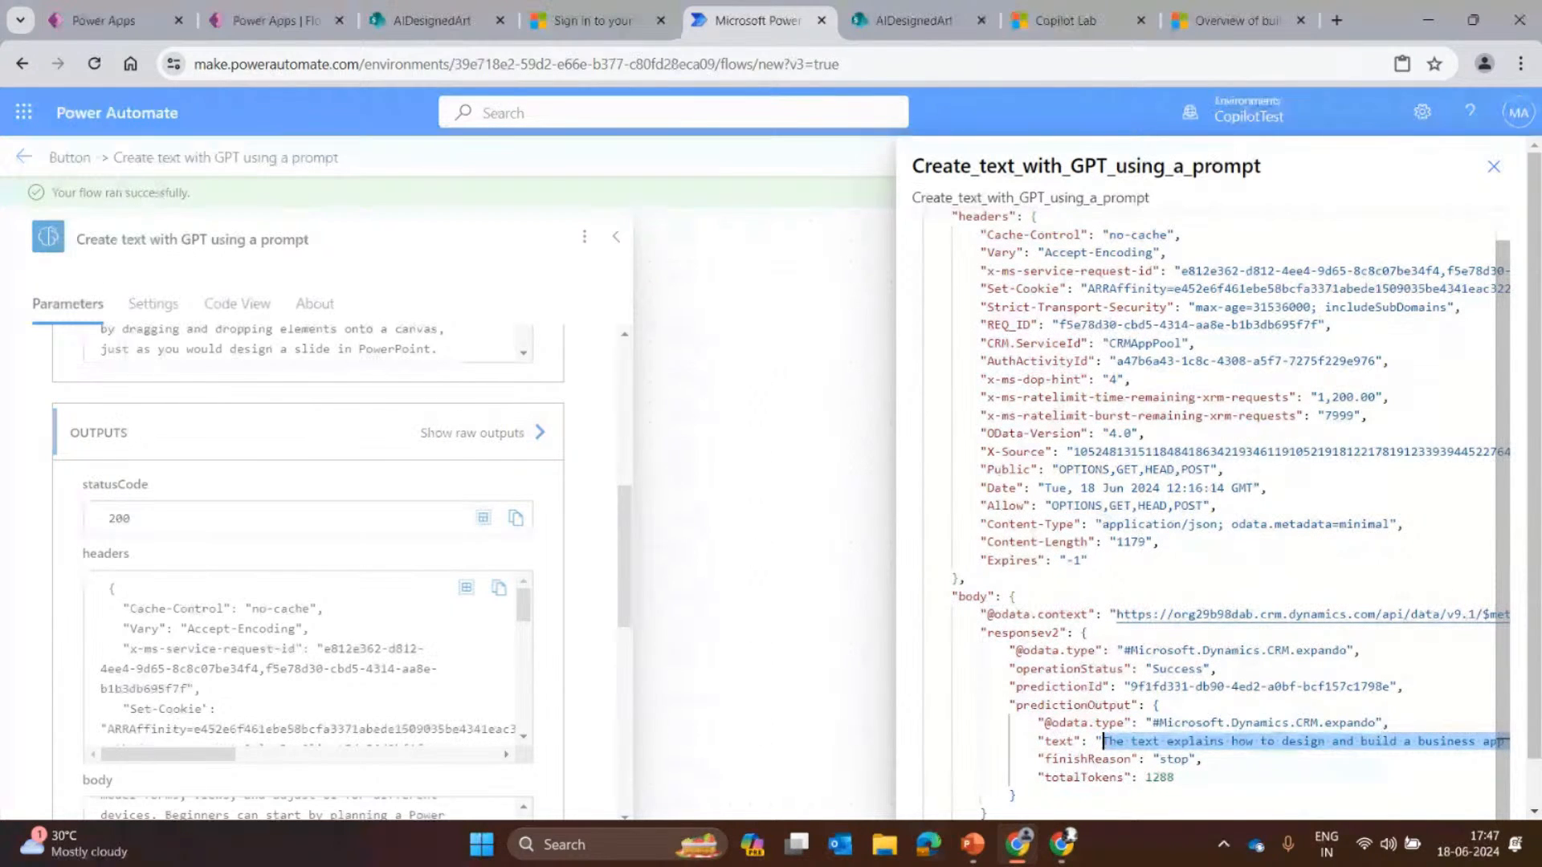
# Find Notepad through the Windows search and open it.
pyautogui.click(562, 844)
pyautogui.write('outlook')
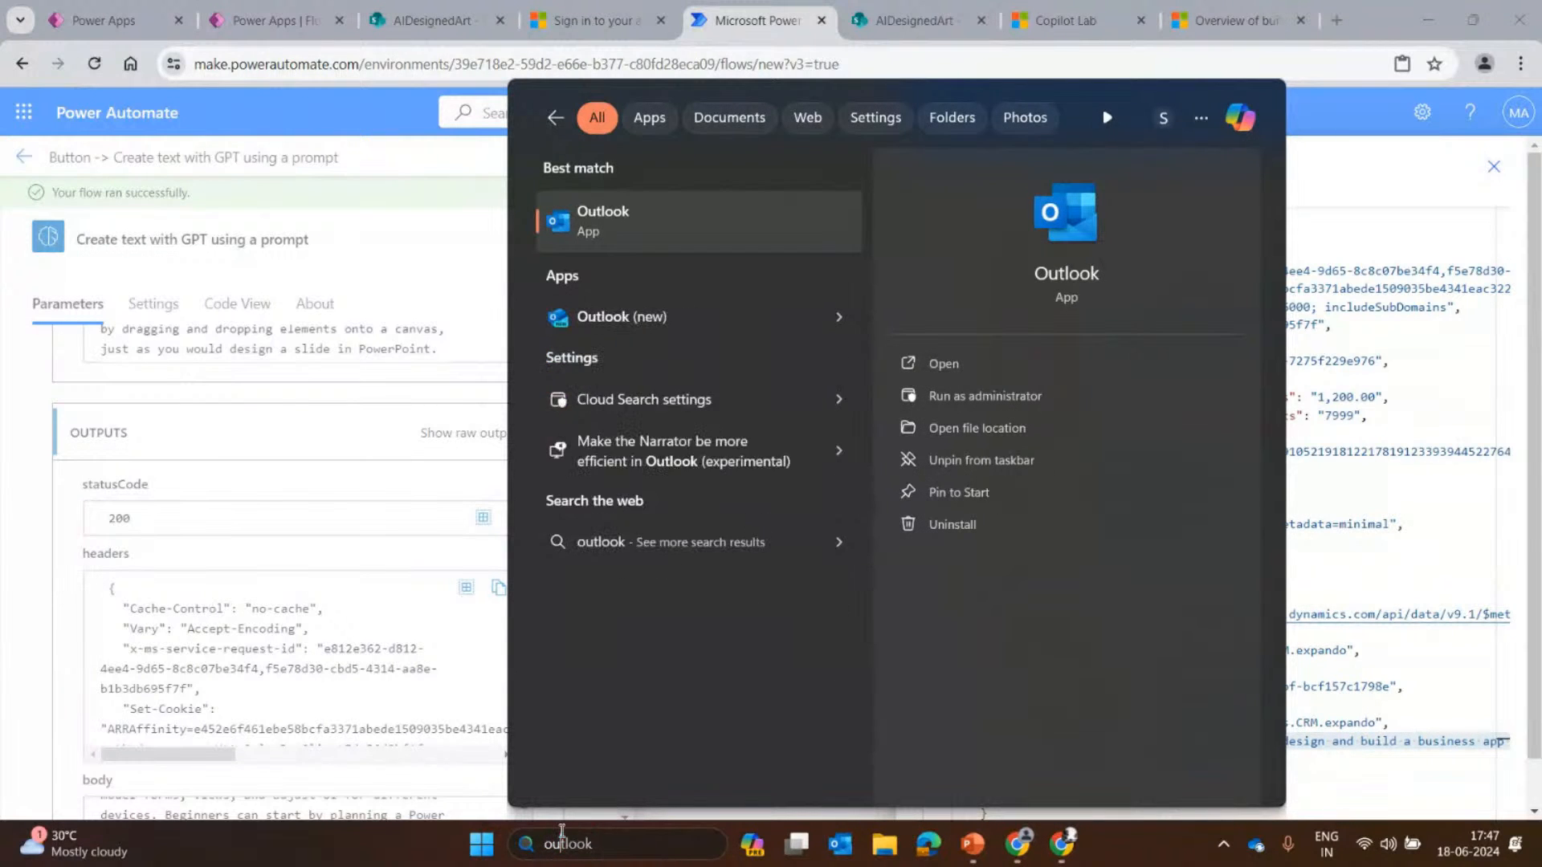
pyautogui.press('BackSpace')
pyautogui.write('notepad')
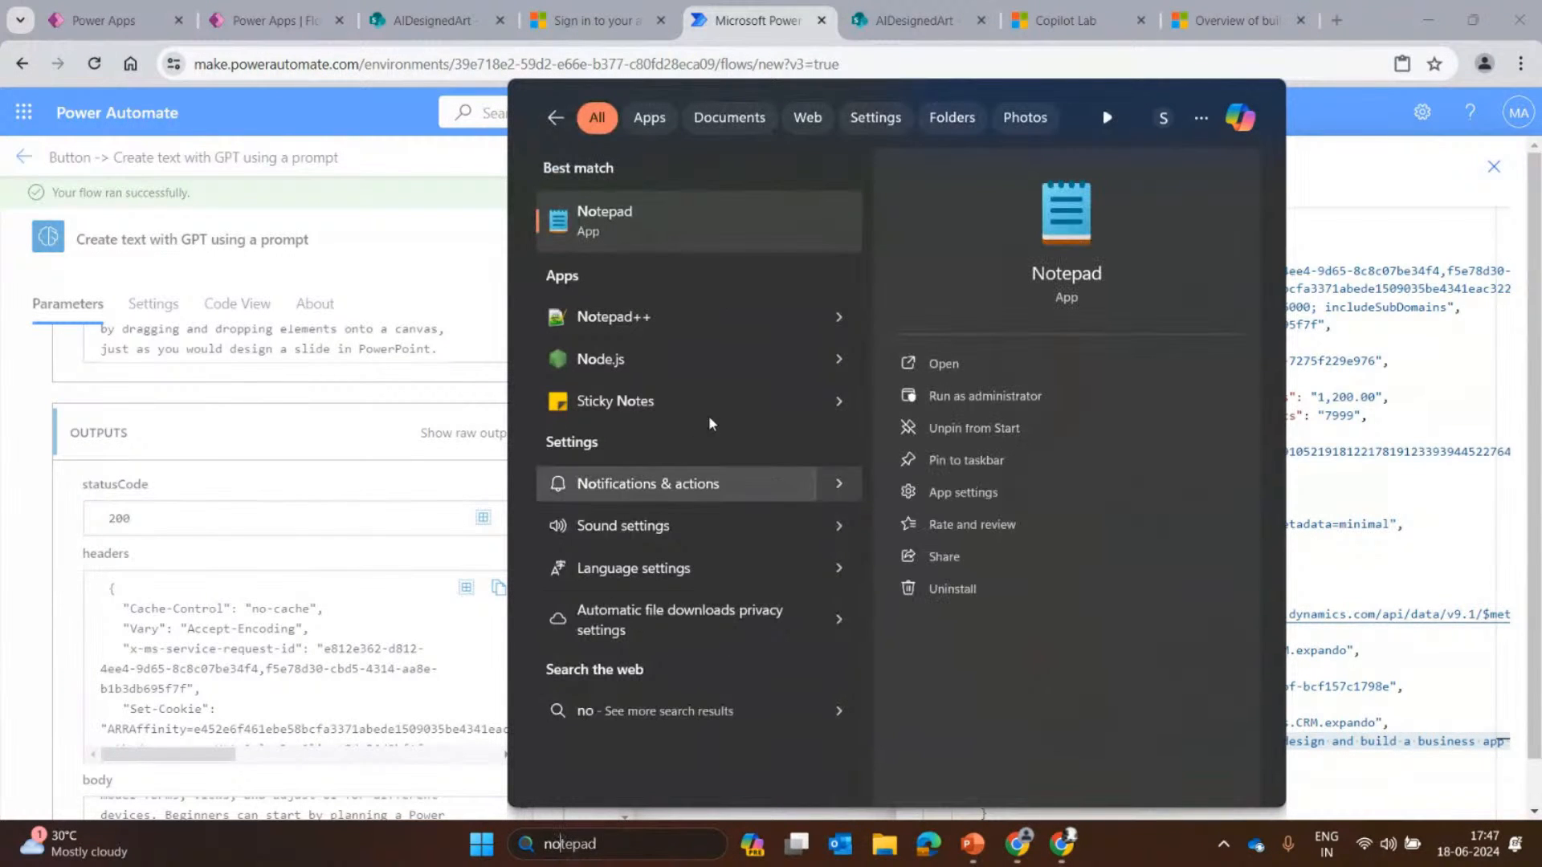
pyautogui.click(930, 367)
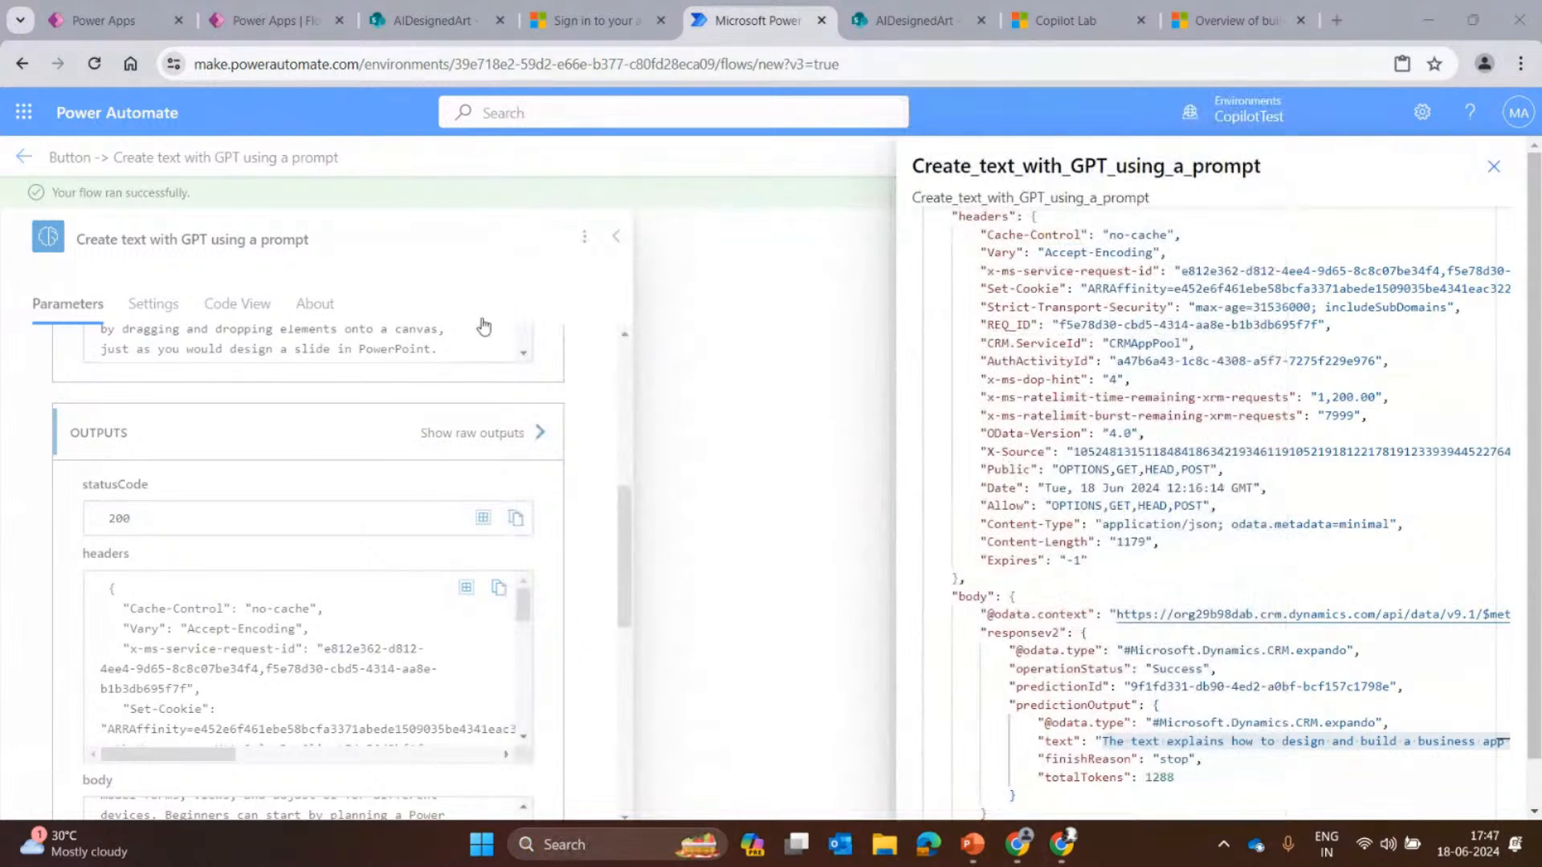
# Replace Notepad's contents with the copied summary, highlight it all and minimize the window.
pyautogui.hotkey('ctrl', 'v')
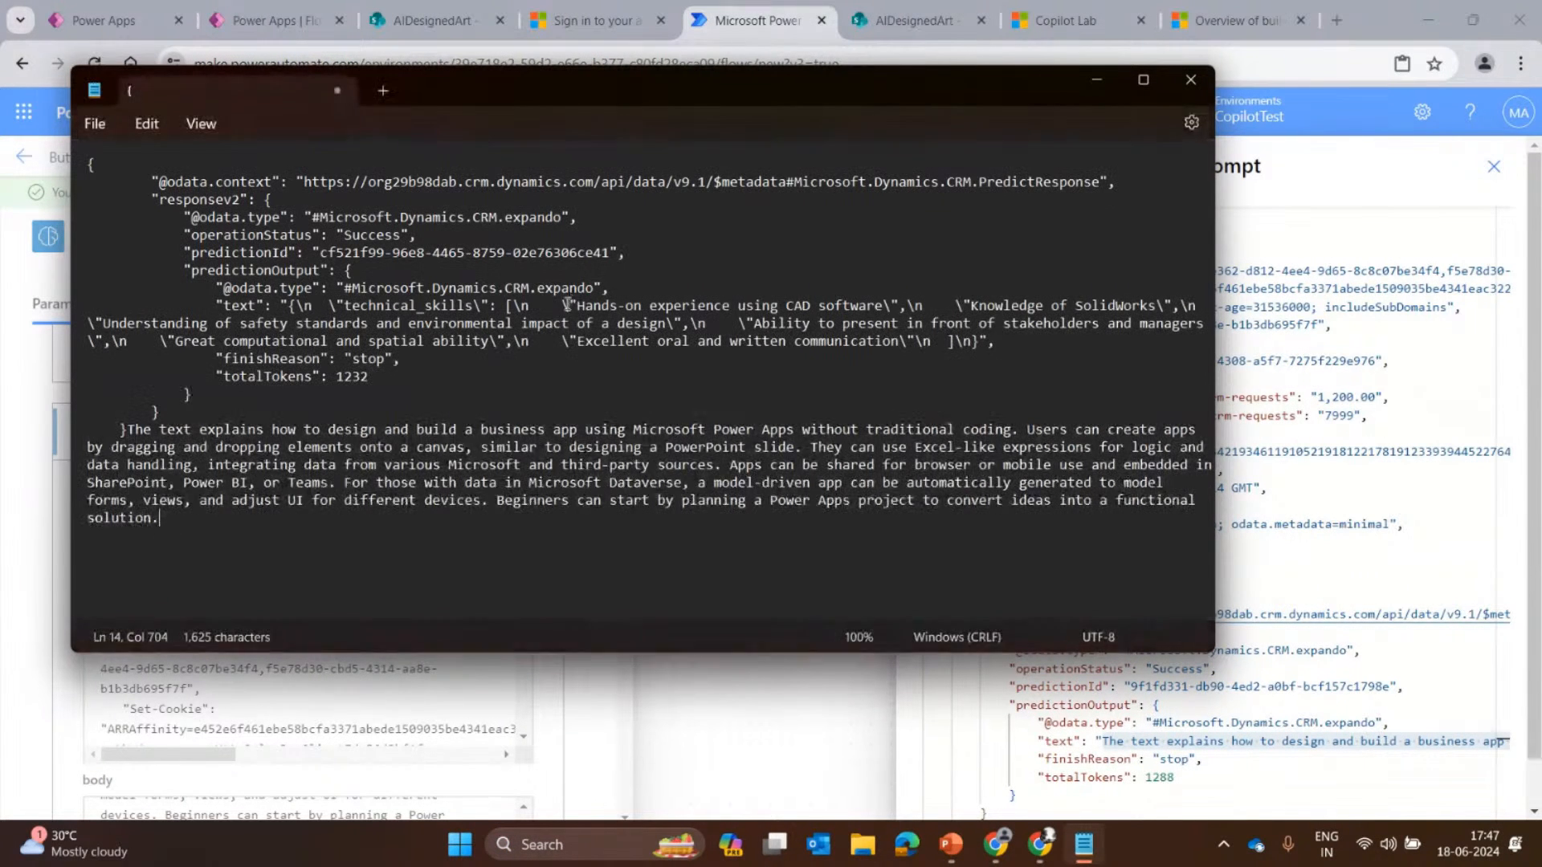
pyautogui.hotkey('ctrl', 'a')
pyautogui.press('Delete')
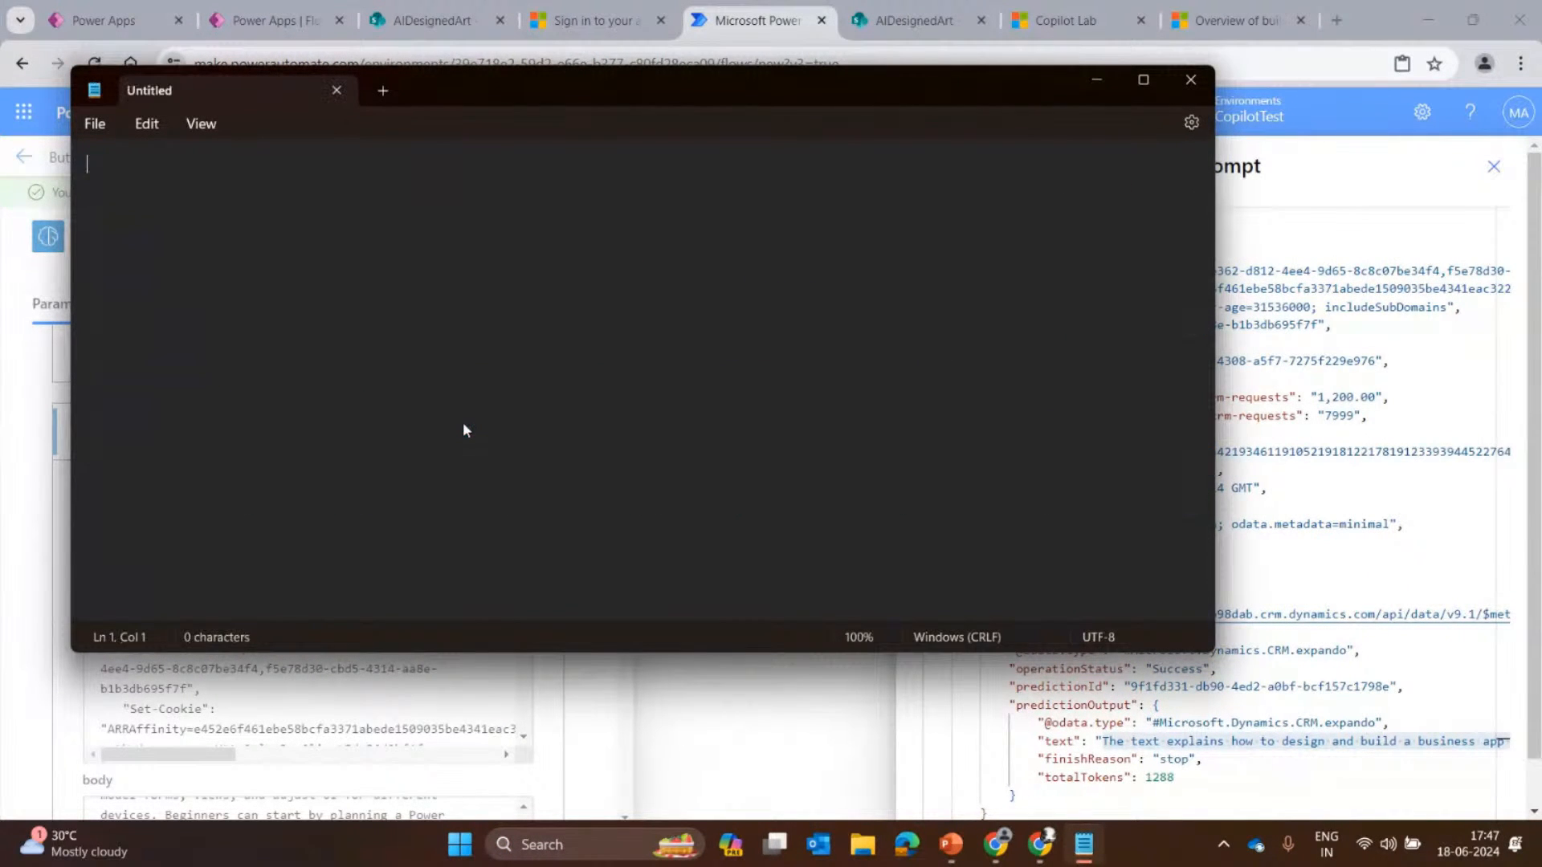
pyautogui.hotkey('ctrl', 'v')
pyautogui.hotkey('ctrl', 'a')
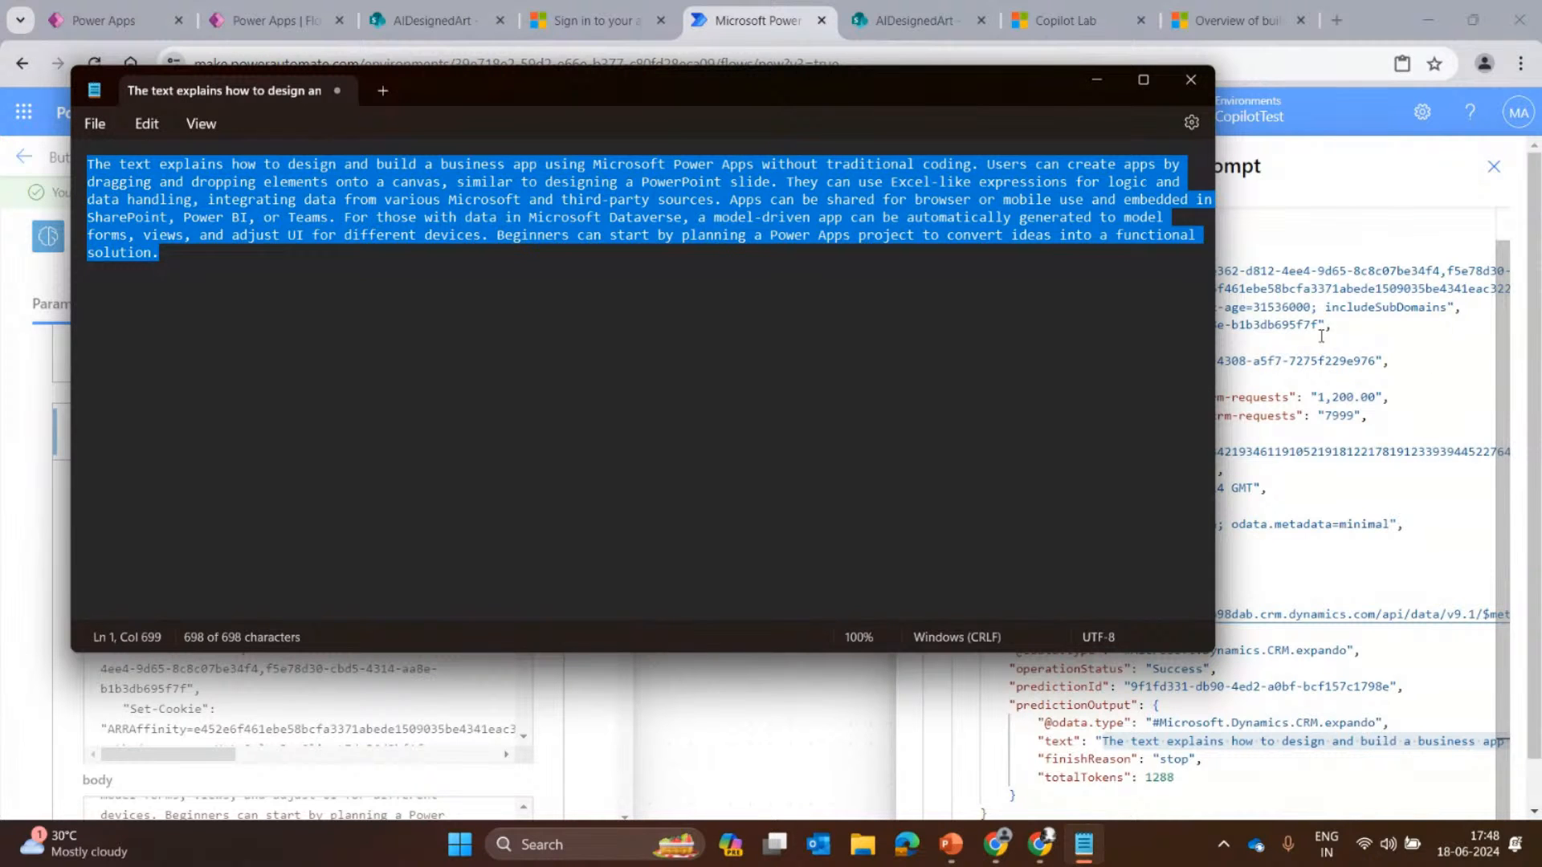
pyautogui.click(1100, 80)
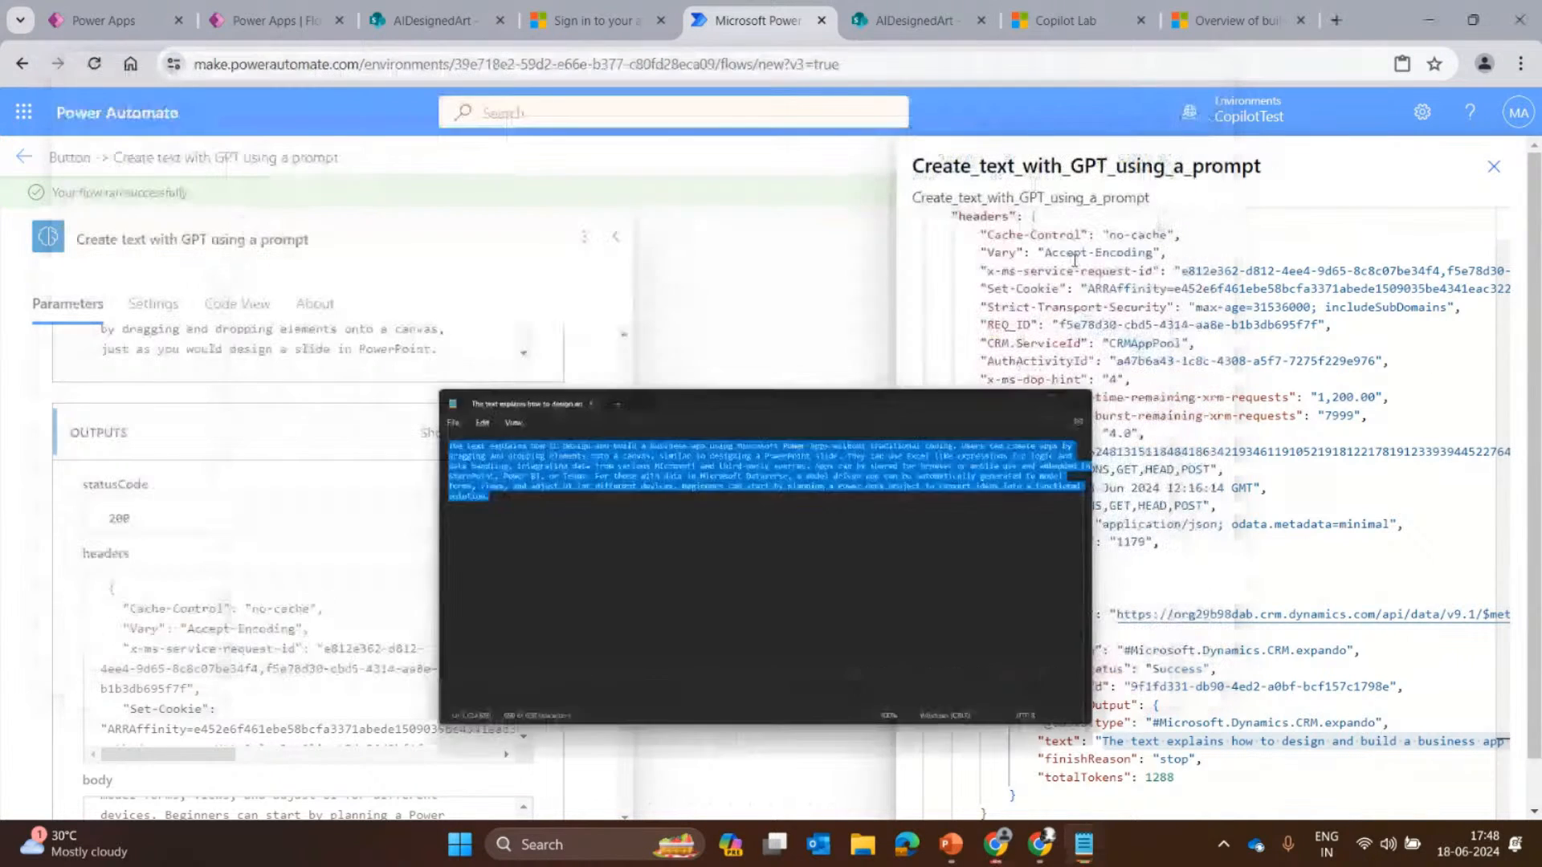
# Close the raw outputs, return to editing the flow and review the prompts available for the GPT action.
pyautogui.click(1494, 166)
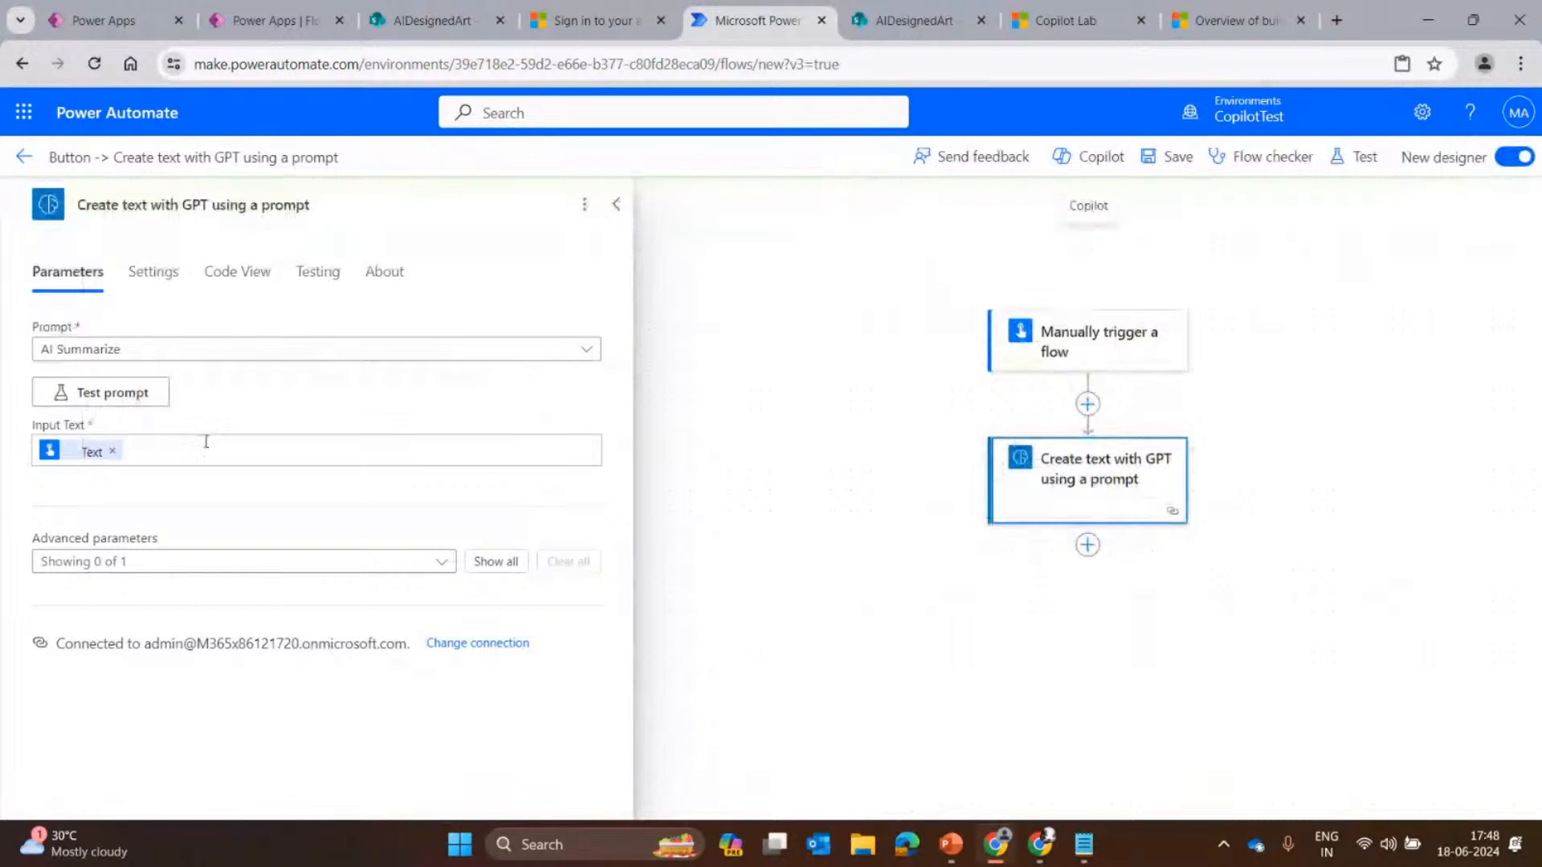
pyautogui.click(259, 349)
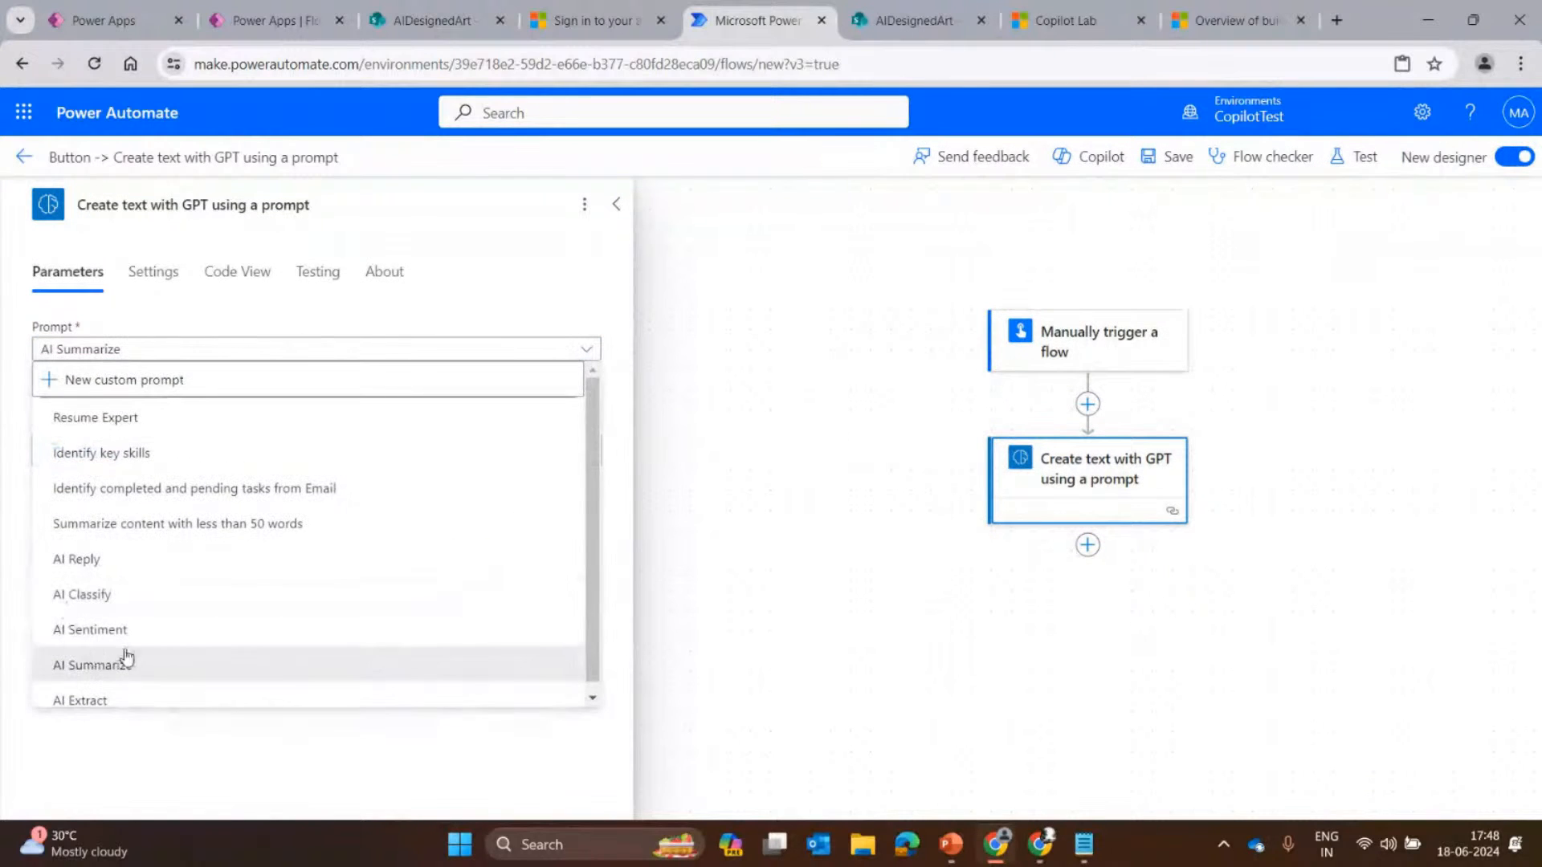
pyautogui.click(617, 205)
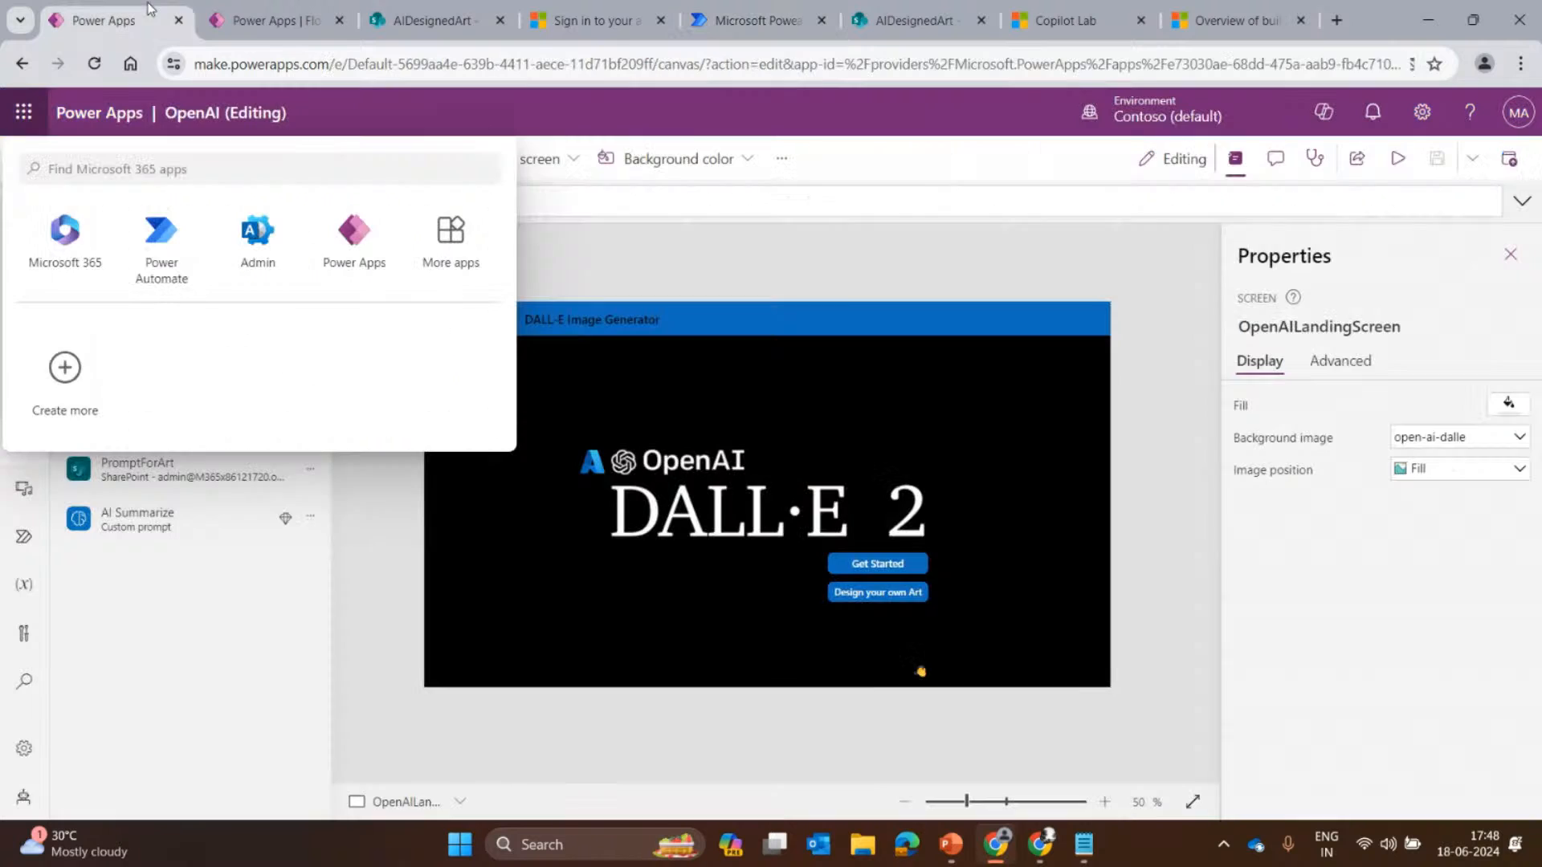
# Switch to the OpenAI canvas app in Power Apps, preview it and dismiss the app launcher.
pyautogui.click(105, 20)
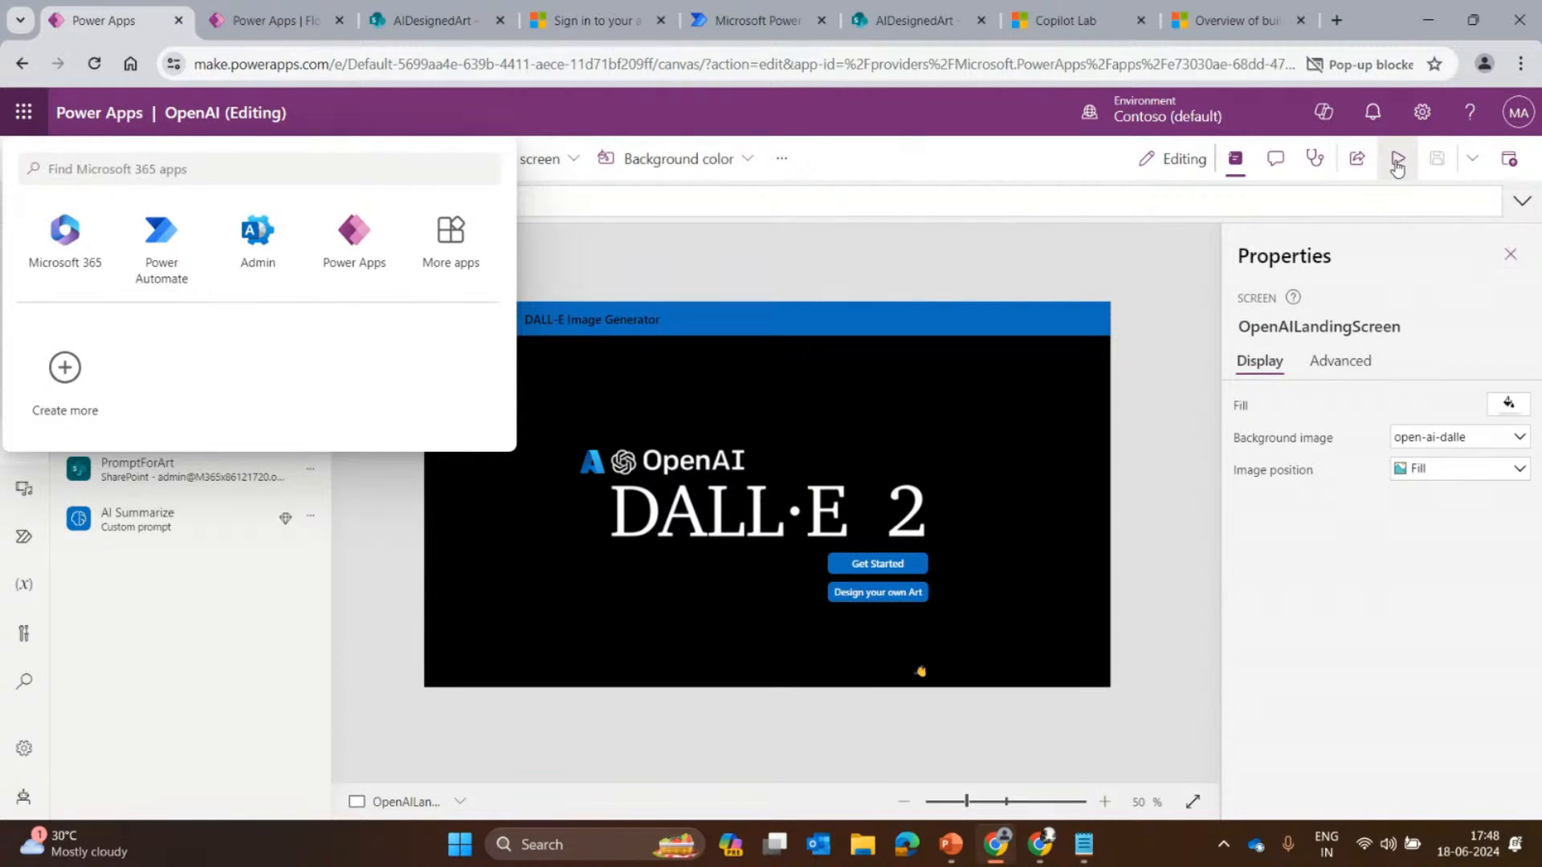
pyautogui.click(1397, 158)
pyautogui.click(47, 168)
pyautogui.click(24, 112)
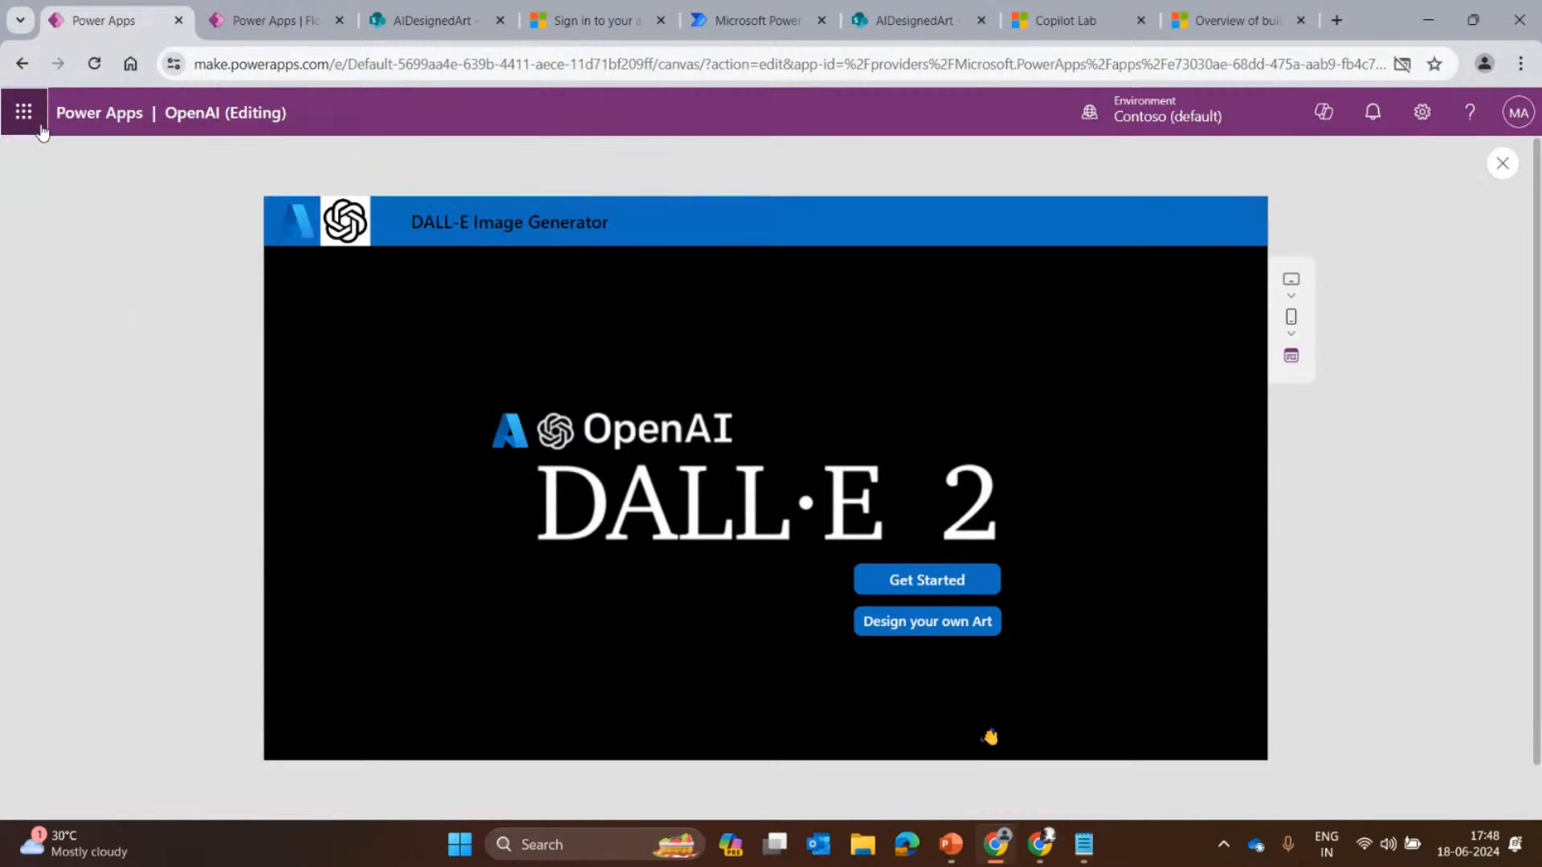
# Open the Design your own Art screen, browse the sample prompts and select the cityscape with tall buildings.
pyautogui.click(936, 634)
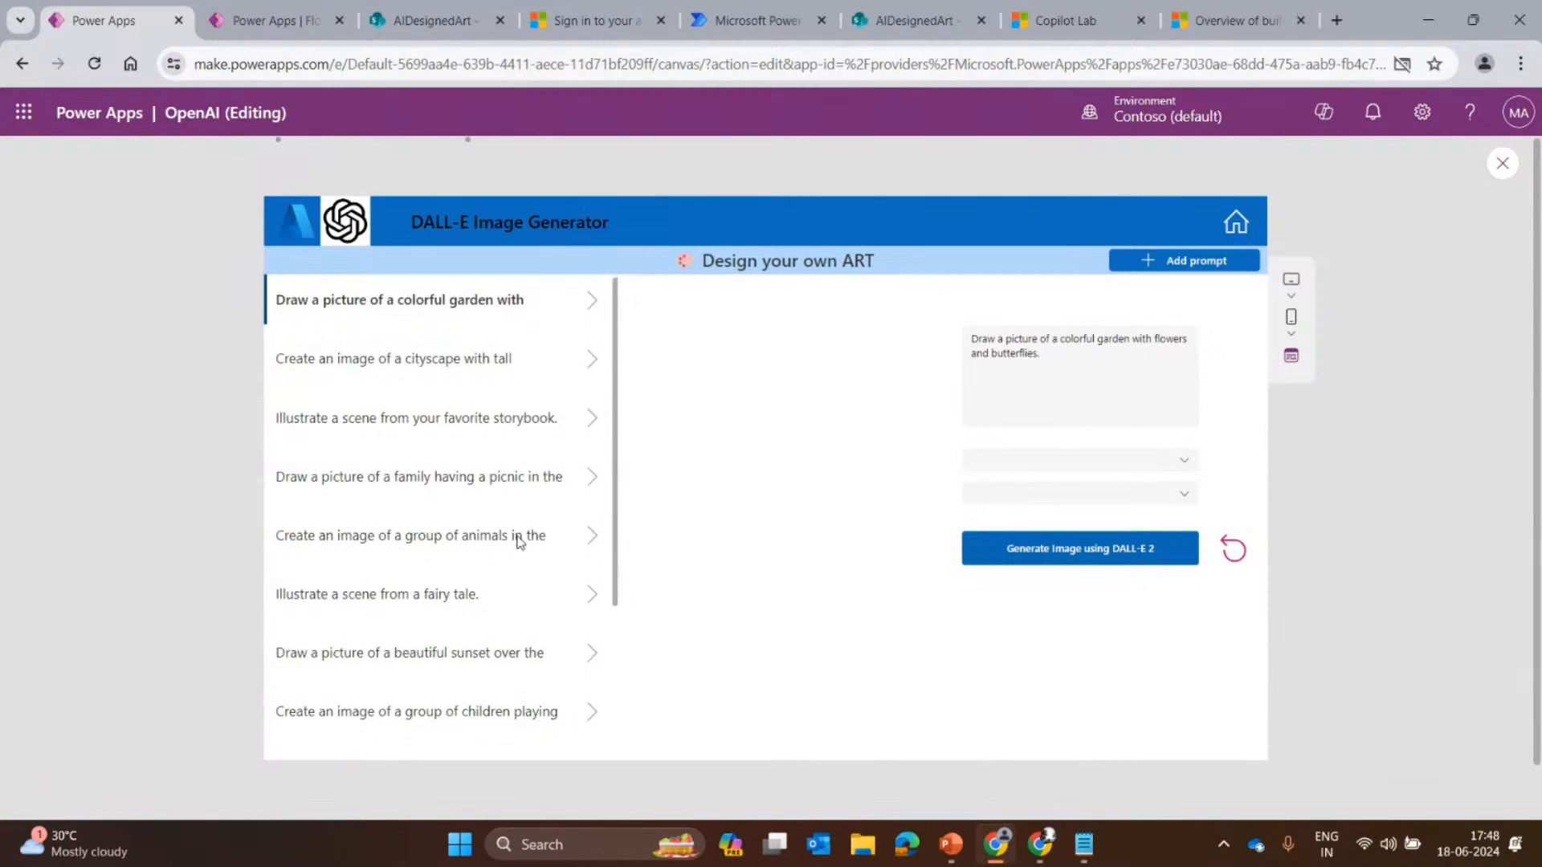
pyautogui.scroll(-3, 505, 544)
pyautogui.scroll(3, 492, 547)
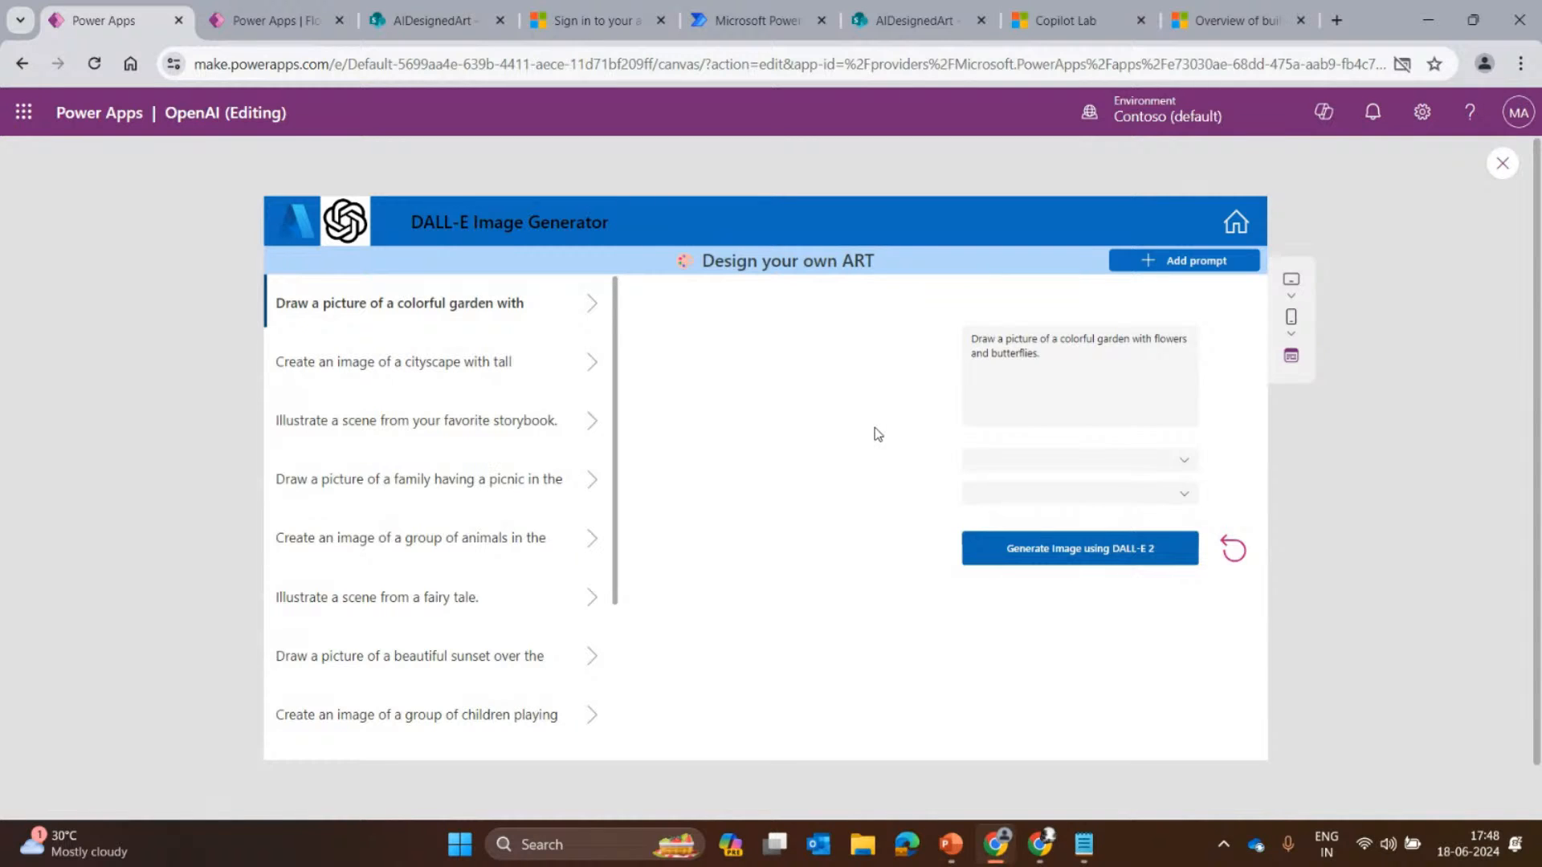
pyautogui.click(592, 368)
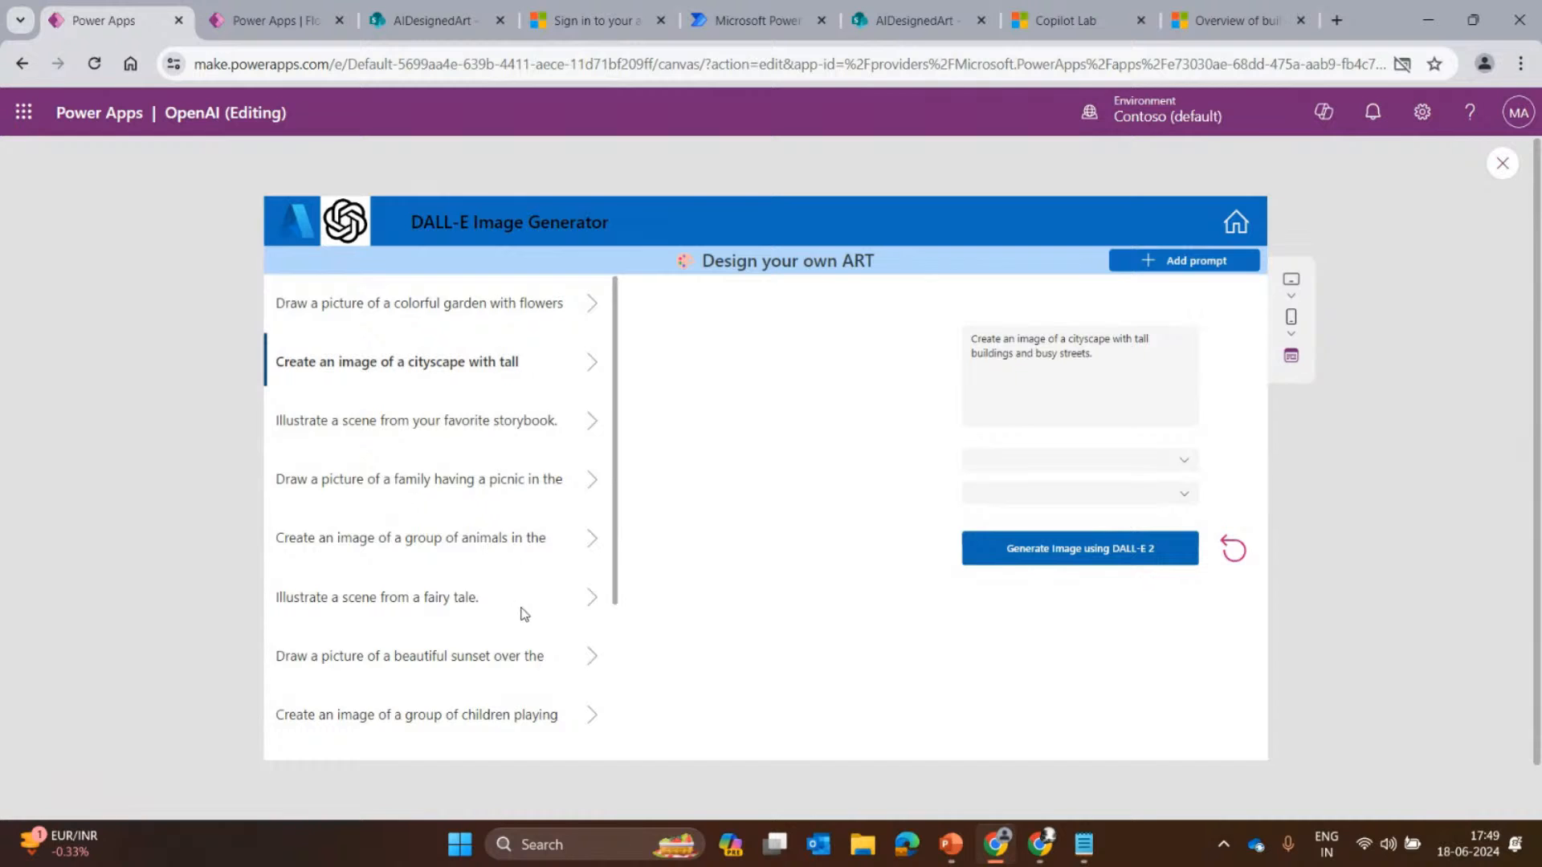
# Generate 1 image at 256x256 from the cityscape prompt using DALL-E 2 and highlight the prompt's first line.
pyautogui.scroll(-3, 524, 613)
pyautogui.click(1132, 460)
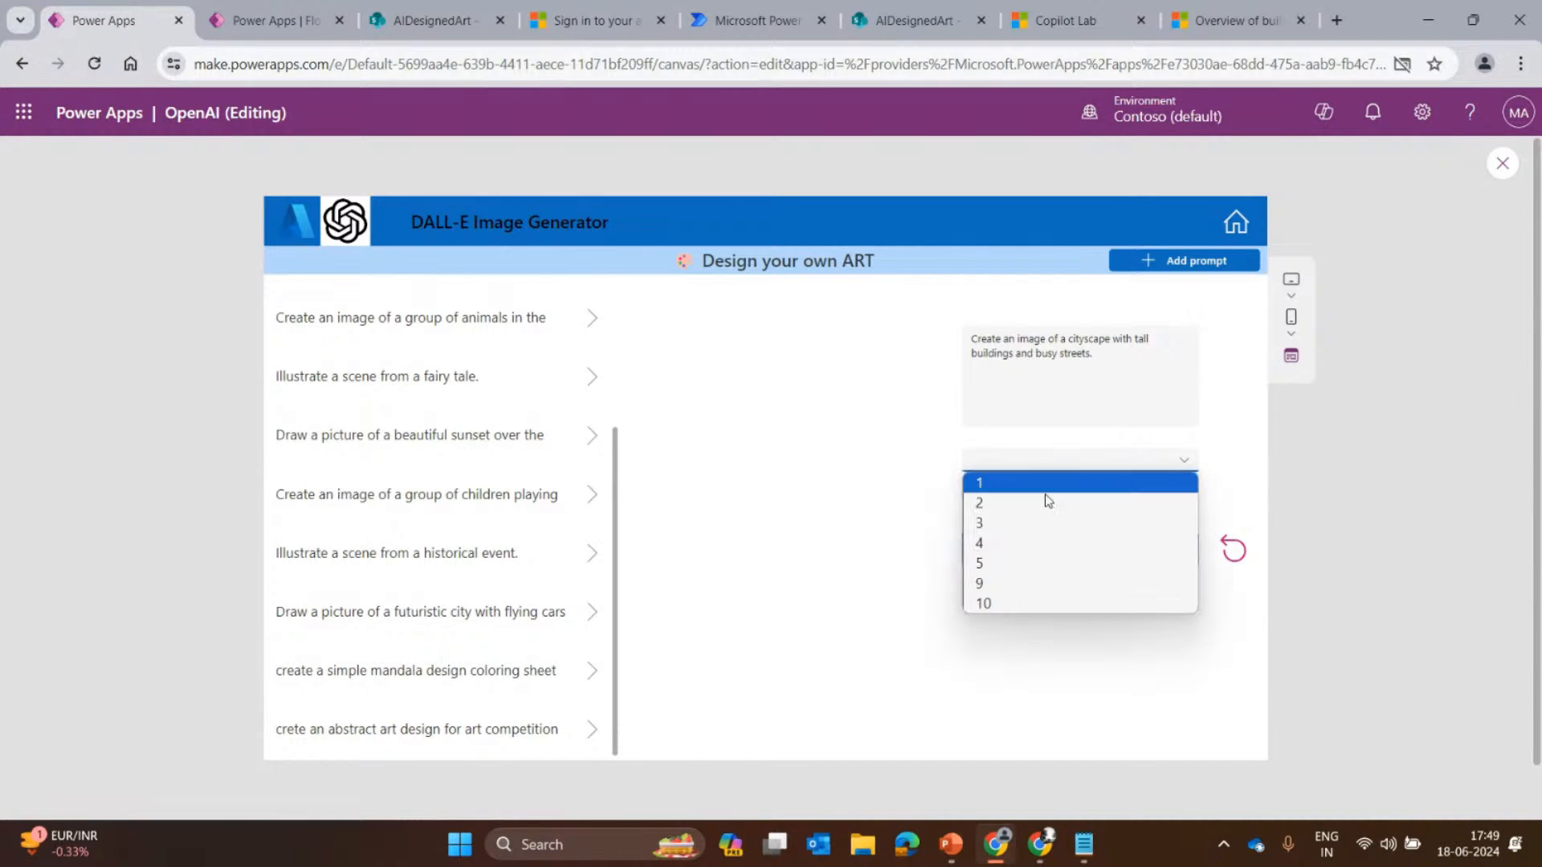
pyautogui.click(1010, 485)
pyautogui.click(1027, 497)
pyautogui.click(1029, 515)
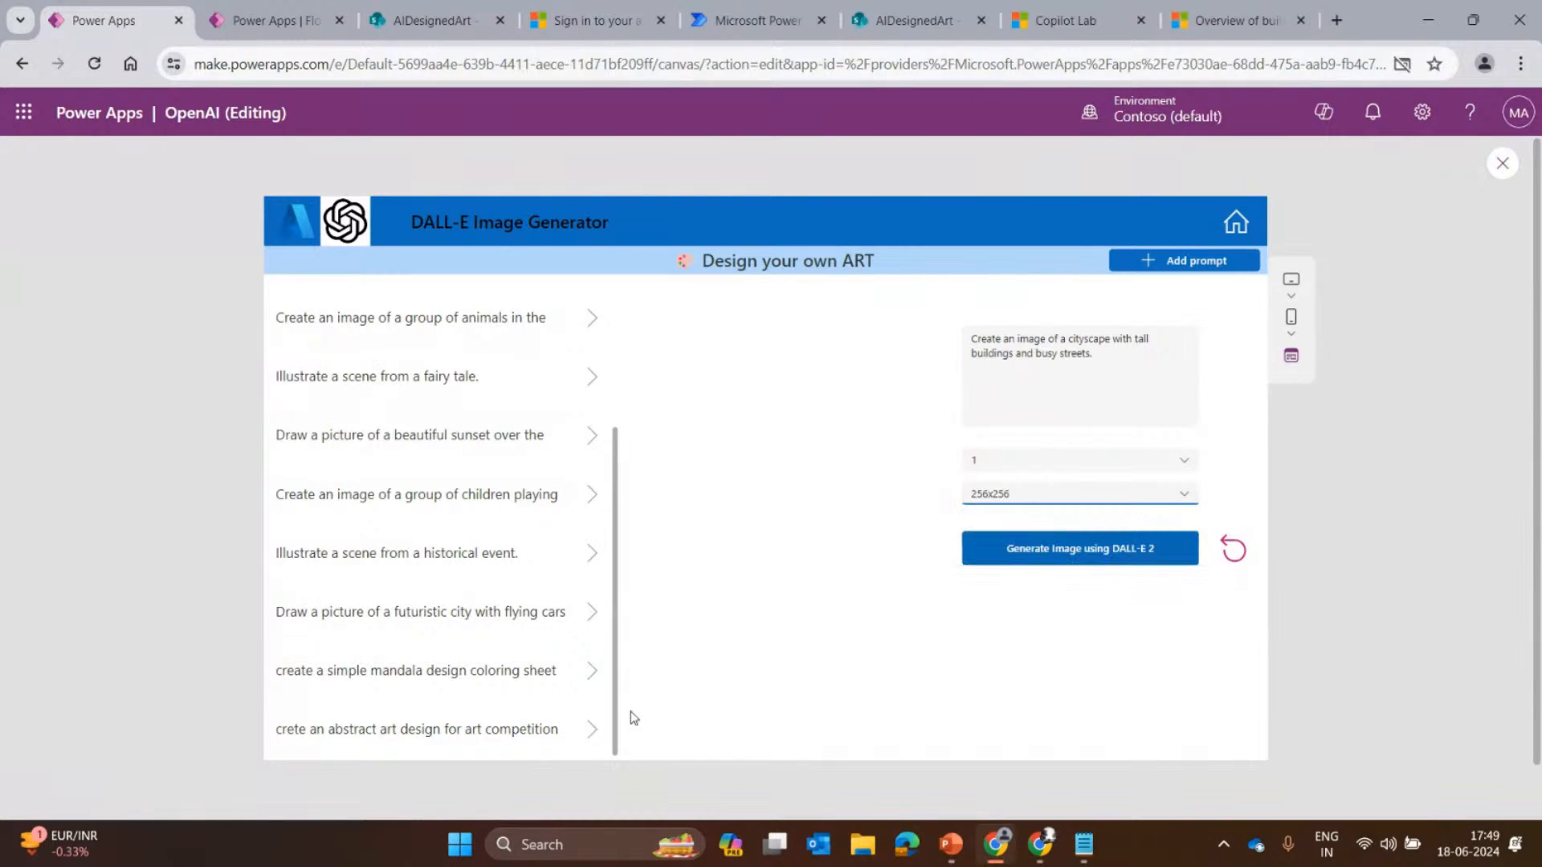
pyautogui.click(1075, 552)
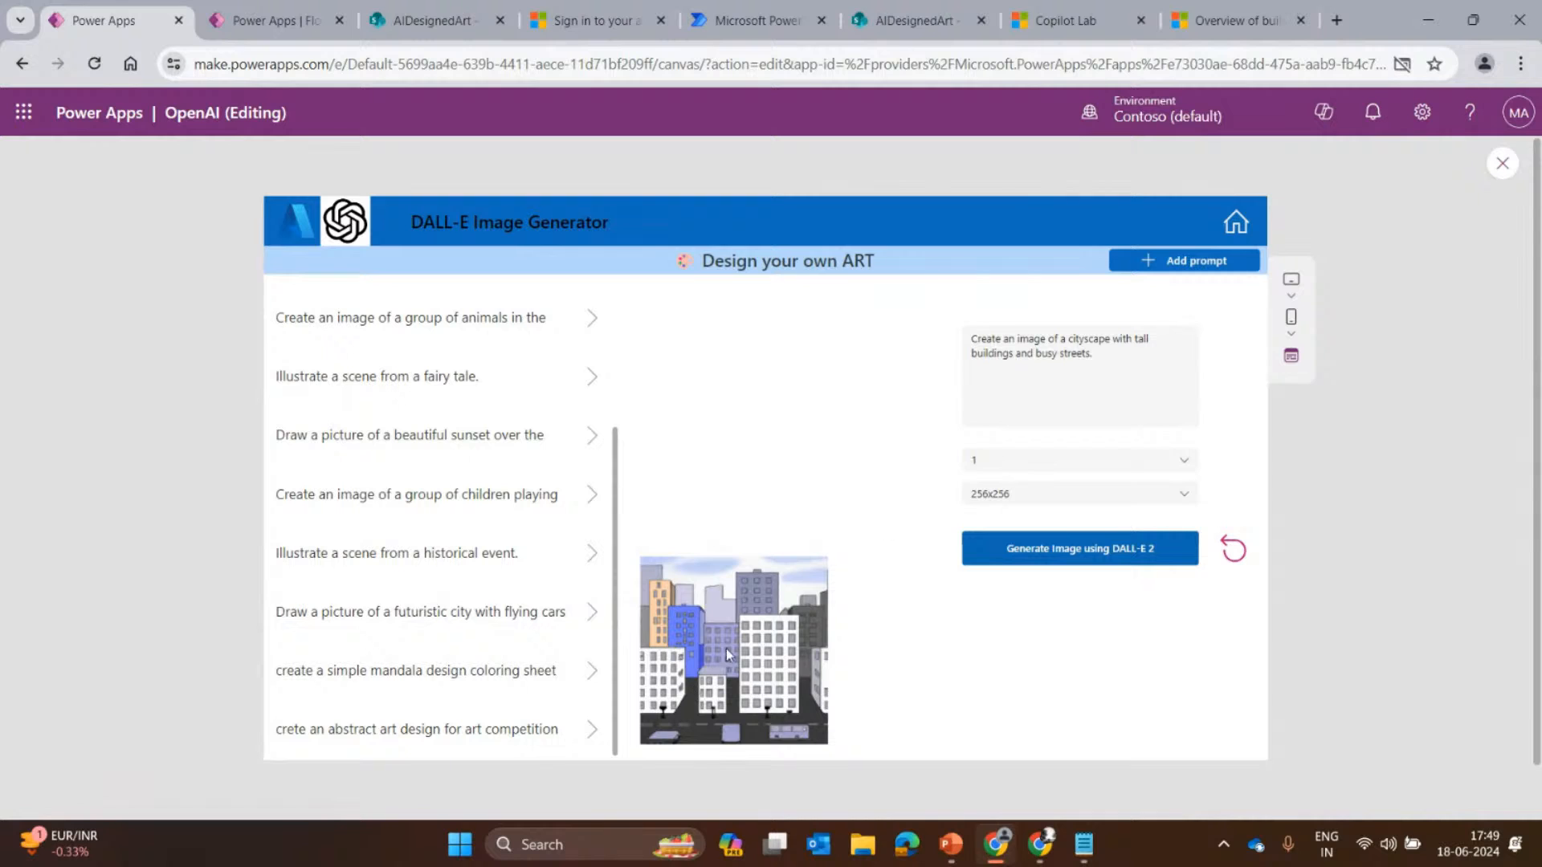
pyautogui.moveTo(970, 338); pyautogui.dragTo(1166, 343)
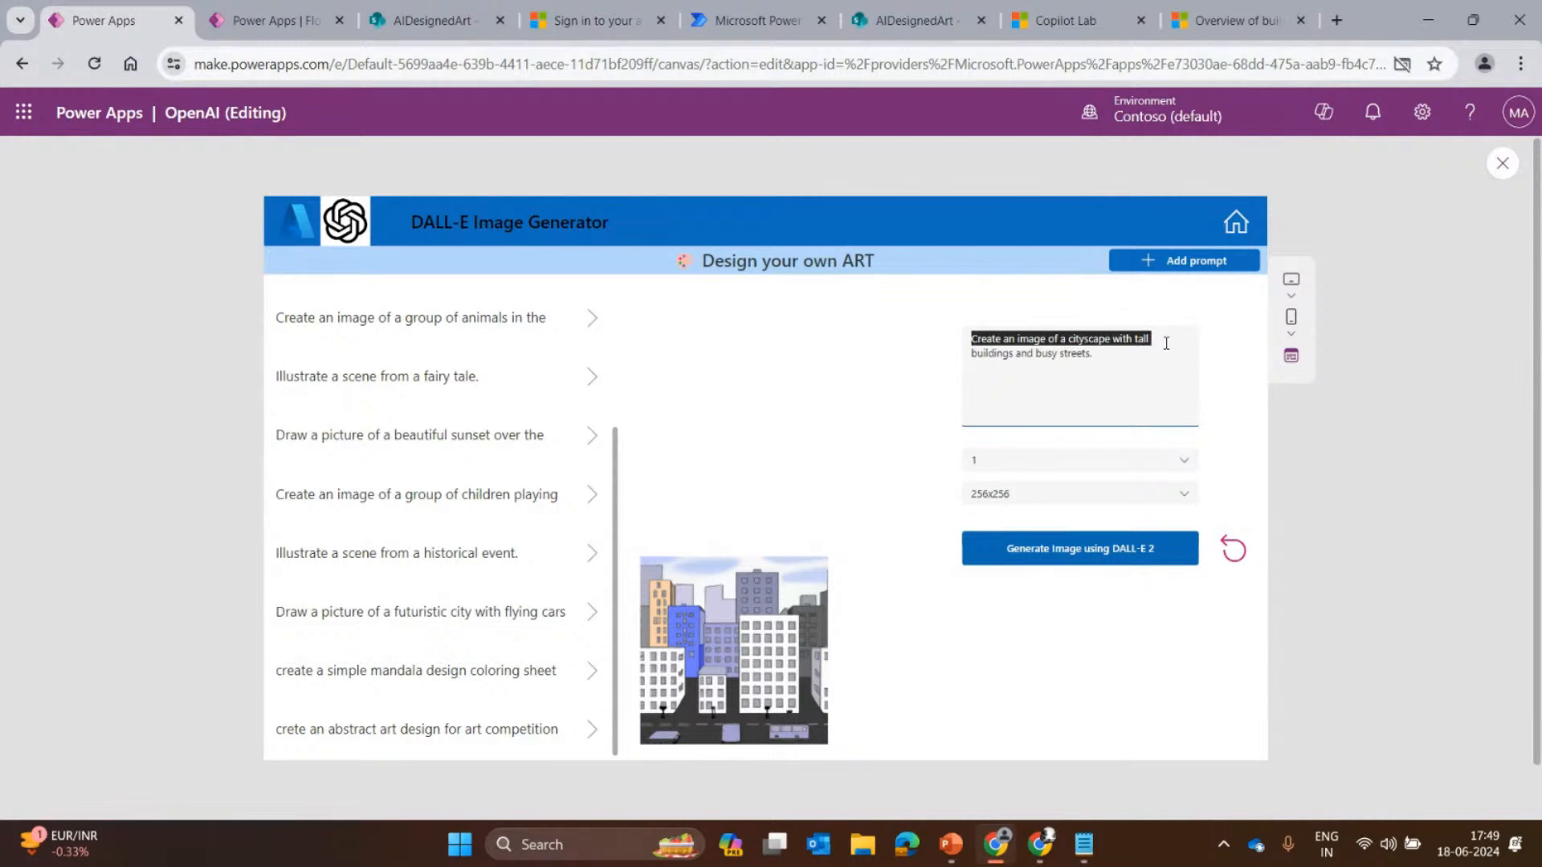
pyautogui.click(1085, 357)
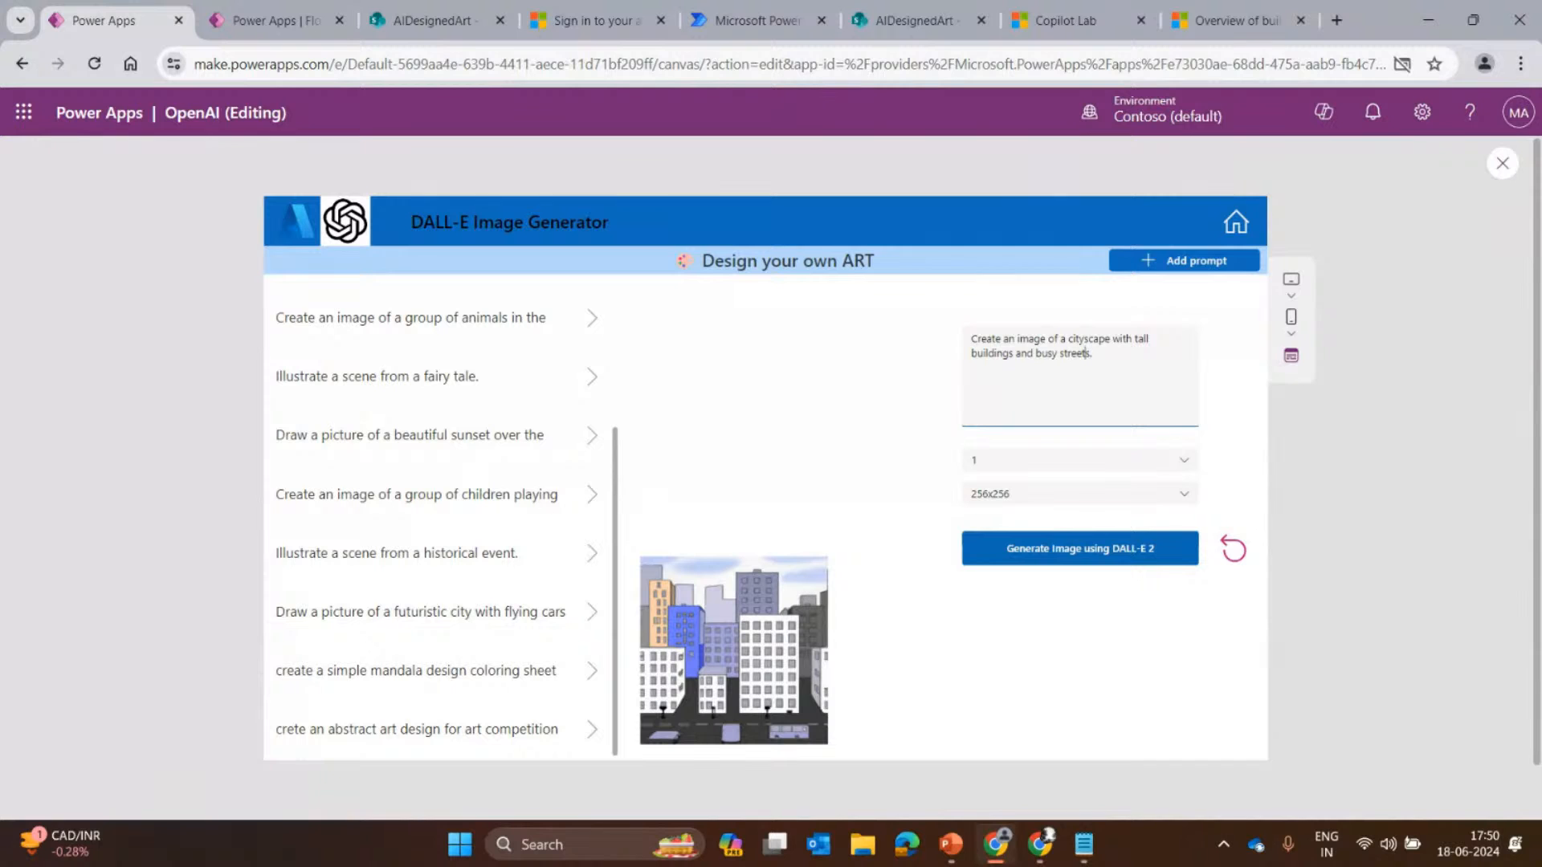
# Close the app preview, dismiss the tip and switch the Power Apps Flows page to the Contoso (default) environment.
pyautogui.click(1504, 166)
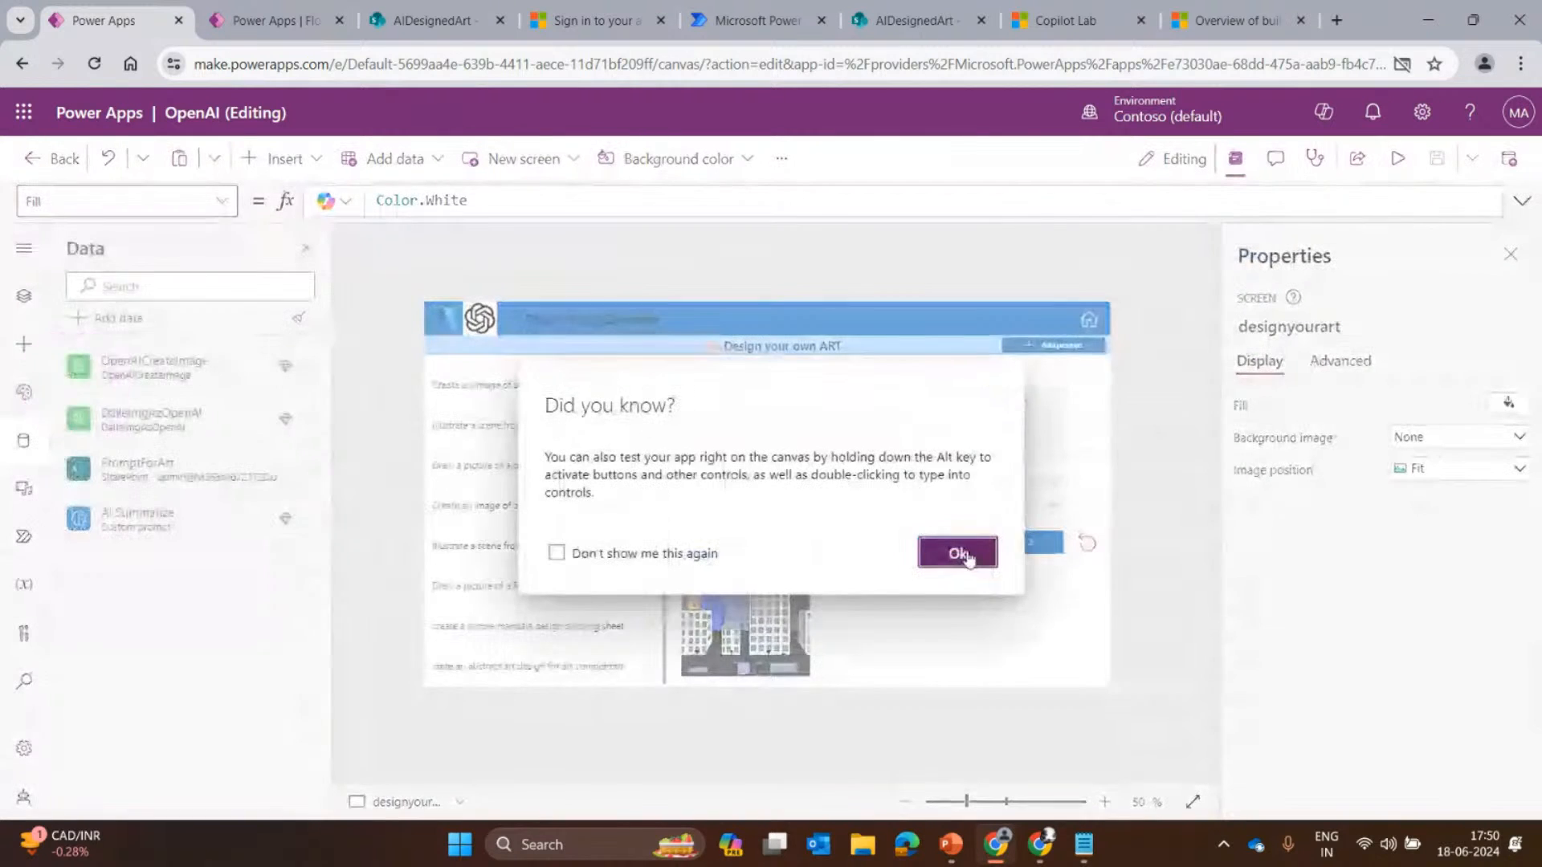
pyautogui.click(950, 550)
pyautogui.click(265, 20)
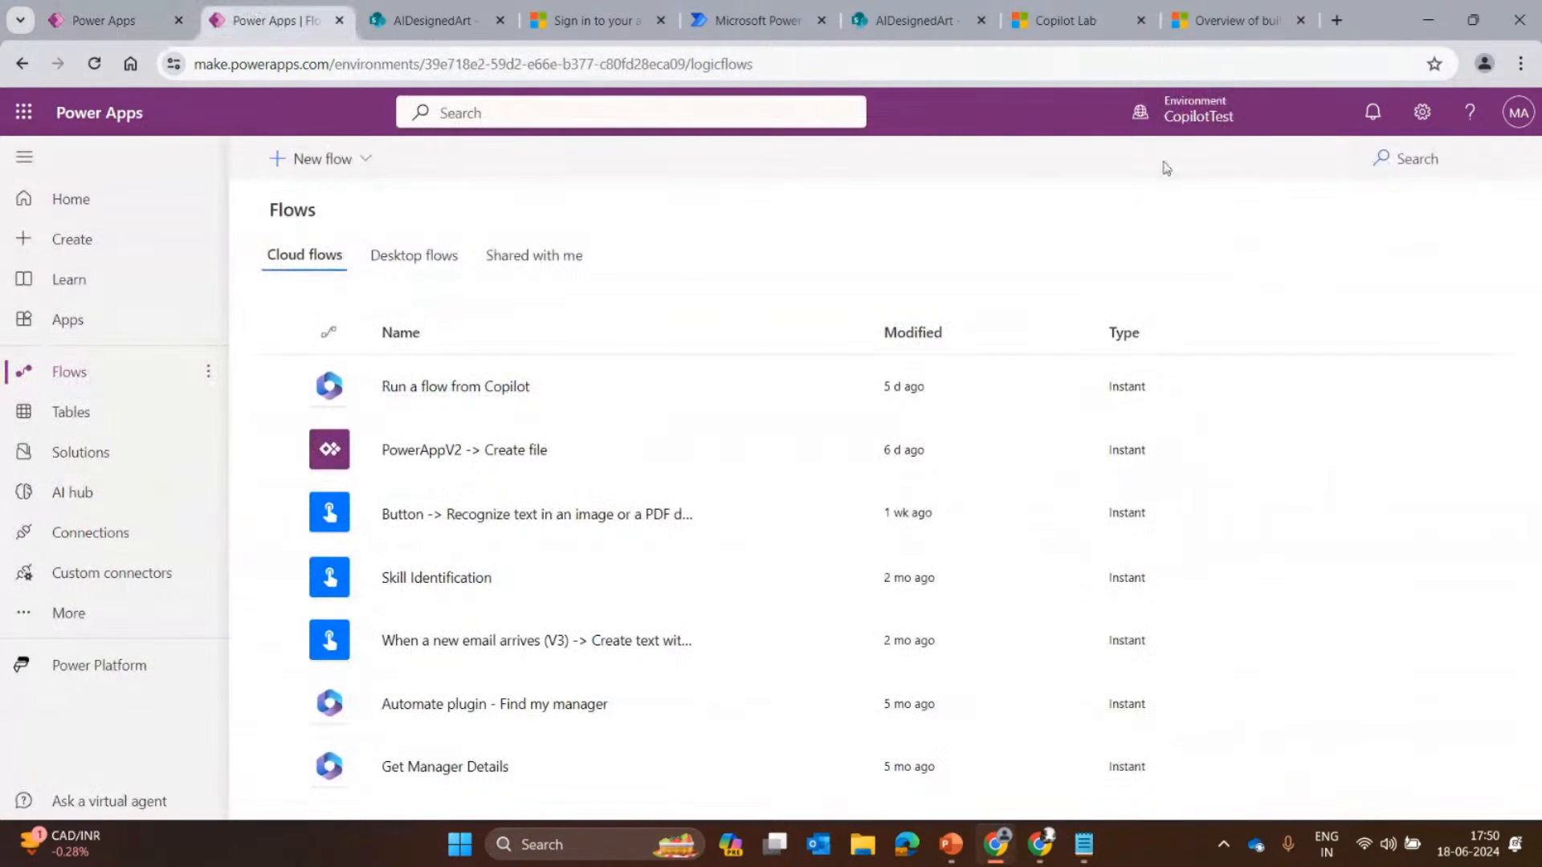
pyautogui.click(1196, 112)
pyautogui.click(1228, 370)
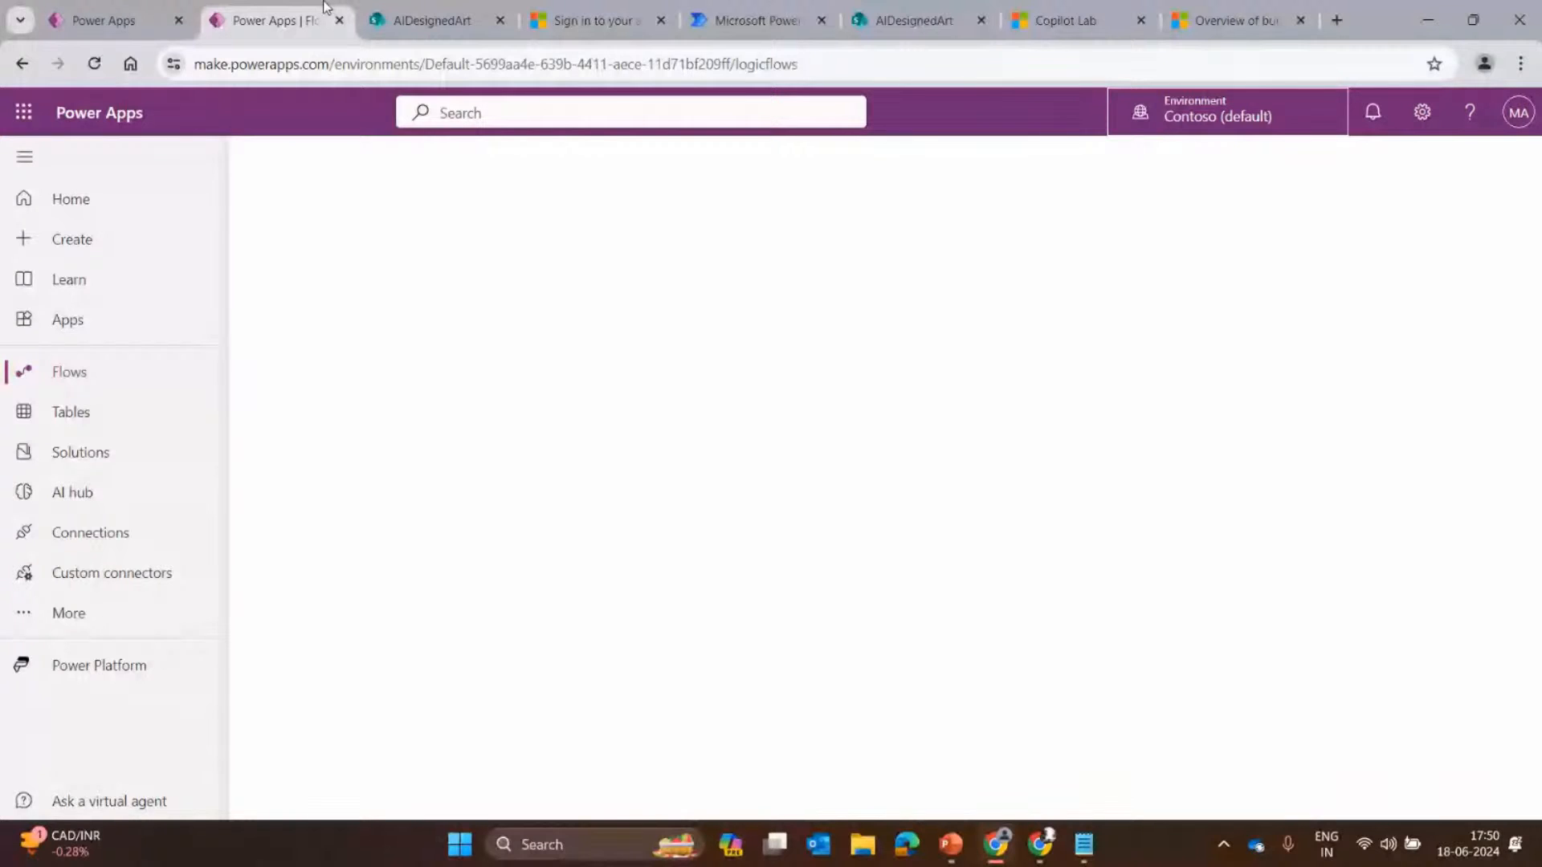
# Preview the OpenAI app's Get Started screen and examine the POST request URL under API Details DALL-E 2, highlighting its parts.
pyautogui.click(113, 20)
pyautogui.click(966, 583)
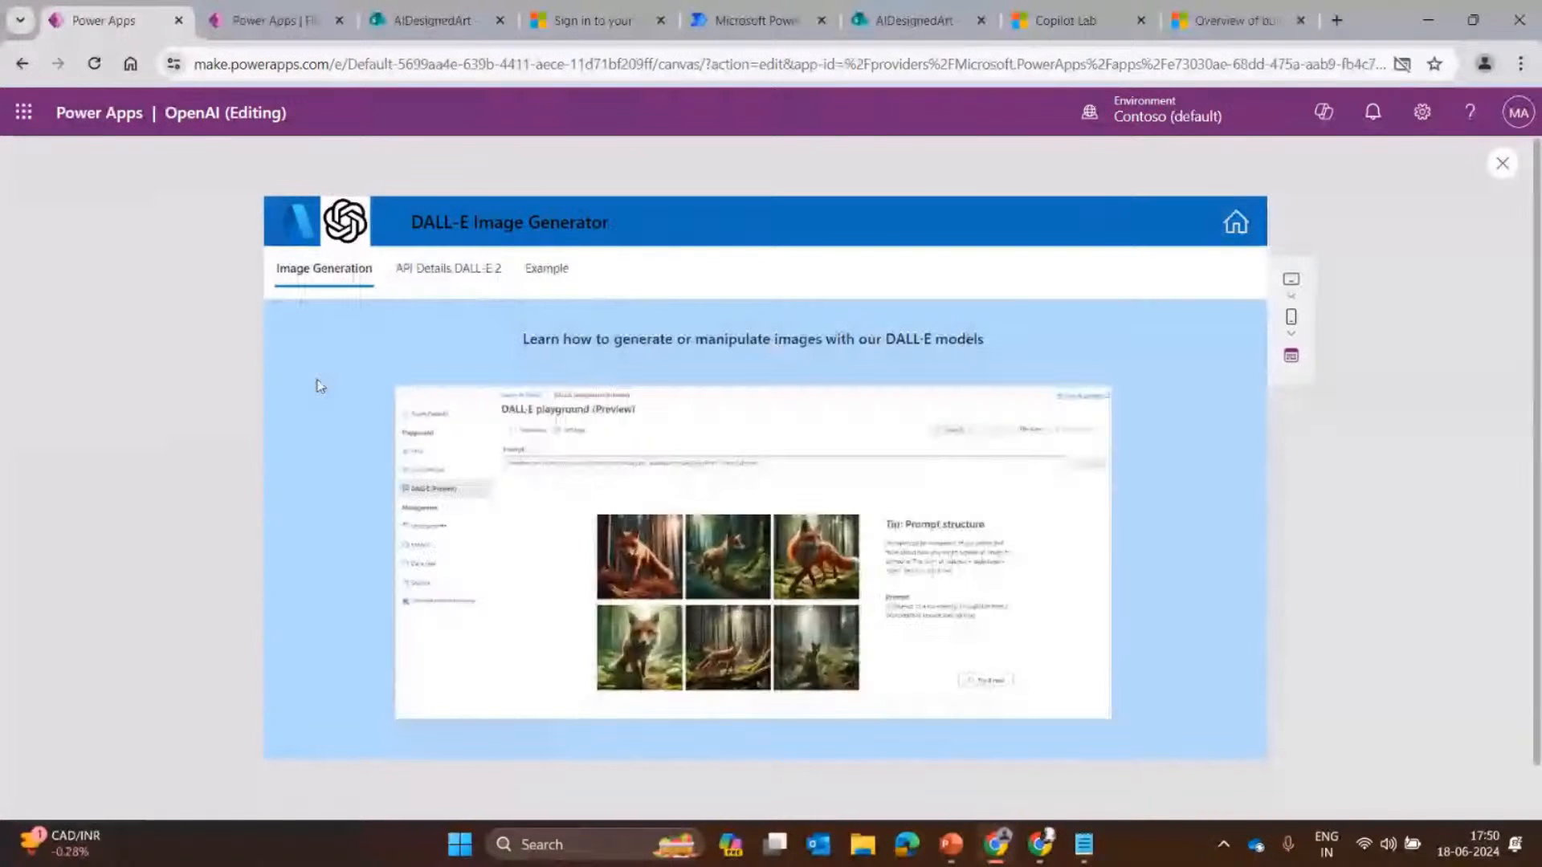
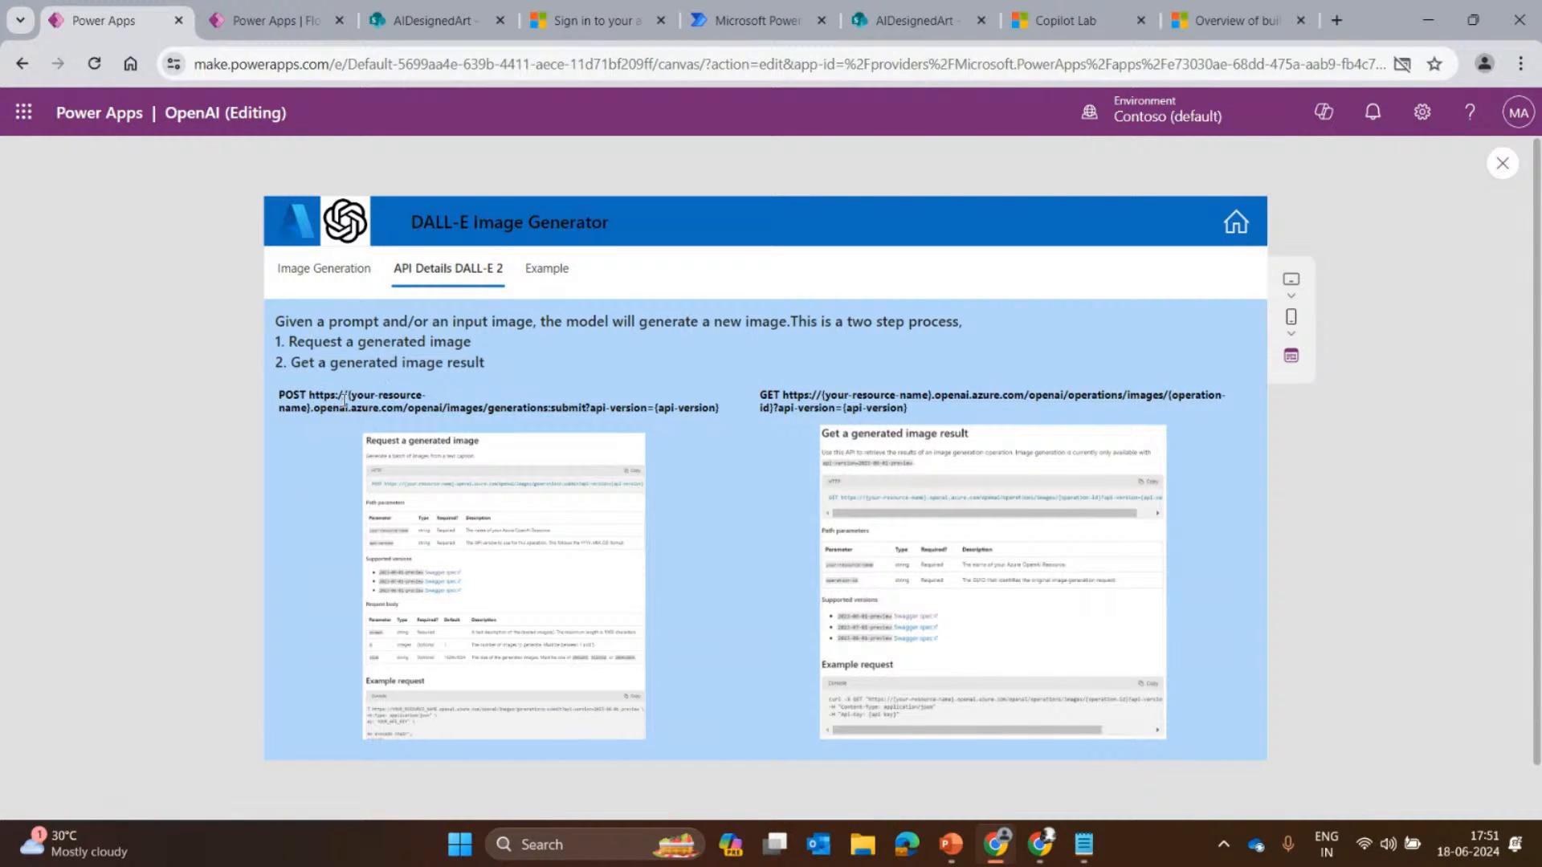
pyautogui.moveTo(350, 395); pyautogui.dragTo(417, 421)
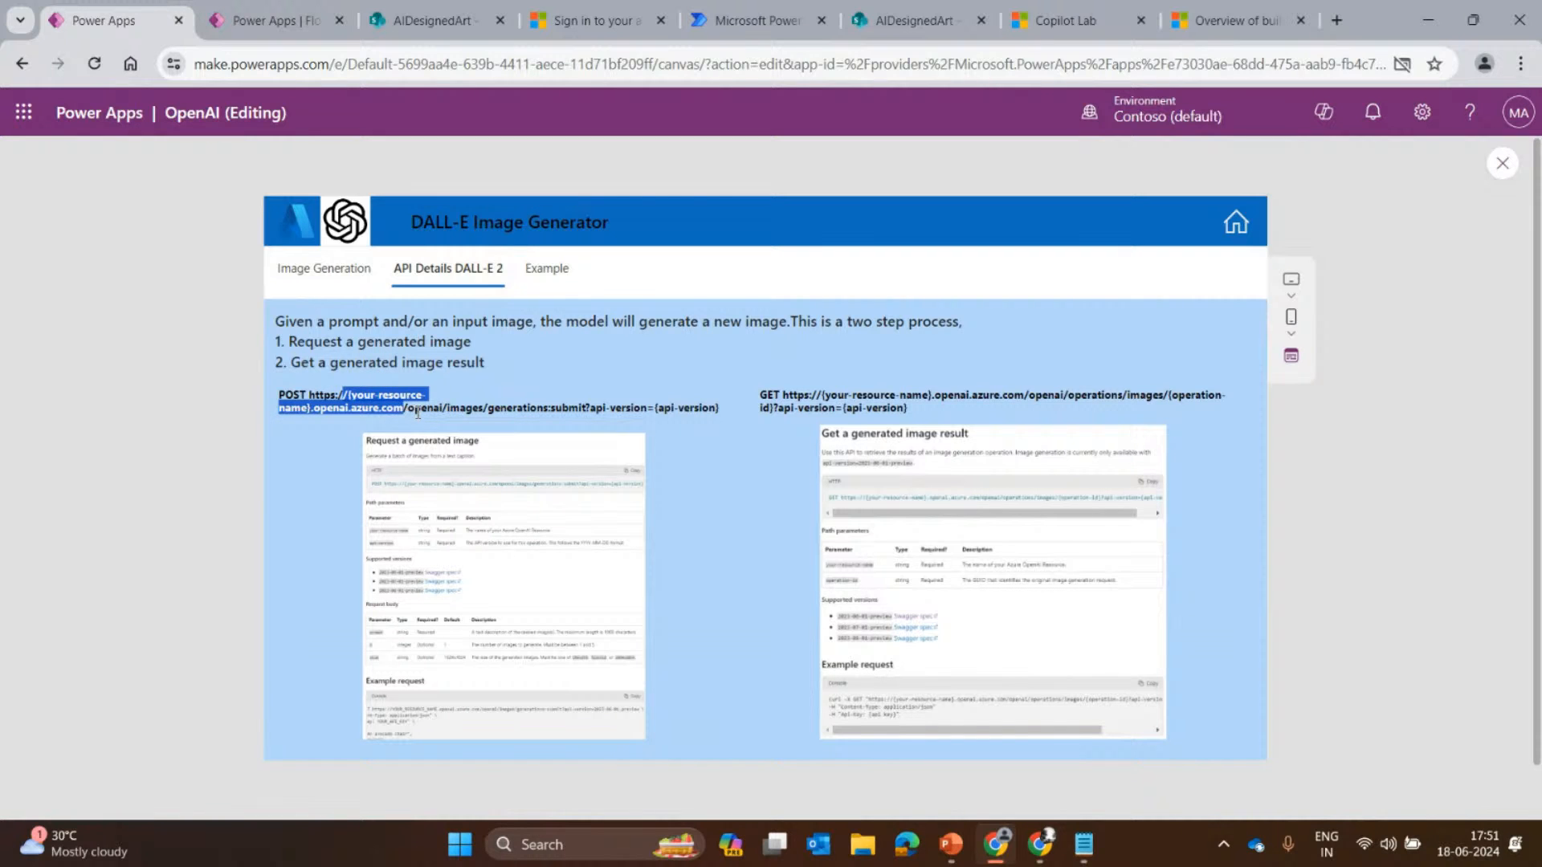
pyautogui.doubleClick(423, 408)
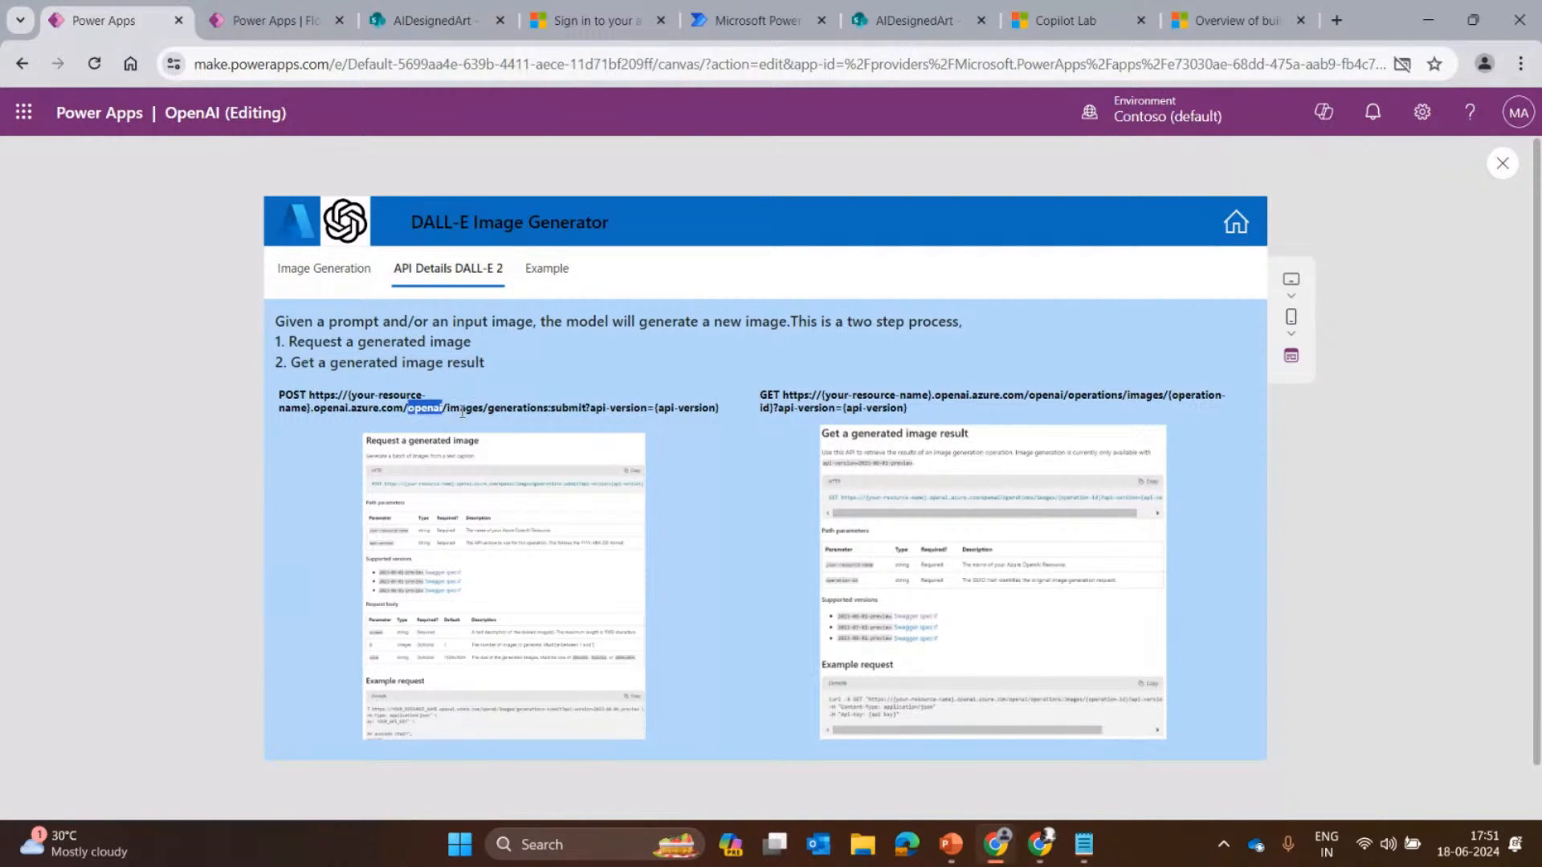
pyautogui.doubleClick(463, 408)
pyautogui.doubleClick(514, 408)
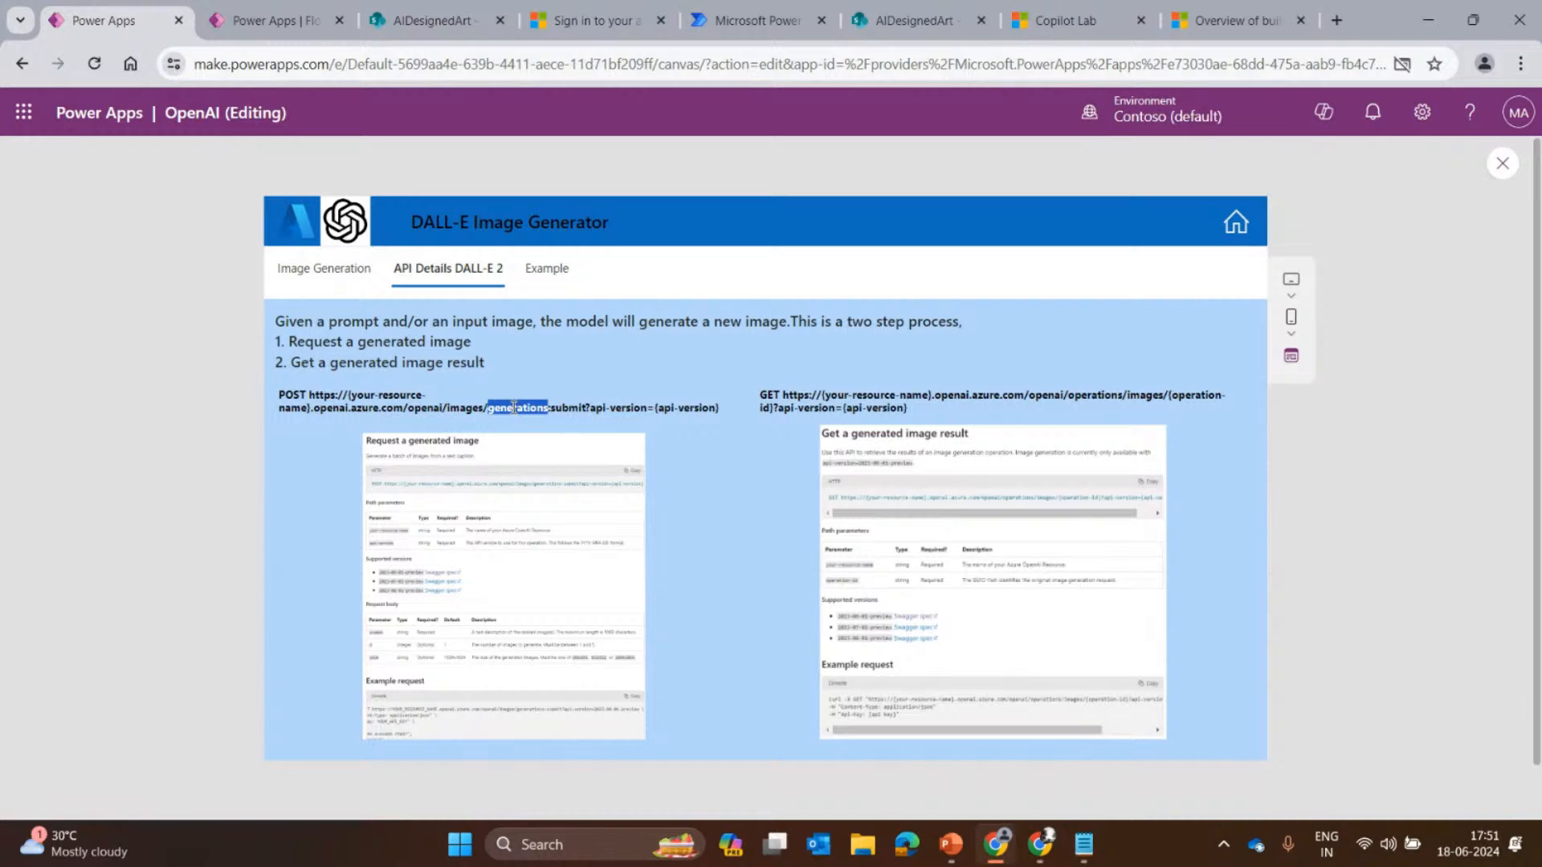
pyautogui.click(574, 412)
pyautogui.doubleClick(574, 408)
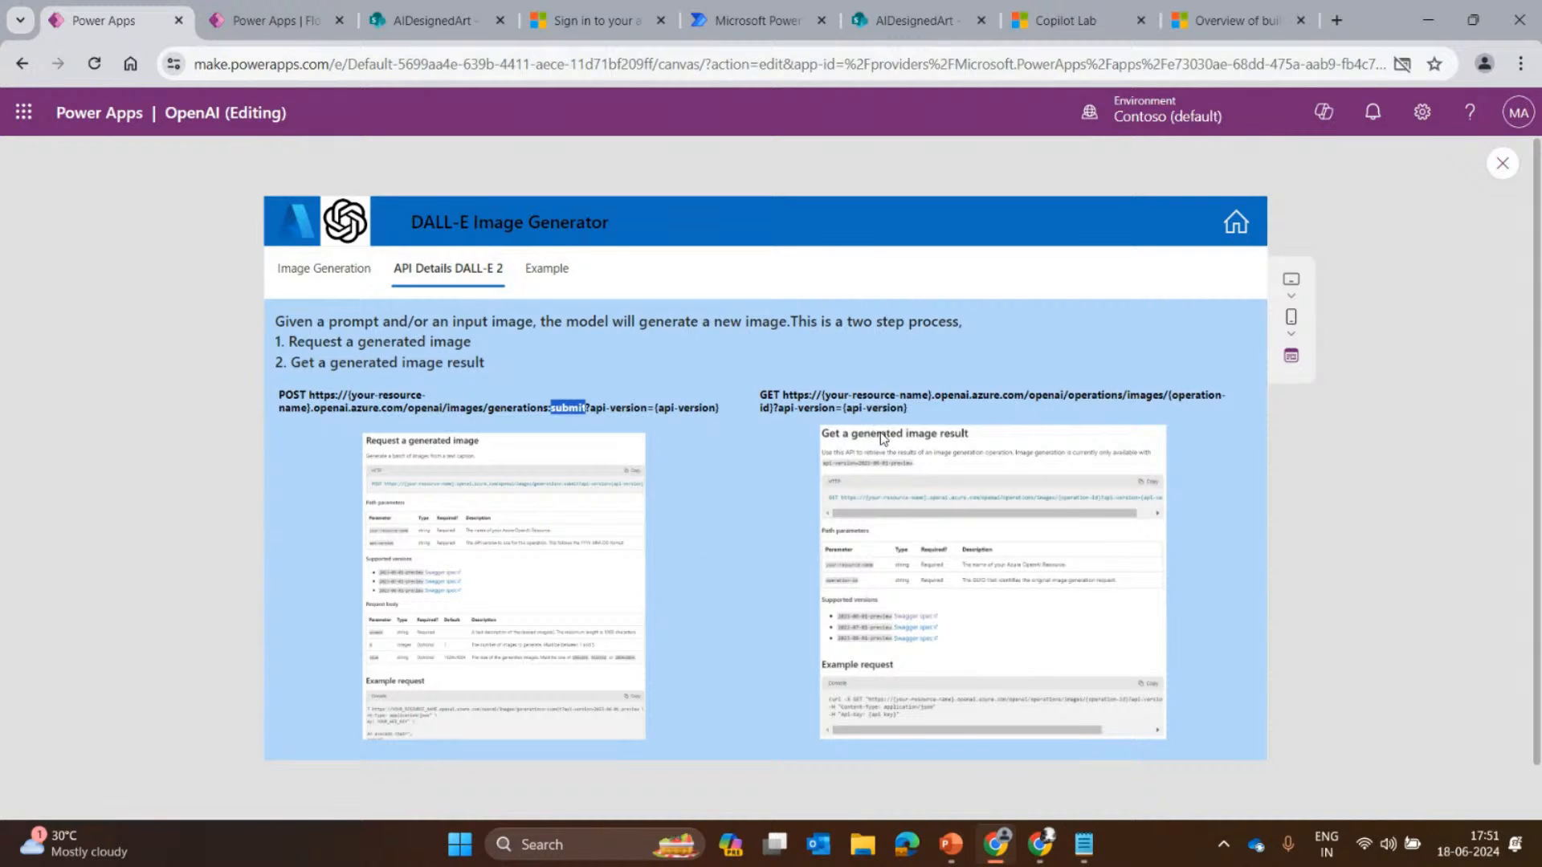
pyautogui.click(798, 408)
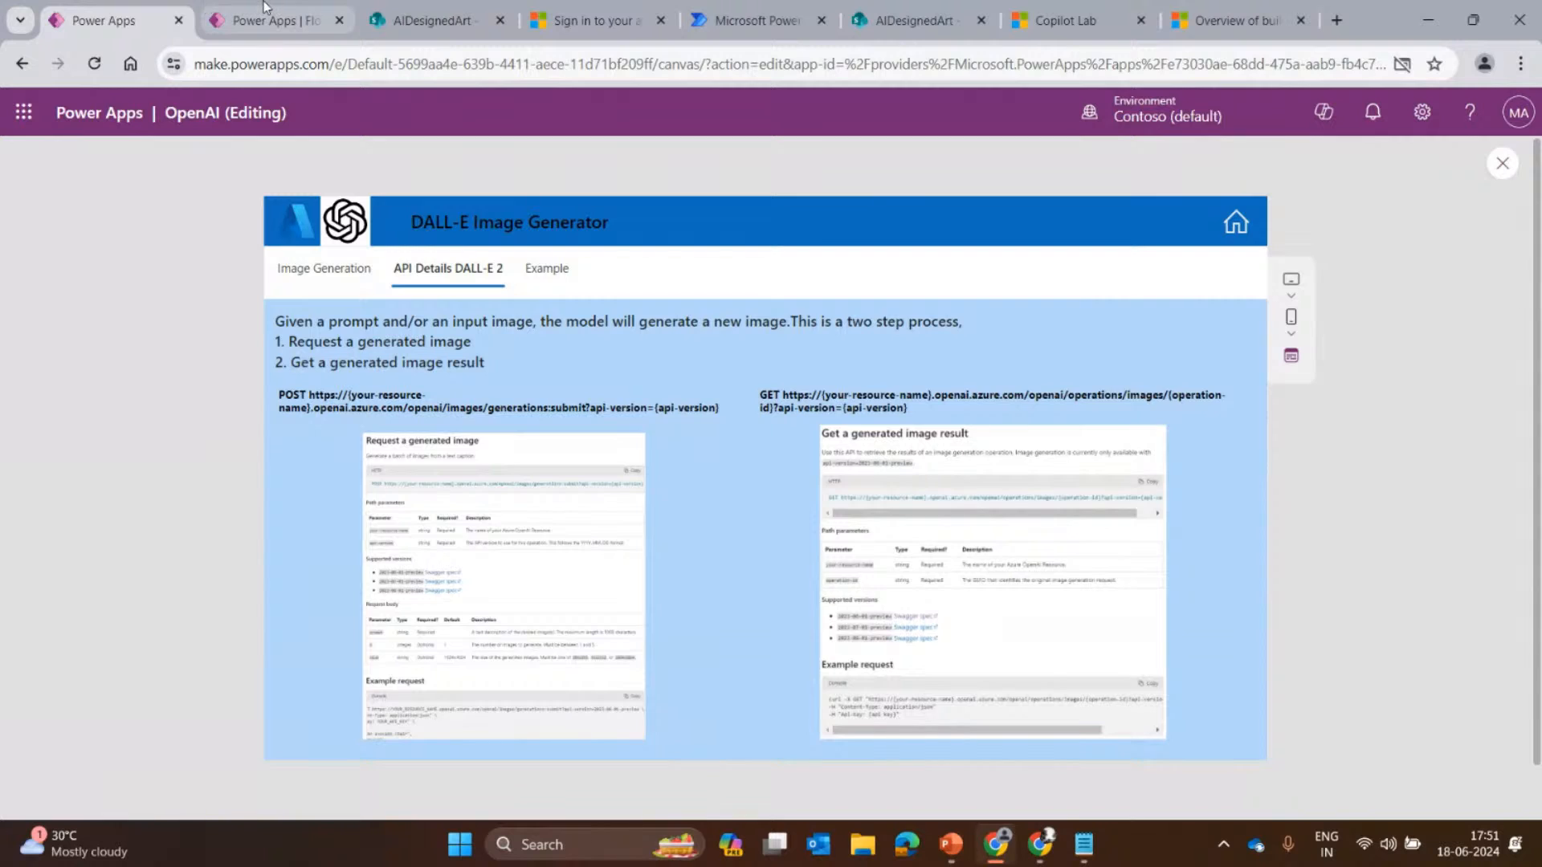
# Open the custom connectors list in the Contoso (default) environment and review the options for creating a new connector.
pyautogui.click(210, 10)
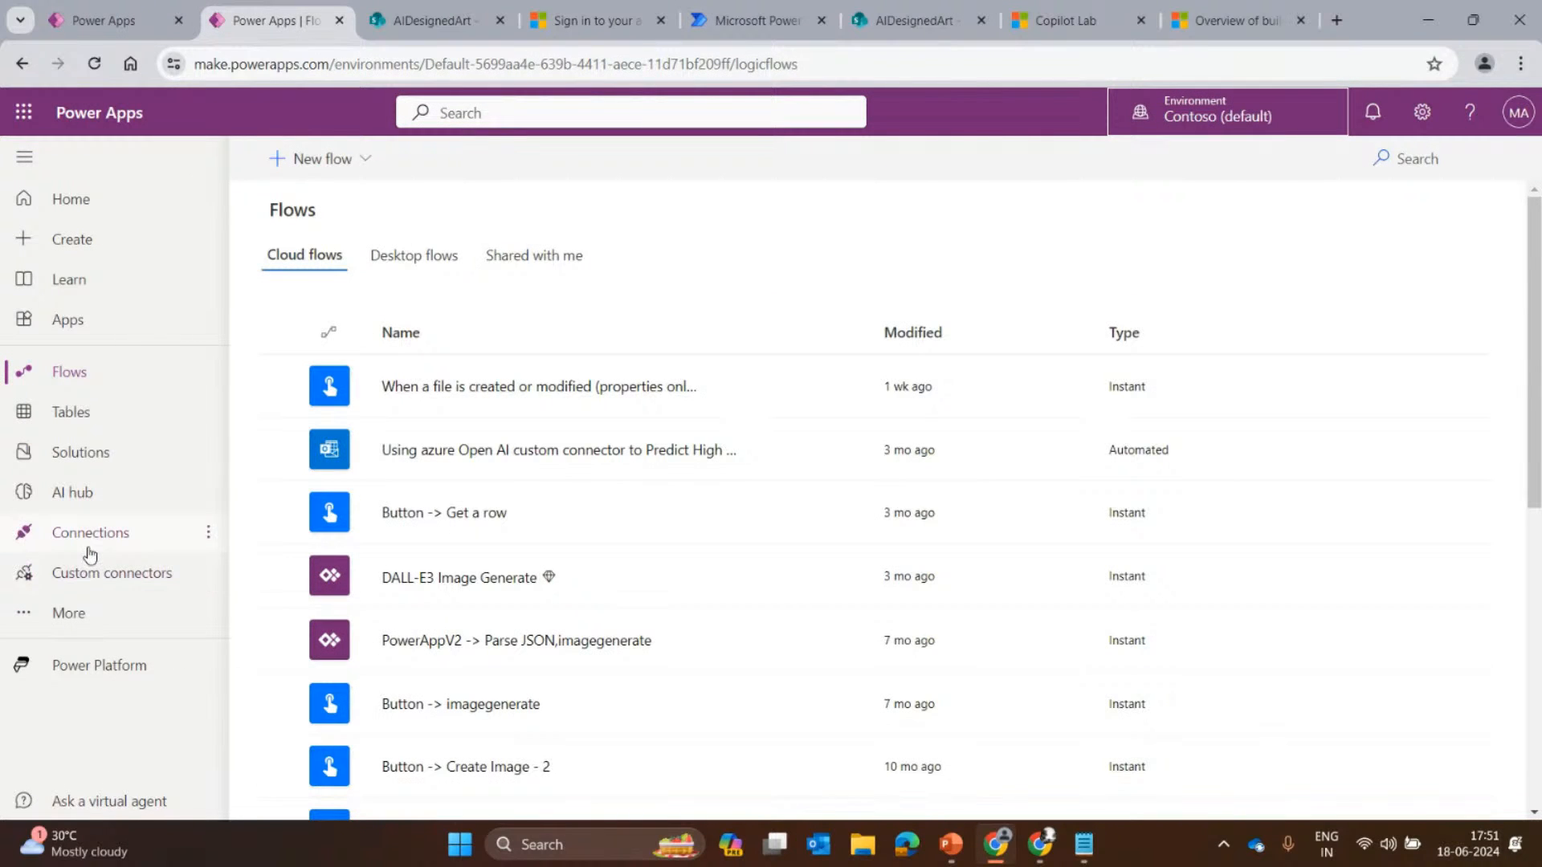
pyautogui.click(86, 584)
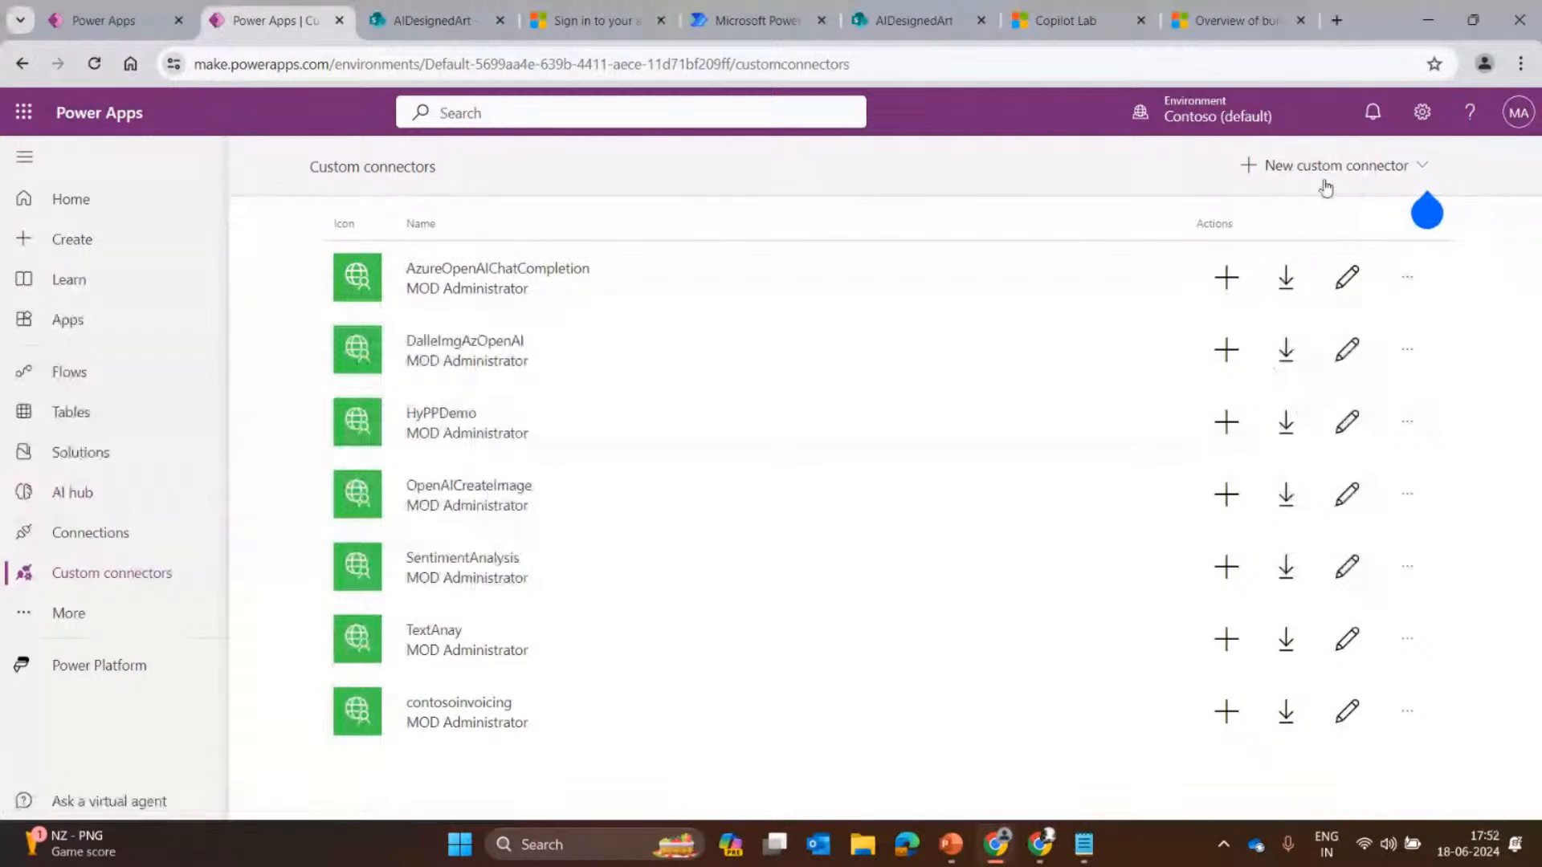
pyautogui.click(1327, 170)
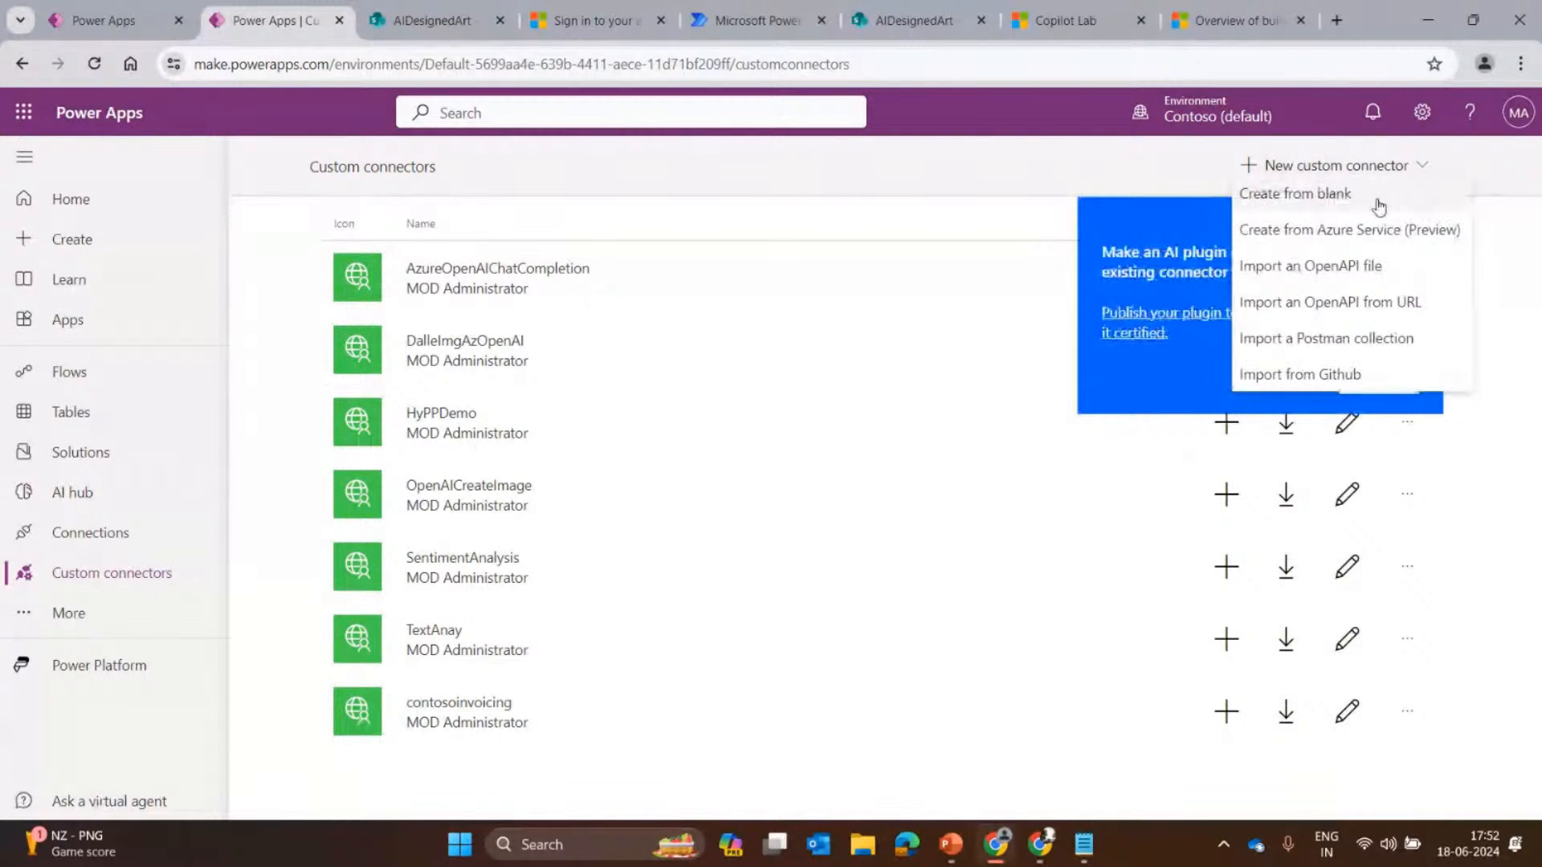
pyautogui.click(1321, 359)
pyautogui.click(1412, 228)
pyautogui.click(1420, 175)
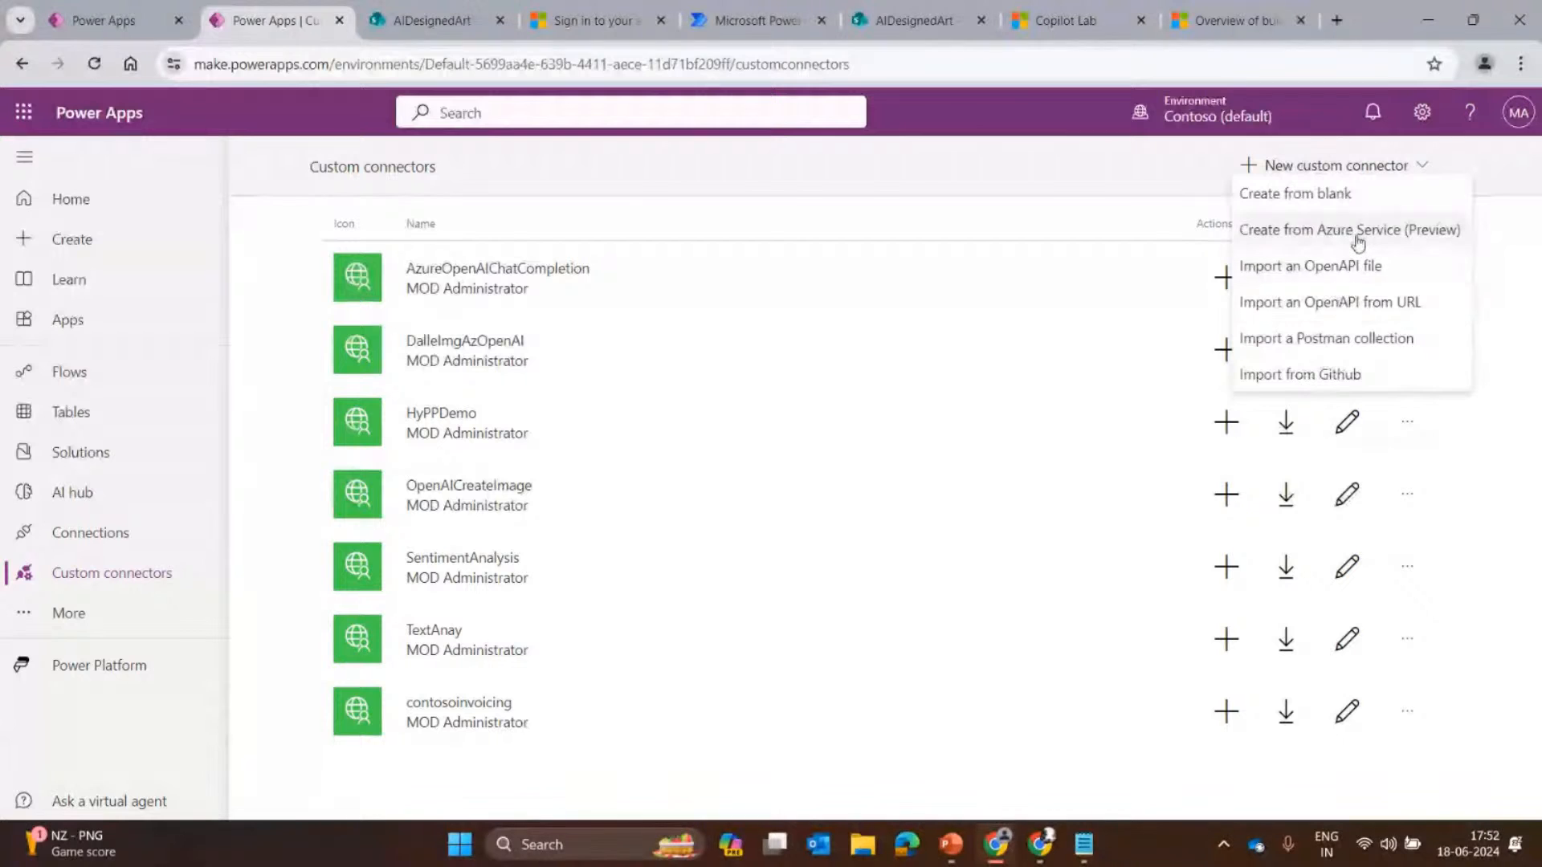
pyautogui.click(1096, 201)
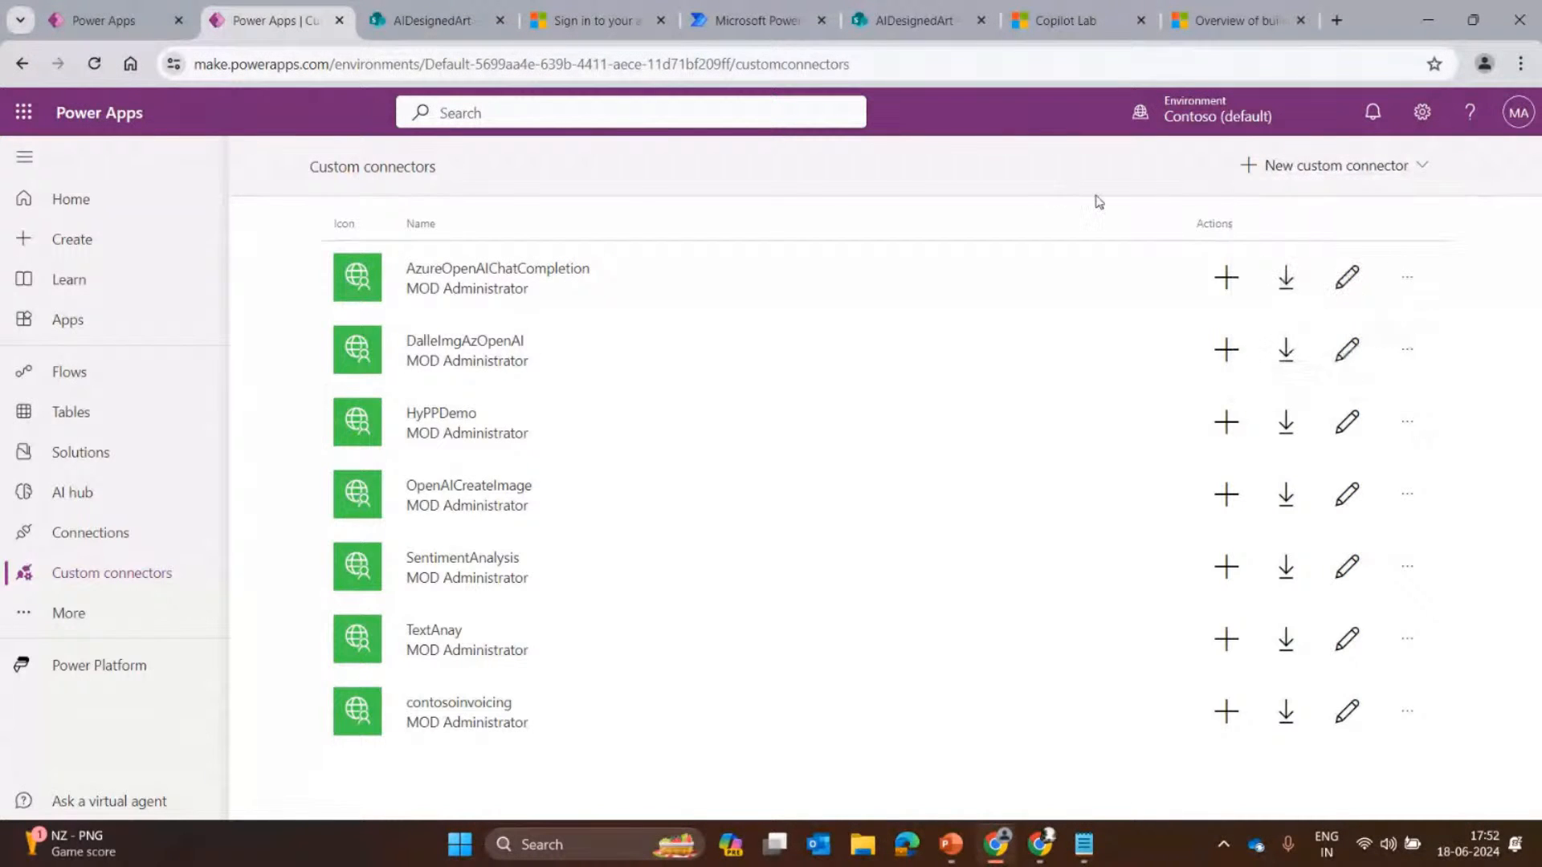
# Open the DalleImgAzOpenAI connector for editing and review its configuration sections and general information.
pyautogui.click(1351, 350)
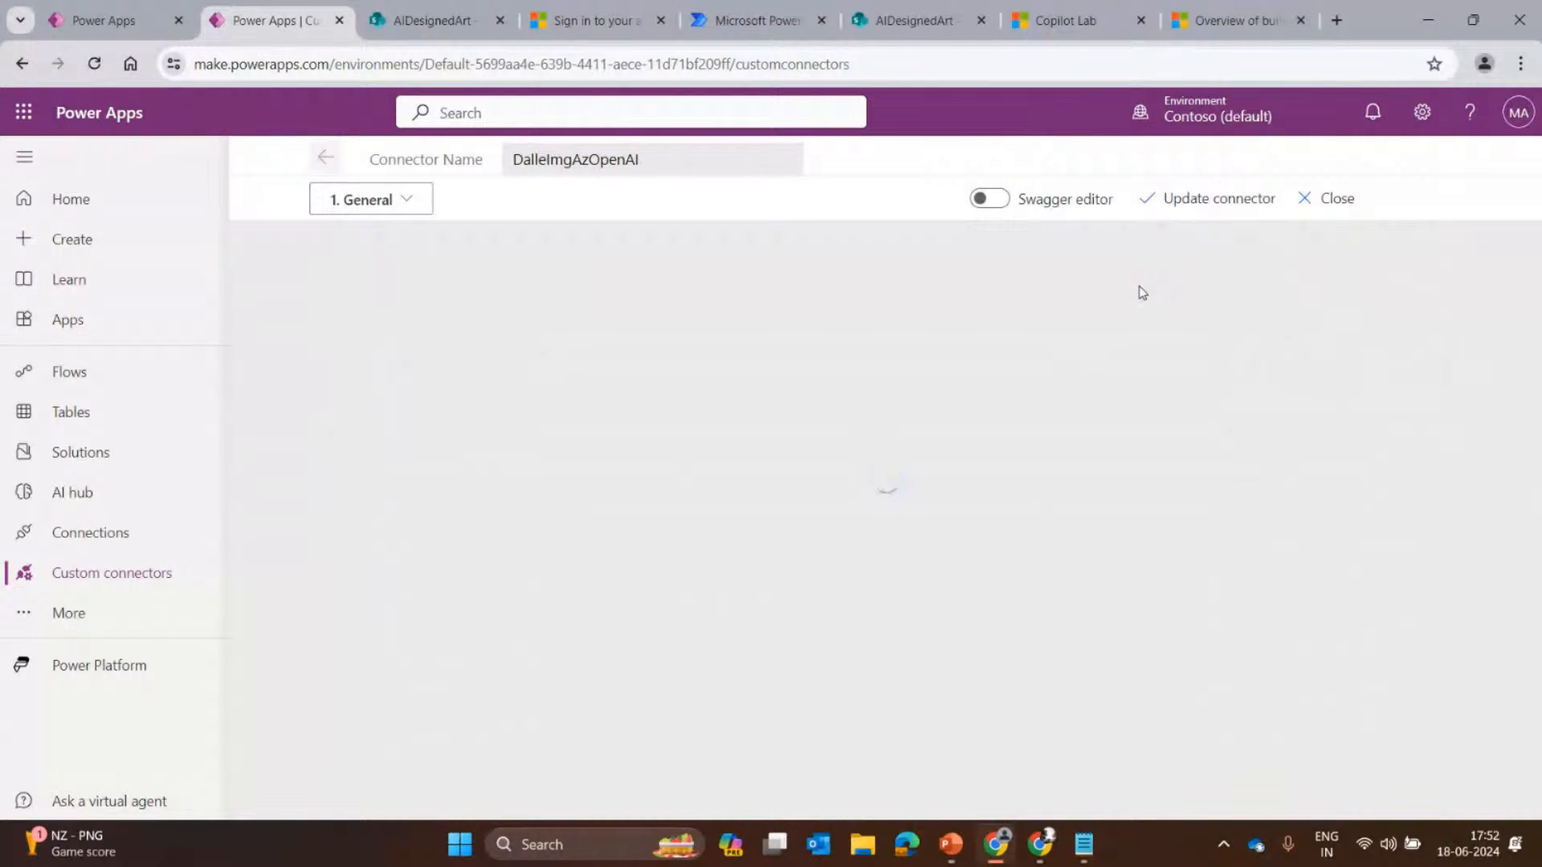
pyautogui.click(370, 200)
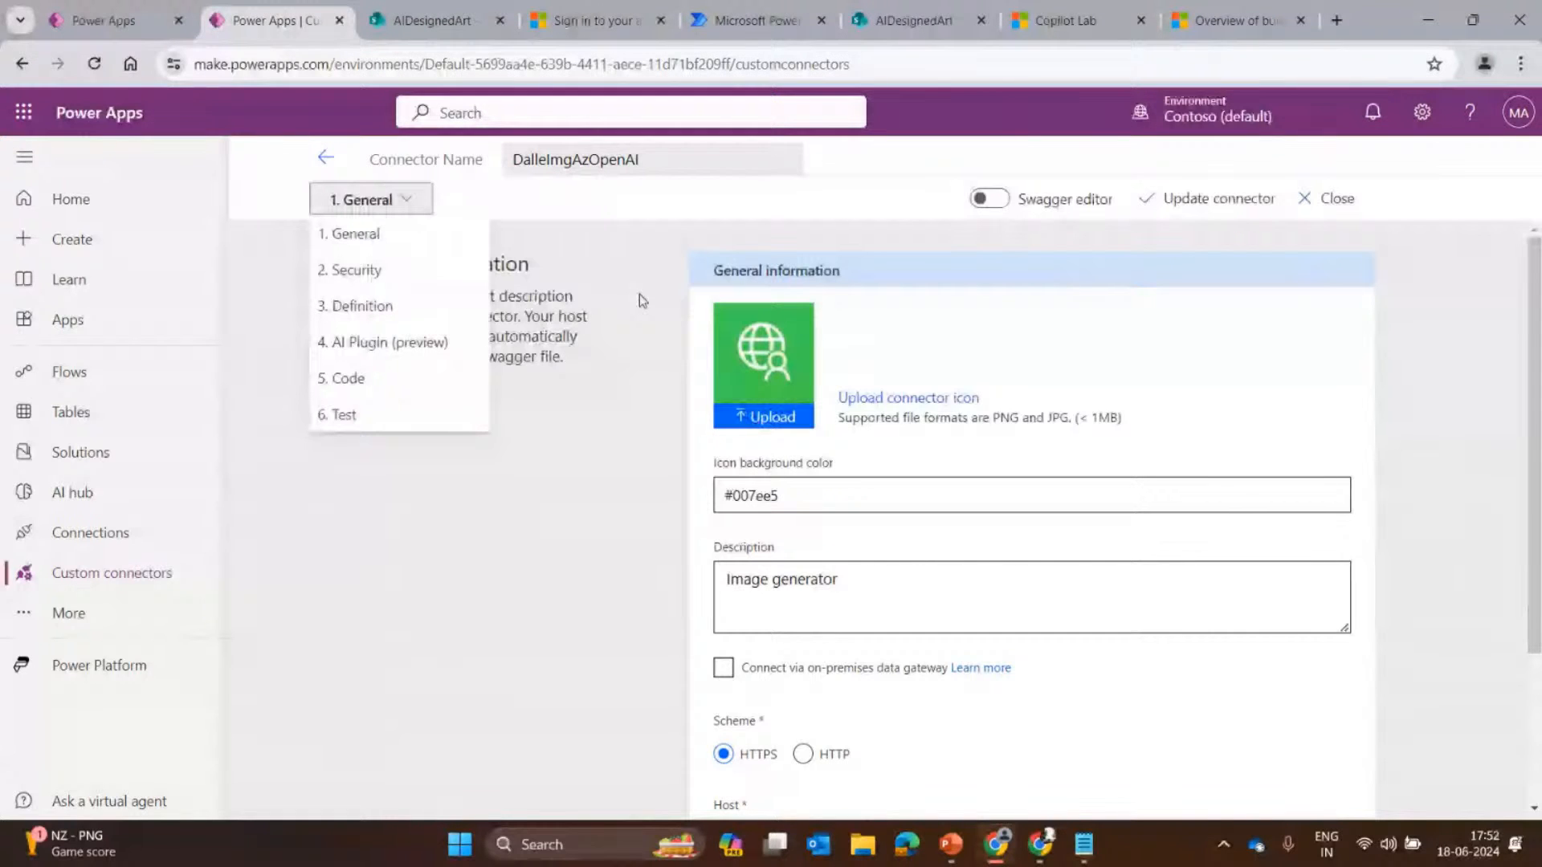
pyautogui.click(543, 295)
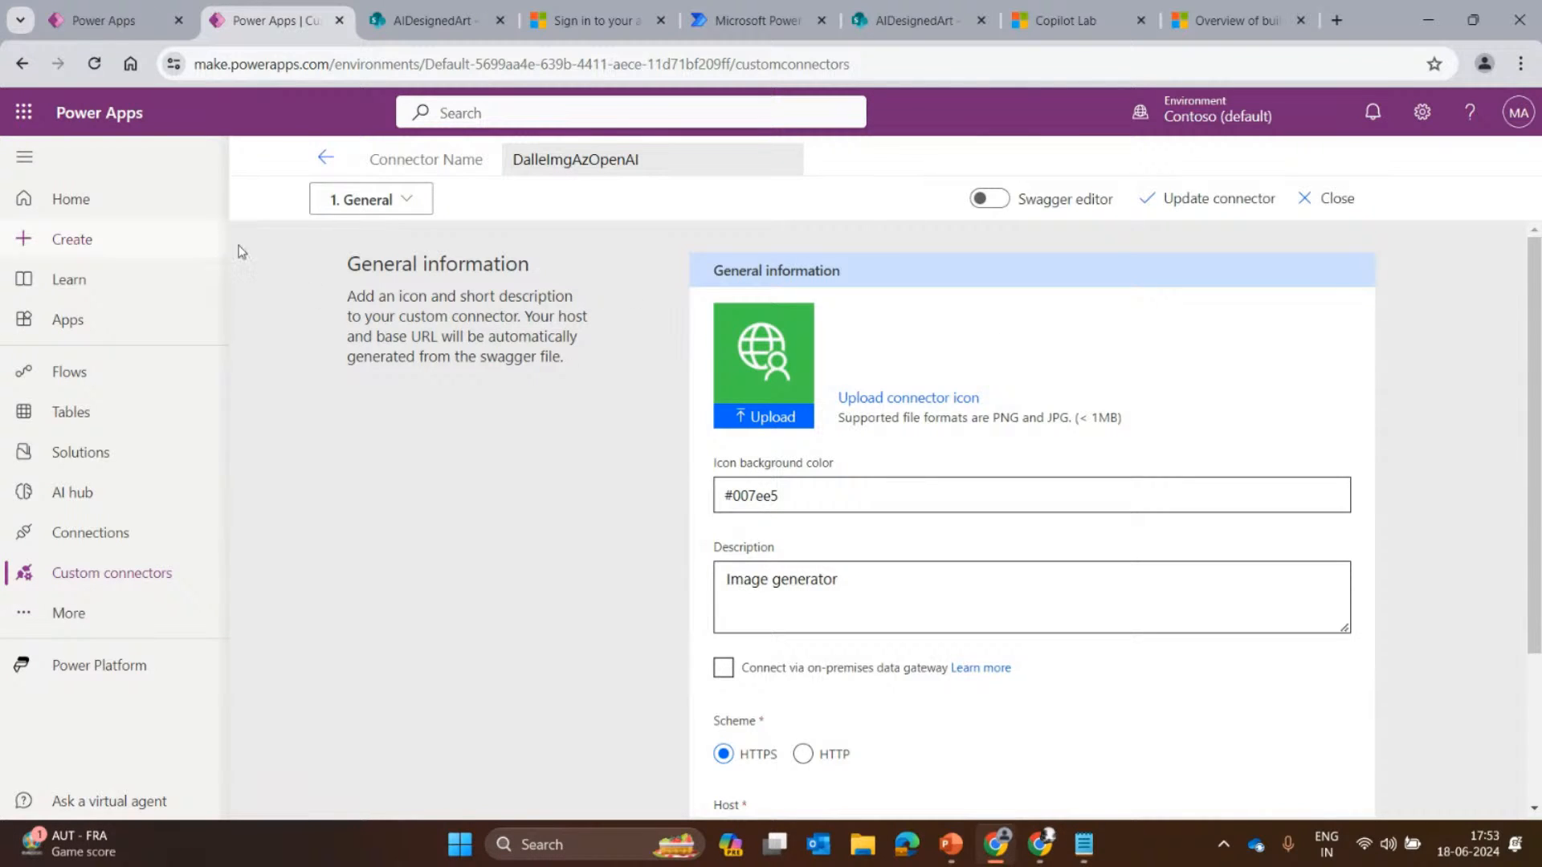
pyautogui.scroll(-3, 411, 423)
pyautogui.scroll(3, 411, 423)
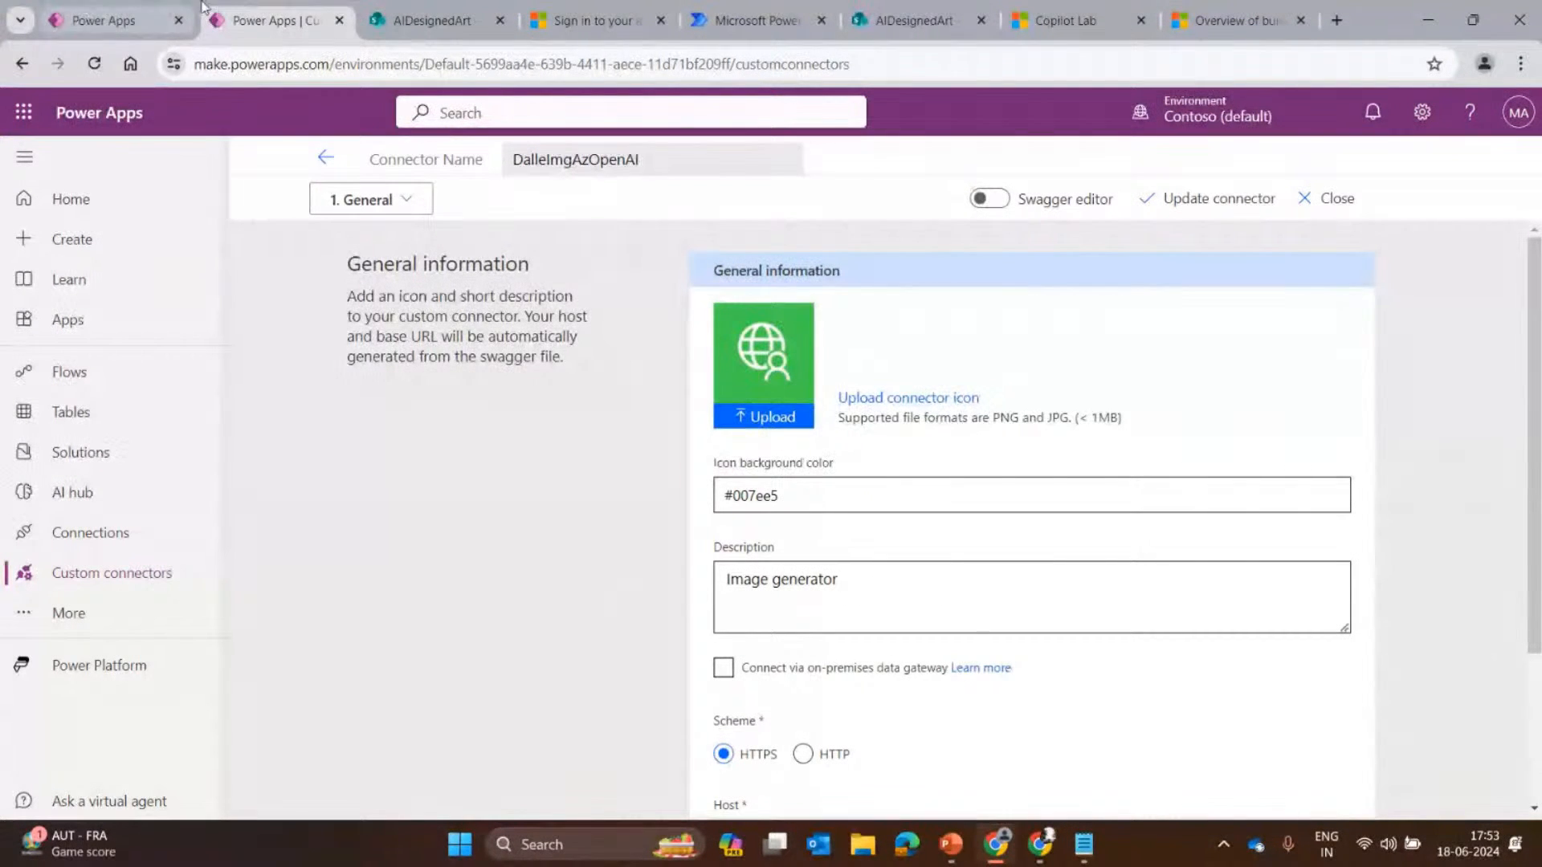
# Show the GPT action's parameters in the Power Automate flow and return to the DalleImgAzOpenAI connector's general information.
pyautogui.click(755, 20)
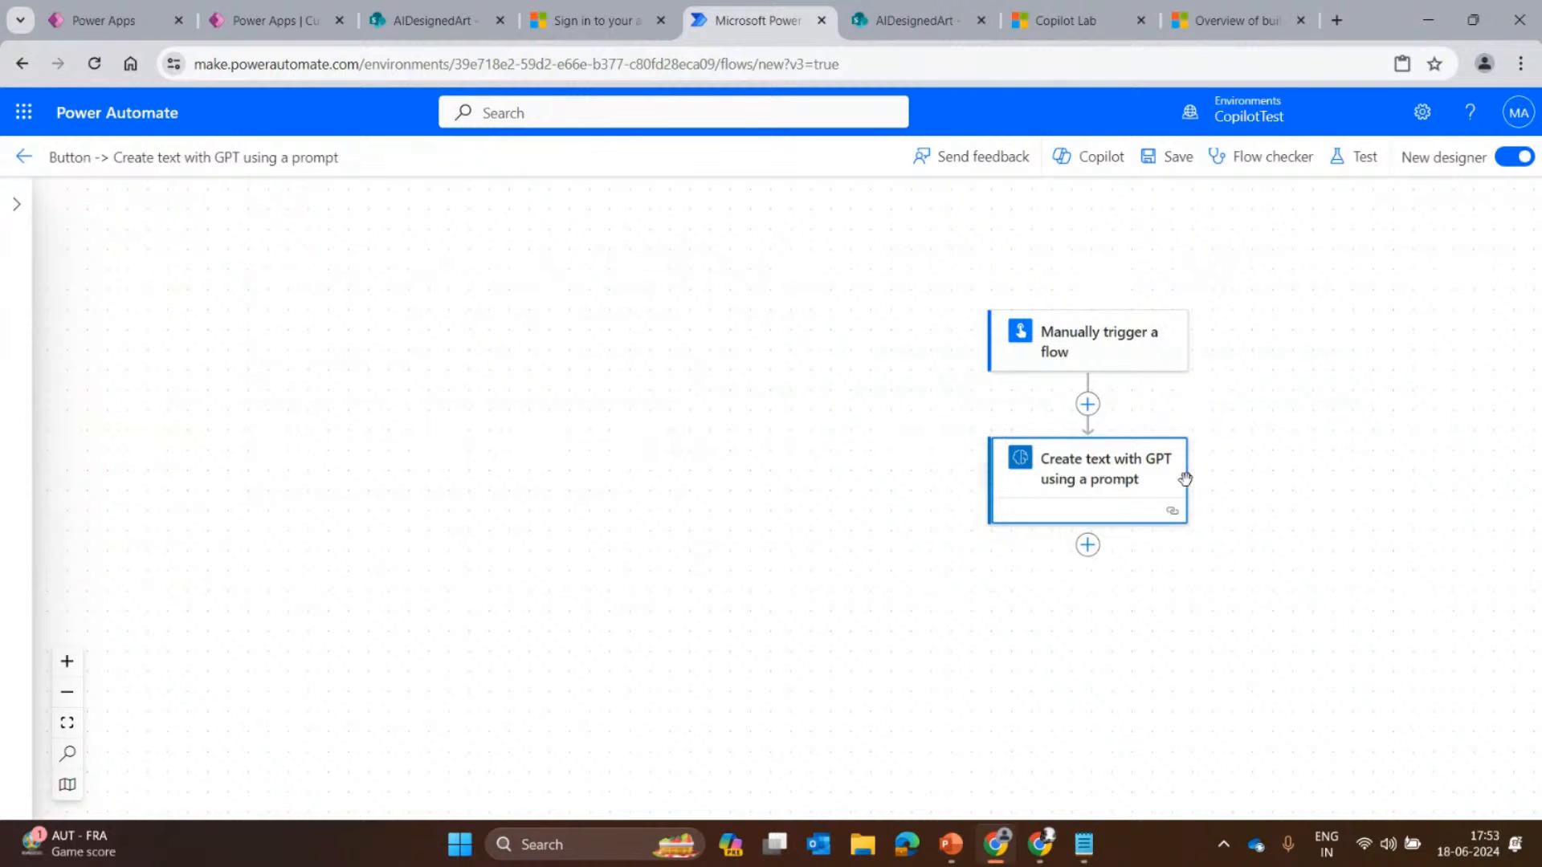
pyautogui.click(1088, 485)
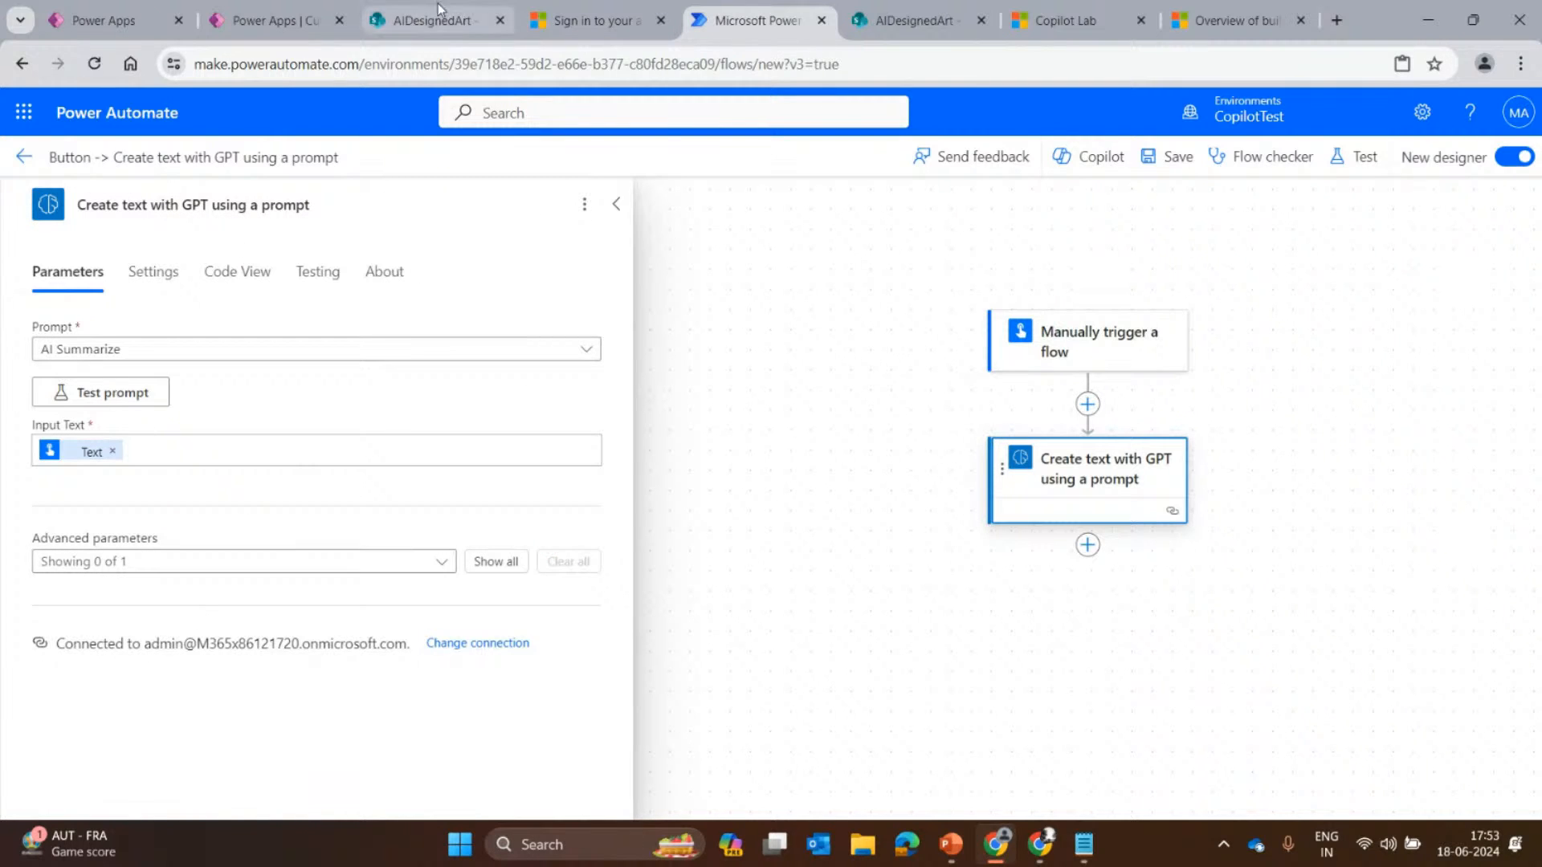
pyautogui.click(280, 19)
pyautogui.scroll(-3, 1152, 523)
pyautogui.scroll(3, 1152, 523)
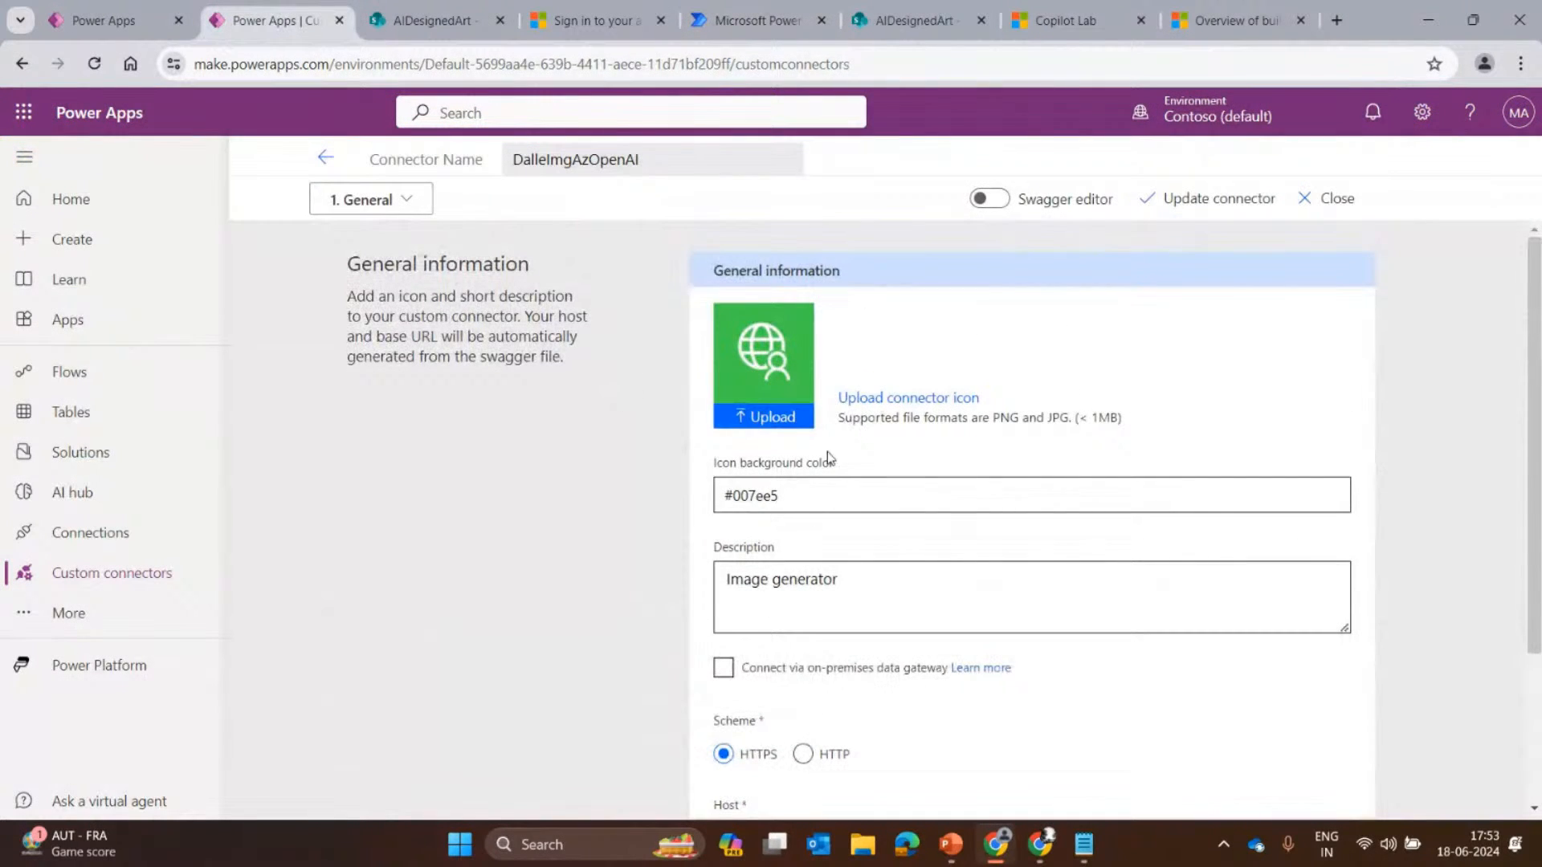
# Examine the connector's icon background color, description and host, highlighting the resource name in the host address.
pyautogui.moveTo(777, 496); pyautogui.dragTo(732, 499)
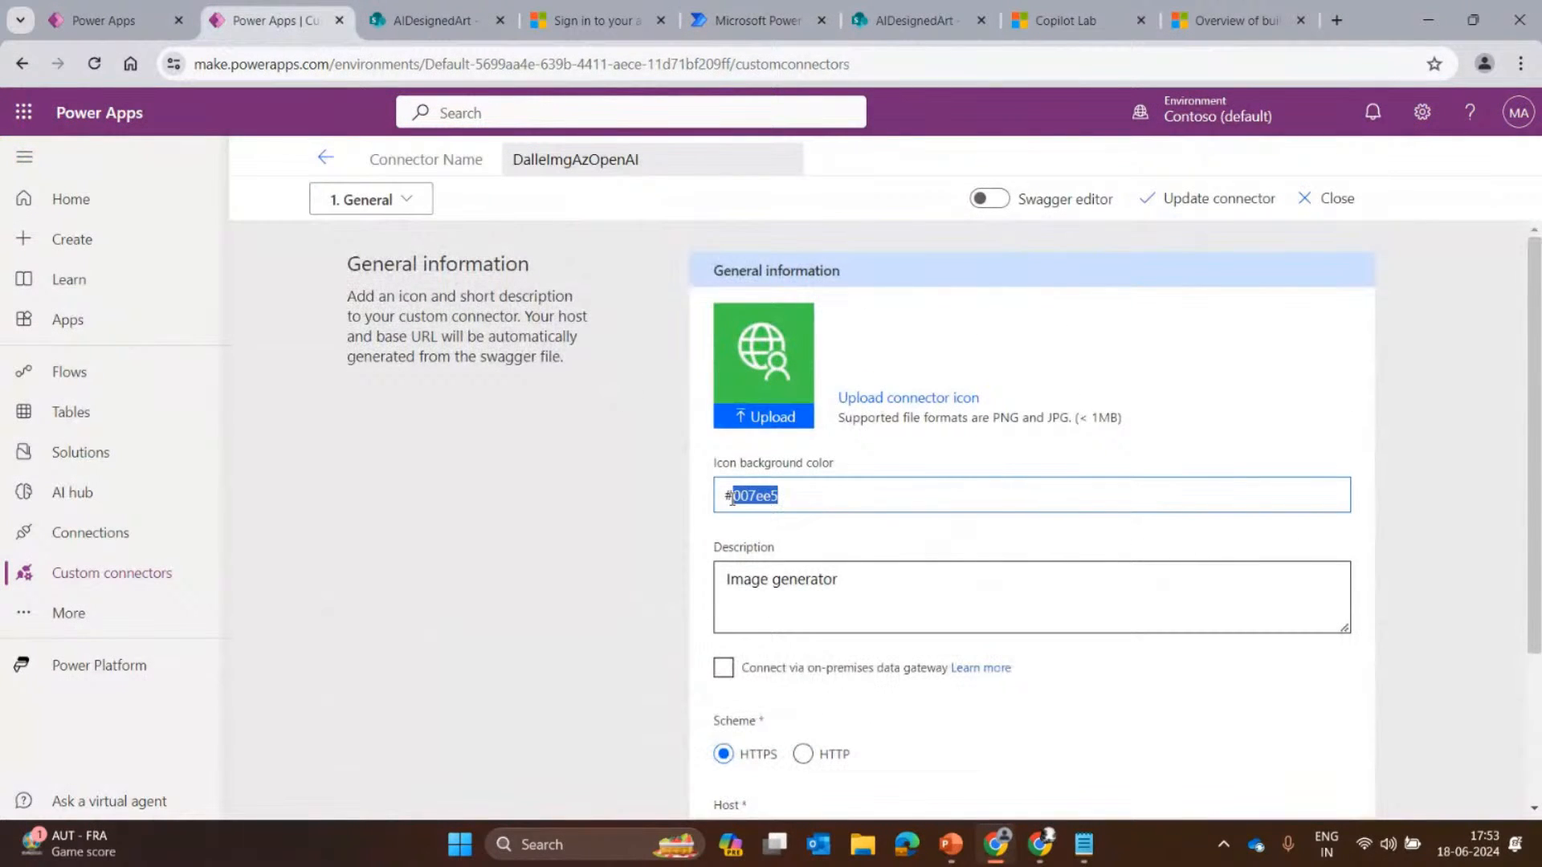
pyautogui.doubleClick(772, 612)
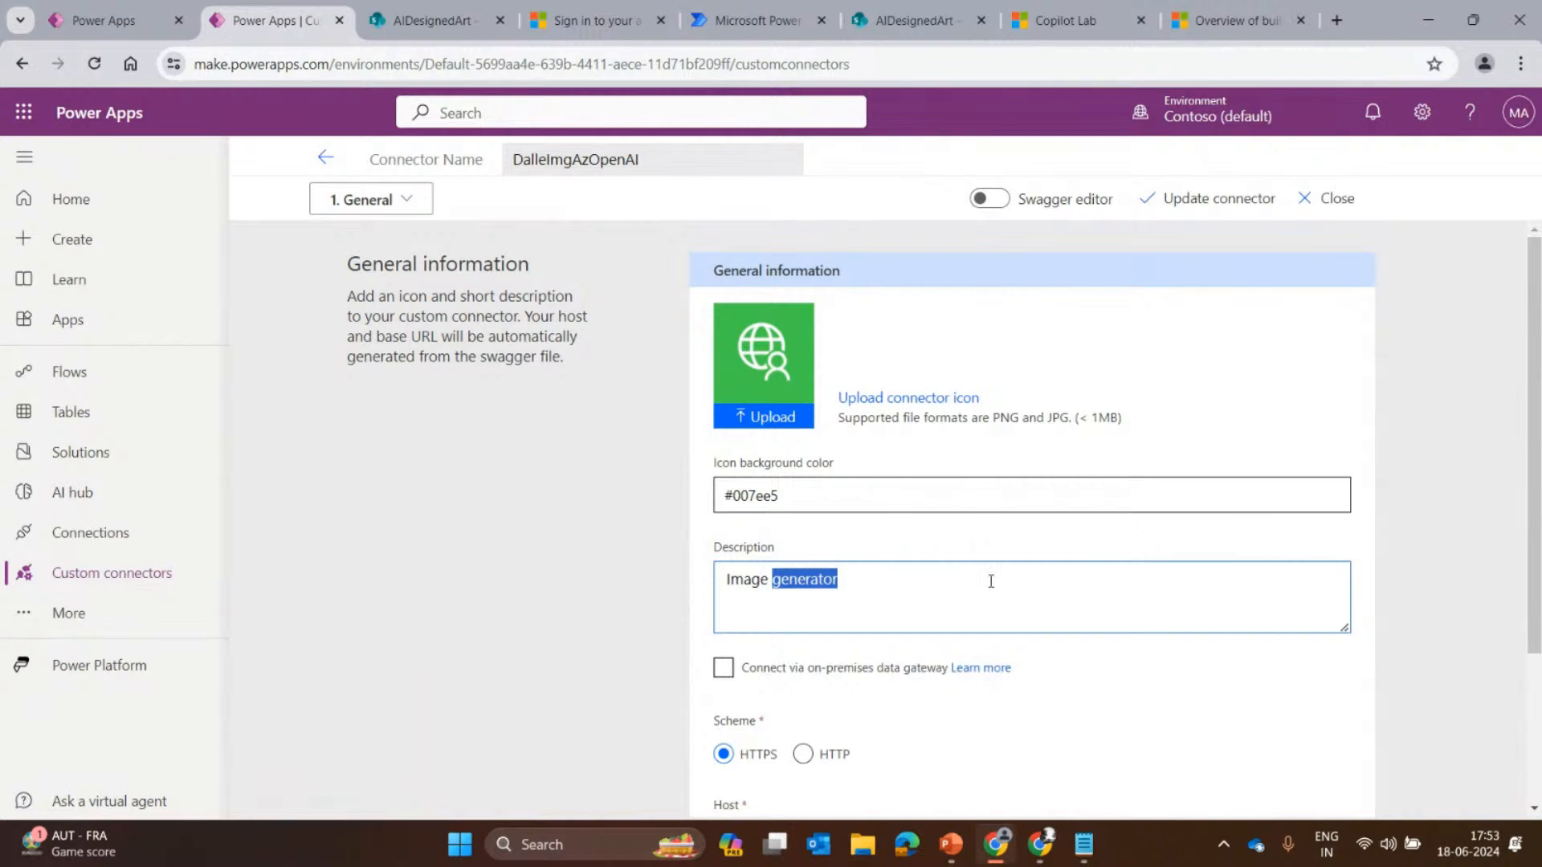
pyautogui.scroll(-3, 991, 580)
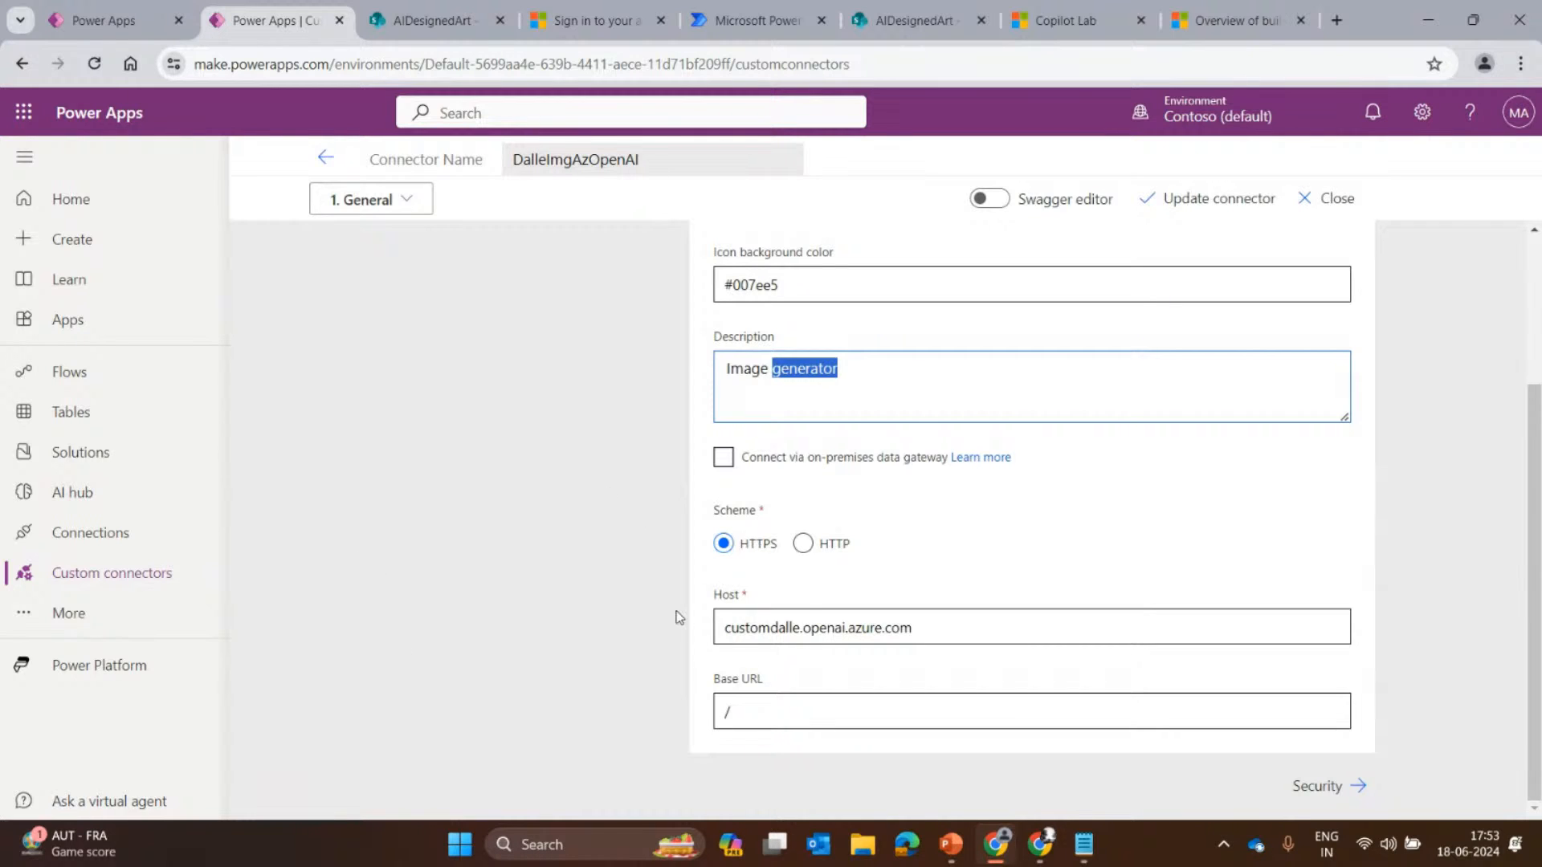
pyautogui.moveTo(920, 623); pyautogui.dragTo(480, 607)
pyautogui.click(479, 604)
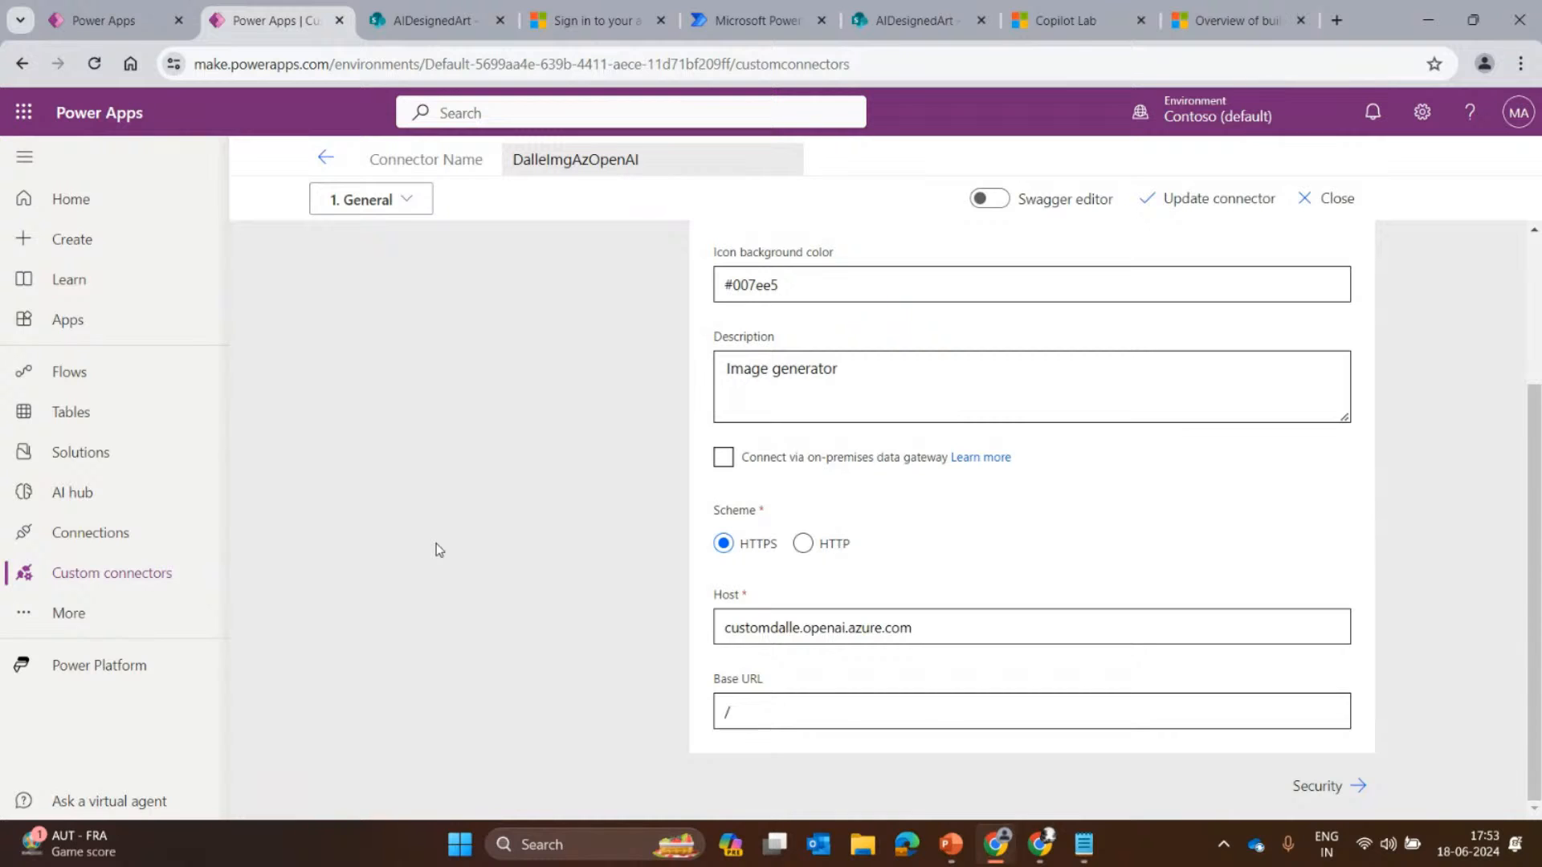
pyautogui.scroll(3, 894, 672)
pyautogui.scroll(-3, 900, 677)
pyautogui.doubleClick(788, 628)
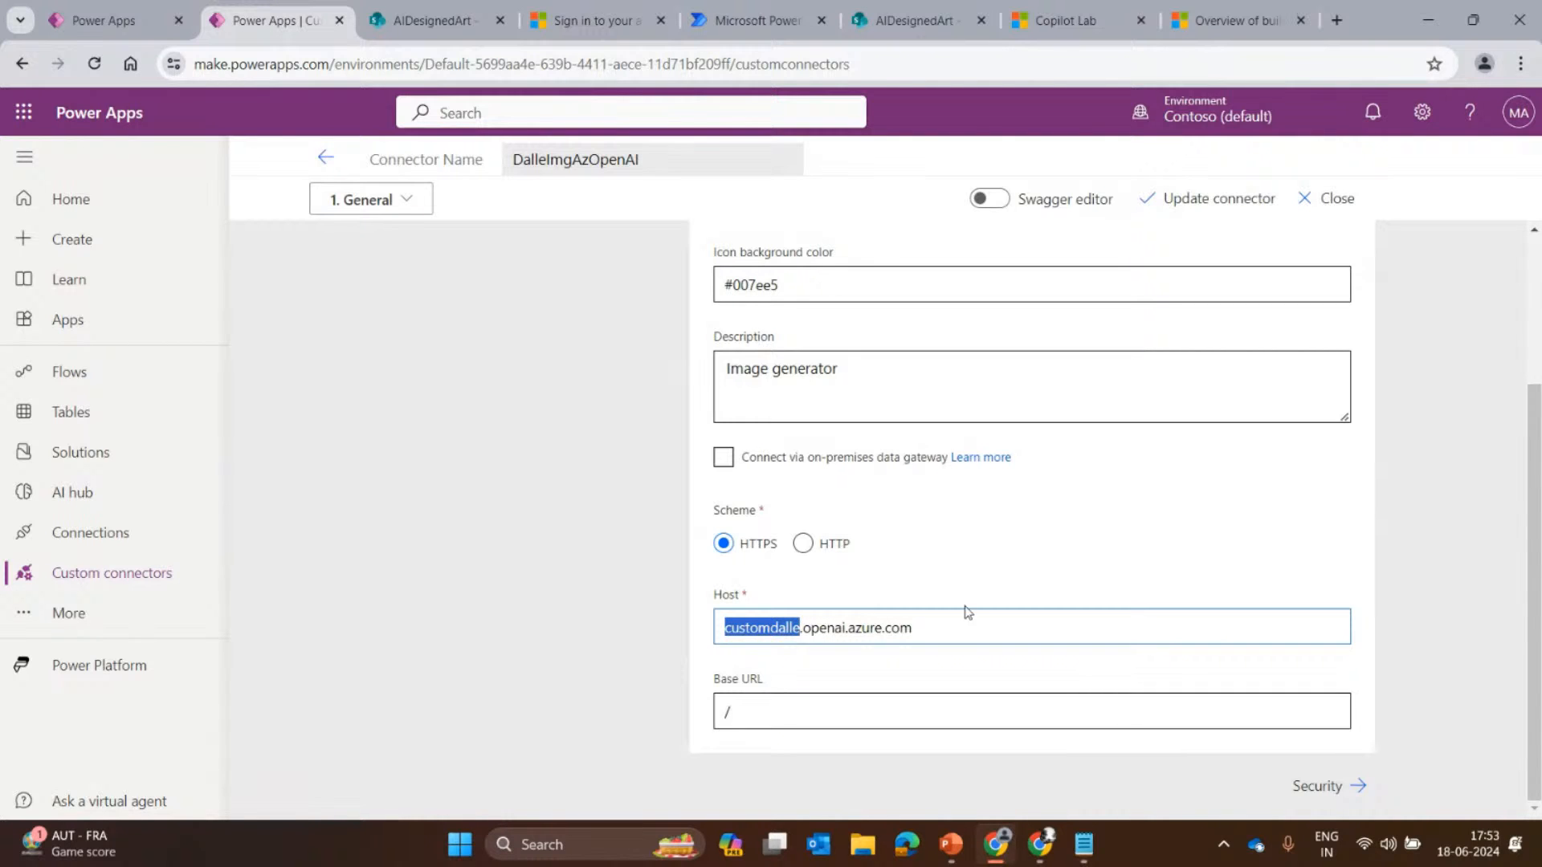
# Highlight the host address and review the connector's Security section, including the authentication type and API key parameter settings.
pyautogui.moveTo(971, 614); pyautogui.dragTo(716, 628)
pyautogui.scroll(3, 808, 698)
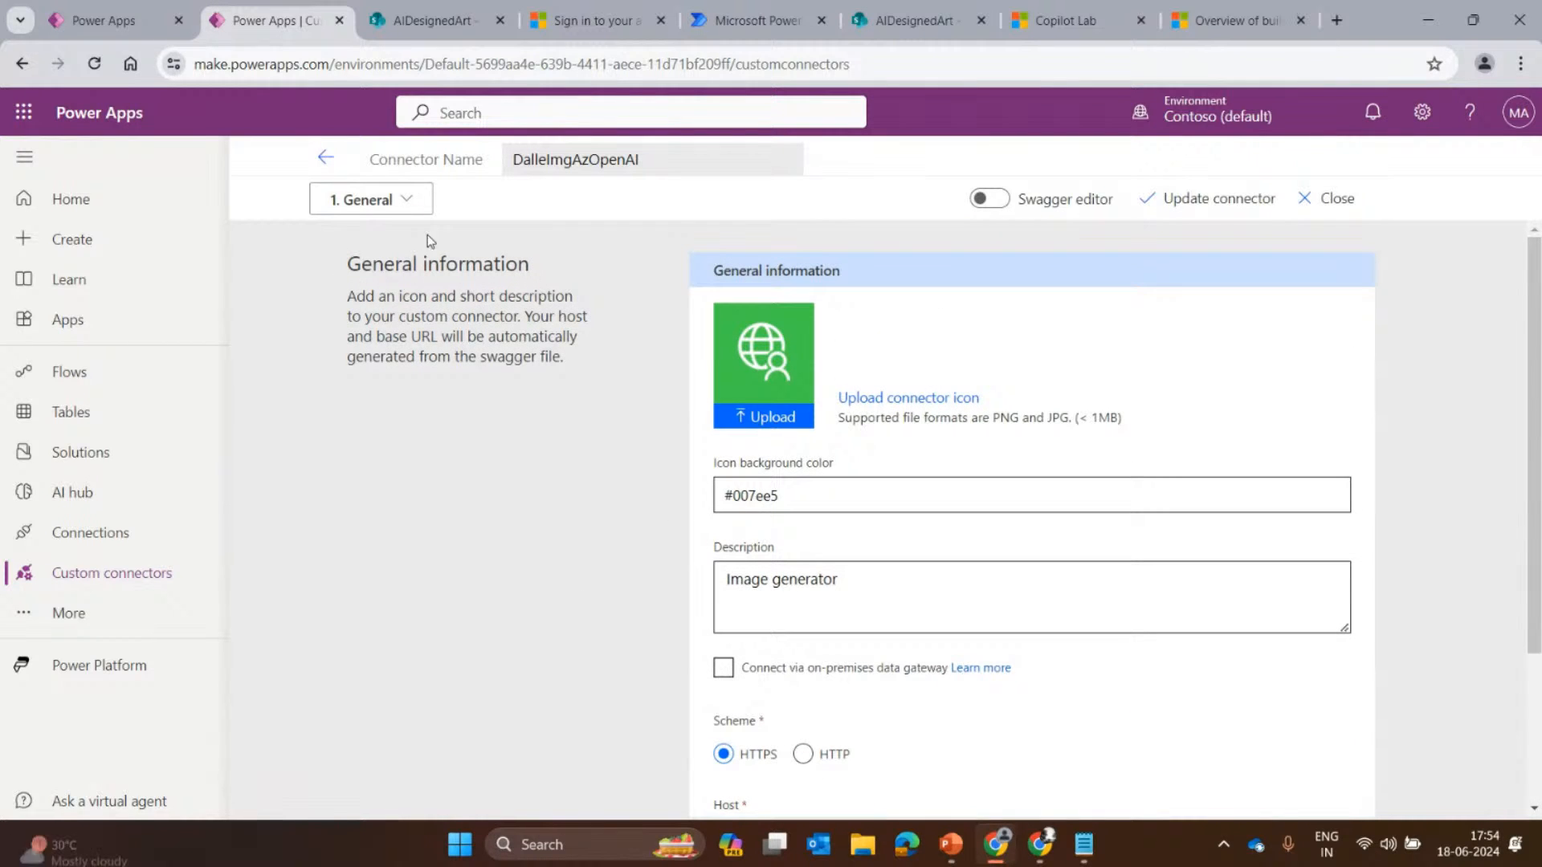
pyautogui.click(402, 200)
pyautogui.click(419, 279)
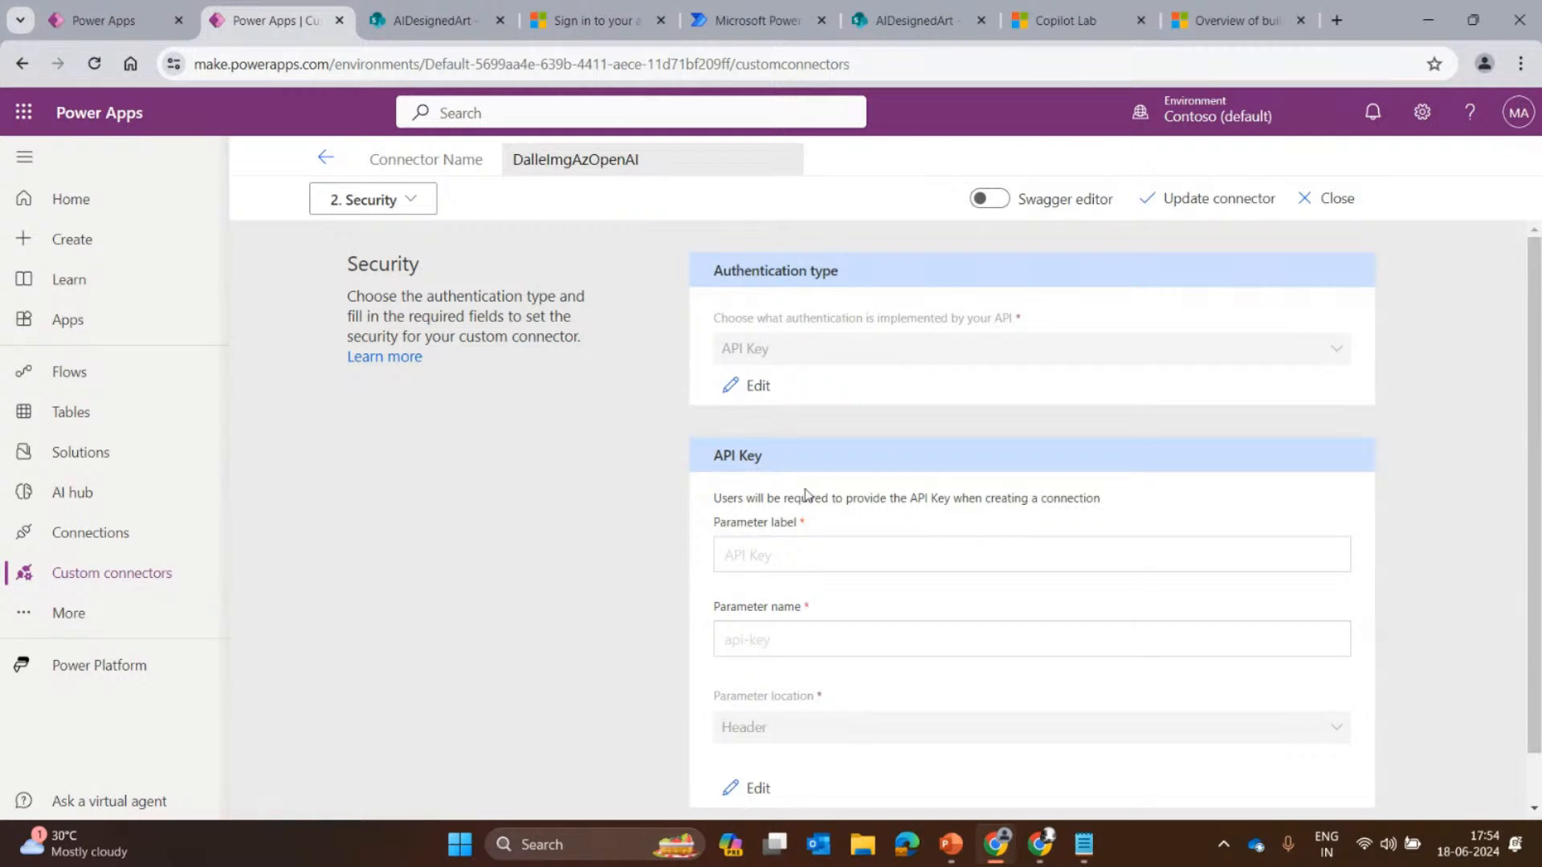
pyautogui.scroll(-1, 734, 554)
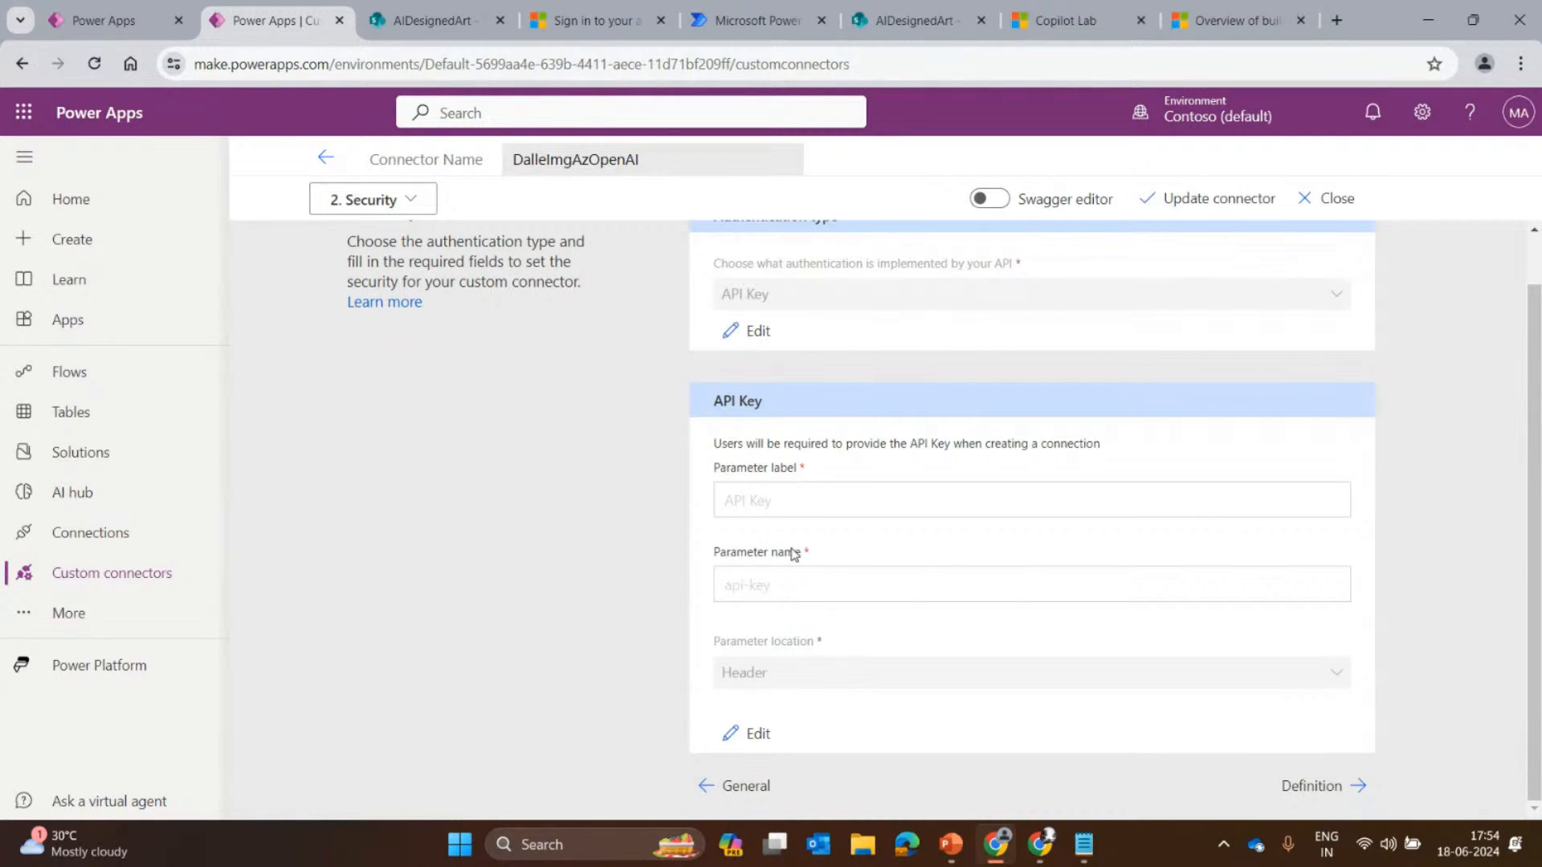
pyautogui.scroll(1, 807, 607)
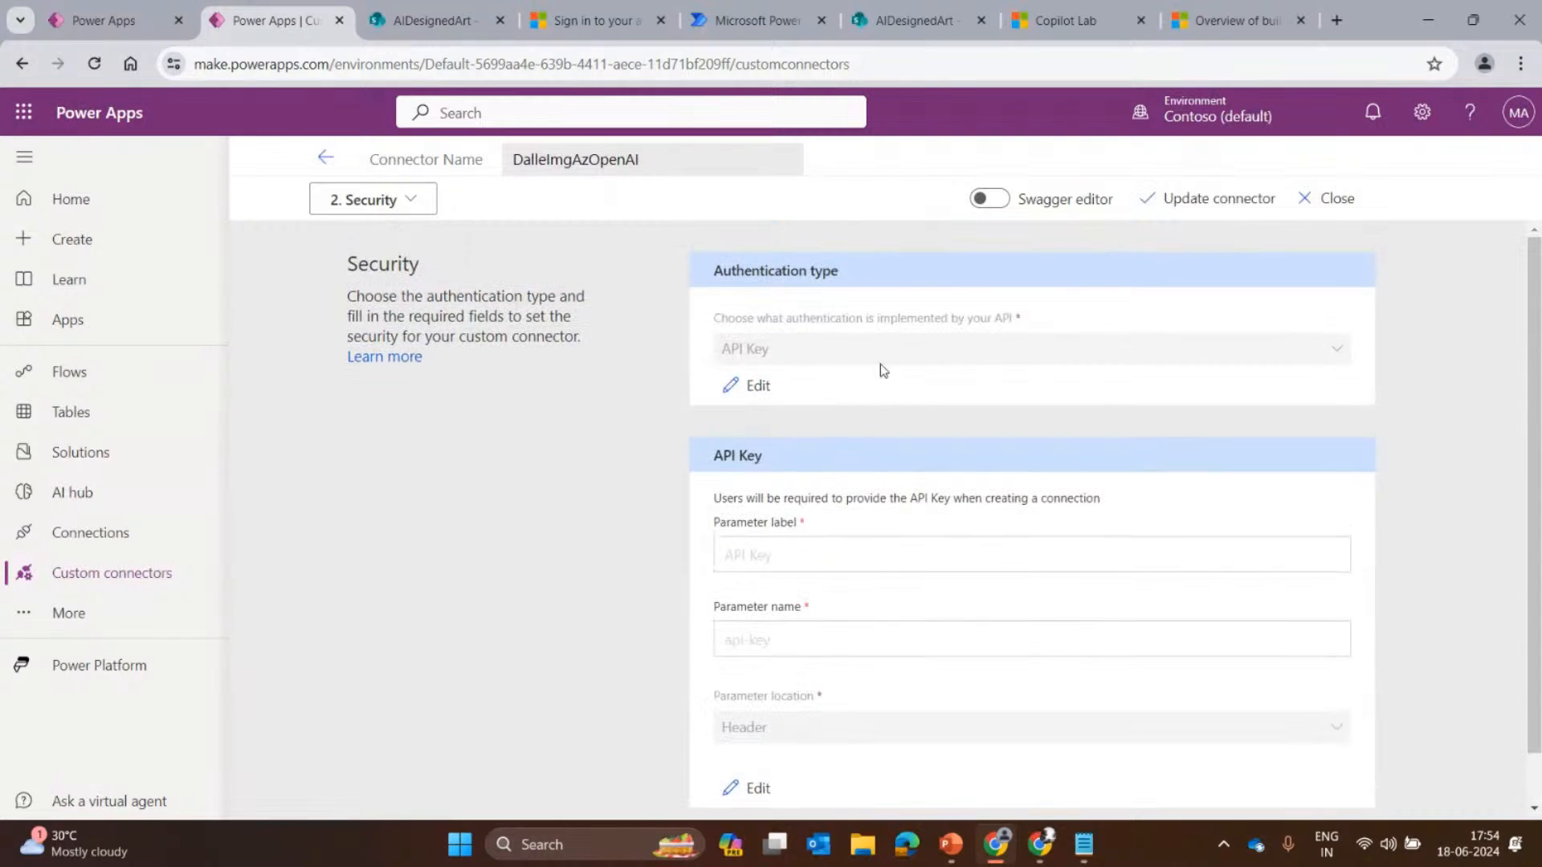
pyautogui.scroll(-1, 747, 555)
pyautogui.scroll(1, 771, 706)
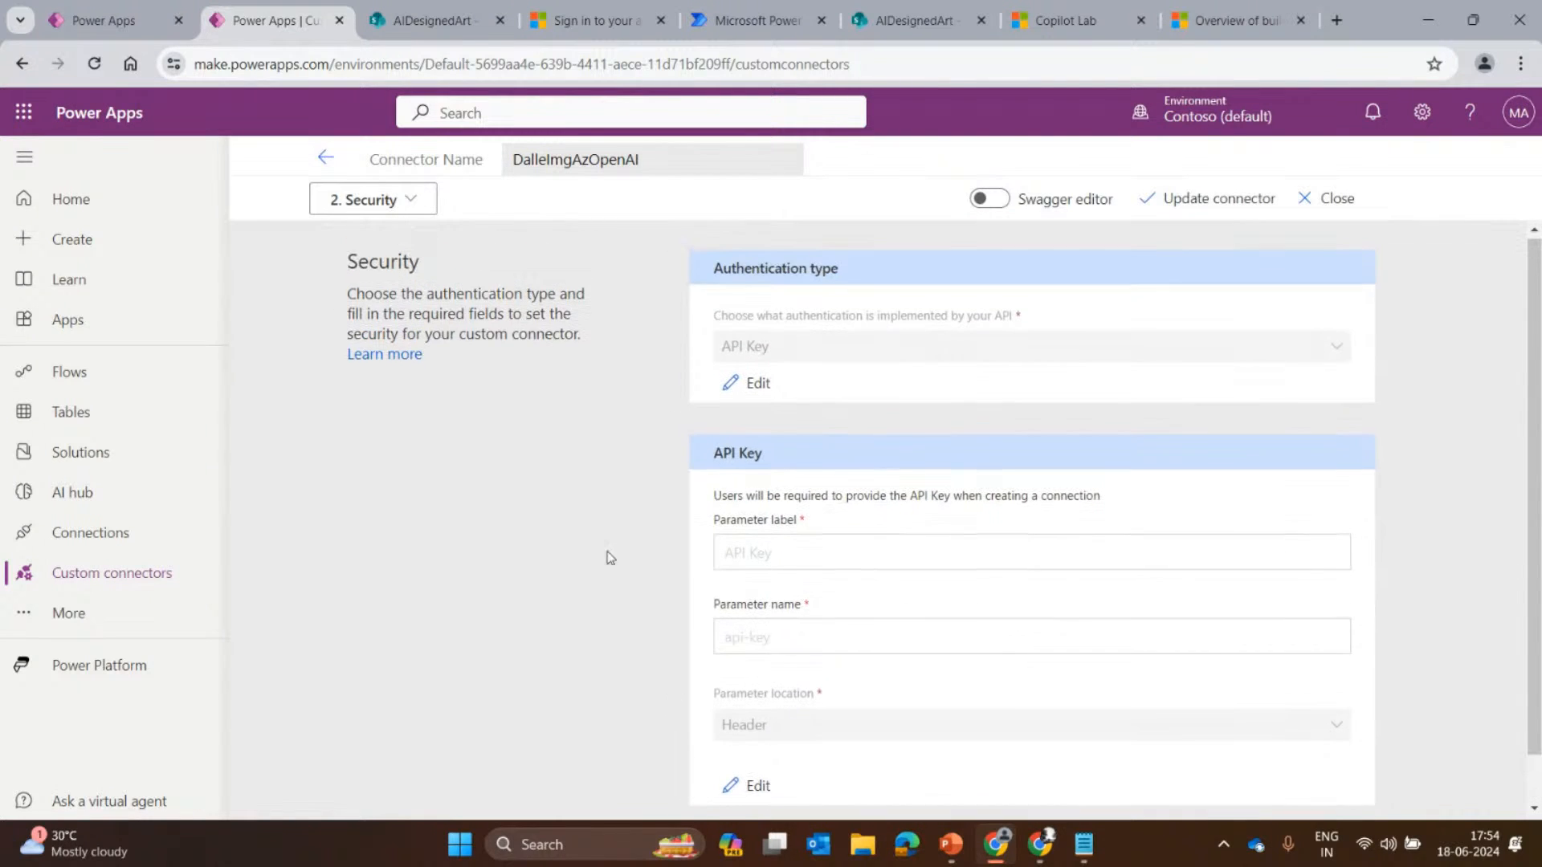
# Open the connector's Definition section, view both actions, and highlight the summary and description of dallegenerateimg.
pyautogui.click(394, 207)
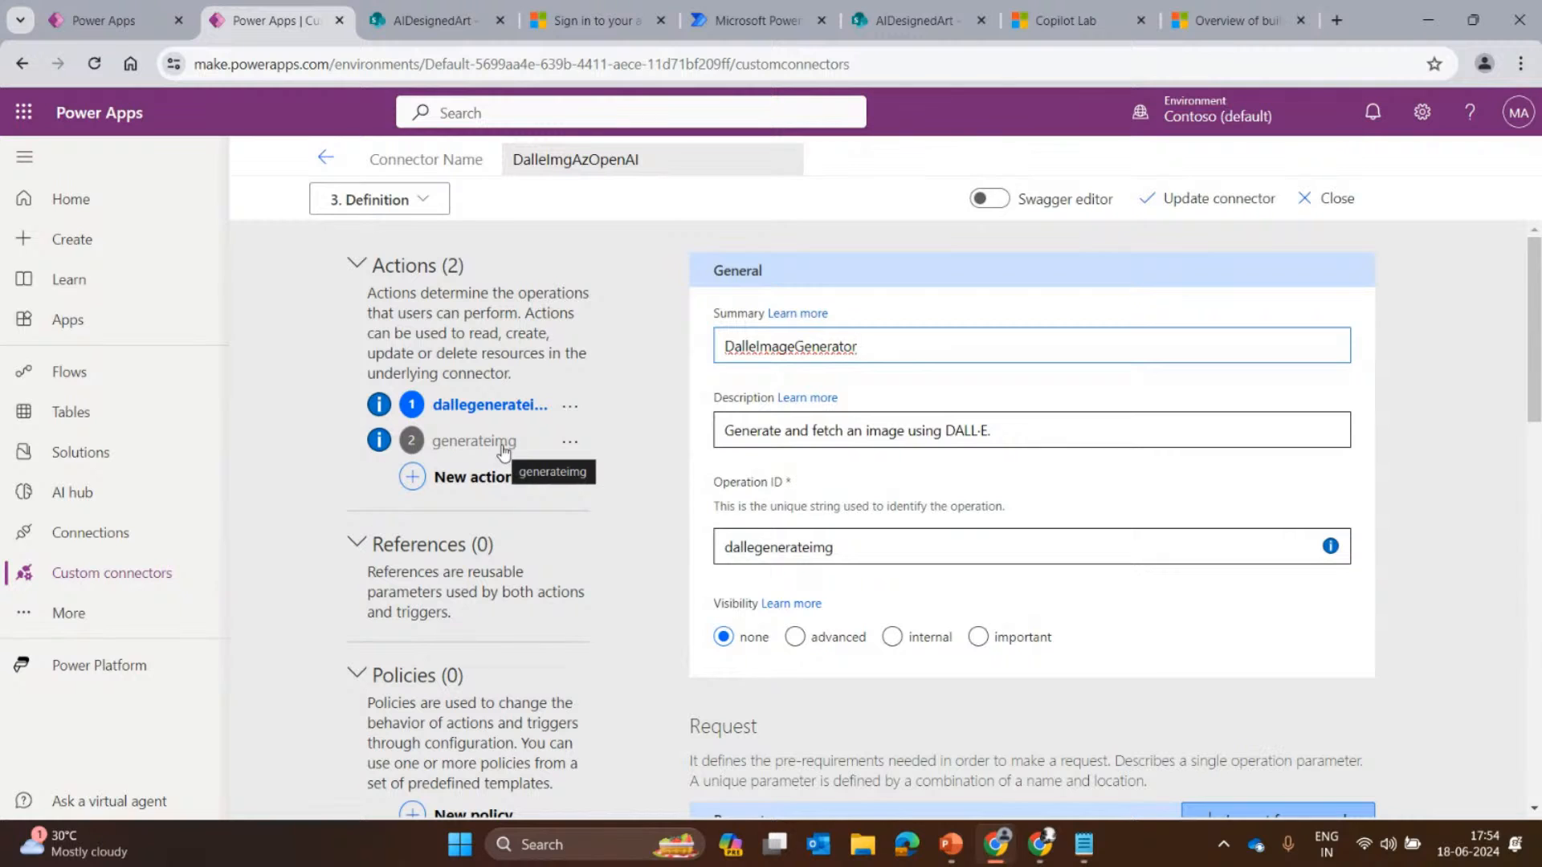
pyautogui.click(473, 446)
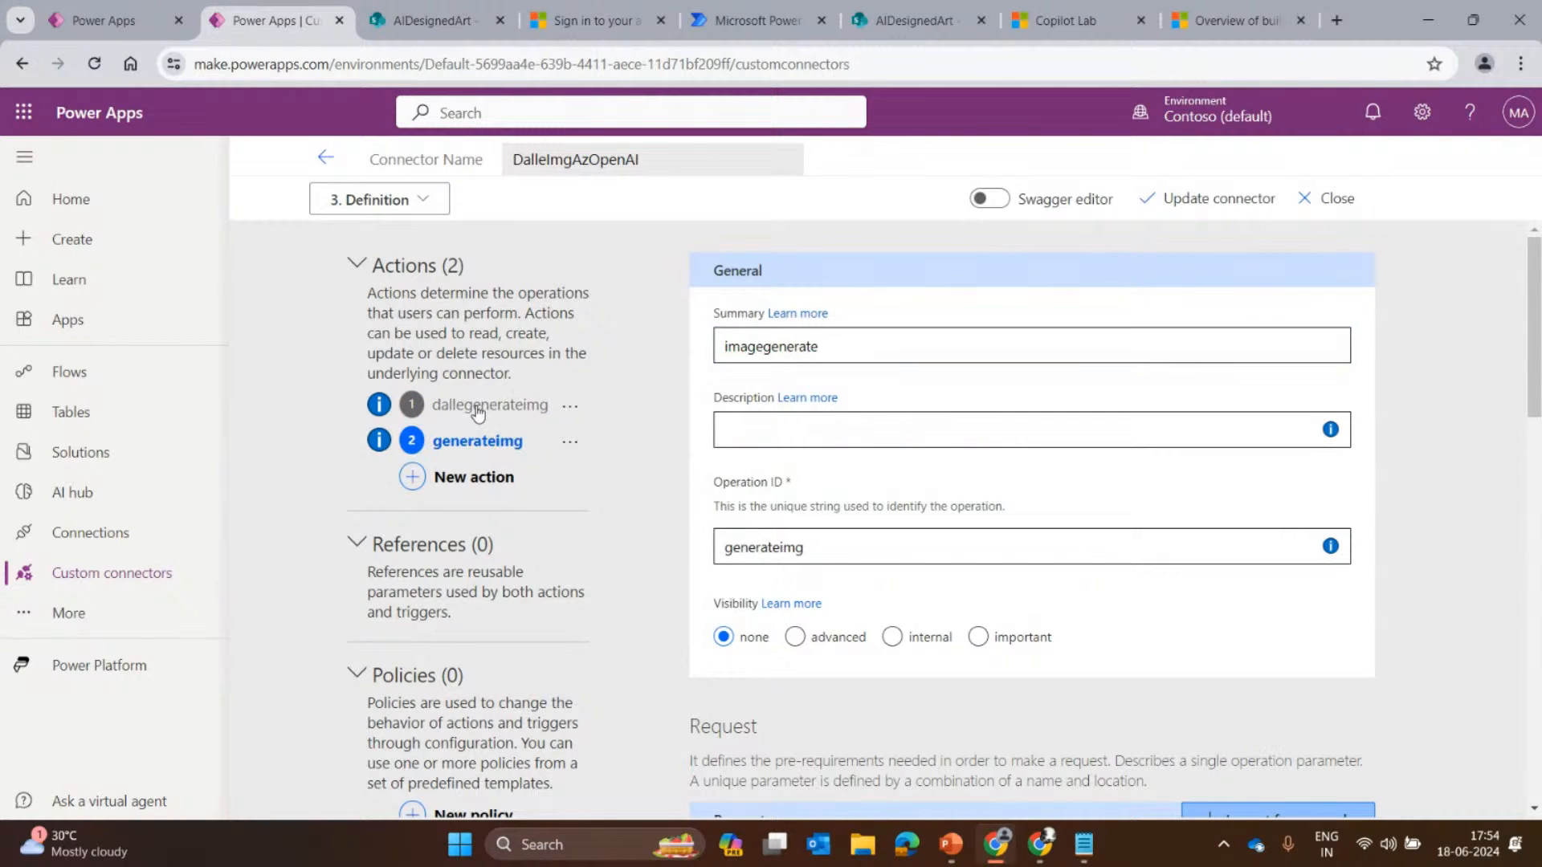
pyautogui.click(478, 412)
pyautogui.moveTo(875, 348); pyautogui.dragTo(717, 349)
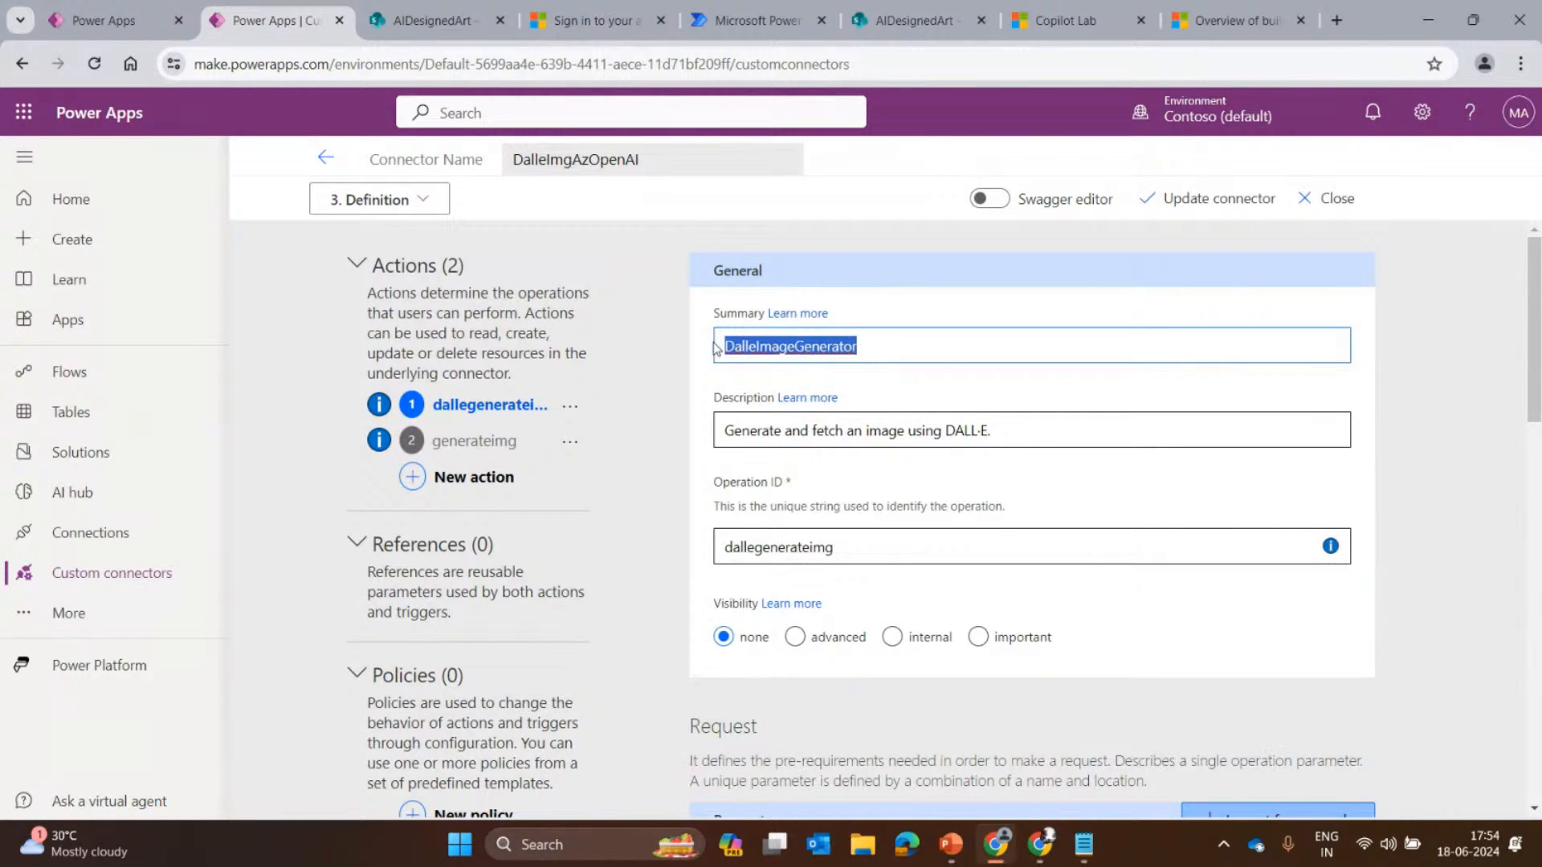
pyautogui.moveTo(1057, 420); pyautogui.dragTo(710, 426)
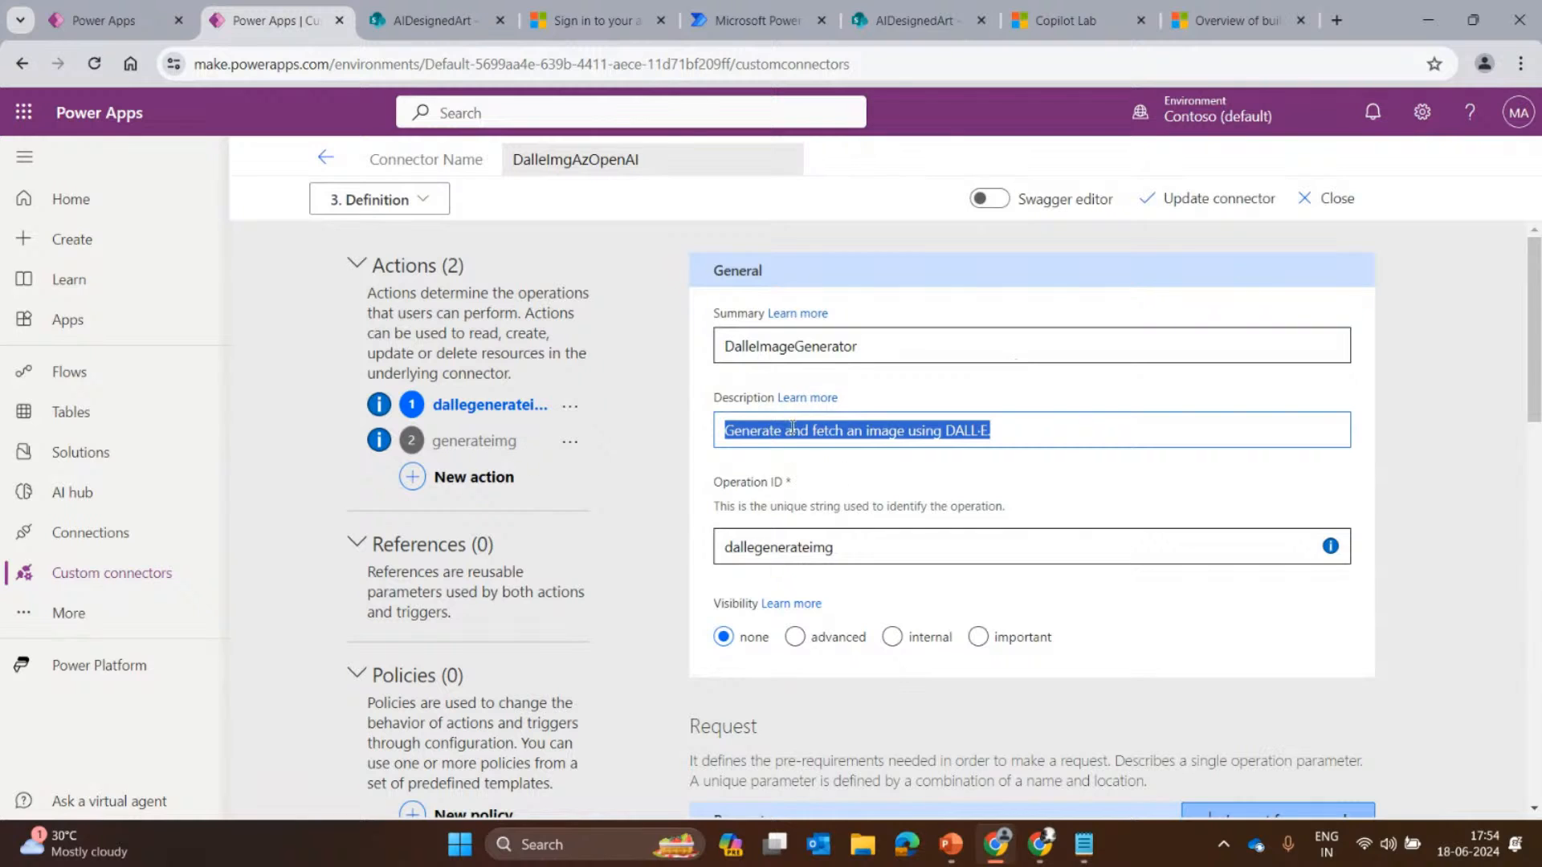
# Review the dallegenerateimg action's request section, highlighting the request URL and examining its verb, query, header and body parameters.
pyautogui.scroll(-4, 786, 497)
pyautogui.scroll(3, 803, 322)
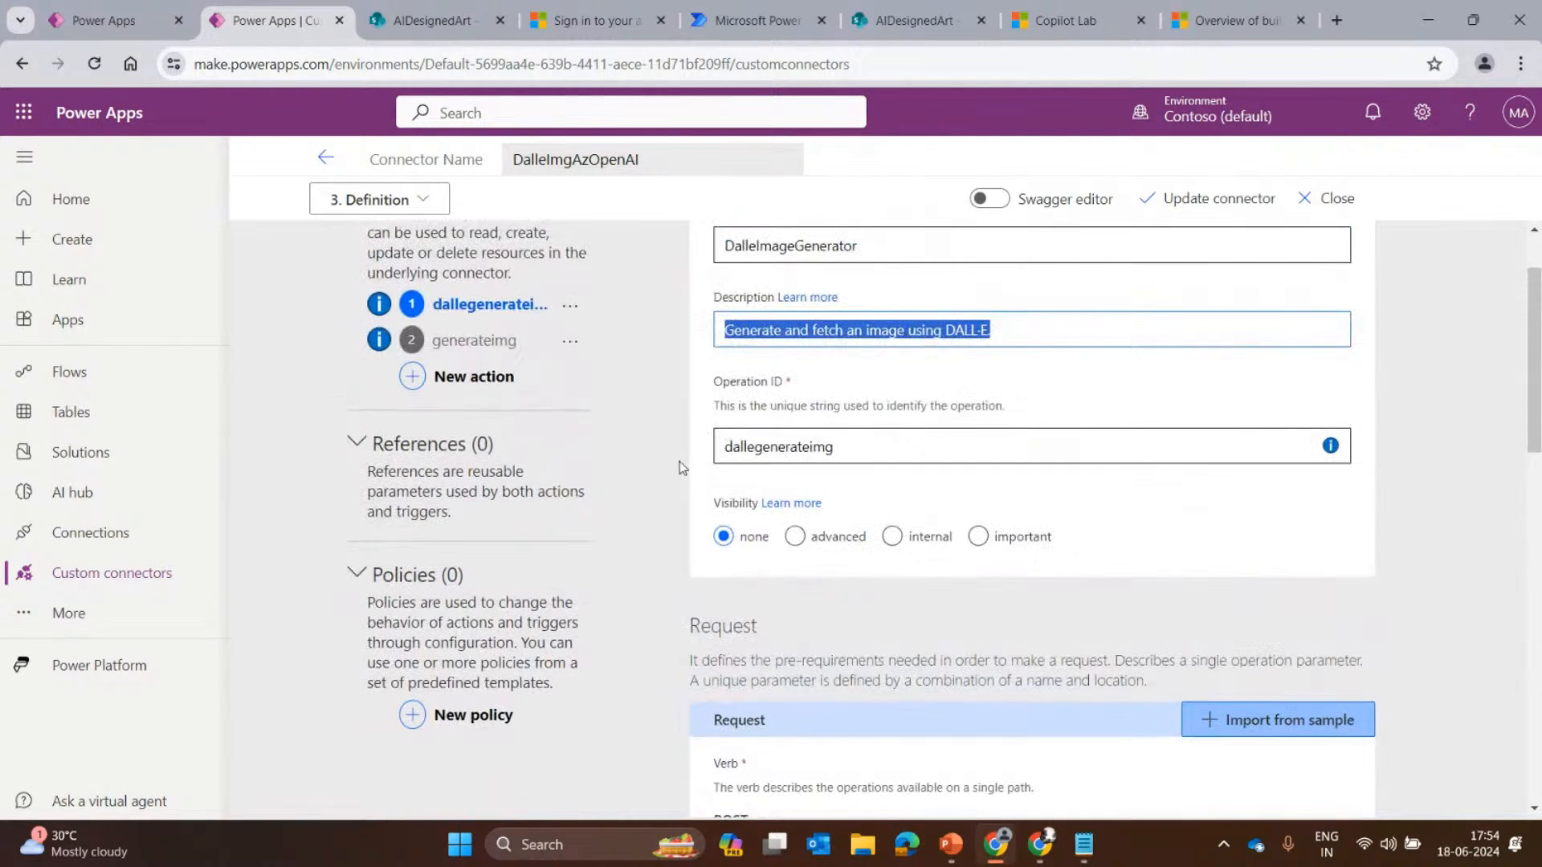
pyautogui.scroll(-4, 912, 555)
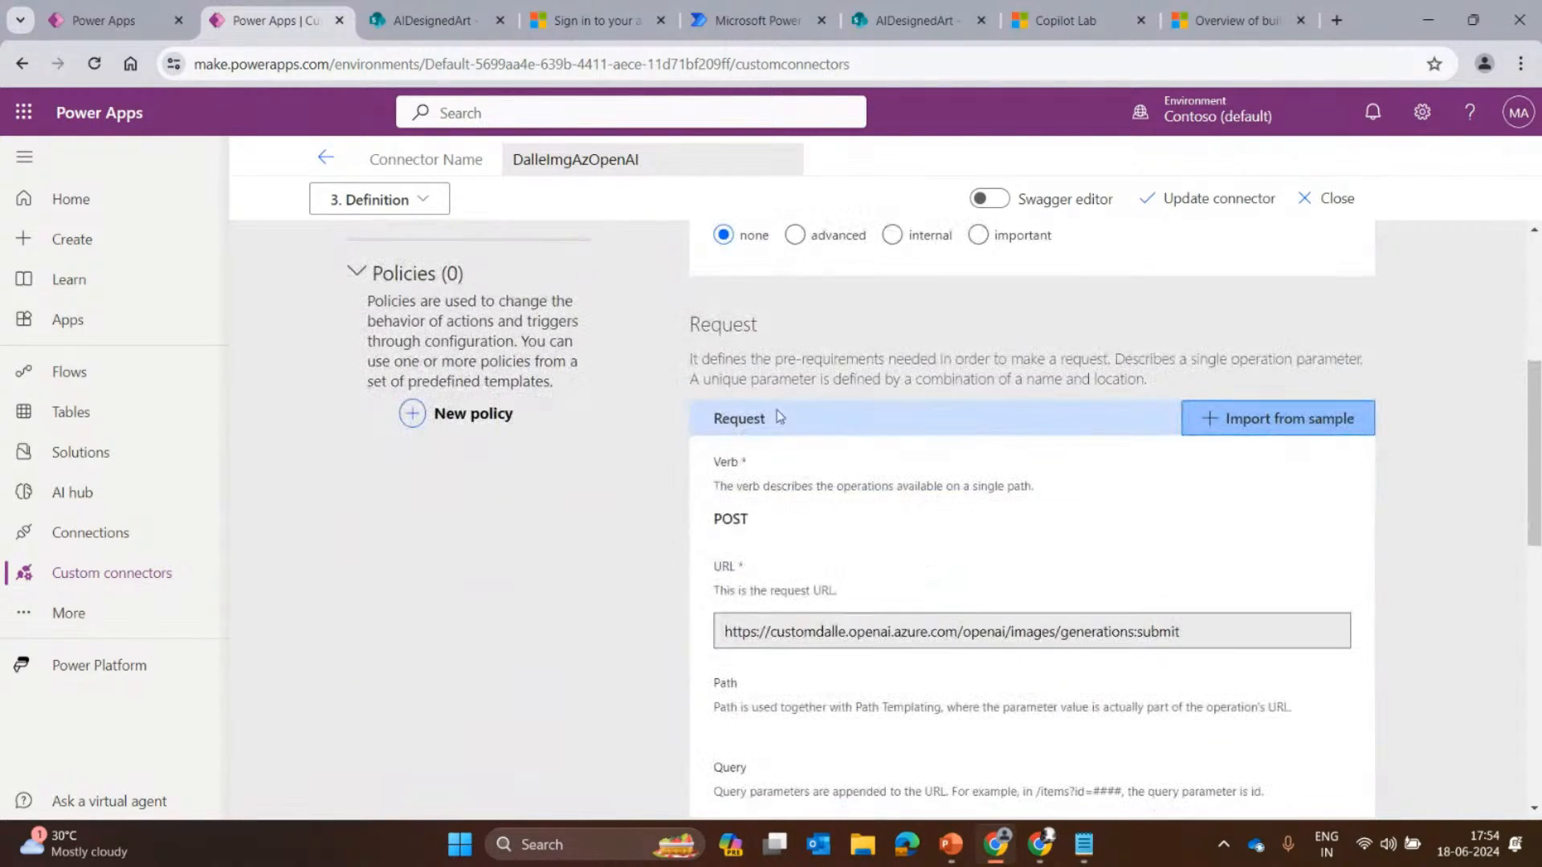
pyautogui.moveTo(1289, 625); pyautogui.dragTo(624, 586)
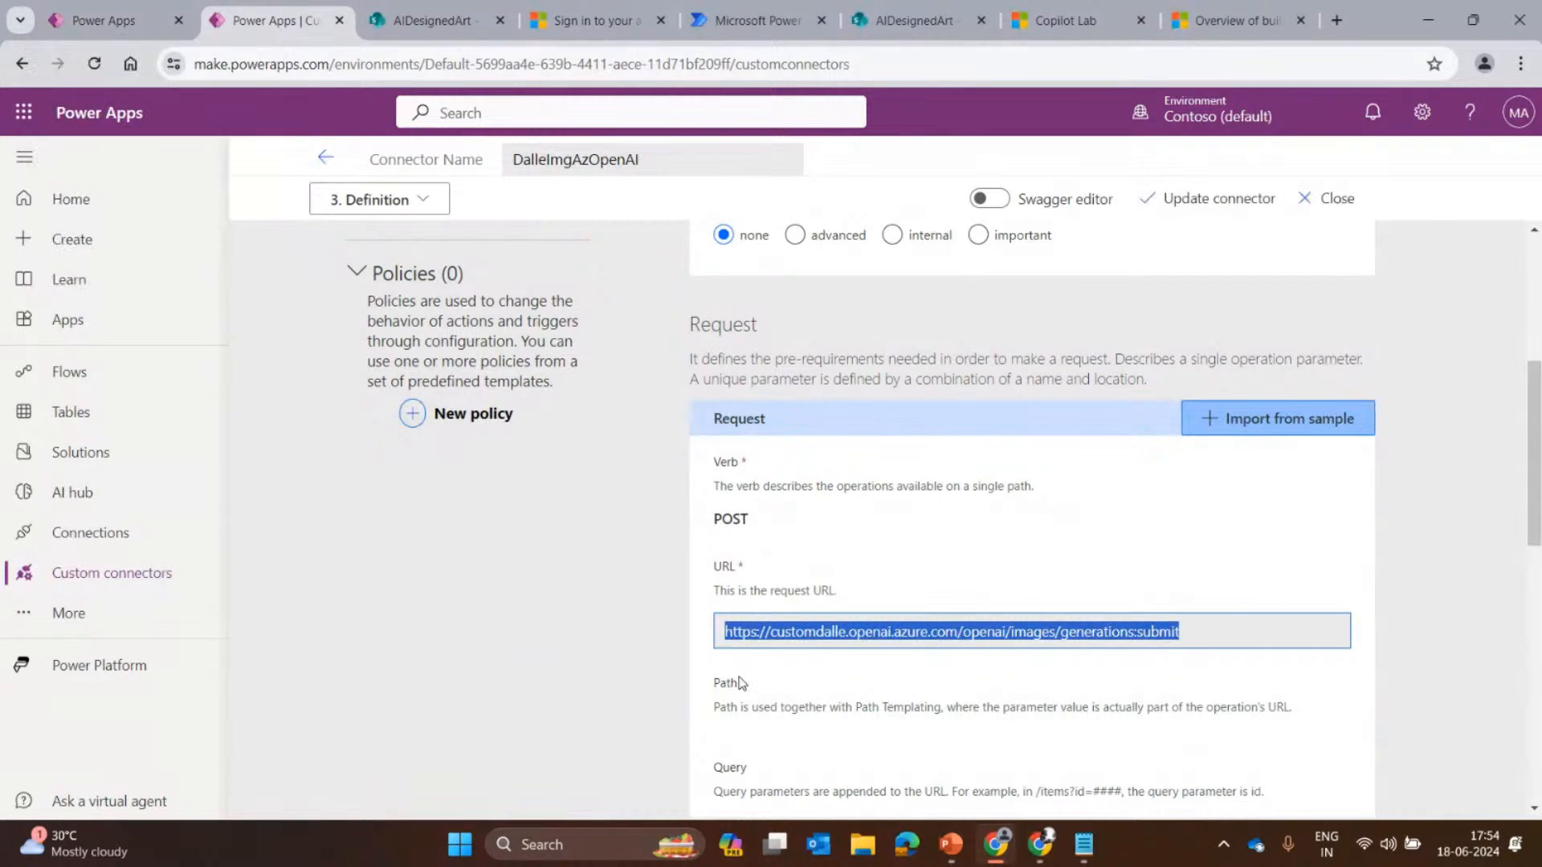
pyautogui.scroll(-3, 740, 682)
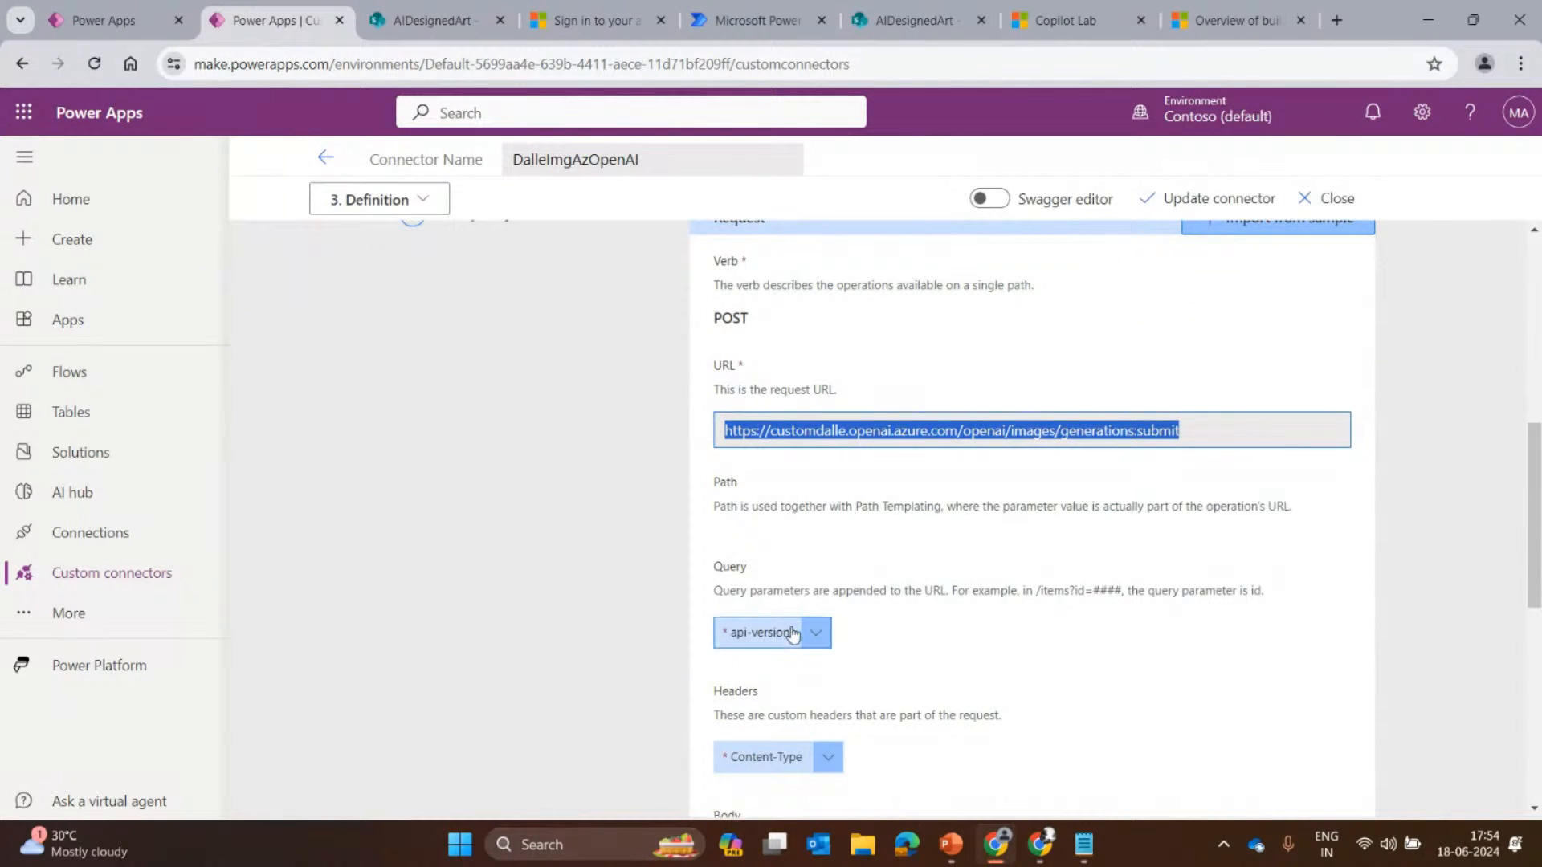
pyautogui.scroll(-2, 809, 642)
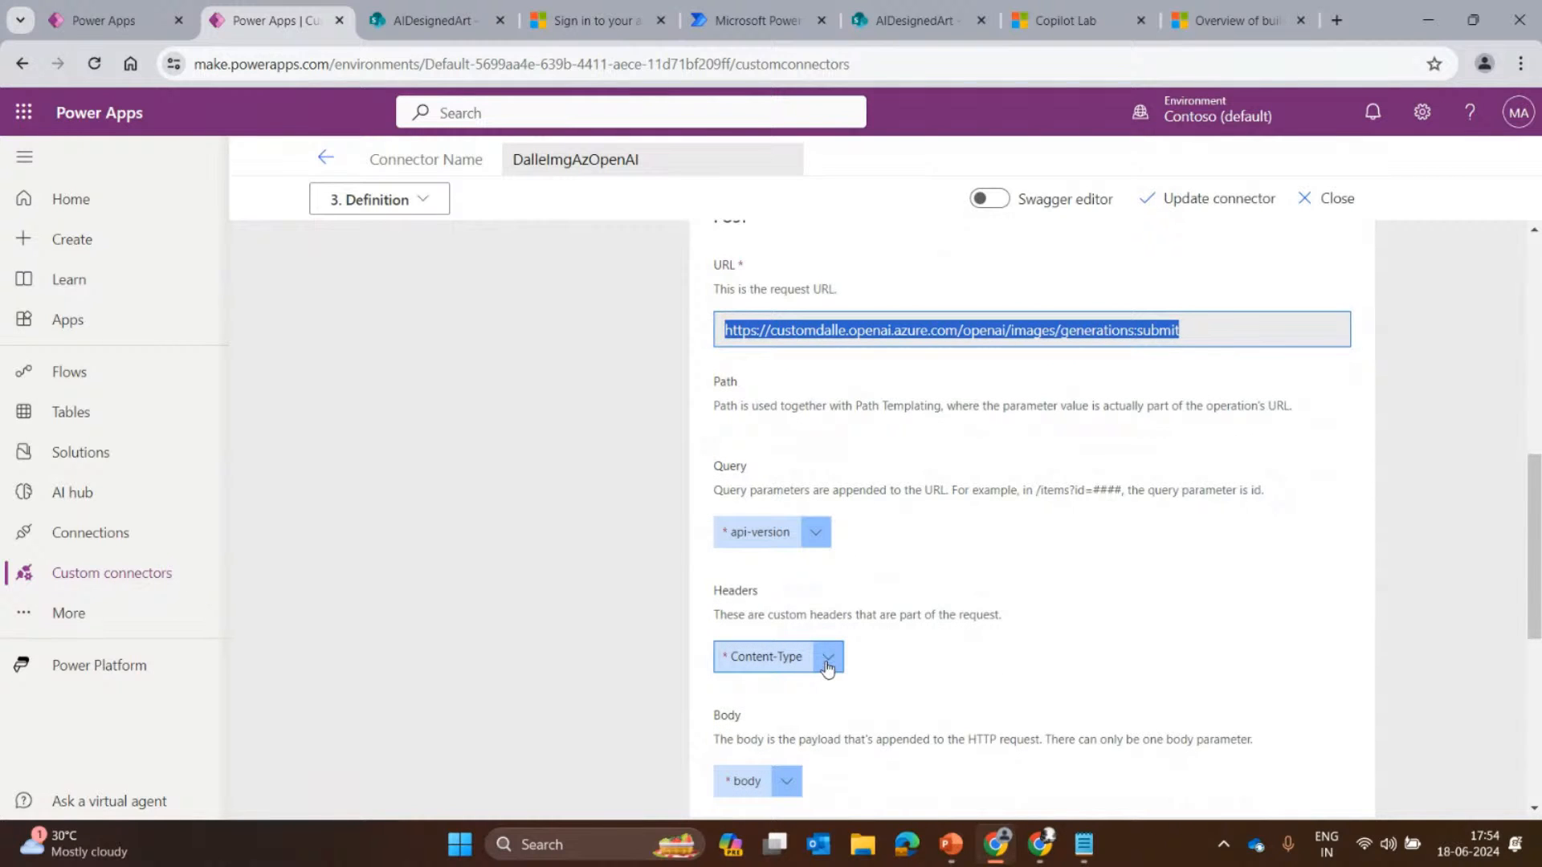
pyautogui.scroll(-1, 856, 660)
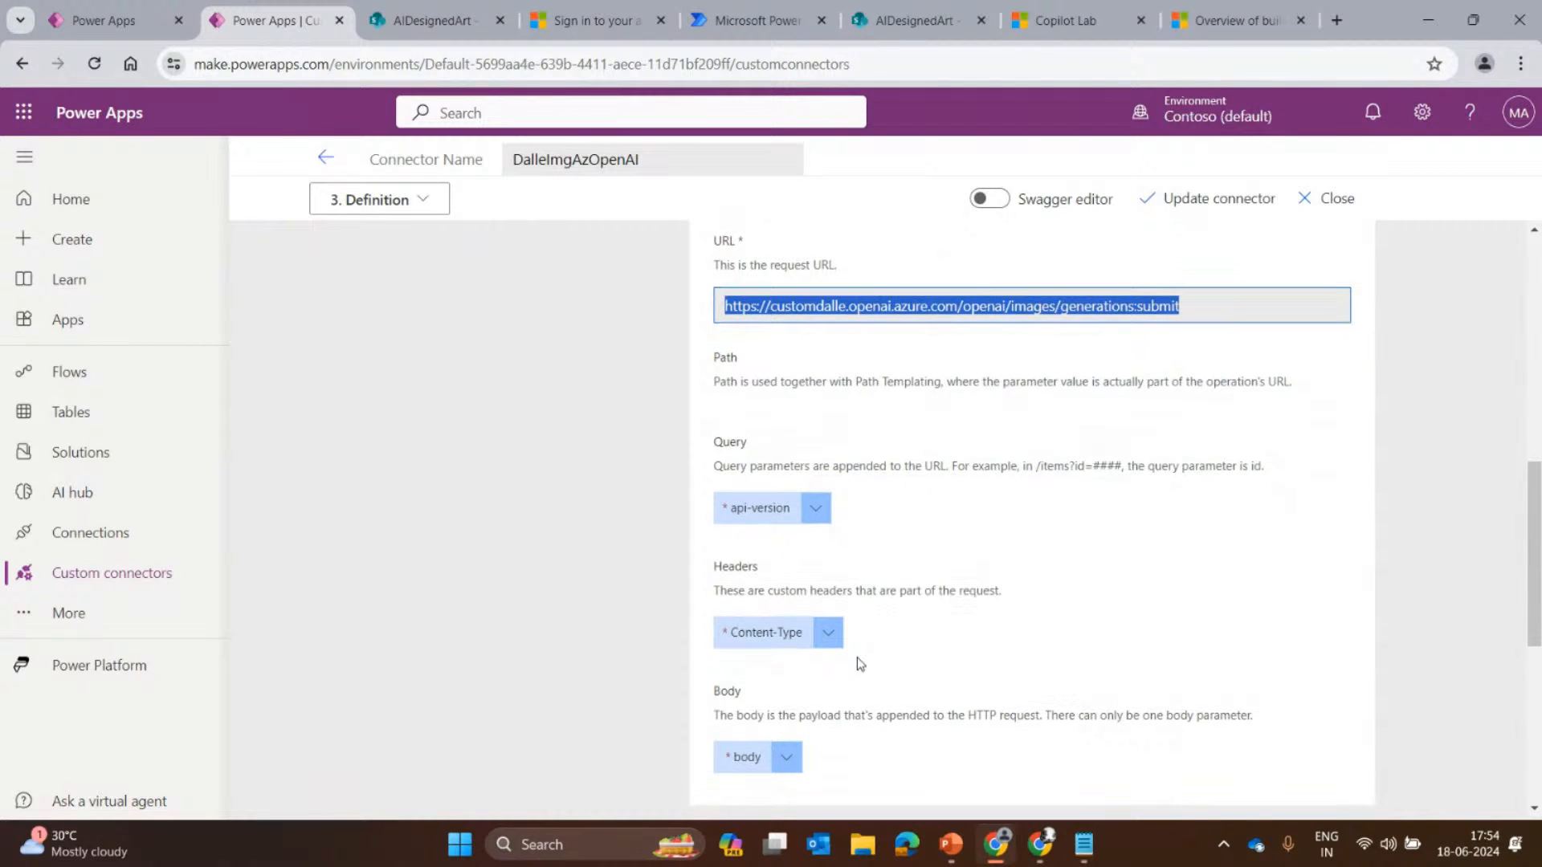
pyautogui.scroll(-3, 857, 658)
# Open the request's body parameter and examine the n property's default value, visibility, type and static dropdown values.
pyautogui.click(784, 482)
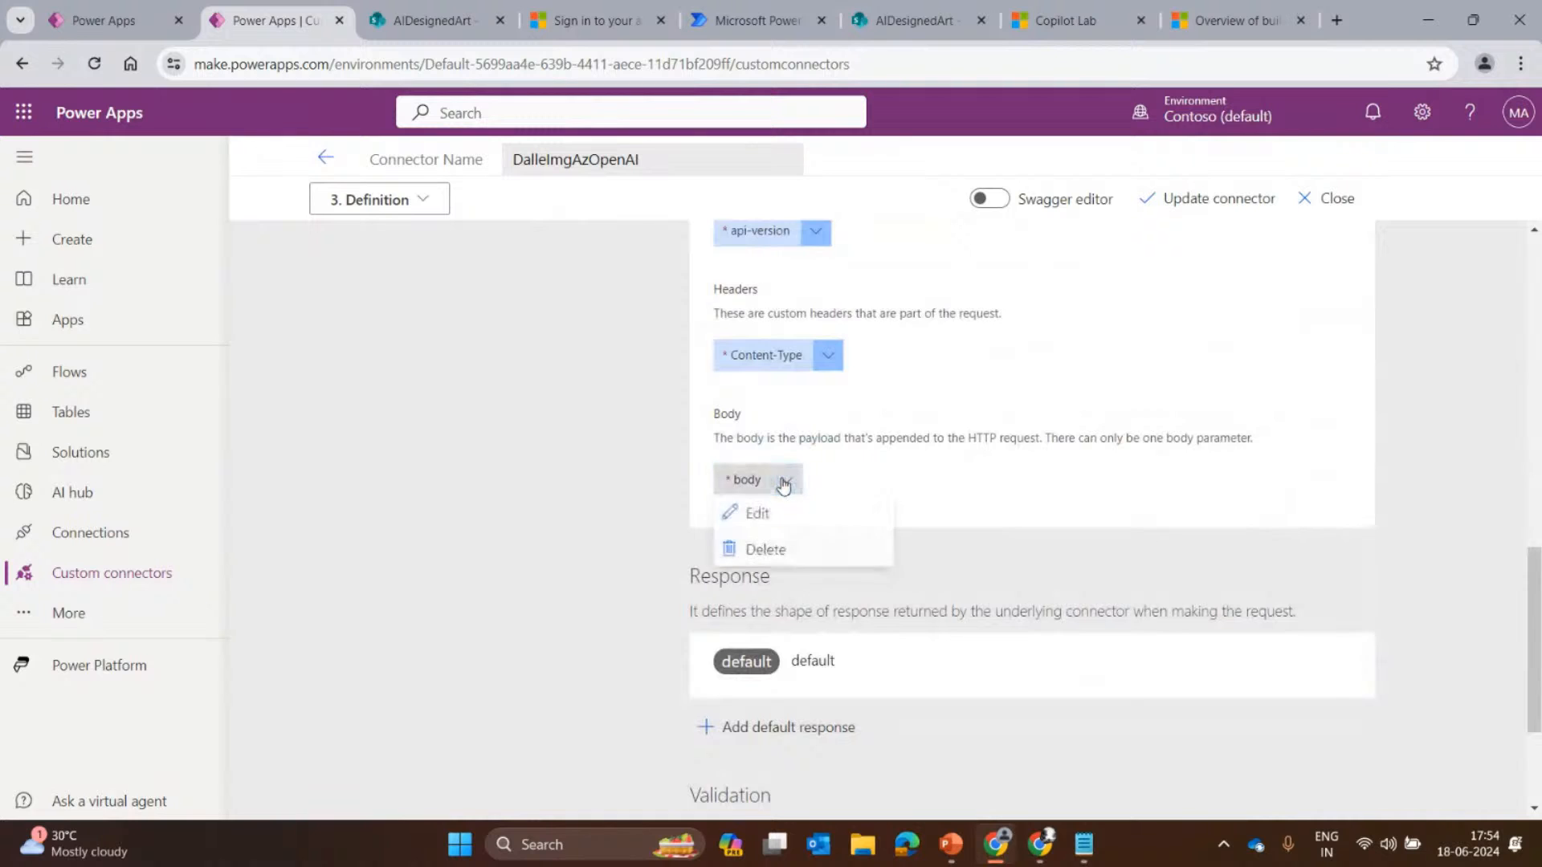
pyautogui.click(774, 518)
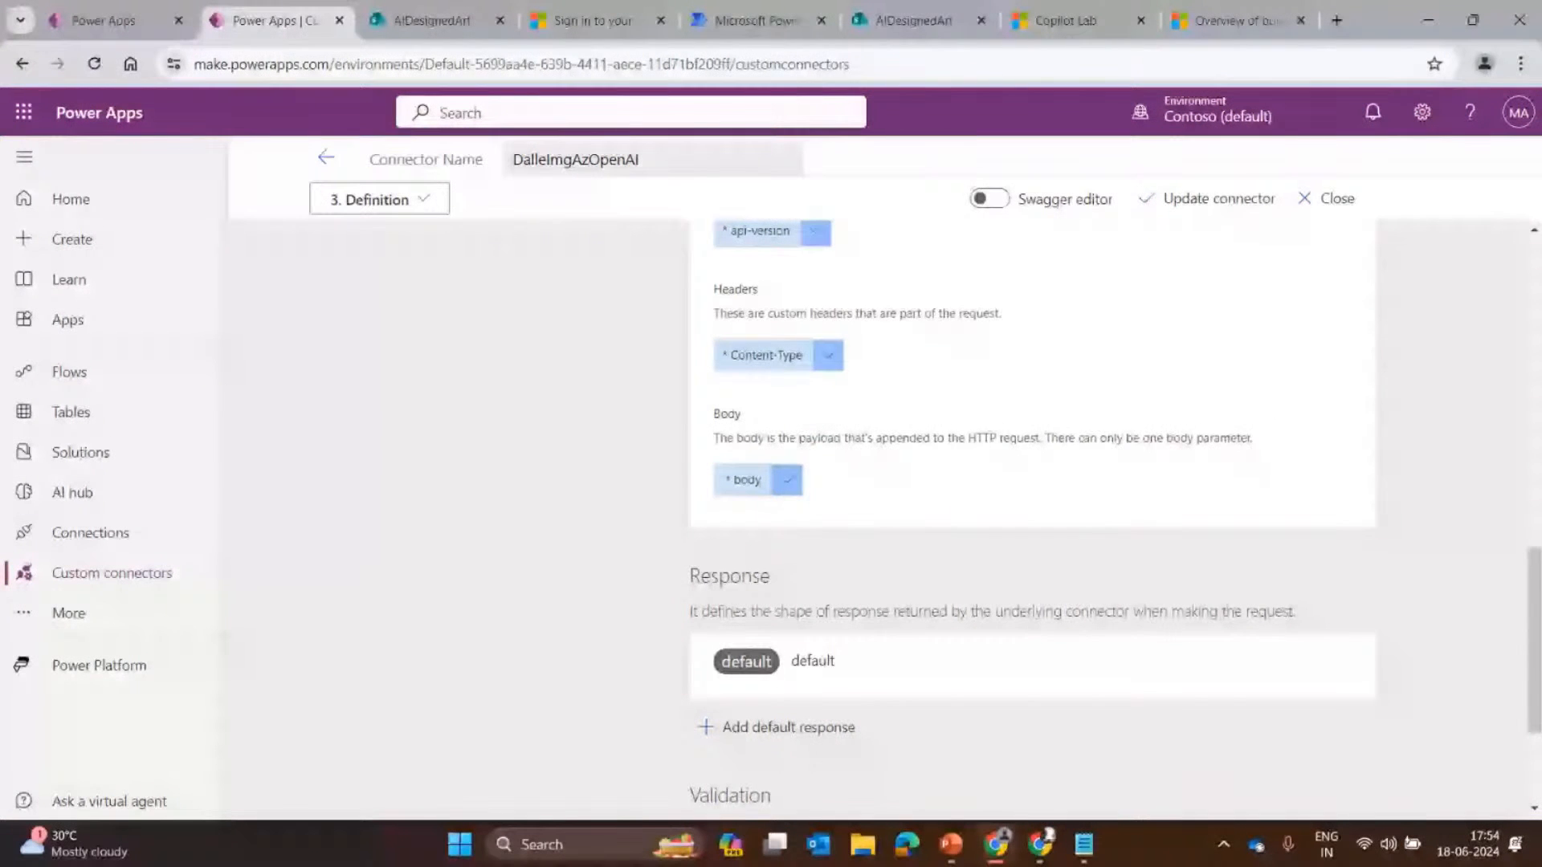
pyautogui.scroll(-3, 967, 369)
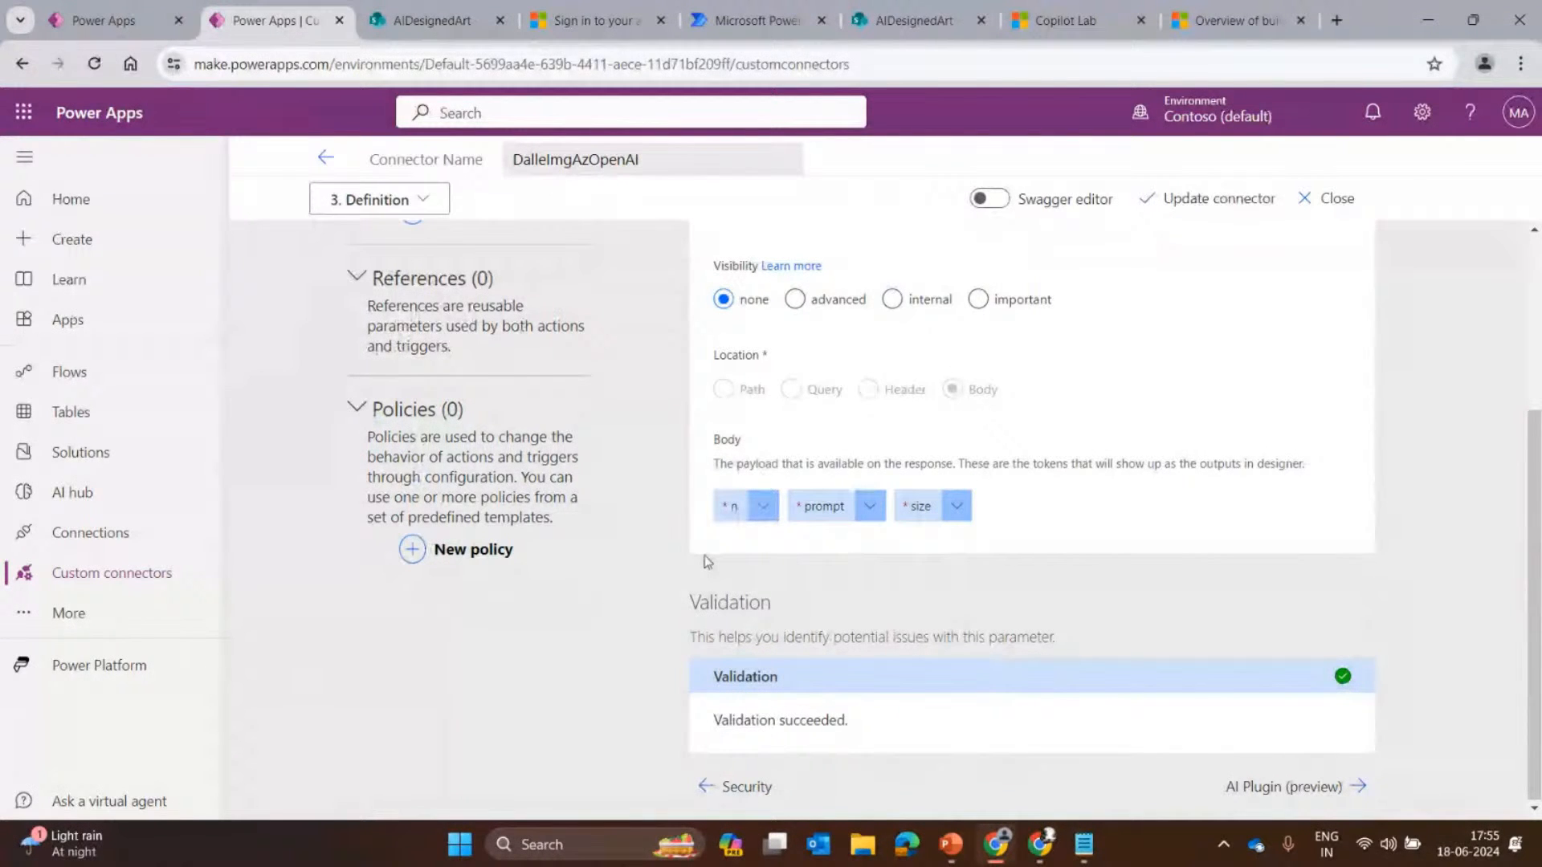
pyautogui.click(762, 506)
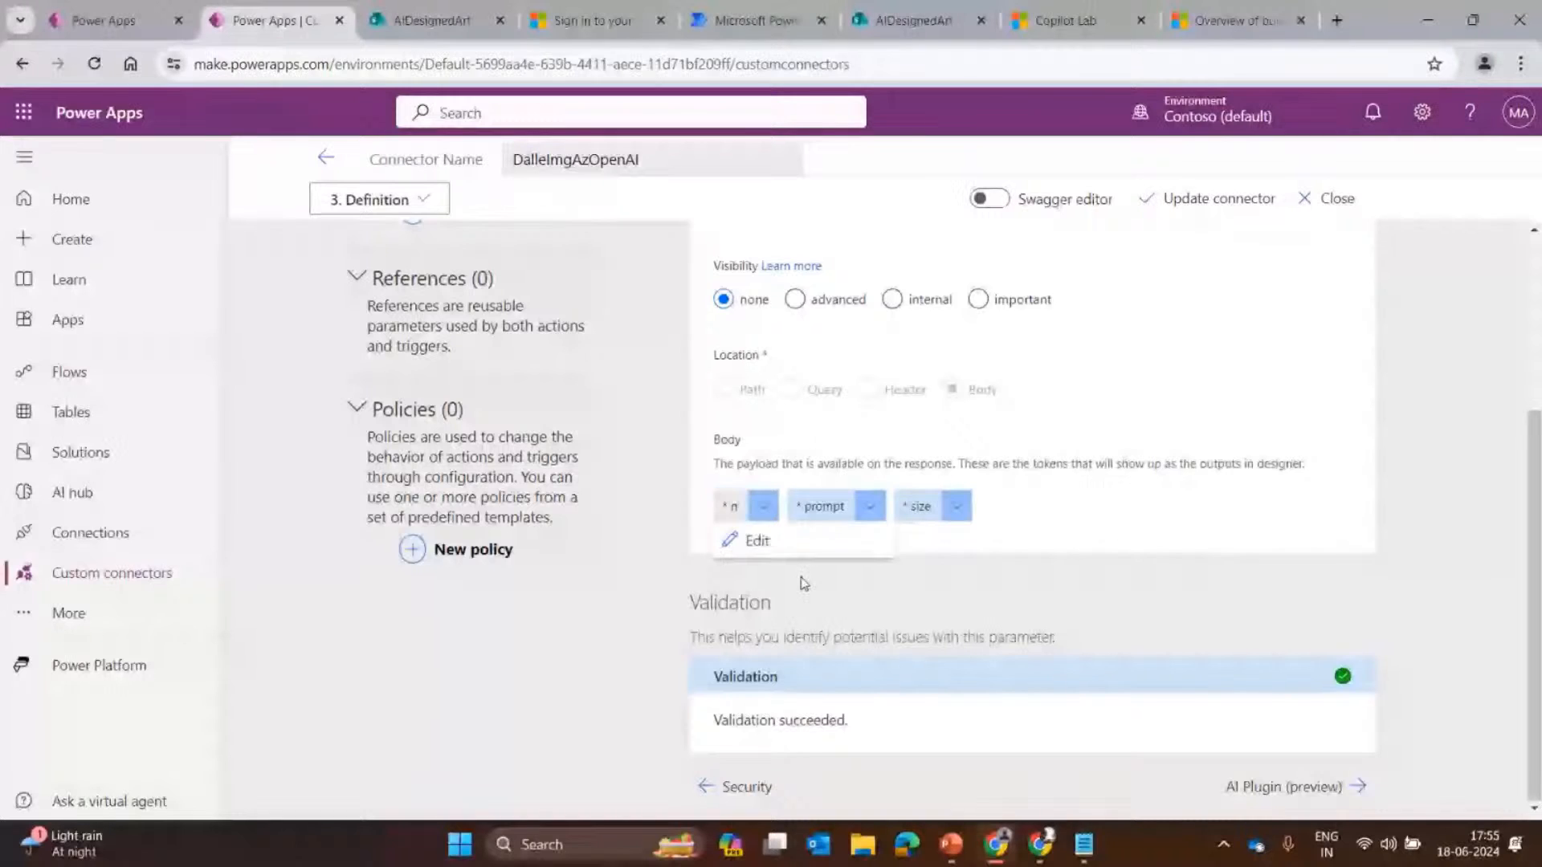
pyautogui.click(746, 559)
pyautogui.scroll(3, 833, 530)
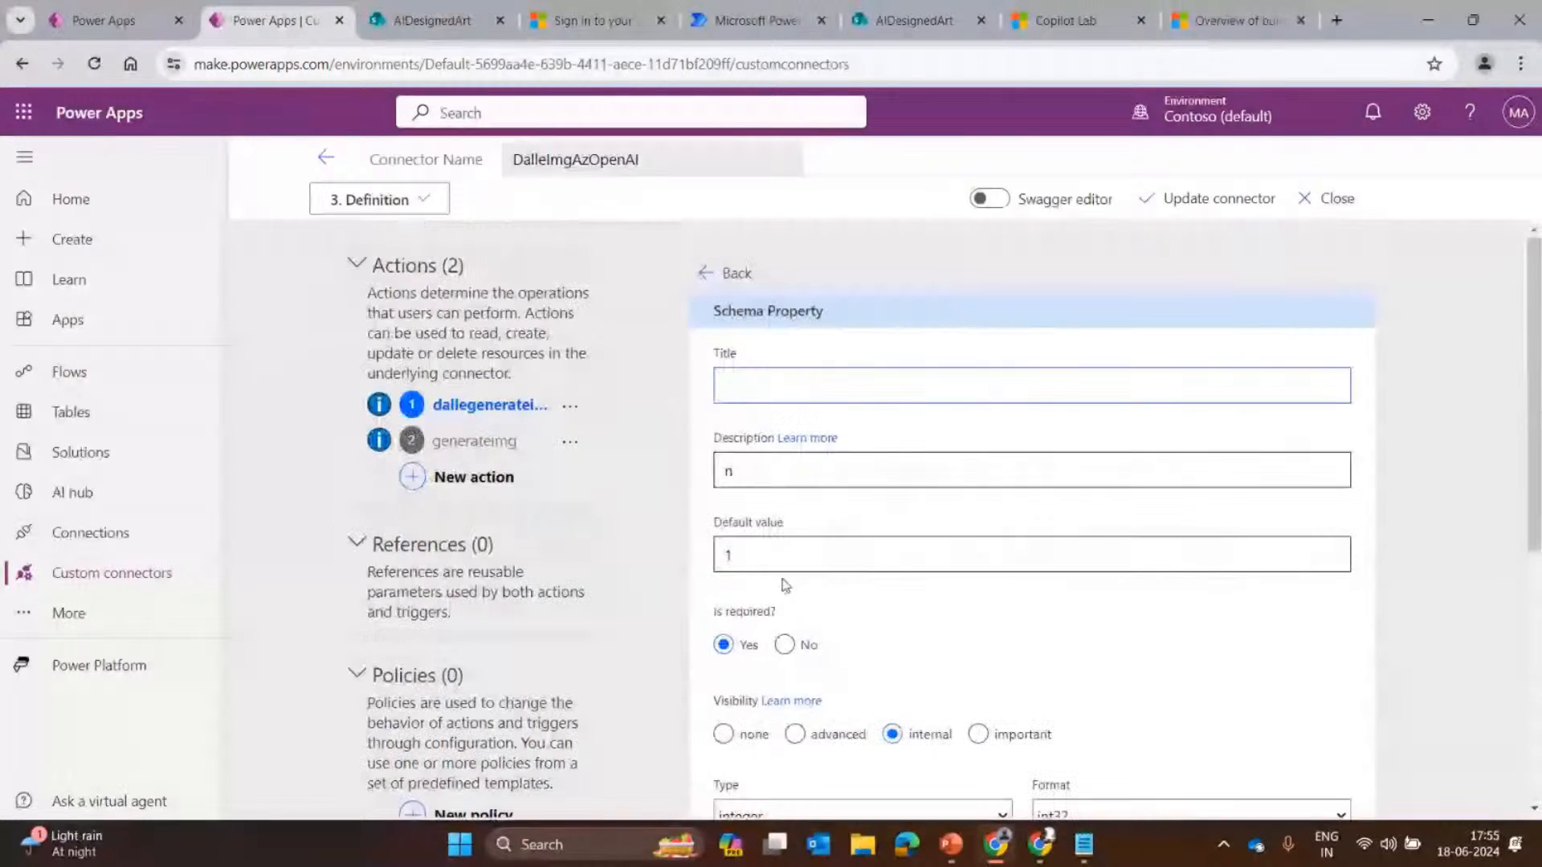
pyautogui.scroll(-5, 786, 585)
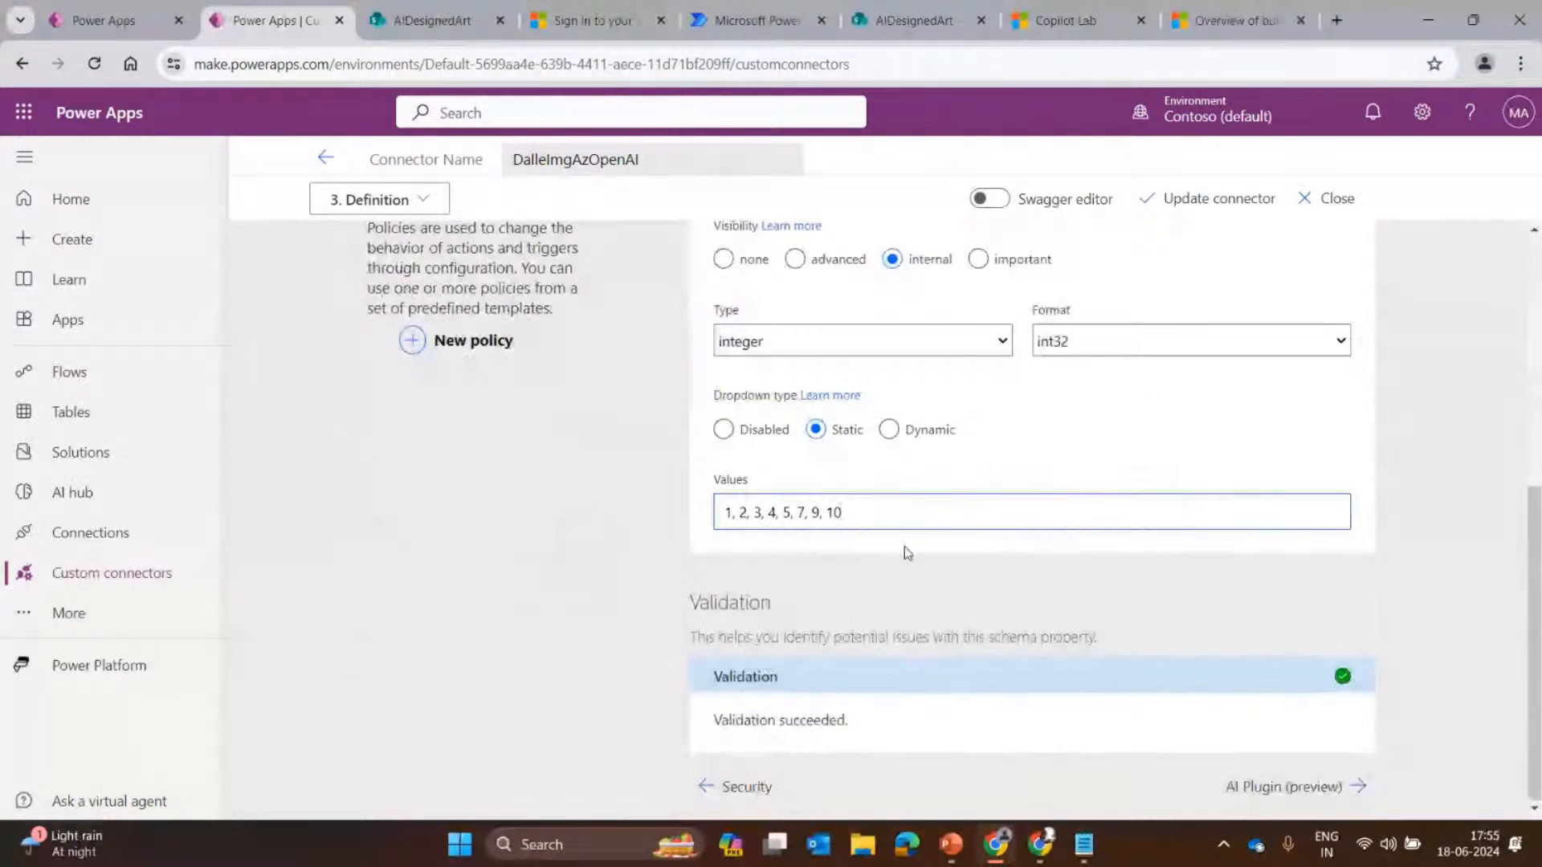
pyautogui.scroll(1, 968, 611)
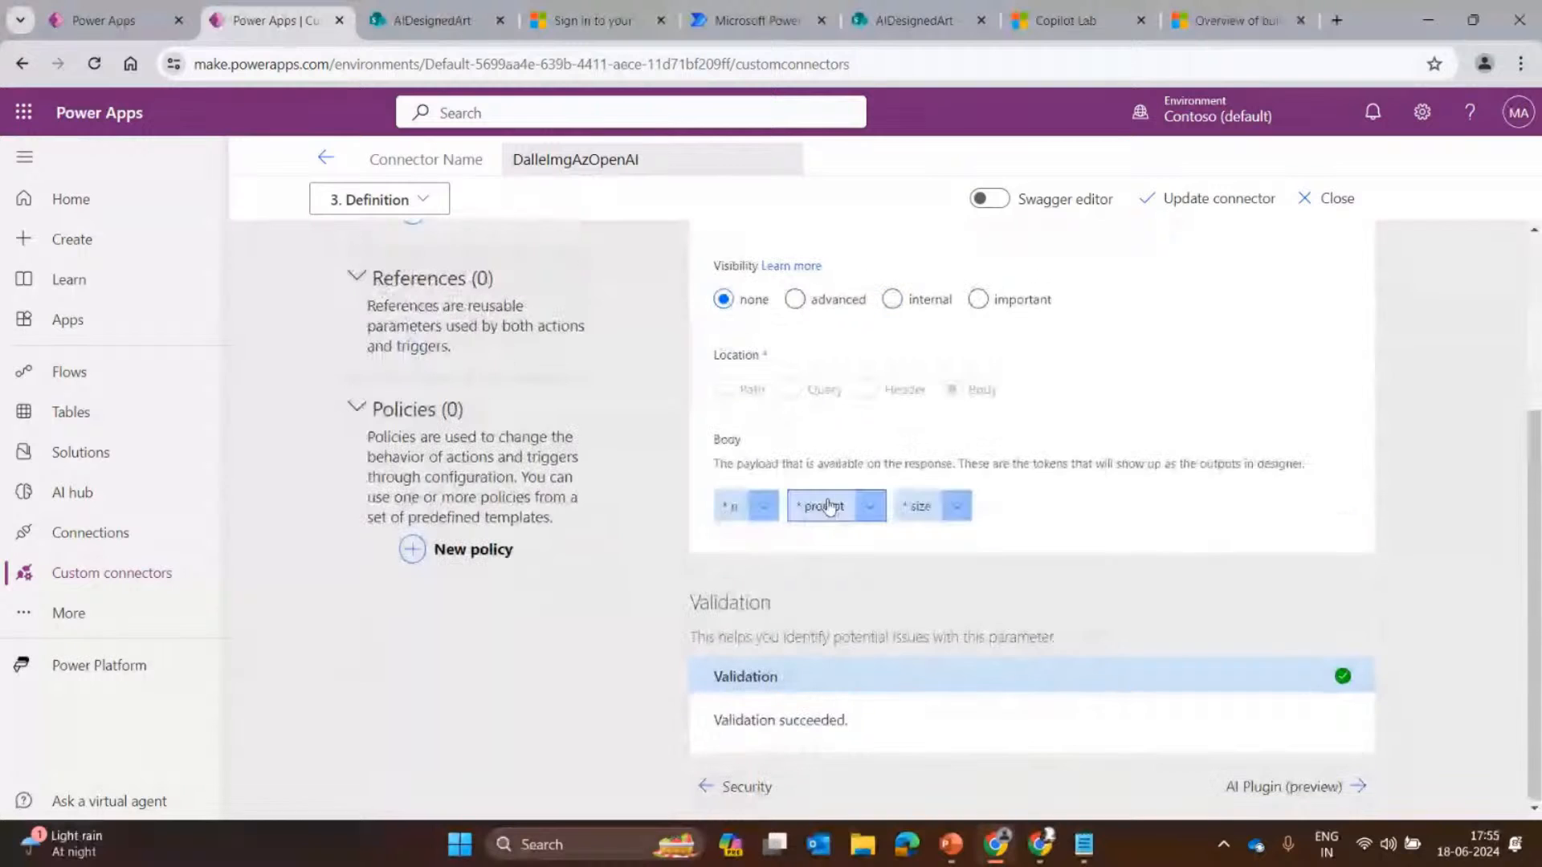
# Open the body's prompt property and examine its required setting, visibility, type and dropdown type.
pyautogui.click(829, 506)
pyautogui.click(831, 541)
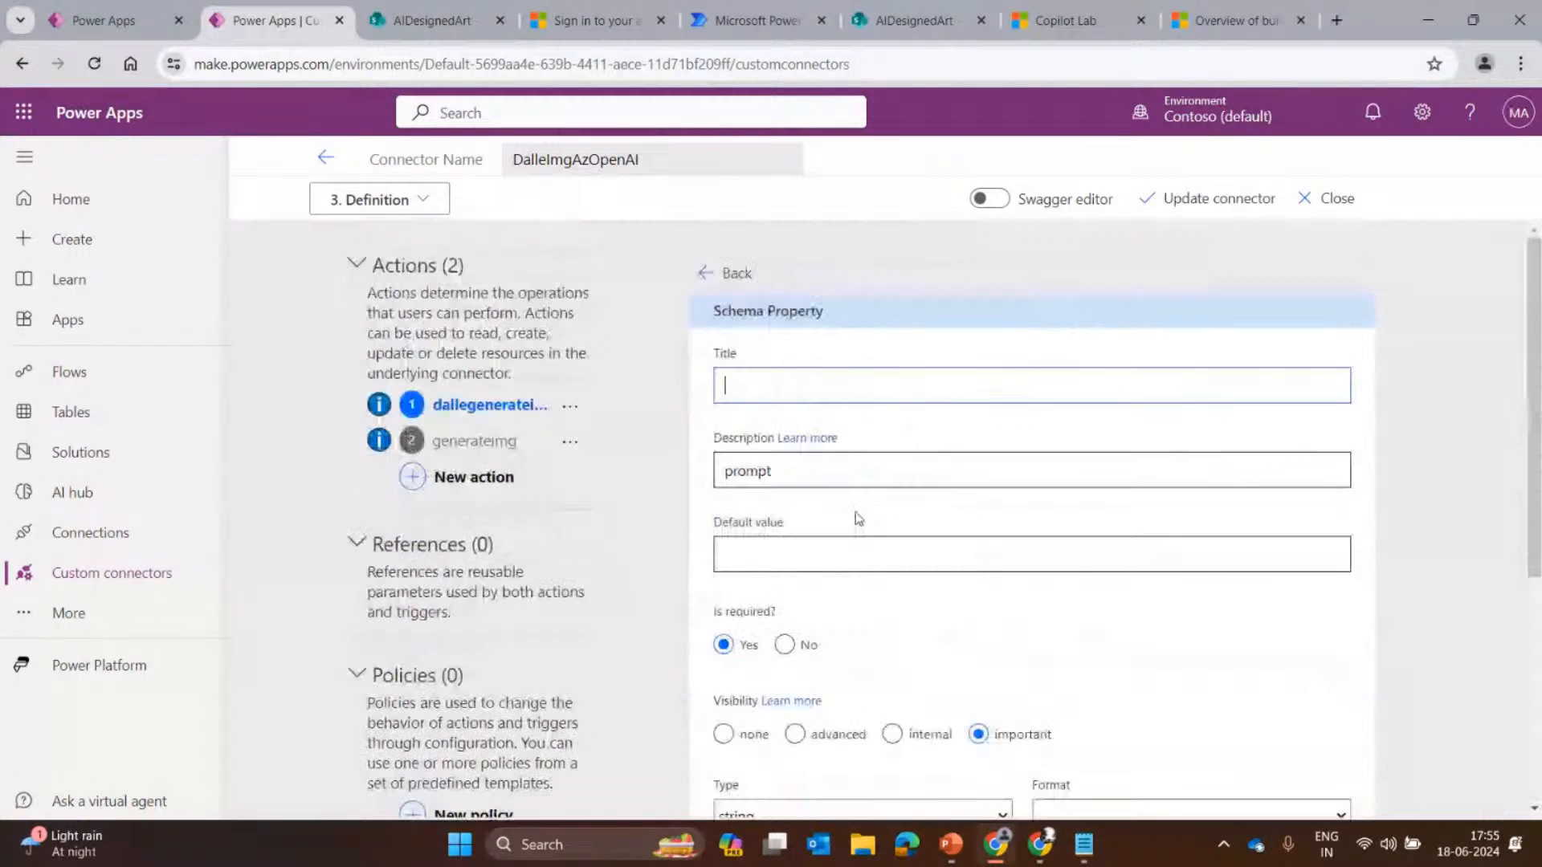
pyautogui.scroll(-5, 847, 530)
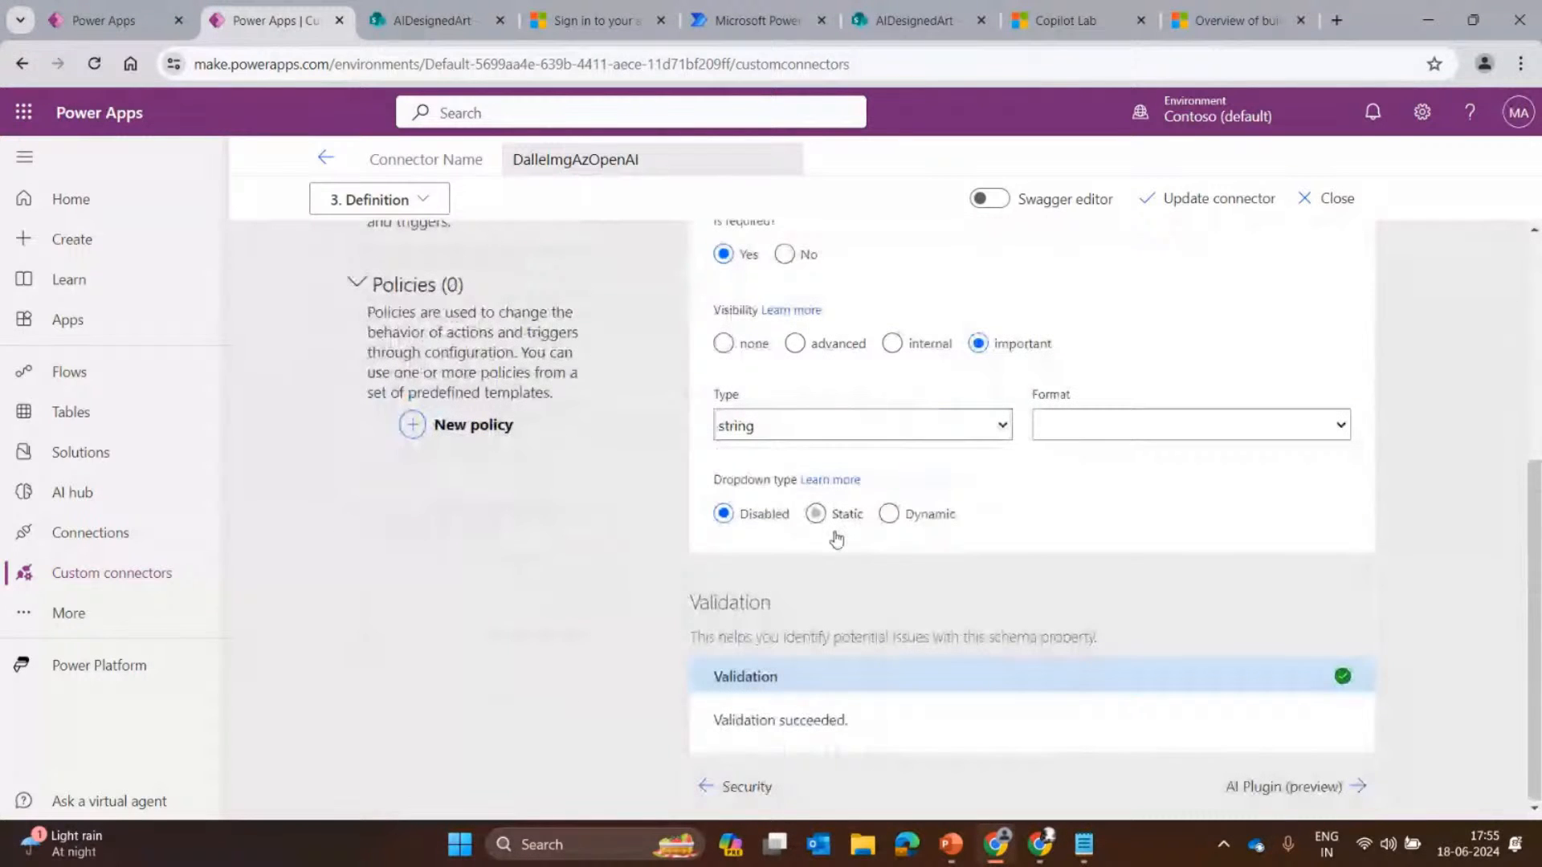
pyautogui.scroll(4, 836, 540)
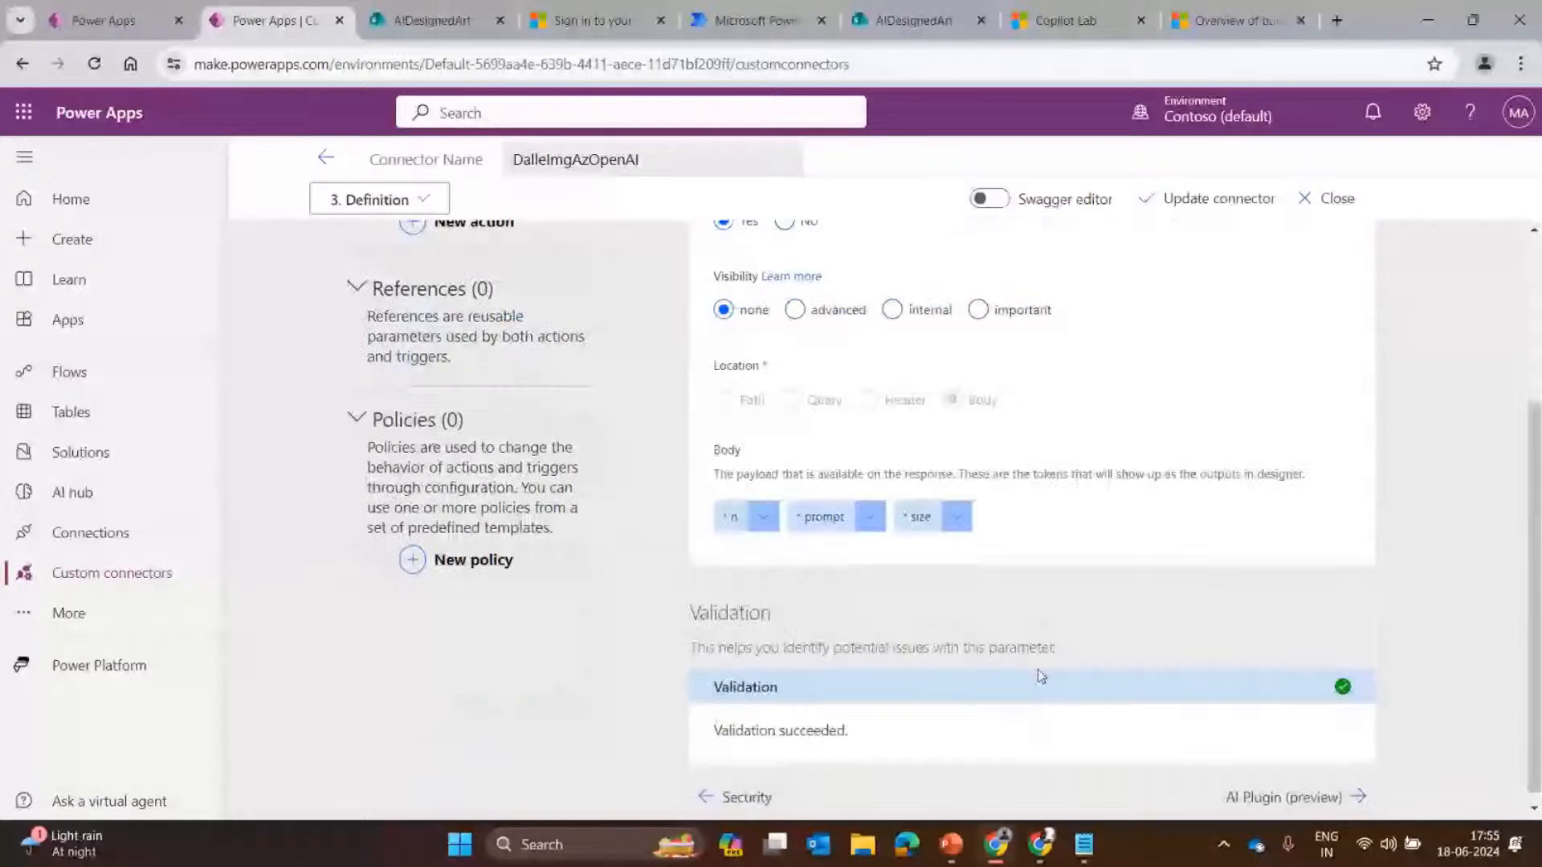
# Open the body's size property and examine its default value, visibility, type and allowed image dimensions.
pyautogui.click(956, 506)
pyautogui.click(933, 541)
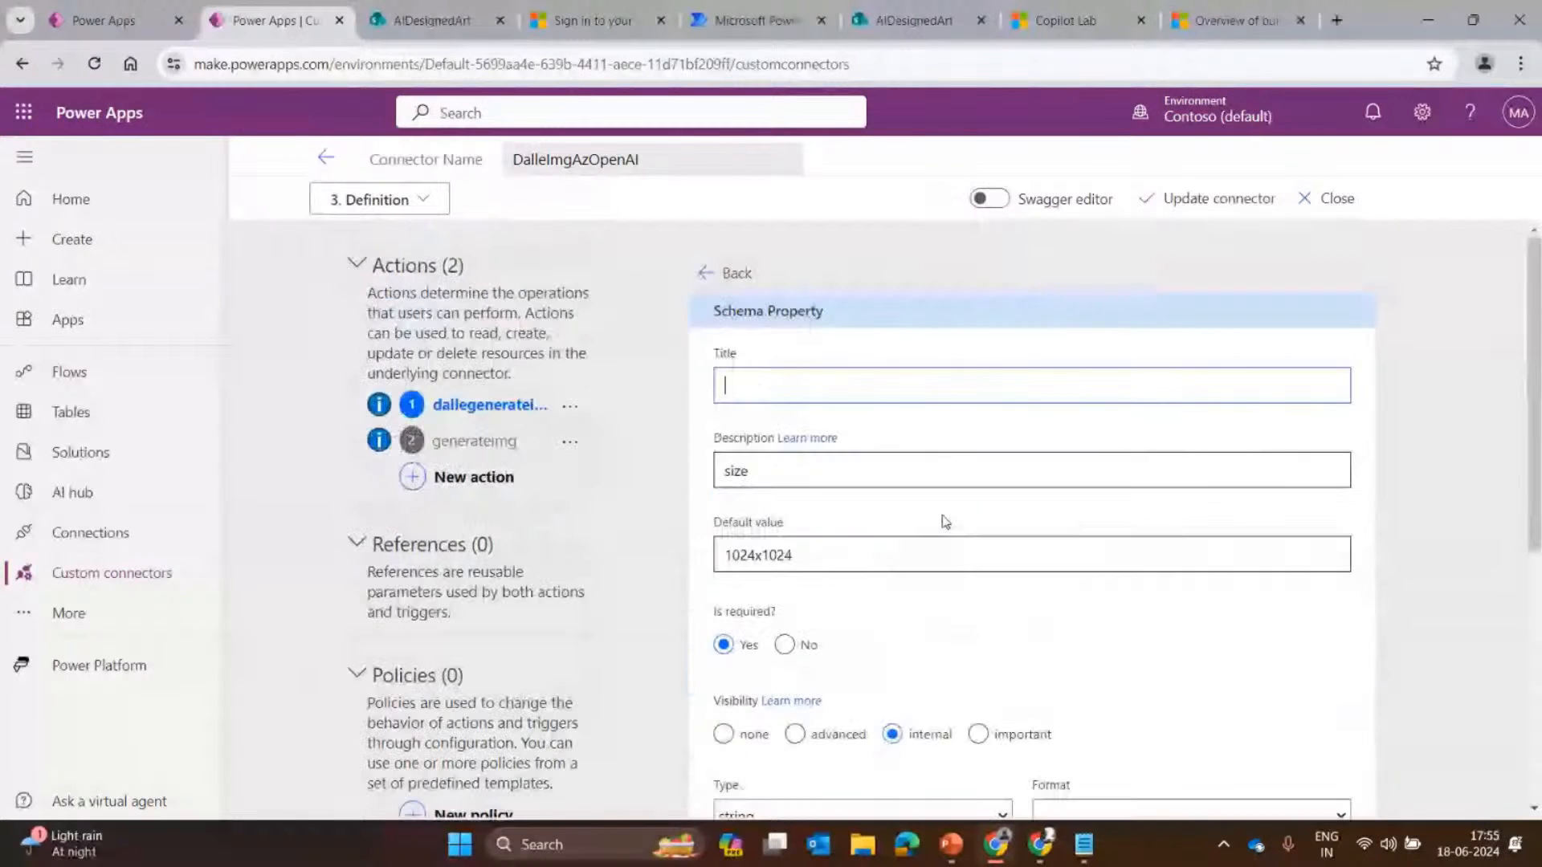
pyautogui.scroll(-5, 945, 522)
pyautogui.scroll(2, 659, 504)
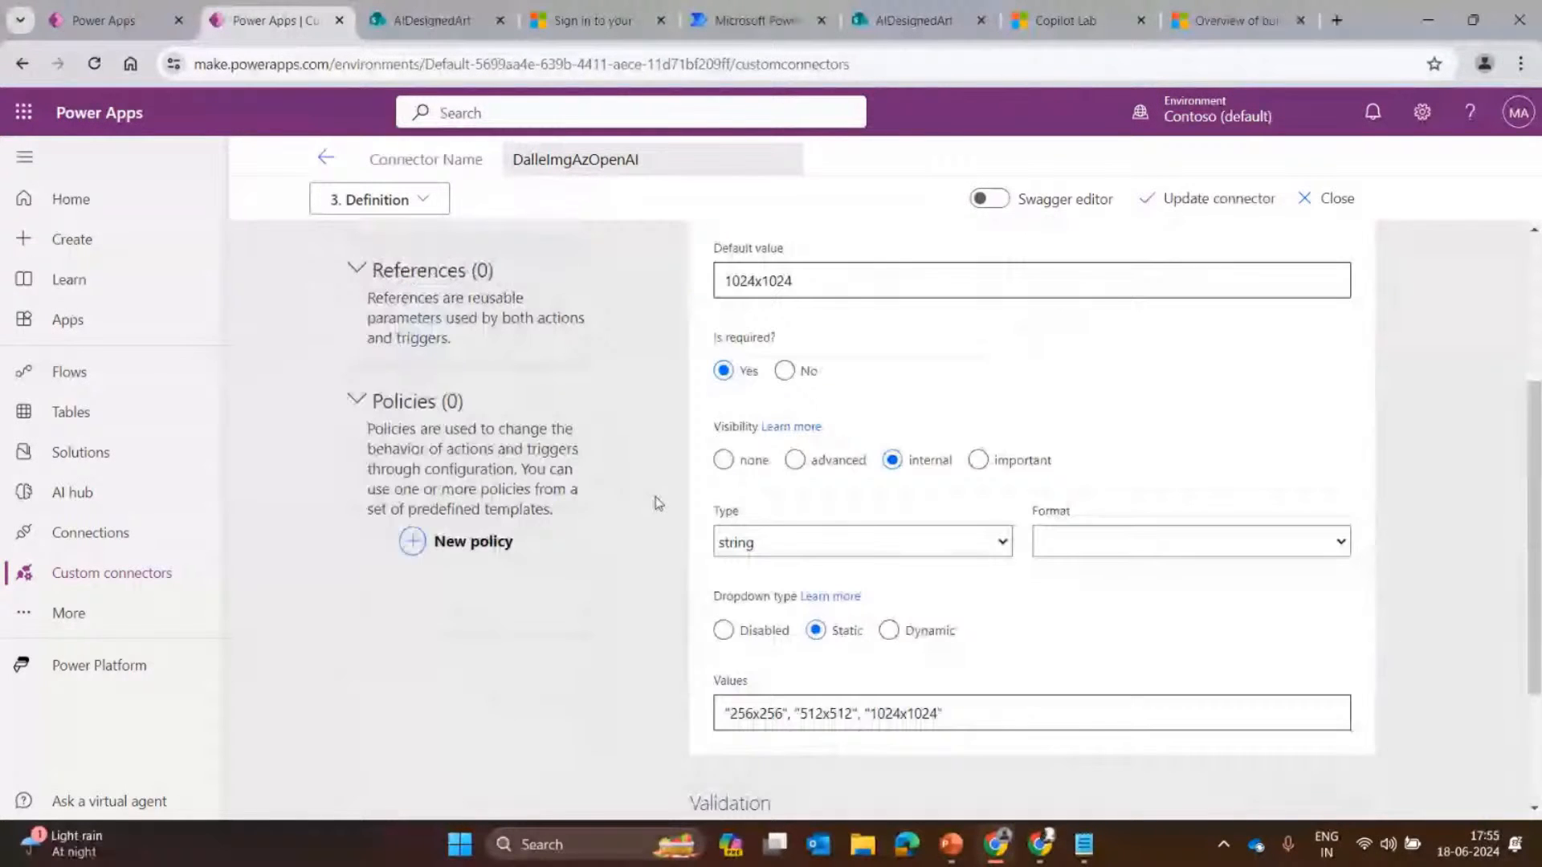
pyautogui.scroll(3, 654, 504)
# Return to the dallegenerateimg action's definition and review its request, response and validation sections.
pyautogui.click(733, 273)
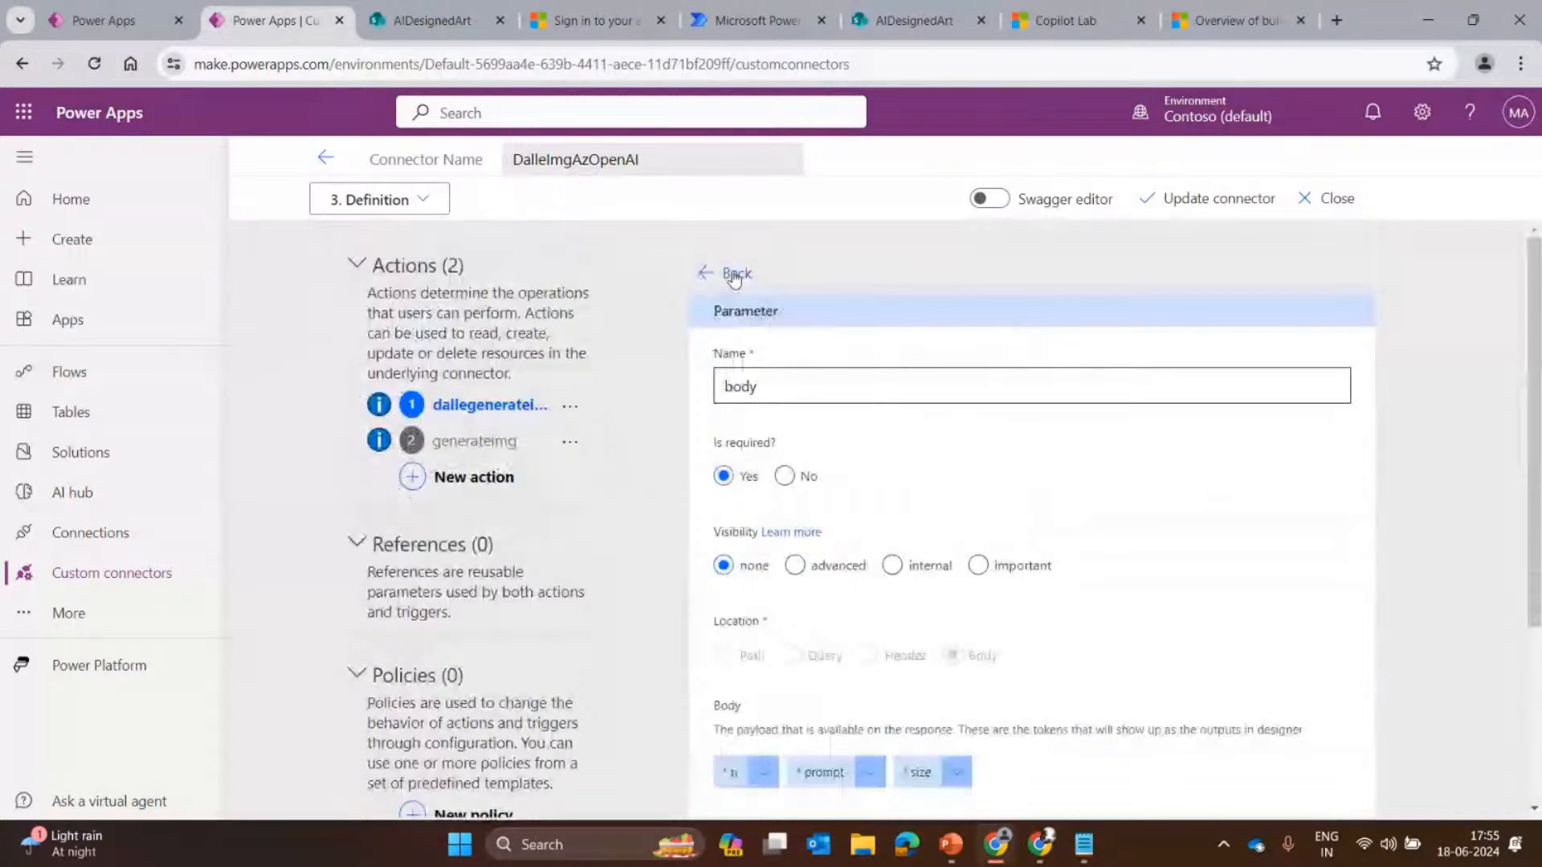
pyautogui.click(733, 274)
pyautogui.scroll(-10, 964, 722)
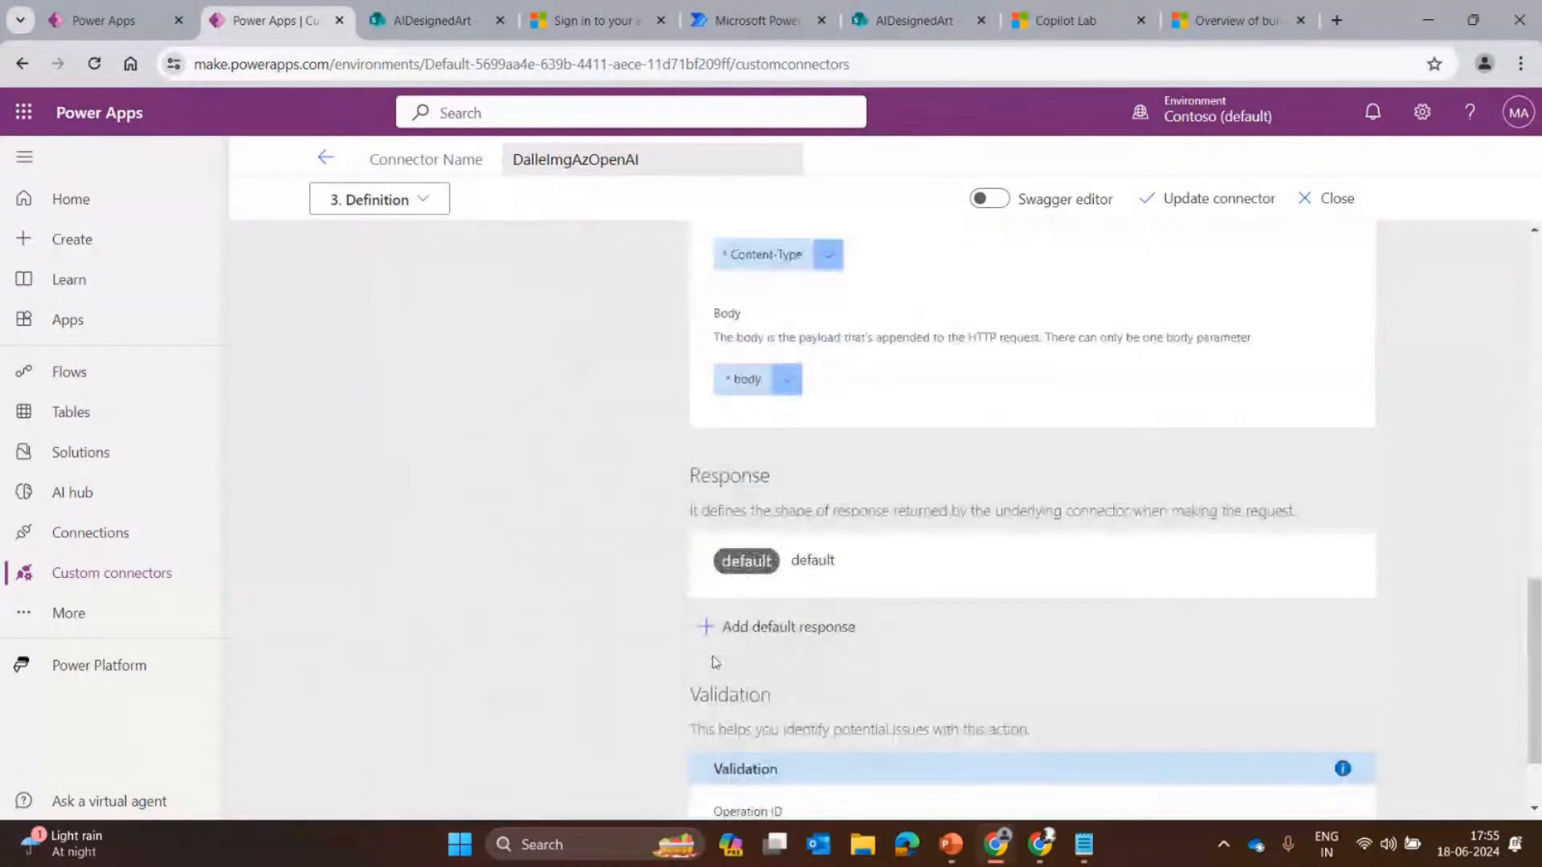
pyautogui.scroll(8, 817, 424)
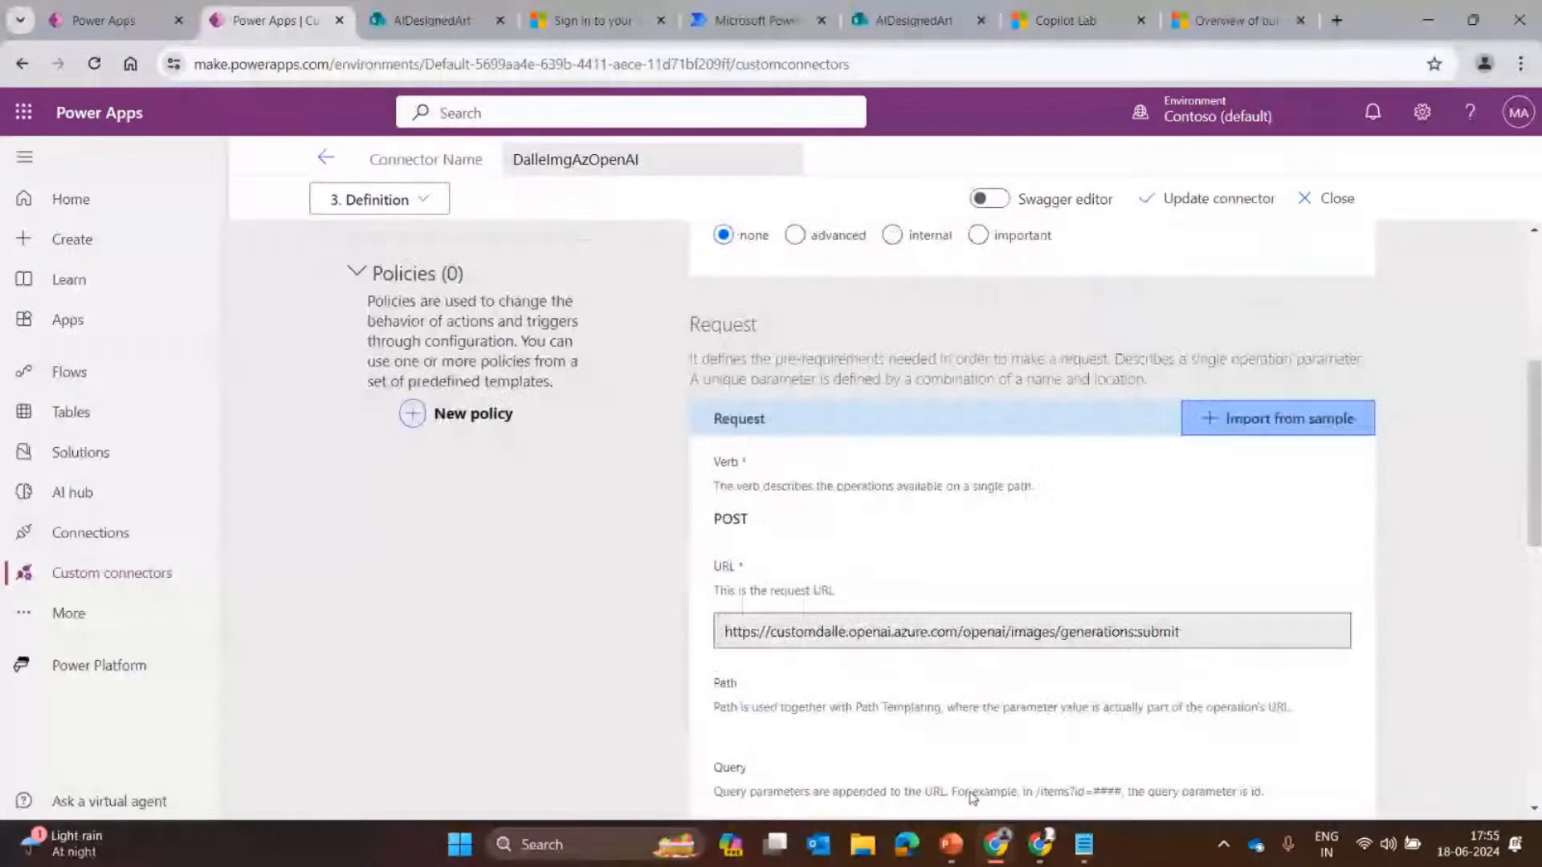
pyautogui.scroll(3, 792, 329)
pyautogui.scroll(-10, 792, 328)
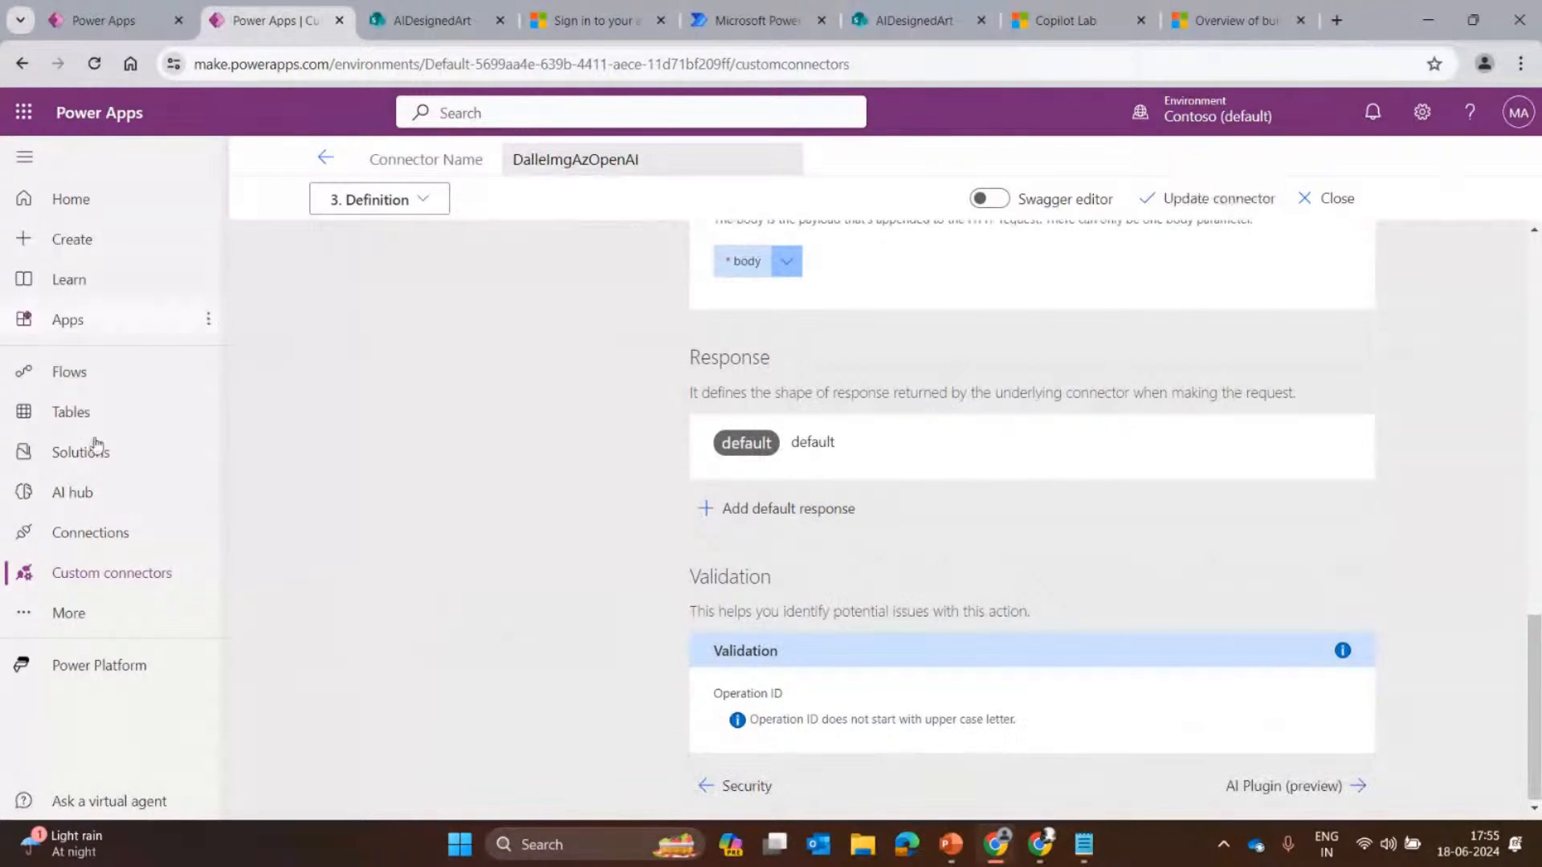
pyautogui.scroll(8, 774, 598)
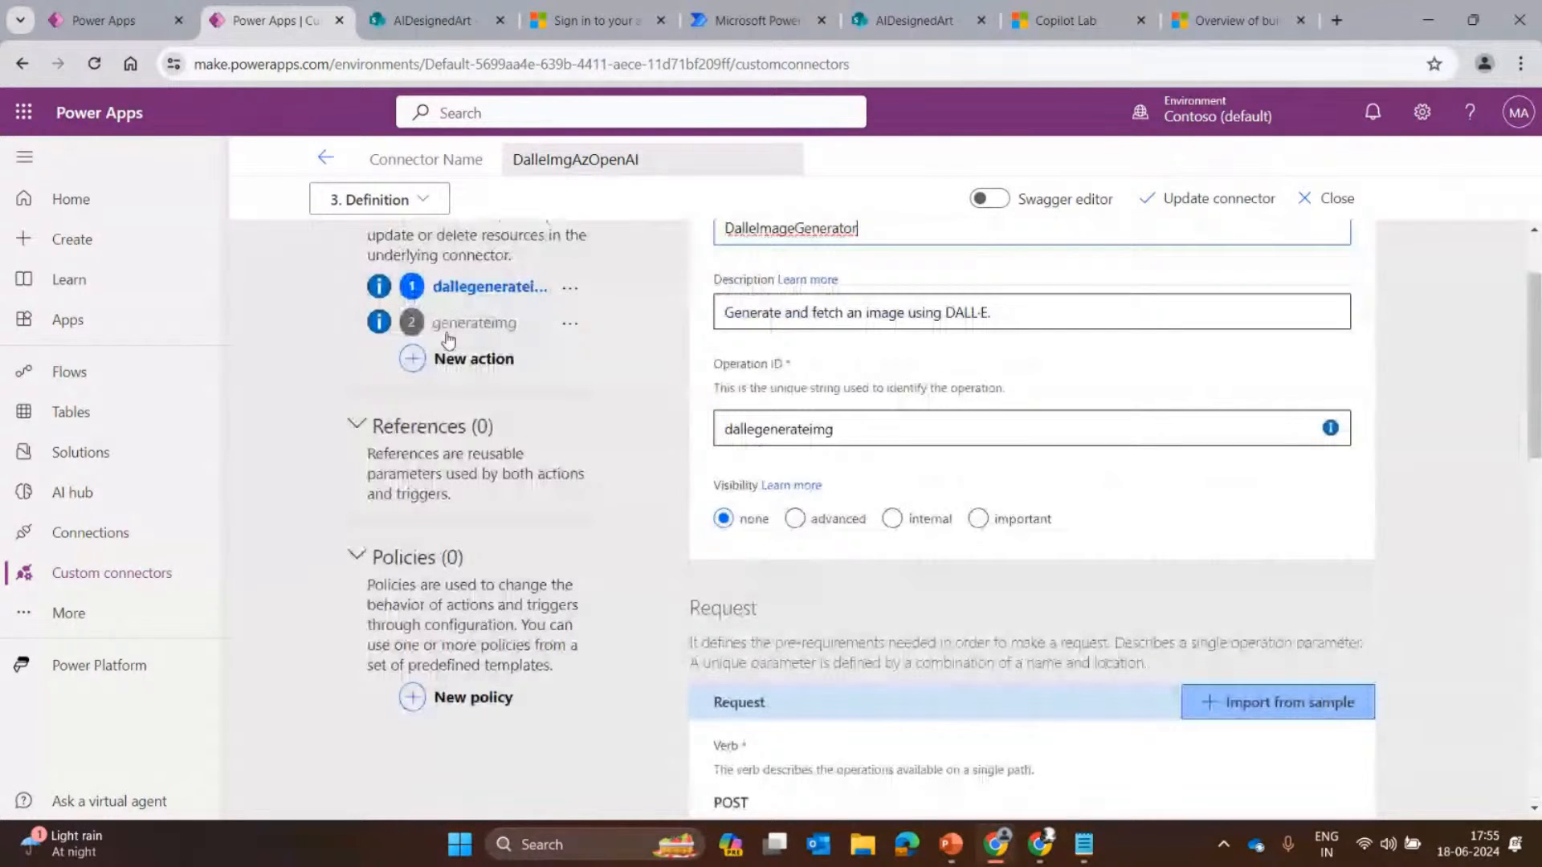
# Review the connector's AI Plugin (preview) manifest fields and its optional Code section.
pyautogui.click(378, 199)
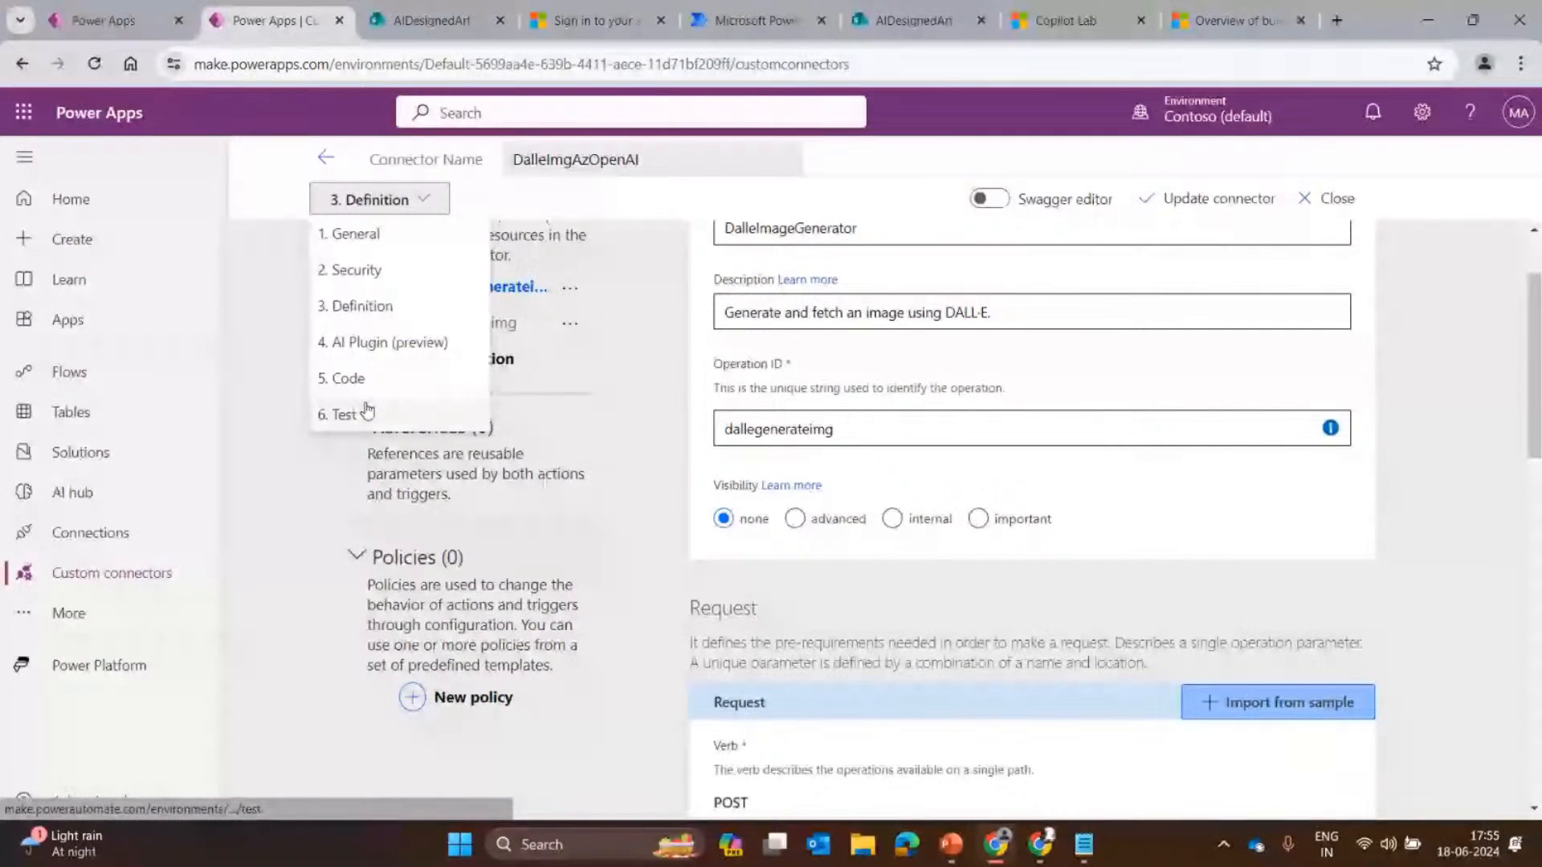
pyautogui.click(387, 344)
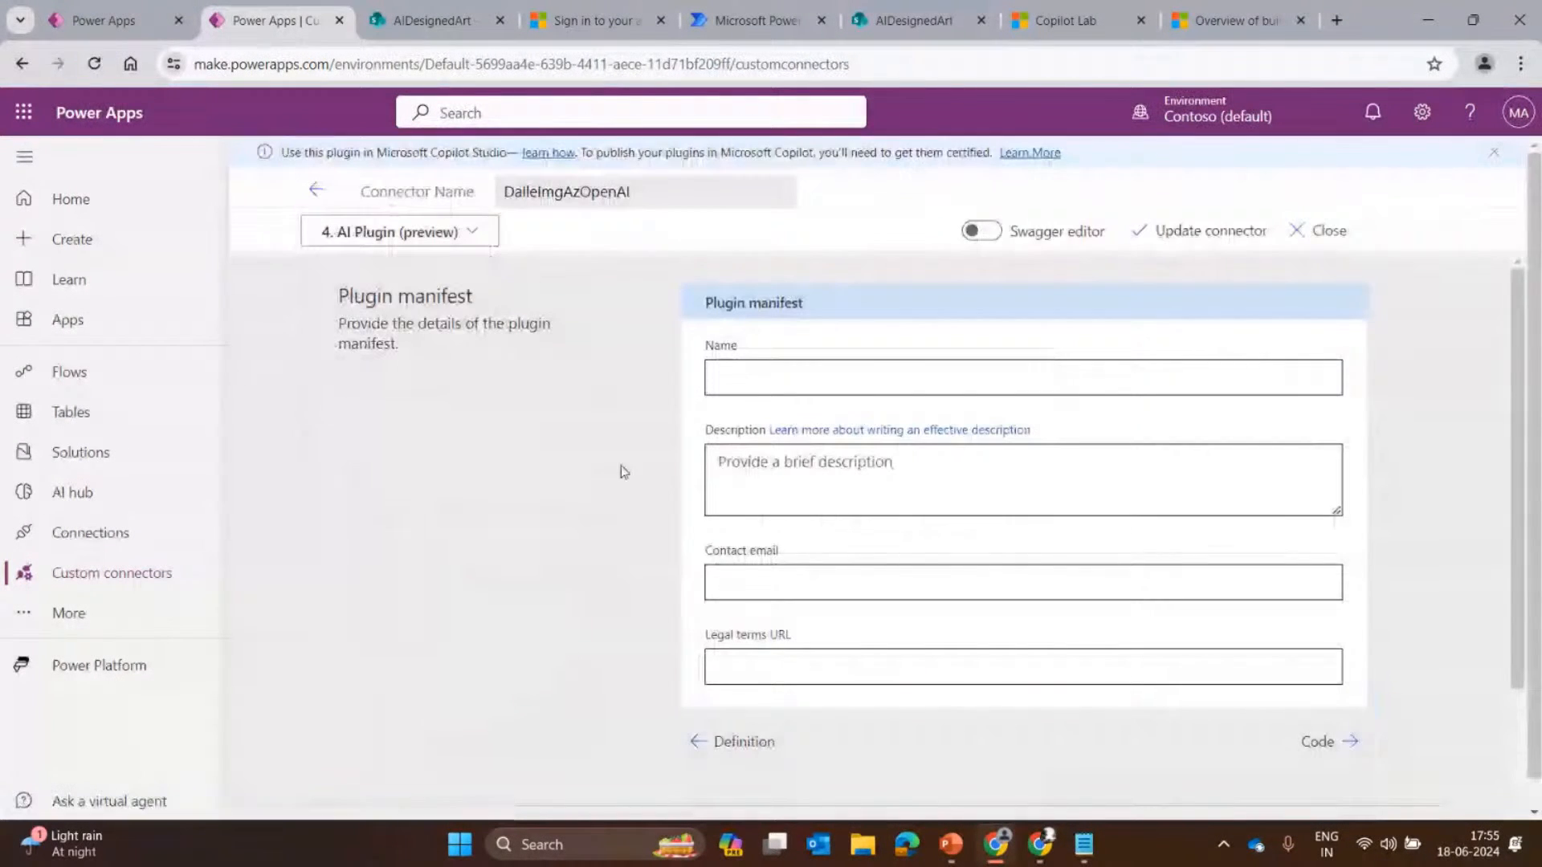
pyautogui.click(465, 233)
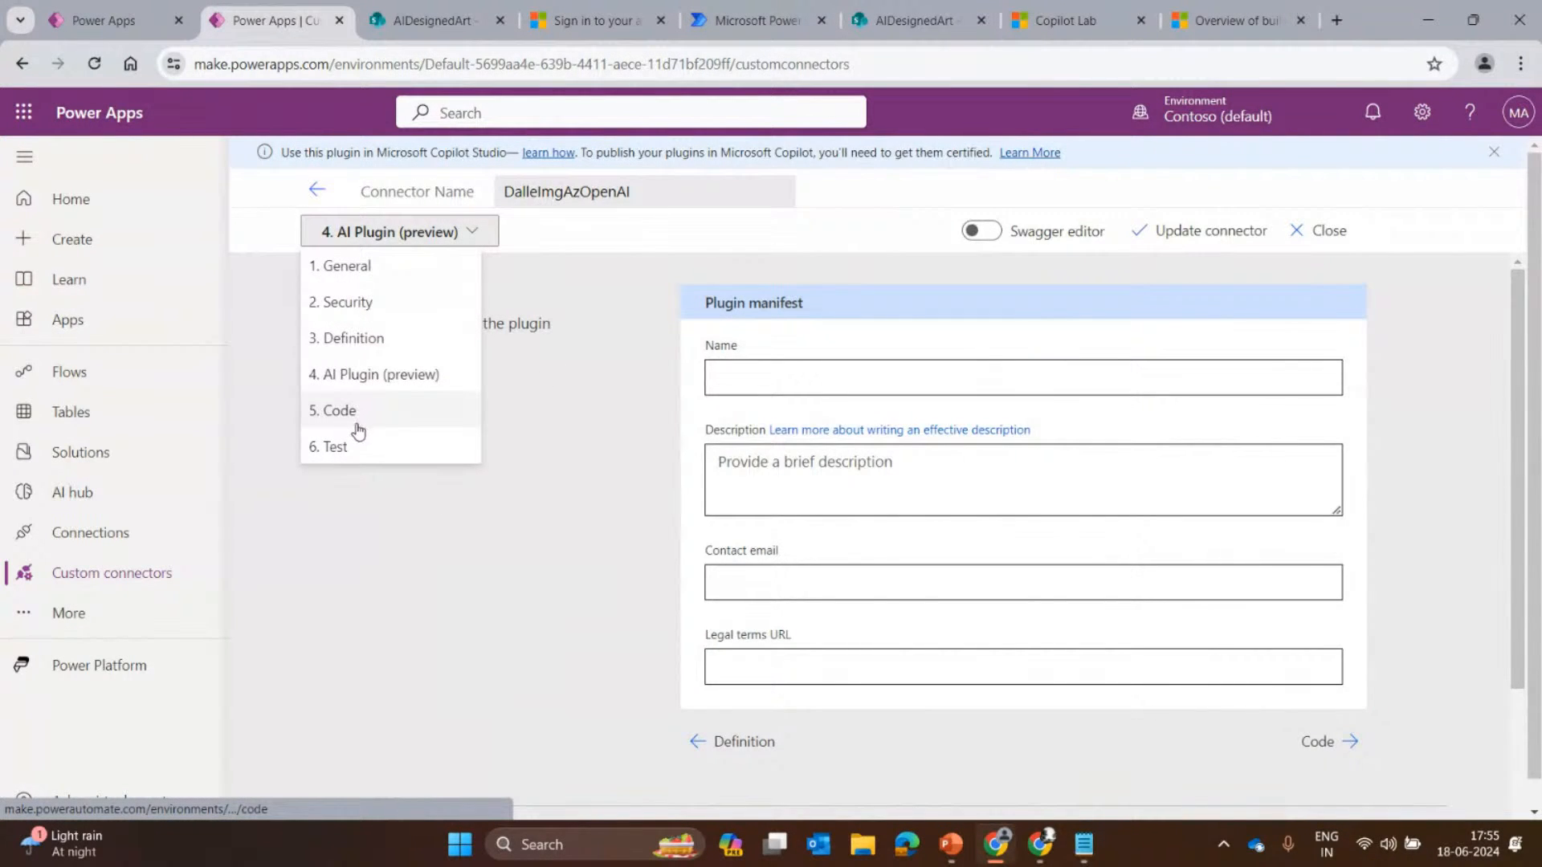
pyautogui.click(359, 415)
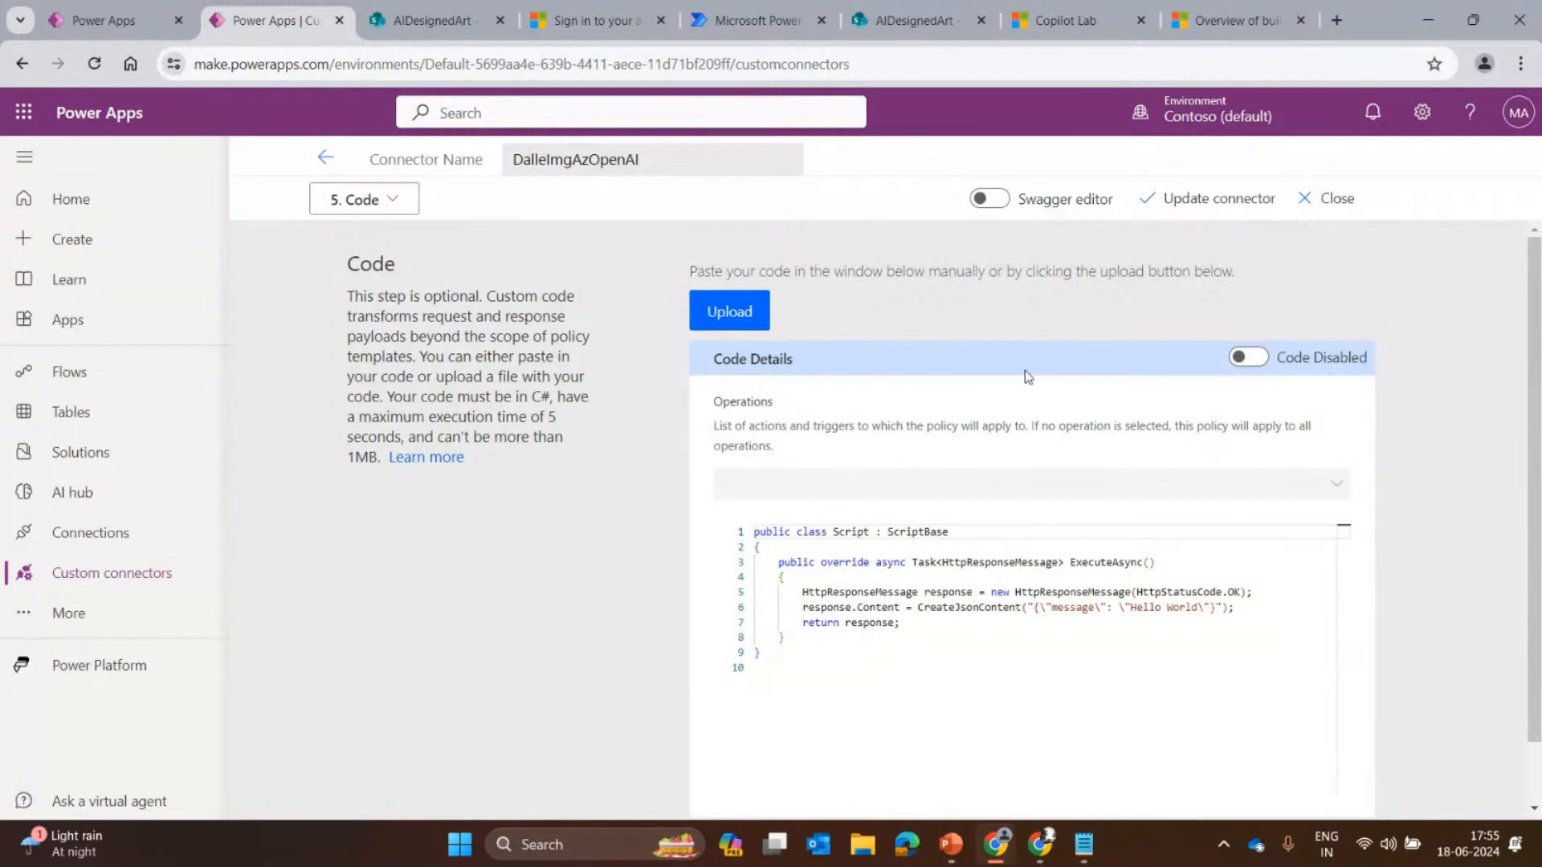
# Open the connector's Test section and test the dallegenerateimg operation with the prompt "generate an image of an ruled AI world".
pyautogui.click(361, 199)
pyautogui.click(353, 414)
pyautogui.scroll(-3, 964, 578)
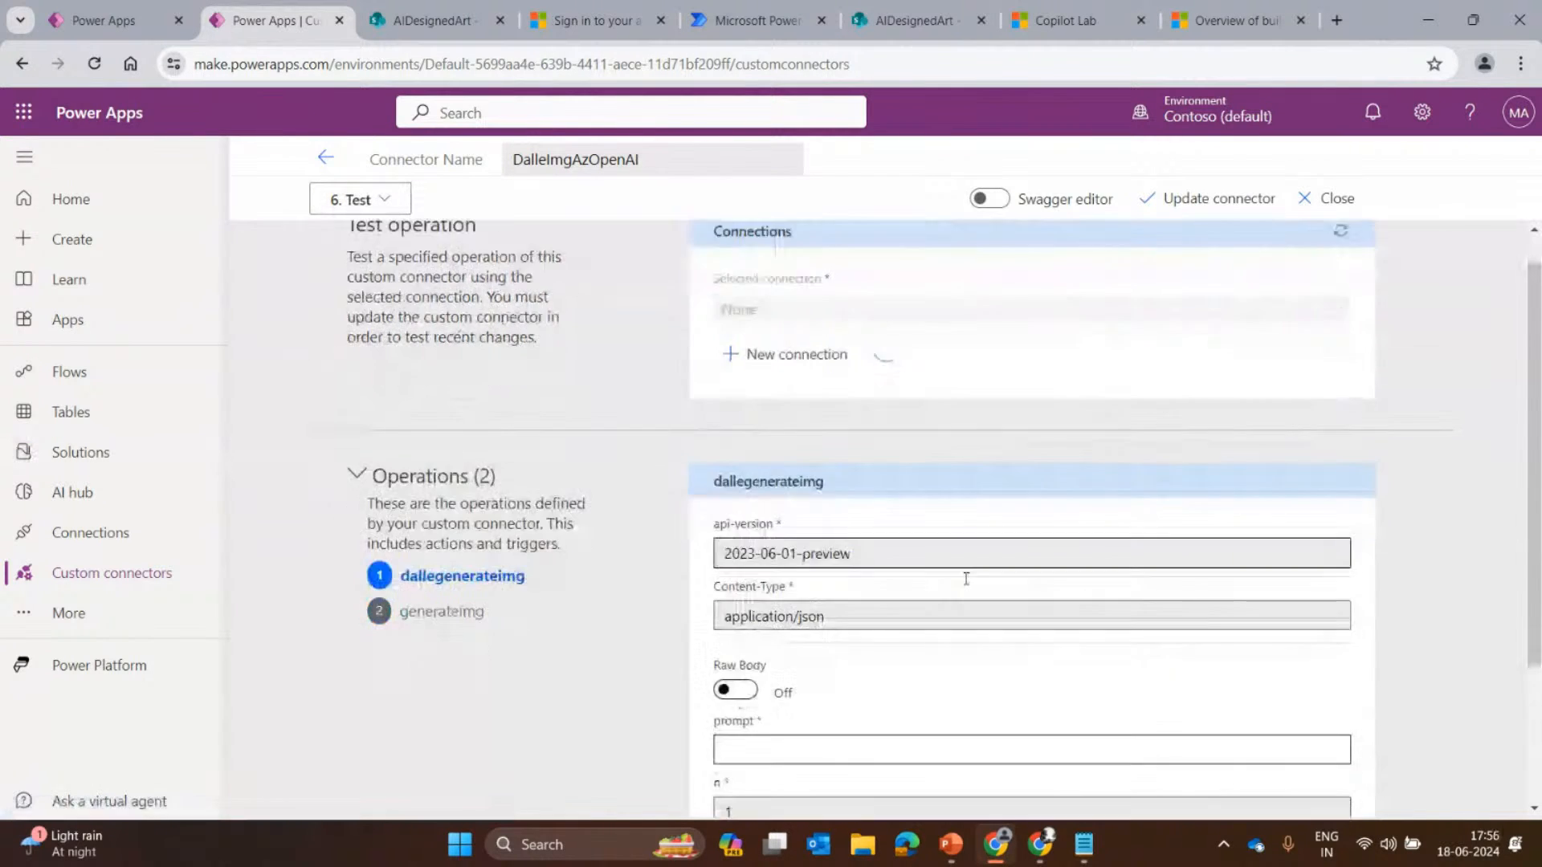
pyautogui.click(771, 551)
pyautogui.write('generate an ima')
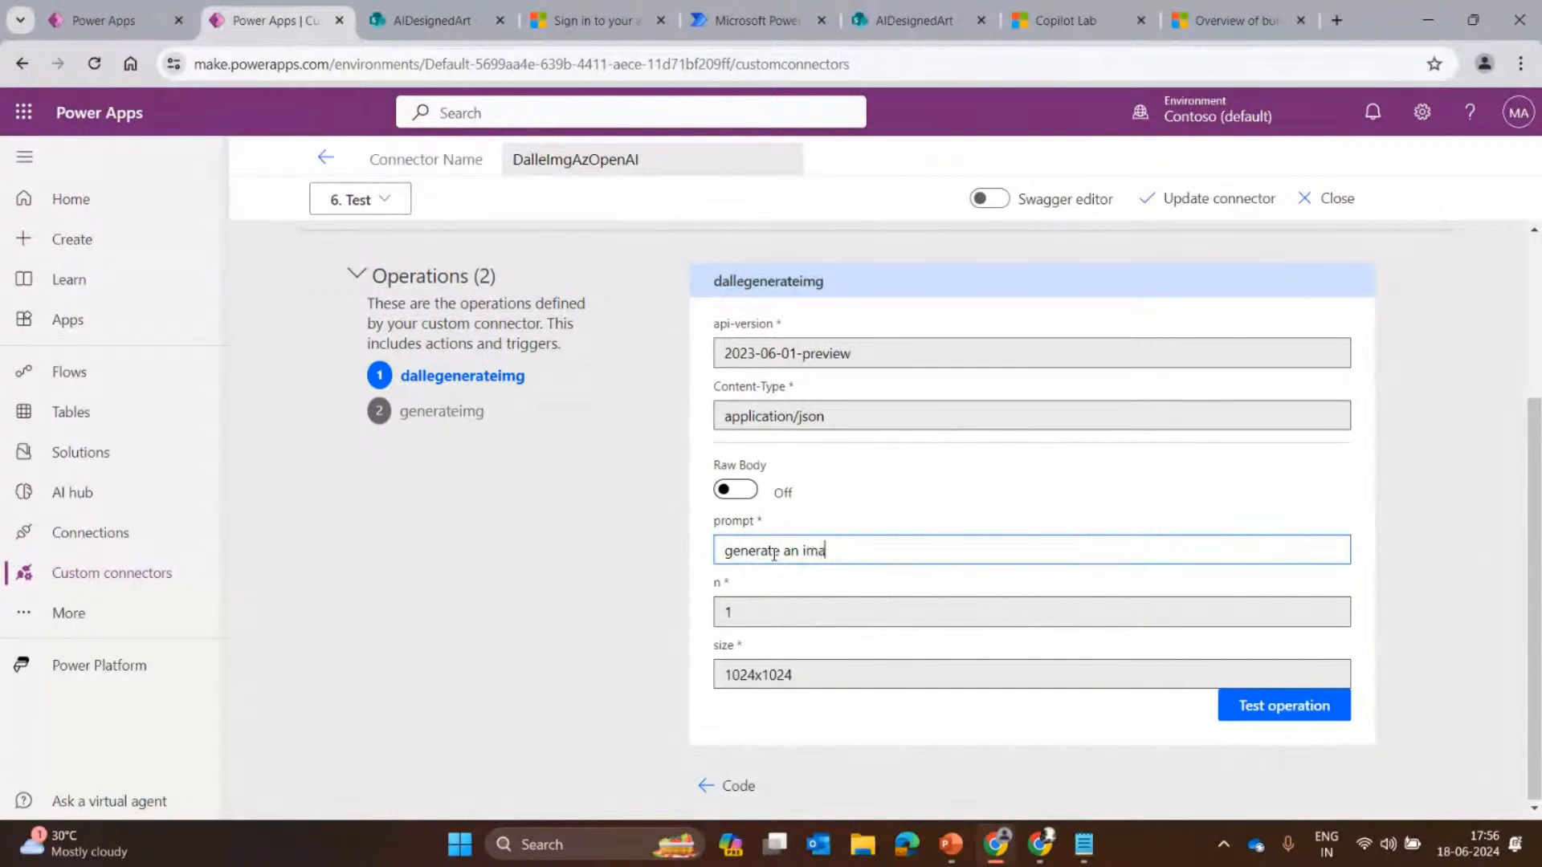
pyautogui.write('ge of a')
pyautogui.write('n ruled AI world')
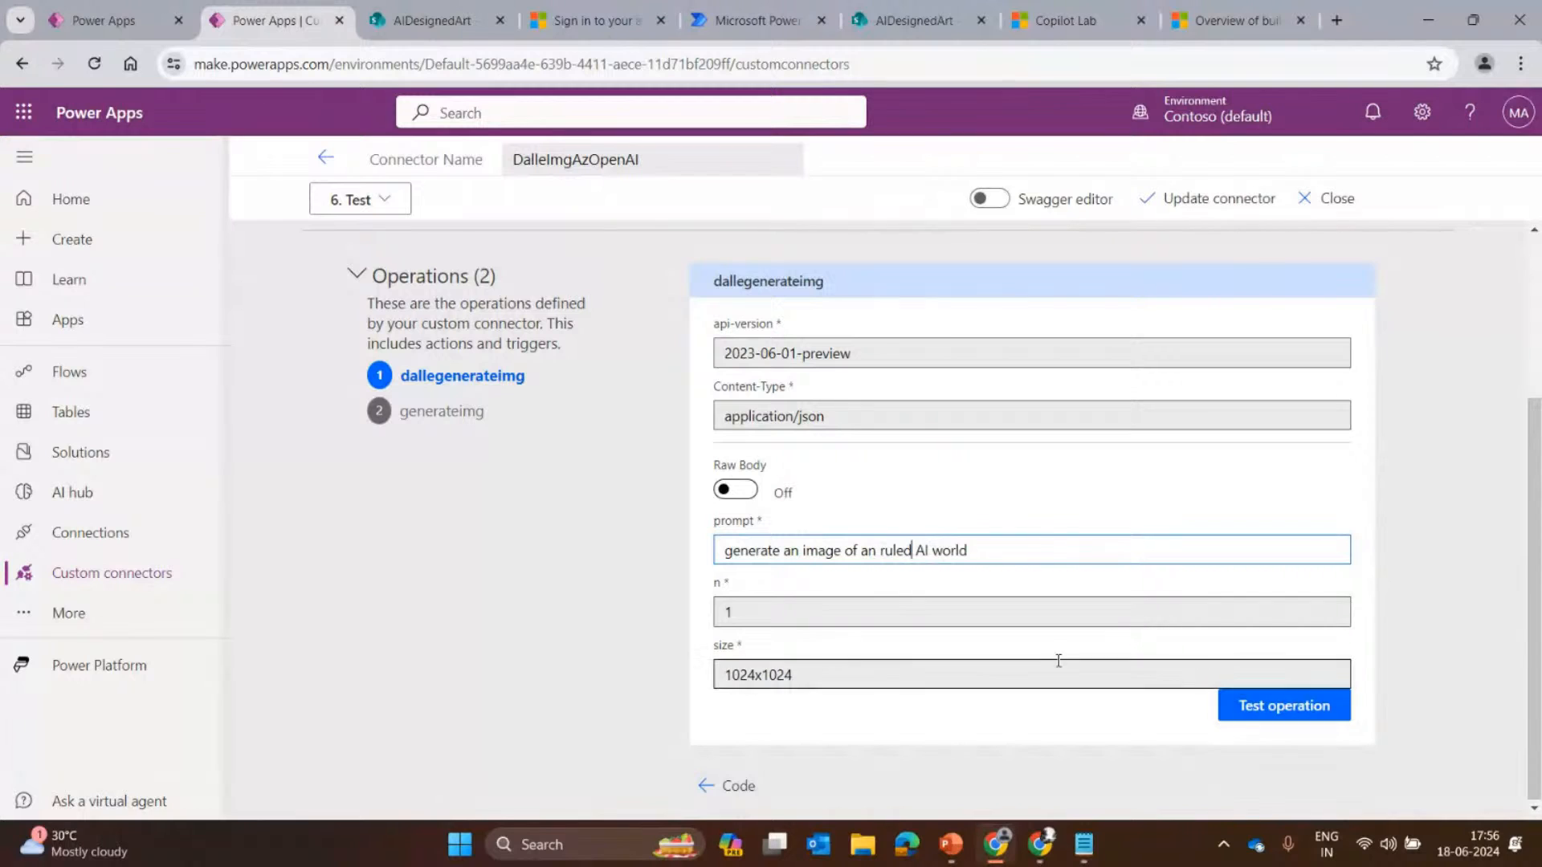
pyautogui.doubleClick(810, 678)
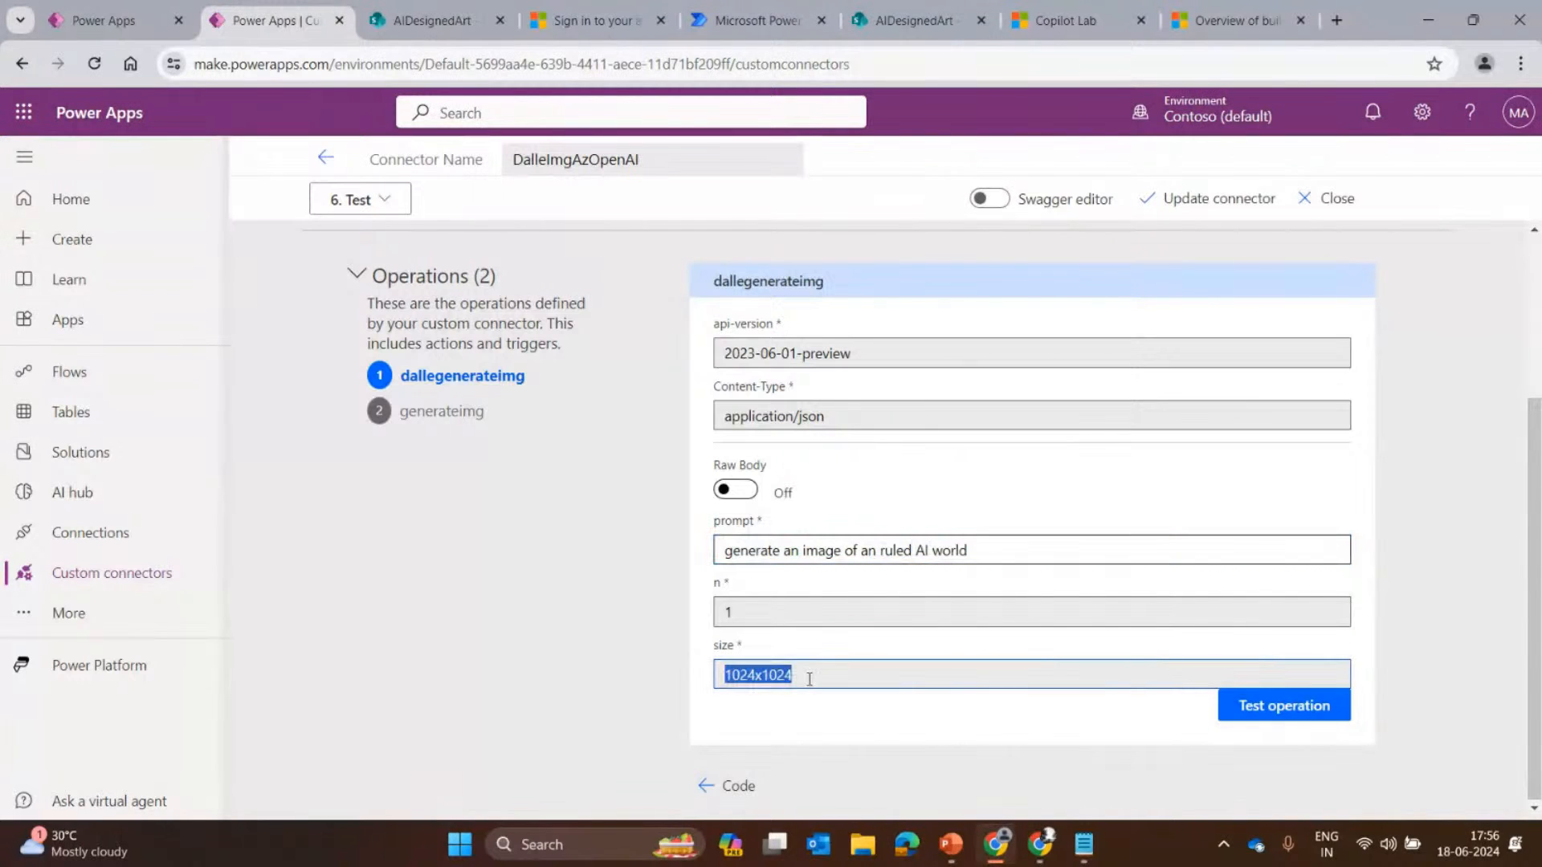
pyautogui.click(1263, 705)
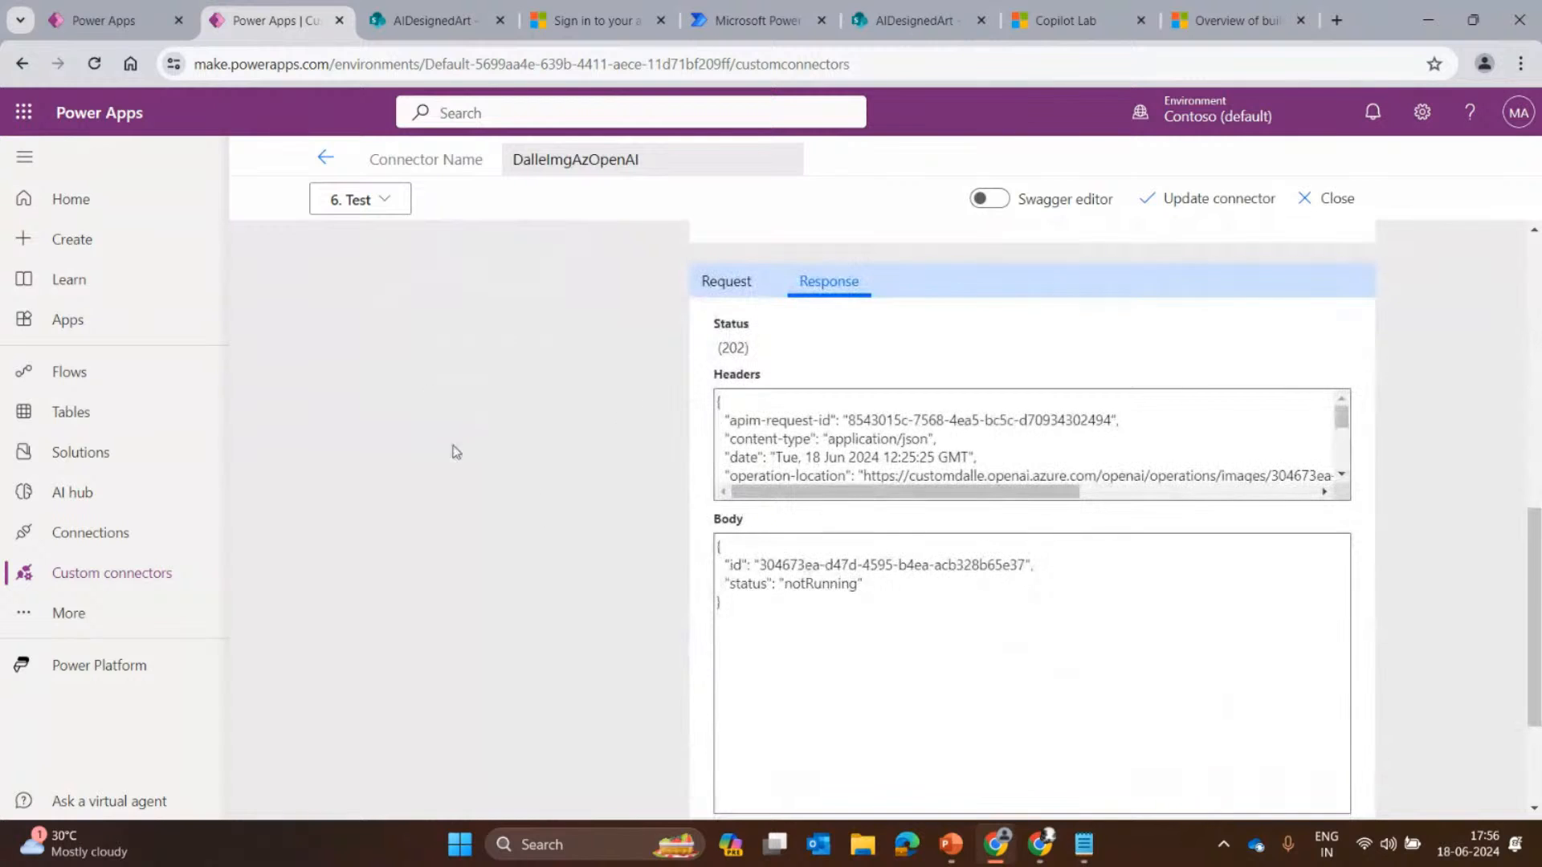
# Copy the id value from the dallegenerateimg test's response body.
pyautogui.moveTo(761, 565); pyautogui.dragTo(1026, 565)
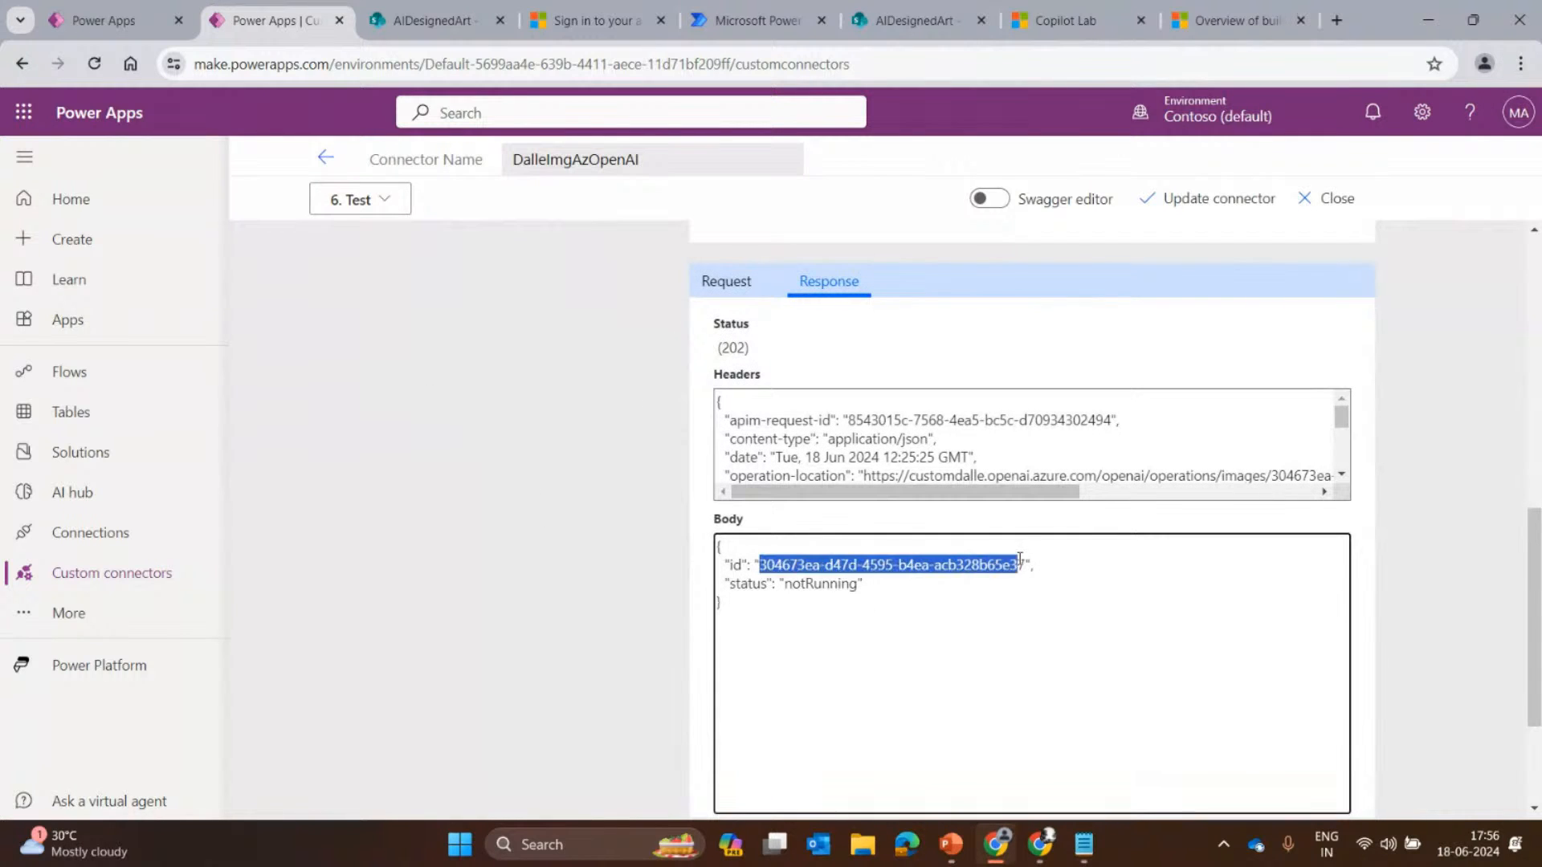
pyautogui.scroll(10, 661, 561)
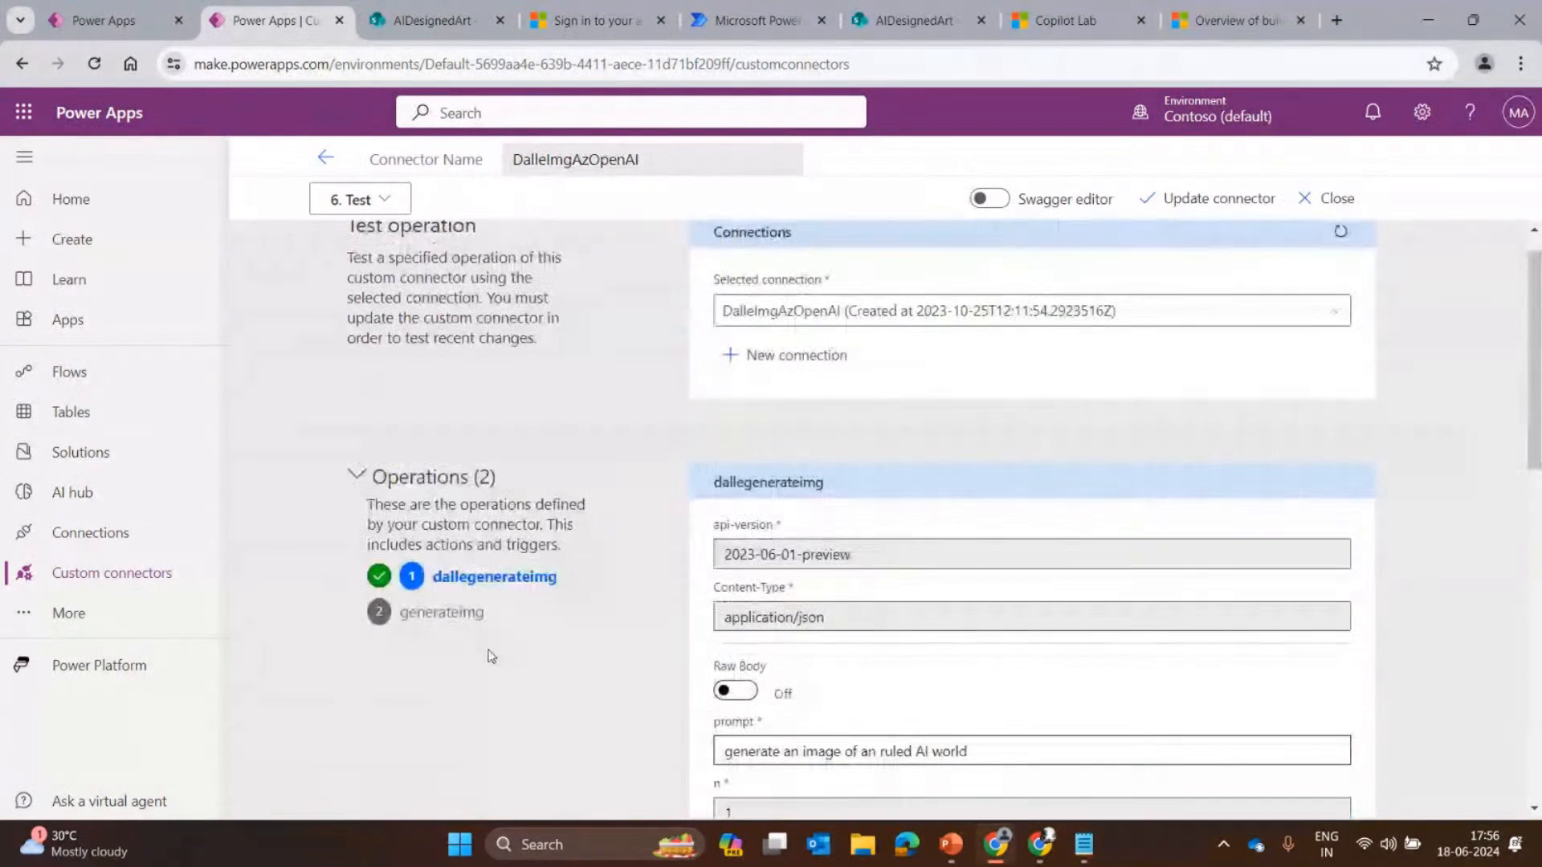
pyautogui.click(441, 612)
pyautogui.click(478, 577)
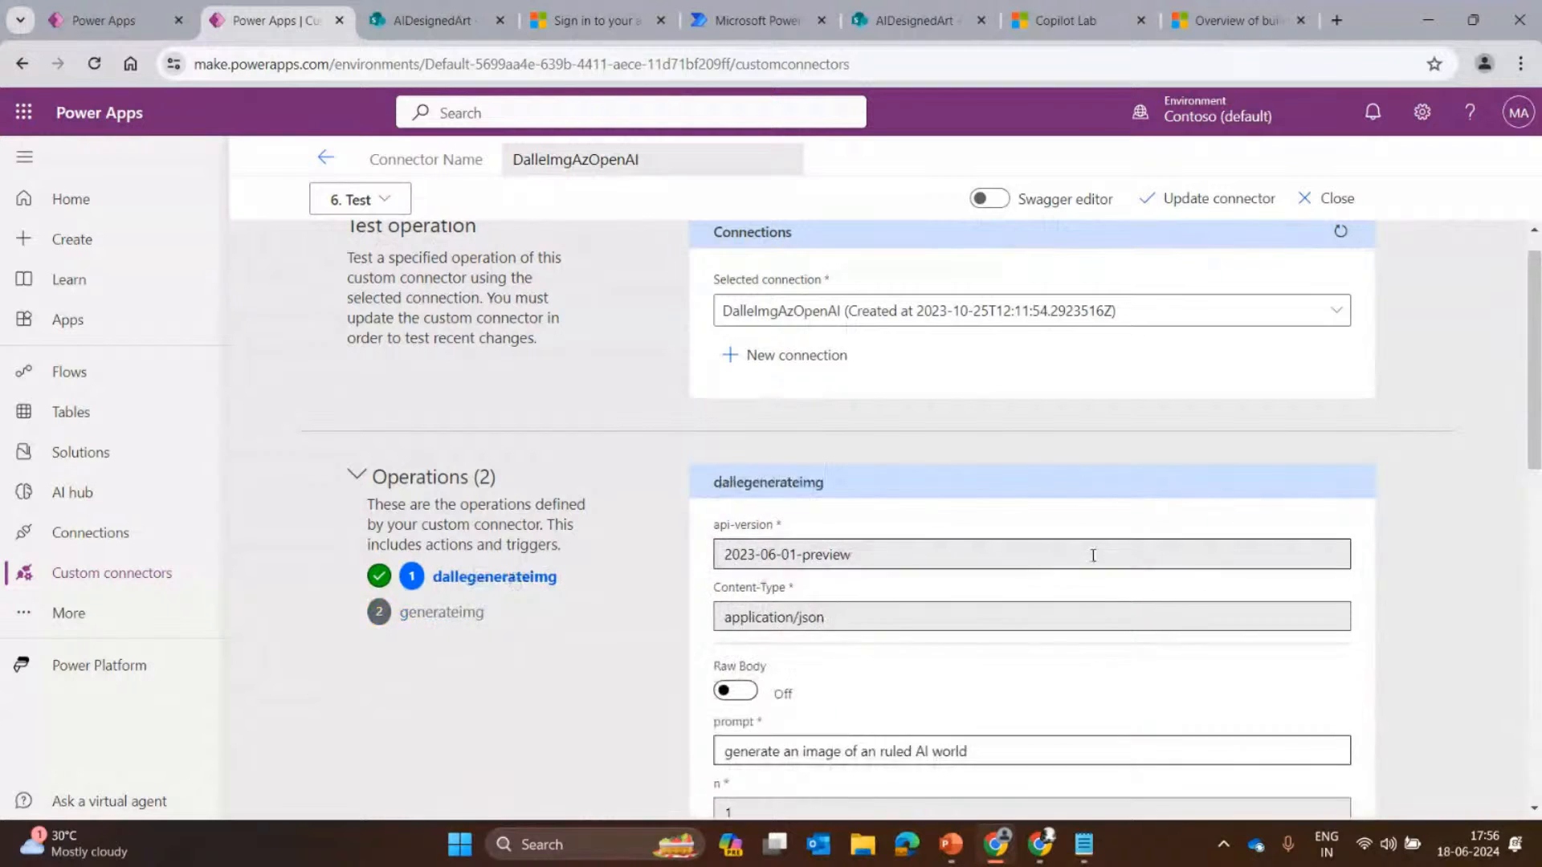
pyautogui.scroll(-10, 1003, 594)
pyautogui.moveTo(762, 565); pyautogui.dragTo(1035, 565)
pyautogui.hotkey('ctrl', 'c')
# Test the generateimg operation using the copied id as its operation-id.
pyautogui.scroll(8, 455, 388)
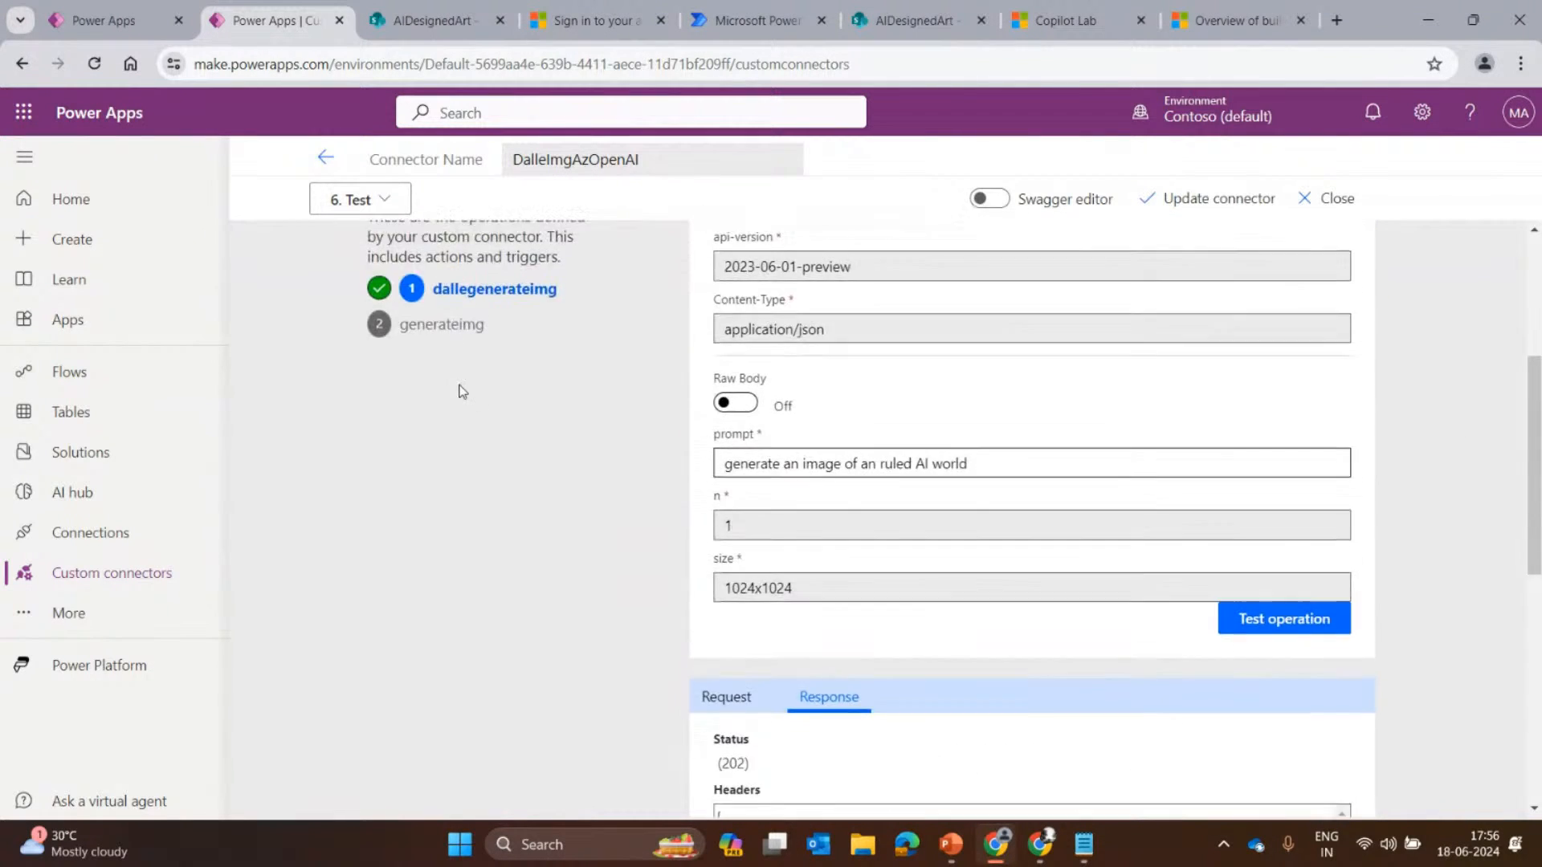
pyautogui.click(438, 510)
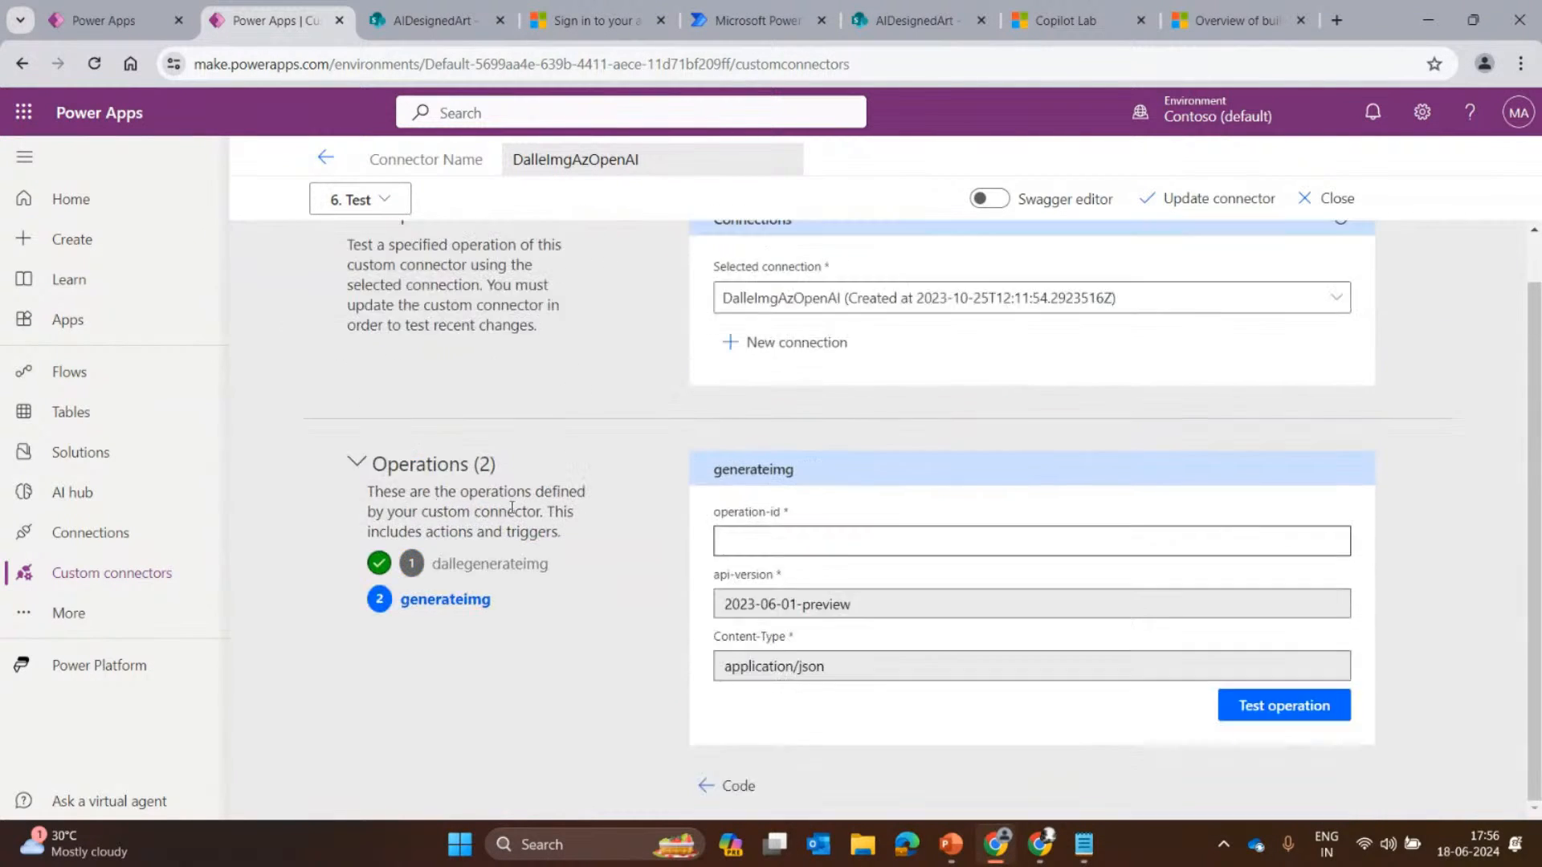
pyautogui.click(829, 531)
pyautogui.hotkey('ctrl', 'v')
pyautogui.click(1333, 706)
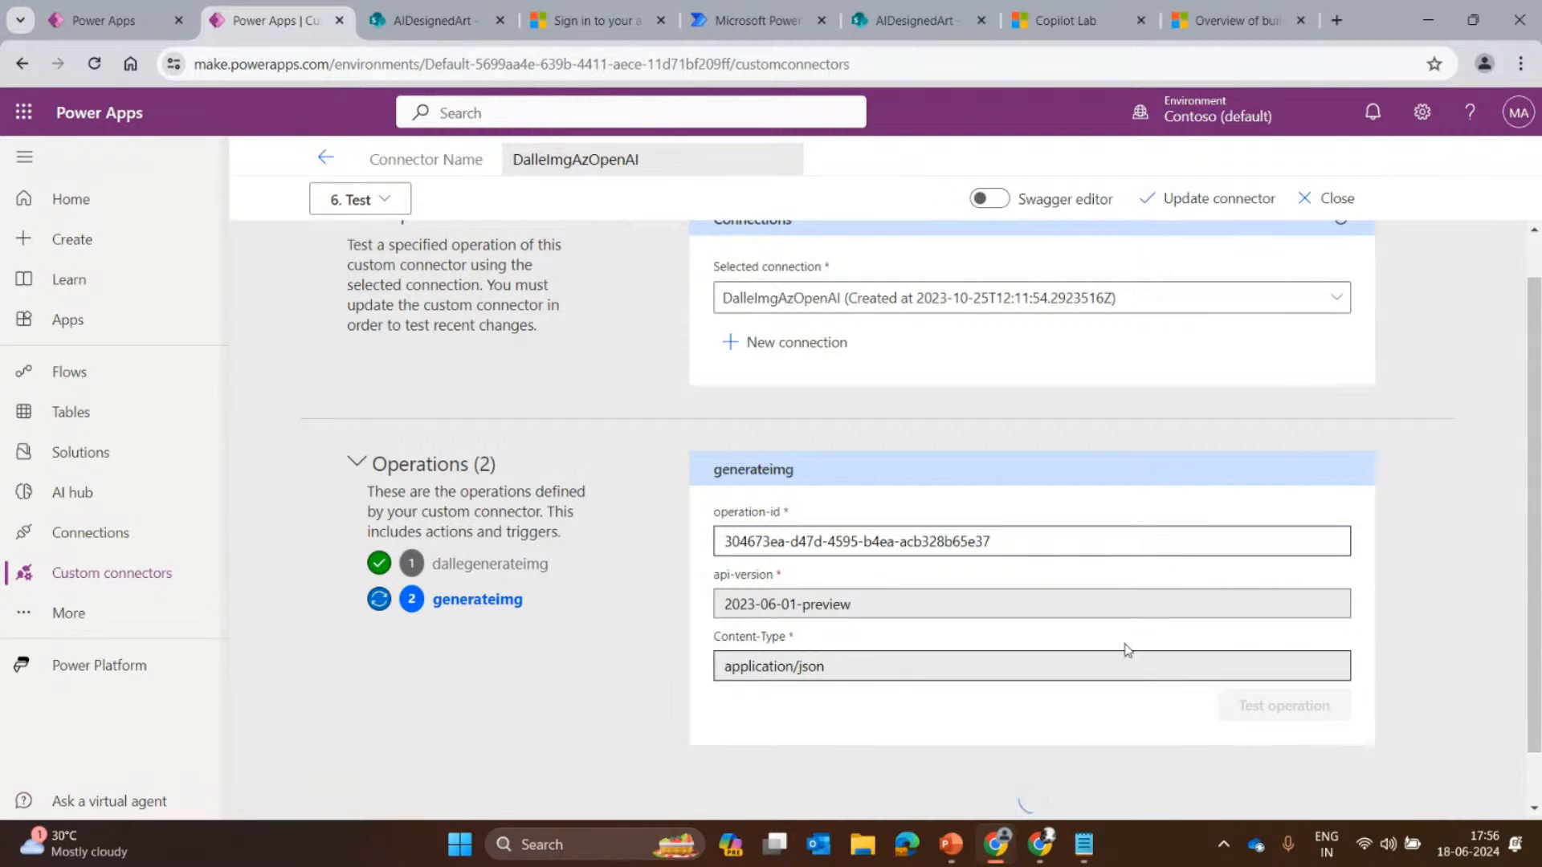
# Copy the image url from the generateimg response body and open it in a new browser tab.
pyautogui.scroll(-1, 1082, 716)
pyautogui.scroll(-6, 753, 465)
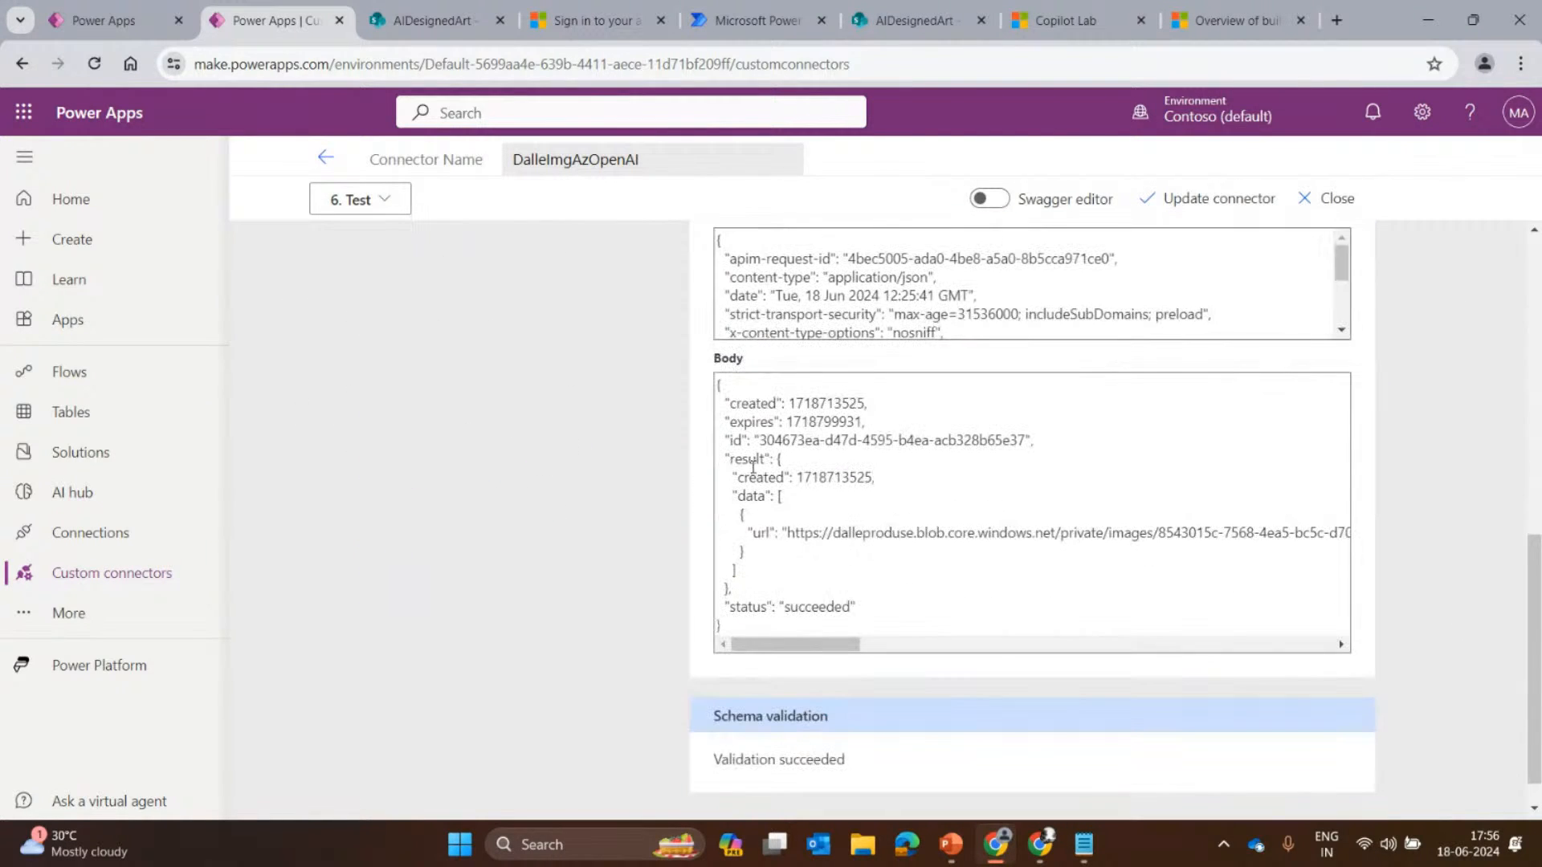
pyautogui.moveTo(786, 533); pyautogui.dragTo(1343, 540)
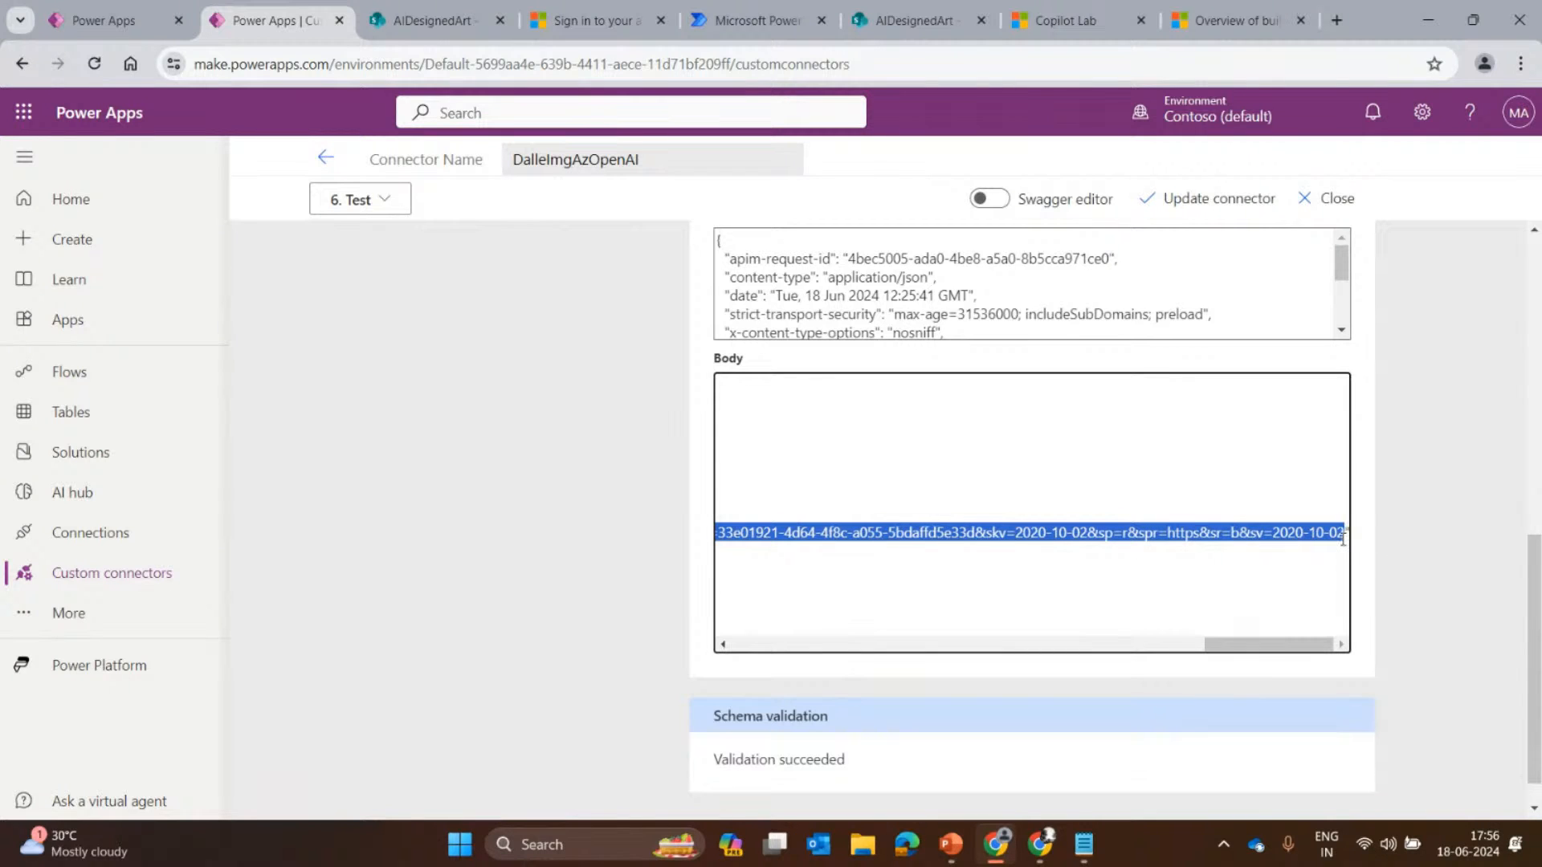
pyautogui.hotkey('ctrl', 'c')
pyautogui.click(1337, 20)
pyautogui.hotkey('ctrl', 'v')
pyautogui.press('Return')
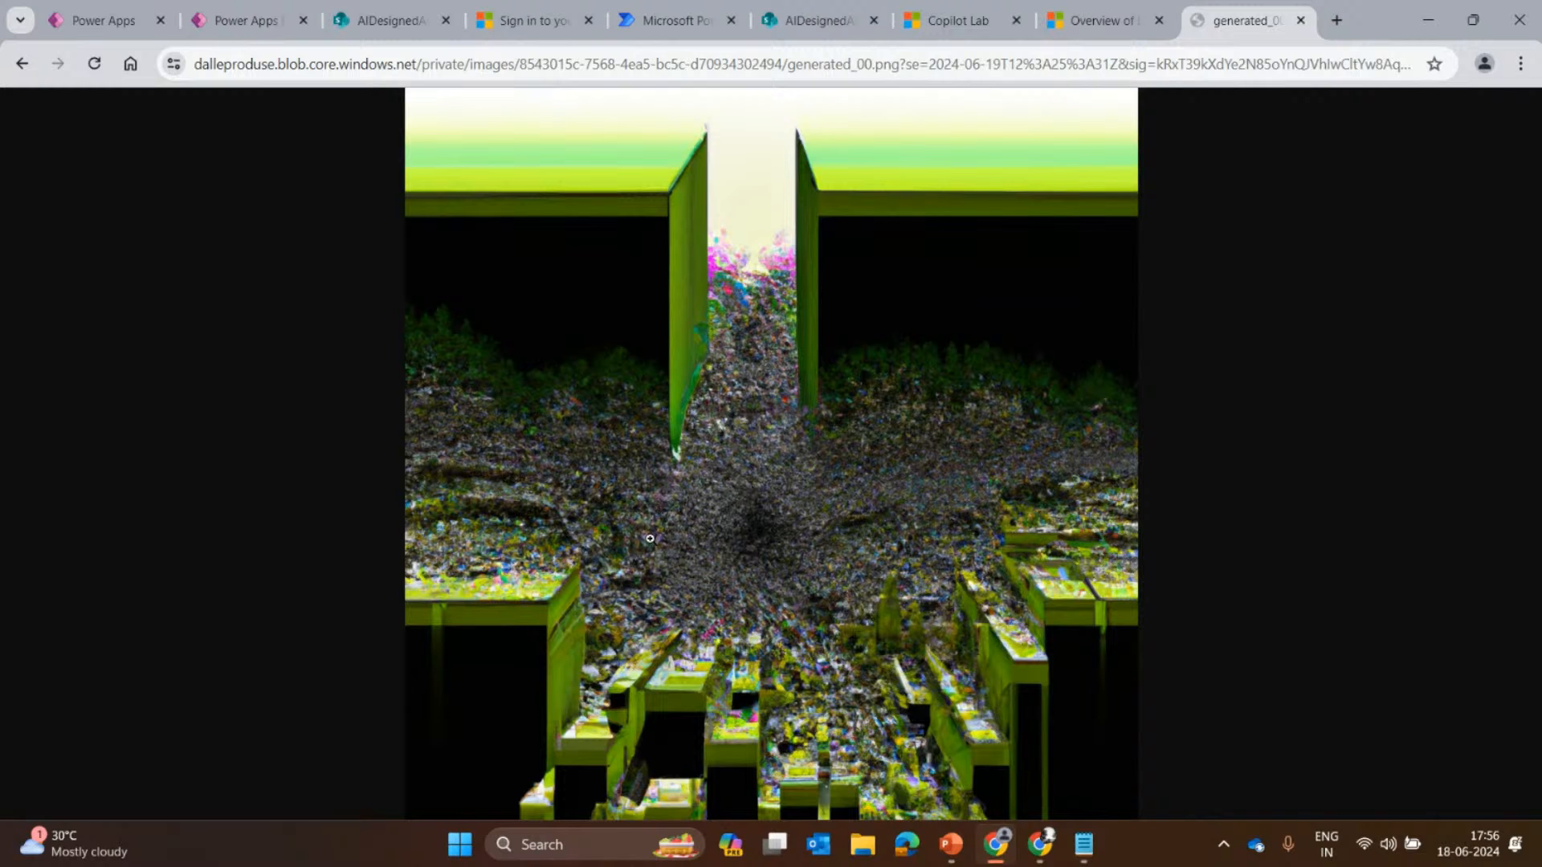
# Close the generated image's tab and review the generateimg test's response url and operation-id.
pyautogui.click(1301, 20)
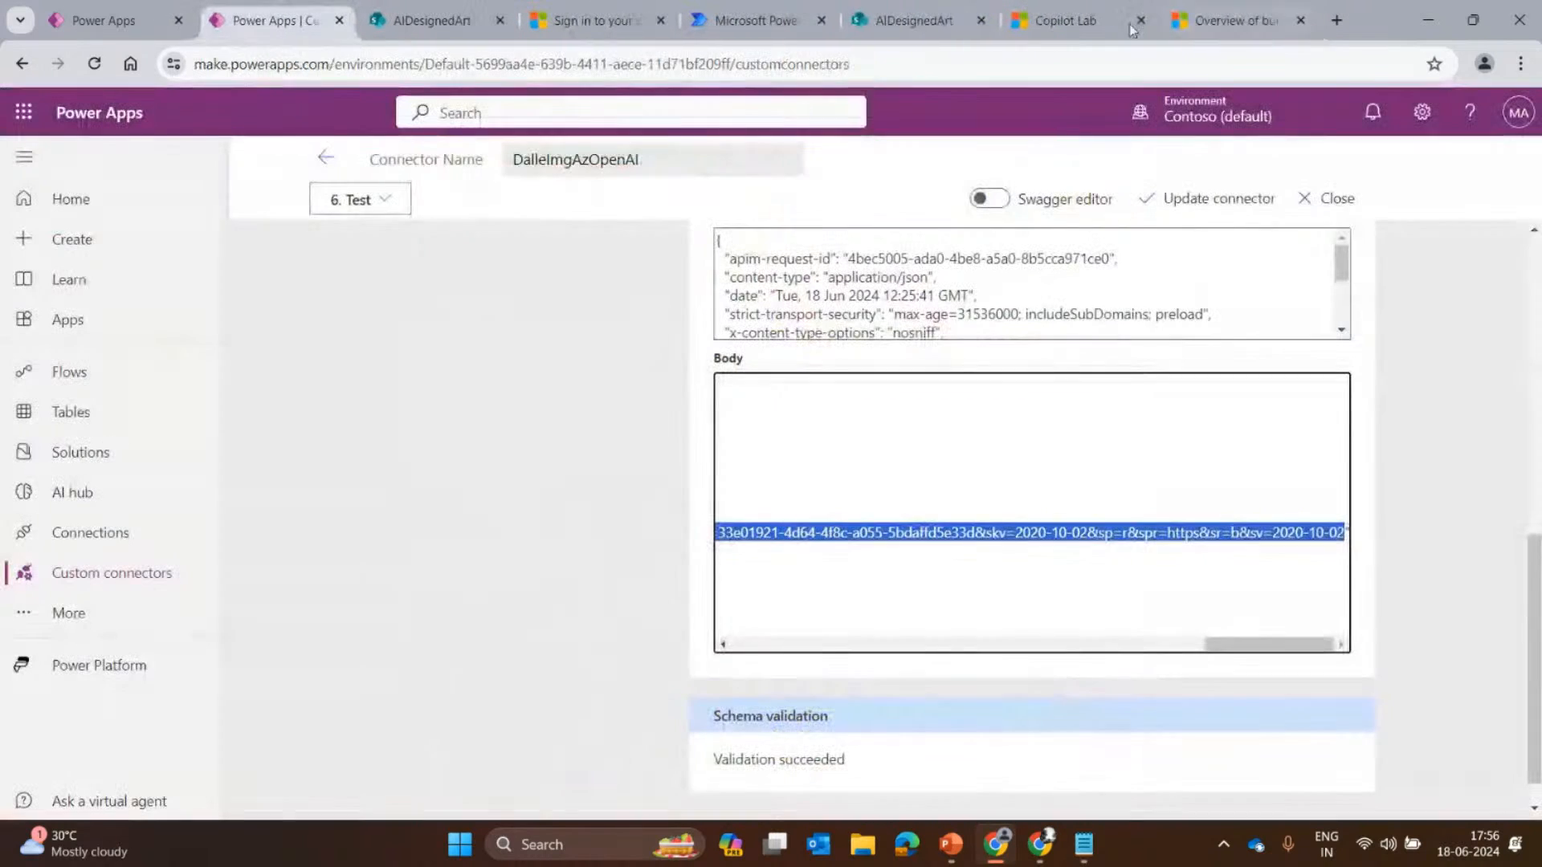
pyautogui.moveTo(1239, 643); pyautogui.dragTo(522, 673)
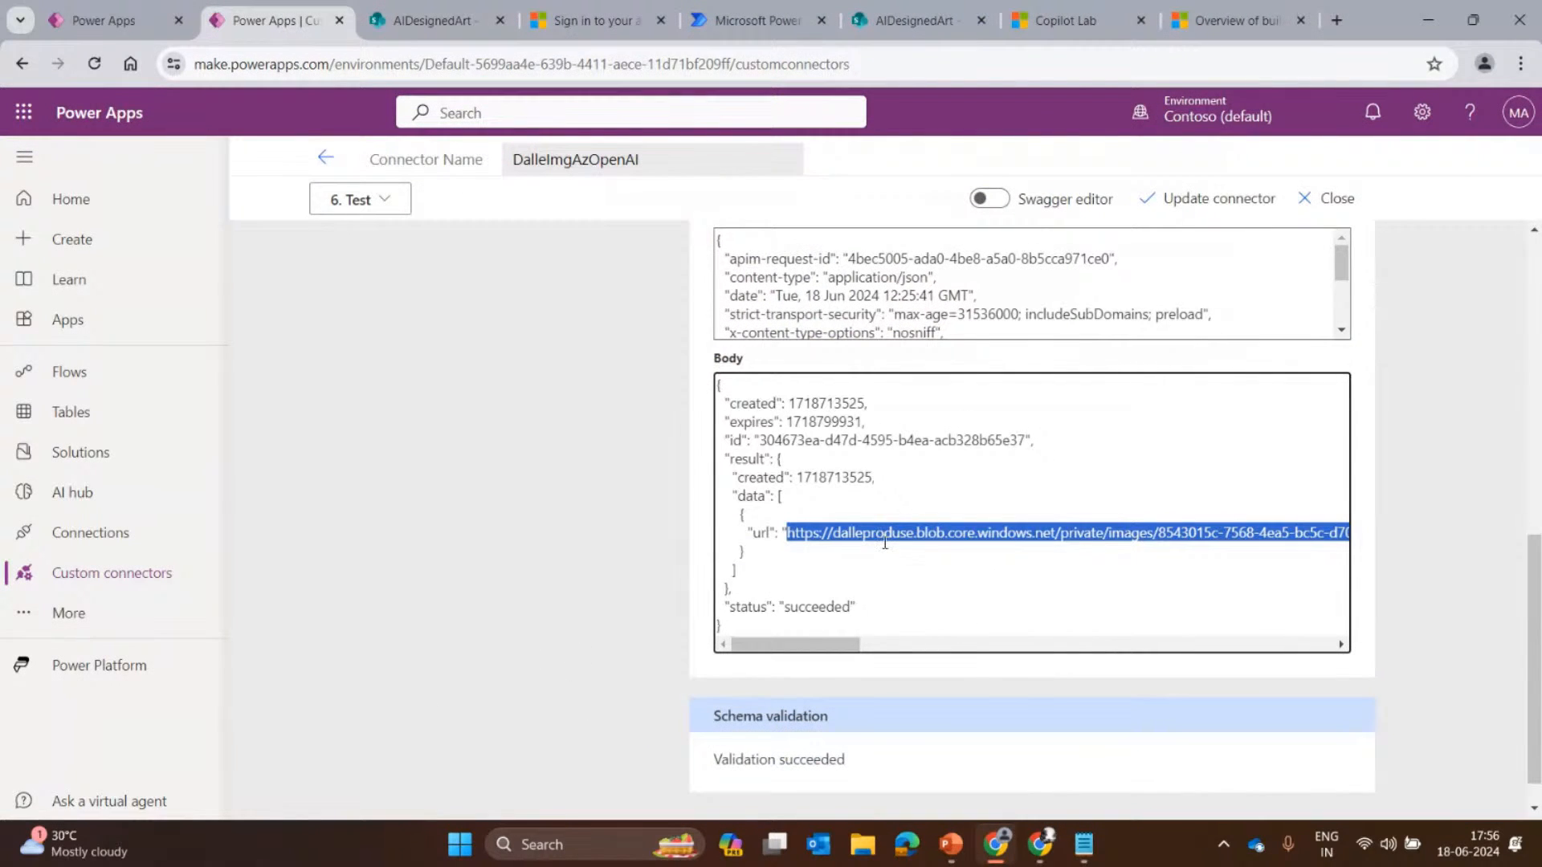
pyautogui.scroll(5, 879, 544)
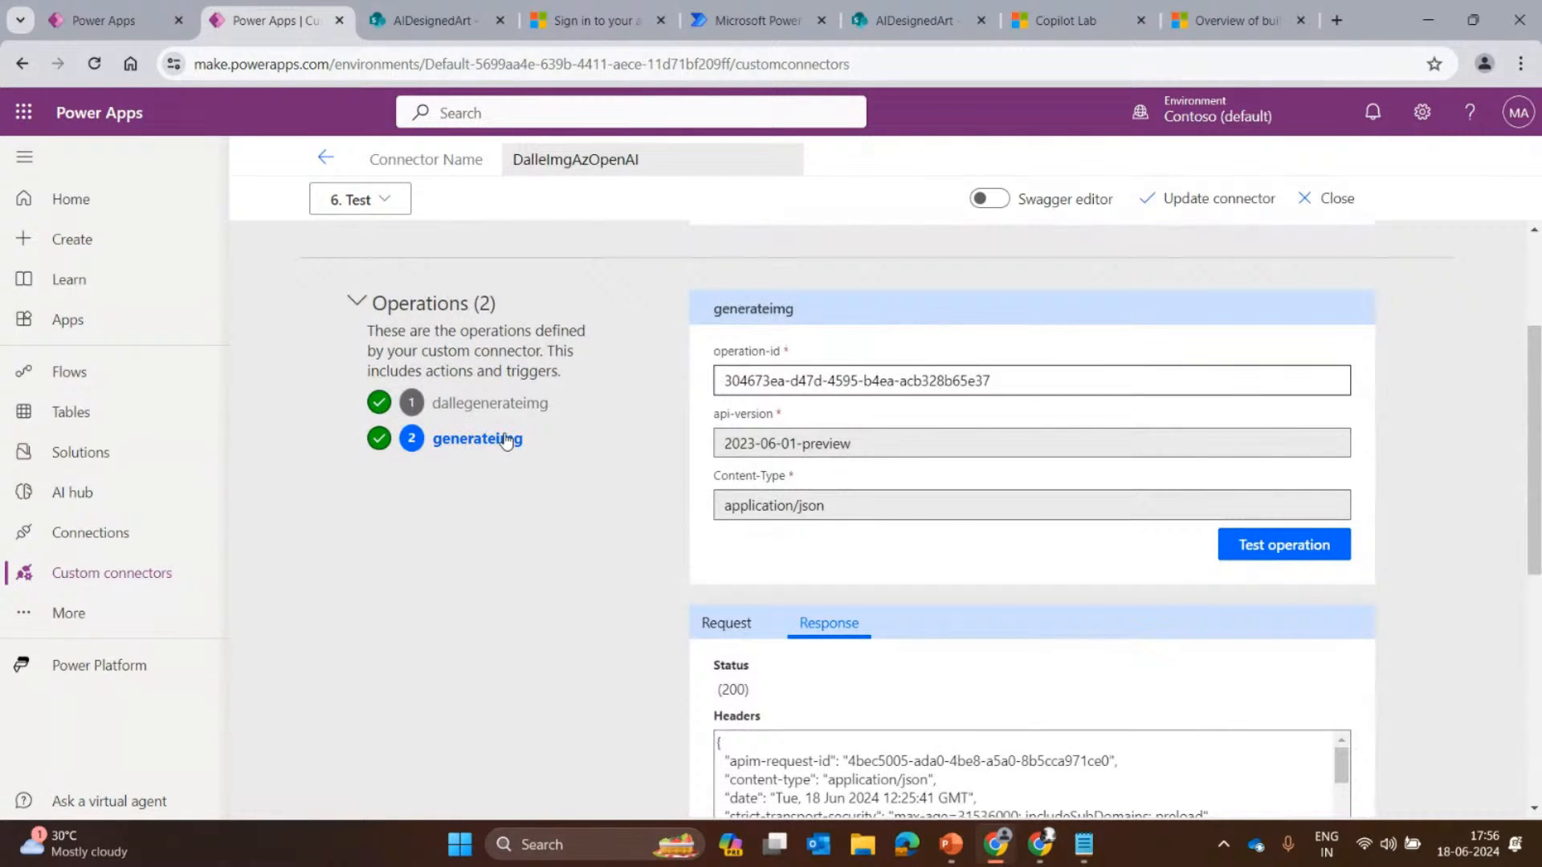
# Open the generateimg action's definition and examine its GET request's URL, path, query and header parameters.
pyautogui.click(359, 199)
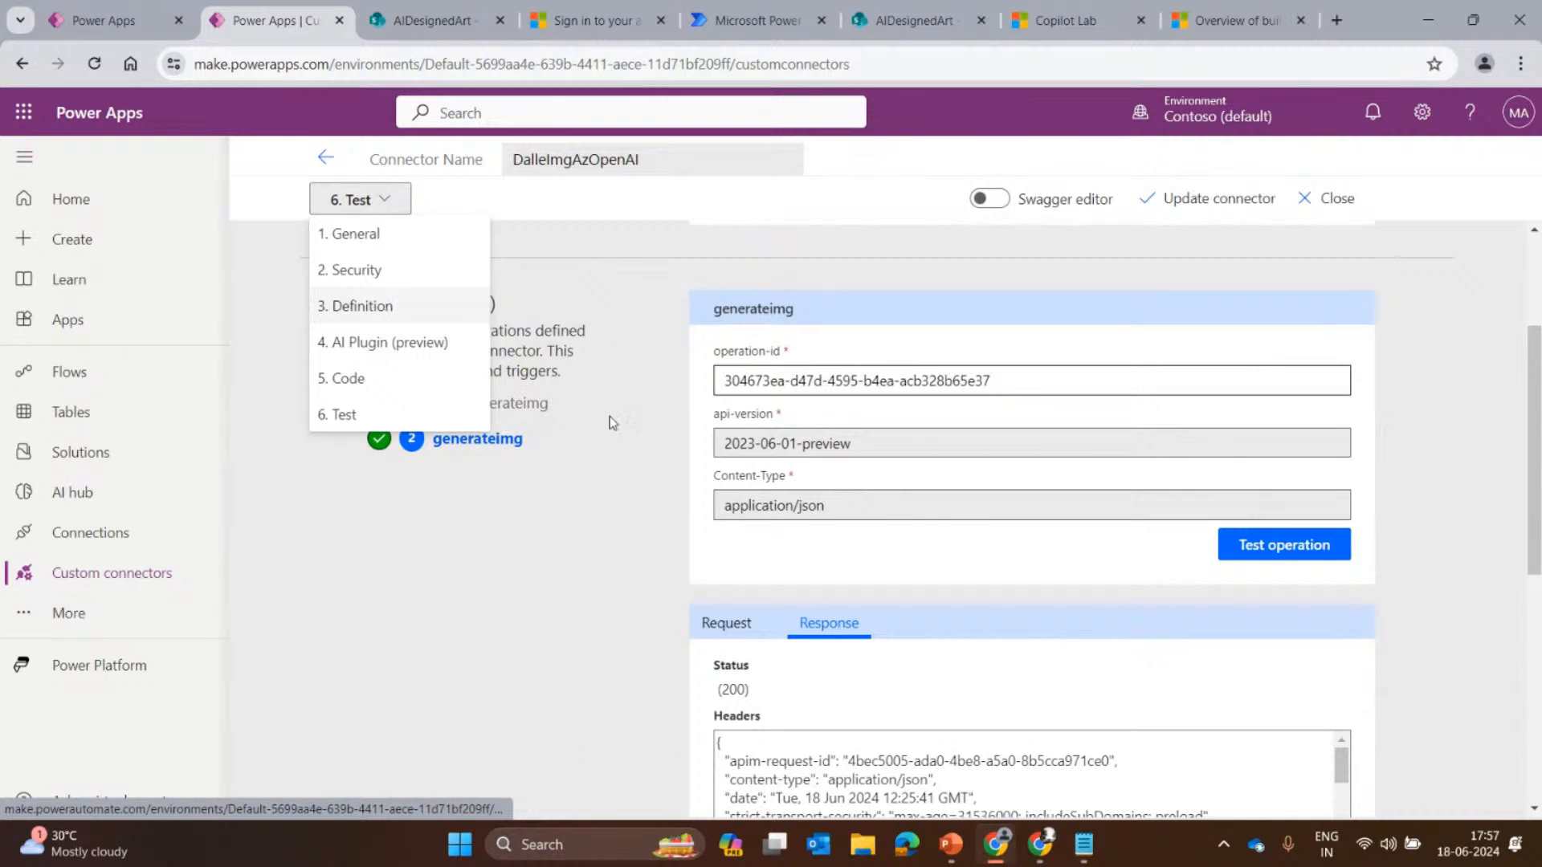
pyautogui.click(477, 441)
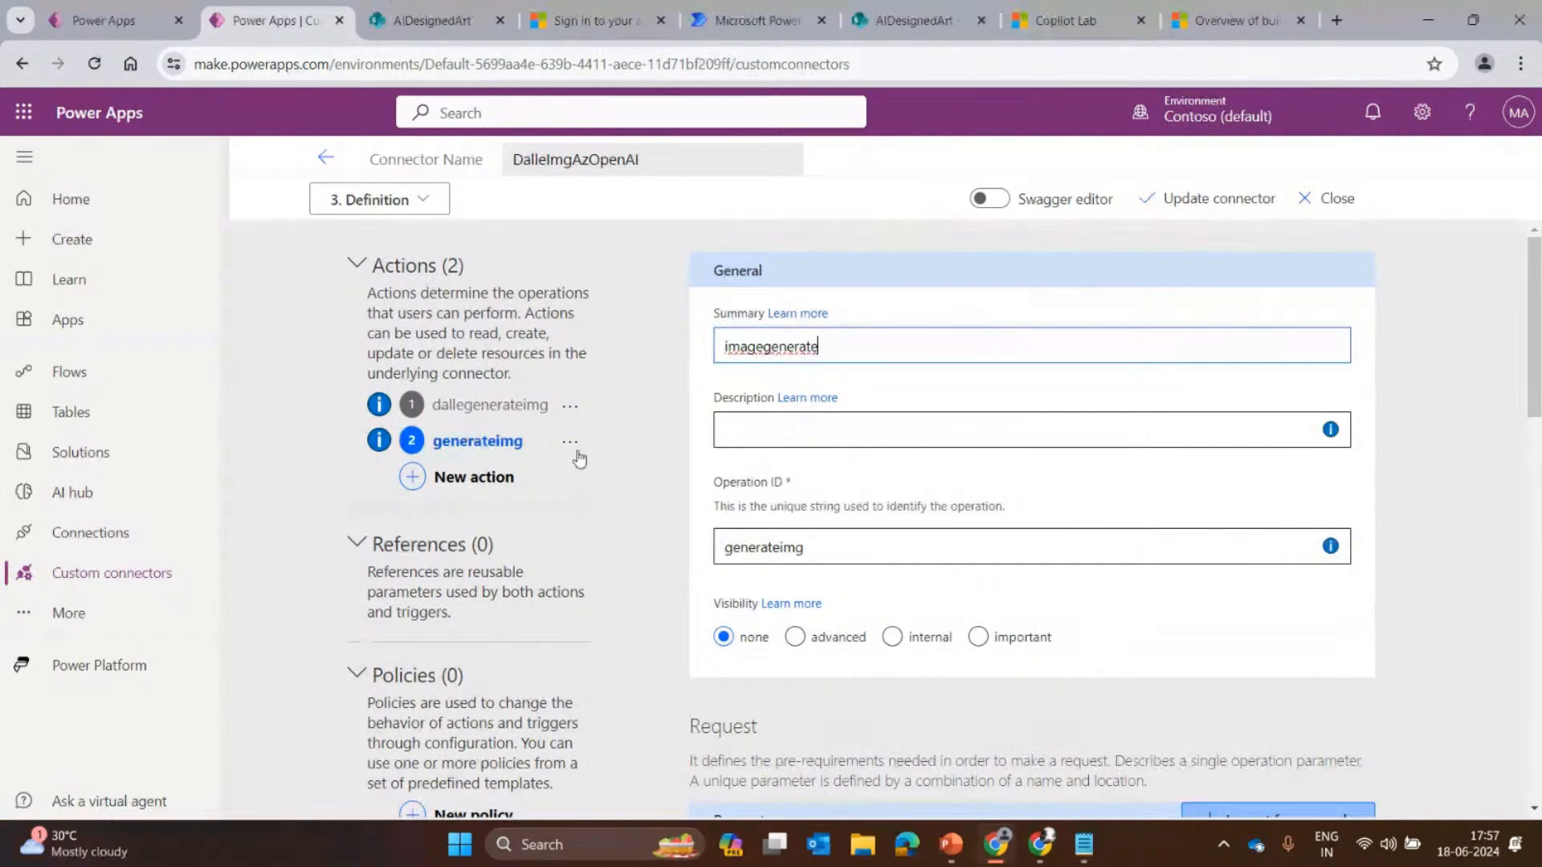
pyautogui.scroll(-7, 771, 413)
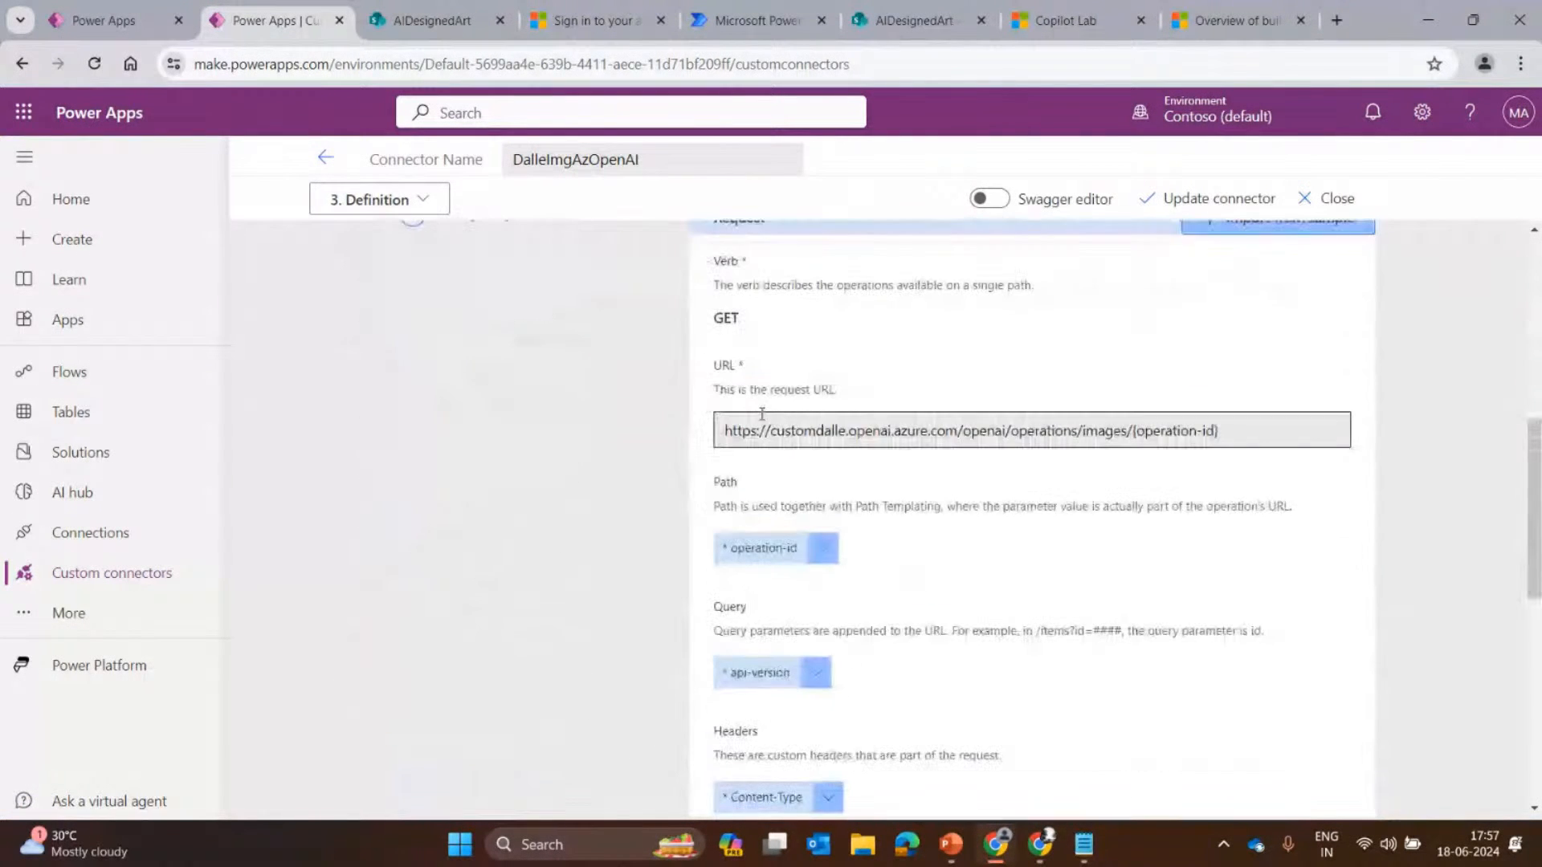
pyautogui.moveTo(719, 430); pyautogui.dragTo(1205, 482)
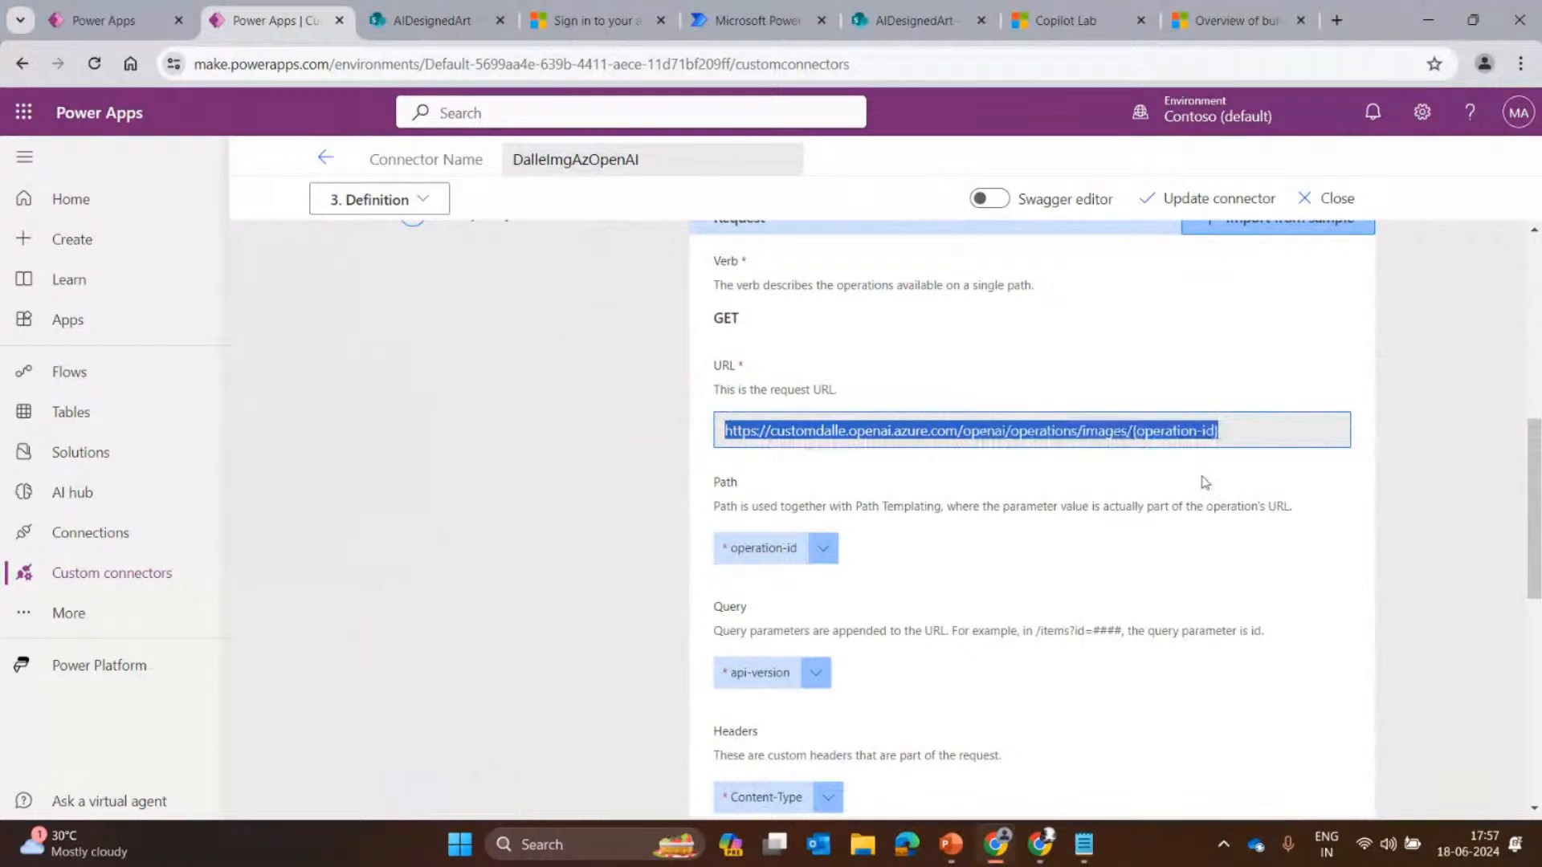
pyautogui.scroll(-2, 846, 387)
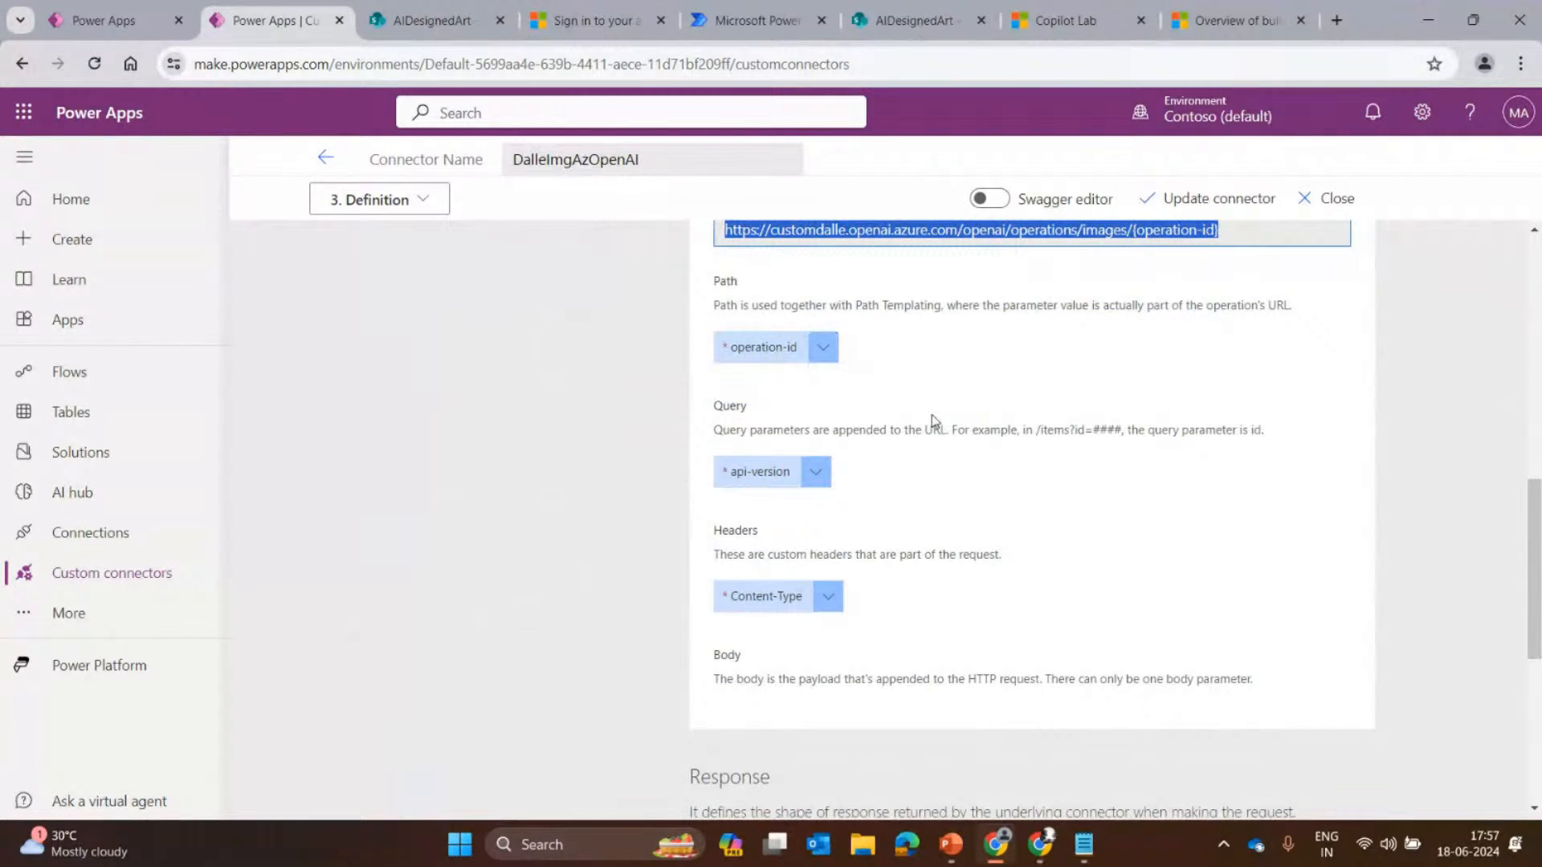
pyautogui.scroll(1, 934, 420)
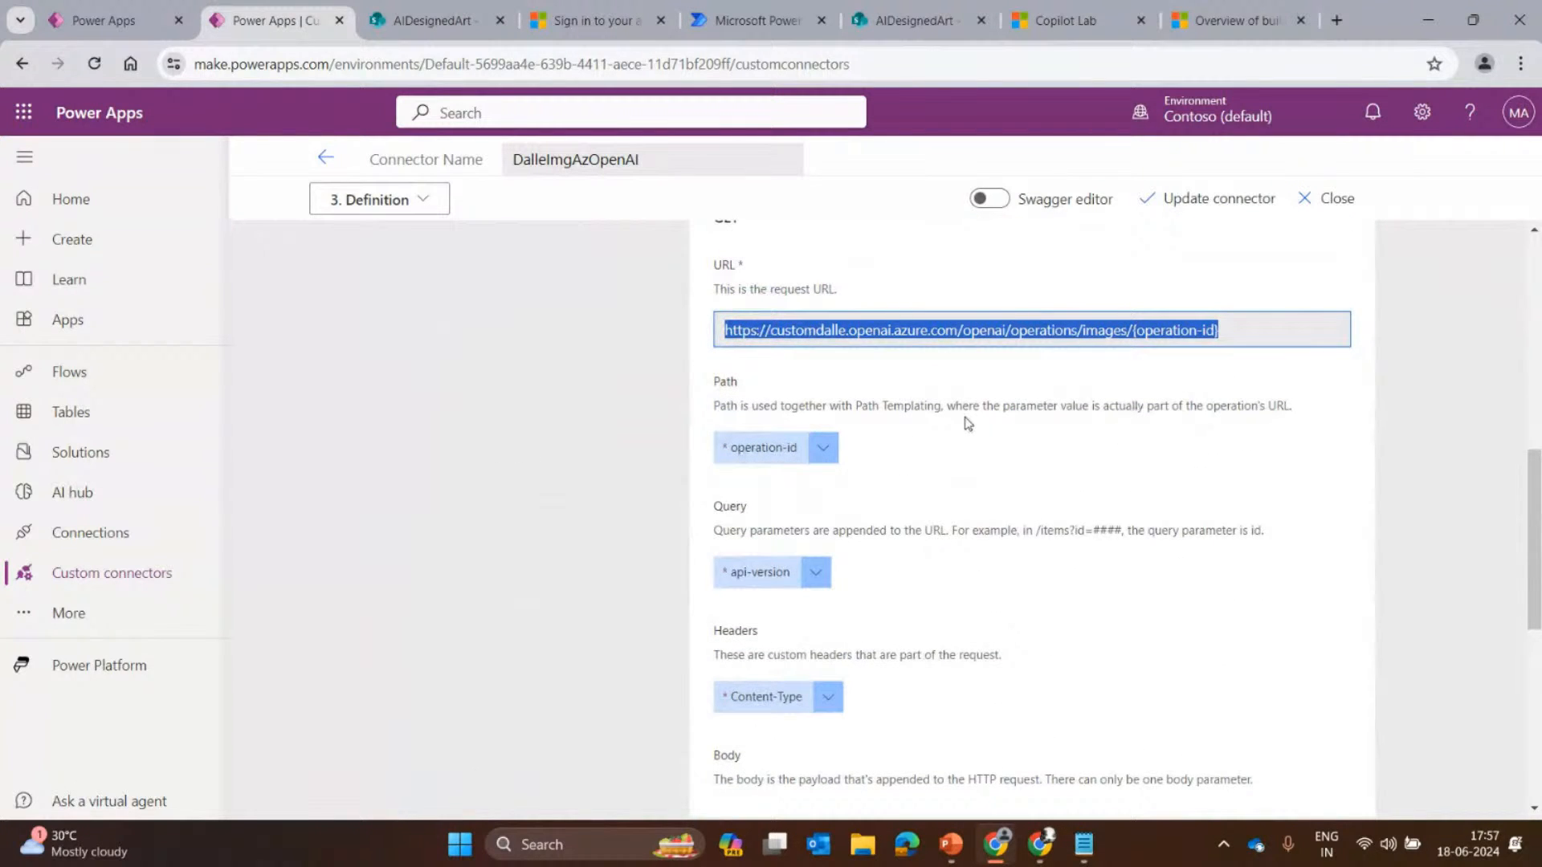
pyautogui.click(1341, 387)
pyautogui.scroll(-4, 799, 452)
pyautogui.scroll(3, 805, 334)
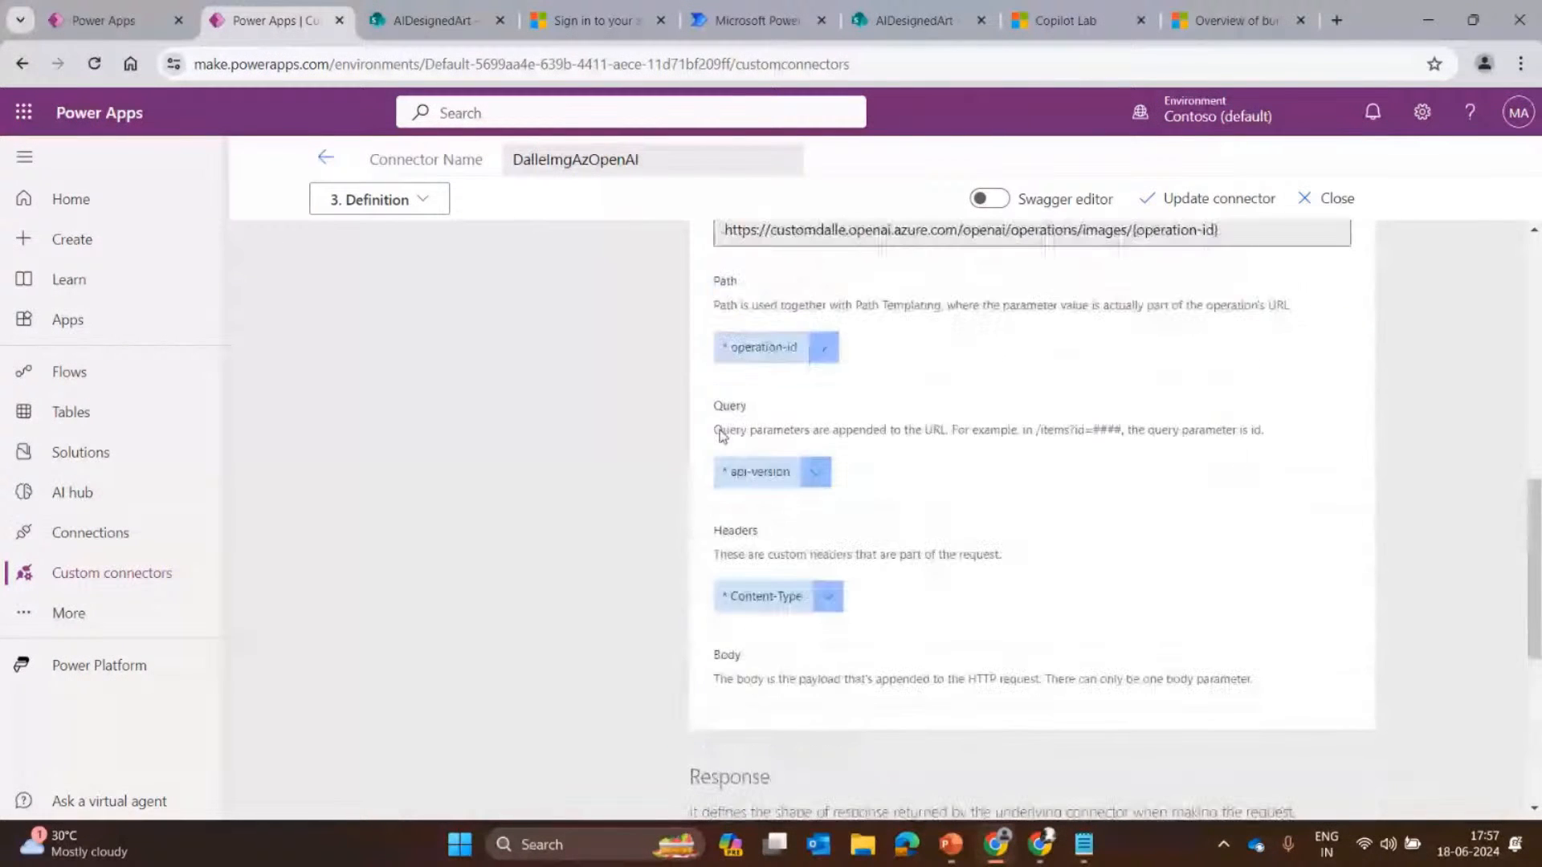
pyautogui.scroll(2, 1092, 609)
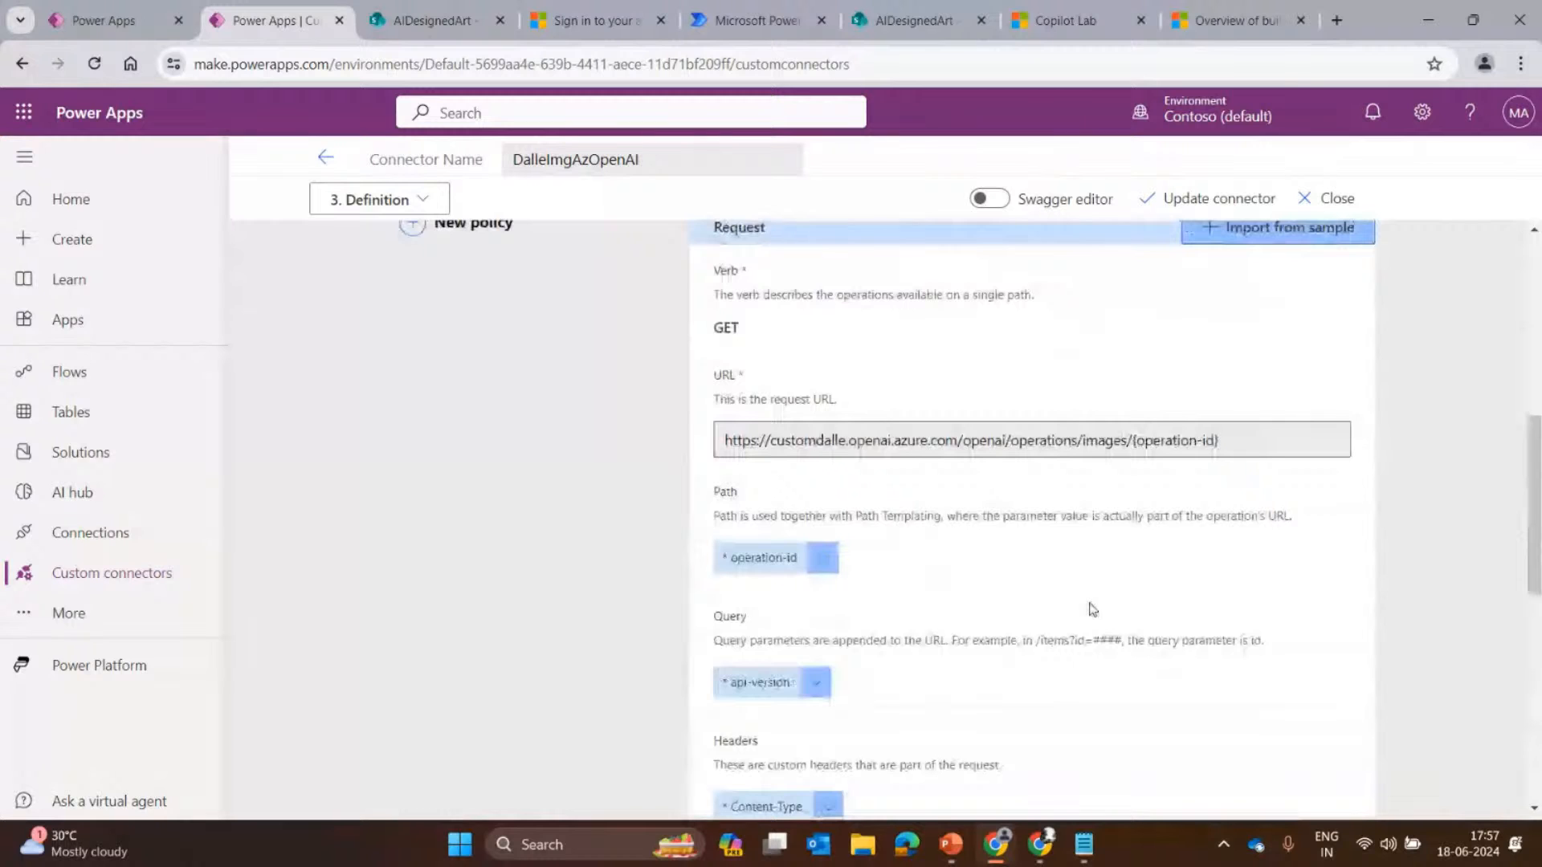
pyautogui.scroll(4, 1092, 609)
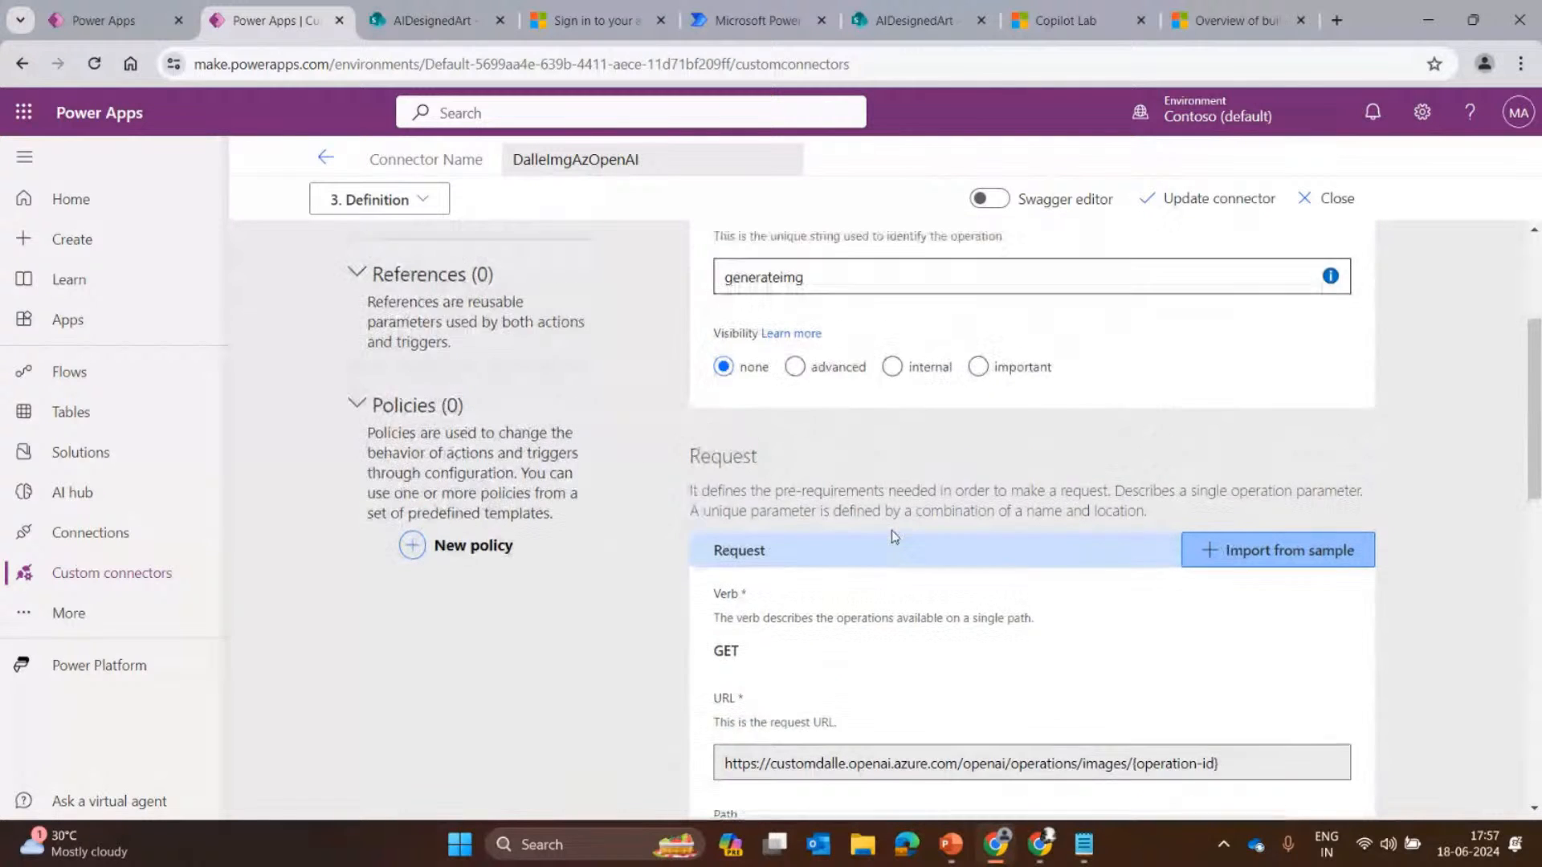
pyautogui.scroll(3, 893, 536)
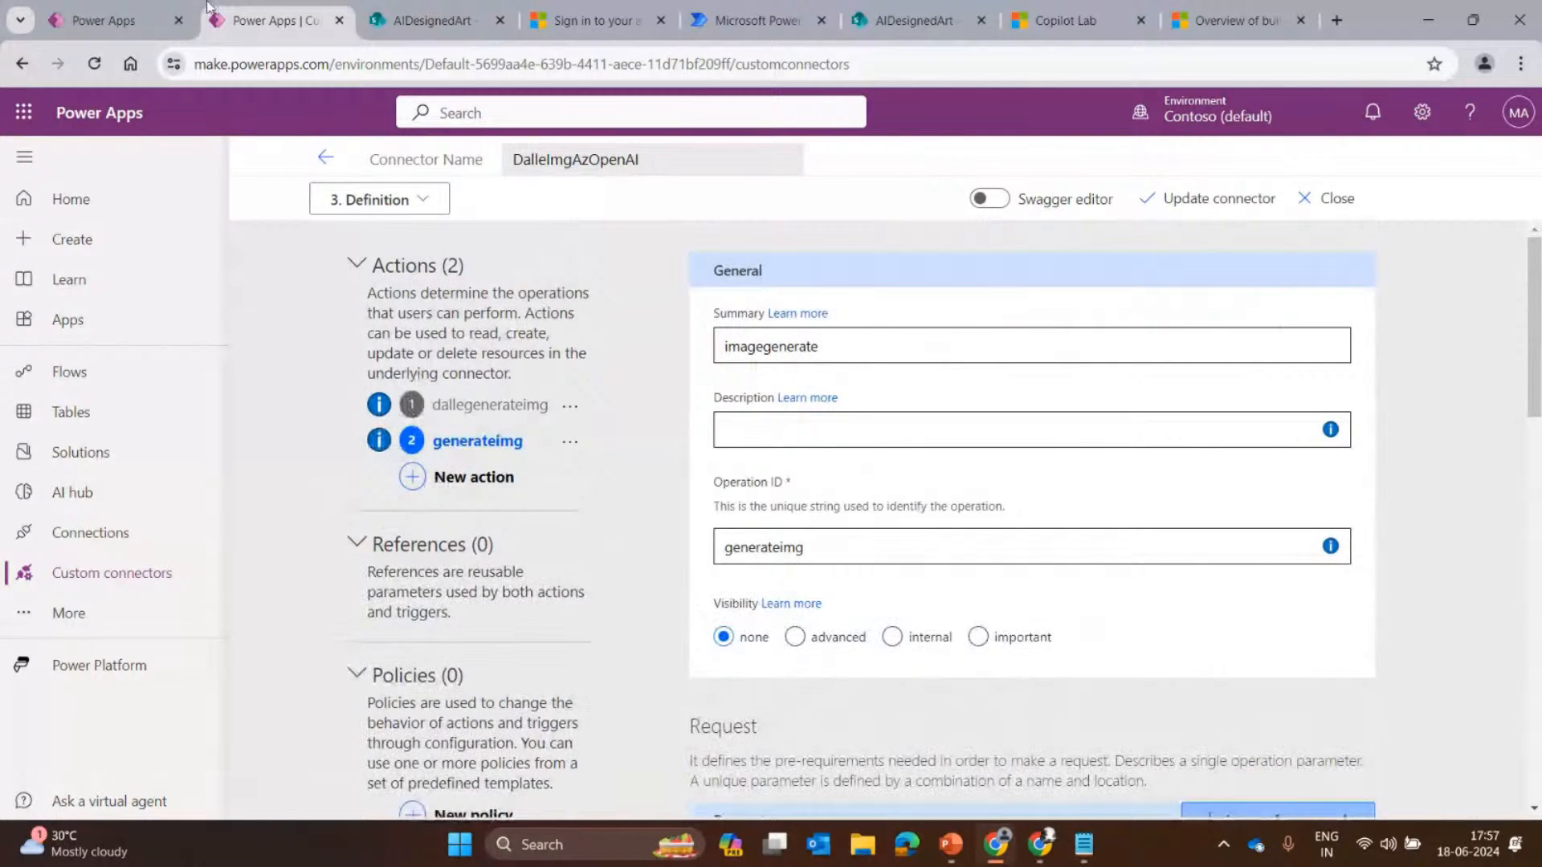
# Switch to the OpenAI canvas app preview, return to its home screen and open Design your own Art.
pyautogui.click(110, 22)
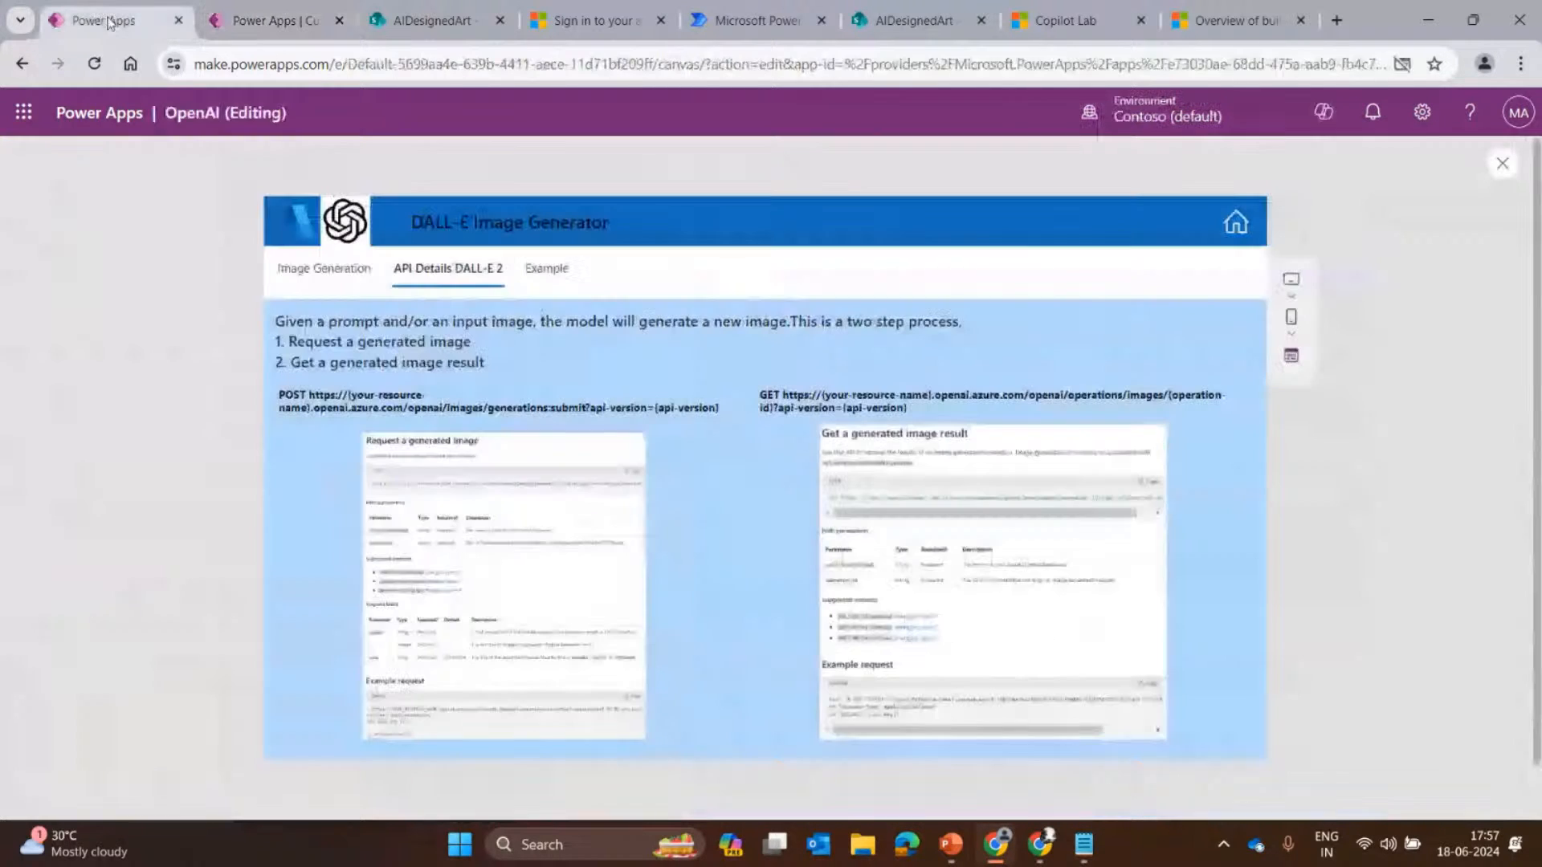
pyautogui.click(1504, 167)
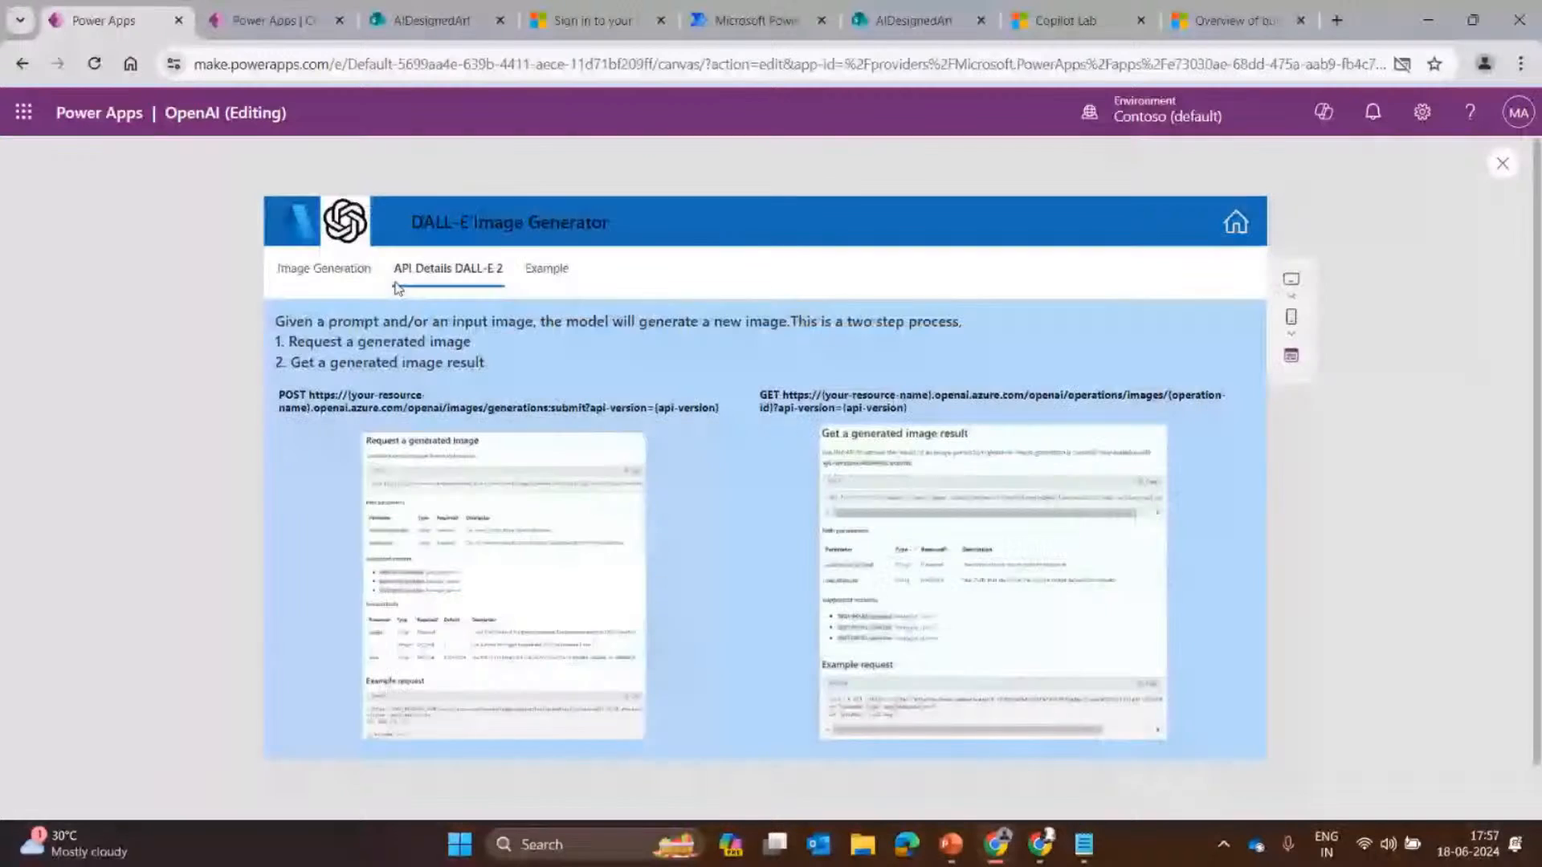
pyautogui.click(1236, 221)
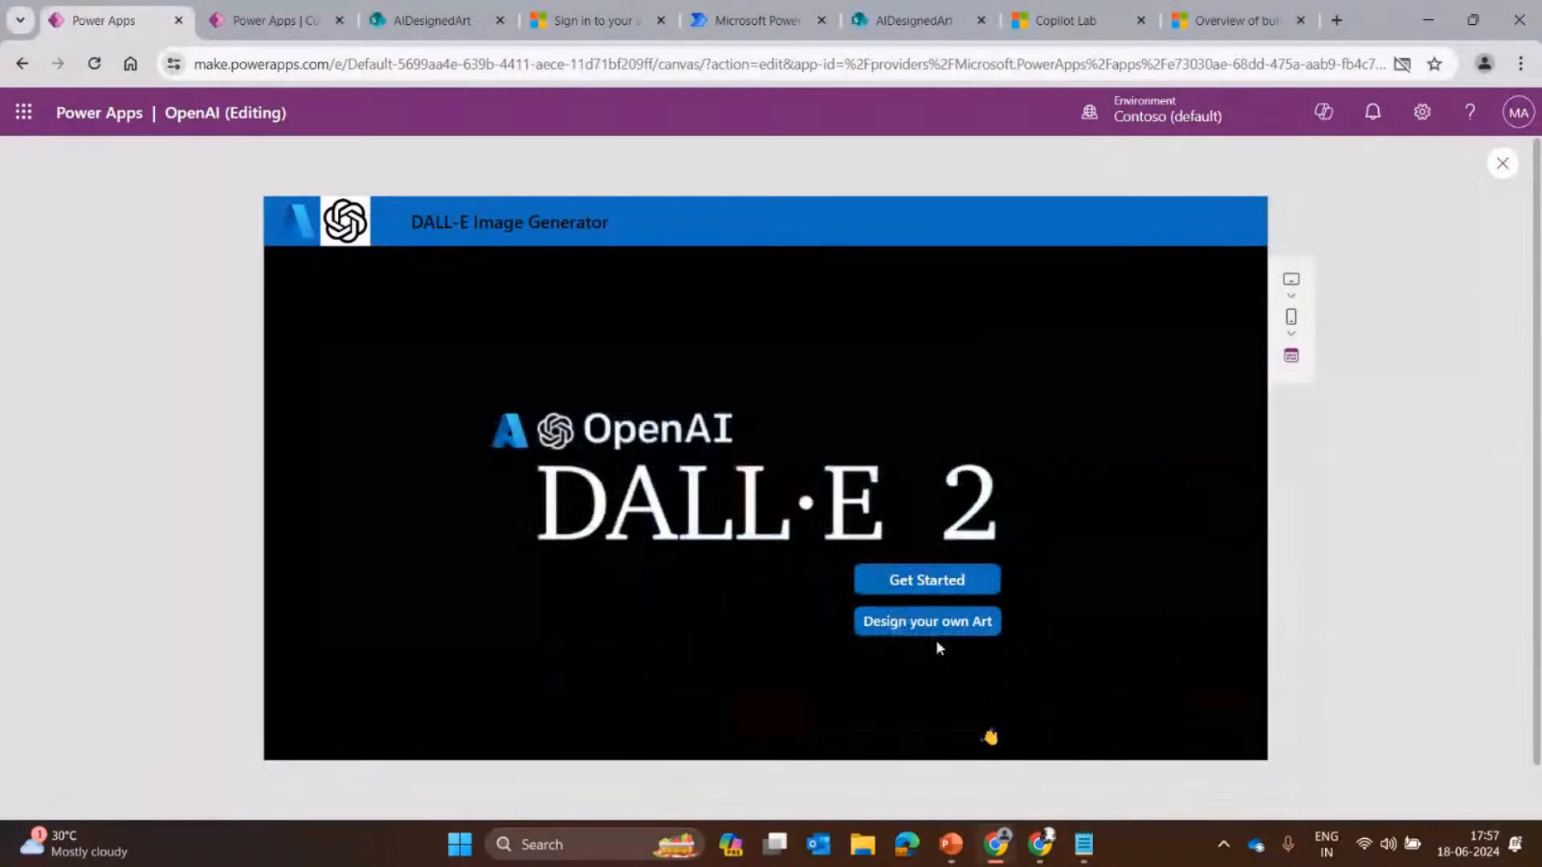
pyautogui.click(936, 638)
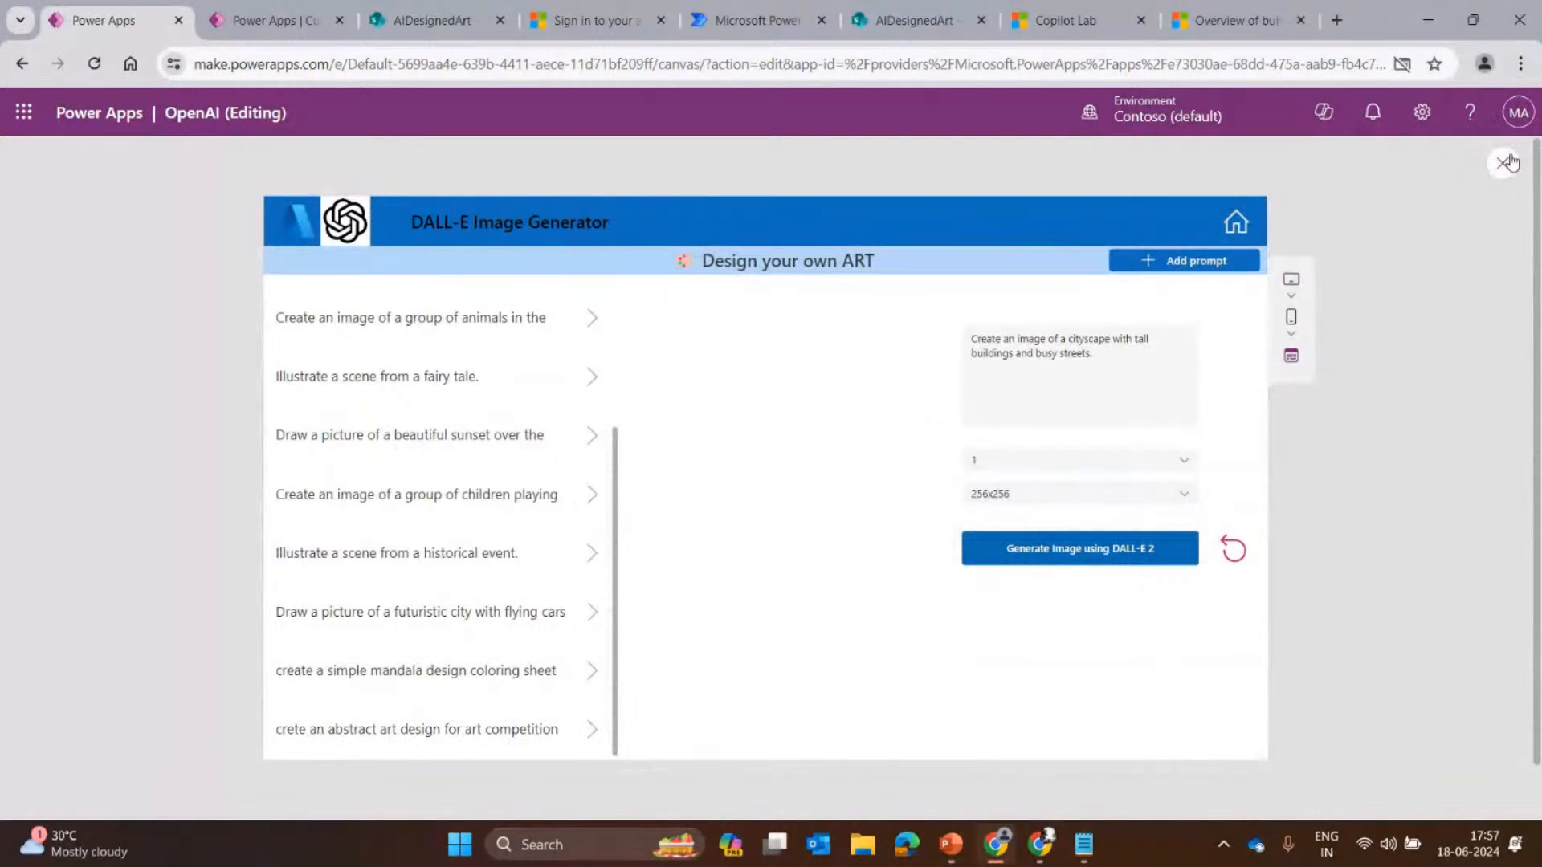
# Close the app preview and examine the variable and flow name in the Generate Image using DALL-E 2 button's OnSelect formula.
pyautogui.press('Escape')
pyautogui.click(959, 551)
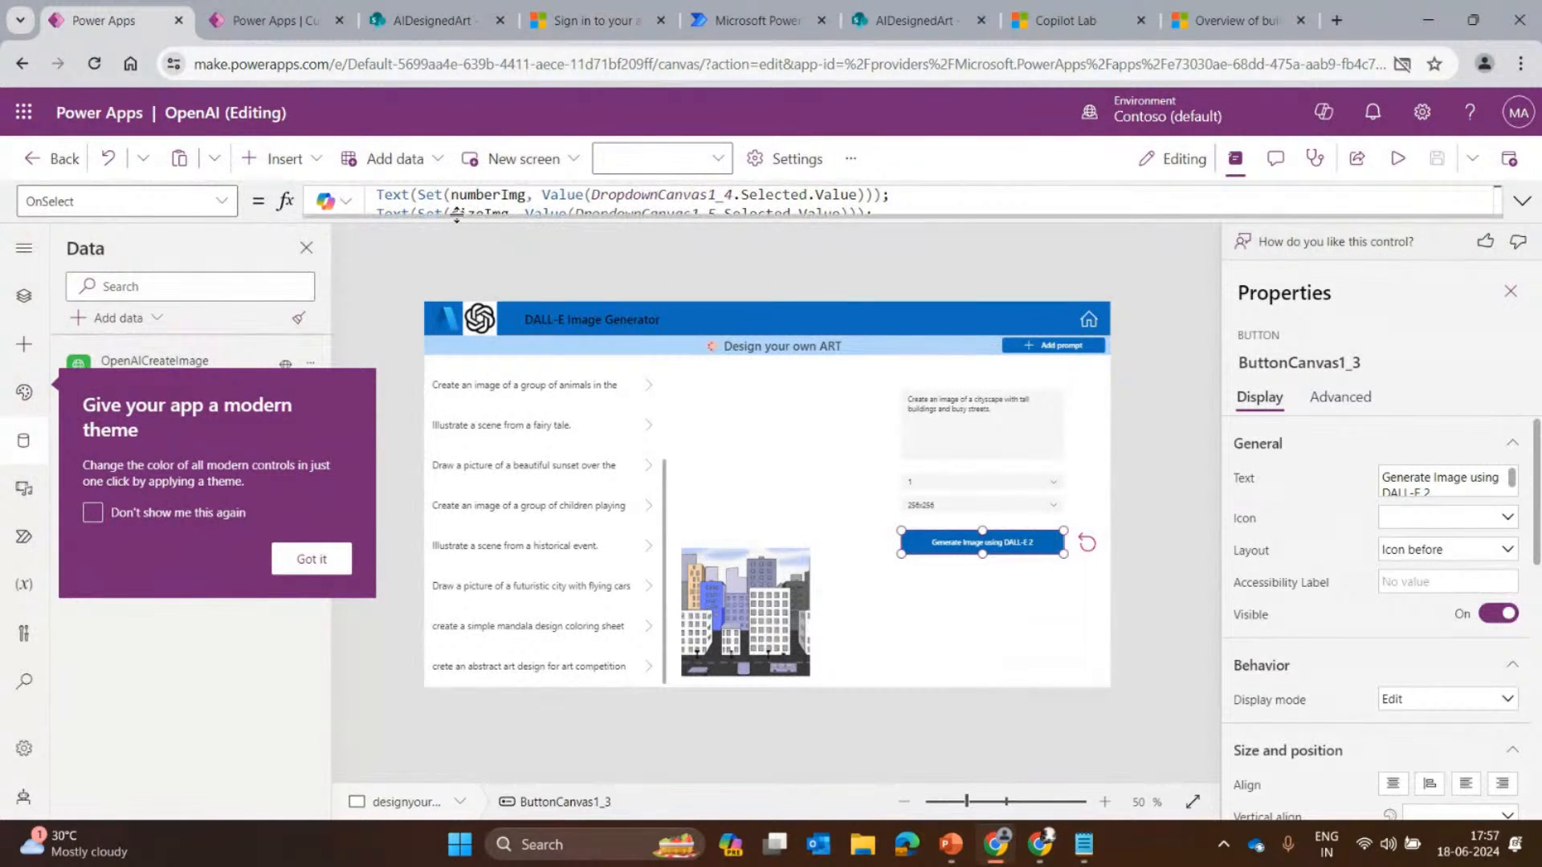
pyautogui.moveTo(455, 218); pyautogui.dragTo(485, 416)
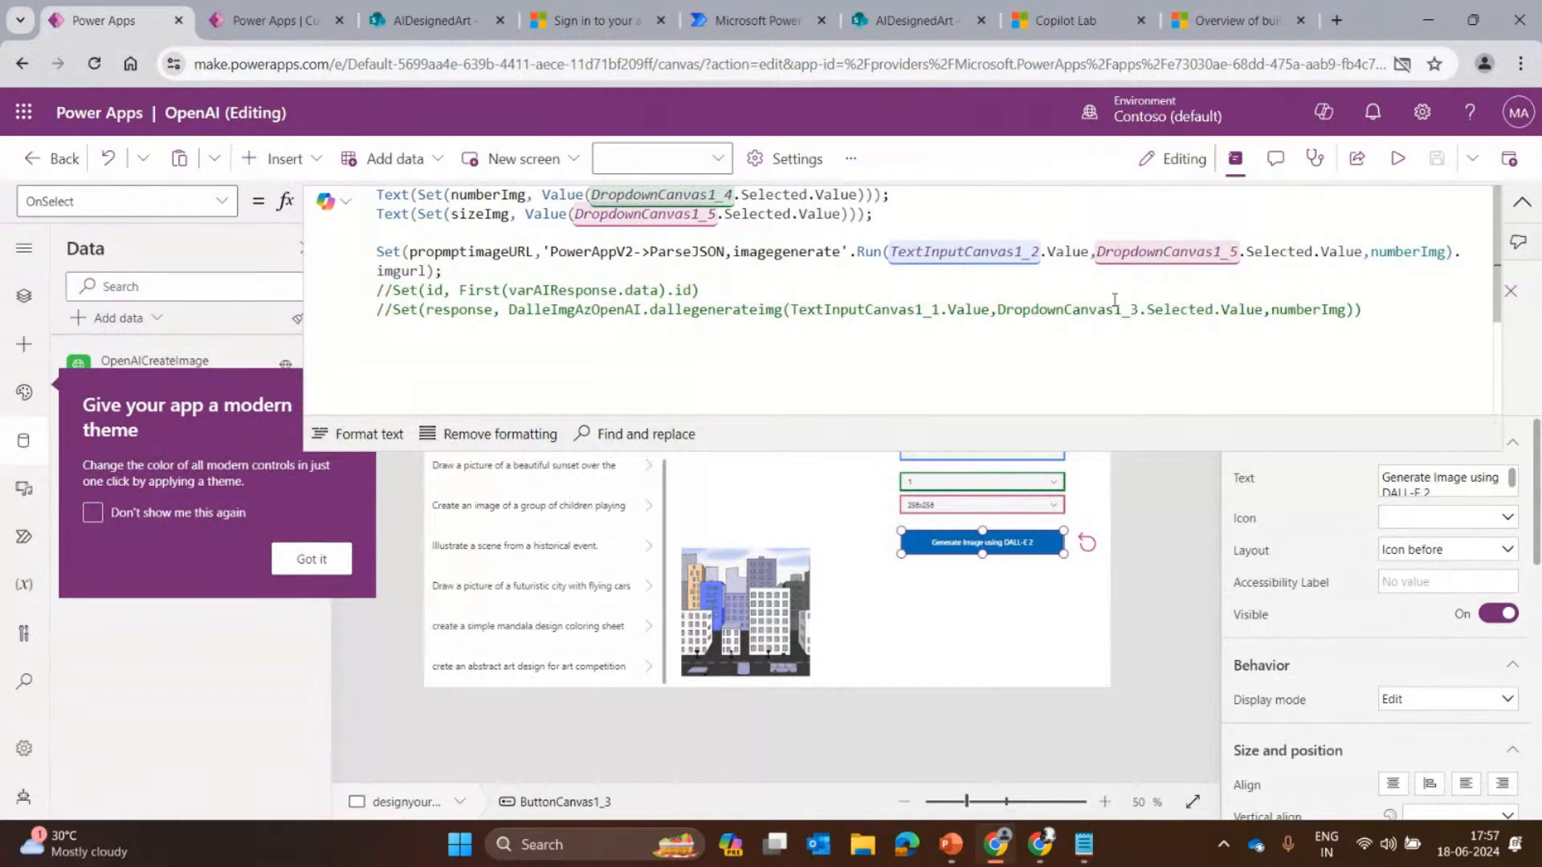
pyautogui.doubleClick(523, 254)
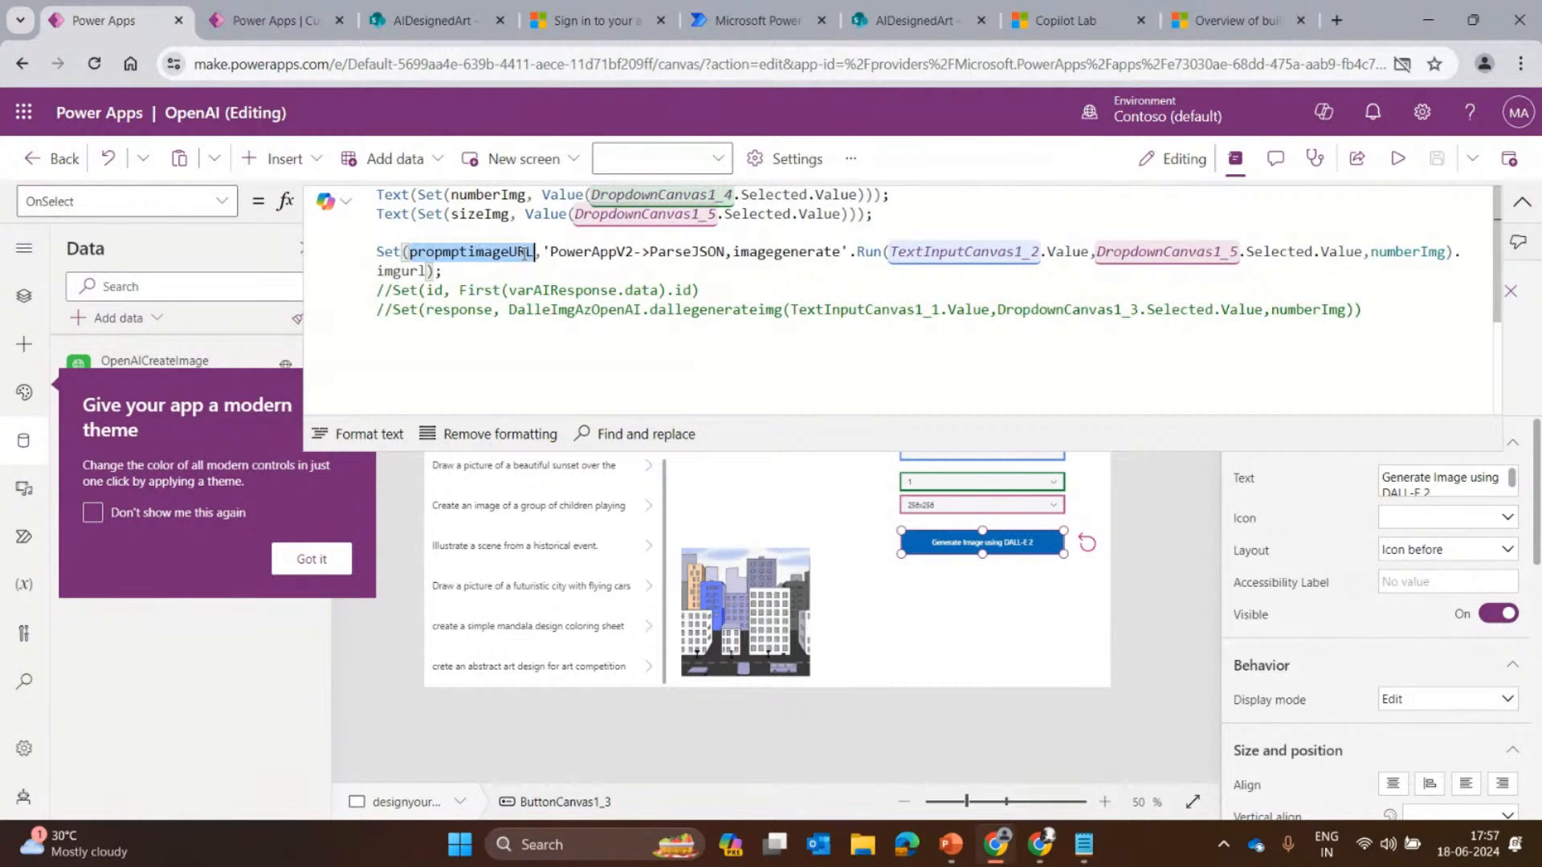
pyautogui.moveTo(546, 252); pyautogui.dragTo(842, 249)
pyautogui.click(843, 251)
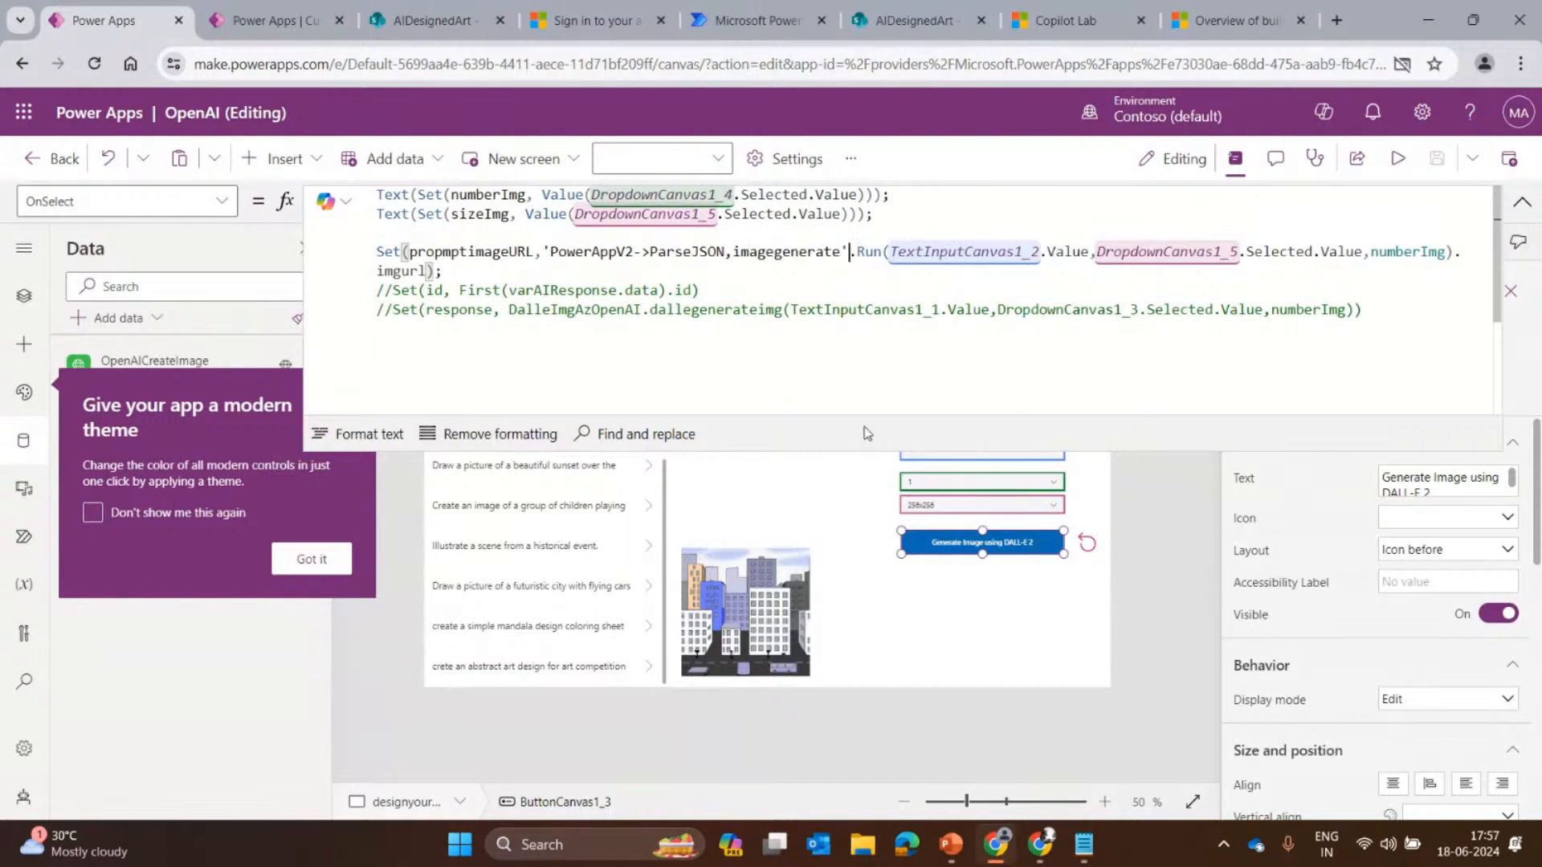
# Switch to Power Automate, leave the Create text with GPT using a prompt flow and open the My flows list.
pyautogui.click(703, 28)
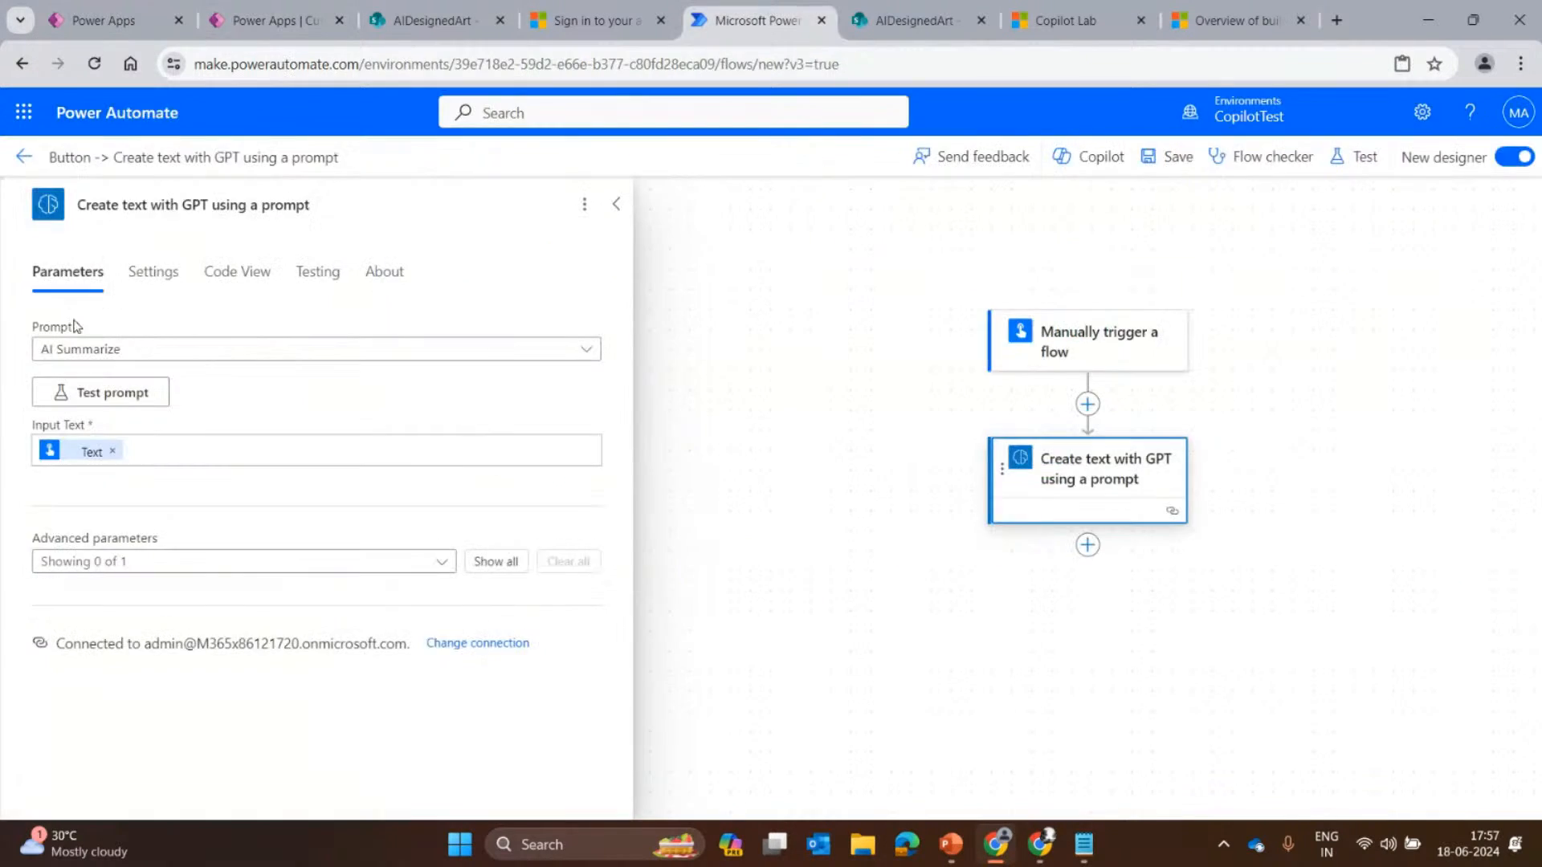
pyautogui.click(24, 156)
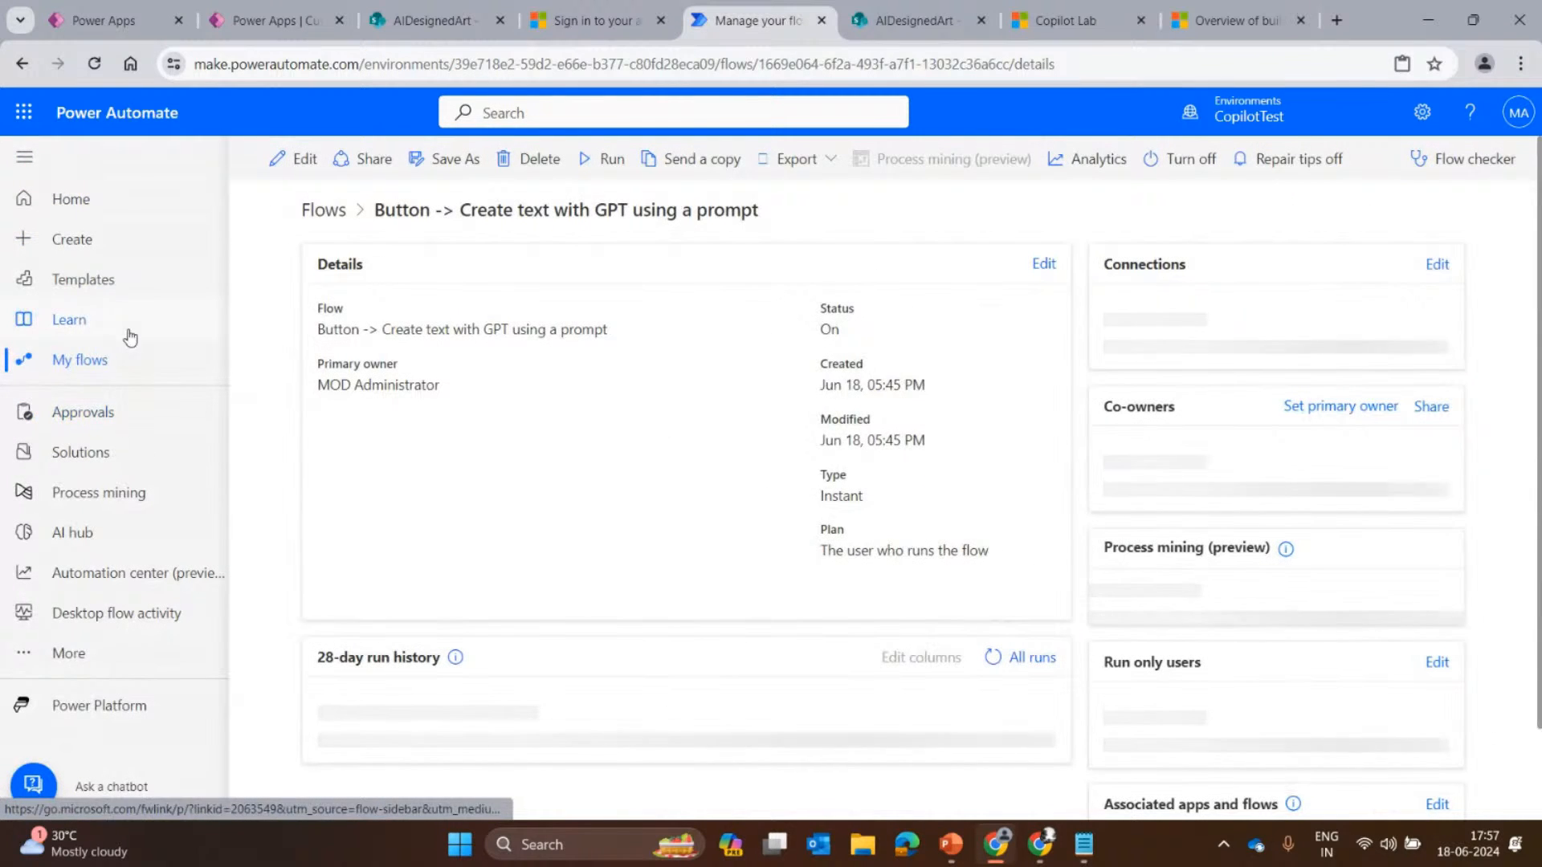
pyautogui.click(126, 359)
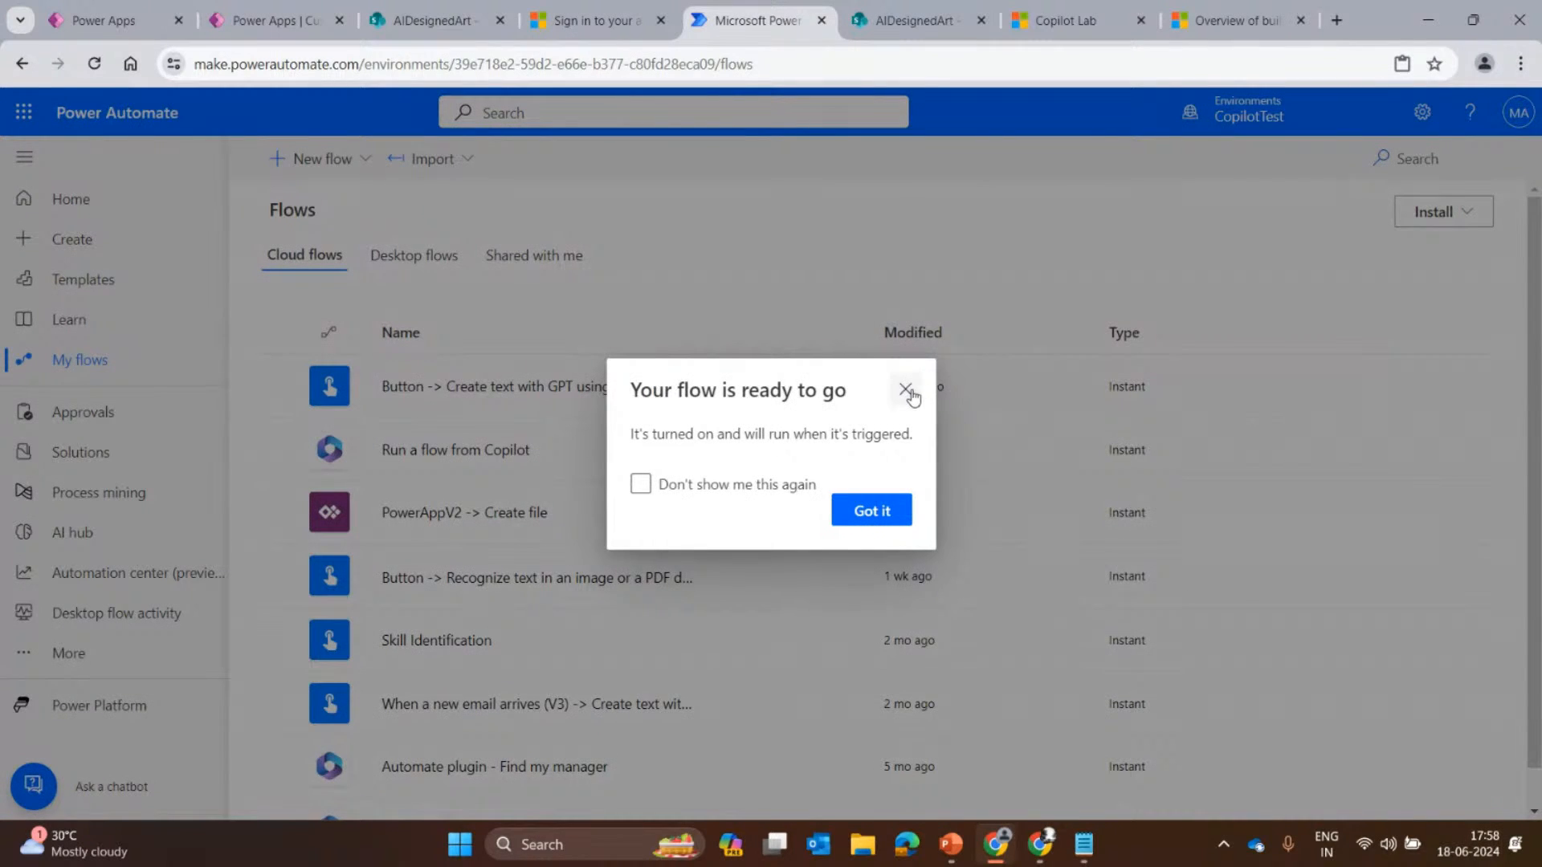
pyautogui.click(905, 389)
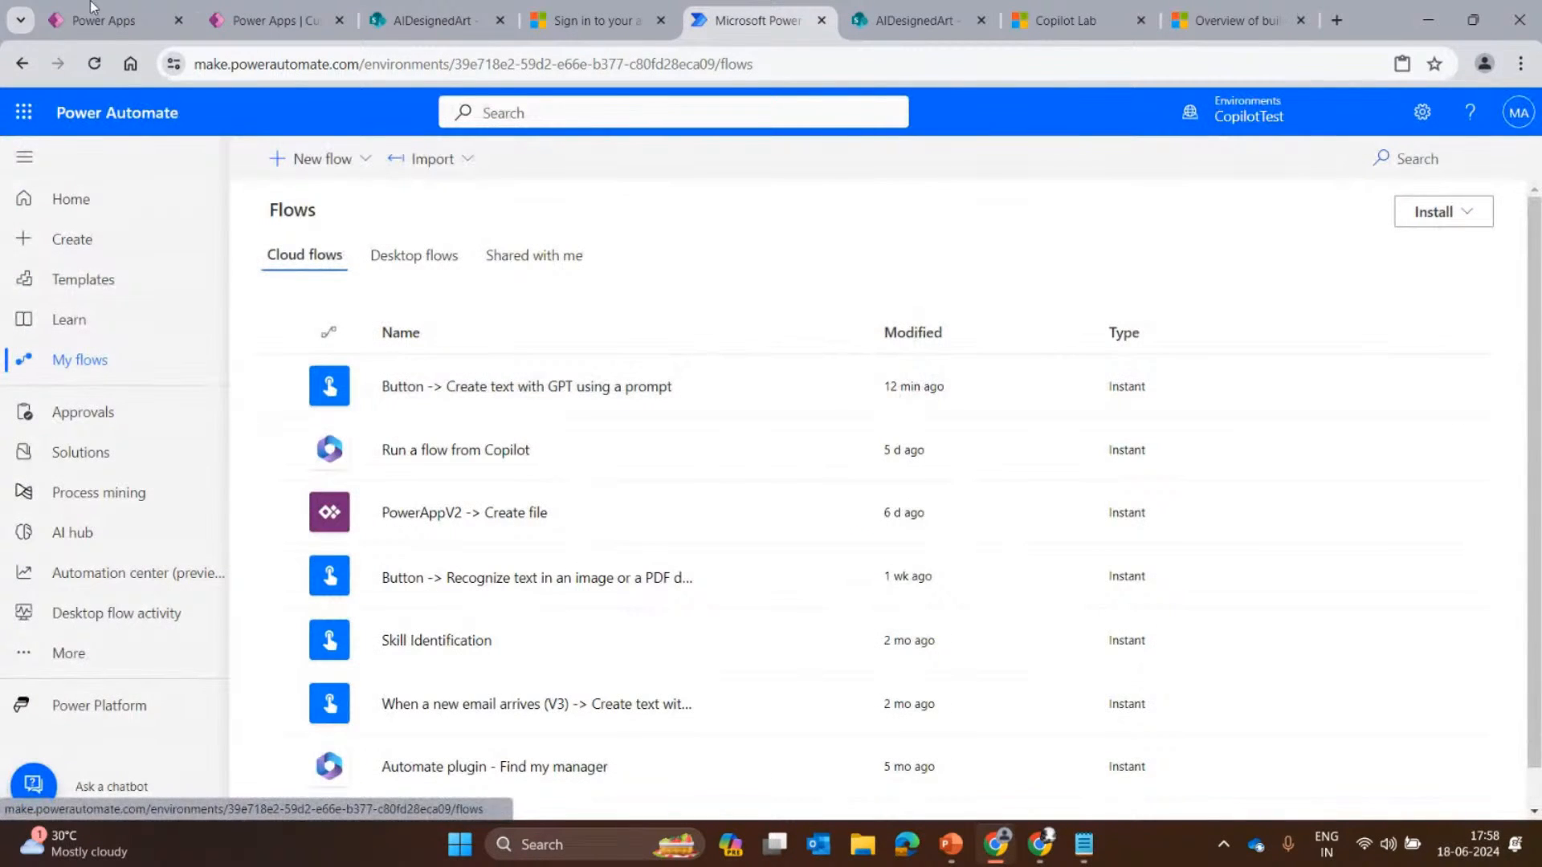
# Recheck the flow name in the canvas app's button formula and return to the flow list in Power Automate.
pyautogui.click(265, 17)
pyautogui.click(126, 8)
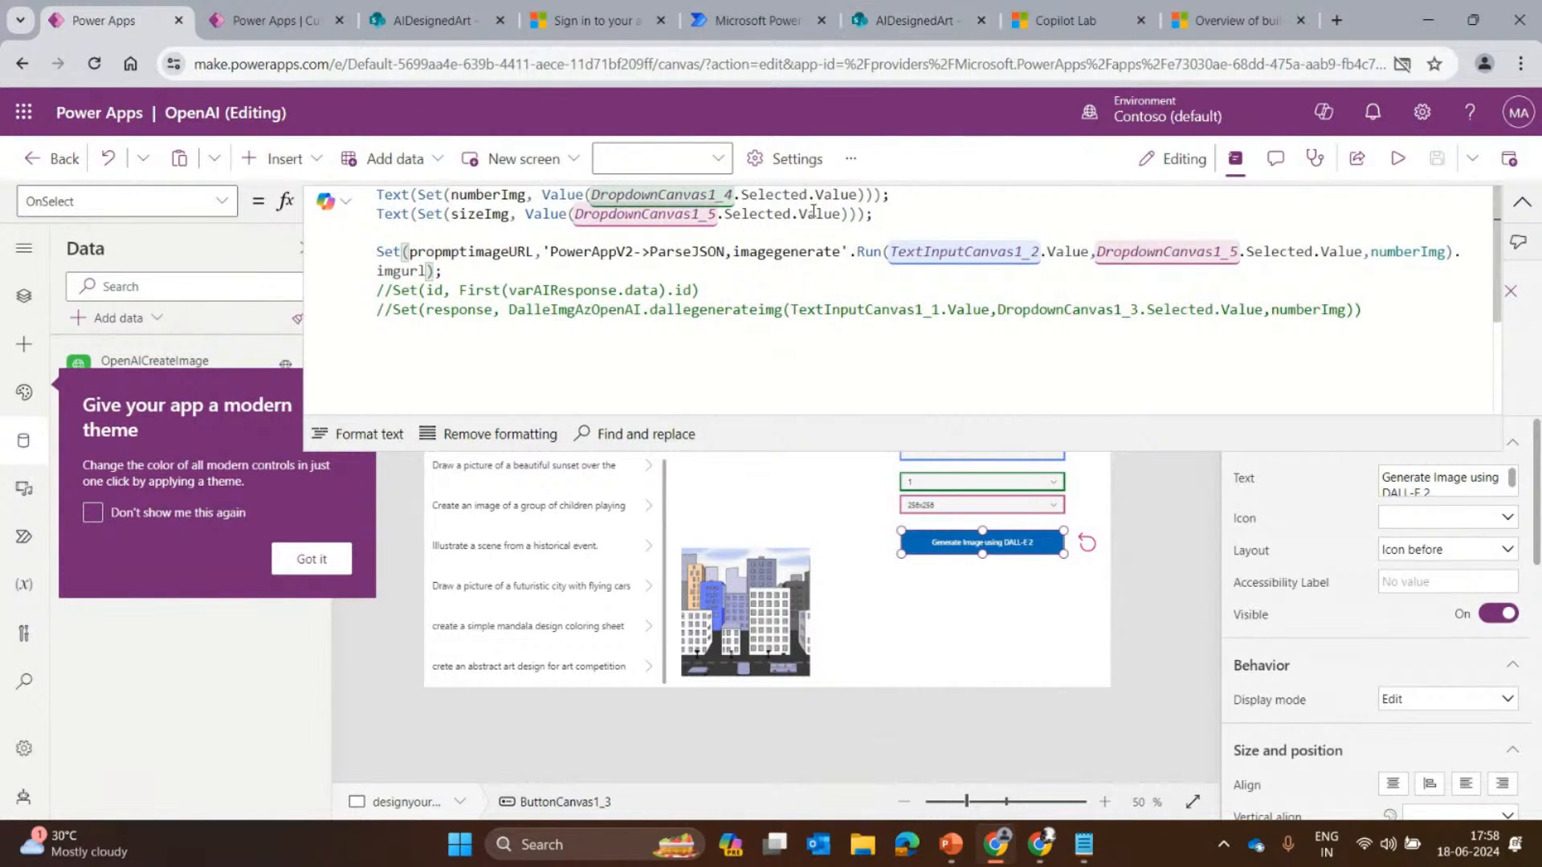
pyautogui.doubleClick(586, 251)
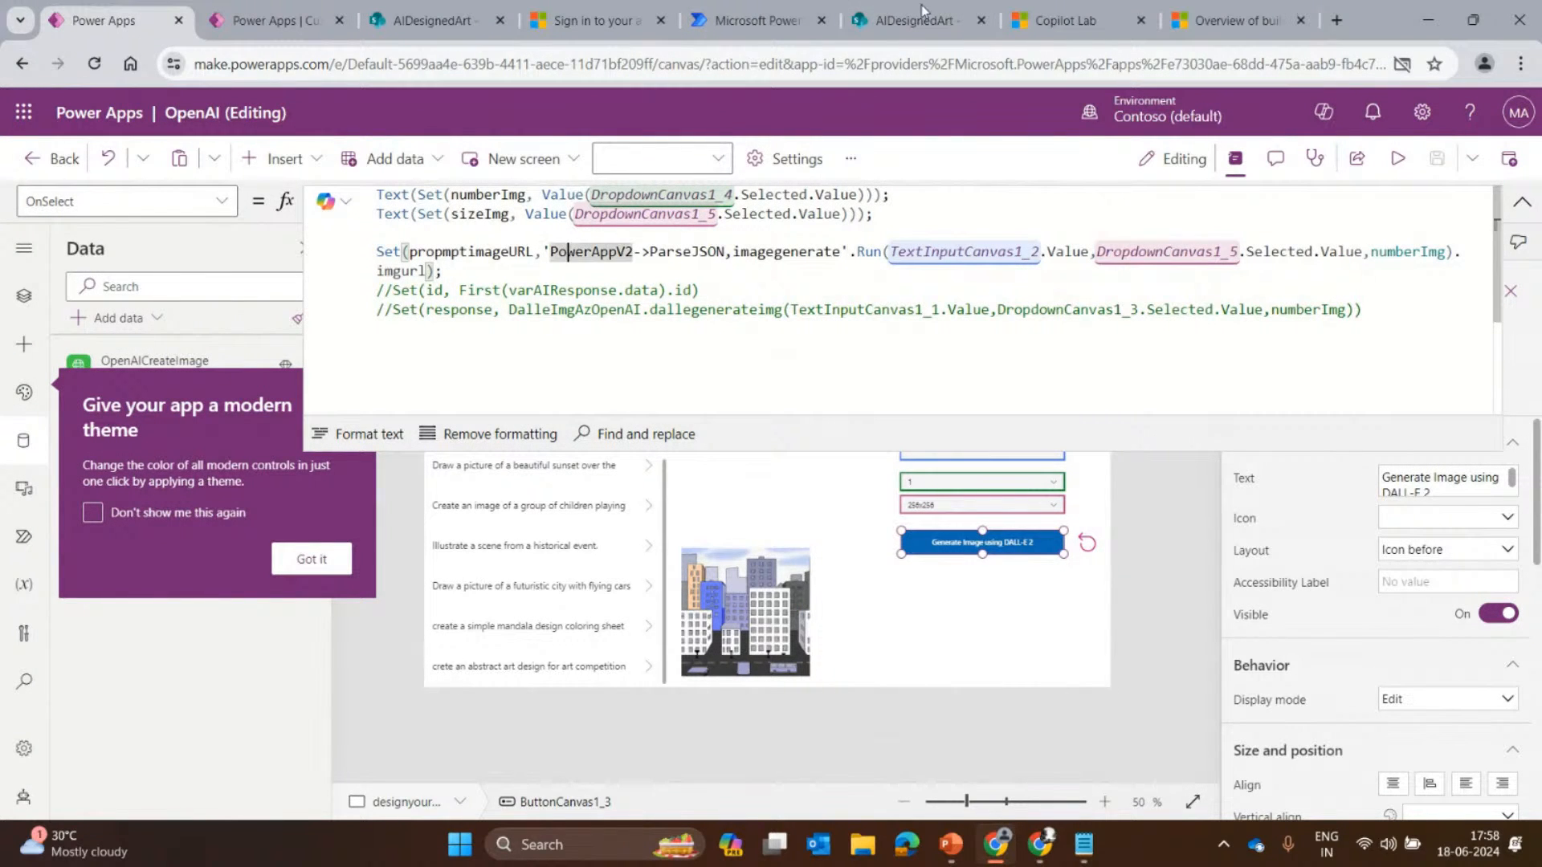
pyautogui.click(924, 17)
pyautogui.click(793, 8)
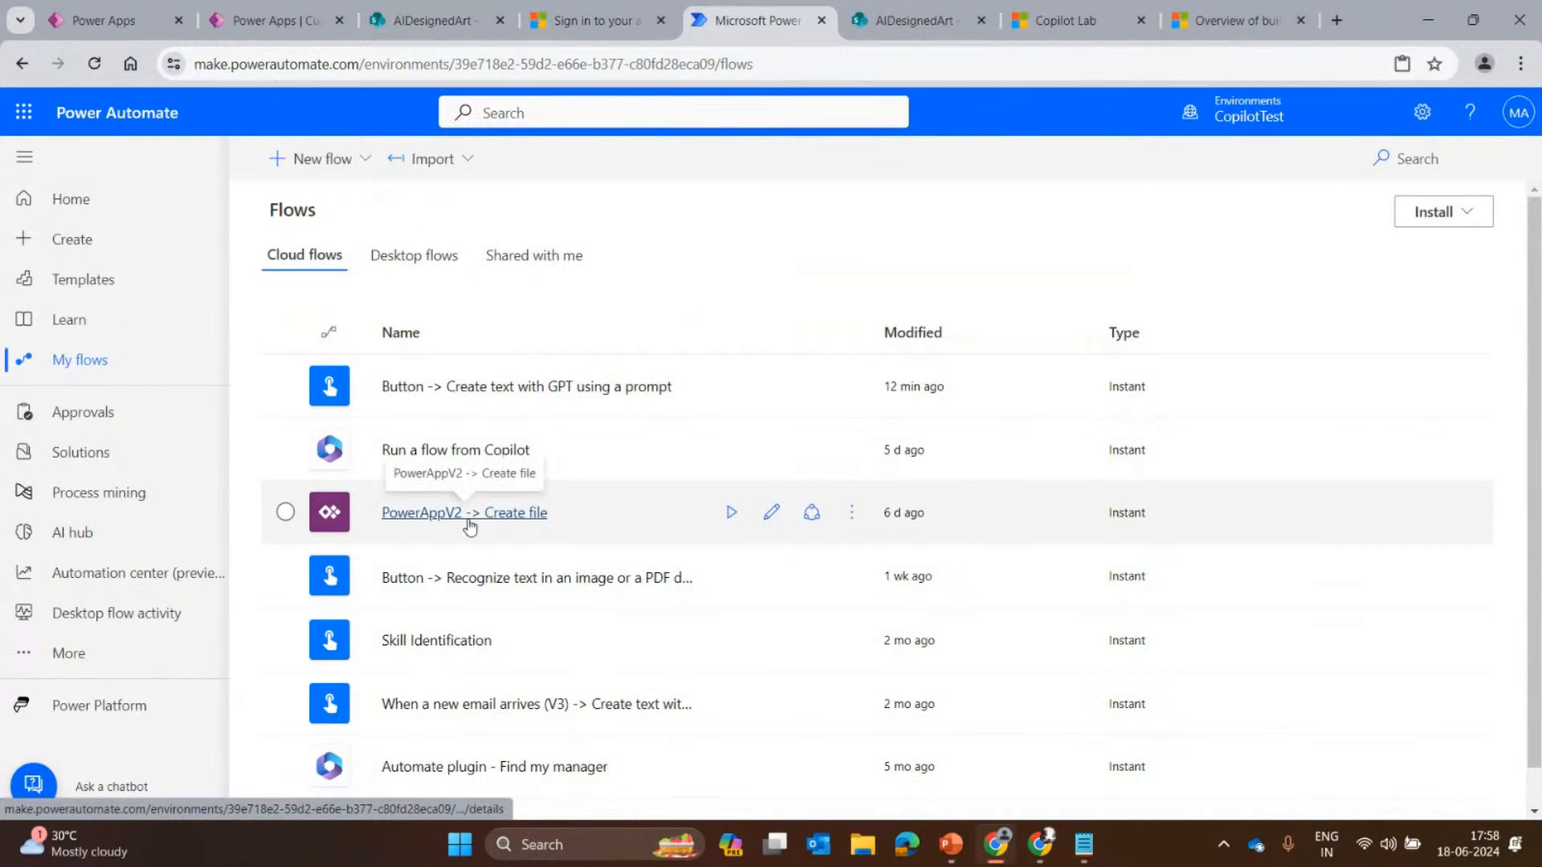
# Review the actions of the PowerAppV2 -> Create file flow in the editor and leave it without saving.
pyautogui.click(470, 522)
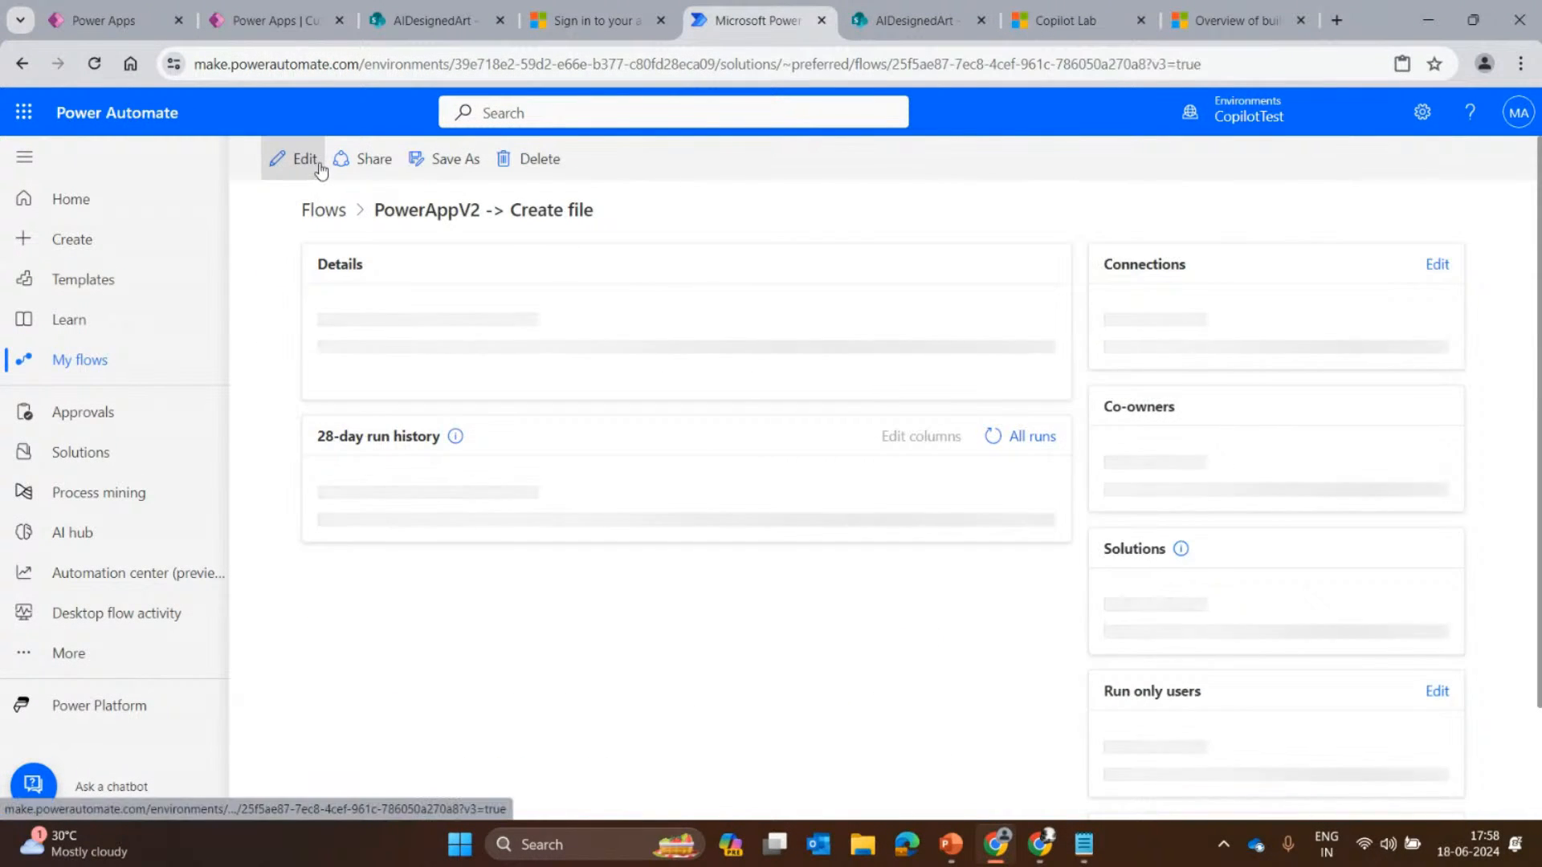
pyautogui.click(318, 163)
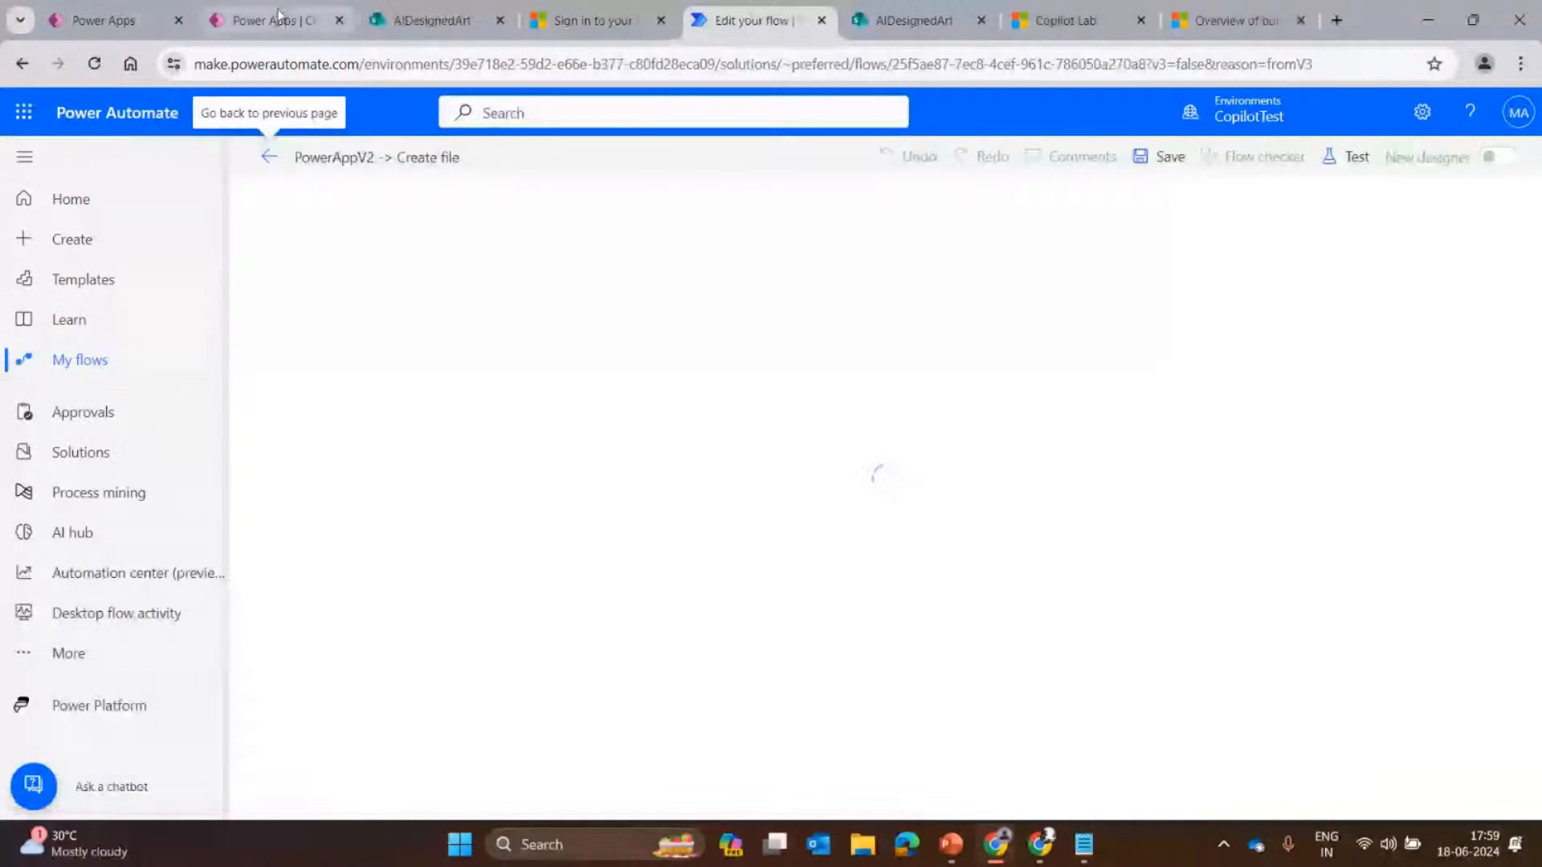
pyautogui.moveTo(278, 15)
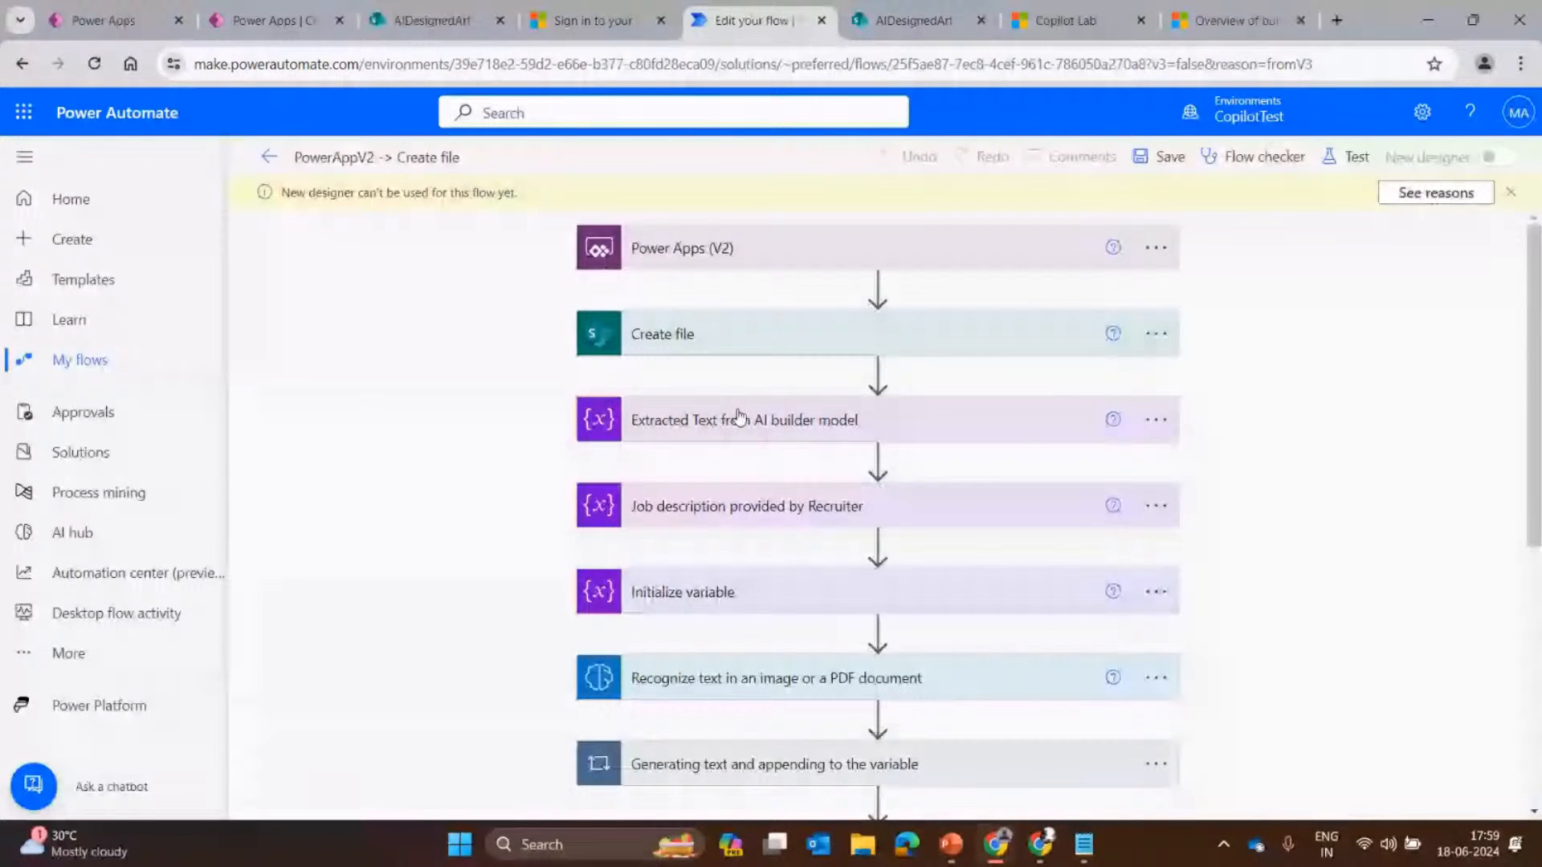
pyautogui.scroll(-6, 352, 495)
pyautogui.click(269, 157)
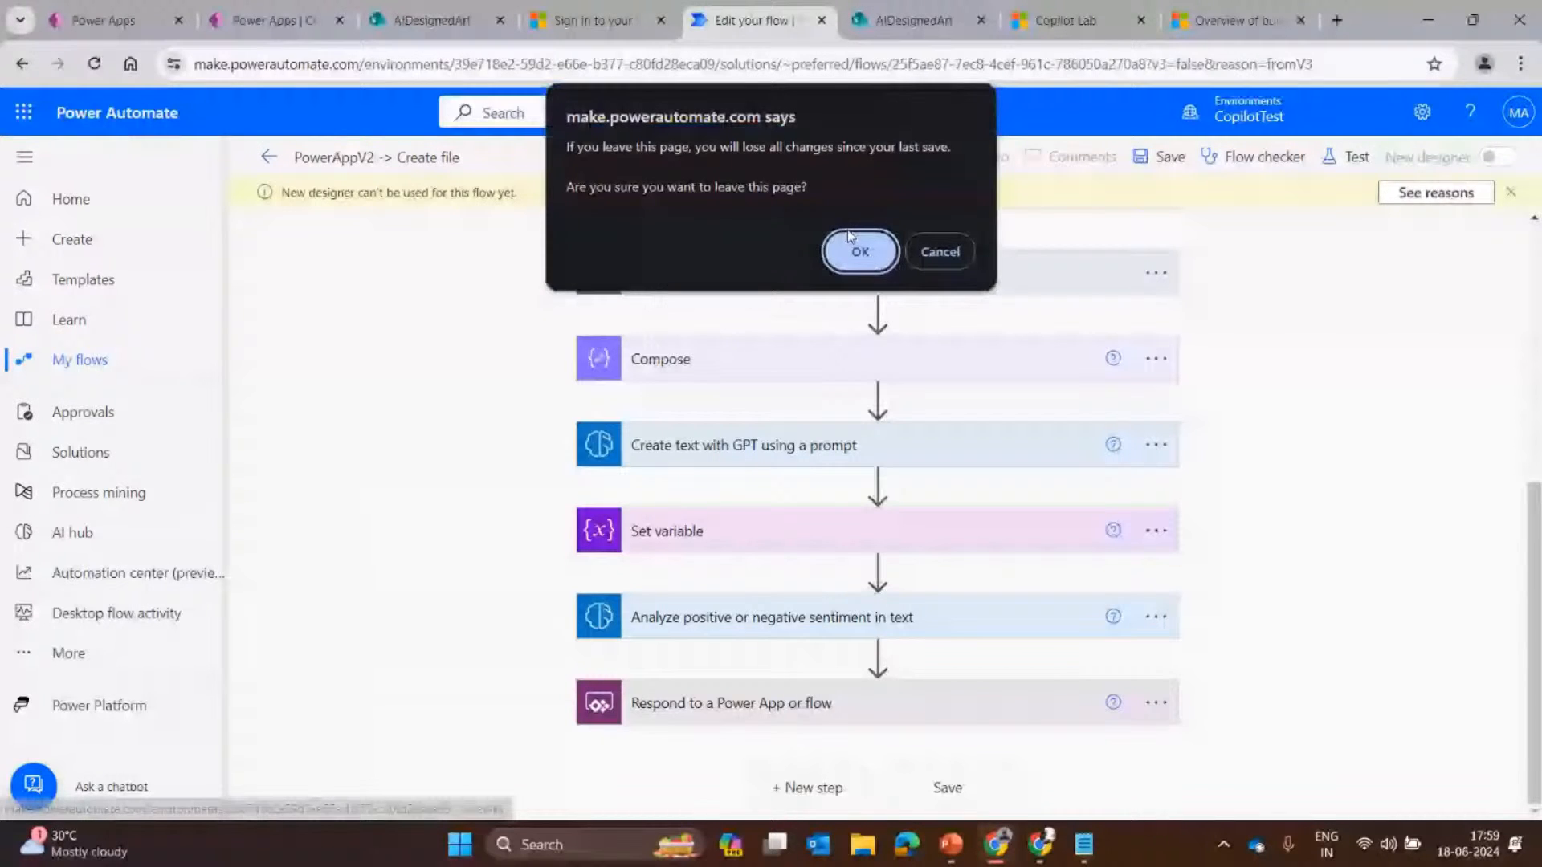
pyautogui.click(852, 241)
# Switch to the Contoso (default) environment and open its DALL-E3 Image Generate flow for editing.
pyautogui.click(1287, 406)
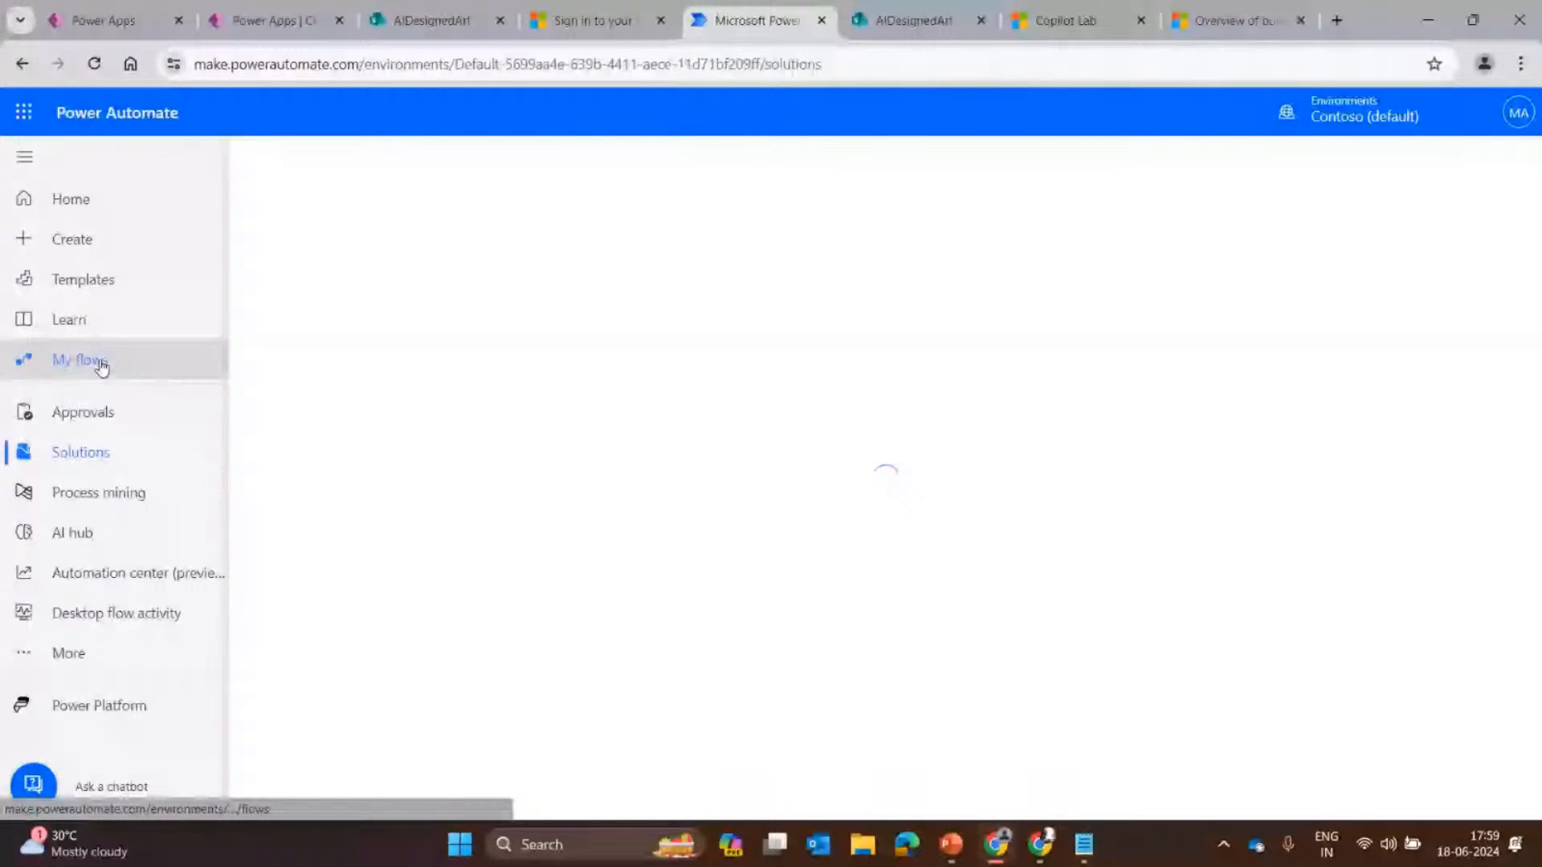
pyautogui.click(100, 367)
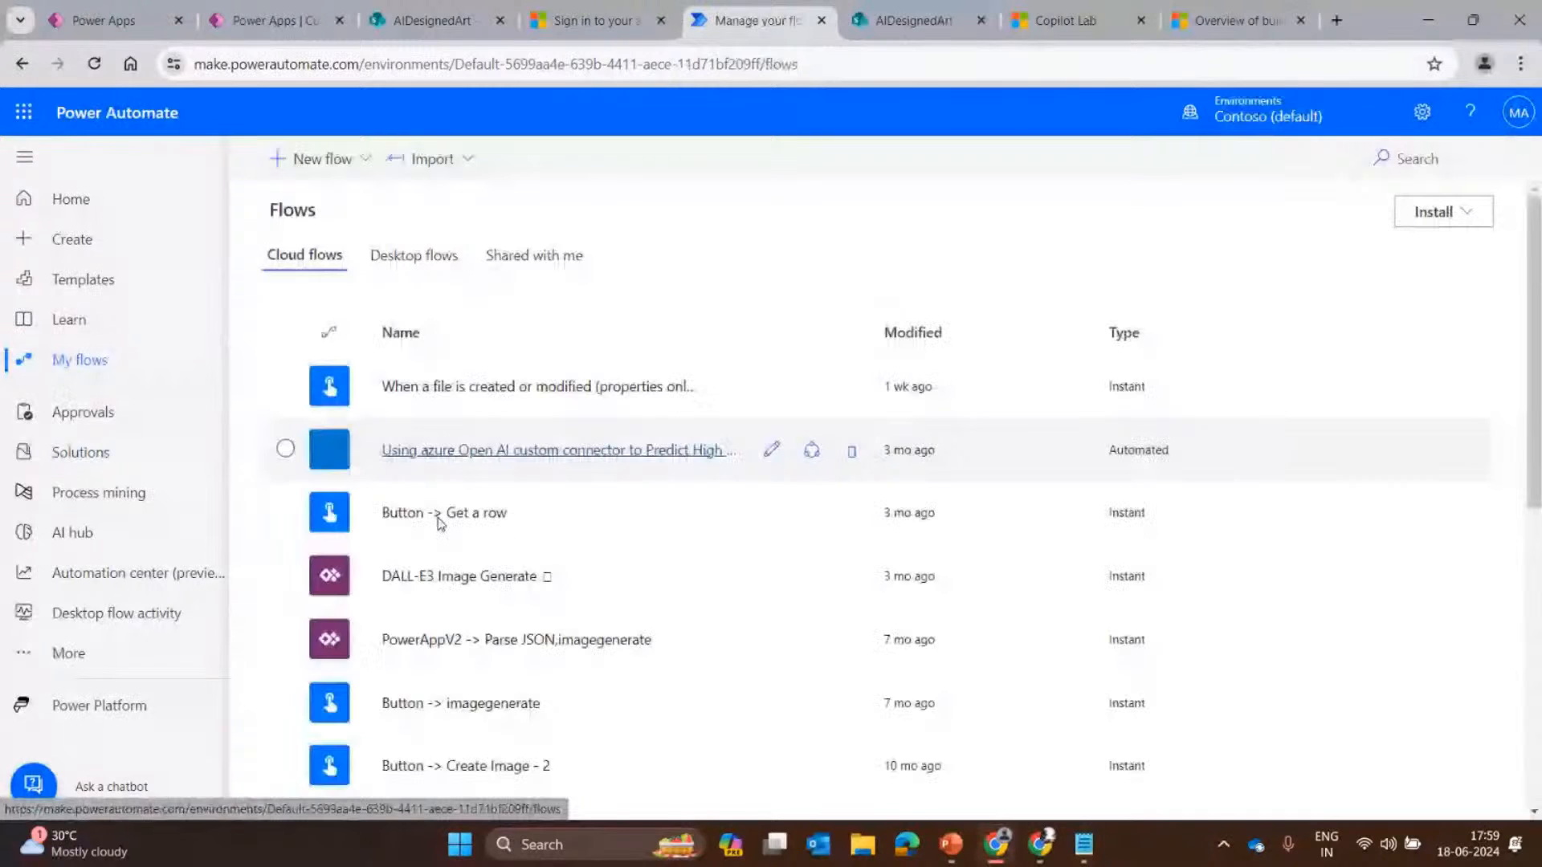
pyautogui.click(447, 579)
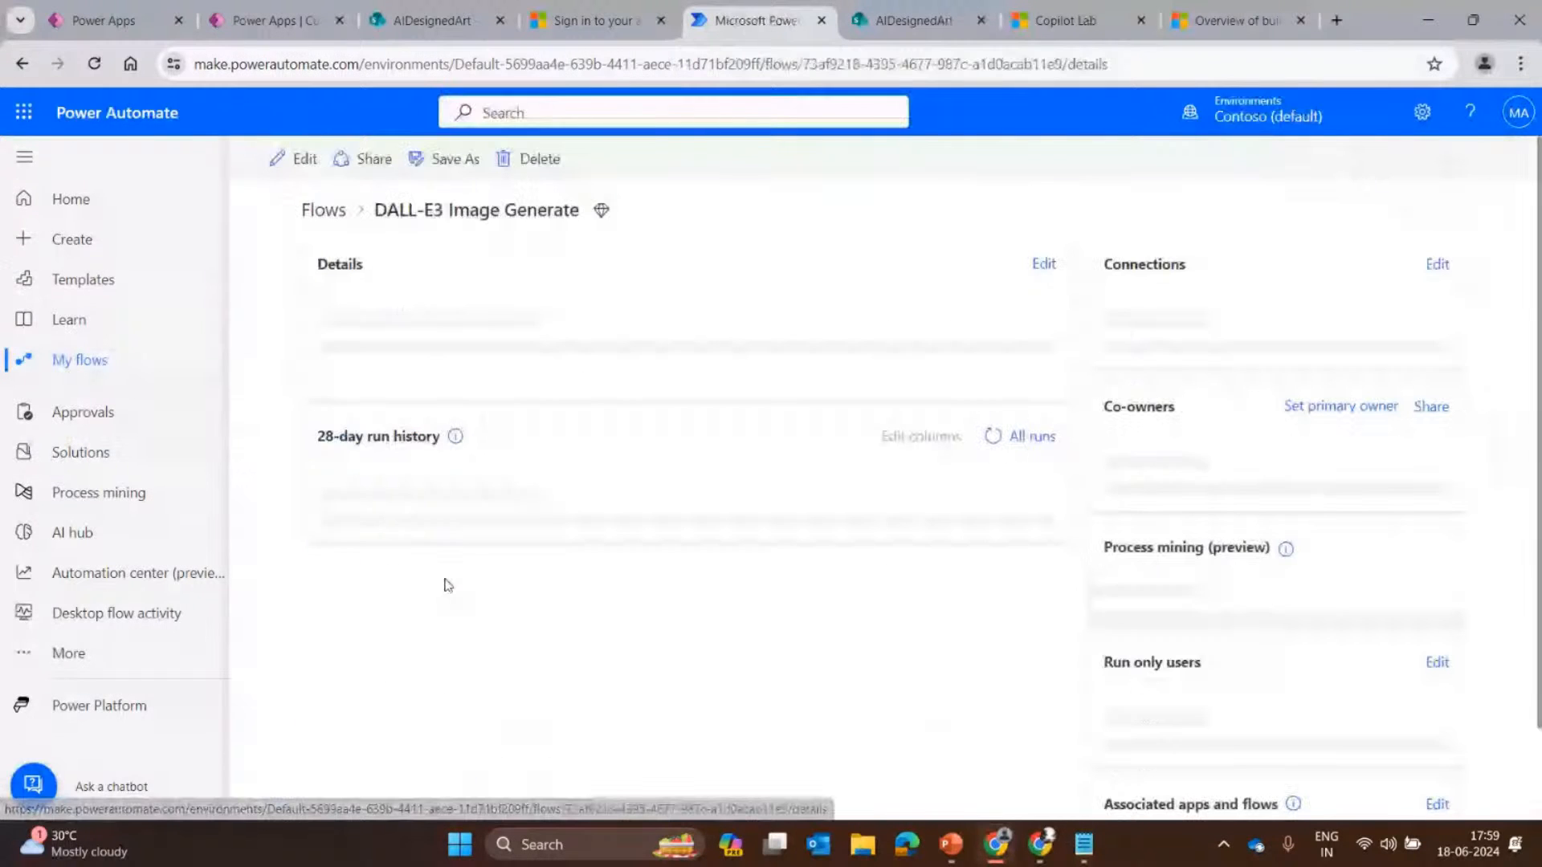
pyautogui.click(304, 164)
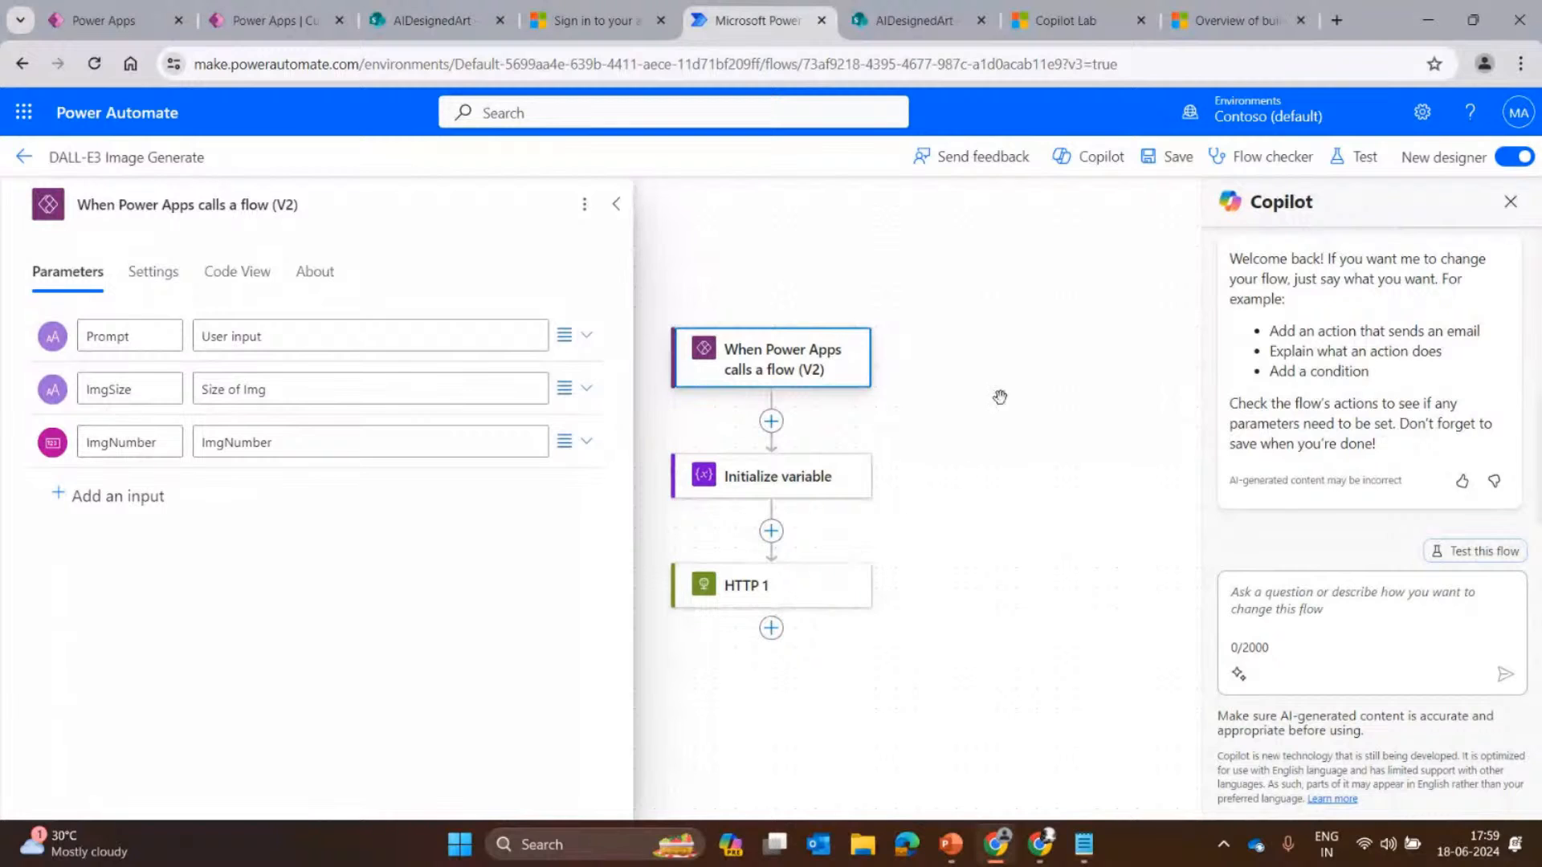
# Examine the Initialize variable settings and the HTTP 1 action's URI, headers and request body.
pyautogui.click(616, 204)
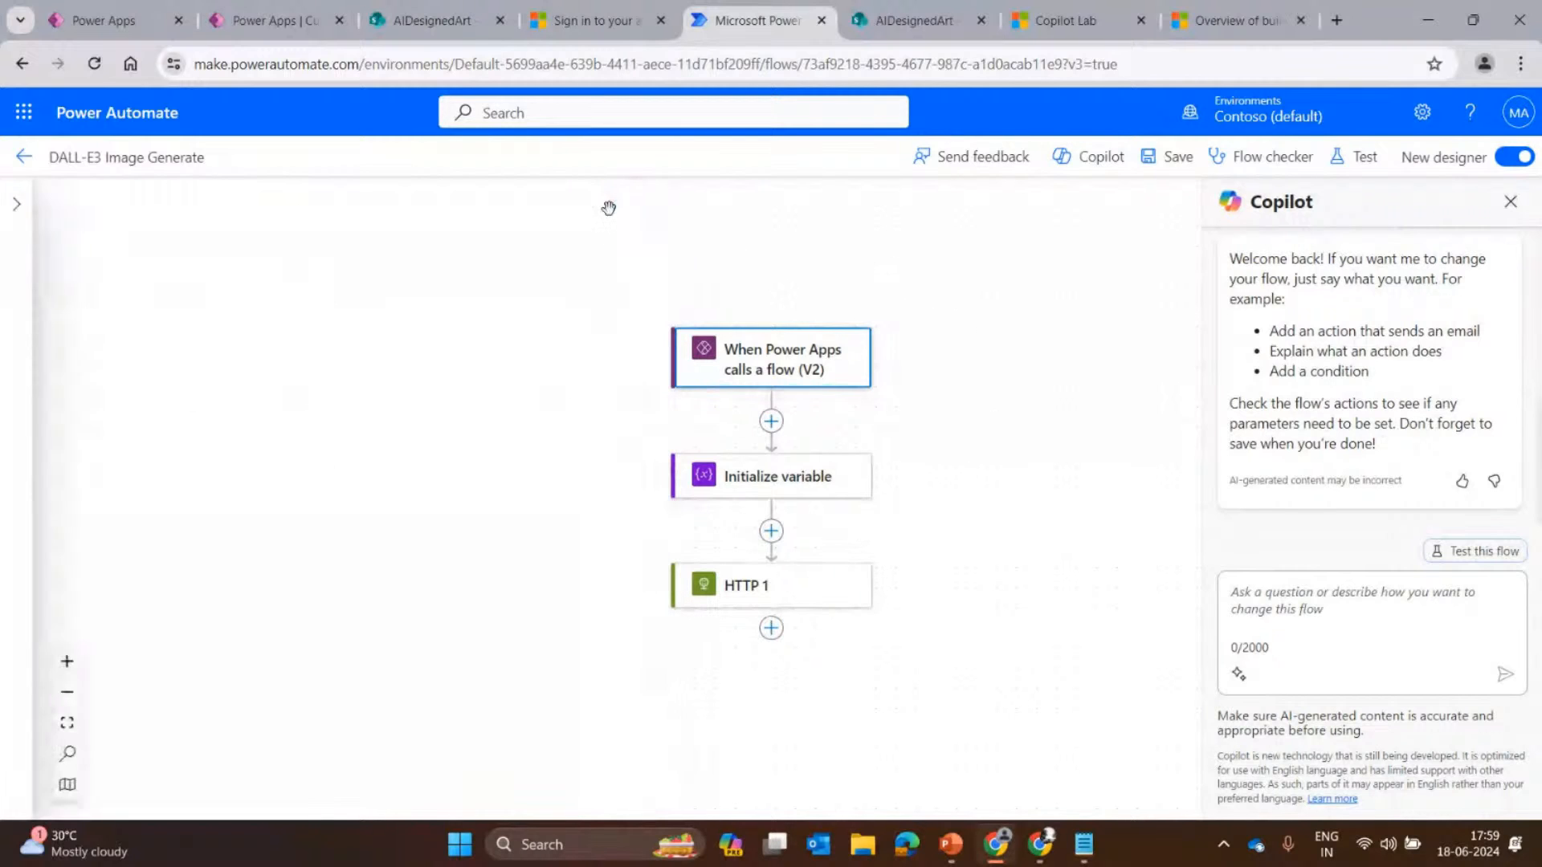
pyautogui.click(795, 482)
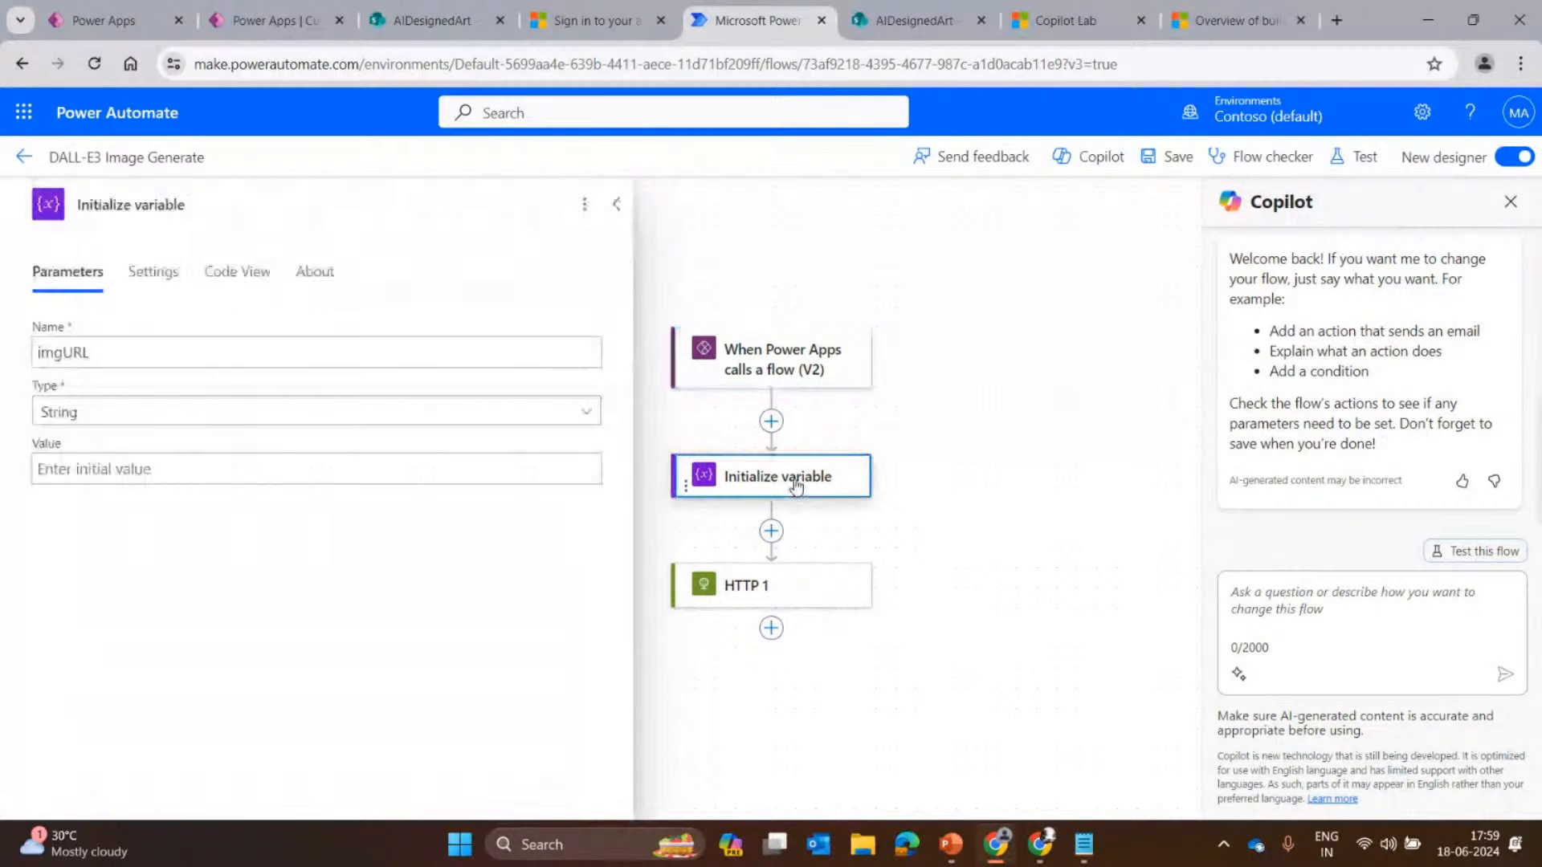
pyautogui.click(616, 204)
pyautogui.click(781, 590)
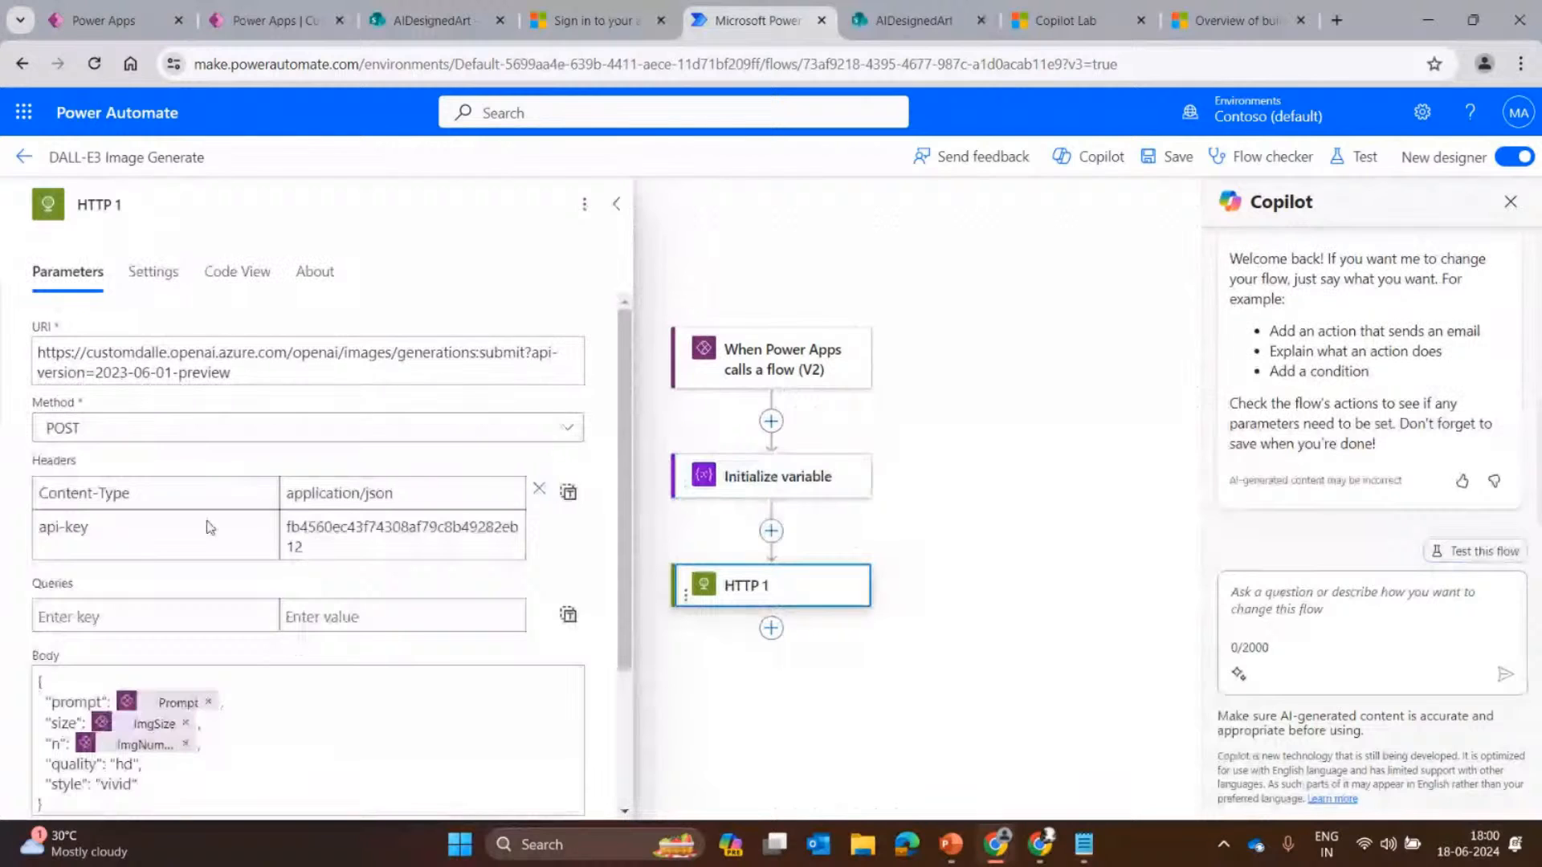
pyautogui.scroll(-3, 233, 446)
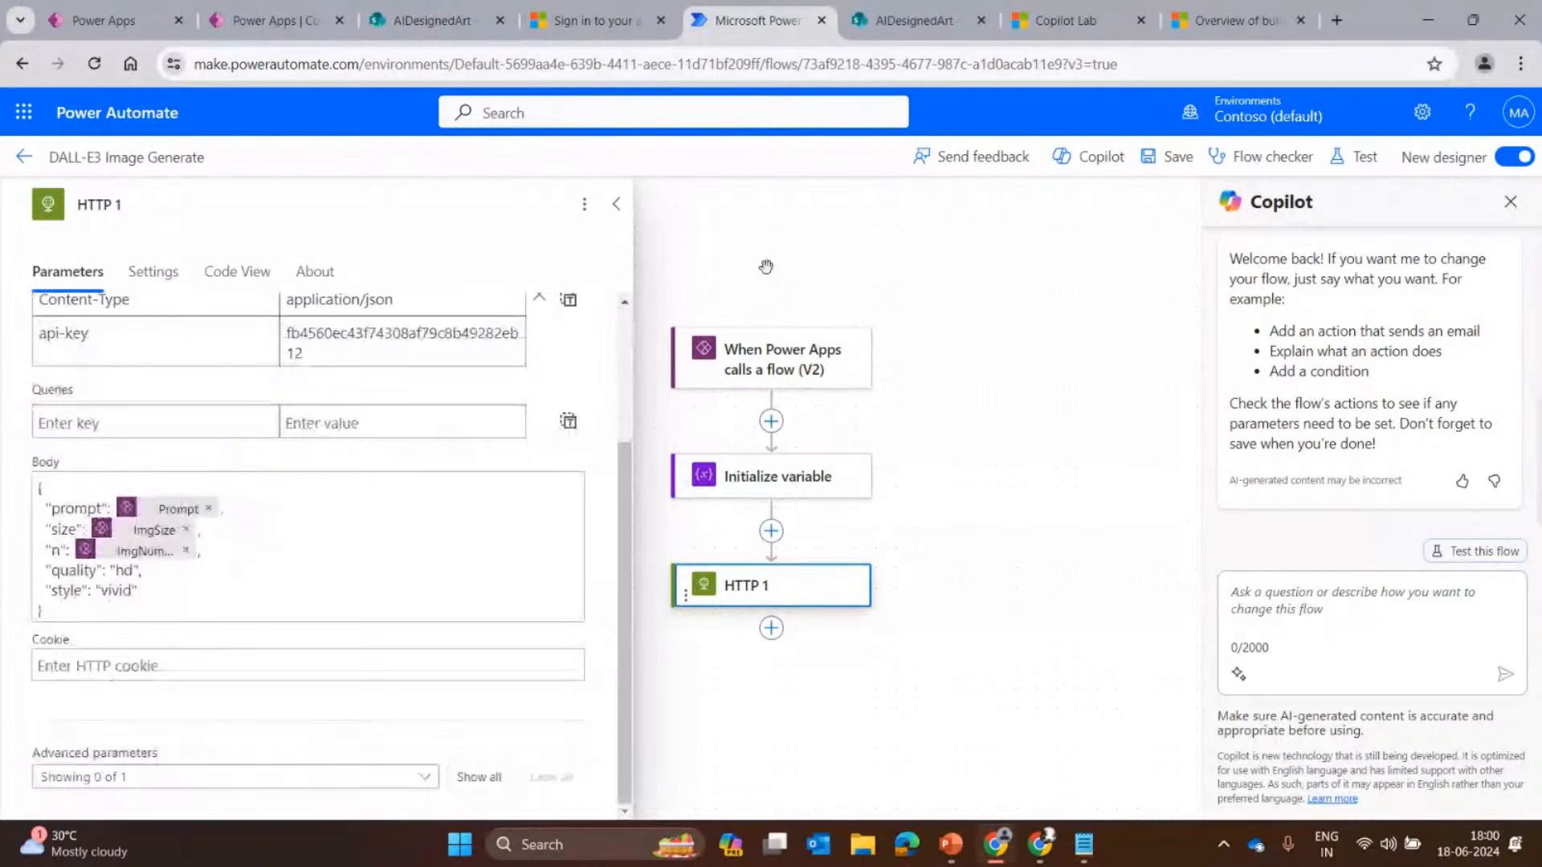
pyautogui.click(610, 208)
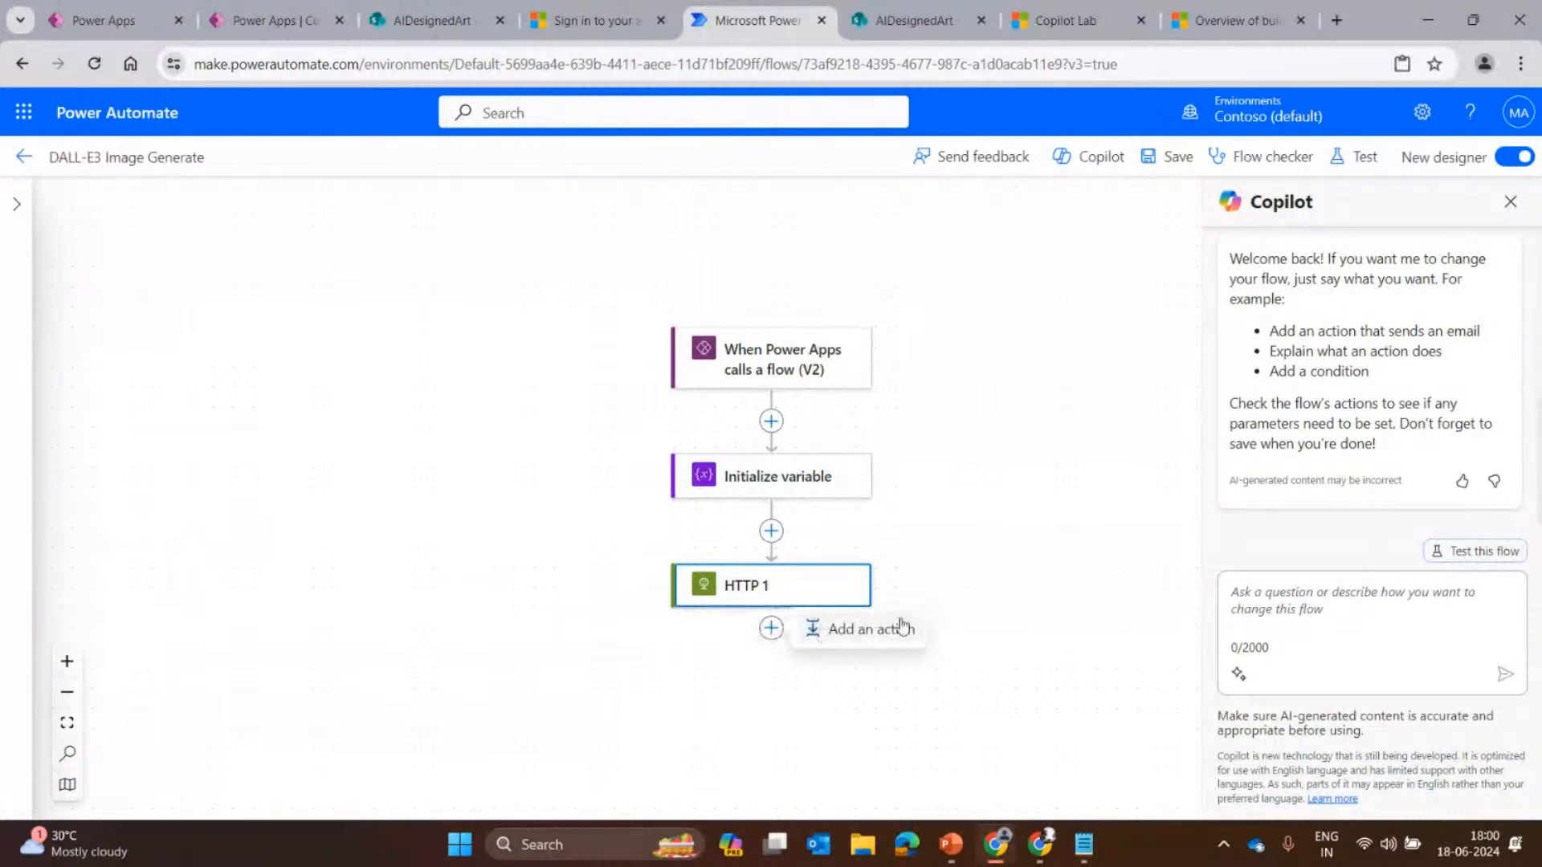
# Start adding an action after HTTP 1 and search the available actions for "custom connector".
pyautogui.click(771, 628)
pyautogui.click(121, 271)
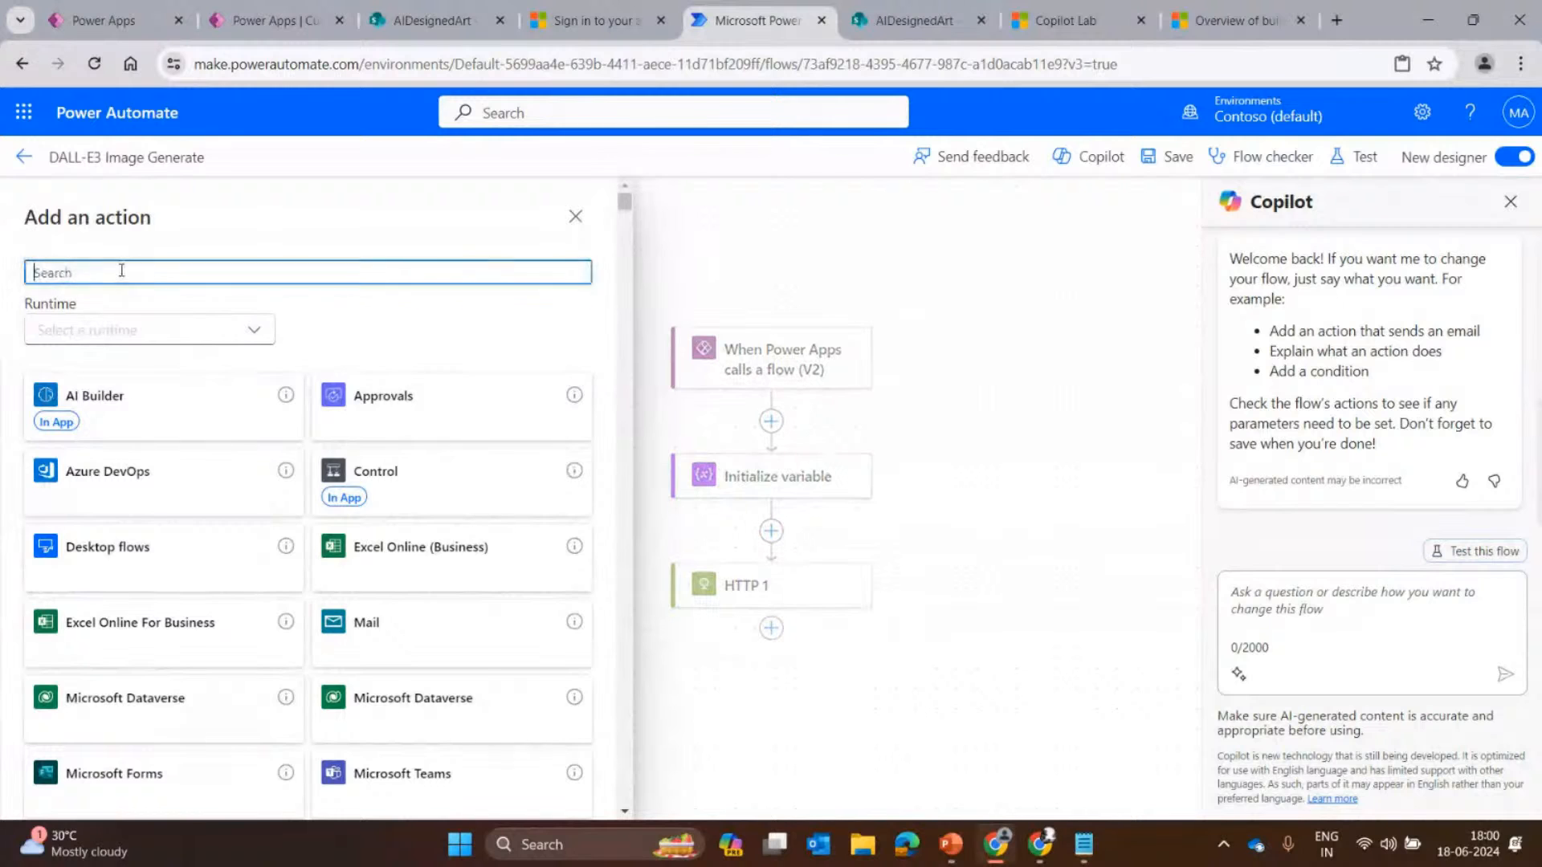
pyautogui.write('cus')
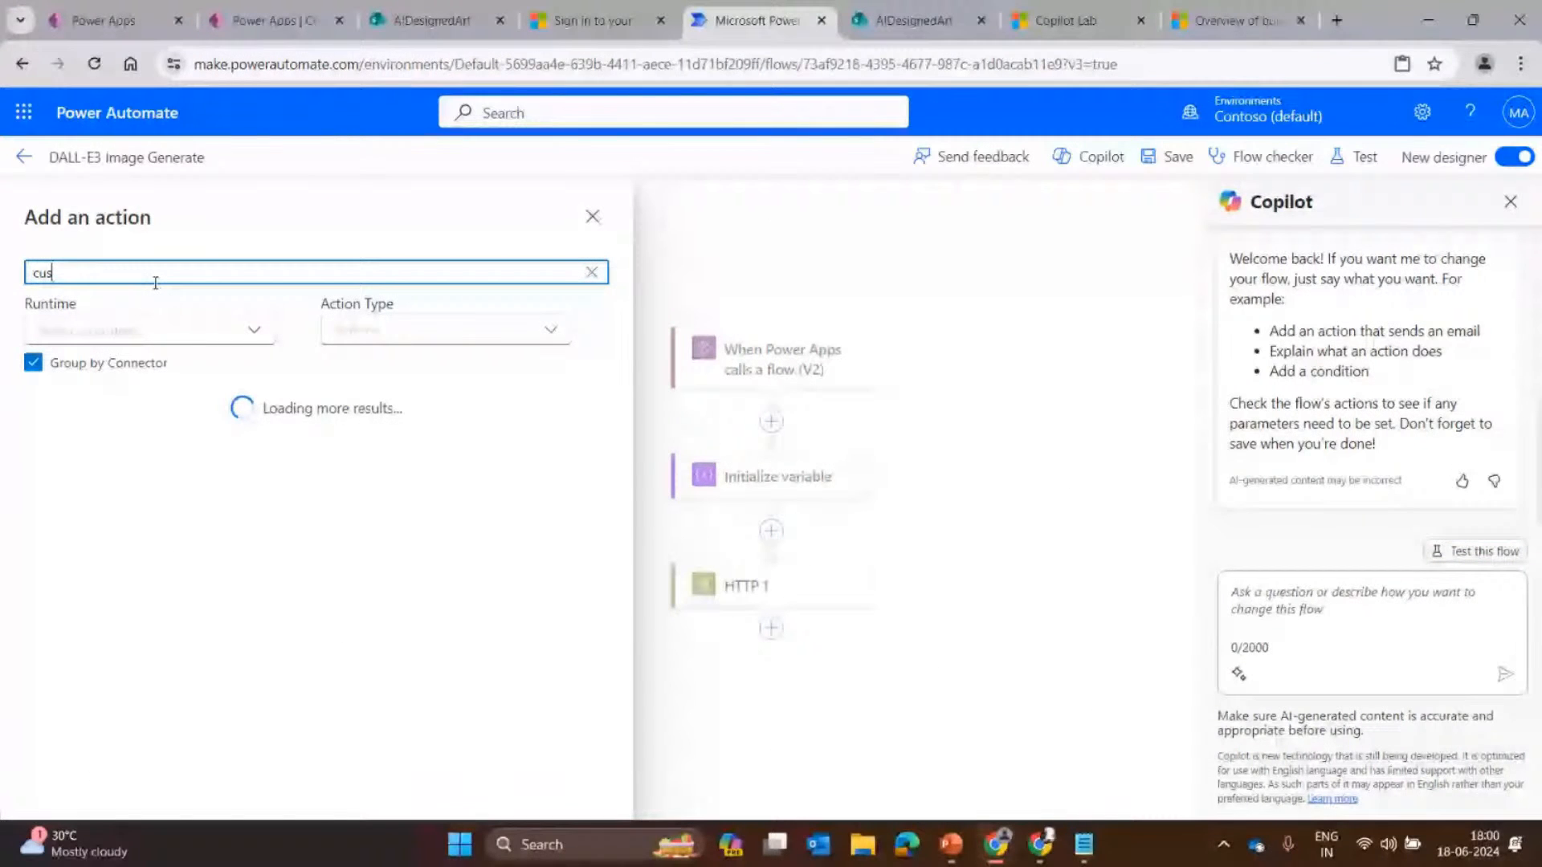
pyautogui.write('tom')
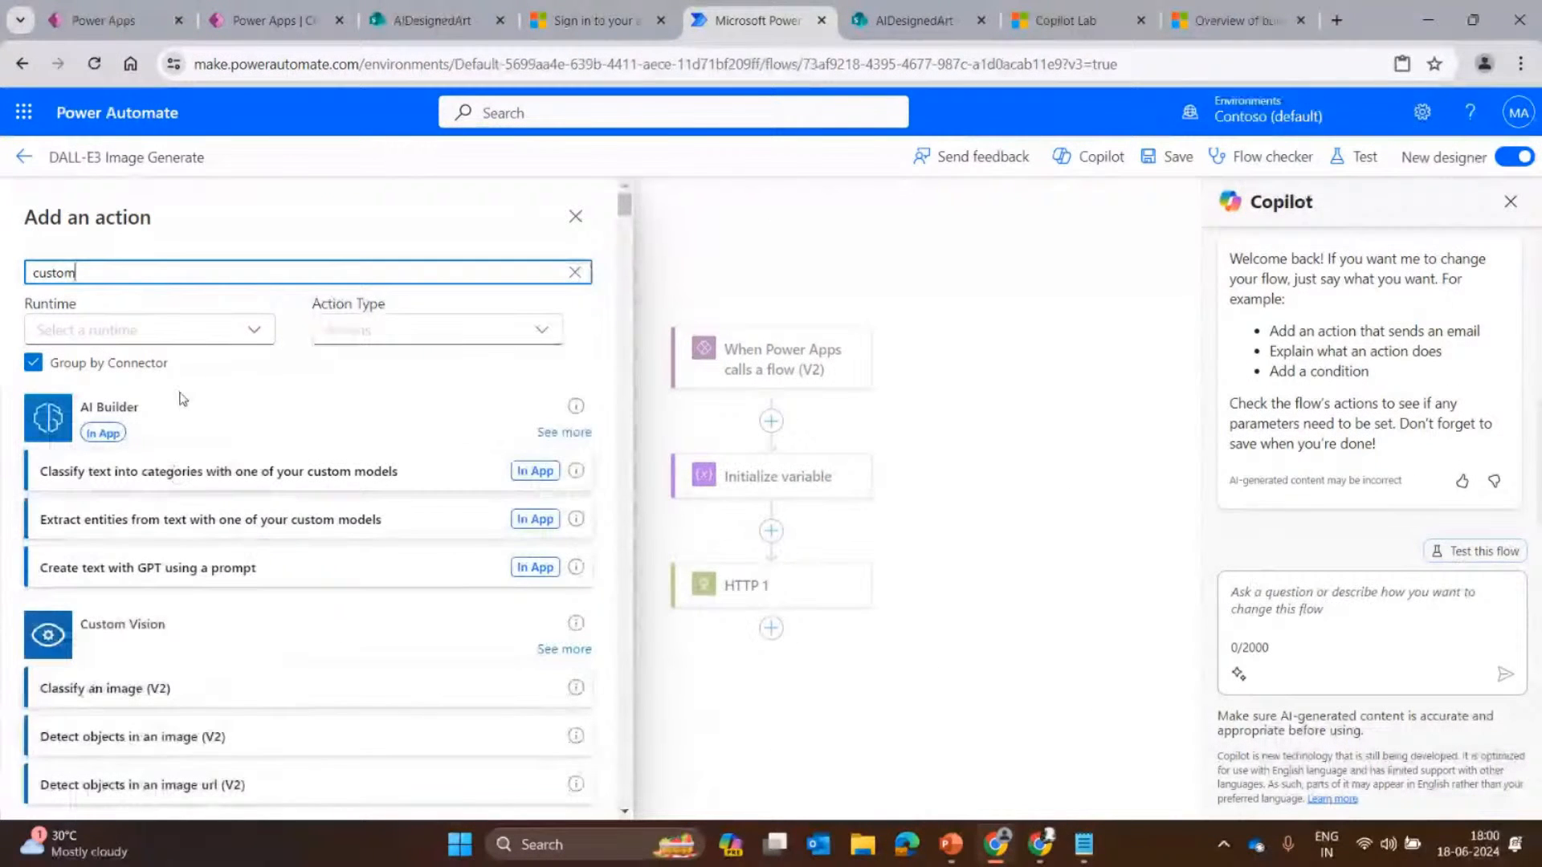
pyautogui.write(' con')
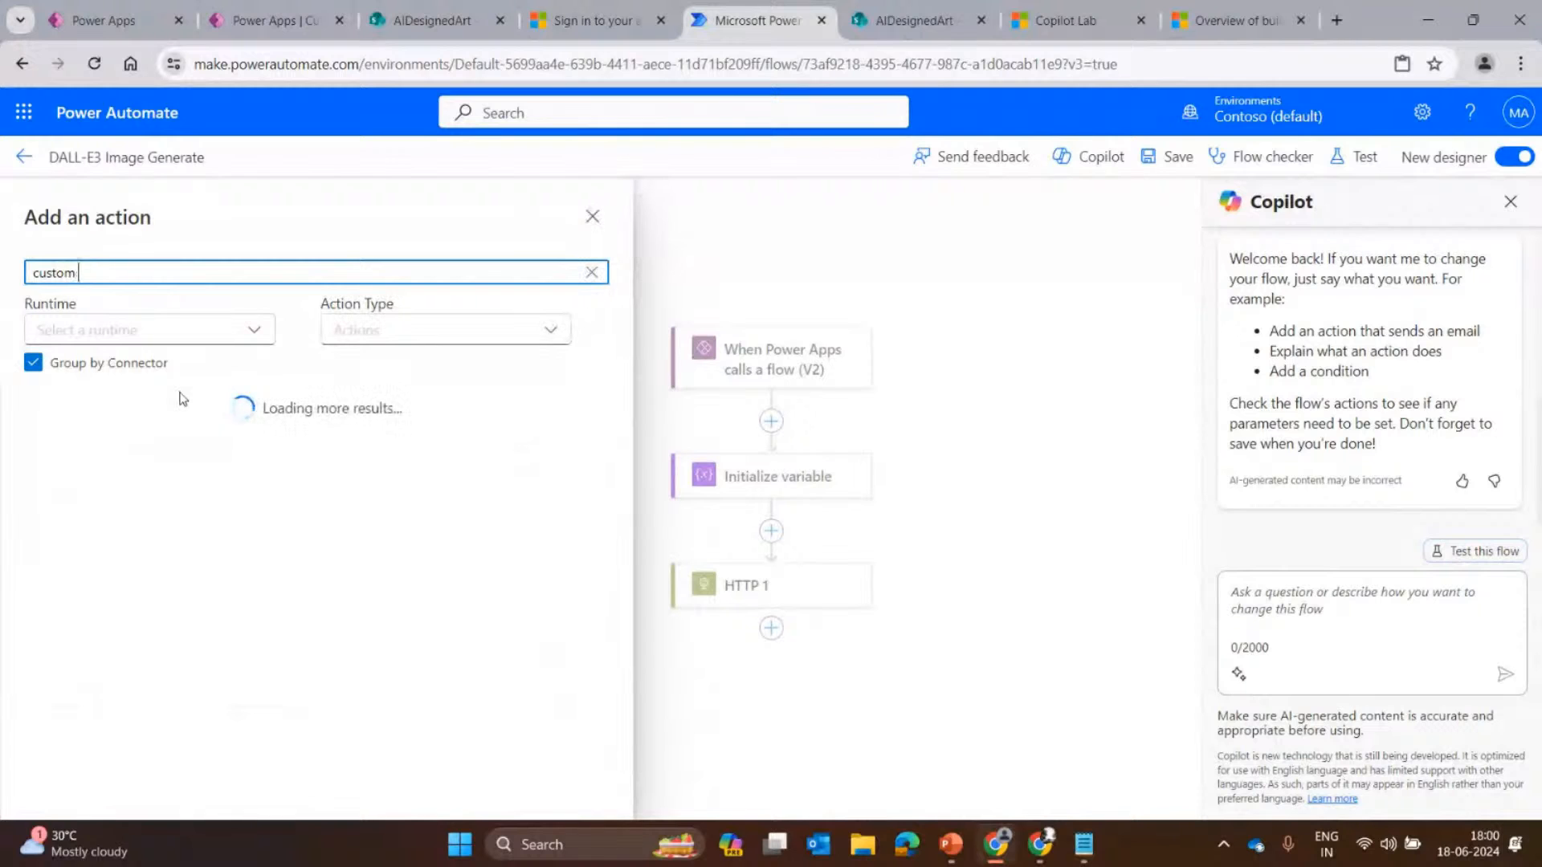
pyautogui.write('nector')
pyautogui.scroll(-5, 227, 385)
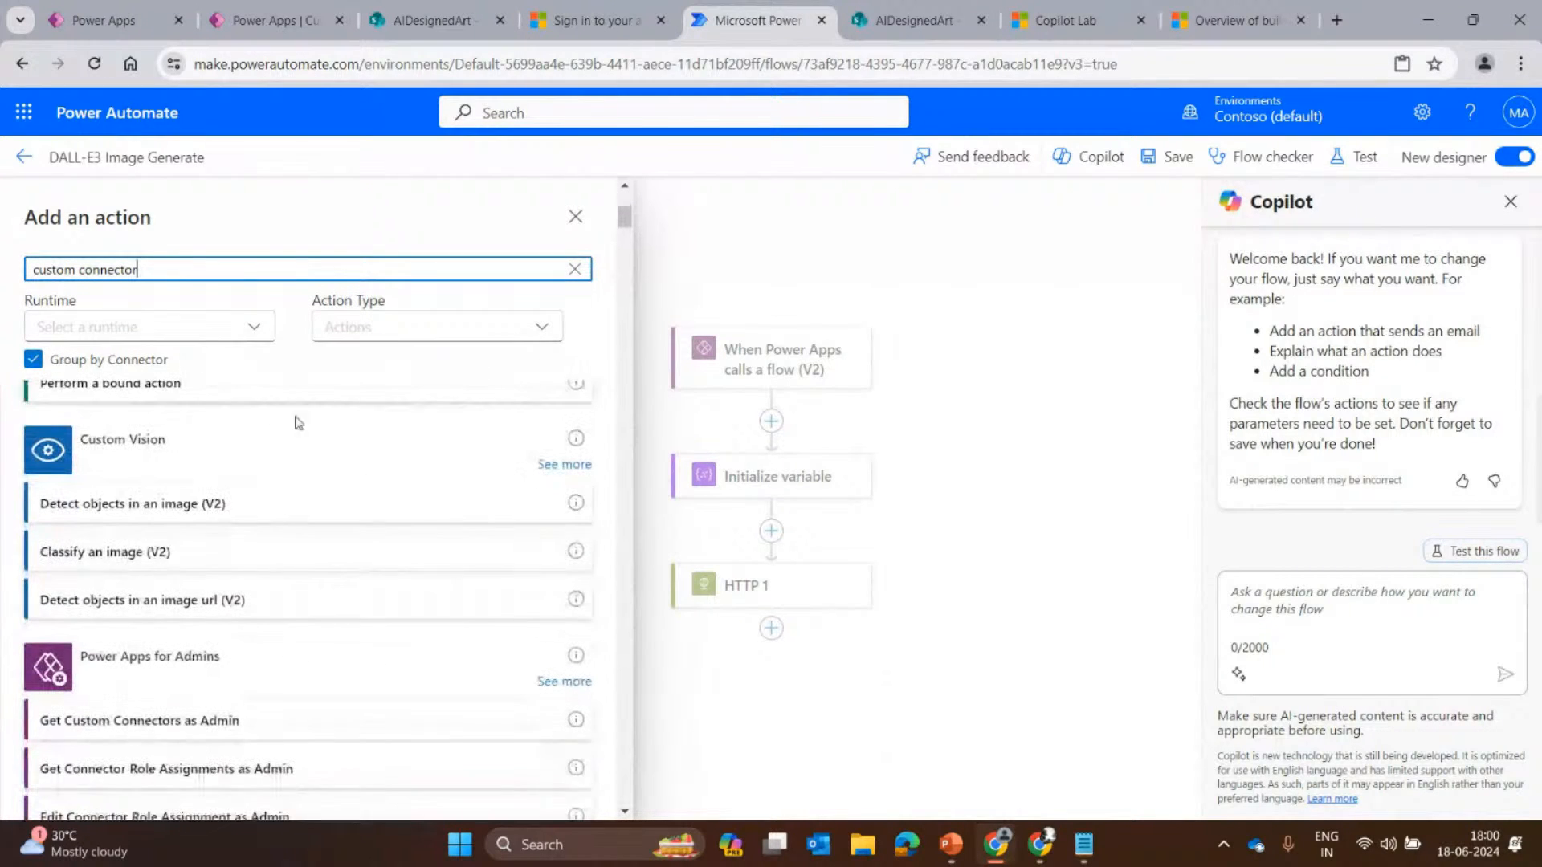
pyautogui.scroll(-1, 281, 477)
# Limit the action list to the Custom runtime with no search text and add DalleImgAzOpenAI's DalleImageGenerator action after HTTP 1.
pyautogui.click(369, 329)
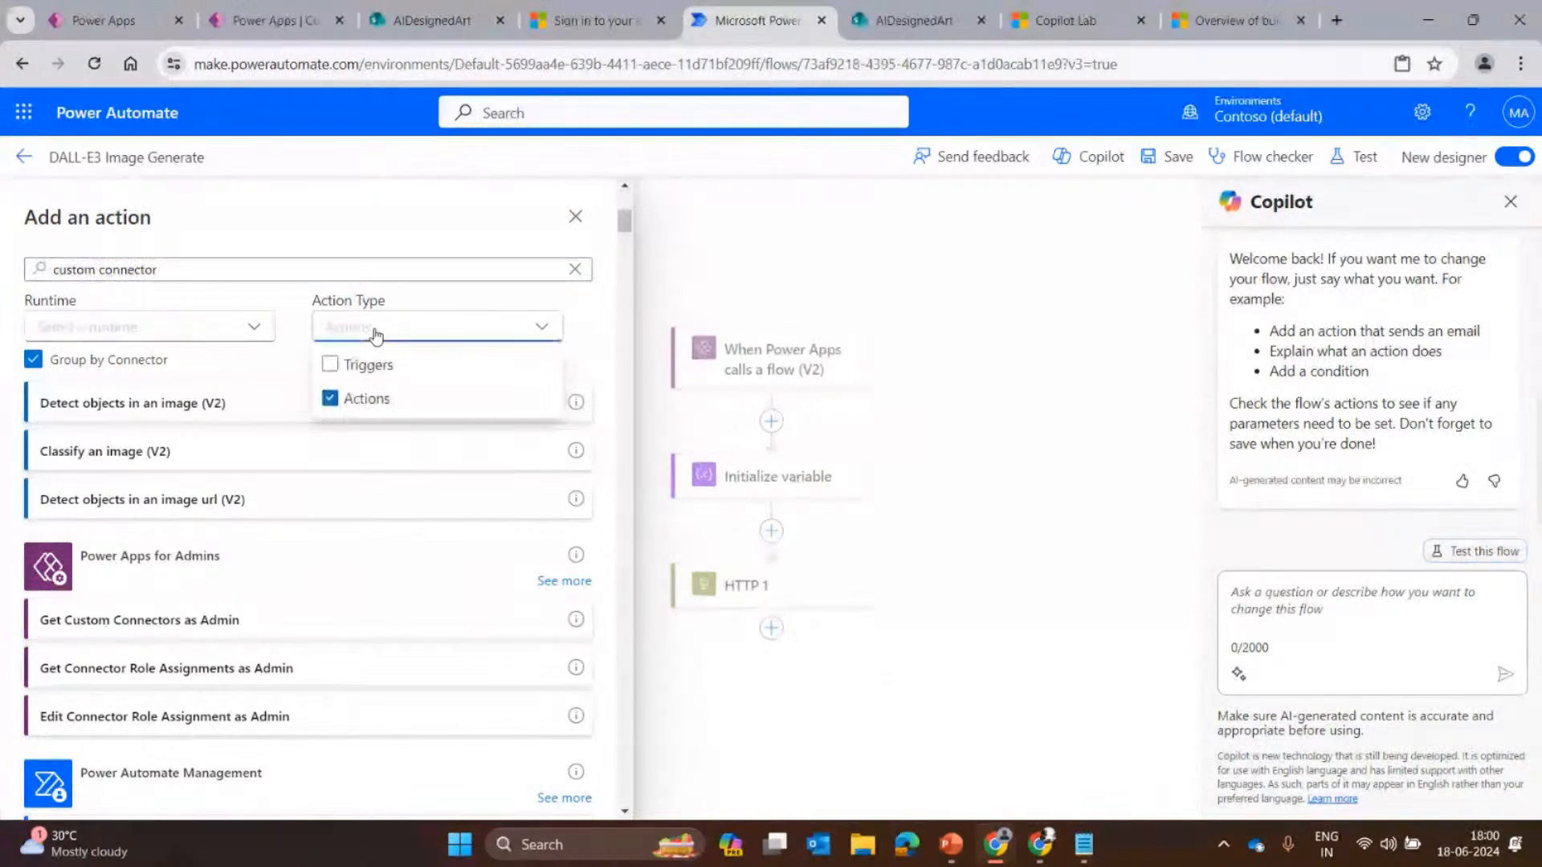
pyautogui.click(160, 329)
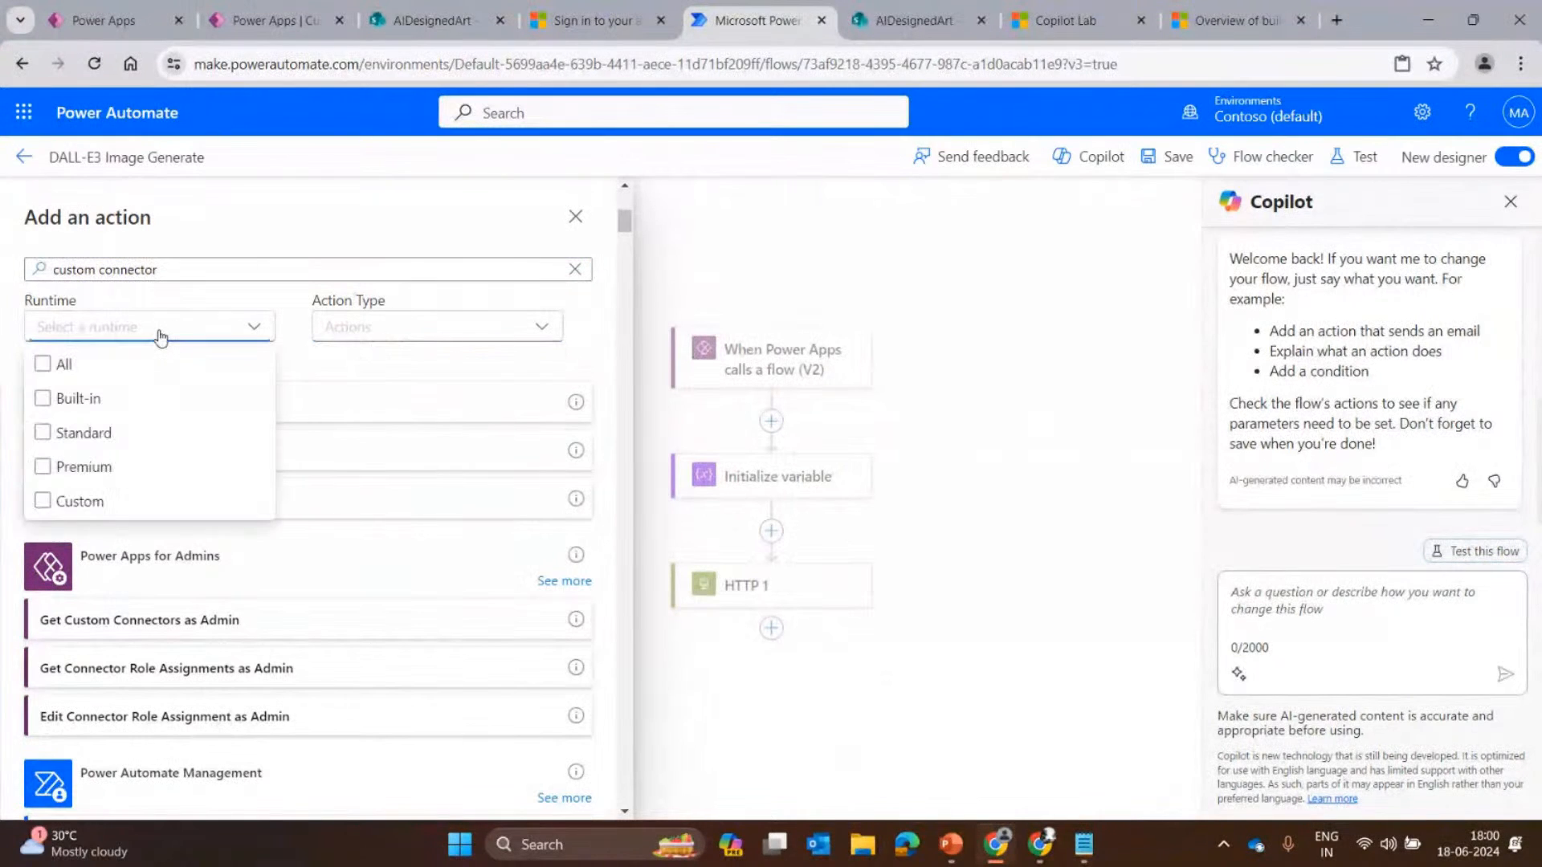
pyautogui.click(64, 504)
pyautogui.click(351, 406)
pyautogui.click(163, 277)
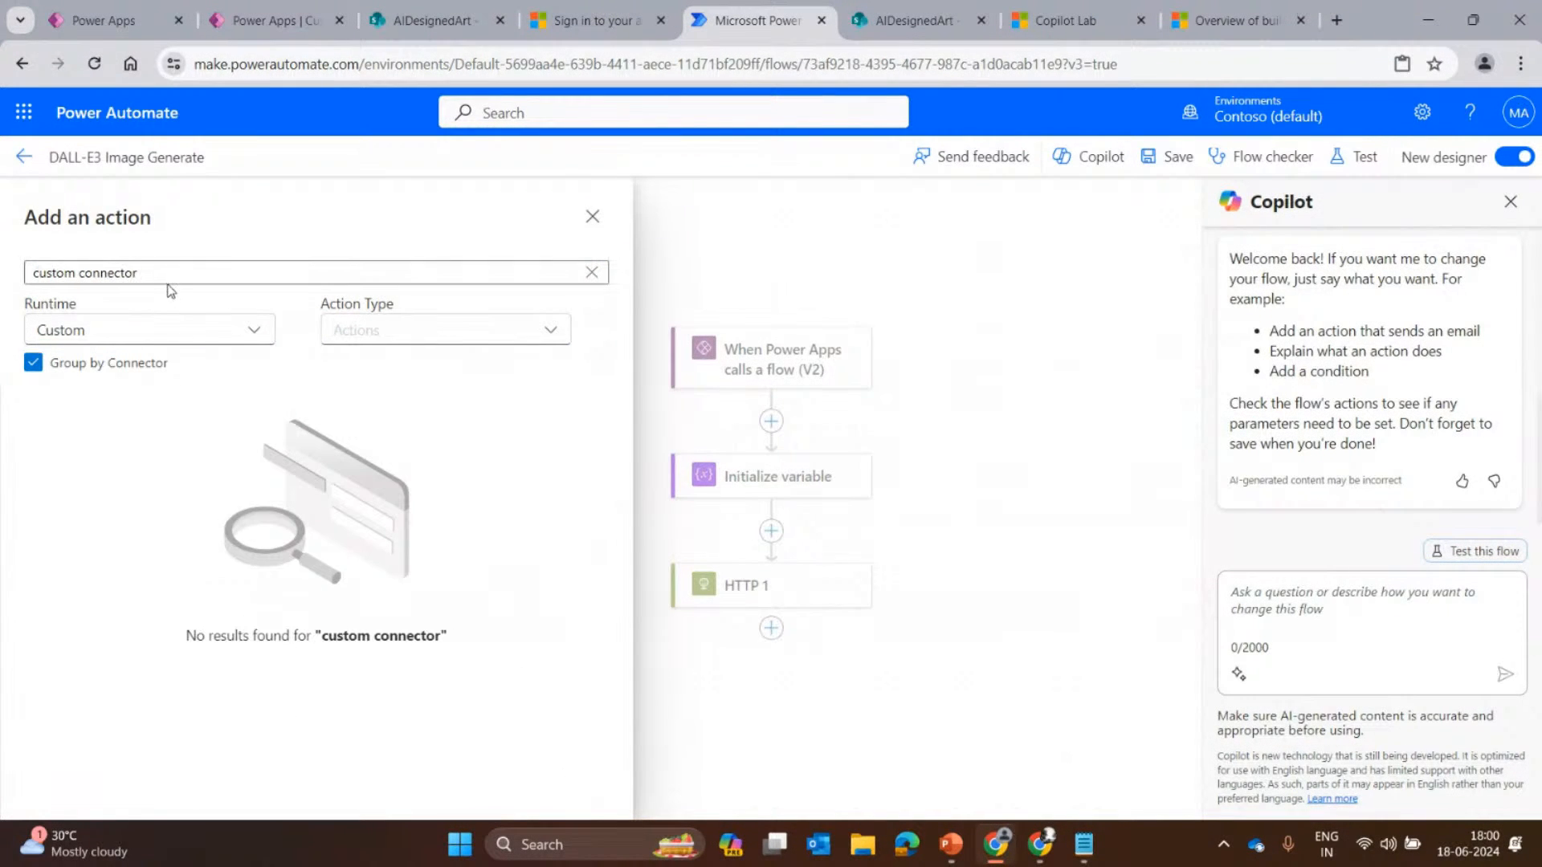
pyautogui.tripleClick(161, 277)
pyautogui.press('BackSpace')
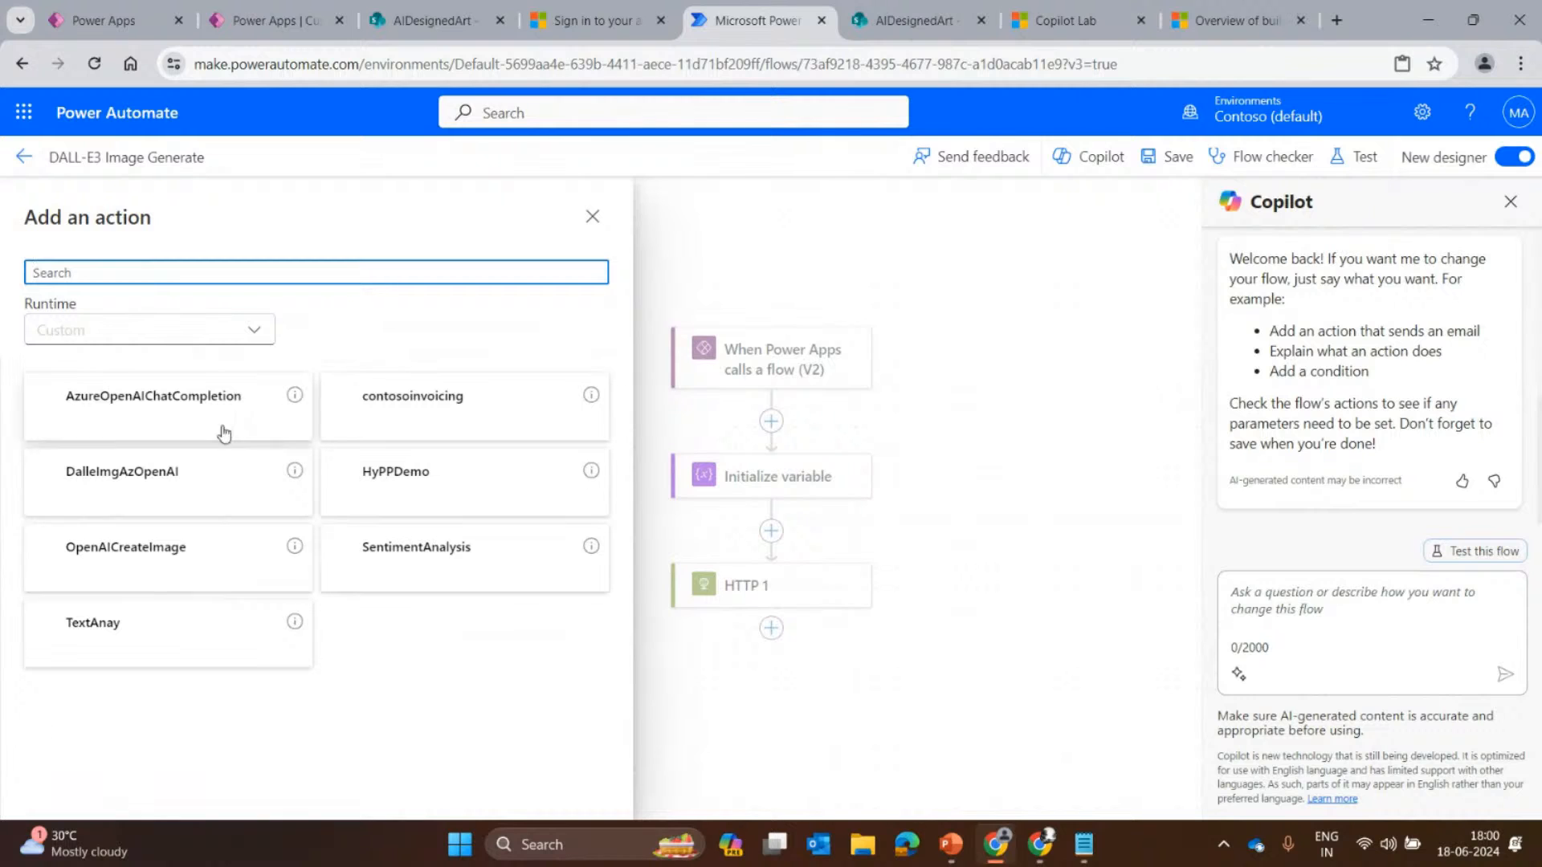
pyautogui.click(161, 480)
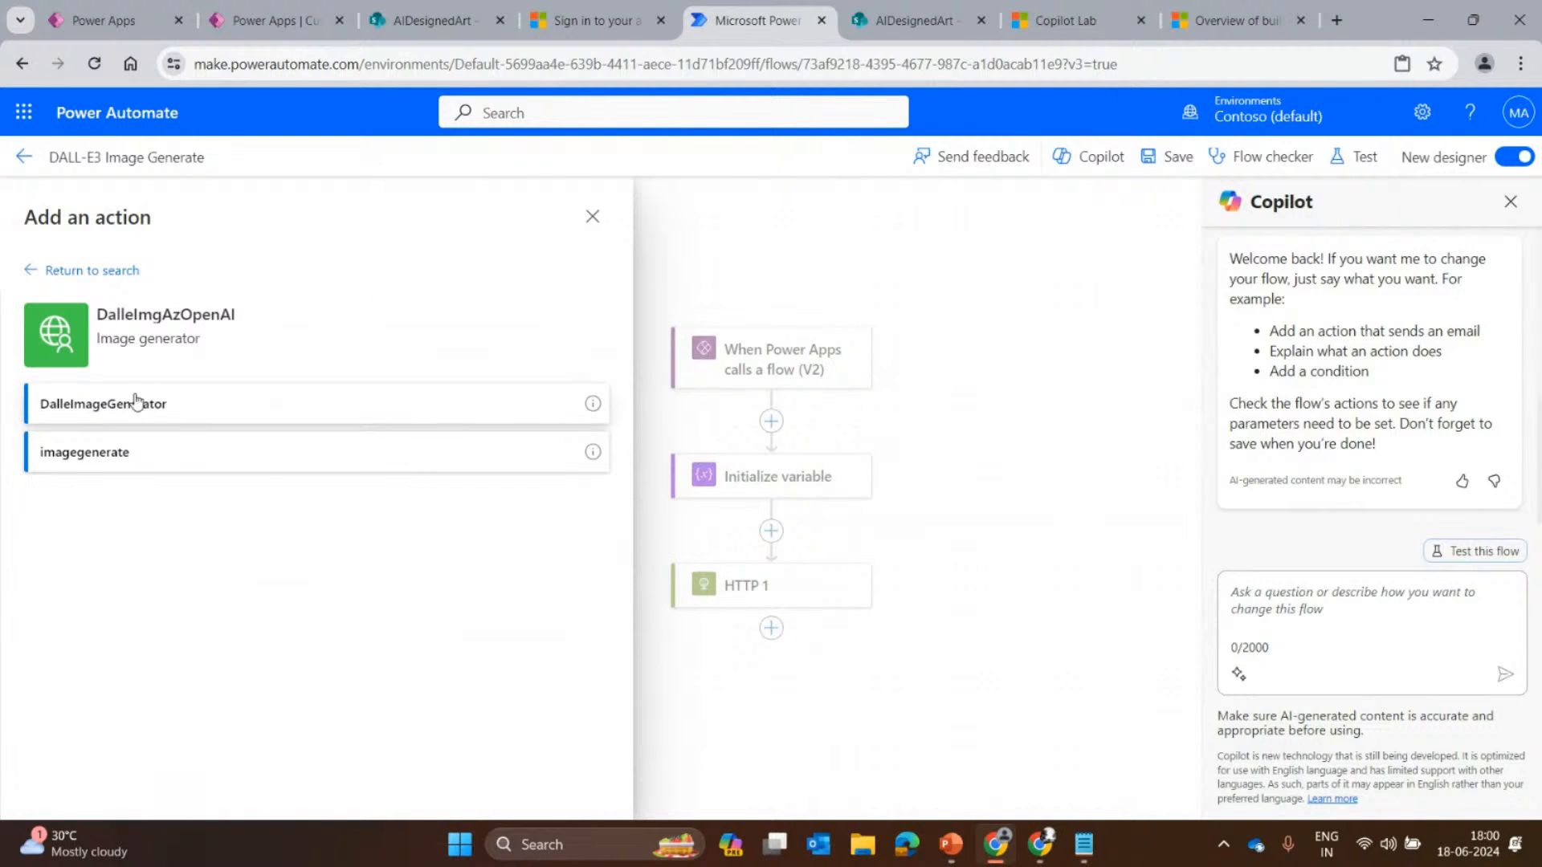
pyautogui.click(149, 410)
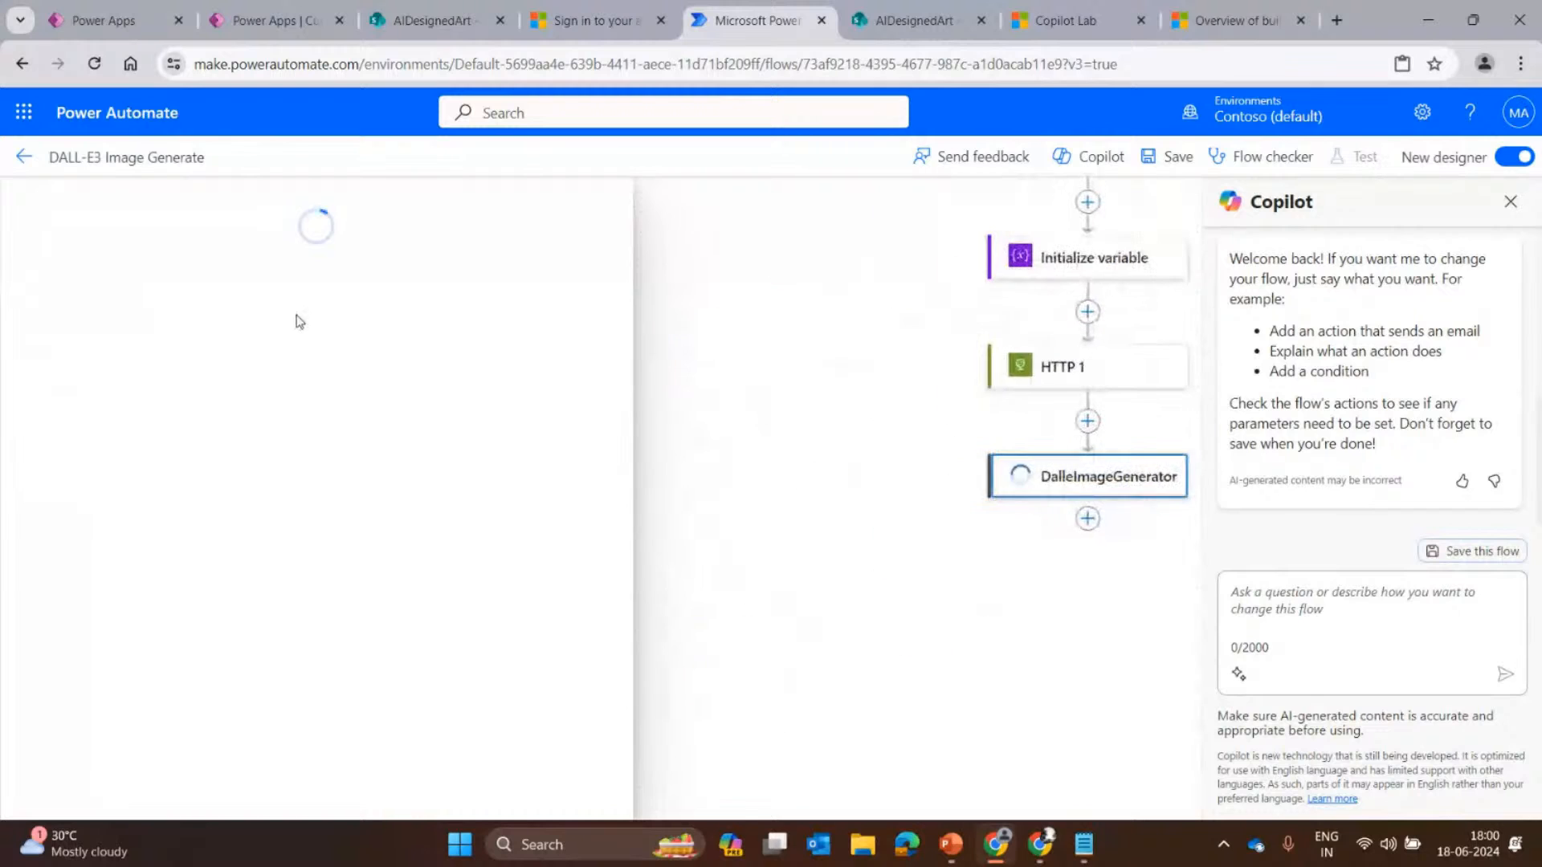
# Inspect the new DalleImageGenerator action's Body/Prompt parameter and the insertion points around the action.
pyautogui.click(102, 353)
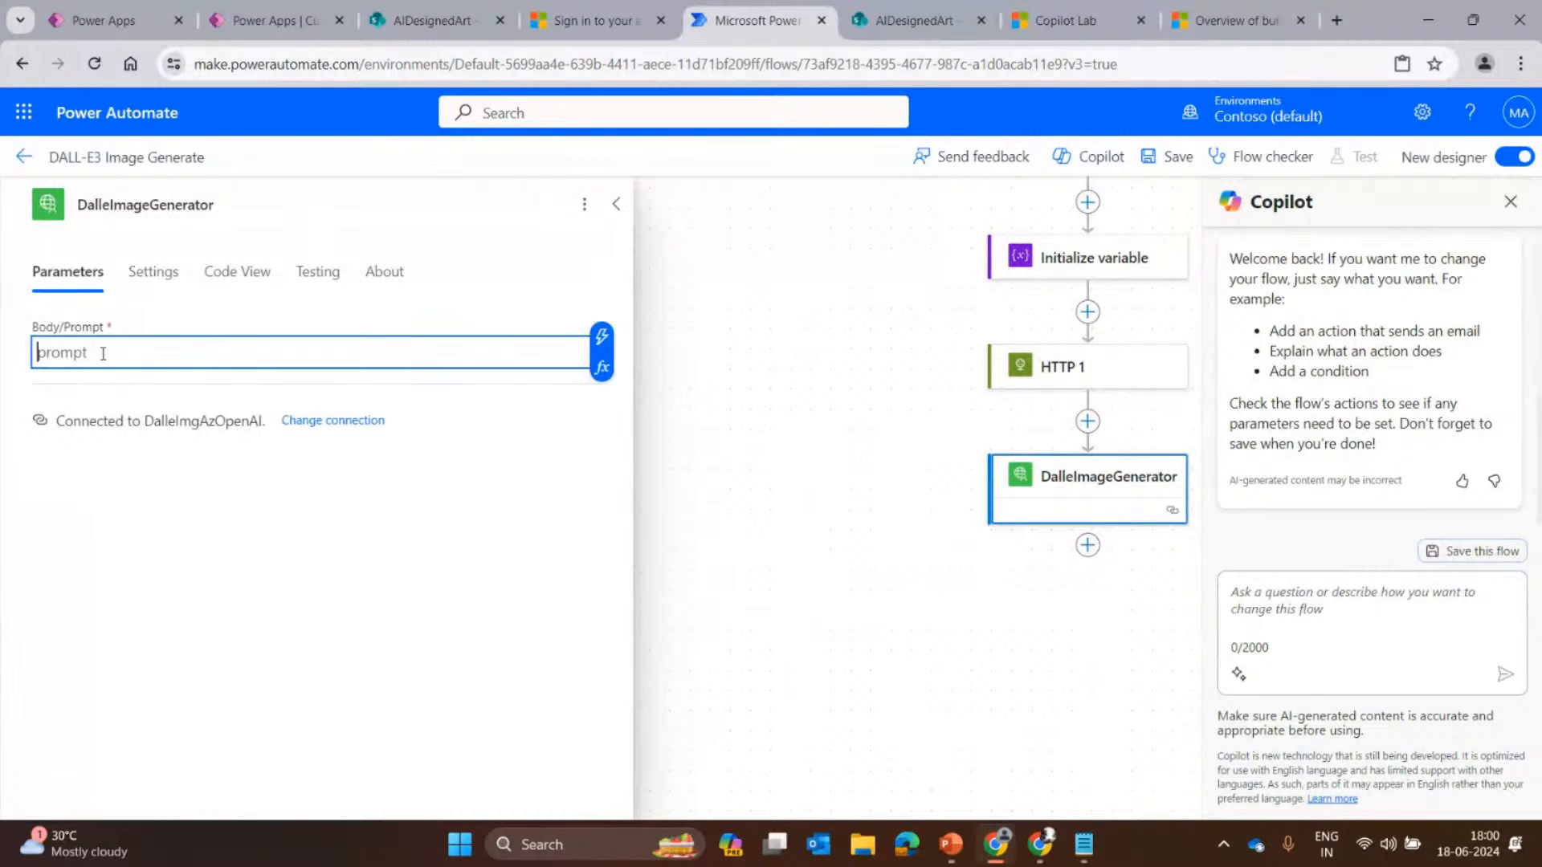
pyautogui.click(1094, 550)
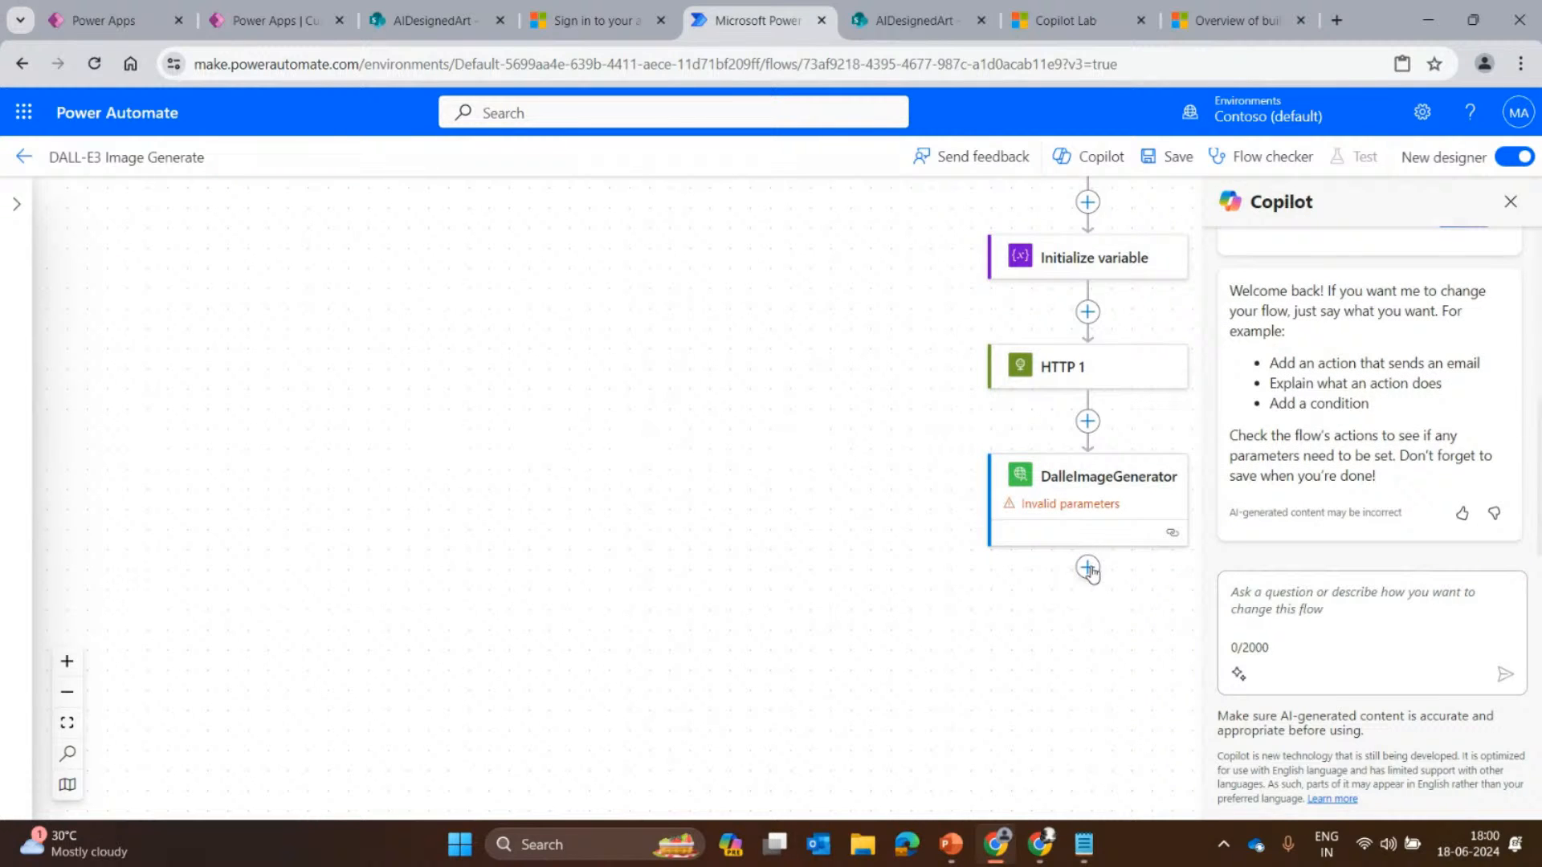
pyautogui.click(1088, 567)
pyautogui.click(1087, 421)
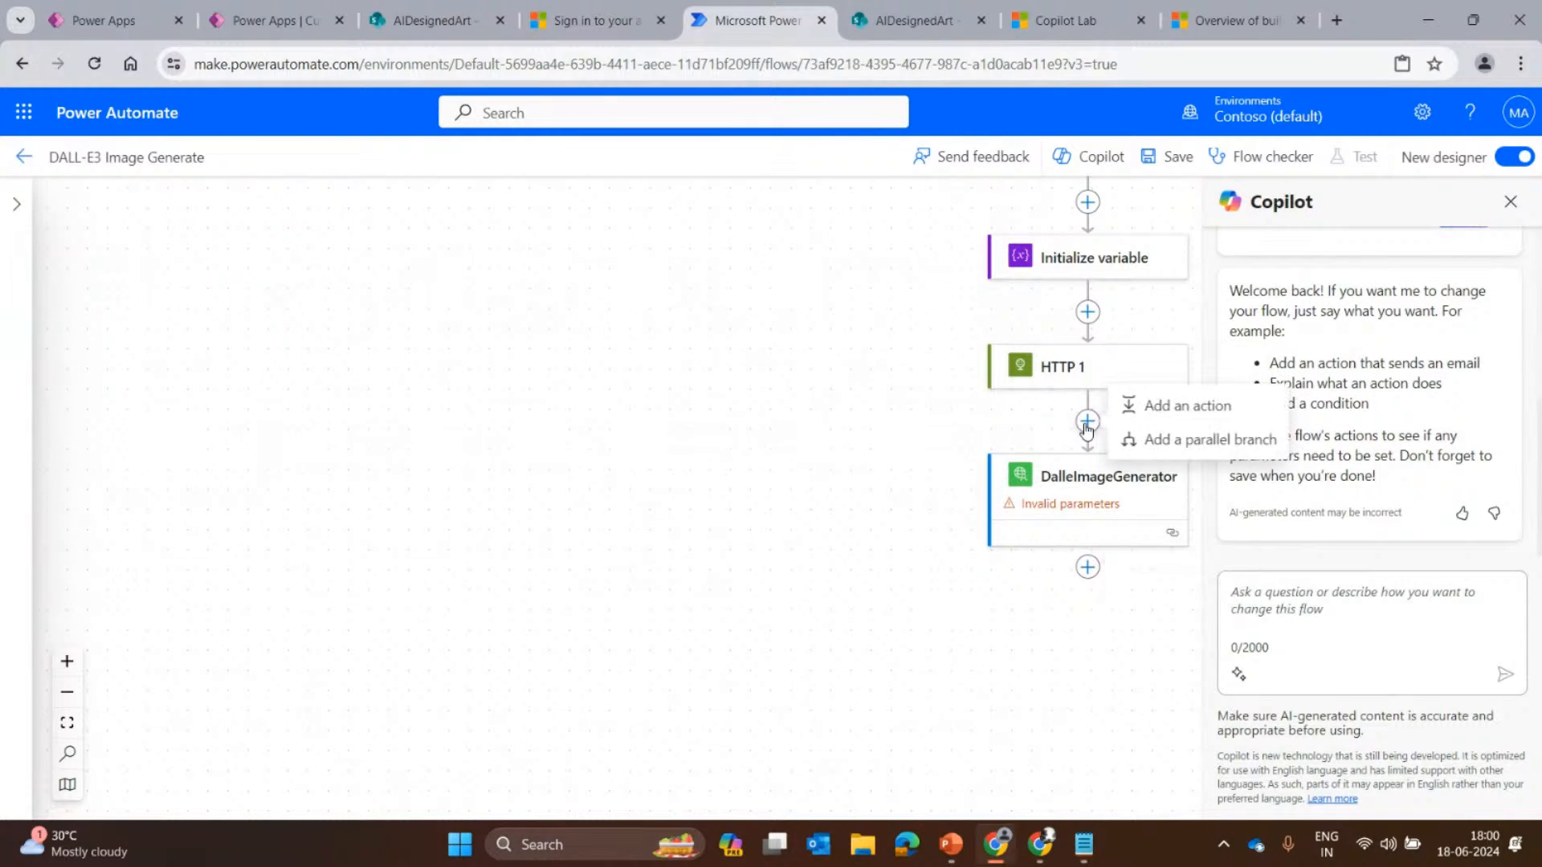
# Add DalleImgAzOpenAI's imagegenerate action from the Custom runtime after DalleImageGenerator and inspect its Operation-Id parameter.
pyautogui.click(1089, 567)
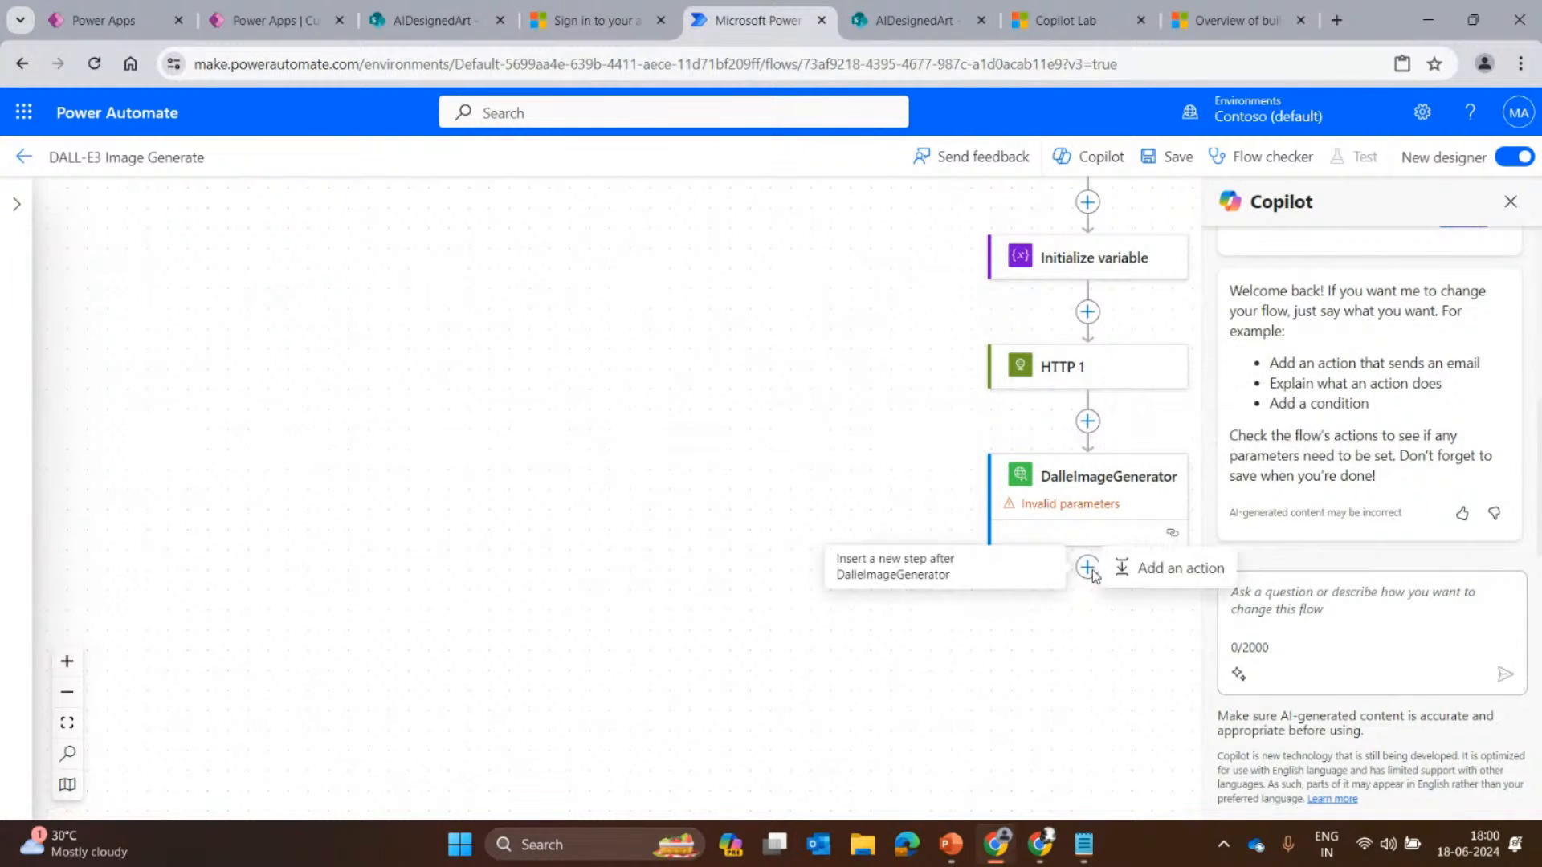
pyautogui.click(1174, 569)
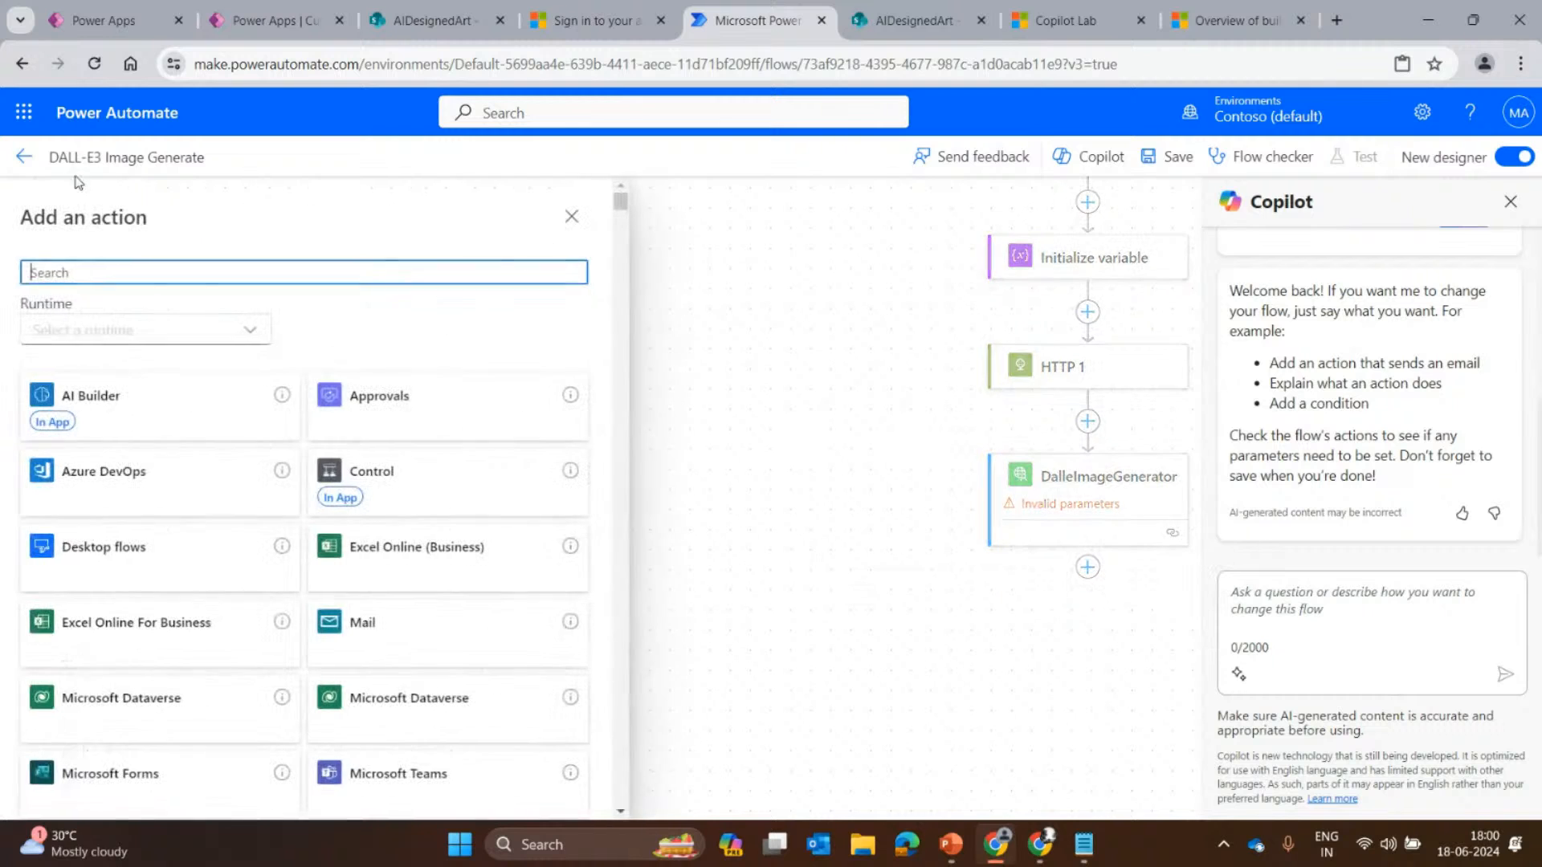
pyautogui.click(201, 321)
pyautogui.click(81, 504)
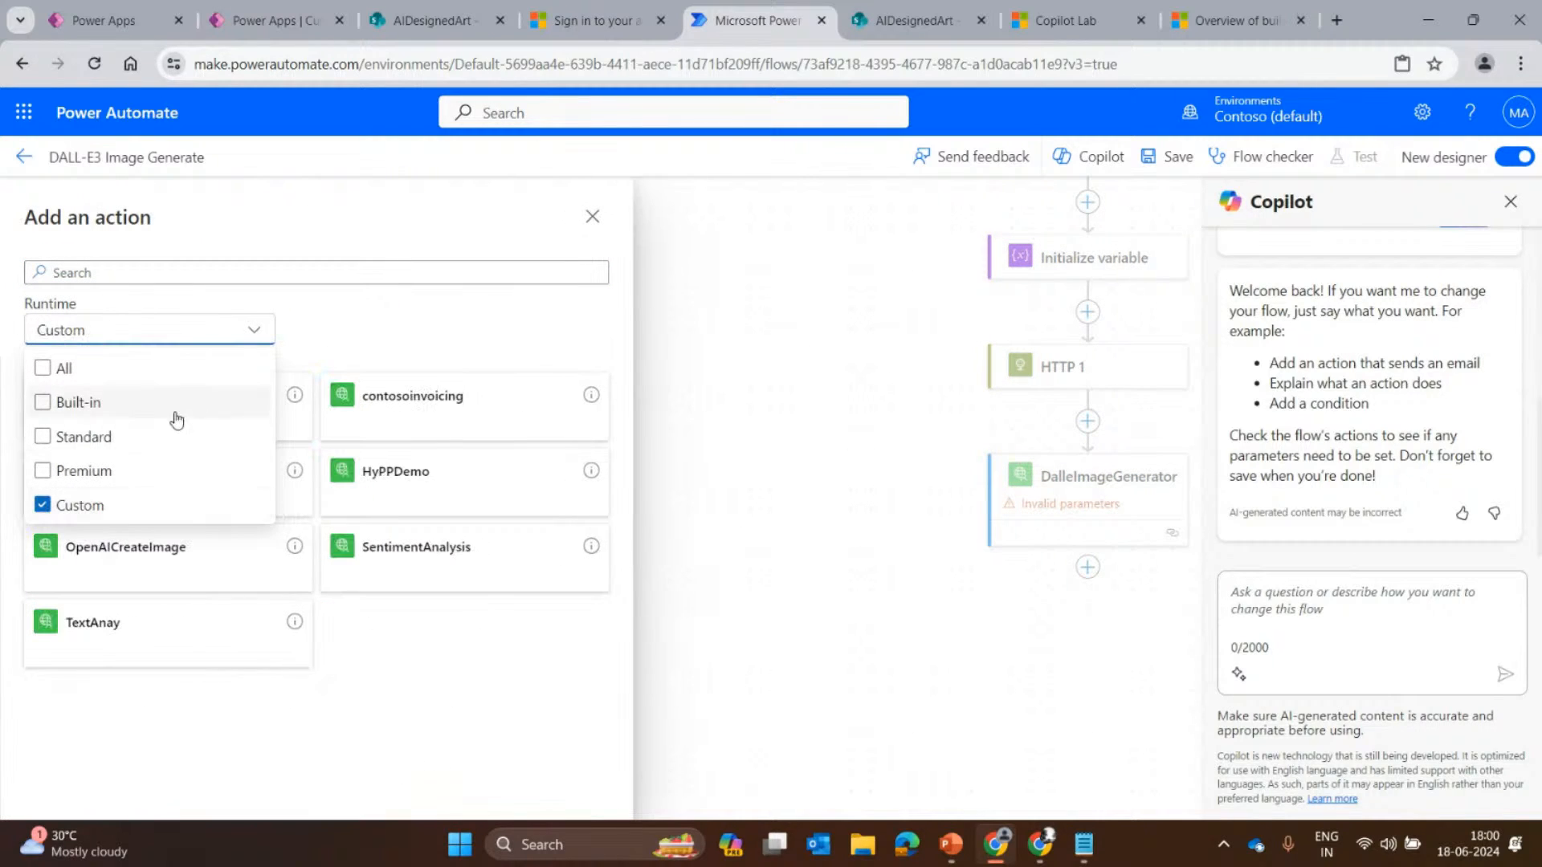
pyautogui.click(72, 562)
pyautogui.click(140, 458)
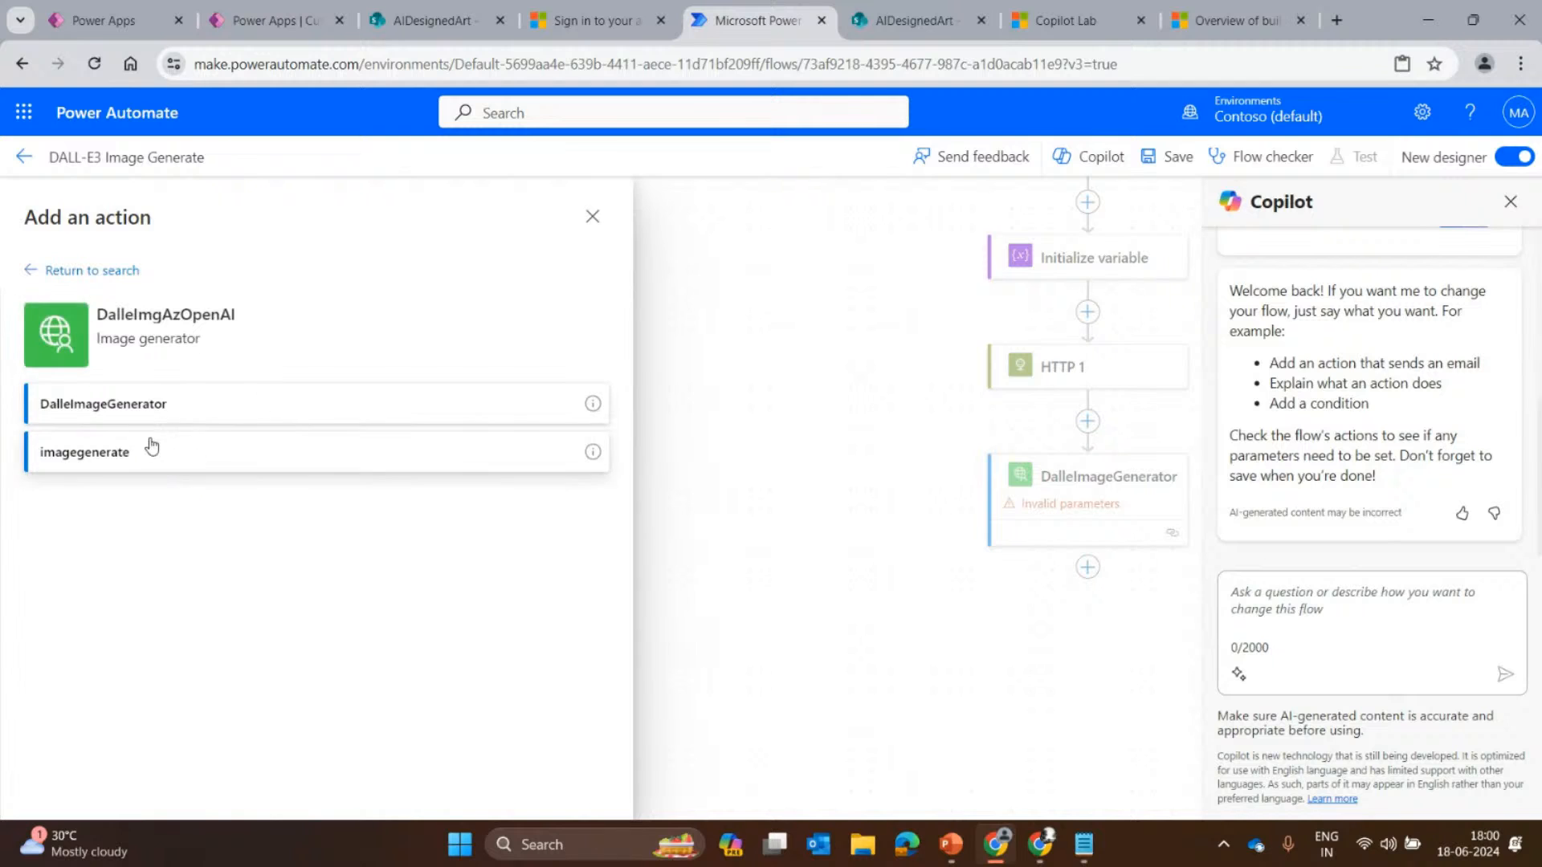
pyautogui.click(122, 450)
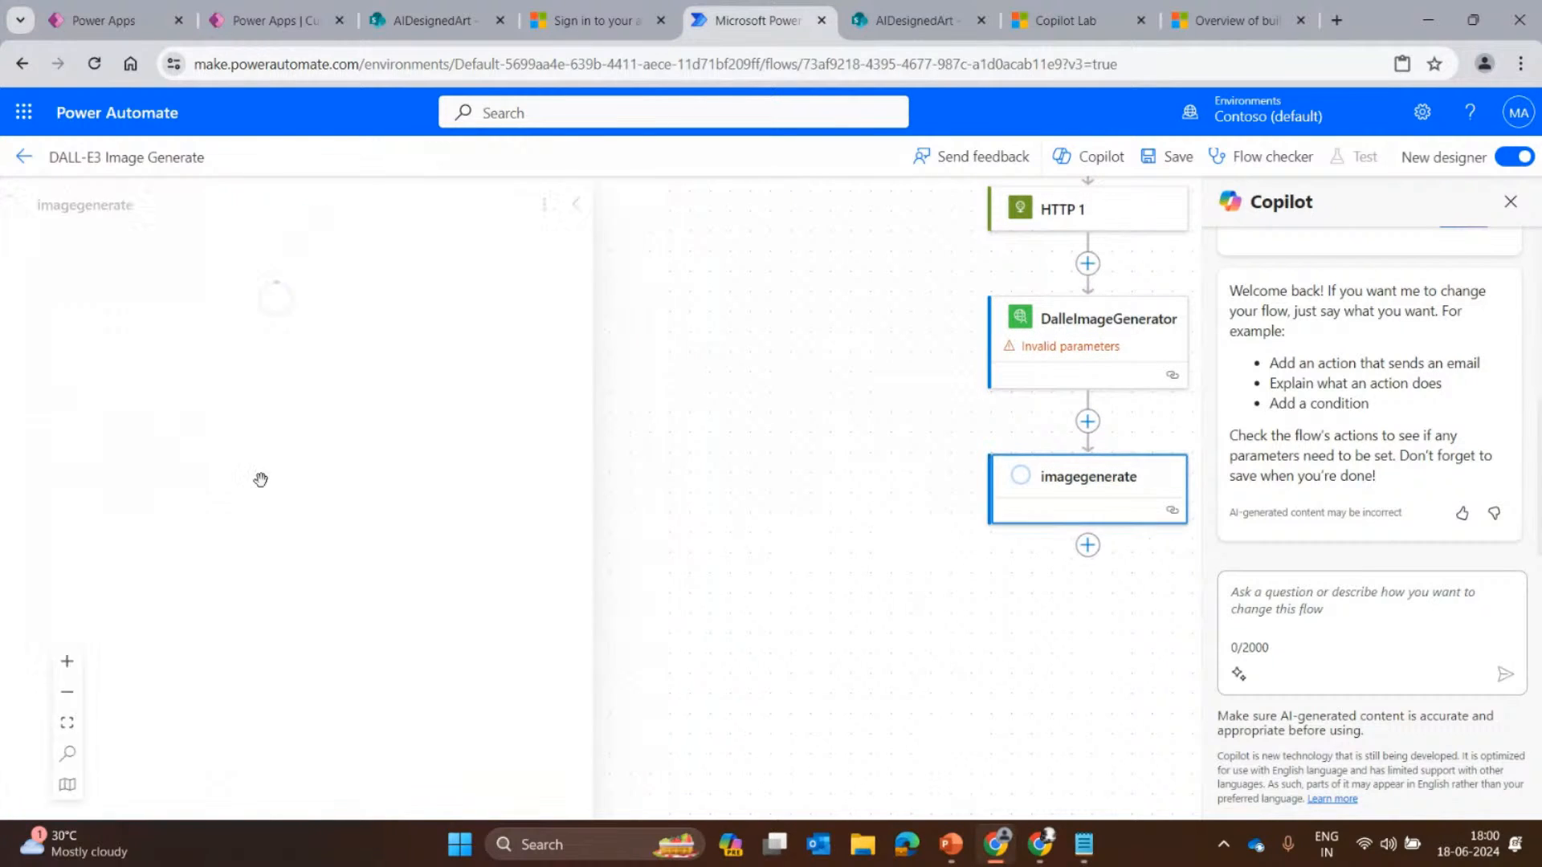
pyautogui.click(87, 354)
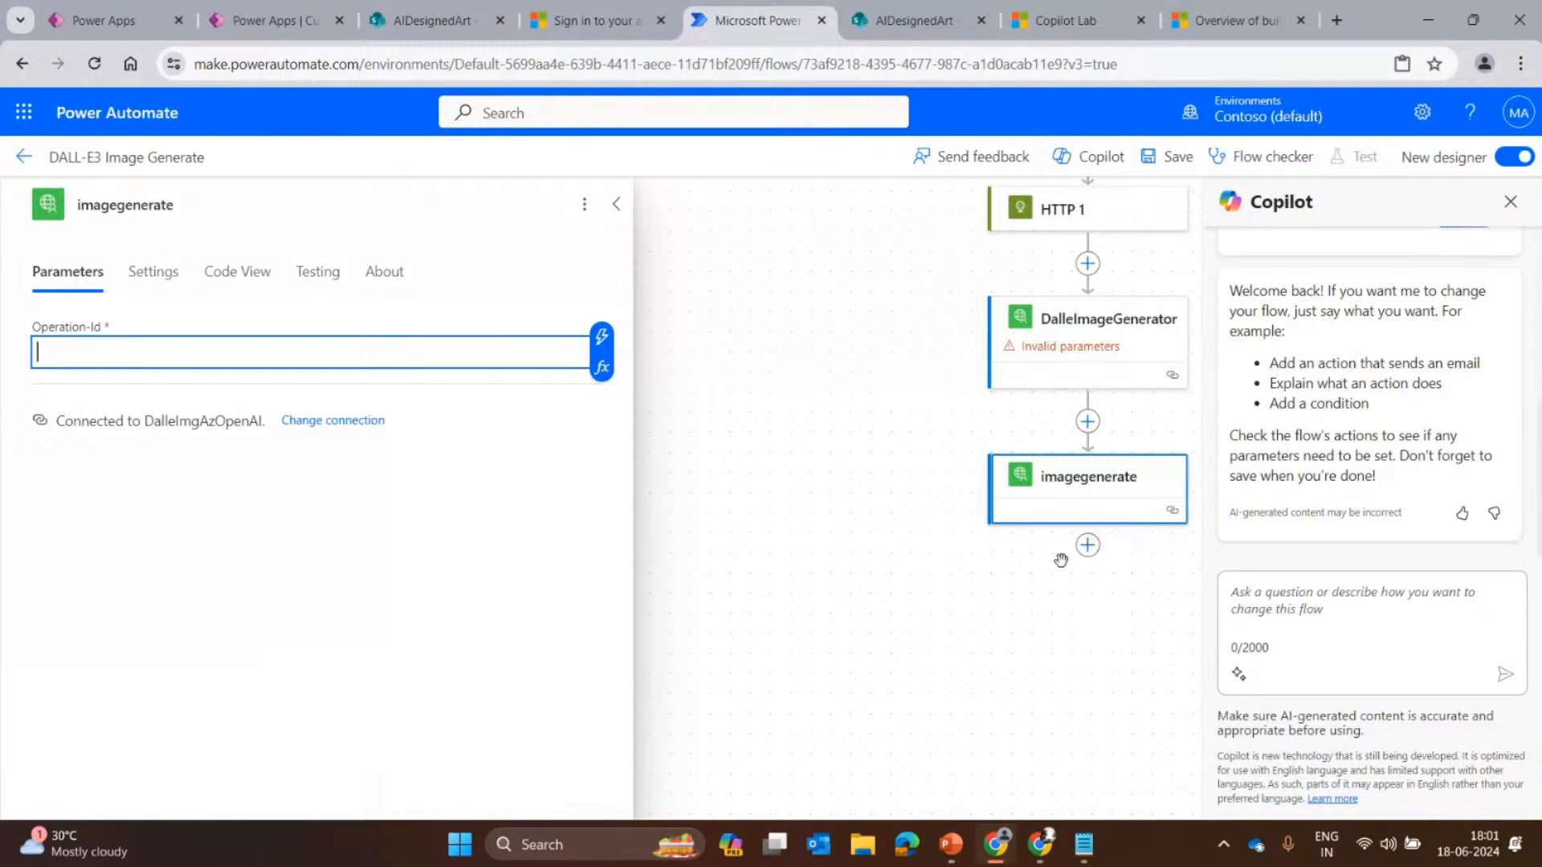
pyautogui.scroll(3, 1163, 533)
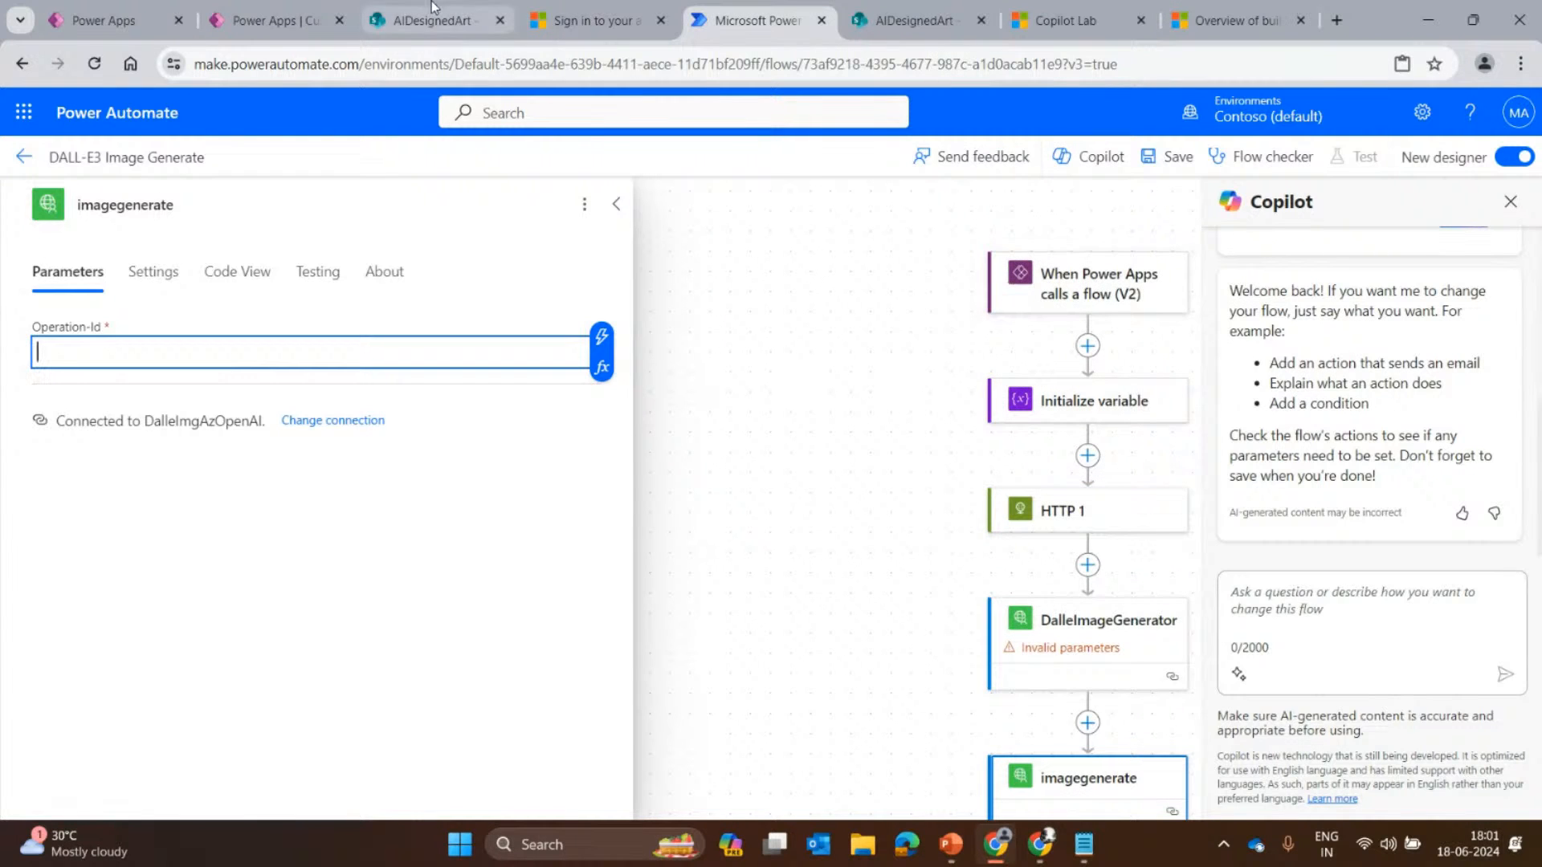
# Switch to the OpenAI canvas app in Power Apps and locate propmptimageURL in the generate button's OnSelect formula.
pyautogui.click(308, 22)
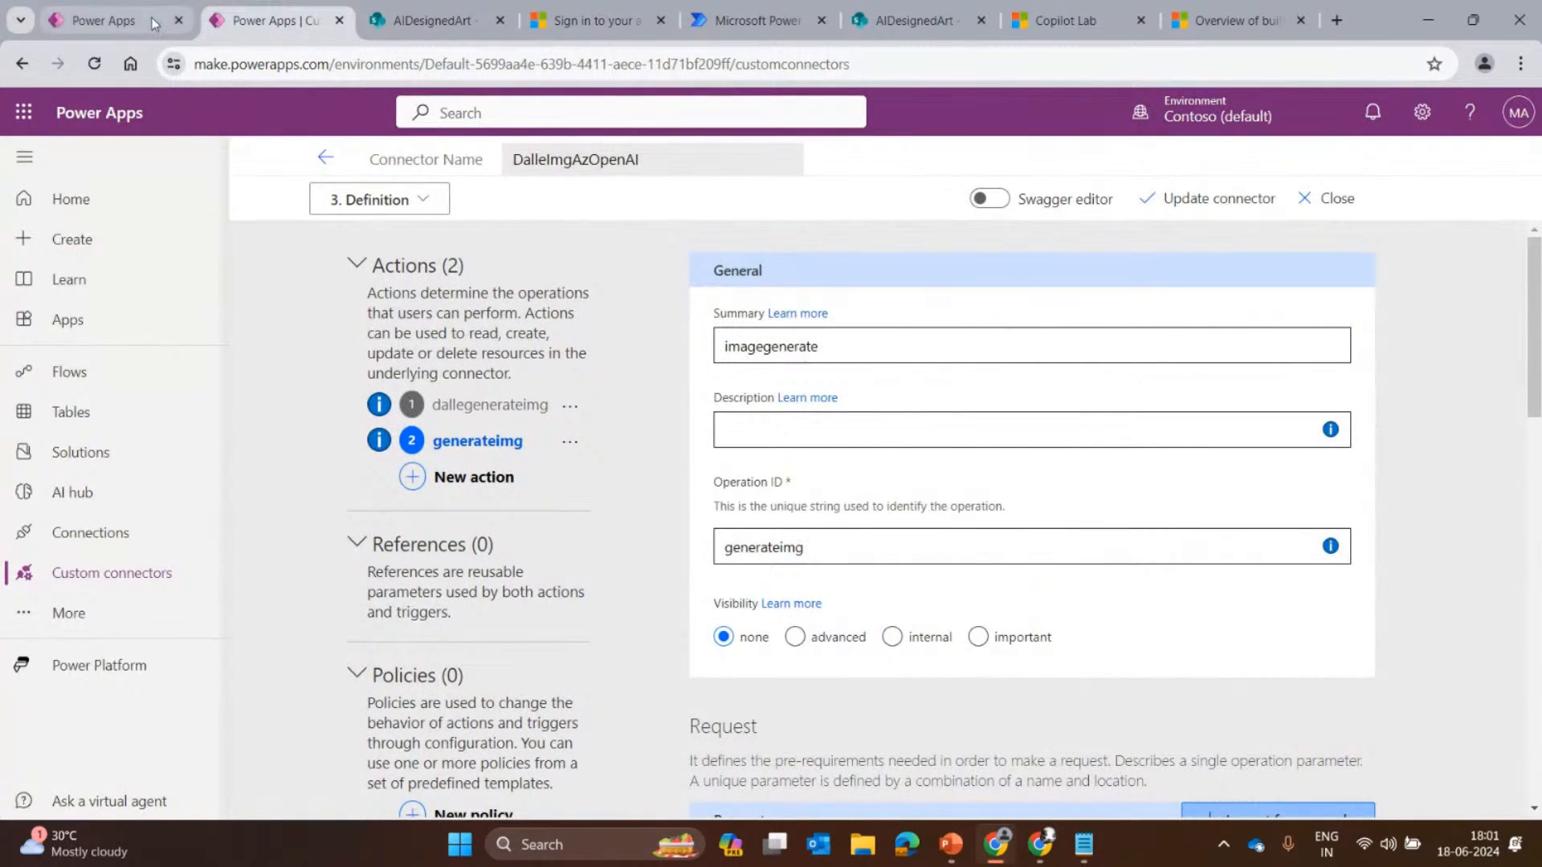
pyautogui.click(104, 20)
pyautogui.doubleClick(454, 255)
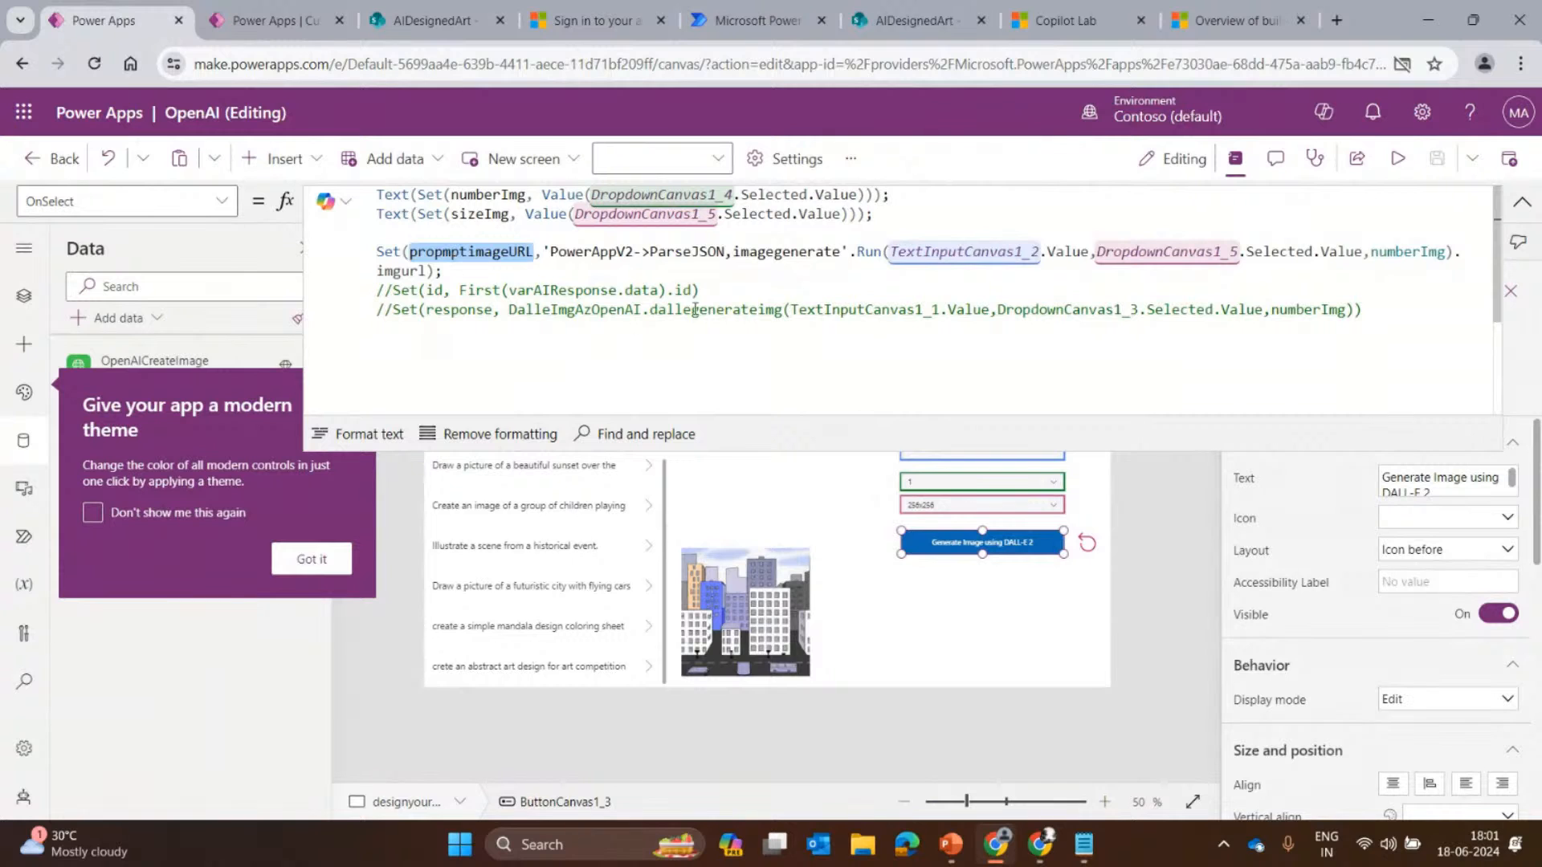
pyautogui.click(1522, 202)
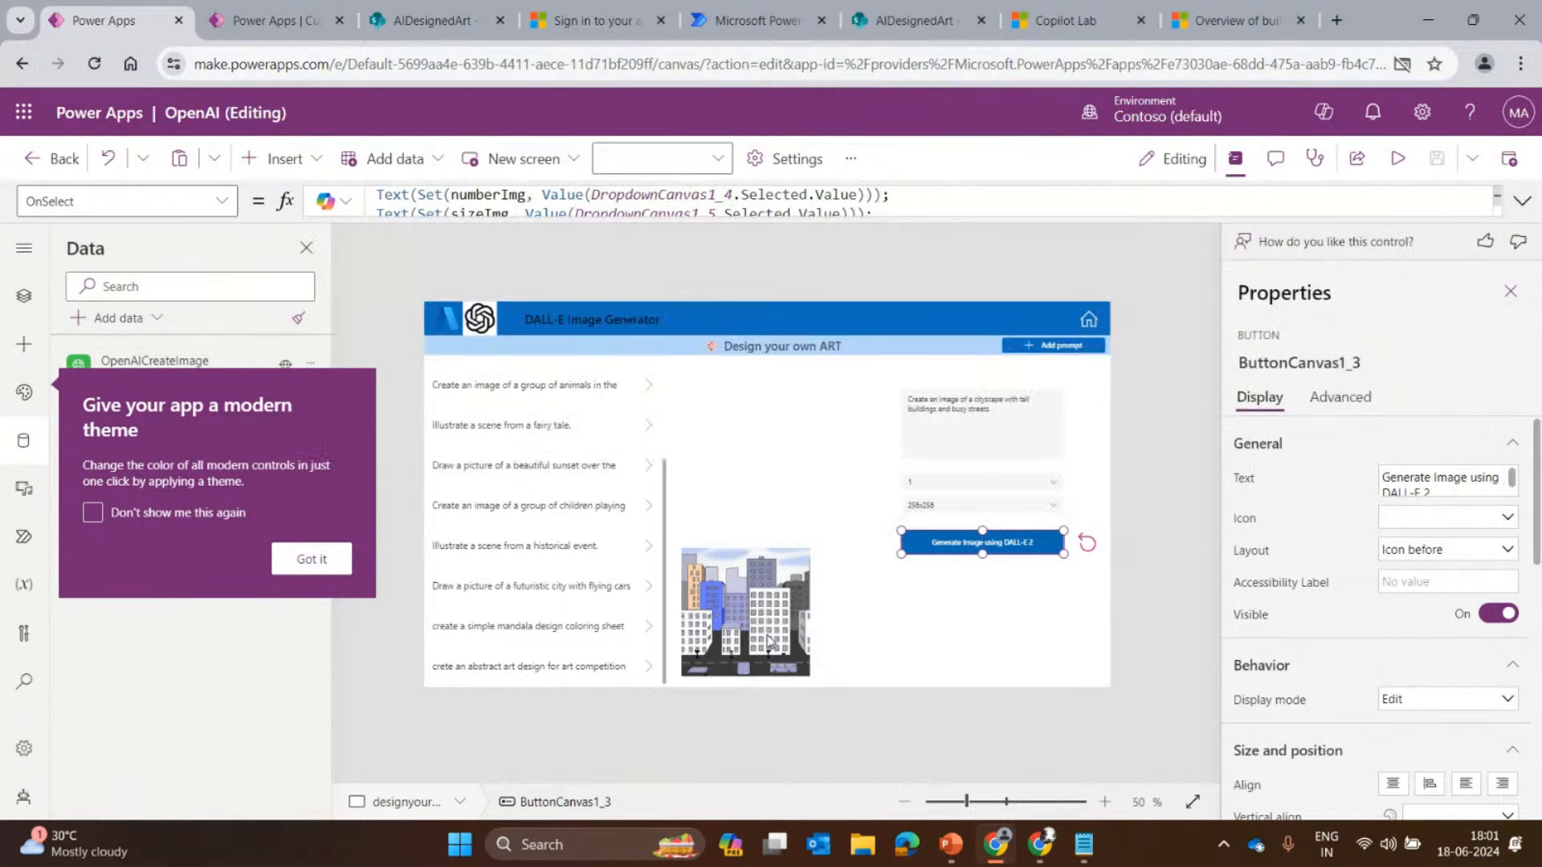
# Dismiss the modern theme tip and list the canvas app's global variables.
pyautogui.click(333, 561)
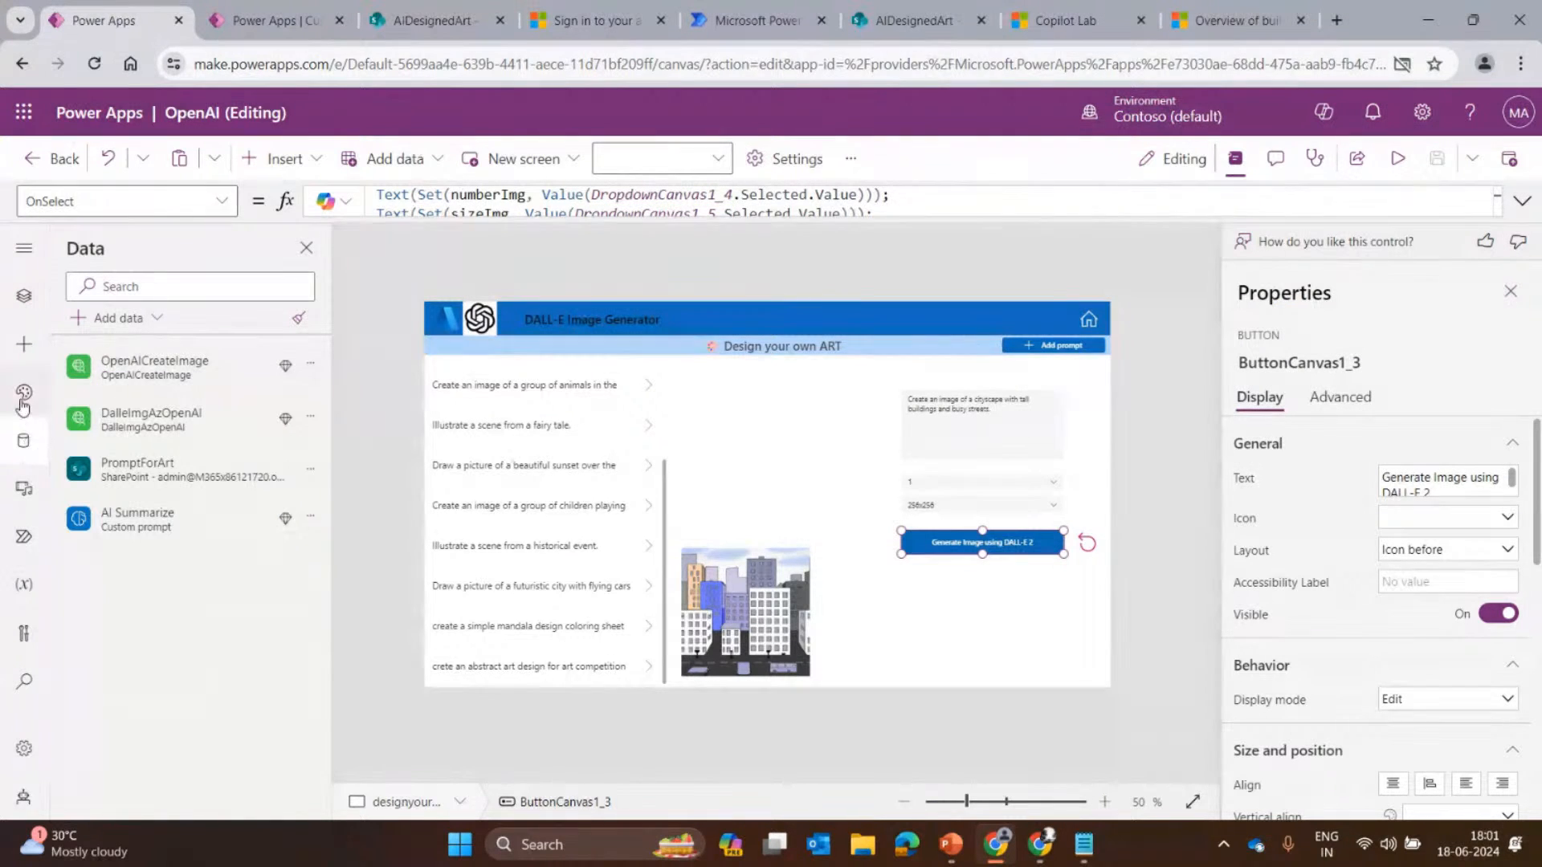
pyautogui.click(23, 442)
pyautogui.click(27, 310)
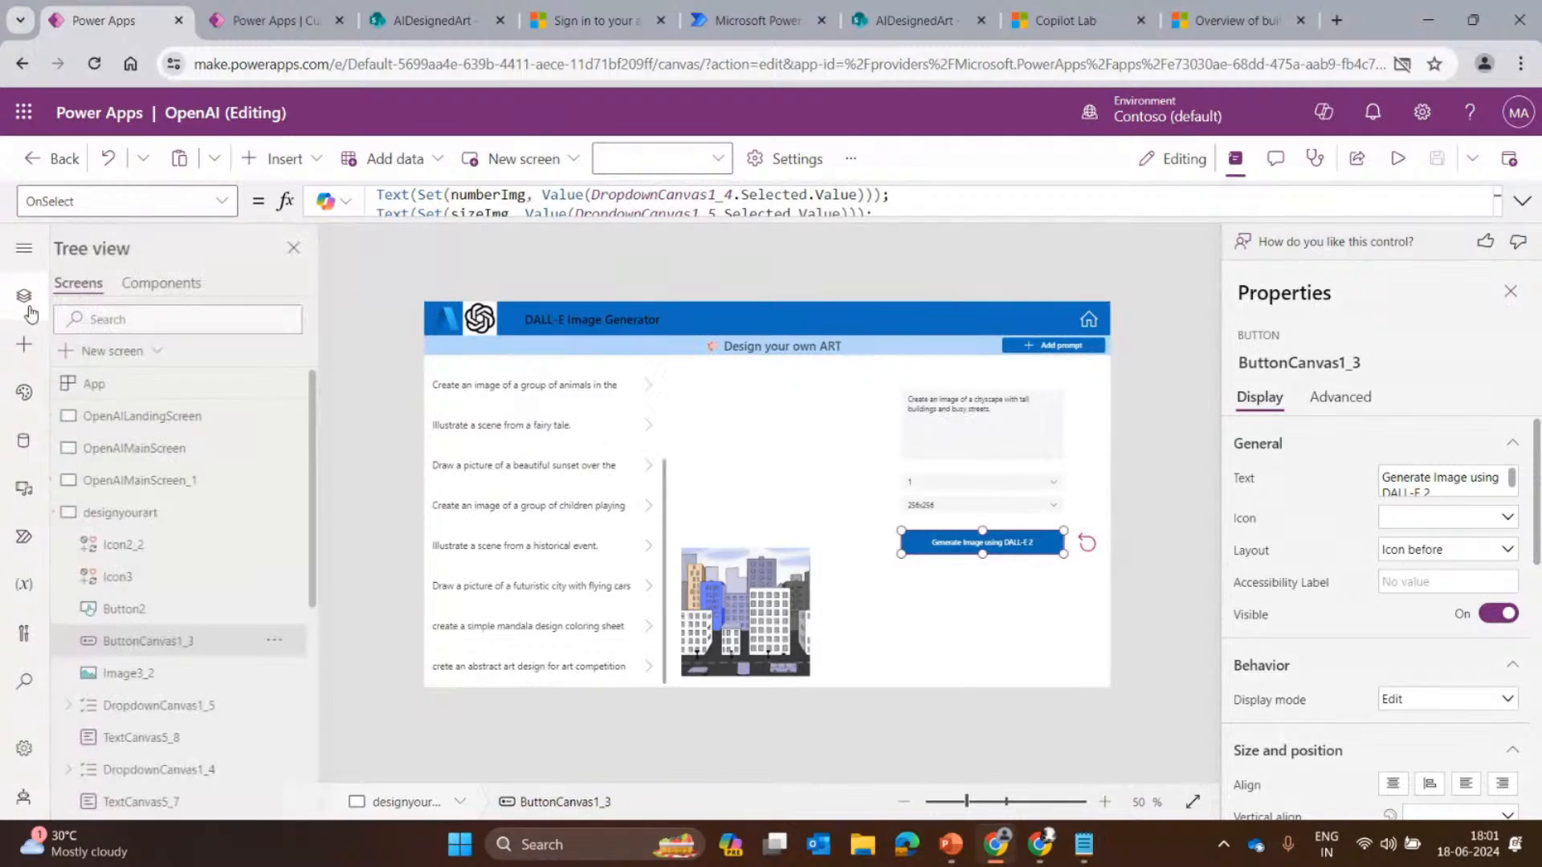
pyautogui.click(26, 303)
pyautogui.click(24, 441)
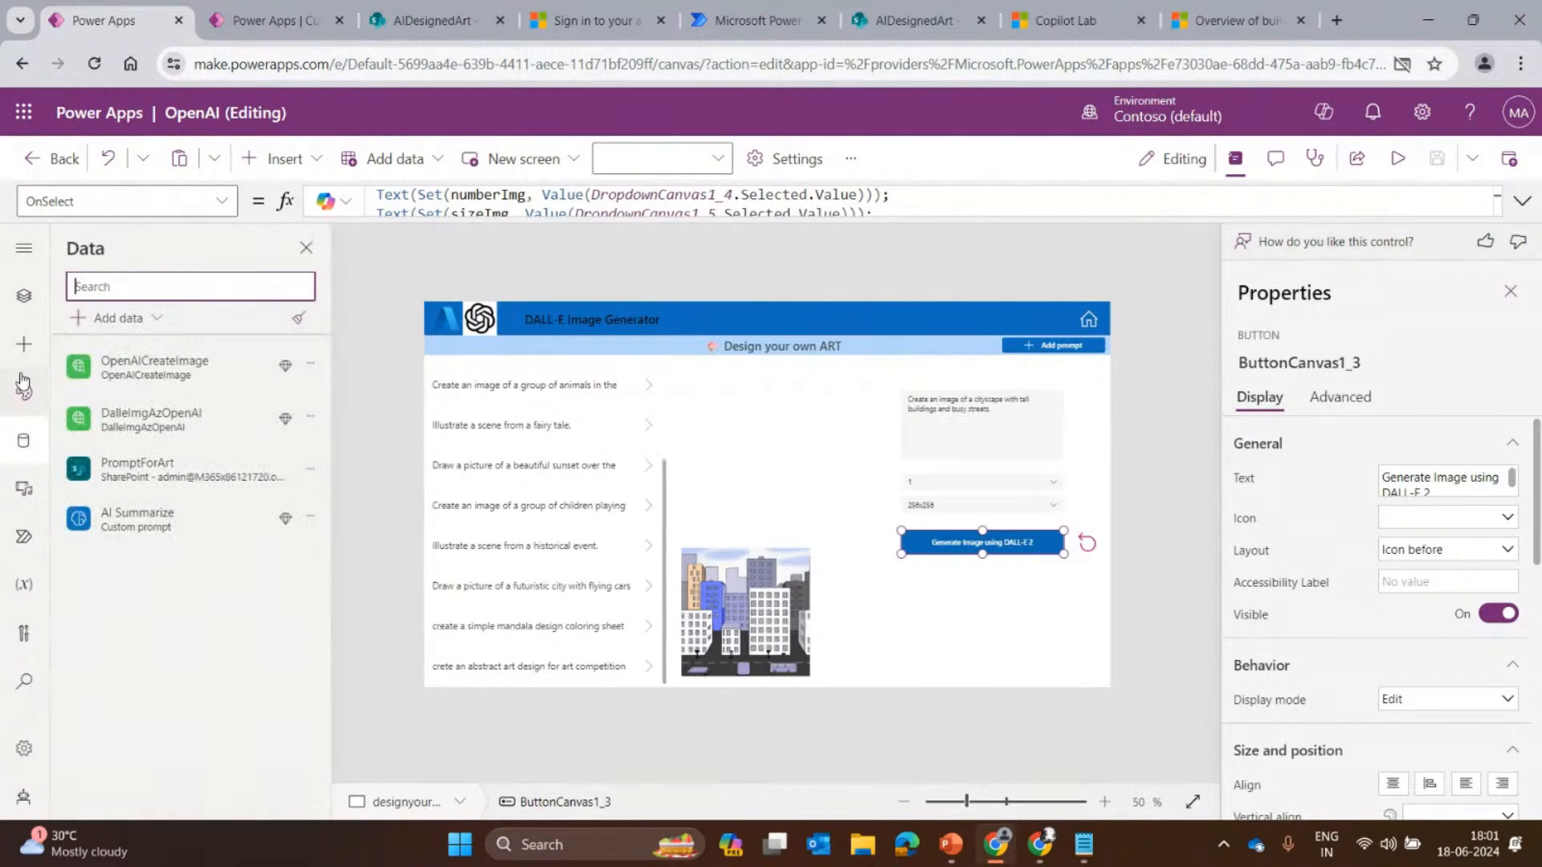
pyautogui.click(24, 584)
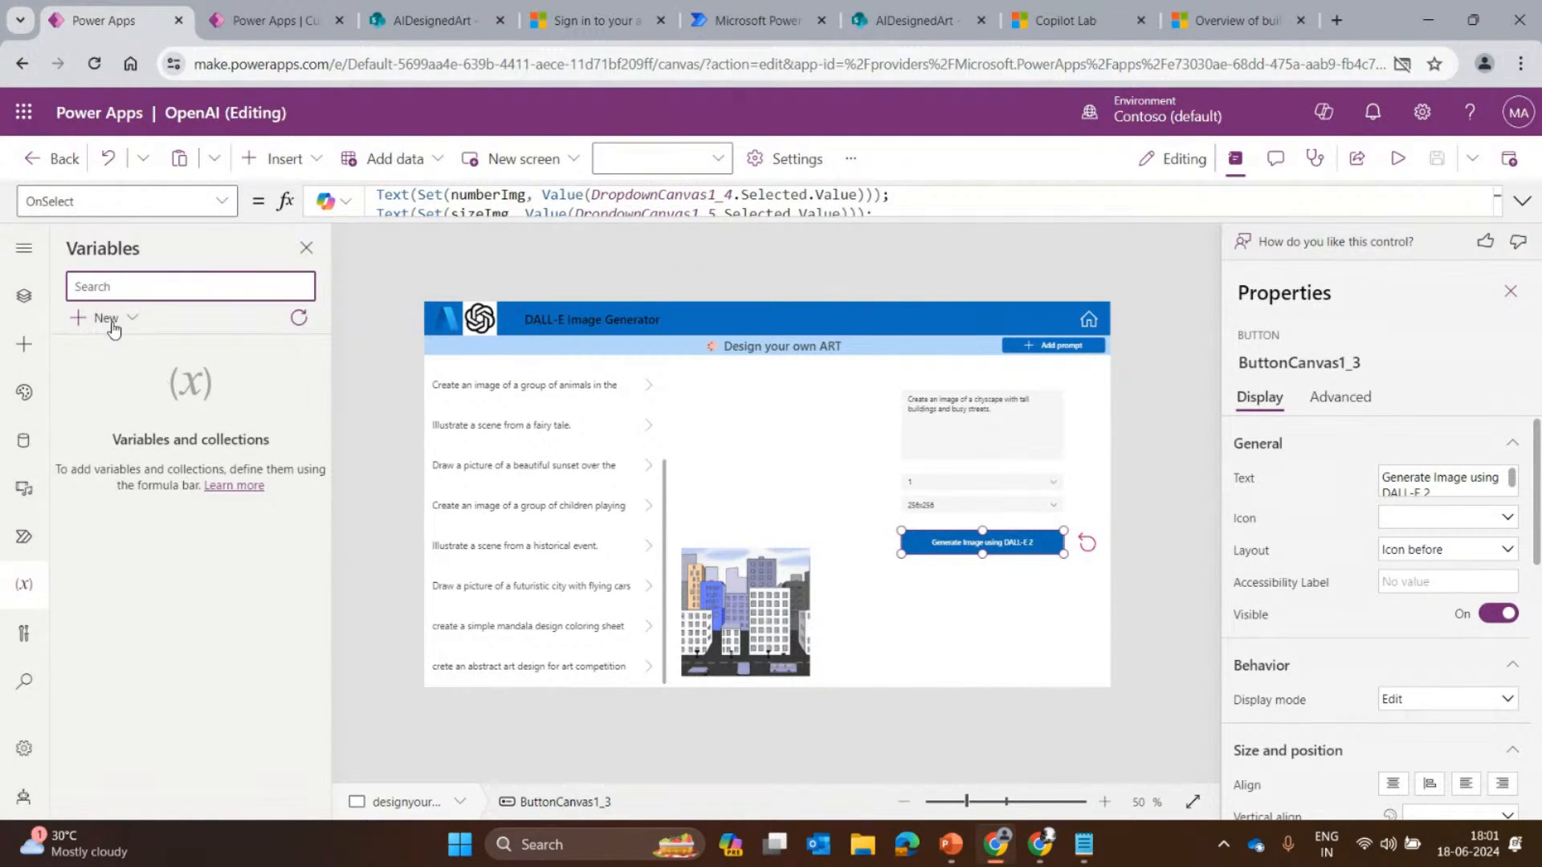
pyautogui.click(20, 586)
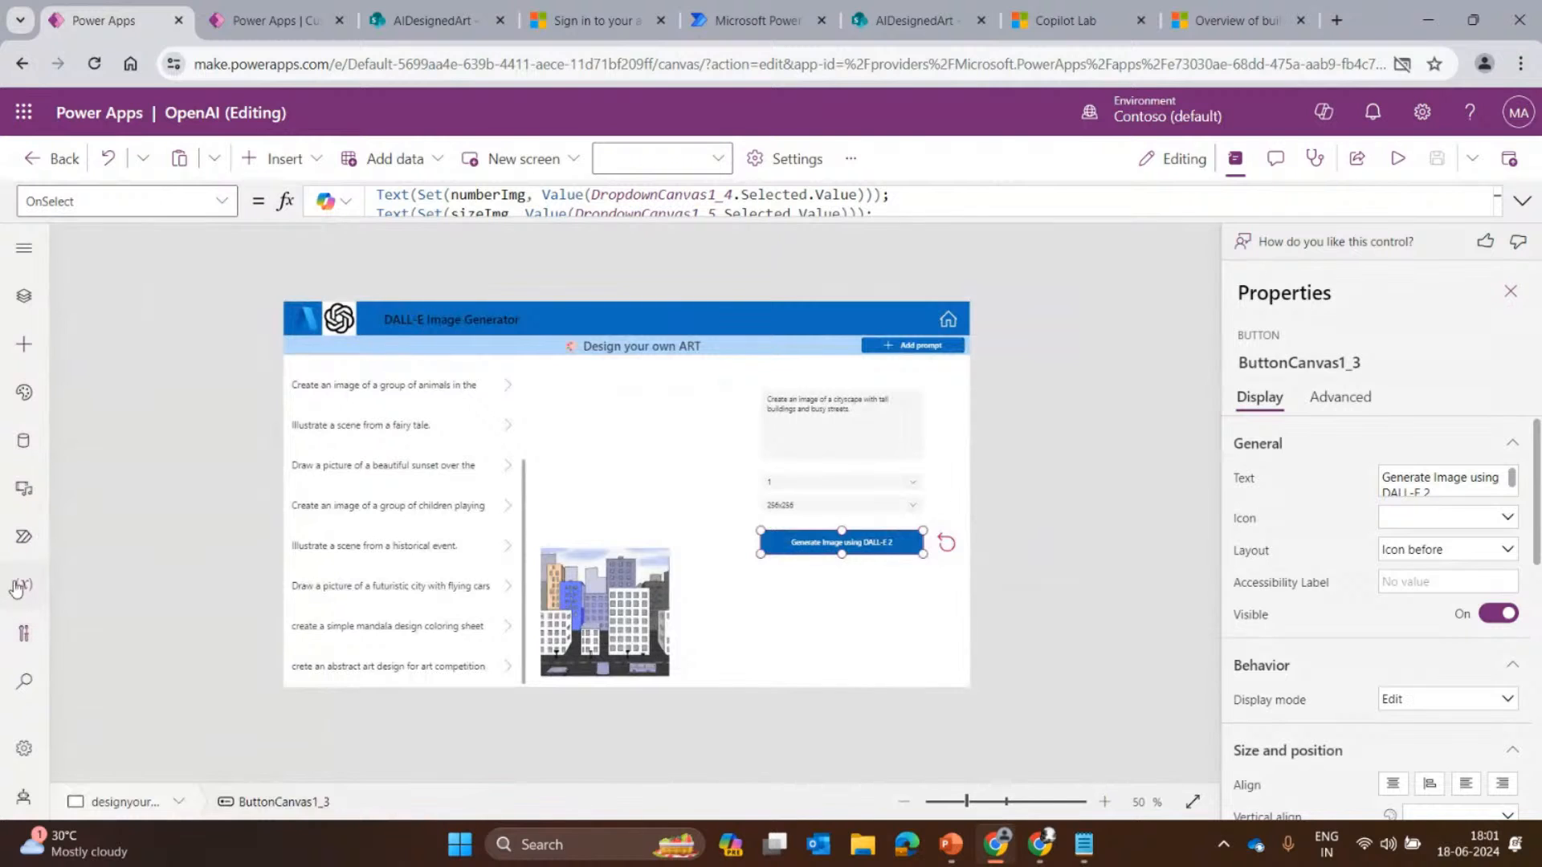
pyautogui.click(18, 587)
pyautogui.click(71, 352)
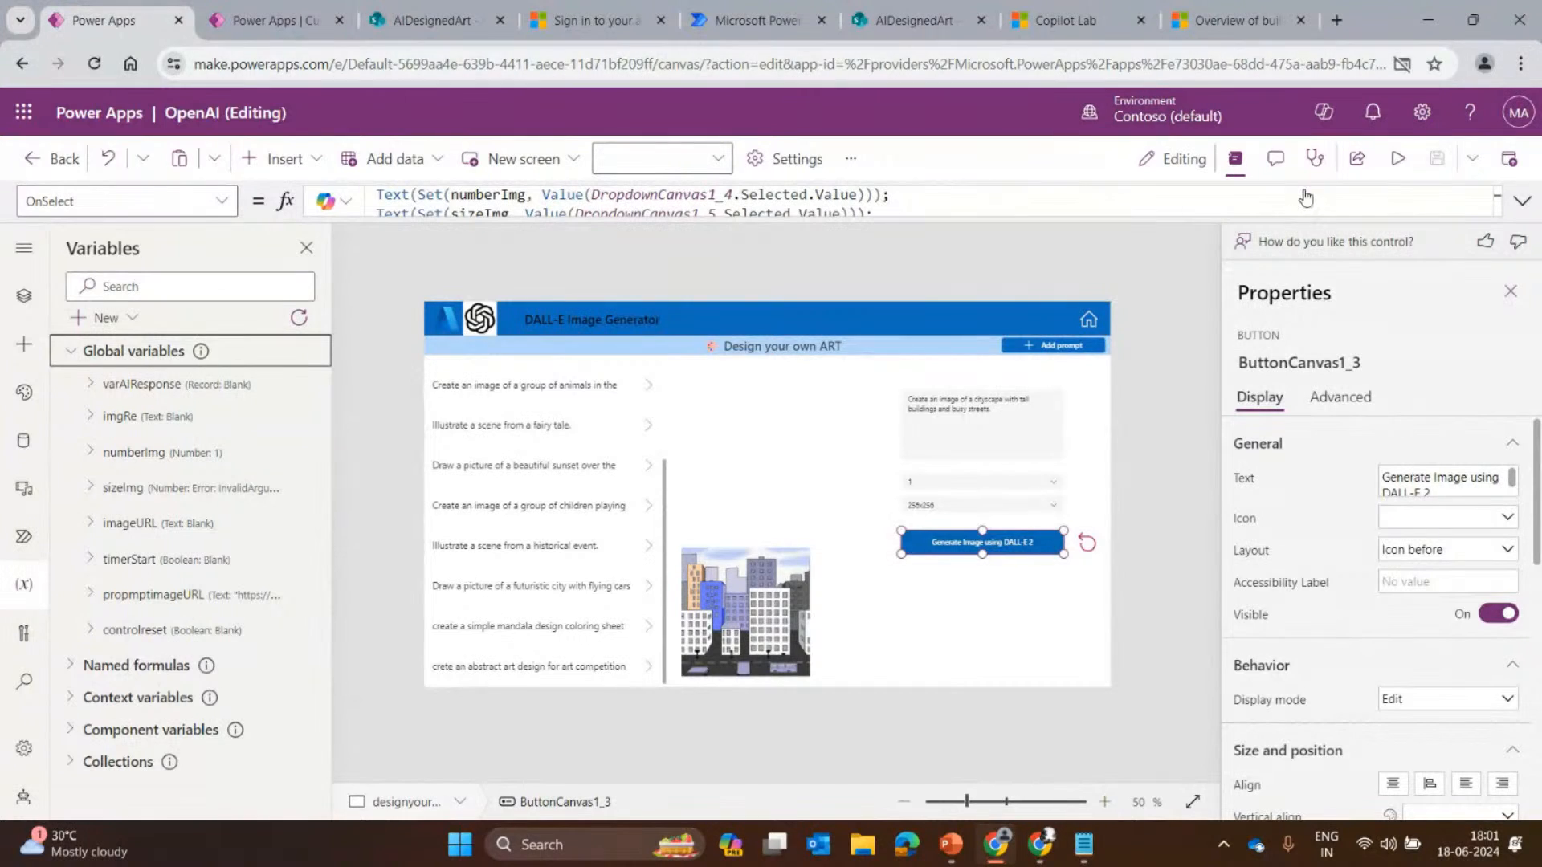
# Preview the app, generate one 256x256 image from the cityscape prompt using DALL-E 2, and return to editing.
pyautogui.click(1397, 158)
pyautogui.click(1075, 558)
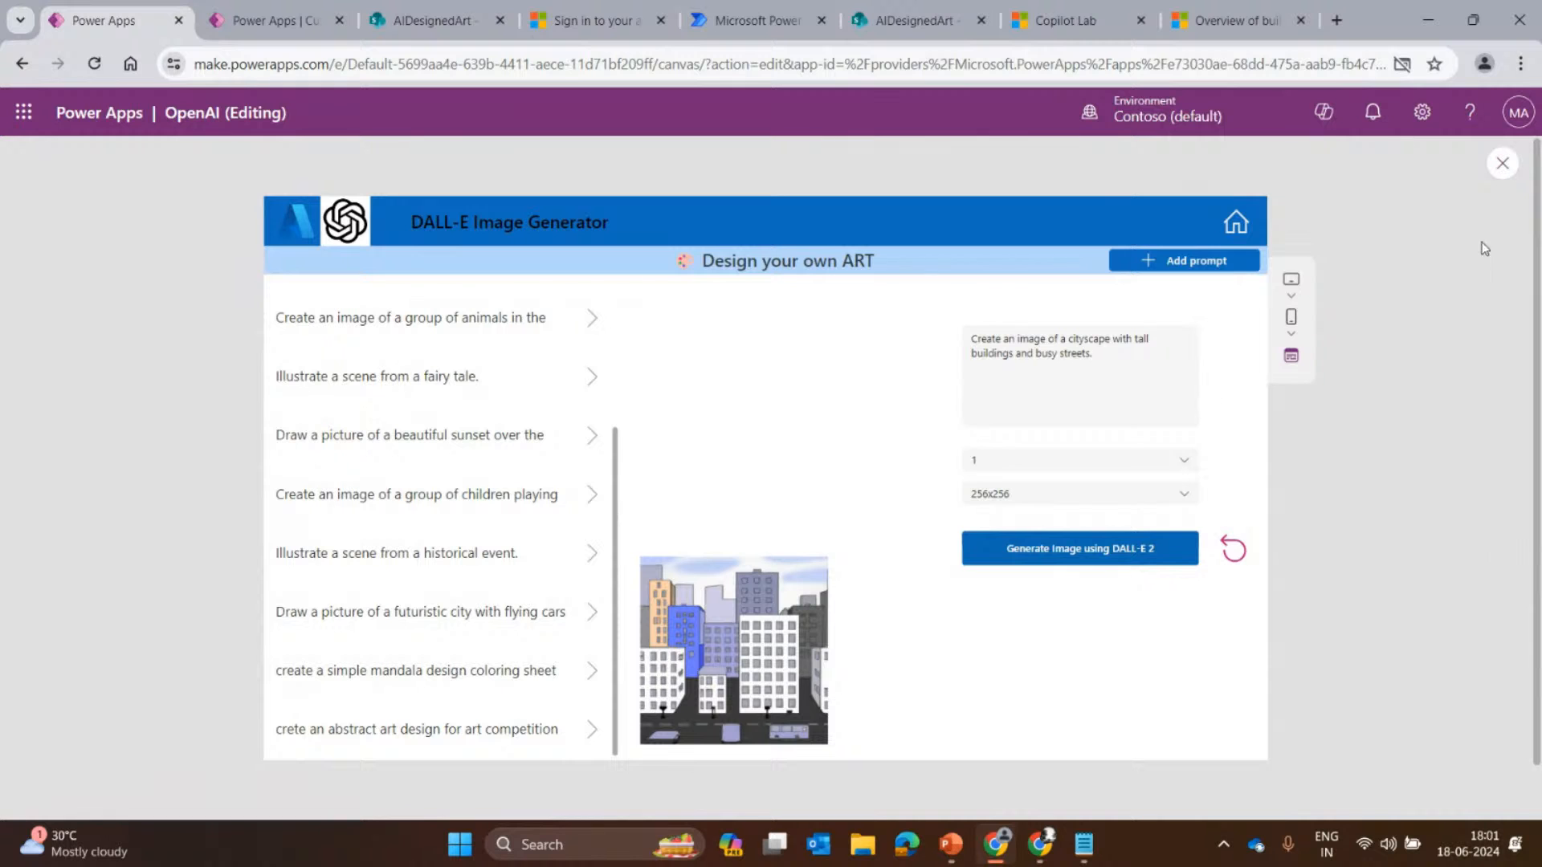
pyautogui.click(1502, 164)
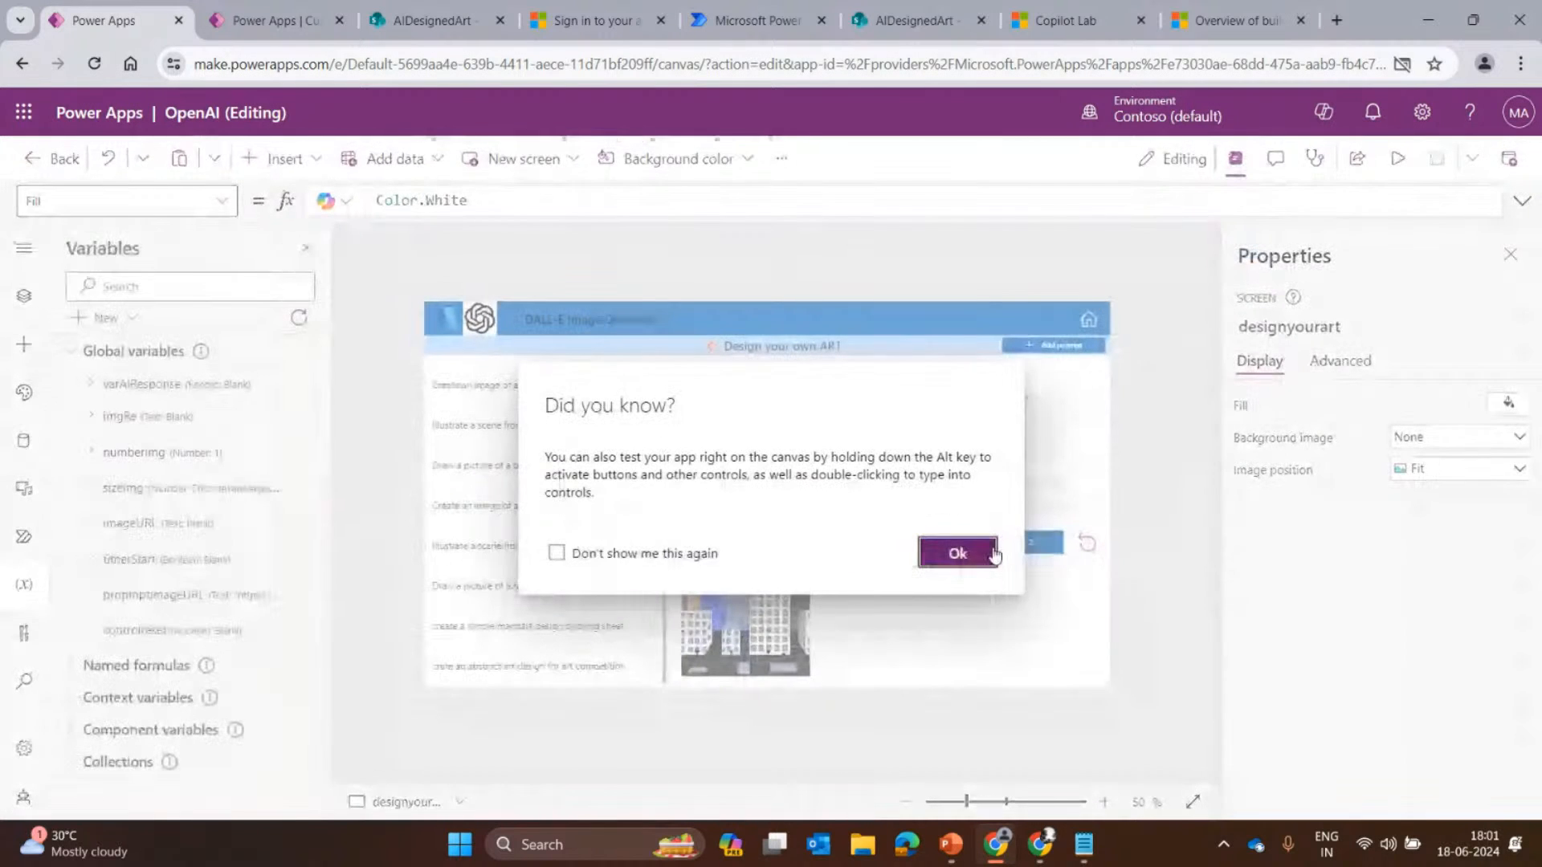
pyautogui.click(992, 553)
# Examine the propmptimageURL value in the generate button's OnSelect formula and view the generated image in the app preview.
pyautogui.click(941, 540)
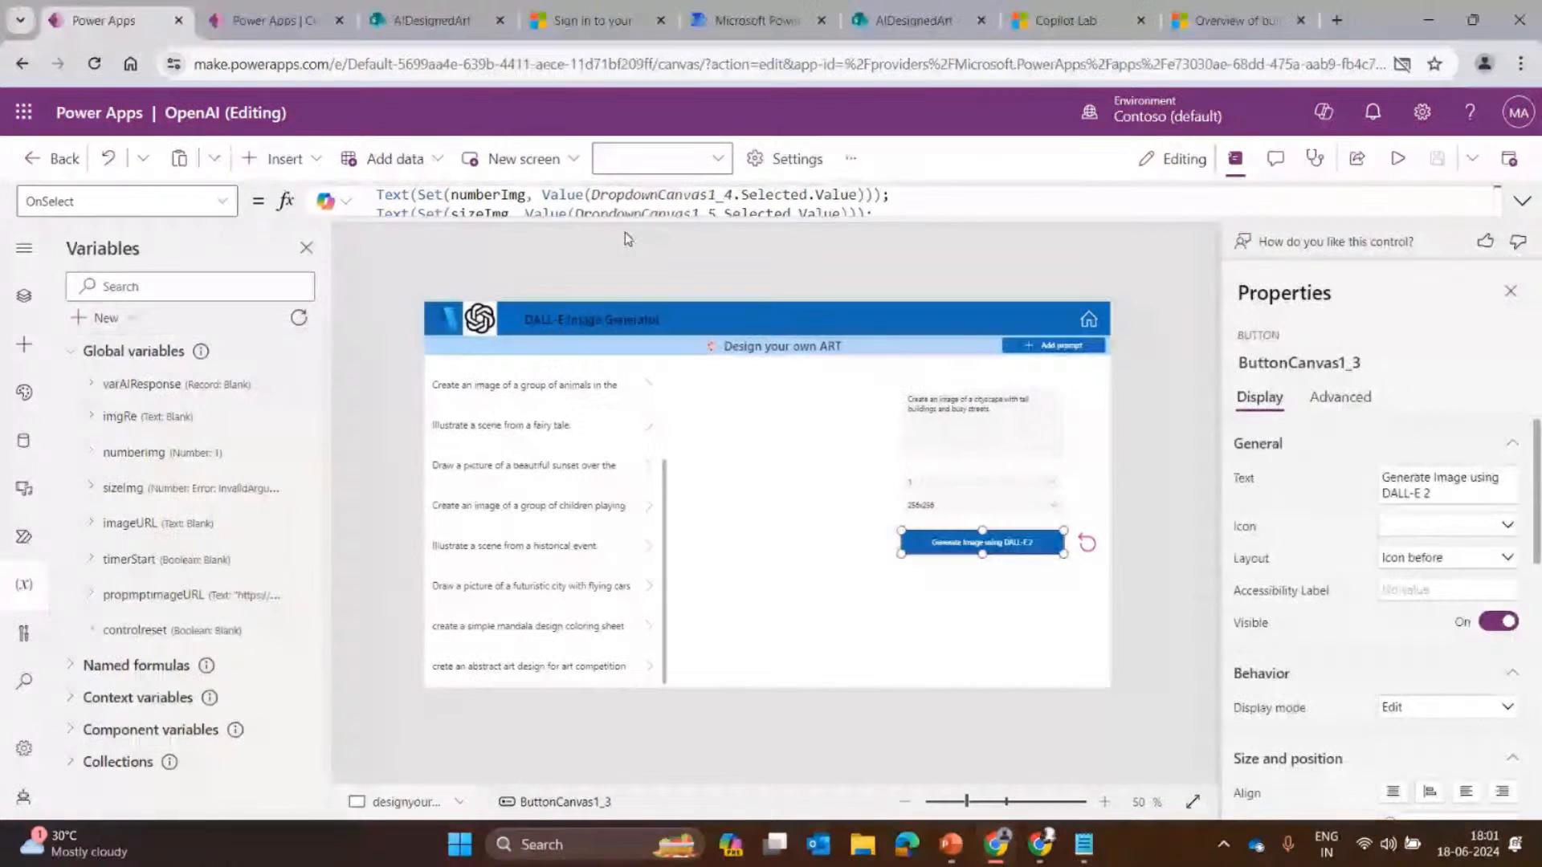
pyautogui.click(435, 208)
pyautogui.doubleClick(435, 255)
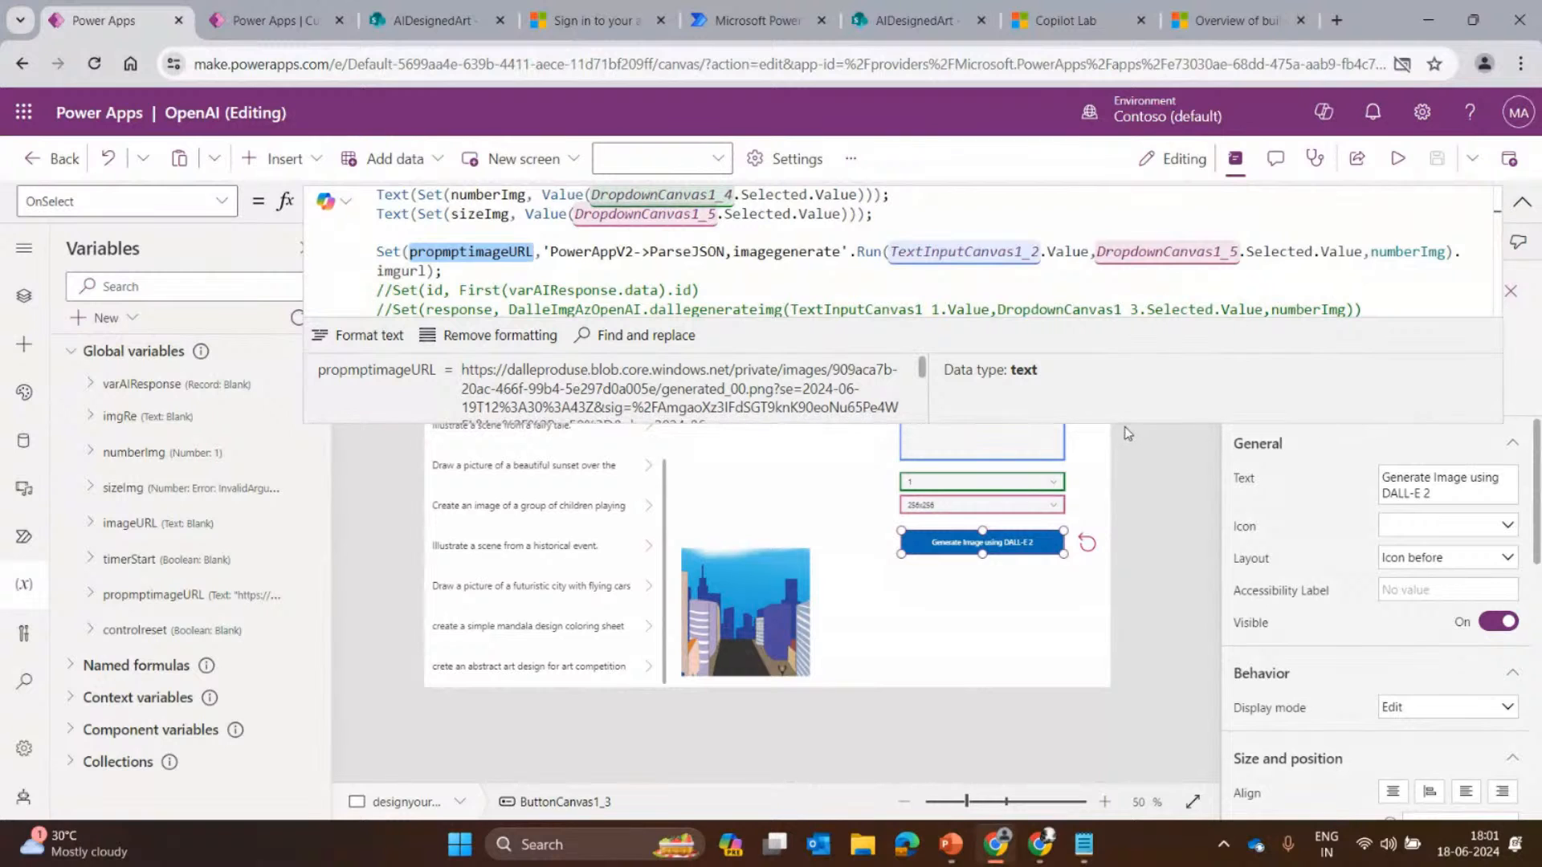
pyautogui.moveTo(1119, 420); pyautogui.dragTo(1123, 512)
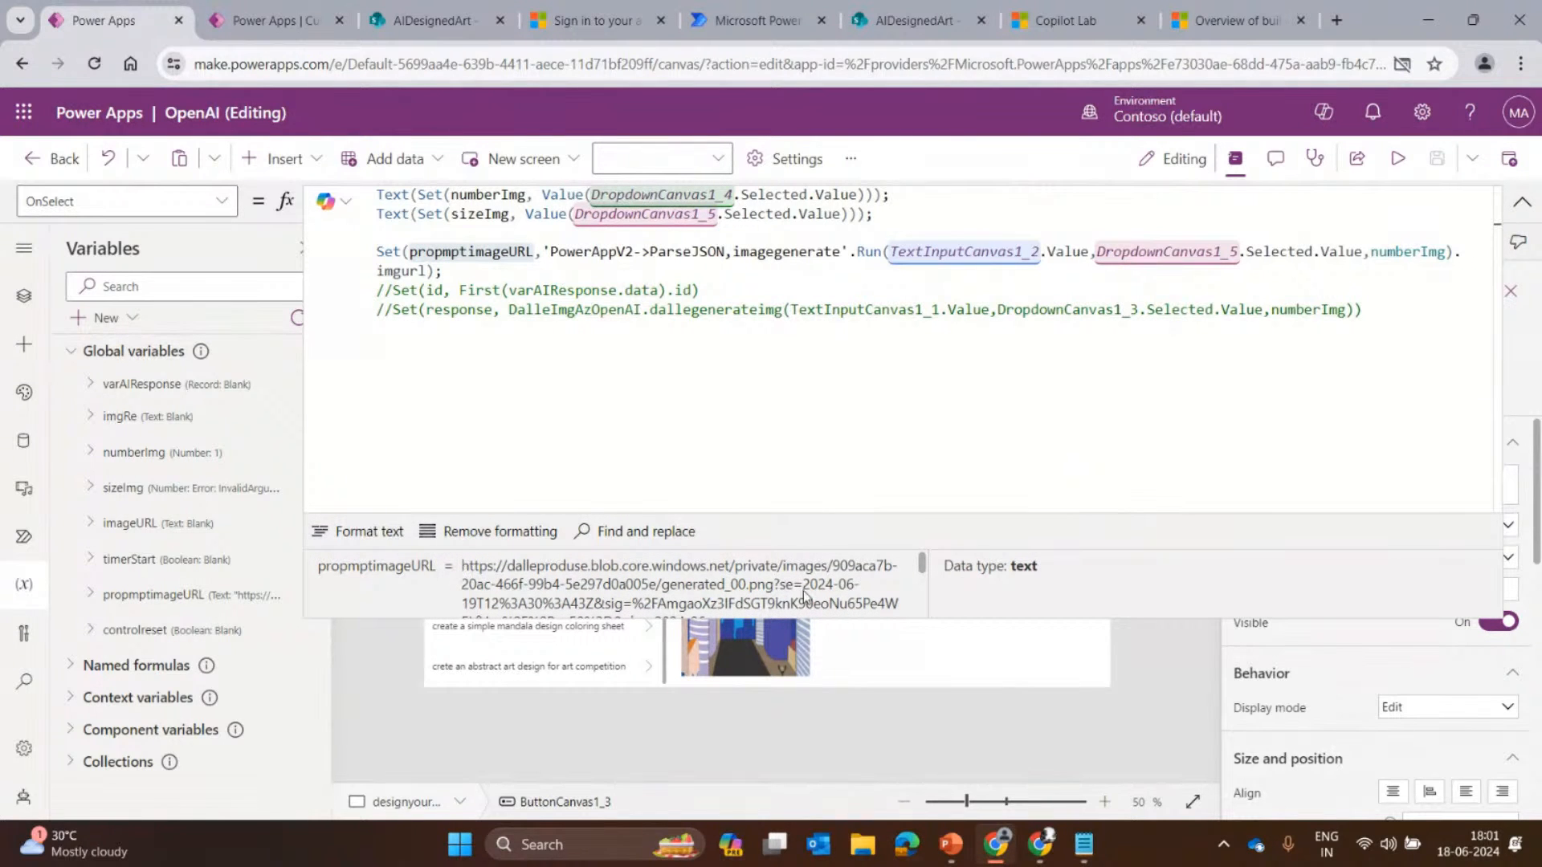
pyautogui.scroll(-3, 806, 598)
pyautogui.click(1522, 202)
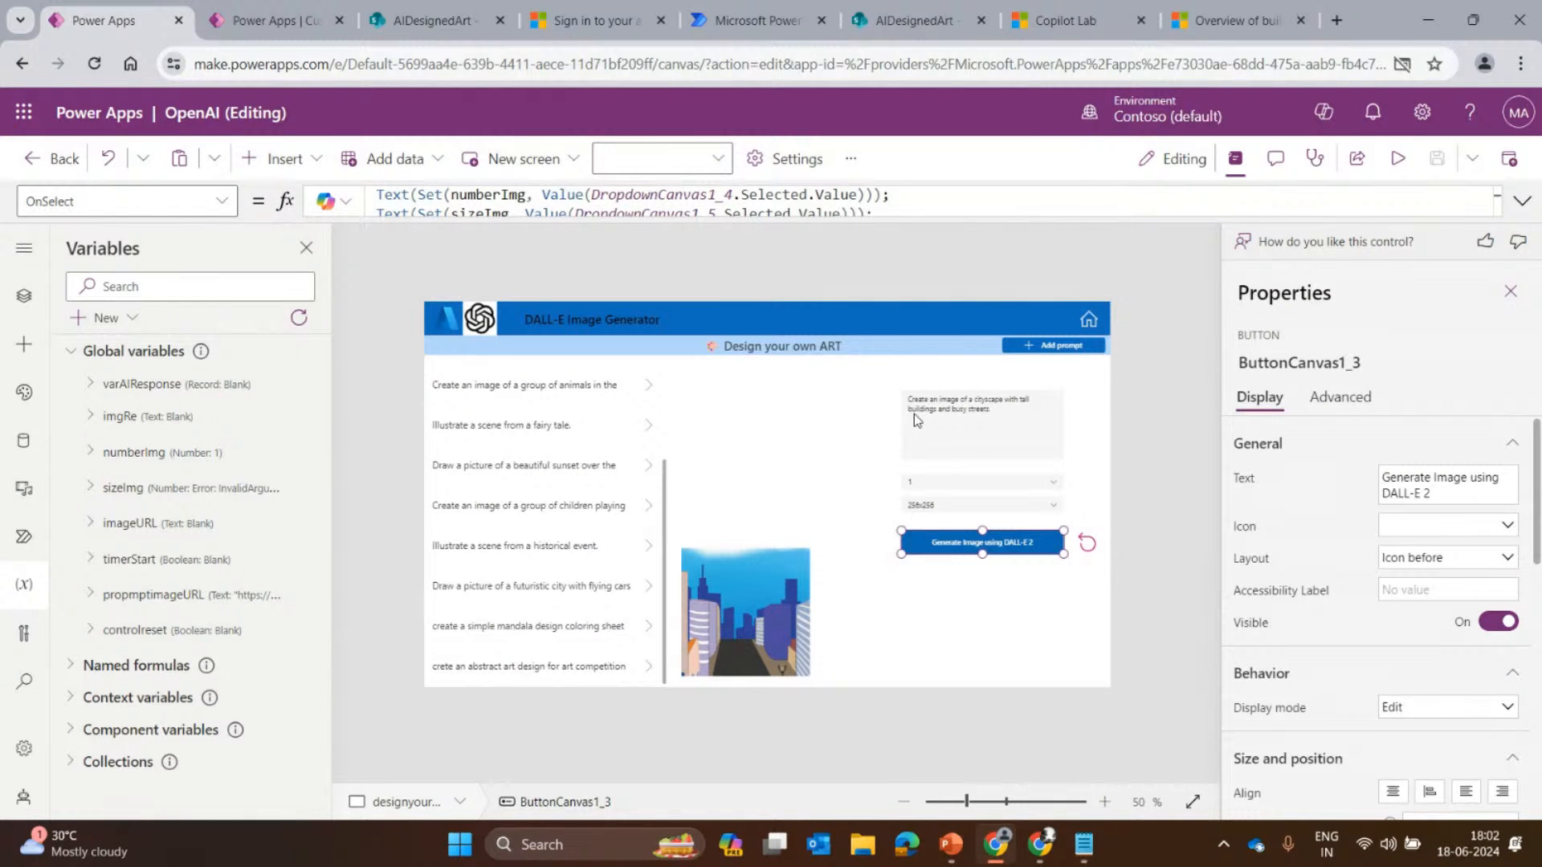
pyautogui.click(1398, 160)
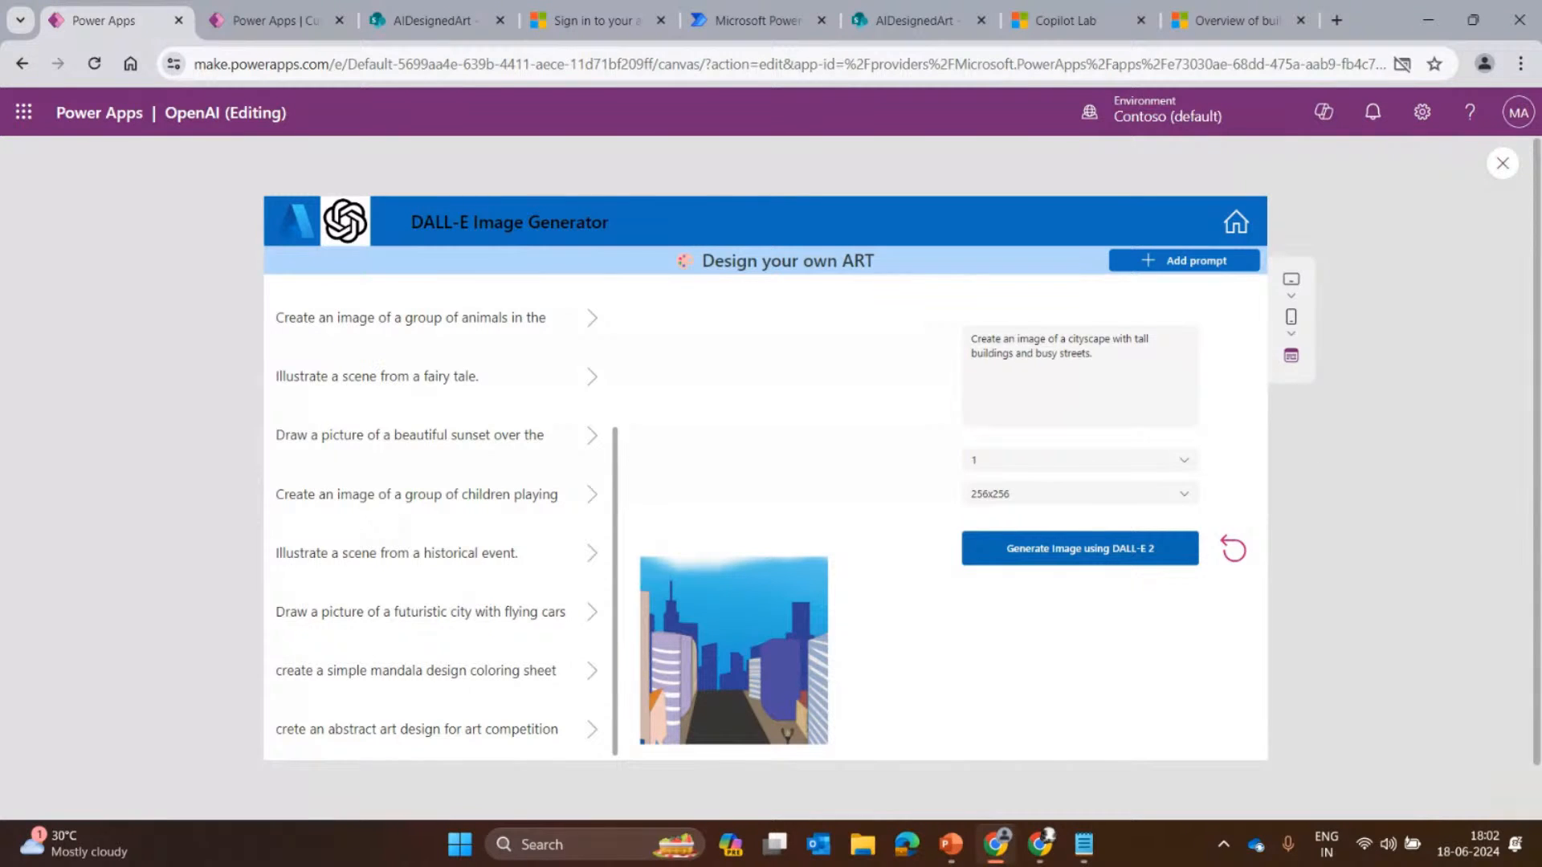
pyautogui.click(1502, 164)
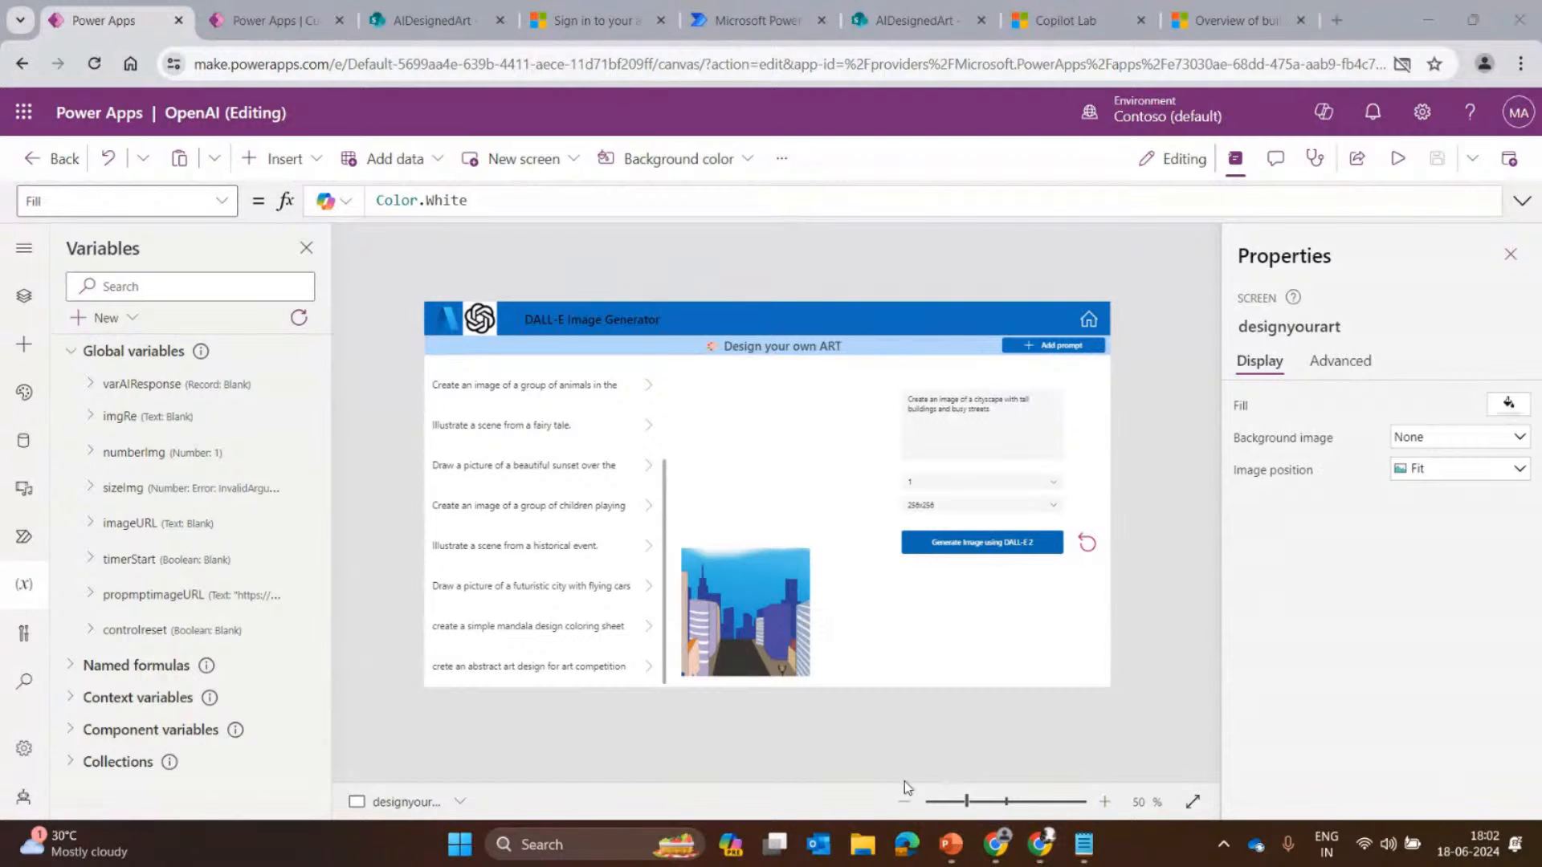
# Switch to the Assistants playground in Azure OpenAI Studio and examine the assistant setup fields and tools.
pyautogui.moveTo(1040, 848)
pyautogui.click(871, 725)
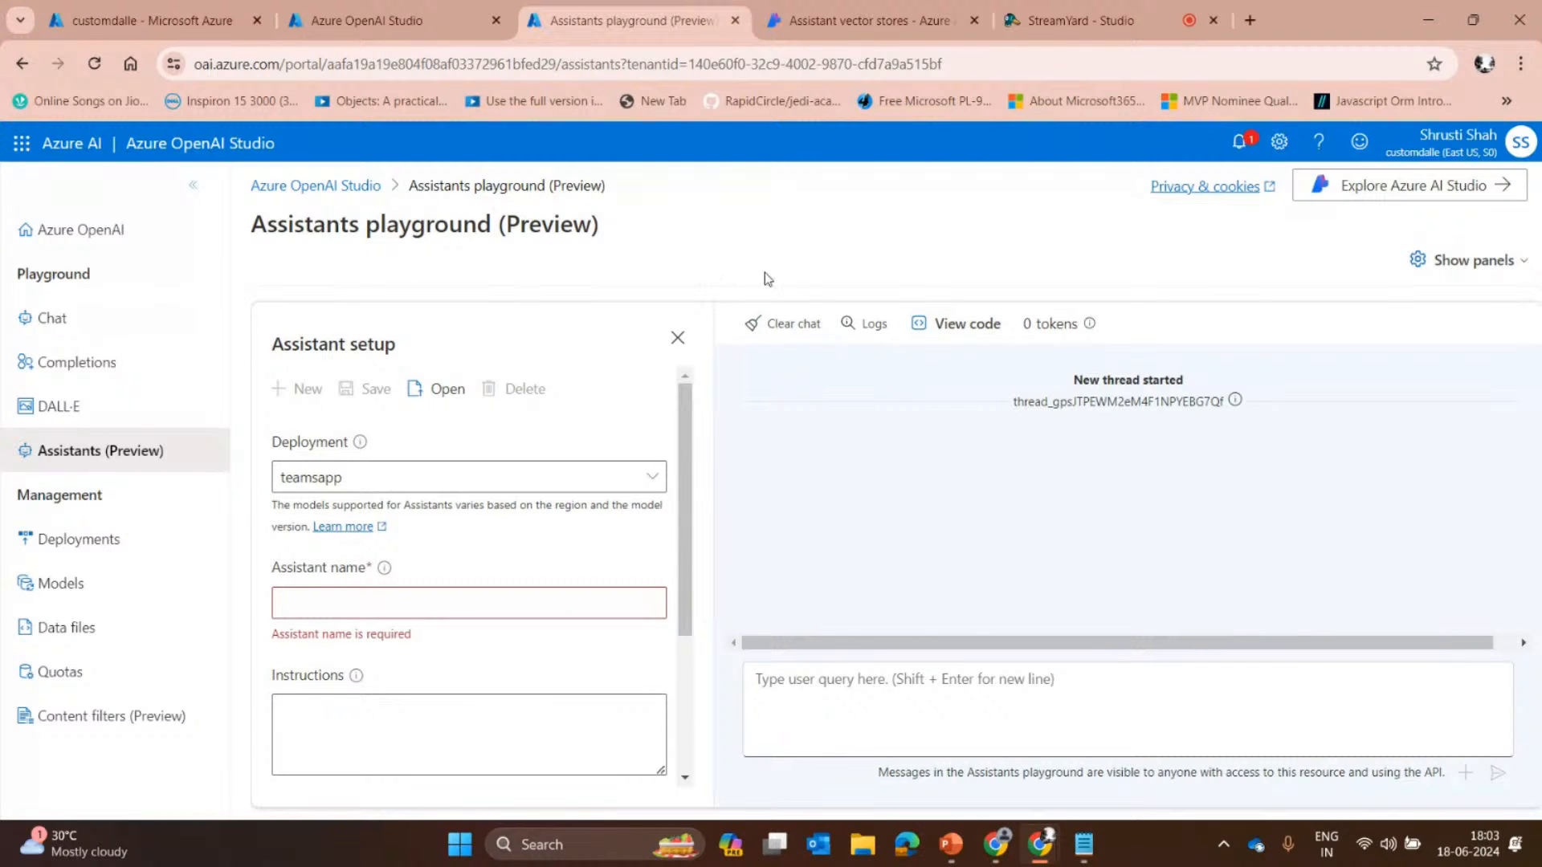
pyautogui.scroll(-3, 438, 581)
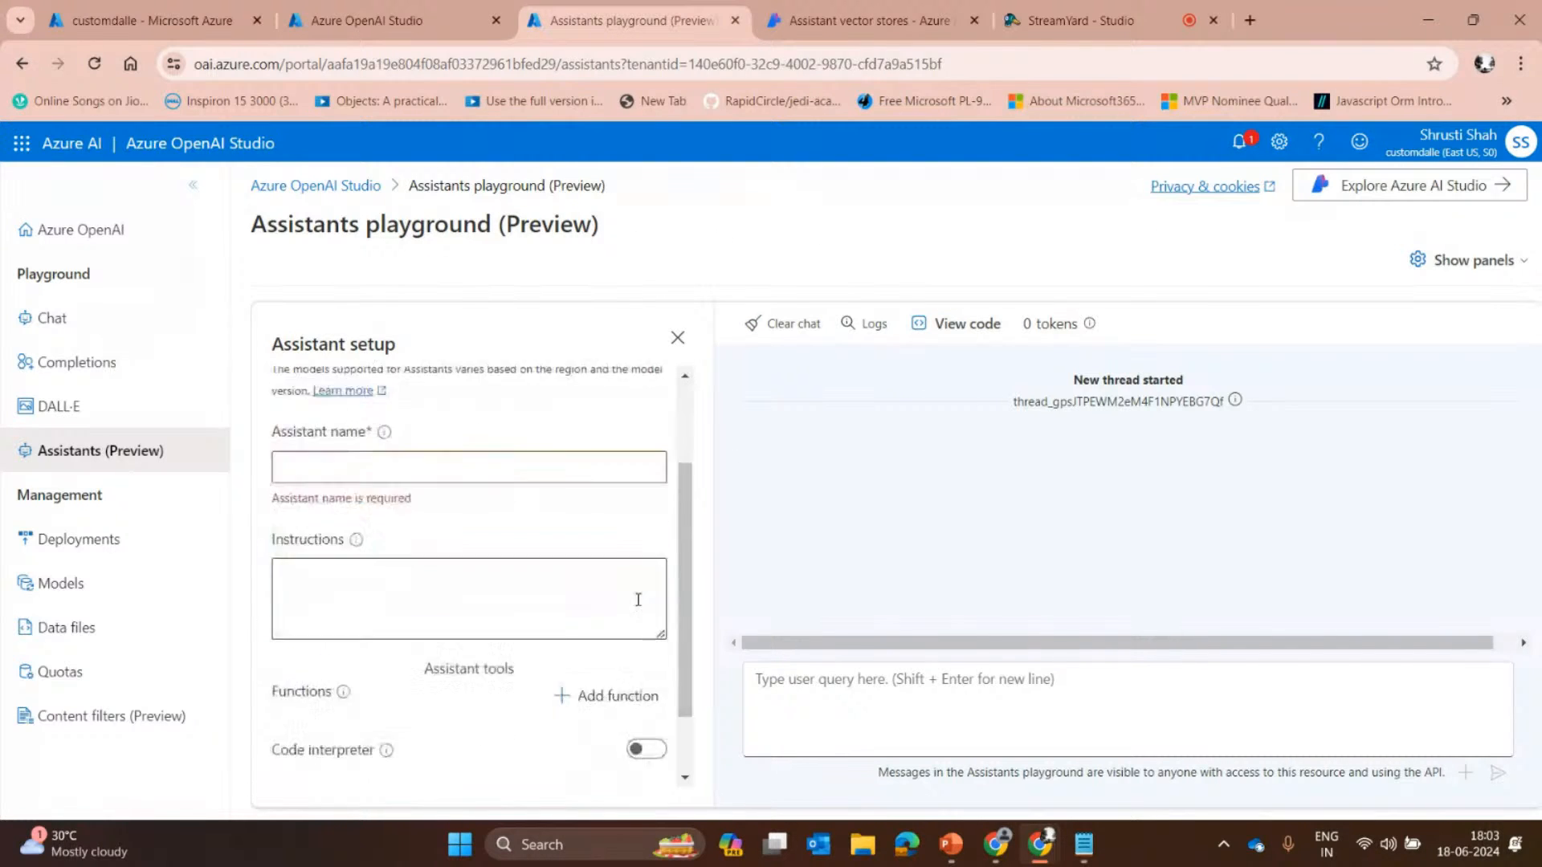
pyautogui.scroll(1, 438, 581)
pyautogui.scroll(2, 438, 580)
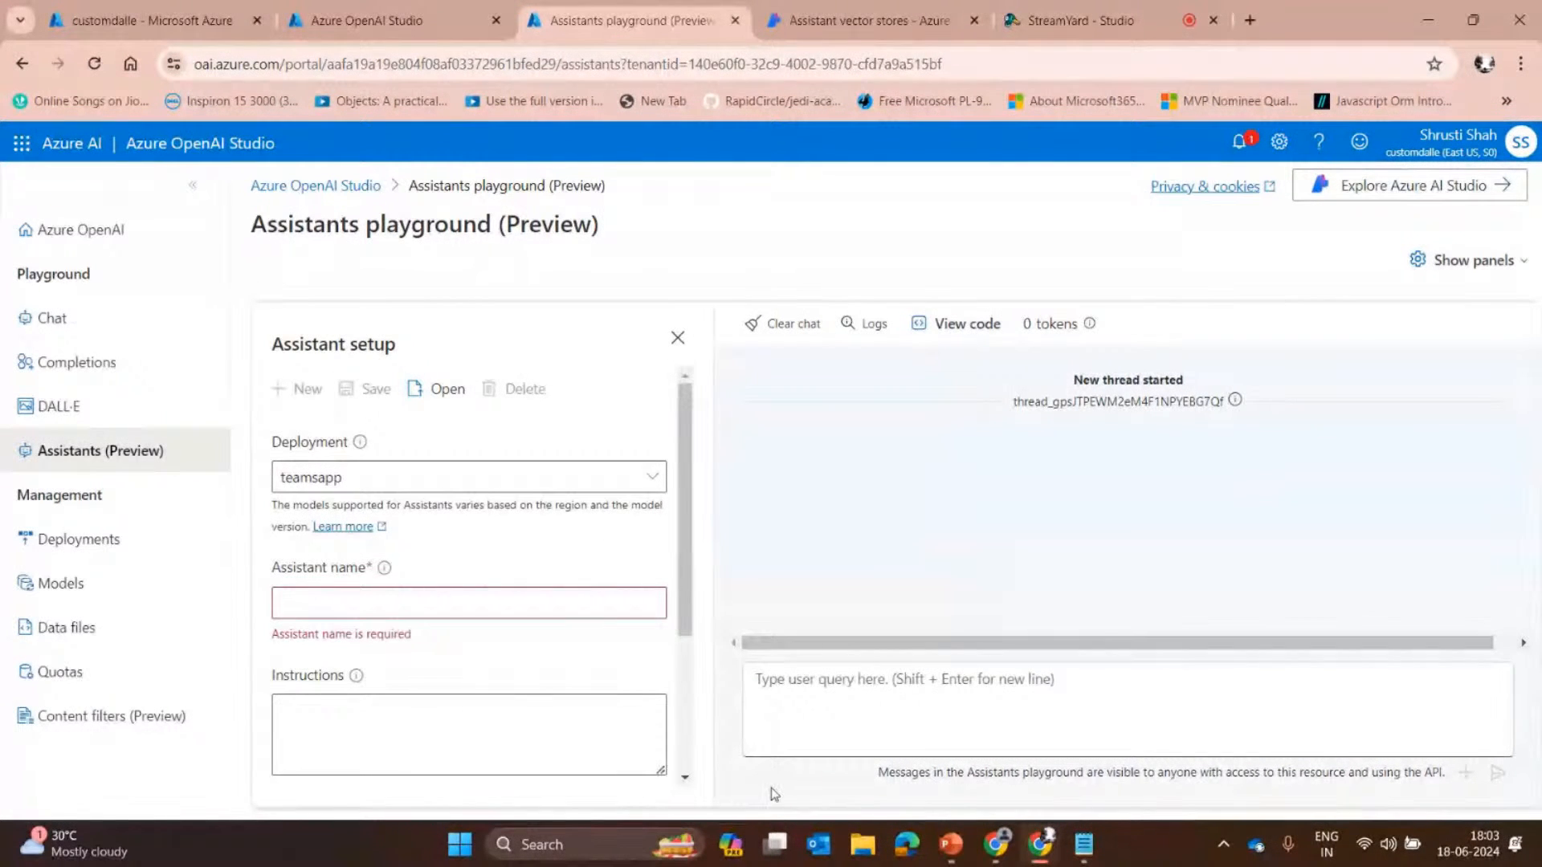
# Switch to the PowerPoint presentation and start the slide show from slide 23 with the feedback QR code.
pyautogui.hotkey('alt', 'Tab')
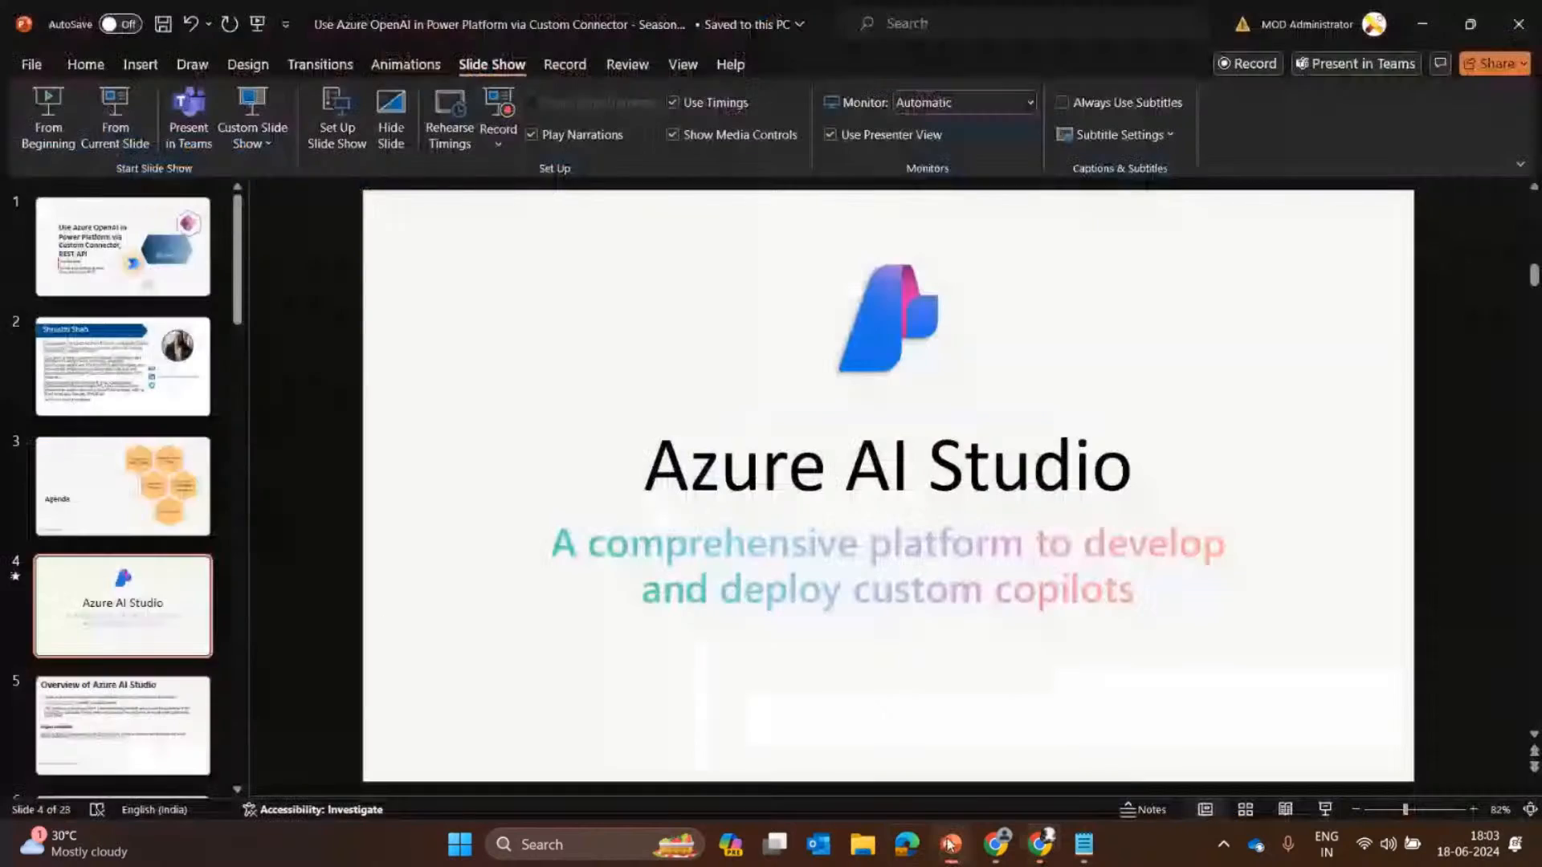
pyautogui.scroll(-15, 123, 482)
pyautogui.scroll(-8, 147, 558)
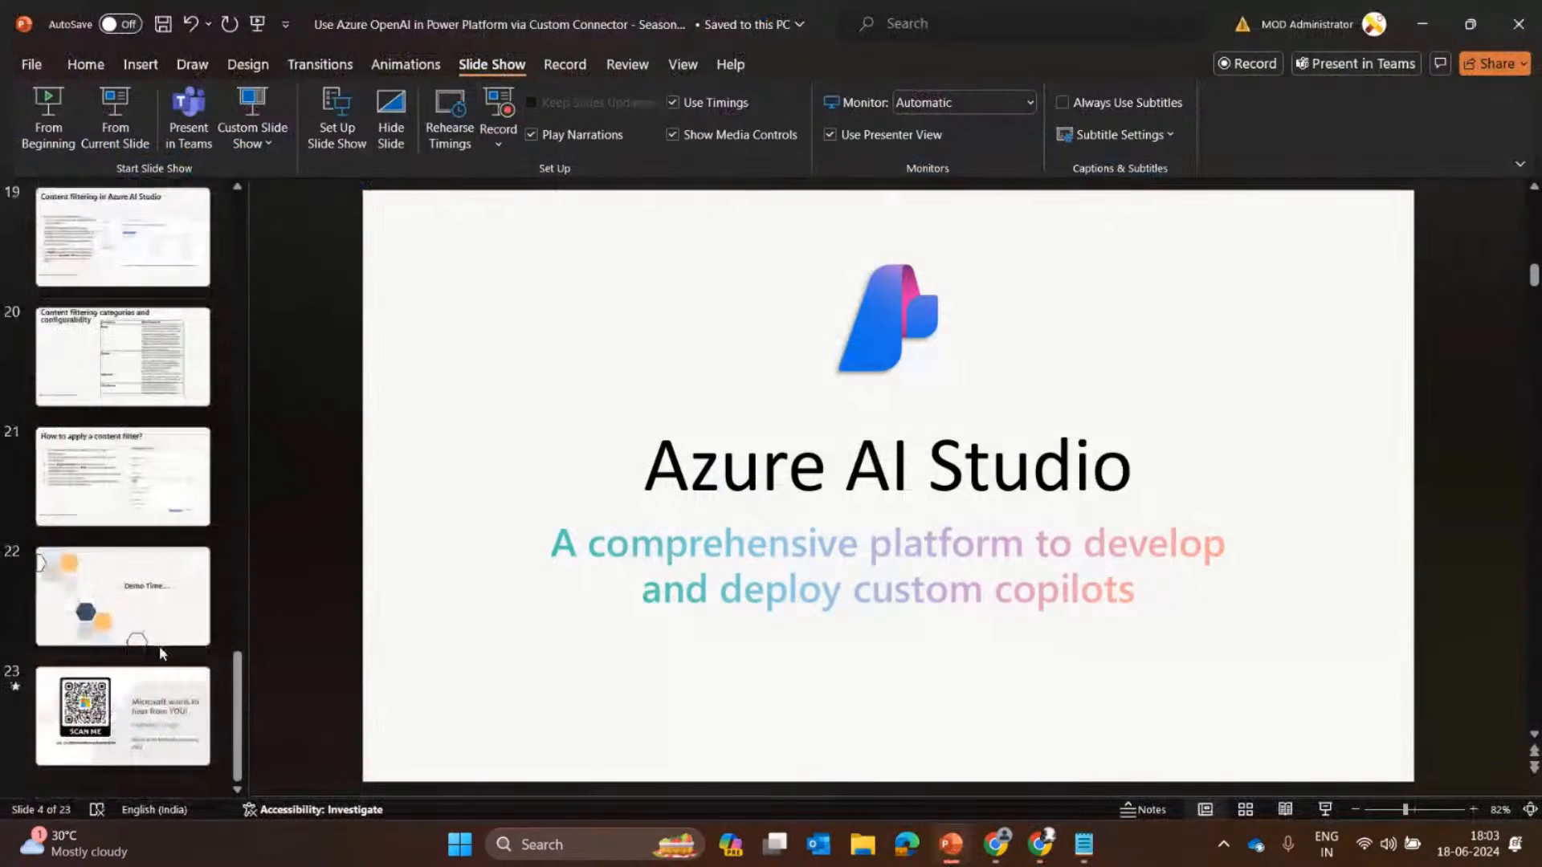
pyautogui.click(121, 707)
pyautogui.click(107, 120)
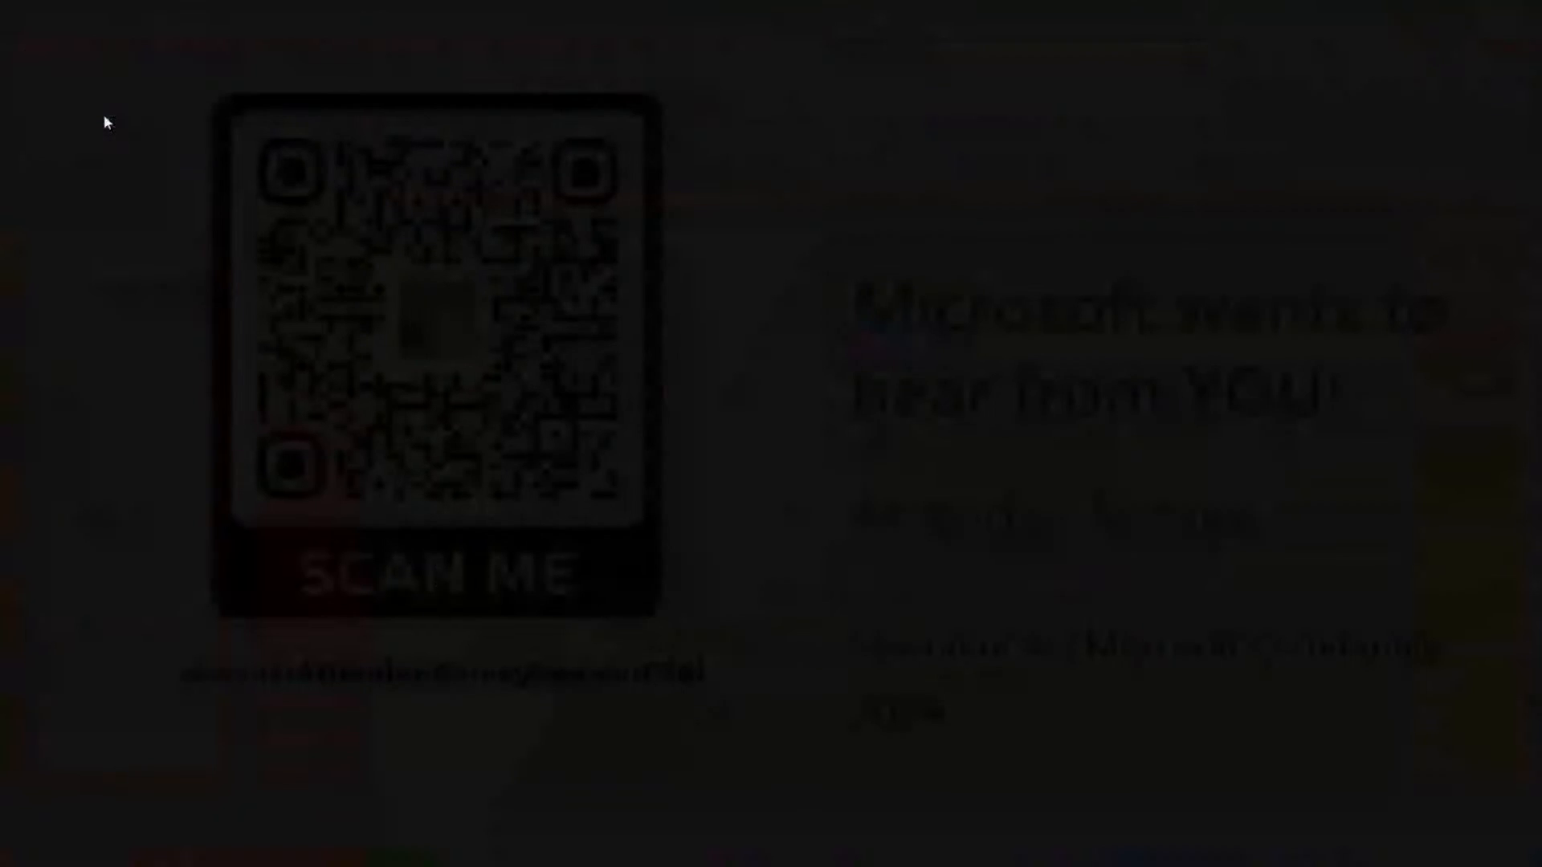